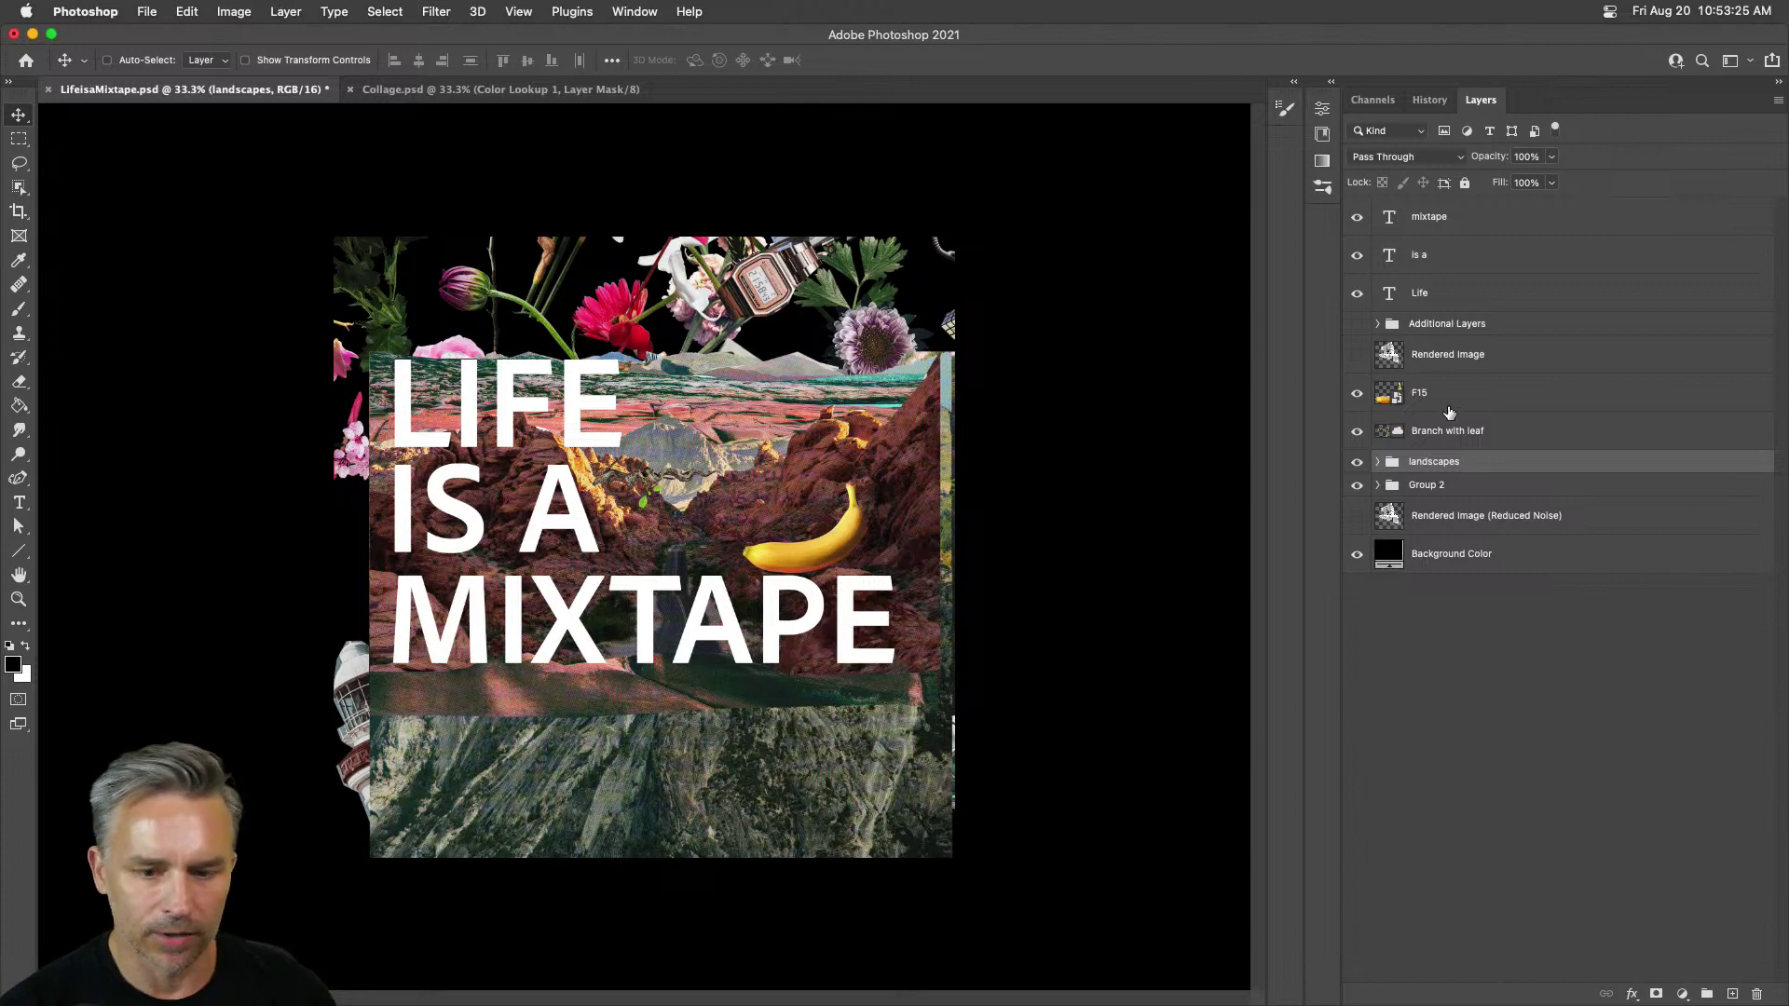
Step: Leave the landscapes group untransformed and hide it to reveal the collage objects underneath
{"action": "key", "text": "super+t"}
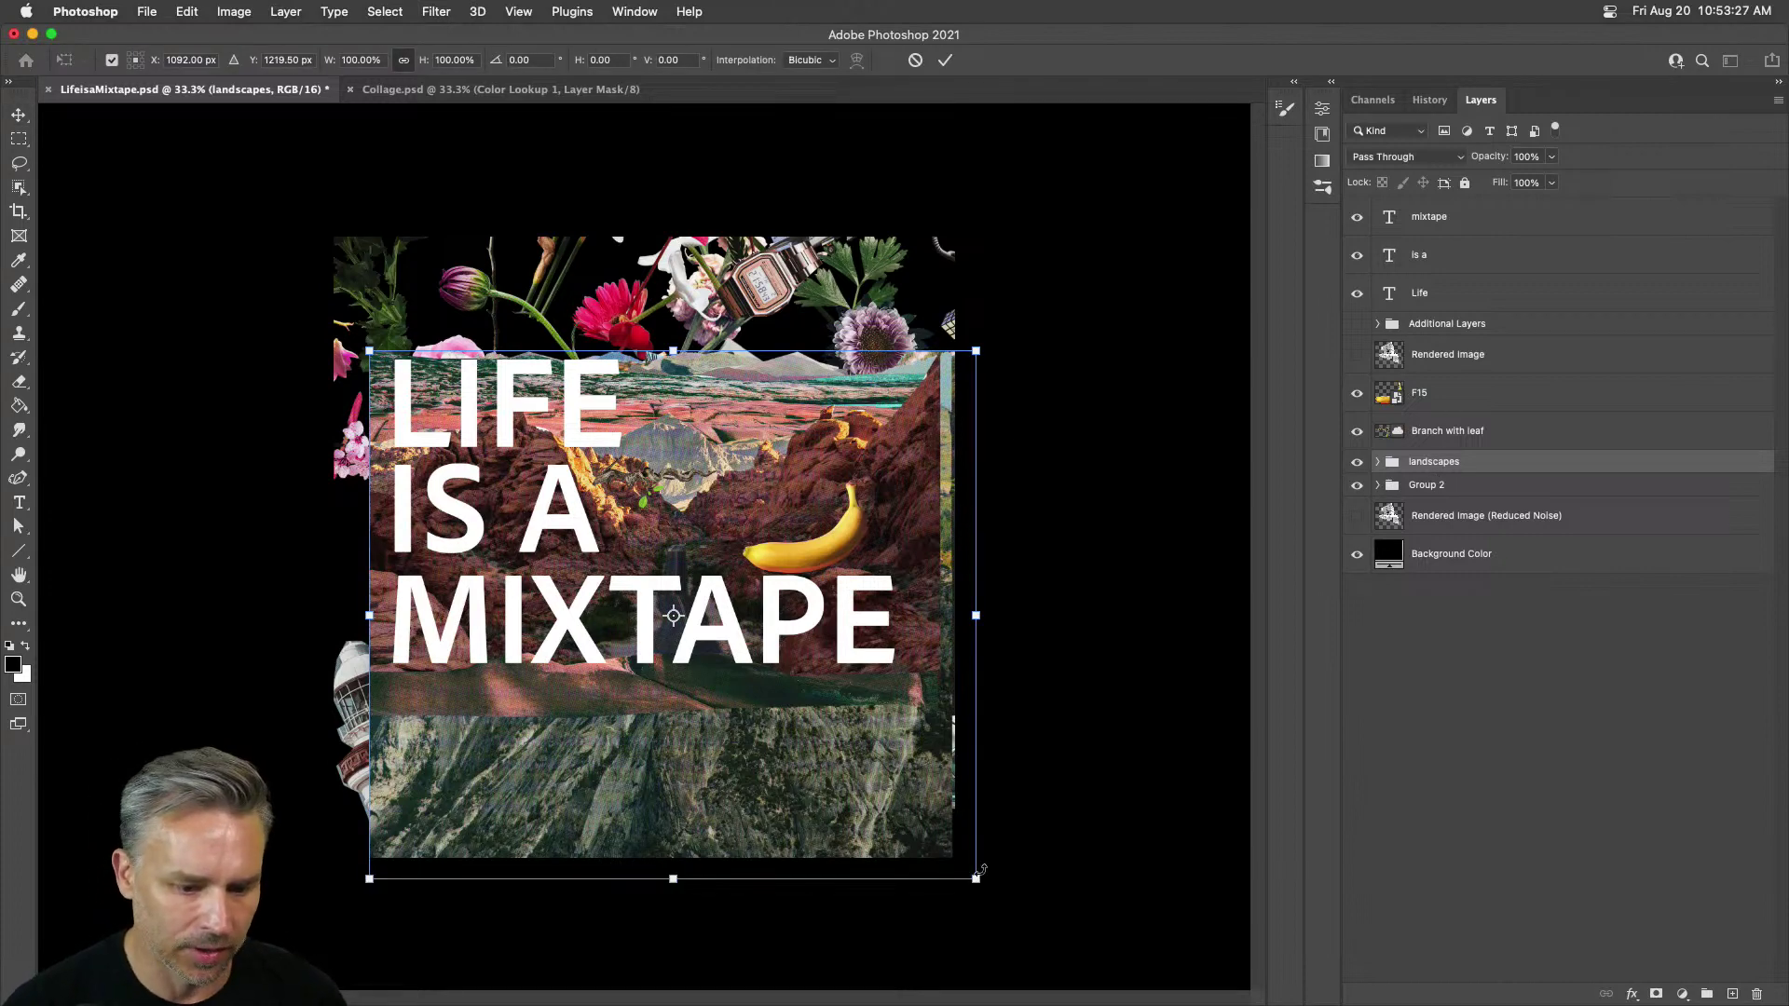
{"action": "key", "text": "Escape"}
{"action": "left_click", "coordinate": [1357, 461]}
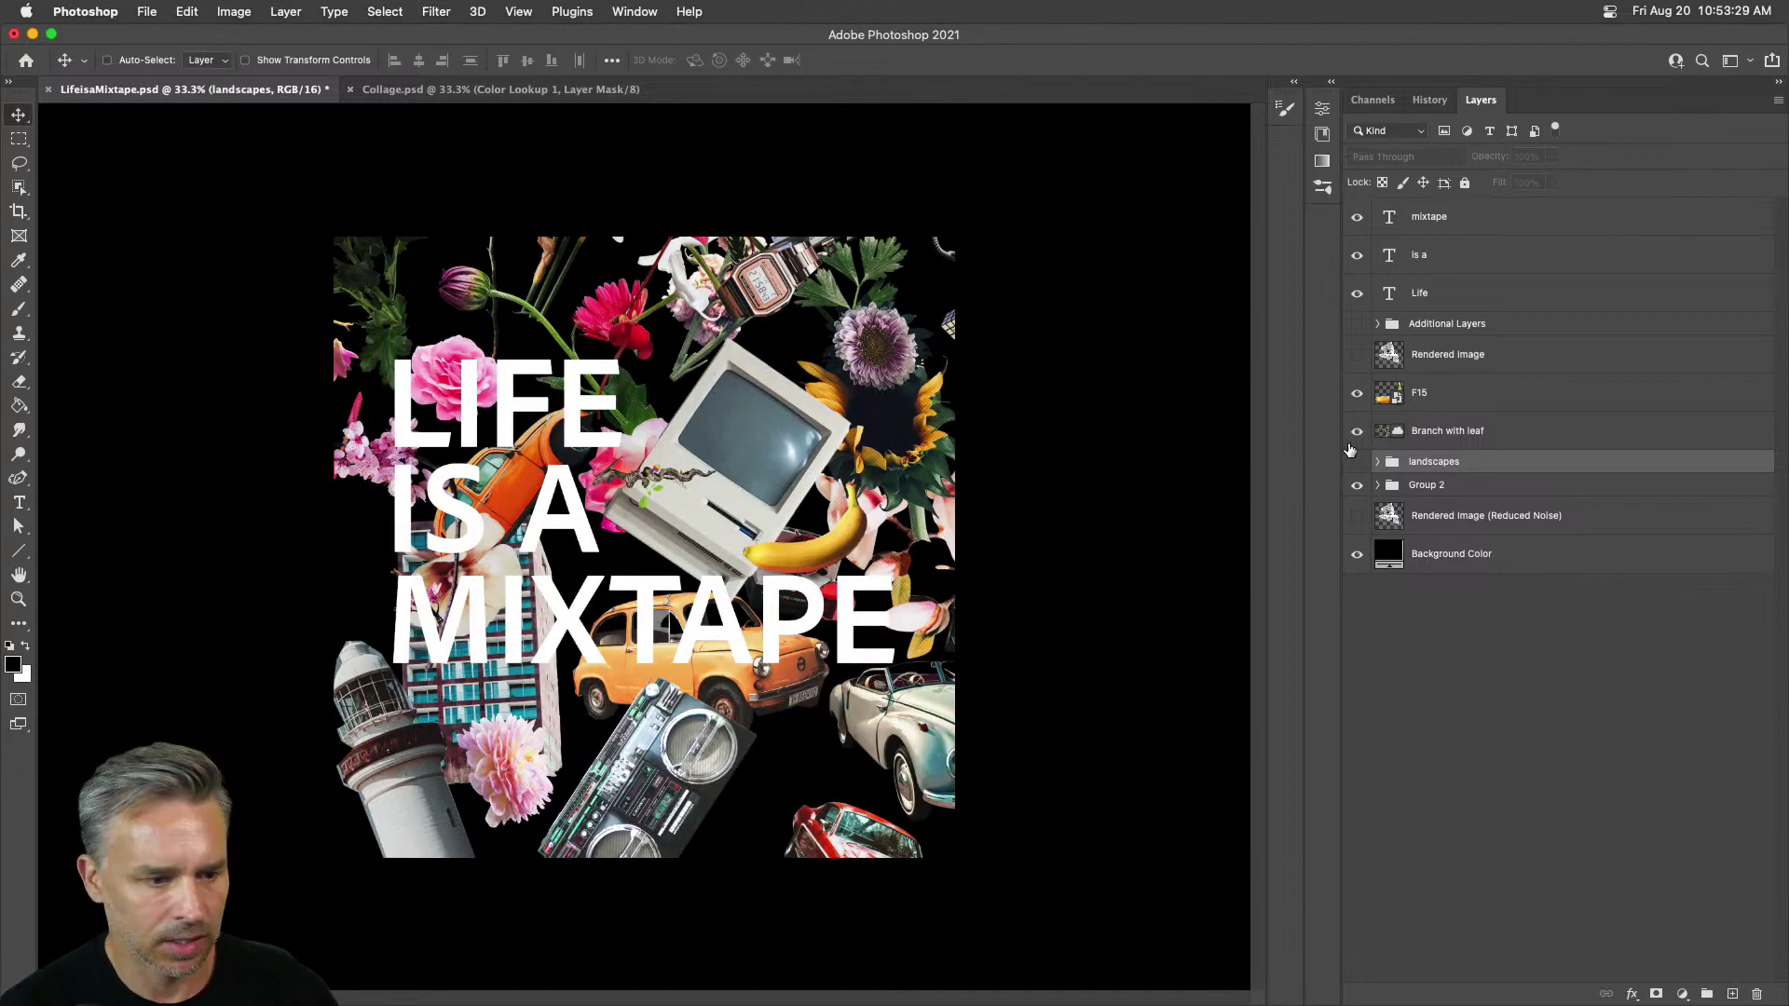
Step: Scale the Group 2 collage group down to 33.46% and position it over the canvas around the lettering
{"action": "left_click", "coordinate": [1406, 486]}
{"action": "key", "text": "super+t"}
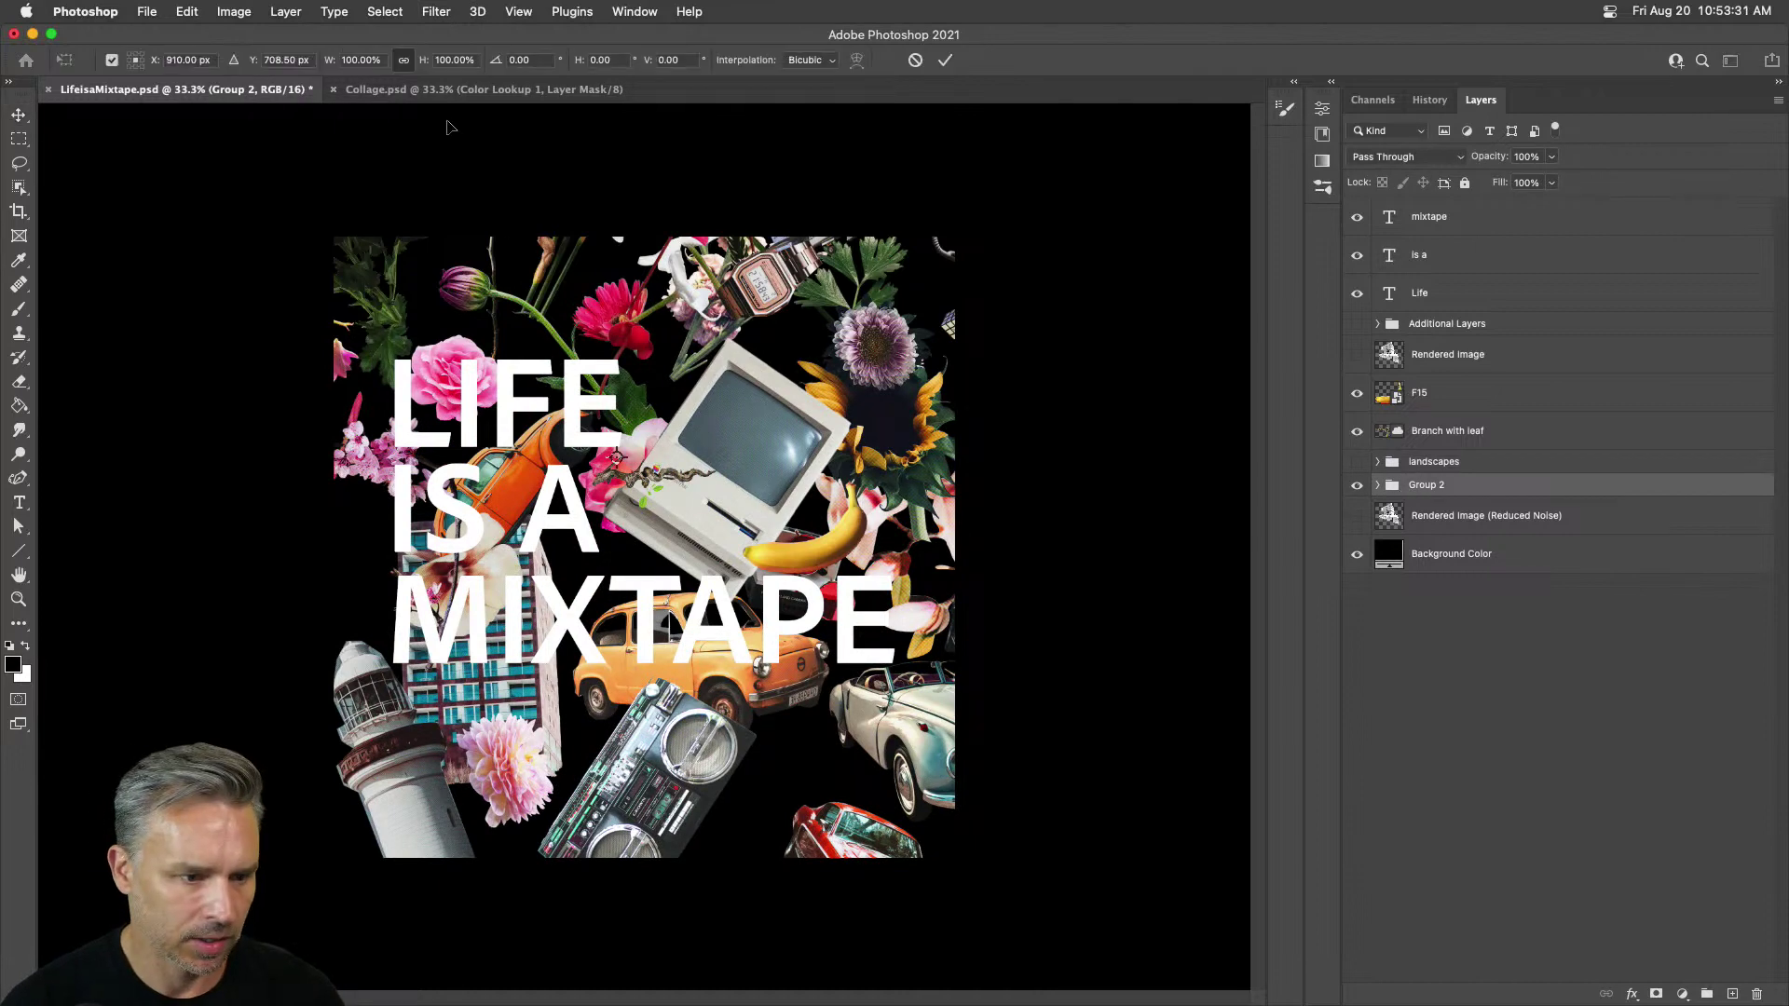
{"action": "key", "text": "super+minus"}
{"action": "key", "text": "super+minus"}
{"action": "key", "text": "super+minus"}
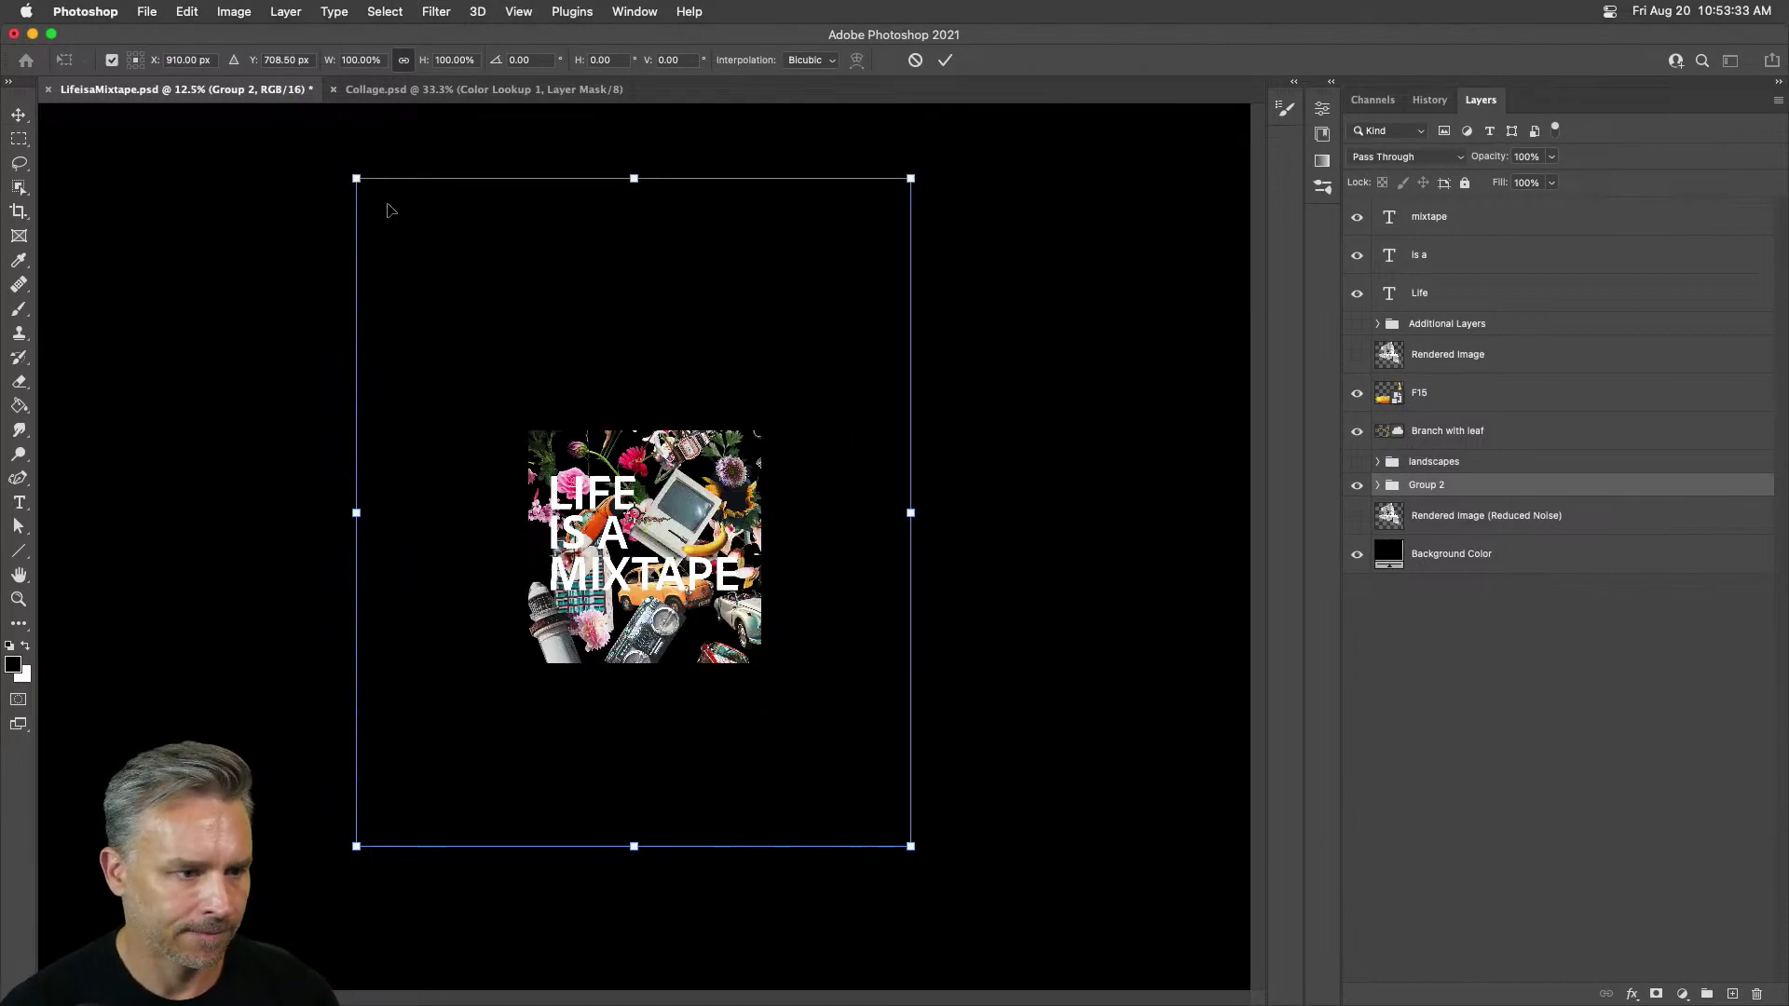
{"action": "left_click_drag", "start_coordinate": [352, 173], "coordinate": [622, 663]}
{"action": "left_click_drag", "start_coordinate": [791, 651], "coordinate": [632, 454]}
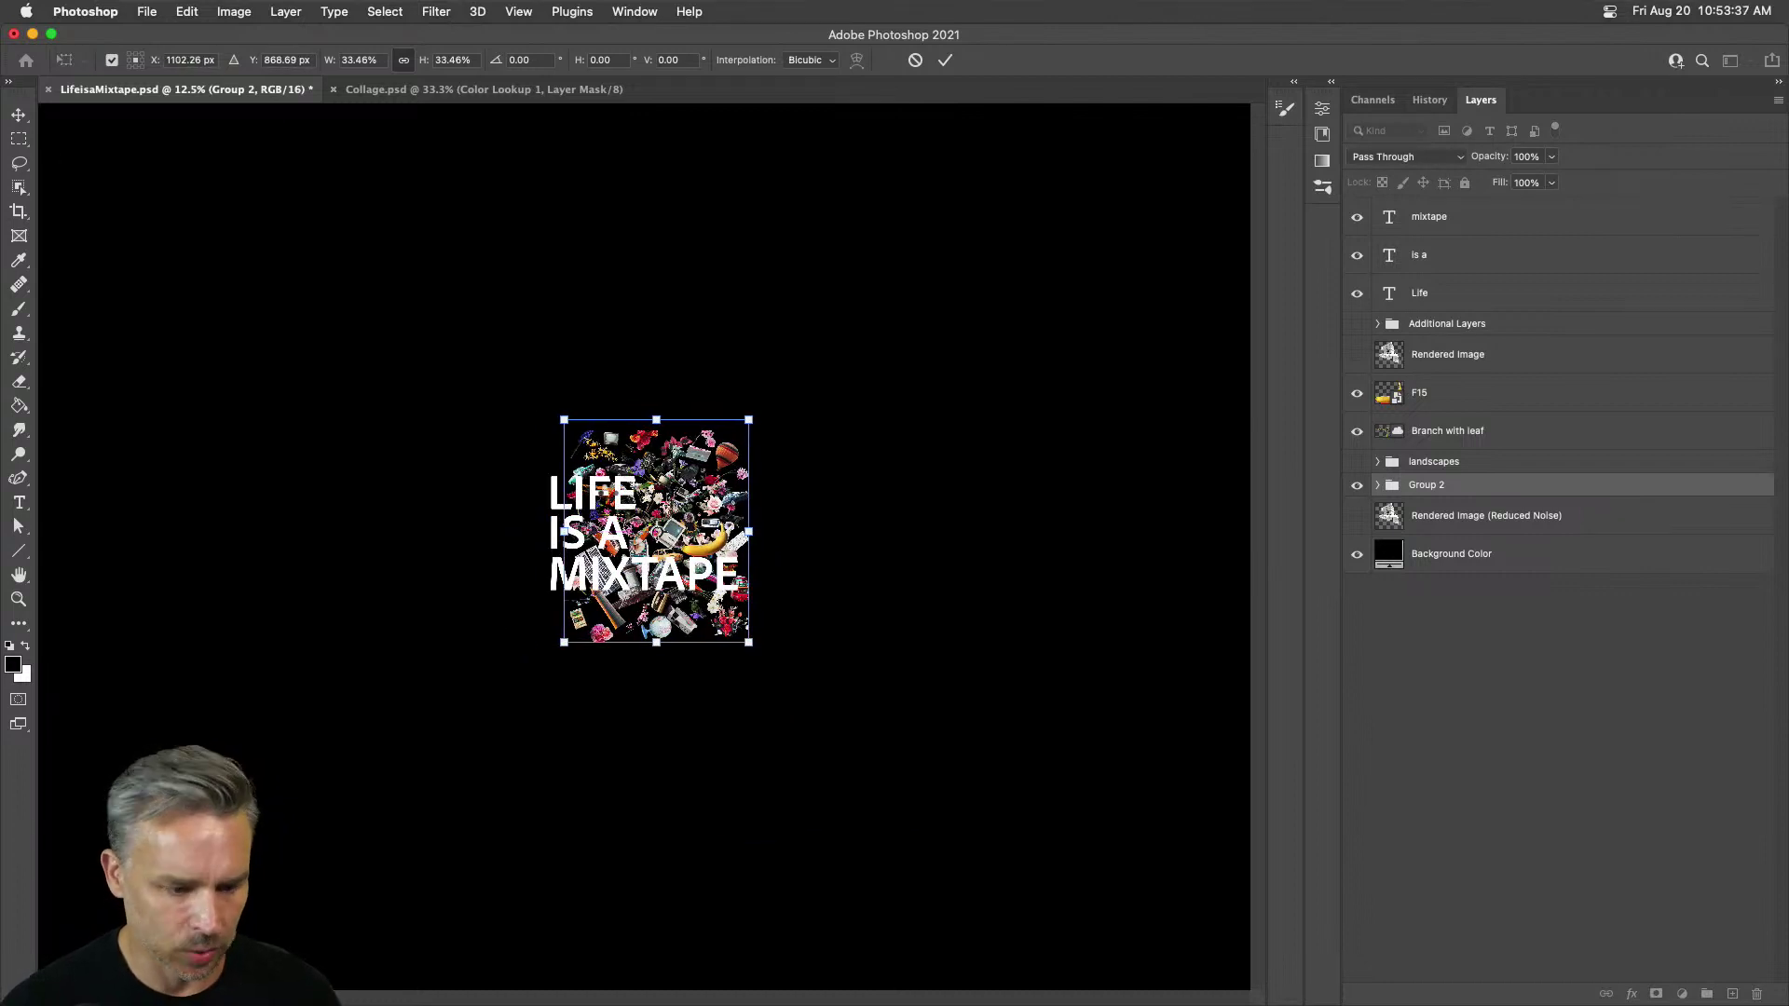
{"action": "key", "text": "Return"}
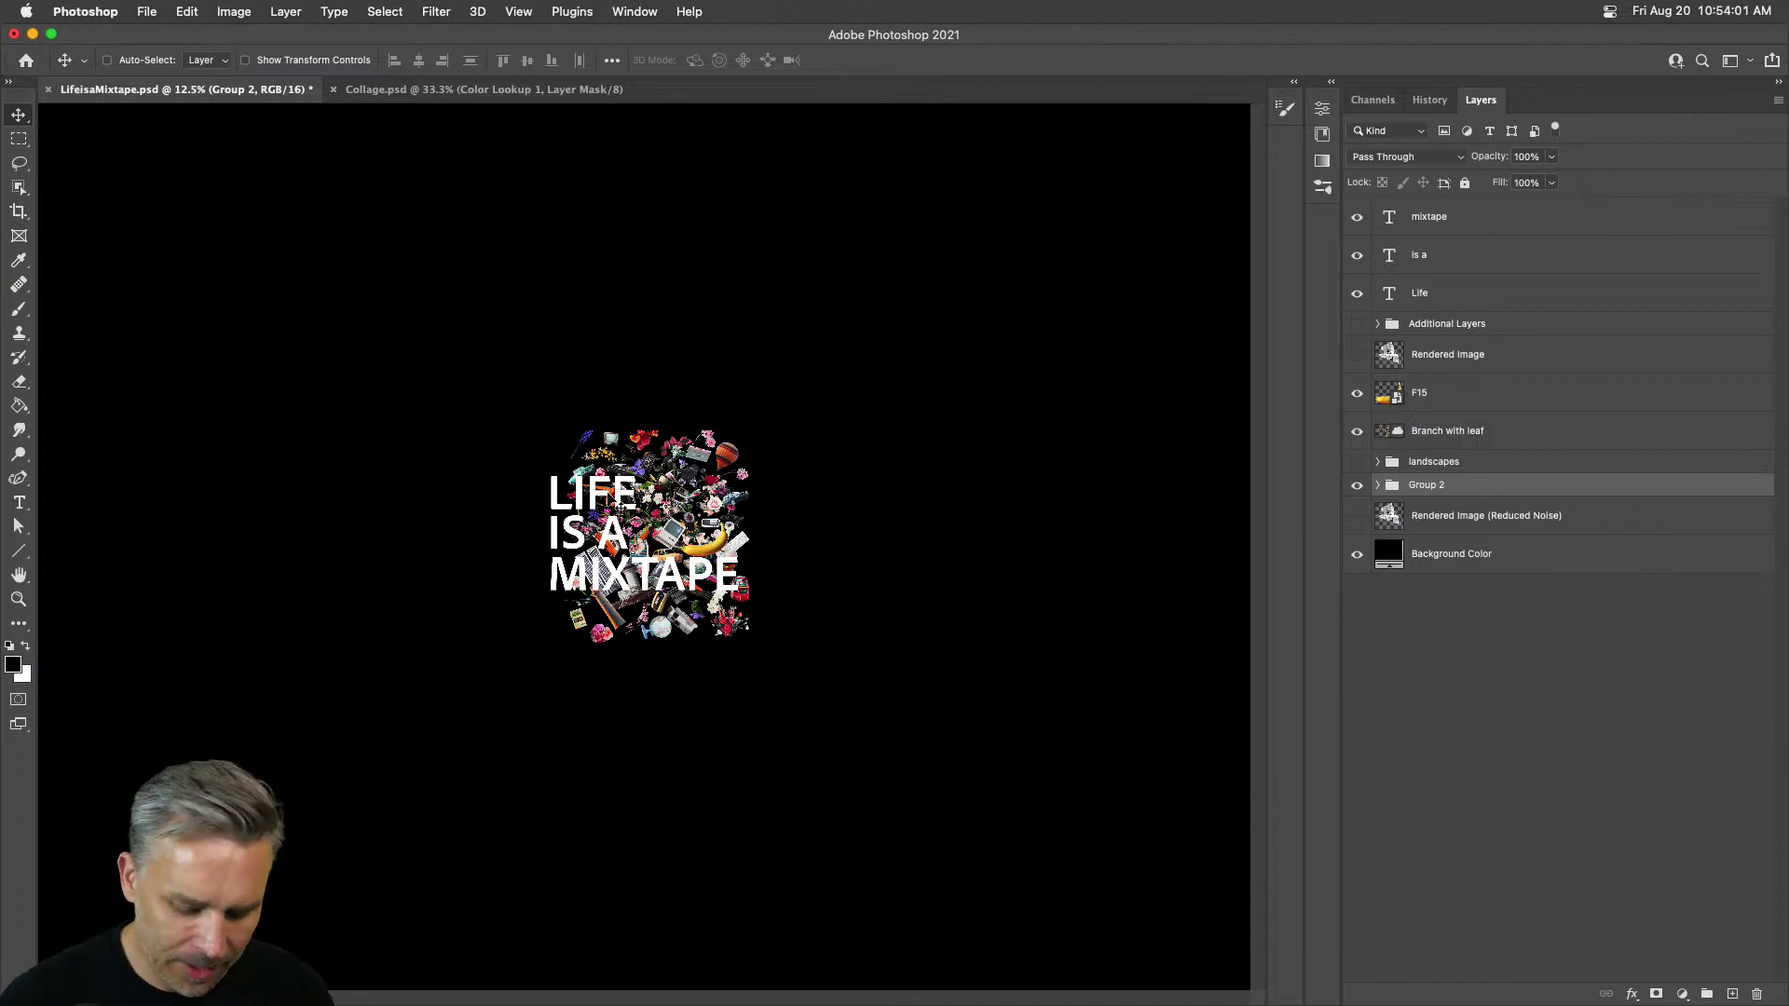
Step: Hide the mixtape, is a and Life text layers and show the Rendered Image (Reduced Noise) layer
{"action": "scroll", "coordinate": [618, 506], "scroll_direction": "up", "scroll_amount": 10}
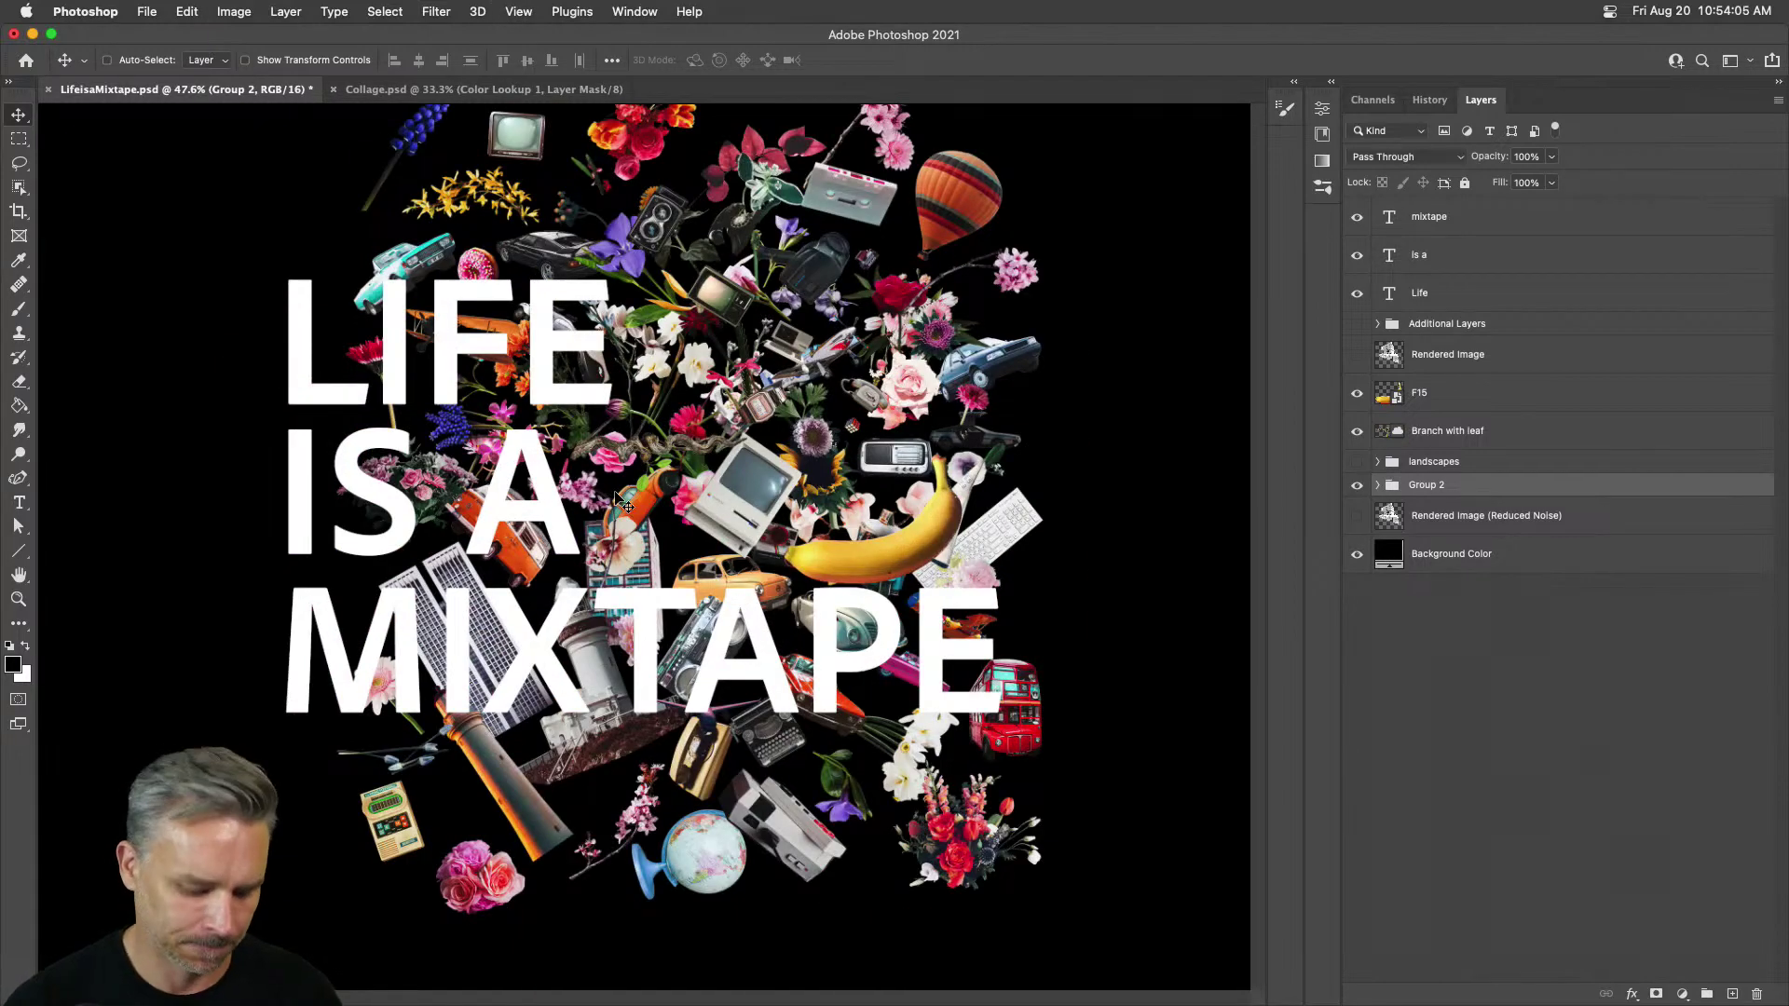
{"action": "scroll", "coordinate": [619, 506], "scroll_direction": "up", "scroll_amount": 2}
{"action": "scroll", "coordinate": [619, 505], "scroll_direction": "up", "scroll_amount": 3}
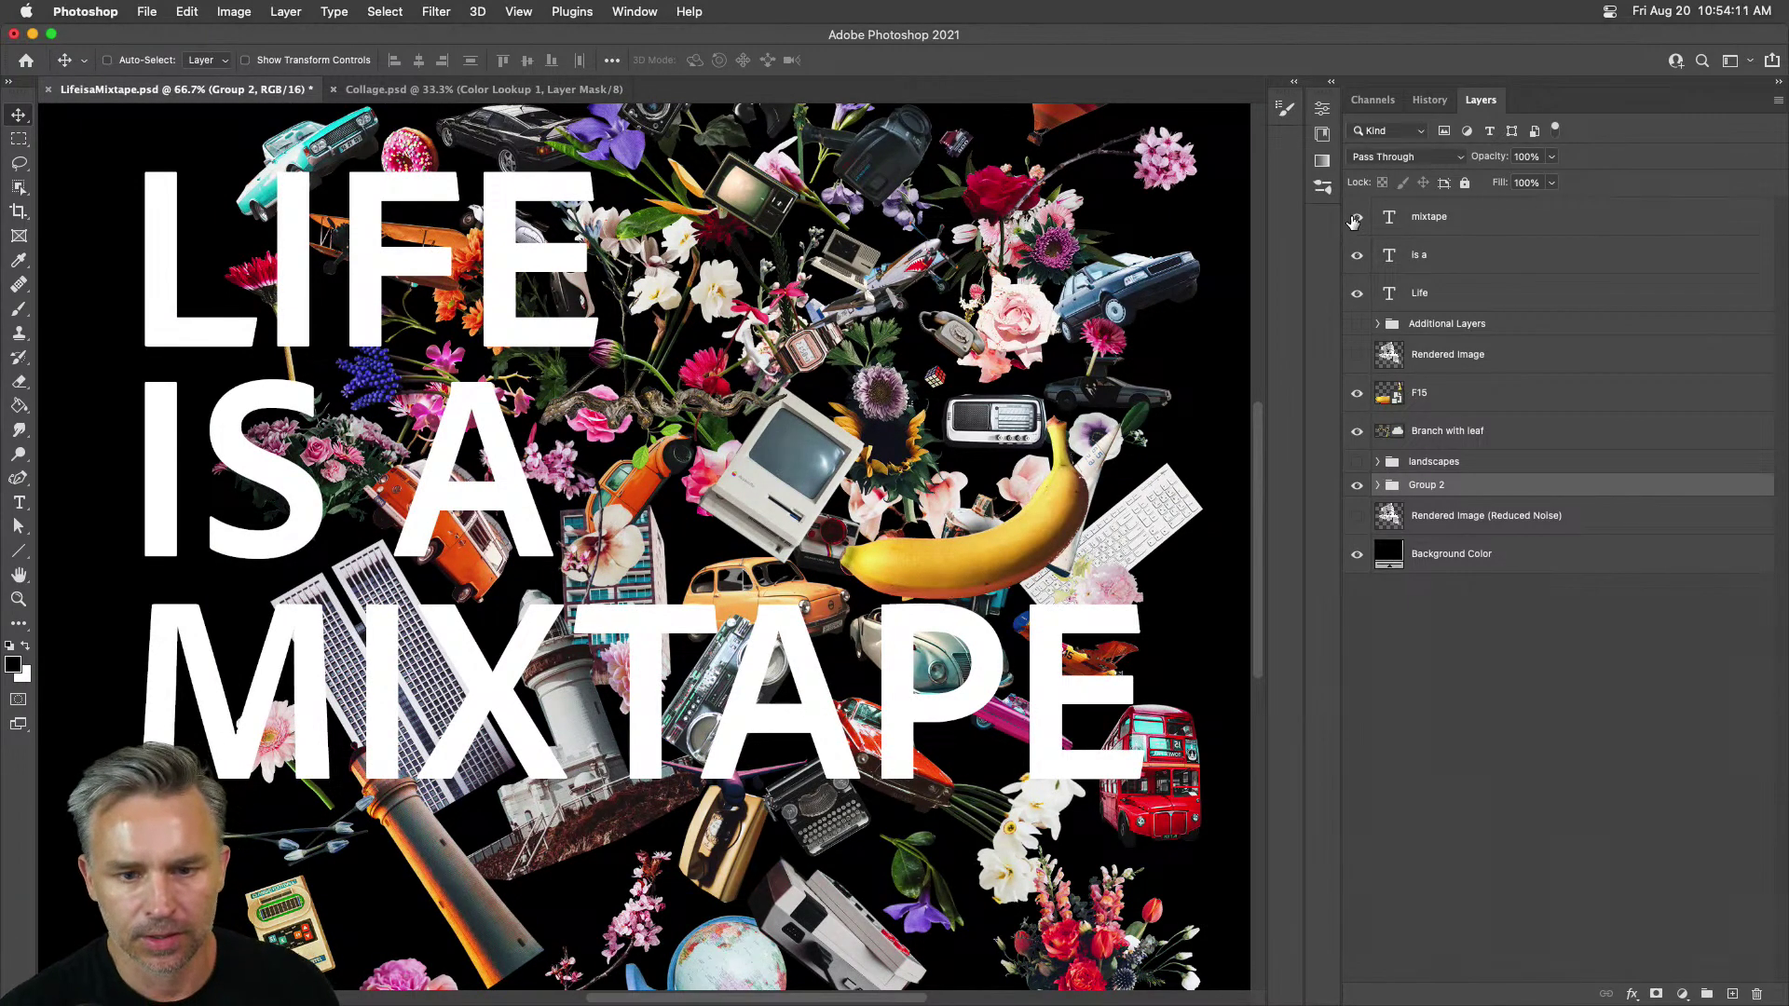
{"action": "left_click_drag", "start_coordinate": [1354, 219], "coordinate": [1352, 528]}
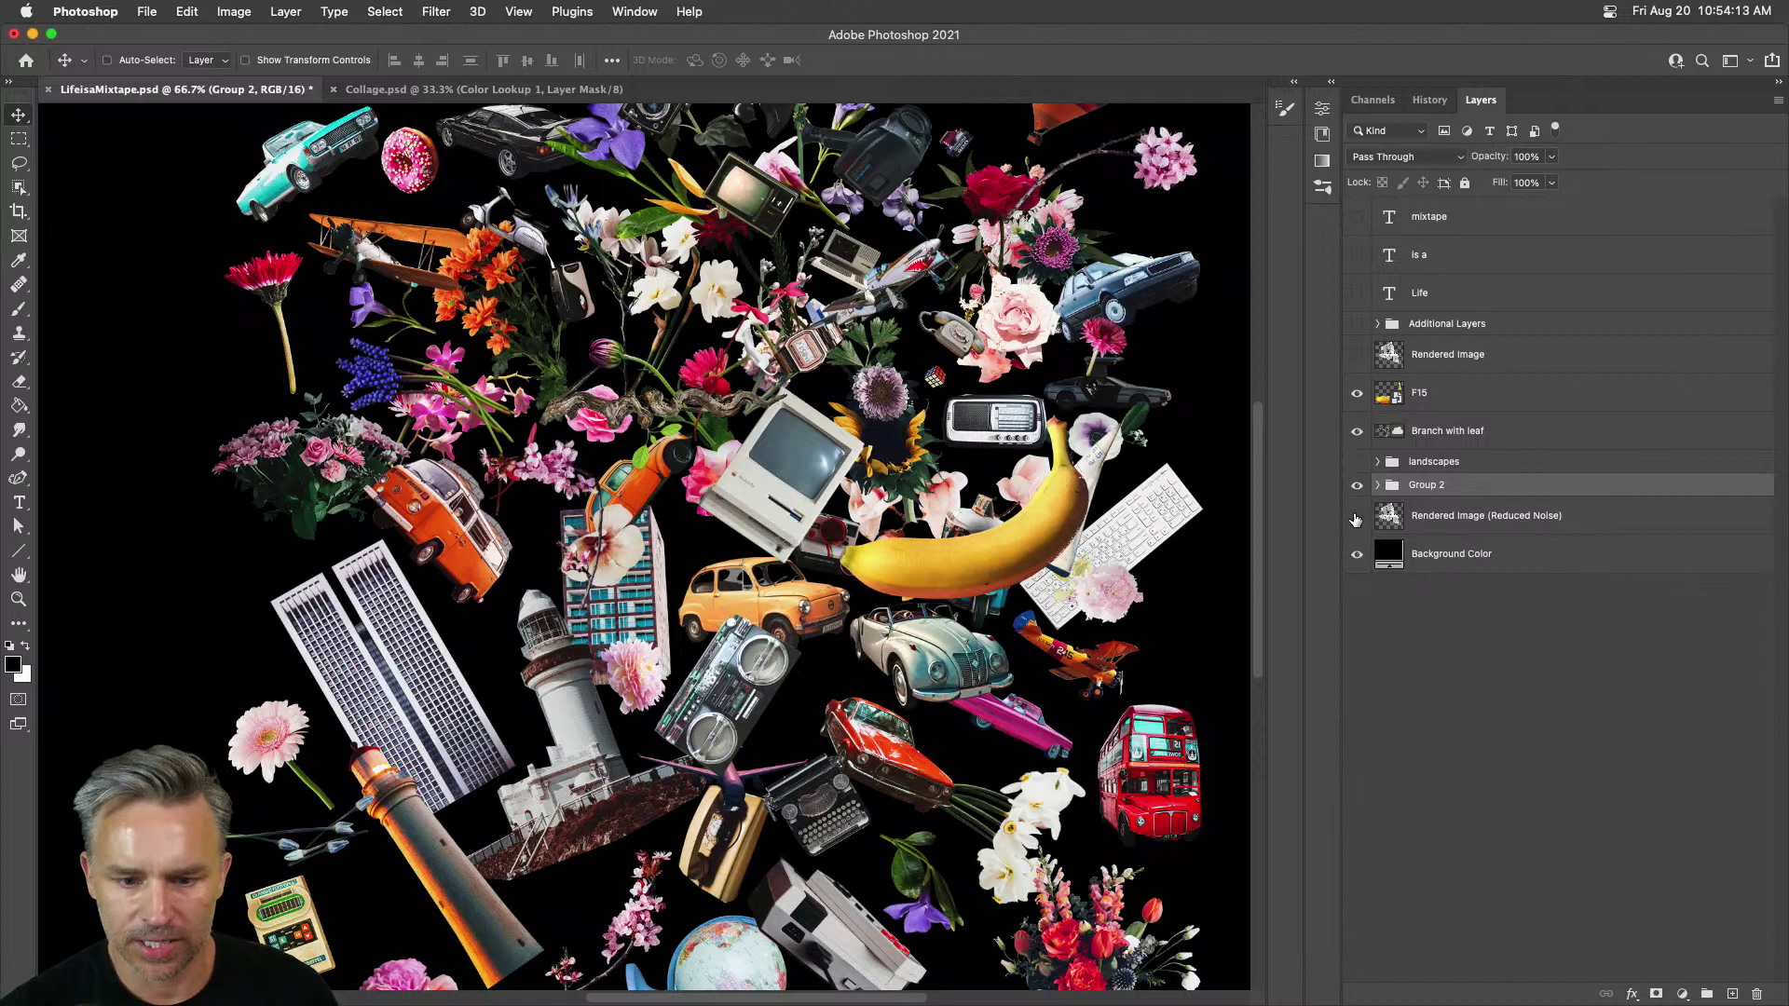
{"action": "left_click", "coordinate": [1356, 518]}
{"action": "left_click", "coordinate": [1437, 522]}
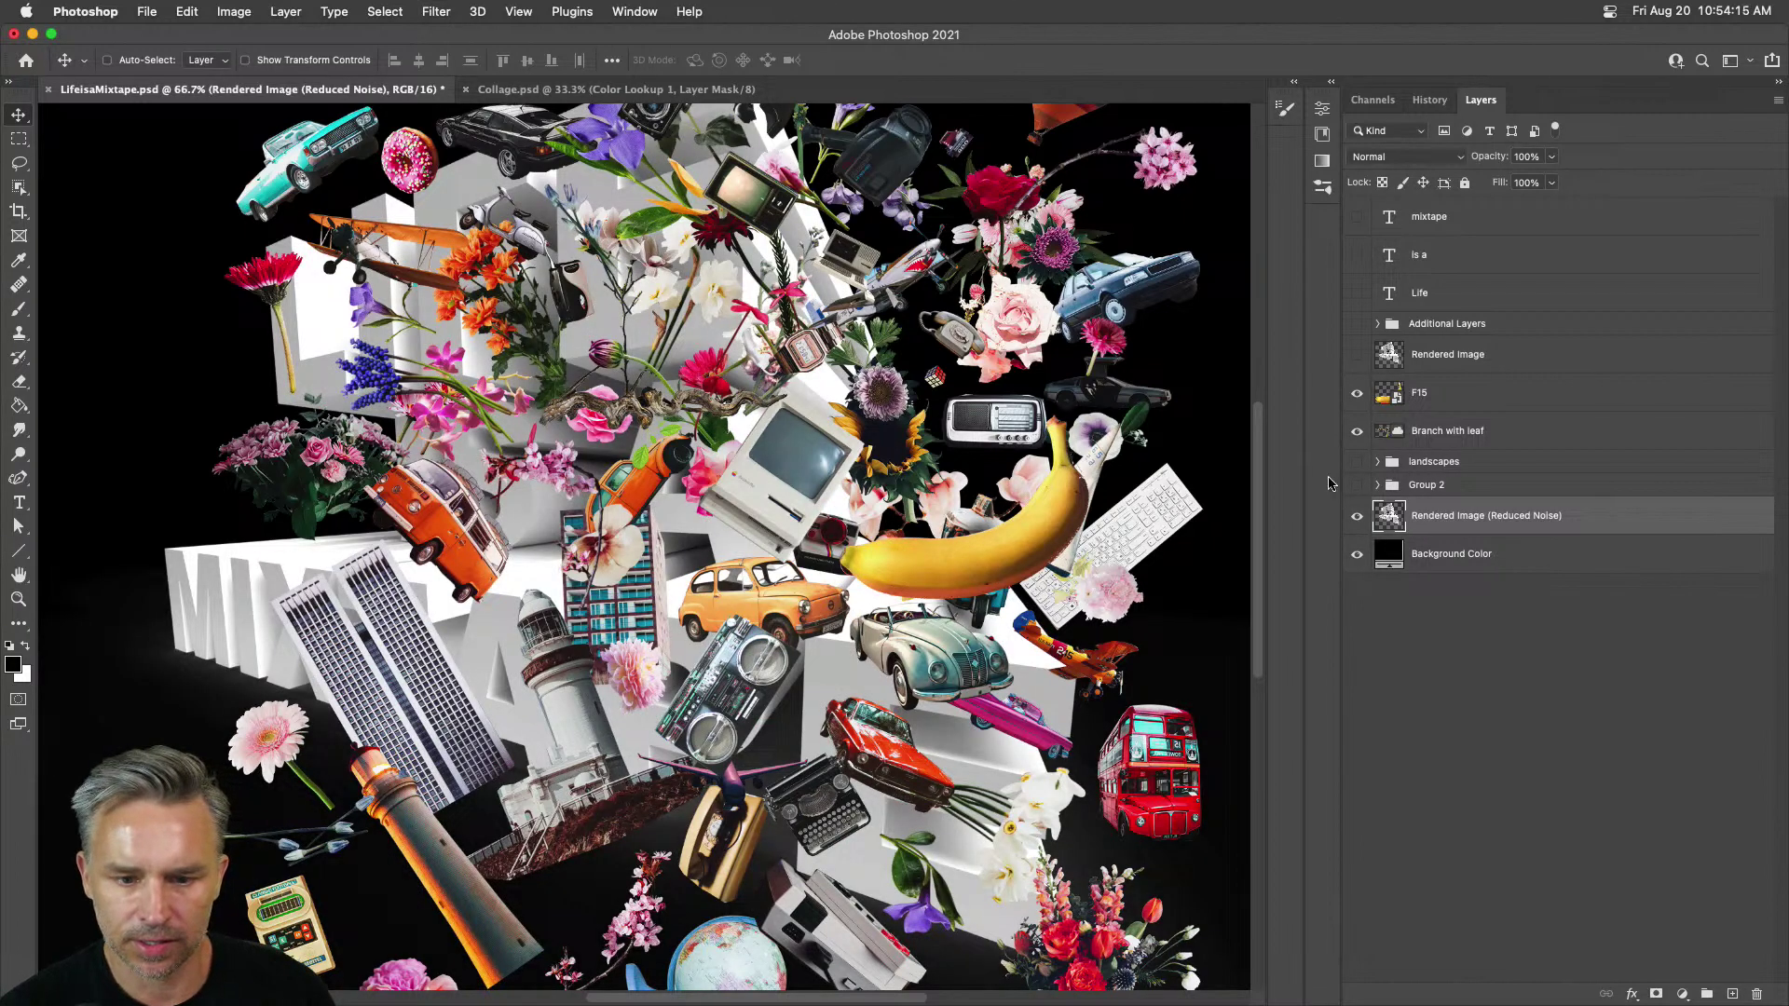
Step: Delete the F15 and Branch with leaf layers
{"action": "left_click", "coordinate": [1525, 396]}
{"action": "left_click", "coordinate": [1496, 432], "text": "shift"}
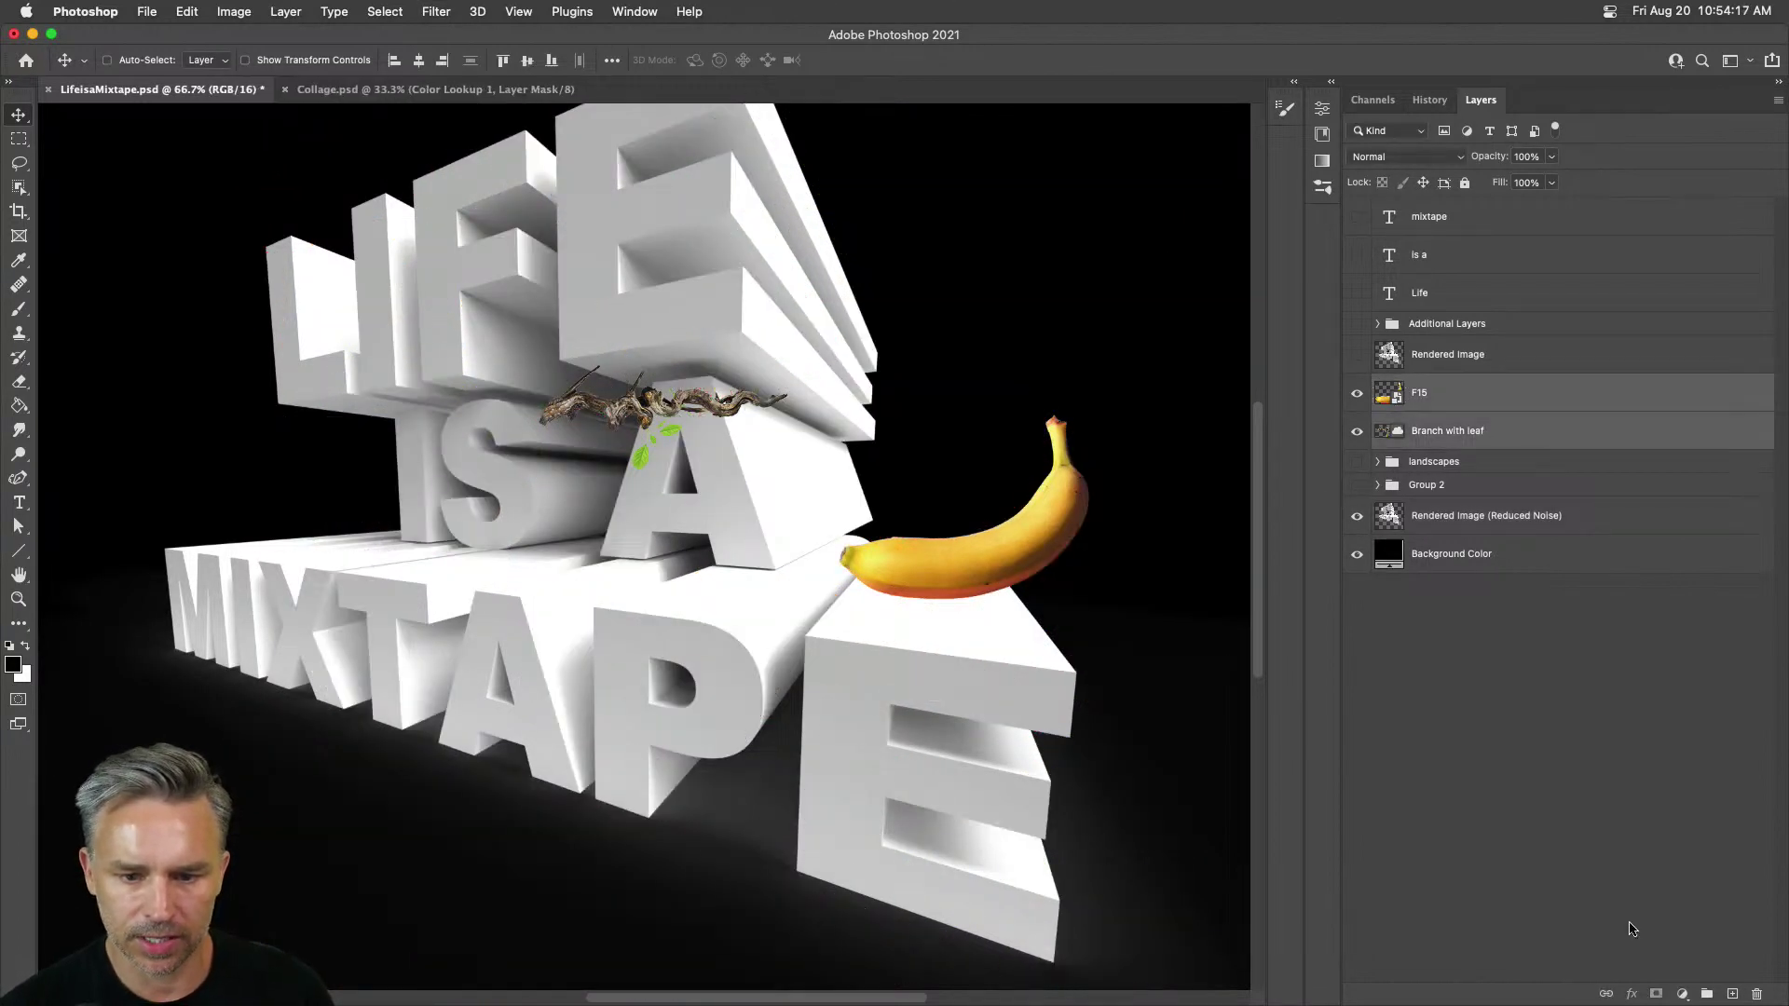
{"action": "left_click", "coordinate": [1756, 994]}
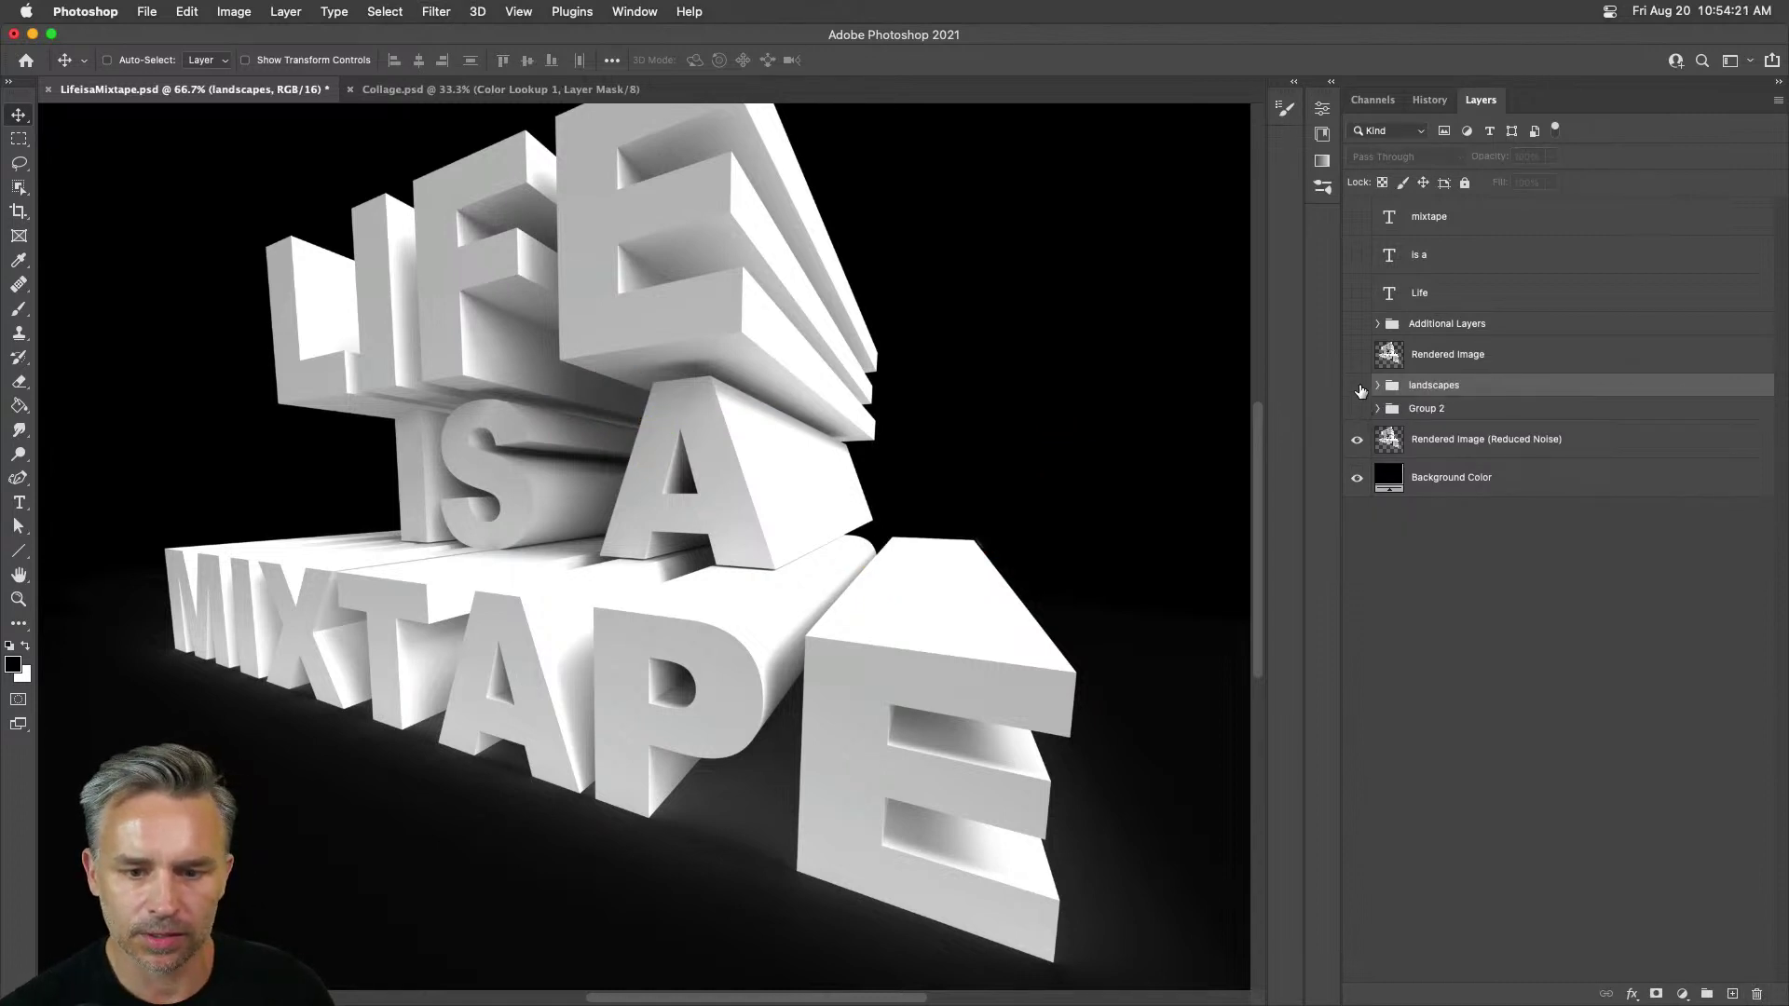
Step: Expand Group 2 and rename its T34.png layer to watch
{"action": "left_click", "coordinate": [1413, 414]}
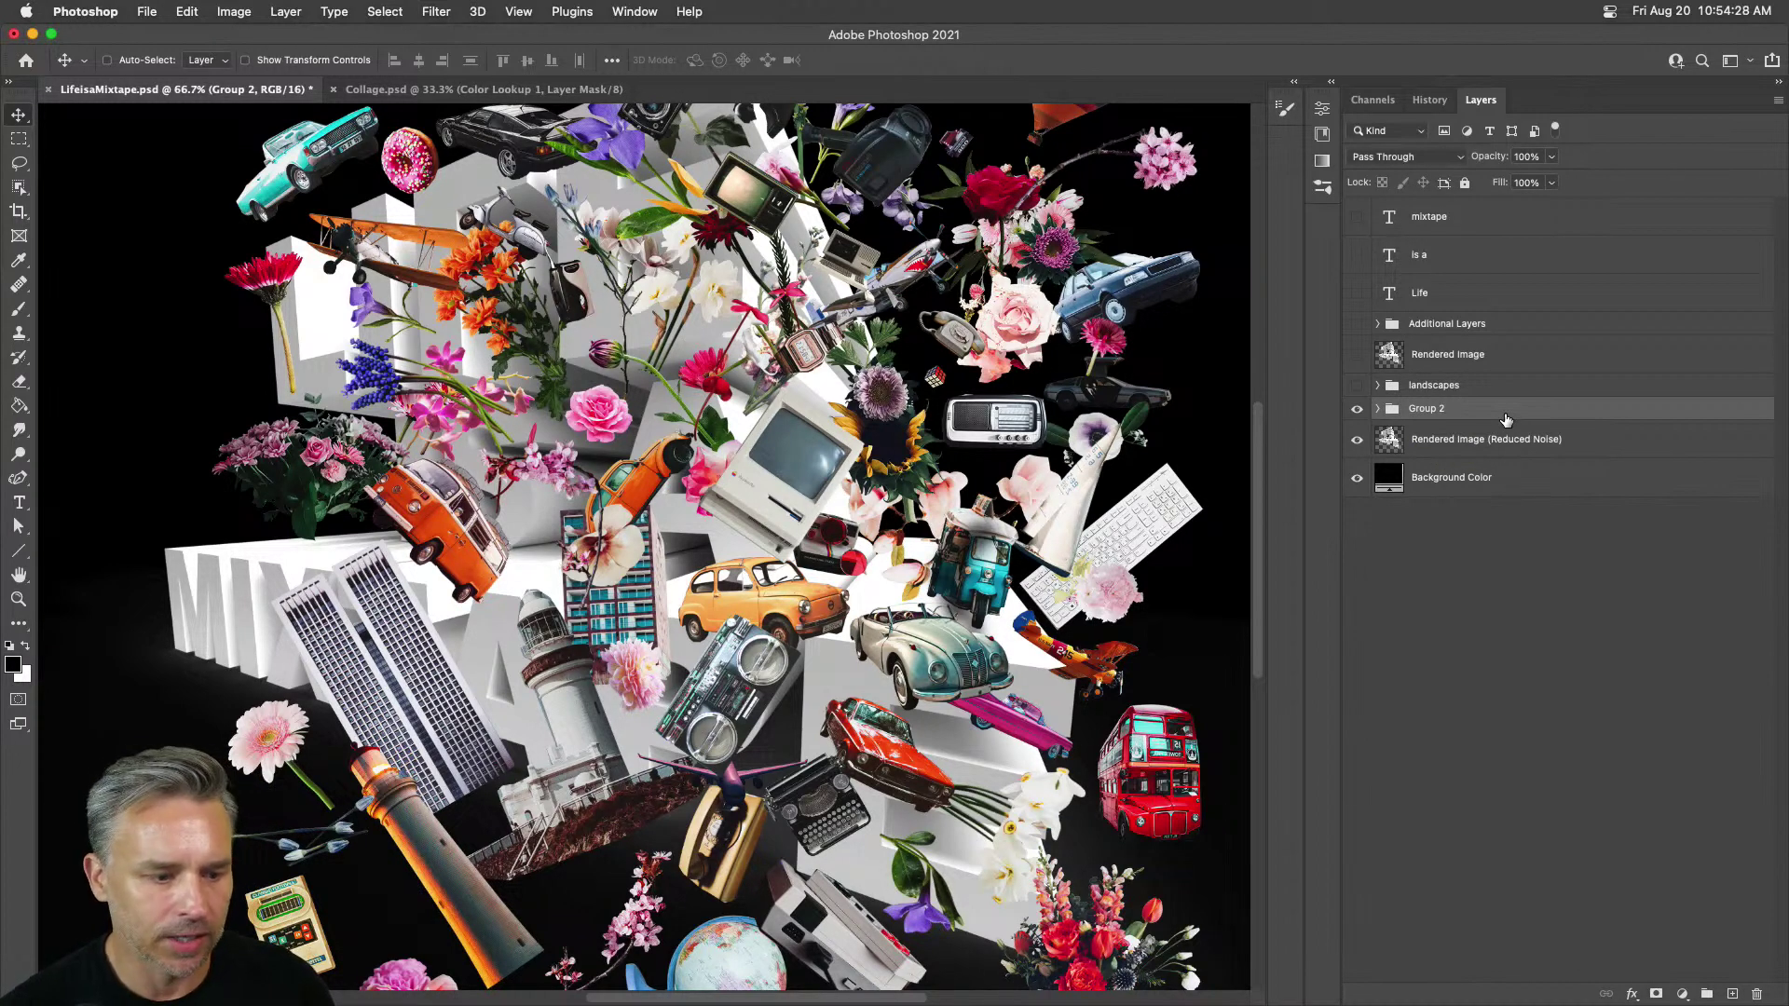
{"action": "left_click", "coordinate": [1375, 409]}
{"action": "scroll", "coordinate": [1379, 414], "scroll_direction": "down", "scroll_amount": 3}
{"action": "left_click", "coordinate": [1490, 365]}
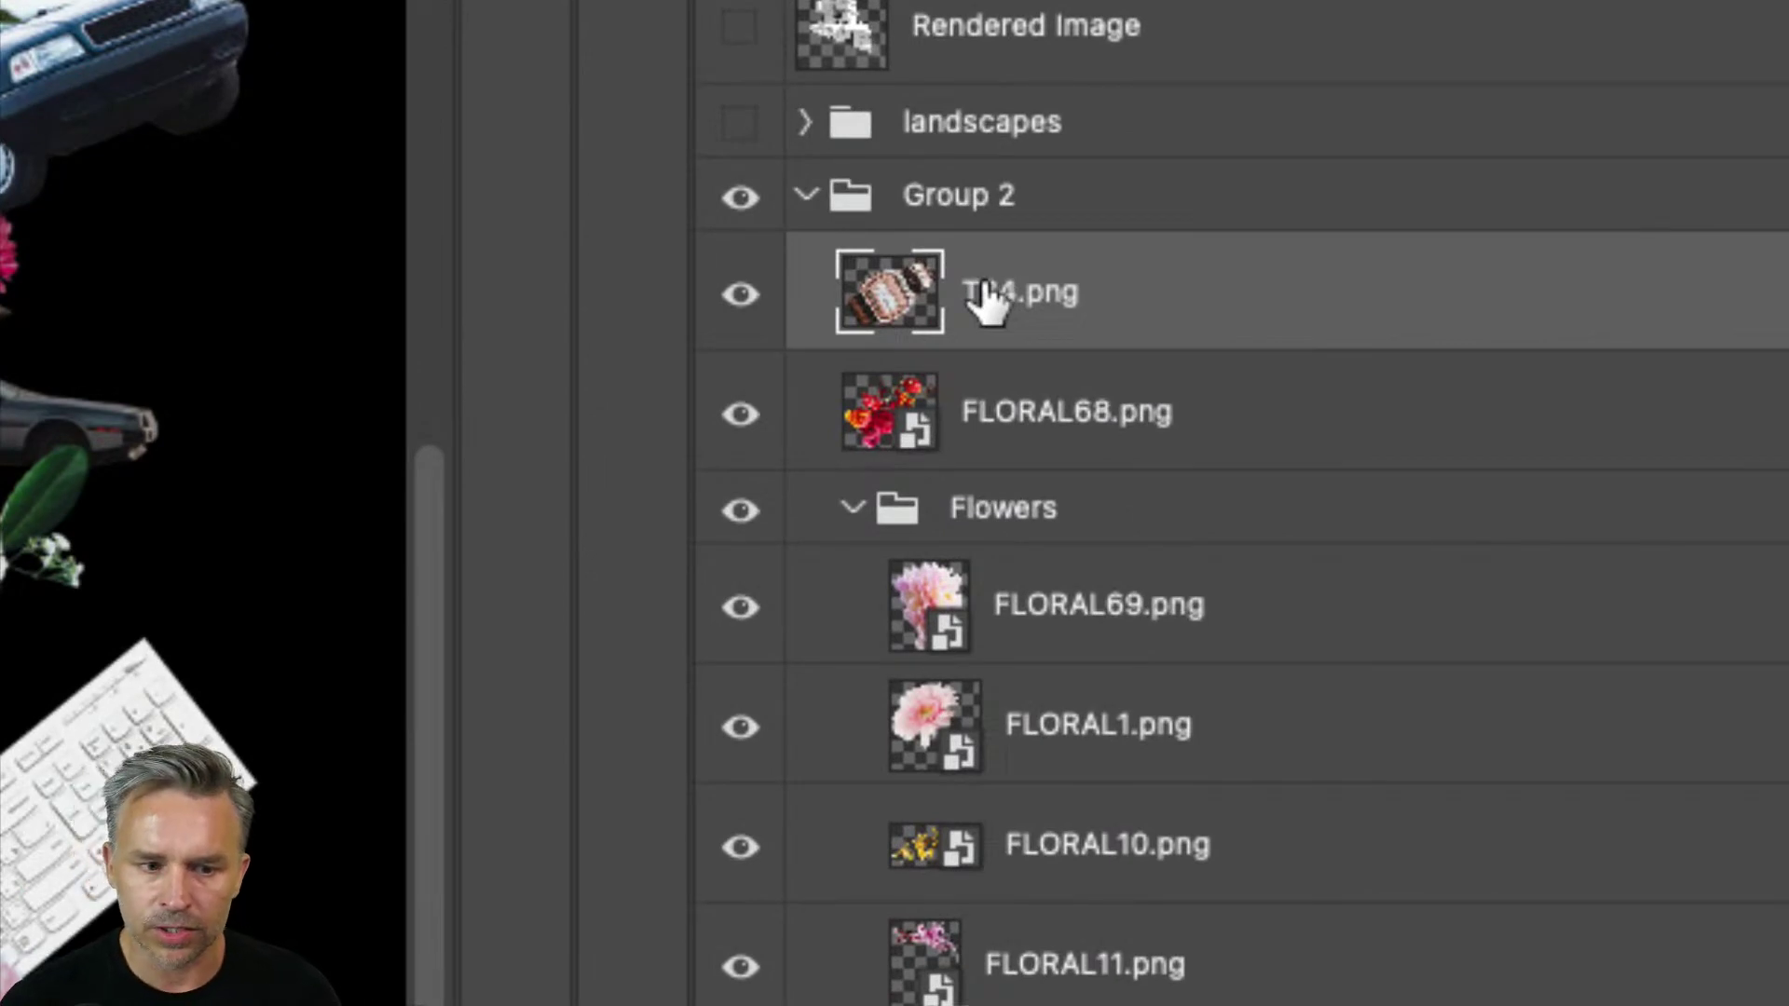
{"action": "double_click", "coordinate": [995, 294]}
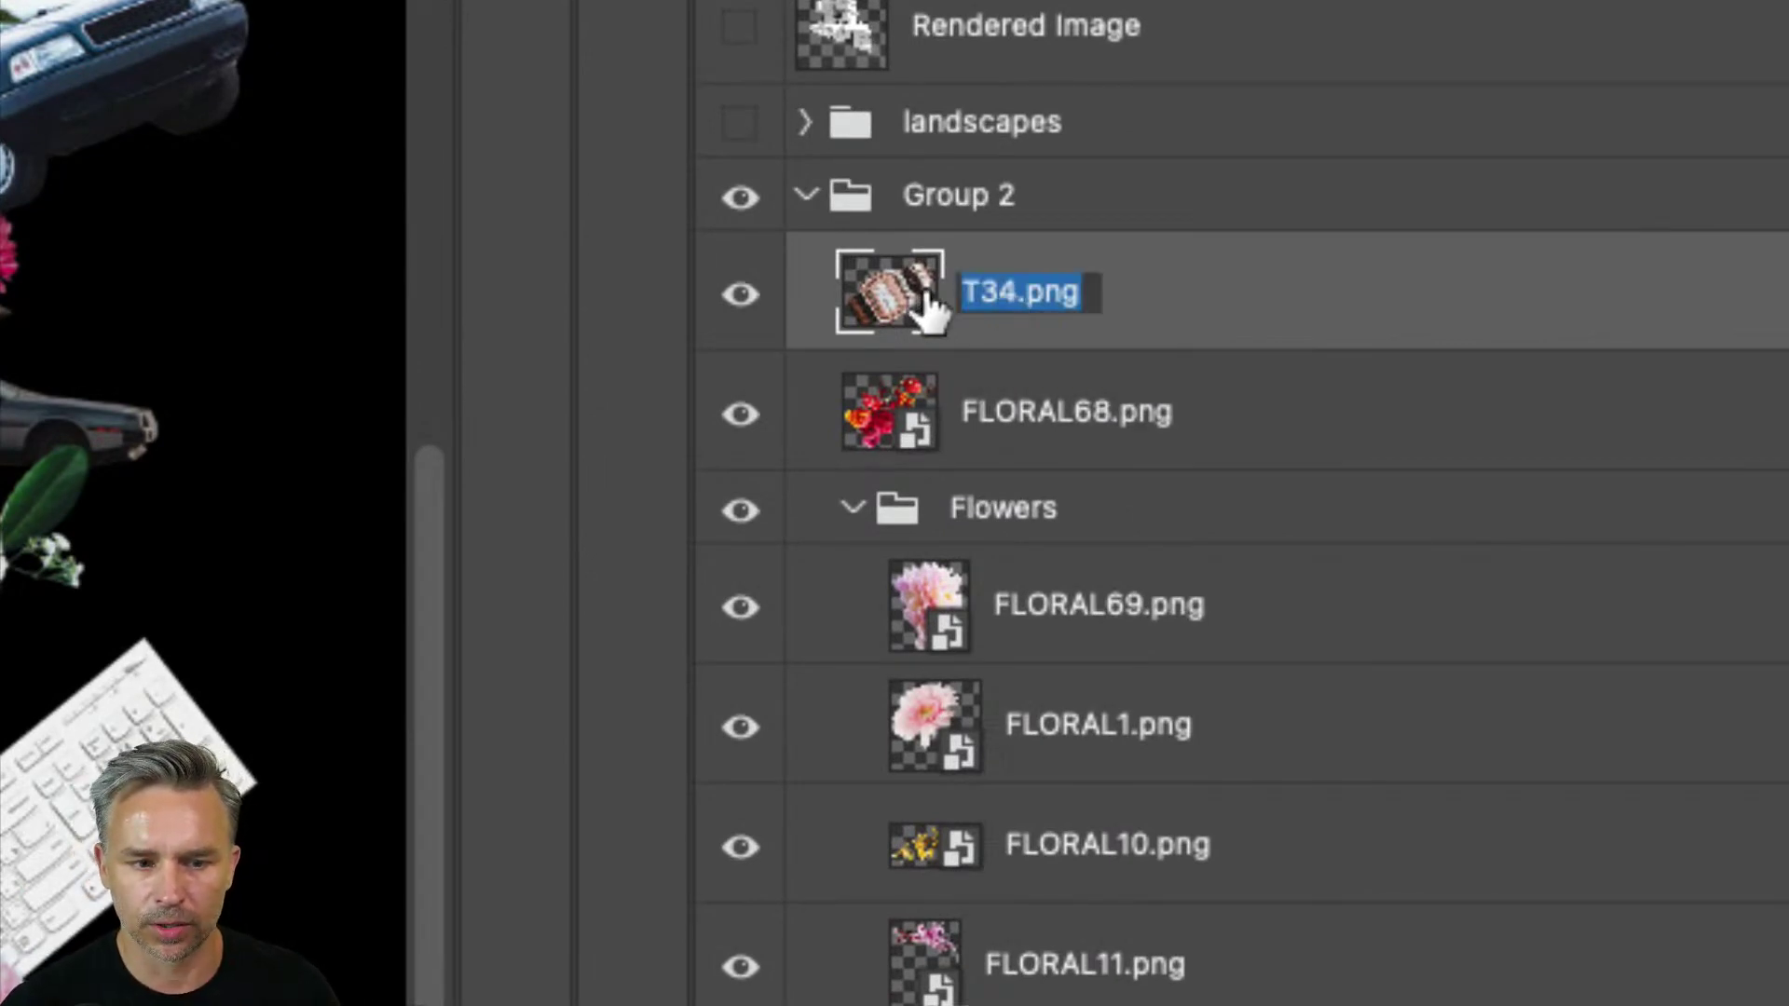
{"action": "type", "text": "watch"}
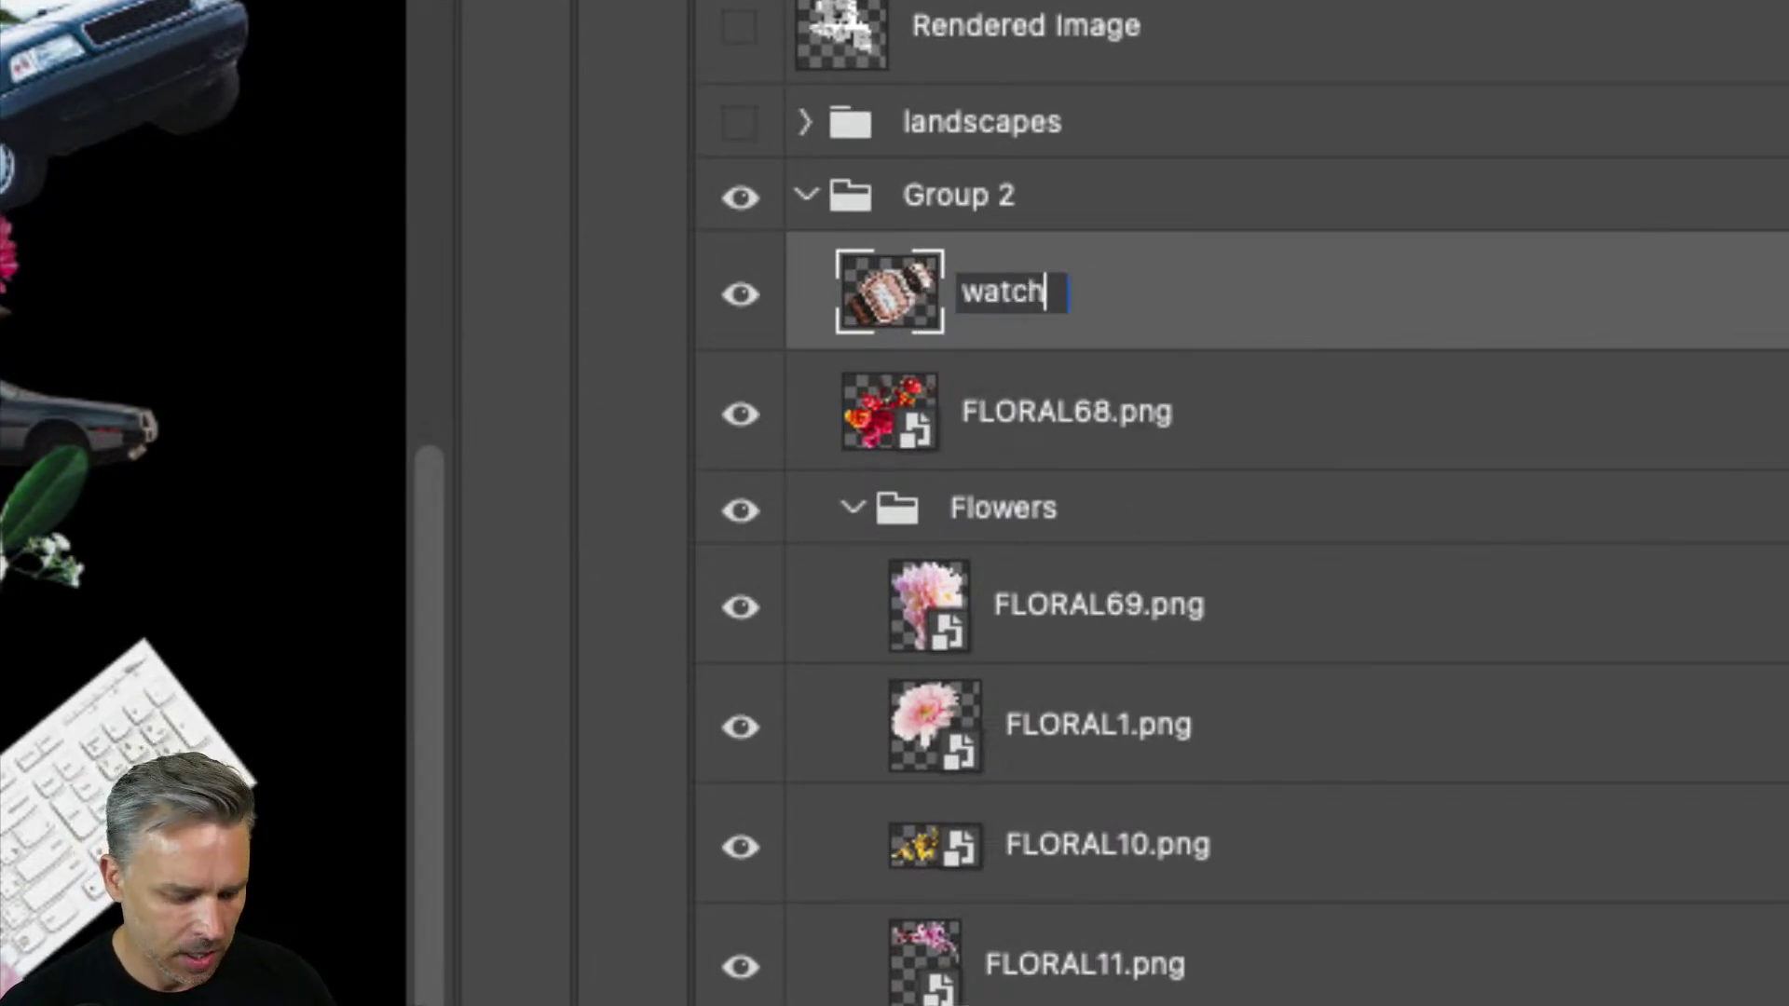
{"action": "key", "text": "Tab"}
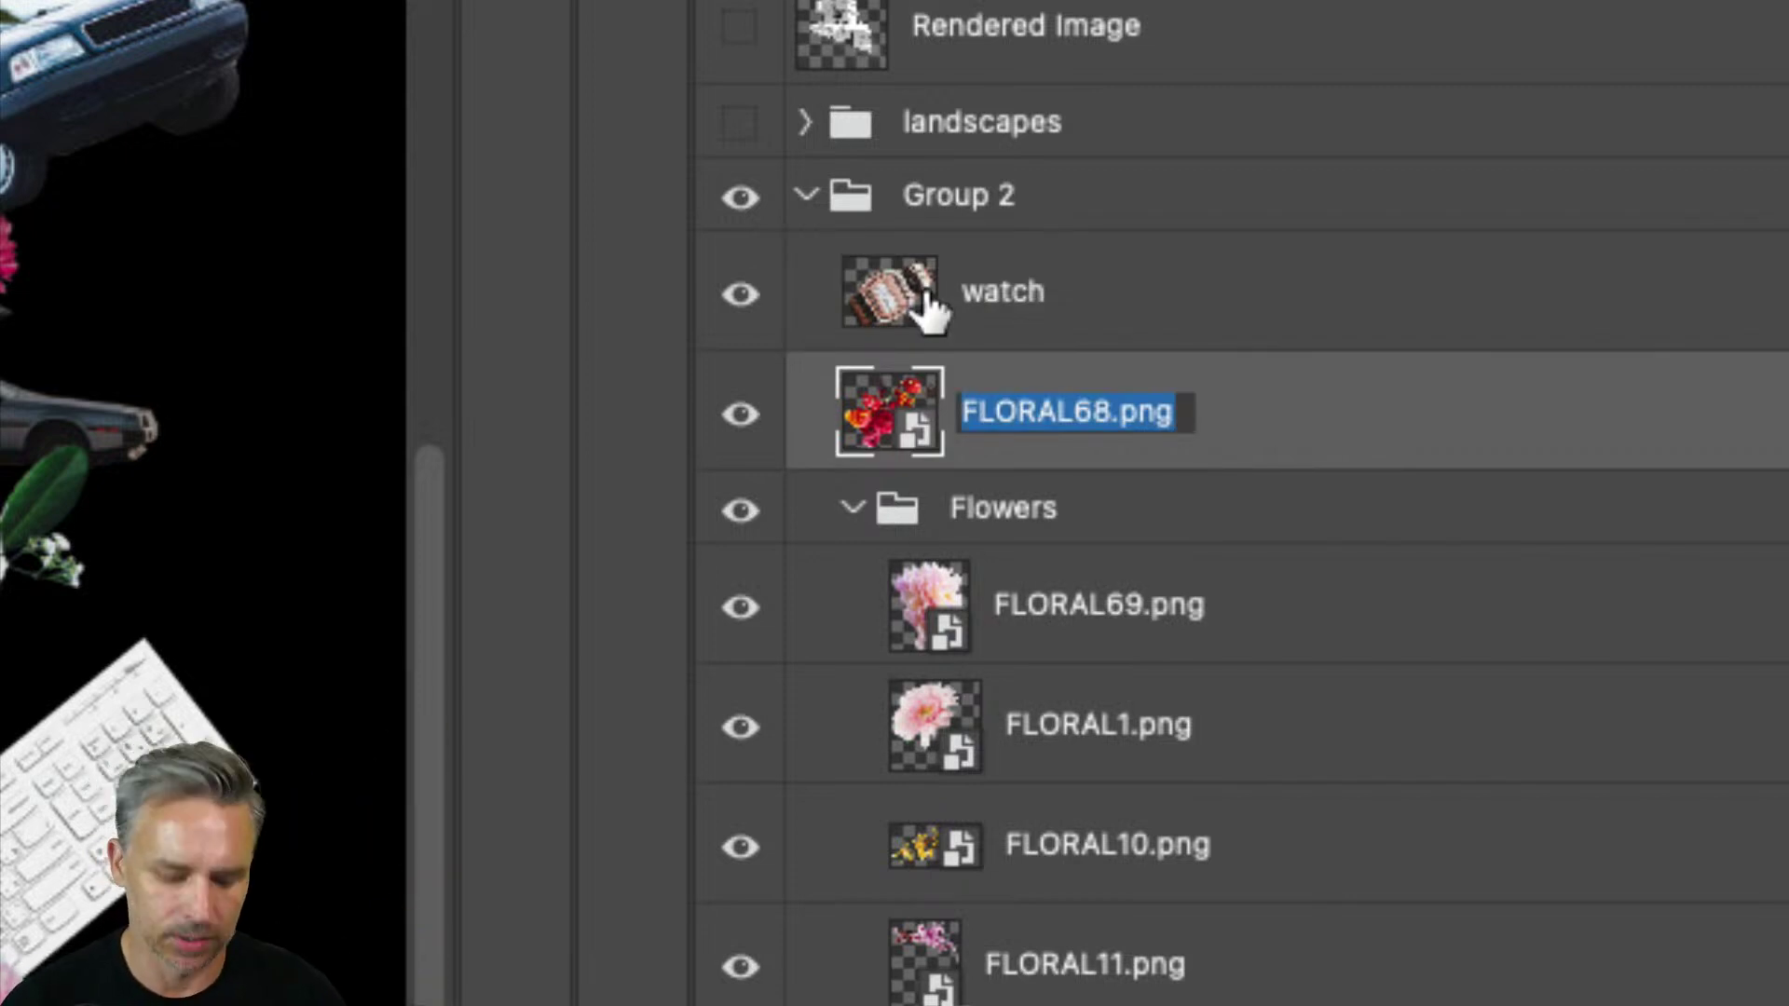
Step: Rename the FLORAL68.png layer to flowers and the FLORAL69.png layer in the Flowers group to flower1
{"action": "type", "text": "flowers"}
{"action": "key", "text": "Tab"}
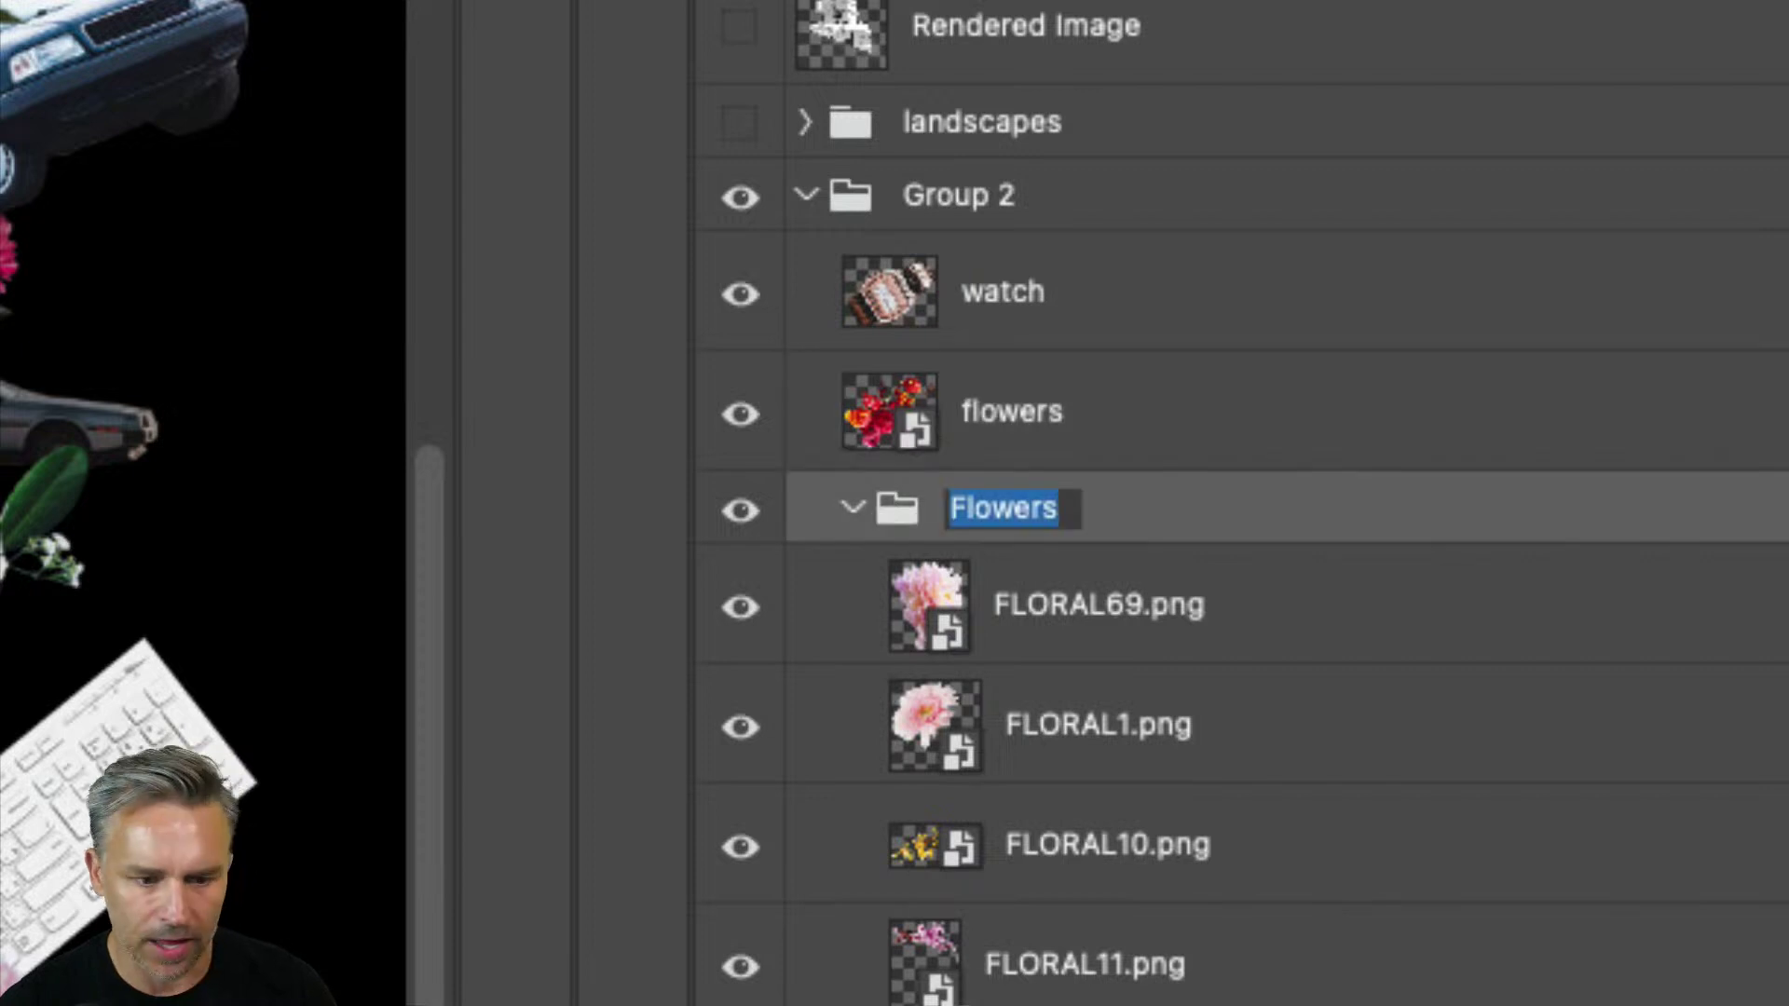
{"action": "key", "text": "Tab"}
{"action": "type", "text": "flwoer"}
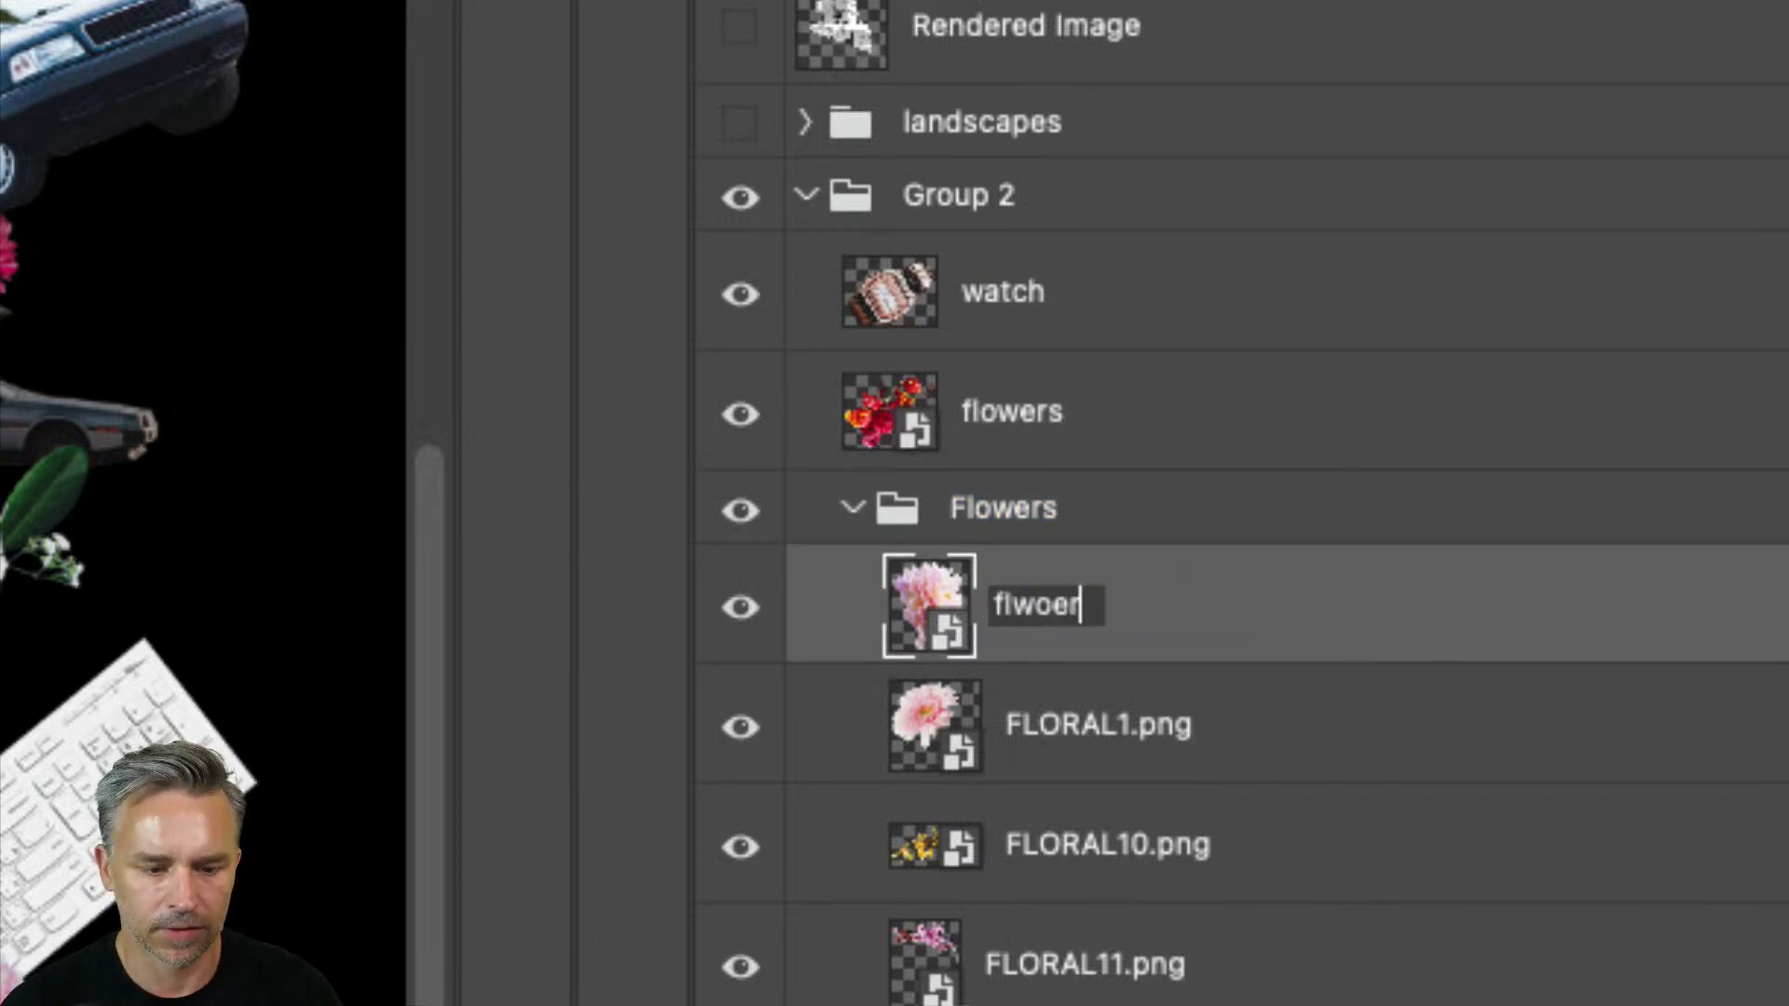
{"action": "key", "text": "BackSpace"}
{"action": "key", "text": "BackSpace"}
{"action": "key", "text": "BackSpace"}
{"action": "key", "text": "BackSpace"}
{"action": "type", "text": "ower"}
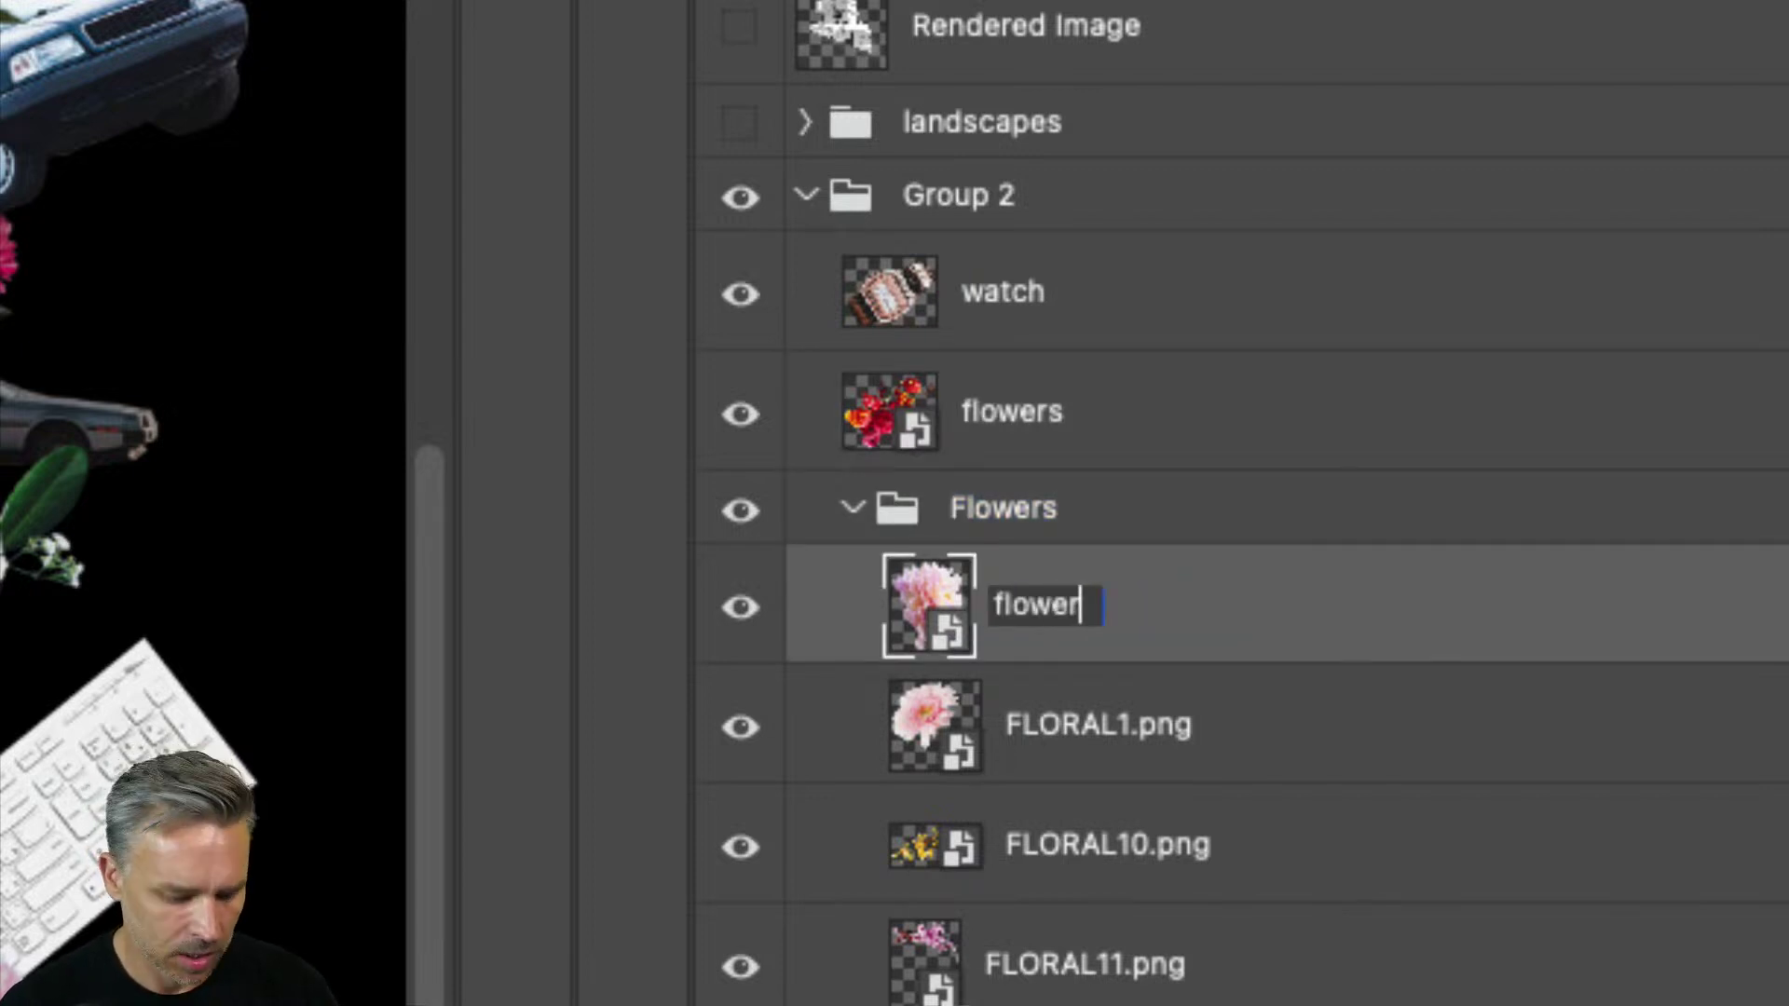
{"action": "type", "text": "1"}
{"action": "key", "text": "Tab"}
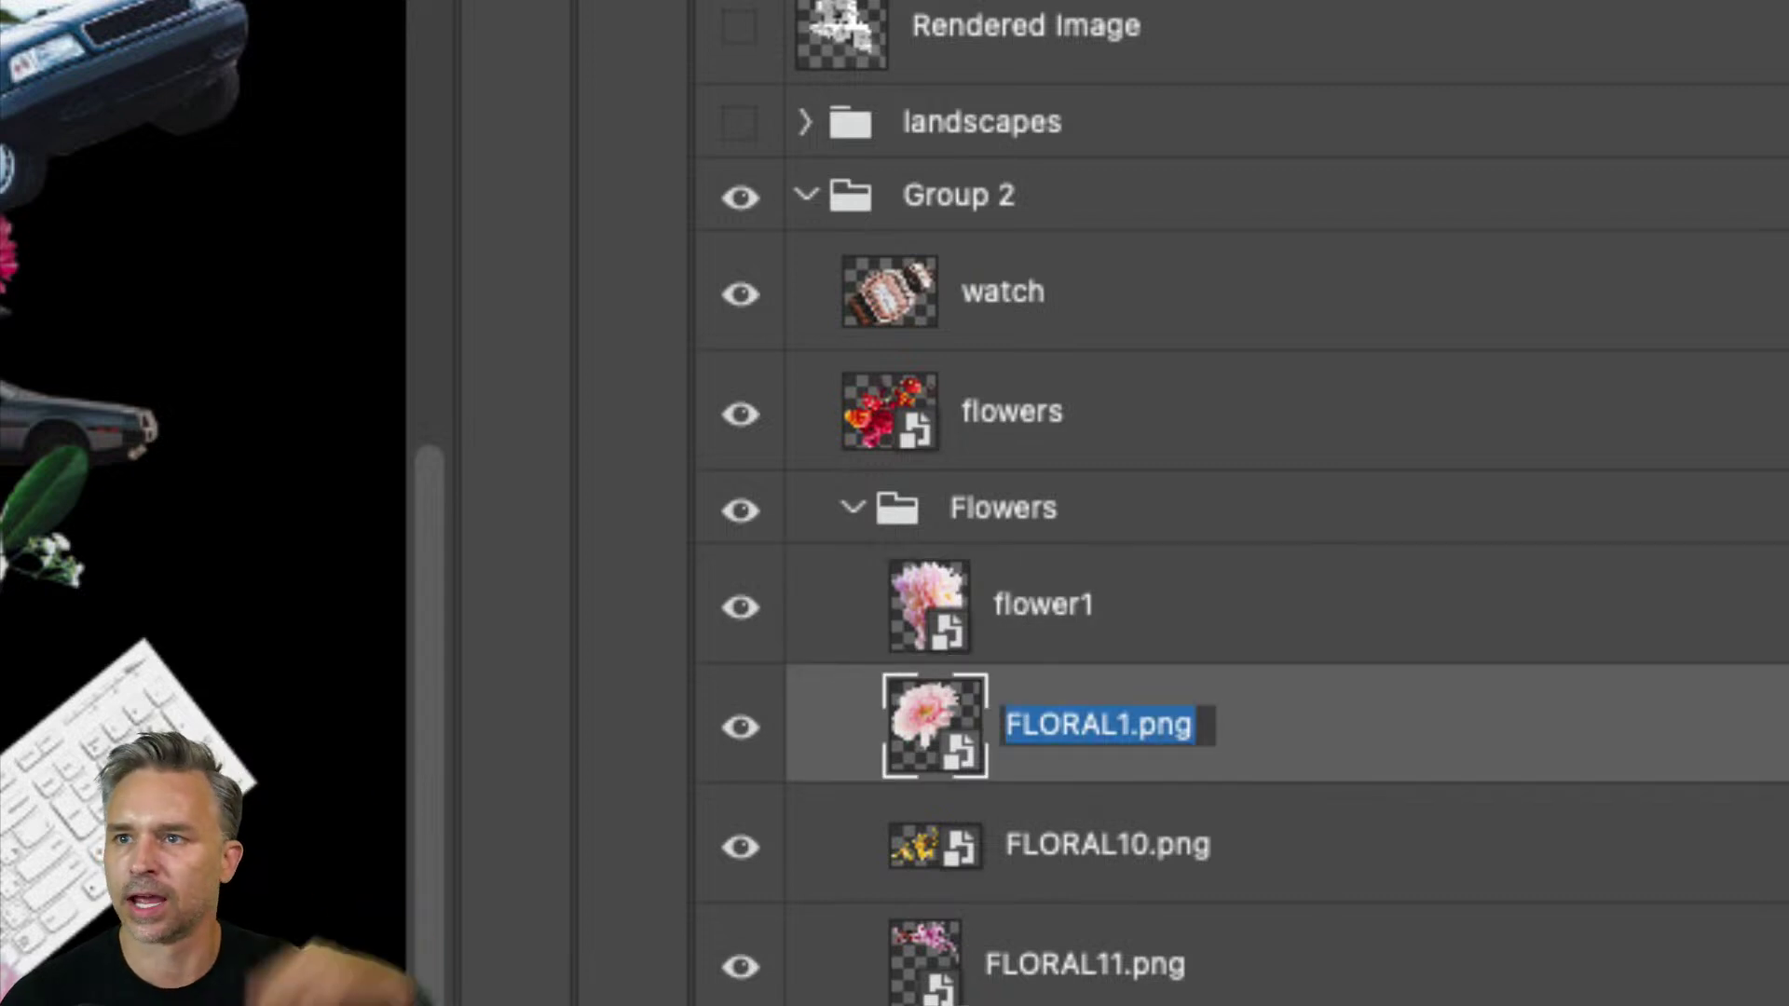
{"action": "key", "text": "Return"}
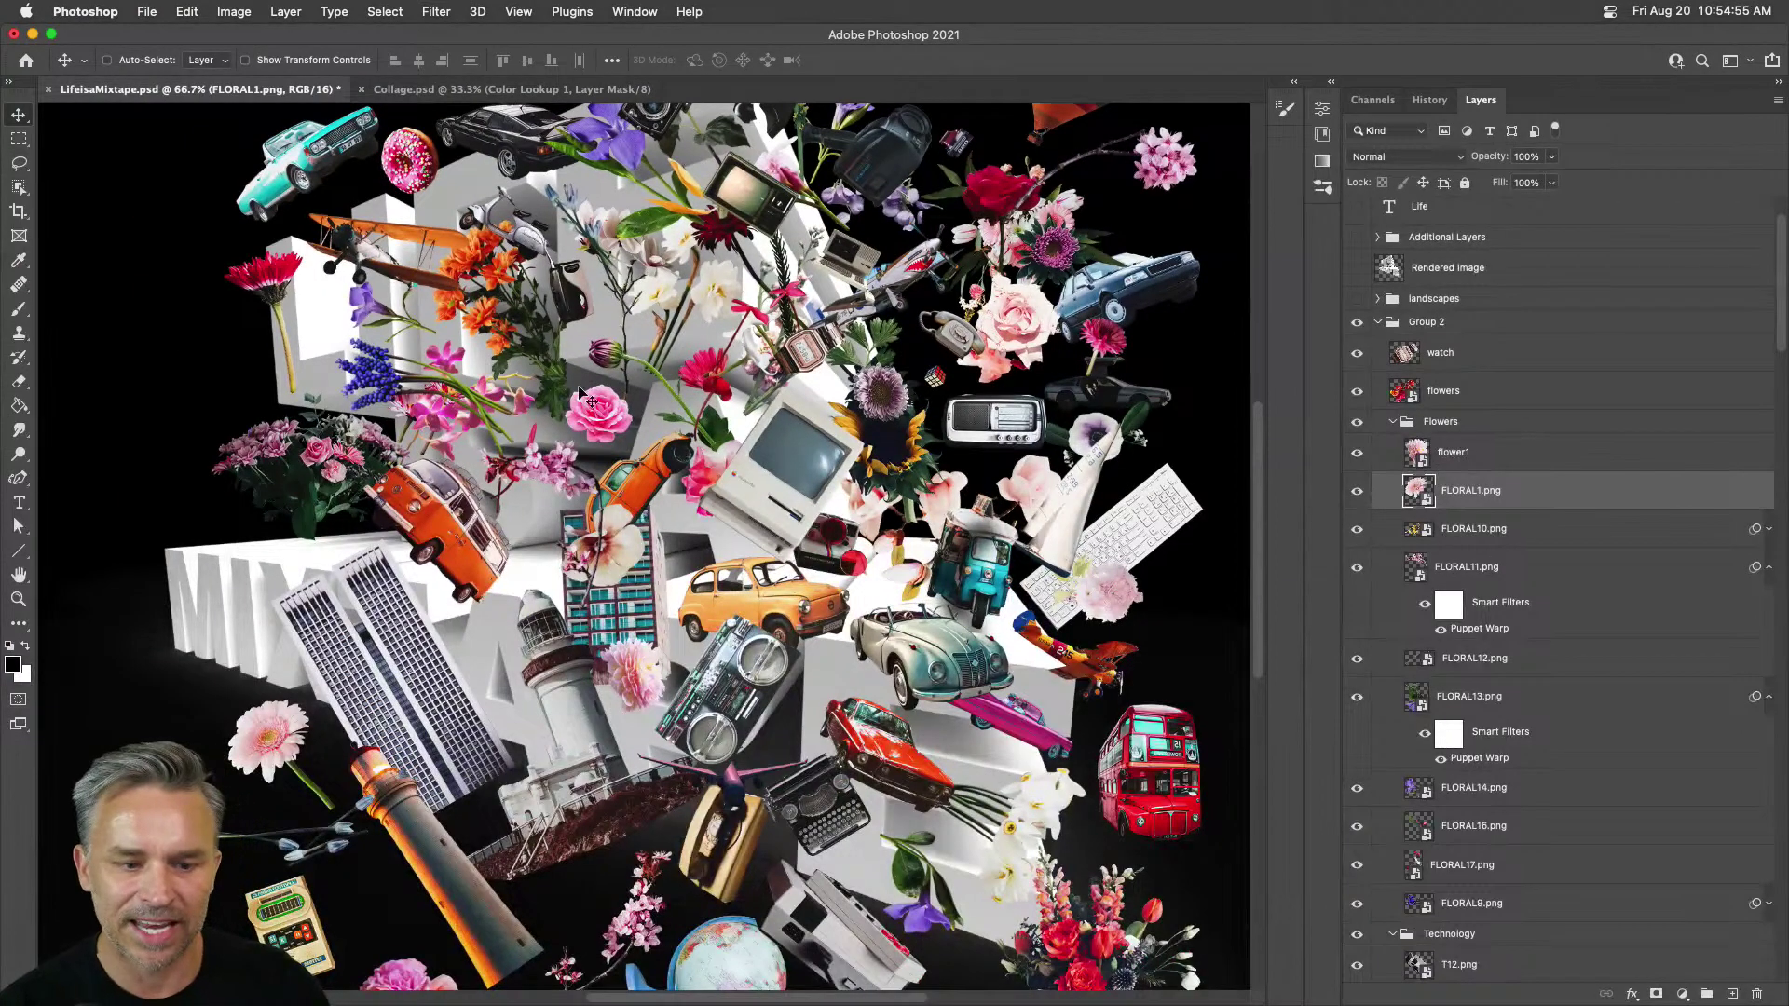
Step: Move the pink rose from the middle of the collage onto the top of the M in MIXTAPE
{"action": "left_click", "coordinate": [601, 433], "text": "super"}
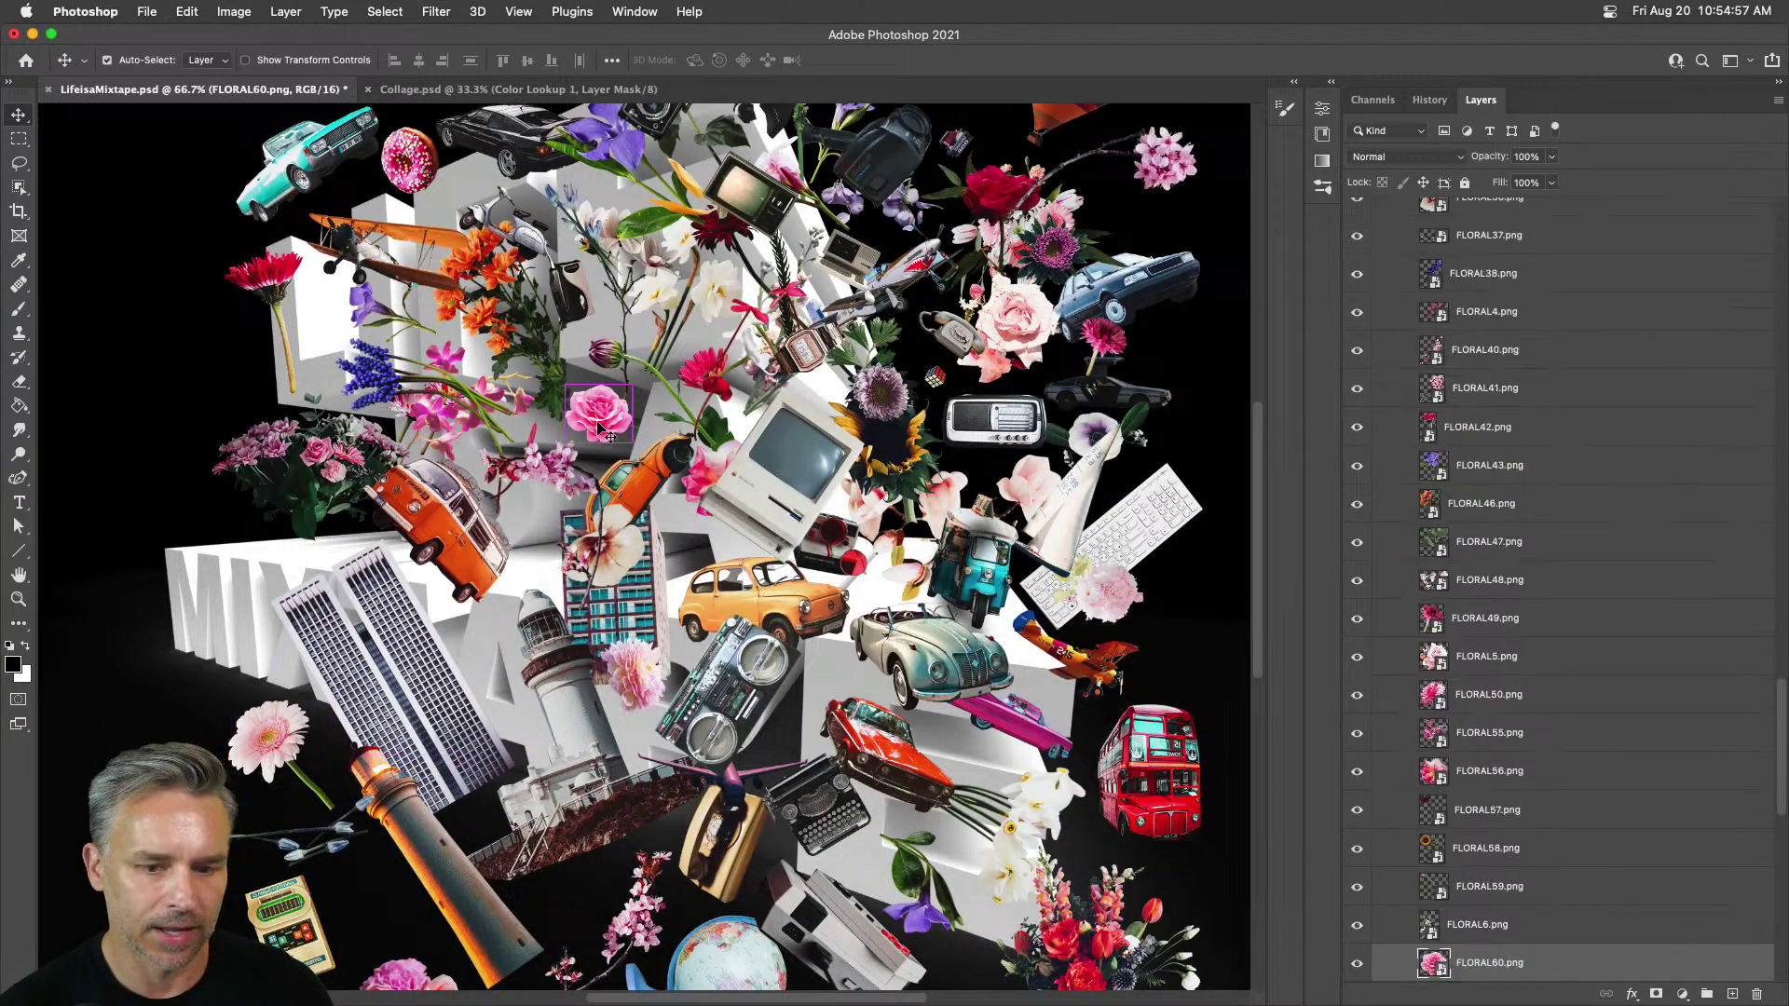
{"action": "scroll", "coordinate": [1488, 929], "scroll_direction": "down", "scroll_amount": 3}
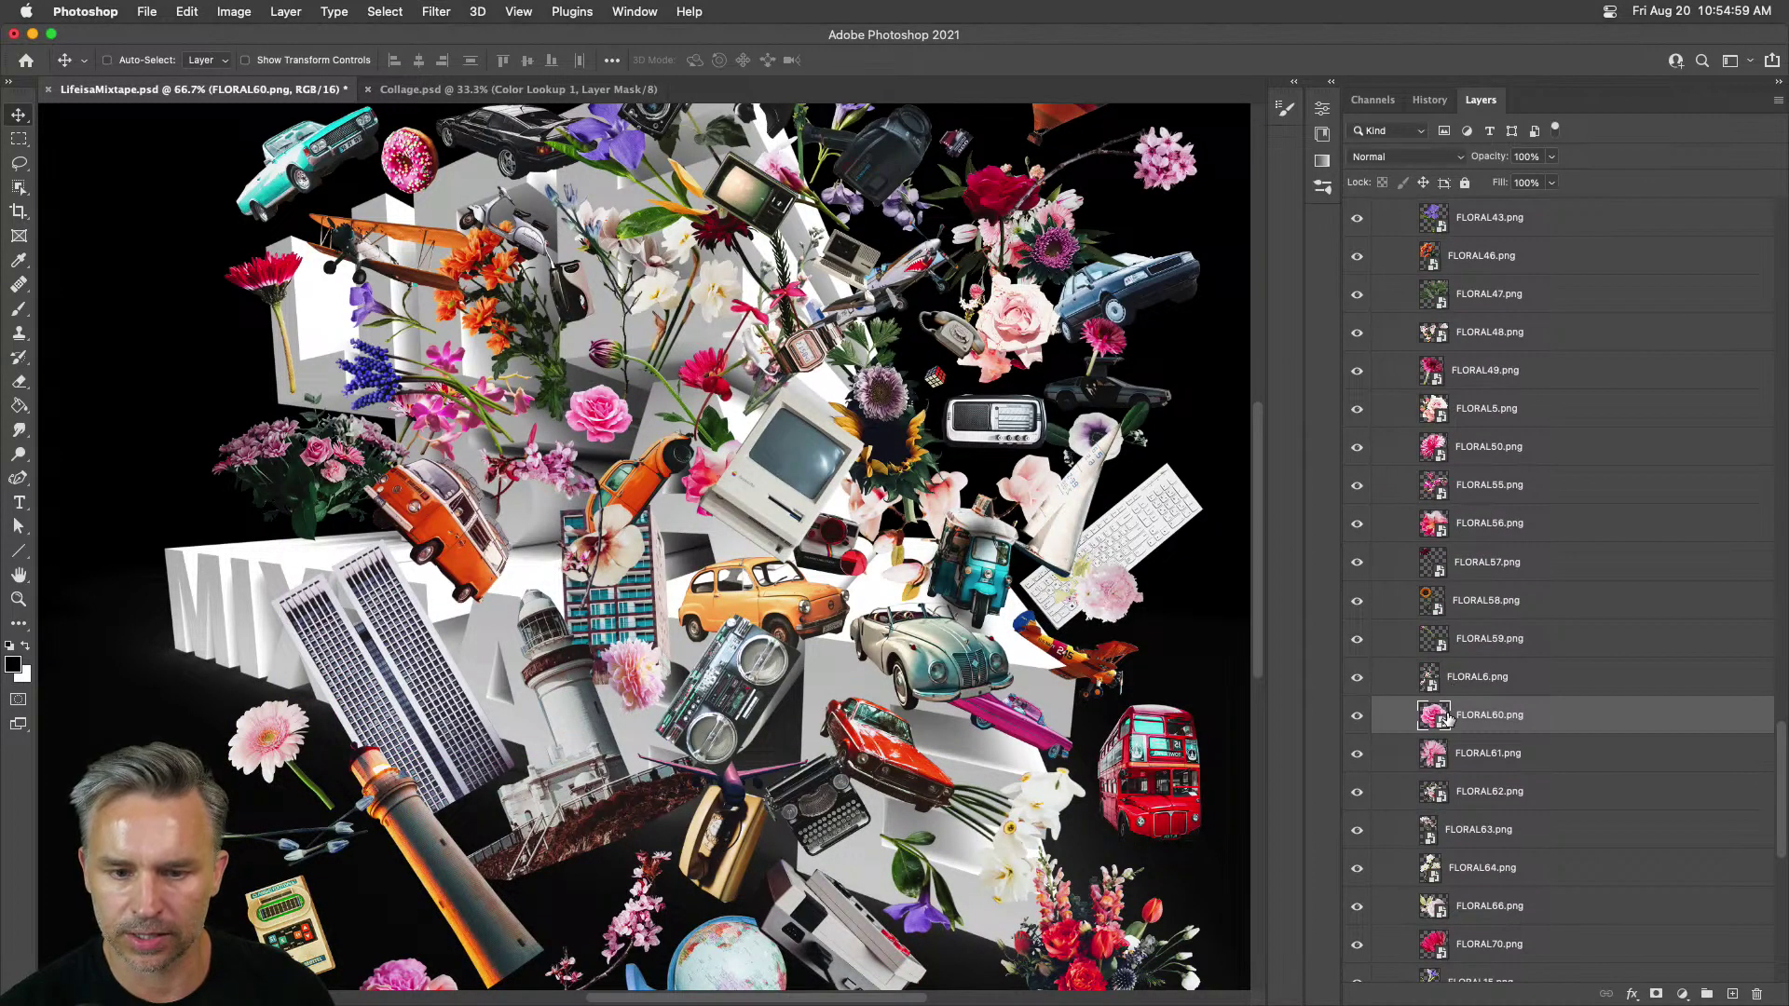
{"action": "left_click_drag", "start_coordinate": [598, 419], "coordinate": [223, 544]}
Step: Move the twin-tower building up above the M of MIXTAPE and free-transform it to 34.26% scale and -30.31° rotation
{"action": "key", "text": "super"}
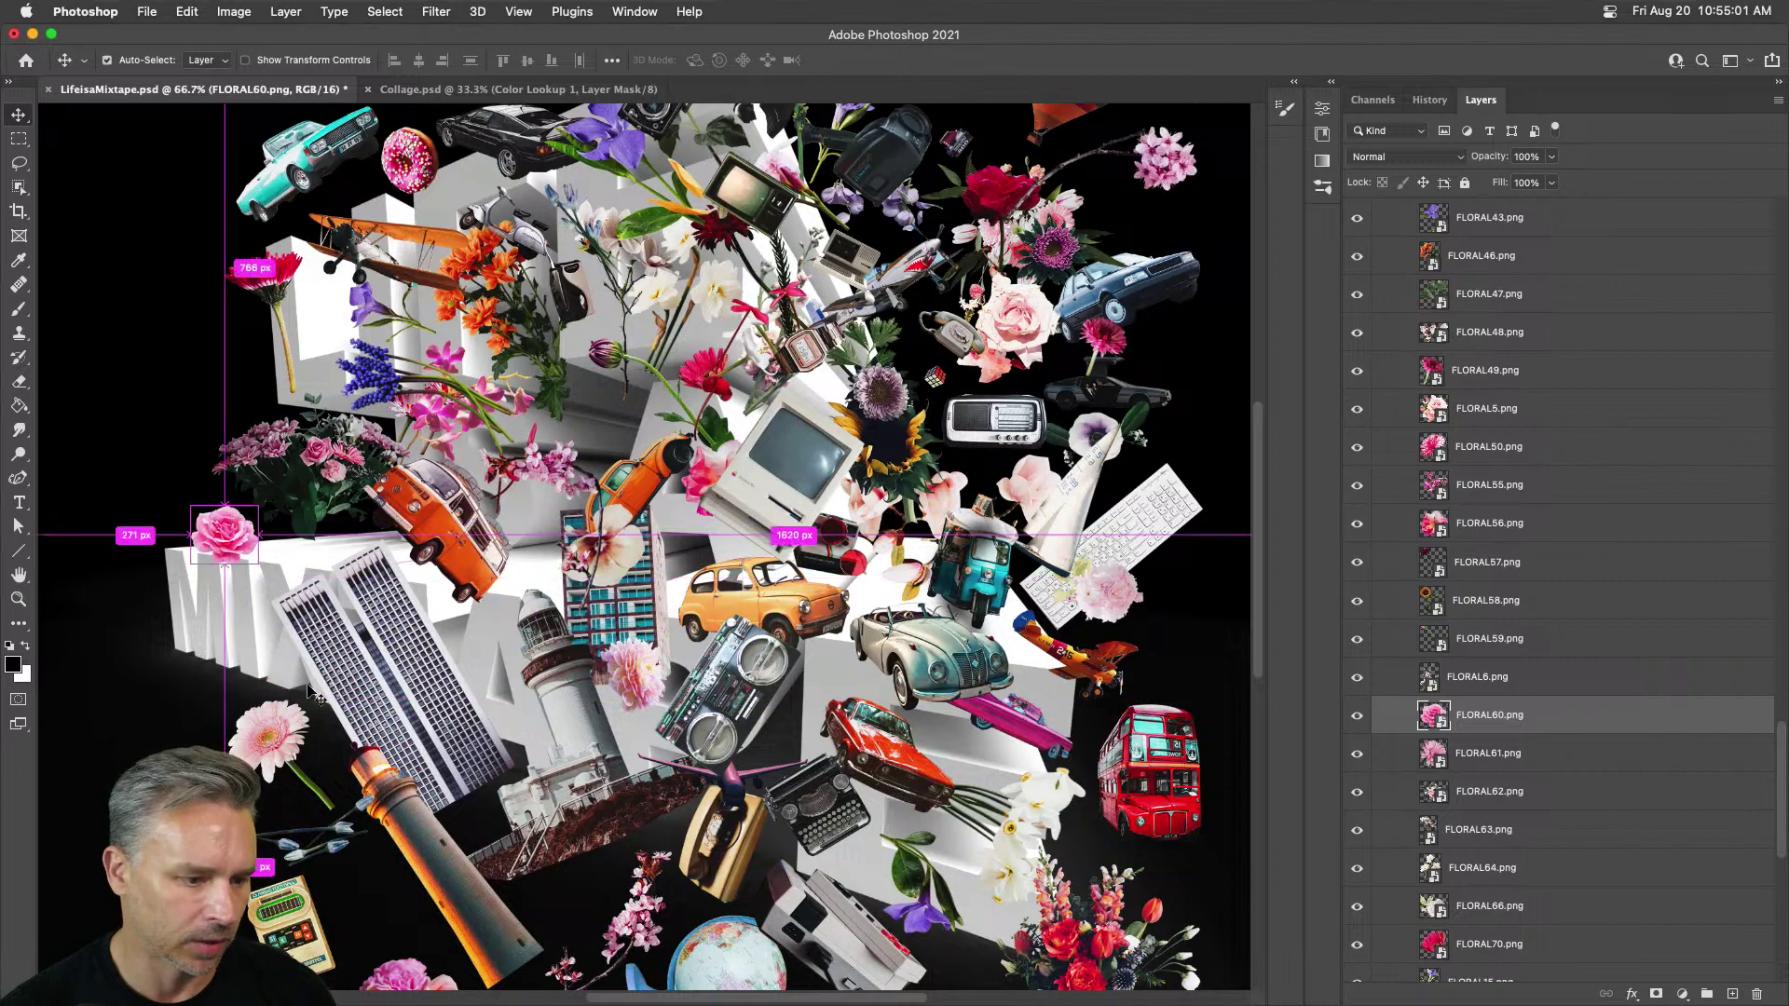
{"action": "left_click_drag", "start_coordinate": [312, 694], "coordinate": [178, 425]}
{"action": "key", "text": "super+t"}
{"action": "mouse_move", "coordinate": [375, 494]}
{"action": "left_mouse_down"}
{"action": "mouse_move", "coordinate": [273, 449]}
{"action": "mouse_move", "coordinate": [382, 525]}
{"action": "left_mouse_up"}
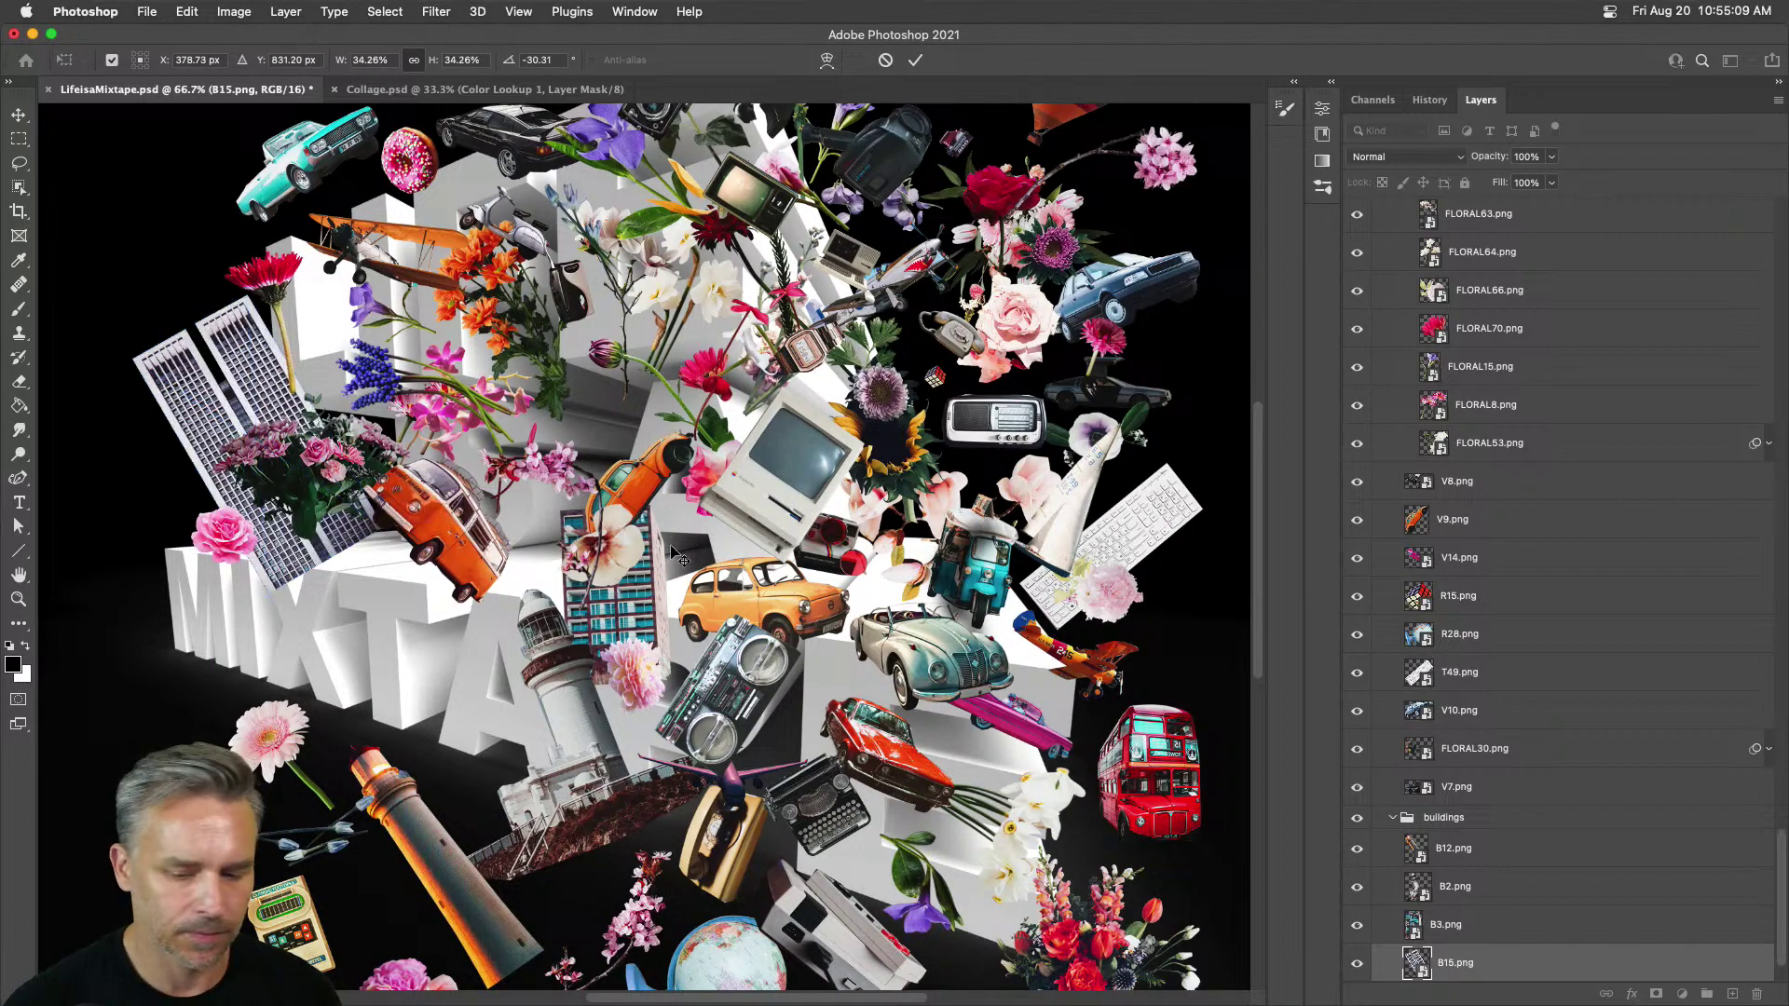
{"action": "key", "text": "Return"}
Step: Move the B15.png layer below the Rendered Image (Reduced Noise) layer and place it in a new group named buildings
{"action": "scroll", "coordinate": [1477, 755], "scroll_direction": "down", "scroll_amount": 2}
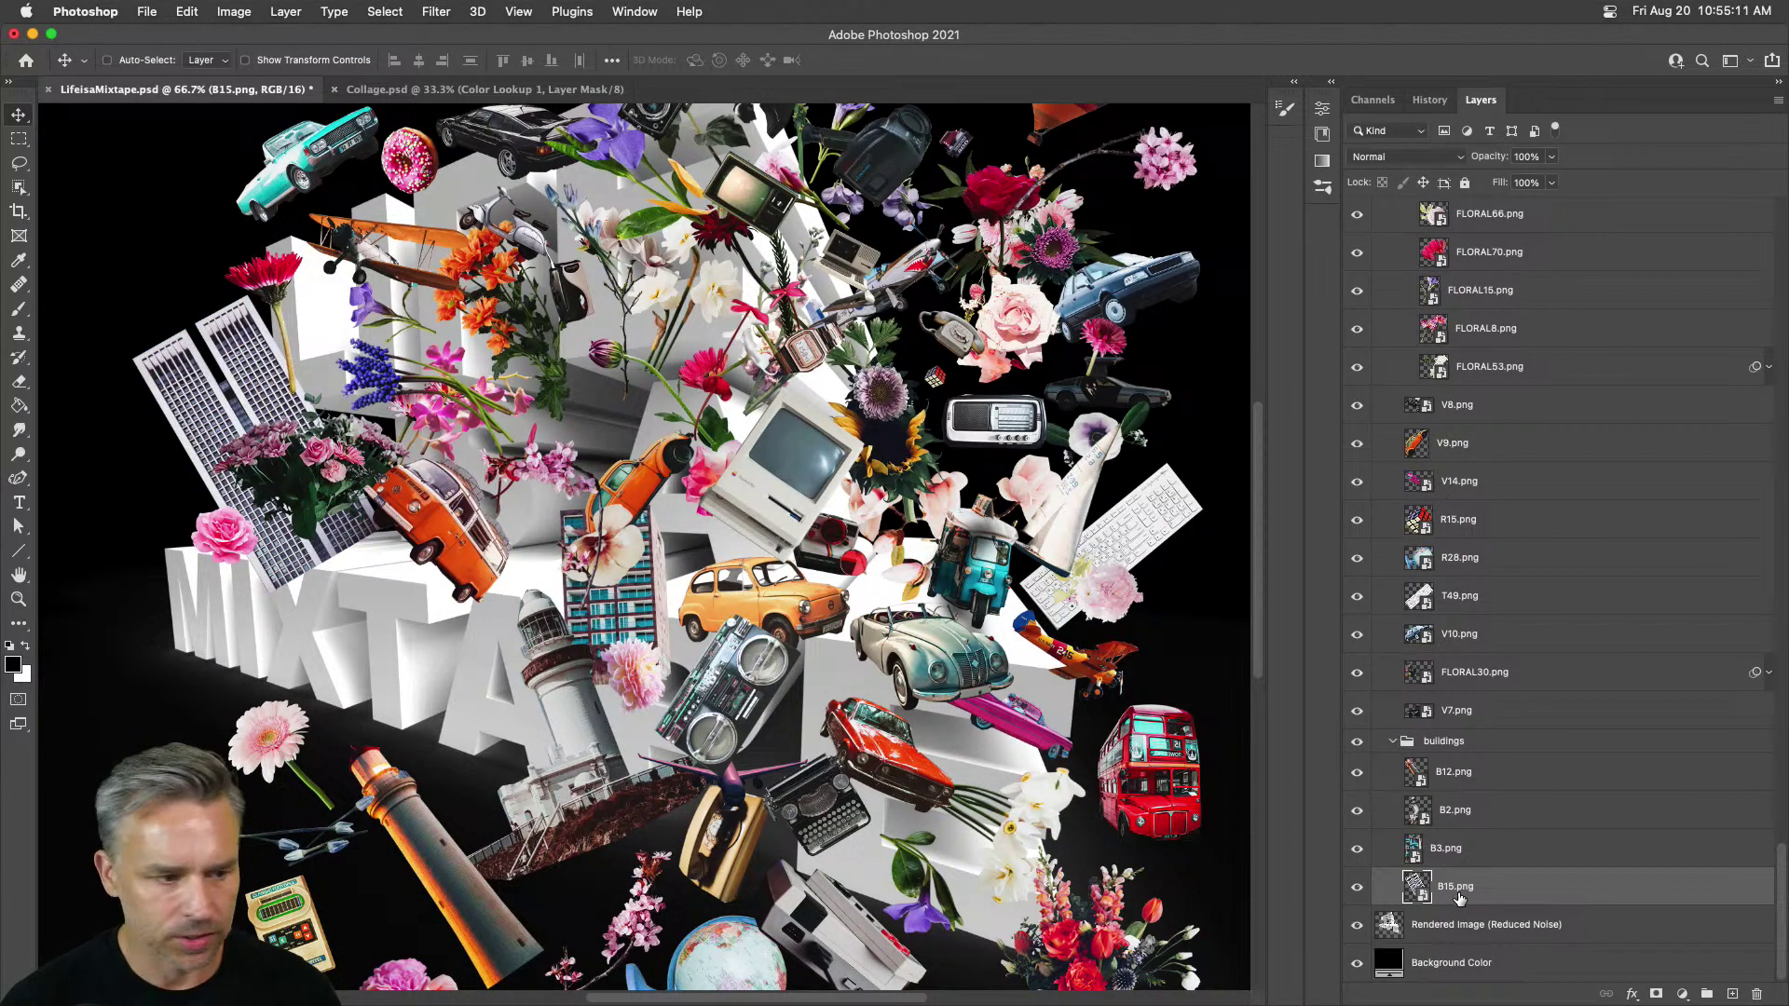
{"action": "left_click_drag", "start_coordinate": [1458, 891], "coordinate": [1457, 934]}
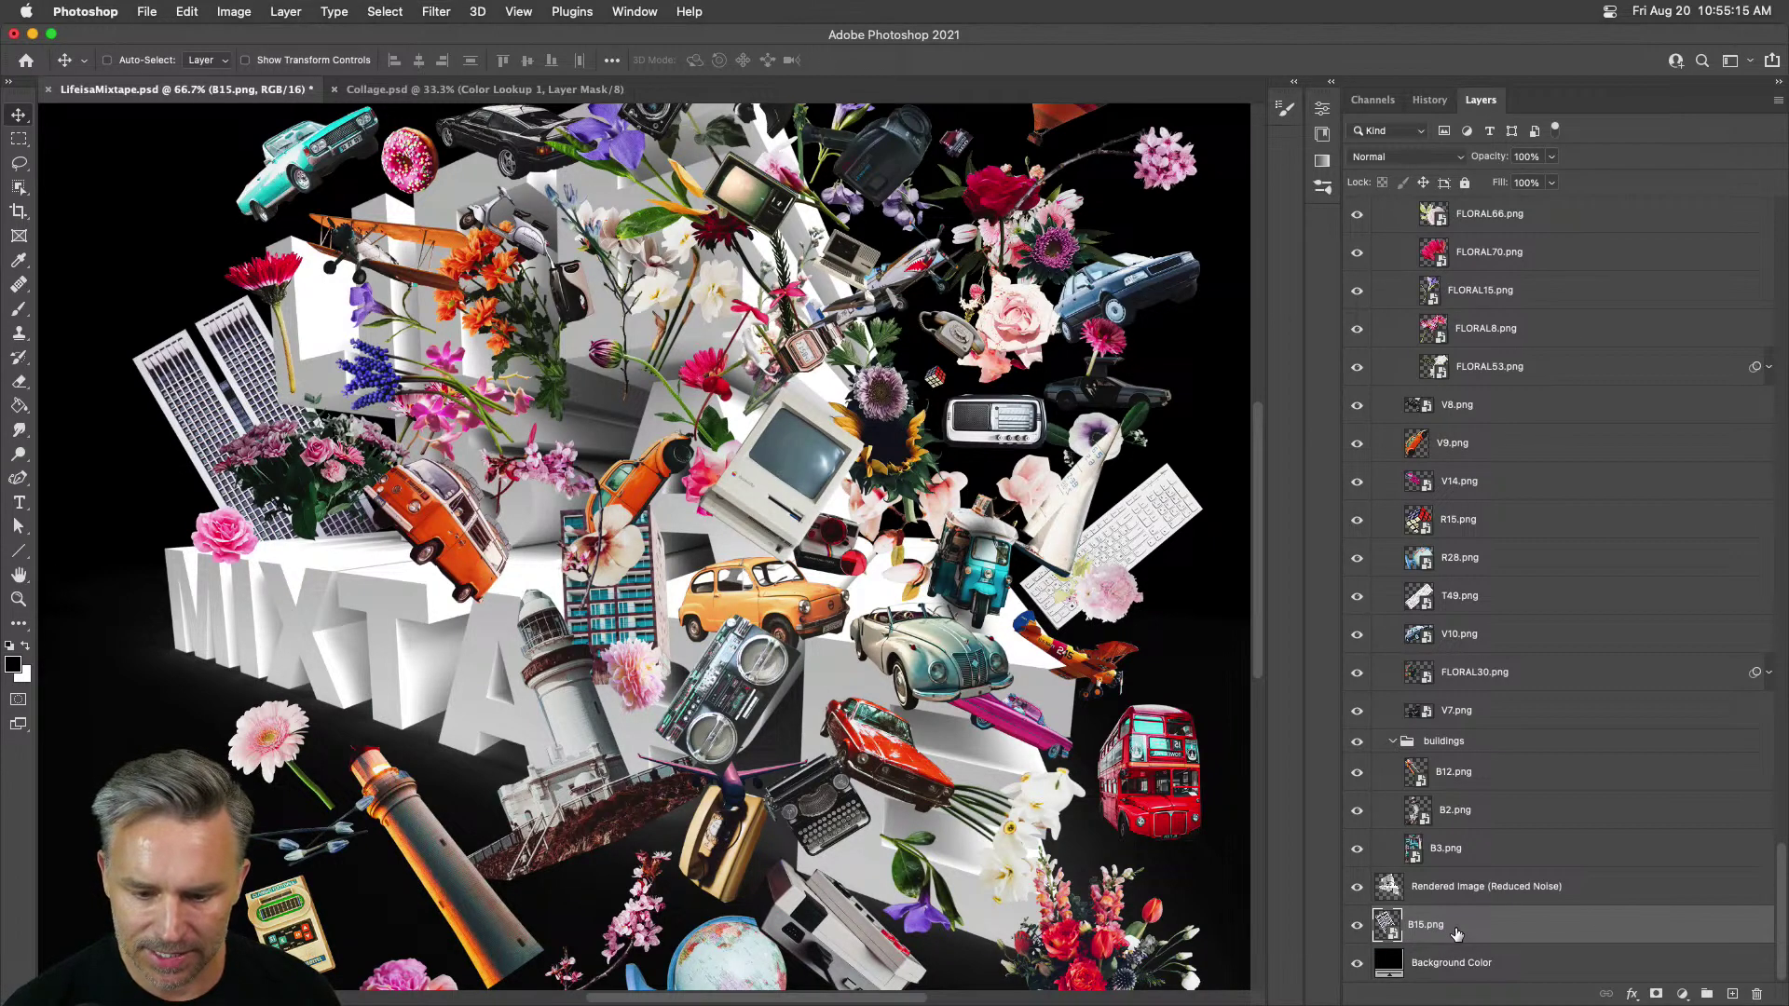
{"action": "left_click", "coordinate": [1707, 992]}
{"action": "double_click", "coordinate": [1418, 913]}
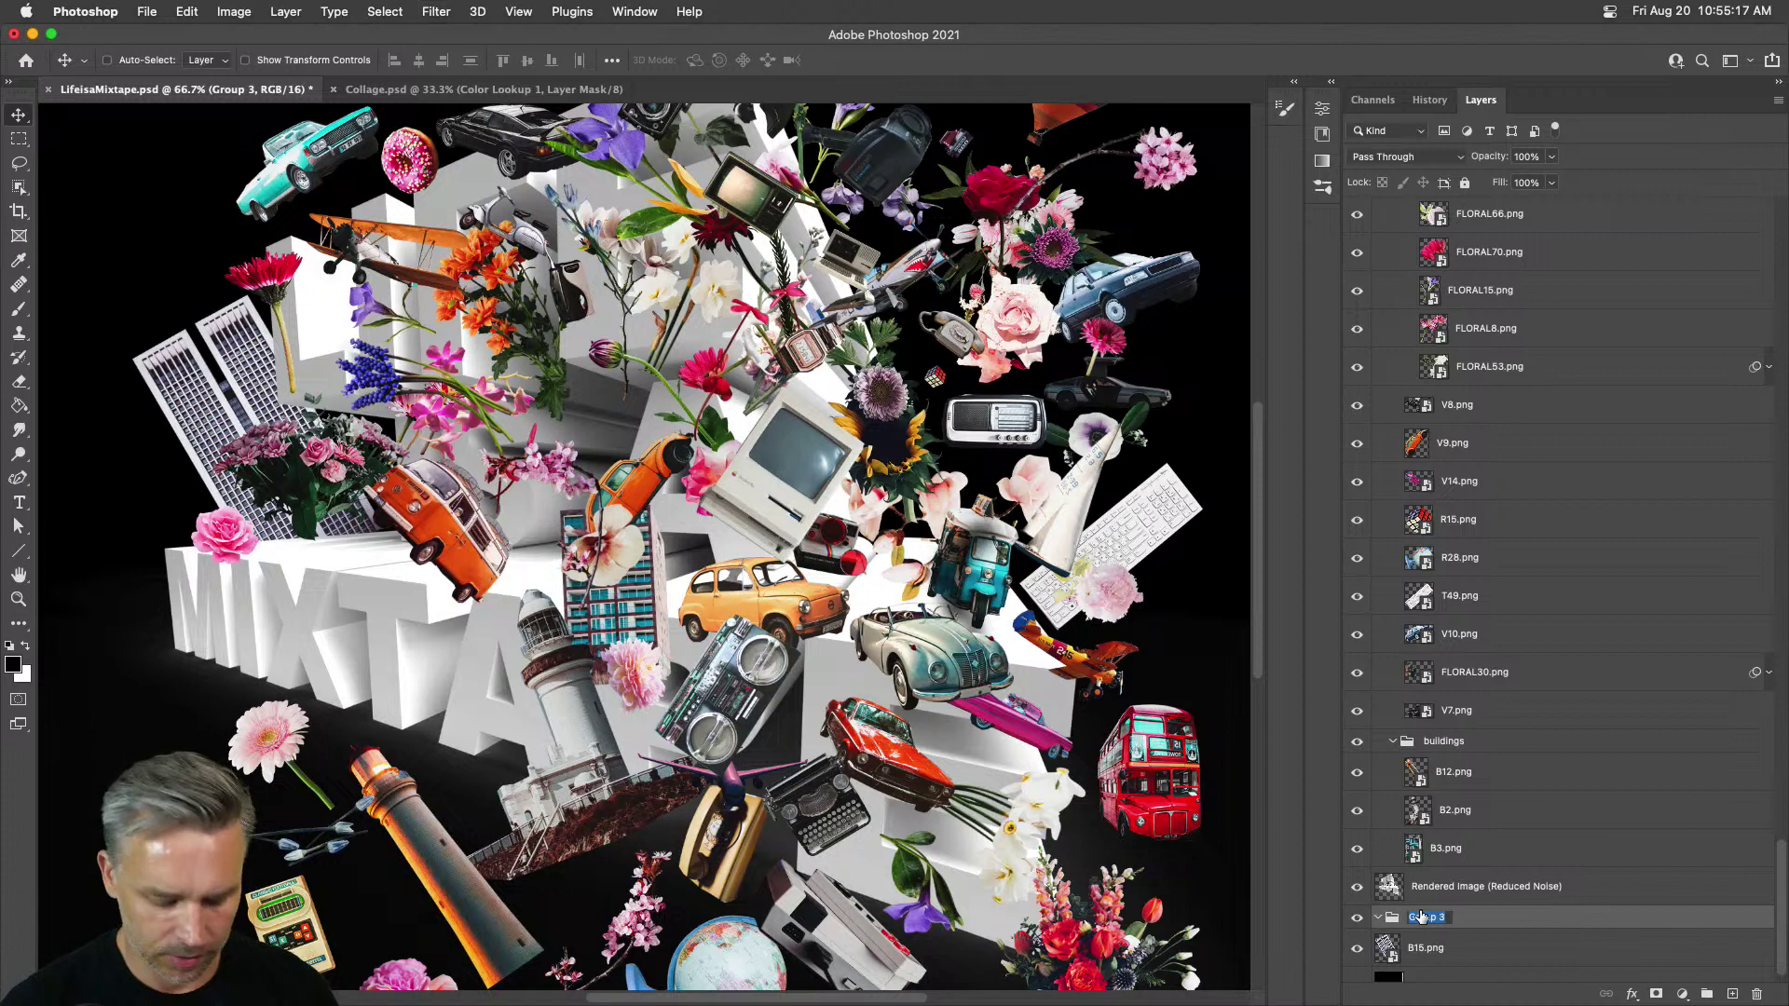
{"action": "type", "text": "buildings"}
{"action": "key", "text": "Return"}
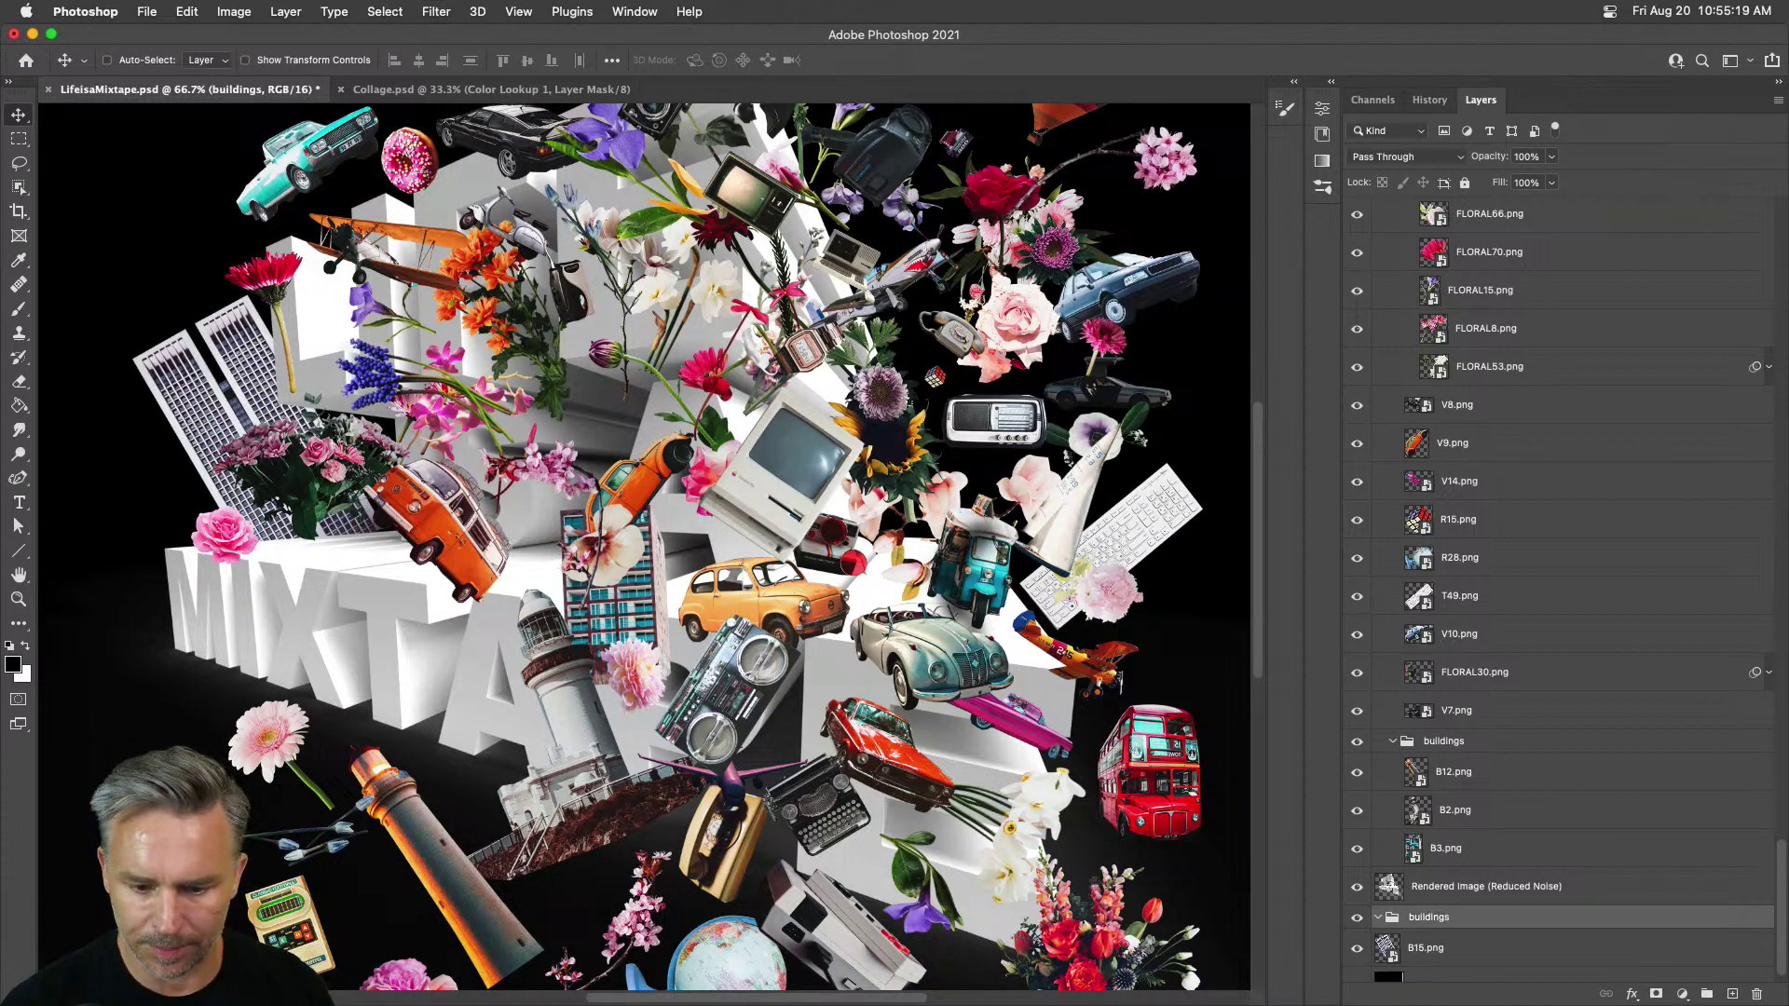
{"action": "scroll", "coordinate": [1425, 908], "scroll_direction": "down", "scroll_amount": 1}
{"action": "left_click_drag", "start_coordinate": [1379, 927], "coordinate": [1404, 901]}
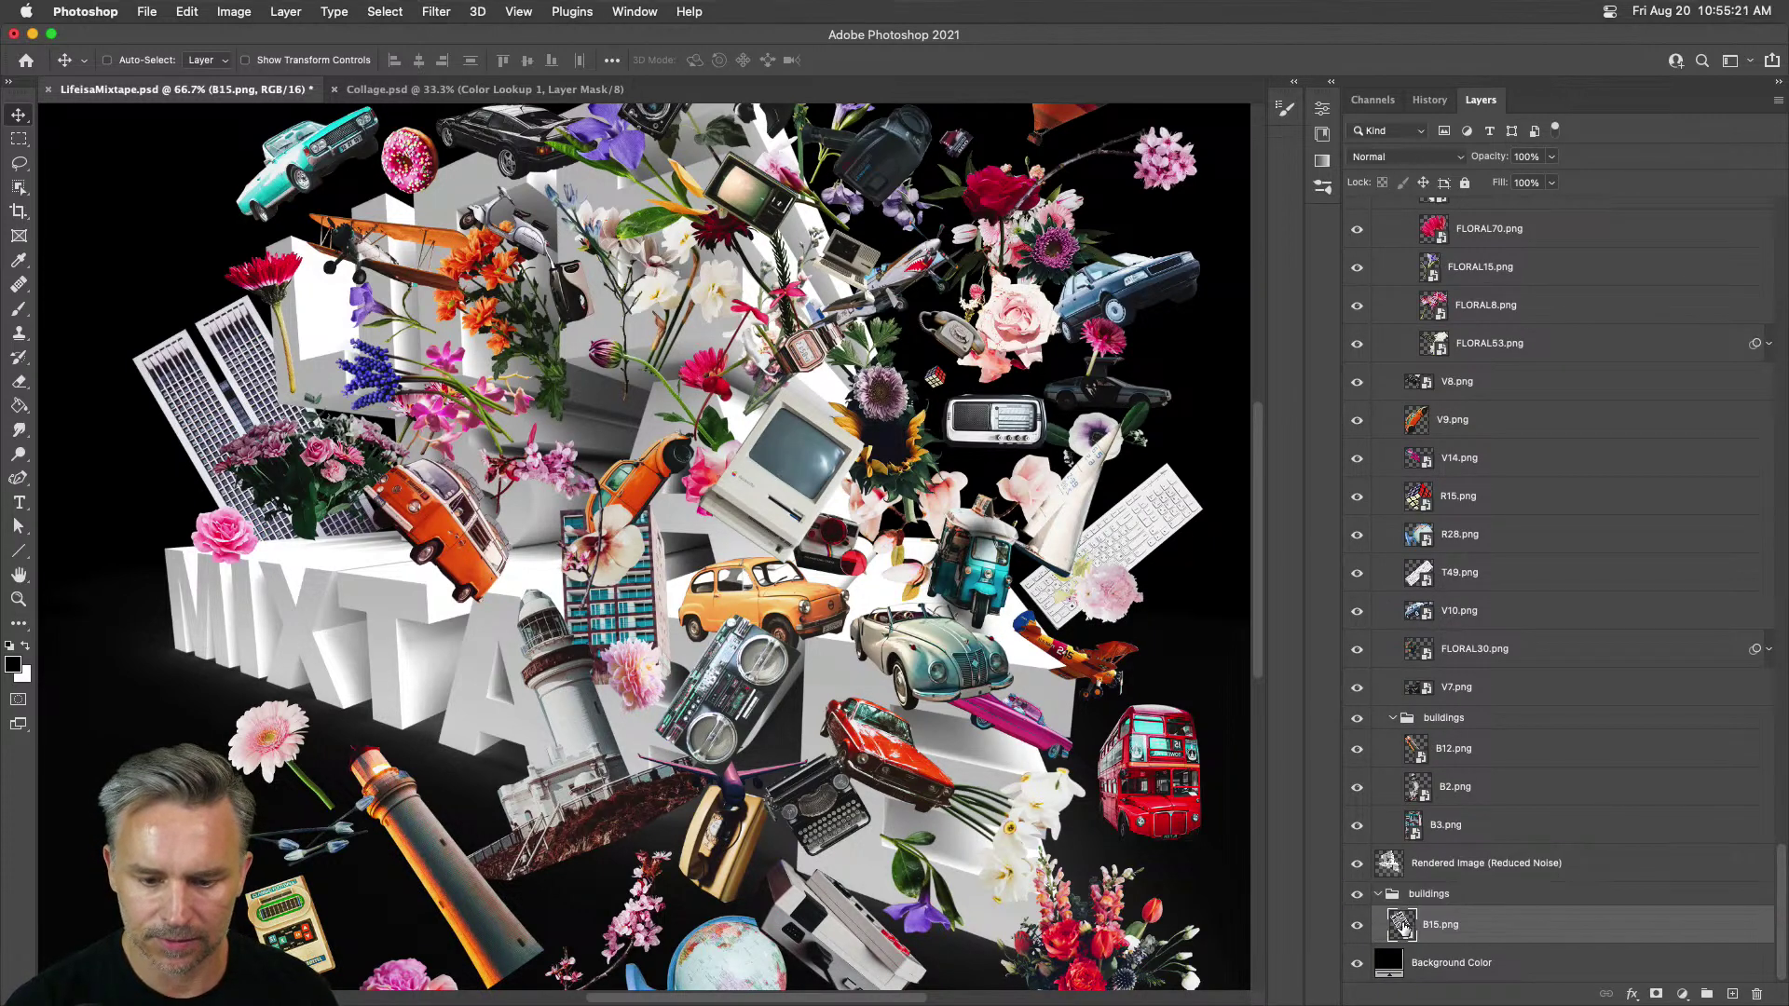
Step: Rename the Rendered Image (Reduced Noise) layer to Text
{"action": "left_click", "coordinate": [1430, 868]}
{"action": "double_click", "coordinate": [1430, 863]}
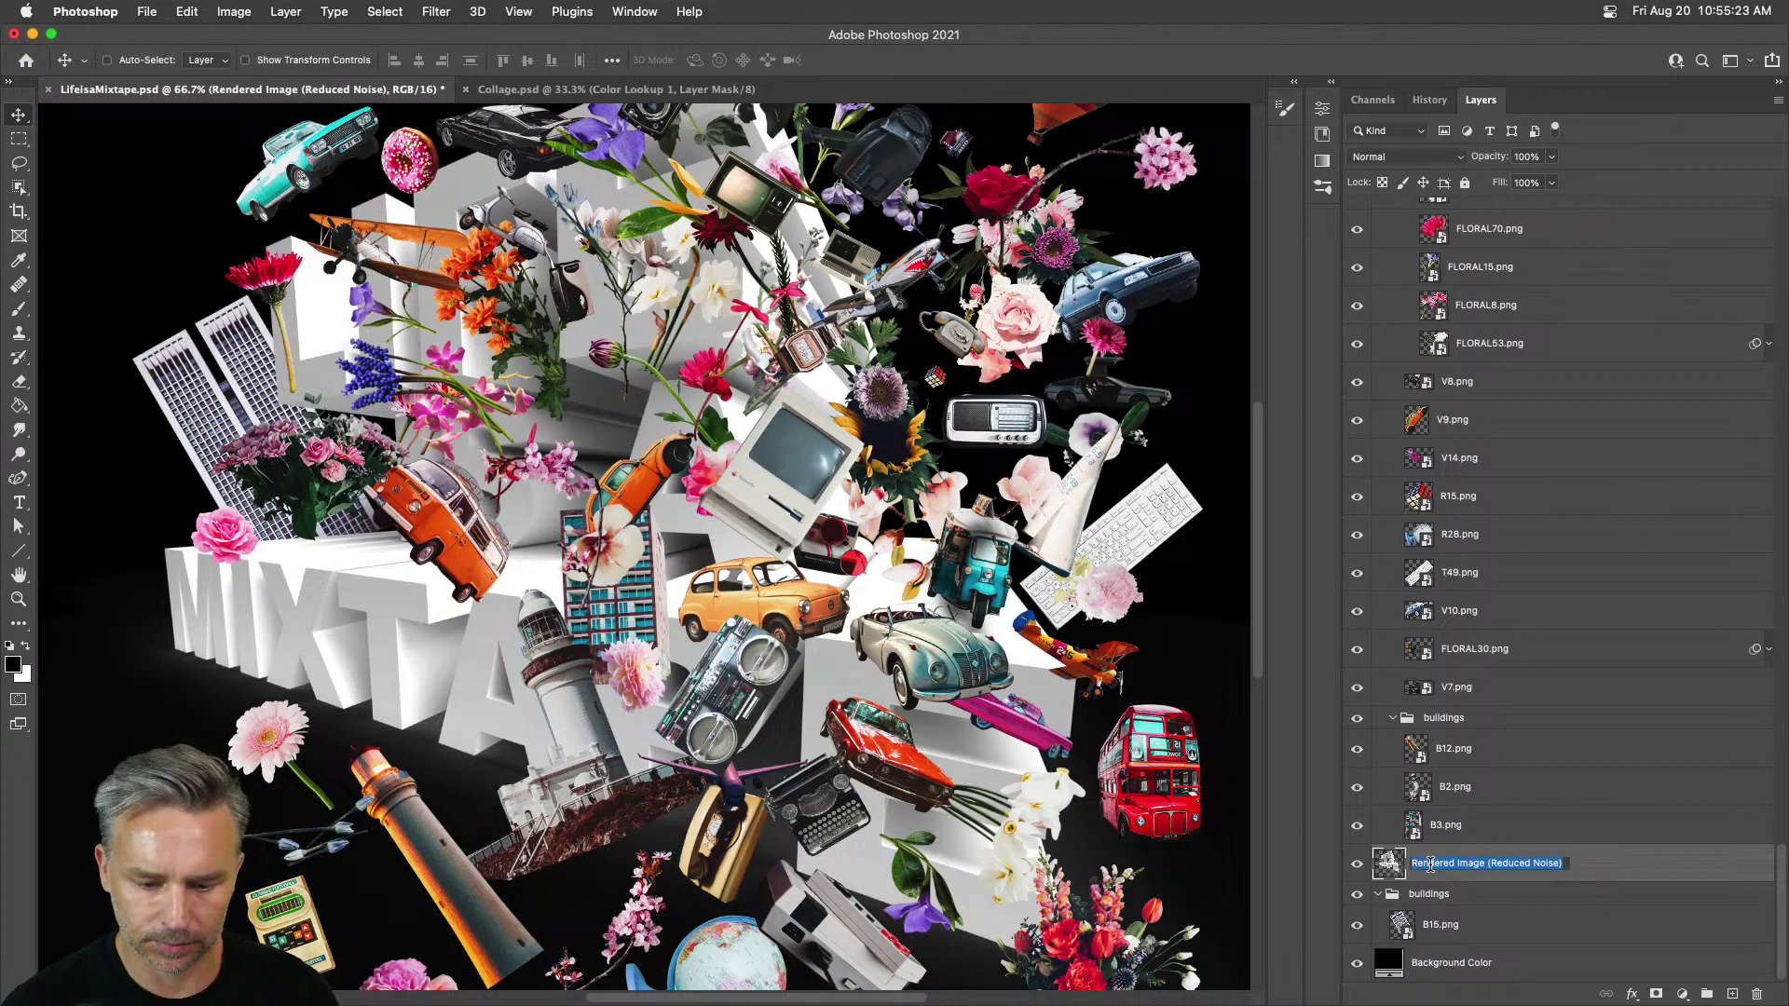
{"action": "type", "text": "Text"}
{"action": "key", "text": "Return"}
{"action": "scroll", "coordinate": [801, 611], "scroll_direction": "down", "scroll_amount": 1}
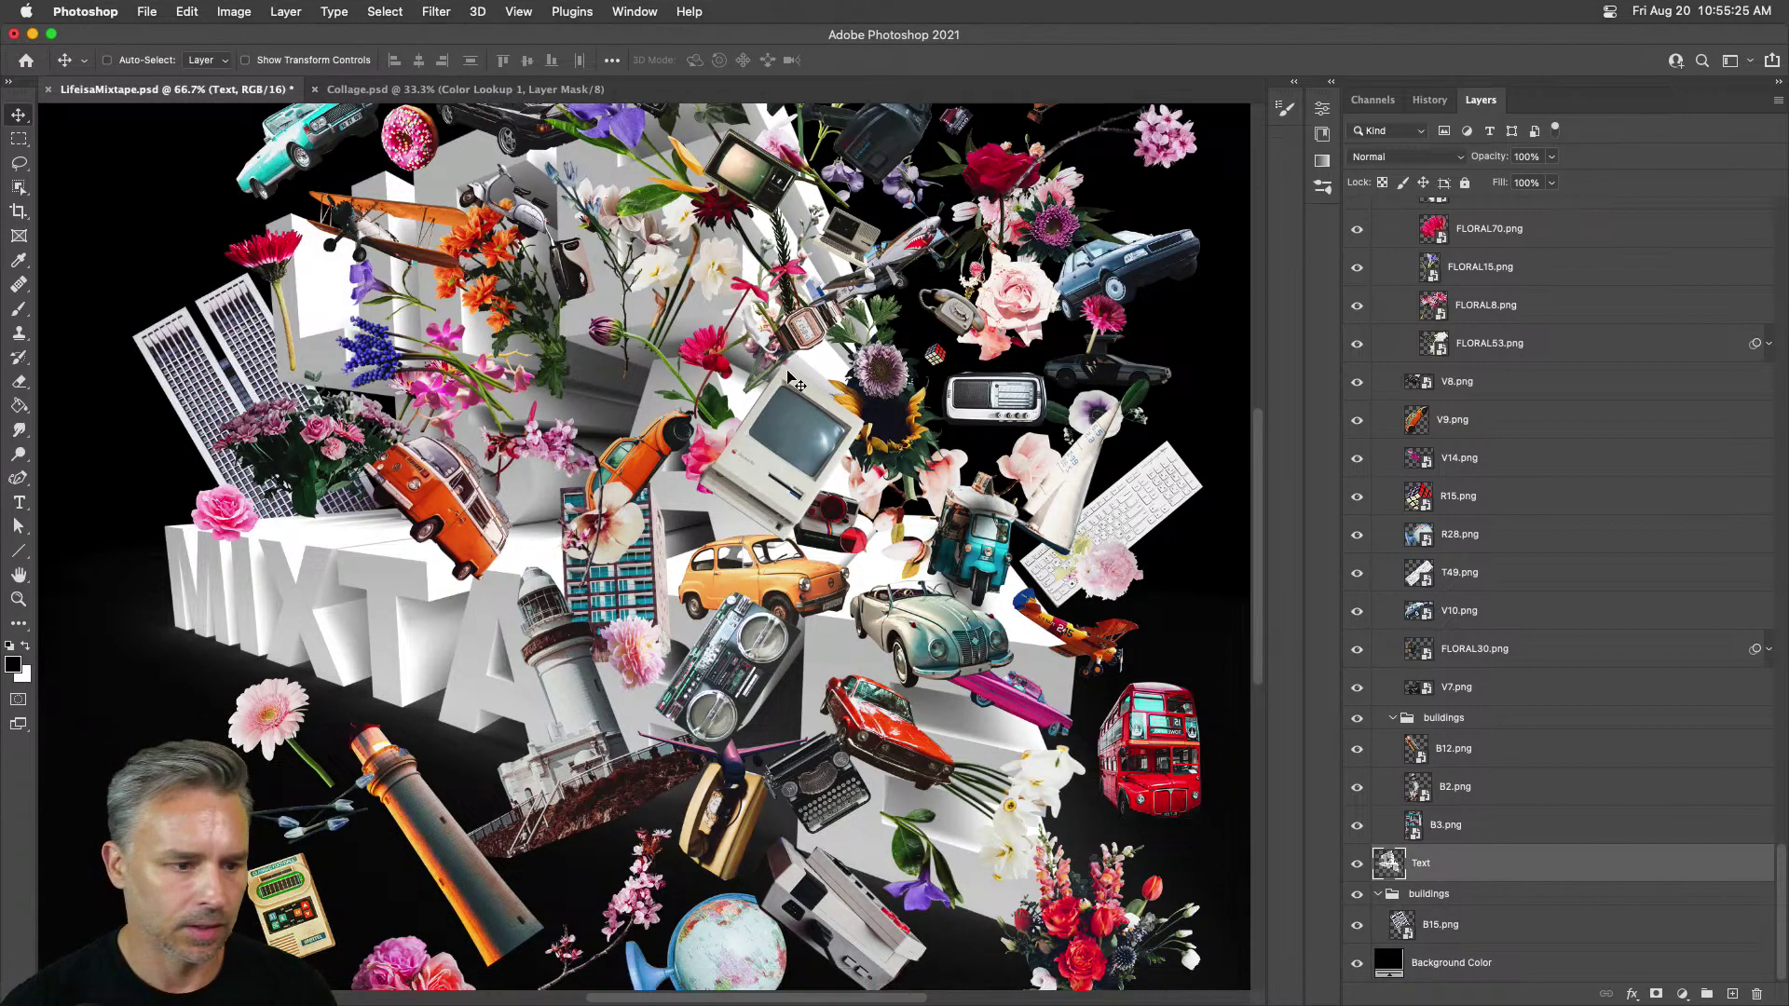
Step: Group the mixtape, is a and Life text layers together with Additional Layers and Rendered Image
{"action": "left_click", "coordinate": [1545, 566]}
{"action": "scroll", "coordinate": [1545, 566], "scroll_direction": "up", "scroll_amount": 20}
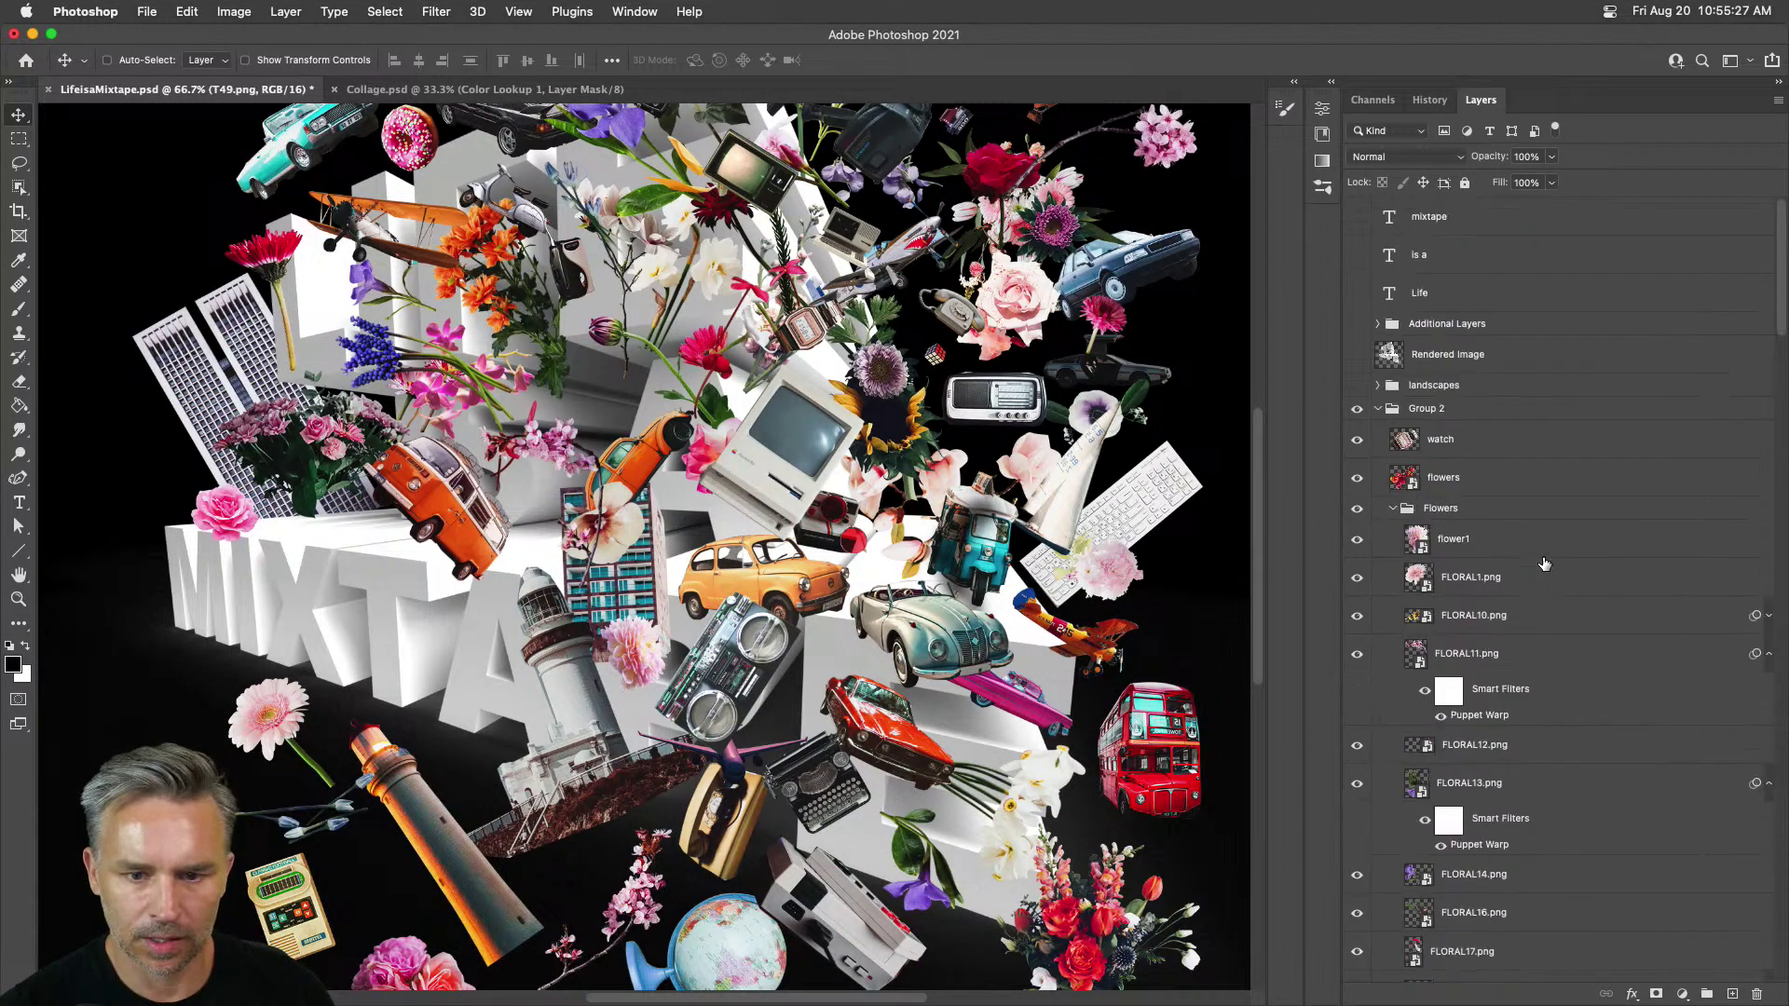
{"action": "left_click", "coordinate": [1428, 386]}
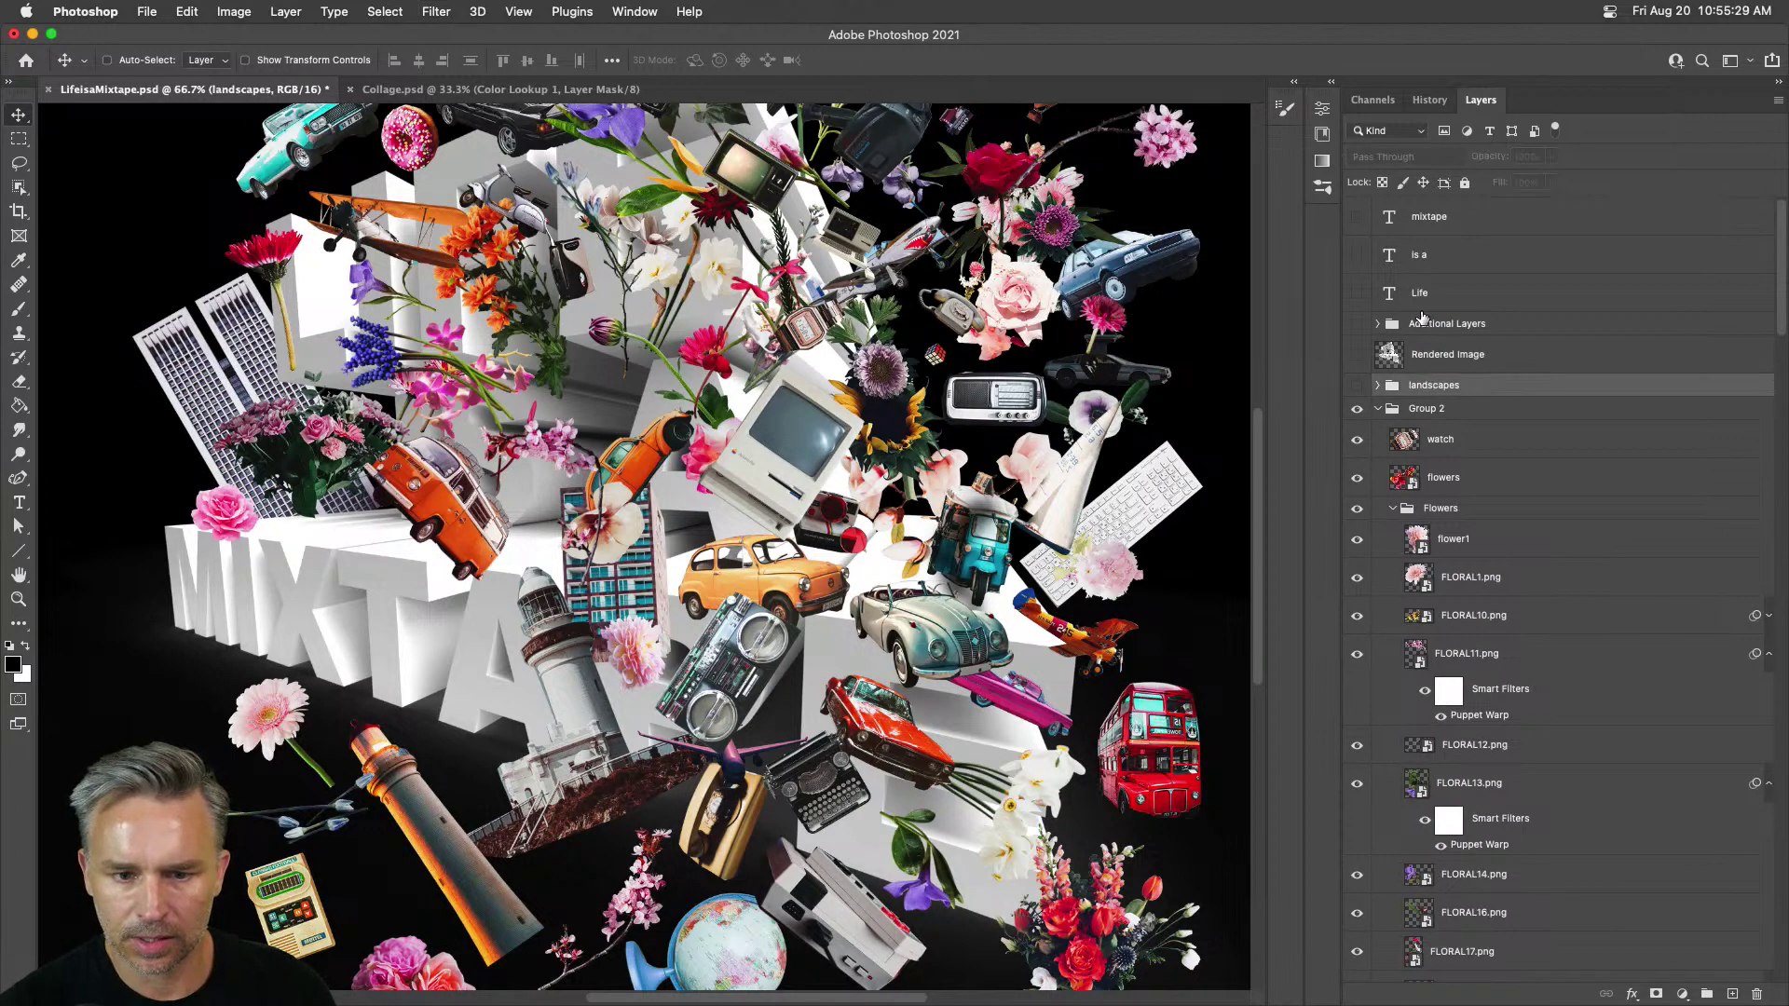
{"action": "left_click", "coordinate": [1446, 355]}
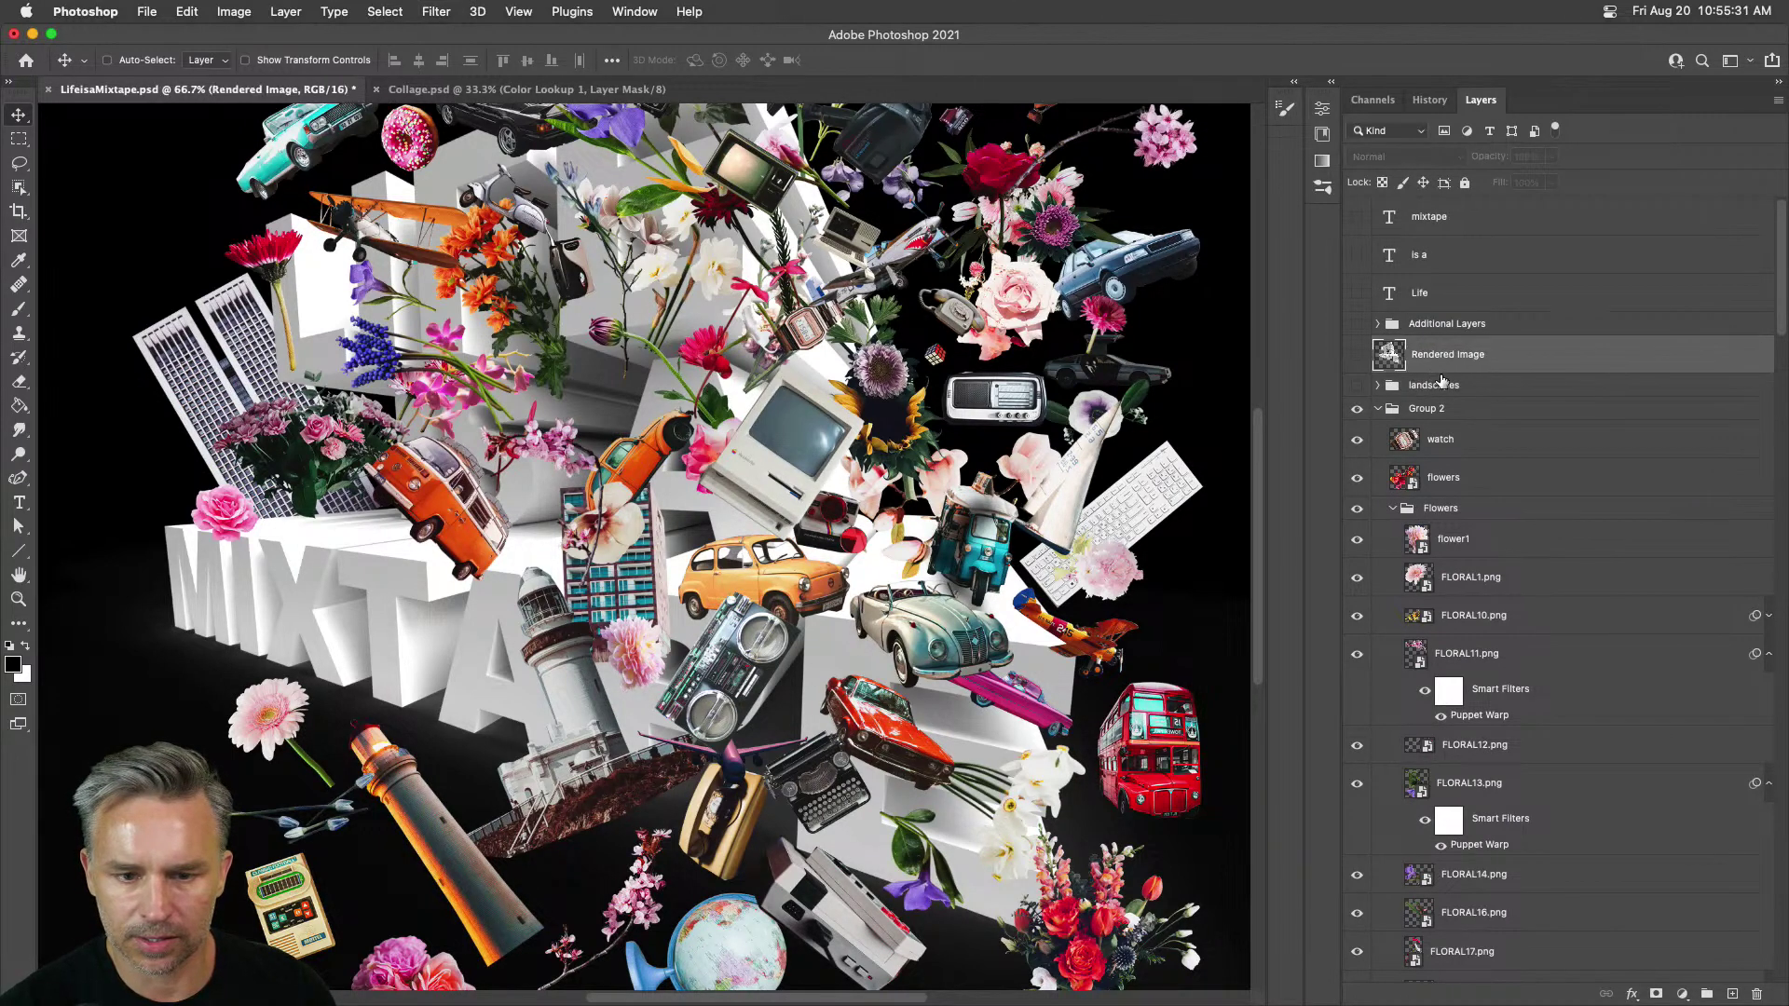
{"action": "left_click", "coordinate": [1455, 214], "text": "shift"}
{"action": "key", "text": "super+g"}
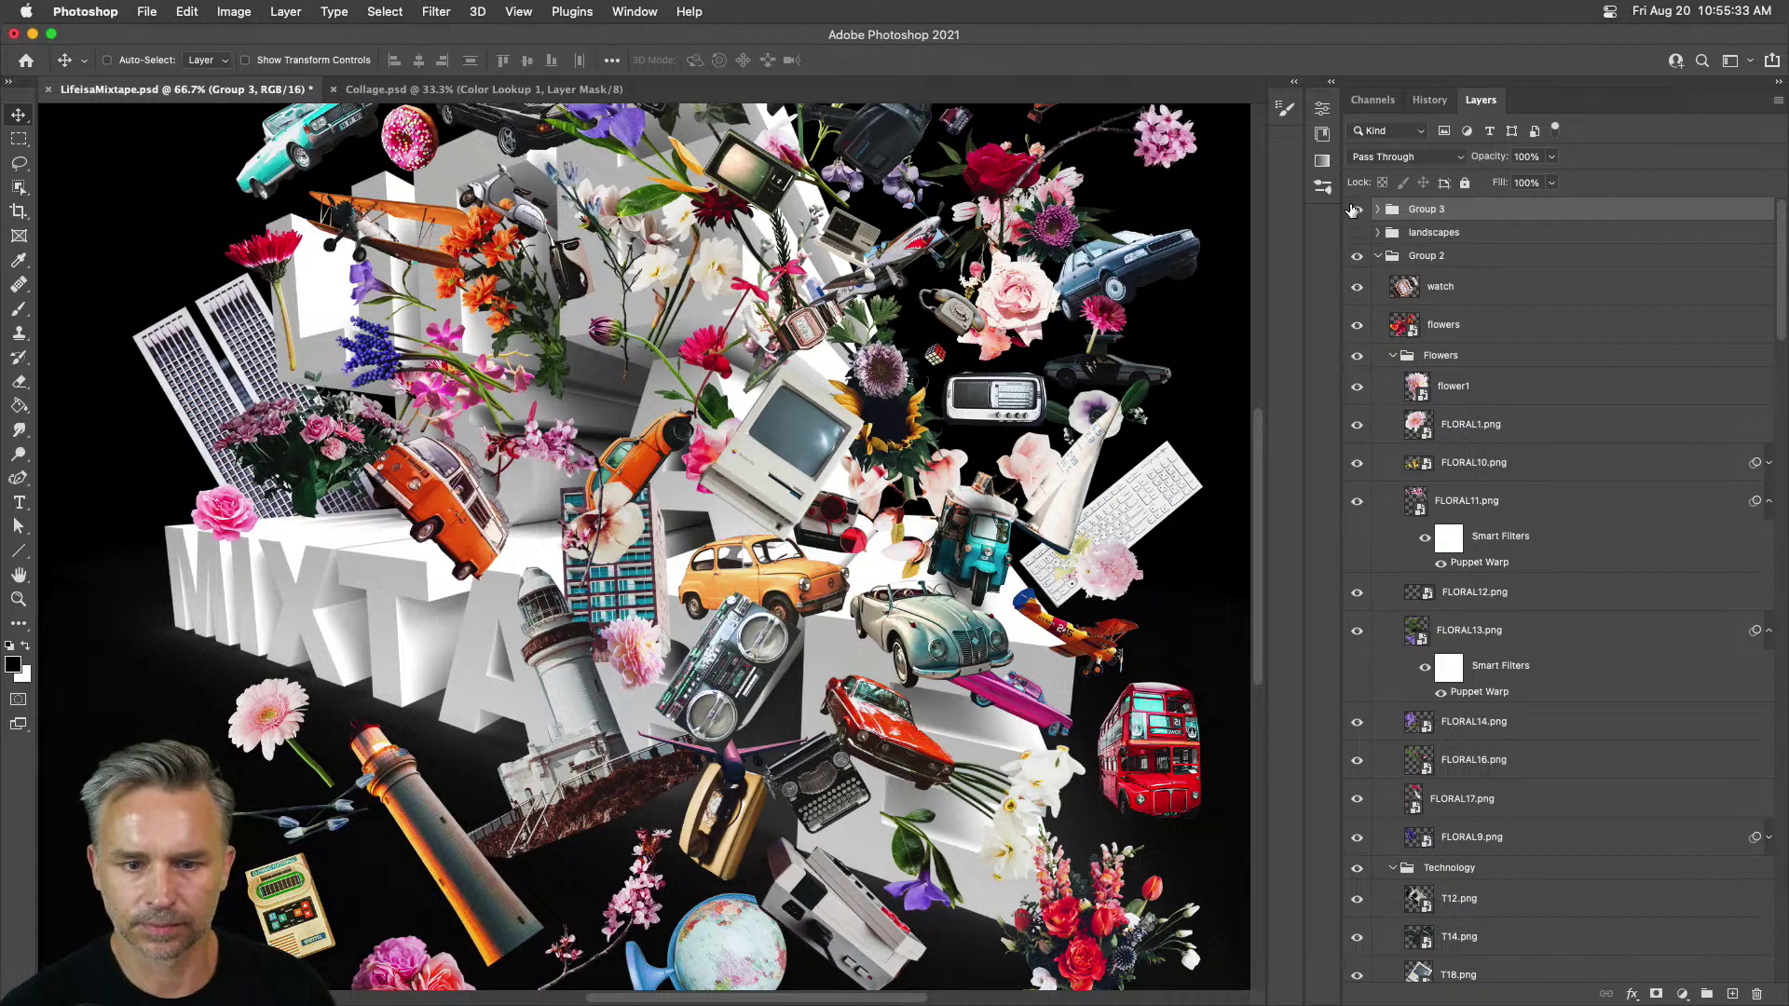
{"action": "left_click", "coordinate": [1434, 267]}
{"action": "left_click", "coordinate": [1457, 296]}
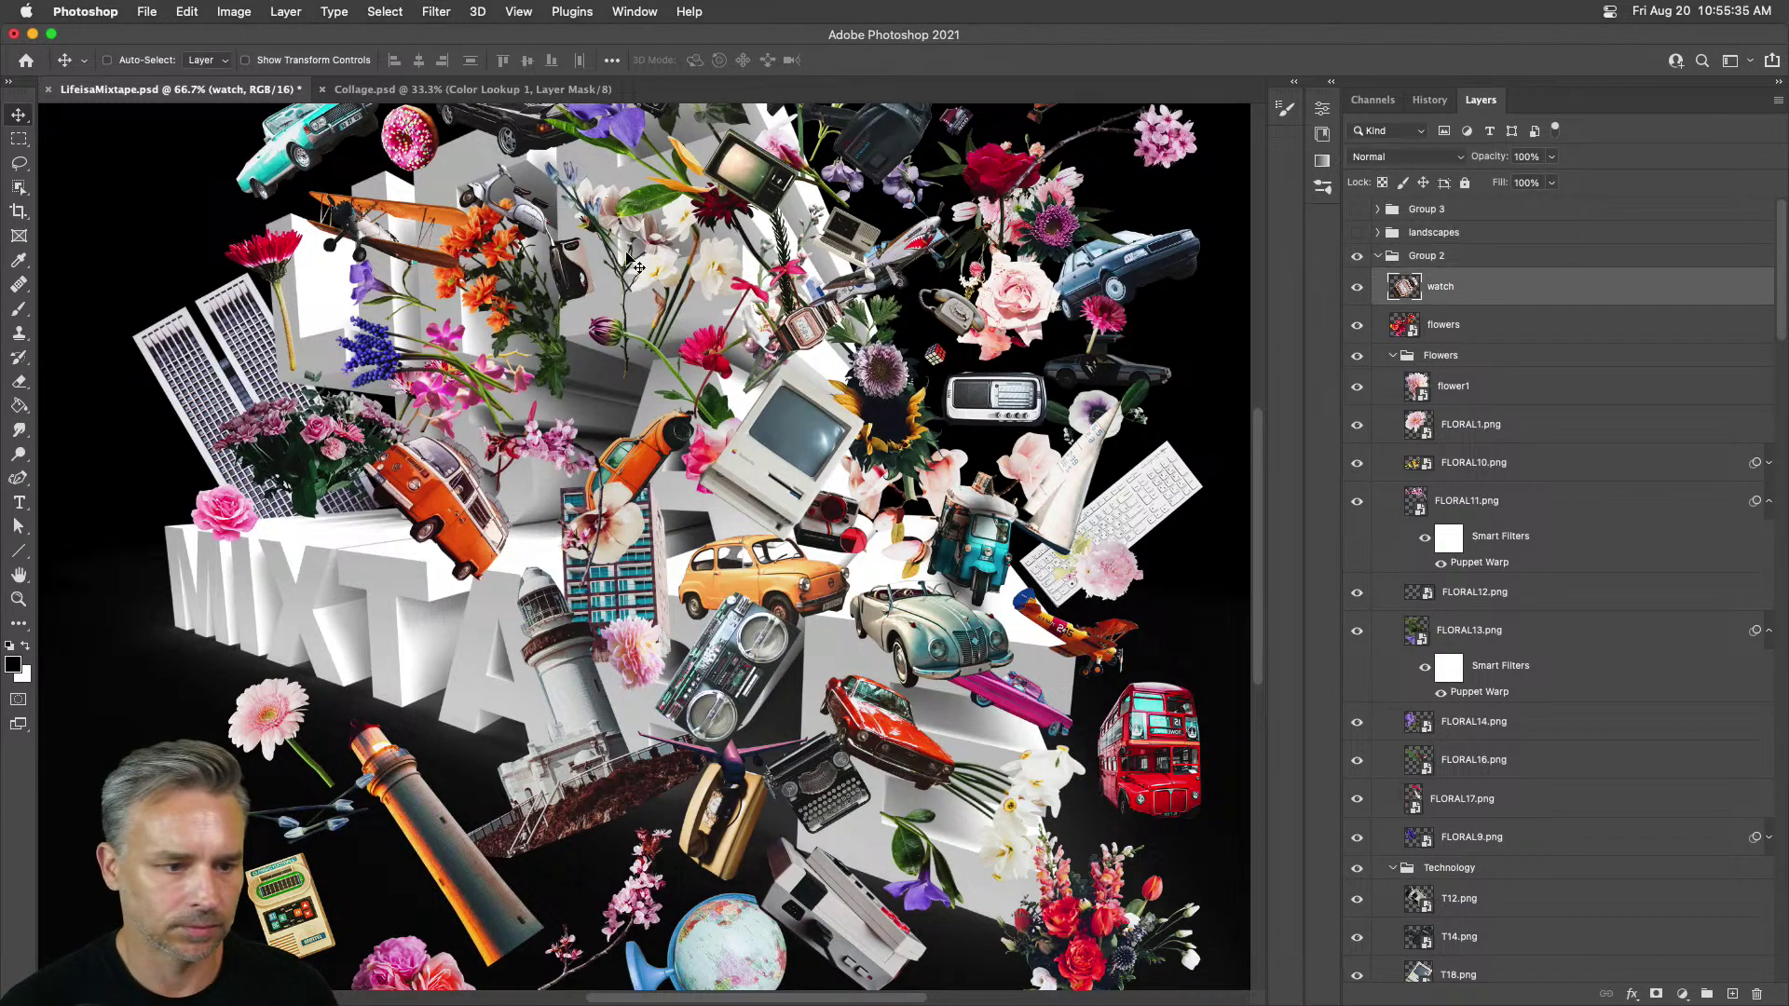
Step: Move the boombox, the green convertible and the orange-yellow car up onto the top faces of the MIXTAPE letters
{"action": "left_click_drag", "start_coordinate": [722, 708], "coordinate": [921, 530]}
{"action": "left_click_drag", "start_coordinate": [964, 634], "coordinate": [1038, 570]}
{"action": "left_click_drag", "start_coordinate": [820, 601], "coordinate": [840, 574]}
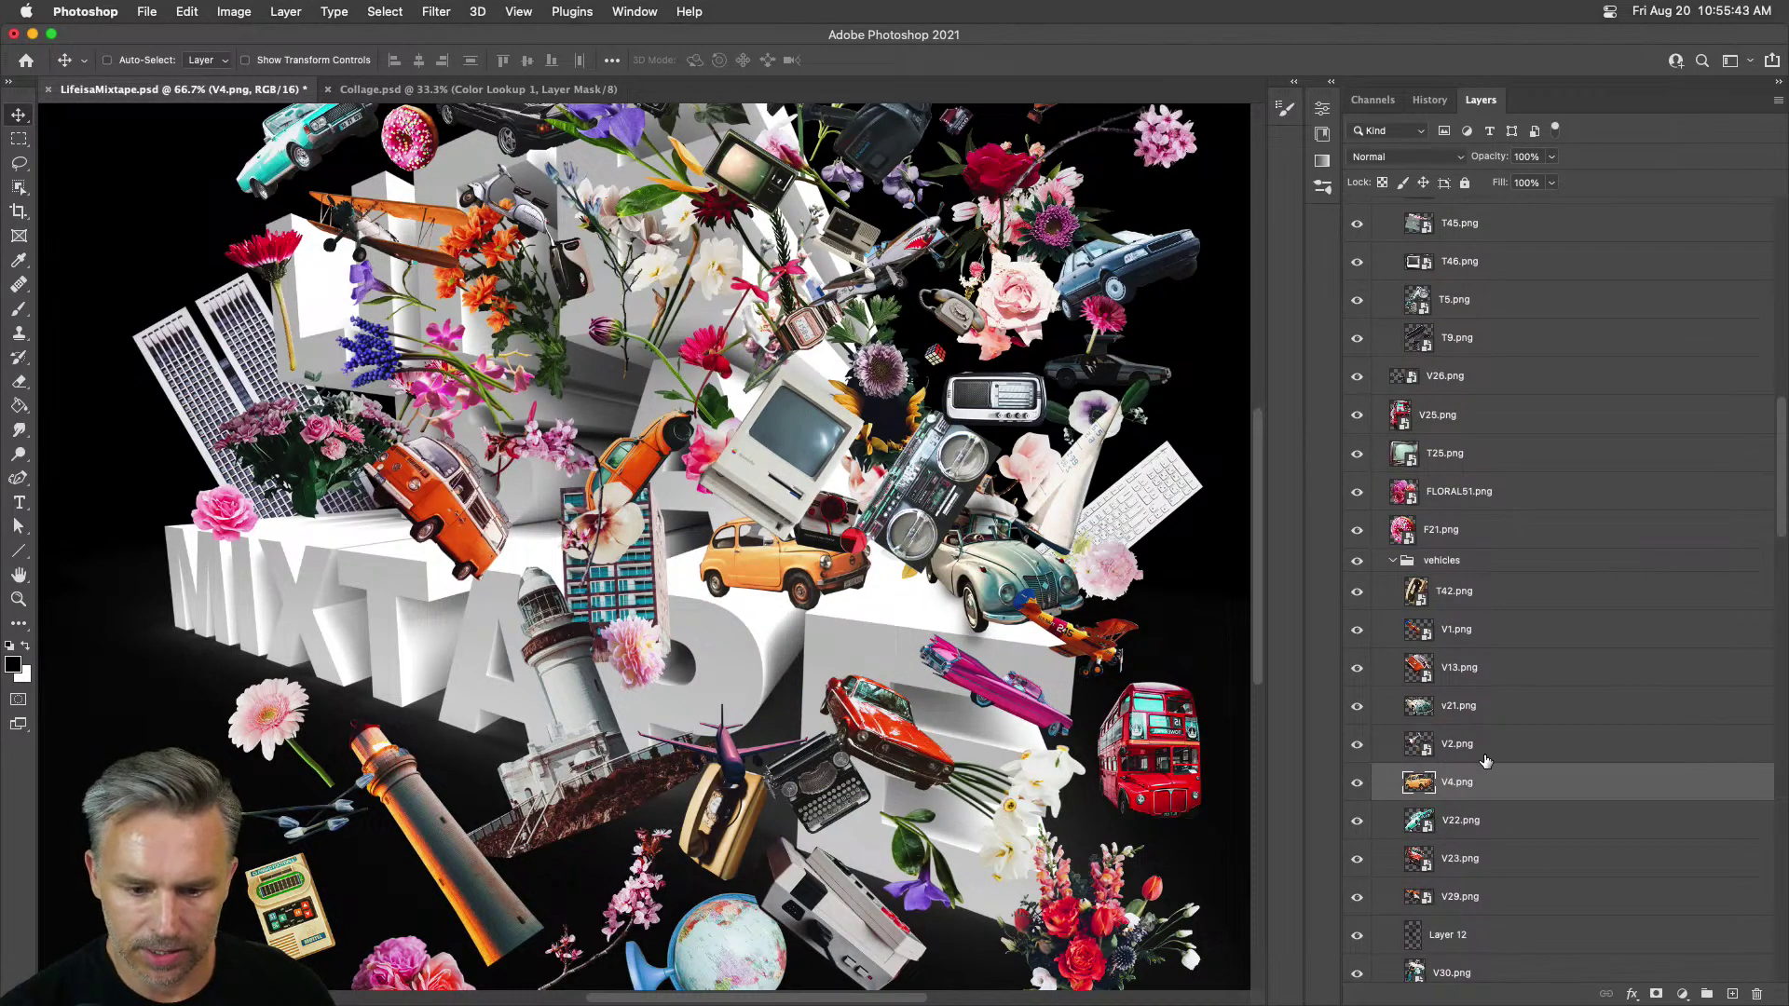
{"action": "left_click", "coordinate": [746, 759]}
{"action": "left_click_drag", "start_coordinate": [745, 760], "coordinate": [1088, 340]}
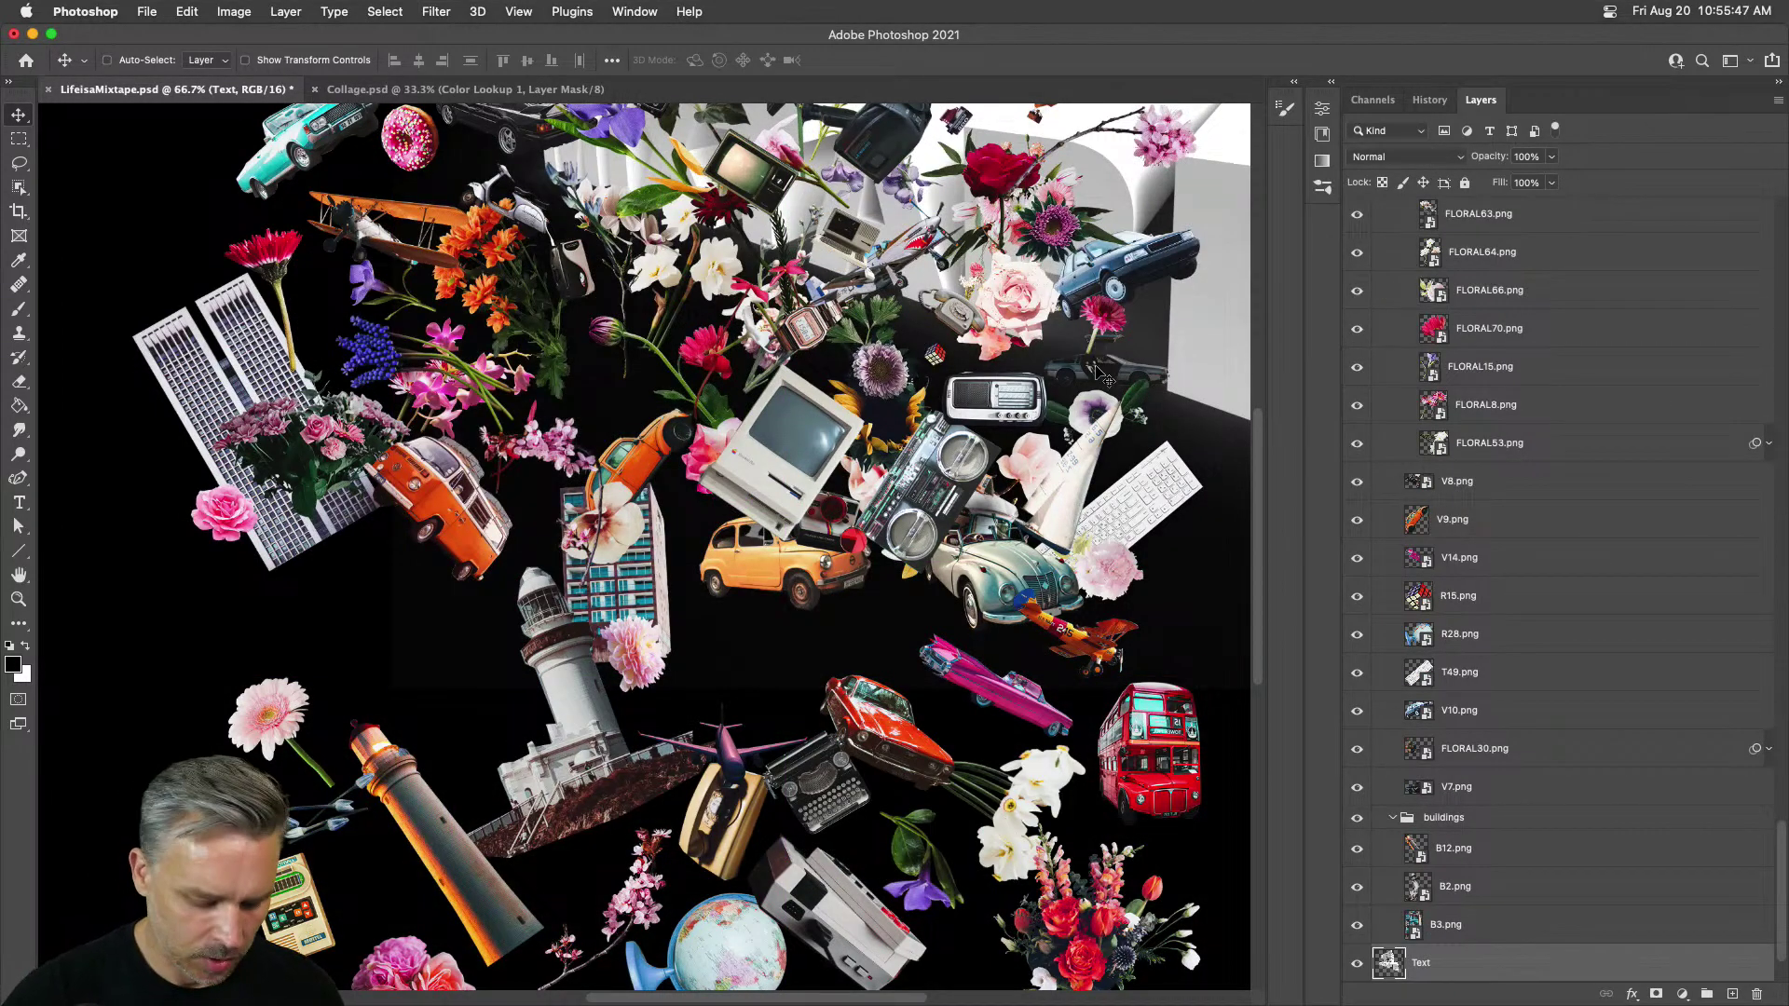
{"action": "key", "text": "super+z"}
{"action": "scroll", "coordinate": [639, 543], "scroll_direction": "up", "scroll_amount": 1}
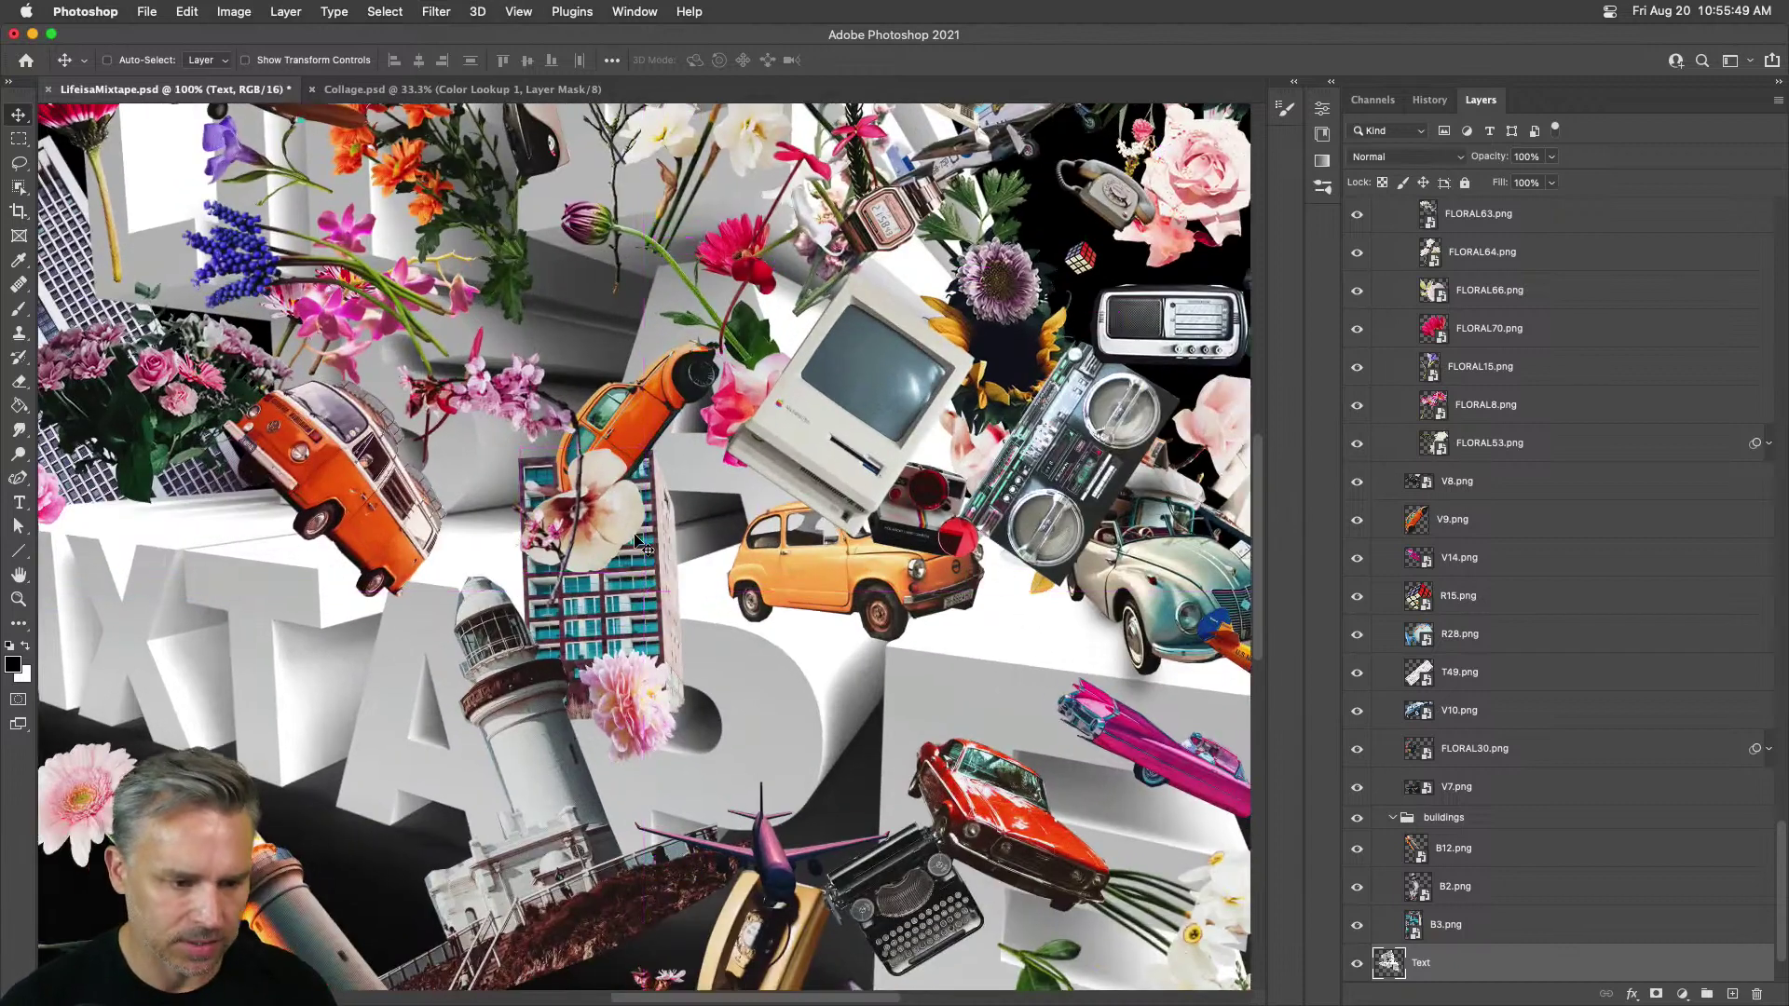
Step: Set the Background Color fill layer to white, ffffff
{"action": "scroll", "coordinate": [1546, 818], "scroll_direction": "down", "scroll_amount": 3}
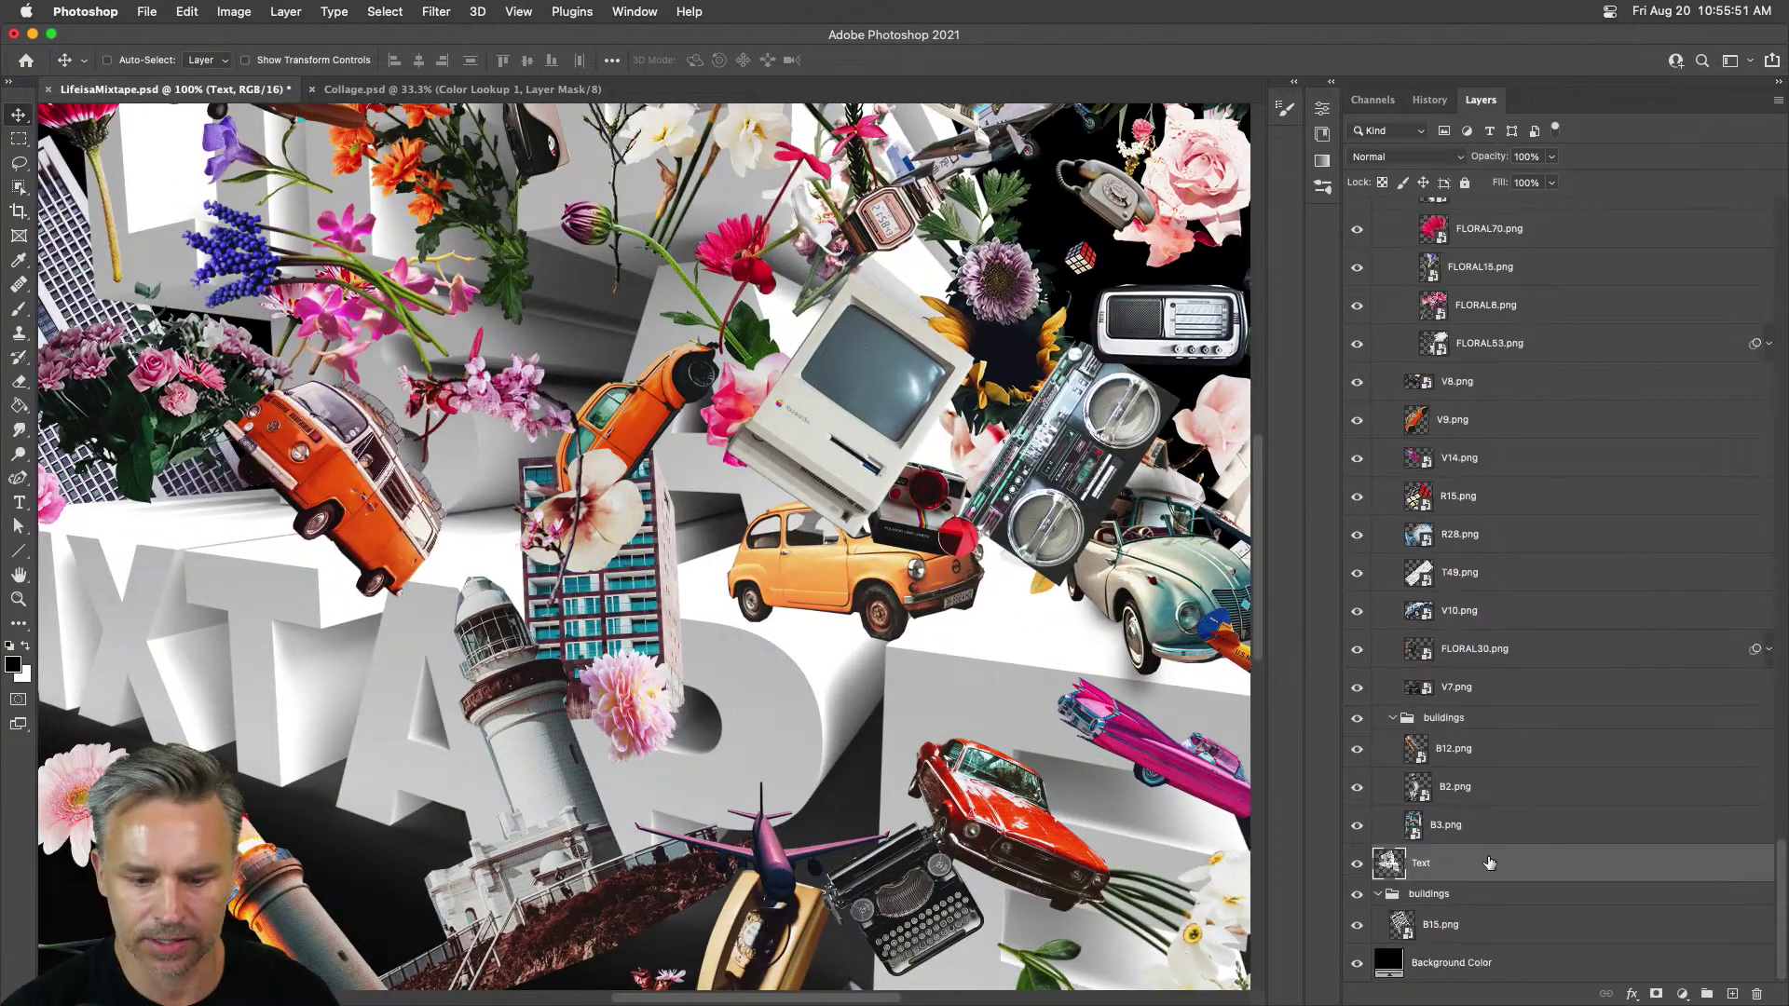
{"action": "double_click", "coordinate": [1388, 965]}
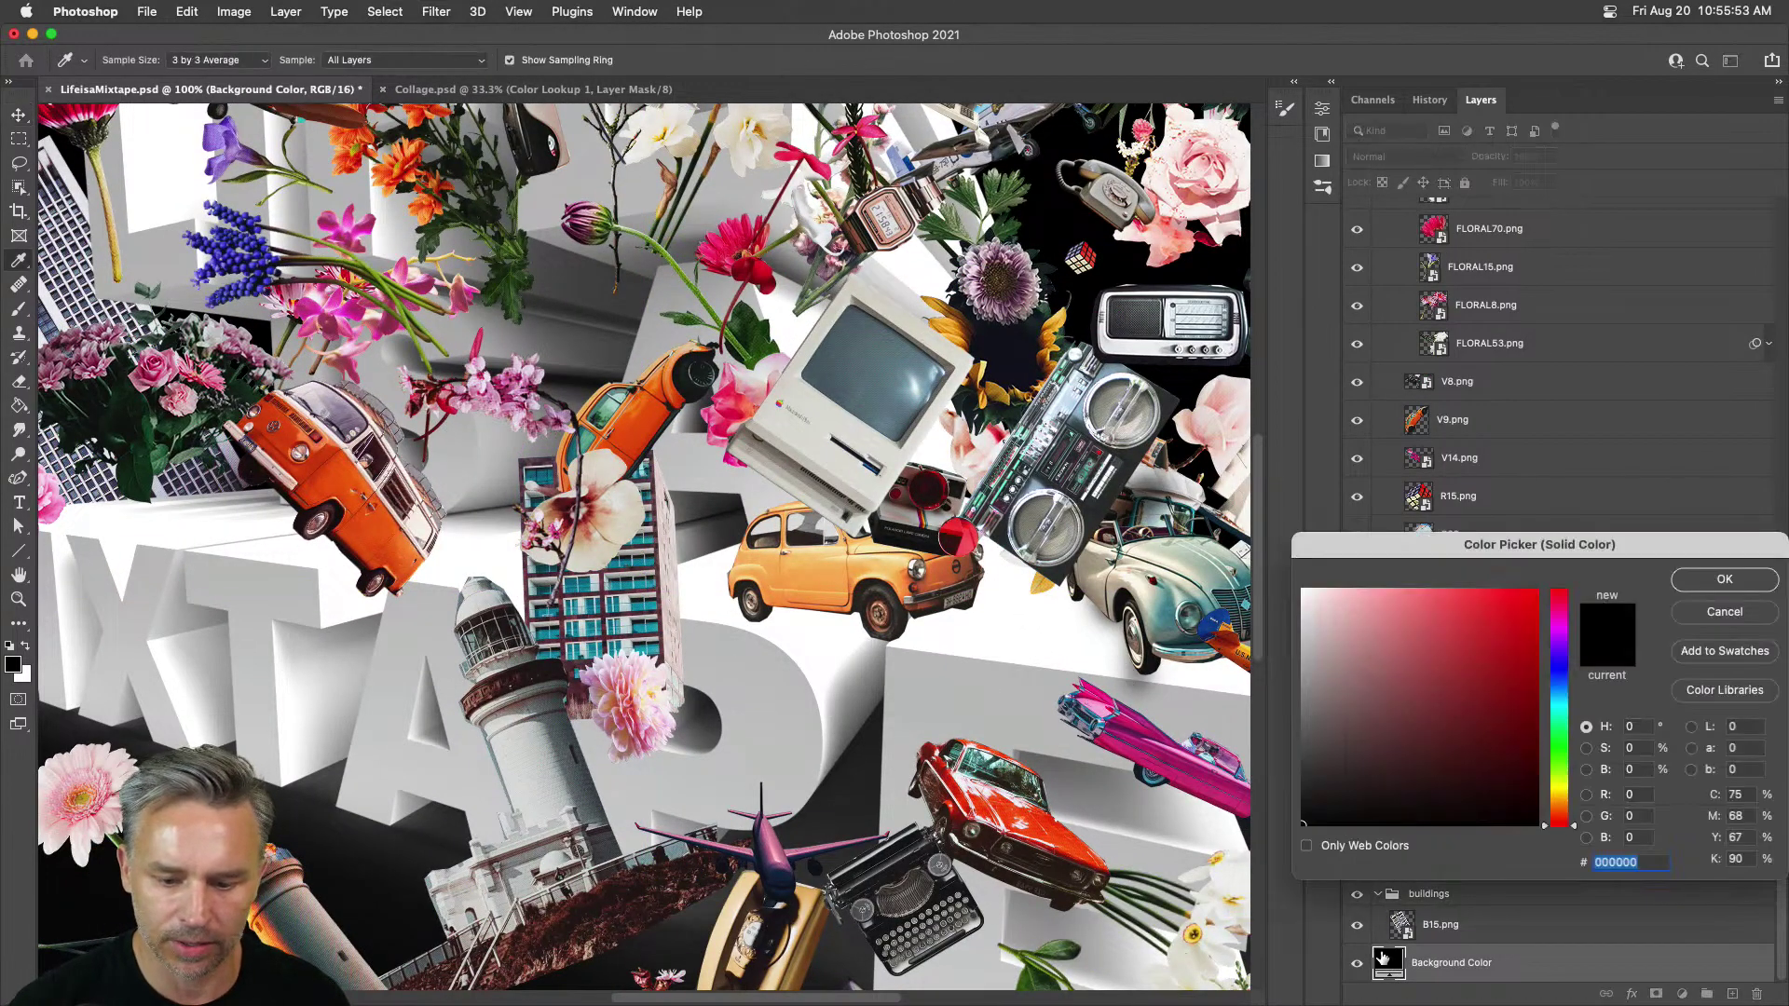
{"action": "type", "text": "ffffff"}
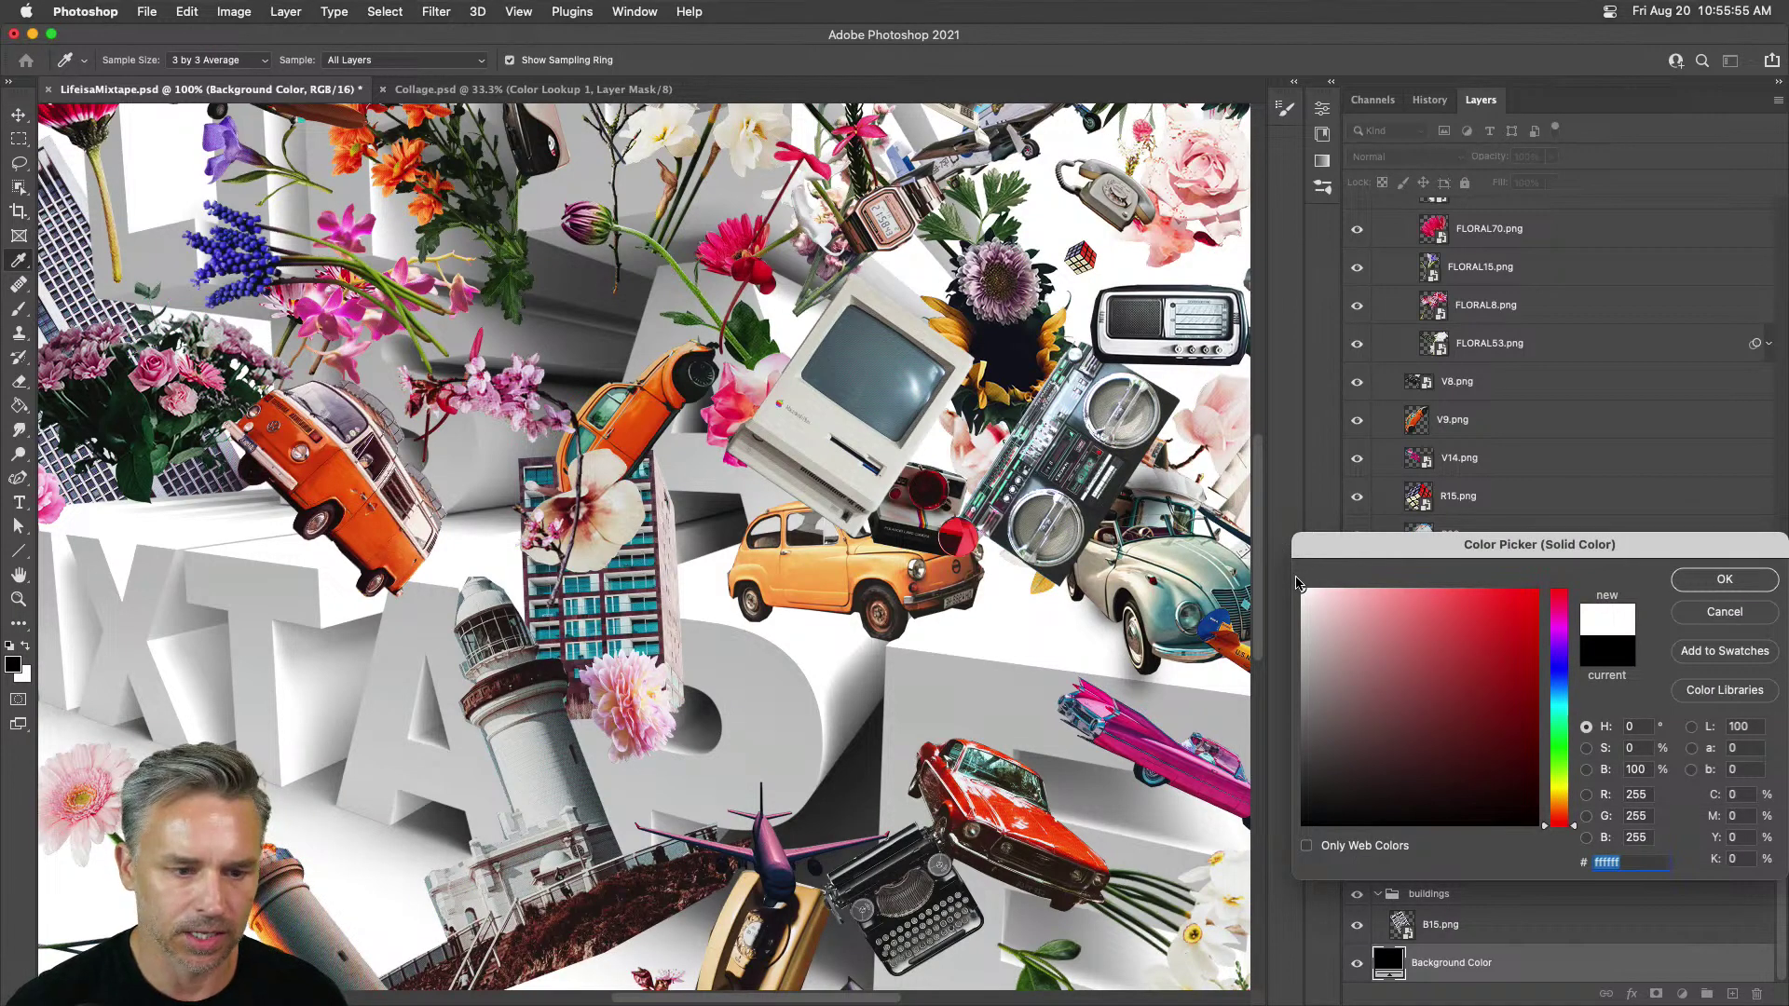
{"action": "key", "text": "Return"}
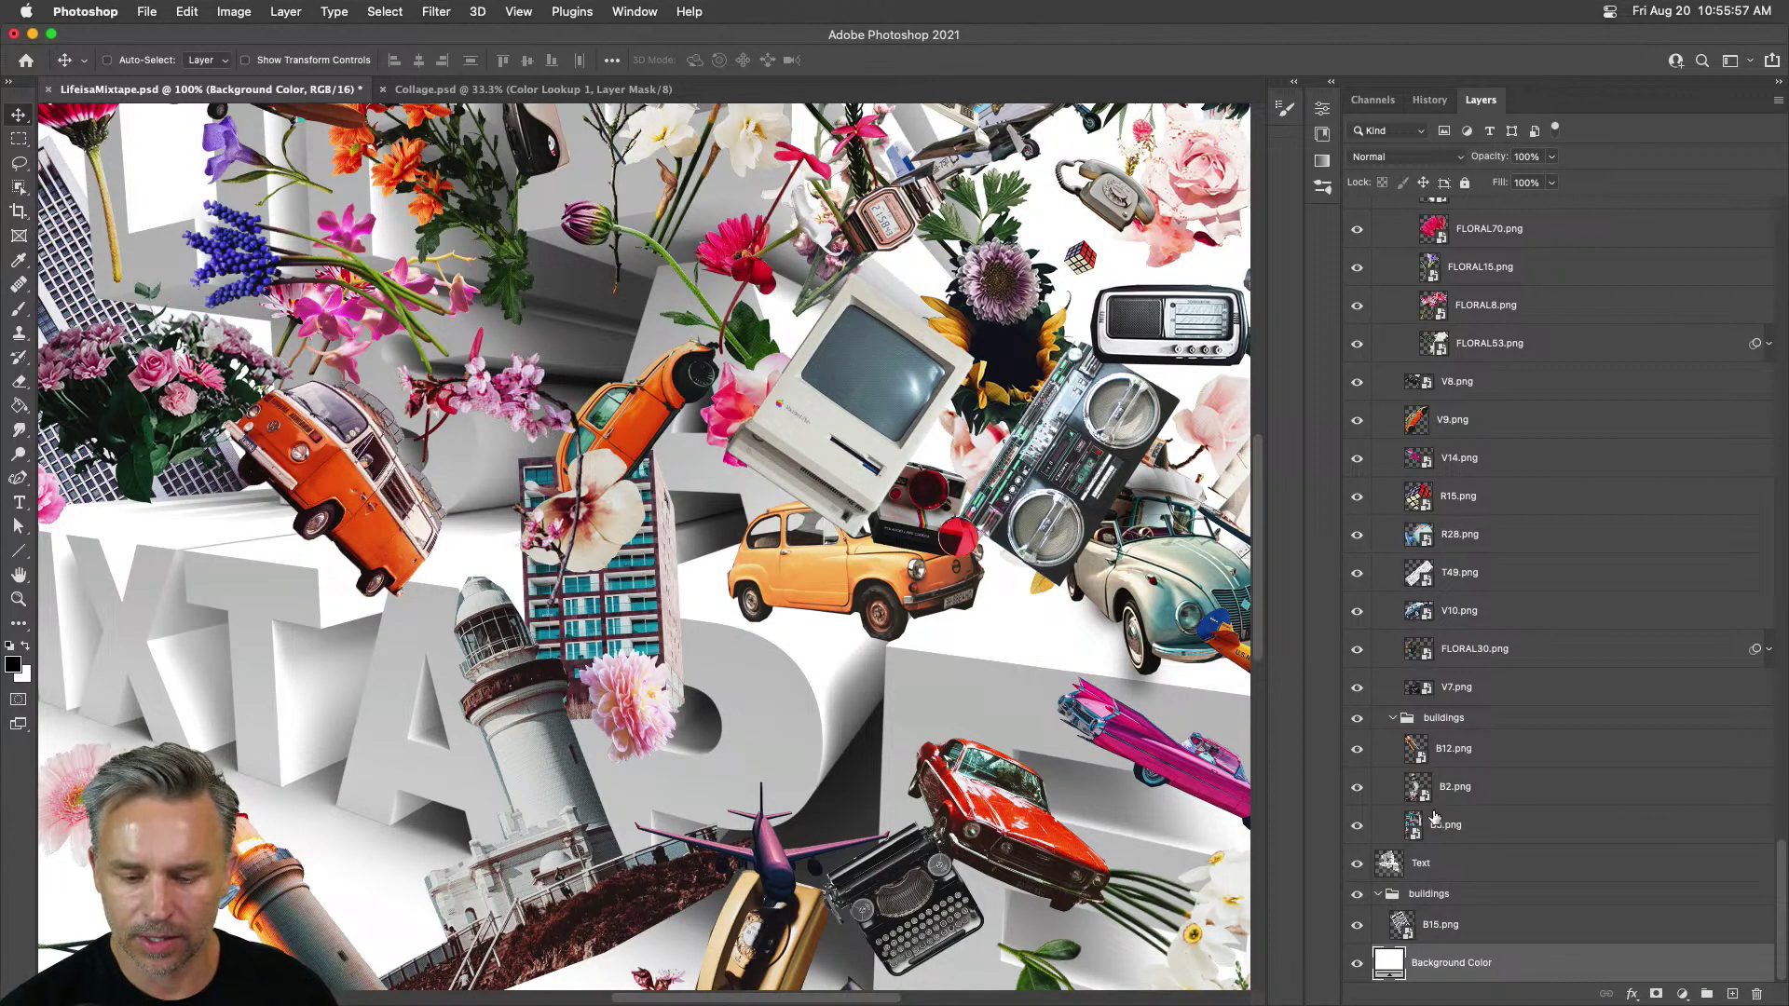
Step: Lock all properties of the Text and Background Color layers
{"action": "left_click", "coordinate": [1453, 934]}
{"action": "left_click", "coordinate": [1455, 967]}
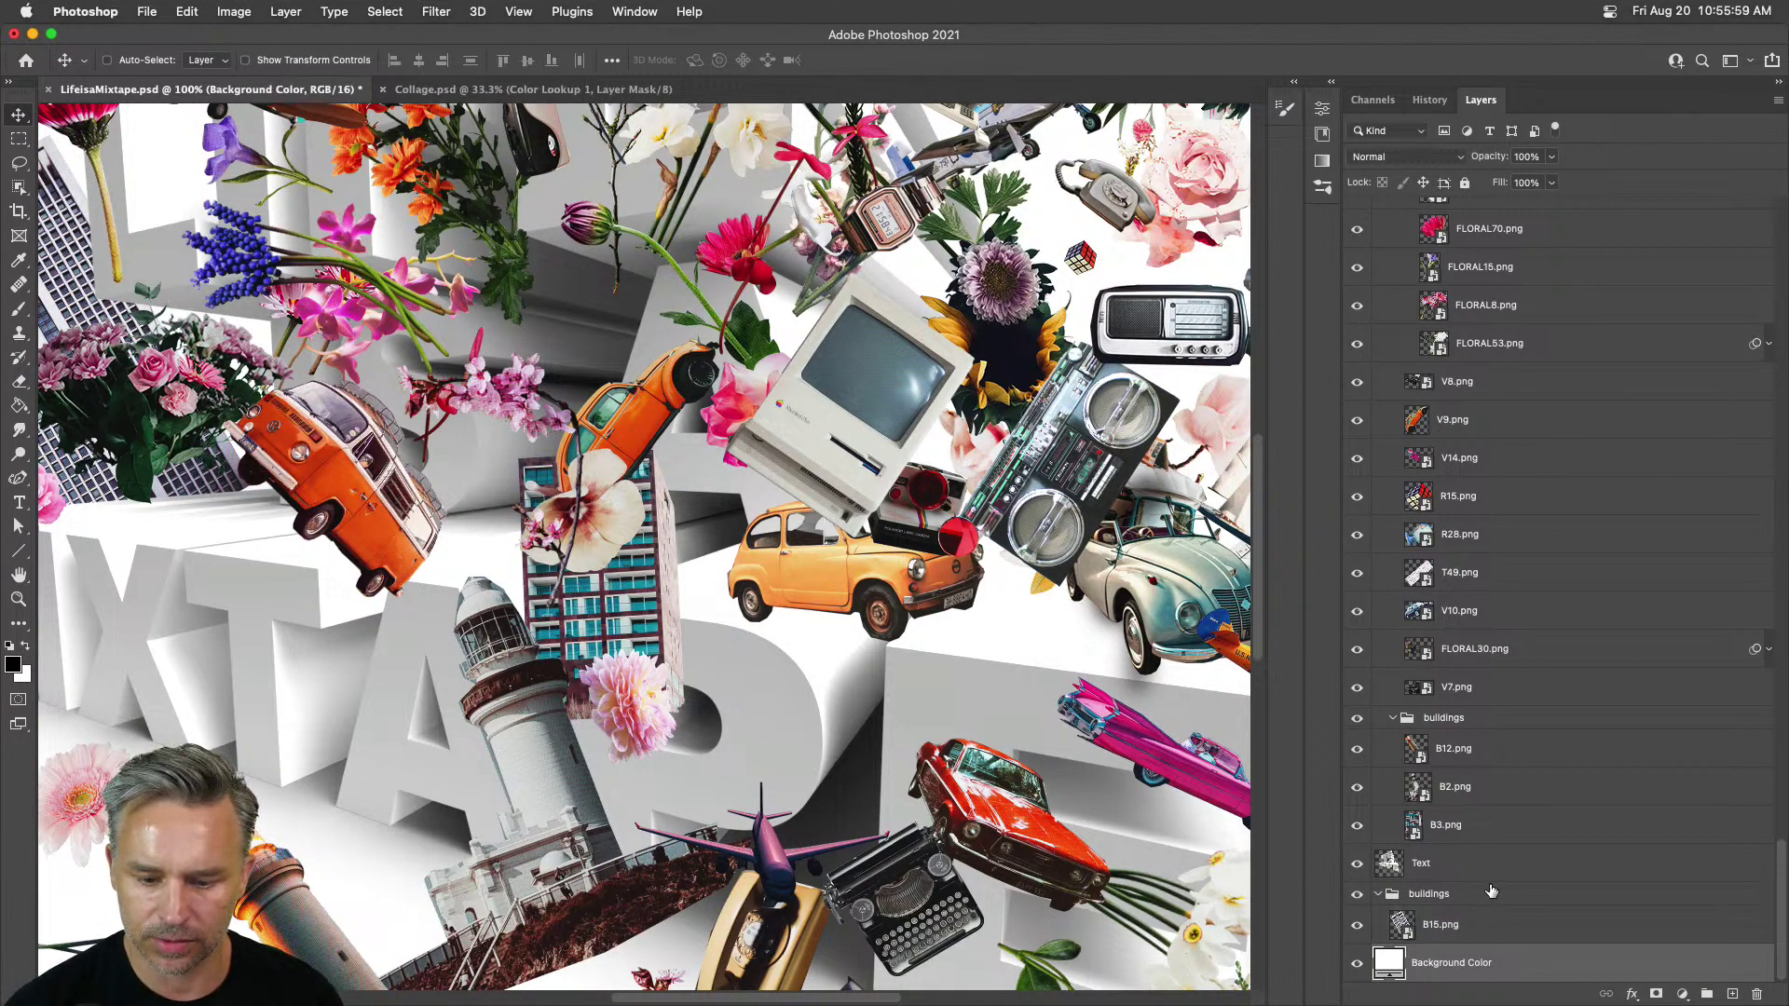
{"action": "left_click", "coordinate": [1503, 874]}
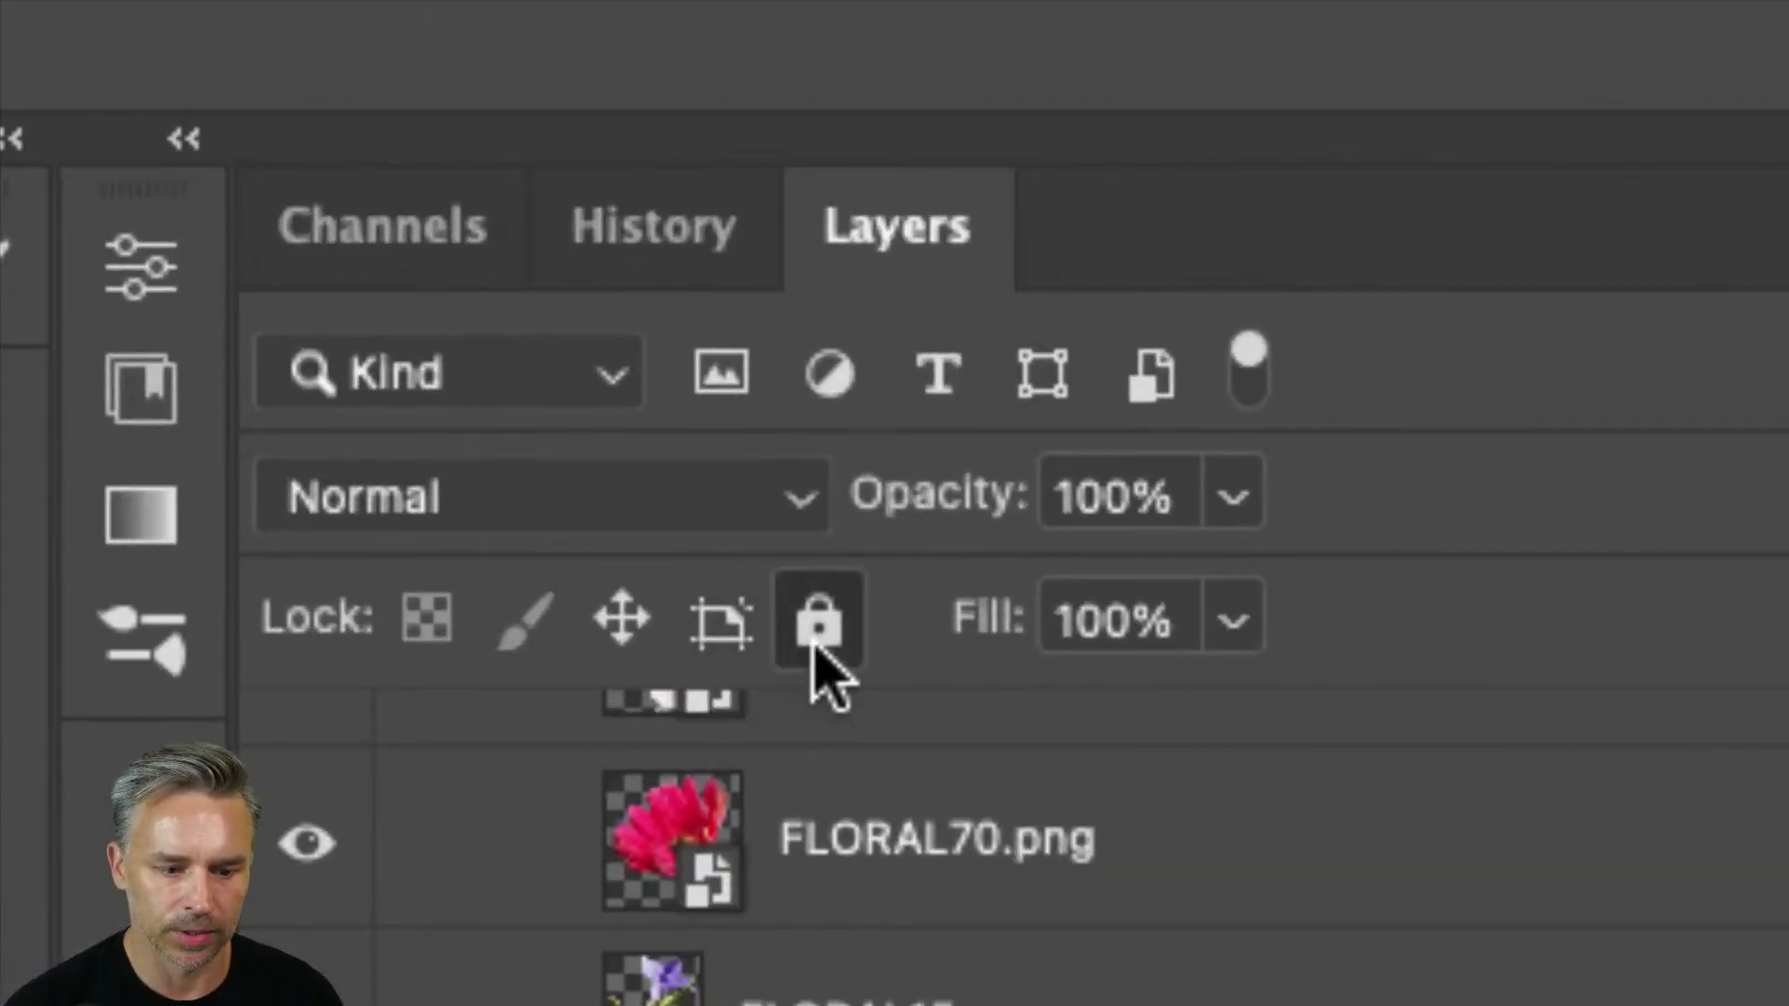
{"action": "left_click", "coordinate": [1049, 463]}
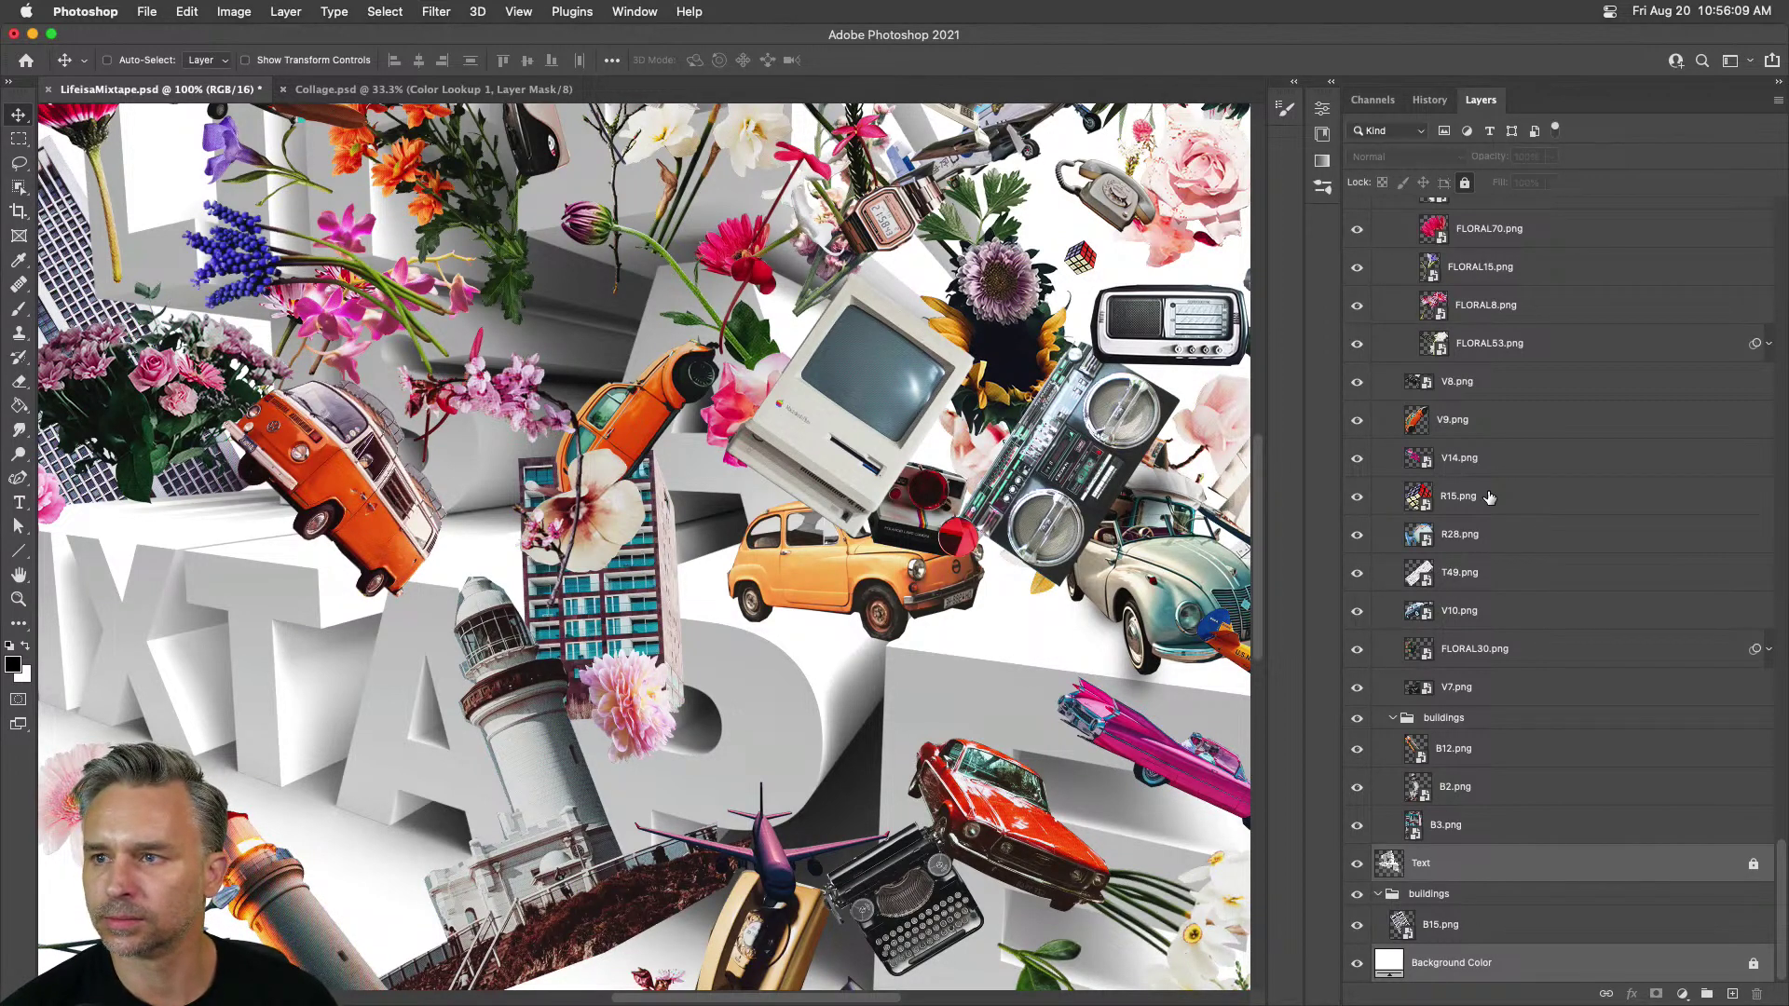
Step: Select the orange-yellow car's layer V4.png and shift it up and down through the stacking order of the vehicles group
{"action": "left_click", "coordinate": [1485, 413]}
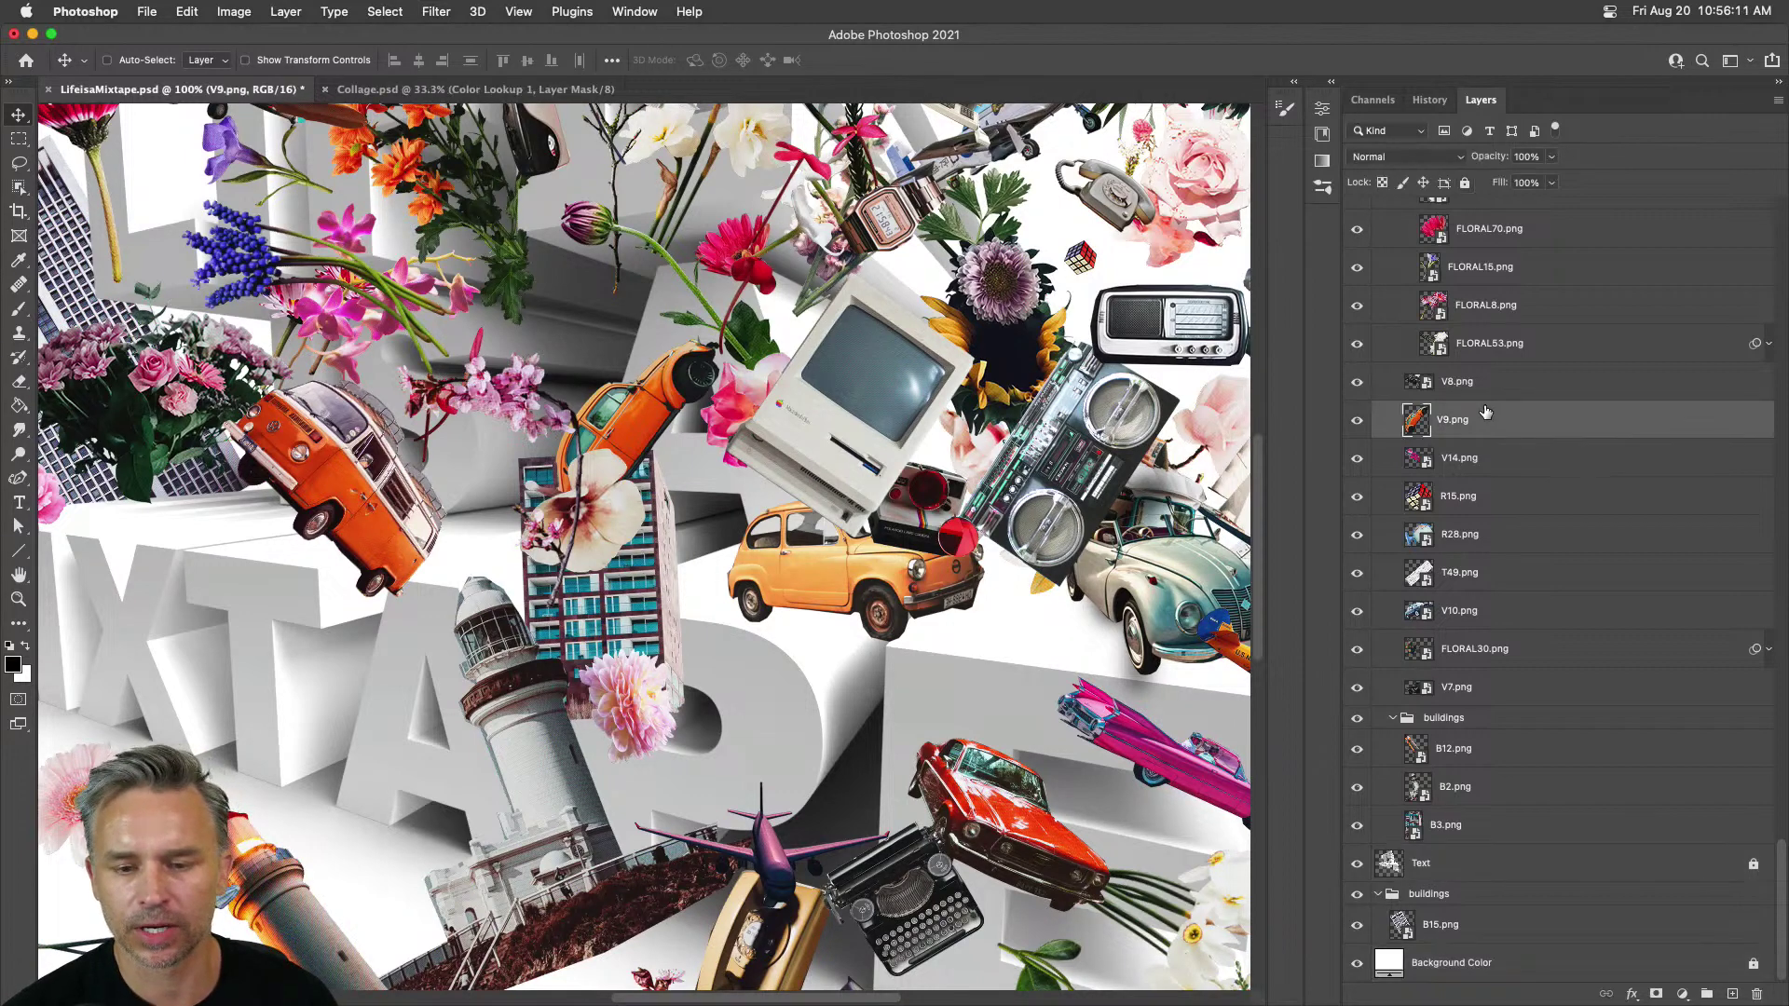
{"action": "left_click_drag", "start_coordinate": [824, 573], "coordinate": [824, 568]}
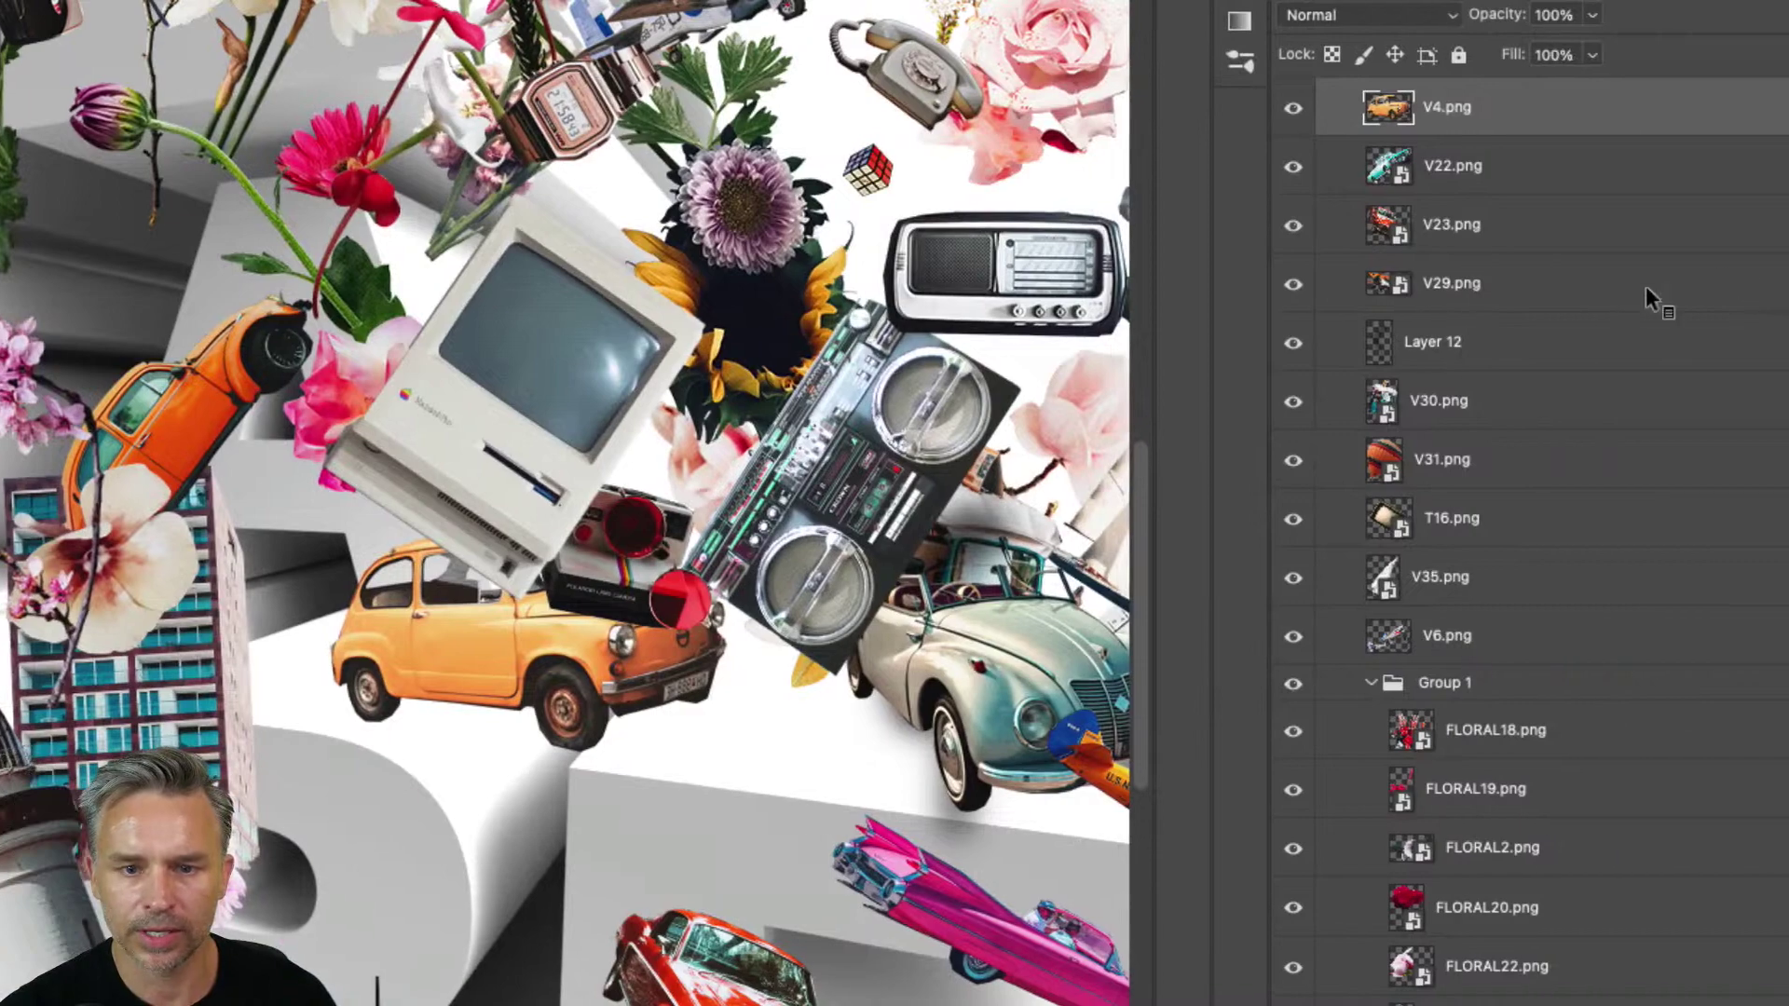
{"action": "scroll", "coordinate": [1453, 224], "scroll_direction": "up", "scroll_amount": 3}
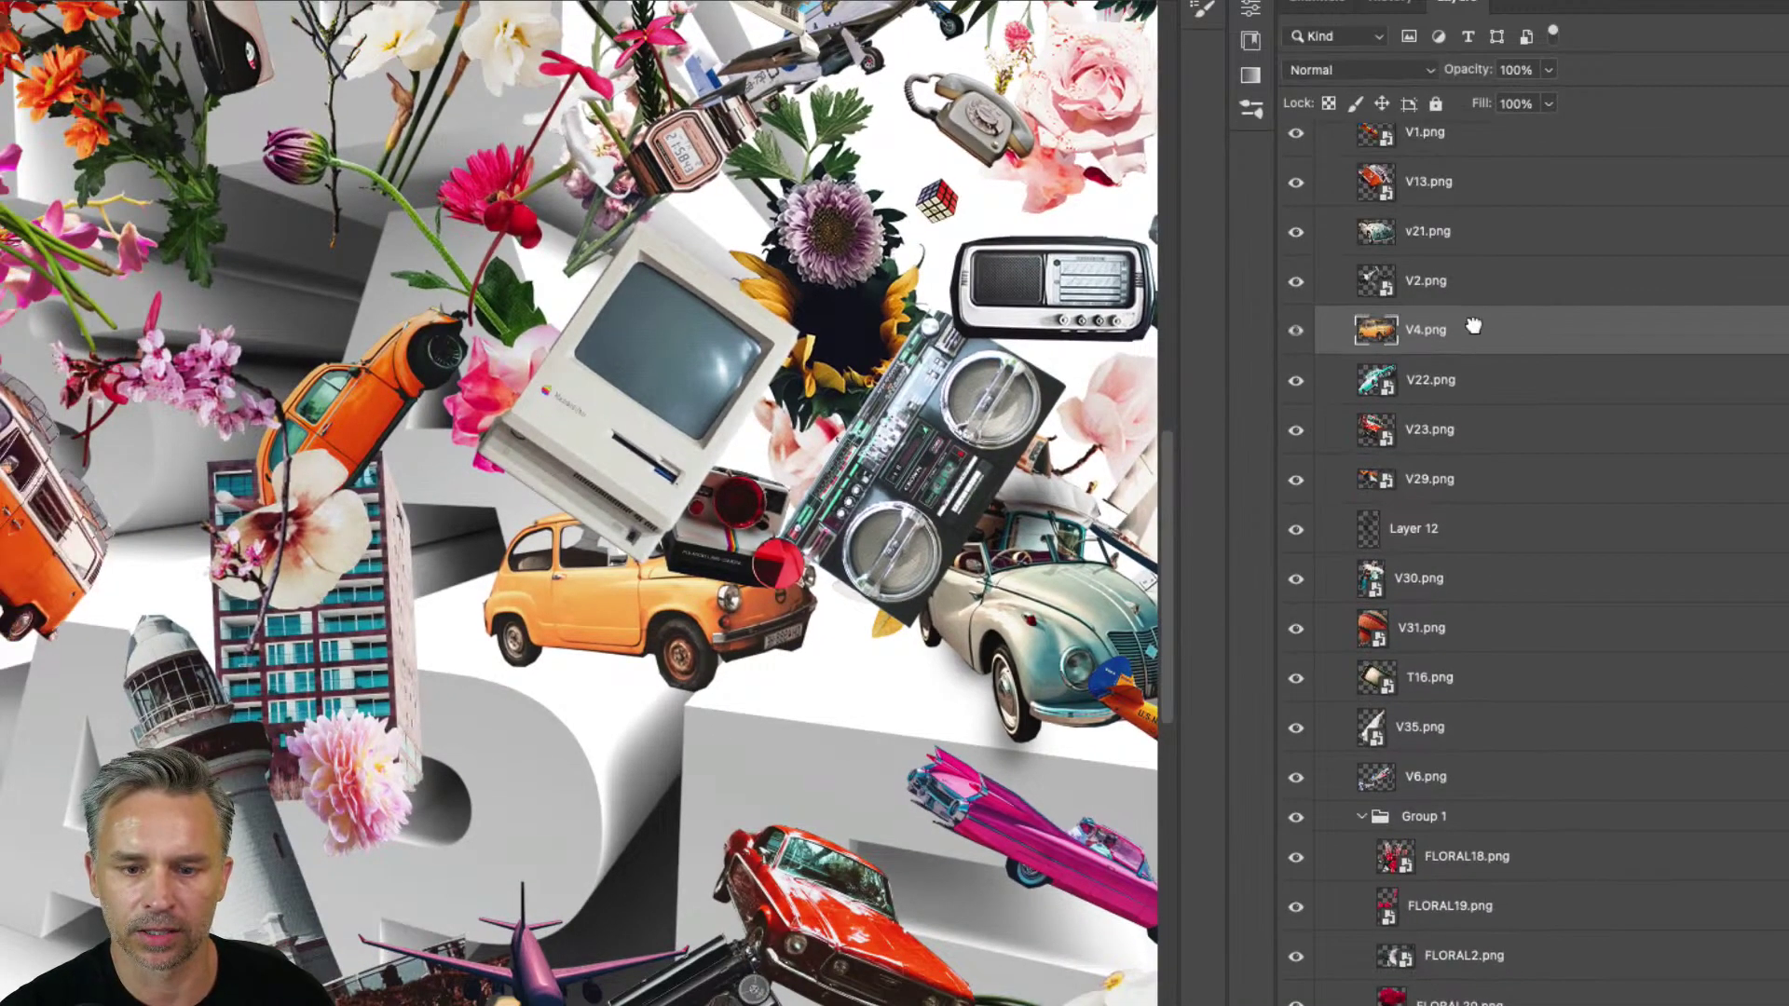
{"action": "left_click_drag", "start_coordinate": [1473, 326], "coordinate": [1475, 299]}
{"action": "key", "text": "super+bracketright"}
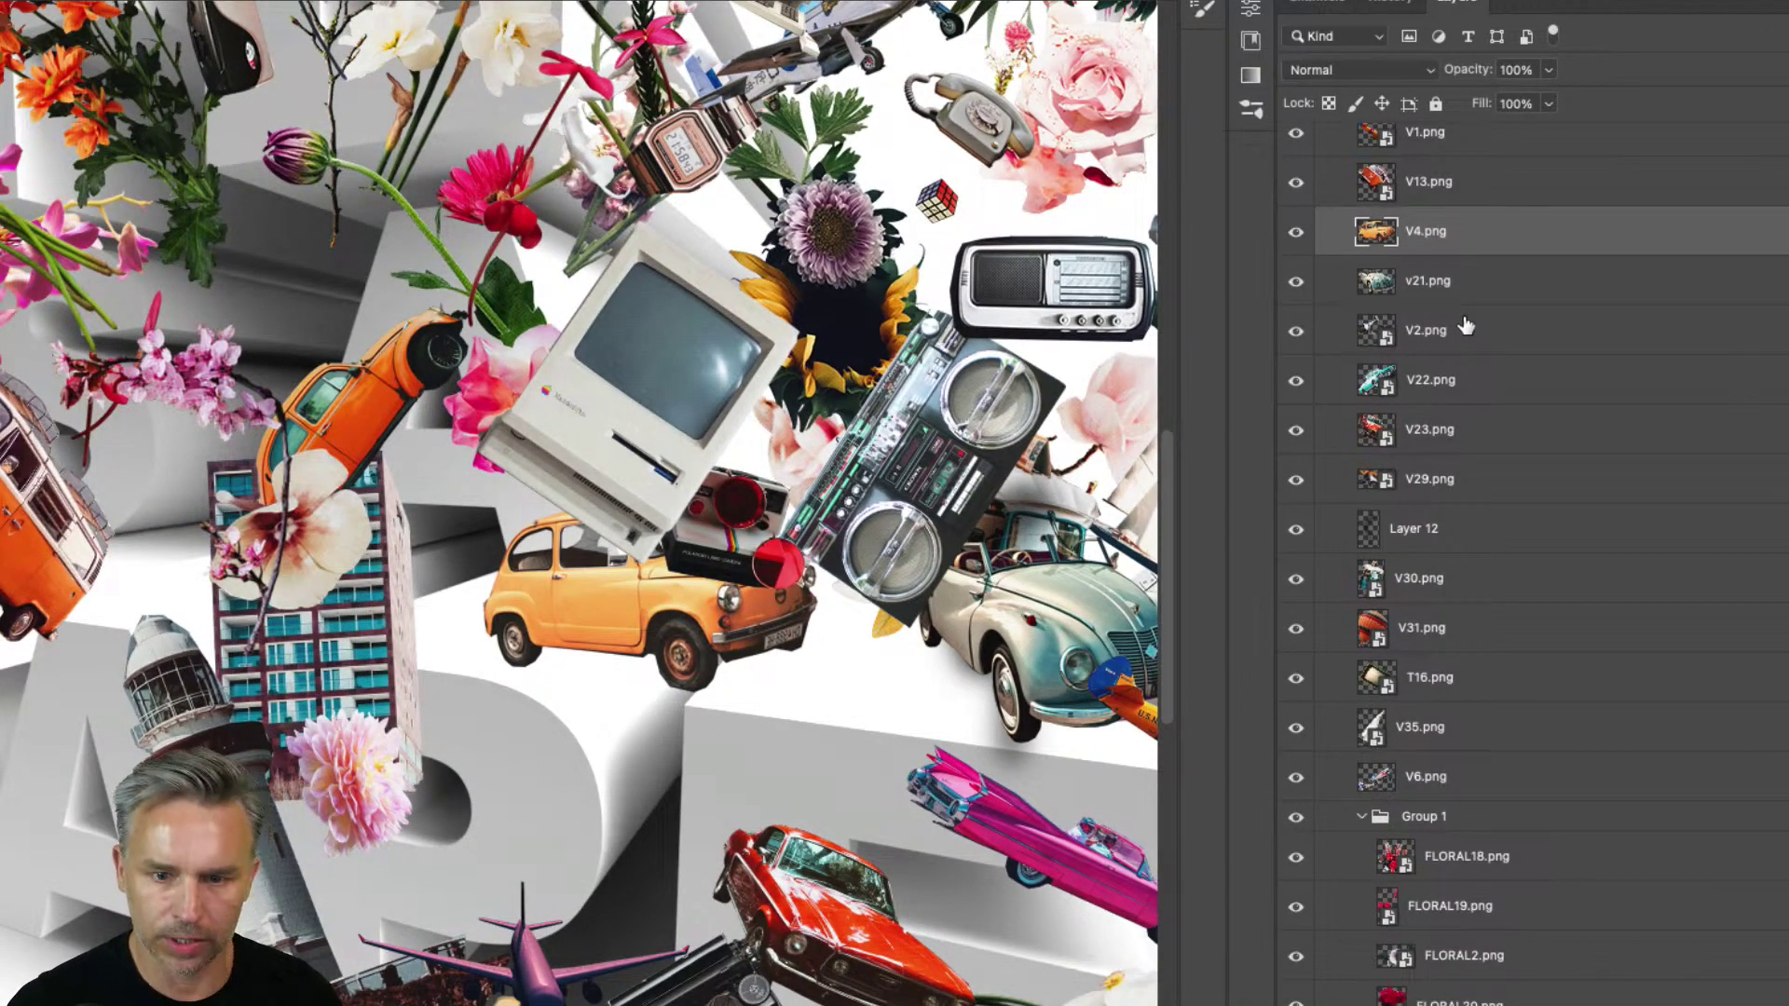
{"action": "key", "text": "super+bracketleft"}
{"action": "key", "text": "super+bracketright"}
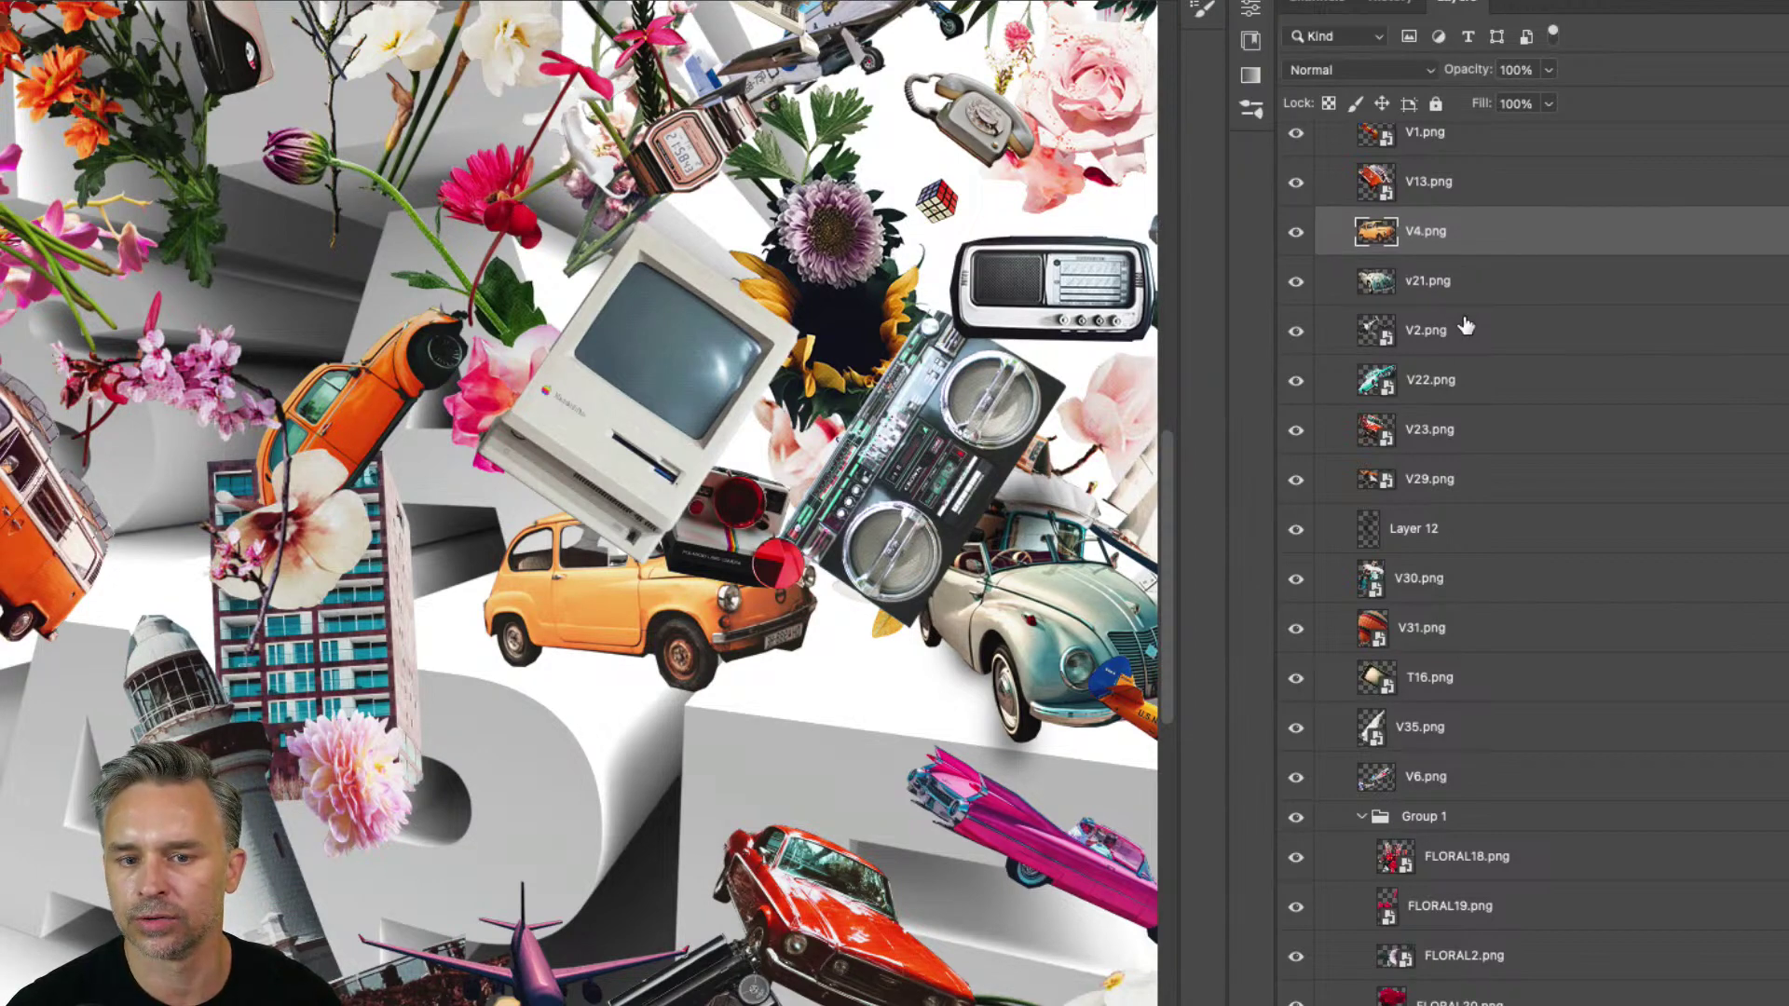
{"action": "key", "text": "super+bracketleft"}
{"action": "key", "text": "super+bracketleft"}
{"action": "key", "text": "super+bracketleft"}
{"action": "key", "text": "super+bracketleft"}
{"action": "key", "text": "super+bracketright"}
{"action": "key", "text": "super+bracketright"}
{"action": "key", "text": "super+bracketright"}
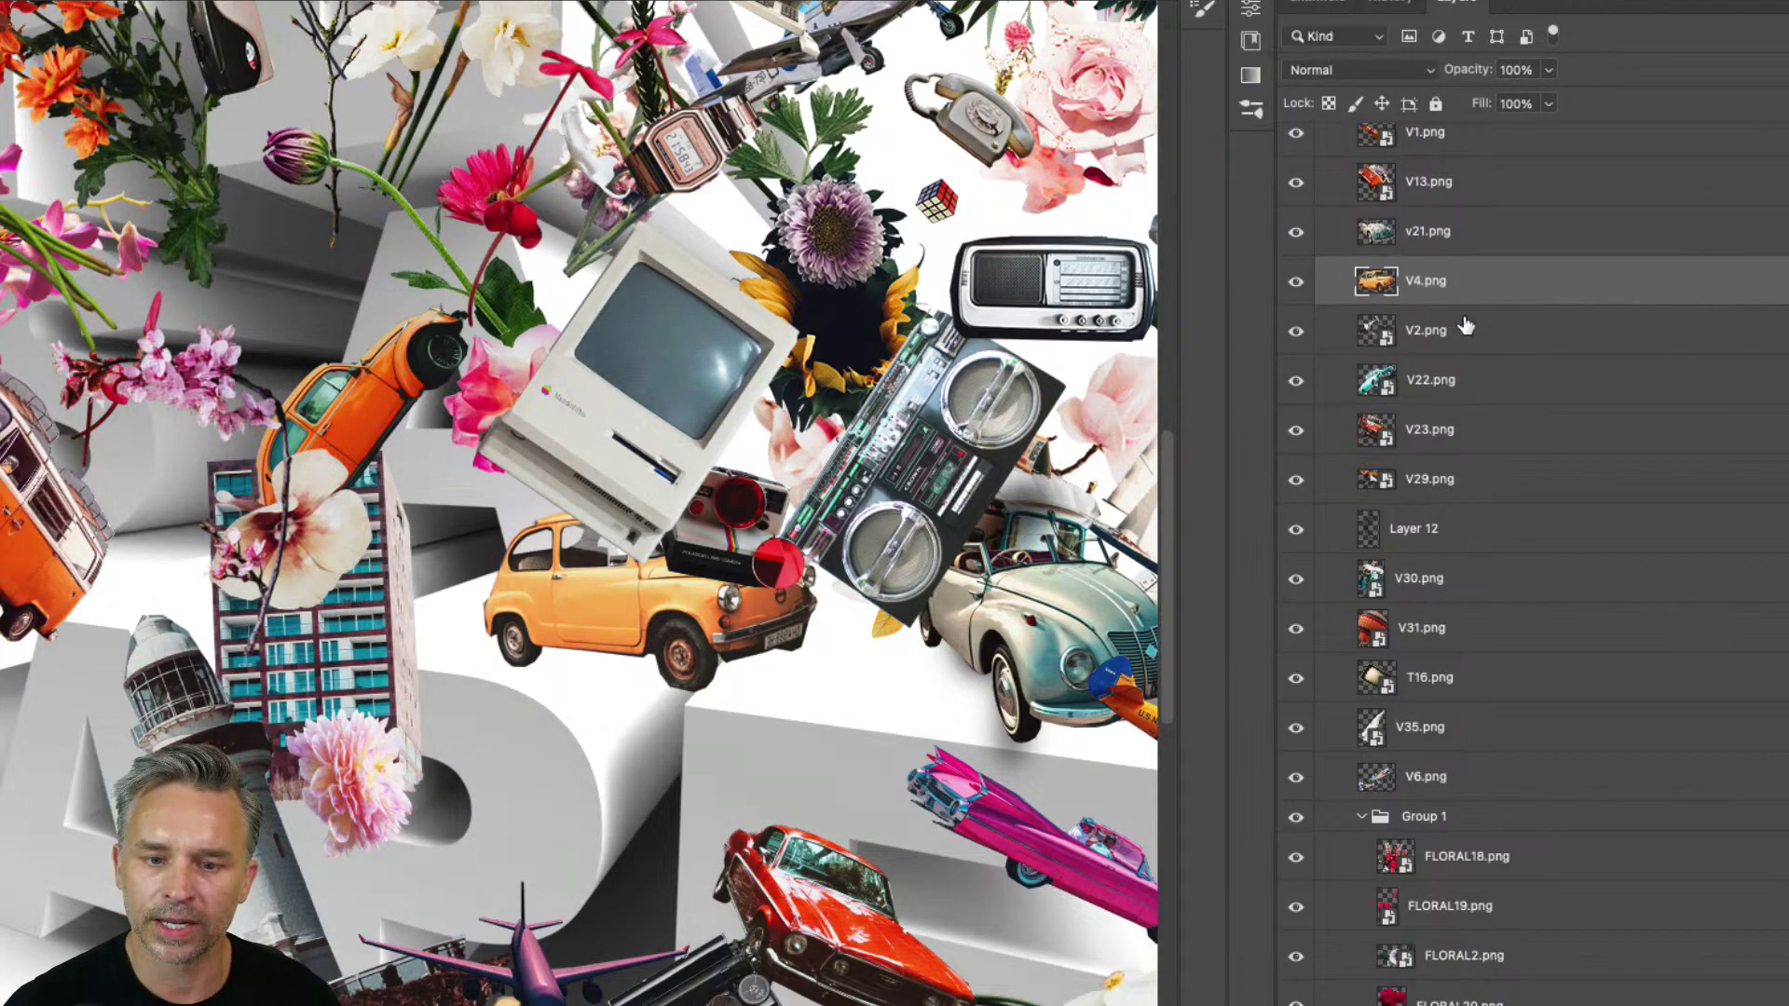
{"action": "key", "text": "super+bracketleft"}
{"action": "key", "text": "super+bracketleft"}
{"action": "key", "text": "super+bracketleft"}
{"action": "key", "text": "super+bracketleft"}
{"action": "key", "text": "super+bracketright"}
{"action": "key", "text": "super+bracketright"}
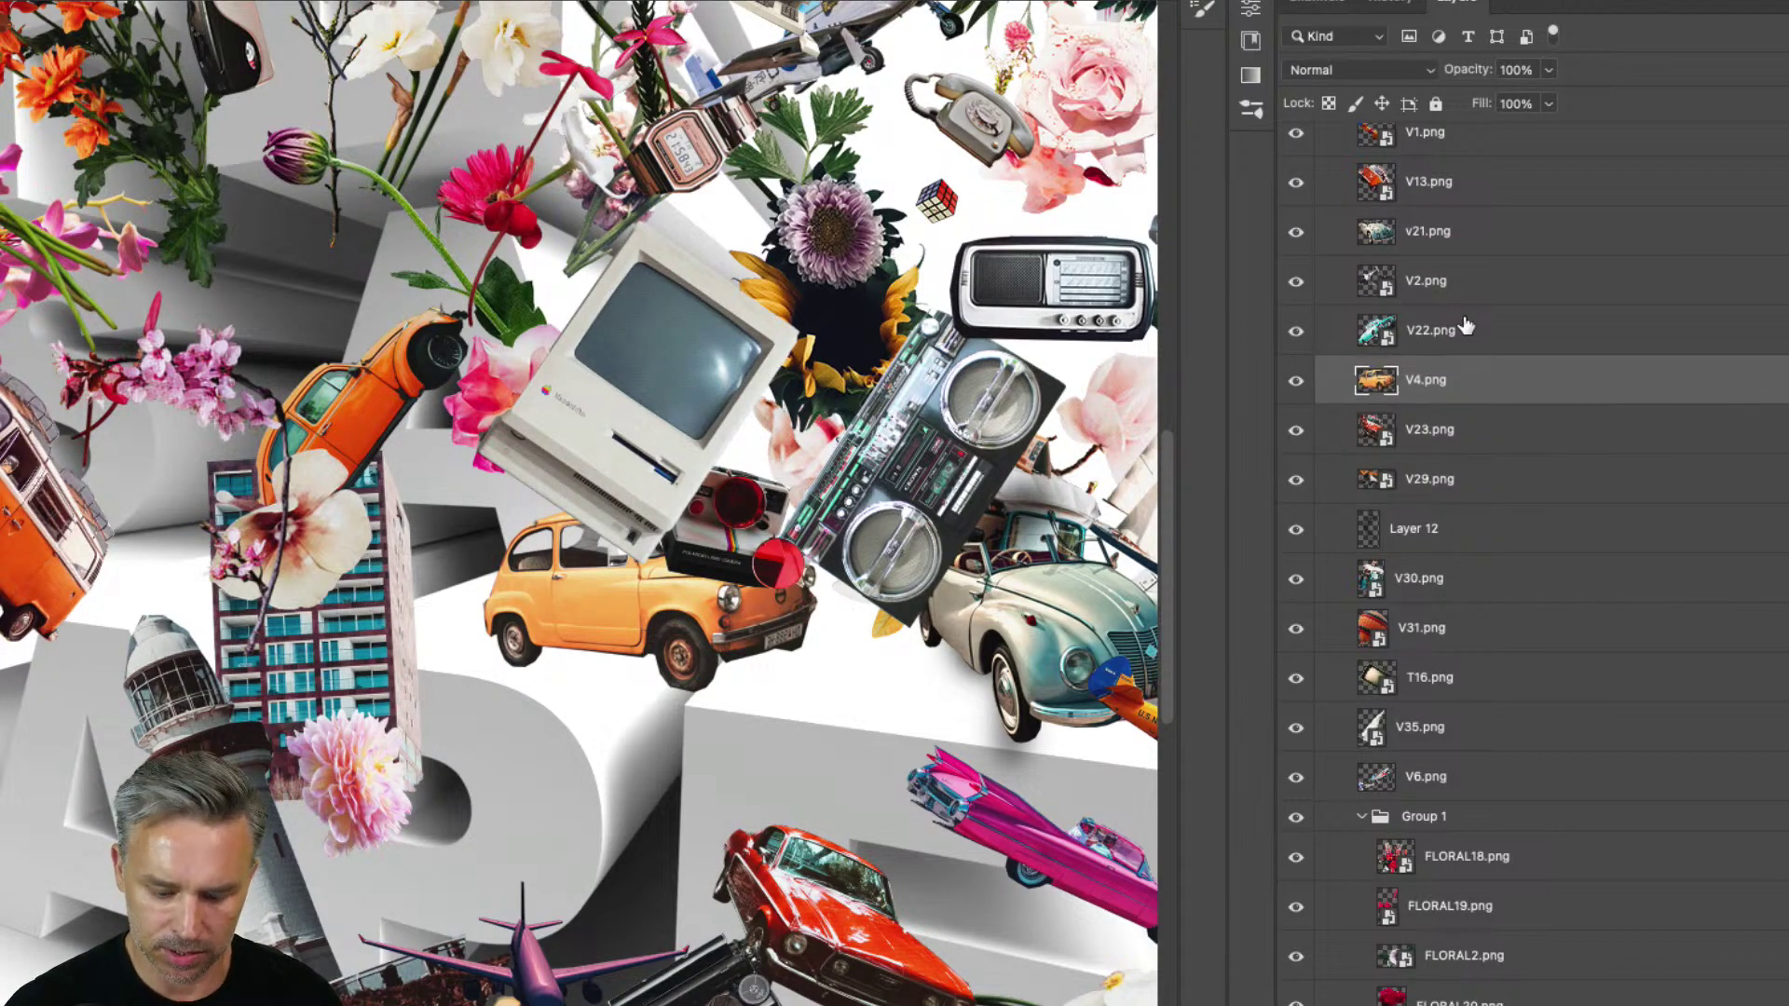
{"action": "key", "text": "super+bracketright"}
{"action": "key", "text": "super+bracketright"}
{"action": "key", "text": "super+bracketright"}
{"action": "key", "text": "super+bracketright"}
{"action": "key", "text": "super+bracketright"}
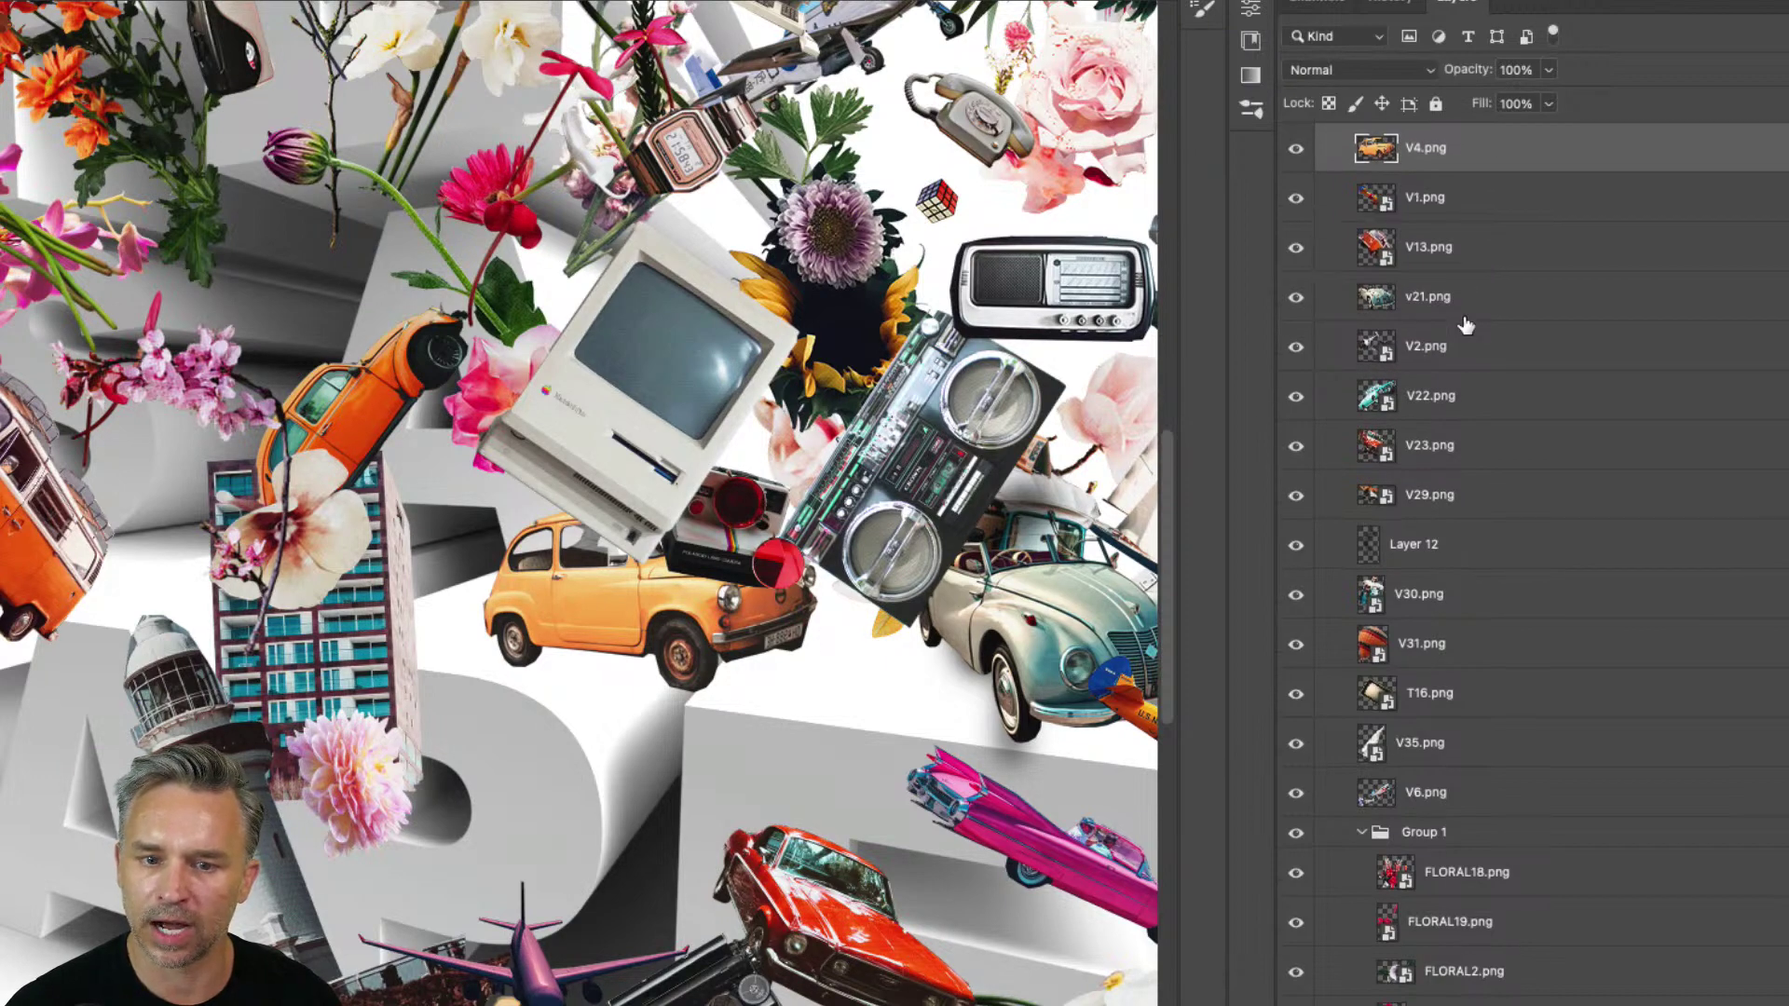
{"action": "key", "text": "super+bracketleft"}
{"action": "key", "text": "super+bracketleft"}
{"action": "key", "text": "super+bracketleft"}
{"action": "key", "text": "super+bracketleft"}
{"action": "key", "text": "super+bracketleft"}
{"action": "key", "text": "super+bracketleft"}
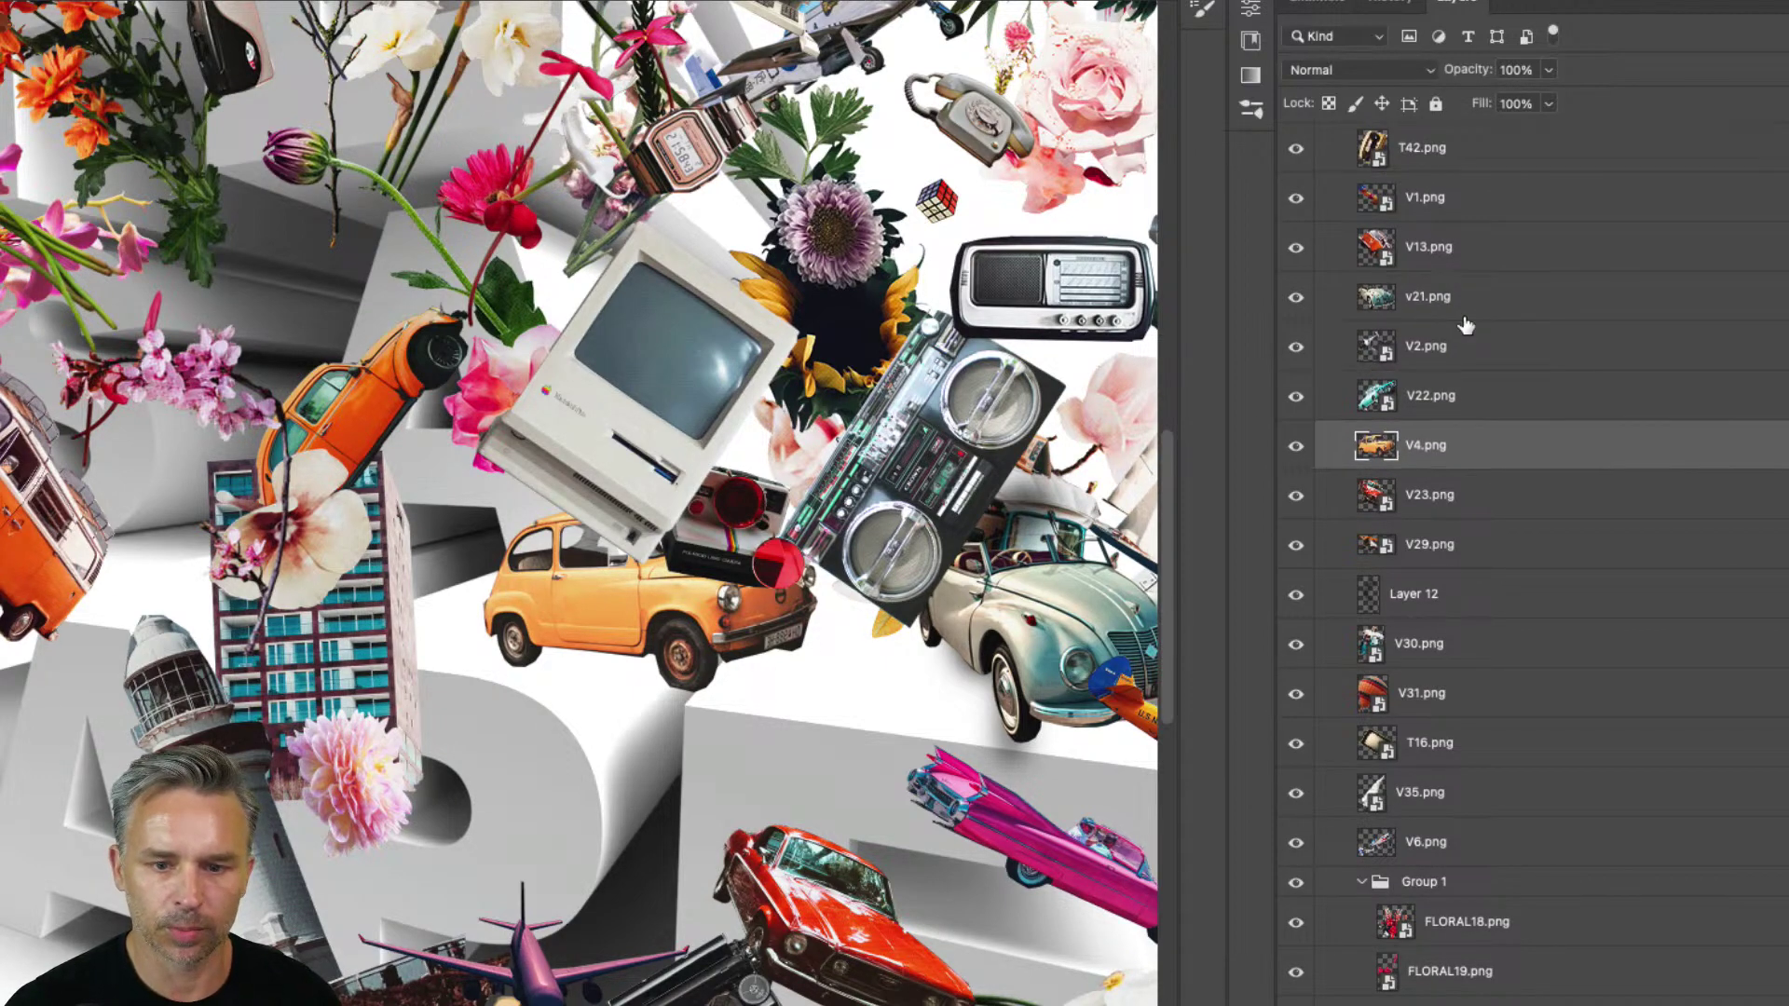
{"action": "key", "text": "super+bracketleft"}
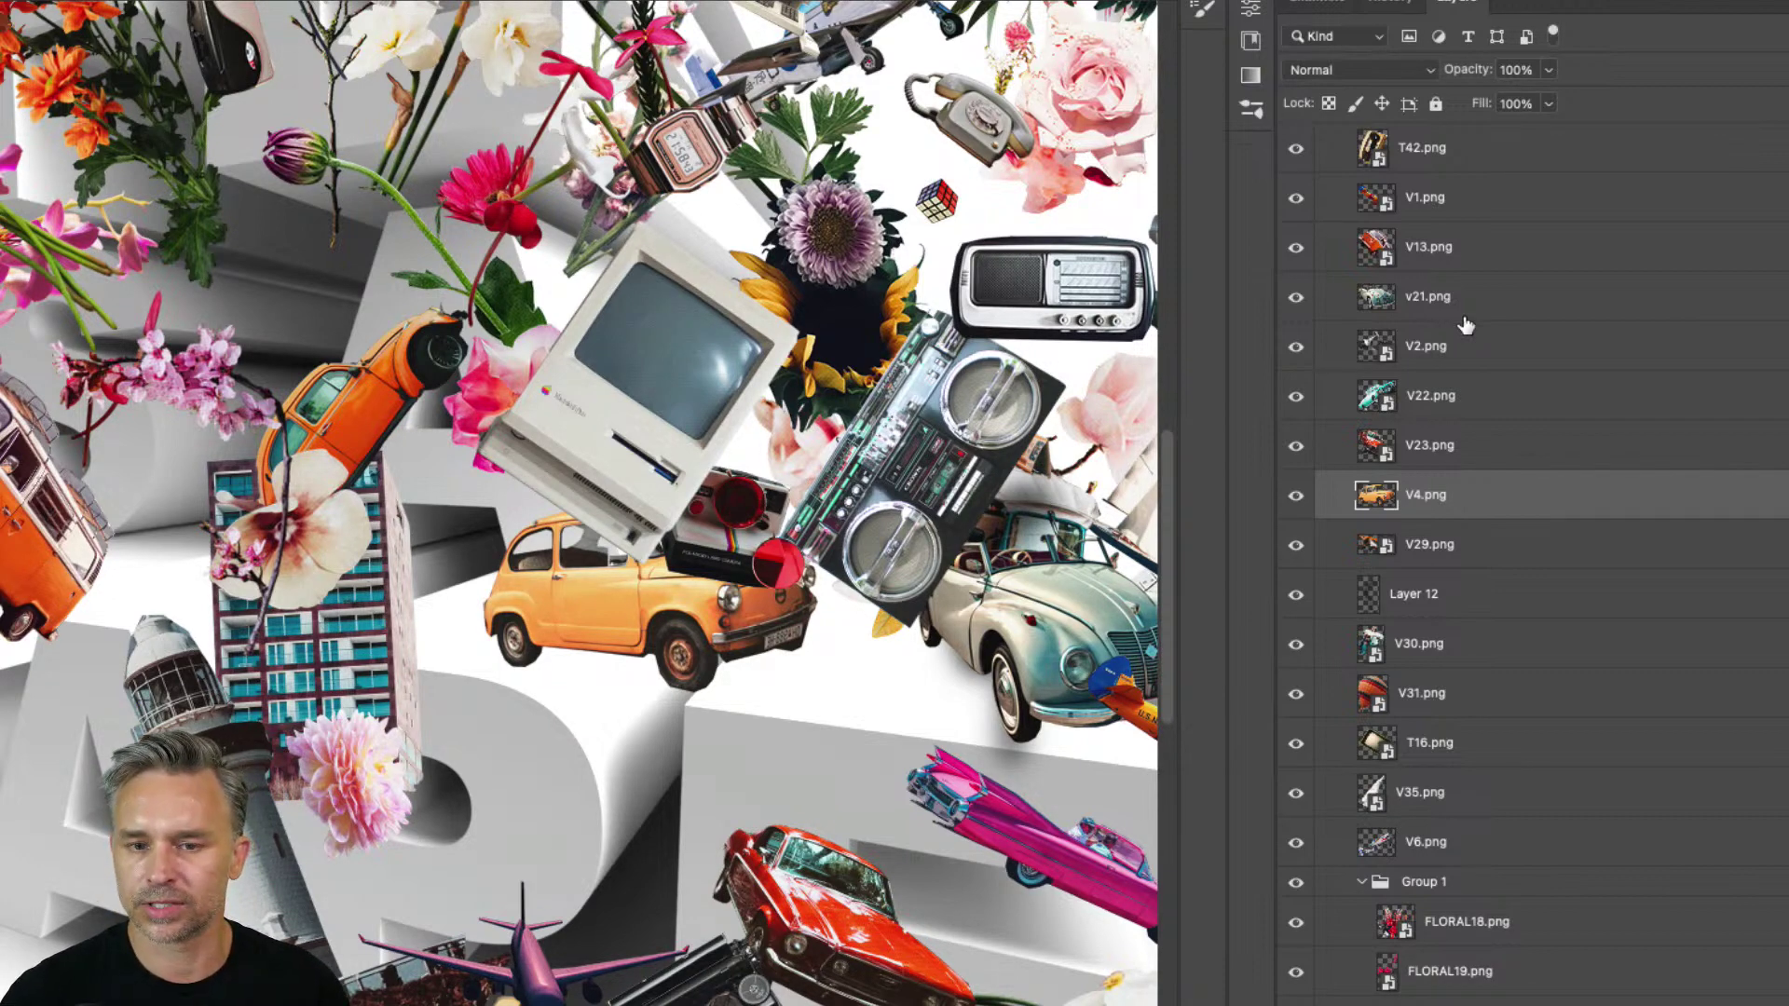
Step: Bring the orange-yellow car V4.png and the green convertible v21.png to the top of Group 2, with v21.png uppermost
{"action": "key", "text": "shift+super+bracketright"}
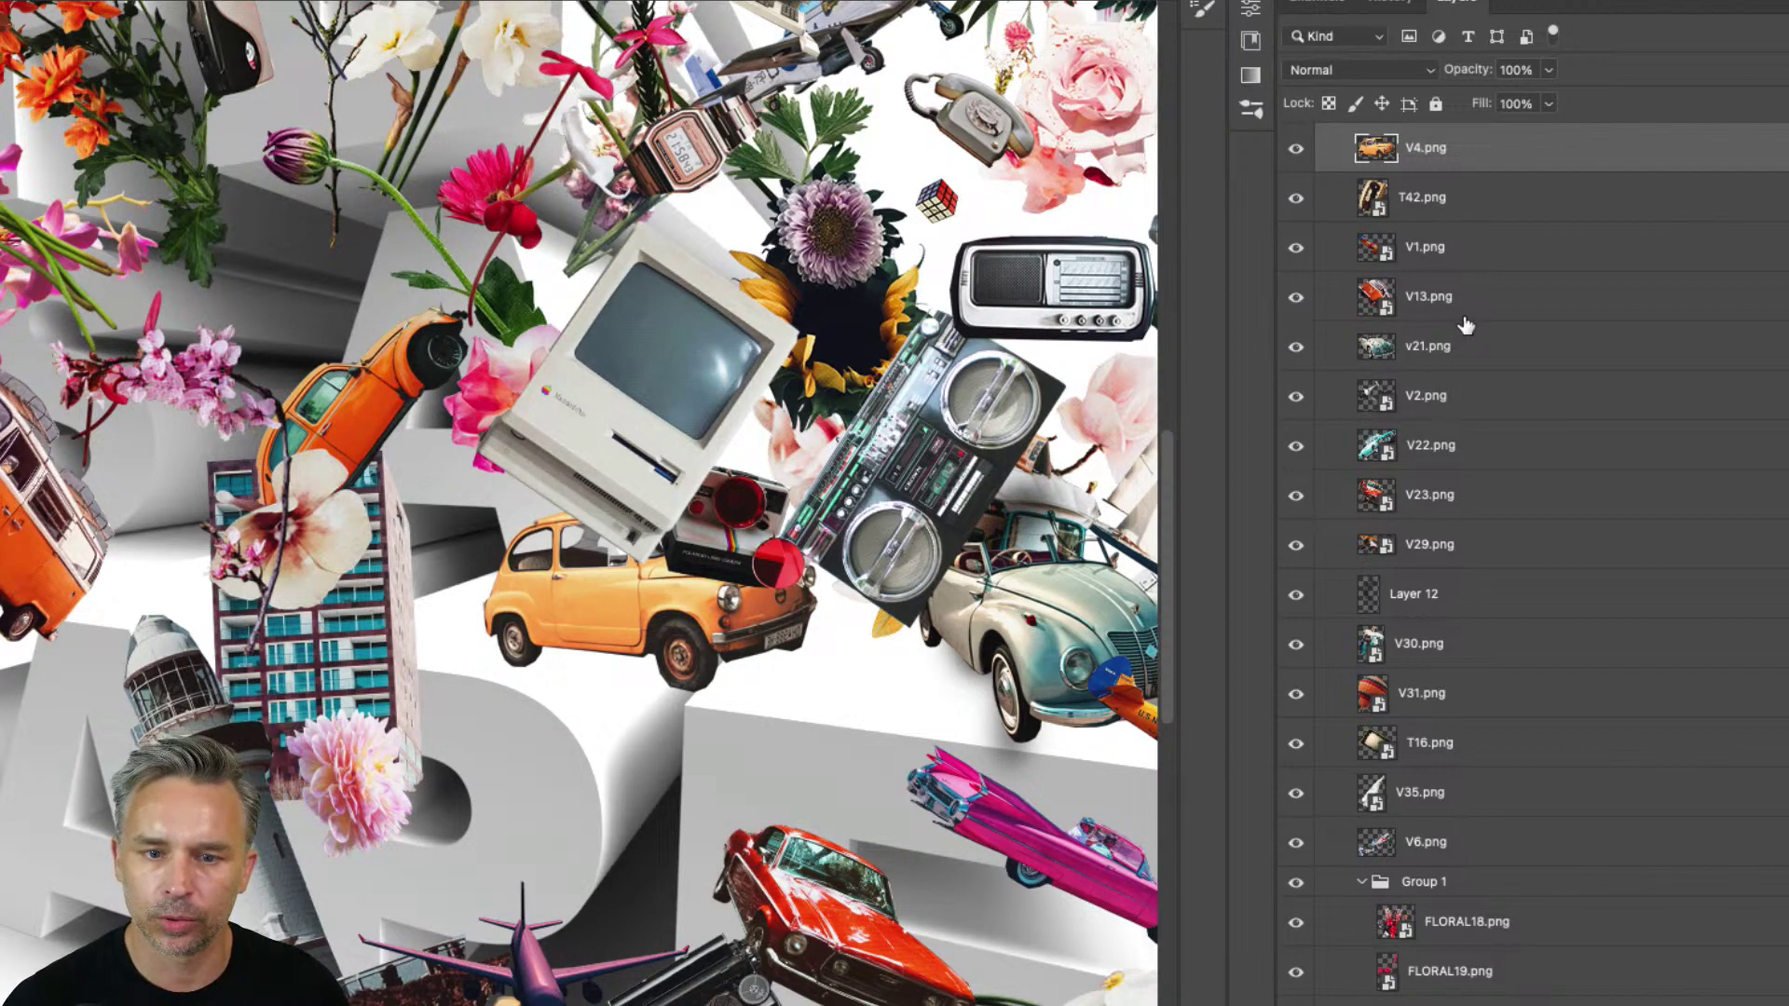
{"action": "key", "text": "ctrl+Tab"}
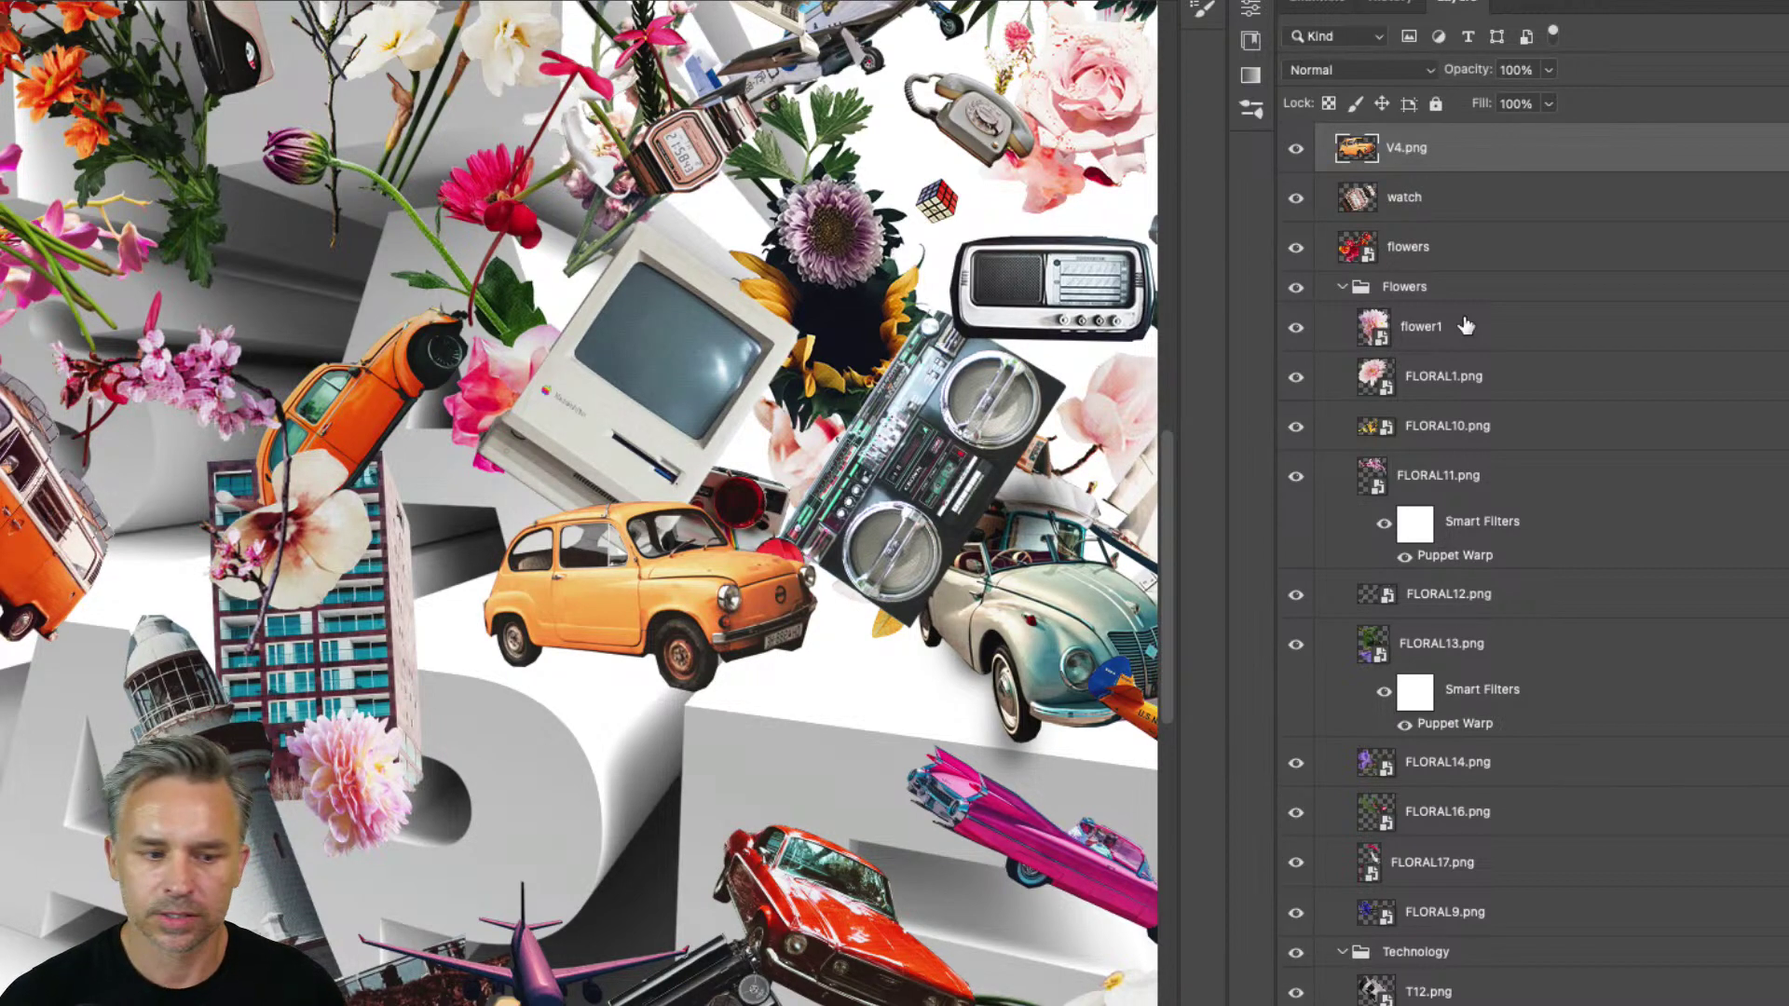
{"action": "scroll", "coordinate": [668, 366], "scroll_direction": "right", "scroll_amount": 5}
{"action": "scroll", "coordinate": [668, 366], "scroll_direction": "down", "scroll_amount": 2}
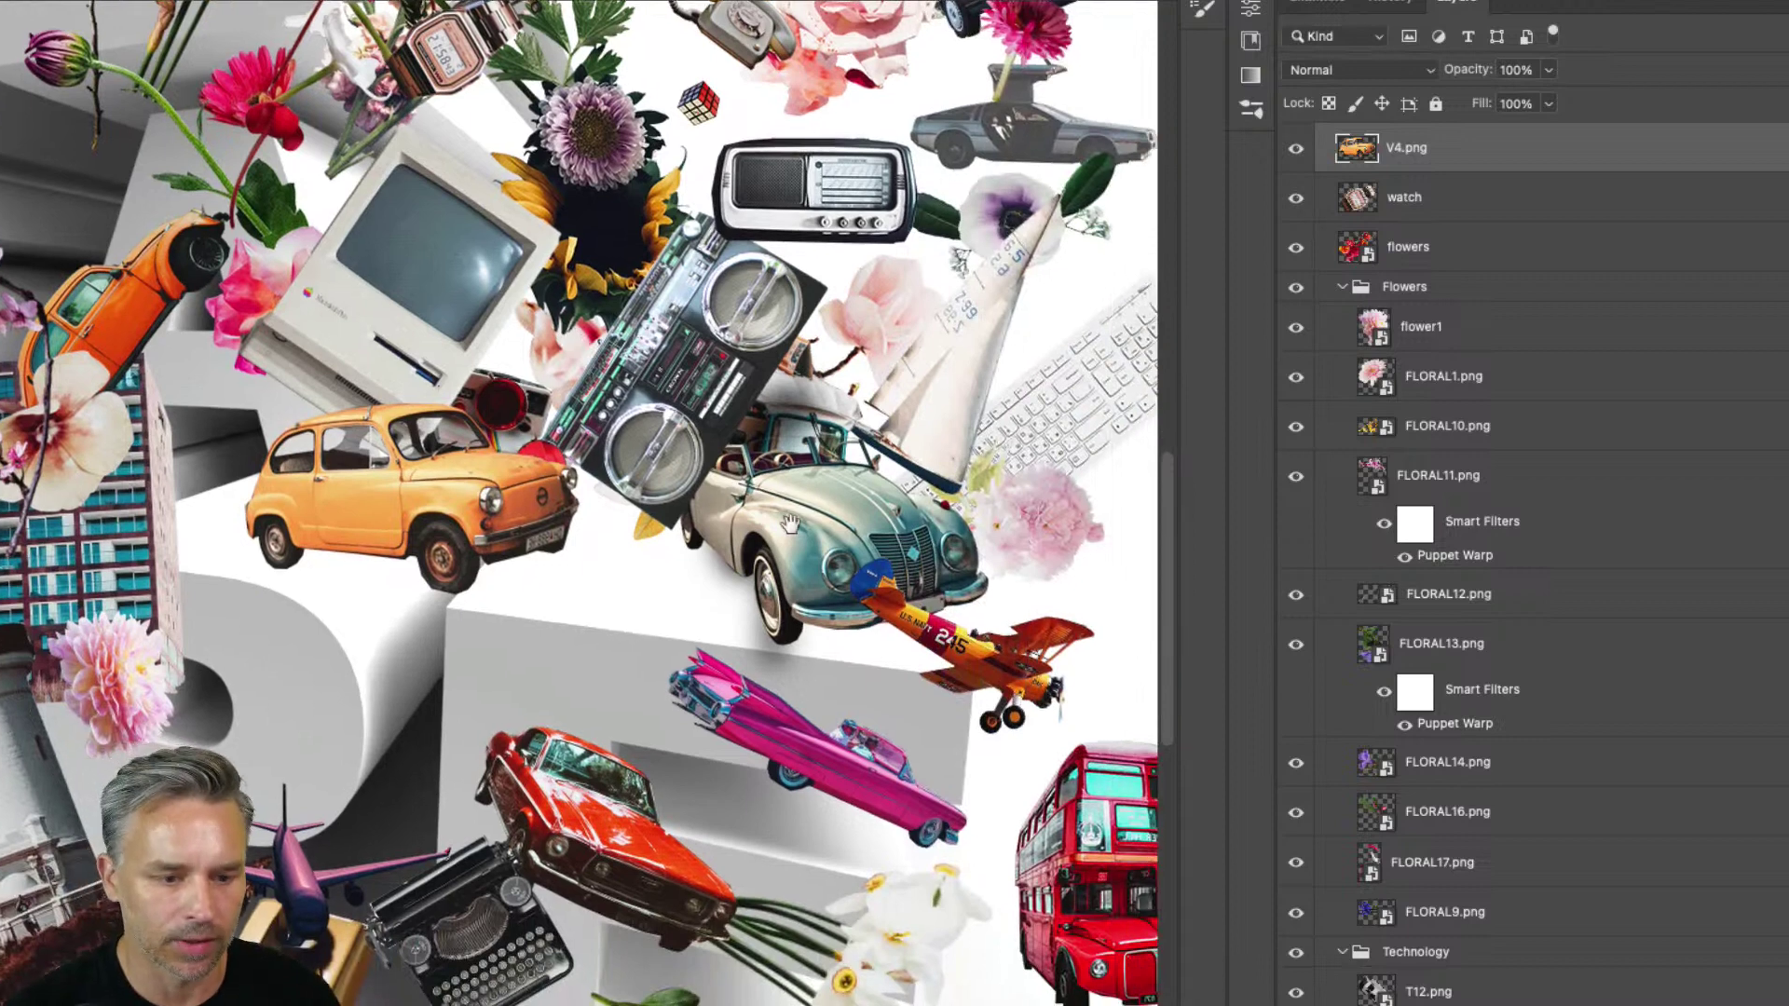
{"action": "key", "text": "ctrl+Tab"}
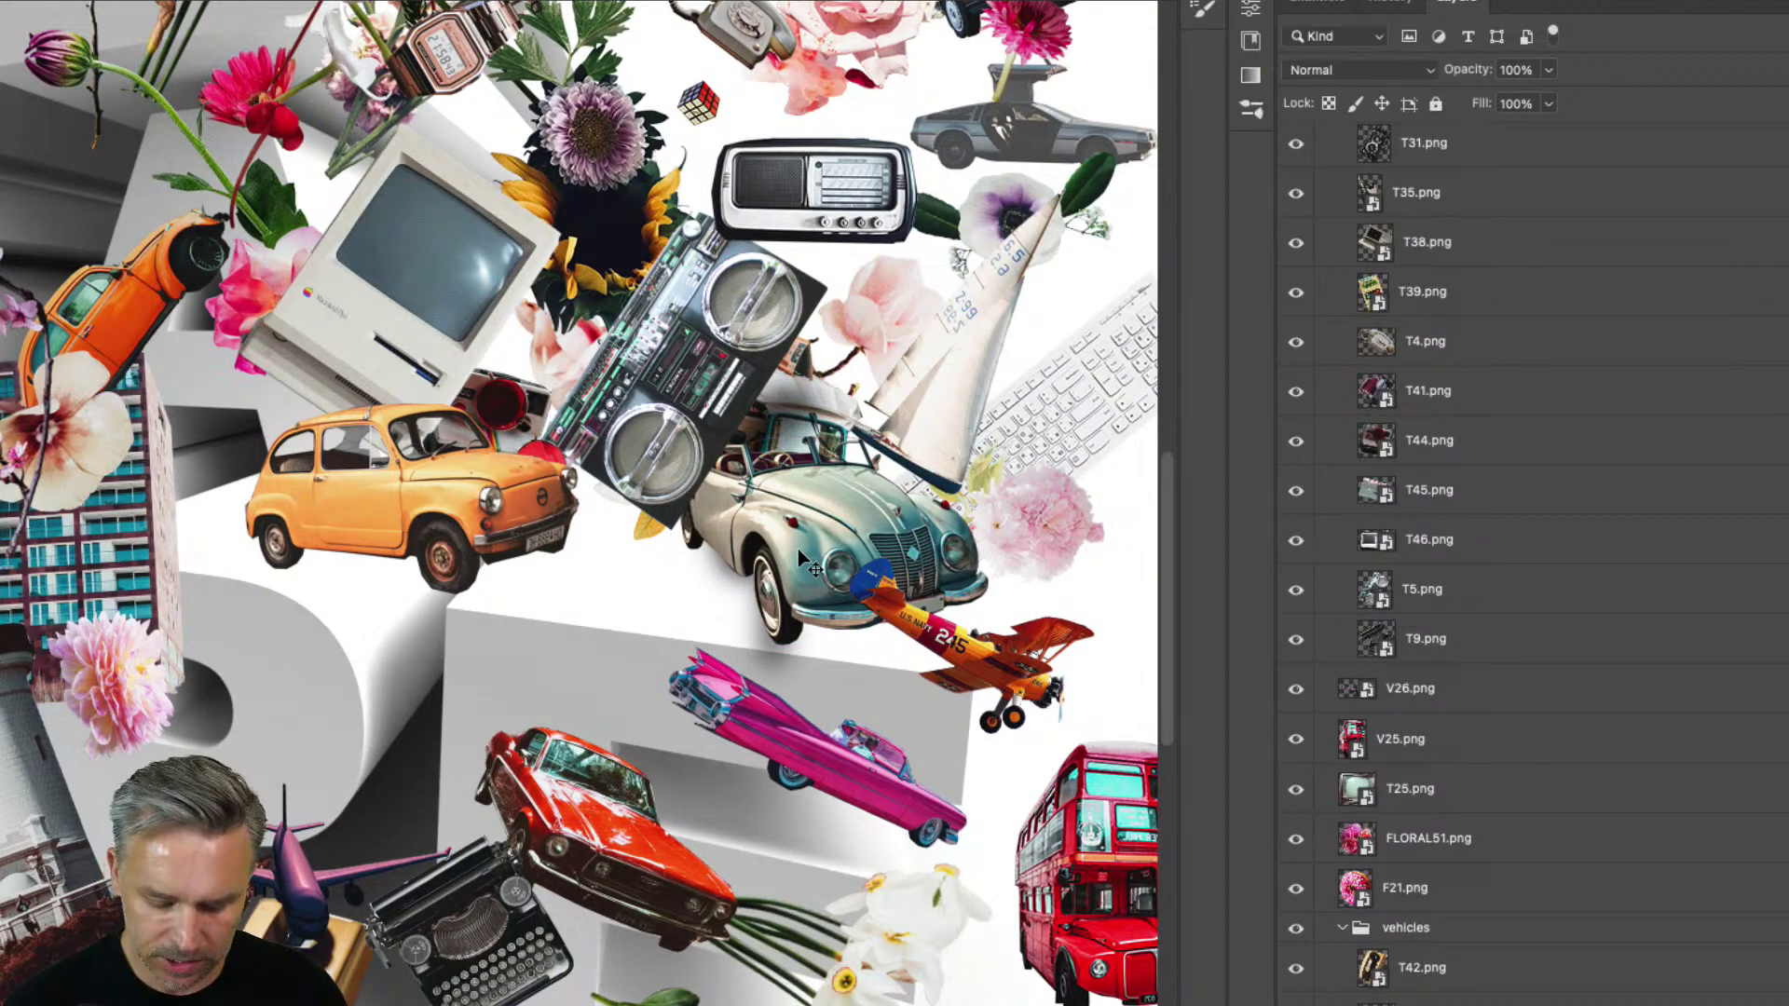
{"action": "left_click", "coordinate": [799, 551]}
{"action": "key", "text": "ctrl+shift+bracketright"}
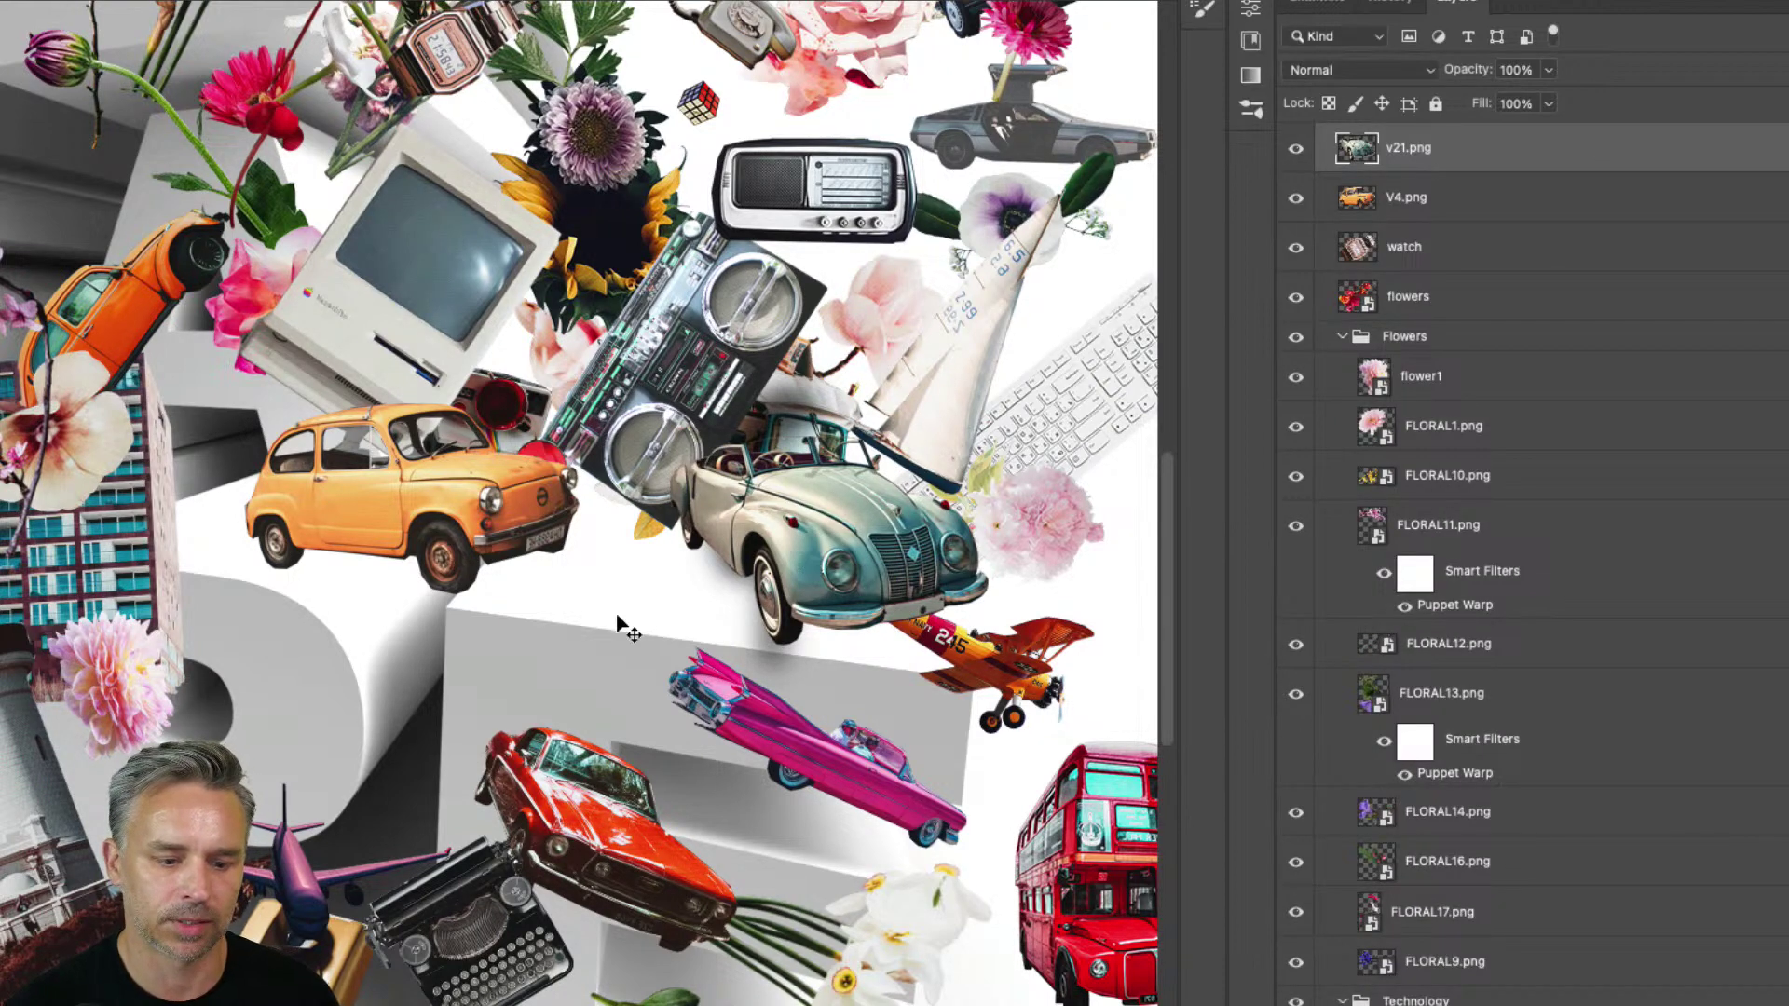
Step: Move the orange biplane up and to the right so it sits beside the green convertible's front
{"action": "left_click", "coordinate": [986, 677]}
{"action": "left_click_drag", "start_coordinate": [986, 678], "coordinate": [1056, 586]}
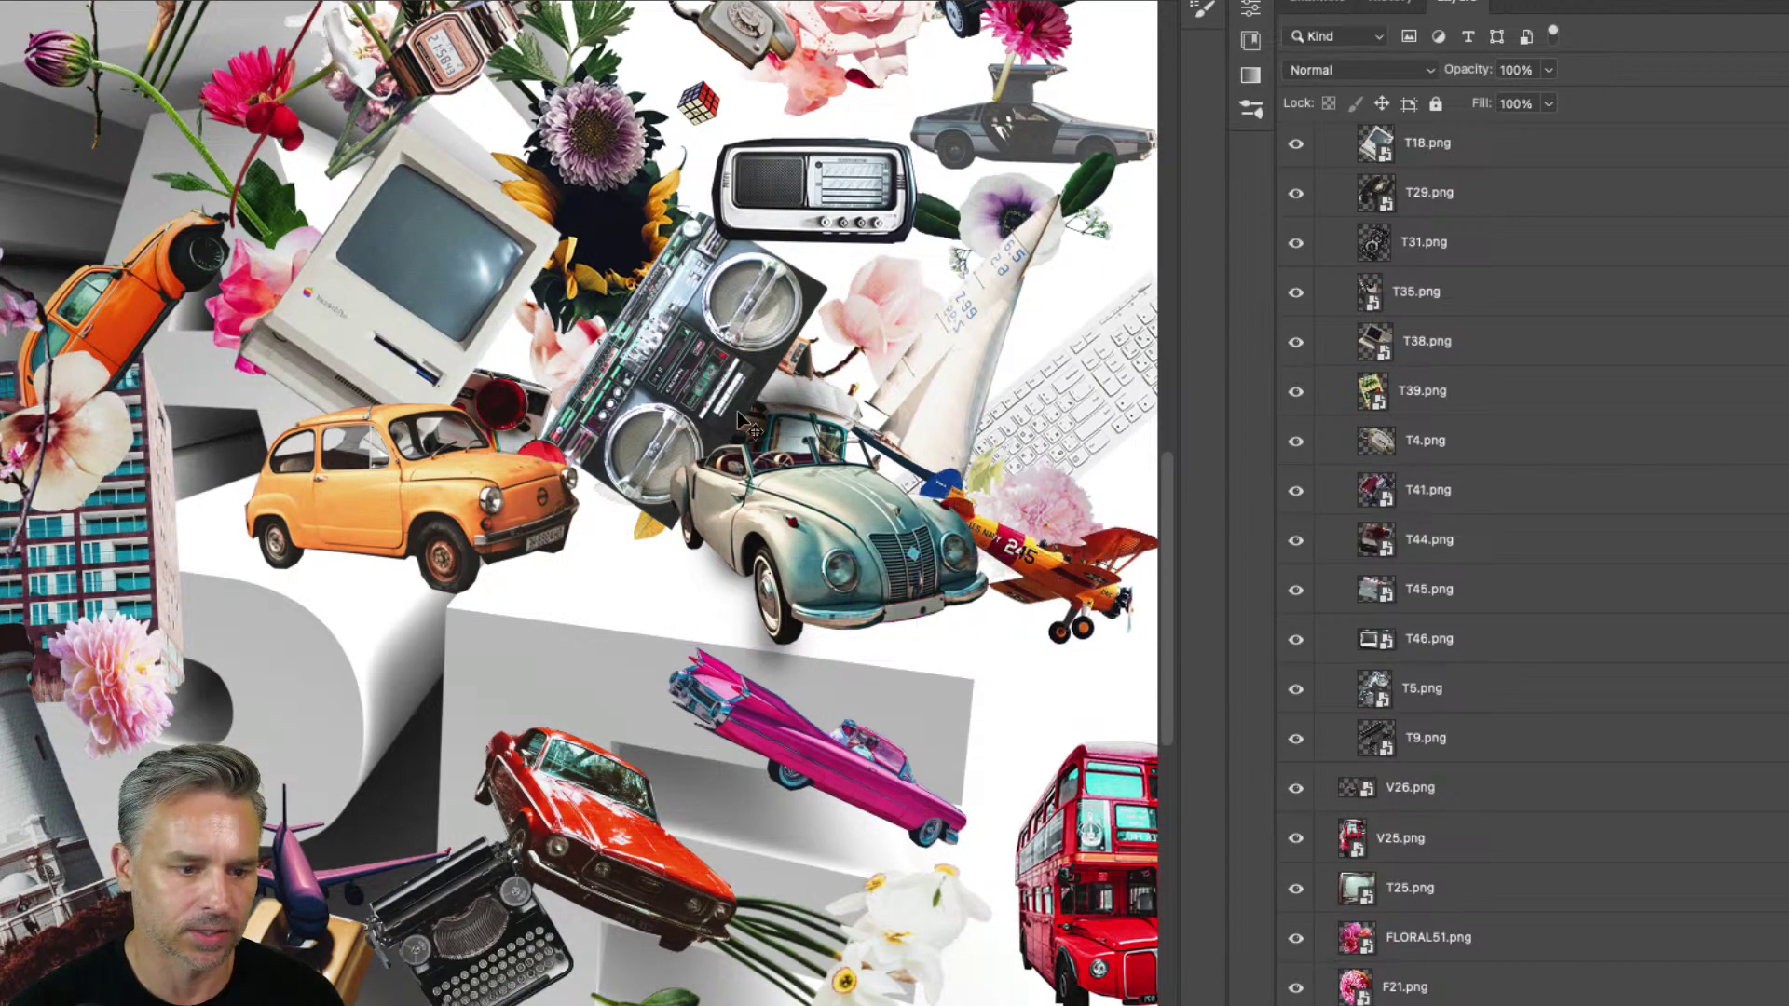
Step: Find the convertible's leftover shadow layer, Layer 12, in the vehicles group and delete it
{"action": "left_click", "coordinate": [770, 493]}
{"action": "scroll", "coordinate": [1398, 466], "scroll_direction": "down", "scroll_amount": 5}
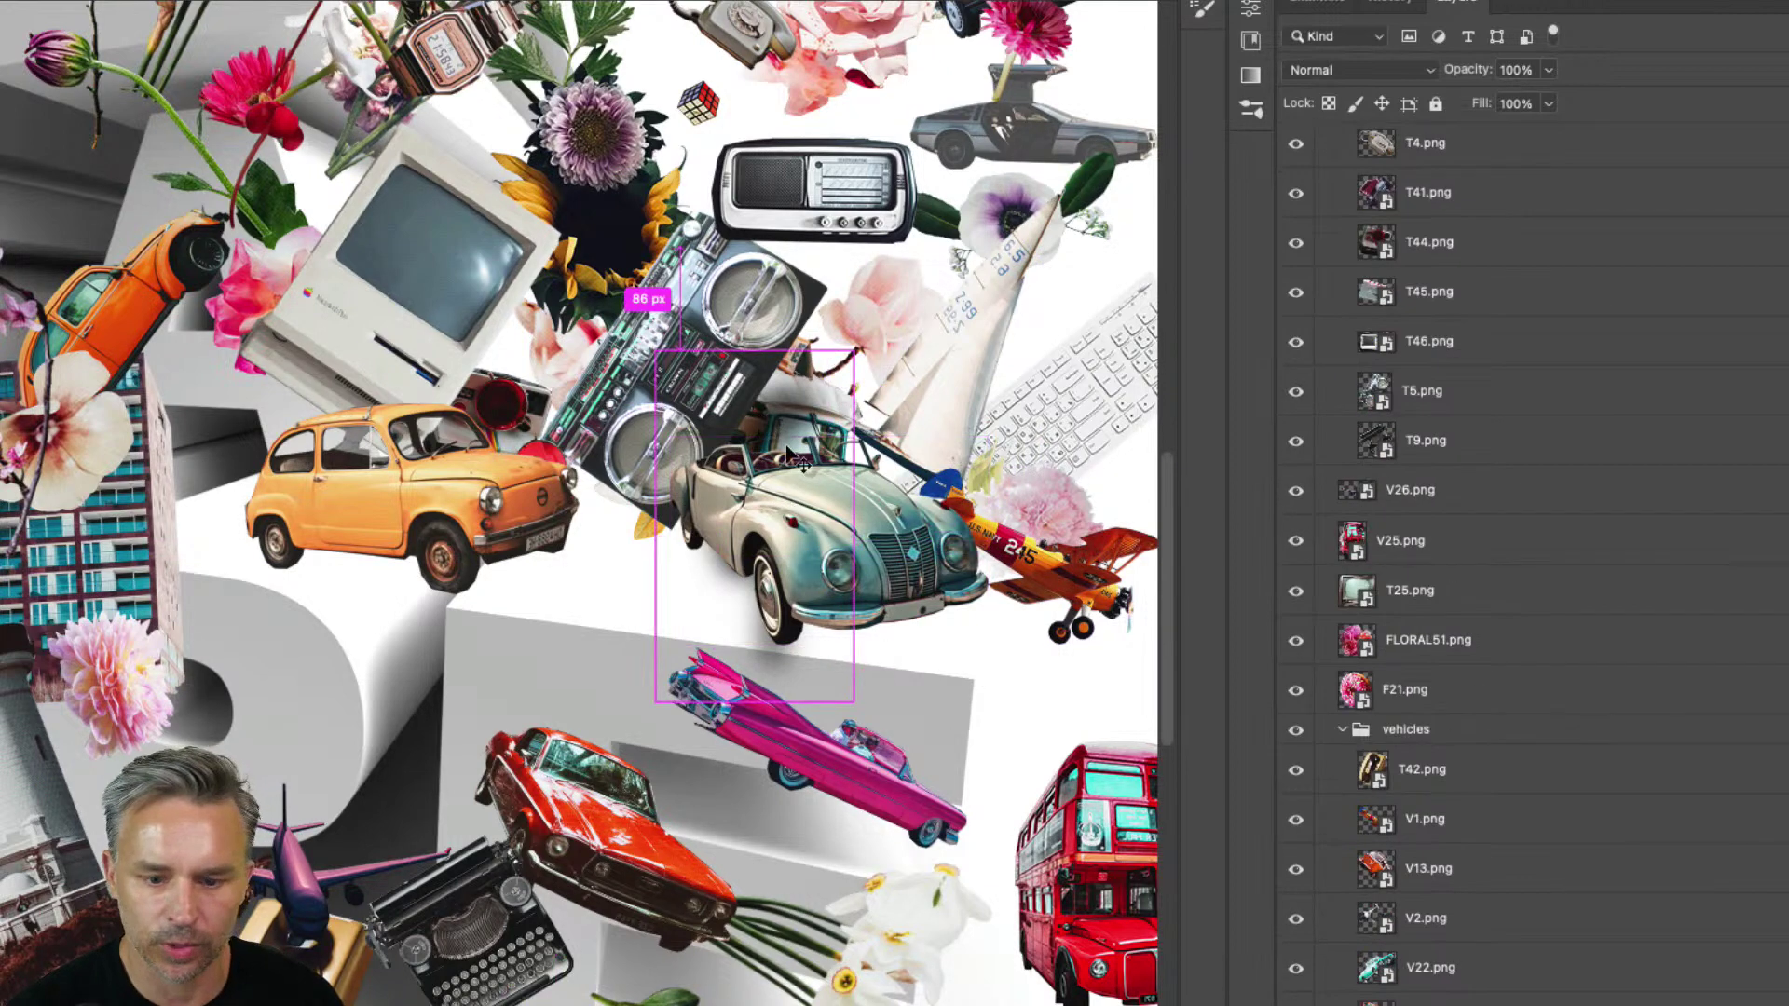
{"action": "left_click", "coordinate": [1416, 540]}
{"action": "scroll", "coordinate": [1348, 686], "scroll_direction": "down", "scroll_amount": 3}
{"action": "scroll", "coordinate": [1348, 686], "scroll_direction": "up", "scroll_amount": 3}
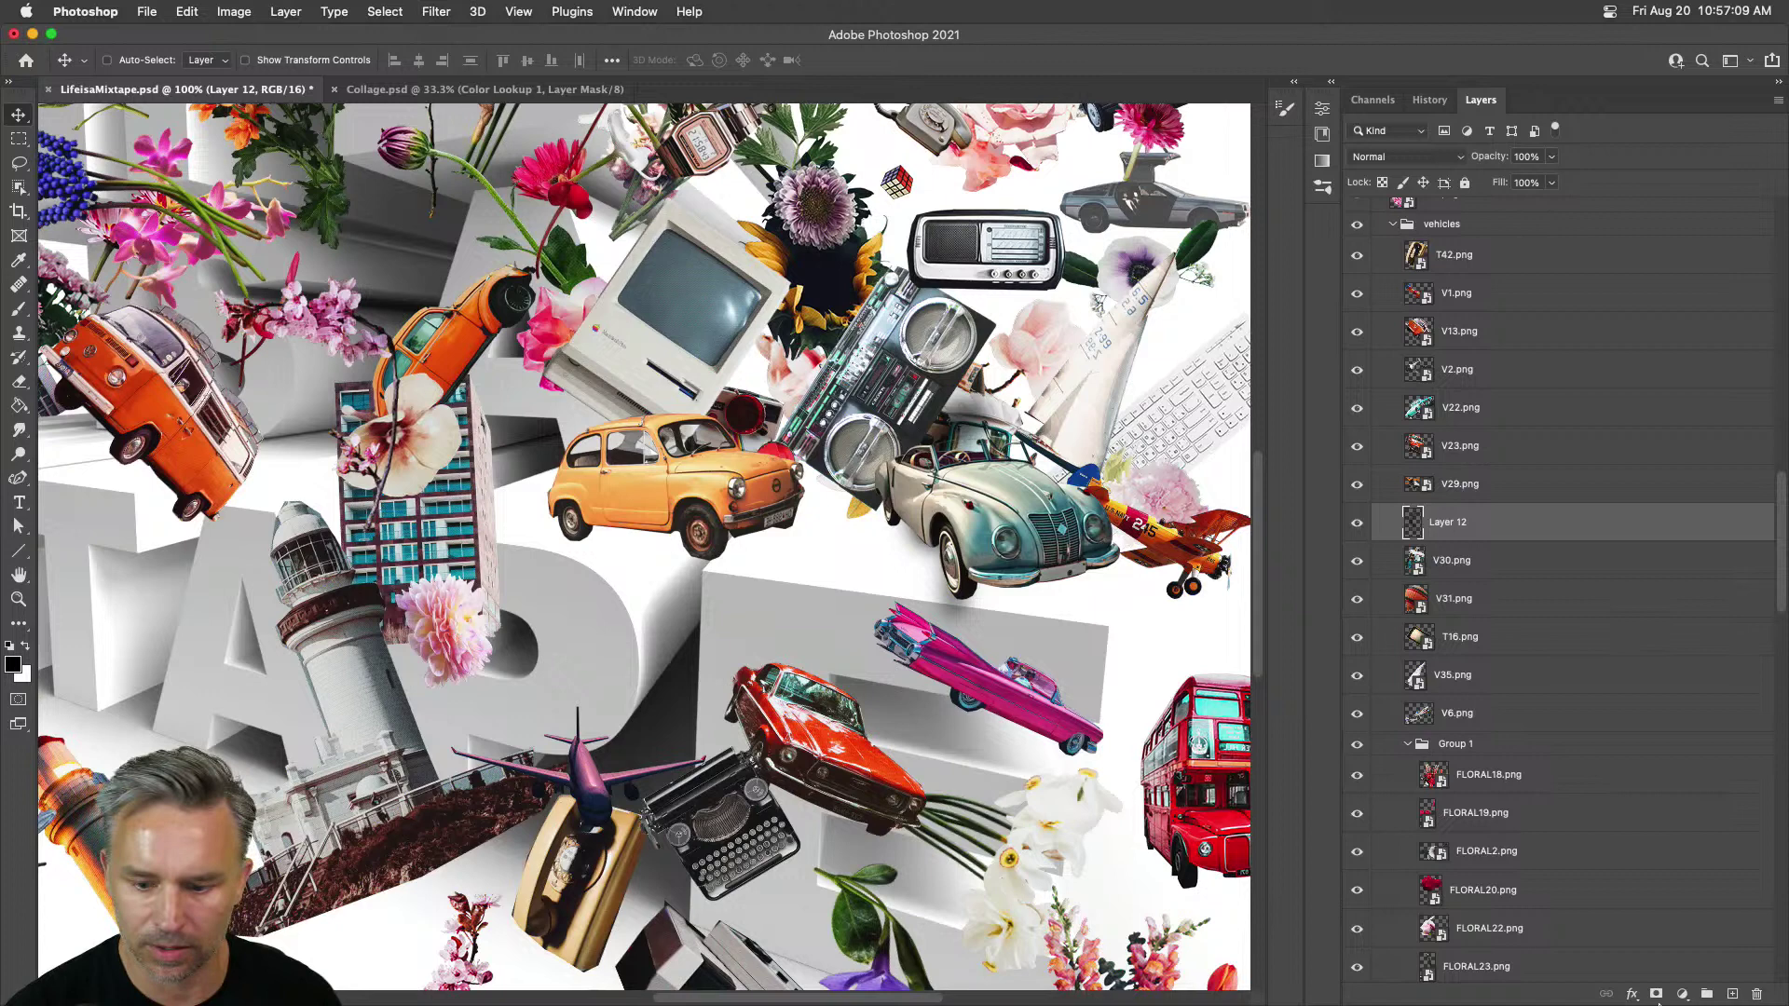
{"action": "left_click", "coordinate": [1756, 994]}
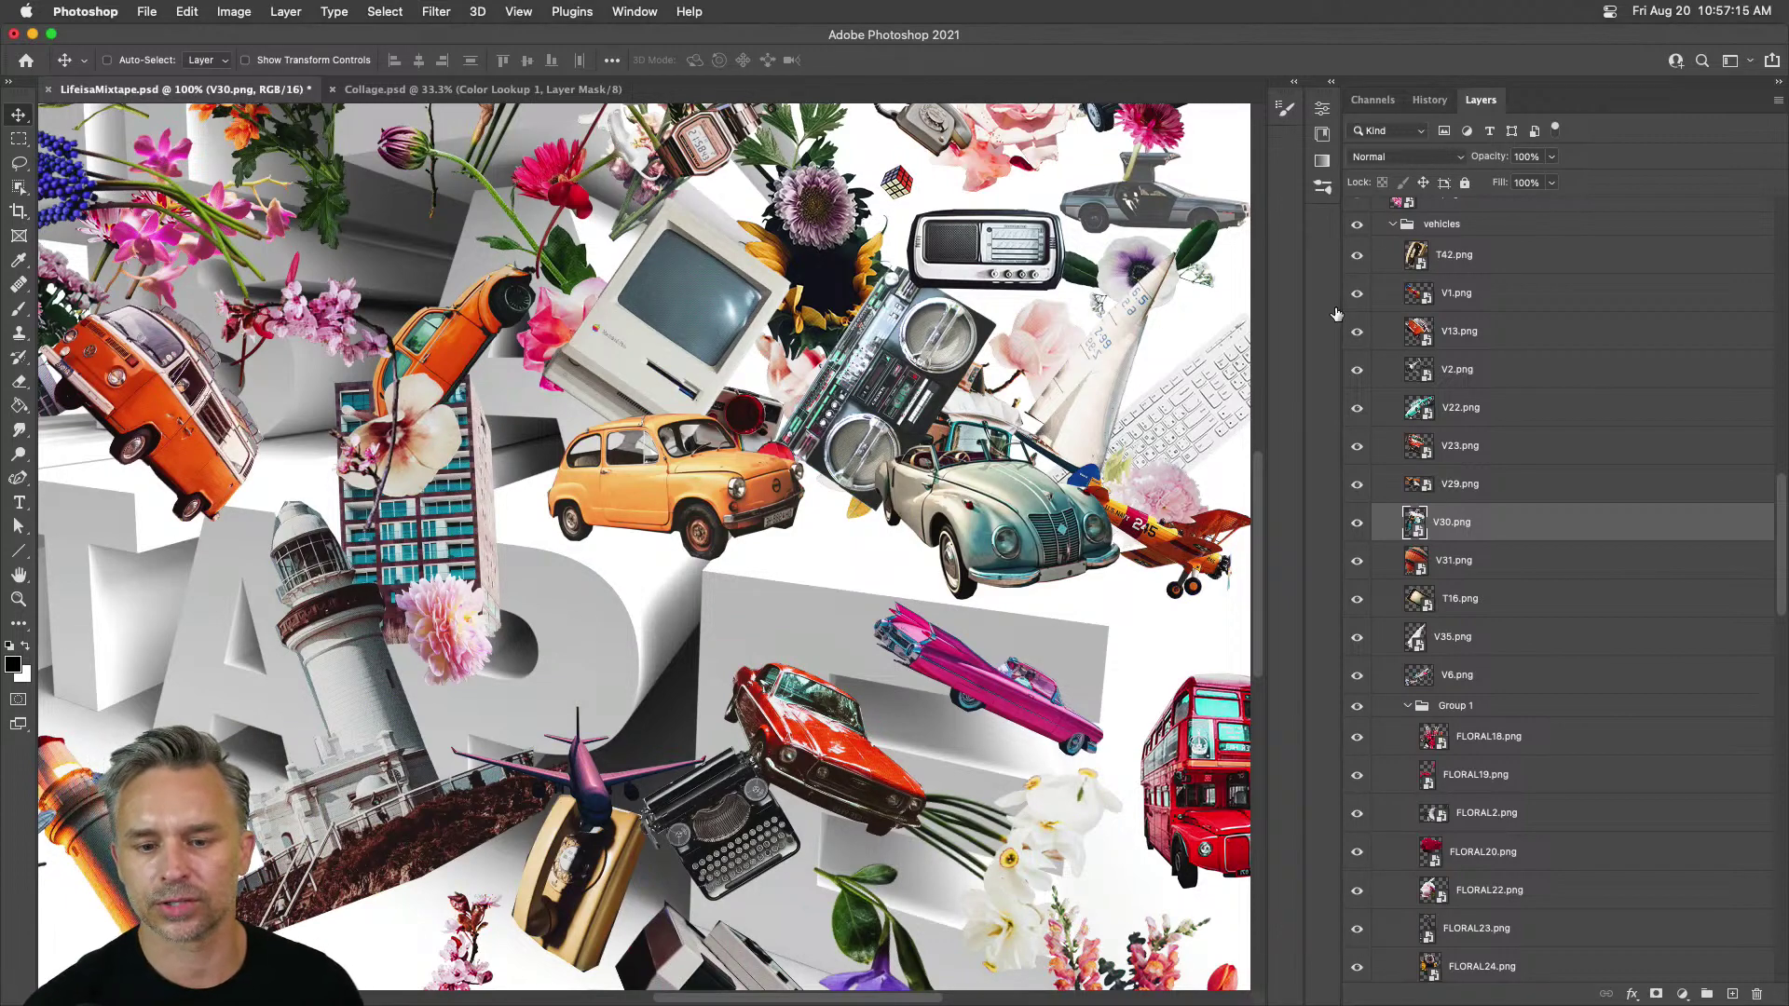
Step: Collapse the Flowers and Technology groups, followed by their parent Group 2
{"action": "left_click", "coordinate": [1571, 336]}
{"action": "scroll", "coordinate": [1518, 354], "scroll_direction": "up", "scroll_amount": 6}
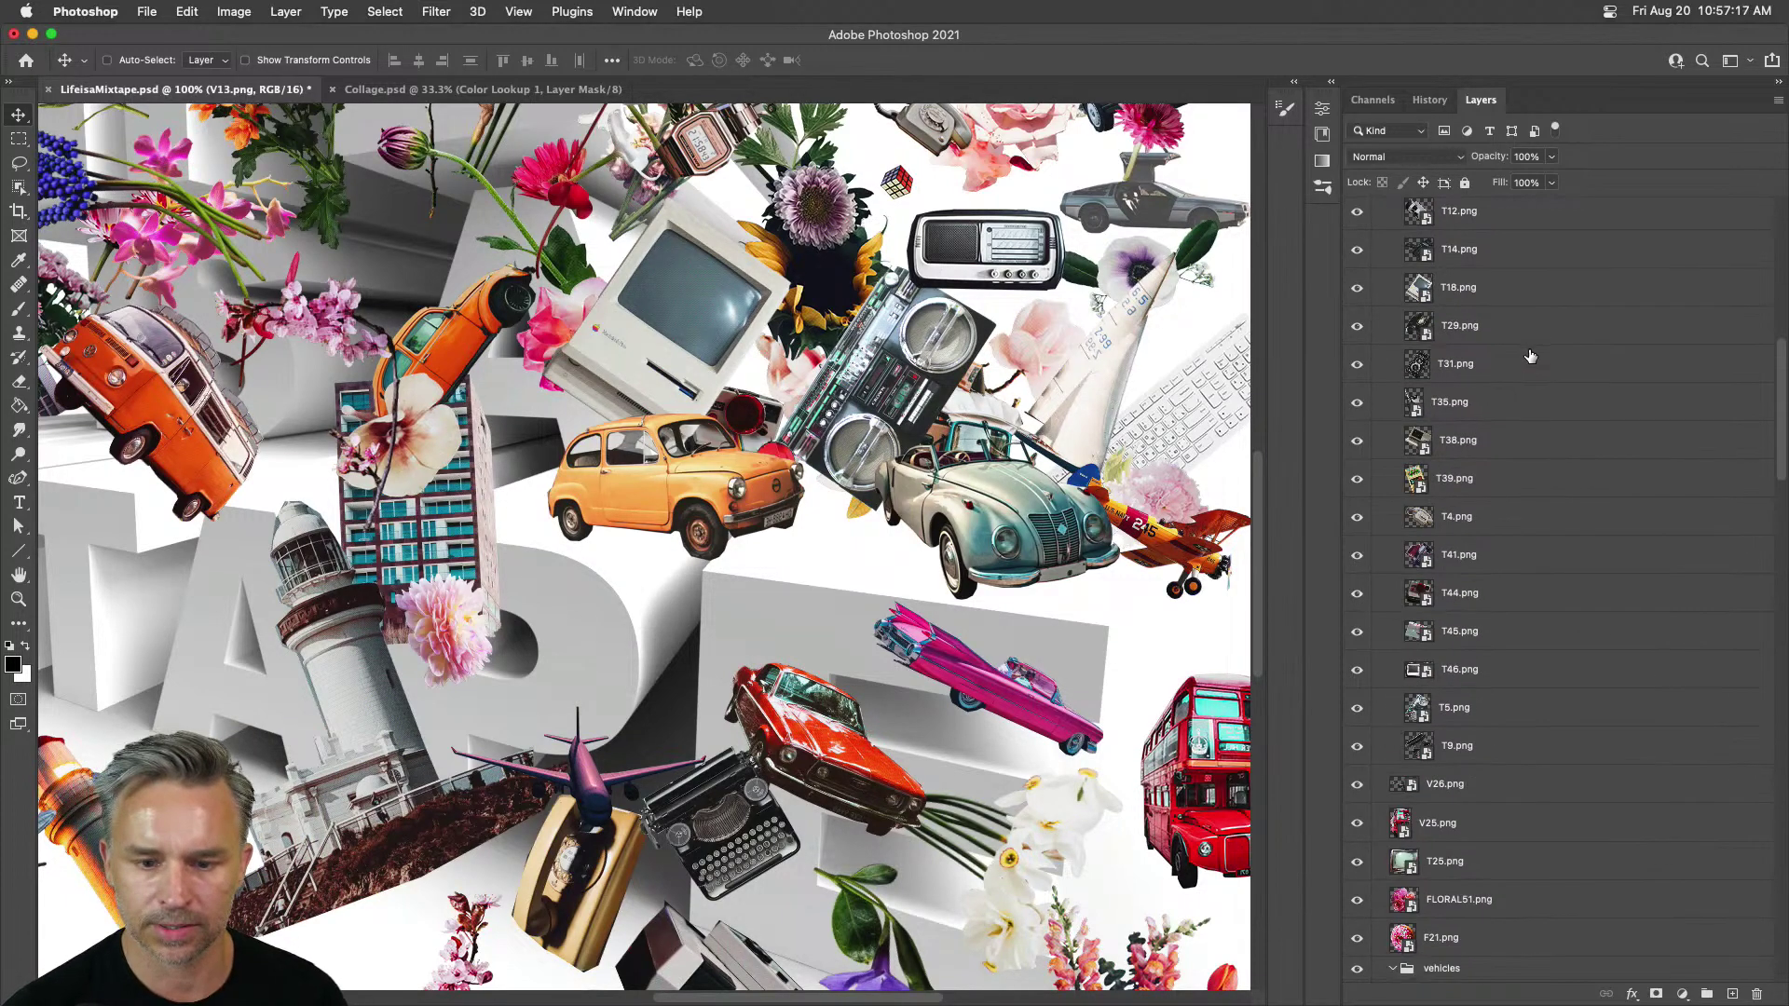
{"action": "scroll", "coordinate": [1530, 356], "scroll_direction": "up", "scroll_amount": 3}
{"action": "scroll", "coordinate": [1182, 387], "scroll_direction": "up", "scroll_amount": 5}
{"action": "left_click", "coordinate": [1395, 433]}
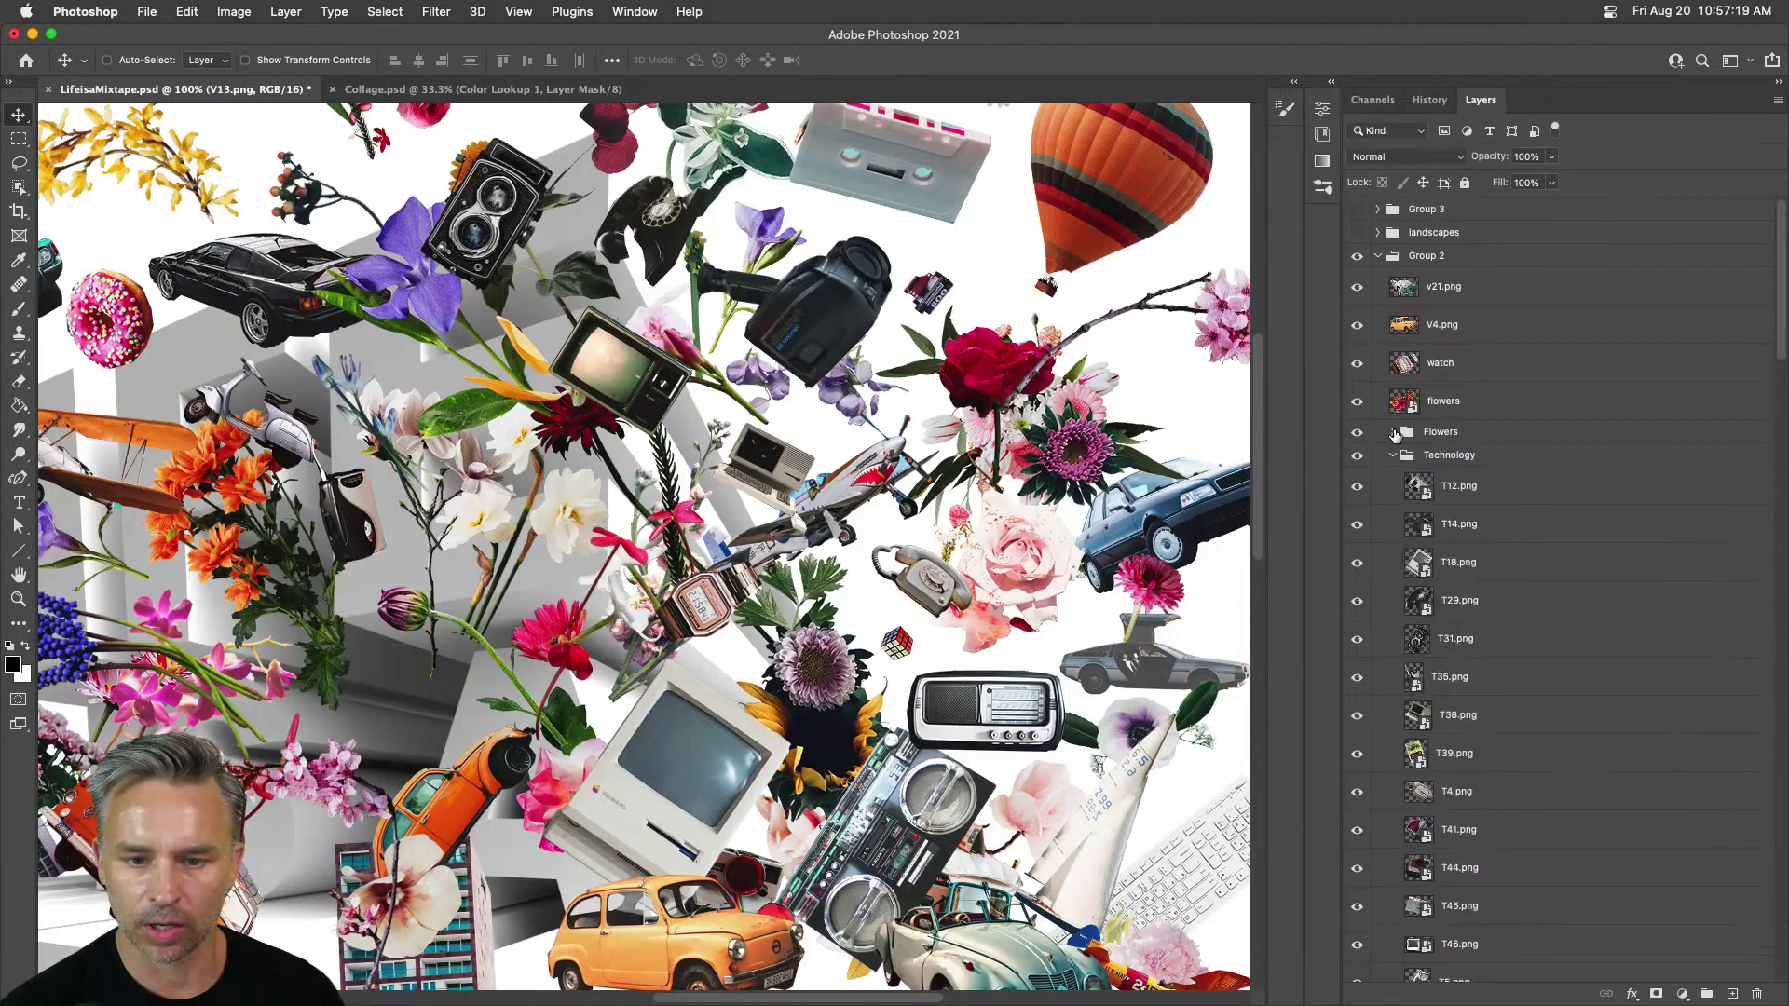
{"action": "left_click", "coordinate": [1393, 456]}
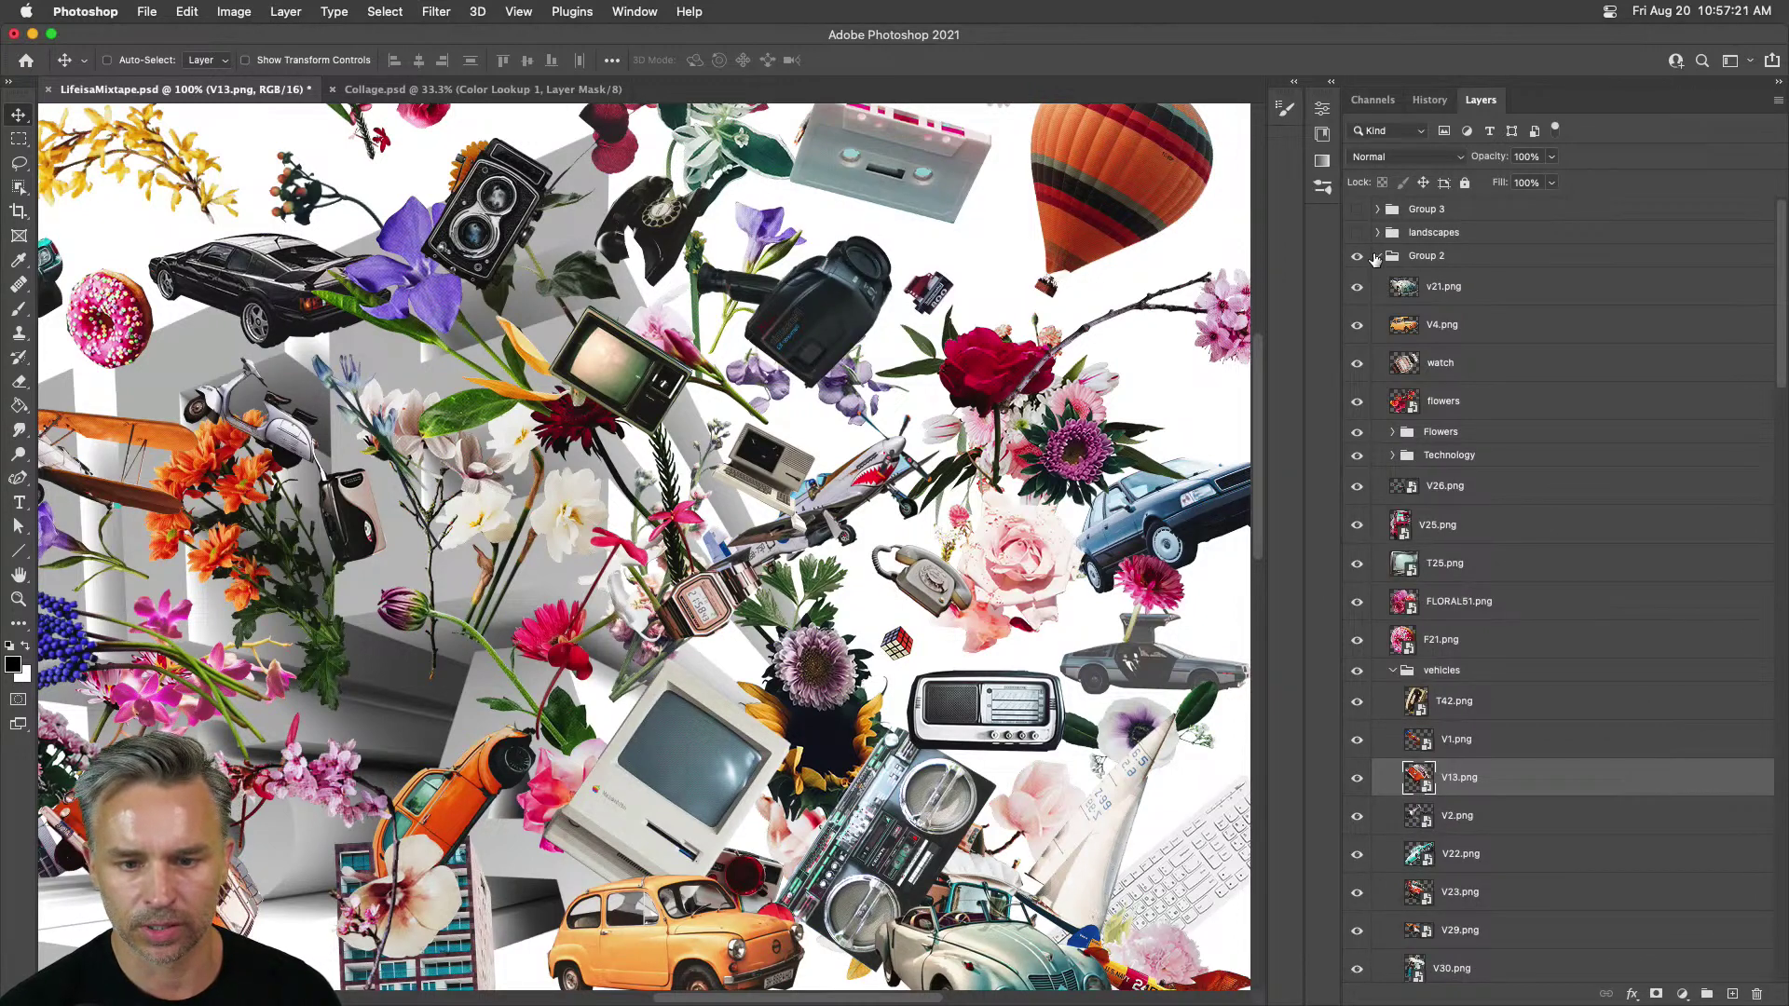
{"action": "left_click", "coordinate": [1377, 259]}
{"action": "left_click", "coordinate": [1379, 258]}
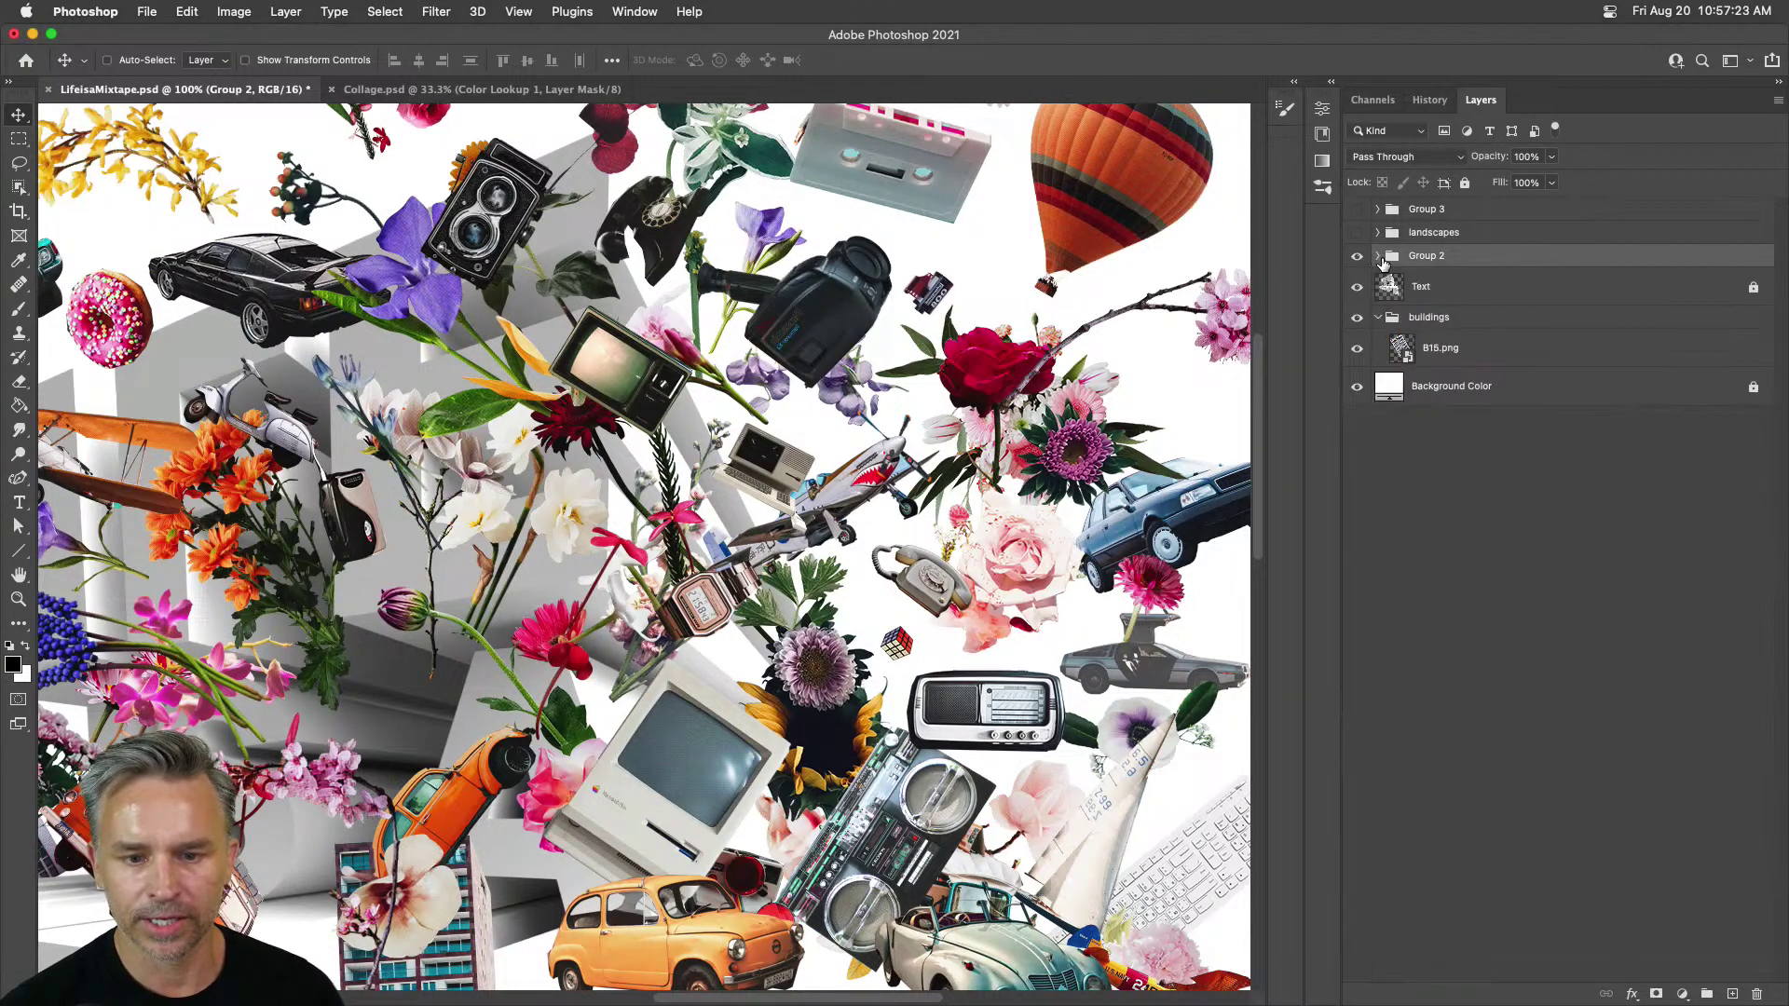
Step: Show the landscapes group and hide Group 2, then expand landscapes and select its layer L1.png
{"action": "key", "text": "alt+["}
{"action": "key", "text": "alt+["}
{"action": "key", "text": "alt+["}
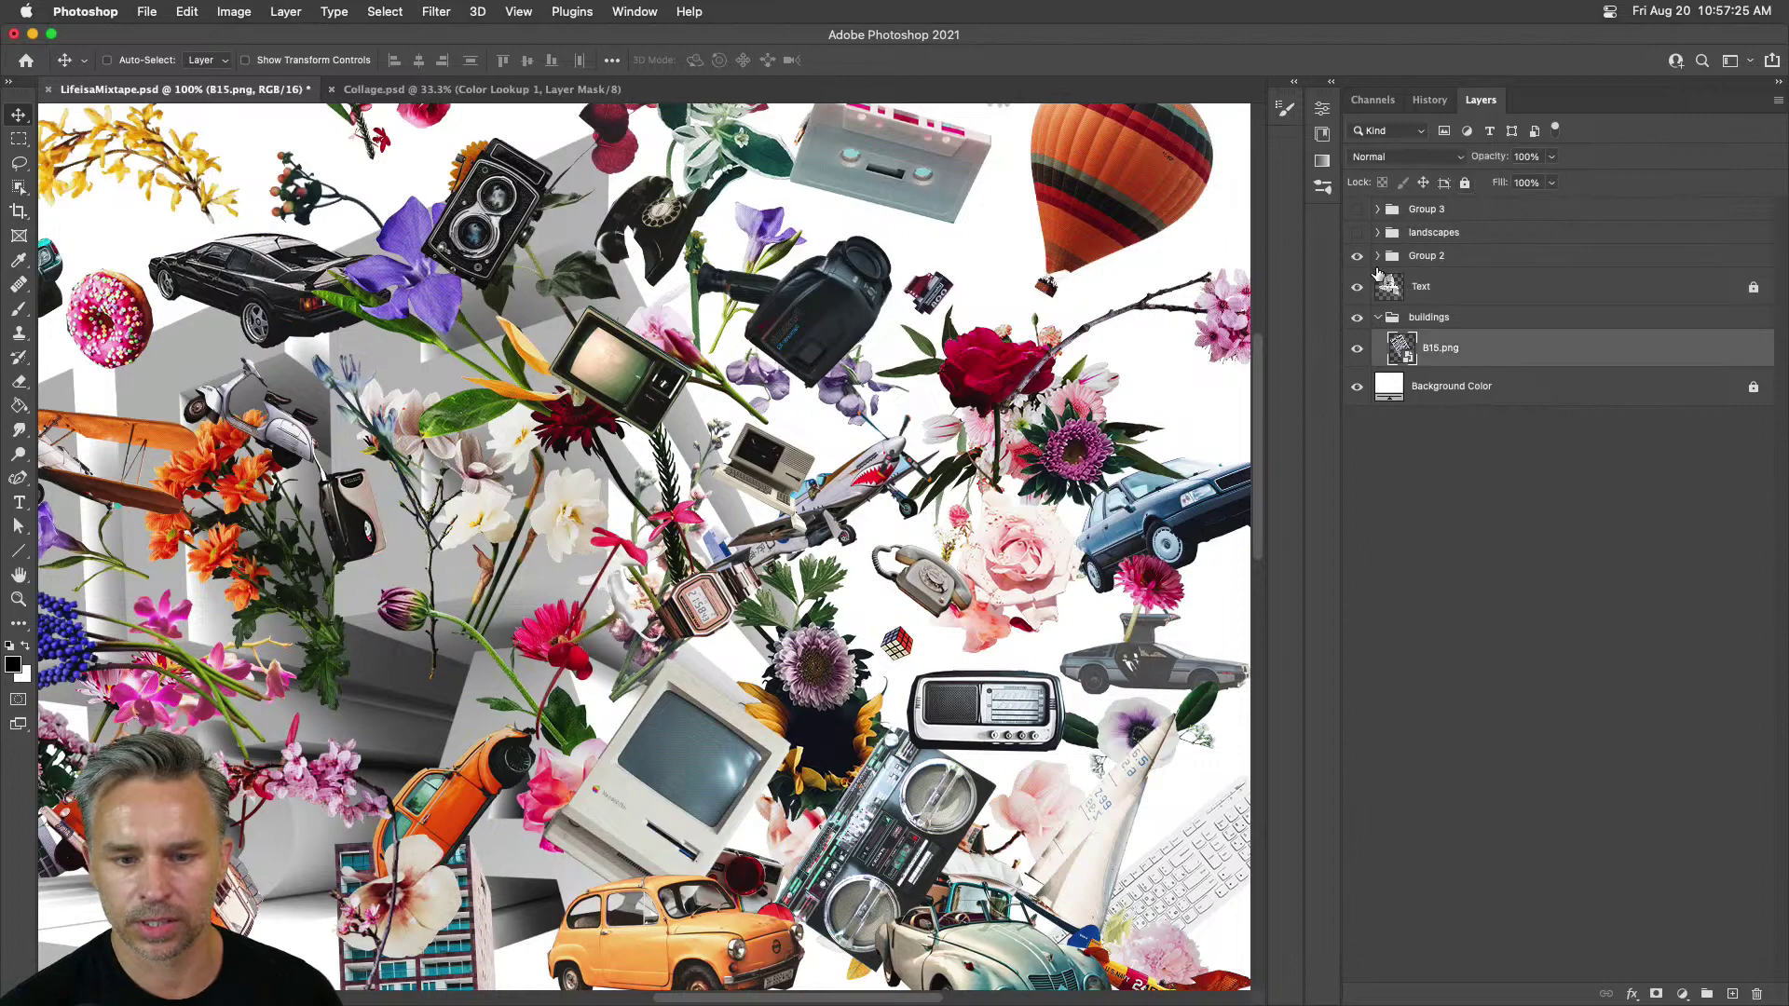
{"action": "left_click", "coordinate": [1357, 232]}
{"action": "left_click", "coordinate": [1357, 255]}
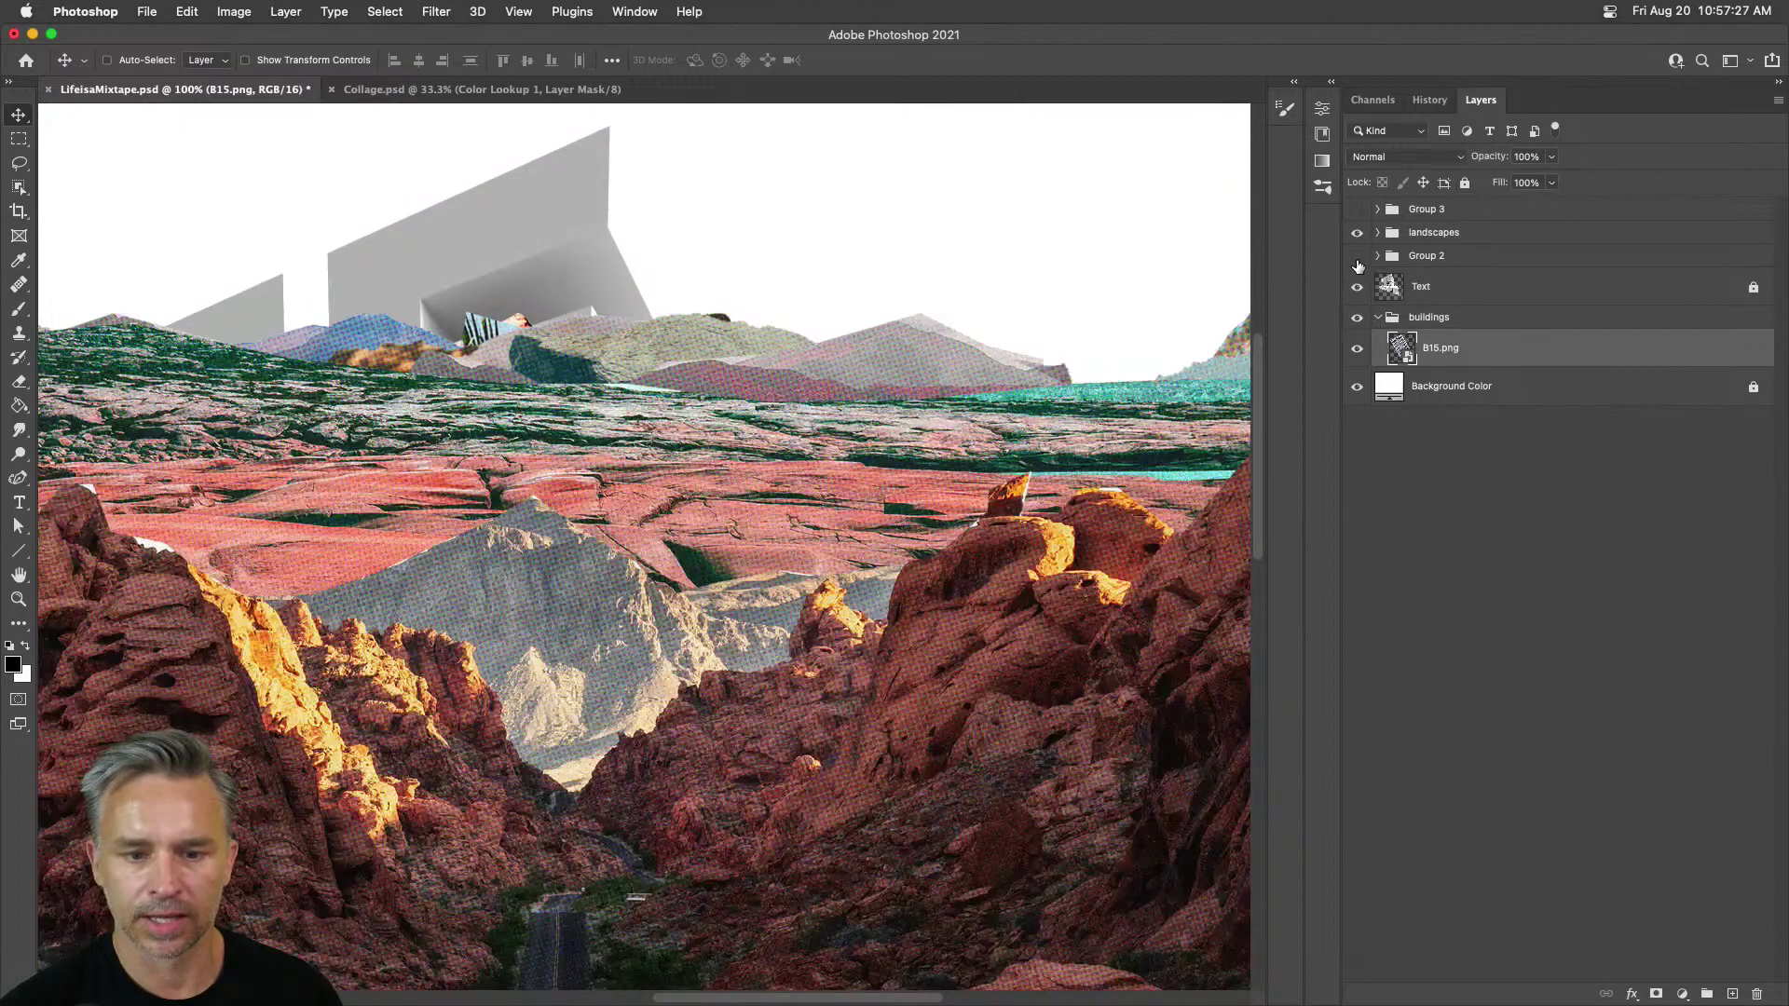
{"action": "left_click", "coordinate": [1446, 234]}
{"action": "left_click", "coordinate": [1377, 232]}
{"action": "left_click", "coordinate": [1468, 268]}
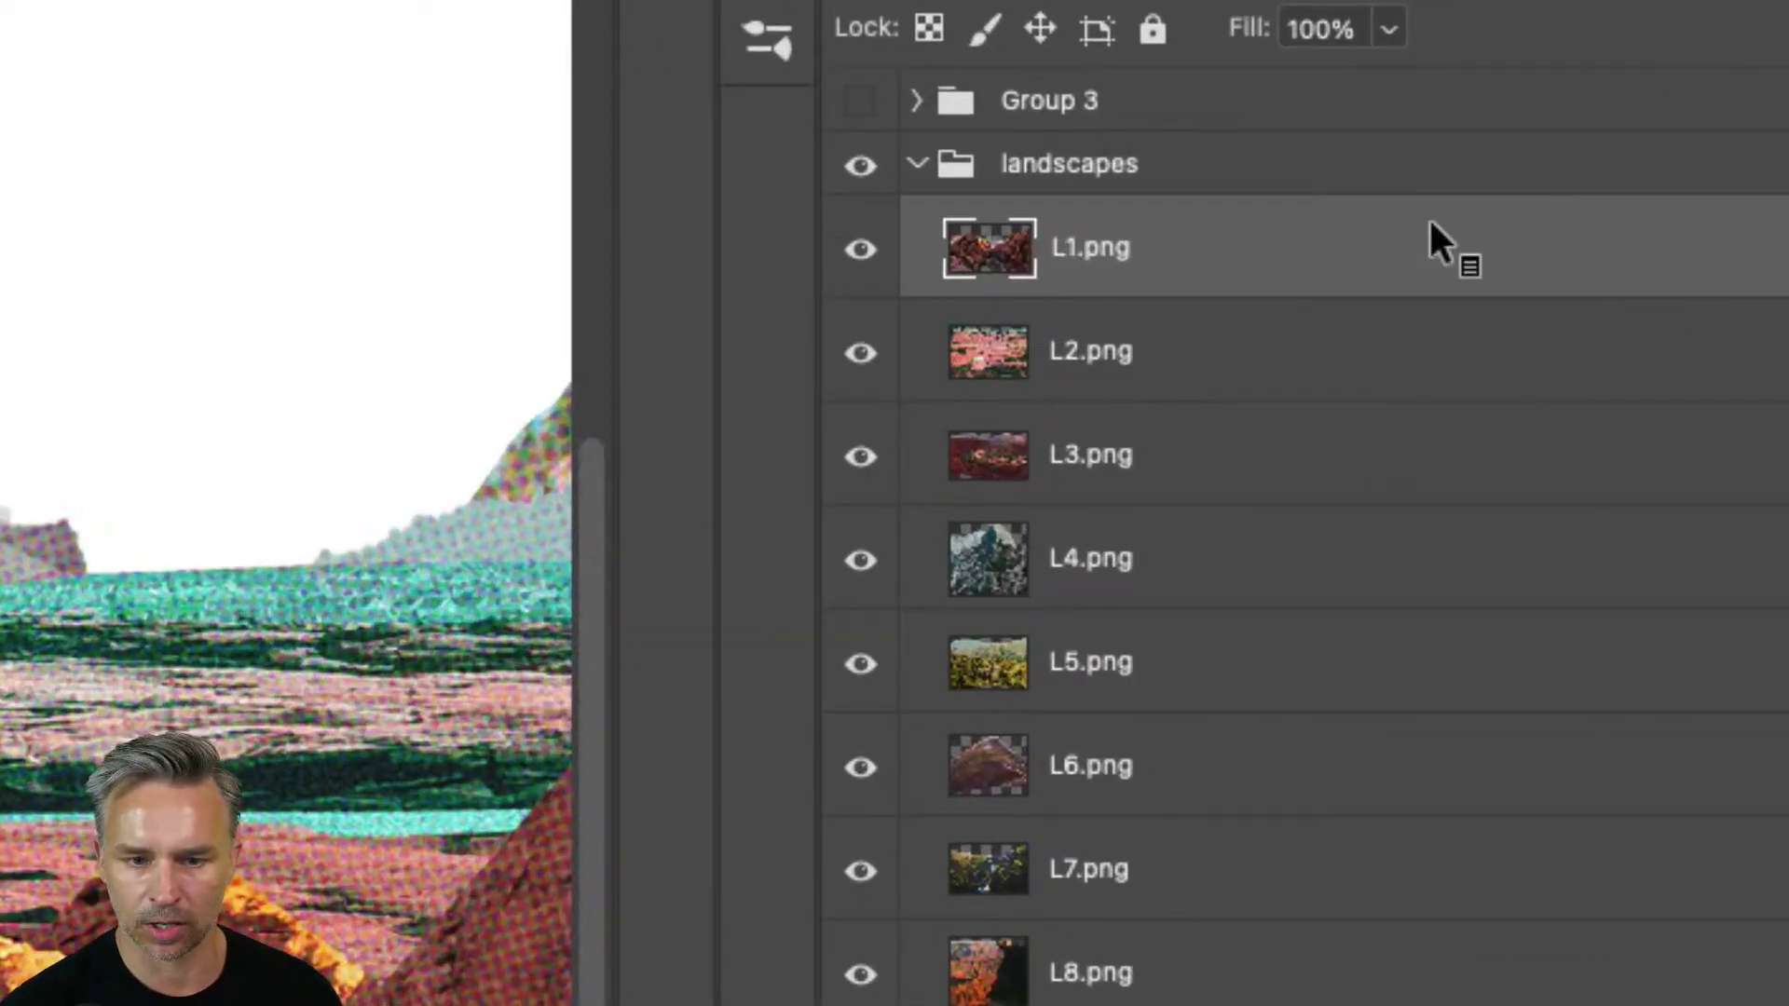
{"action": "right_click", "coordinate": [1430, 223]}
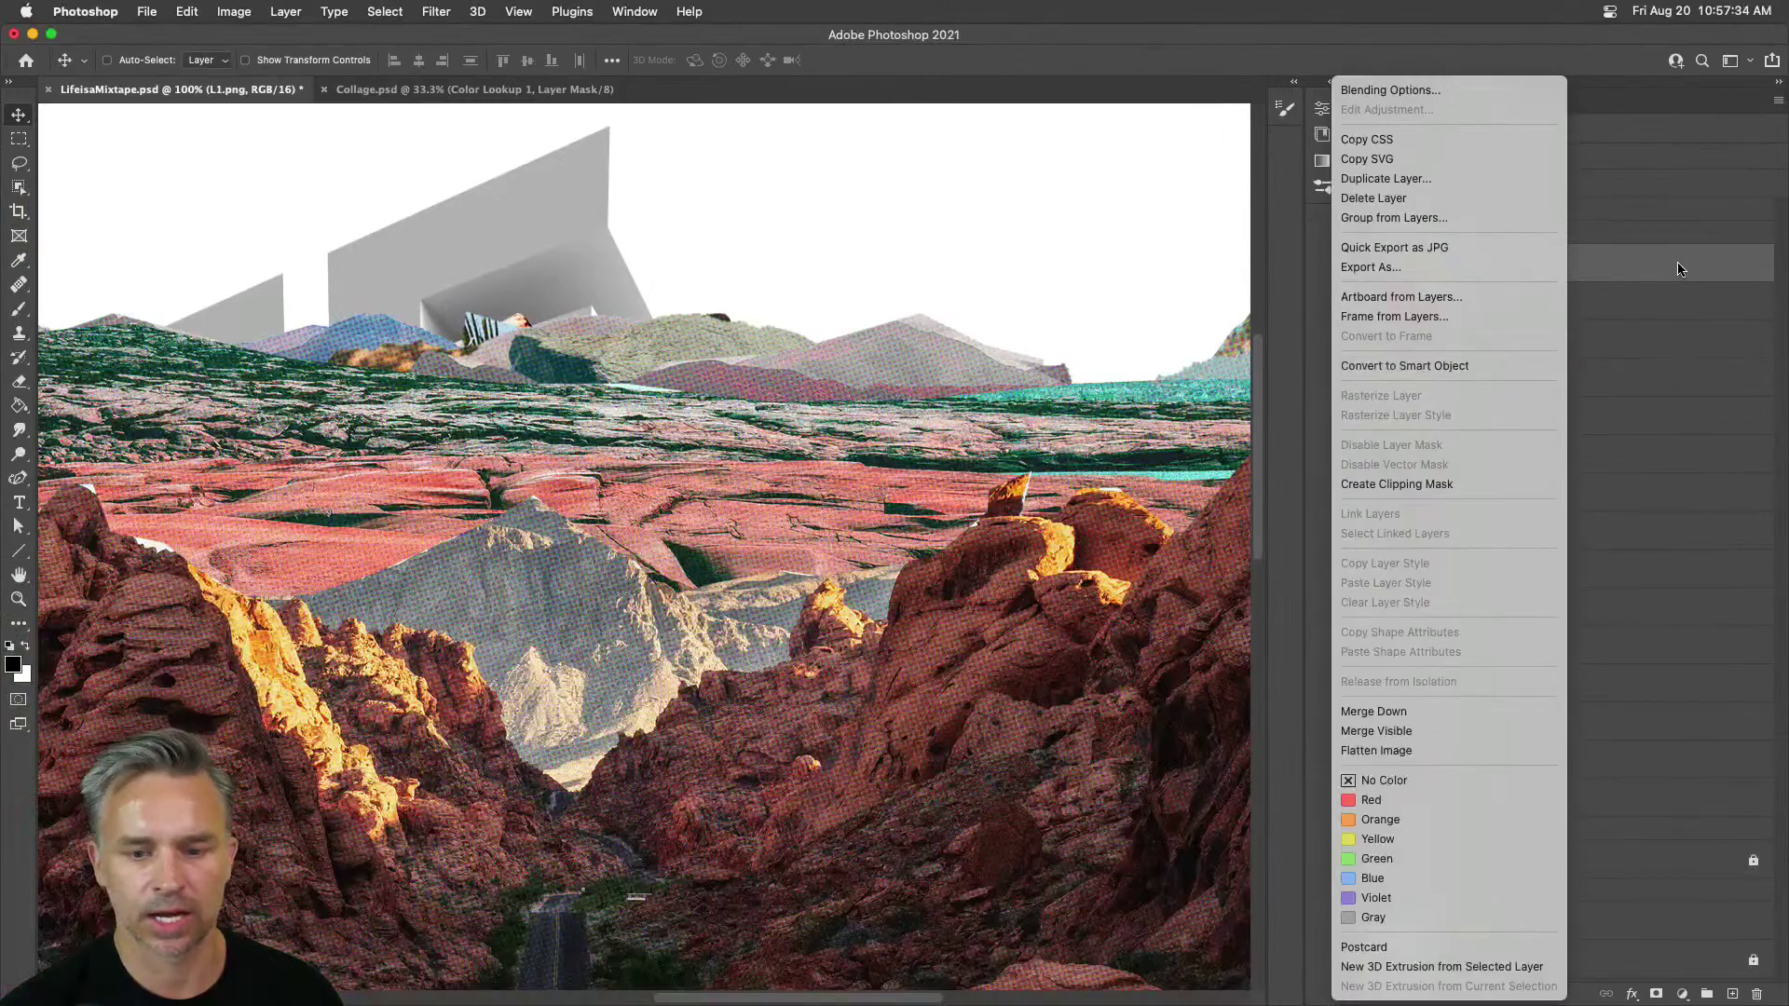
{"action": "key", "text": "Escape"}
{"action": "left_click", "coordinate": [177, 10]}
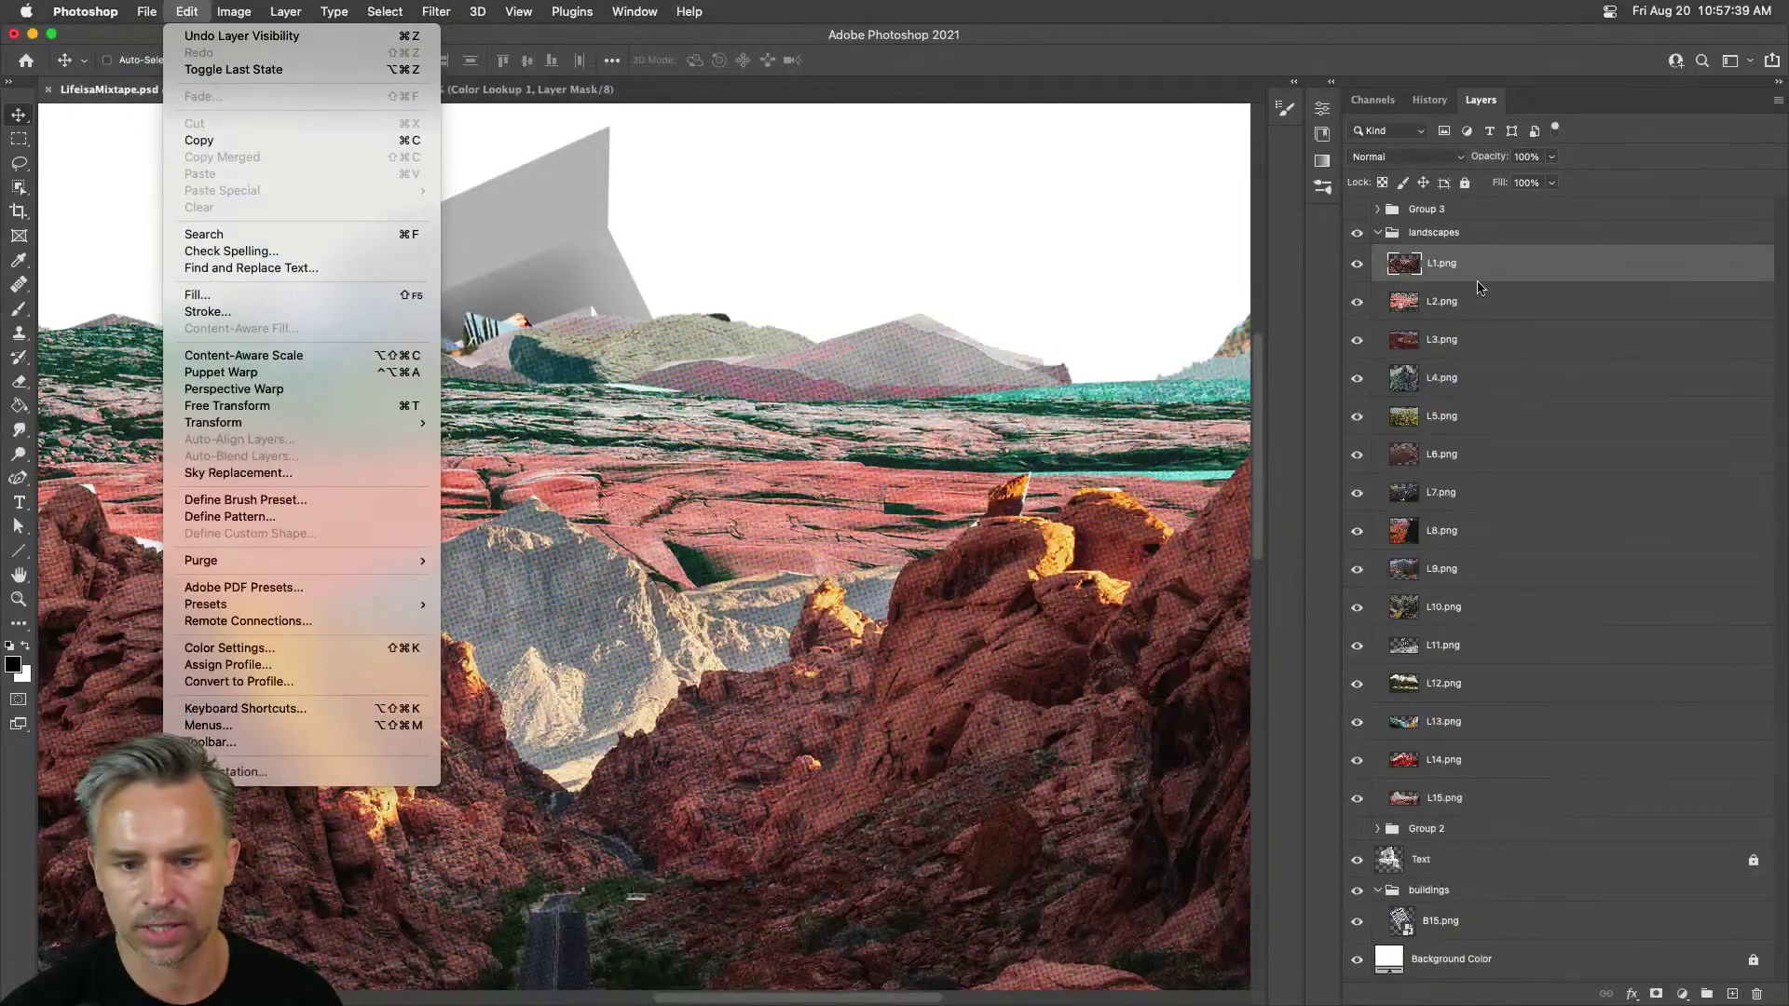
{"action": "left_click", "coordinate": [1481, 284]}
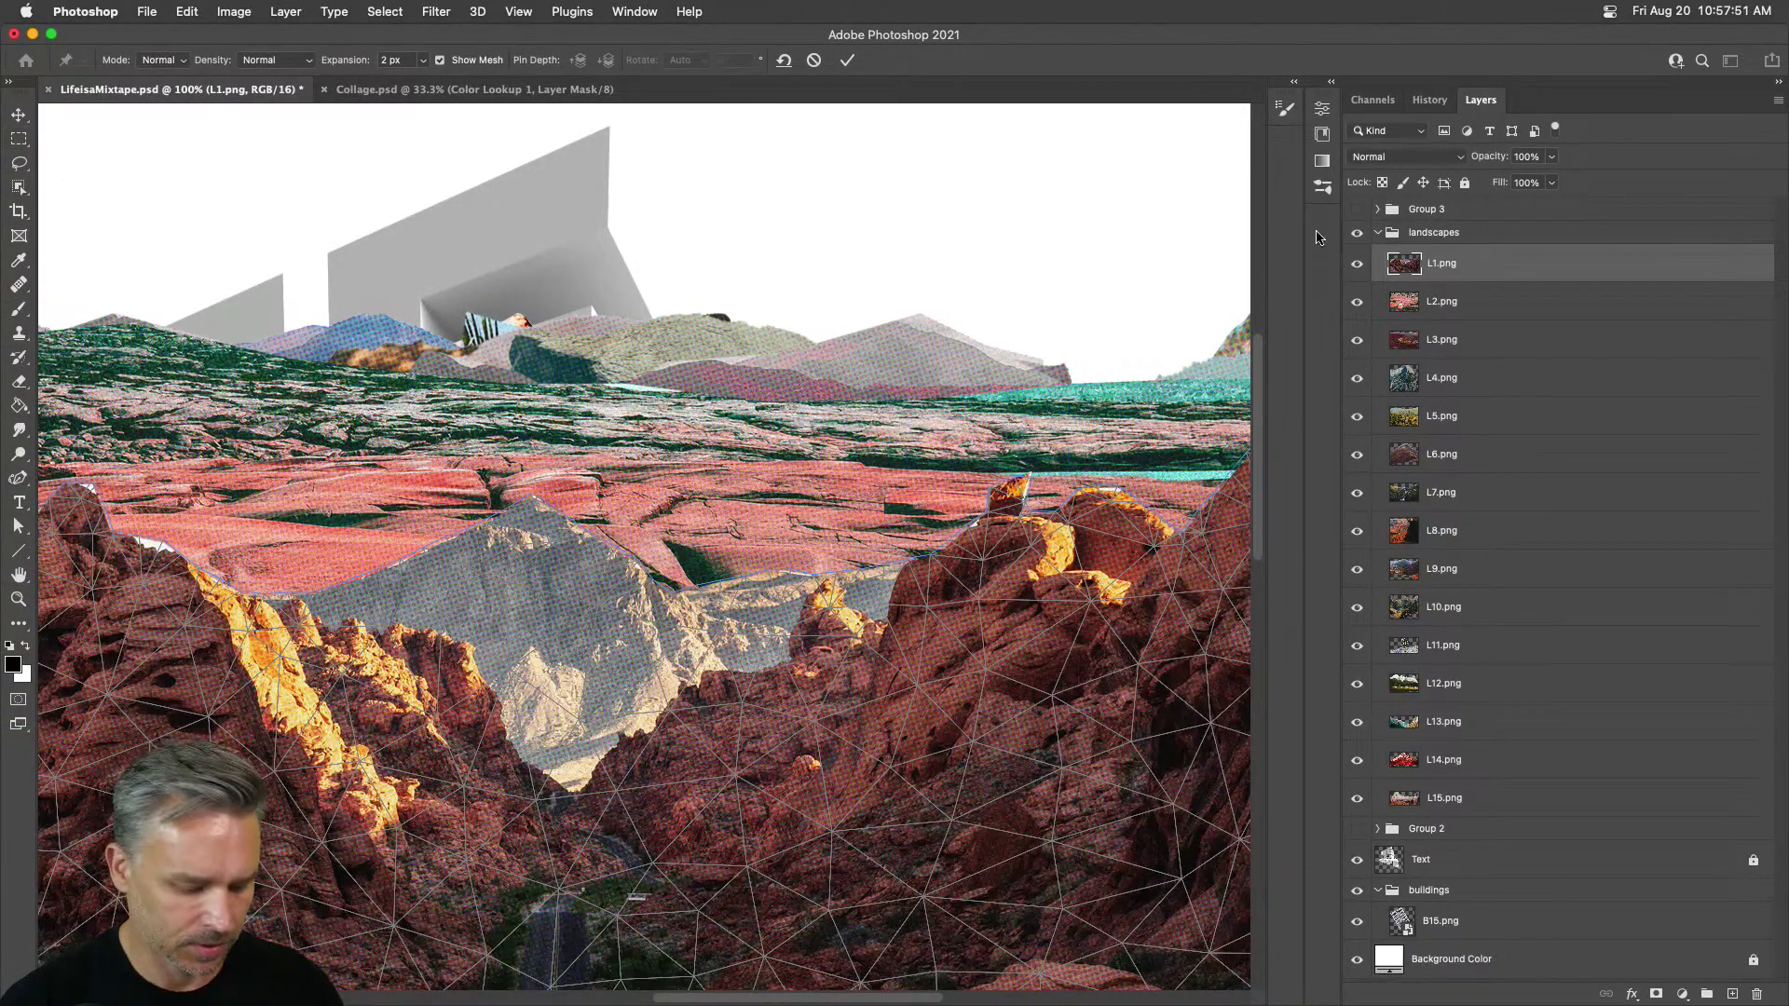
{"action": "key", "text": "Return"}
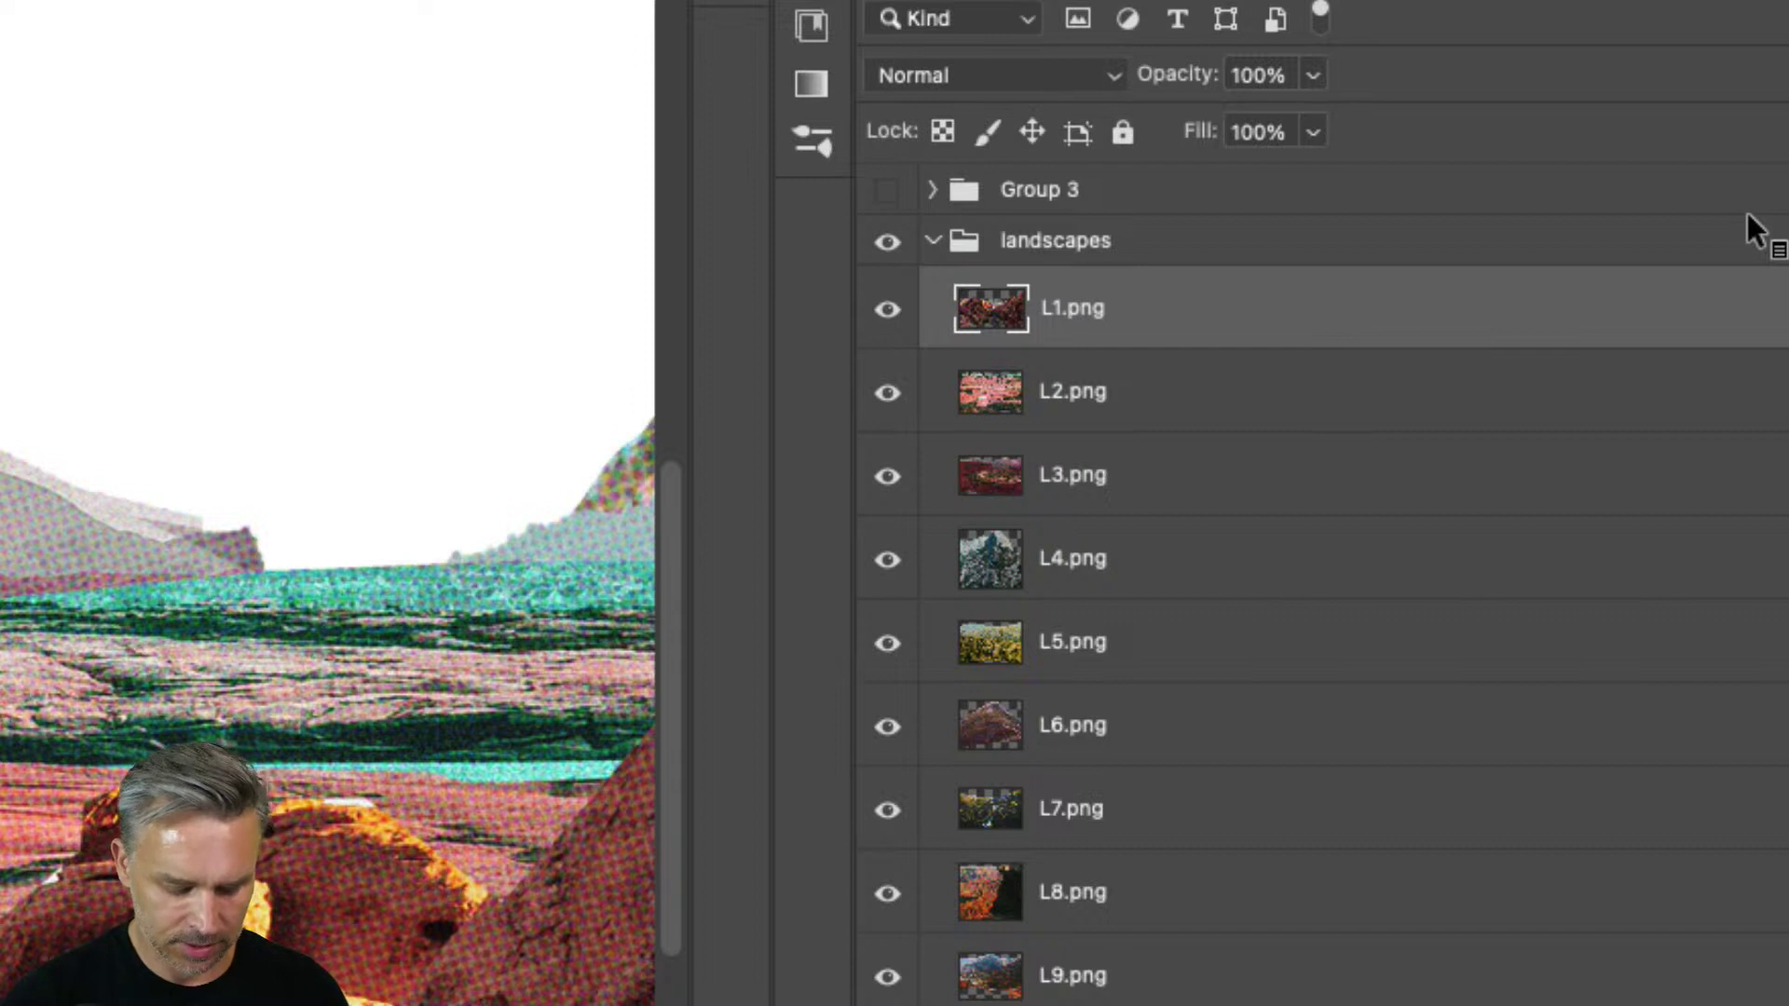
Step: Convert the landscape layers L1.png, L2.png, L3.png, L4.png and L5.png to individual smart objects
{"action": "left_click", "coordinate": [1144, 395]}
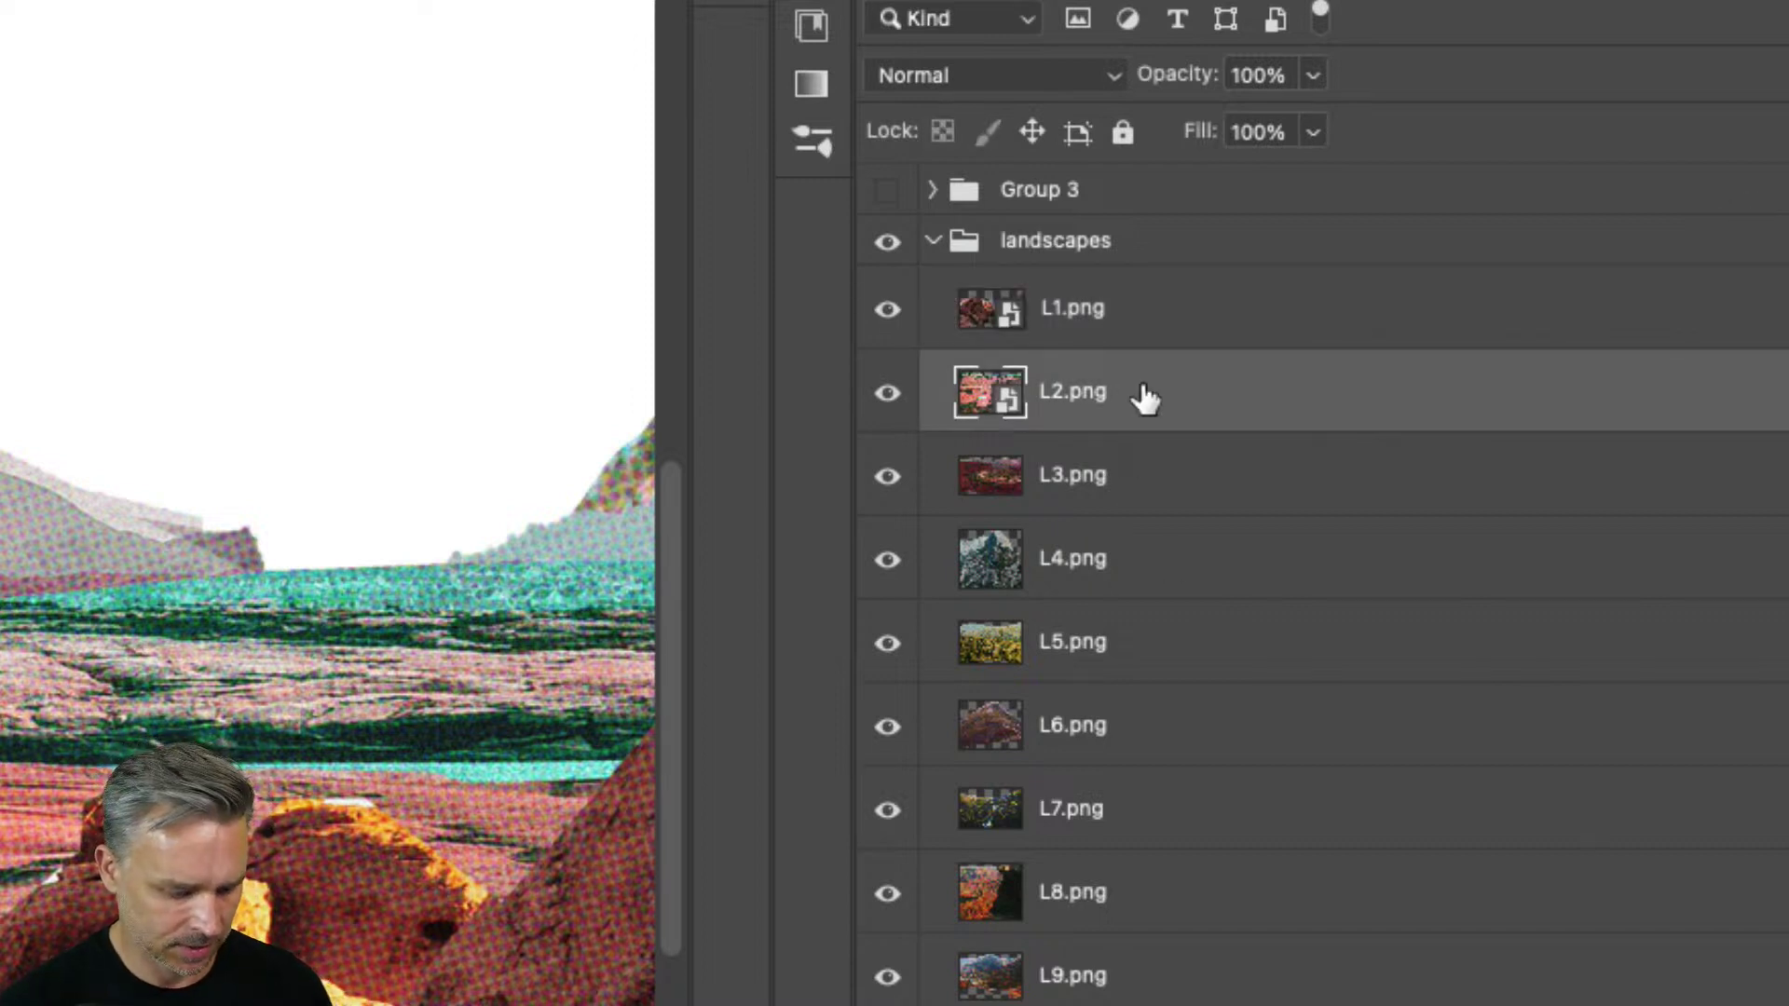
{"action": "key", "text": "f"}
{"action": "key", "text": "f"}
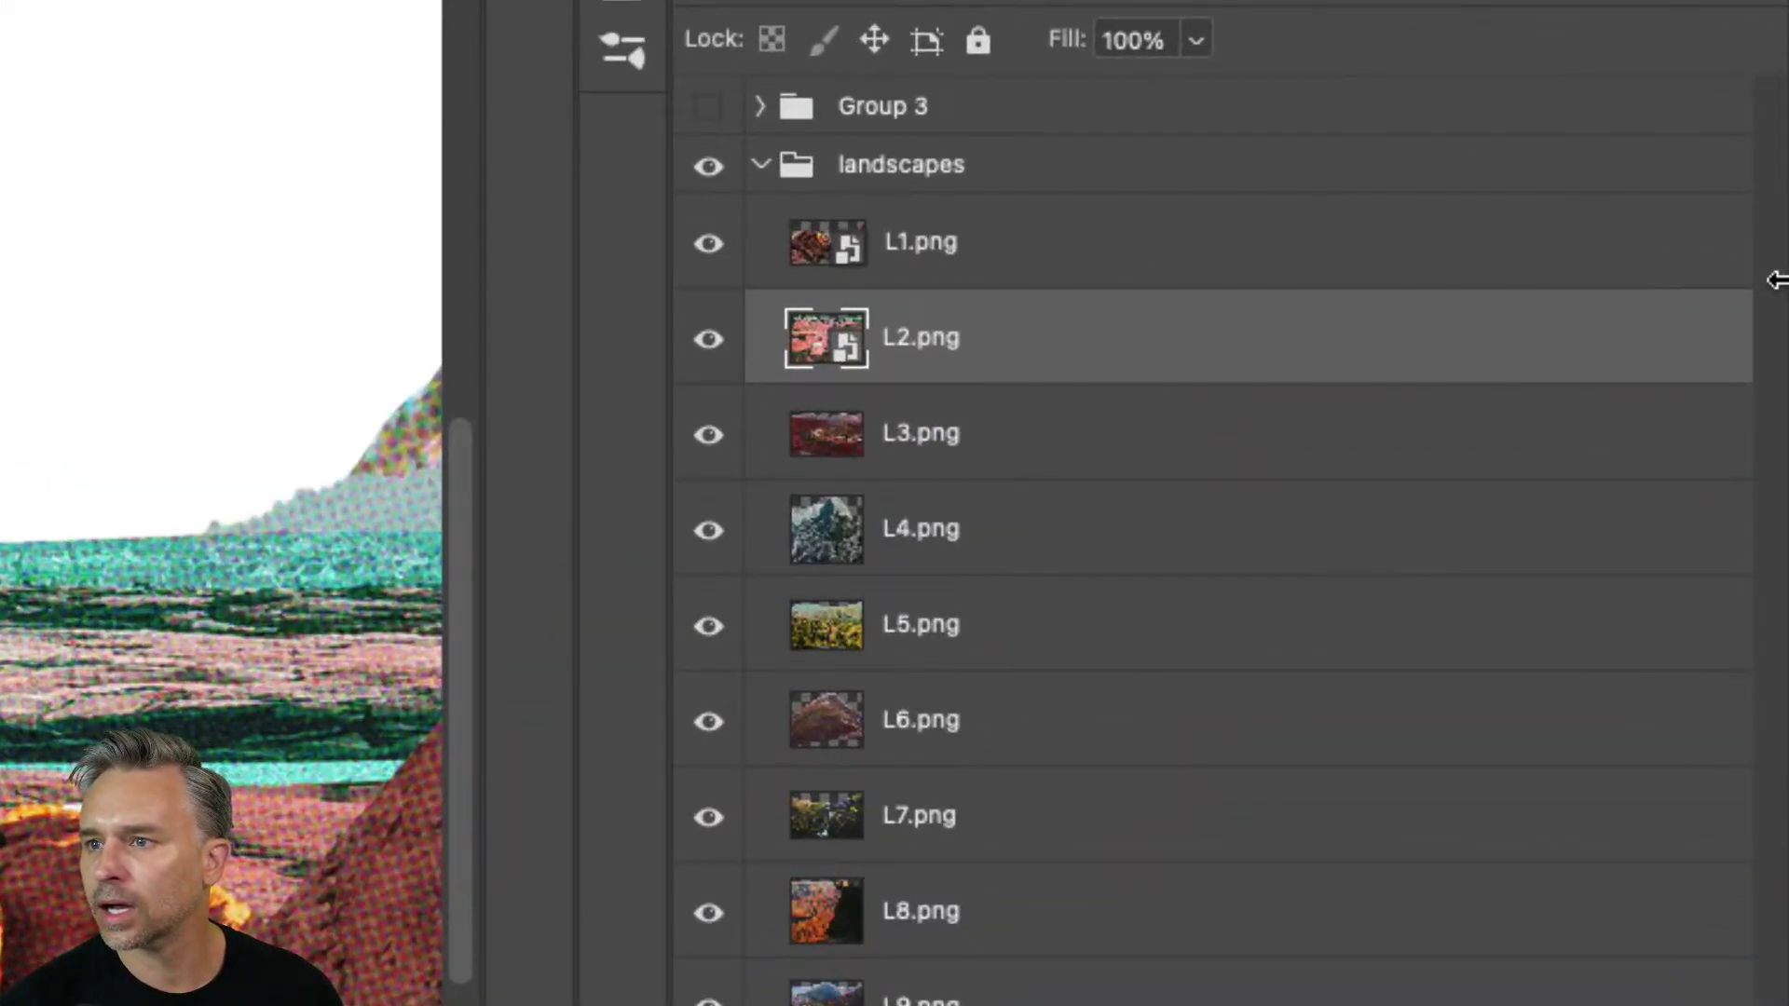
{"action": "left_click", "coordinate": [1064, 463]}
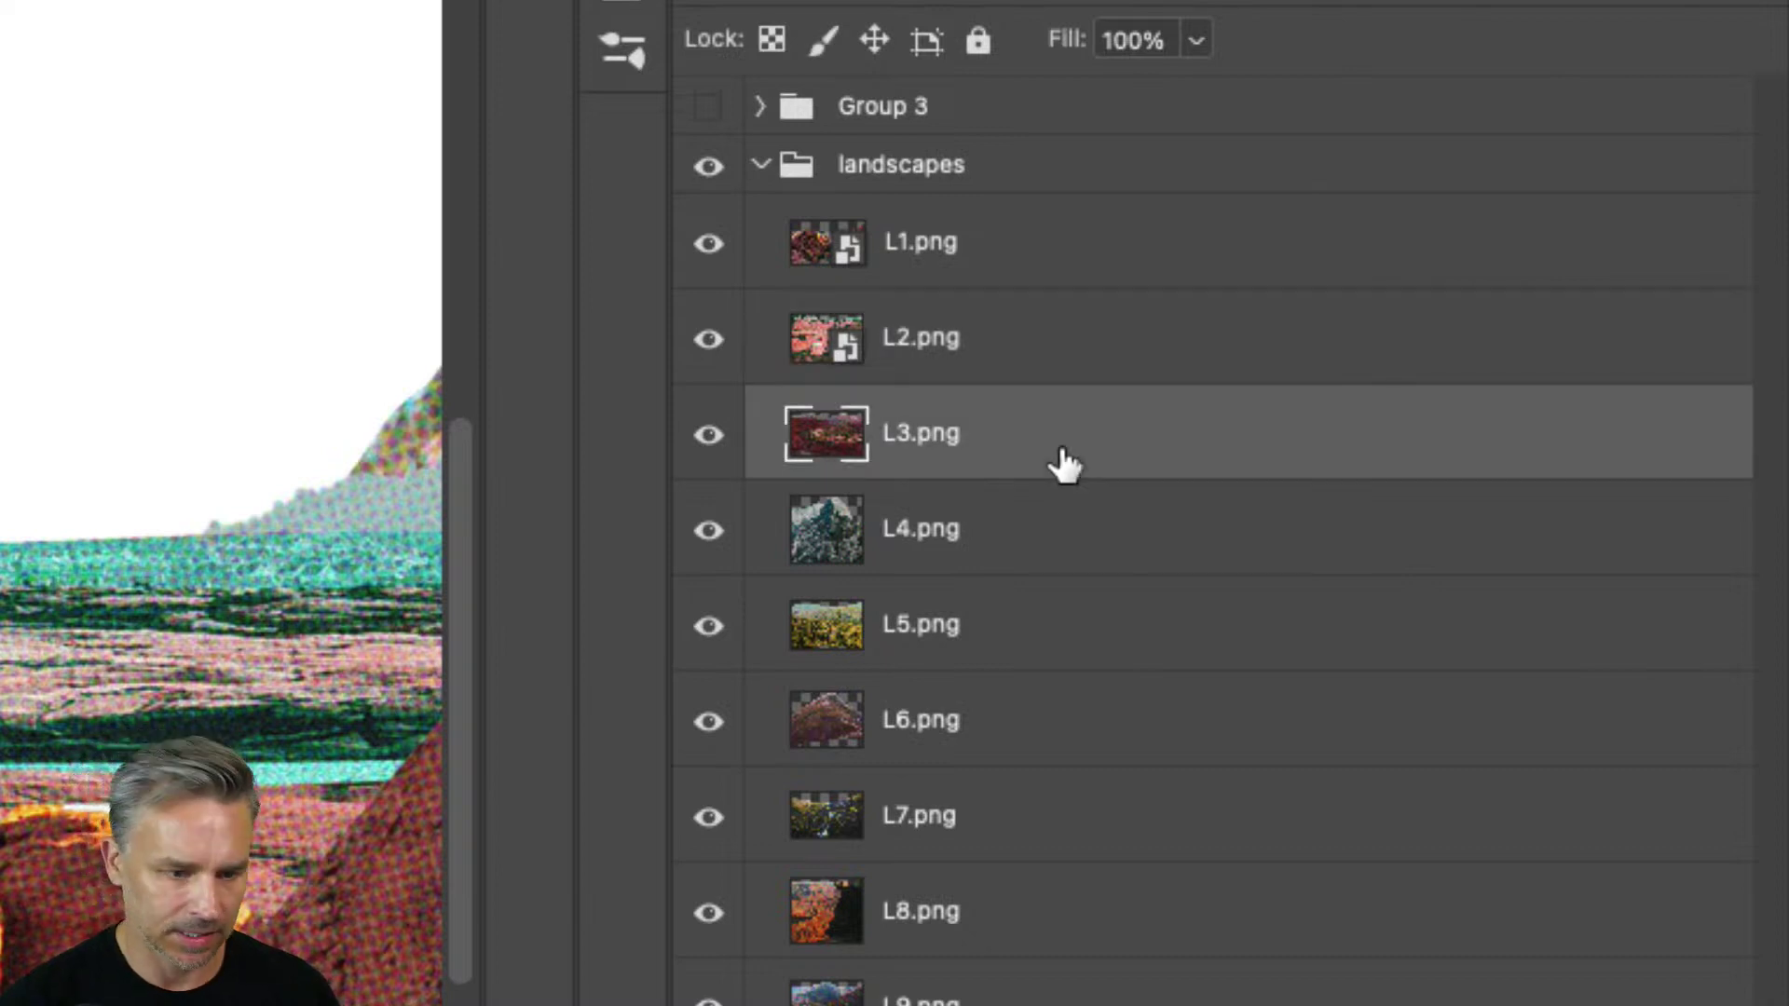
{"action": "key", "text": "ctrl+alt+s"}
{"action": "left_click", "coordinate": [1062, 508]}
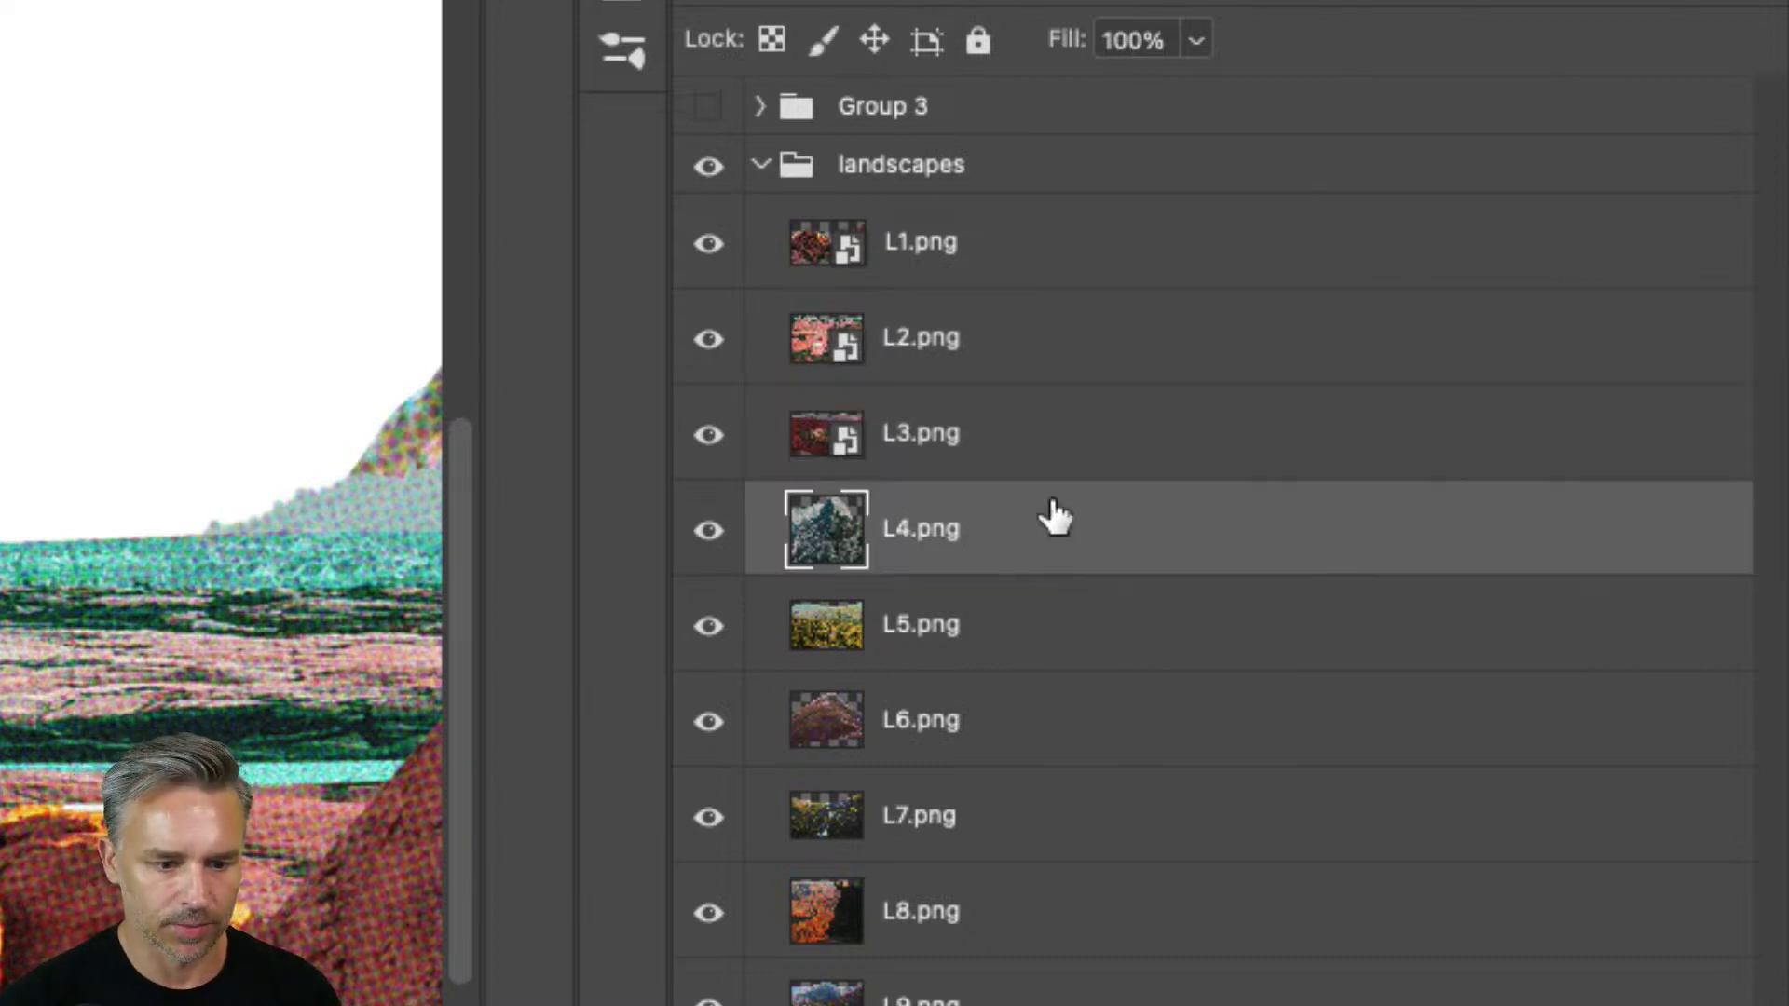
{"action": "key", "text": "ctrl+alt+s"}
{"action": "left_click", "coordinate": [1056, 634]}
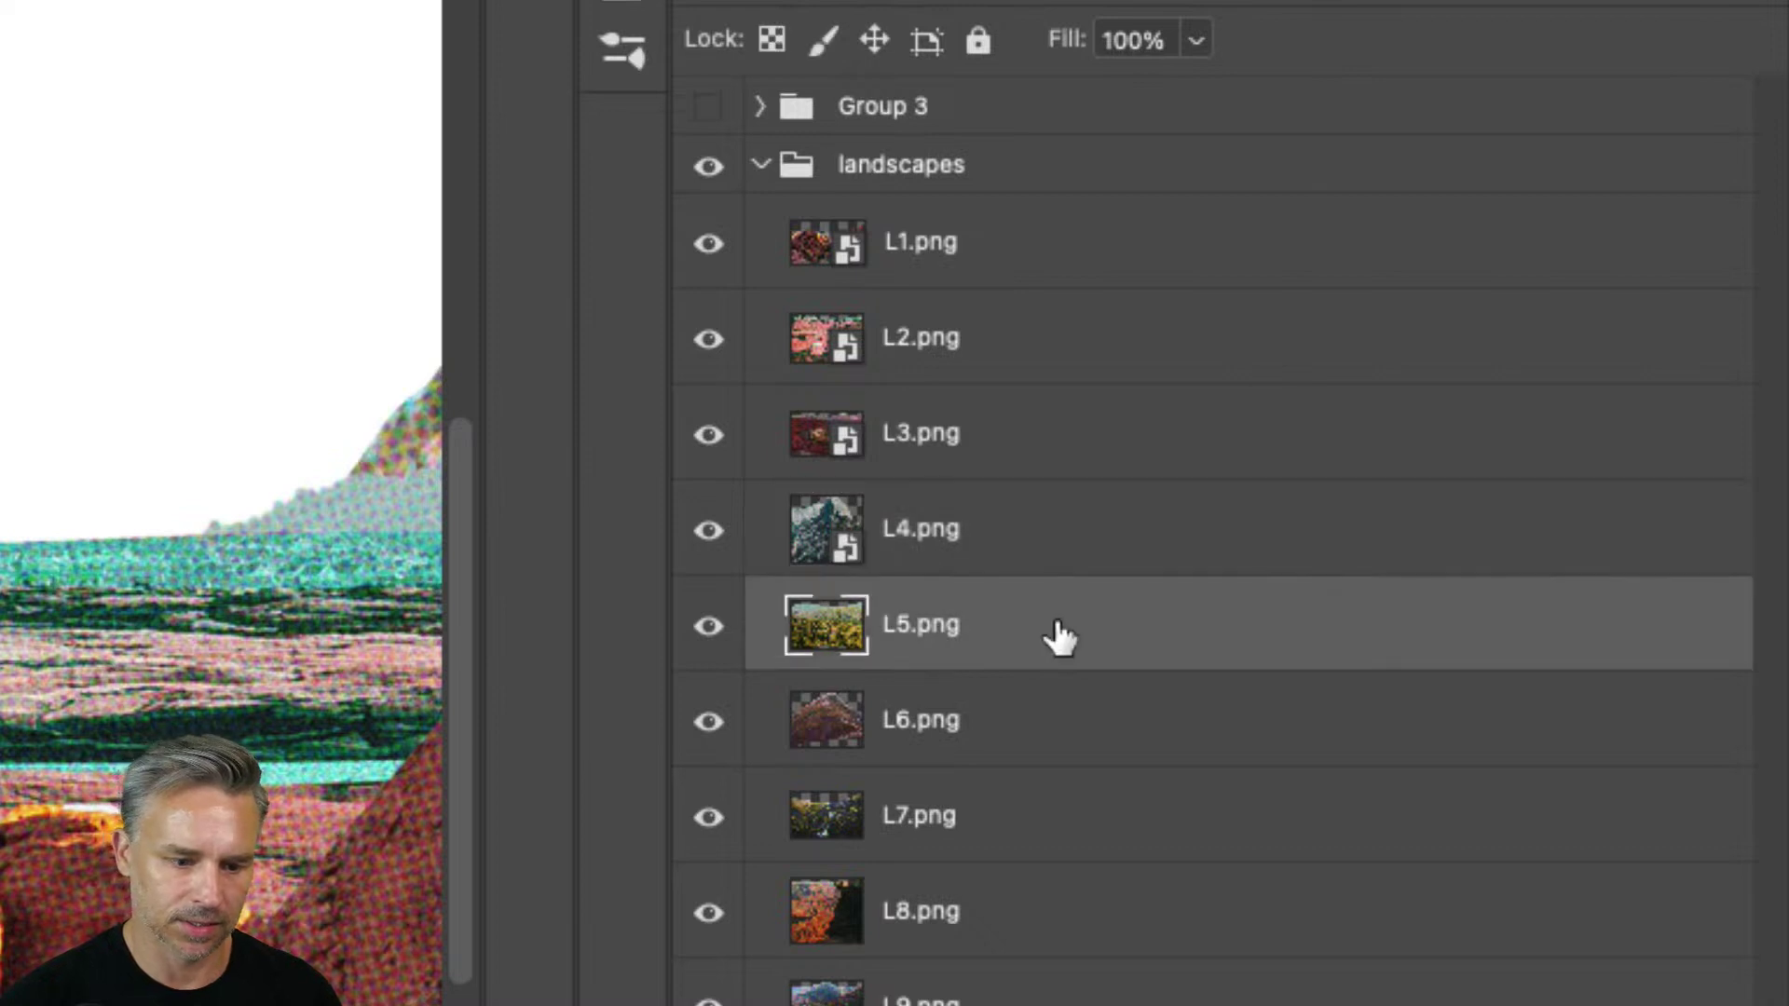
{"action": "key", "text": "ctrl+alt+s"}
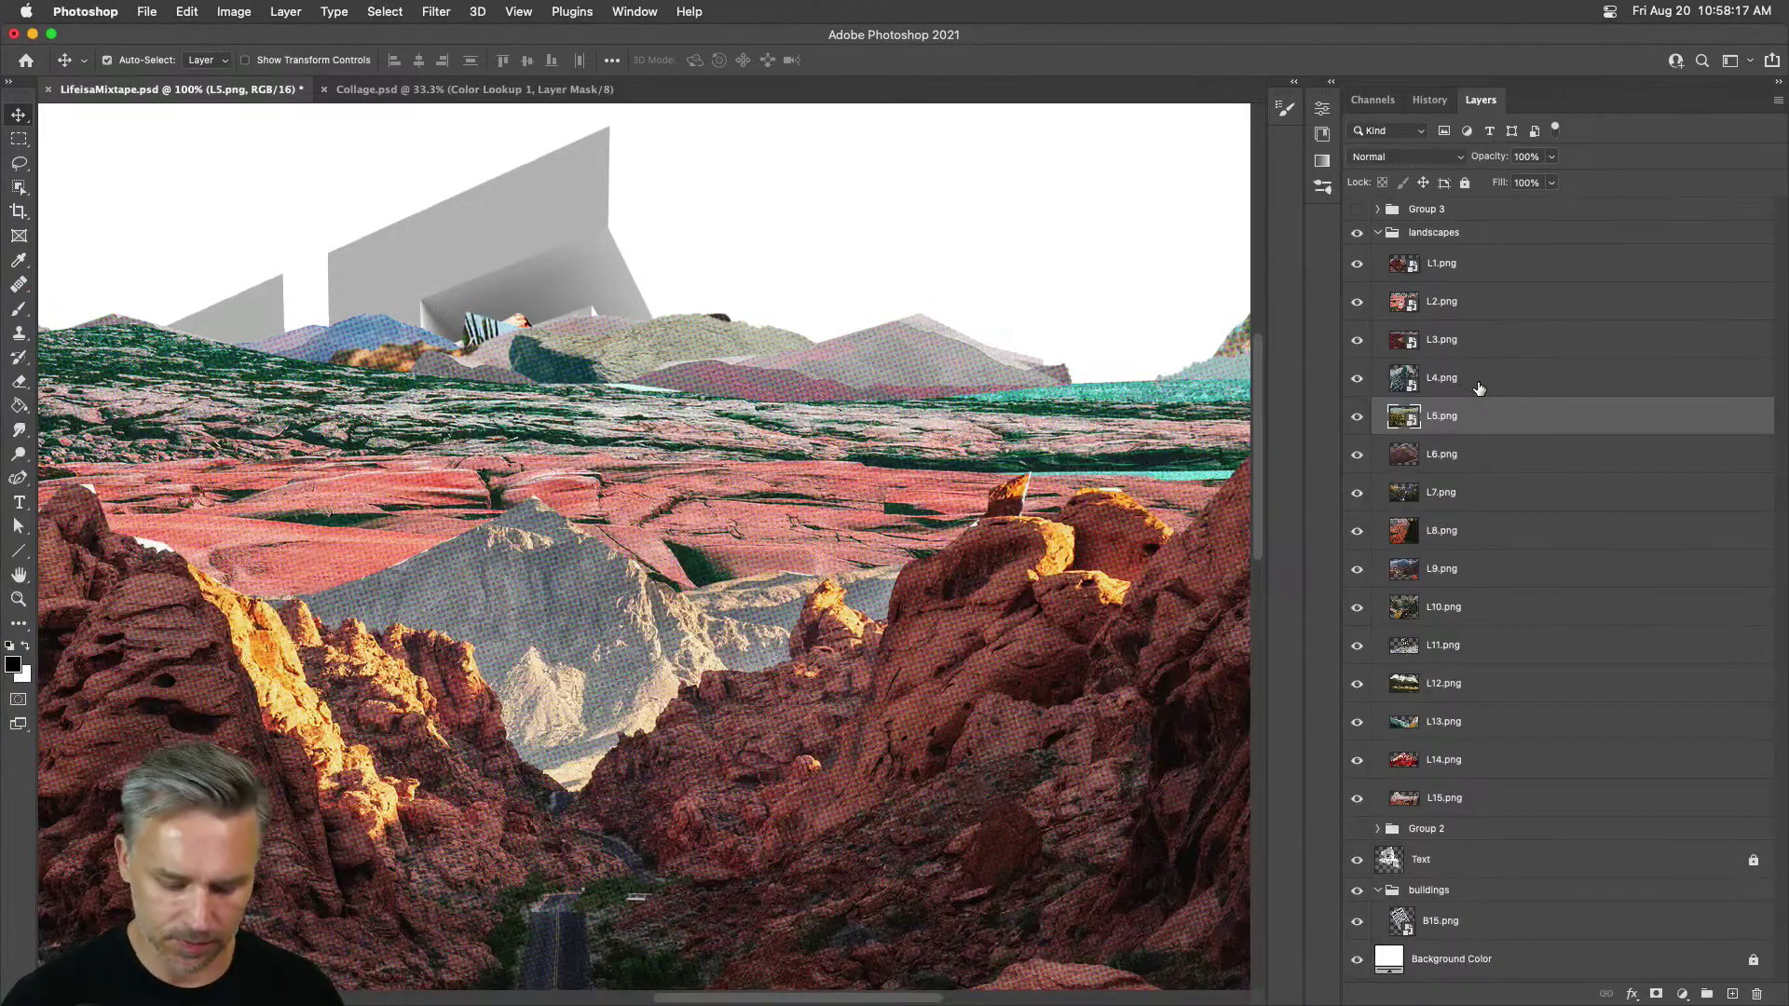
Step: Collapse the landscapes group and move it behind the lettering, inside the buildings group directly beneath B15.png
{"action": "key", "text": "ctrl+0"}
{"action": "left_click", "coordinate": [1414, 235]}
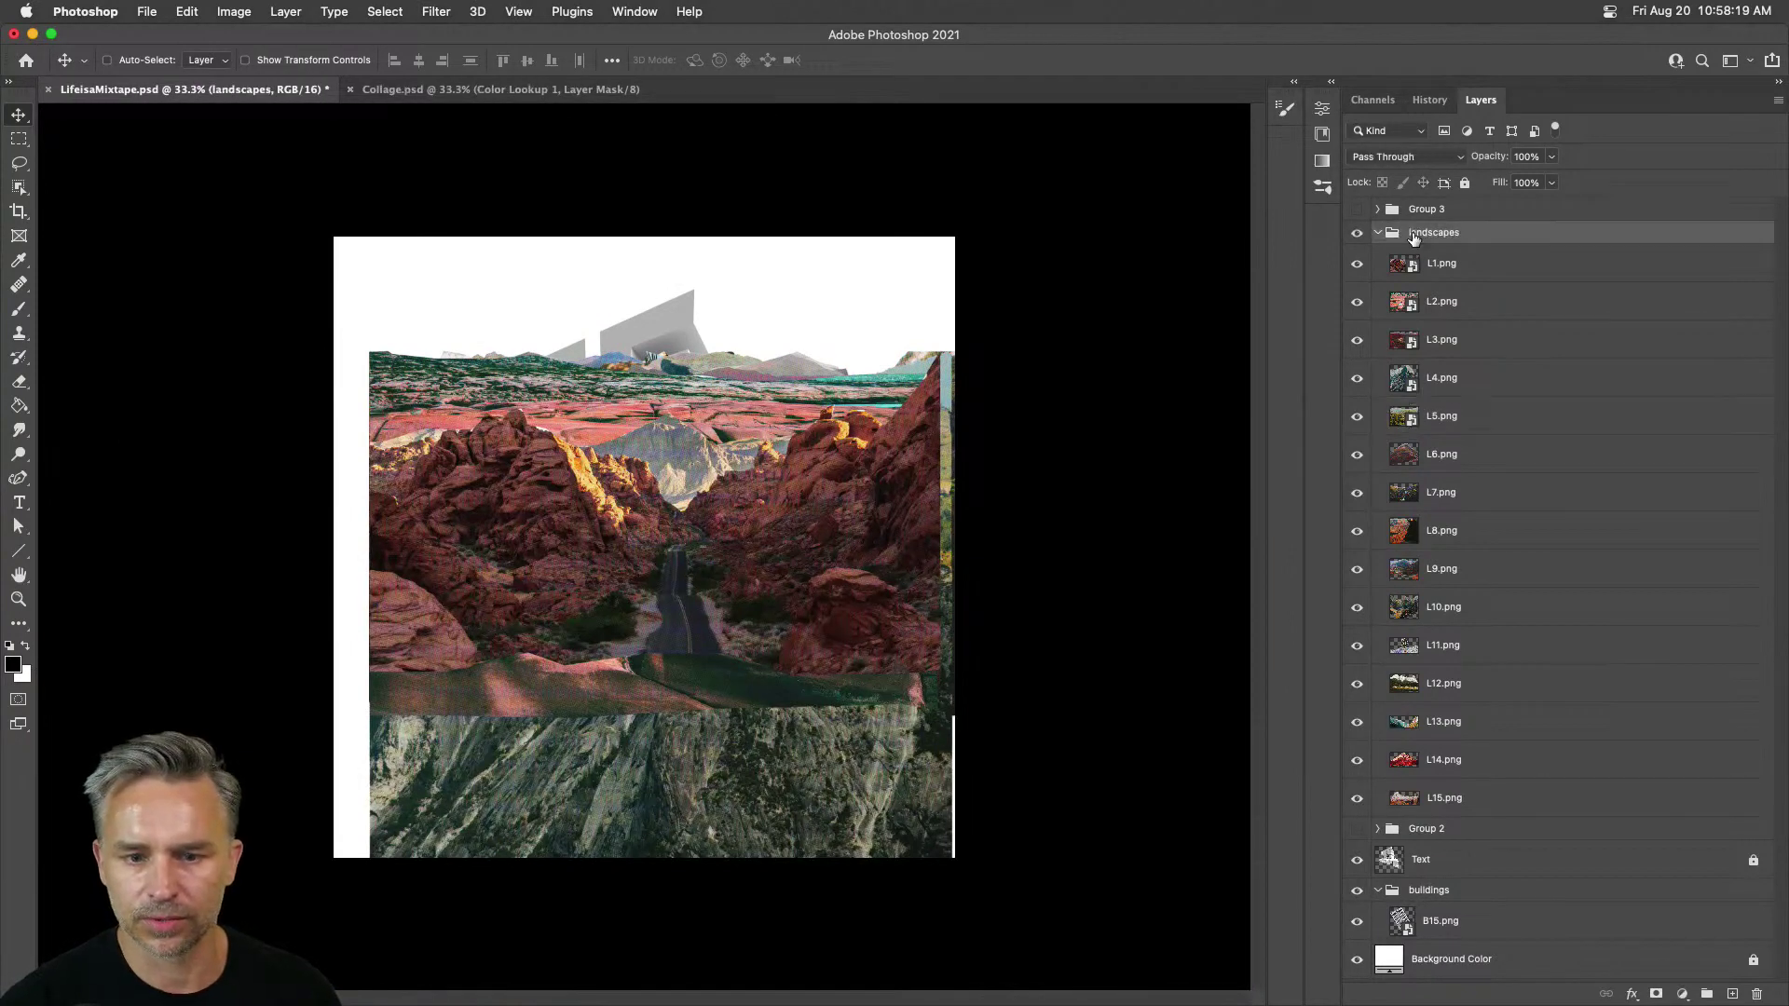
{"action": "left_click", "coordinate": [1378, 233]}
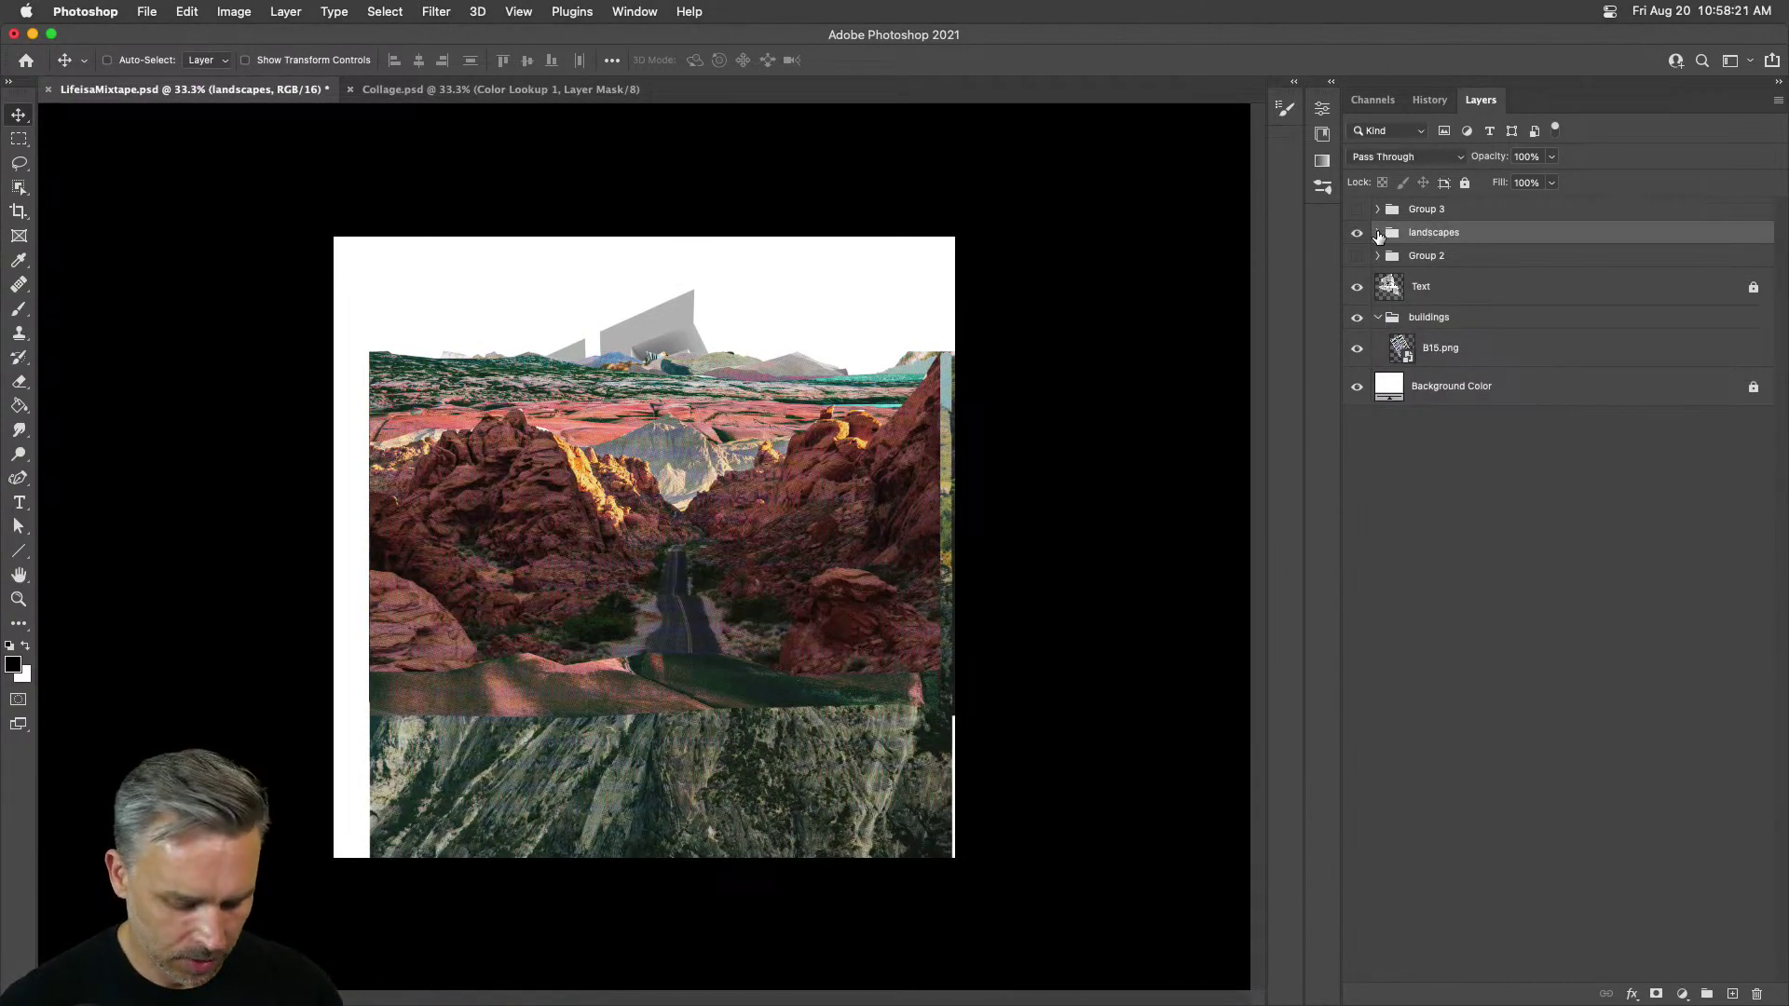
{"action": "key", "text": "ctrl+shift+bracketleft"}
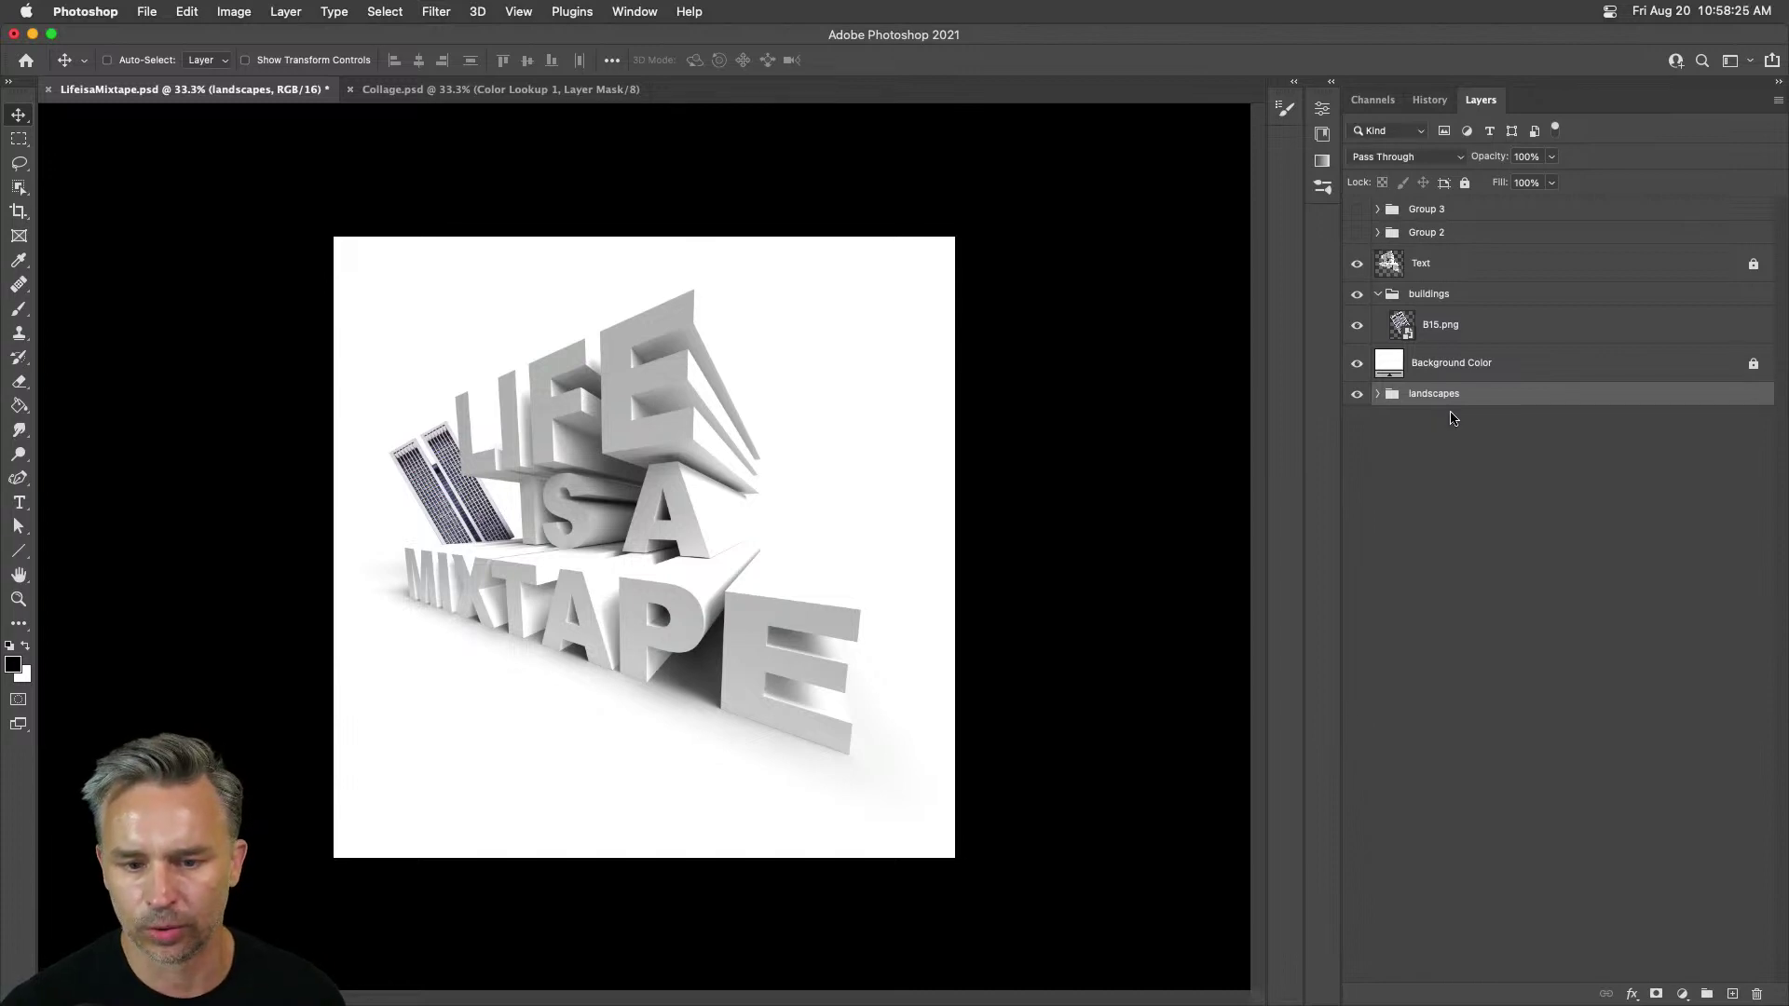
{"action": "left_click_drag", "start_coordinate": [1442, 396], "coordinate": [1455, 349]}
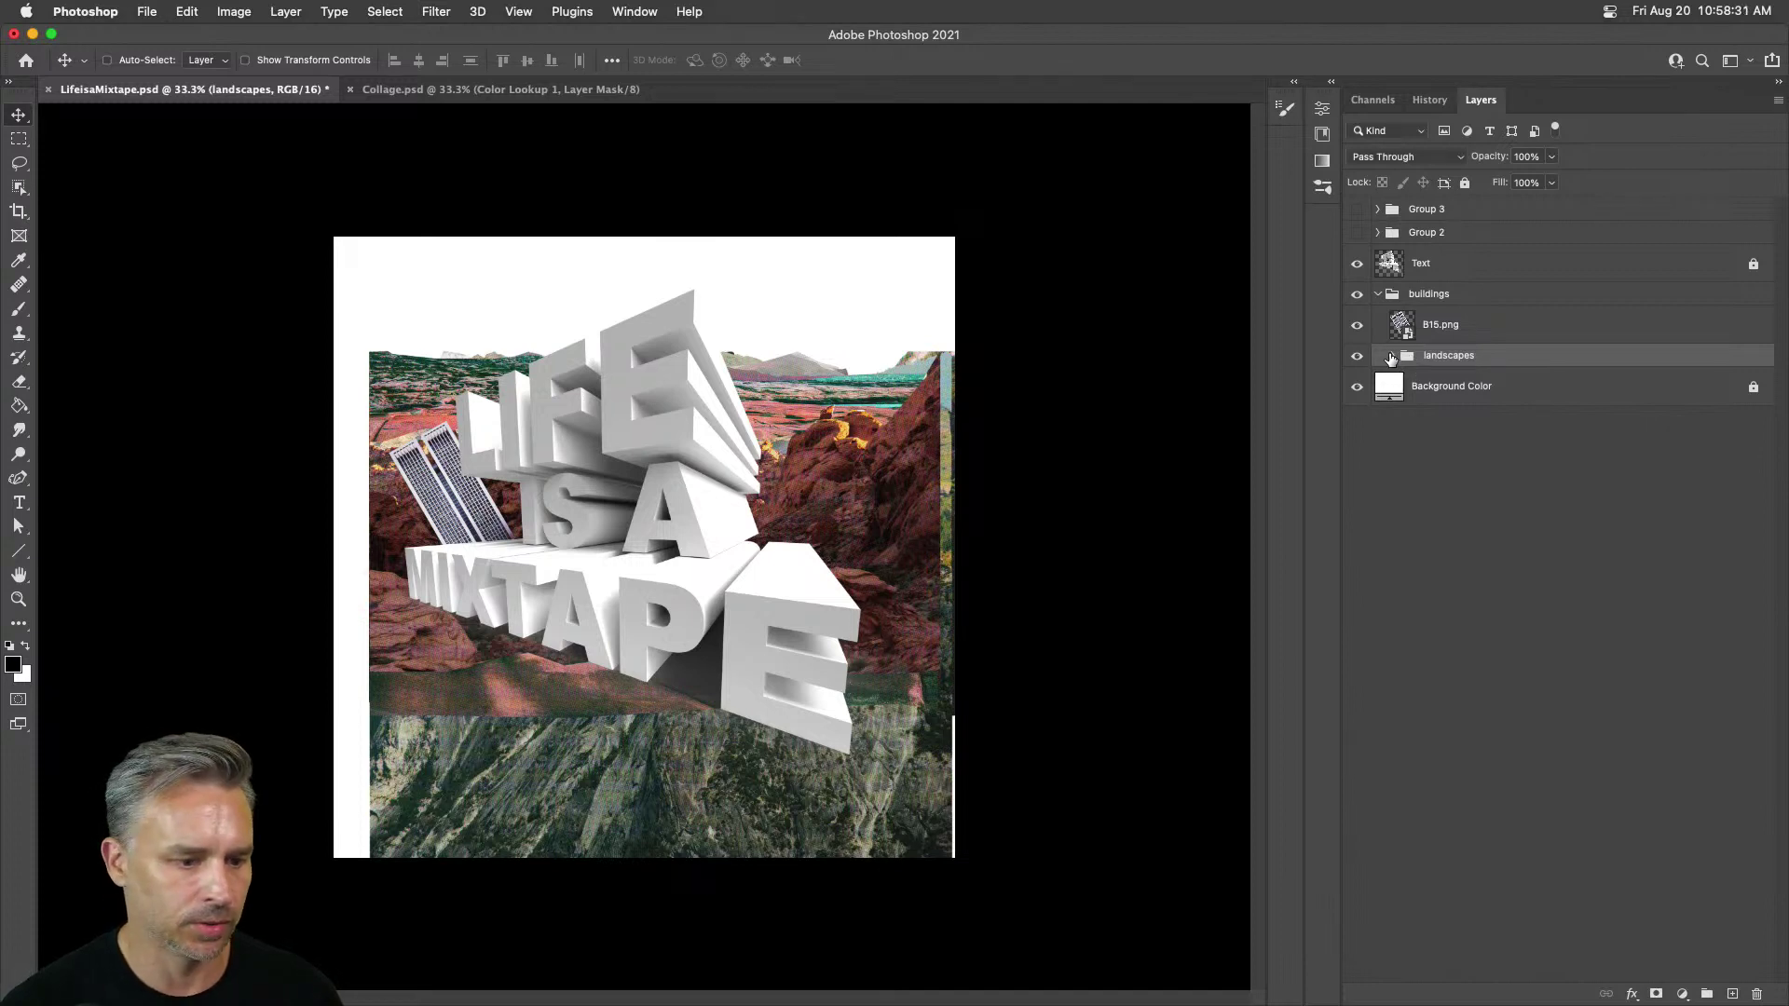
Step: Mask the landscapes group with a full-width rectangular selection so only roughly the upper half of the canvas shows it
{"action": "left_click", "coordinate": [17, 139]}
{"action": "left_click_drag", "start_coordinate": [126, 153], "coordinate": [1041, 530]}
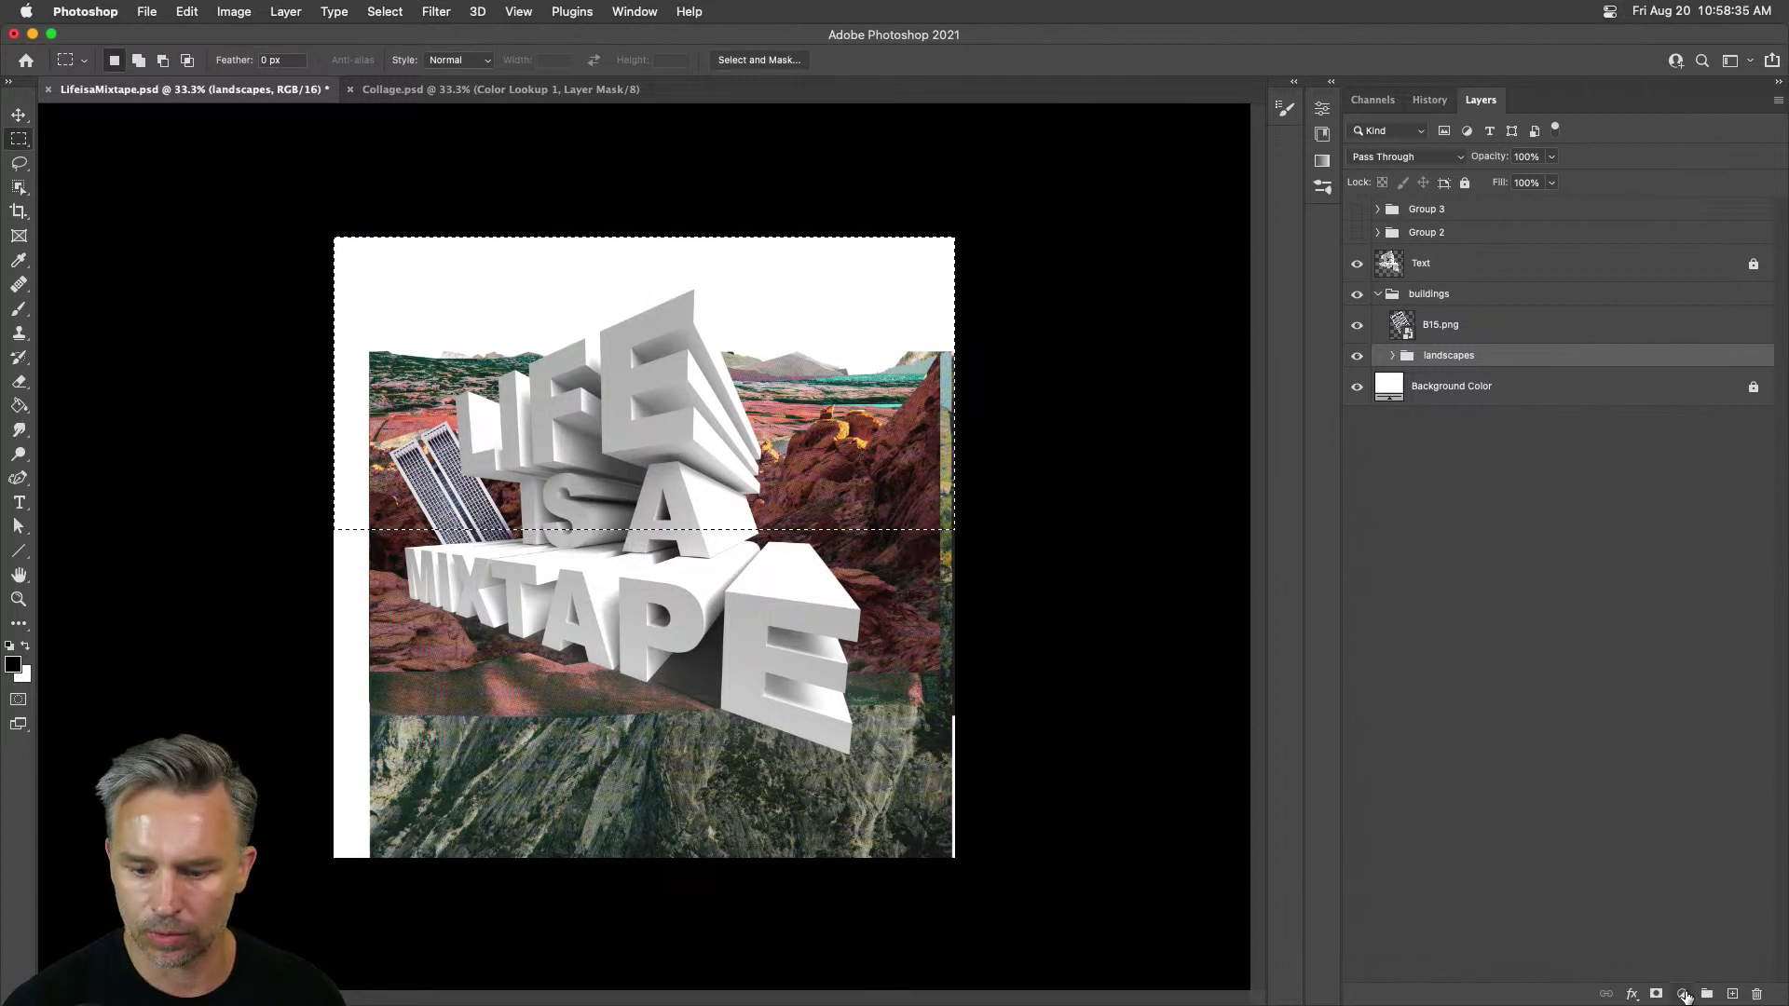
{"action": "left_click", "coordinate": [1656, 994]}
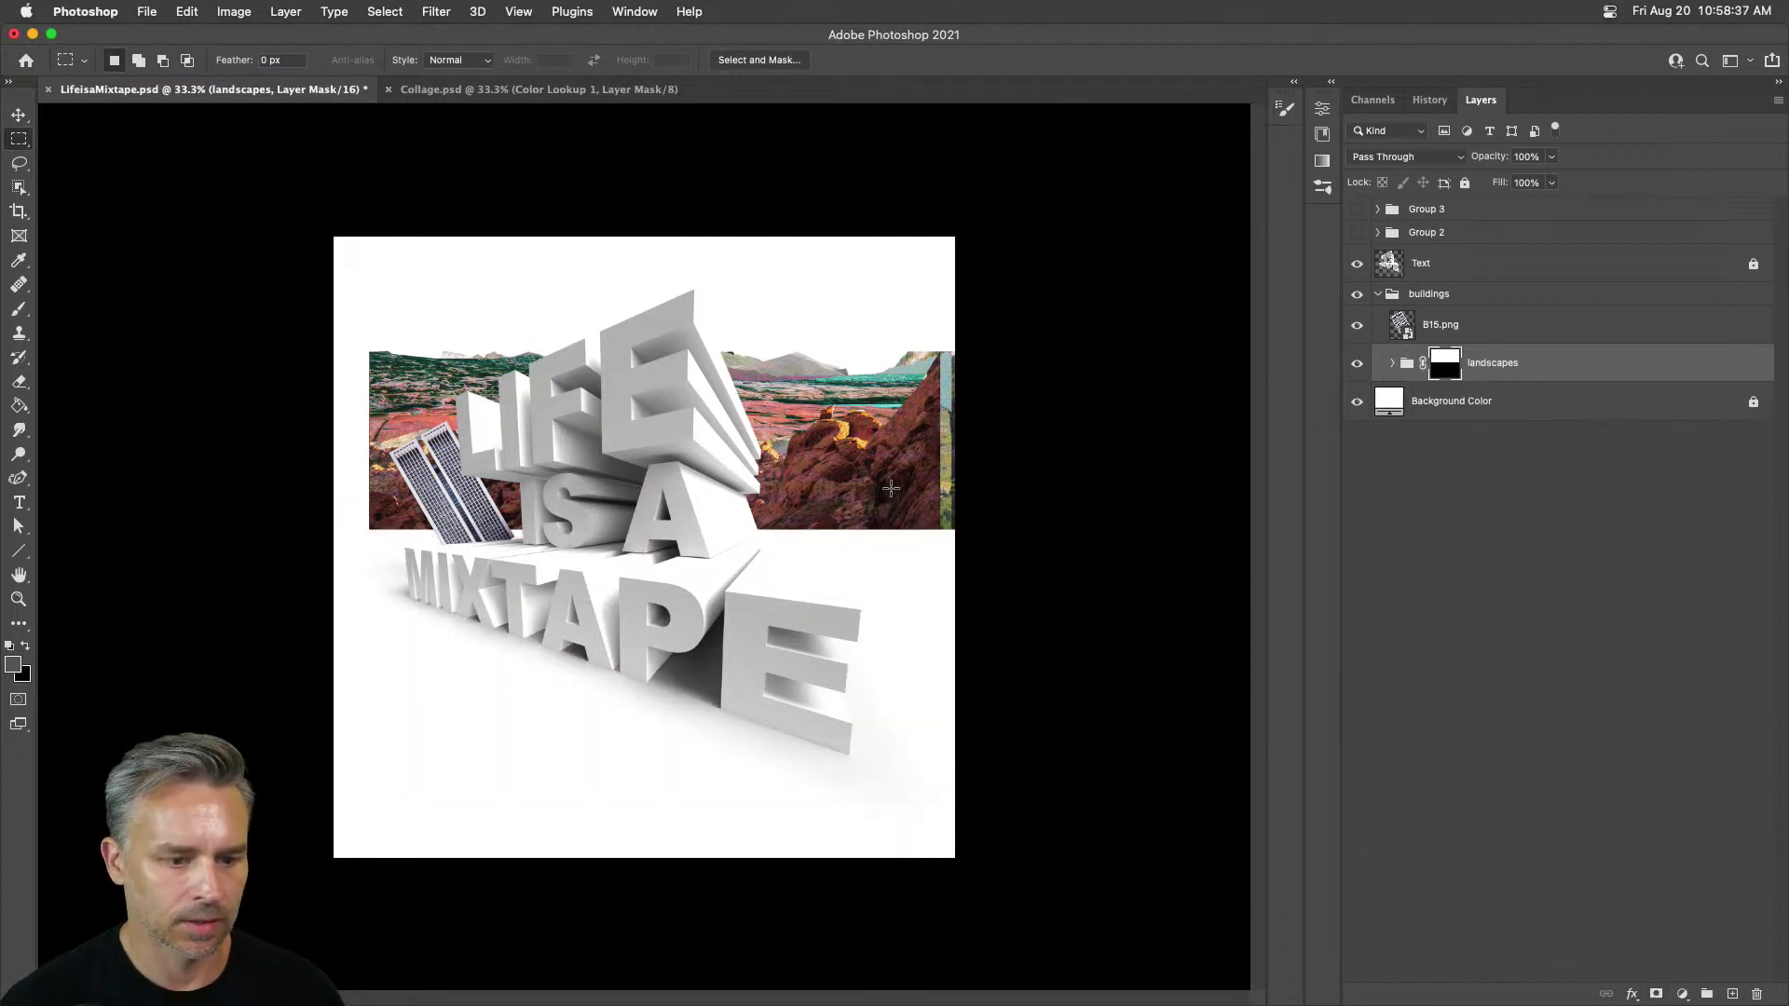
Step: Expand the landscapes group, then move L2.png down to the canvas's left edge and L1.png down to the right
{"action": "left_click", "coordinate": [1393, 364]}
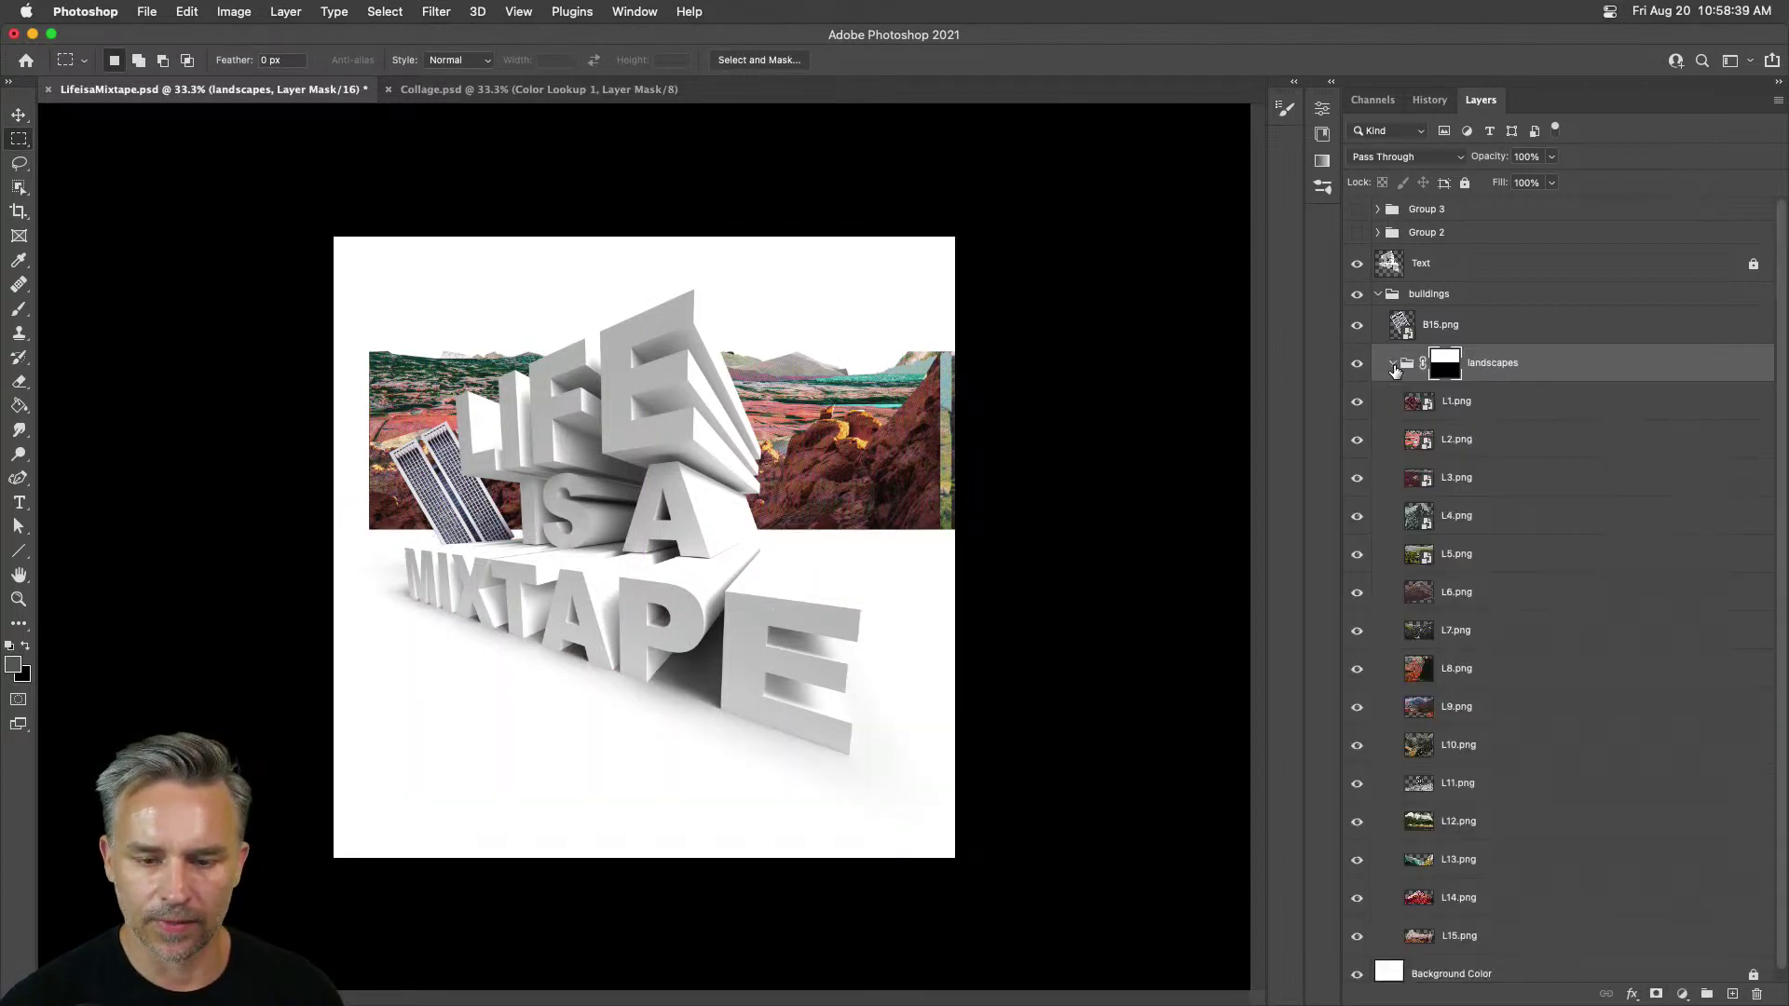
{"action": "left_click", "coordinate": [1455, 398]}
{"action": "left_click", "coordinate": [20, 116]}
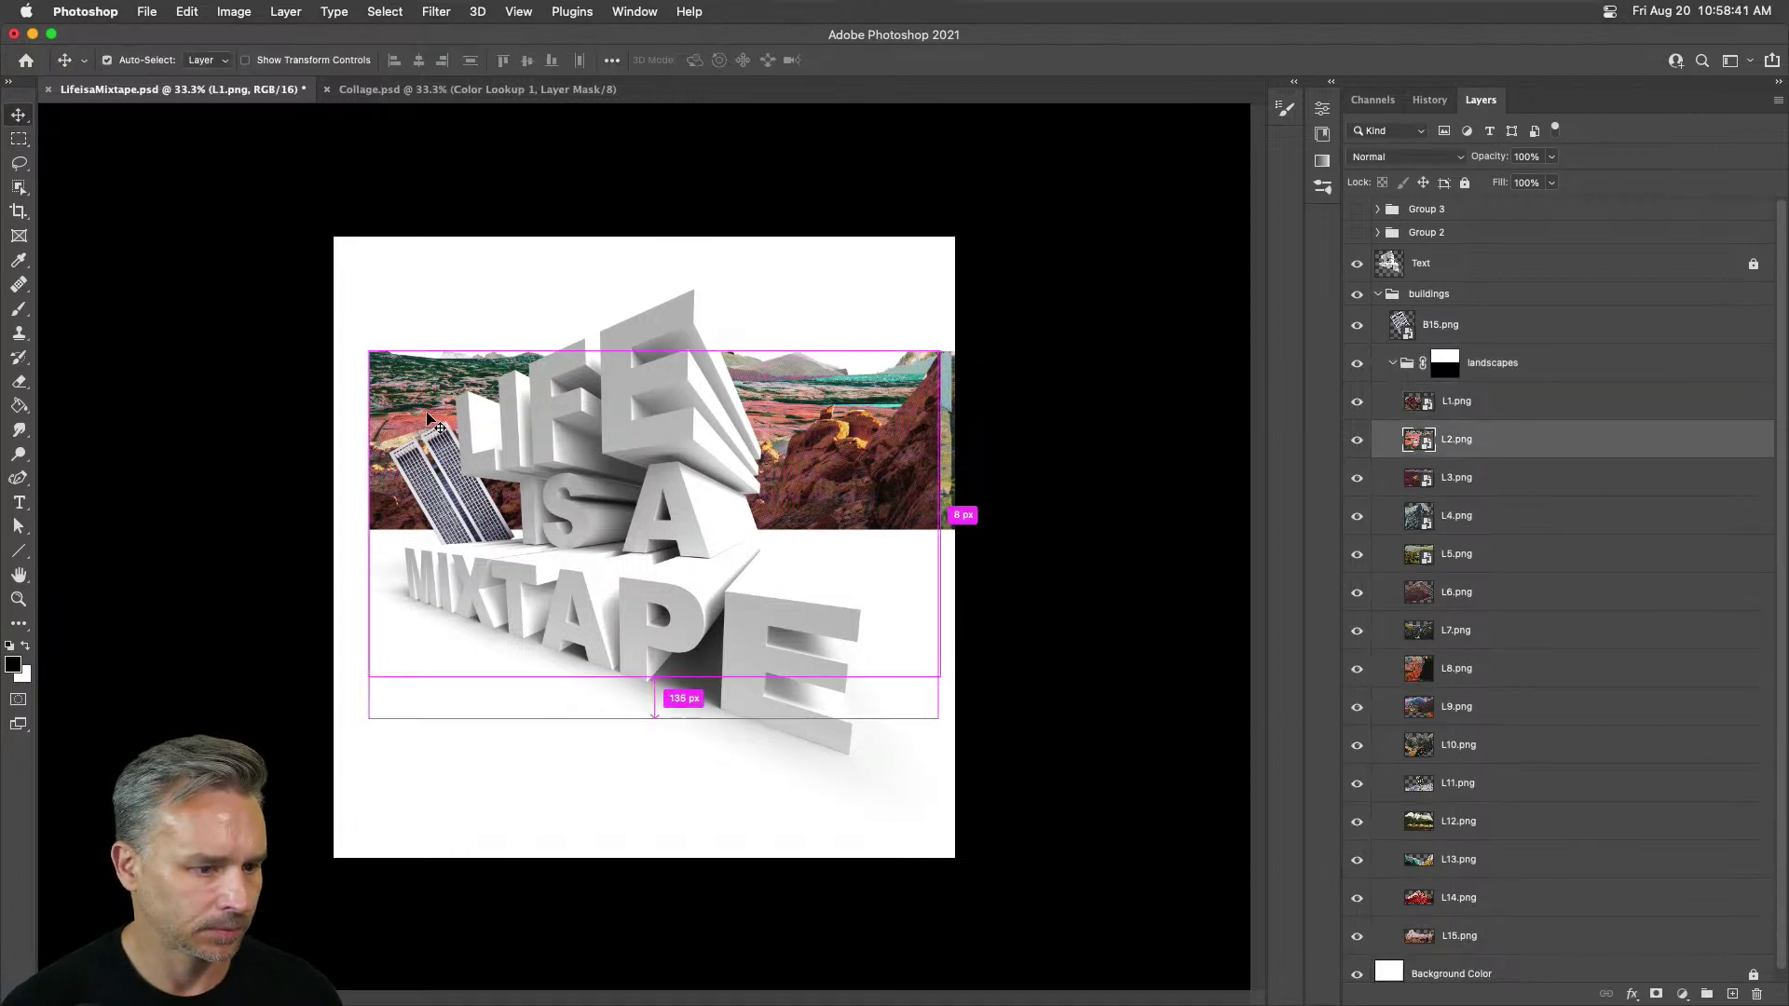
{"action": "left_click_drag", "start_coordinate": [447, 429], "coordinate": [377, 495]}
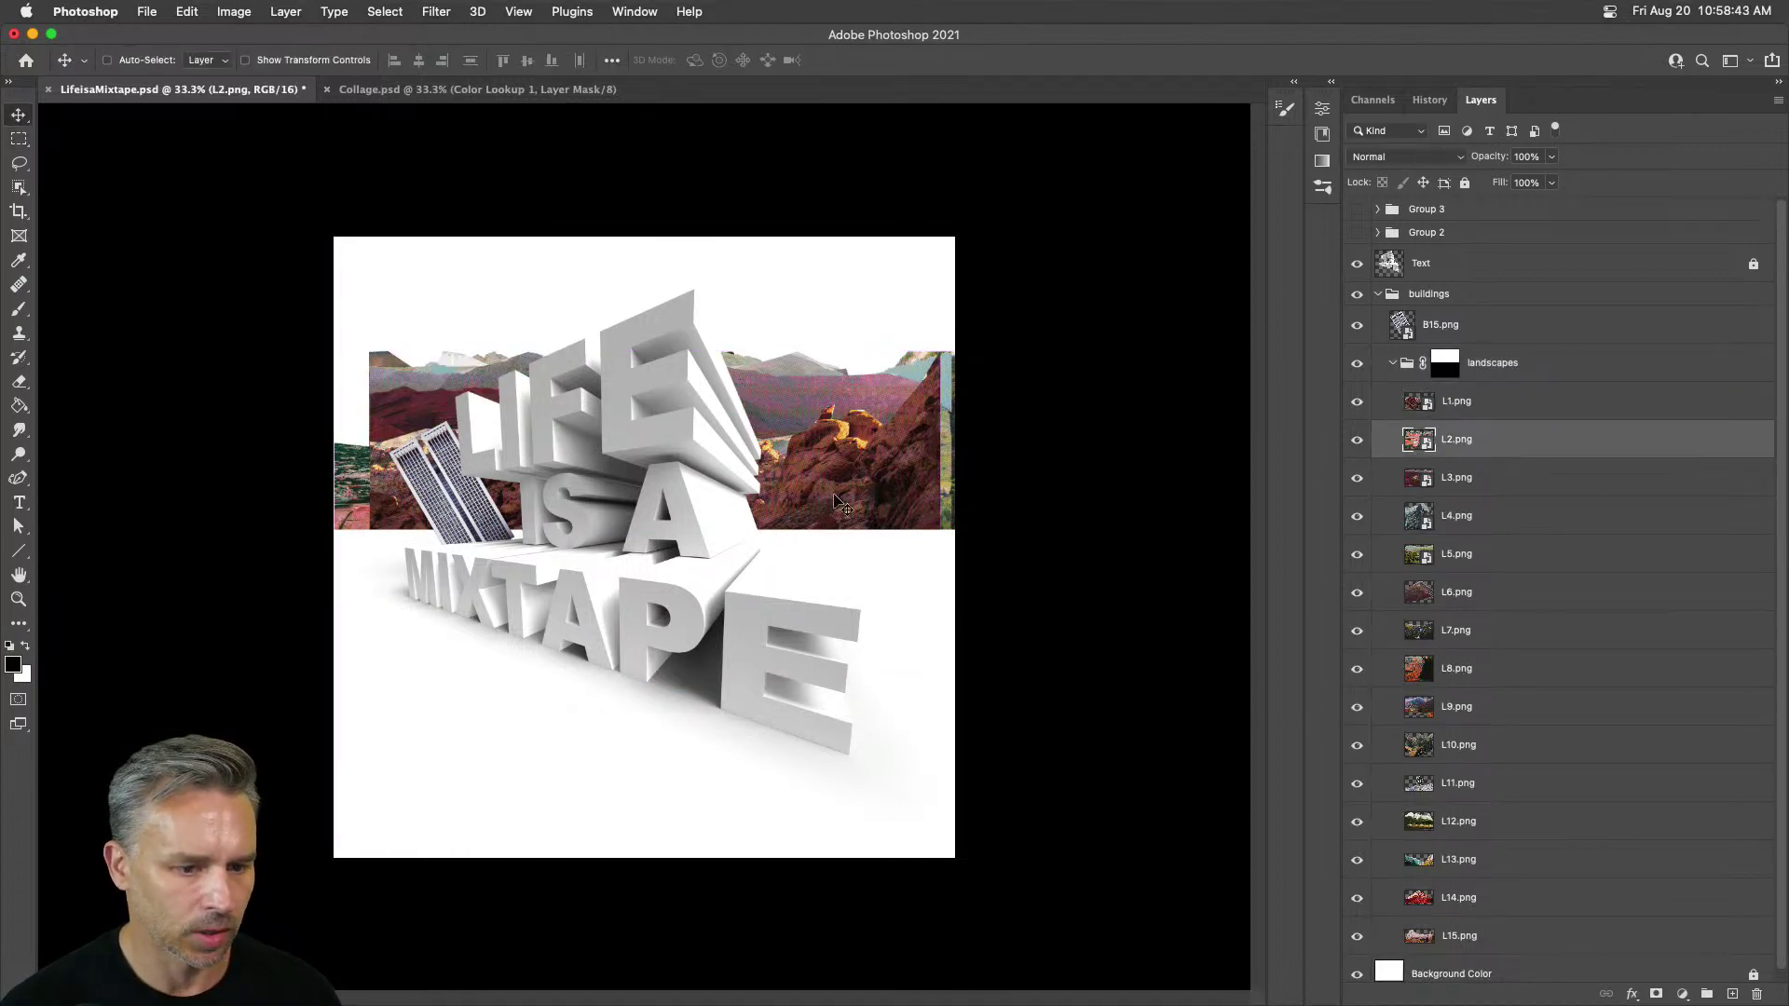
{"action": "left_click_drag", "start_coordinate": [837, 496], "coordinate": [905, 516]}
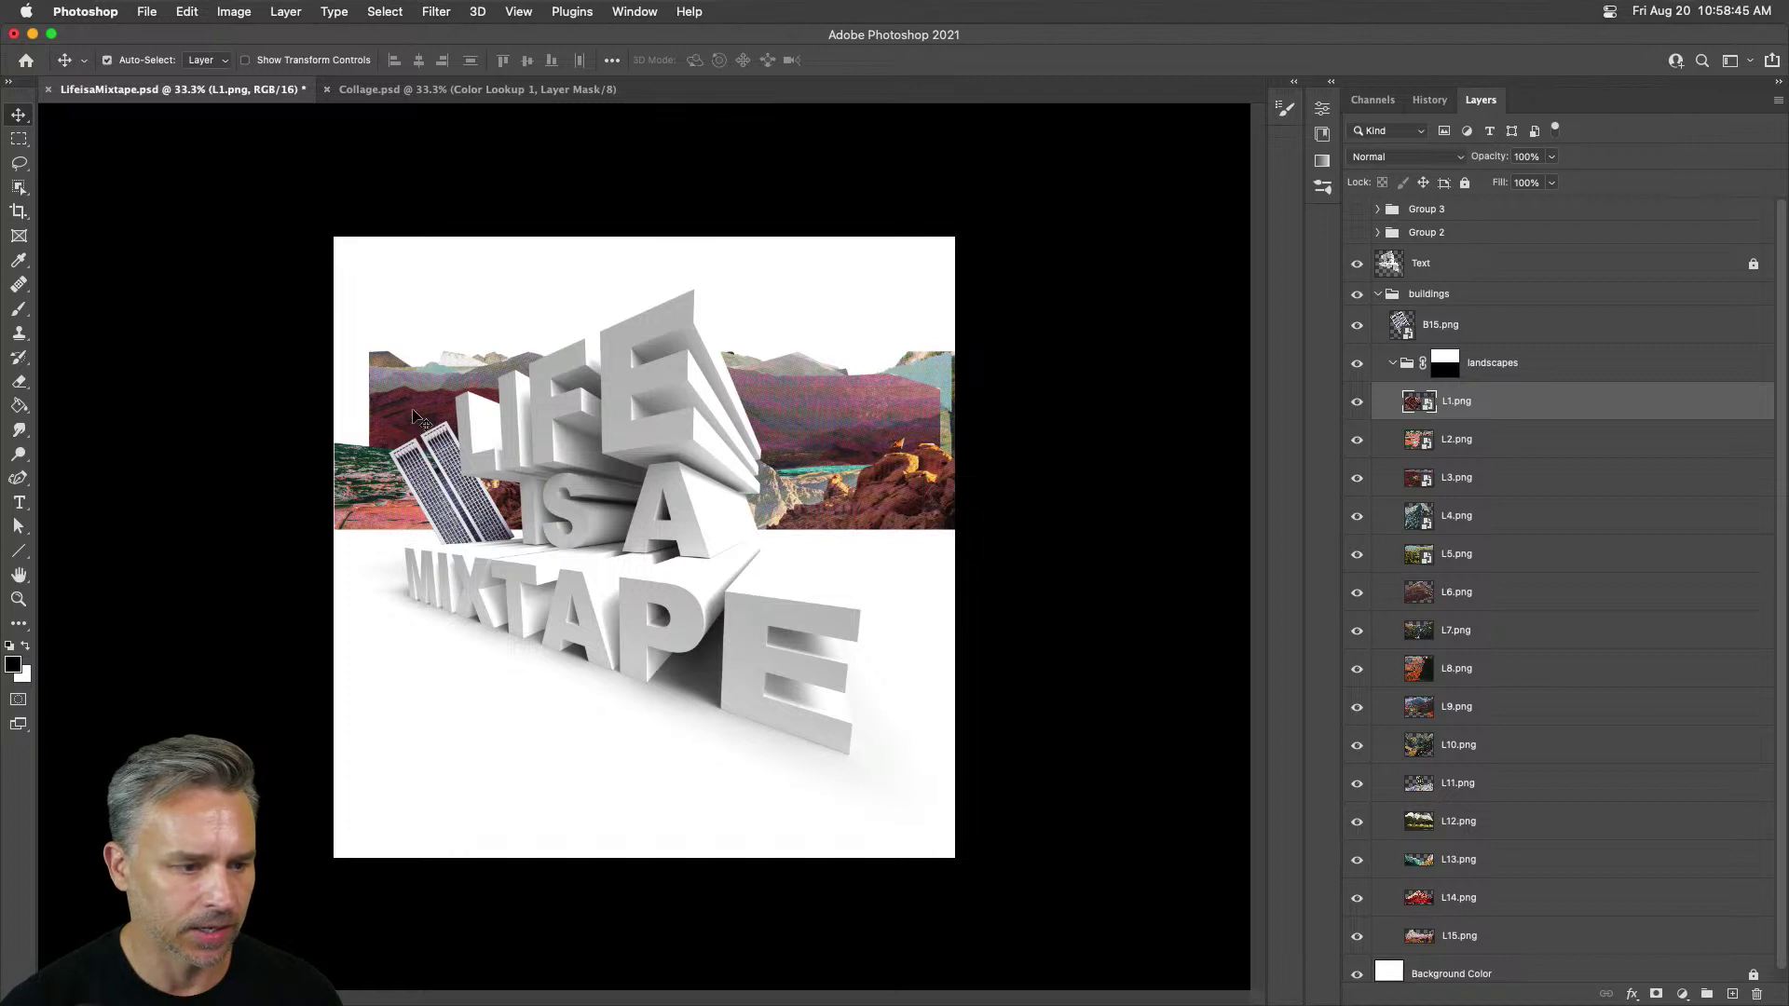
Step: Move the dark red landscape L3.png down and to the left, and shift the L5.png landscape downward
{"action": "left_click", "coordinate": [402, 421], "text": "super"}
{"action": "left_click_drag", "start_coordinate": [403, 421], "coordinate": [354, 483]}
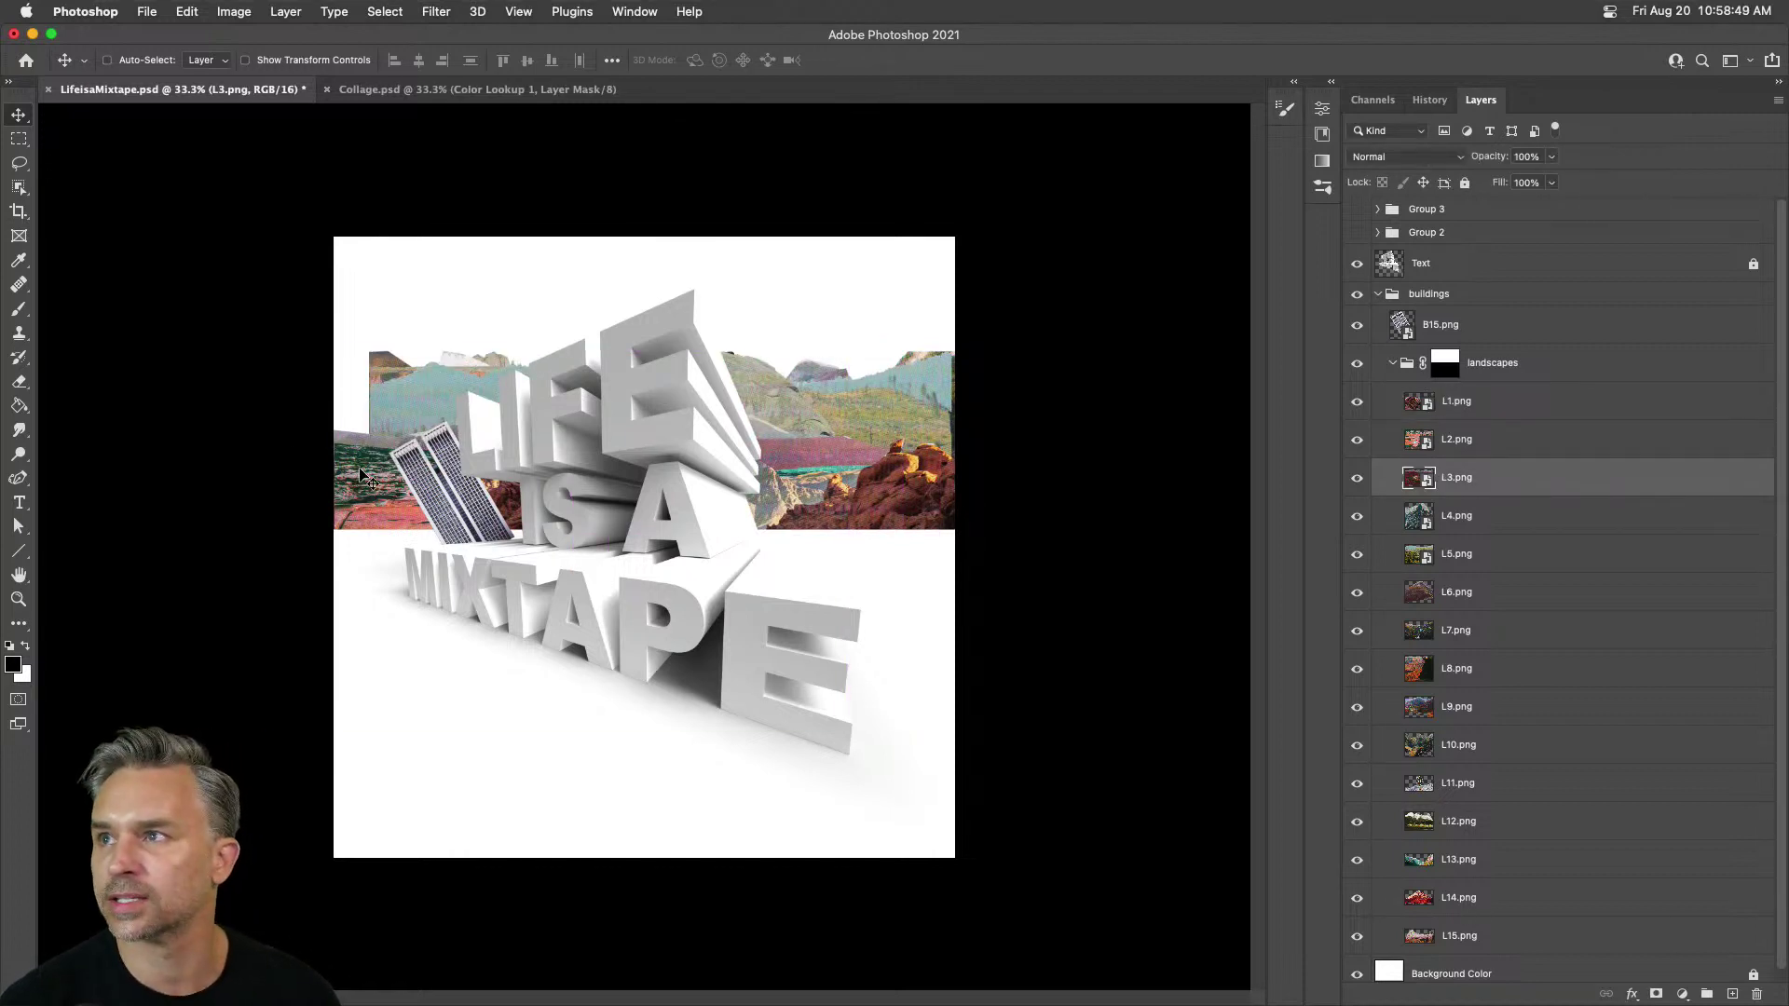
{"action": "left_click", "coordinate": [855, 420], "text": "super"}
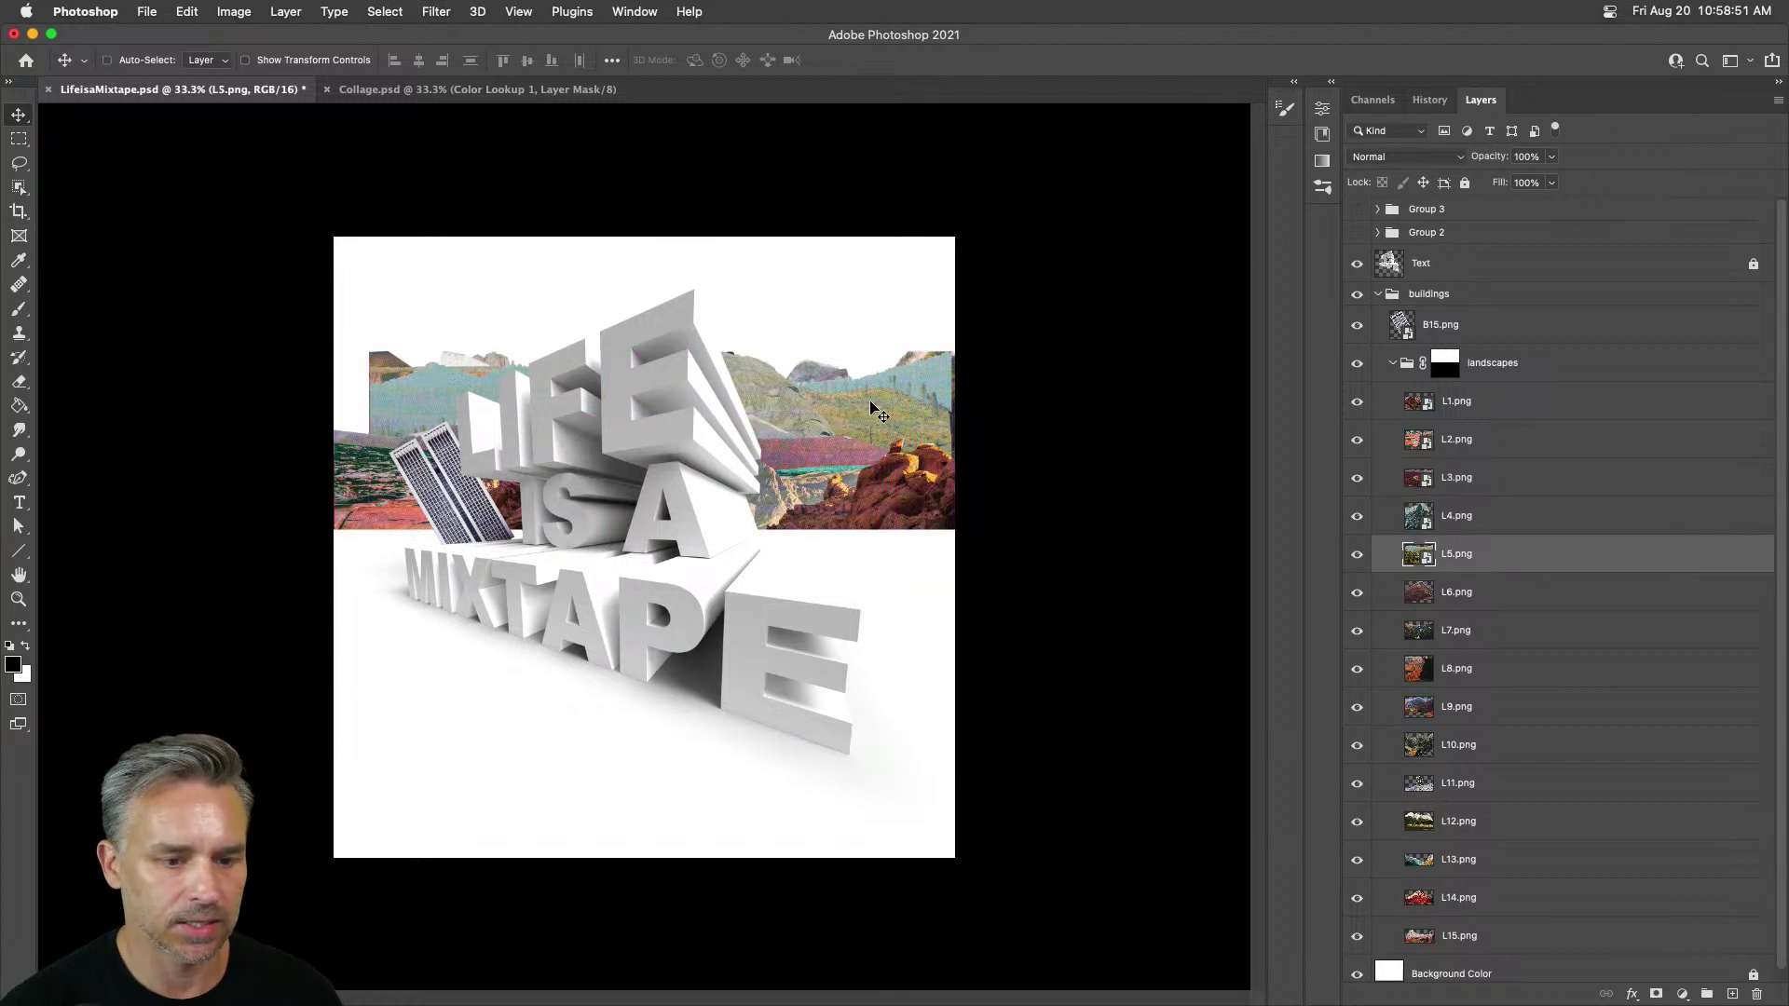
{"action": "left_click_drag", "start_coordinate": [876, 410], "coordinate": [876, 456]}
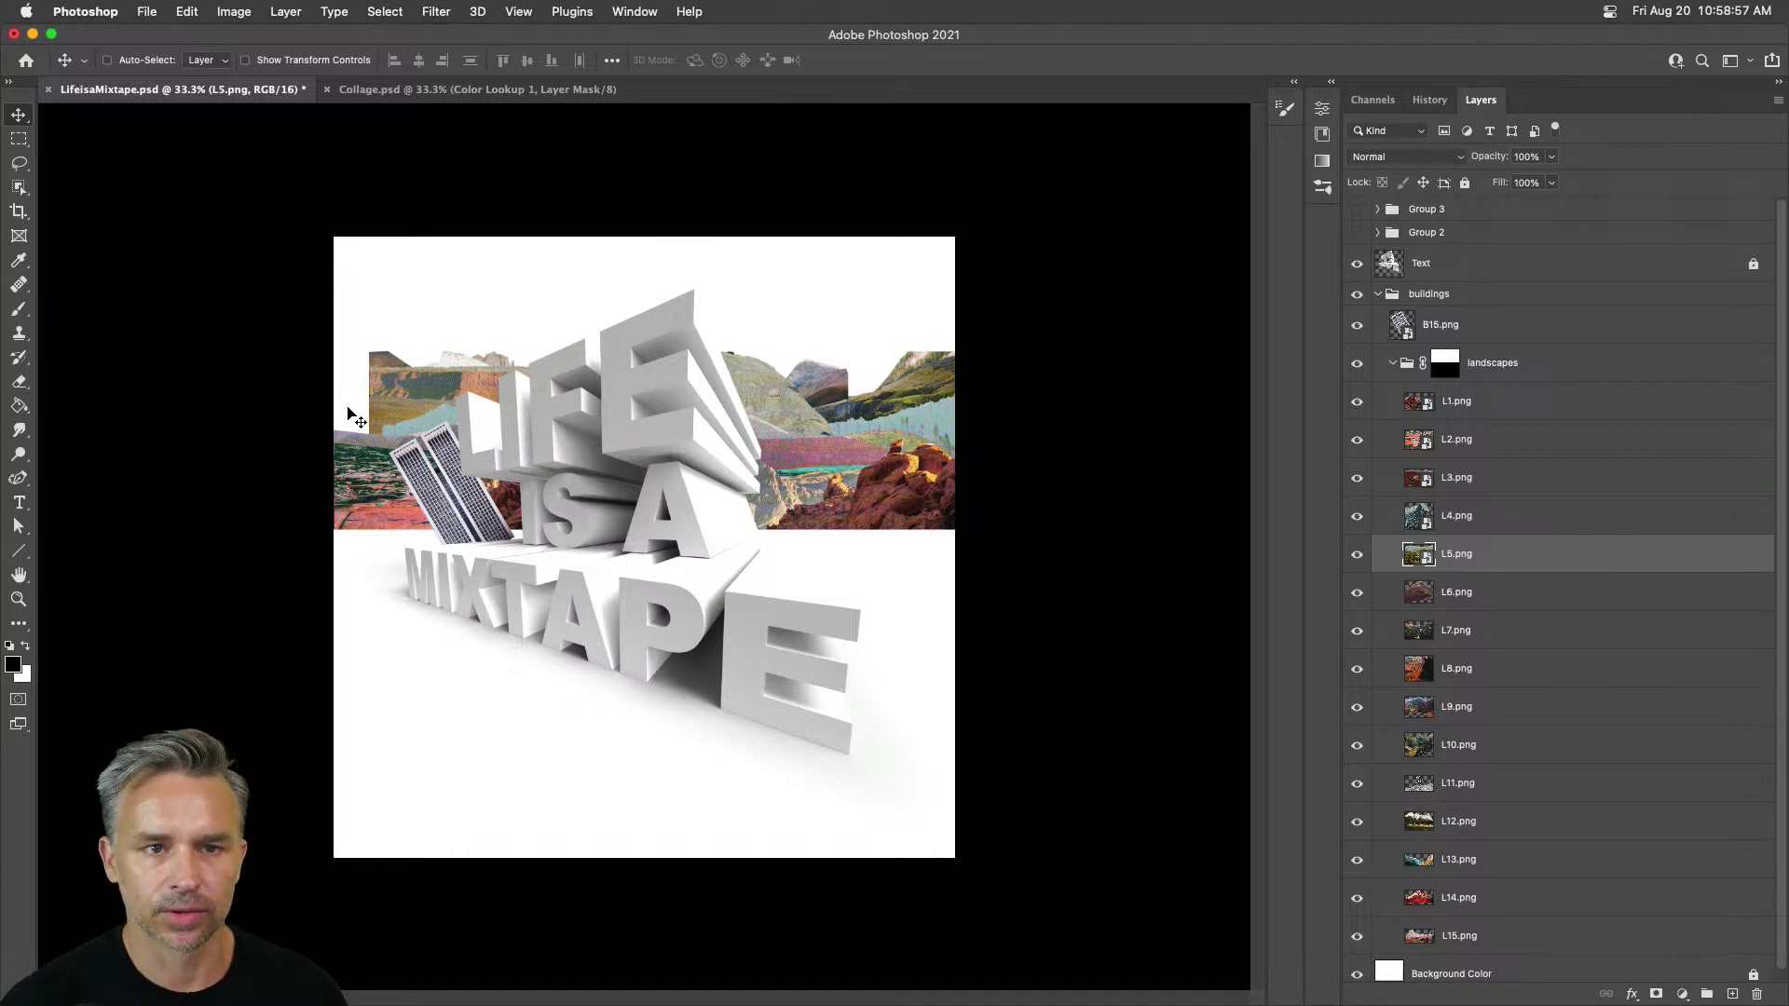
Step: Reposition the L7.png landscape down and left, at the canvas's left edge behind the nearer landscapes
{"action": "key", "text": "super+plus"}
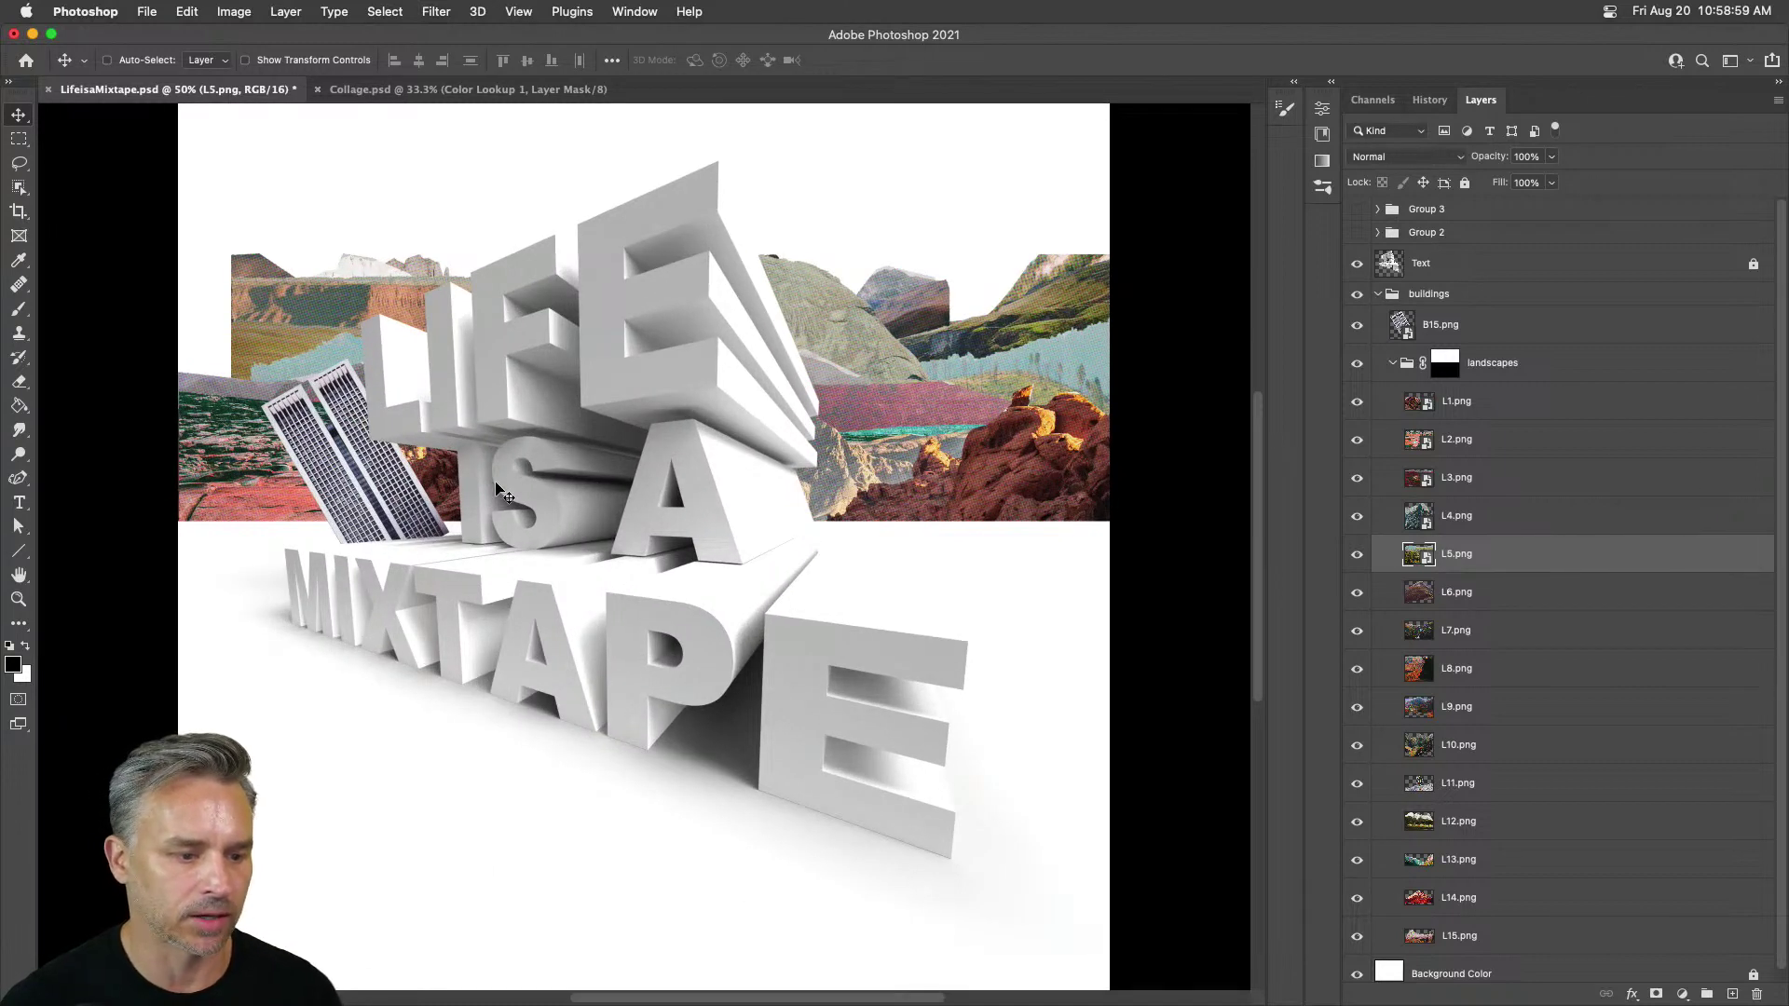
{"action": "left_click_drag", "start_coordinate": [278, 311], "coordinate": [256, 365]}
{"action": "key", "text": "super+t"}
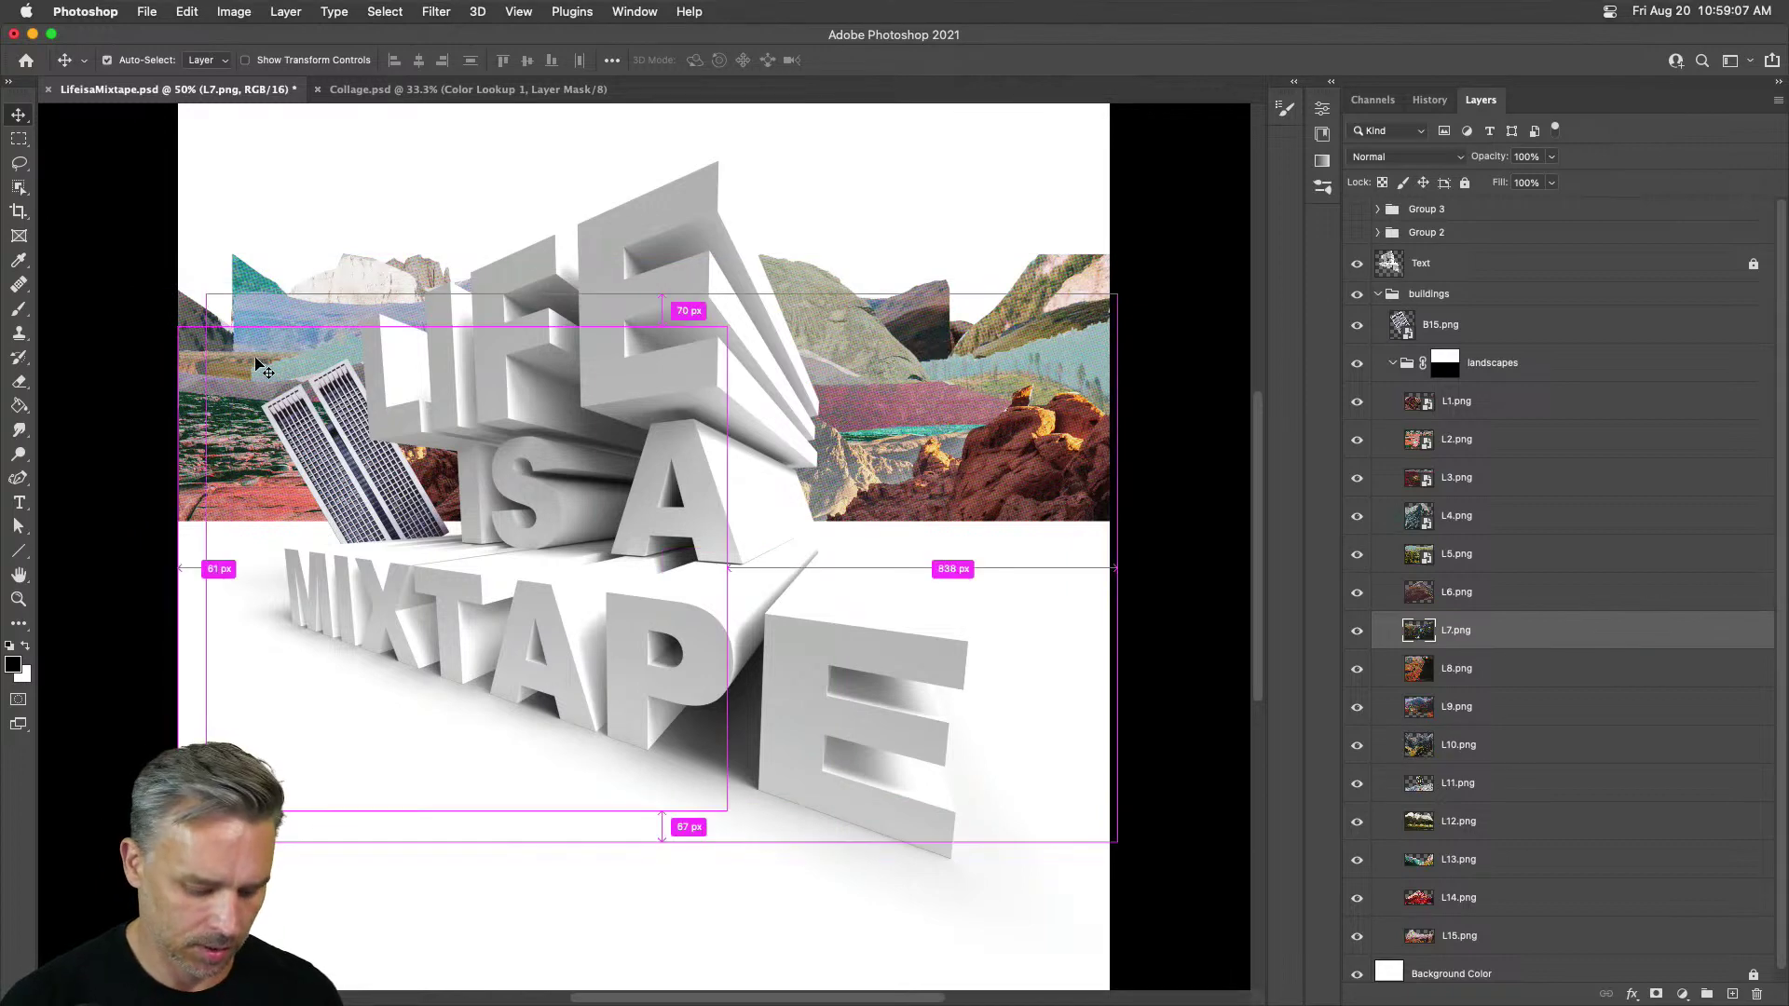
{"action": "left_click_drag", "start_coordinate": [201, 293], "coordinate": [140, 240]}
{"action": "key", "text": "Return"}
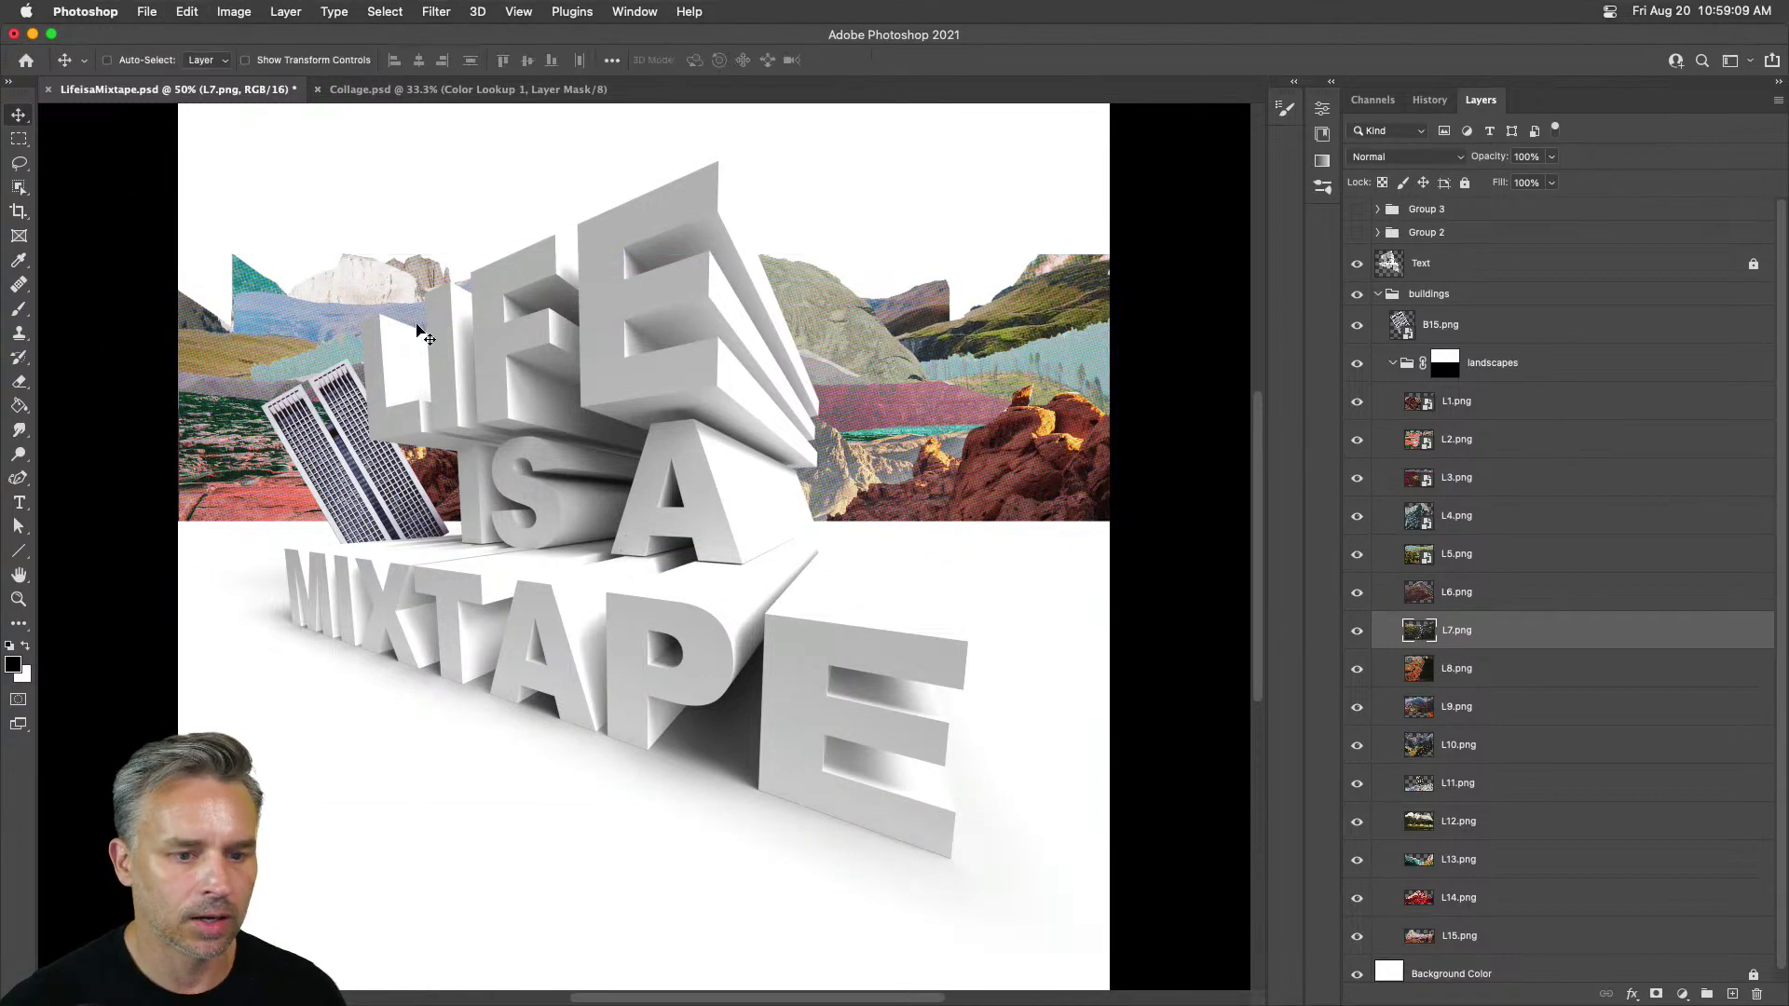
Step: Delete the grey-green mountain layer L4.png beside the large E and move the L9.png landscape down and left
{"action": "left_click_drag", "start_coordinate": [855, 320], "coordinate": [952, 259]}
{"action": "key", "text": "Delete"}
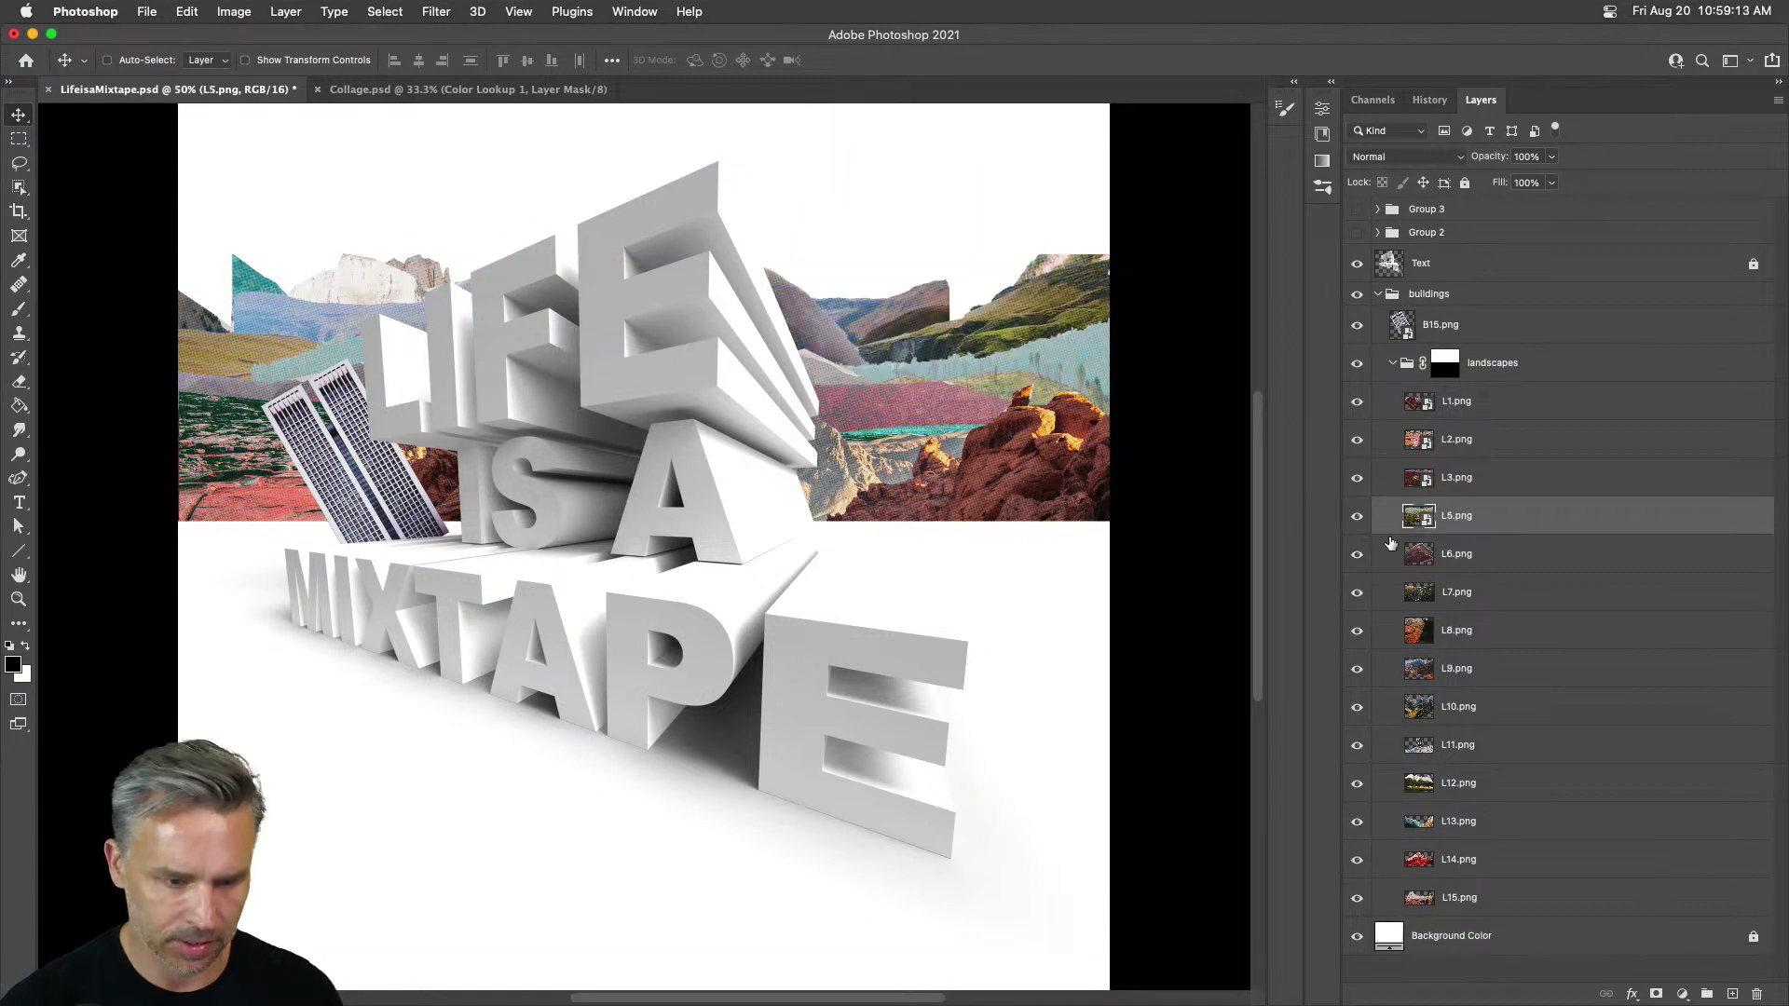
{"action": "left_click_drag", "start_coordinate": [894, 315], "coordinate": [818, 335]}
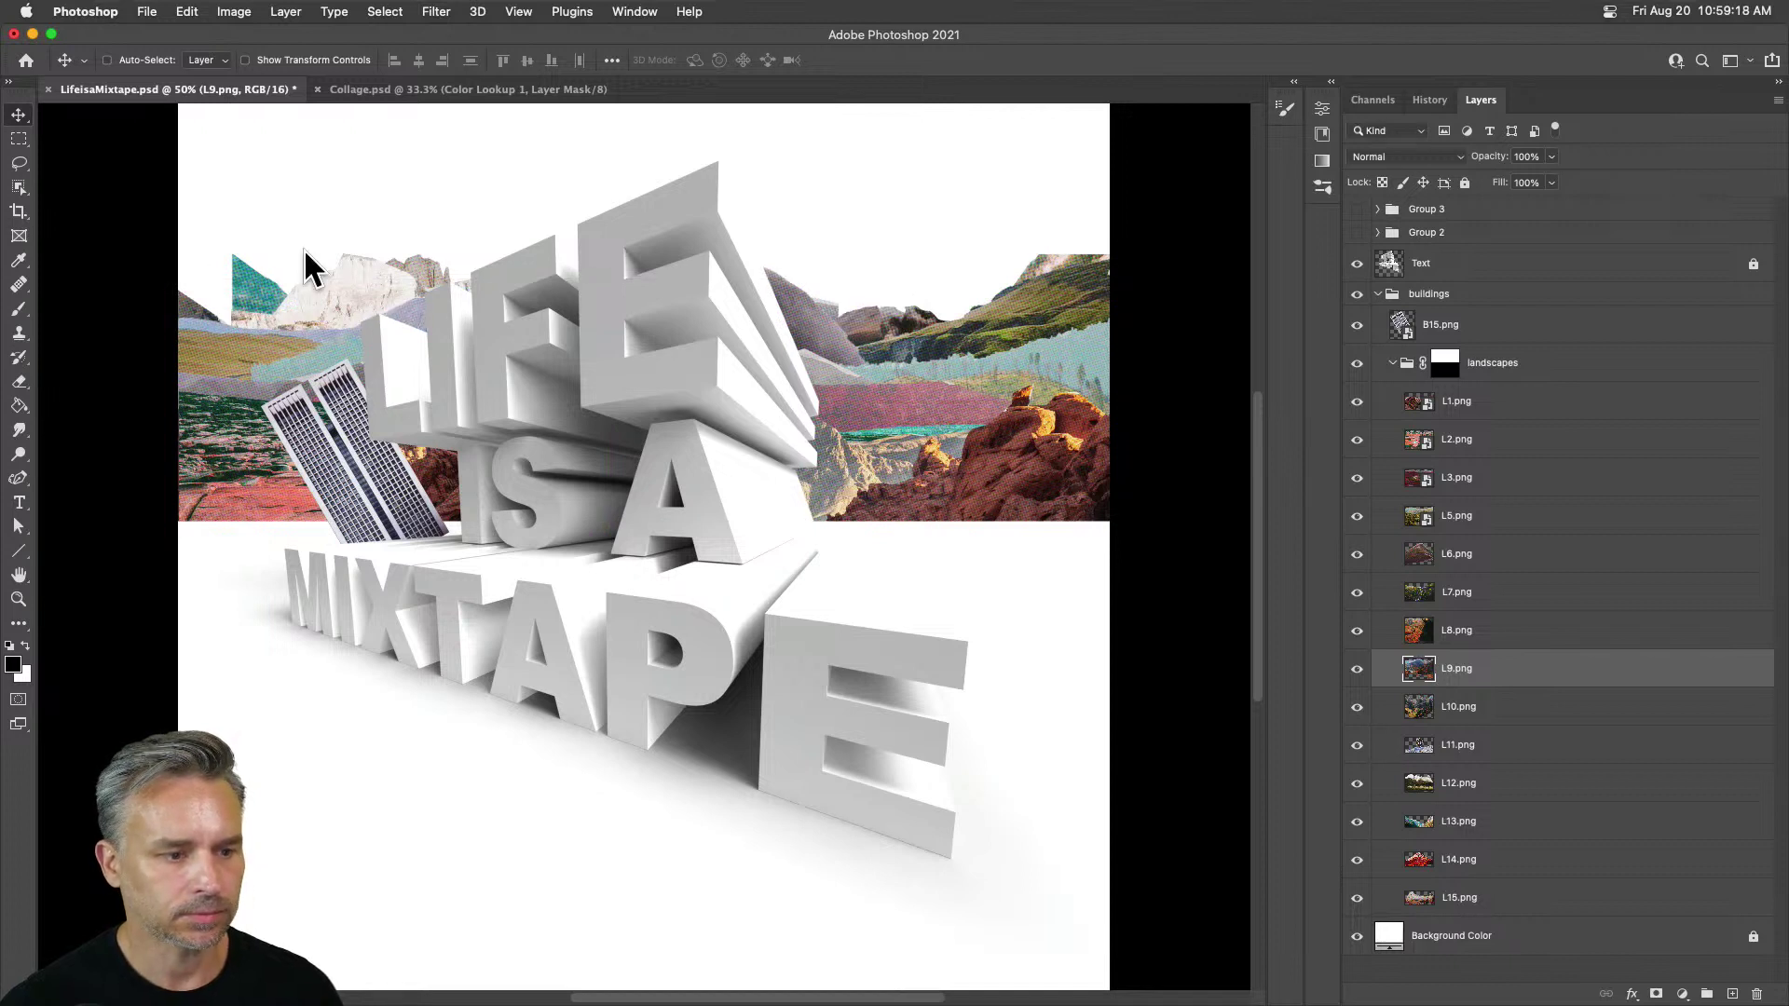
Step: Delete the teal mountain layer L13.png at the canvas's upper left and shift the pale rocky mountain range up and left
{"action": "left_click", "coordinate": [245, 298]}
{"action": "key", "text": "Delete"}
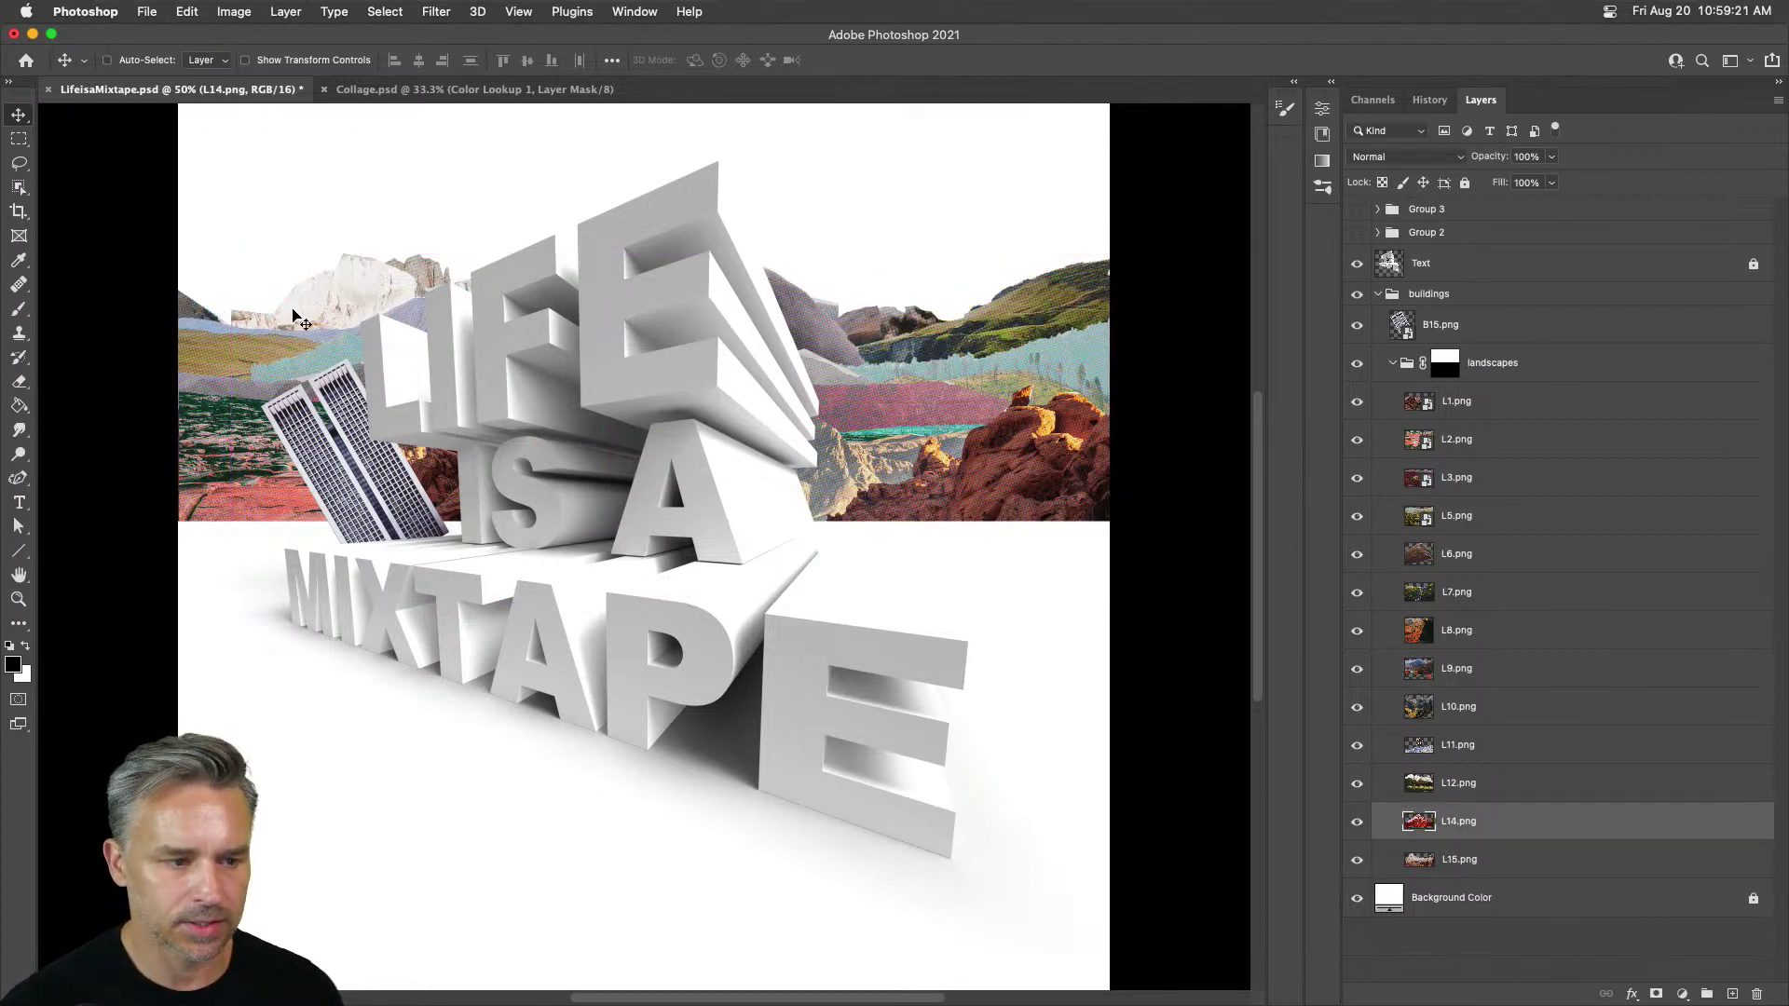
{"action": "left_click_drag", "start_coordinate": [342, 302], "coordinate": [289, 283]}
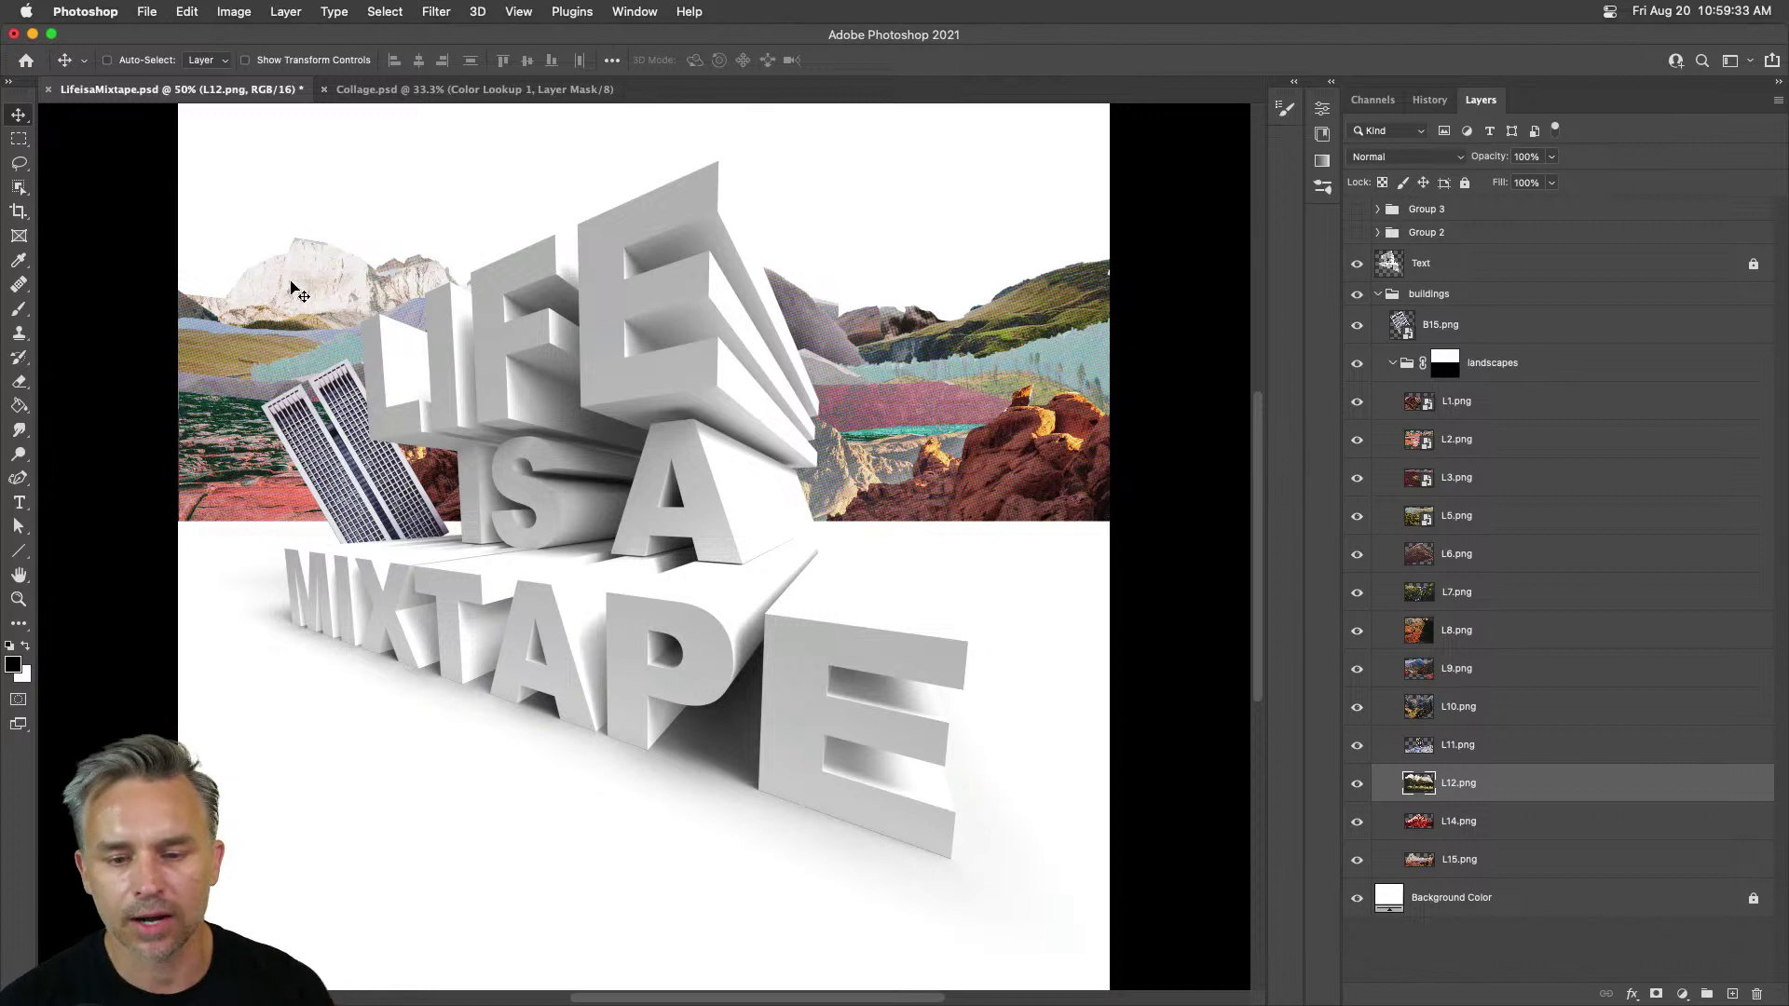
Step: Hide the Text layer and inspect Group 3's flat type over the landscapes with Additional Layers hidden, then collapse and hide Group 3
{"action": "left_click", "coordinate": [1387, 364]}
{"action": "left_click", "coordinate": [1355, 265]}
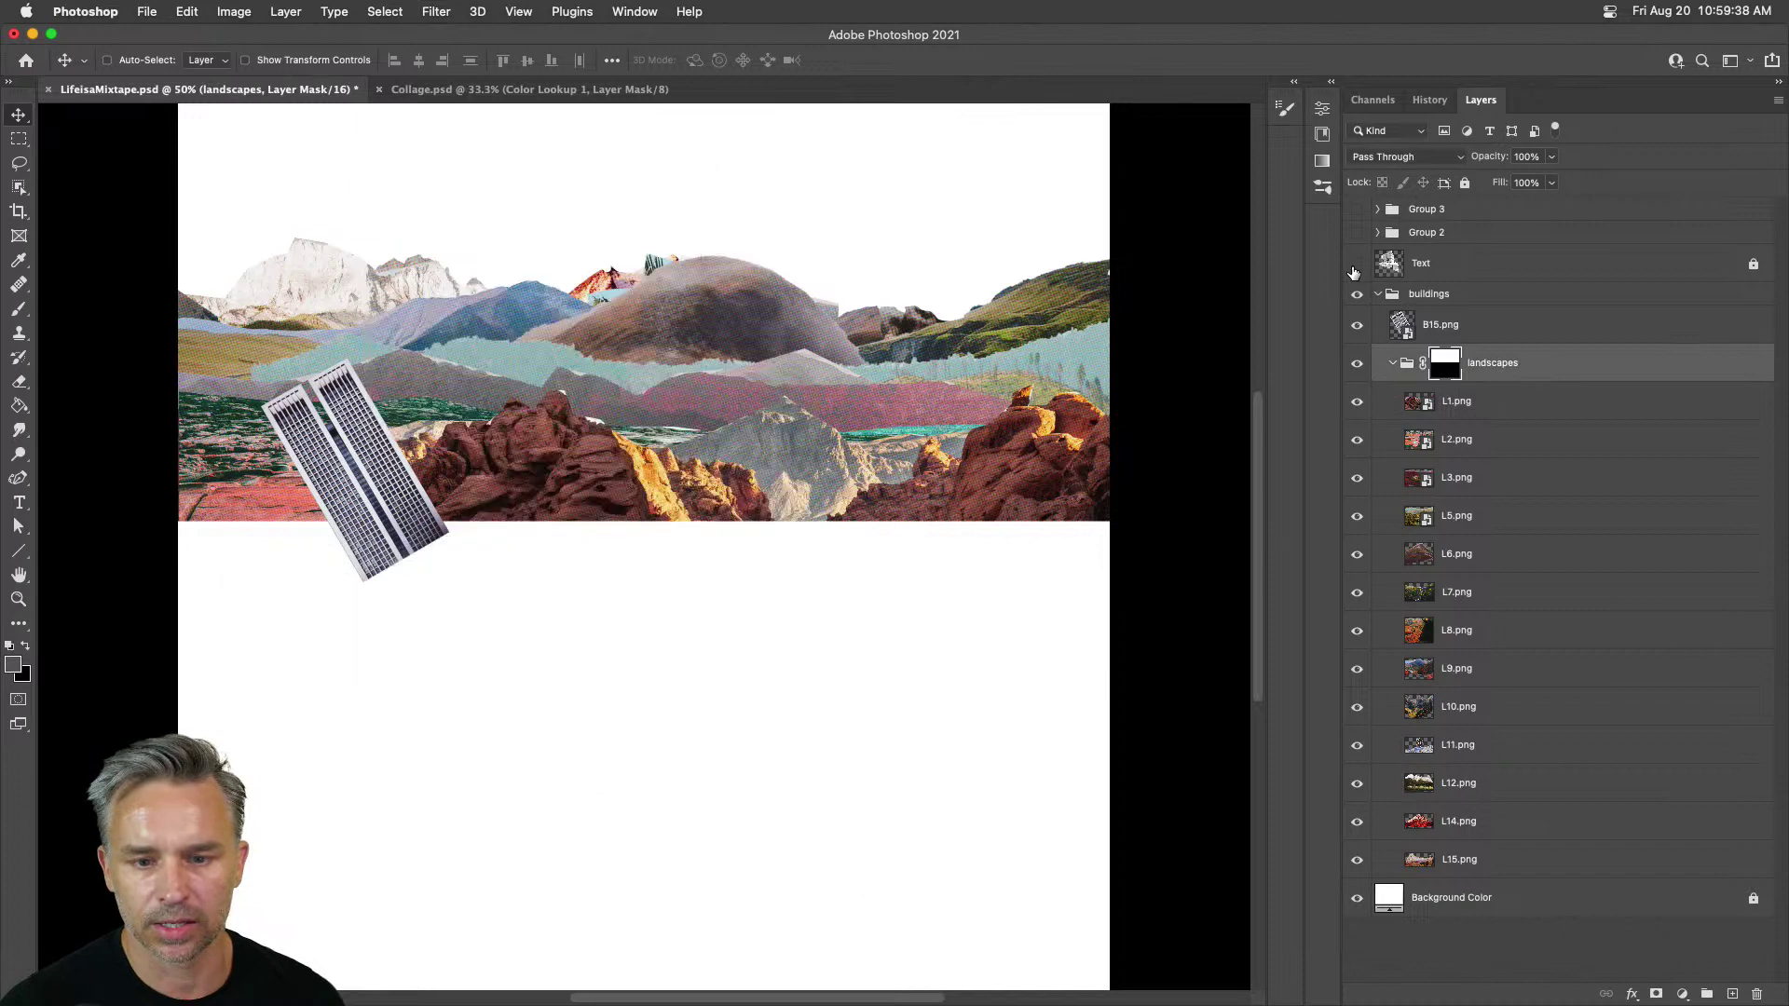
{"action": "left_click", "coordinate": [1377, 210]}
{"action": "left_click", "coordinate": [1355, 346]}
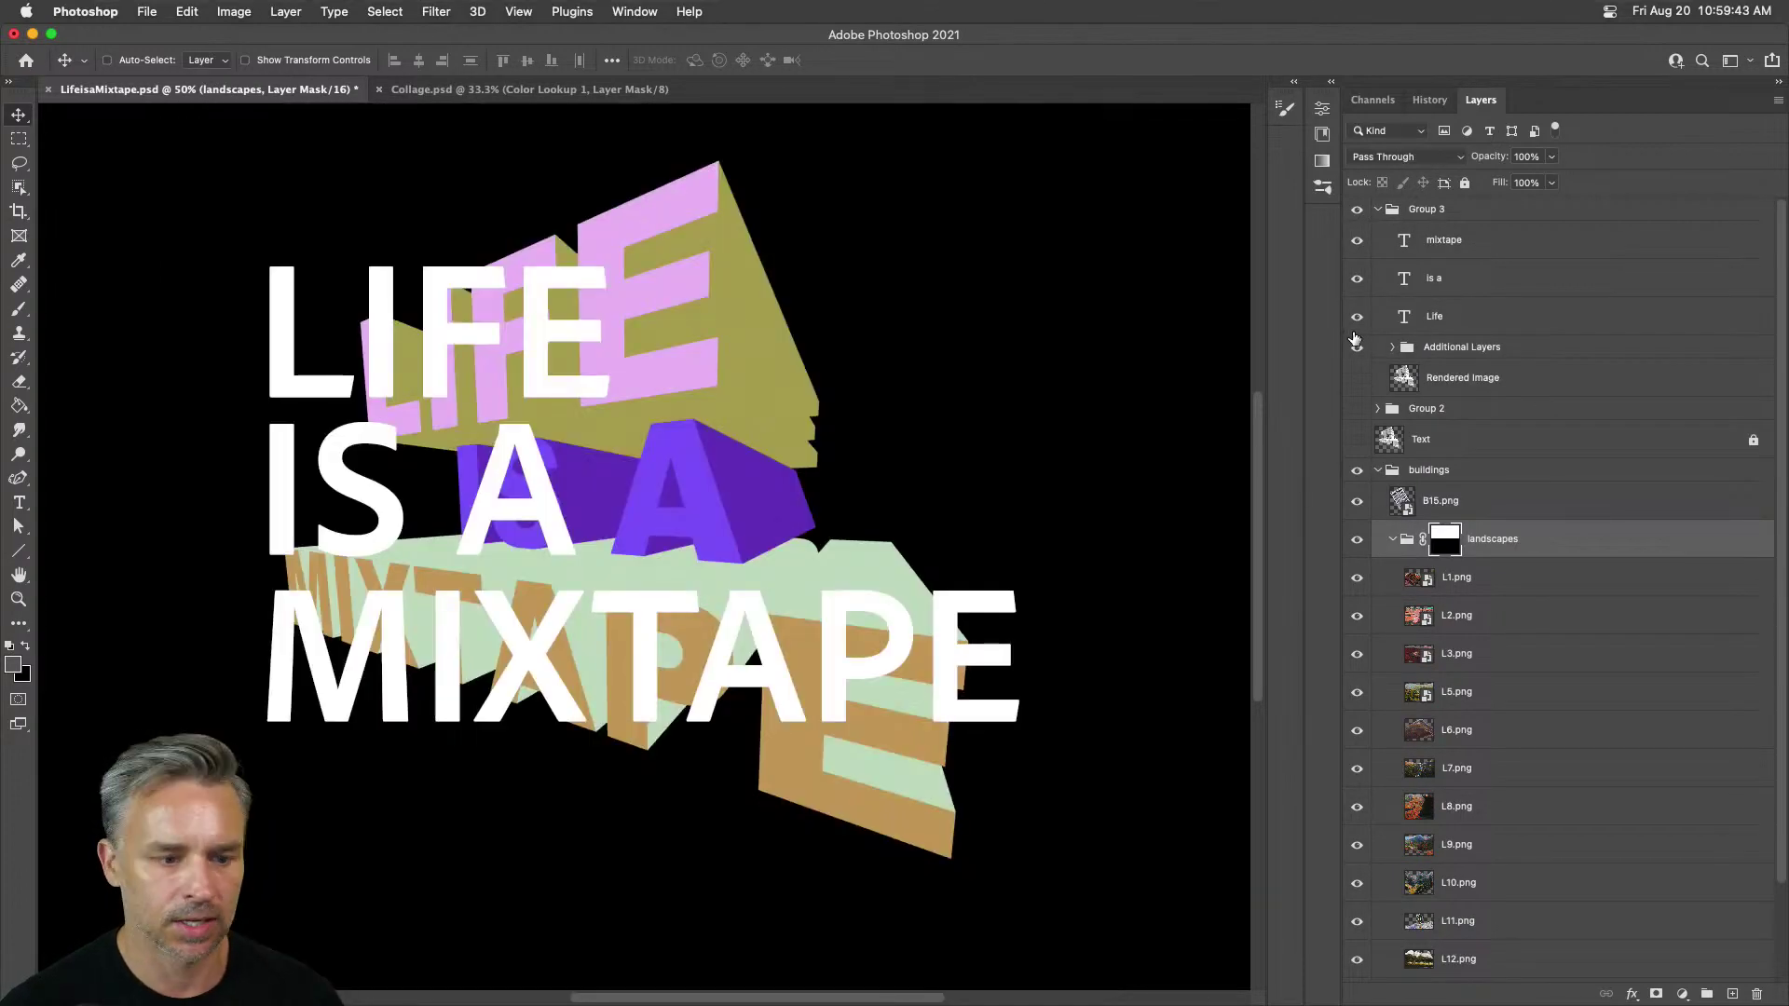
{"action": "left_click", "coordinate": [1356, 348]}
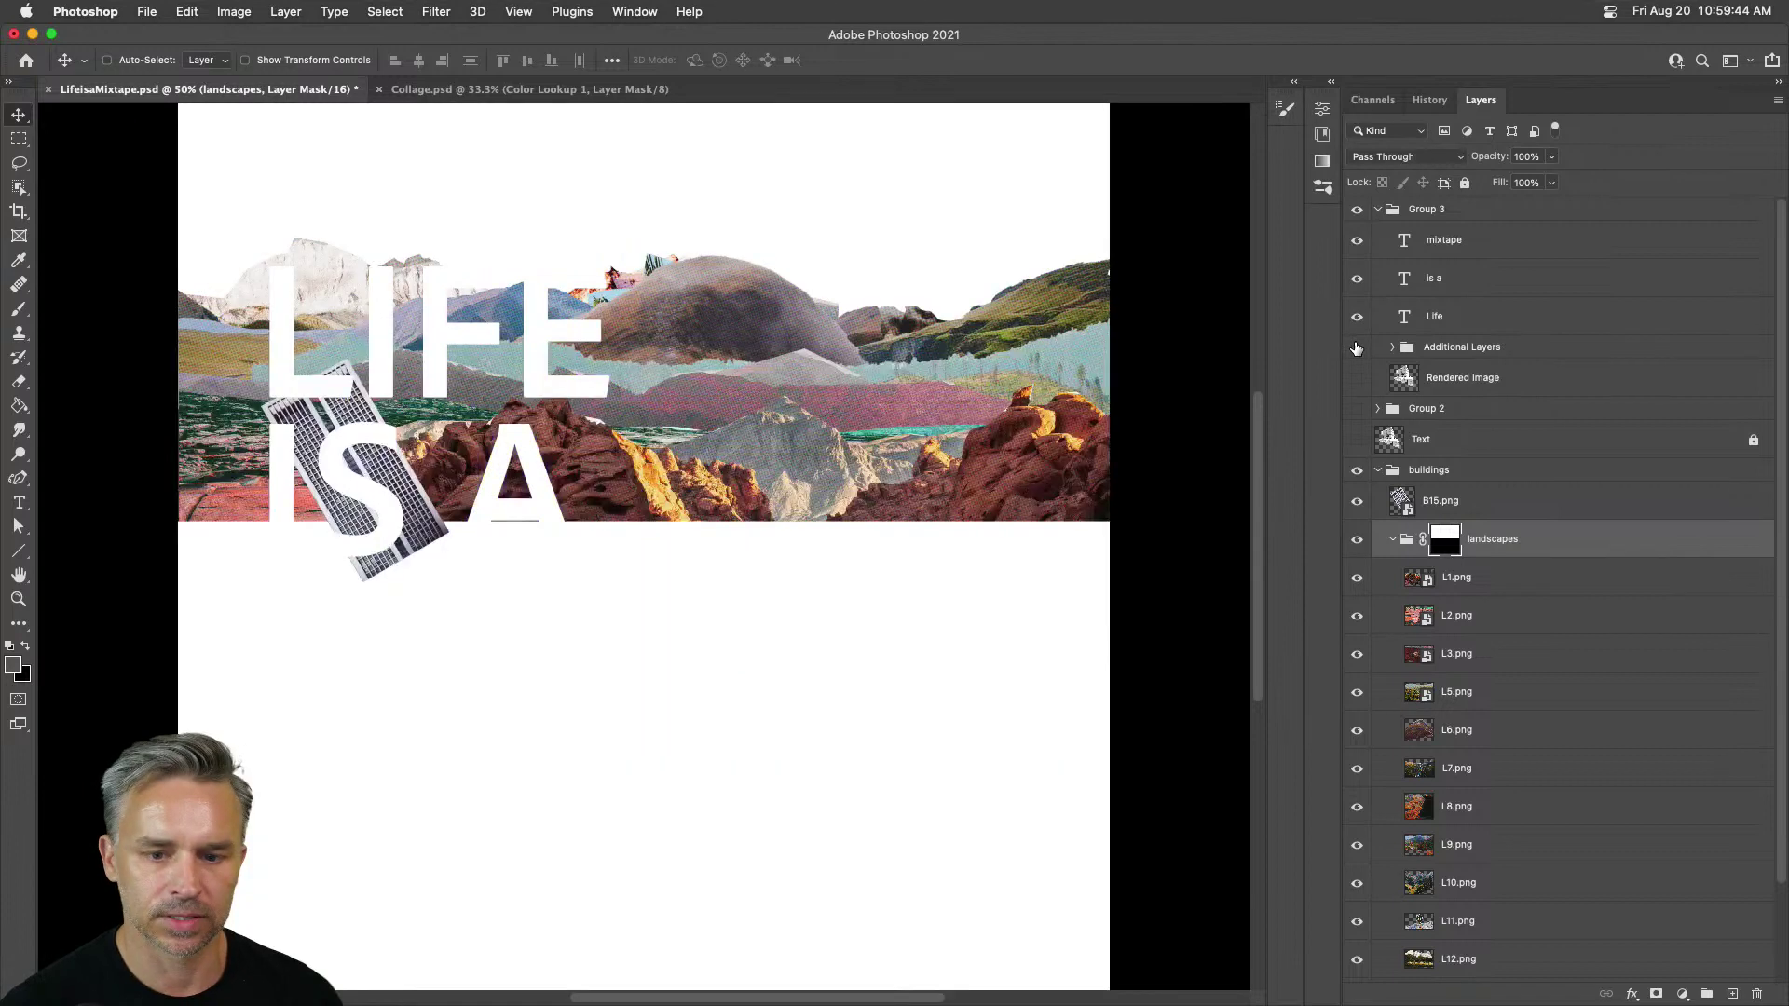
{"action": "left_click", "coordinate": [1451, 318]}
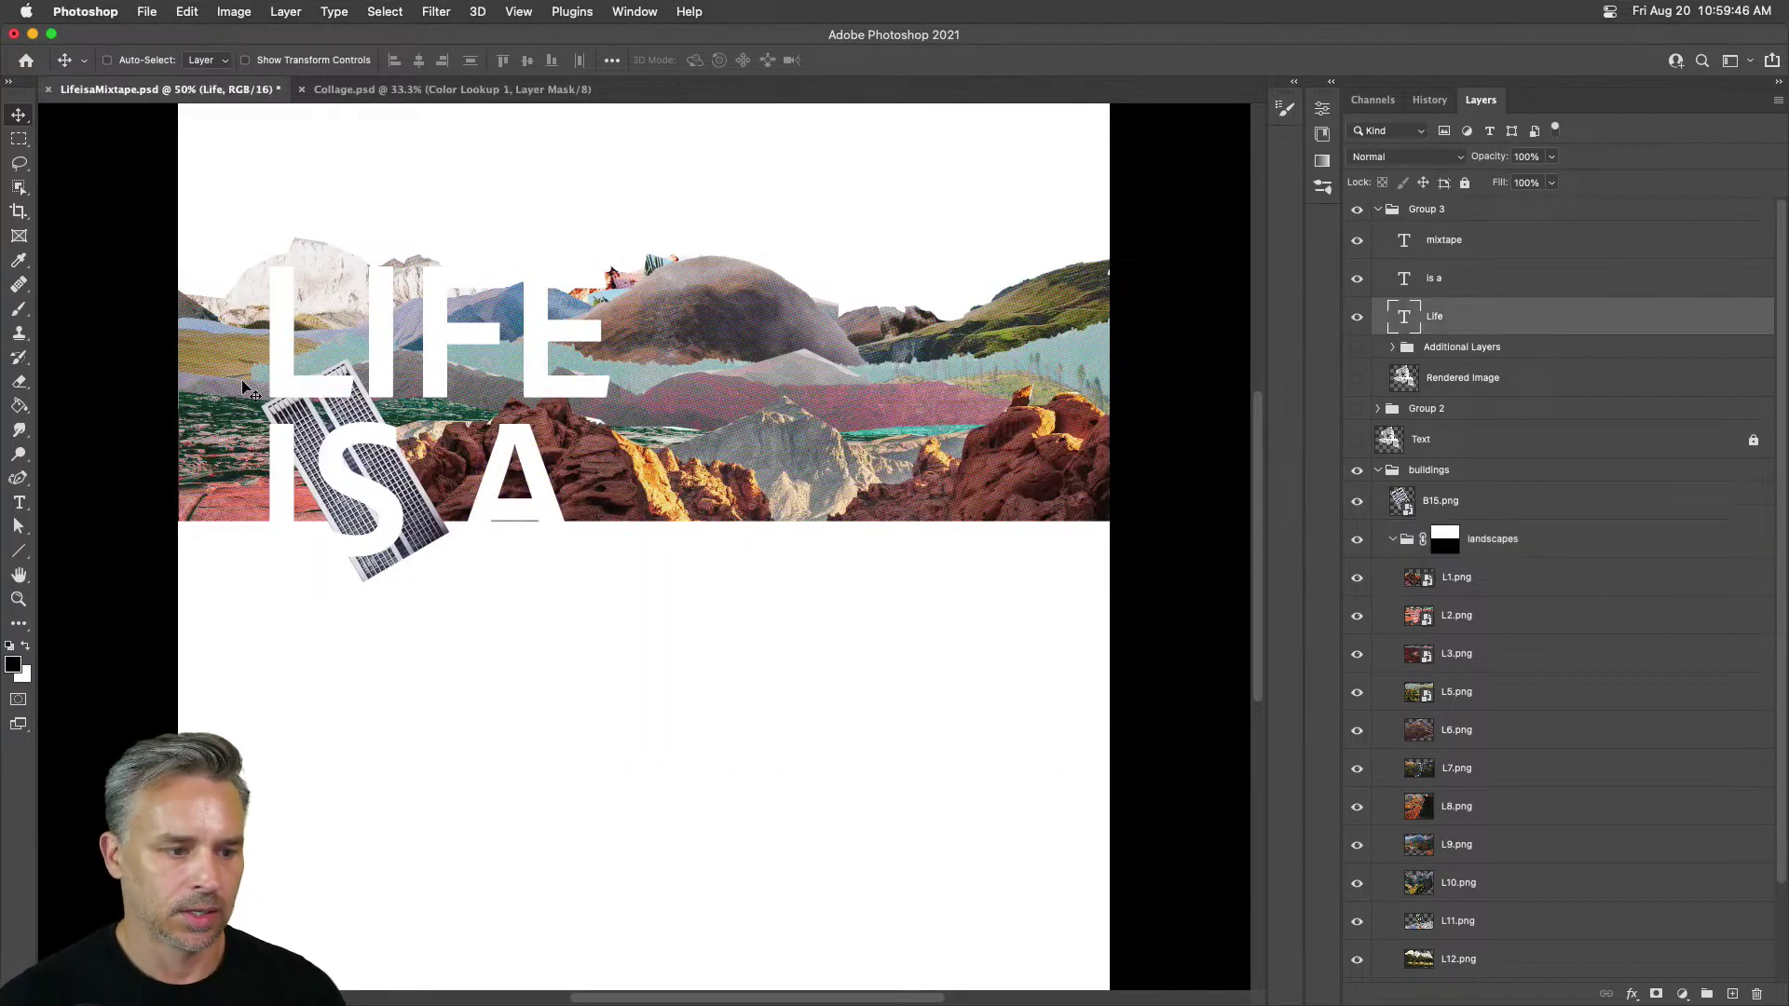
{"action": "left_click", "coordinate": [1378, 211]}
{"action": "left_click", "coordinate": [1357, 209]}
{"action": "left_click", "coordinate": [1598, 360]}
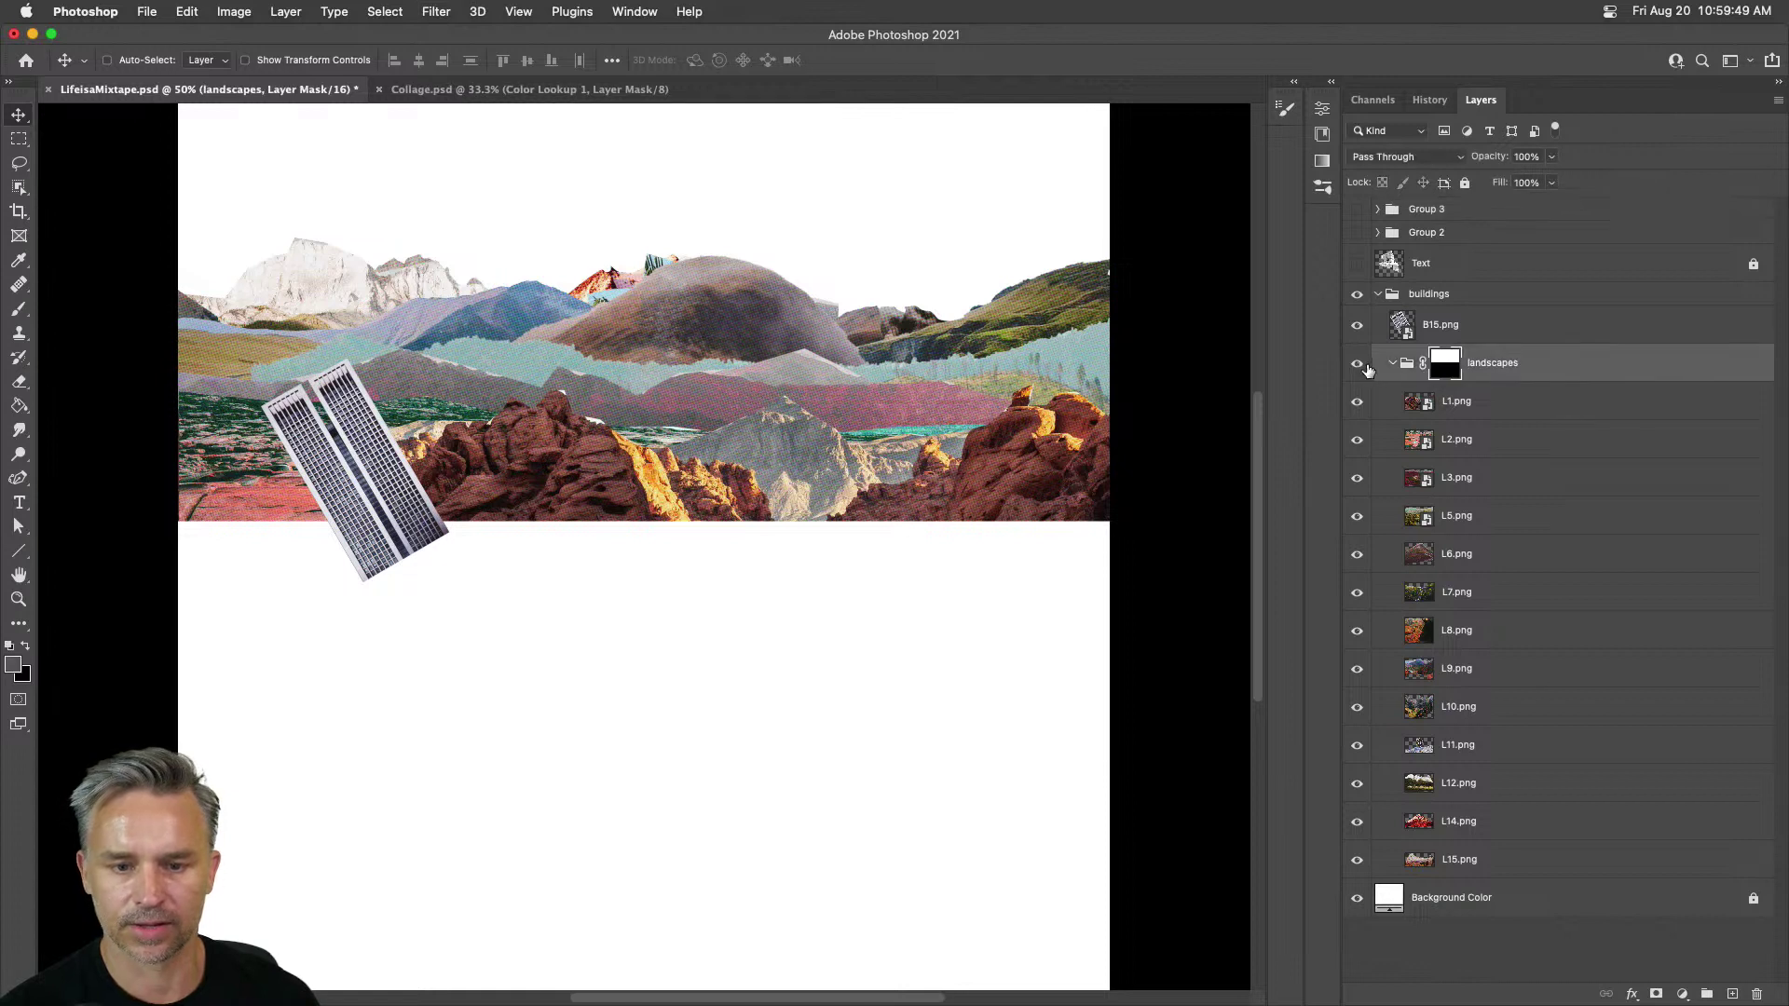
Step: With the landscapes group collapsed and hidden and the Text layer shown, move the B15.png building slightly down beside the L of LIFE
{"action": "left_click", "coordinate": [1391, 363]}
{"action": "left_click", "coordinate": [1357, 365]}
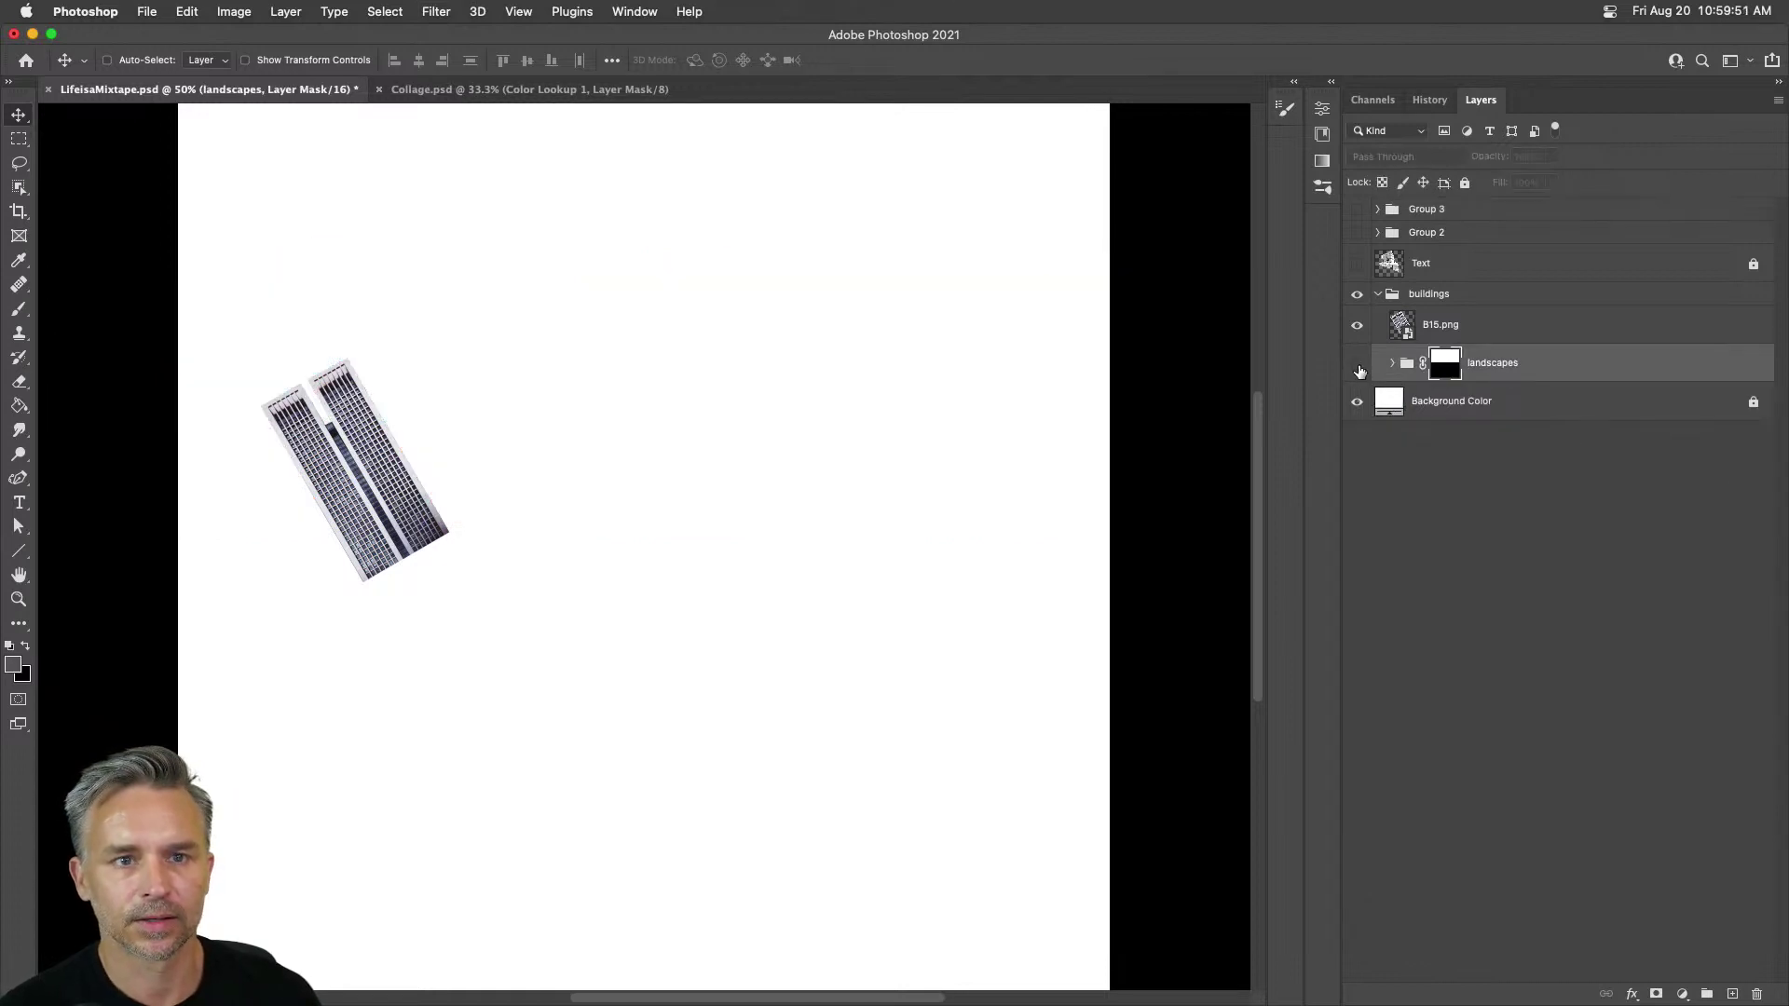
{"action": "left_click", "coordinate": [1398, 328]}
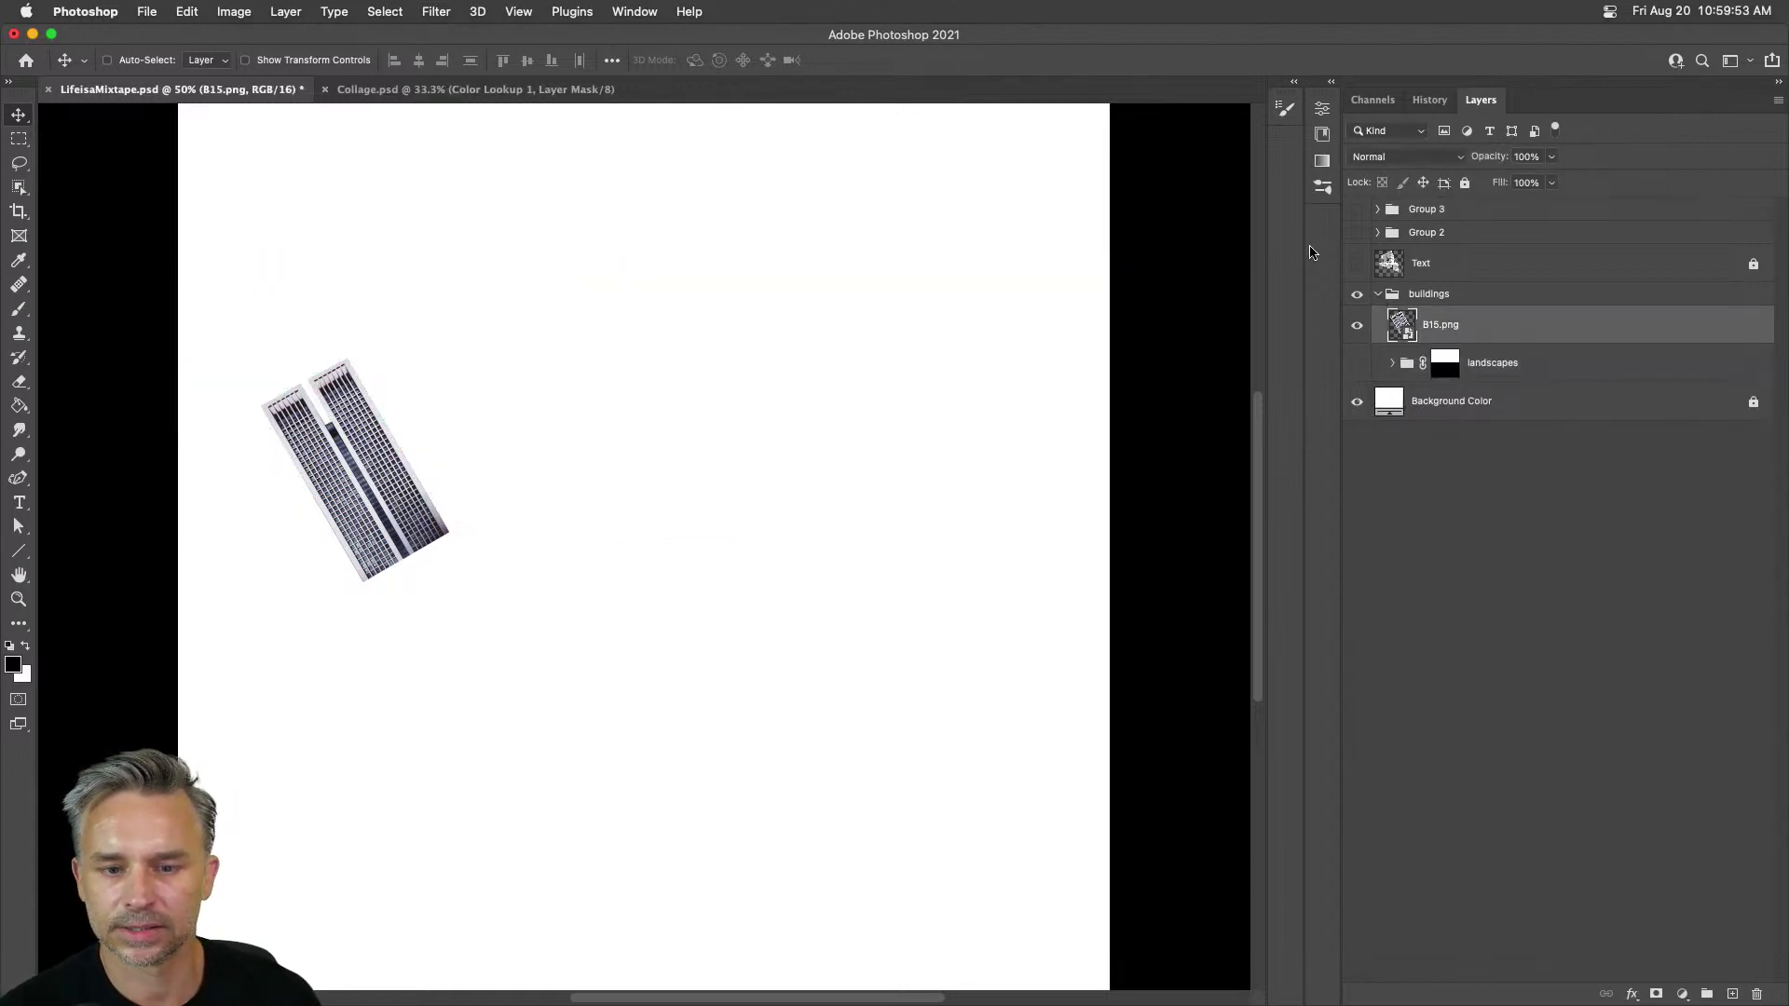
{"action": "left_click", "coordinate": [1356, 265]}
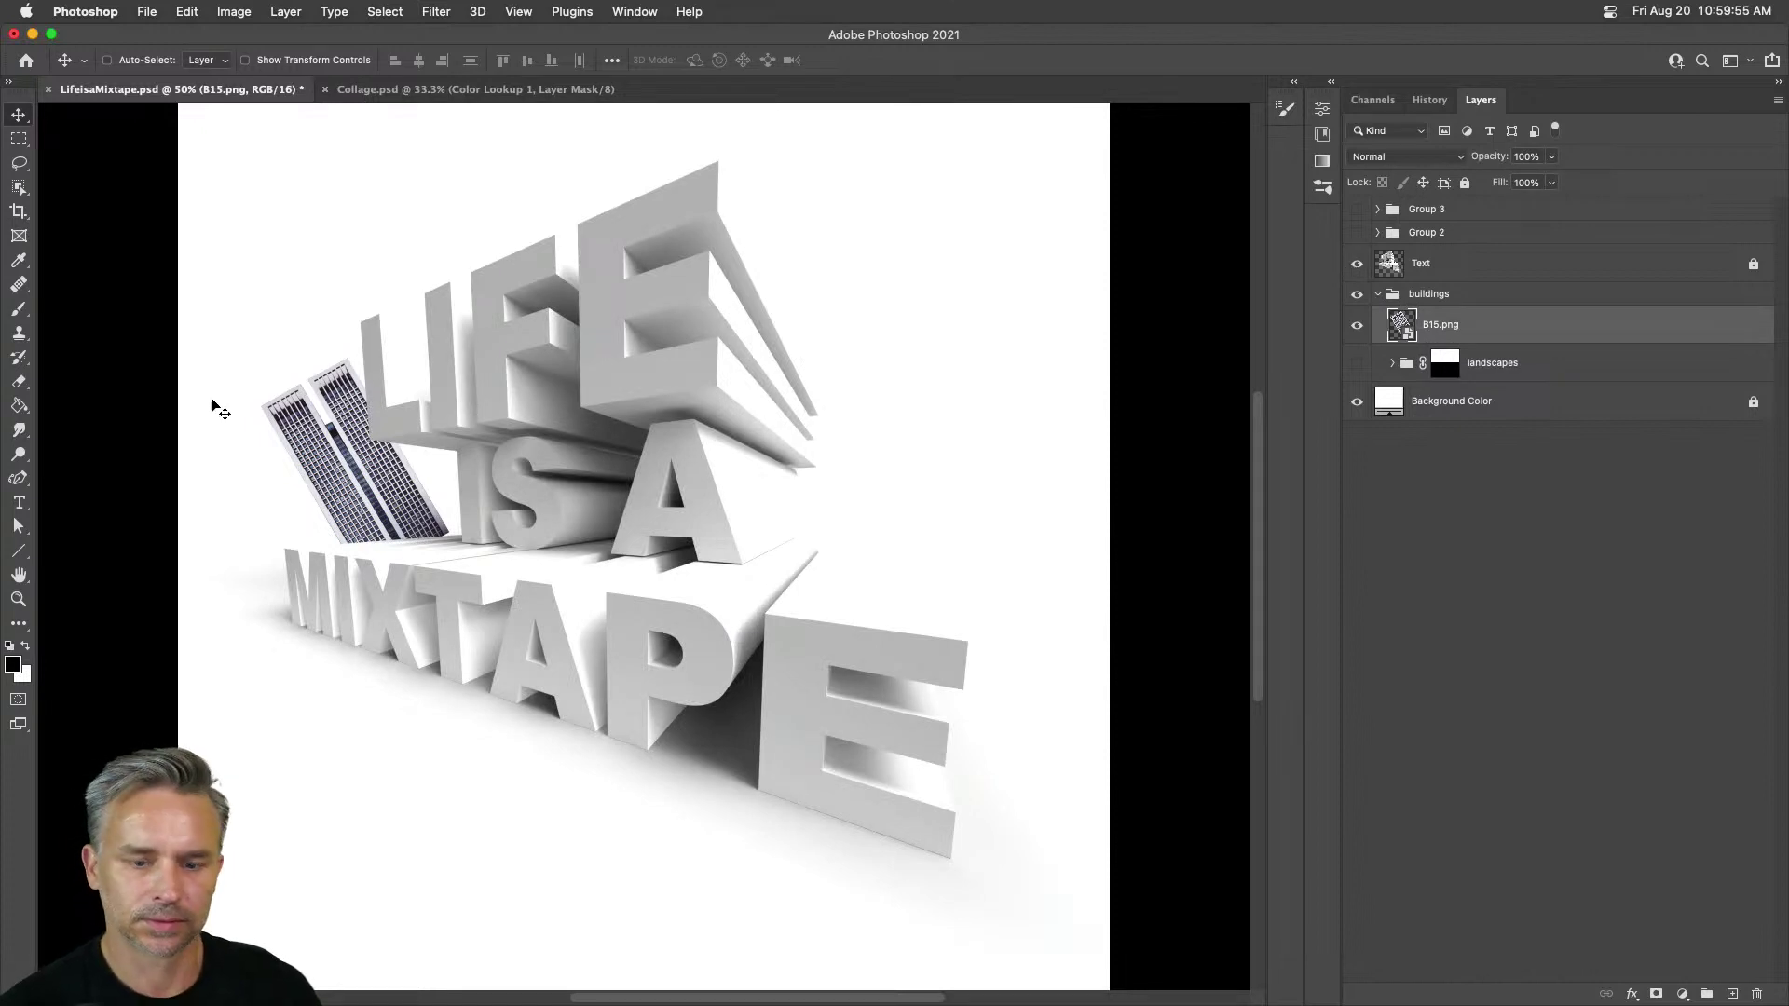
{"action": "left_click_drag", "start_coordinate": [304, 446], "coordinate": [309, 477]}
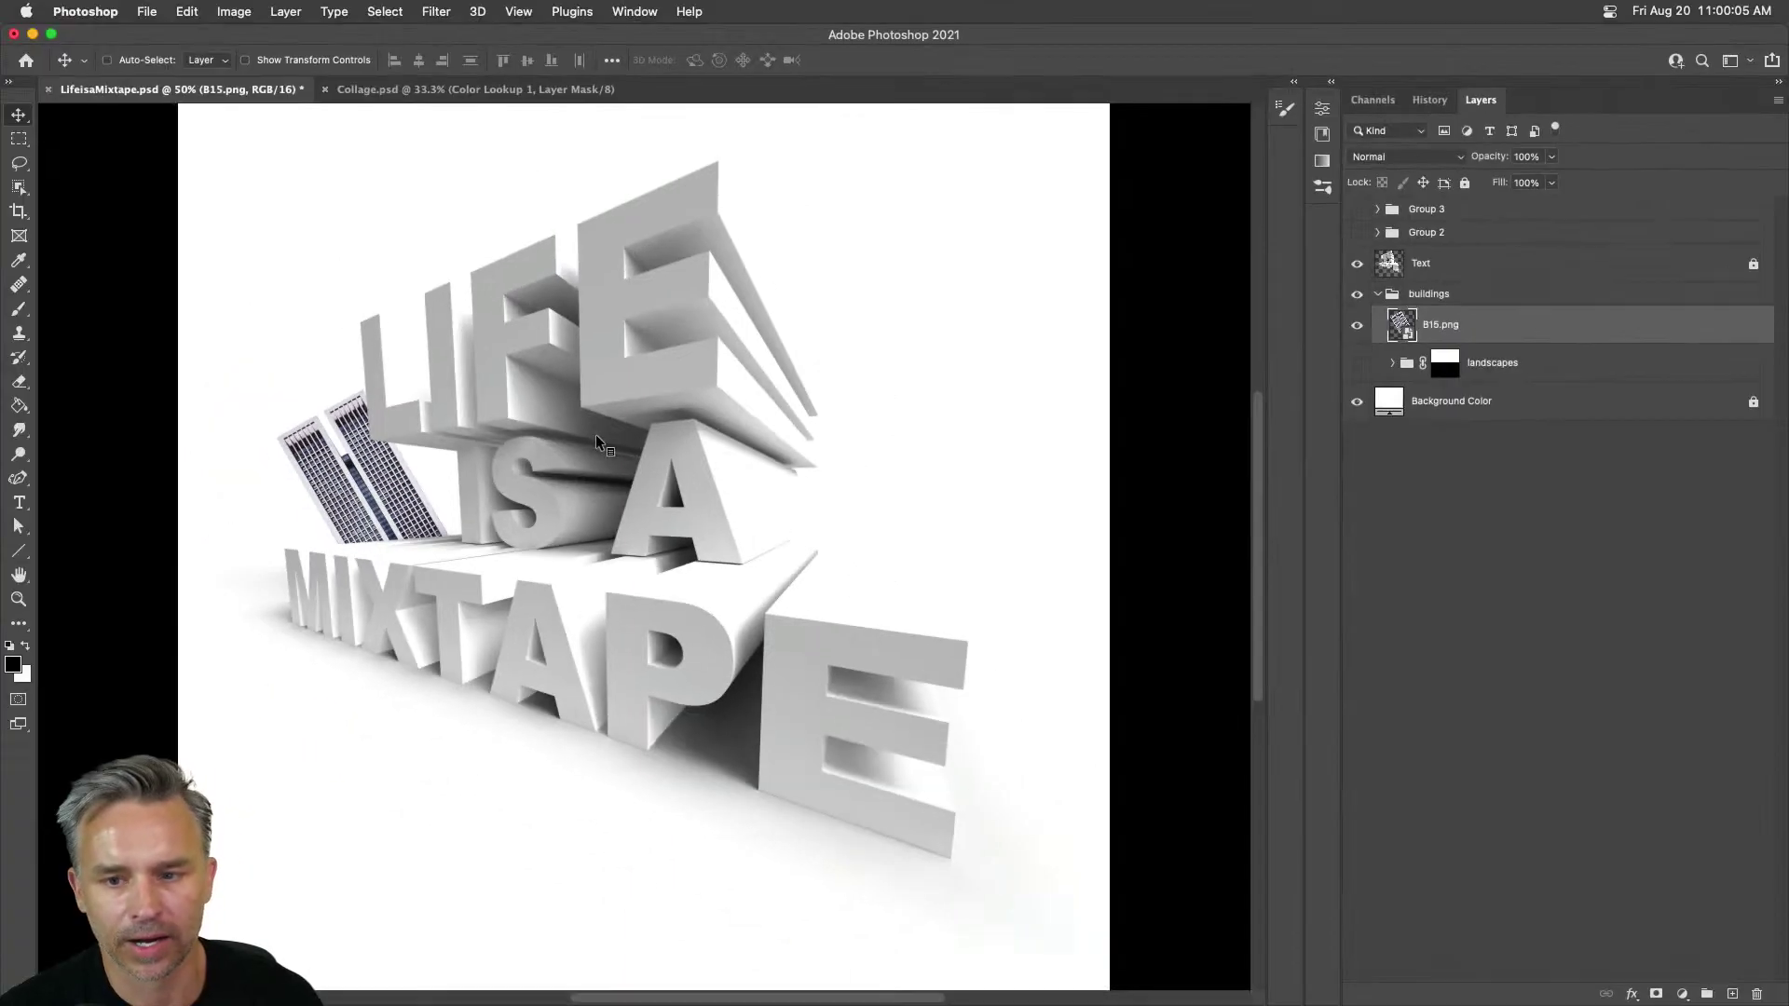
Step: Ungroup Group 2 to release its flowers, vehicles and technology cut-outs
{"action": "left_click", "coordinate": [1415, 235]}
{"action": "right_click", "coordinate": [1468, 237]}
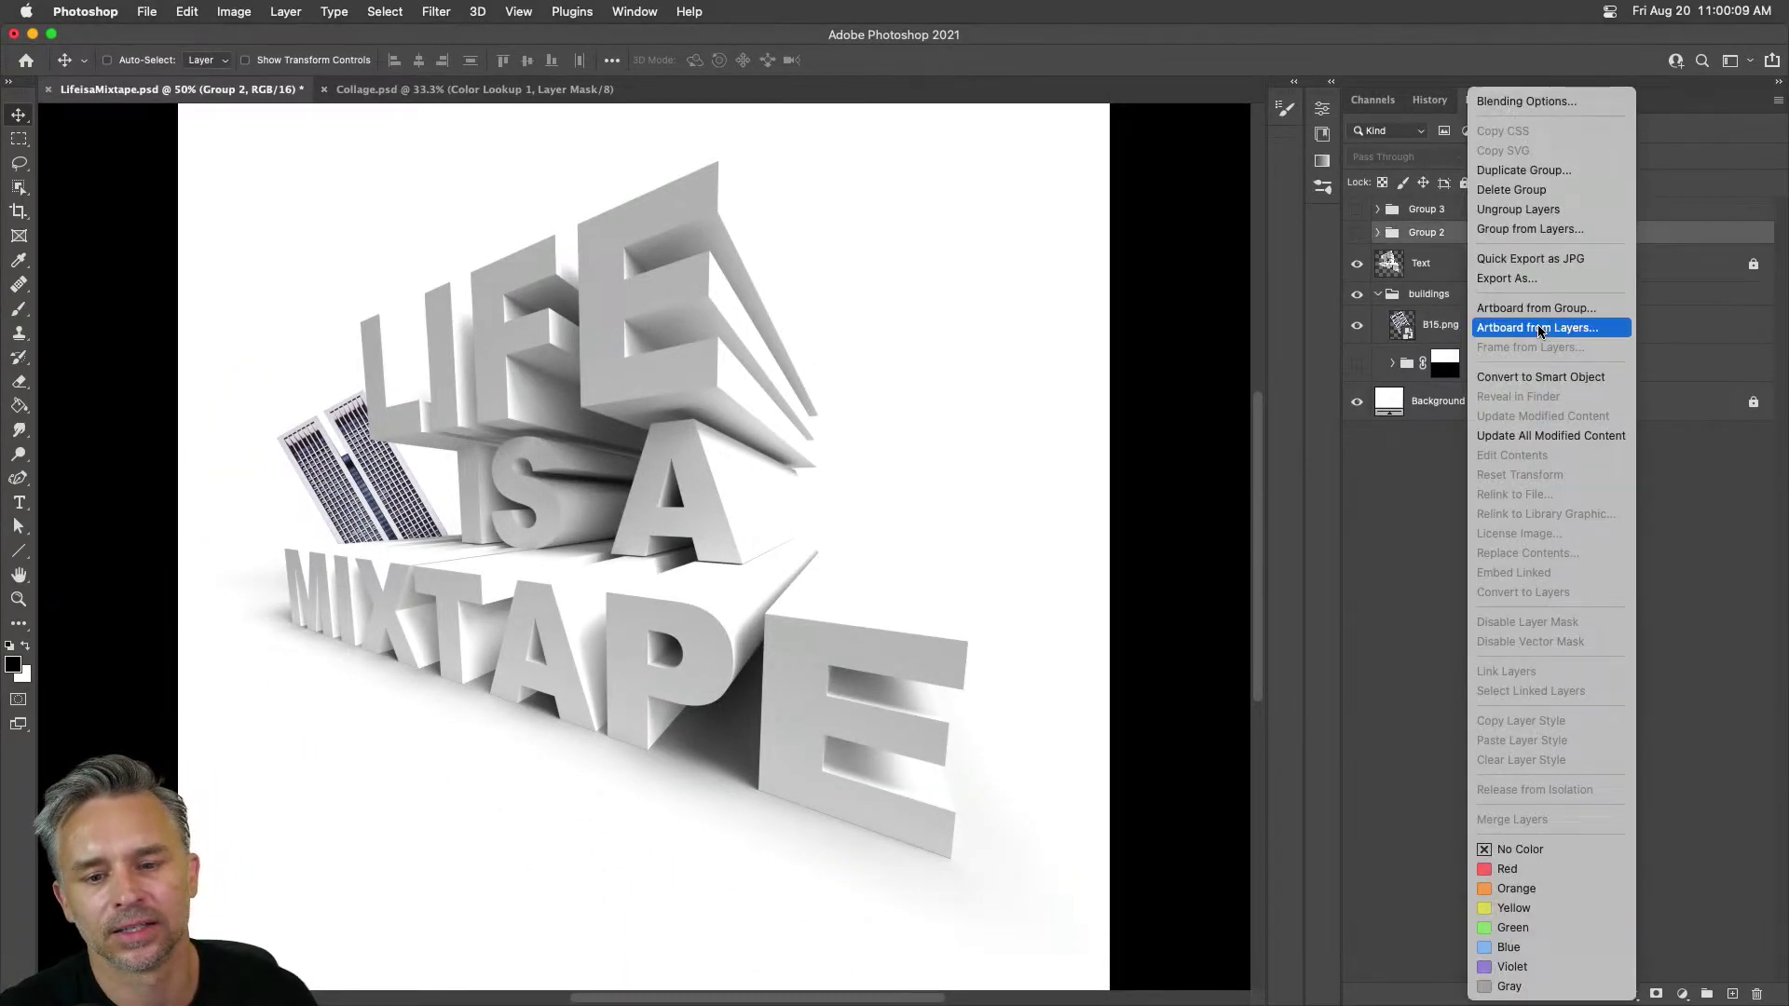
{"action": "left_click", "coordinate": [1537, 208]}
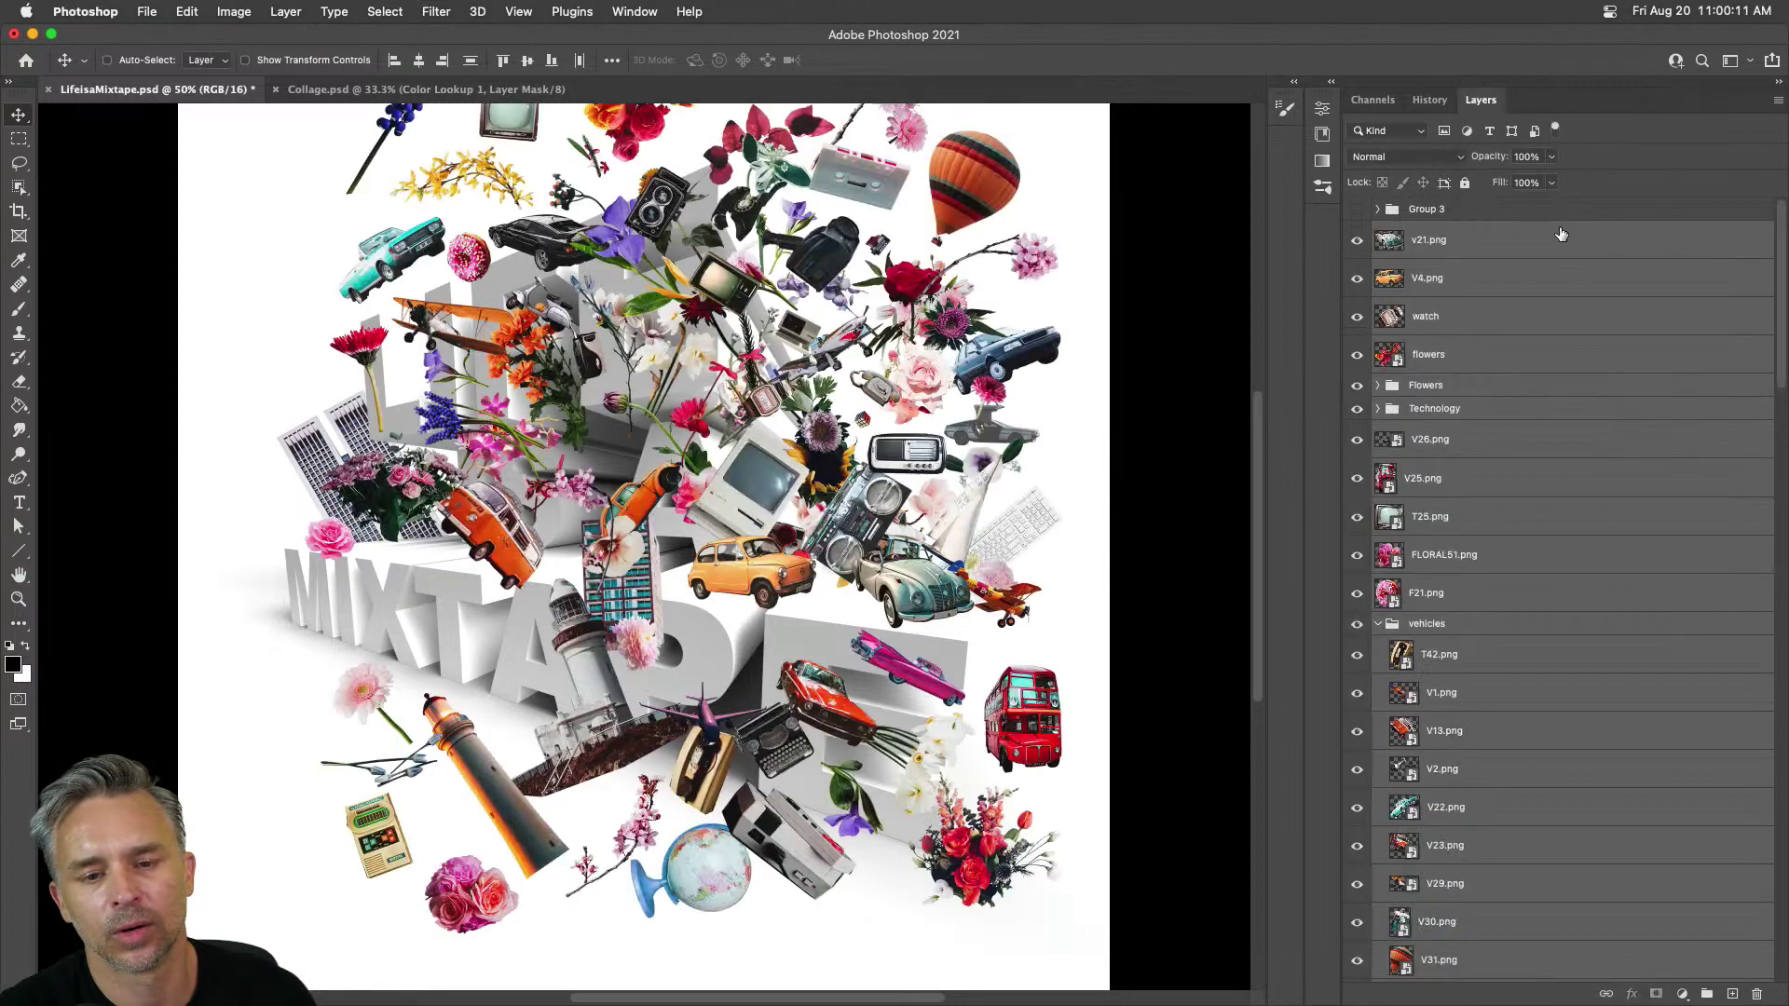
Step: Move the small red biplane V1.png up beside the hot-air balloon
{"action": "left_click", "coordinate": [1426, 241]}
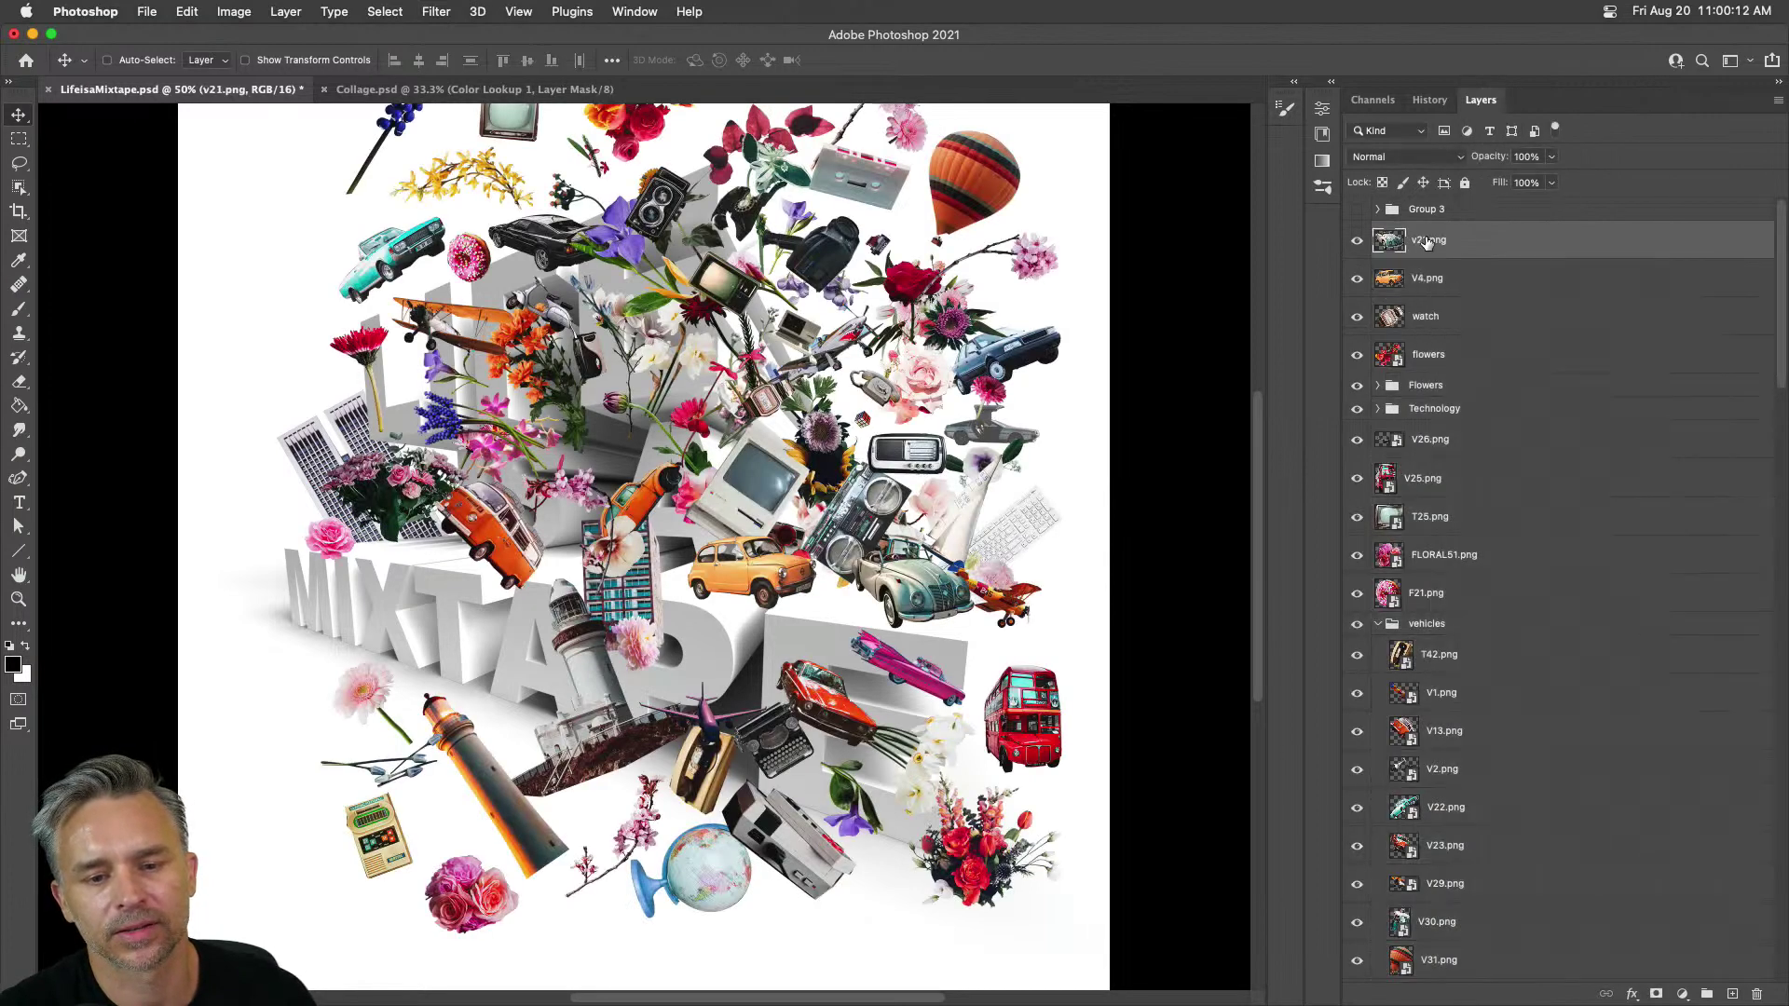
{"action": "left_click", "coordinate": [1416, 354]}
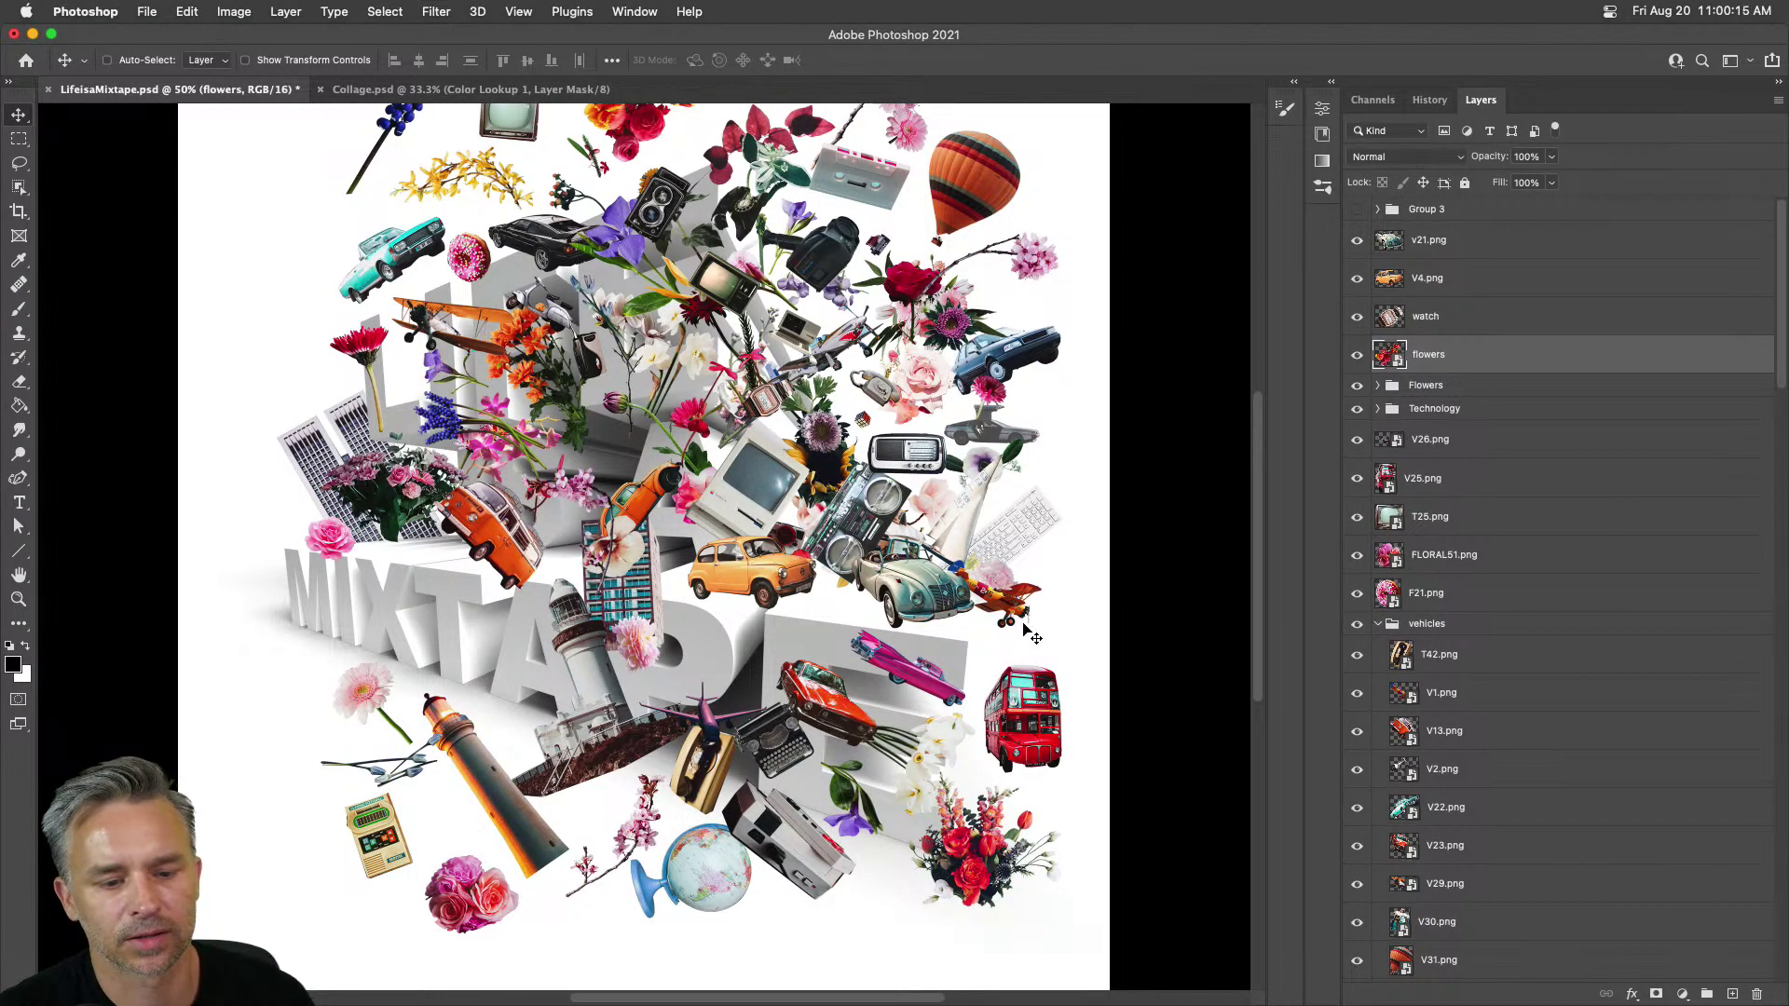
{"action": "left_click_drag", "start_coordinate": [1014, 622], "coordinate": [1060, 207]}
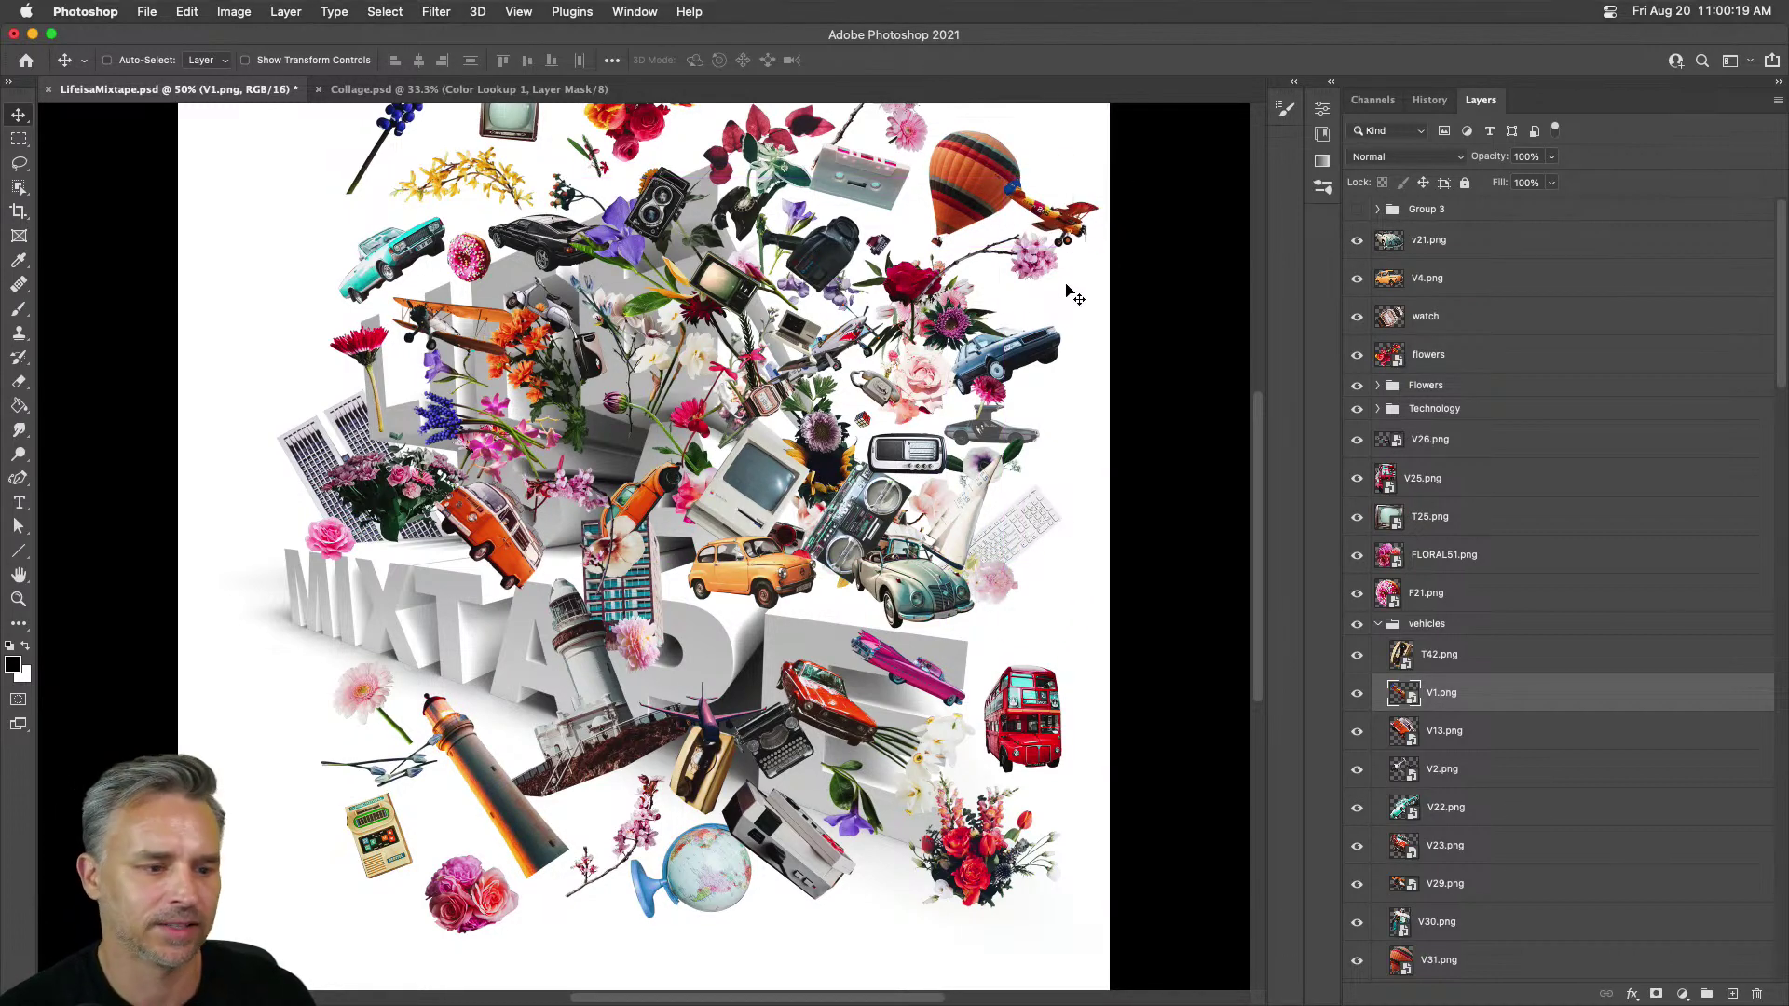
Step: Locate the orange flowers FLORAL46.png in the layer stack and collapse their parent Group 1
{"action": "left_click", "coordinate": [504, 369], "text": "super"}
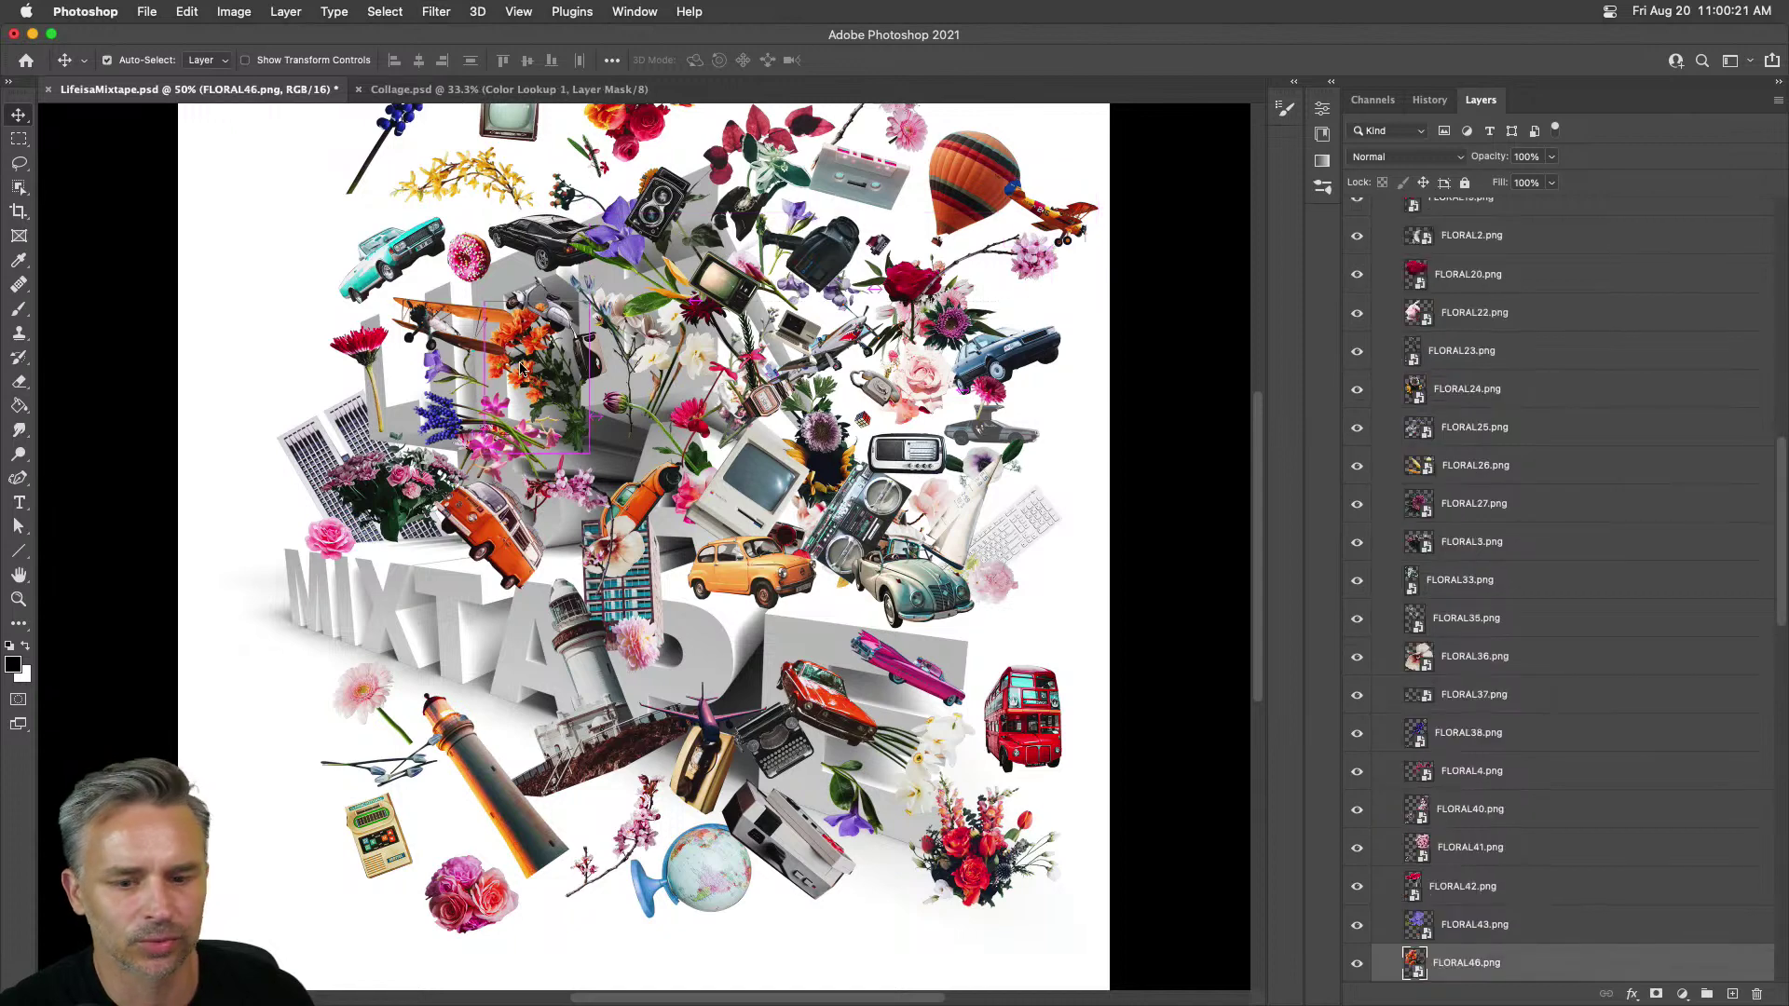
{"action": "scroll", "coordinate": [1414, 665], "scroll_direction": "down", "scroll_amount": 5}
{"action": "scroll", "coordinate": [1412, 665], "scroll_direction": "up", "scroll_amount": 10}
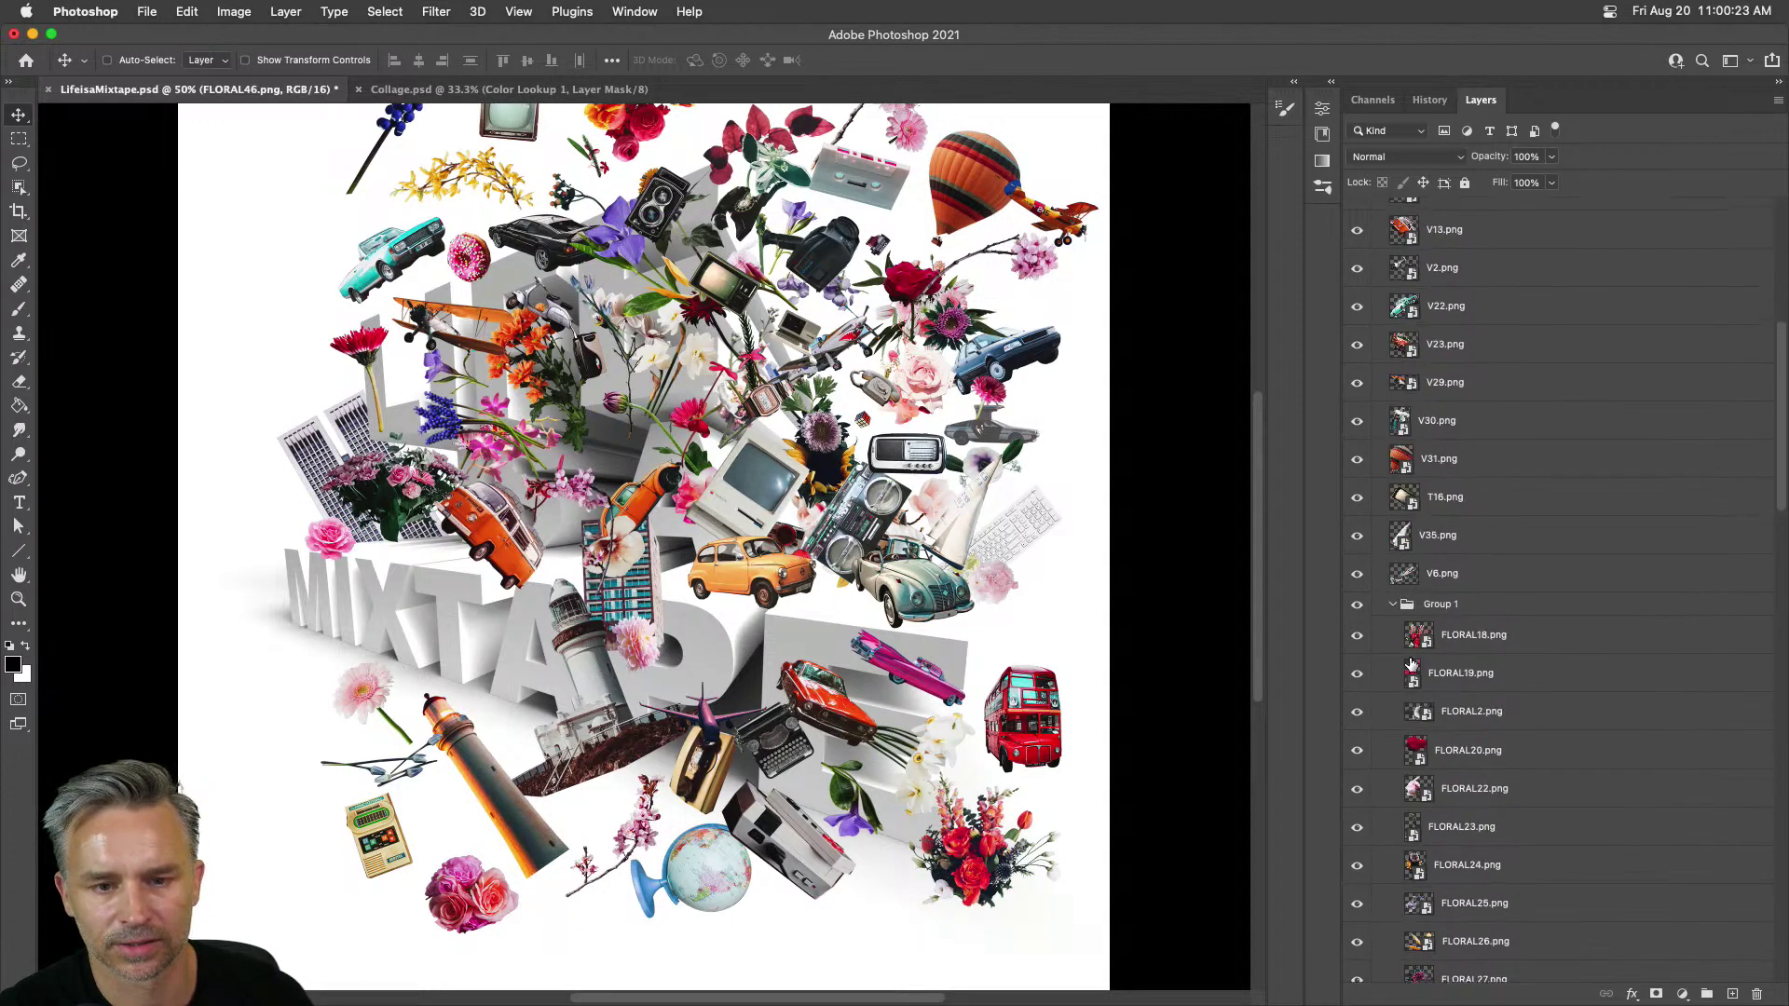
{"action": "left_click", "coordinate": [1394, 732]}
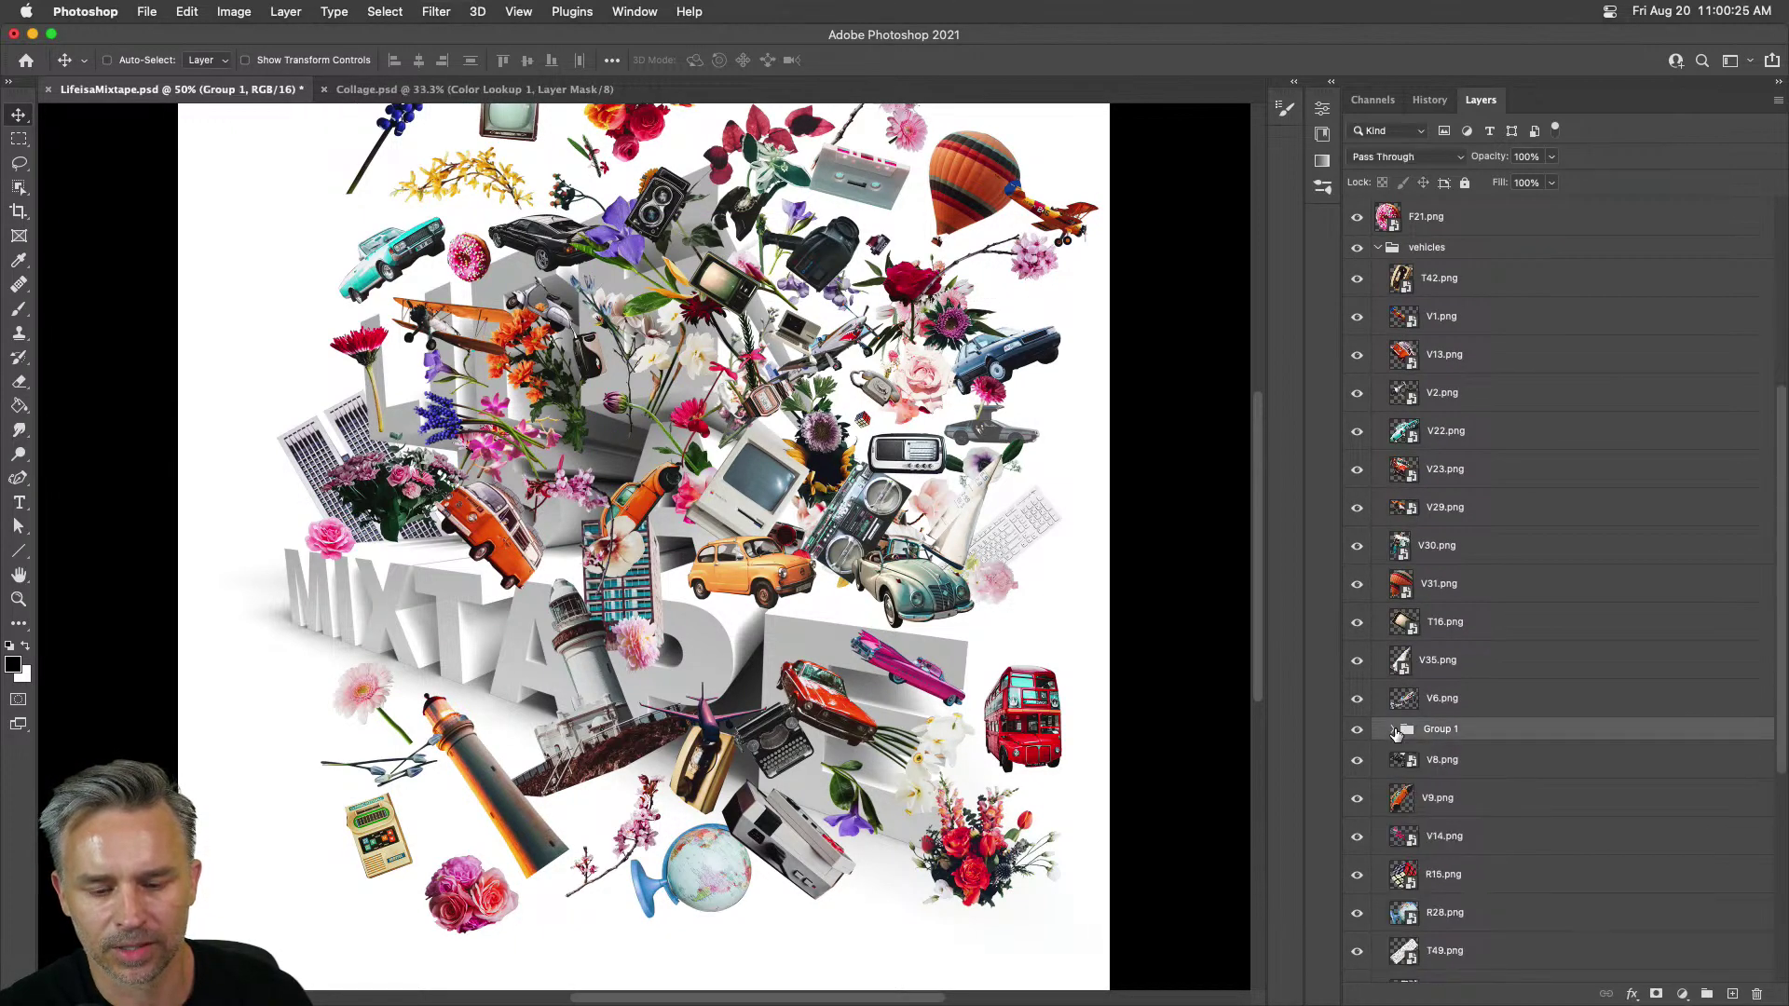
Step: Group the layers from V8.png through V7.png within the vehicles group
{"action": "scroll", "coordinate": [1430, 736], "scroll_direction": "down", "scroll_amount": 5}
{"action": "left_click", "coordinate": [1456, 418]}
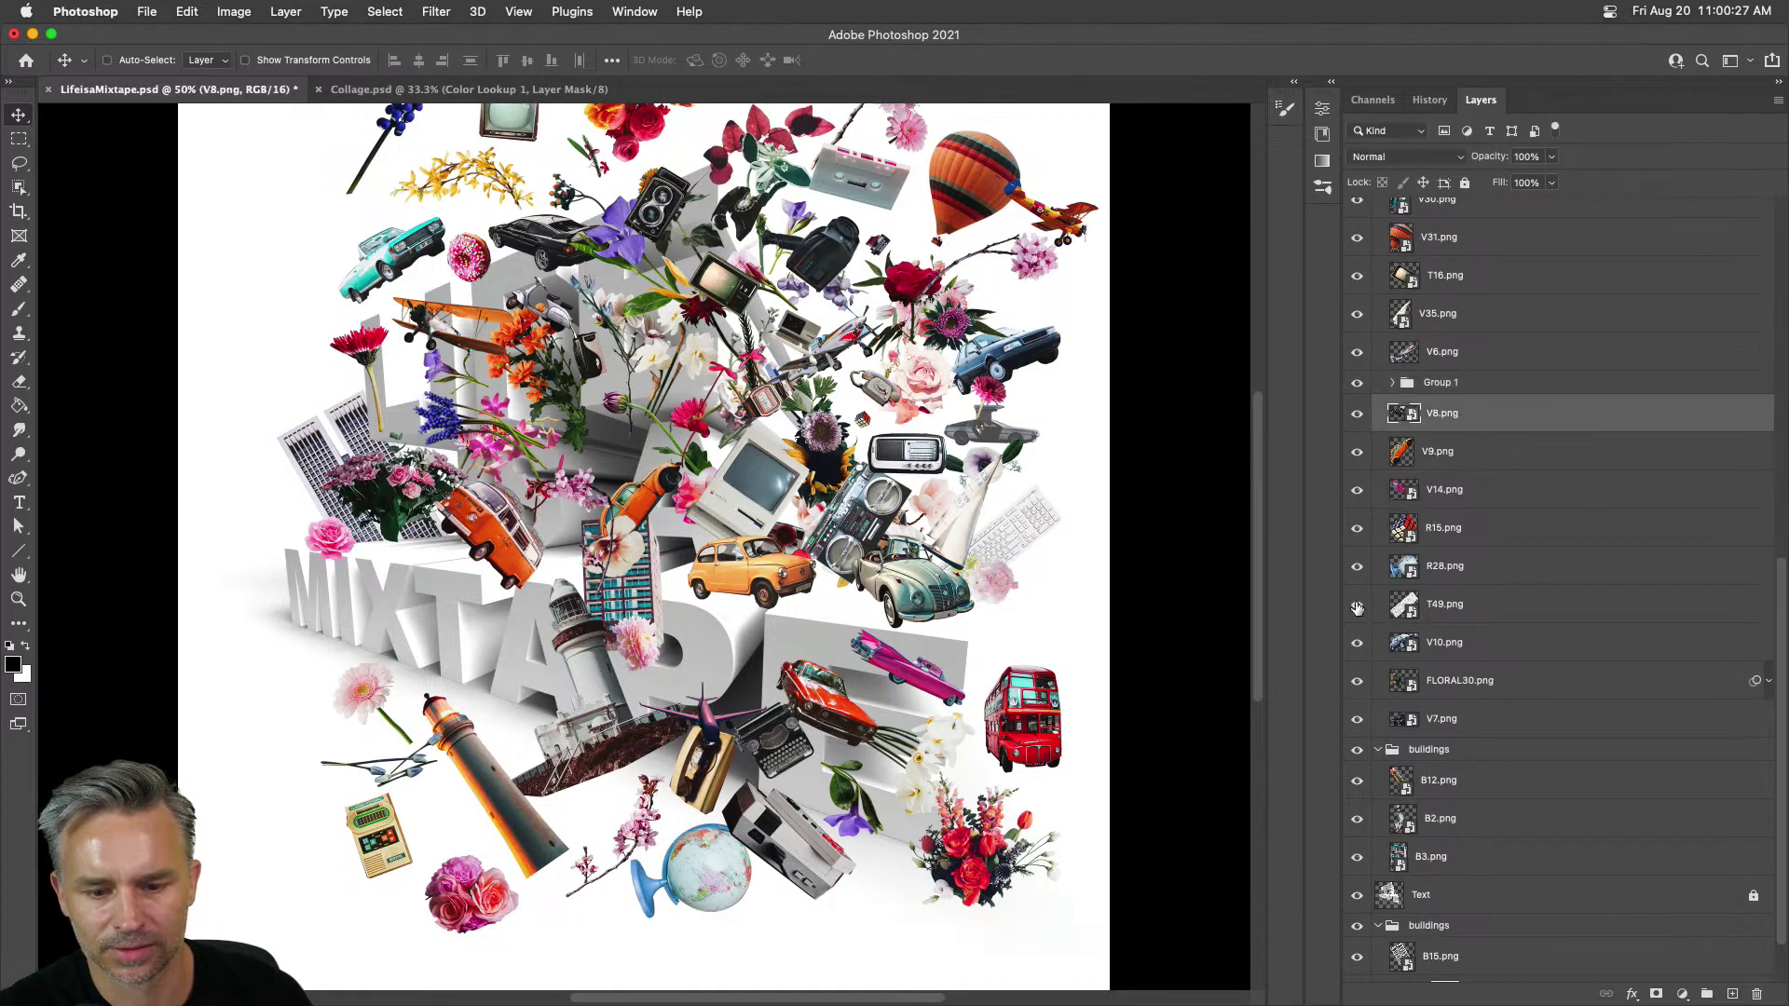
{"action": "left_click", "coordinate": [1440, 718], "text": "shift"}
{"action": "key", "text": "super+g"}
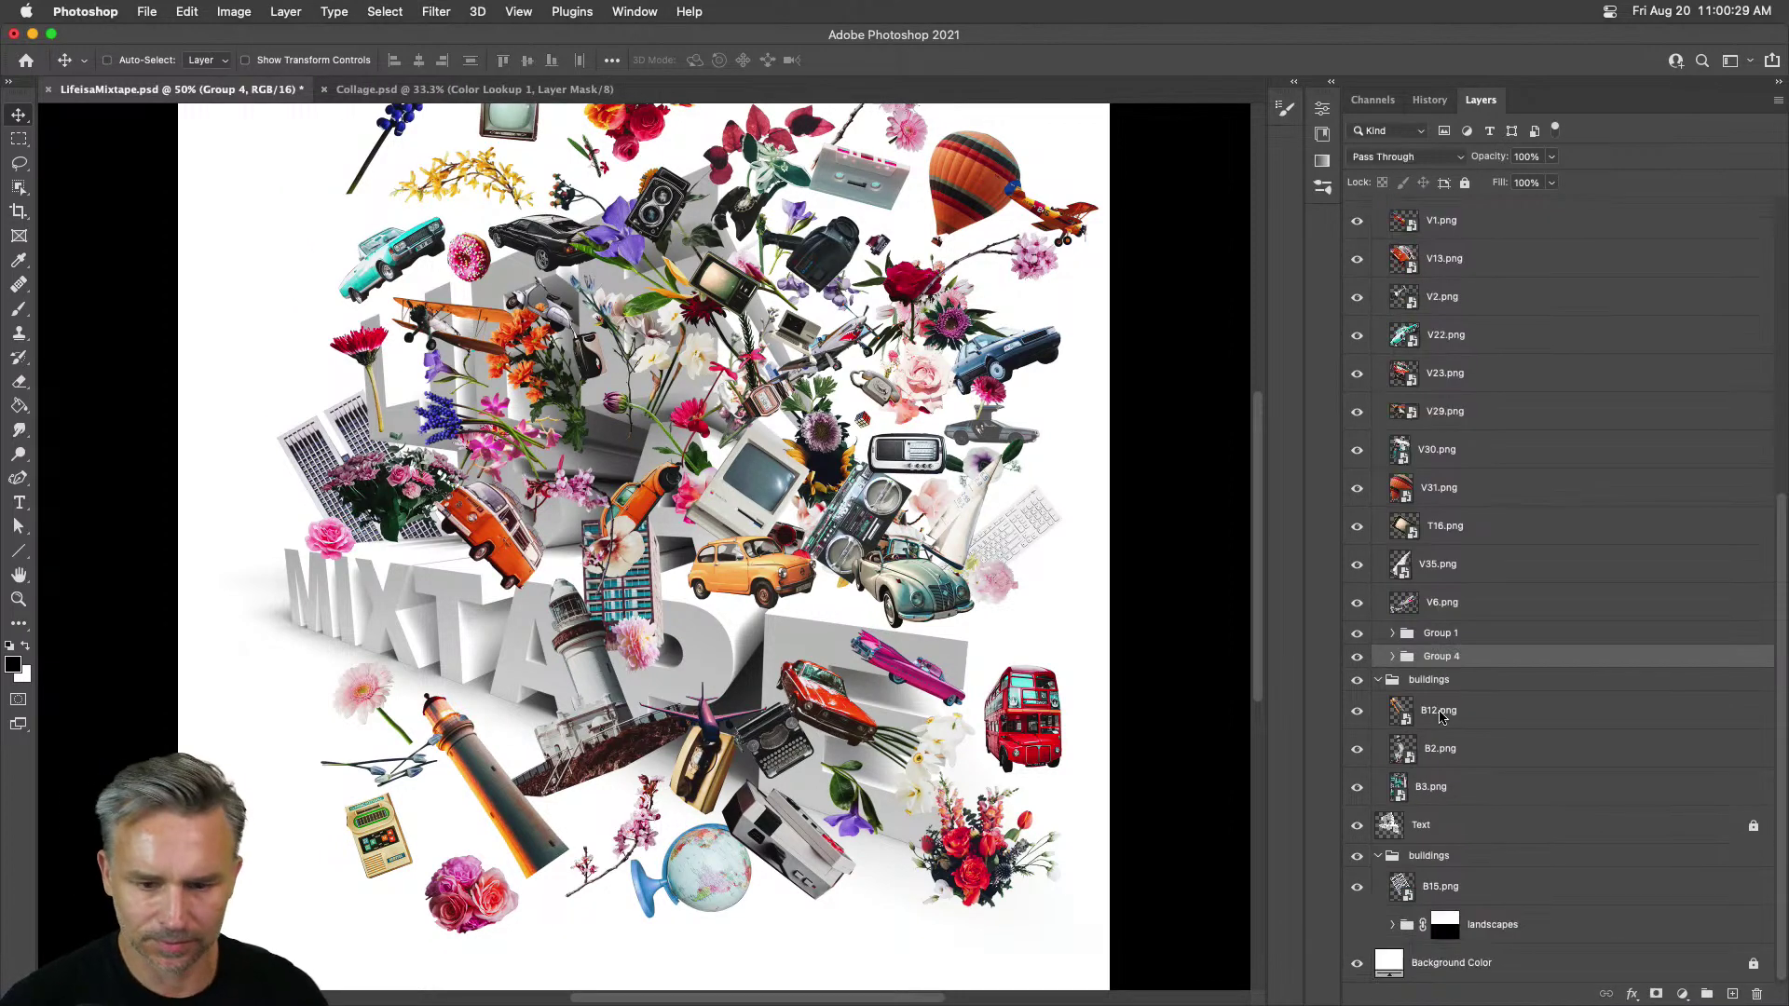
Step: Move Group 1 and Group 4 out of the vehicles group to just above buildings, and collapse the vehicles group
{"action": "left_click", "coordinate": [1377, 681]}
{"action": "left_click", "coordinate": [1472, 751], "text": "shift"}
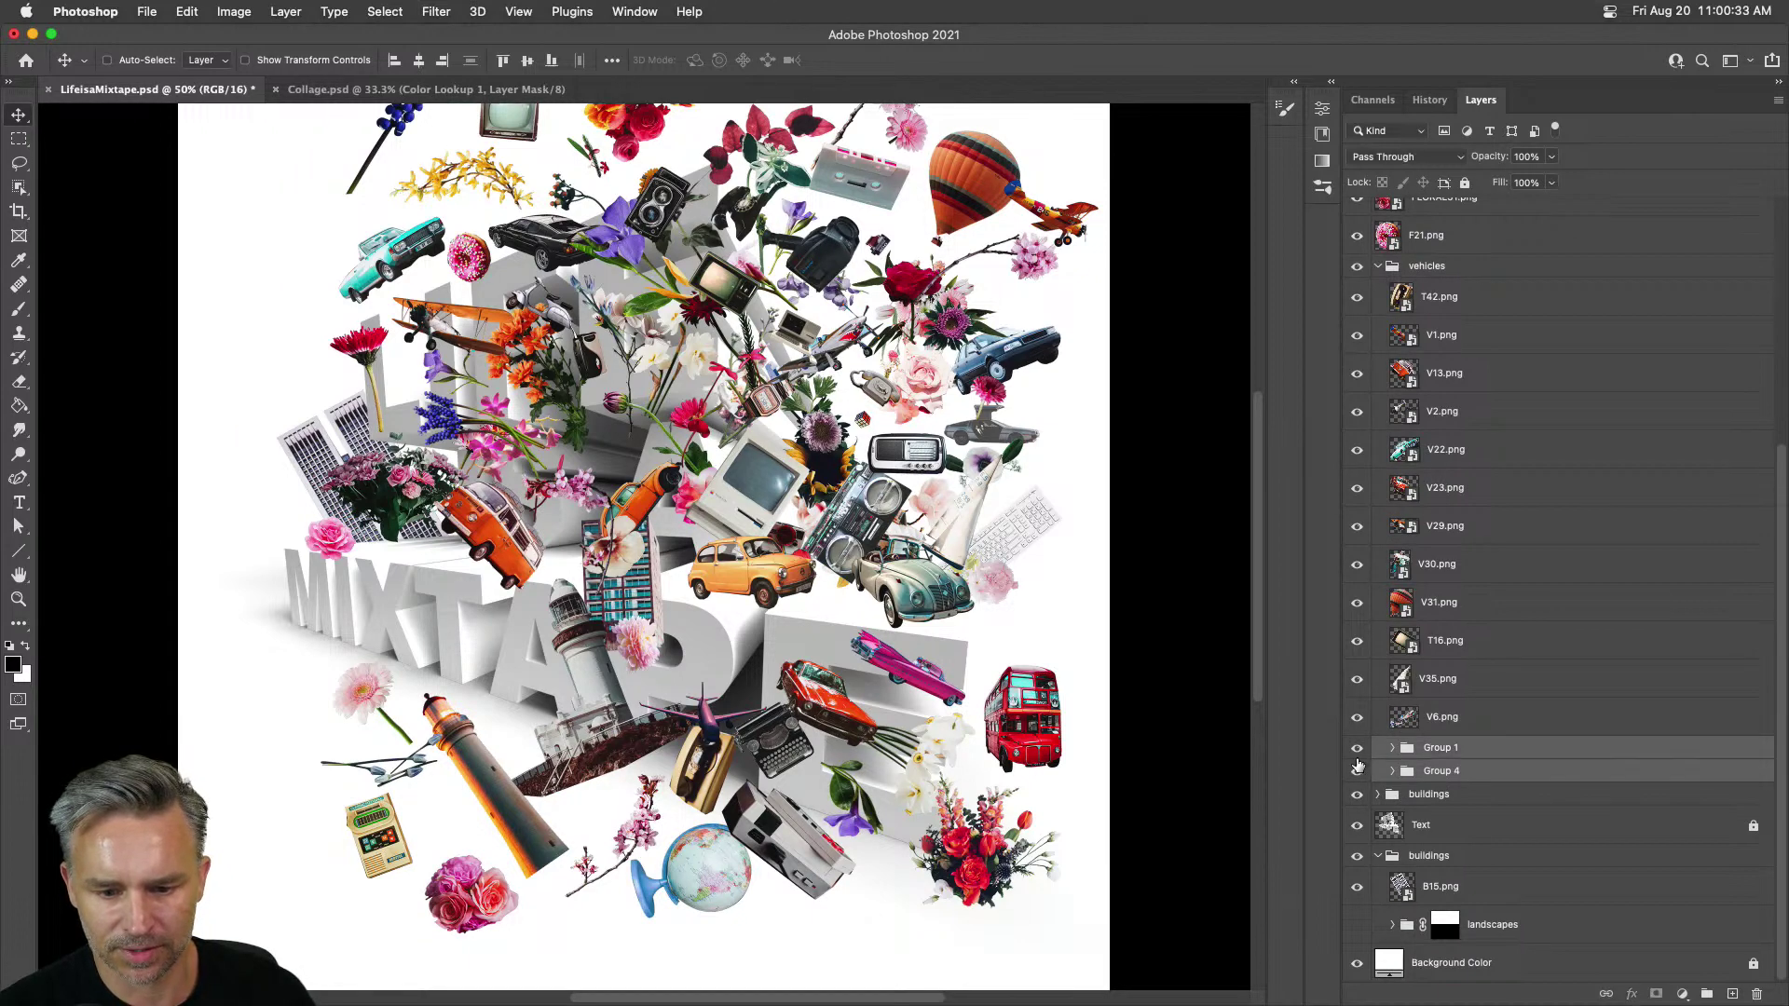
{"action": "left_click_drag", "start_coordinate": [1417, 779], "coordinate": [1422, 790]}
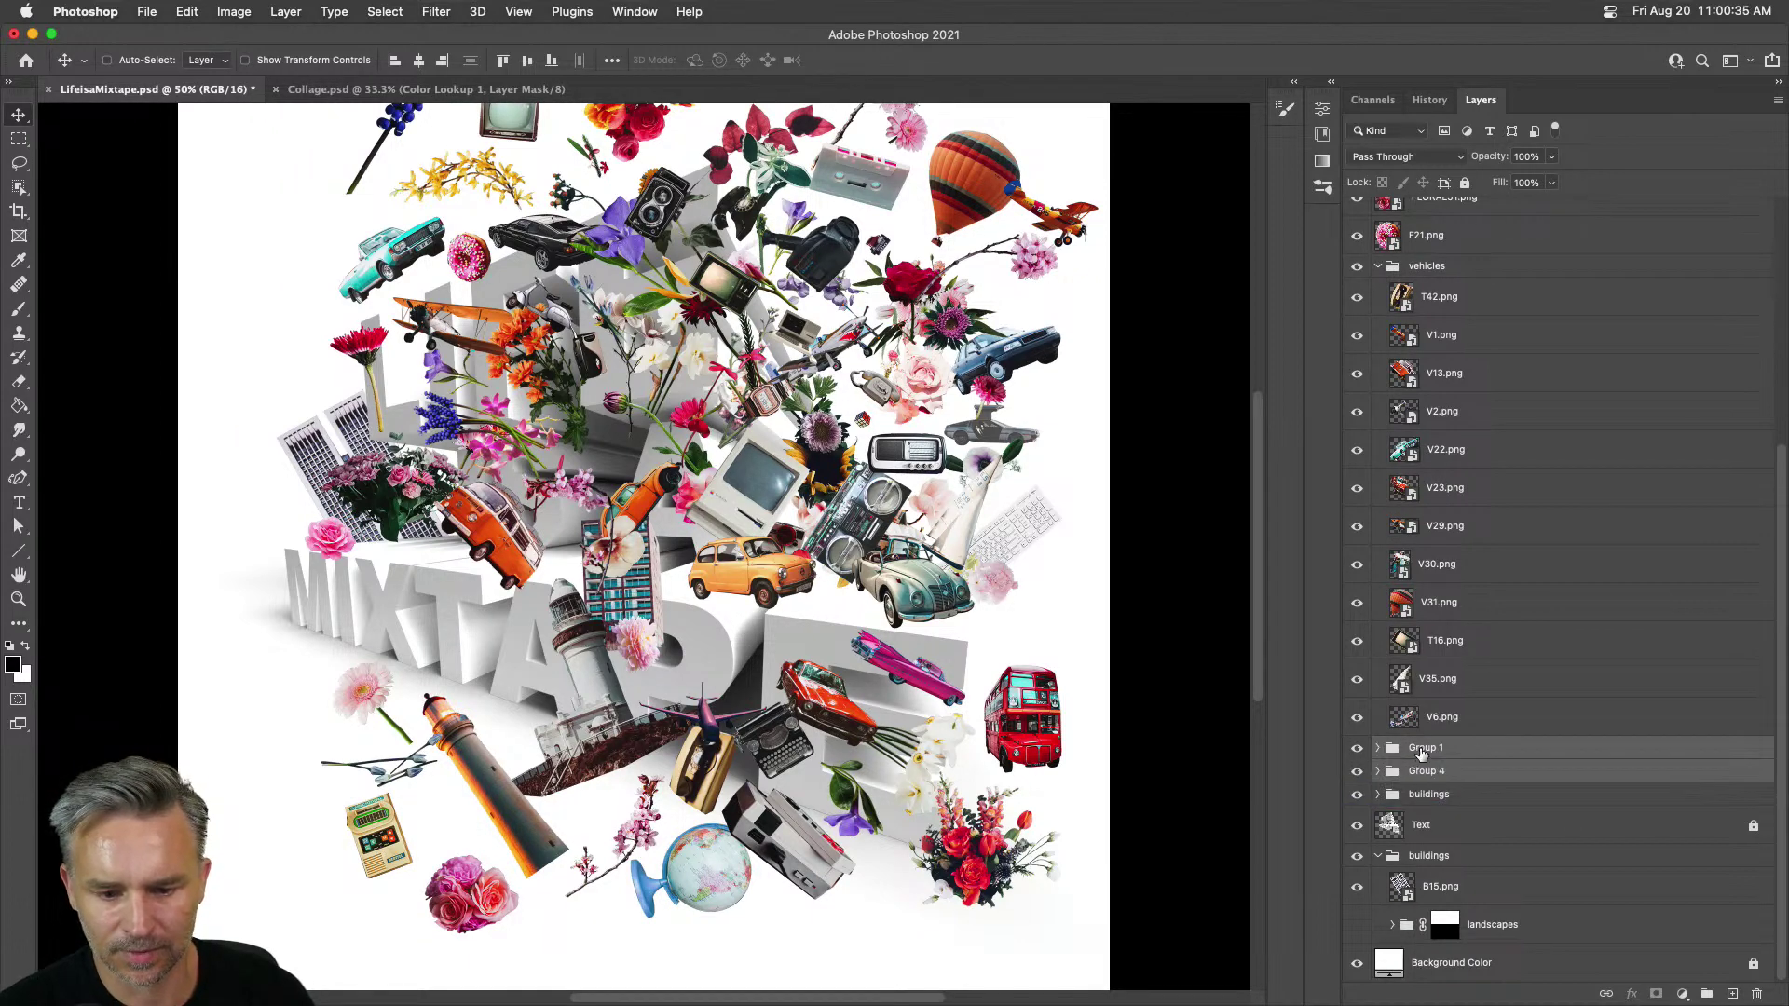
{"action": "left_click", "coordinate": [1422, 755]}
{"action": "left_click", "coordinate": [1379, 268]}
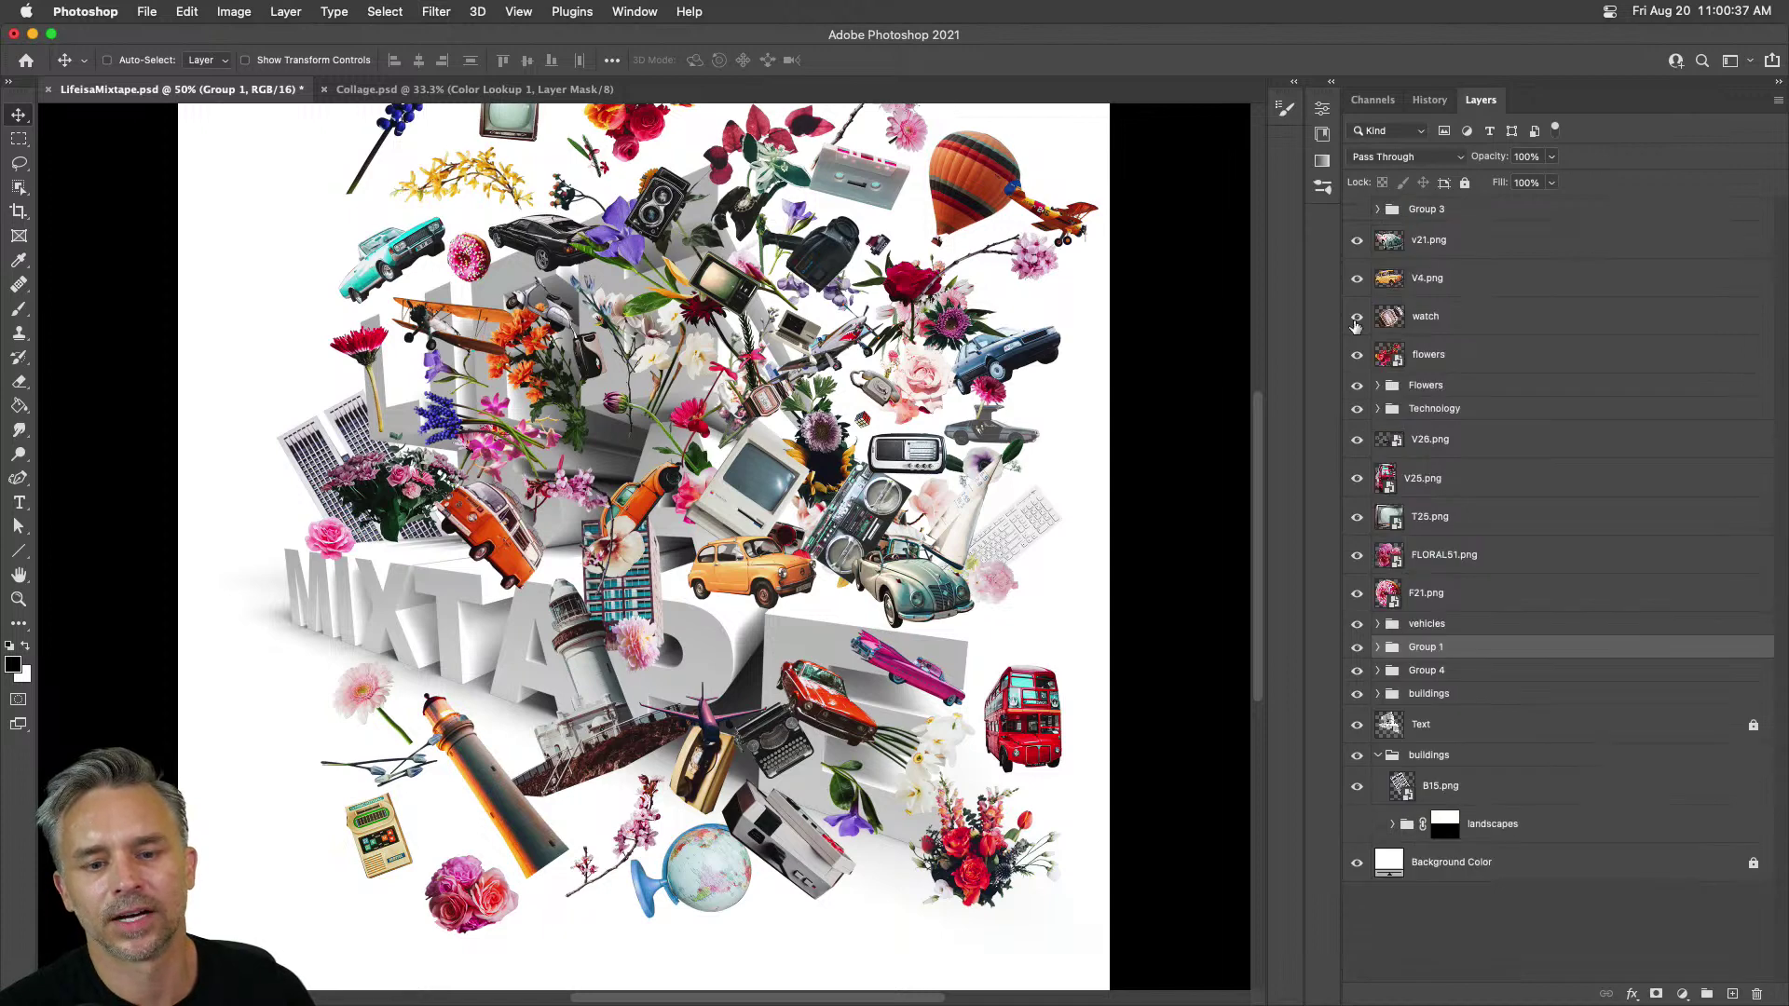
Step: Check the contents of the vehicles group and Group 1 by toggling their visibility, and rename Group 1 as midground
{"action": "left_click", "coordinate": [1423, 625]}
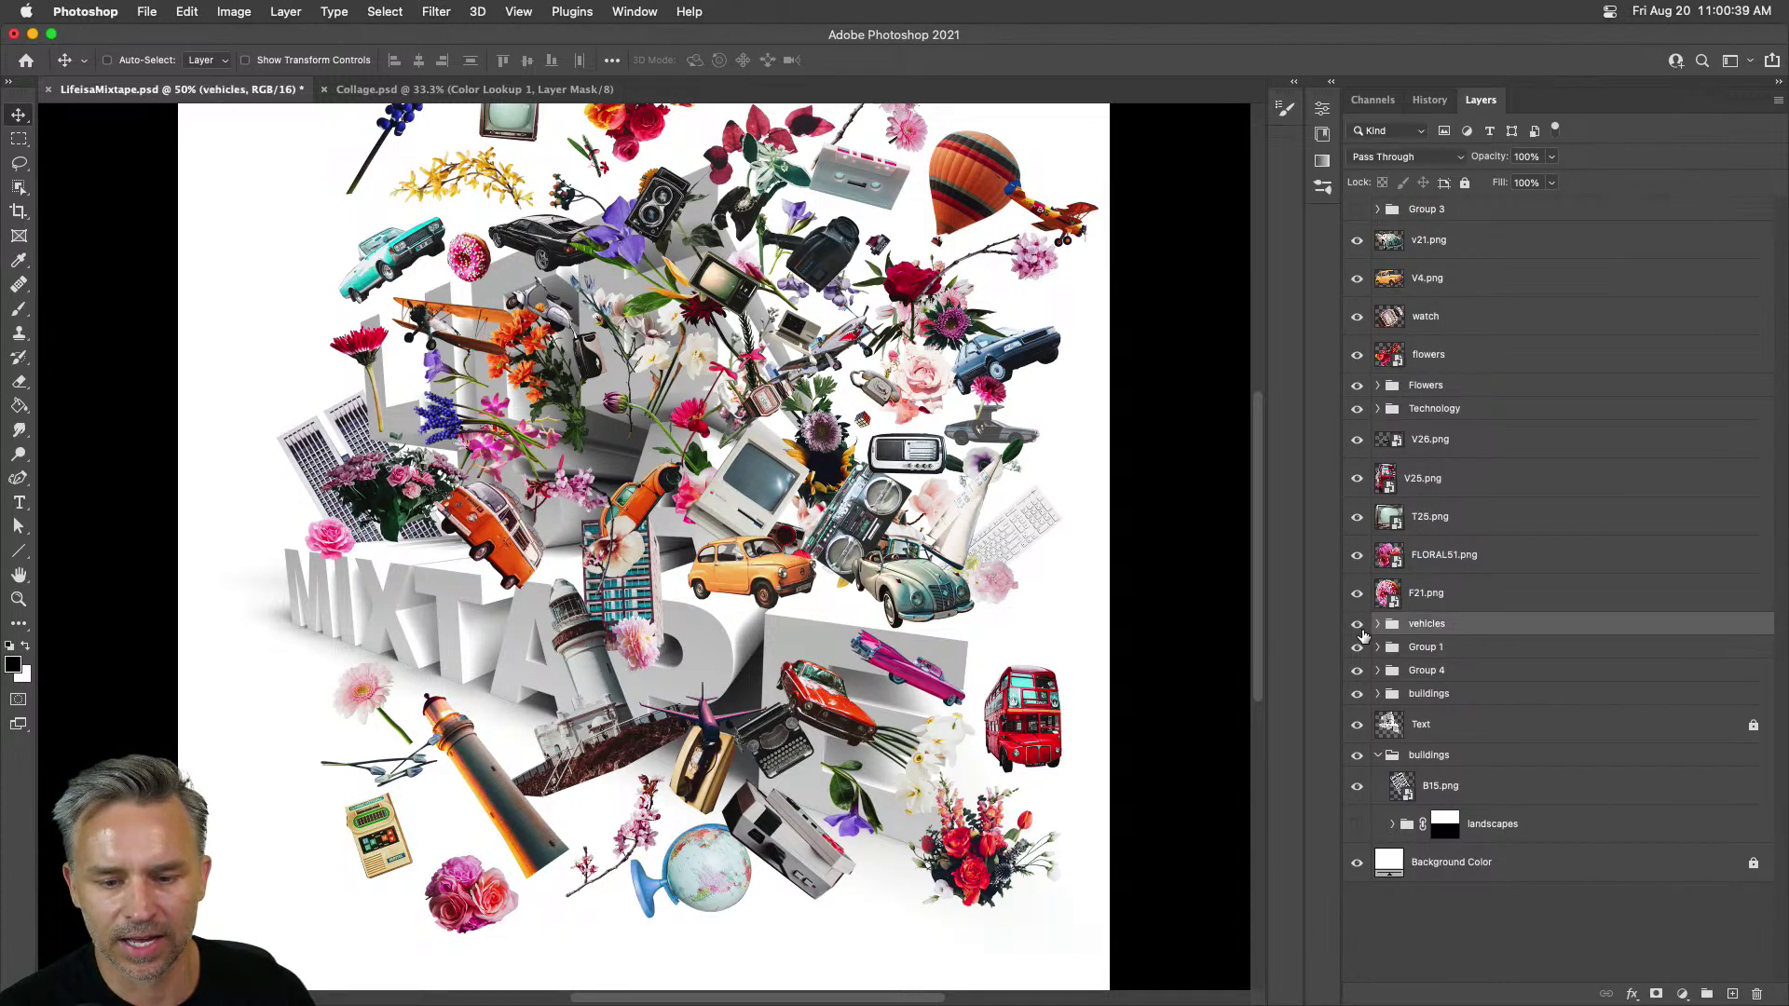
{"action": "left_click", "coordinate": [1359, 627]}
{"action": "left_click", "coordinate": [1358, 628]}
{"action": "left_click", "coordinate": [1357, 628]}
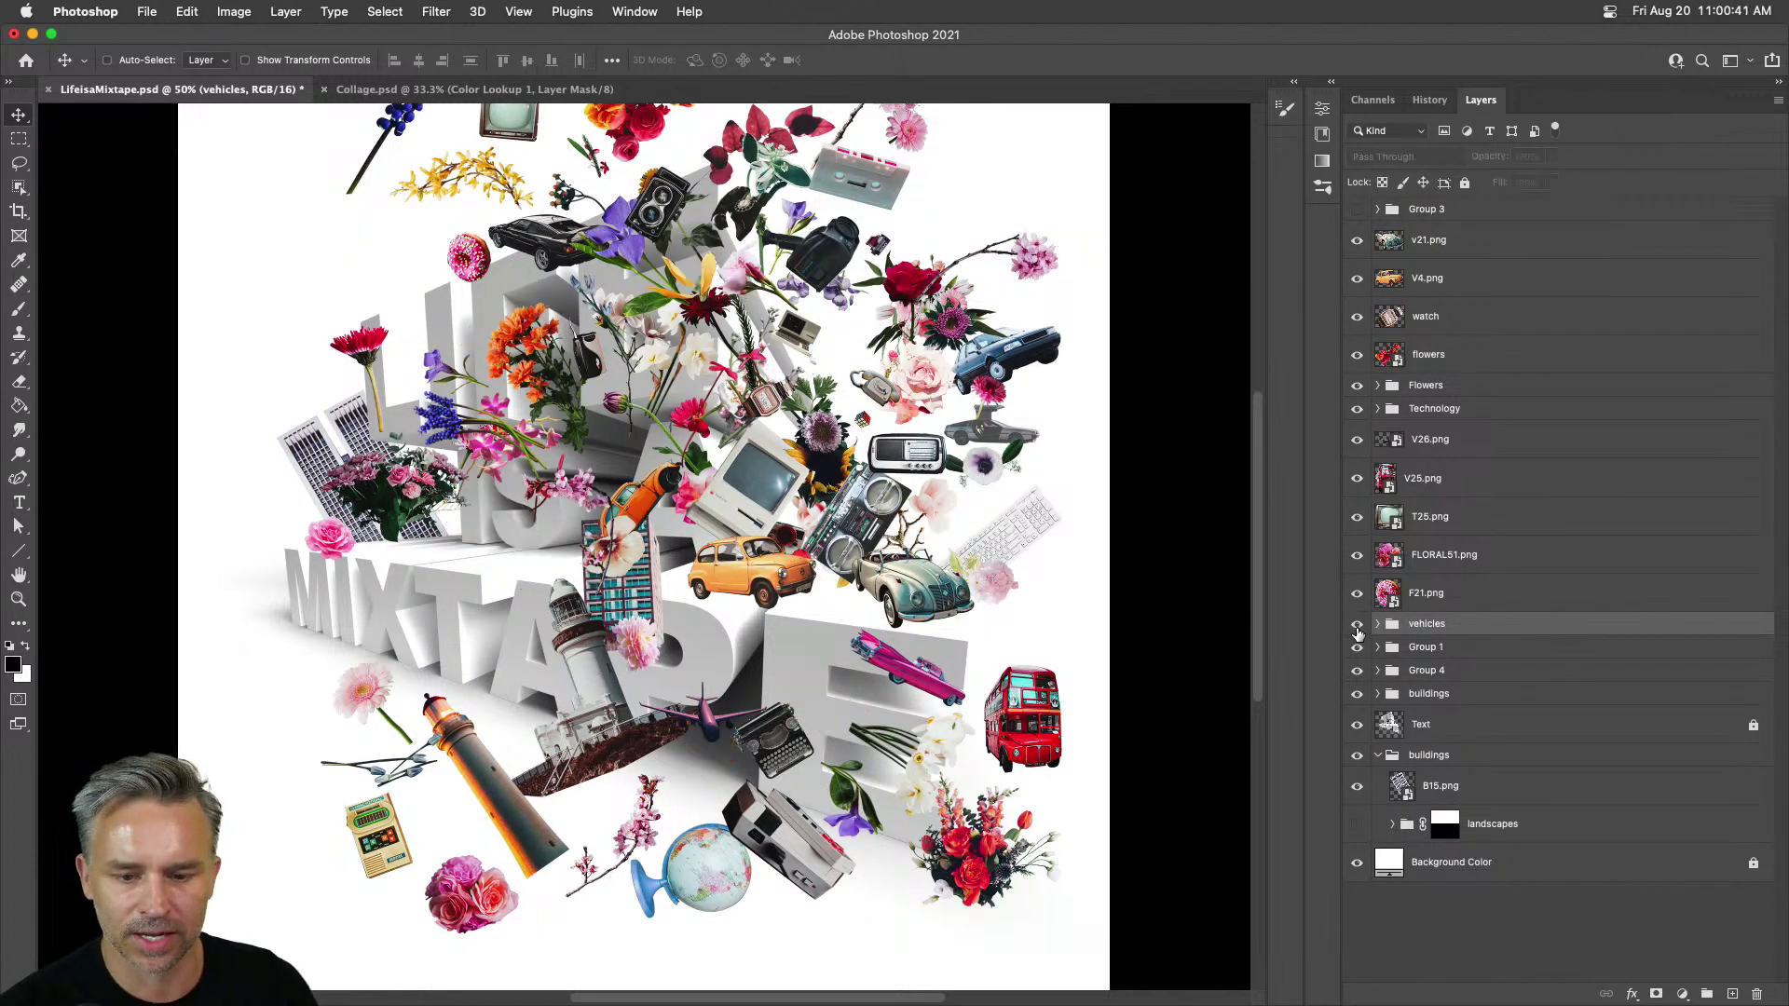
{"action": "left_click", "coordinate": [1358, 628]}
{"action": "left_click", "coordinate": [1358, 649]}
{"action": "left_click", "coordinate": [1357, 649]}
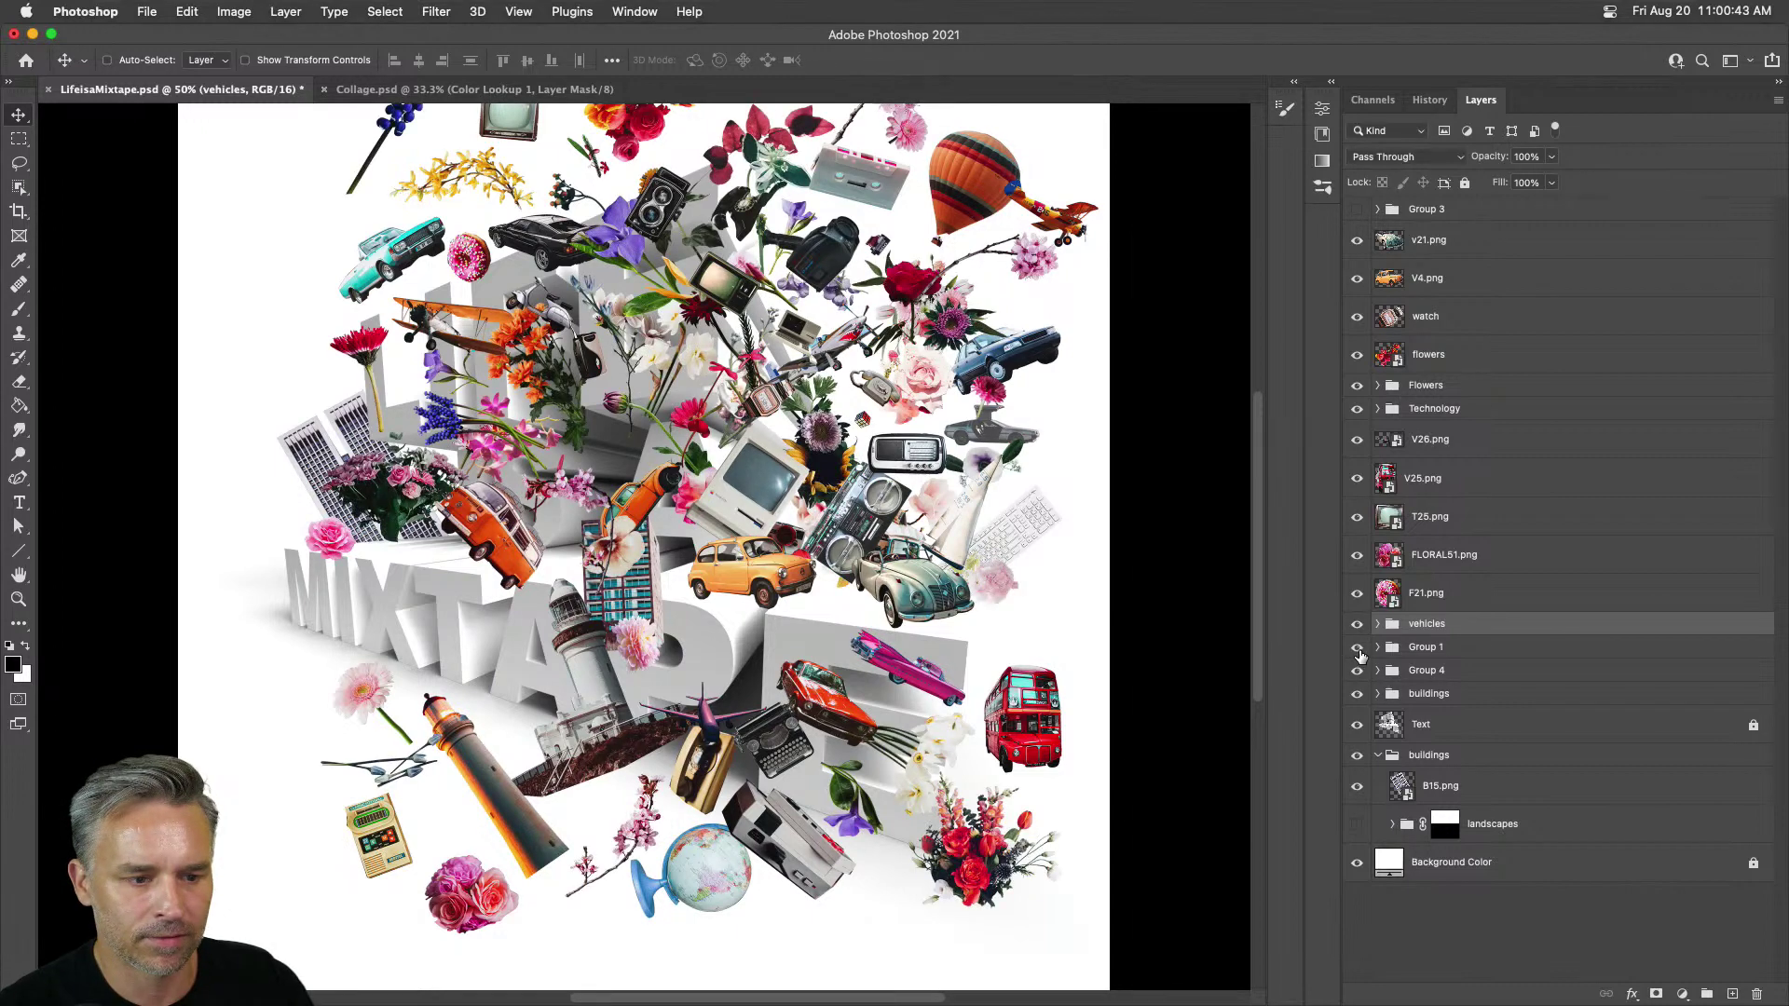
{"action": "double_click", "coordinate": [1430, 649]}
{"action": "type", "text": "midg"}
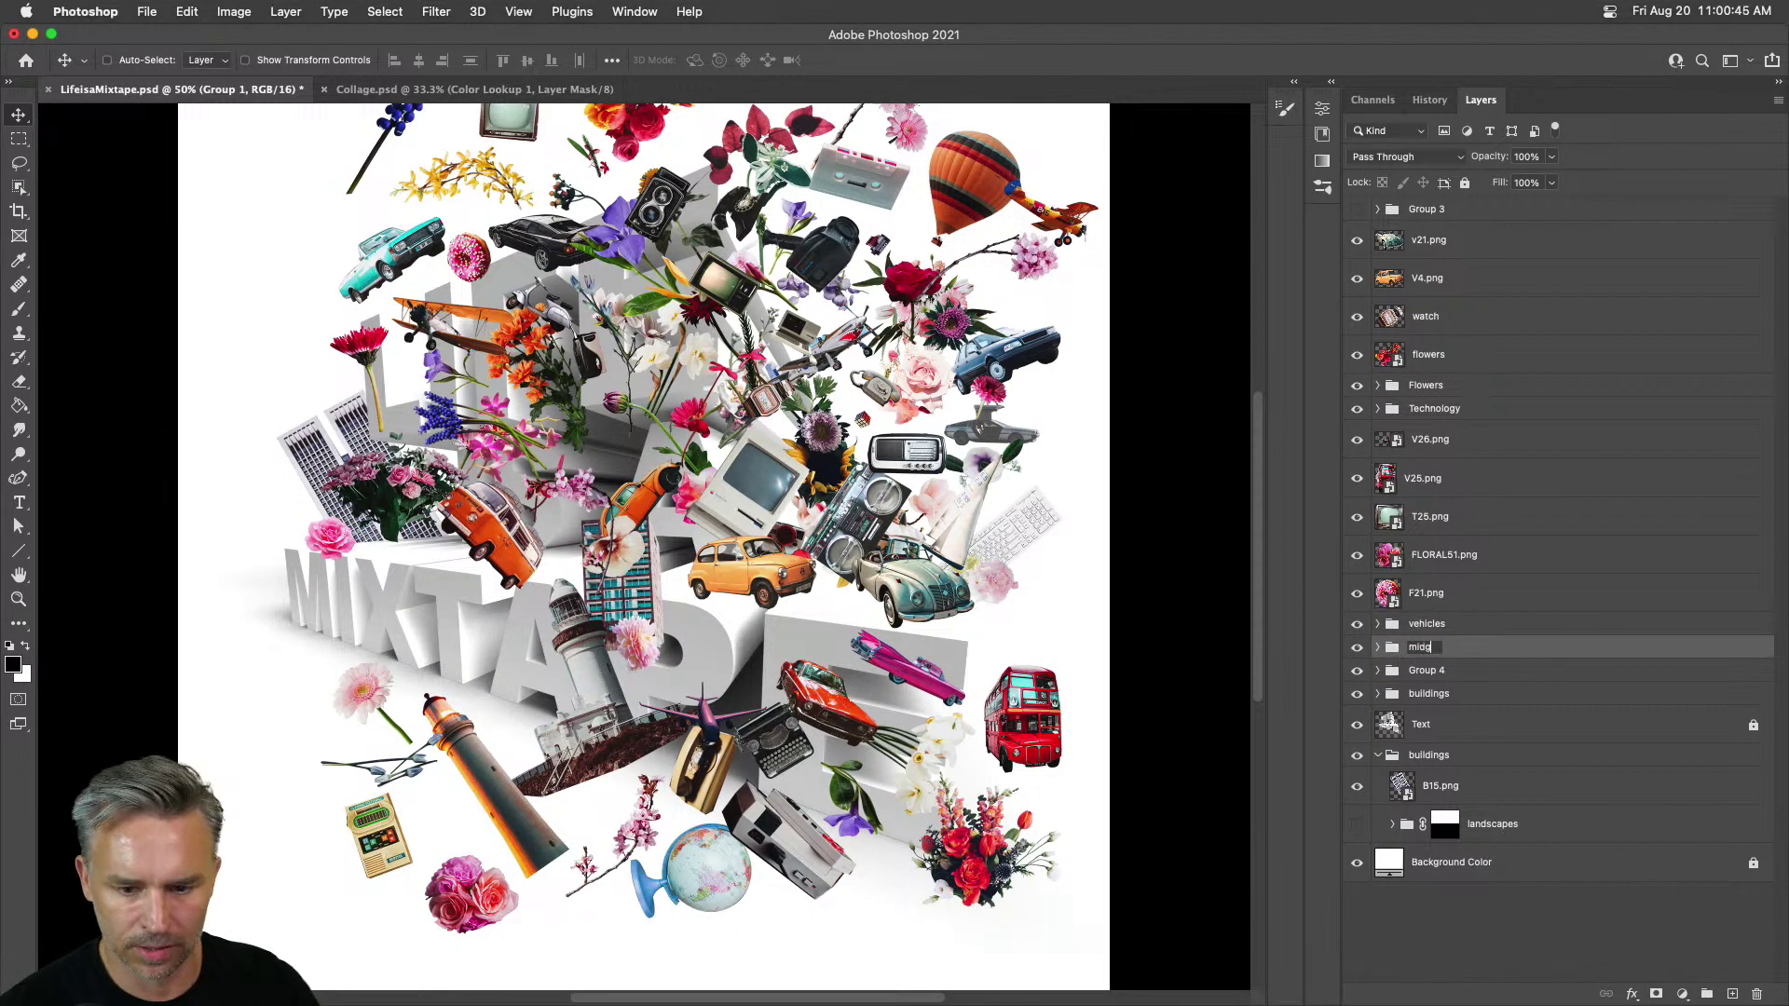
{"action": "type", "text": "round"}
{"action": "key", "text": "Return"}
Step: Check what Group 4 contains by toggling its visibility and rename it as technology
{"action": "left_click", "coordinate": [1357, 672]}
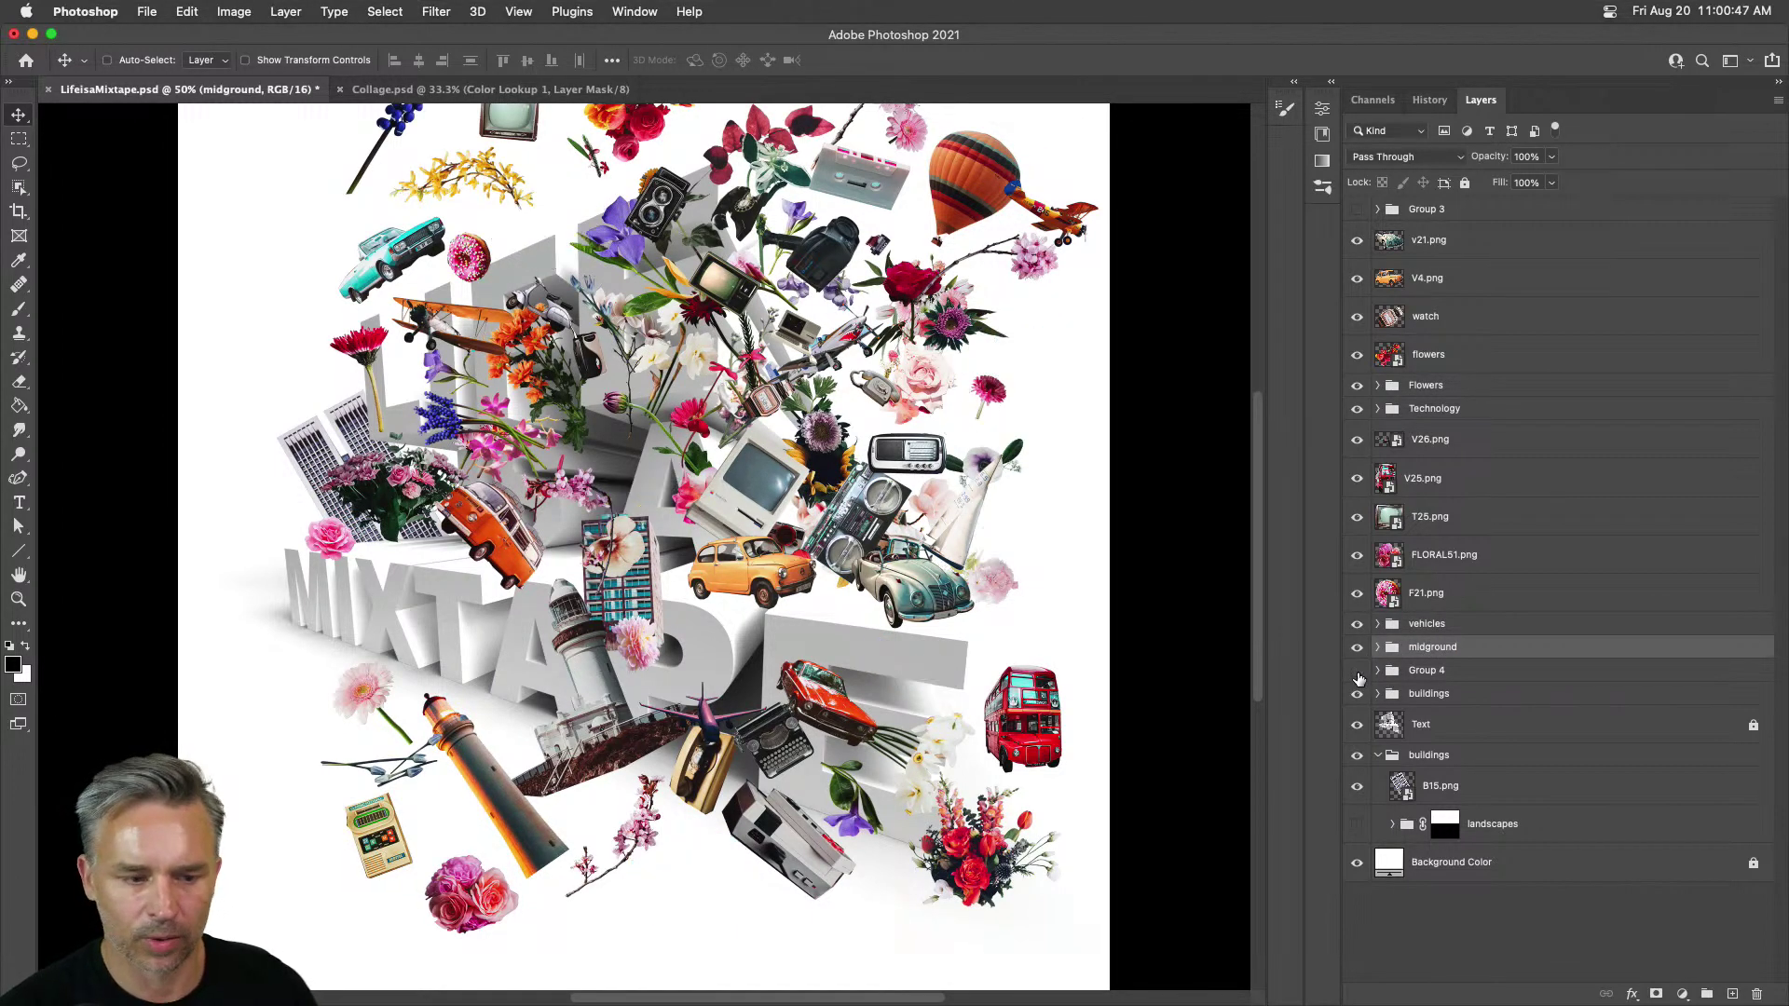
{"action": "left_click", "coordinate": [1357, 673]}
{"action": "left_click", "coordinate": [1432, 677]}
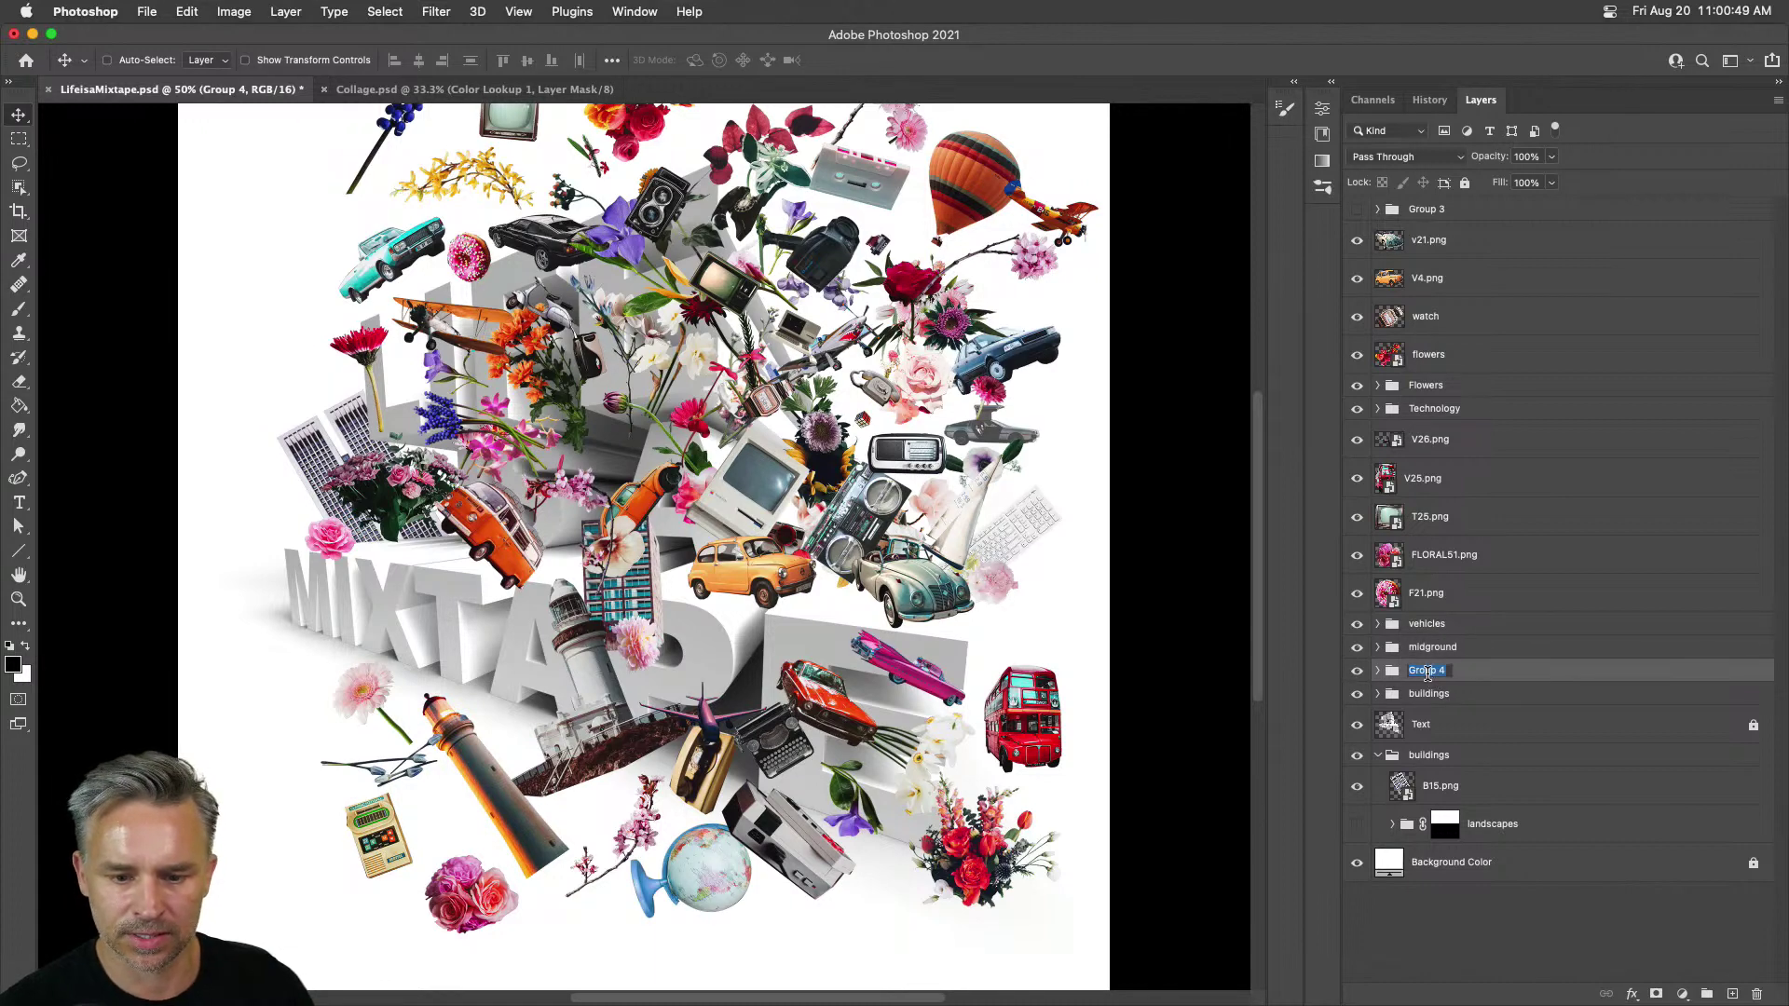
{"action": "type", "text": "technol"}
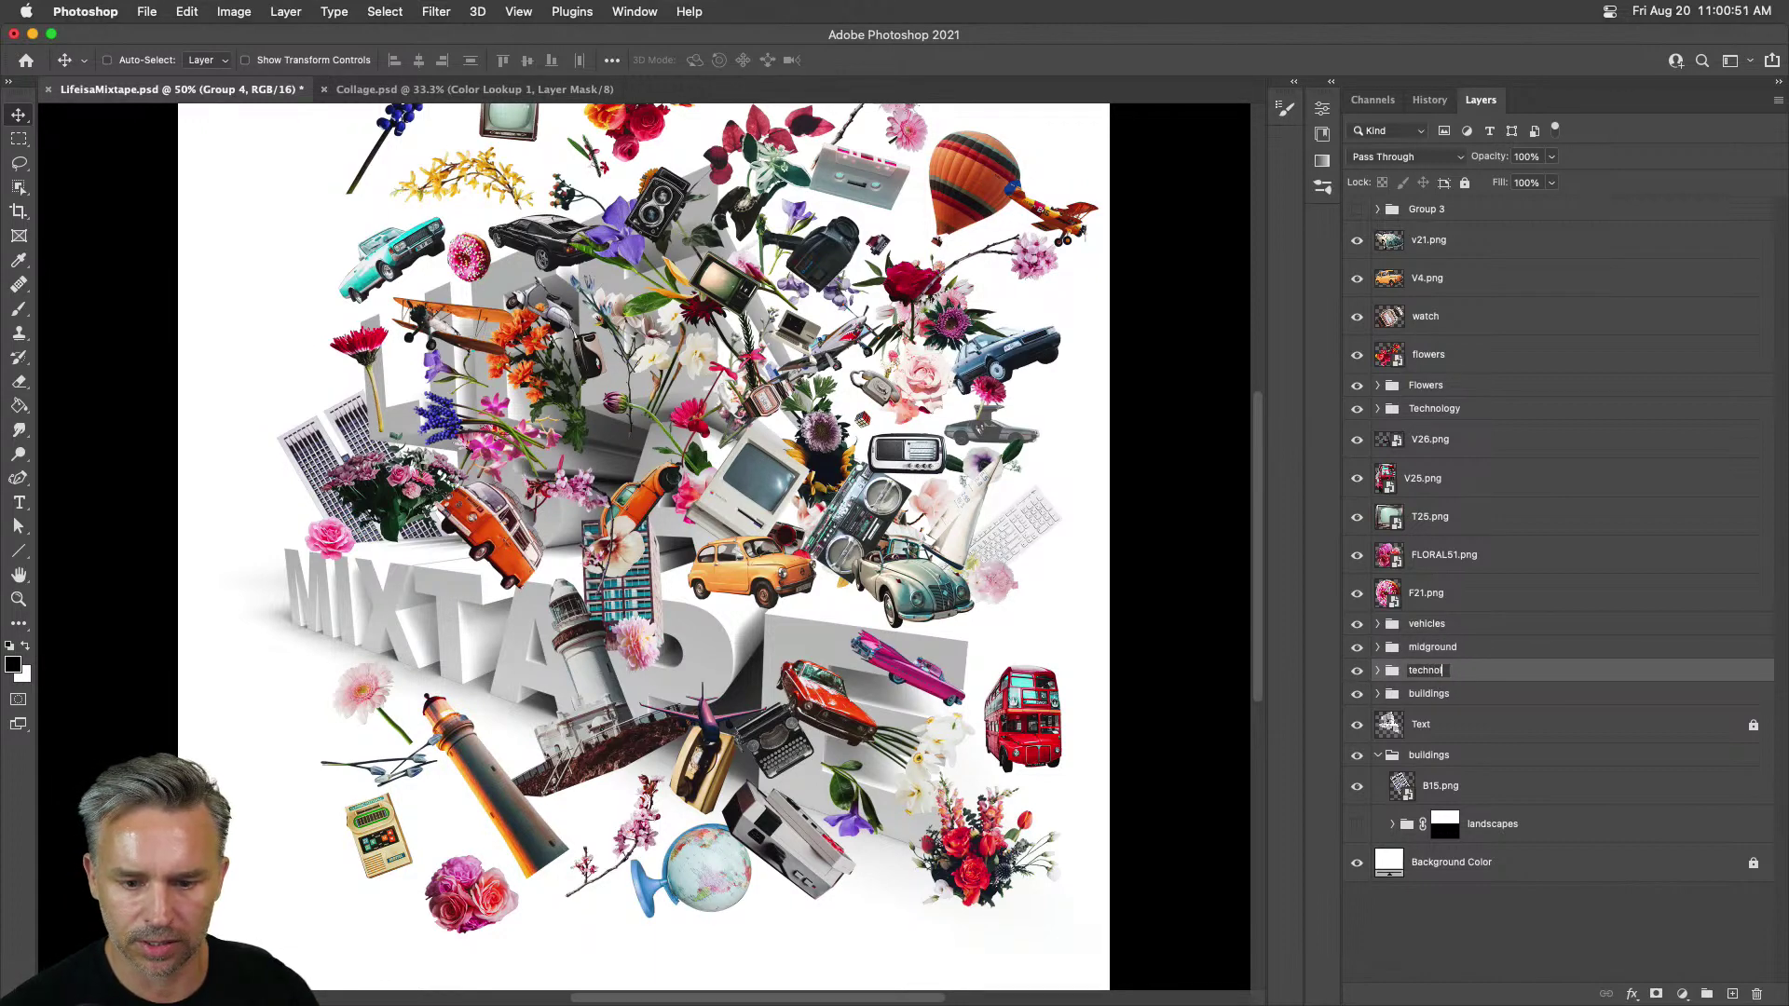
{"action": "type", "text": "ogy"}
{"action": "key", "text": "Return"}
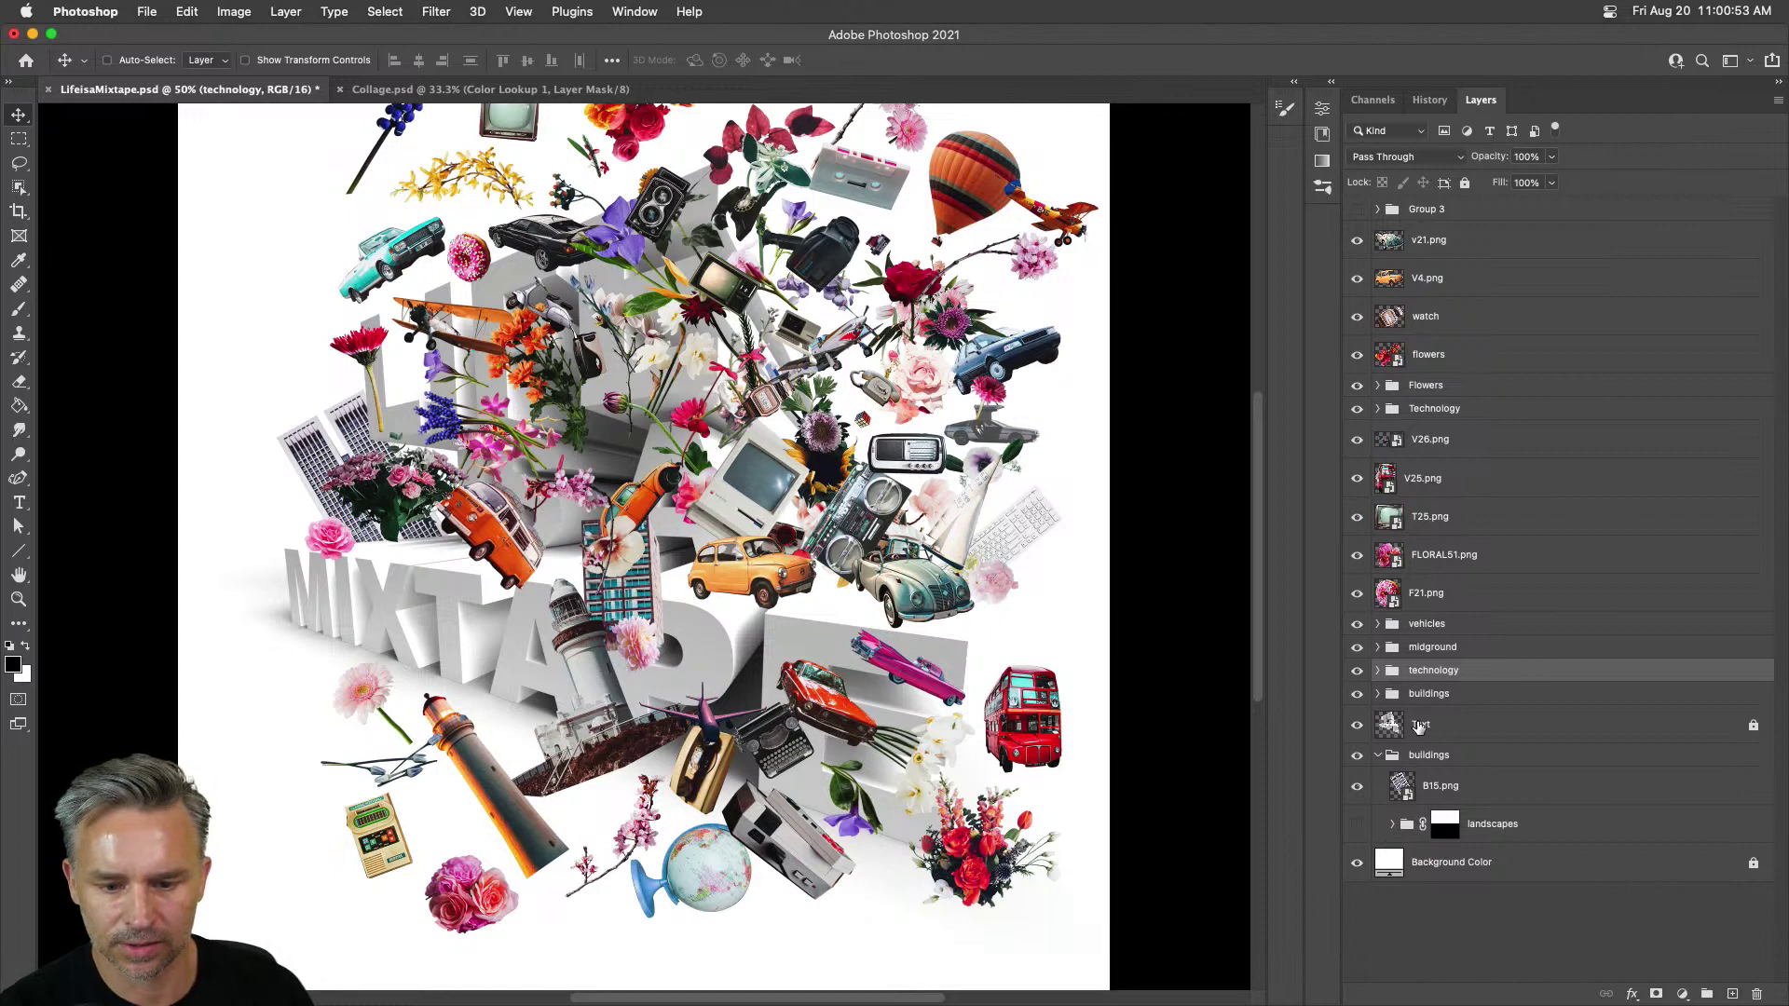
Step: Move the Text layer up in the stack, between the midground and technology groups
{"action": "left_click", "coordinate": [1462, 731]}
{"action": "left_click_drag", "start_coordinate": [1503, 684], "coordinate": [1518, 663]}
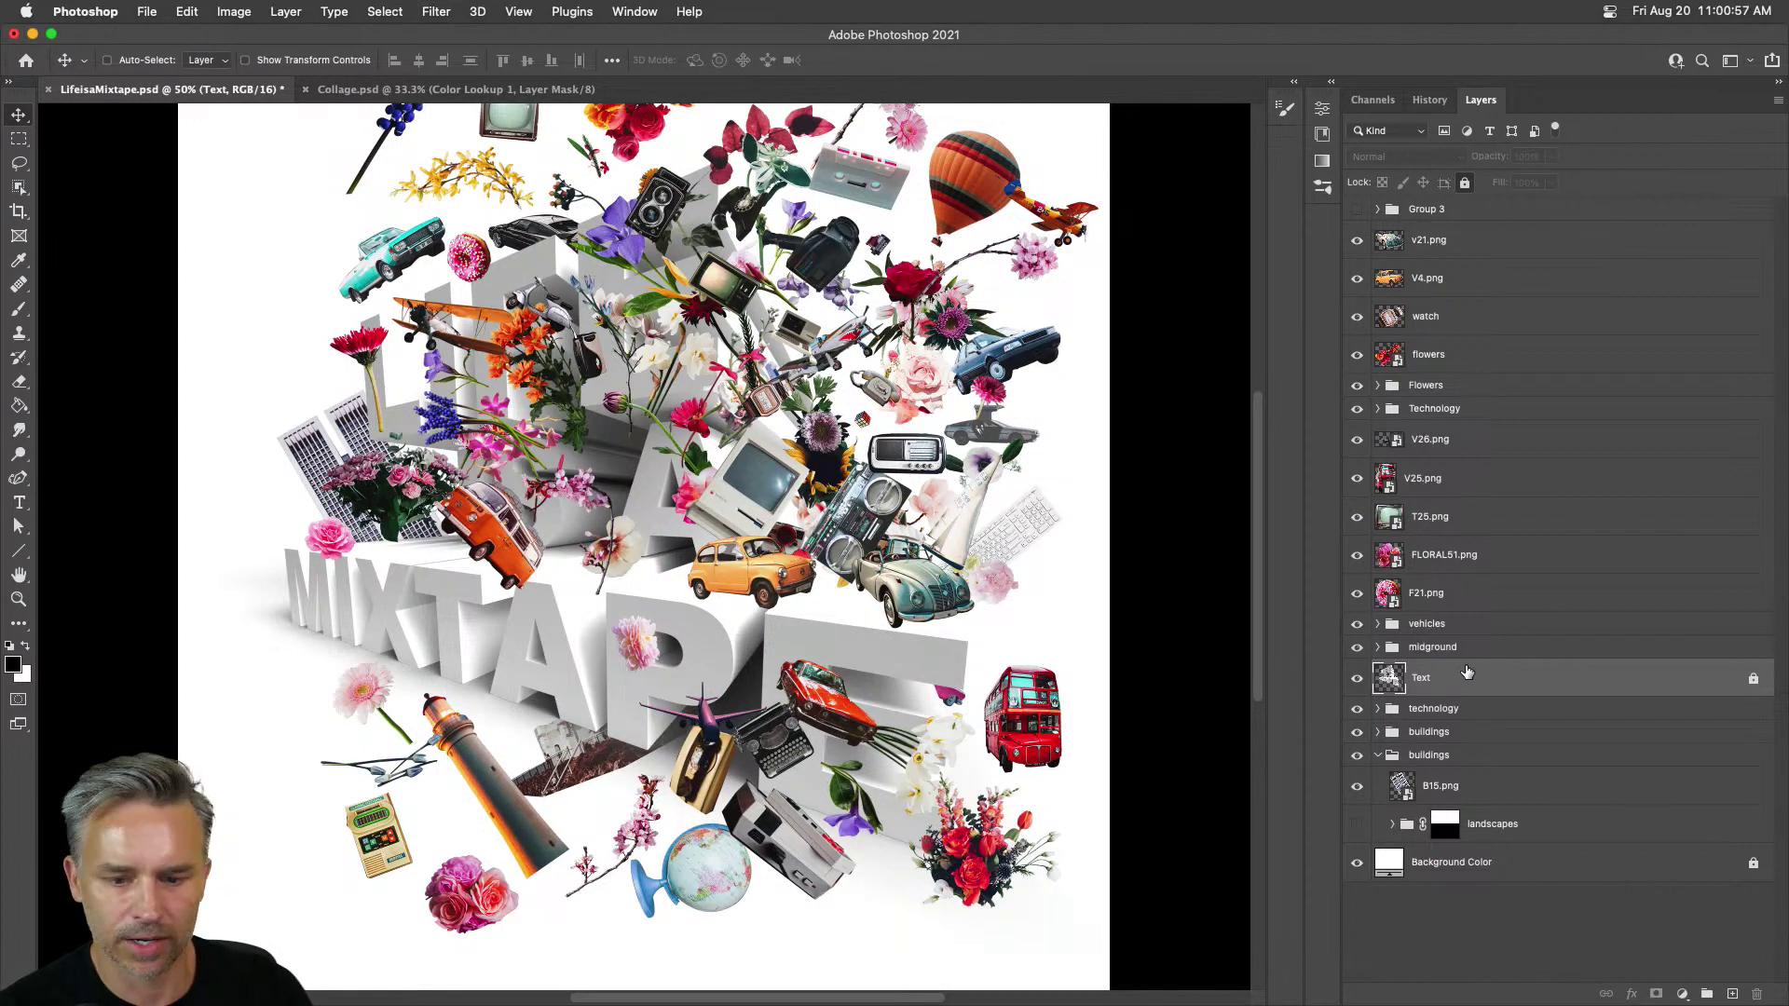
Step: Move the orange flowers layer FLORAL46.png below the Text layer, into the technology group
{"action": "left_click", "coordinate": [392, 389], "text": "super"}
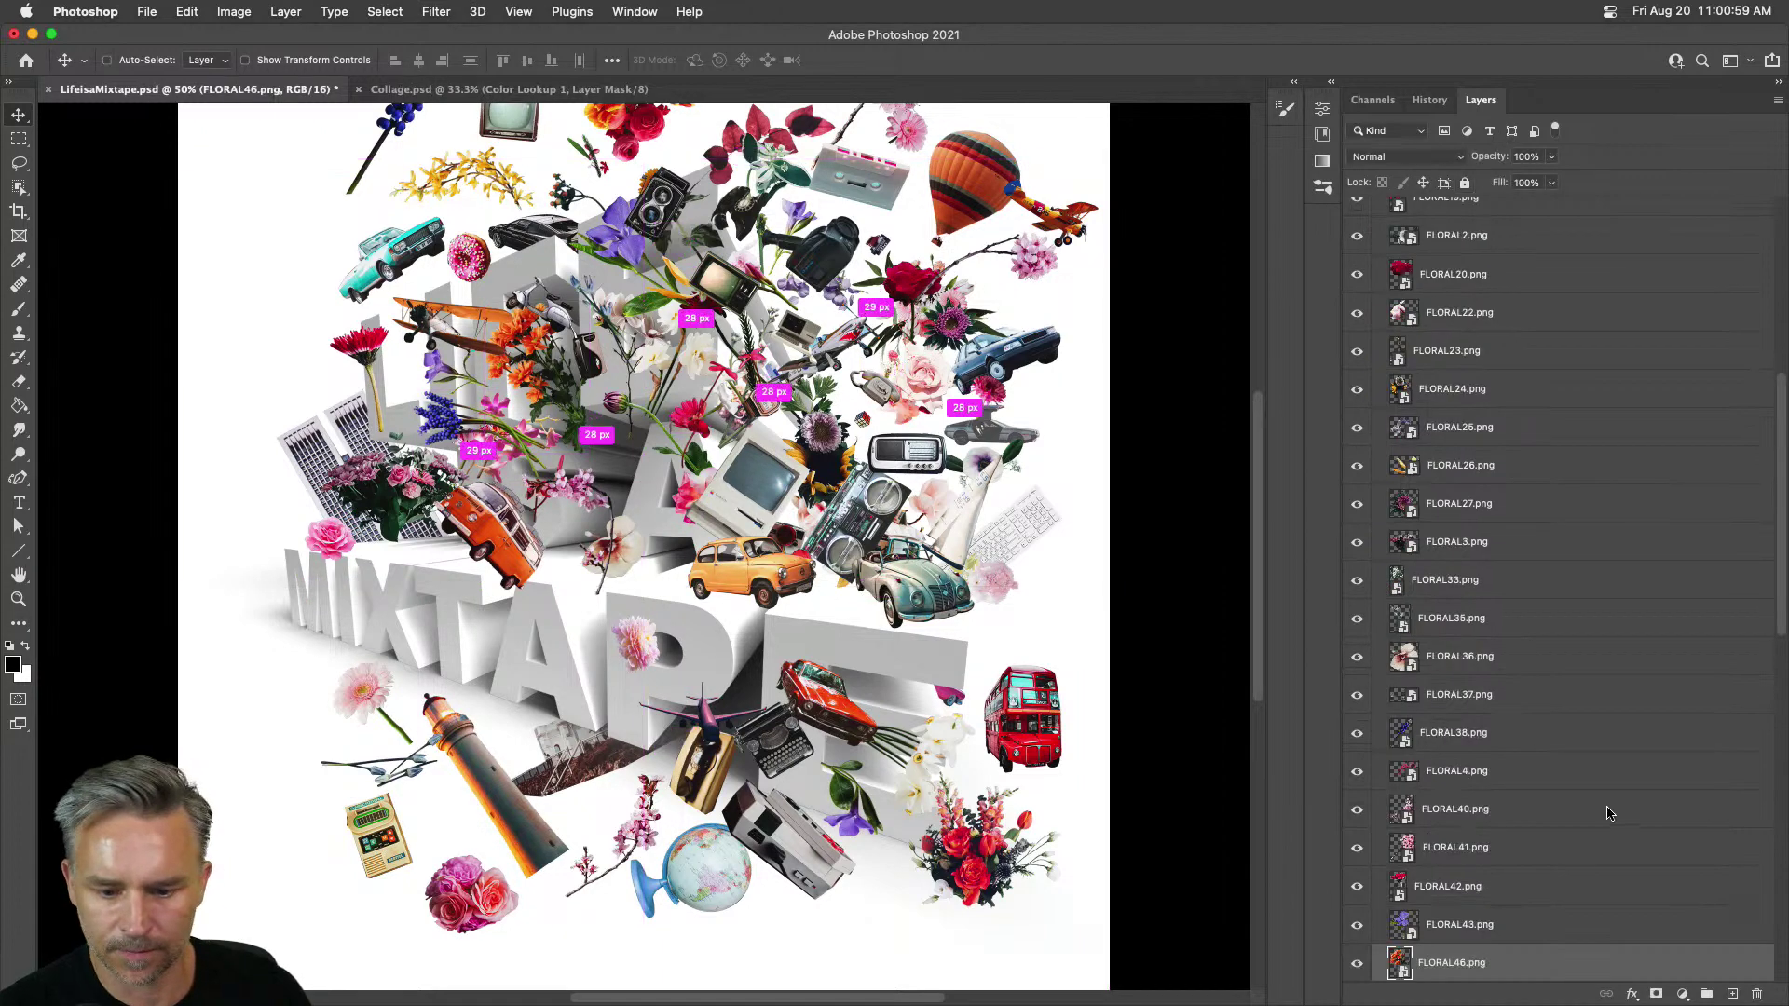
{"action": "scroll", "coordinate": [1595, 809], "scroll_direction": "down", "scroll_amount": 2}
{"action": "scroll", "coordinate": [1596, 808], "scroll_direction": "down", "scroll_amount": 3}
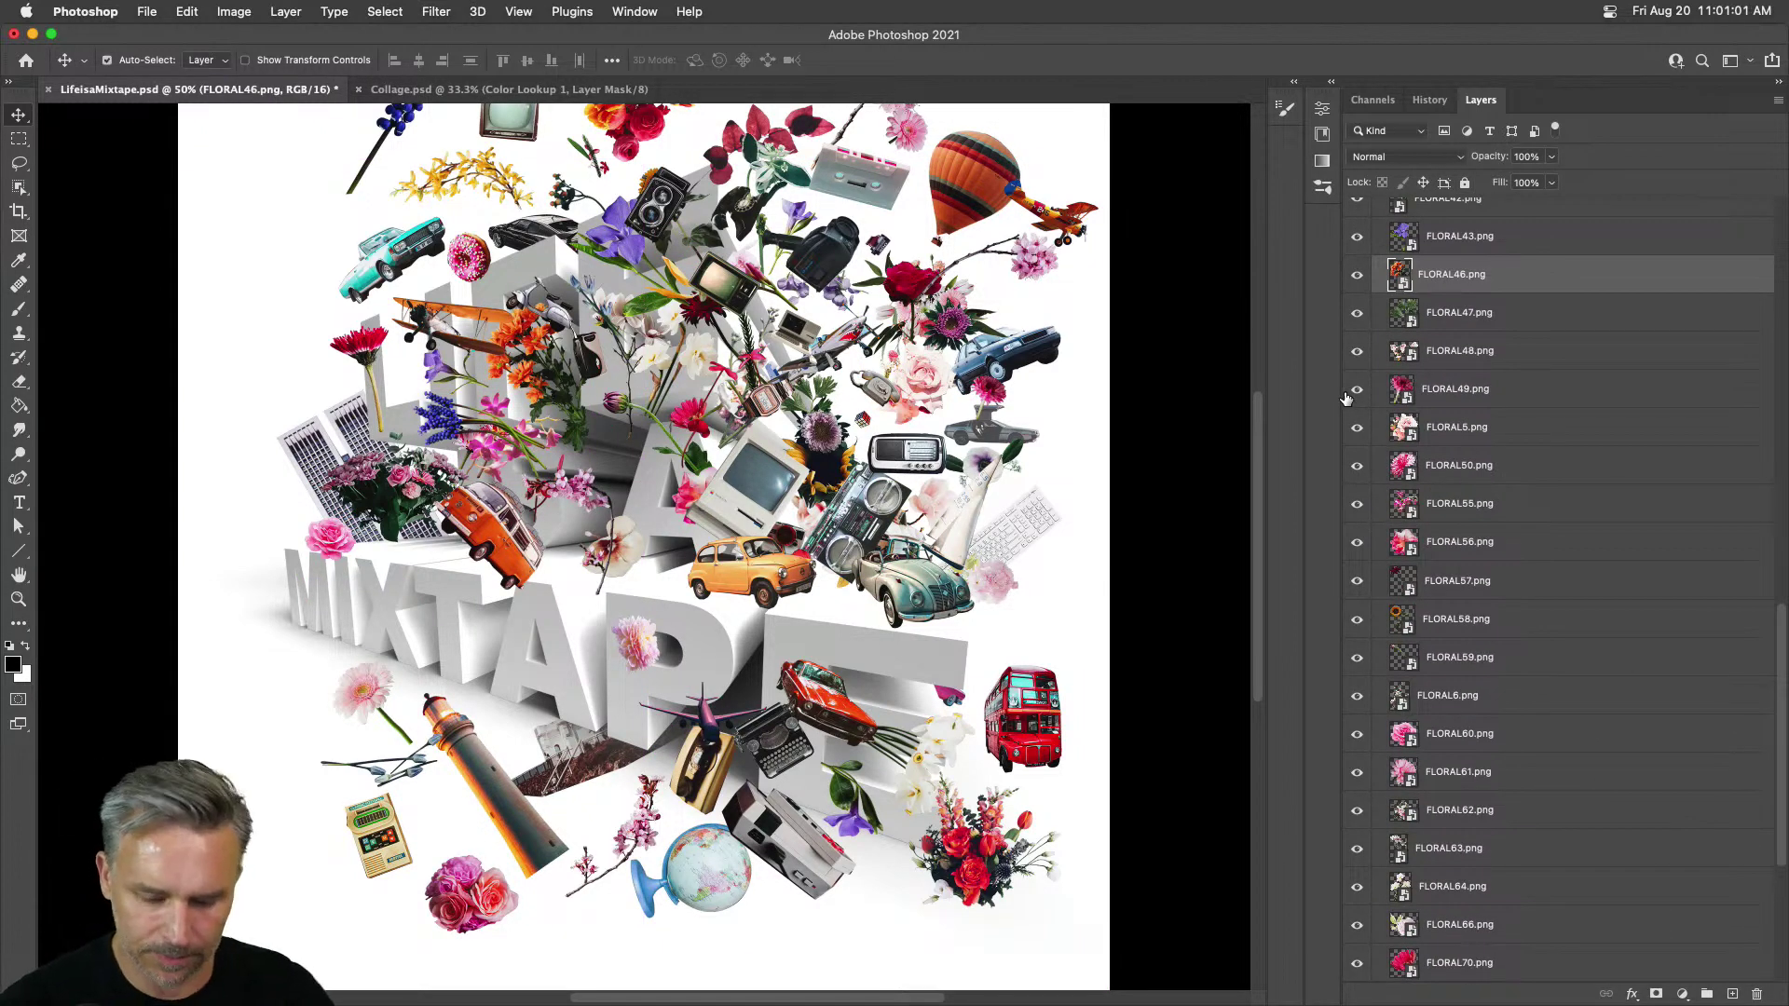
{"action": "key", "text": "super+shift+bracketleft"}
{"action": "scroll", "coordinate": [1463, 746], "scroll_direction": "down", "scroll_amount": 3}
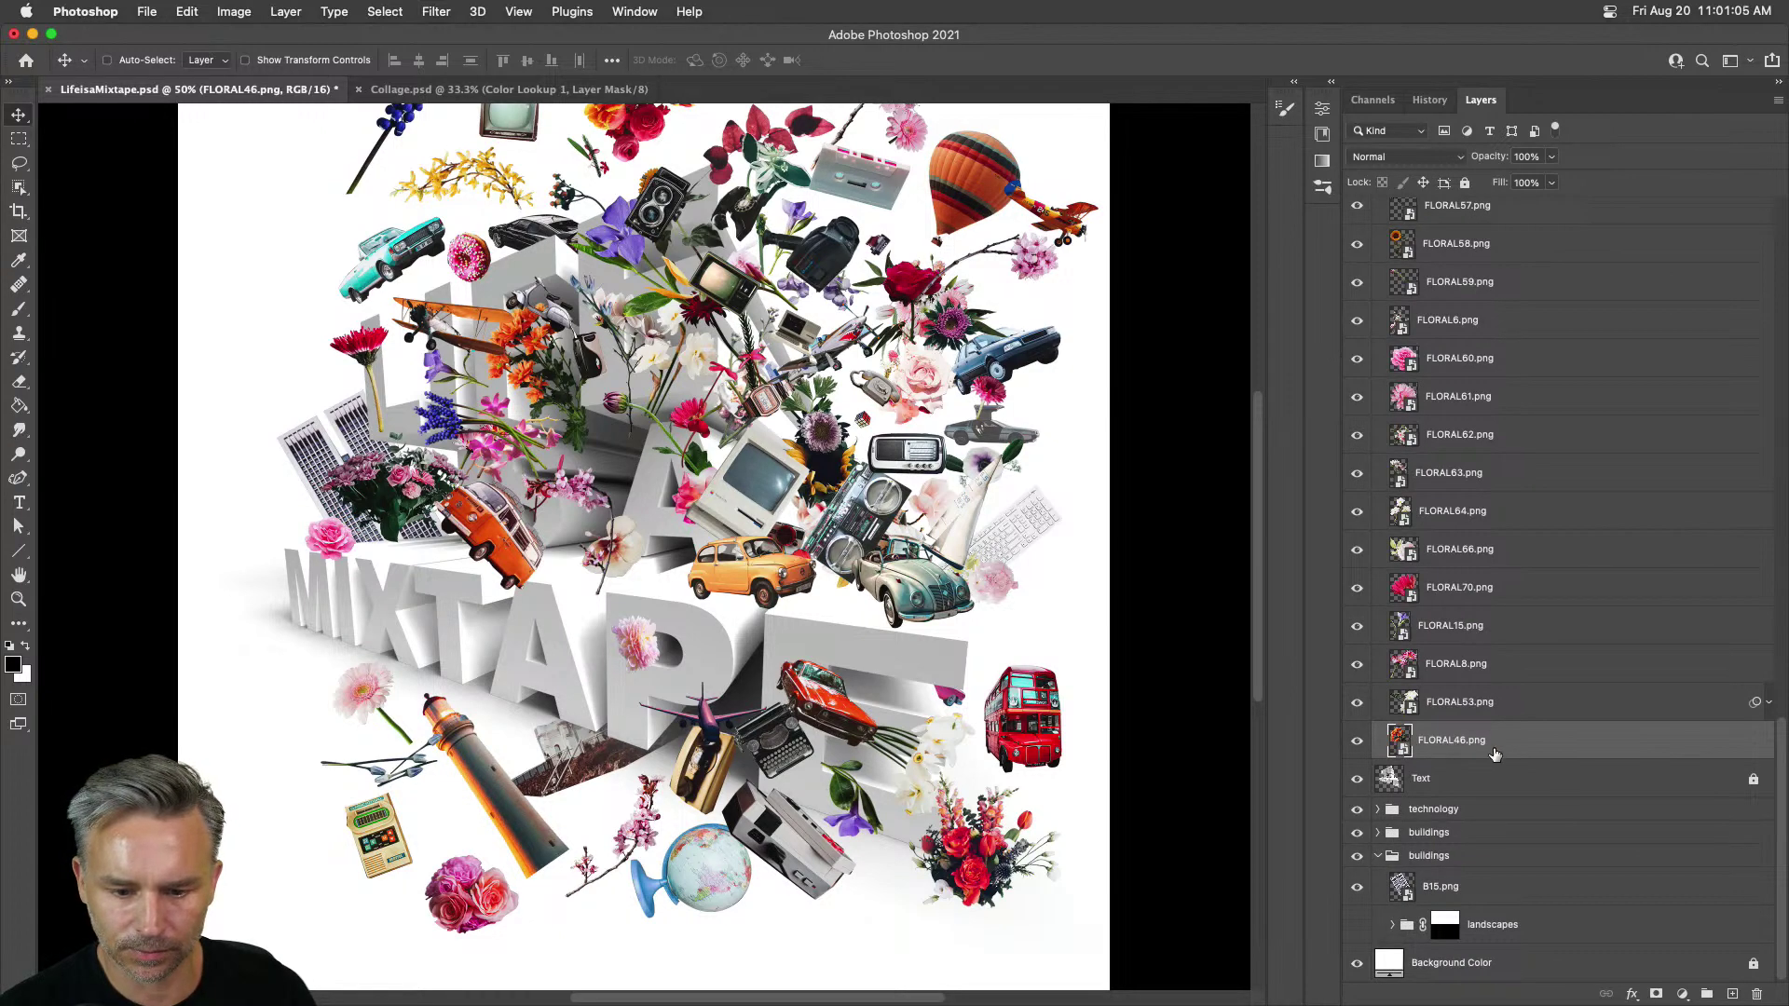
{"action": "left_click_drag", "start_coordinate": [1494, 752], "coordinate": [1507, 809]}
Step: Move the biplane to the left of the teal car and shift the video camera and small computer slightly right
{"action": "left_click_drag", "start_coordinate": [640, 347], "coordinate": [323, 268]}
{"action": "left_click_drag", "start_coordinate": [718, 282], "coordinate": [658, 274]}
{"action": "left_click_drag", "start_coordinate": [807, 309], "coordinate": [751, 357]}
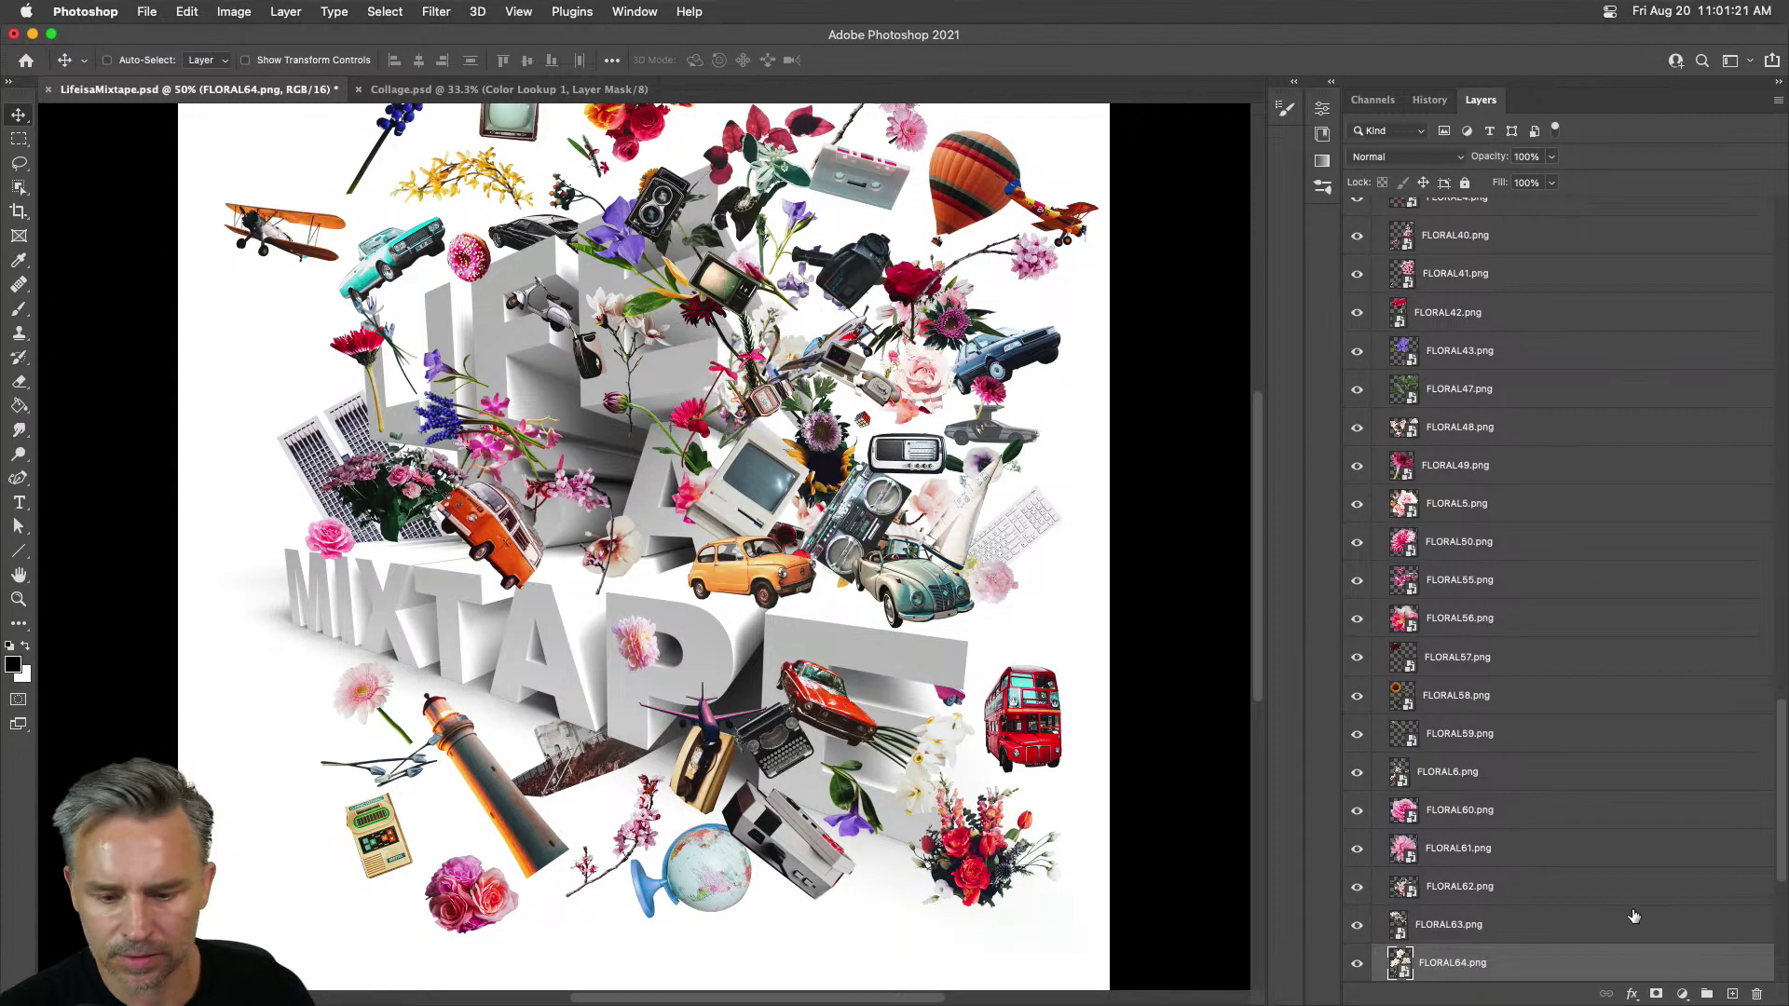
Step: Move the flower layers from FLORAL58.png through FLORAL64.png out of midground into the technology group below Text
{"action": "left_click", "coordinate": [1532, 712], "text": "shift"}
{"action": "scroll", "coordinate": [1542, 727], "scroll_direction": "down", "scroll_amount": 5}
{"action": "left_click_drag", "start_coordinate": [1443, 564], "coordinate": [1441, 809]}
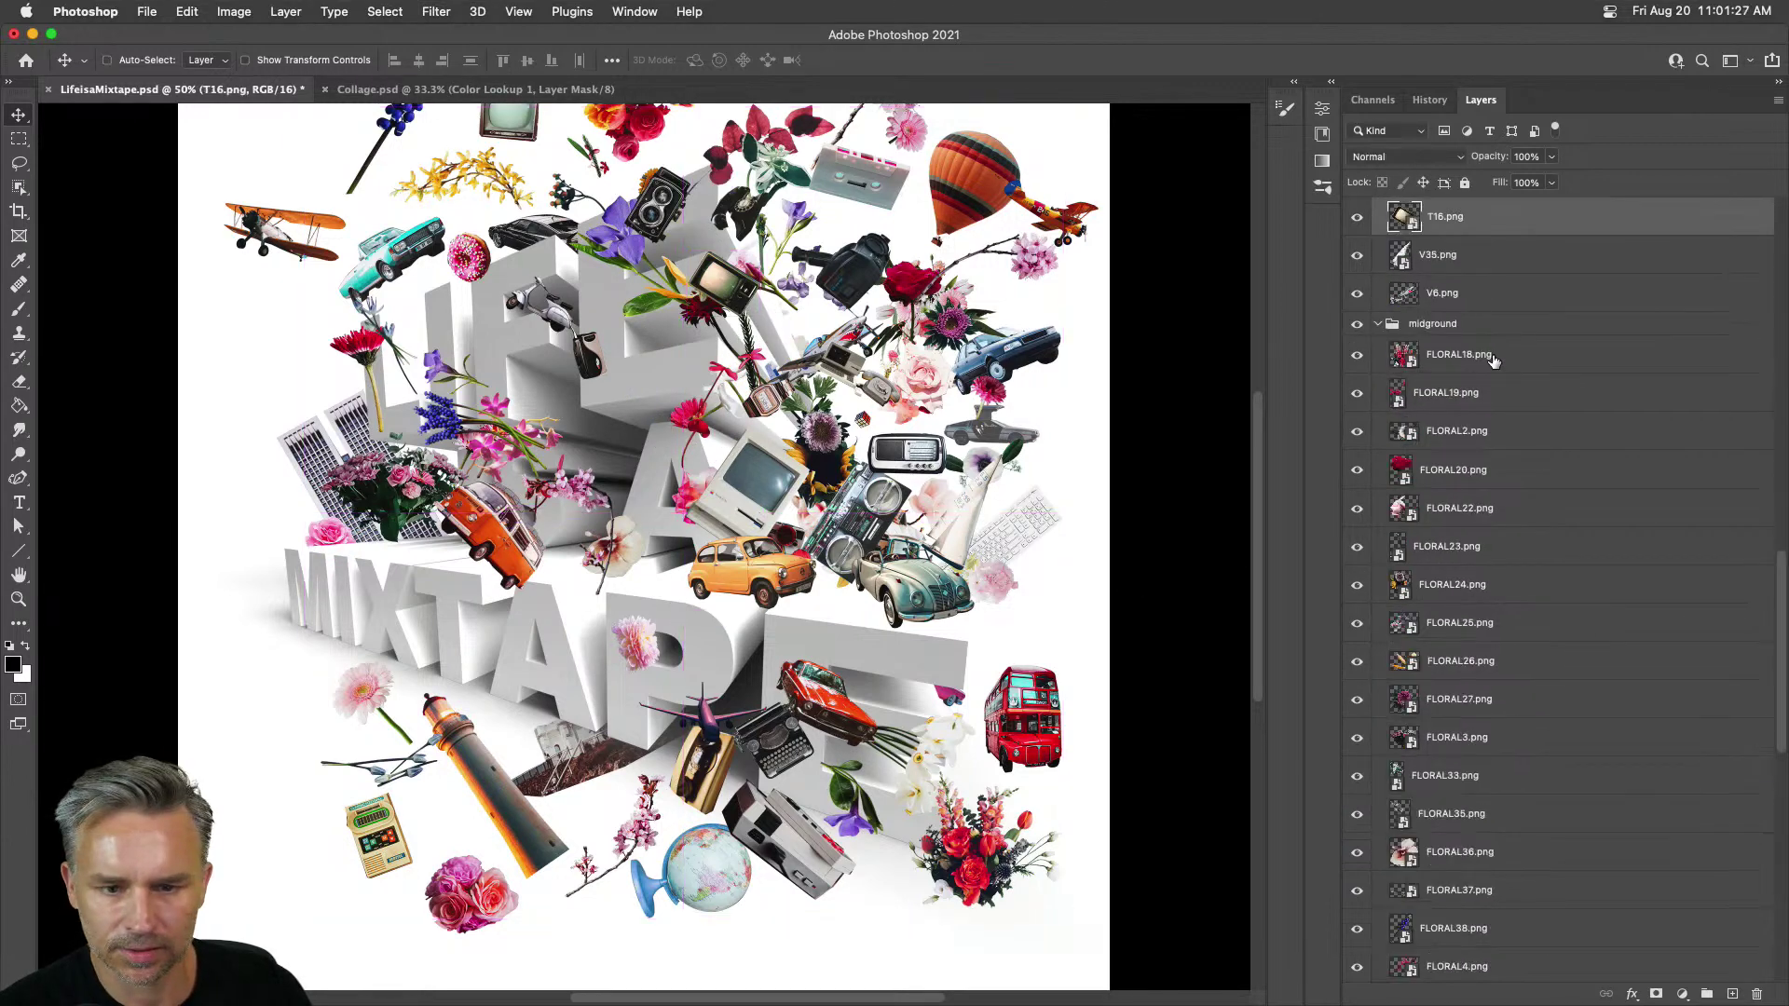
Step: Check midground by toggling its visibility, collapse it, and move T16.png, V35.png and V6.png from vehicles into the technology group
{"action": "left_click", "coordinate": [1503, 286], "text": "shift"}
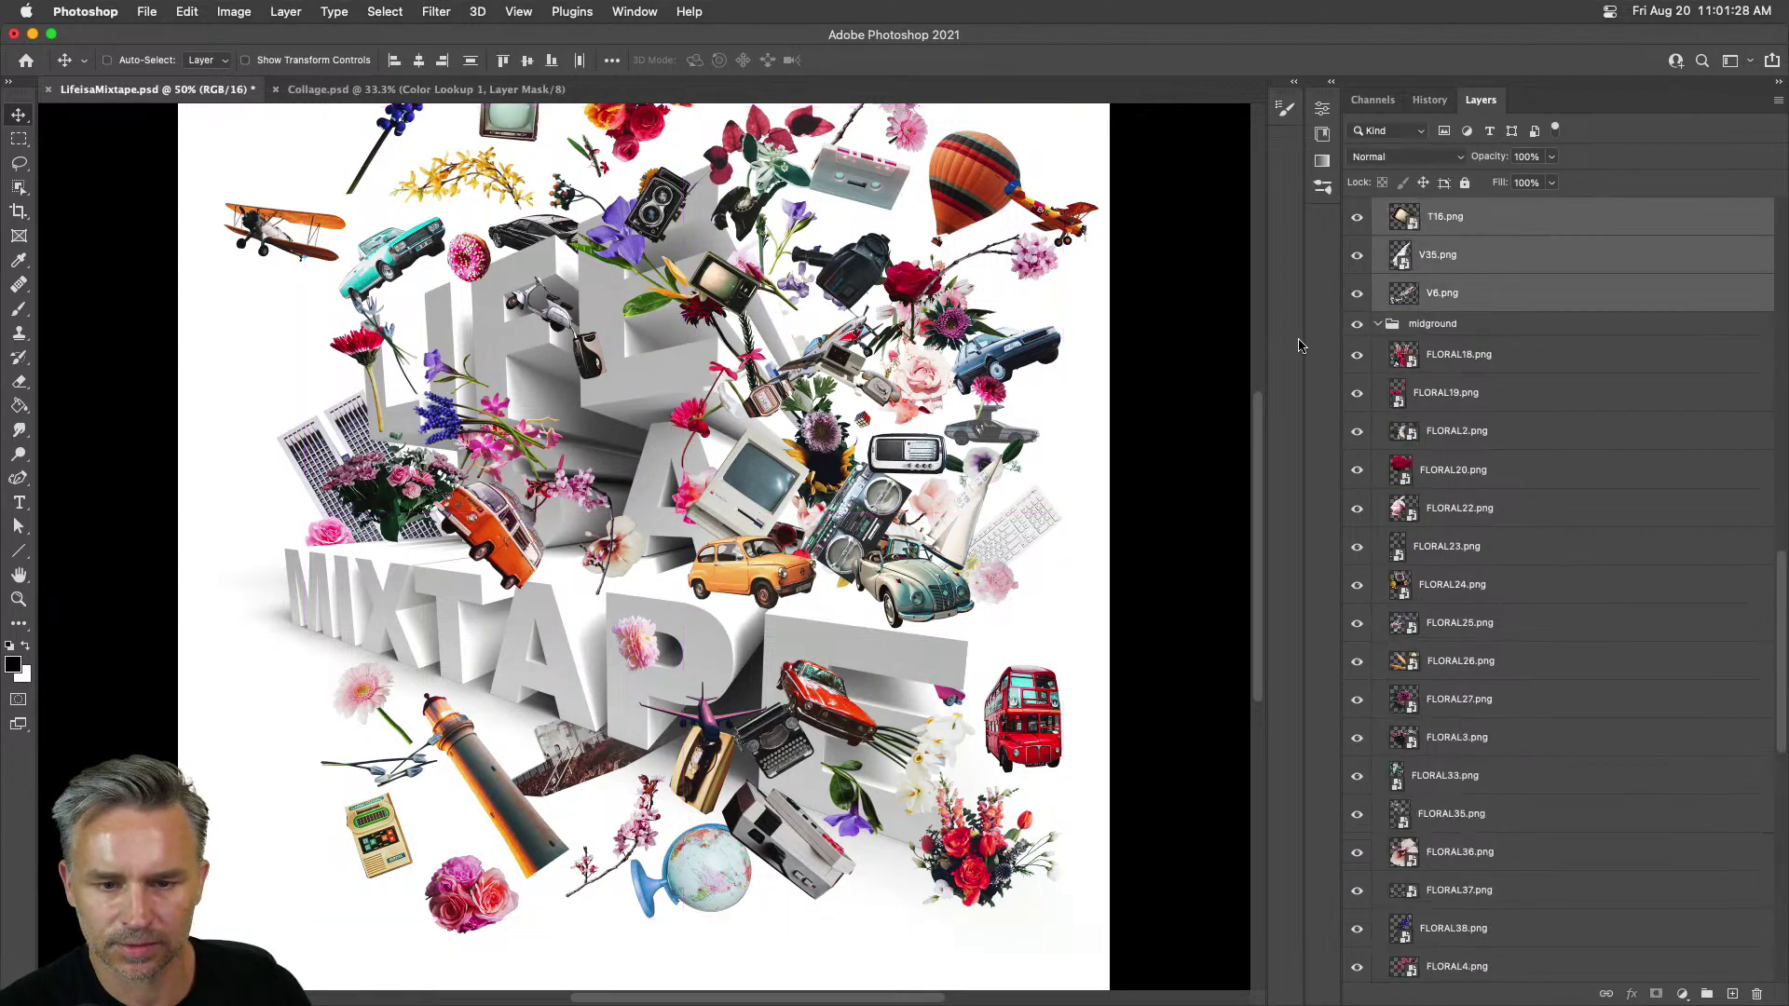
{"action": "left_click", "coordinate": [1359, 326]}
{"action": "left_click", "coordinate": [1358, 326]}
{"action": "left_click", "coordinate": [1379, 325]}
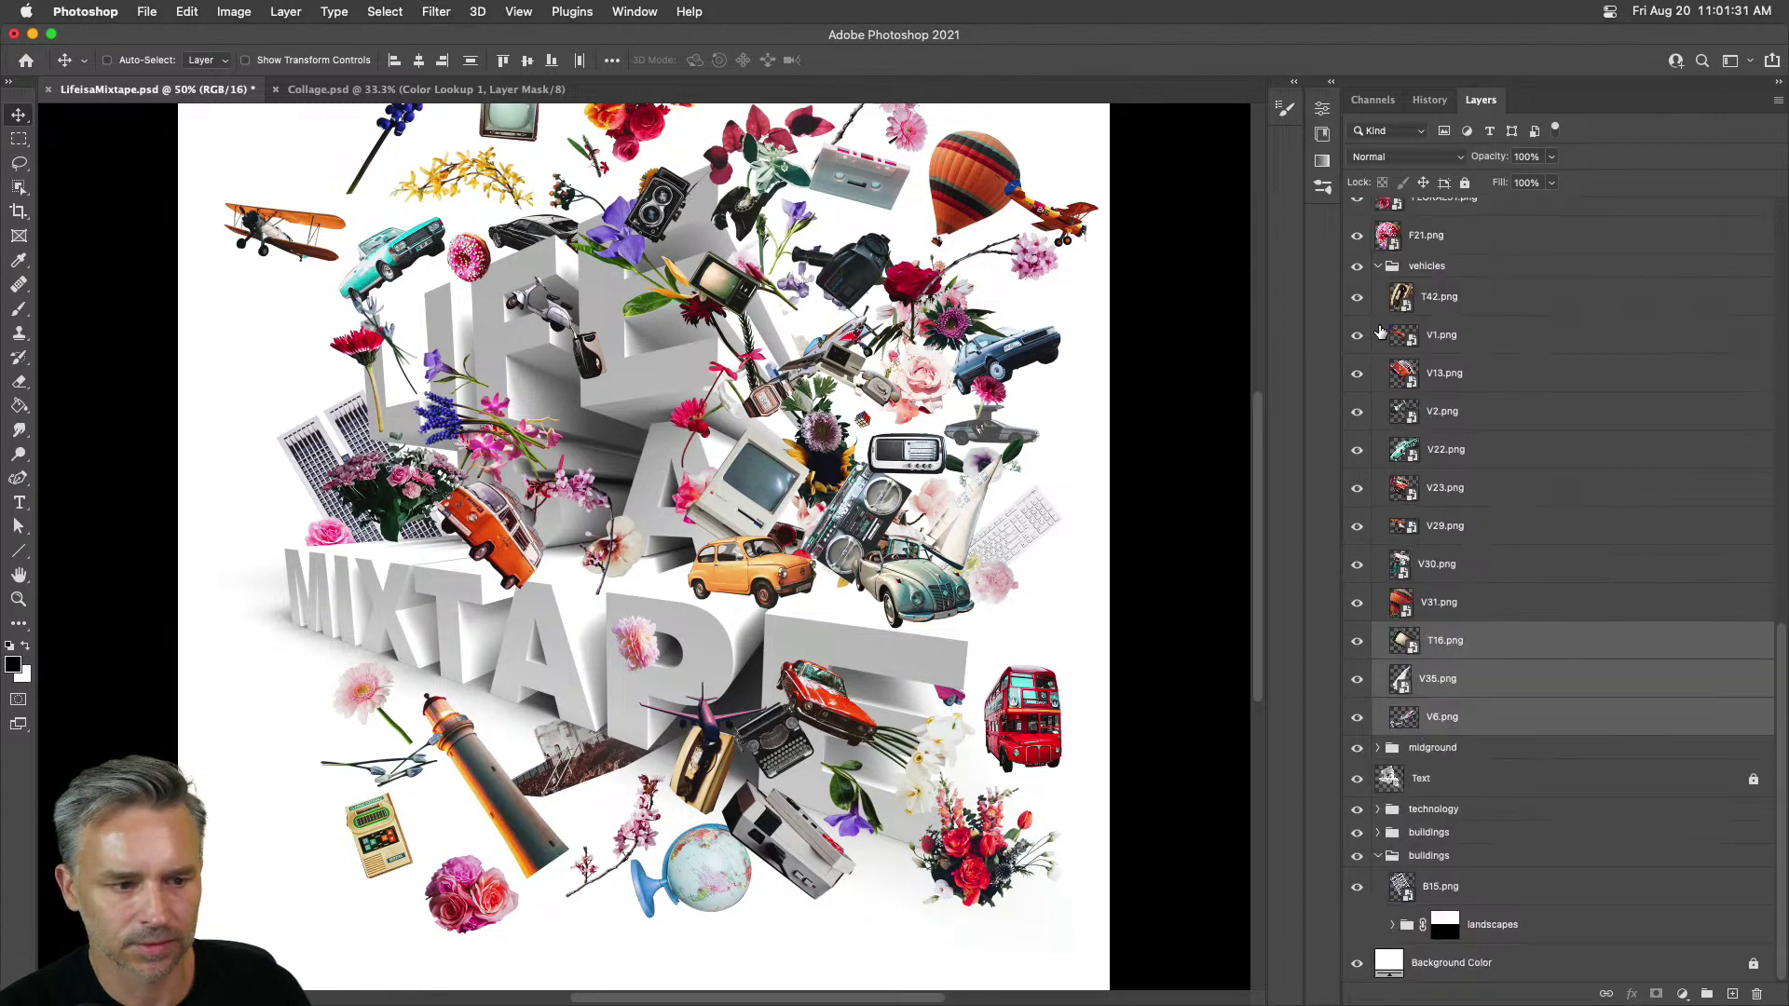
{"action": "left_click_drag", "start_coordinate": [1509, 724], "coordinate": [1453, 816]}
Step: Rotate the large vintage computer (T18.png) upright and place it behind the green car, beneath the sunflower
{"action": "left_click", "coordinate": [740, 492], "text": "super"}
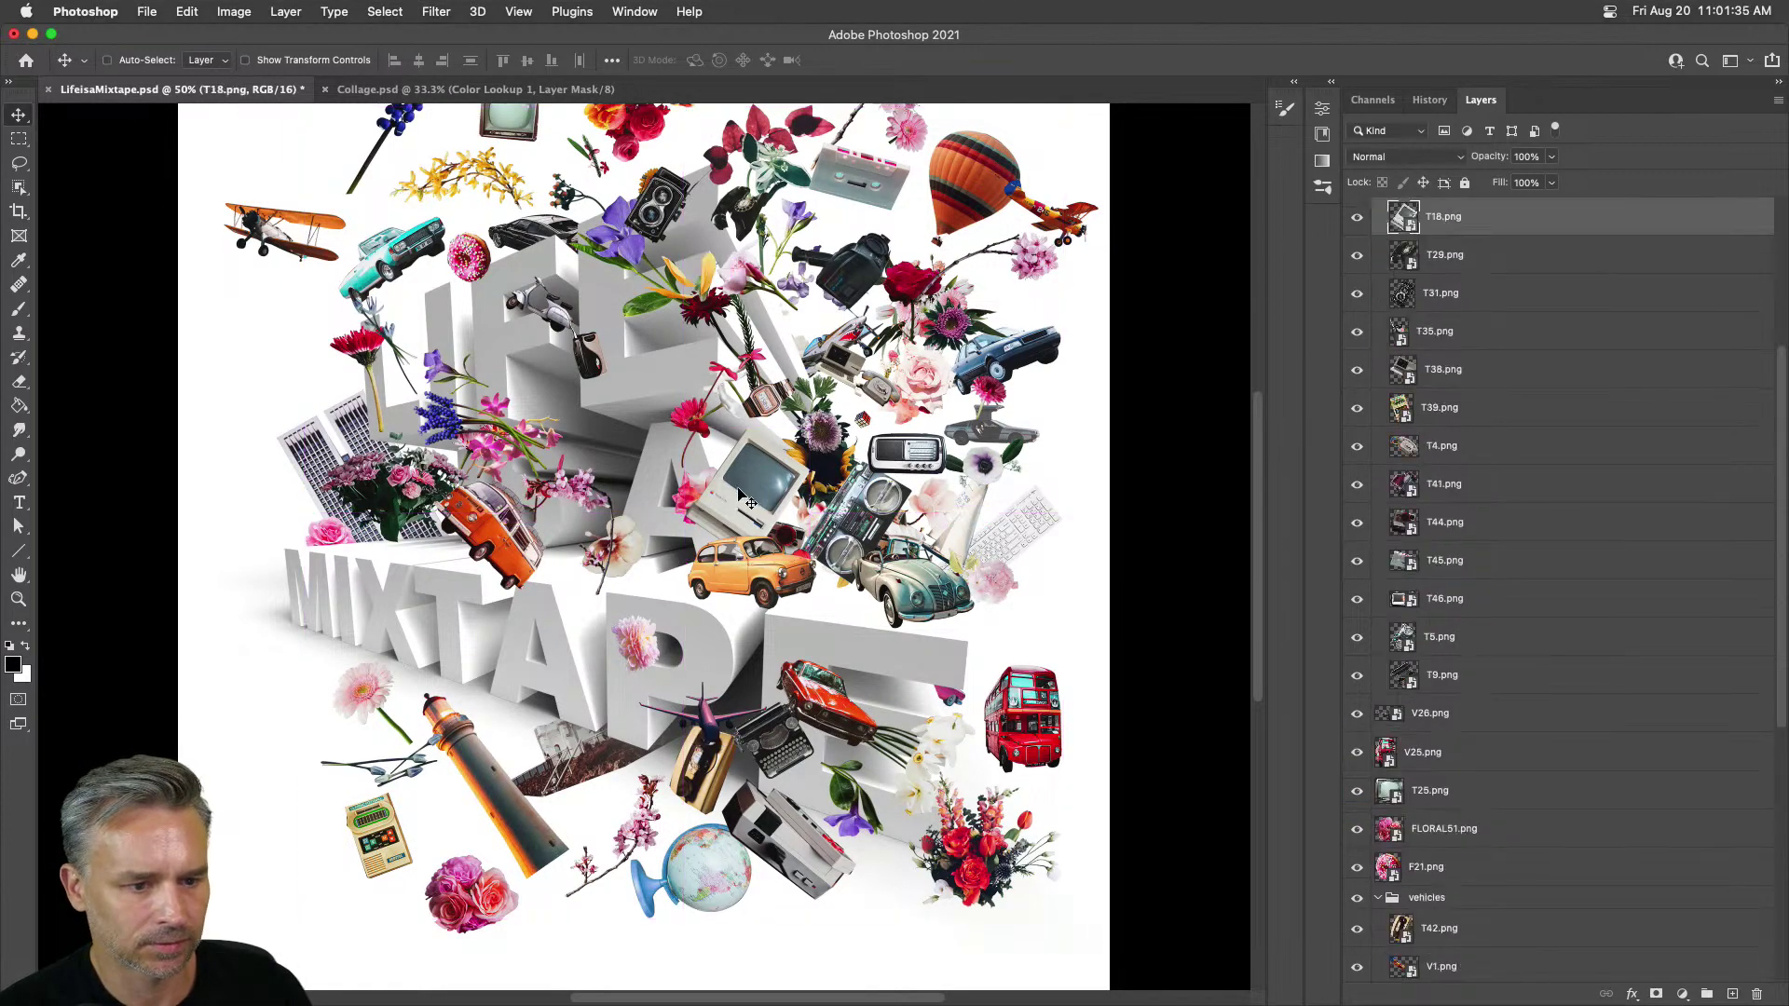
{"action": "left_click_drag", "start_coordinate": [741, 491], "coordinate": [857, 503]}
{"action": "key", "text": "super+t"}
{"action": "left_click_drag", "start_coordinate": [803, 422], "coordinate": [792, 471]}
{"action": "key", "text": "Return"}
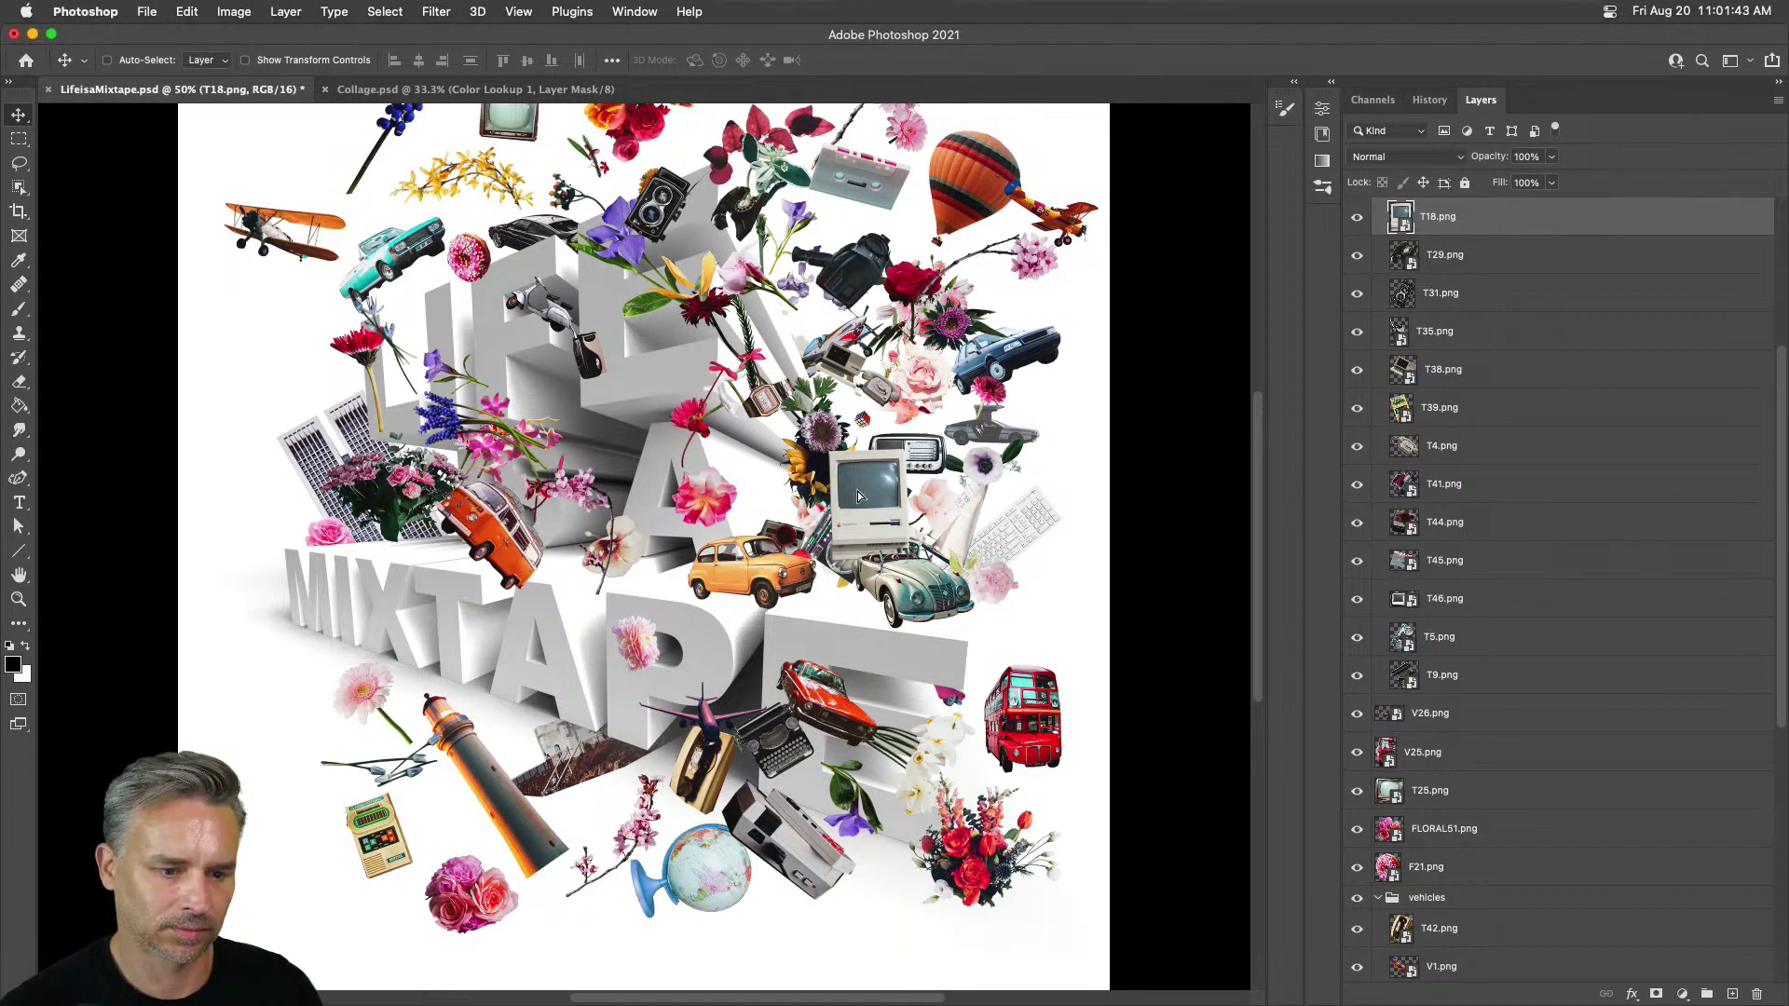
{"action": "left_click_drag", "start_coordinate": [871, 486], "coordinate": [832, 514]}
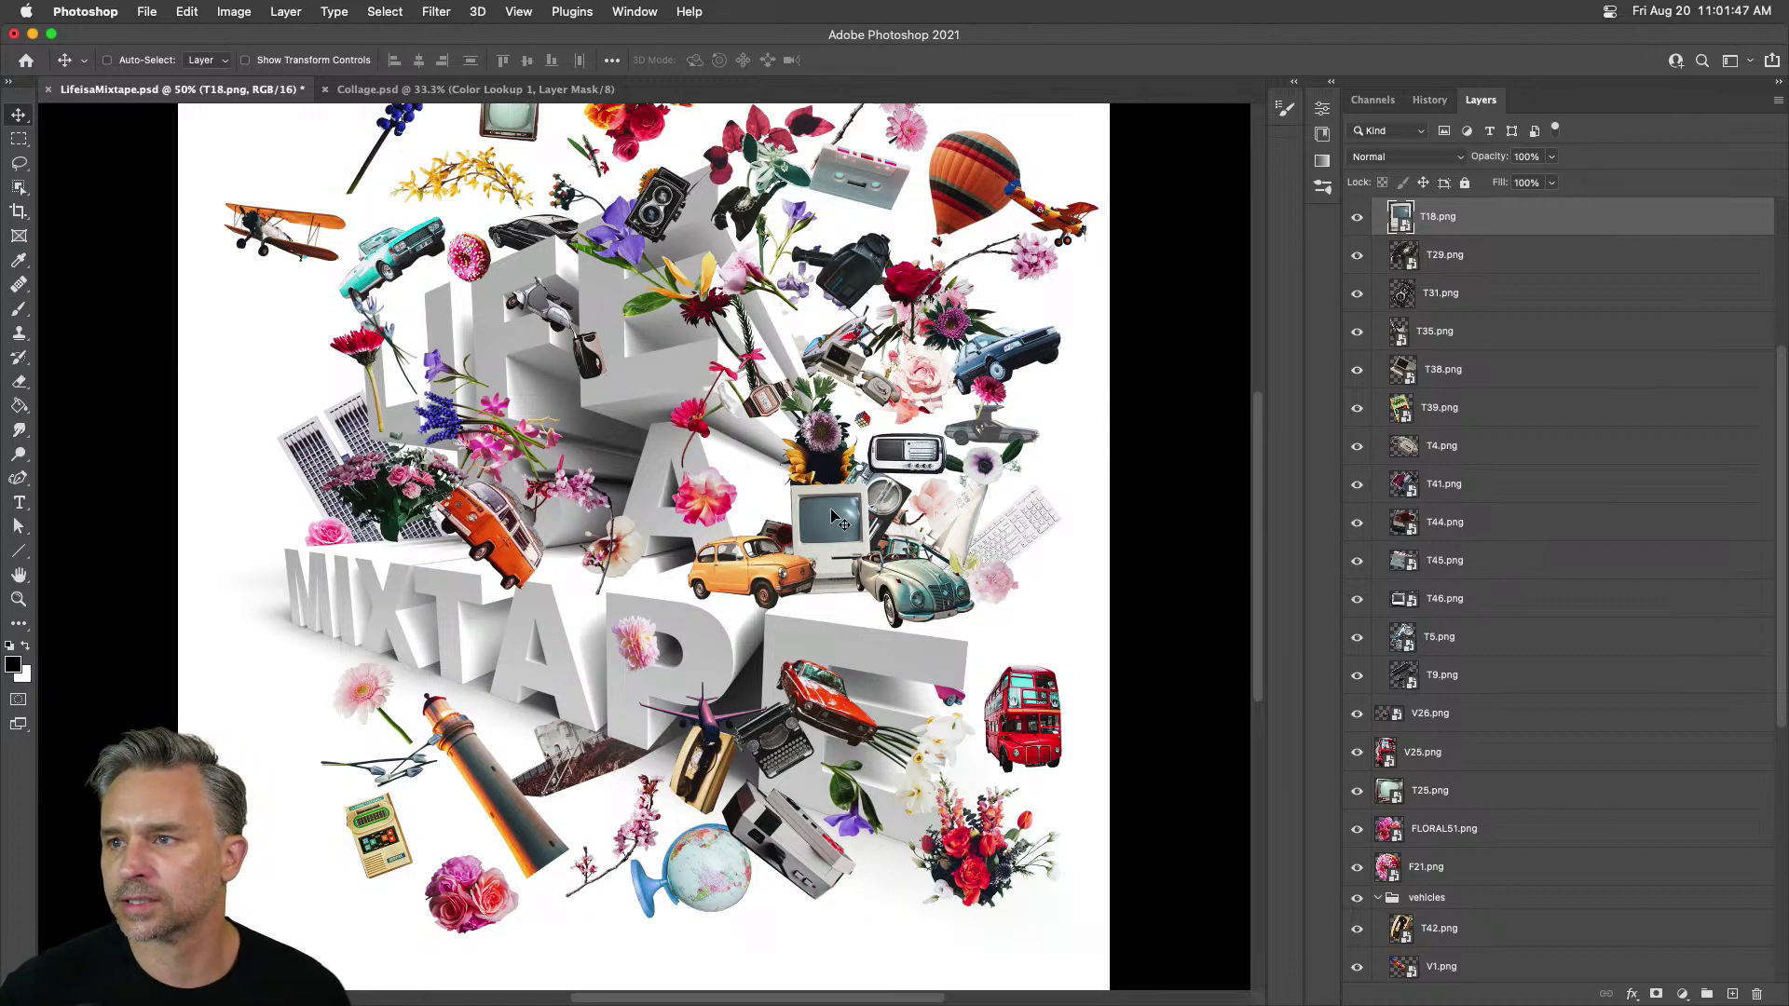
Step: Move the lighthouse to the collage's left edge, and place T12.png below the start of MIXTAPE, rotated to -1.07°
{"action": "left_click_drag", "start_coordinate": [529, 799], "coordinate": [199, 380]}
{"action": "left_click_drag", "start_coordinate": [811, 843], "coordinate": [355, 649]}
{"action": "key", "text": "ctrl+t"}
{"action": "left_click_drag", "start_coordinate": [190, 518], "coordinate": [184, 647]}
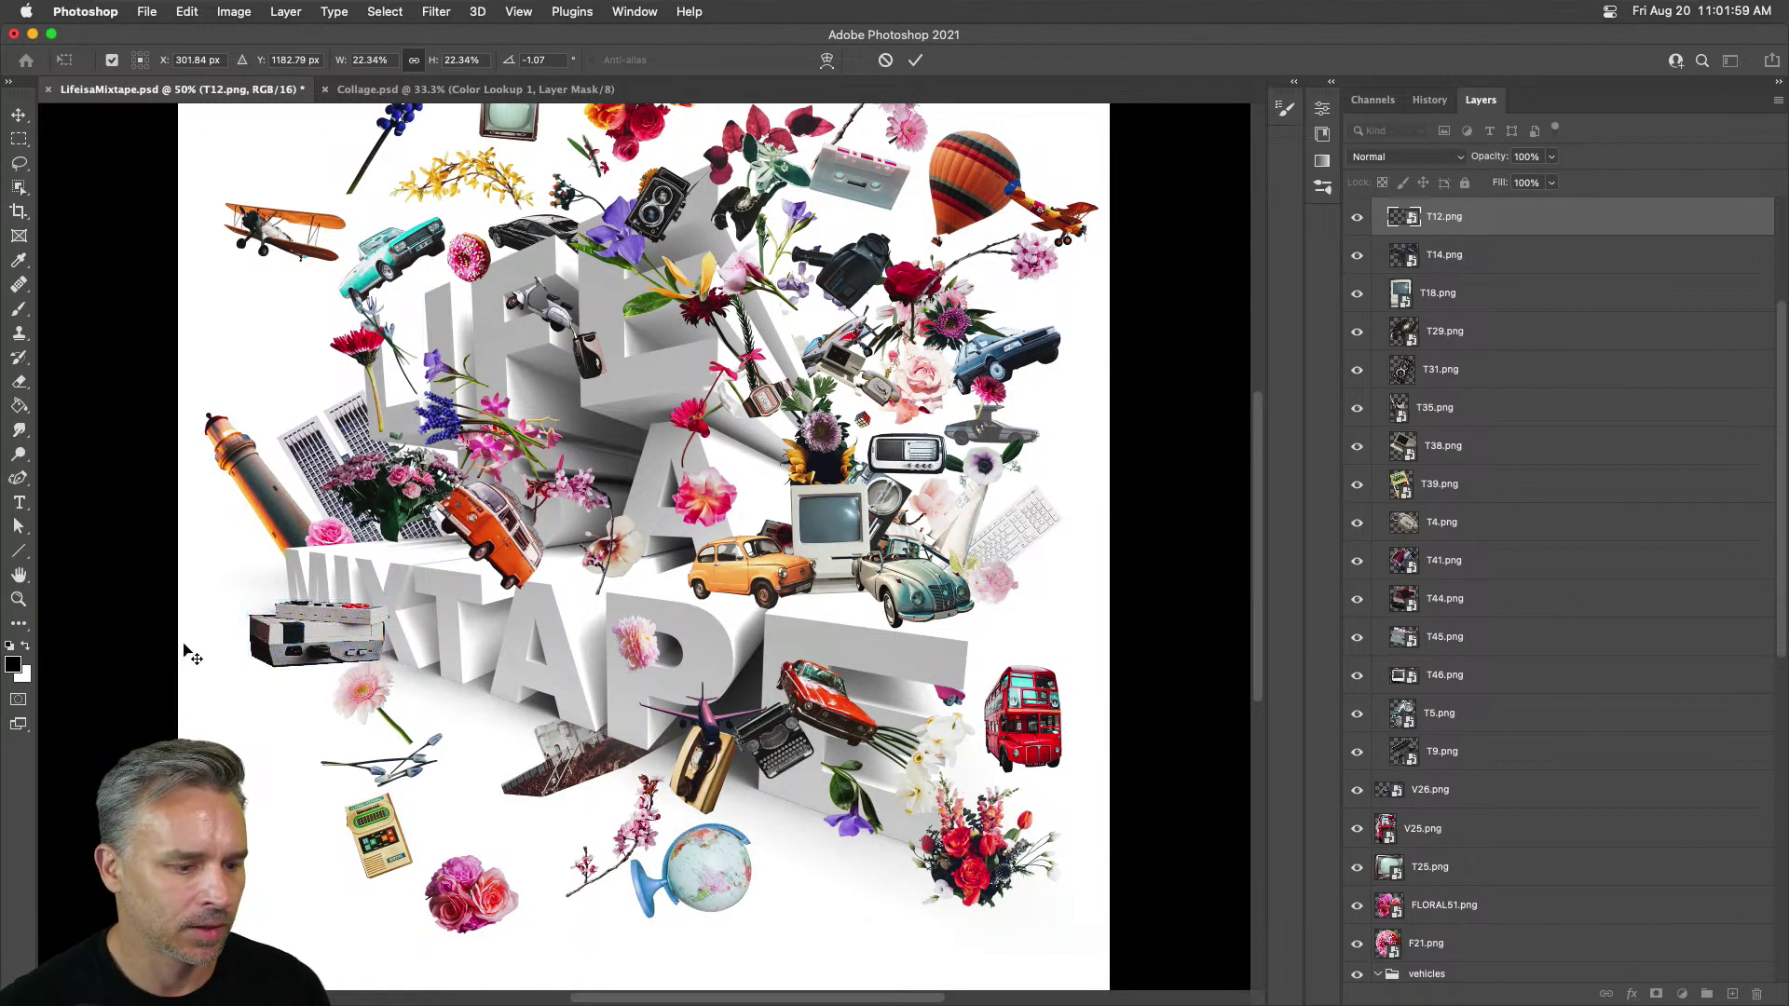
{"action": "key", "text": "Return"}
{"action": "left_click_drag", "start_coordinate": [280, 608], "coordinate": [256, 647]}
Step: Place the handheld game above the red bus and the boombox below the teal car, ordering the boombox directly above Background Color
{"action": "left_click_drag", "start_coordinate": [384, 819], "coordinate": [1023, 606]}
{"action": "left_click_drag", "start_coordinate": [902, 540], "coordinate": [373, 319]}
{"action": "key", "text": "super+bracketleft"}
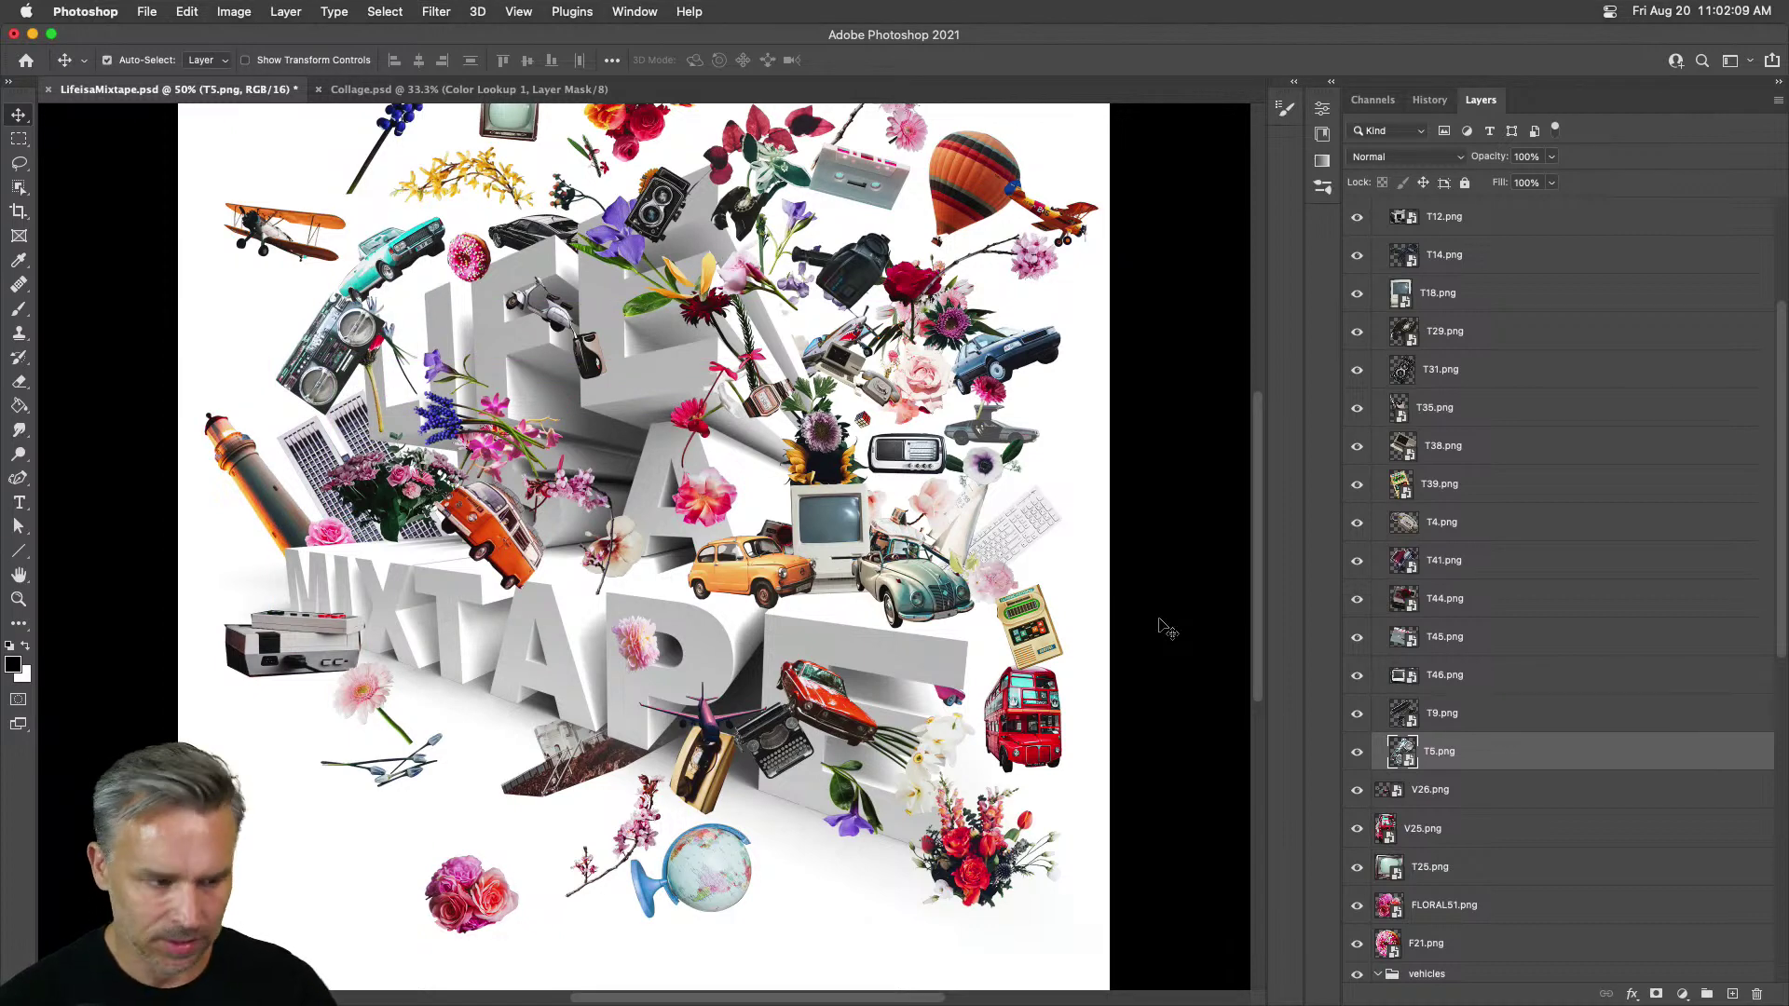
{"action": "key", "text": "super+shift+bracketright"}
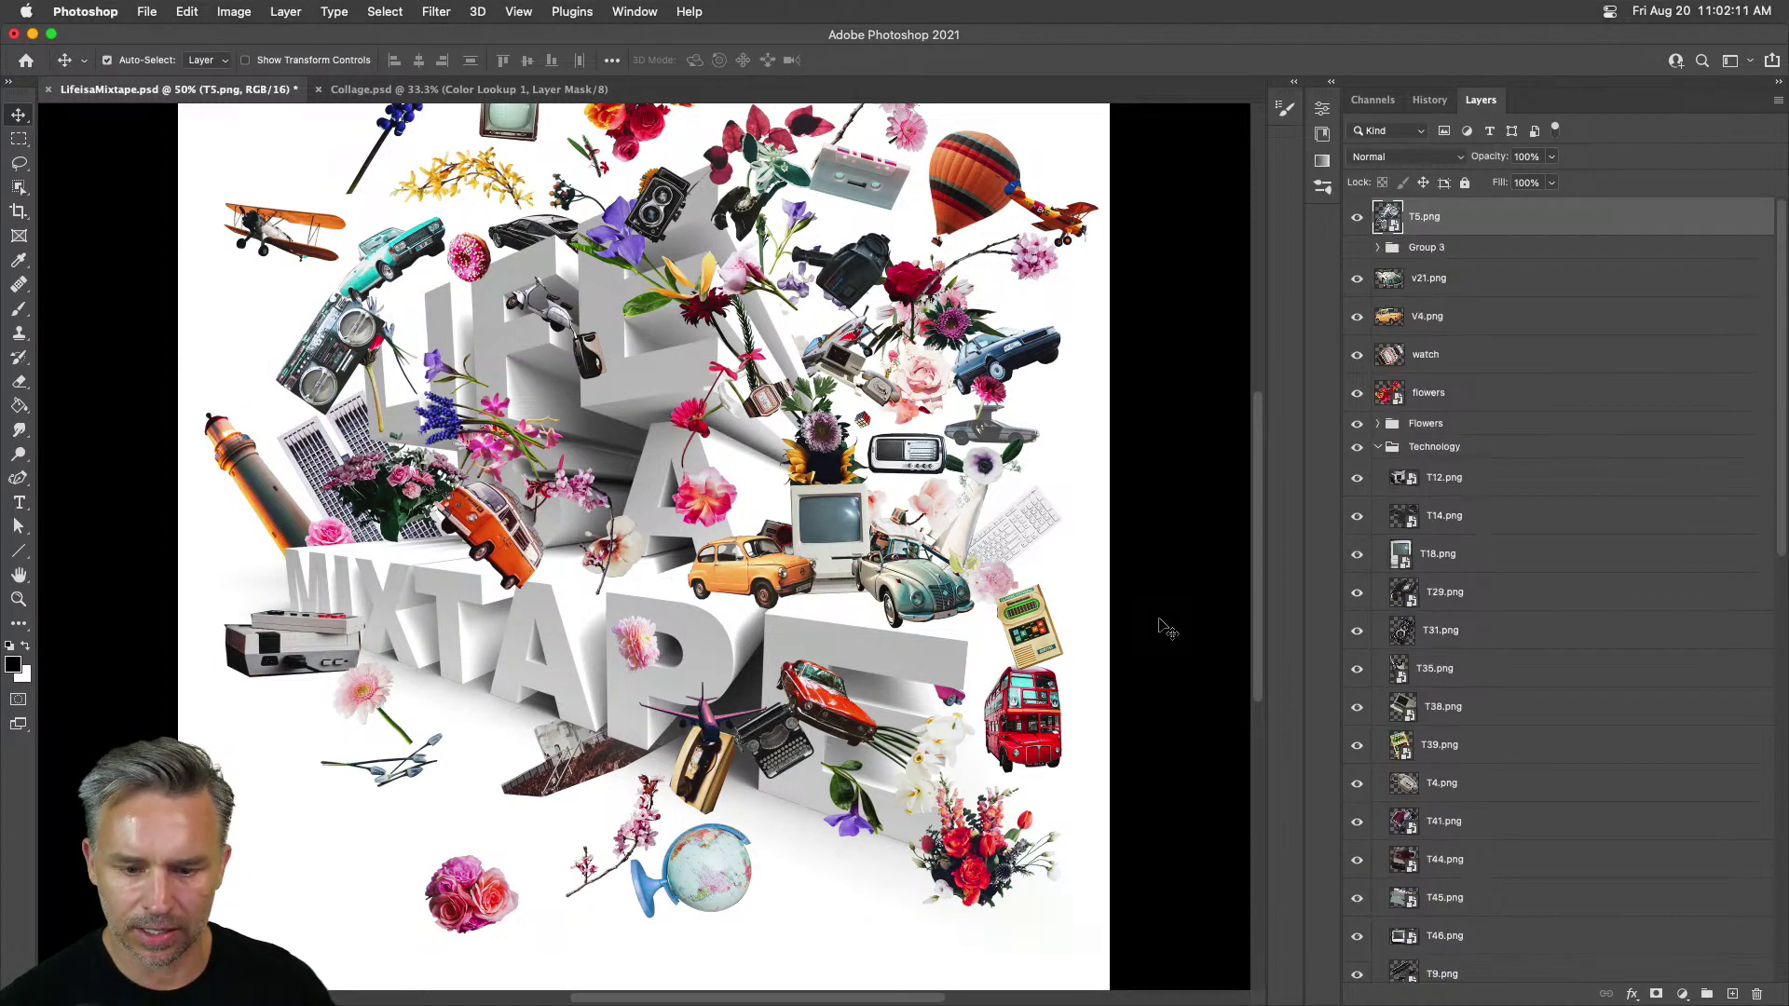
{"action": "key", "text": "super+shift+bracketleft"}
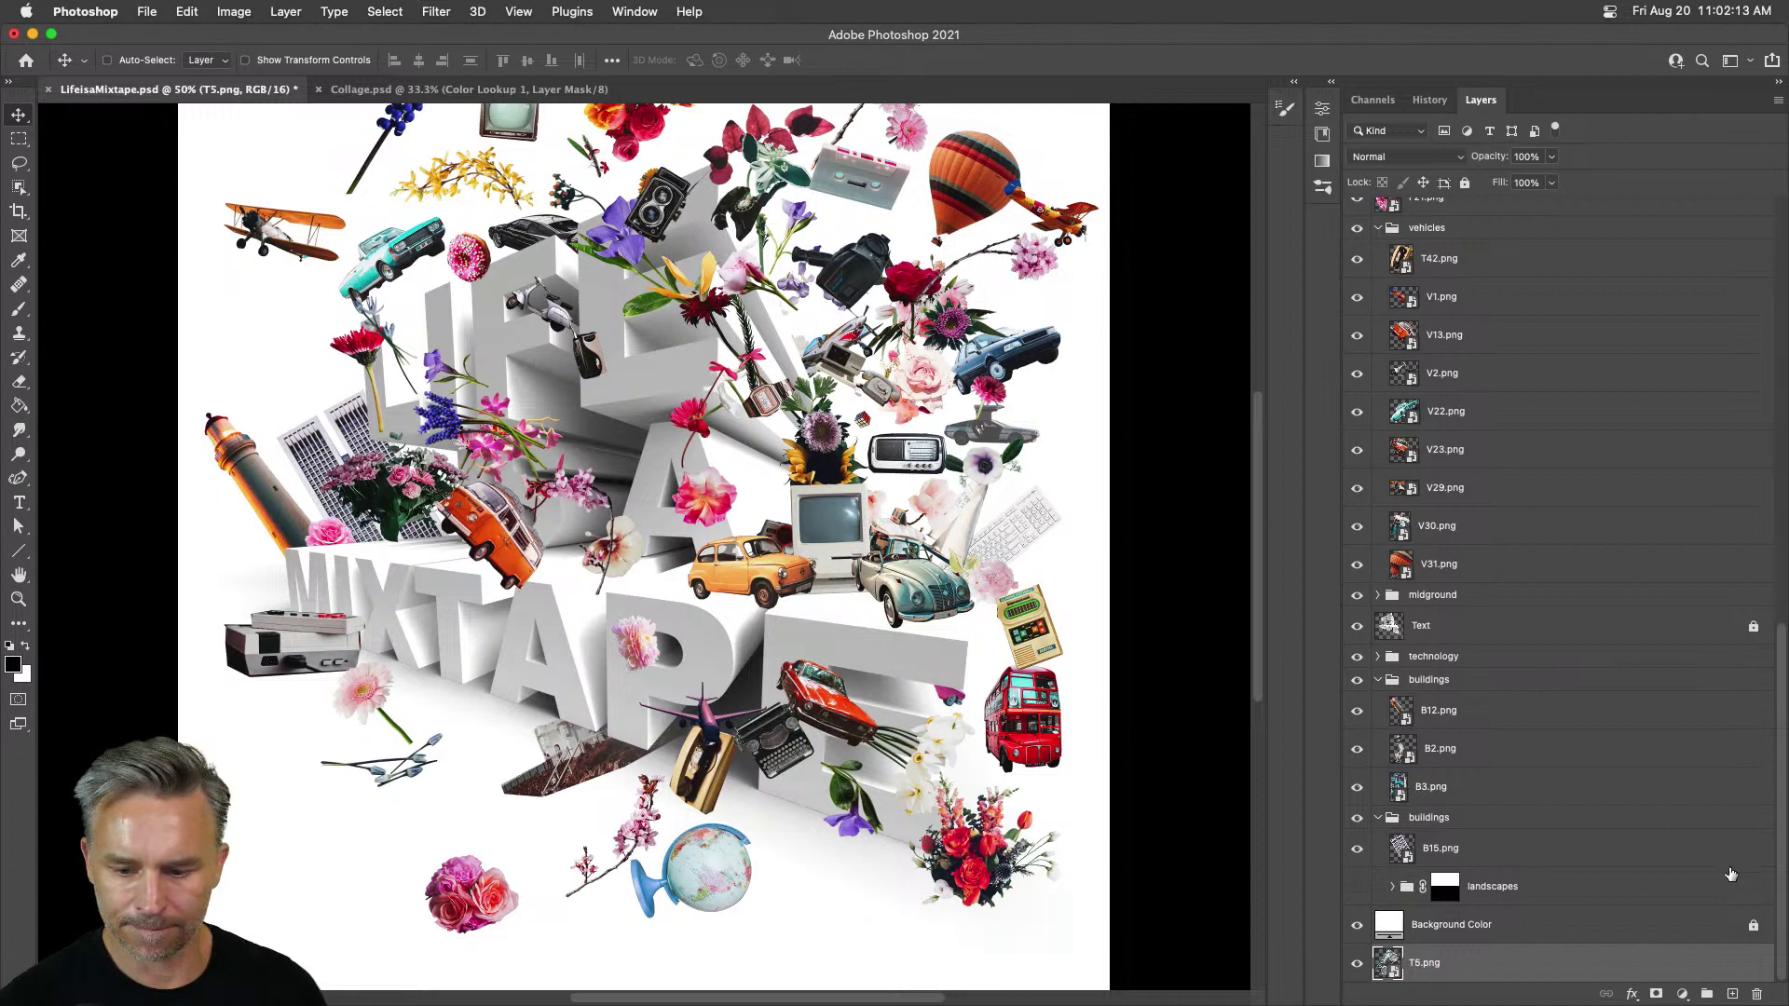
{"action": "key", "text": "super+bracketright"}
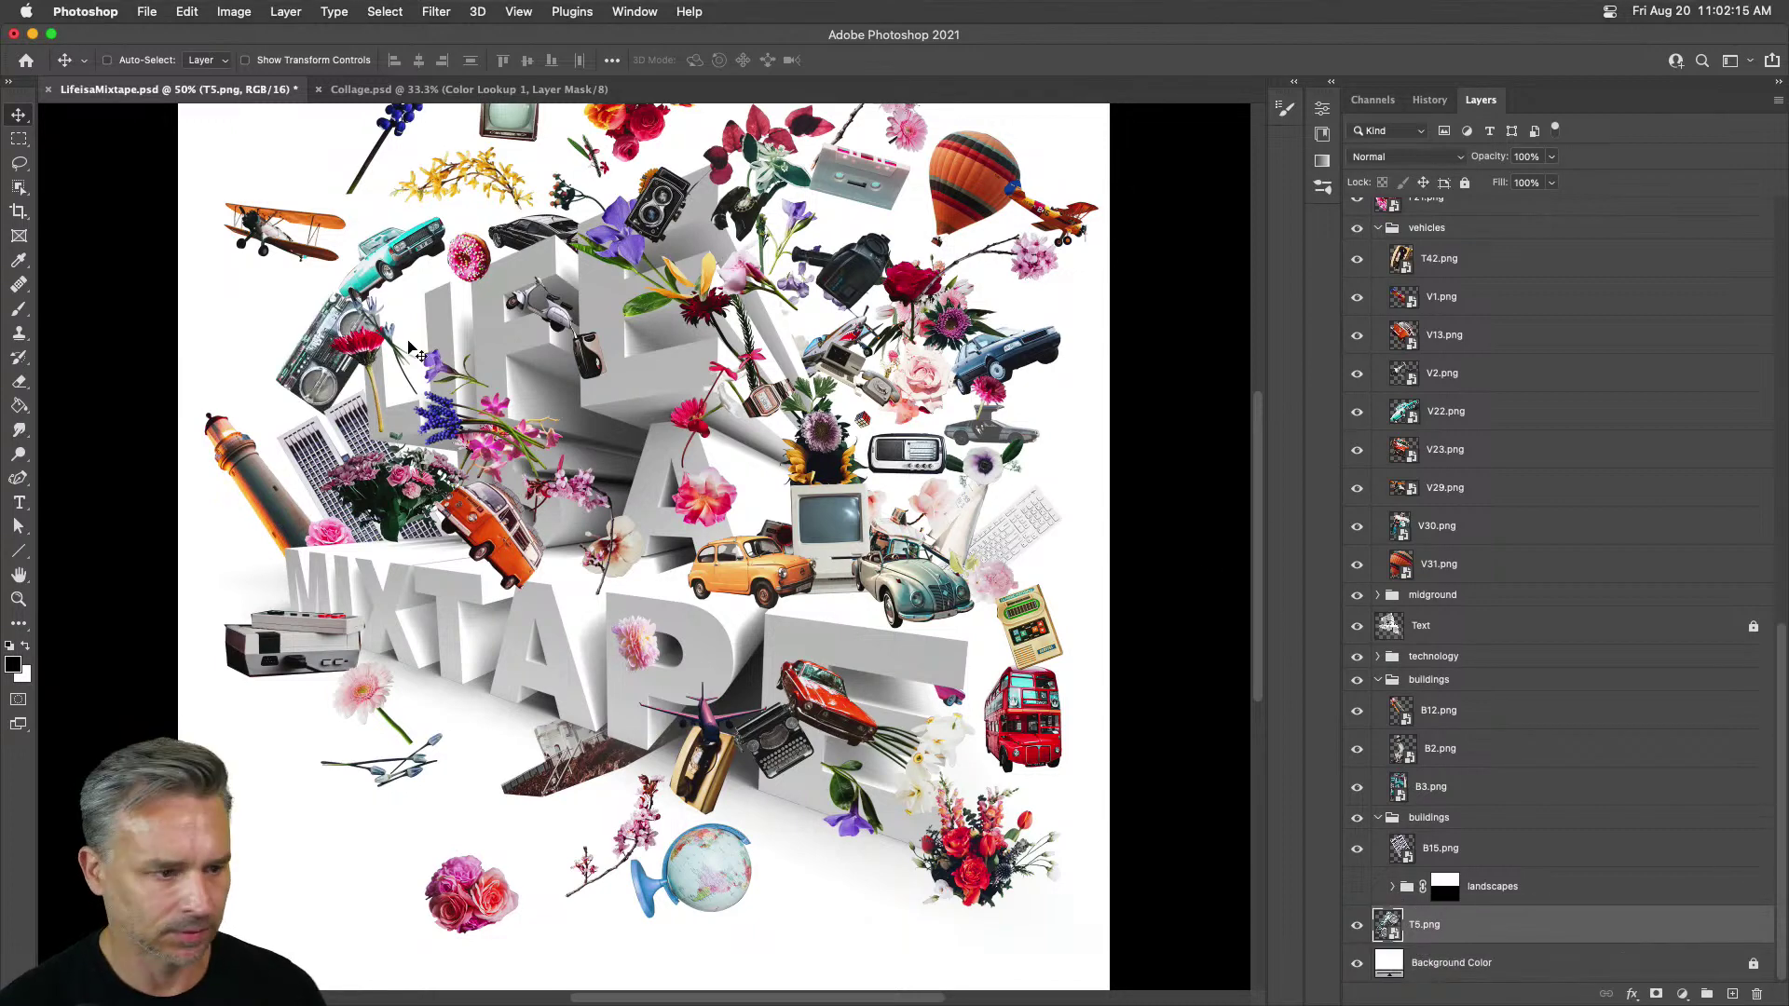
Step: Move the purple iris up above the camera, and move the red flowers beside the lighthouse base at the bottom of the layer stack
{"action": "left_click_drag", "start_coordinate": [623, 244], "coordinate": [666, 173]}
{"action": "key", "text": "super+minus"}
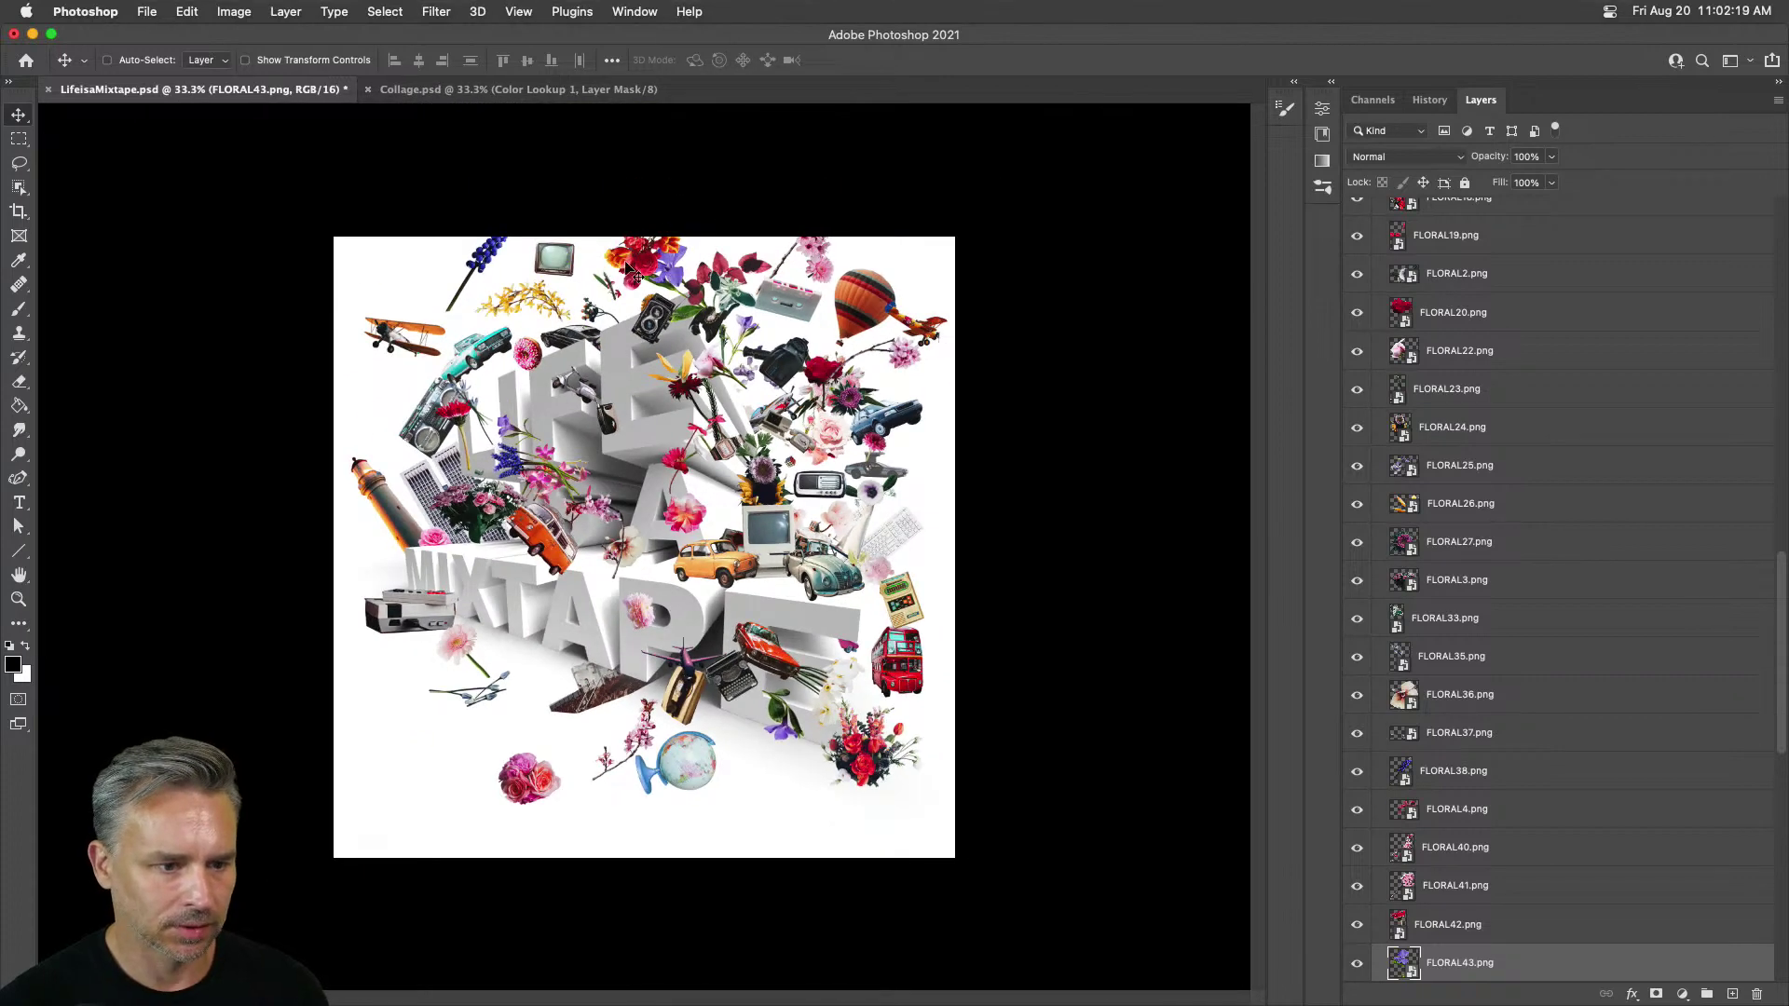
{"action": "left_click_drag", "start_coordinate": [629, 270], "coordinate": [412, 563]}
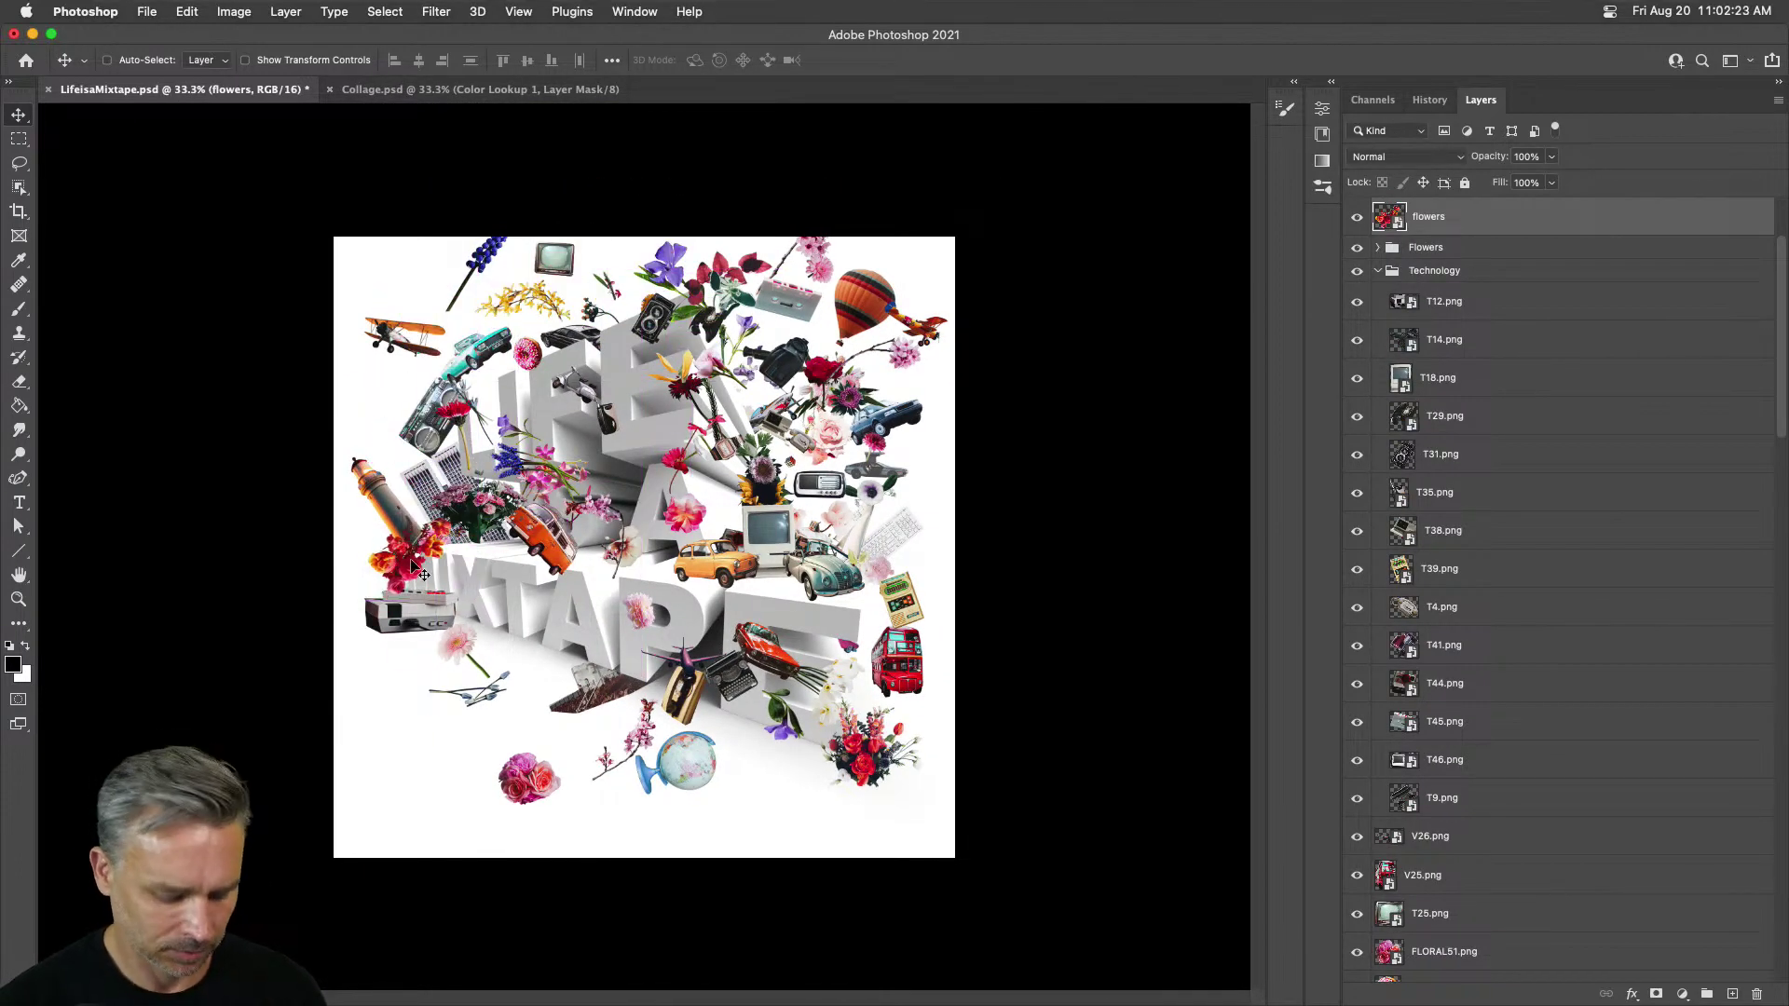
{"action": "key", "text": "super+shift+bracketleft"}
{"action": "key", "text": "super+plus"}
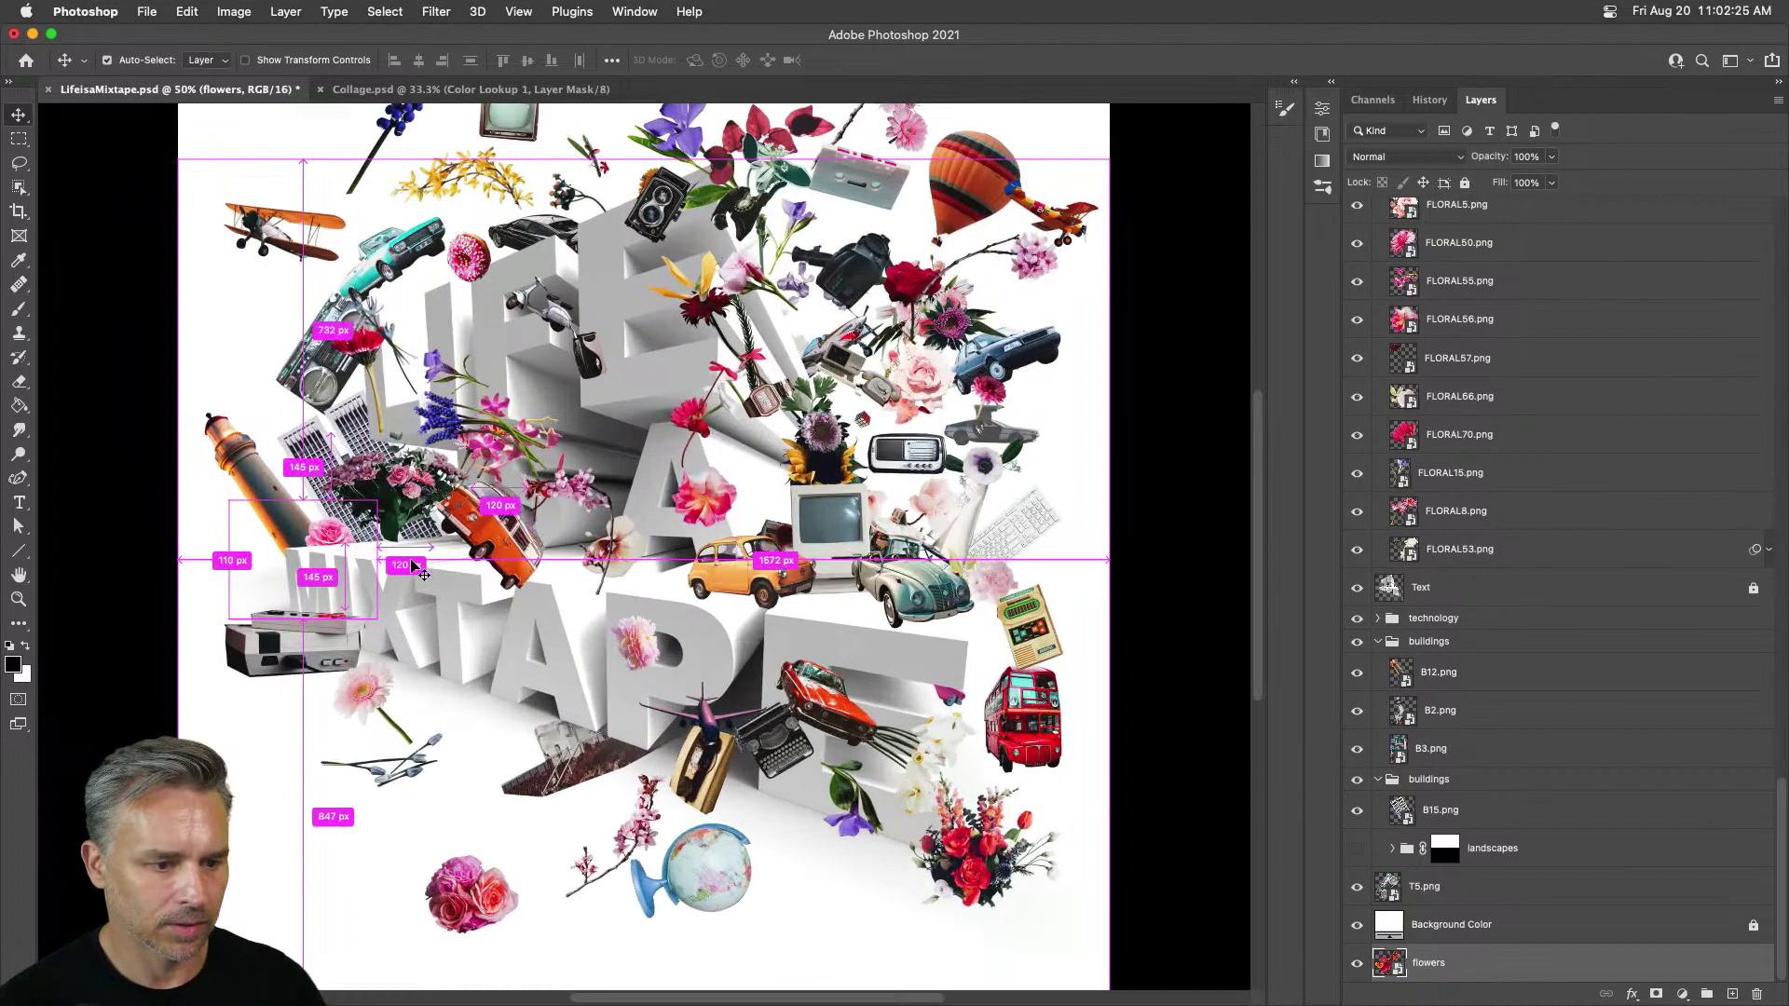
Step: Scale the yellow car (V4.png) to 86.32% and place it at the foot of the letter A
{"action": "left_click", "coordinate": [745, 581]}
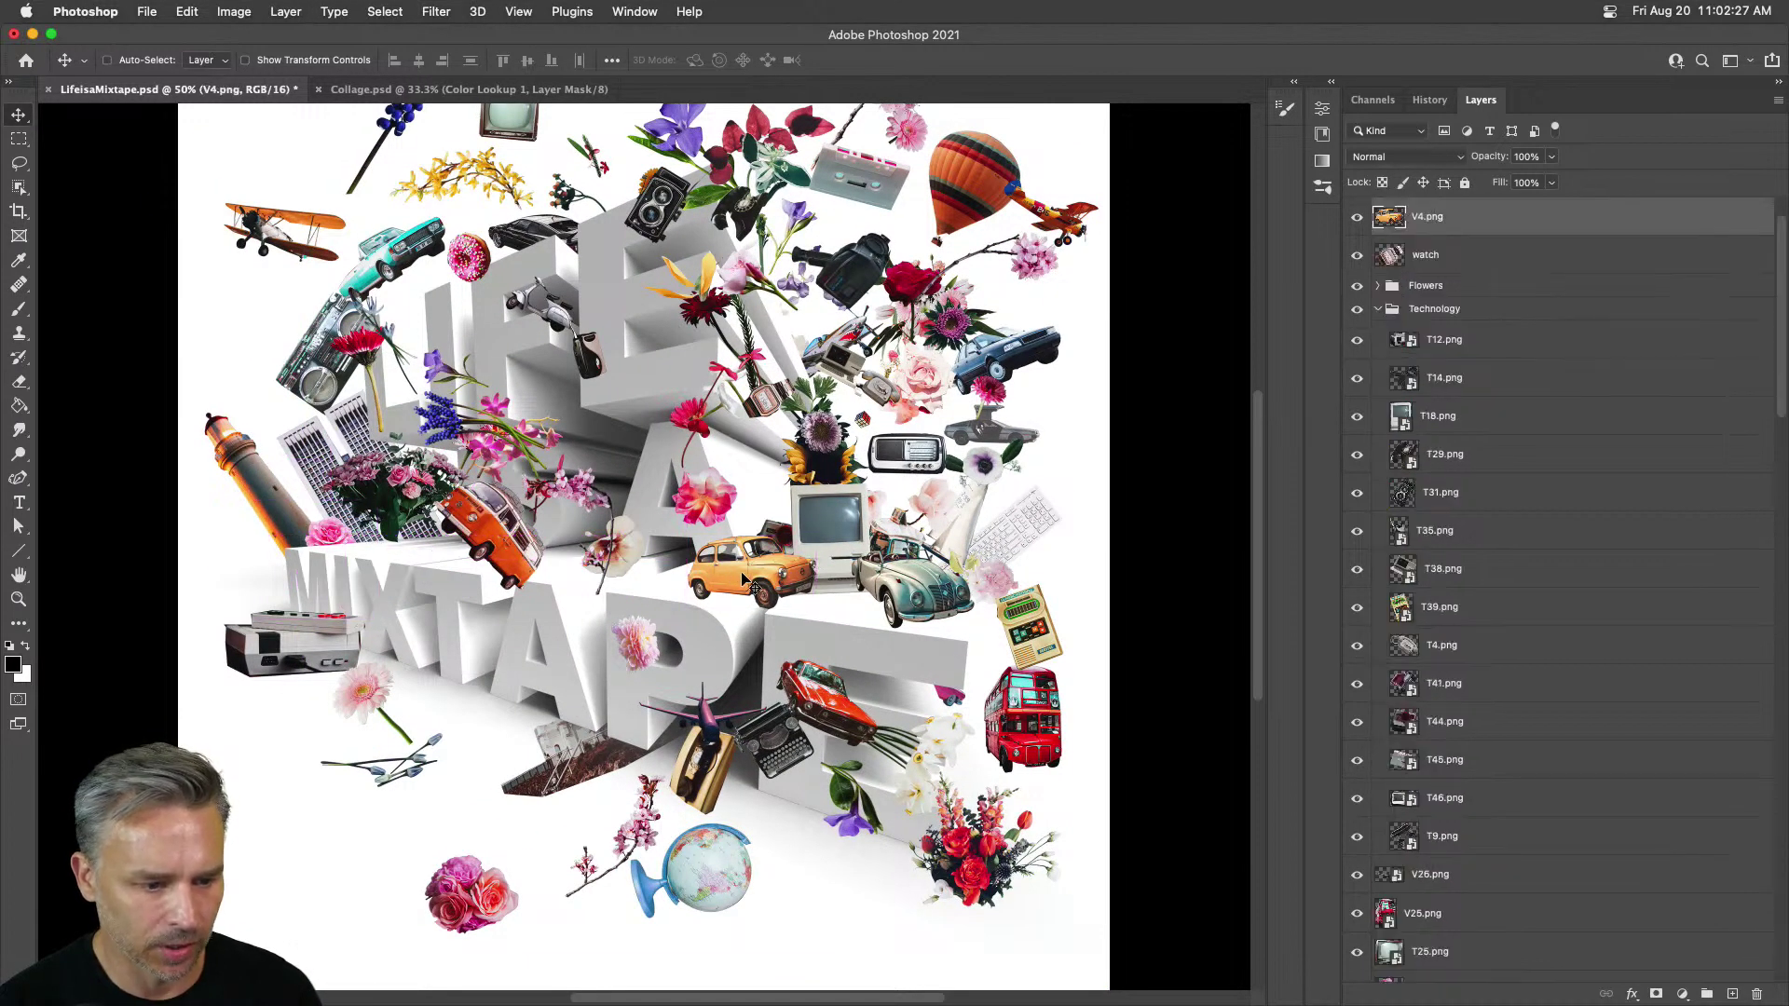
{"action": "left_click_drag", "start_coordinate": [745, 581], "coordinate": [746, 535]}
{"action": "key", "text": "super+t"}
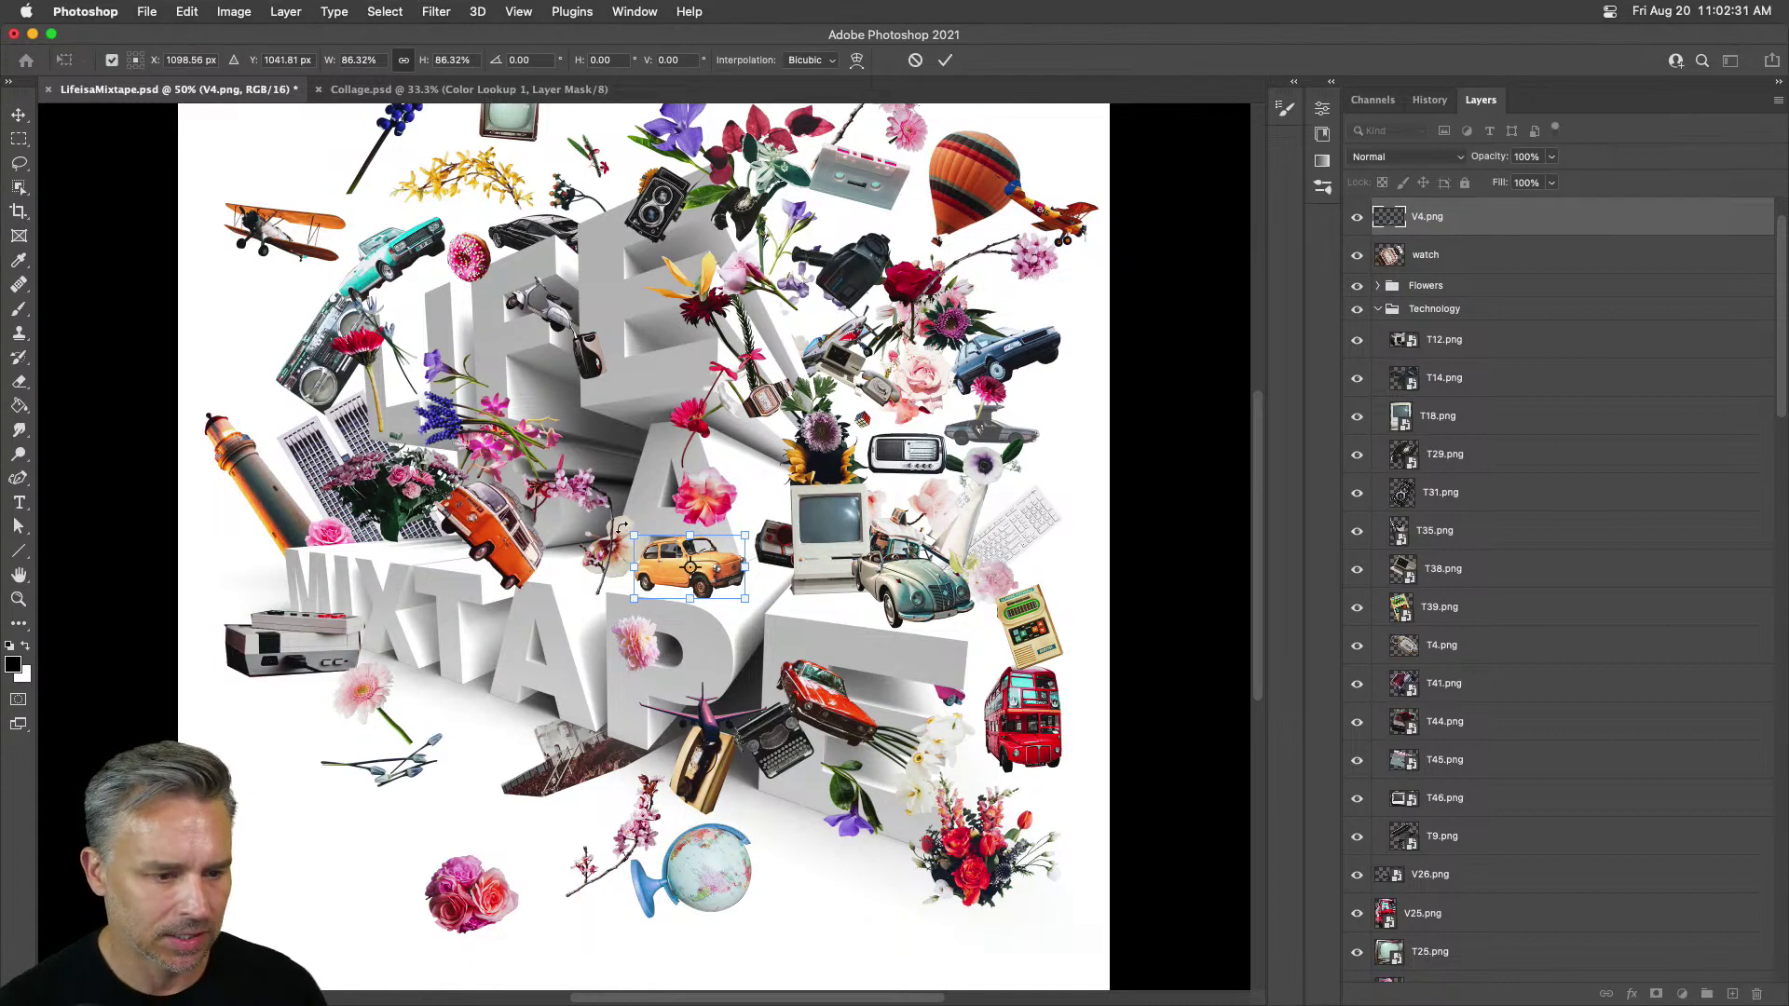
{"action": "key", "text": "Return"}
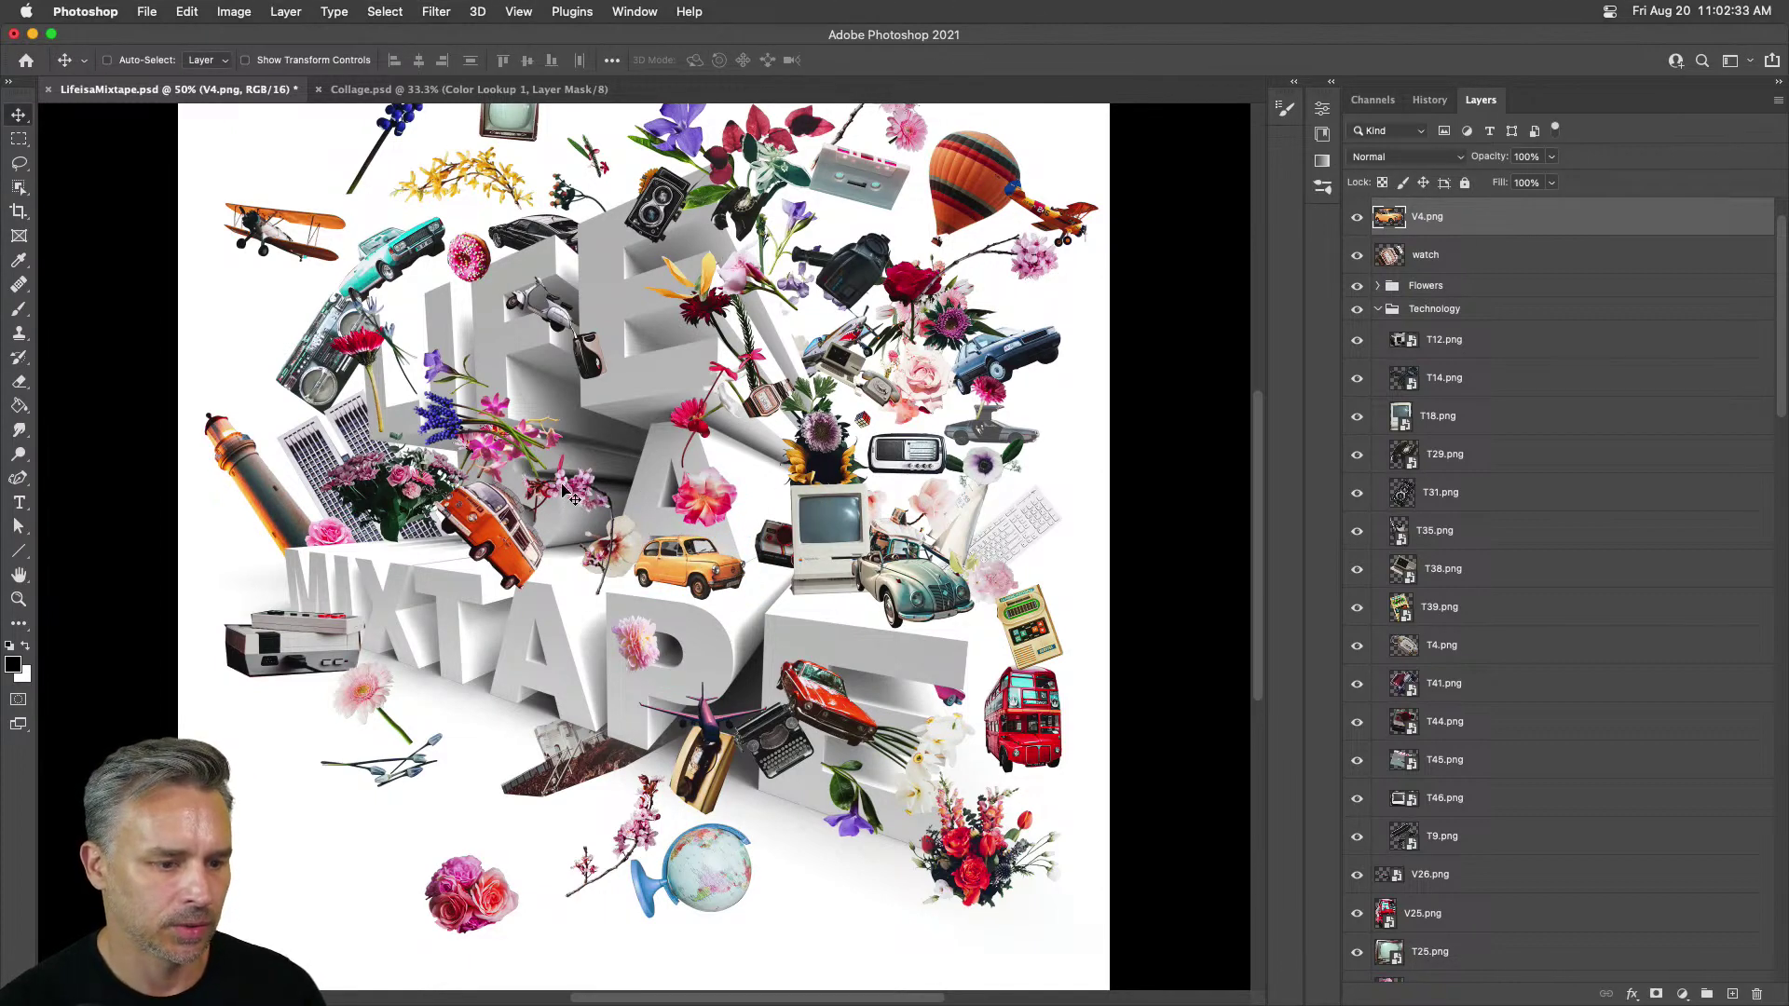
Step: Move the cherry blossom branch (FLORAL11.png) up toward LIFE and remove its Puppet Warp smart filter
{"action": "left_click", "coordinate": [573, 498], "text": "super"}
{"action": "left_click_drag", "start_coordinate": [573, 498], "coordinate": [628, 431]}
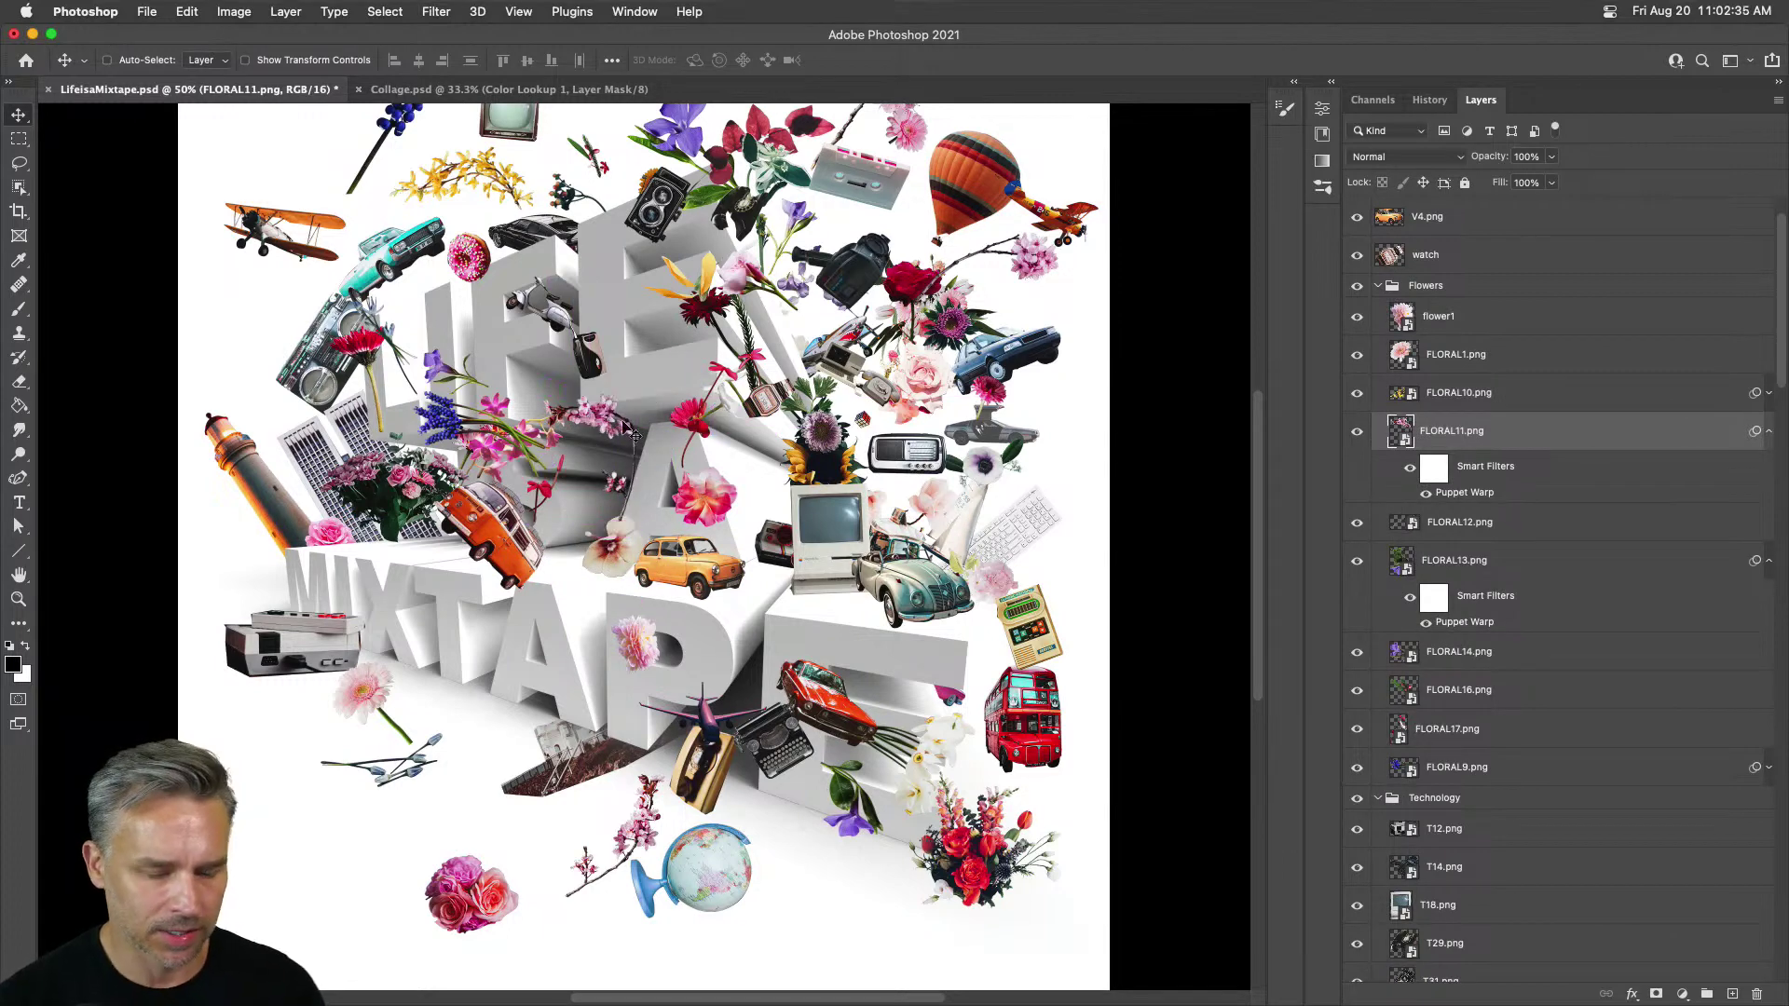
{"action": "left_click_drag", "start_coordinate": [1467, 497], "coordinate": [1758, 994]}
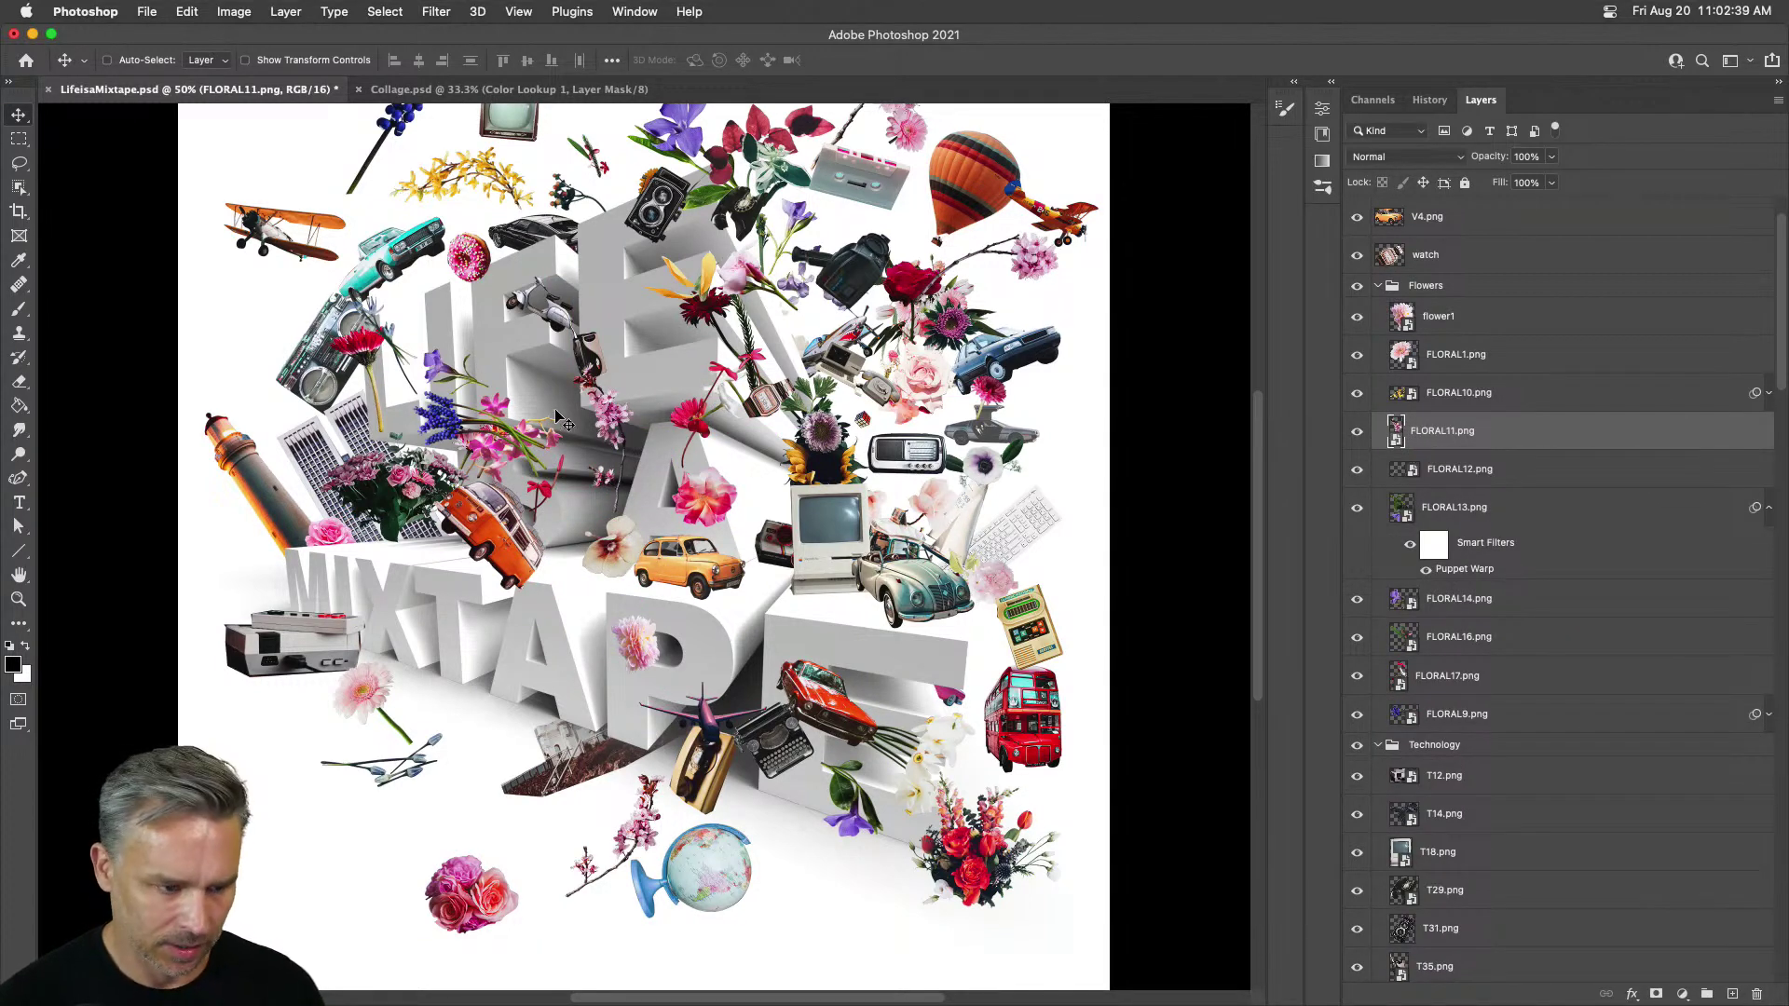
Step: Rotate the cherry blossom branch to -52.27° and position it so its stem crosses the letter A
{"action": "key", "text": "super+t"}
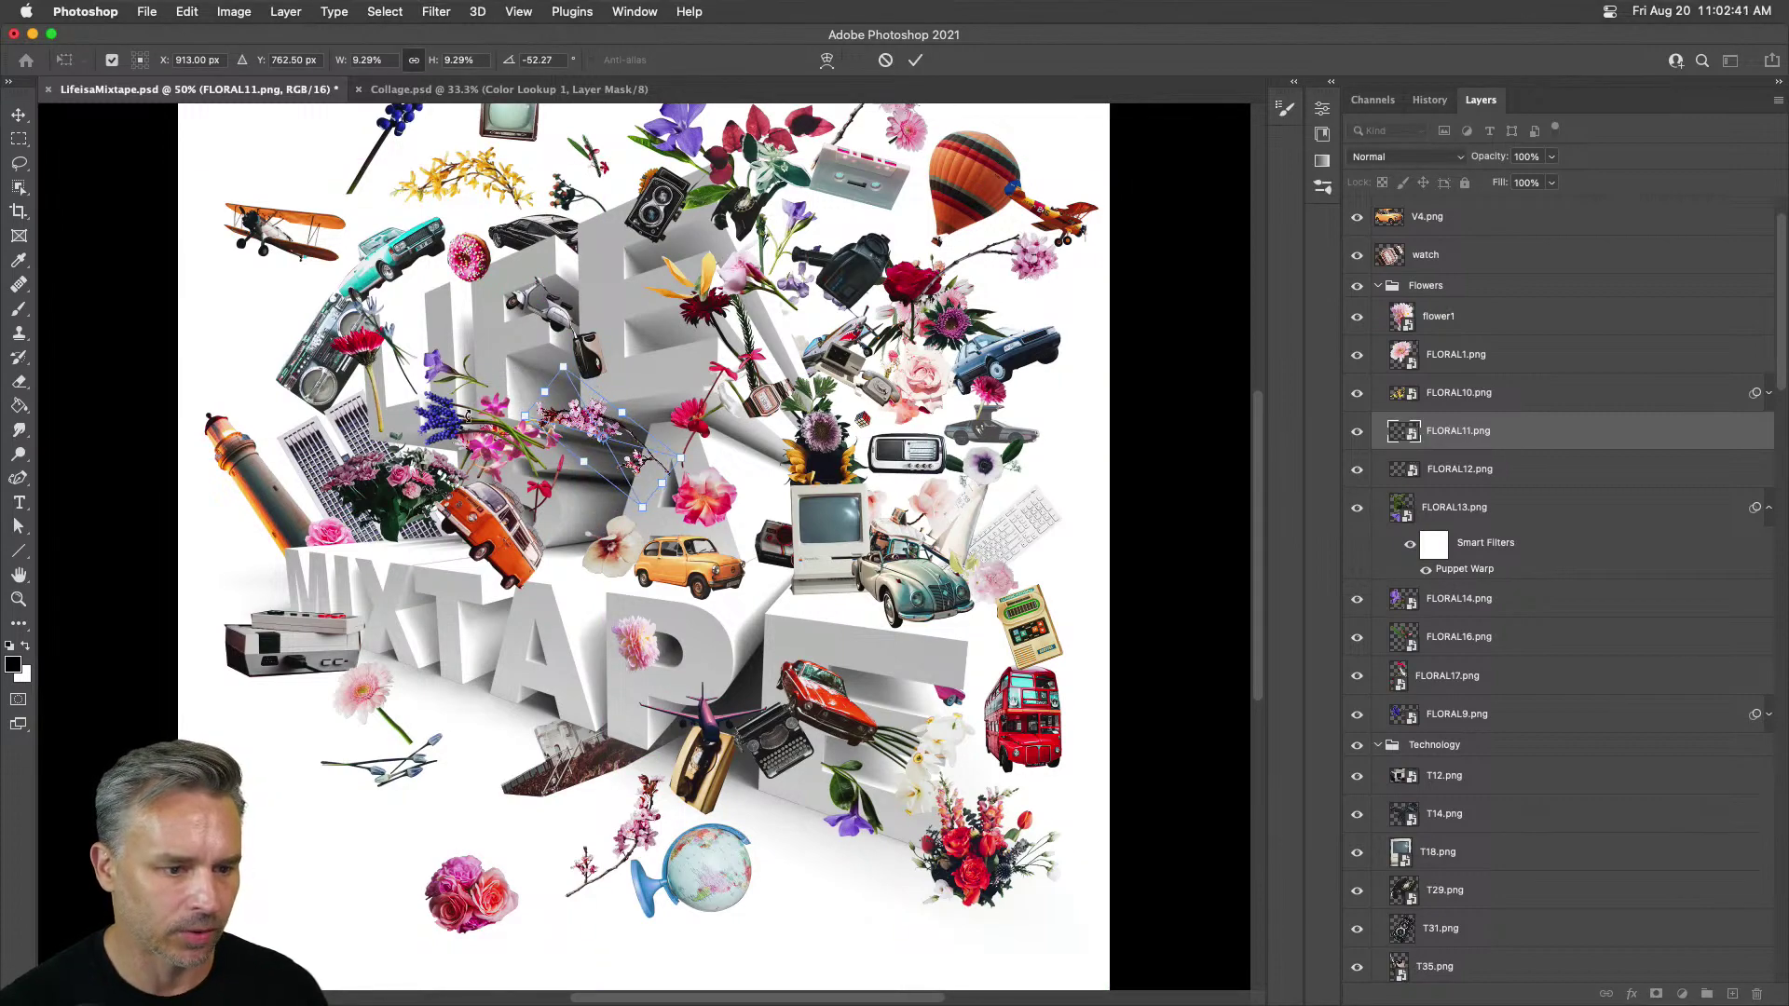
{"action": "key", "text": "Return"}
{"action": "key", "text": "super+equal"}
{"action": "key", "text": "super+equal"}
{"action": "key", "text": "super+equal"}
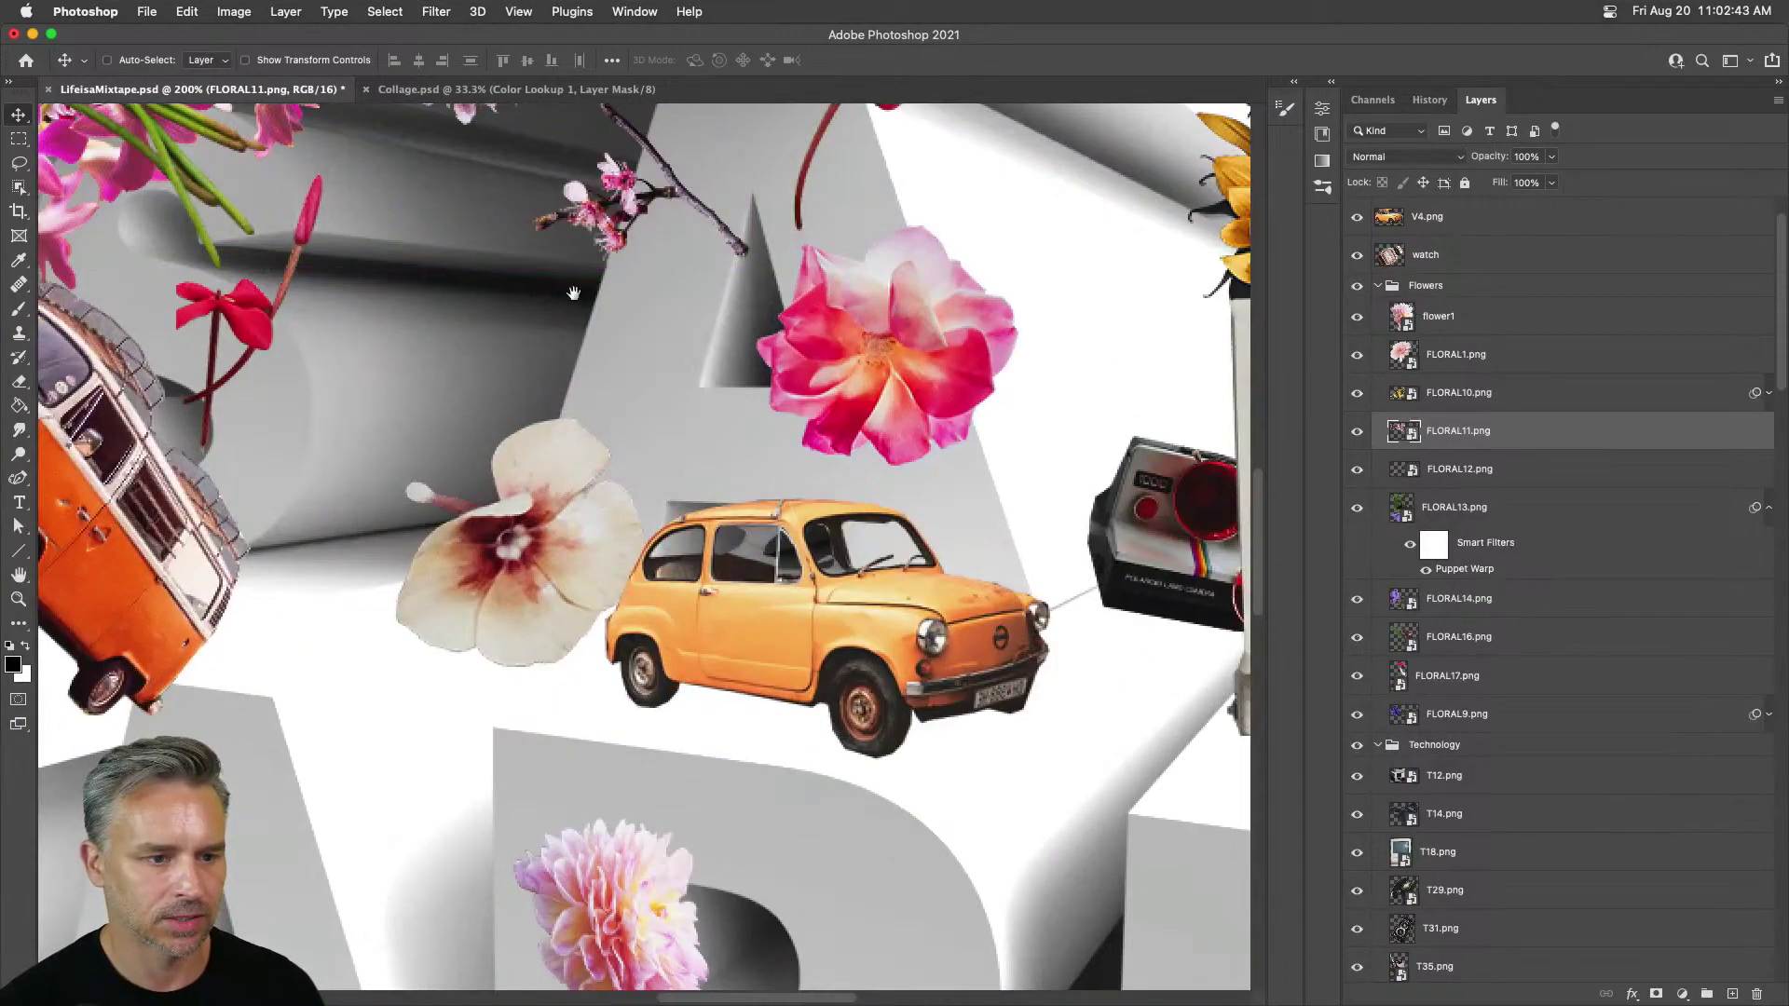
{"action": "left_click_drag", "start_coordinate": [540, 291], "coordinate": [694, 663]}
{"action": "left_click_drag", "start_coordinate": [590, 422], "coordinate": [579, 465]}
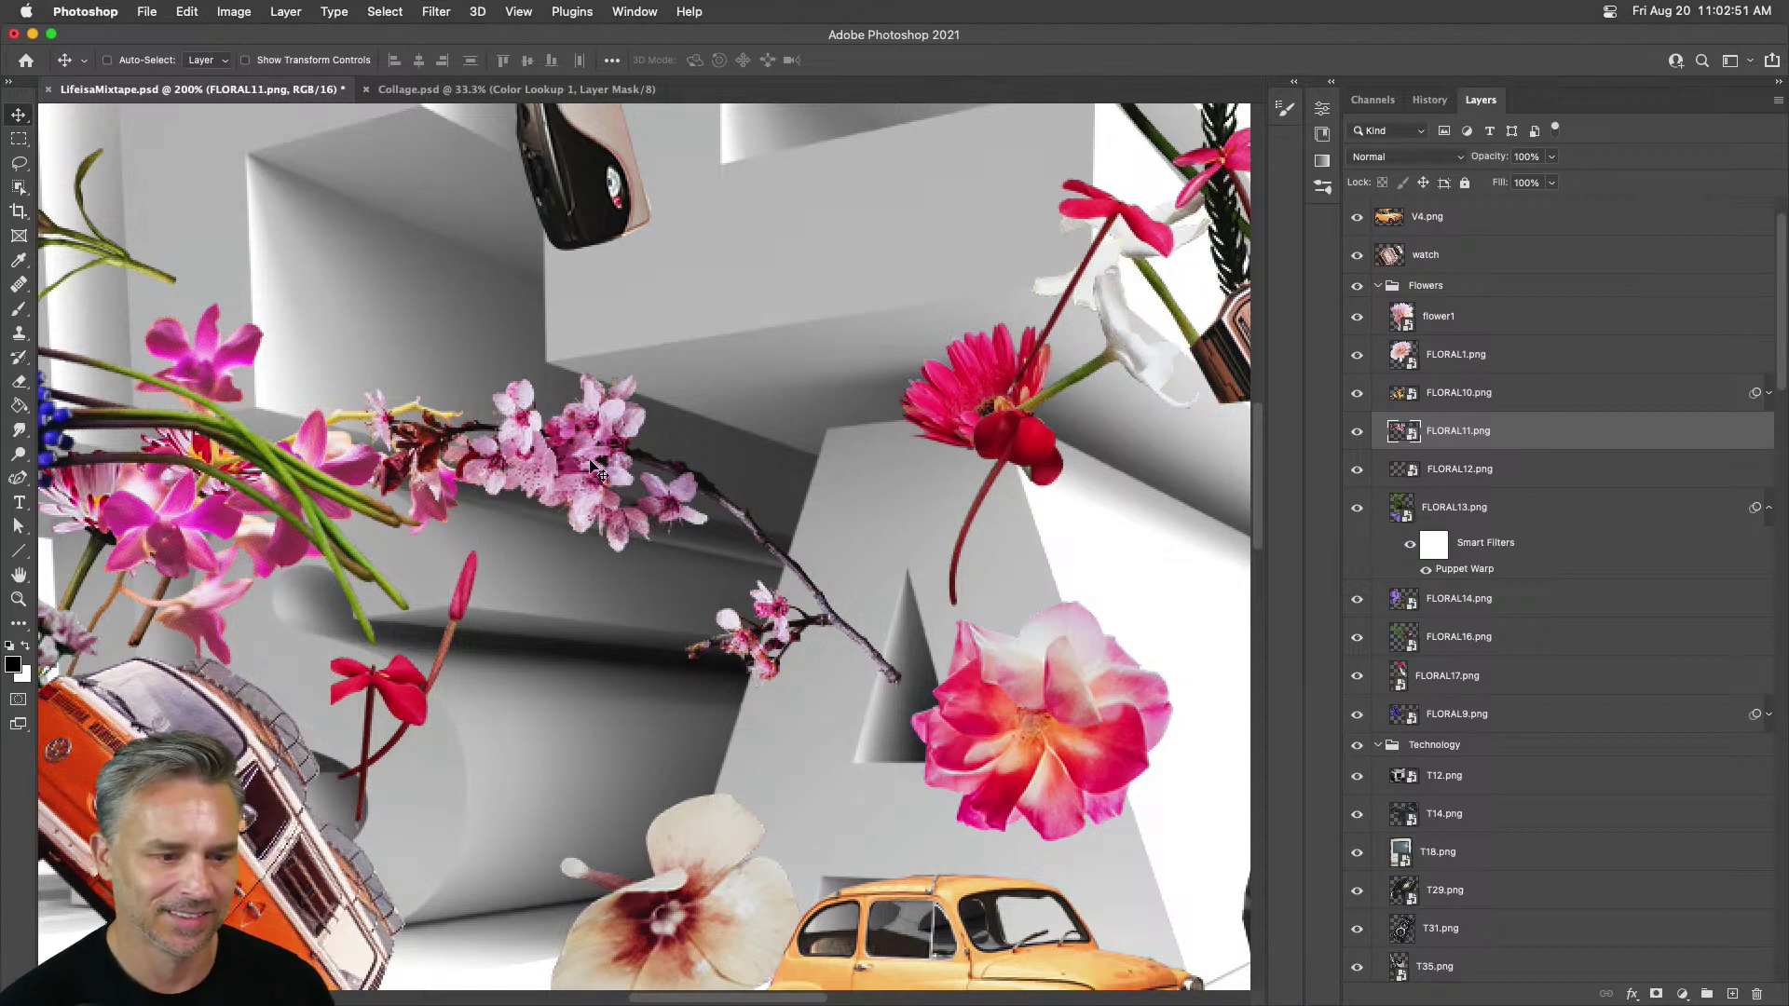
{"action": "mouse_move", "coordinate": [593, 472]}
{"action": "left_mouse_down"}
{"action": "mouse_move", "coordinate": [531, 456]}
{"action": "mouse_move", "coordinate": [589, 477]}
{"action": "mouse_move", "coordinate": [589, 454]}
{"action": "left_mouse_up"}
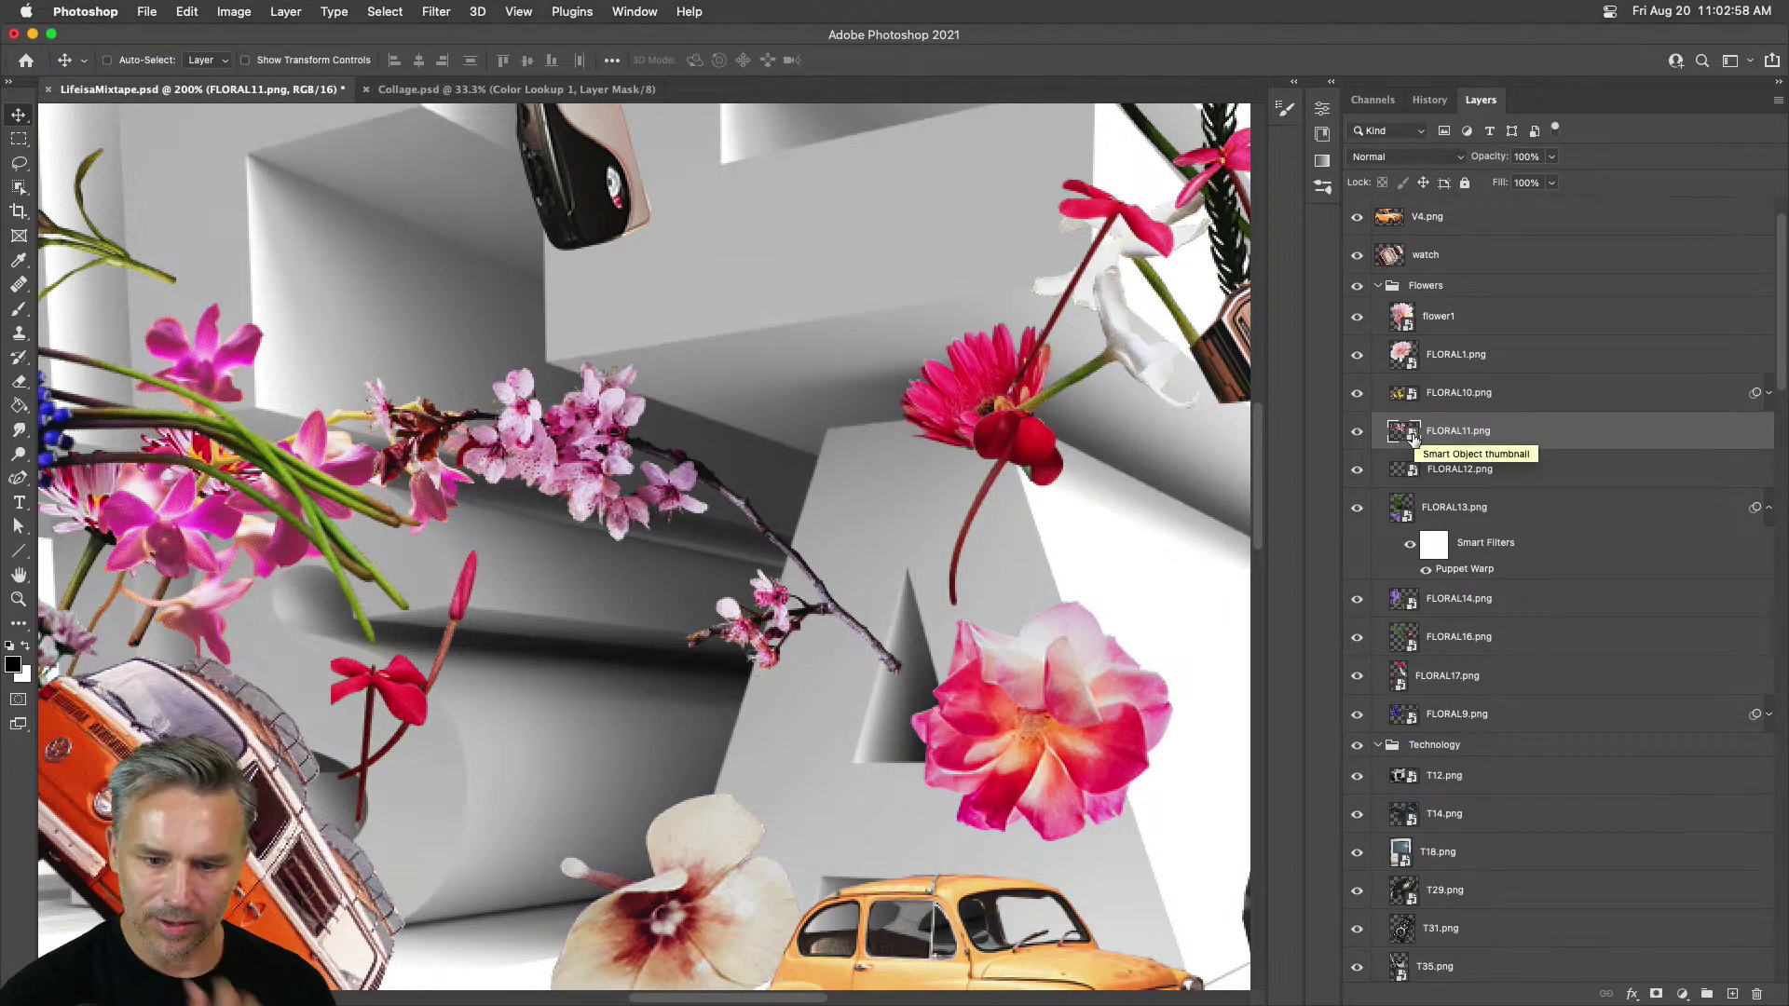
Step: Outline the left part of the letter A with a straight-edged lasso selection and mask that area out of FLORAL11.png
{"action": "left_click", "coordinate": [19, 165]}
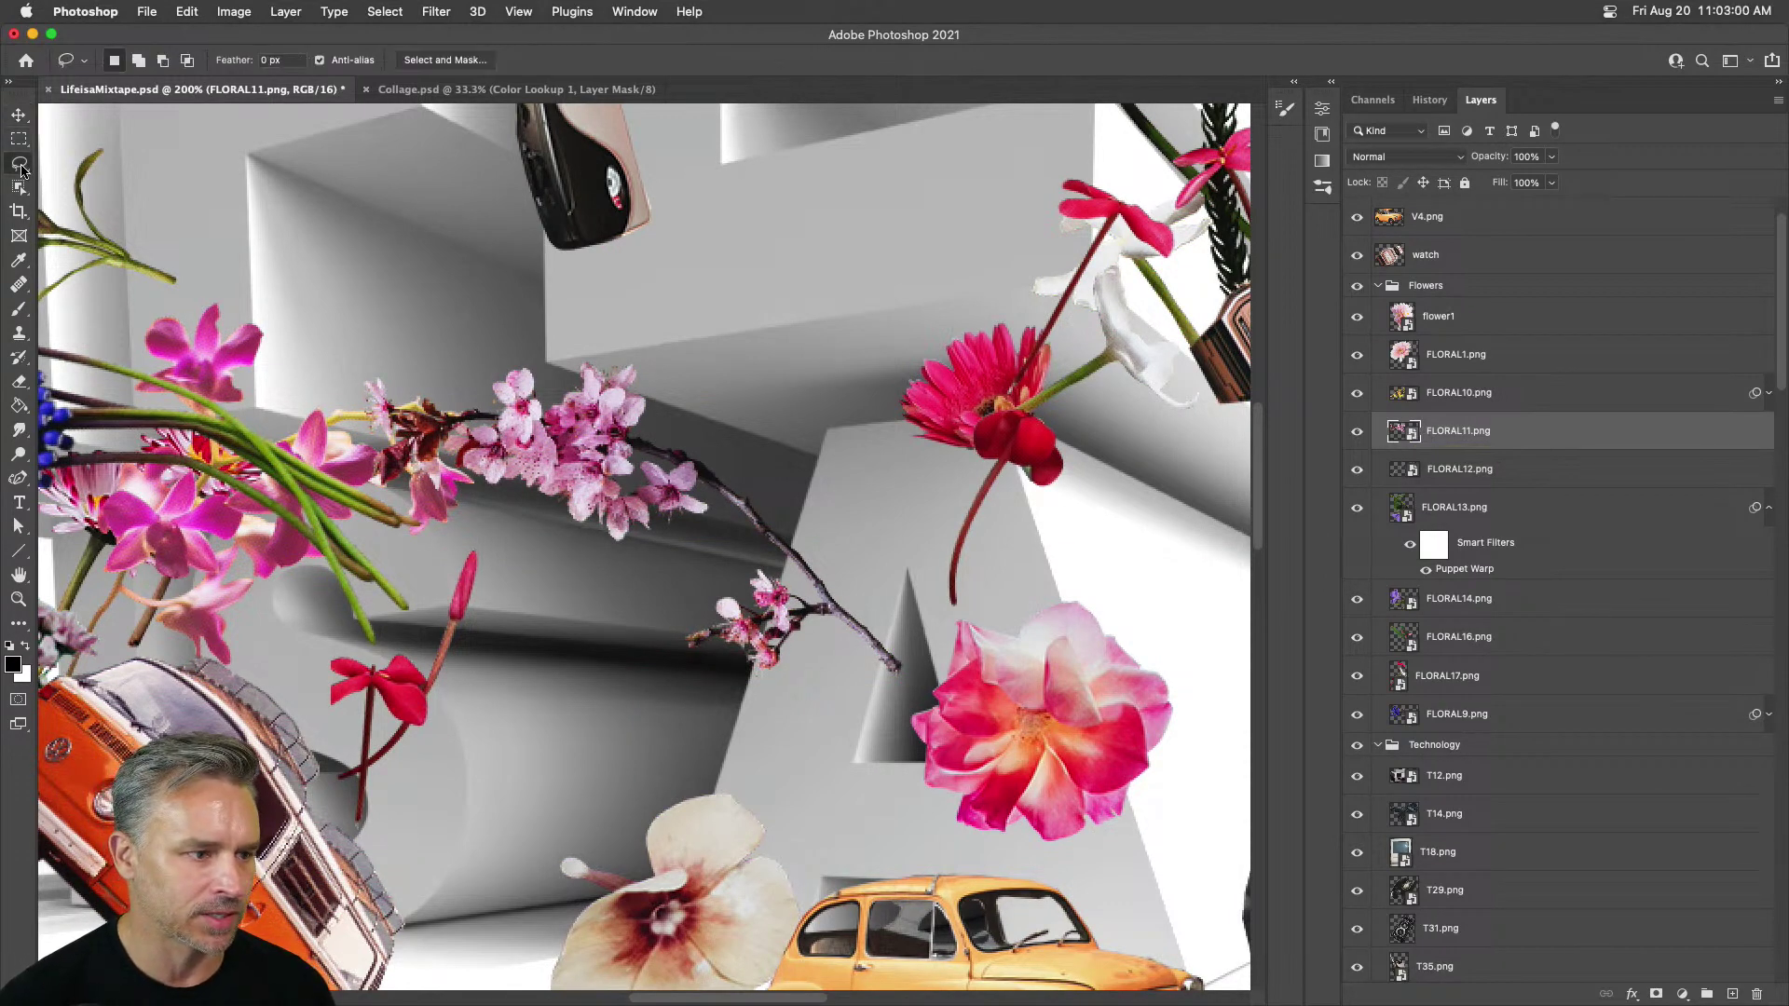
{"action": "left_click", "coordinate": [825, 431], "text": "alt"}
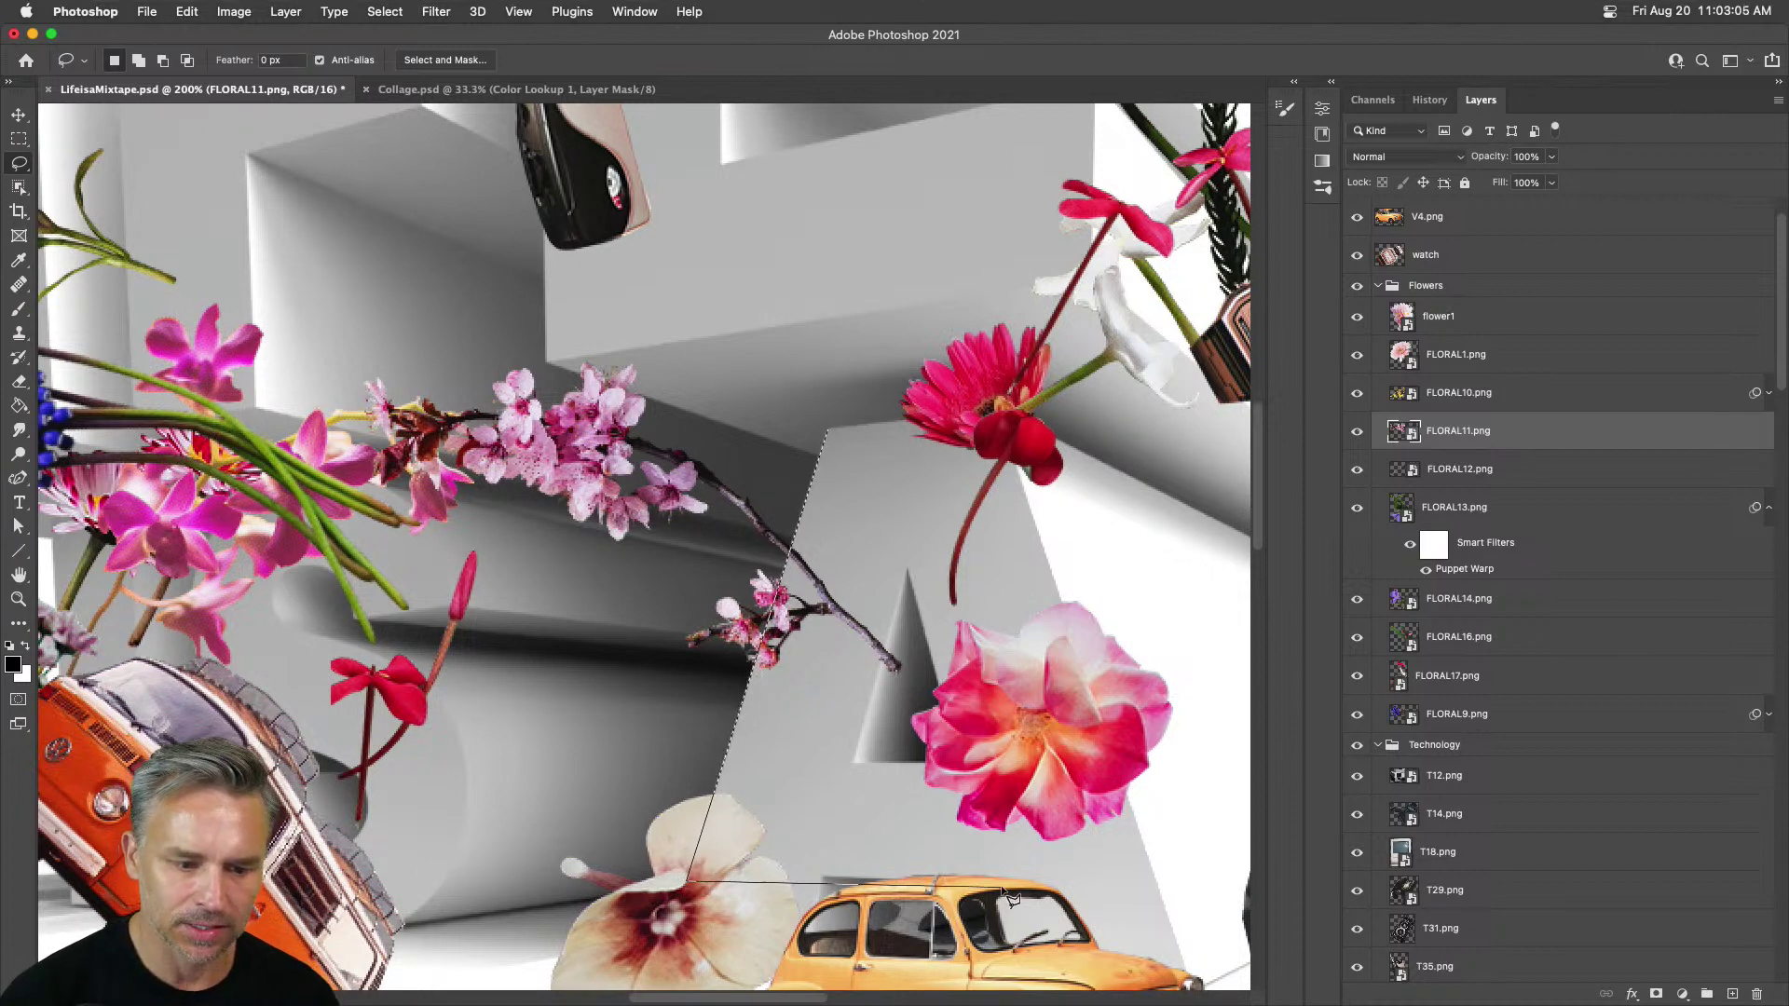
{"action": "left_click", "coordinate": [1076, 869], "text": "alt"}
{"action": "key", "text": "Escape"}
{"action": "left_click", "coordinate": [919, 462], "text": "alt"}
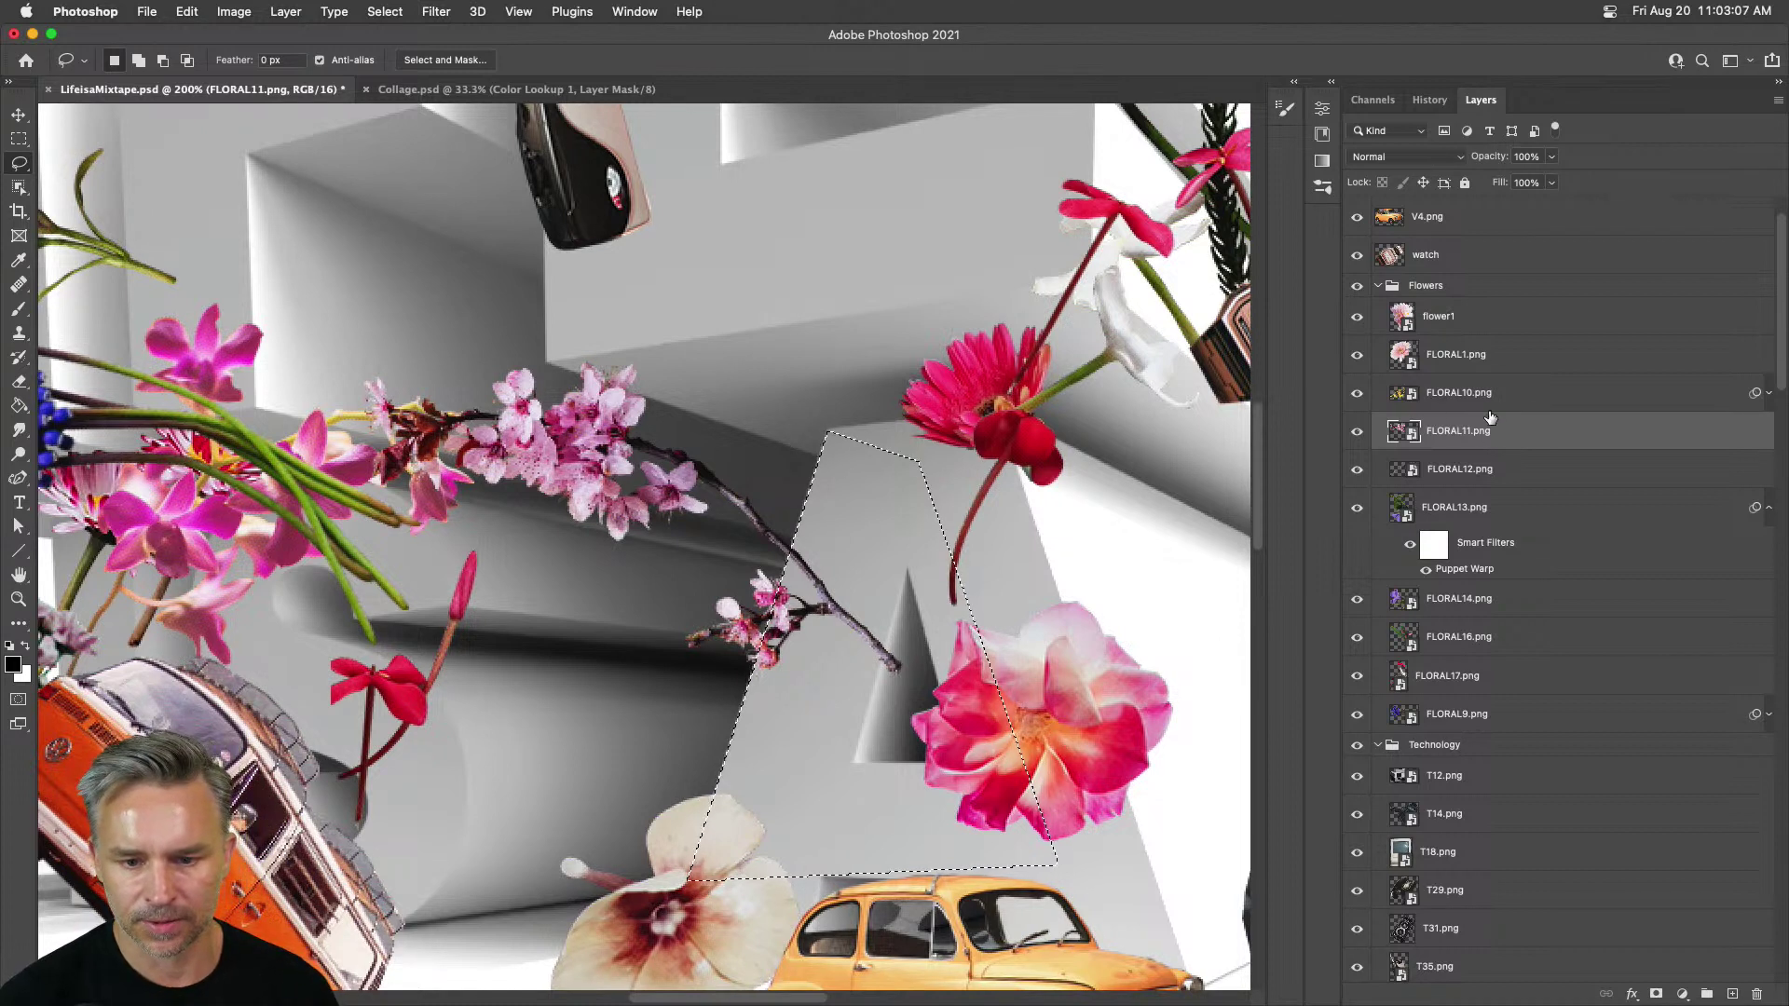
{"action": "left_click", "coordinate": [1653, 994]}
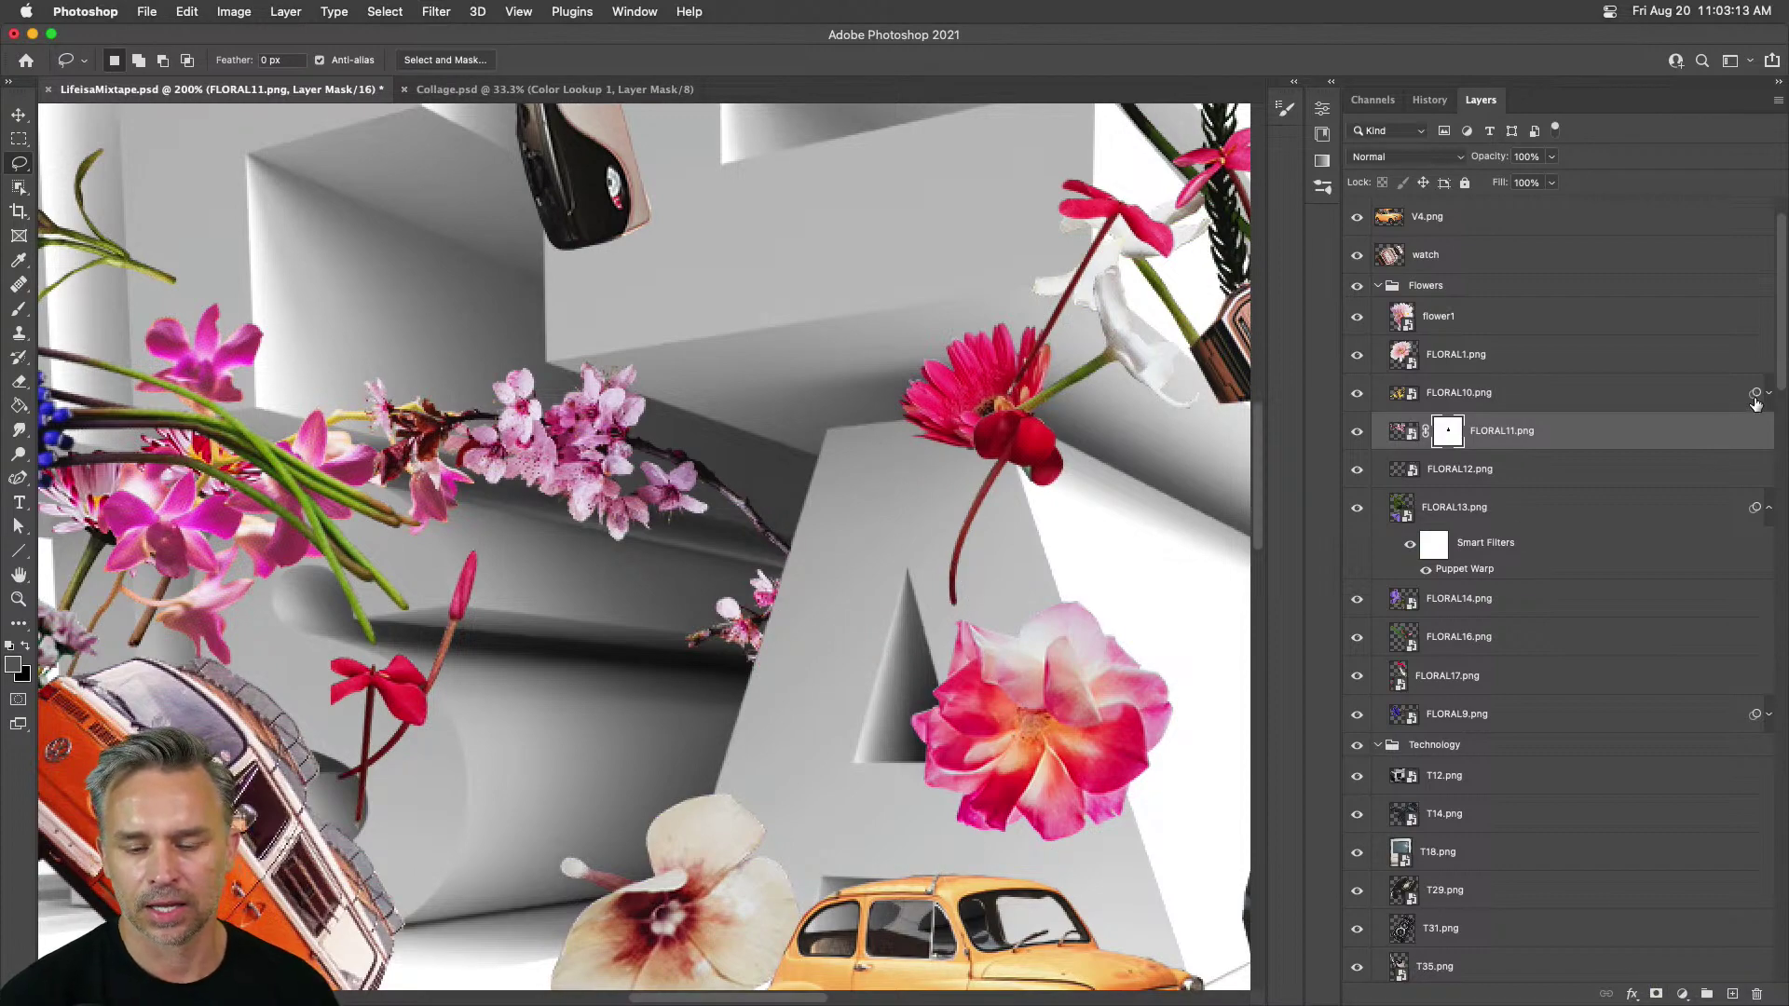
Step: Unlink the mask of FLORAL11.png, reposition the branch independently behind the letter A, and collapse the Flowers group
{"action": "scroll", "coordinate": [1755, 402], "scroll_direction": "up", "scroll_amount": 2}
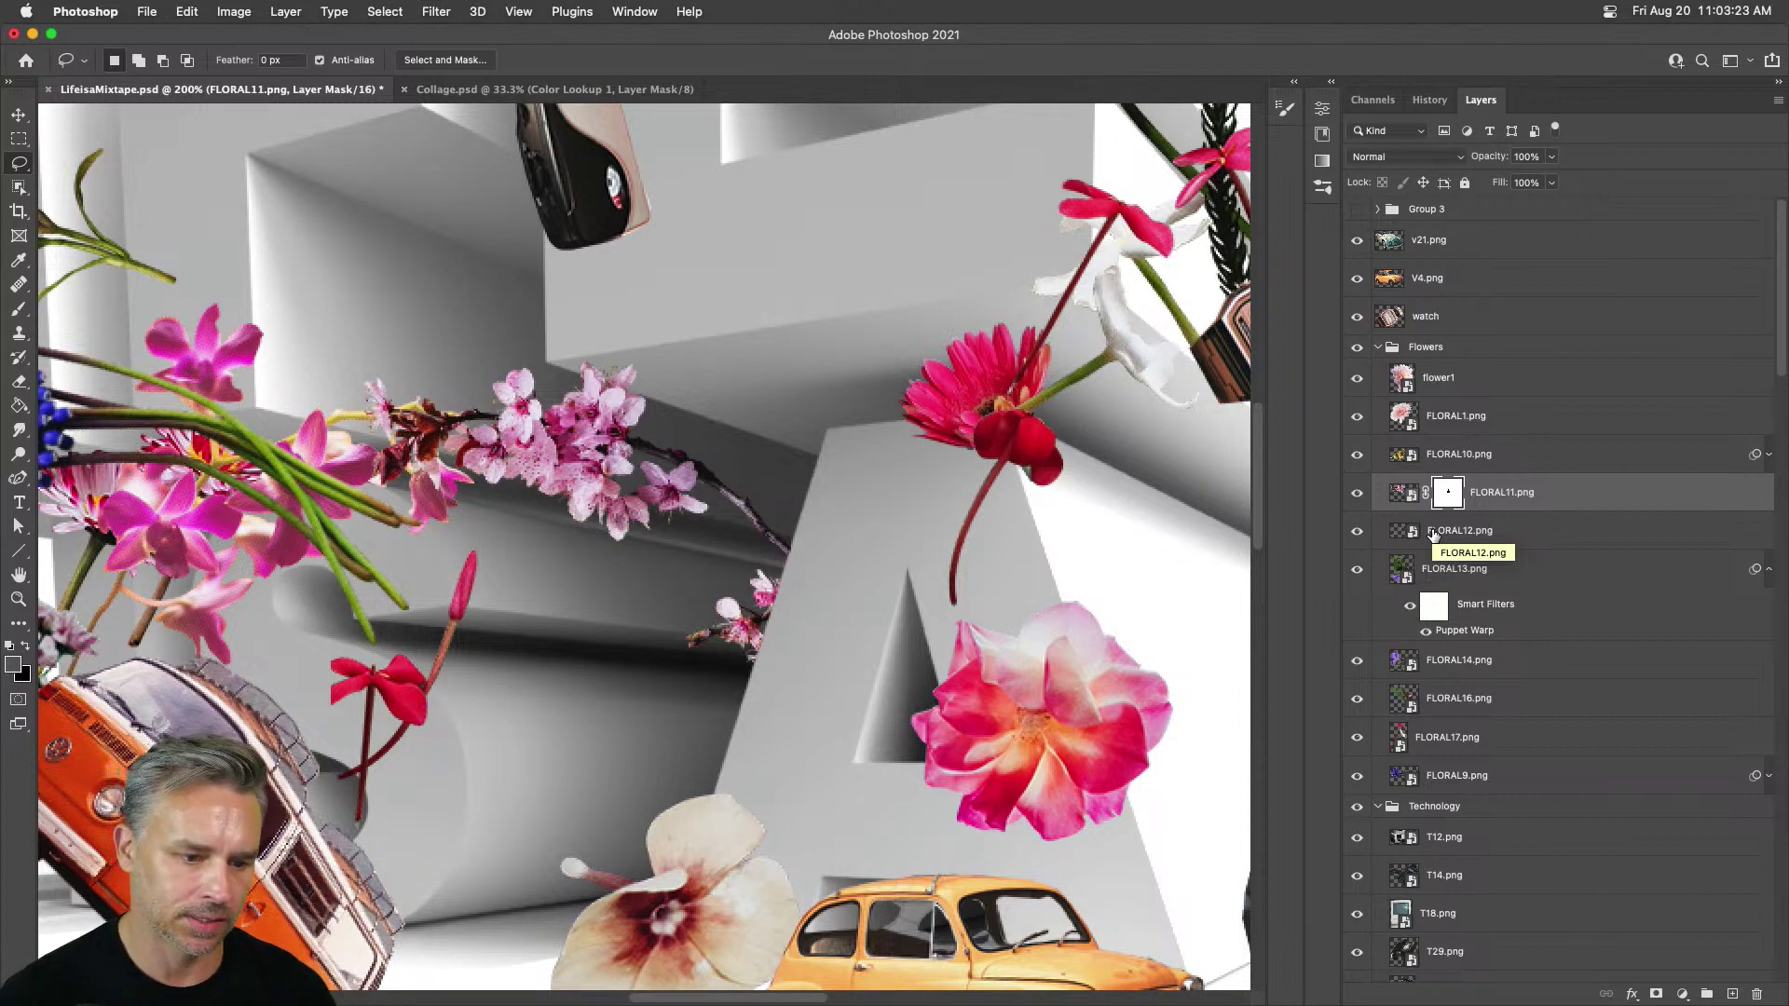
{"action": "key", "text": "super+minus"}
{"action": "left_click", "coordinate": [1424, 494]}
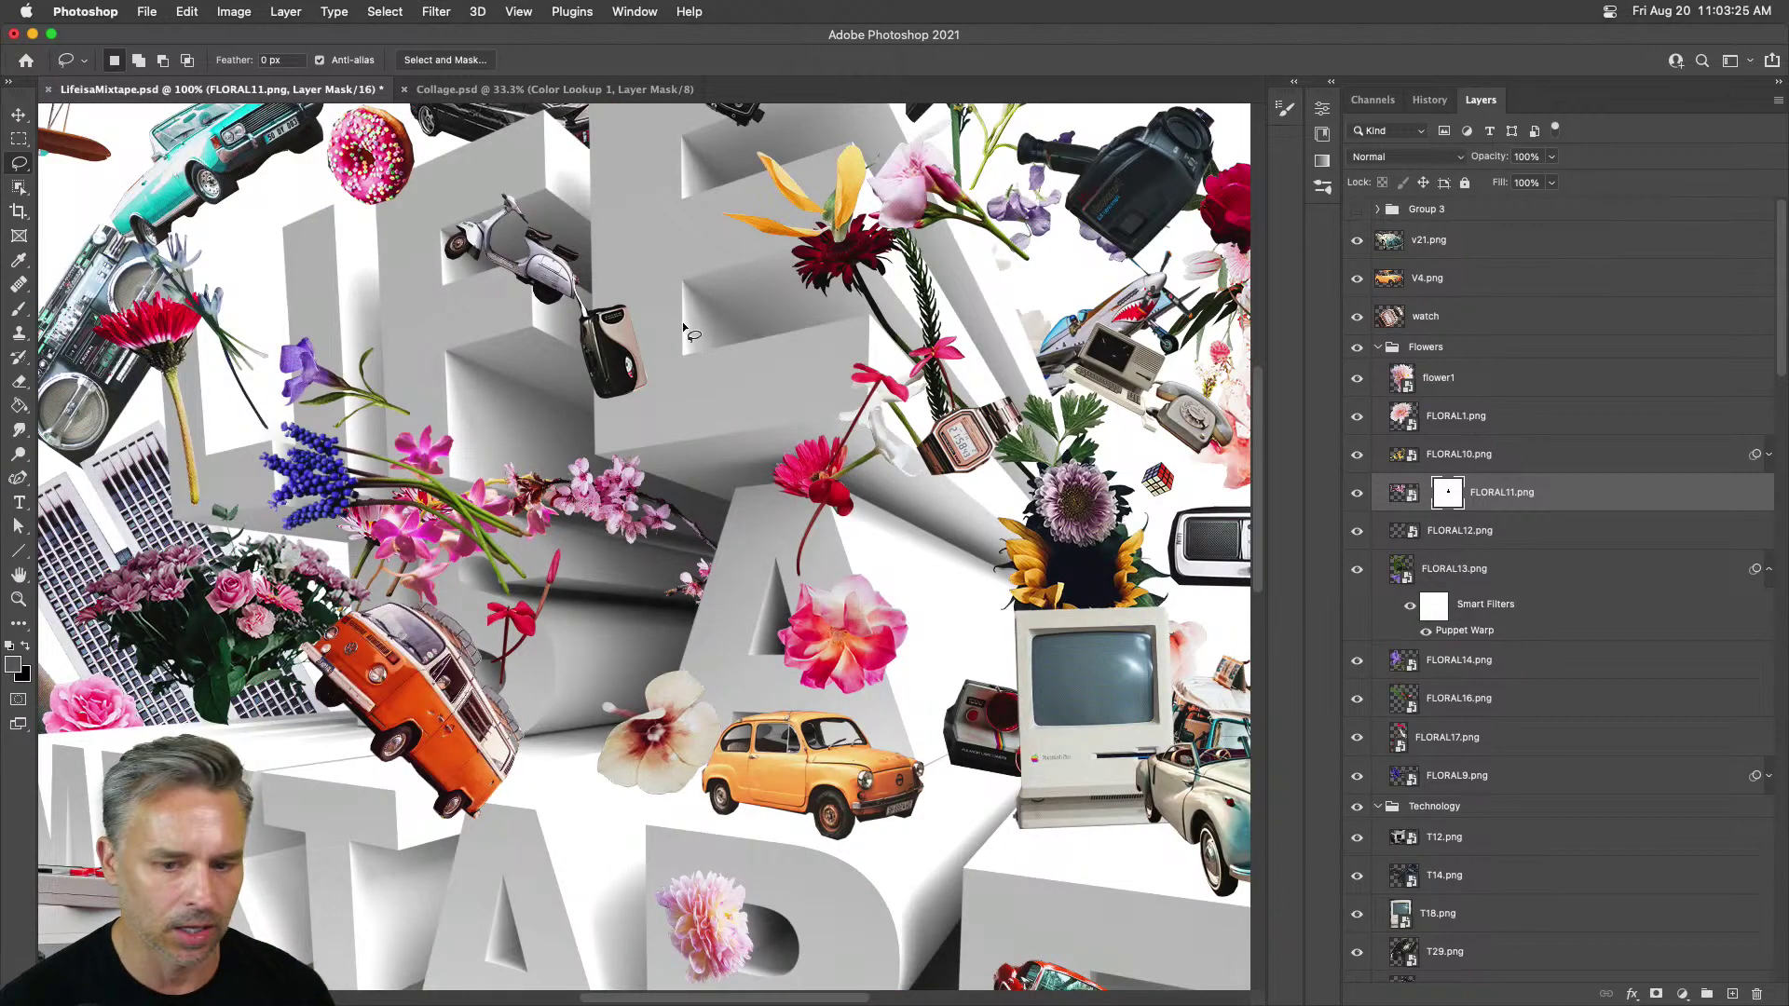
{"action": "left_click", "coordinate": [19, 113]}
{"action": "mouse_move", "coordinate": [663, 586]}
{"action": "left_mouse_down"}
{"action": "mouse_move", "coordinate": [678, 583]}
{"action": "mouse_move", "coordinate": [641, 590]}
{"action": "mouse_move", "coordinate": [633, 521]}
{"action": "mouse_move", "coordinate": [573, 485]}
{"action": "mouse_move", "coordinate": [516, 508]}
{"action": "left_mouse_up"}
{"action": "left_click", "coordinate": [1403, 492]}
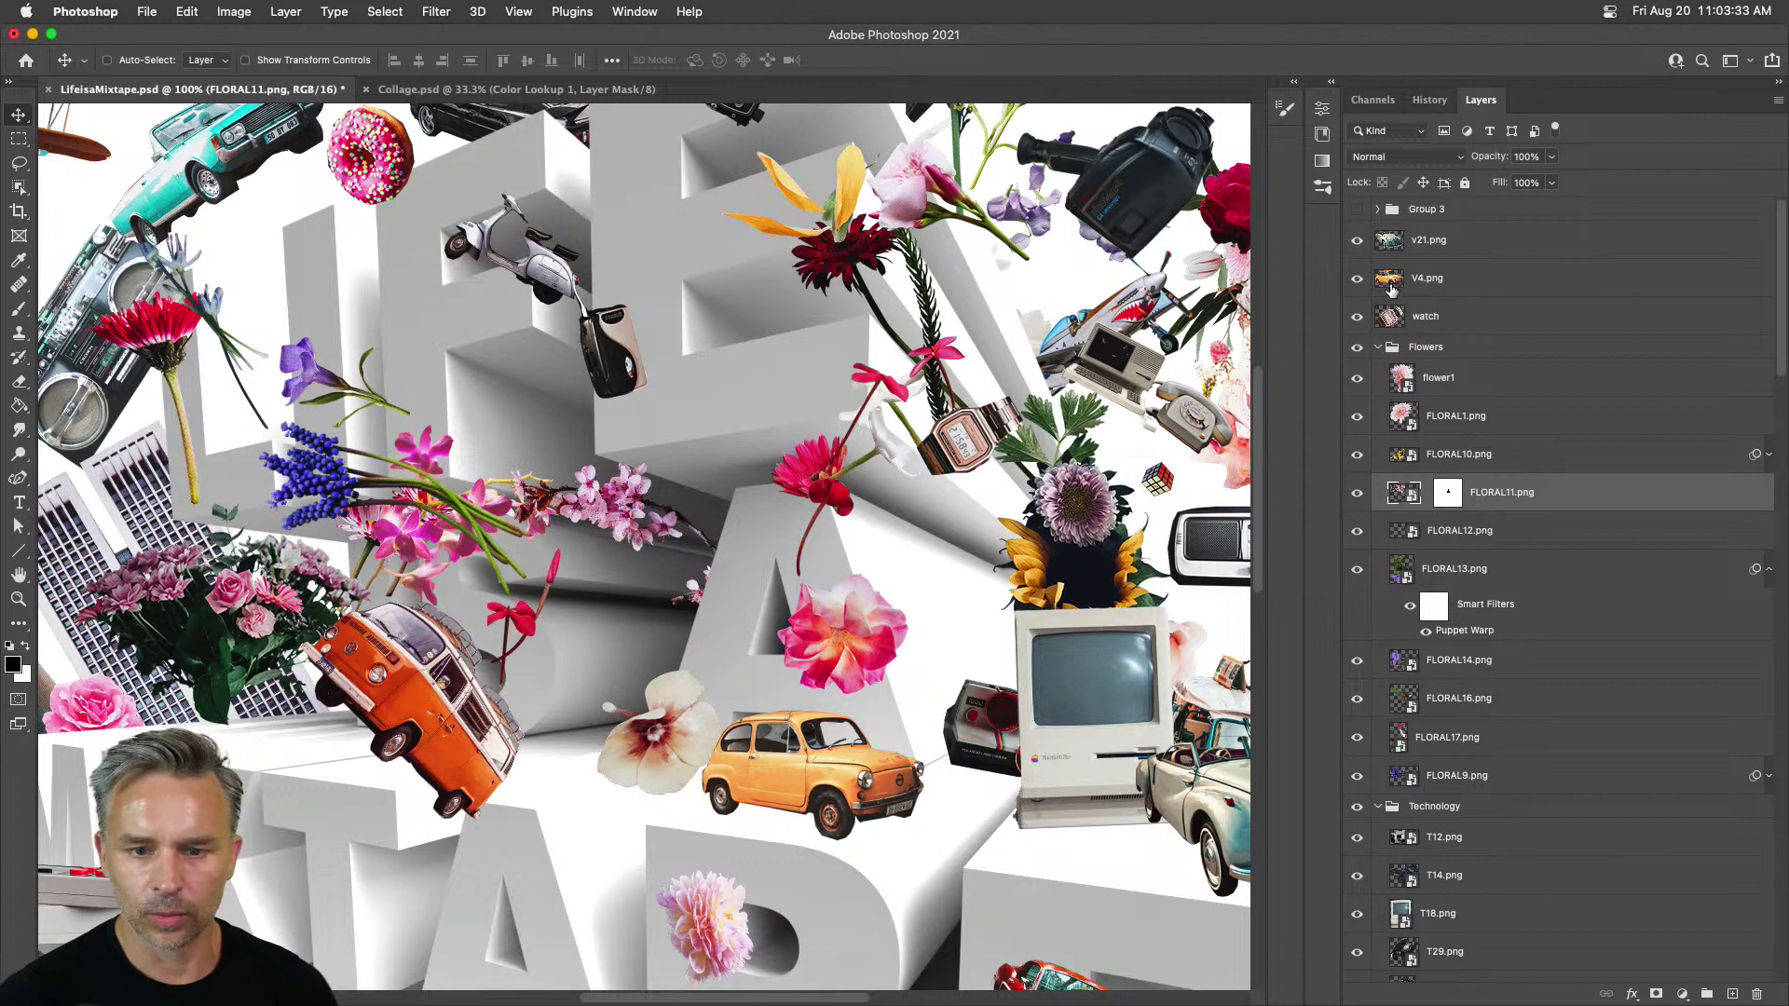
{"action": "left_click", "coordinate": [1380, 347]}
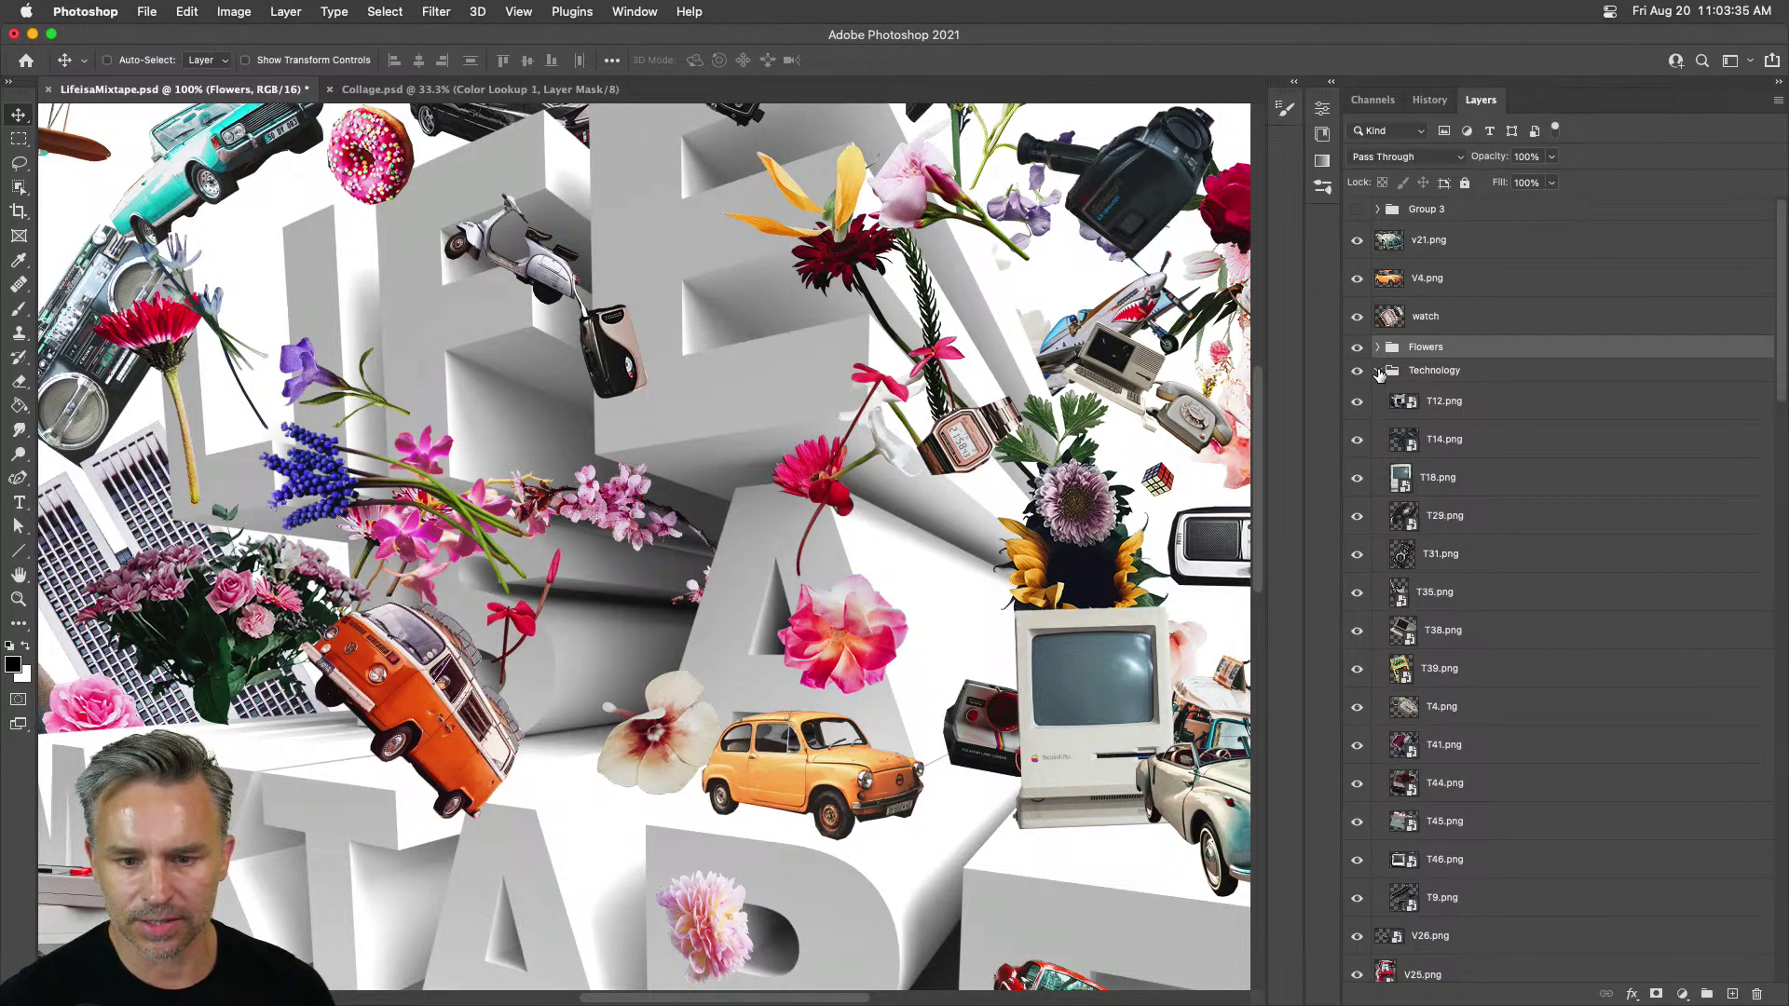
Step: Collapse the Technology group and move the v21.png, V4.png and watch layers into the Flowers group
{"action": "left_click", "coordinate": [1380, 371]}
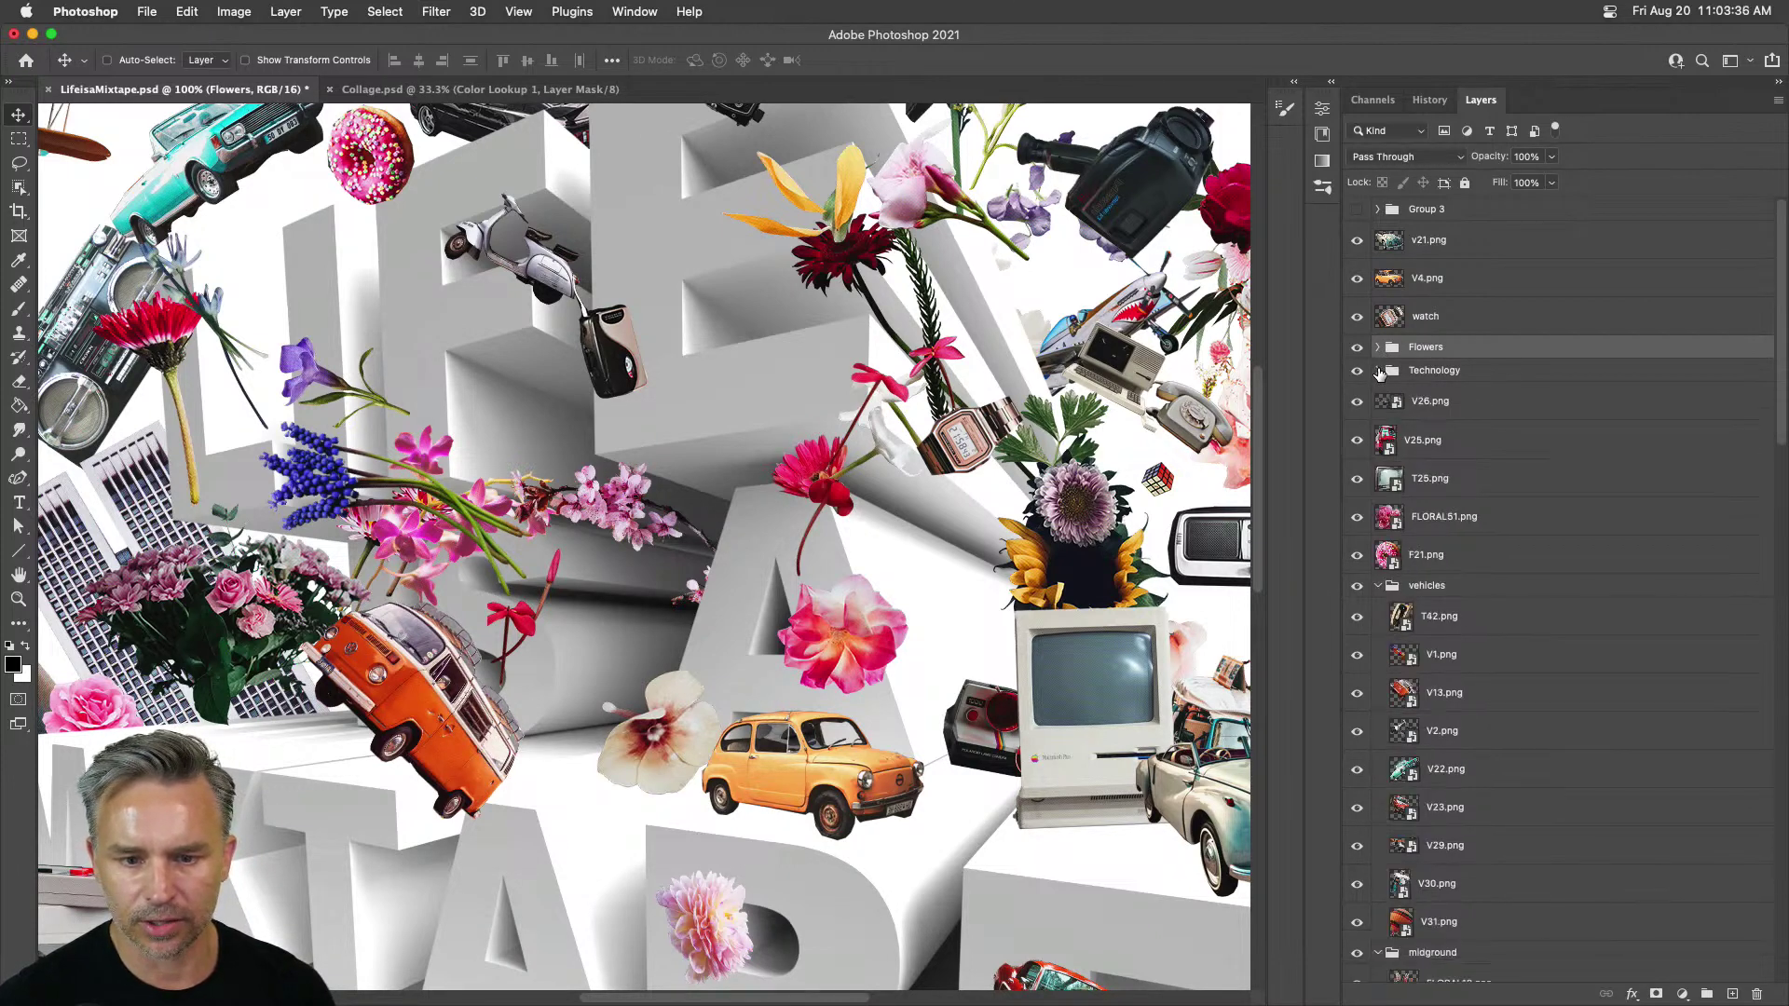
{"action": "left_click", "coordinate": [1454, 326]}
{"action": "left_click", "coordinate": [1425, 247], "text": "shift"}
{"action": "left_click_drag", "start_coordinate": [1391, 321], "coordinate": [1402, 351]}
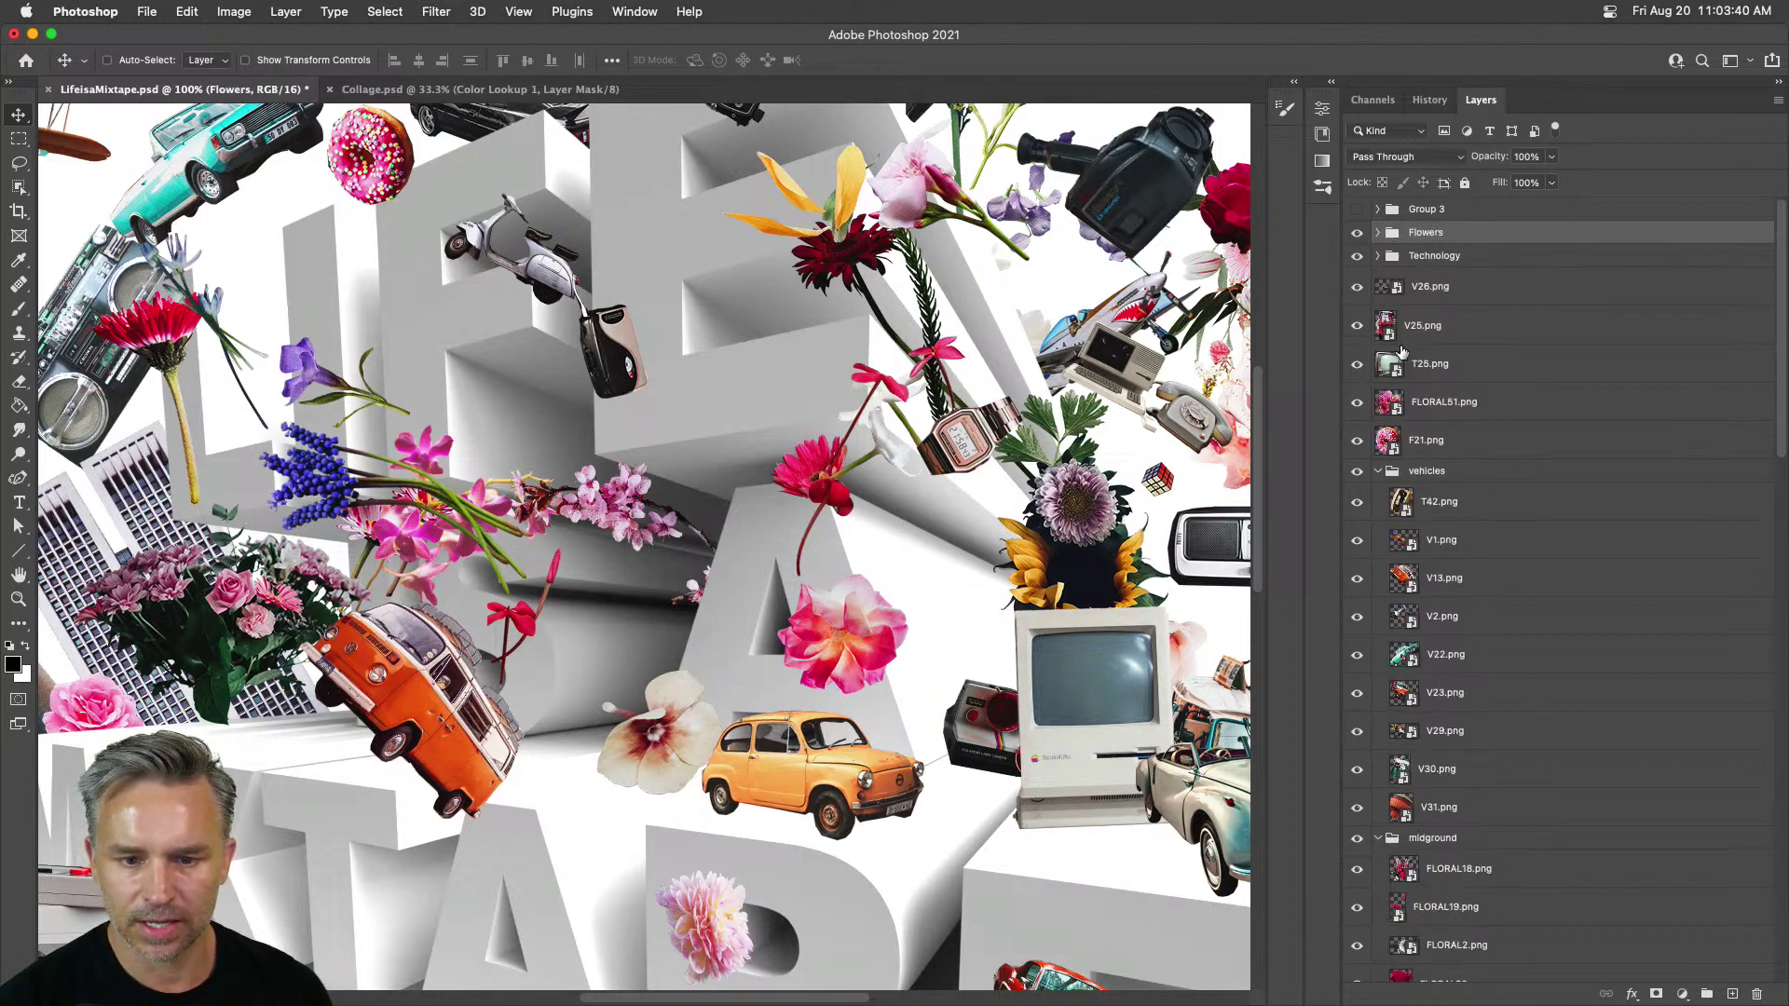
Step: Move the loose layers from V26.png through F21.png into the vehicles group and collapse that group
{"action": "left_click", "coordinate": [1413, 301]}
{"action": "left_click", "coordinate": [1428, 442], "text": "shift"}
{"action": "left_click_drag", "start_coordinate": [1428, 442], "coordinate": [1447, 496]}
{"action": "left_click", "coordinate": [1378, 280]}
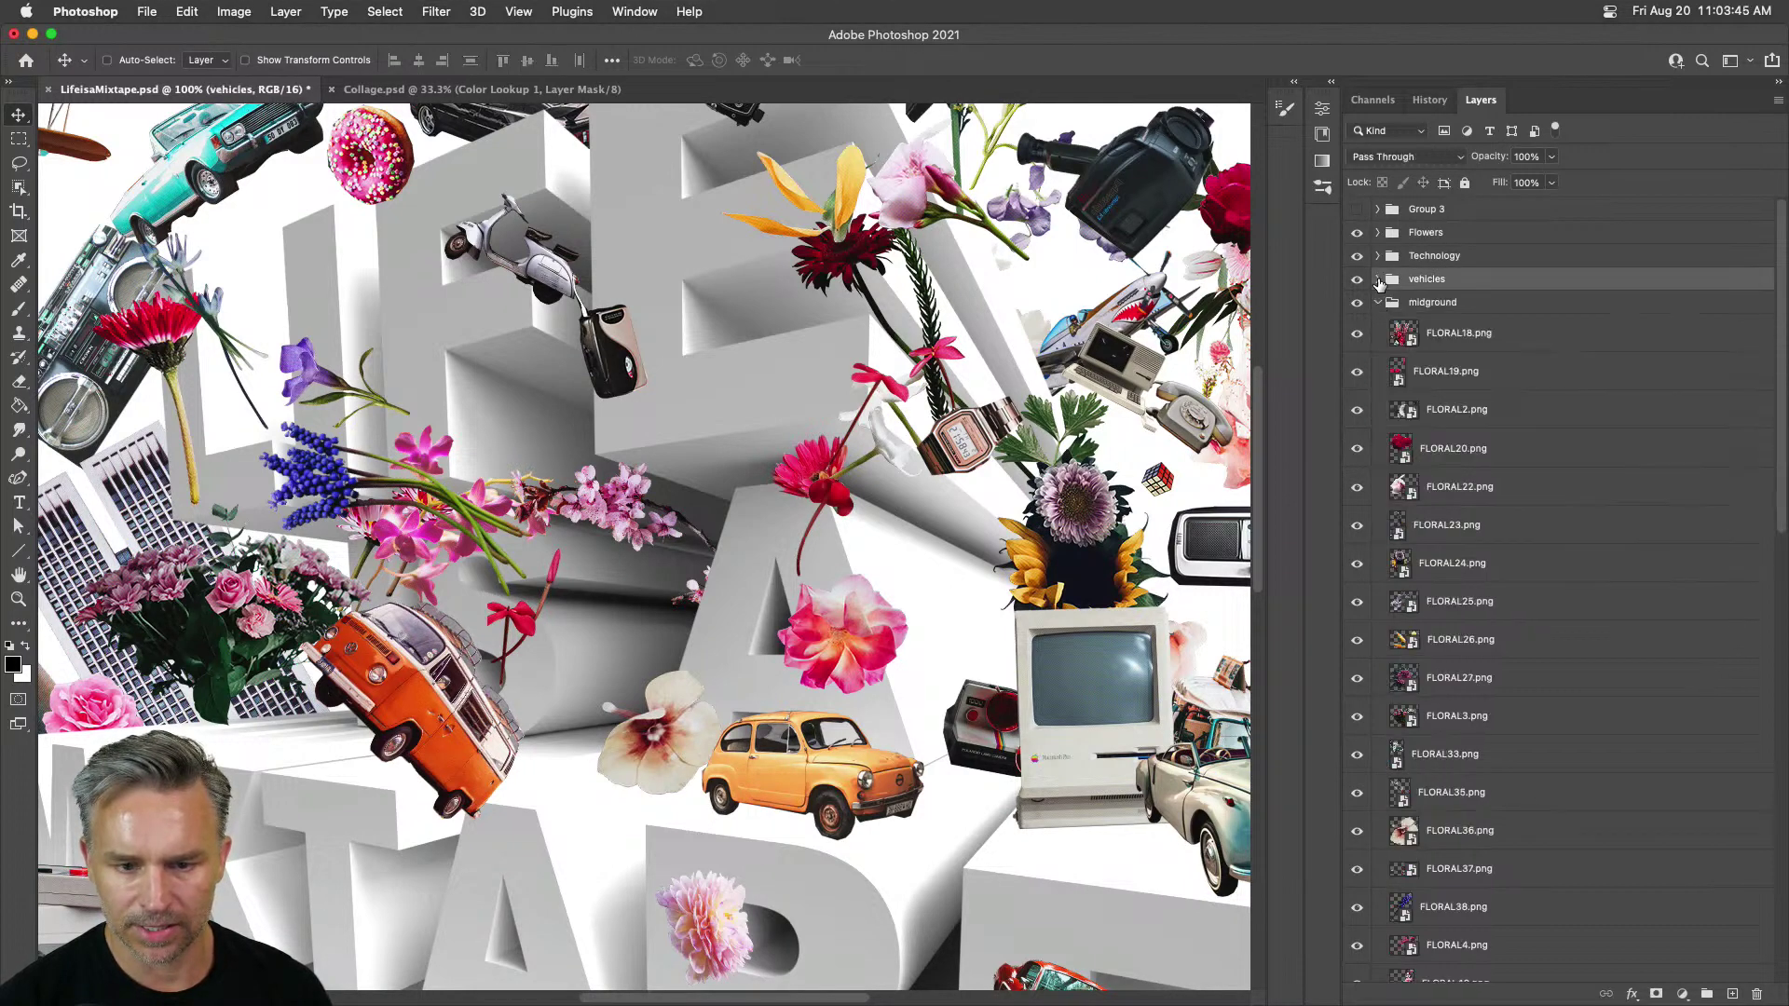
Step: Move B15.png into the upper buildings group, delete the lower buildings group with its landscapes, and collapse the open groups
{"action": "left_click", "coordinate": [1378, 303]}
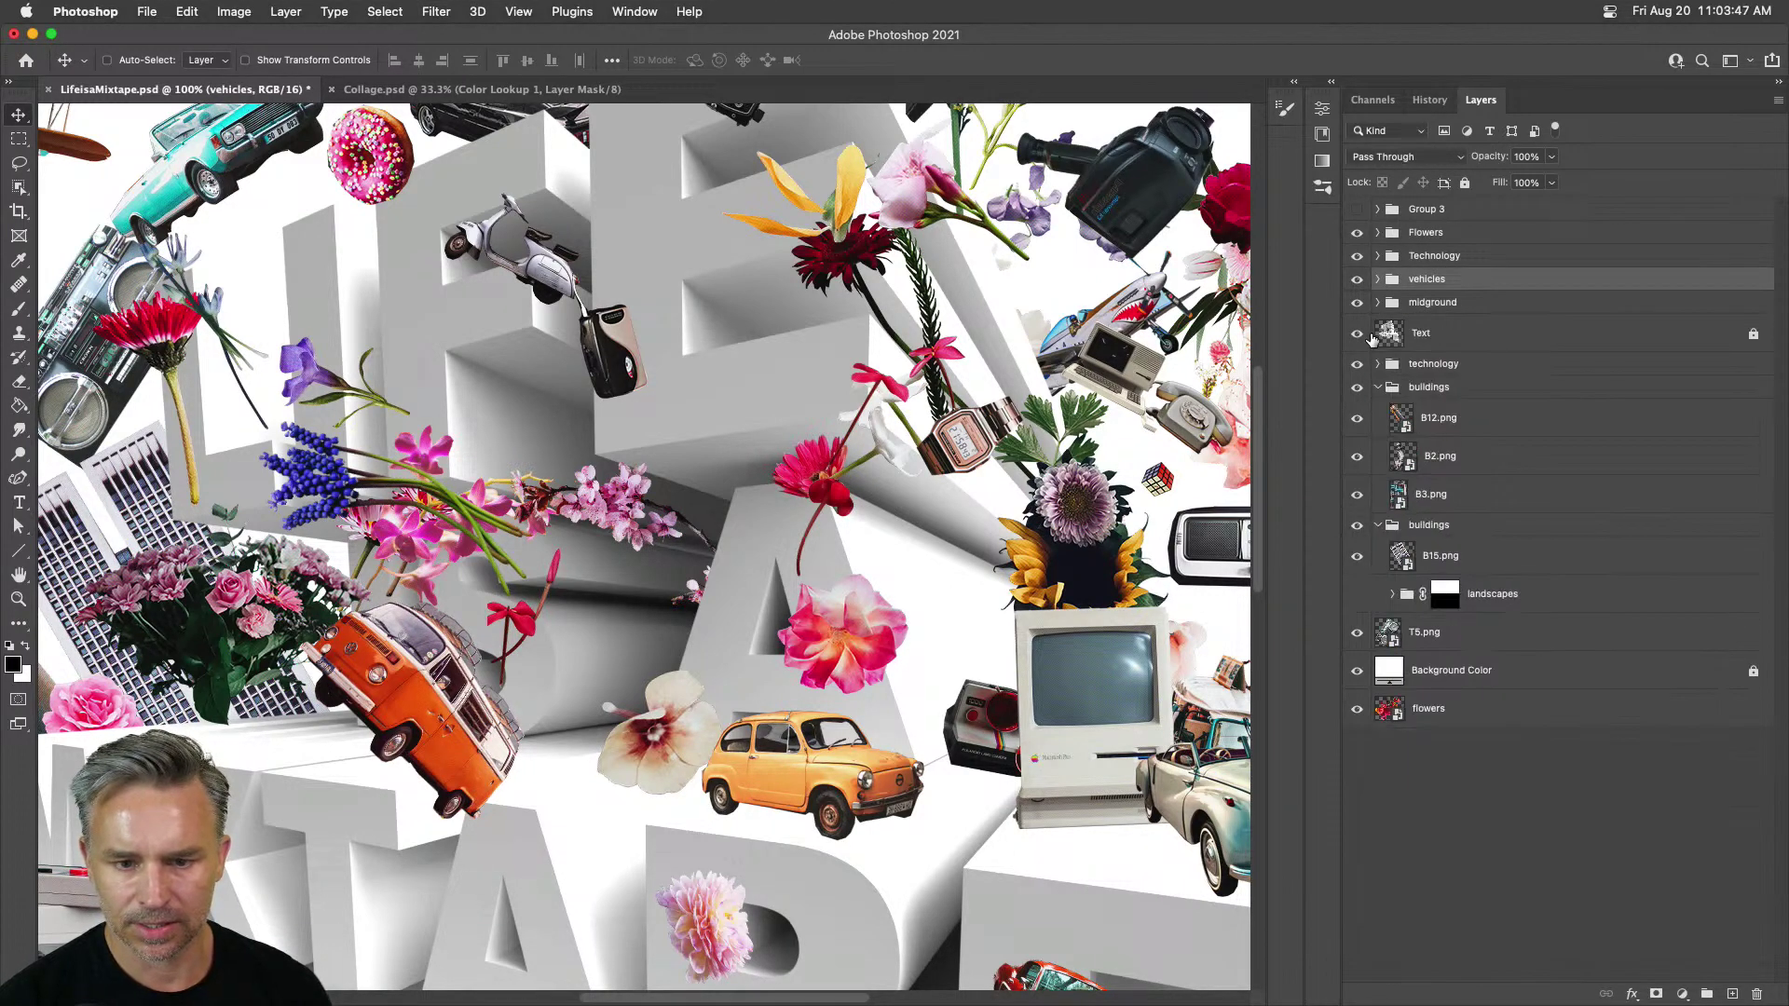
{"action": "left_click", "coordinate": [1377, 387]}
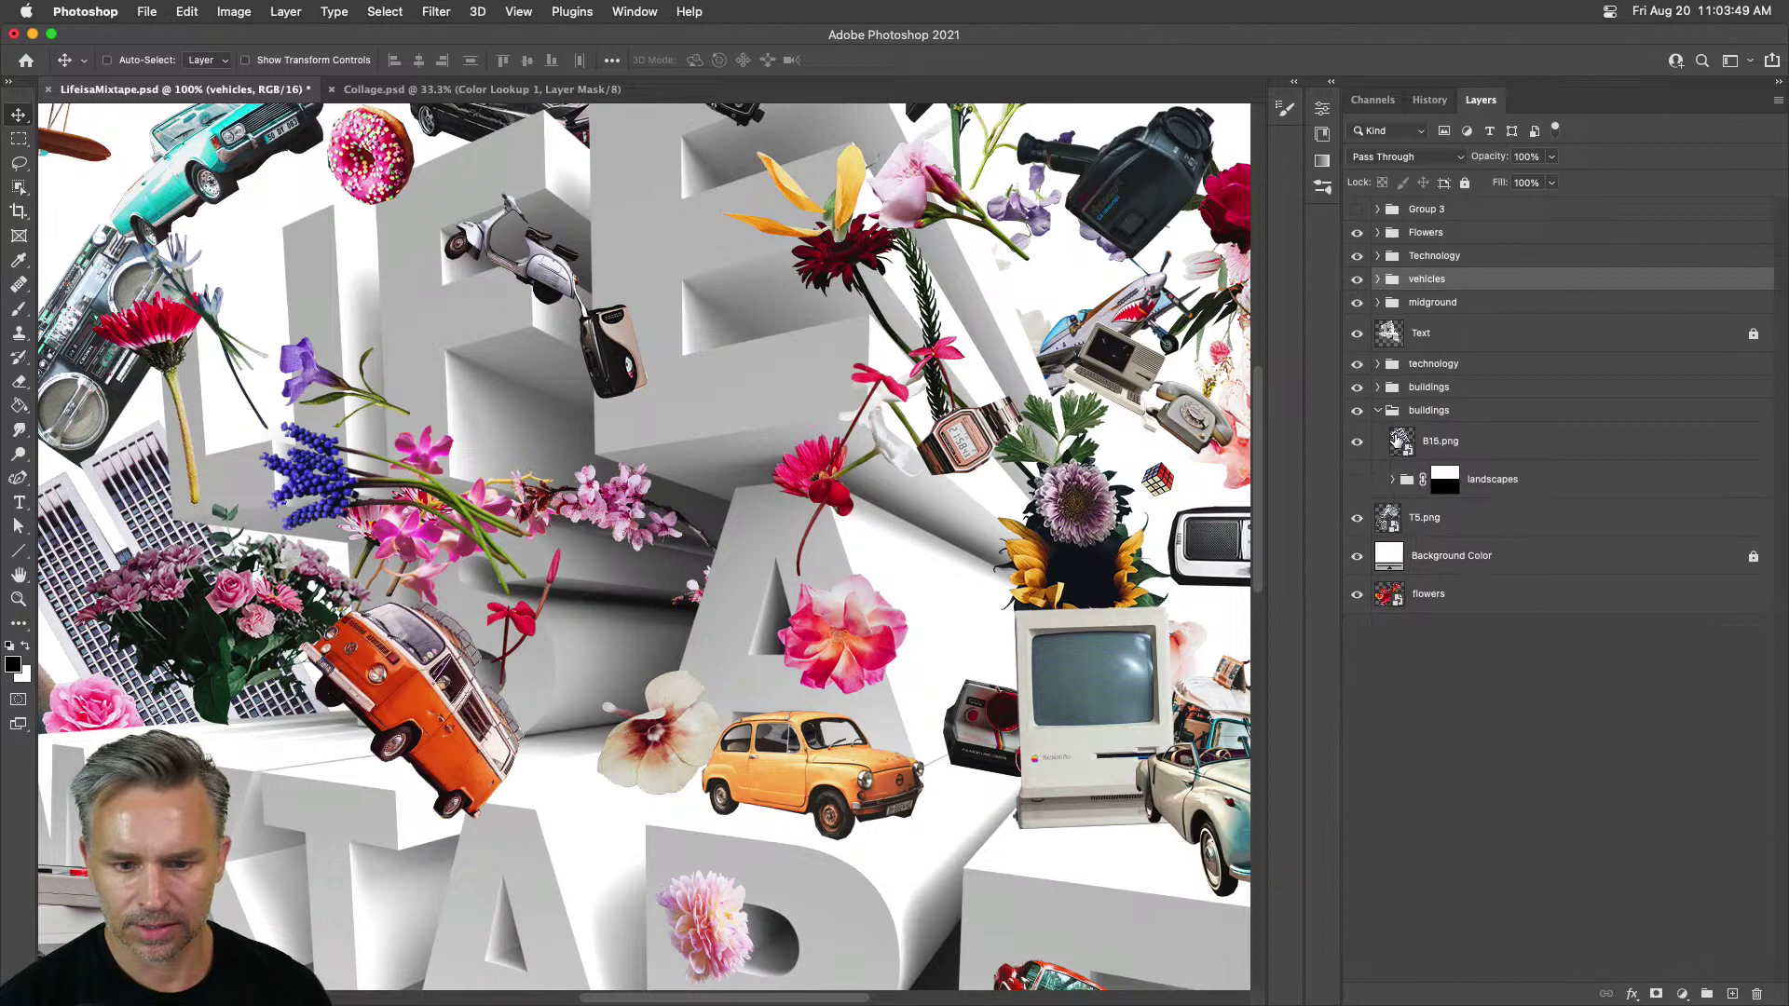
{"action": "left_click", "coordinate": [1378, 388]}
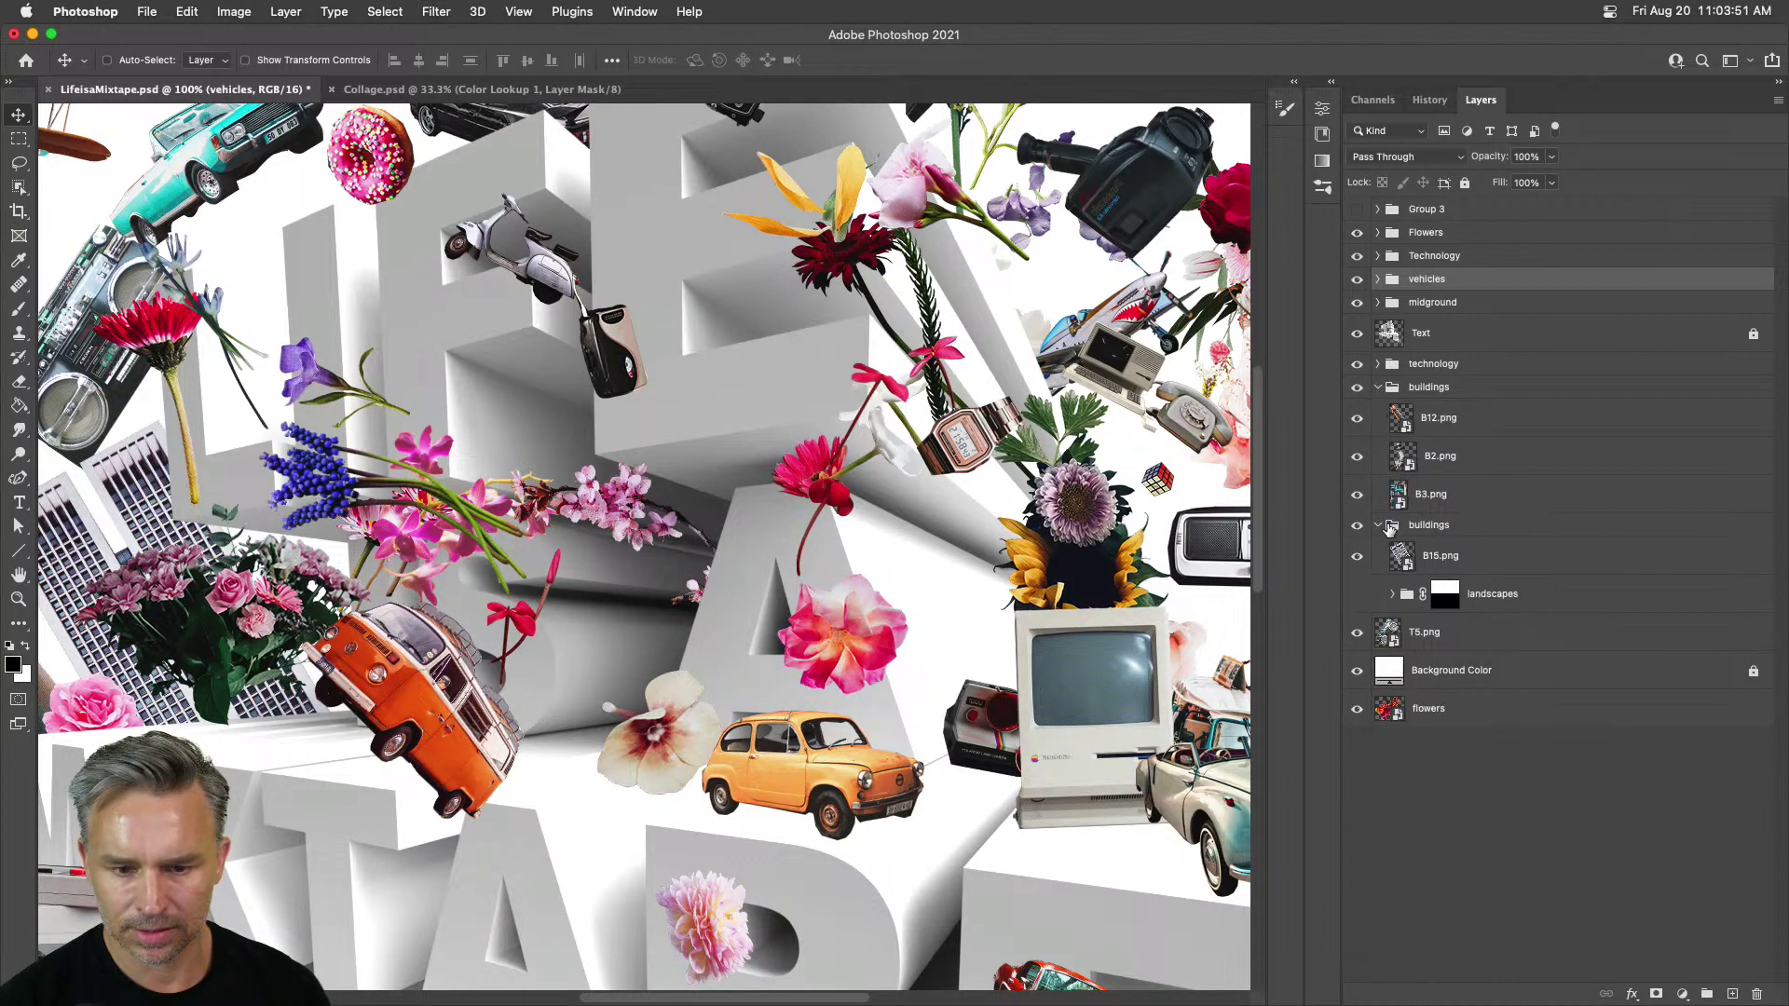
{"action": "left_click_drag", "start_coordinate": [1400, 557], "coordinate": [1427, 486]}
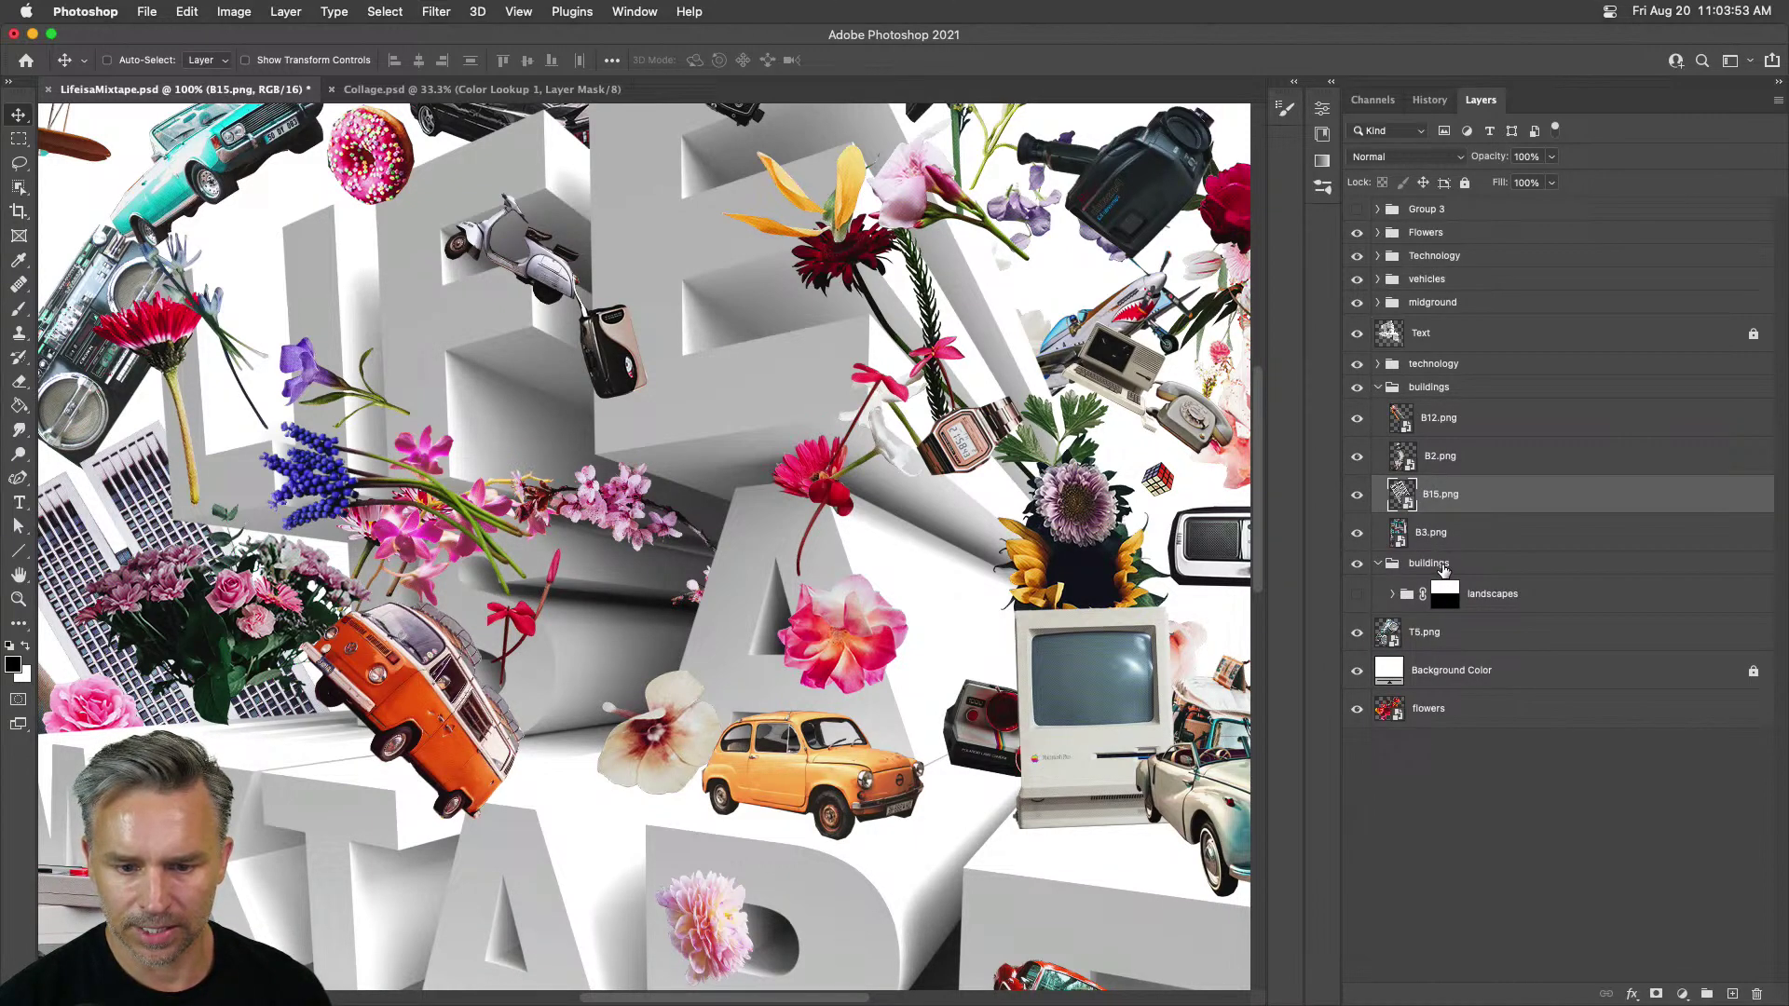
{"action": "left_click_drag", "start_coordinate": [1443, 569], "coordinate": [1761, 993]}
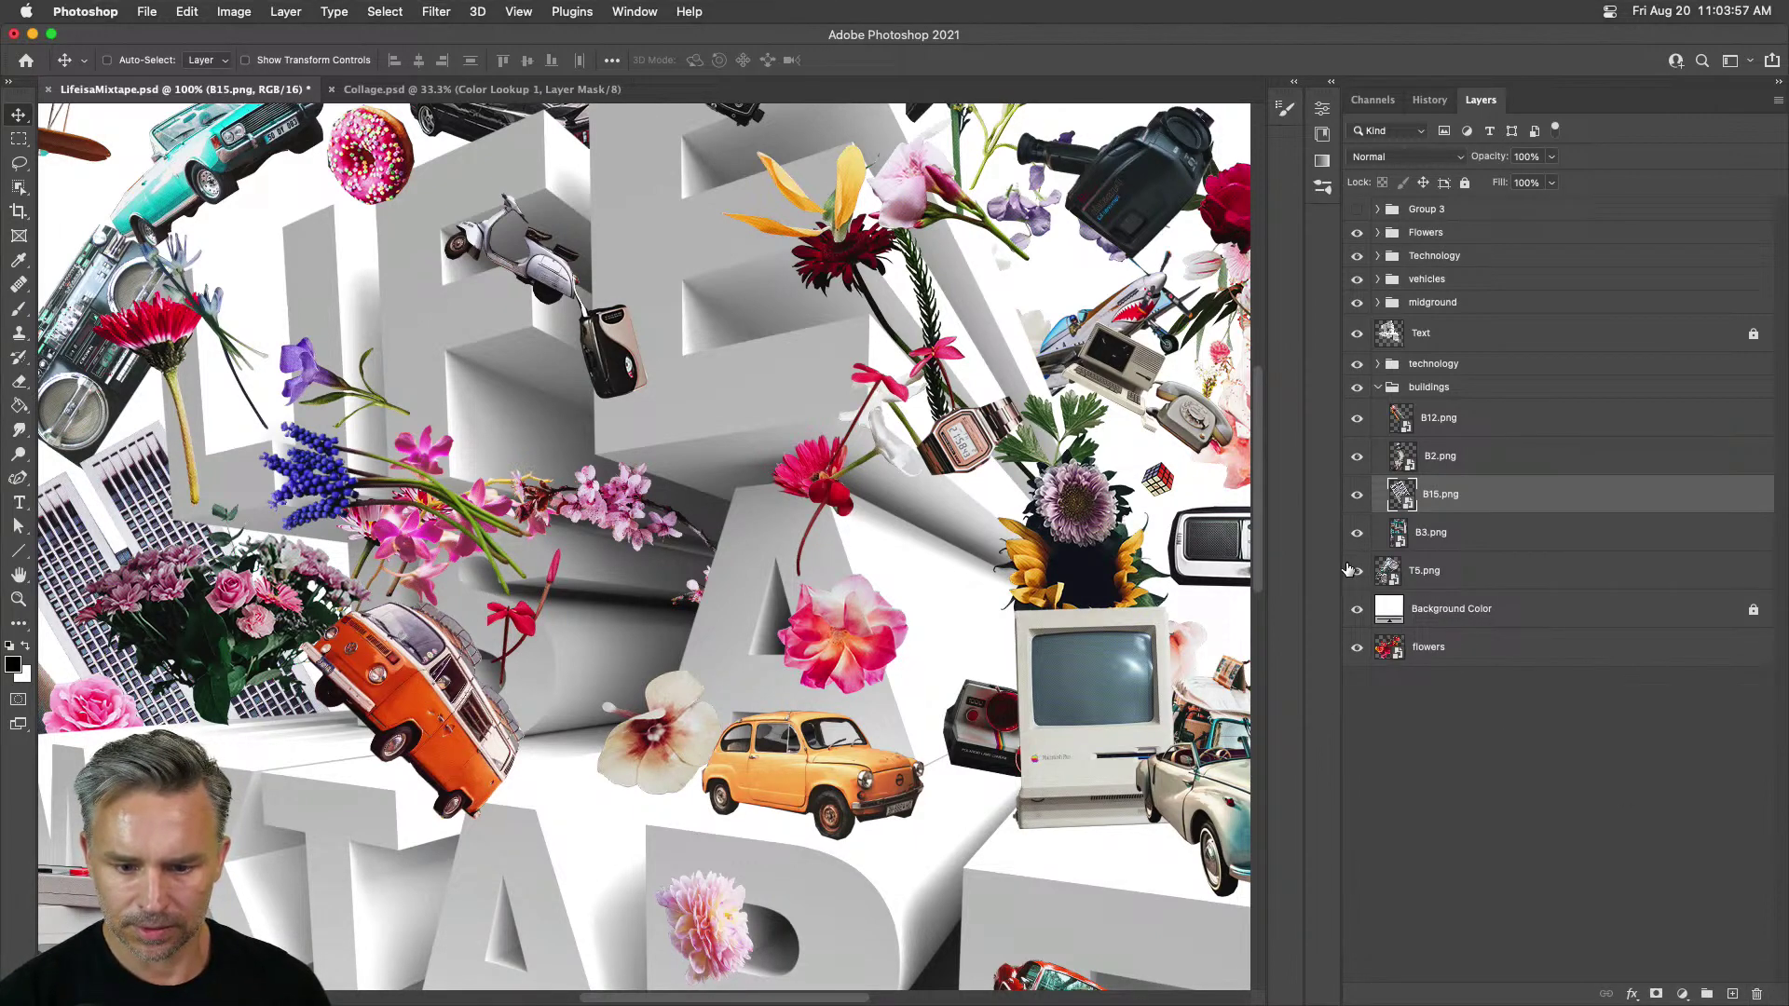
{"action": "left_click", "coordinate": [1381, 387]}
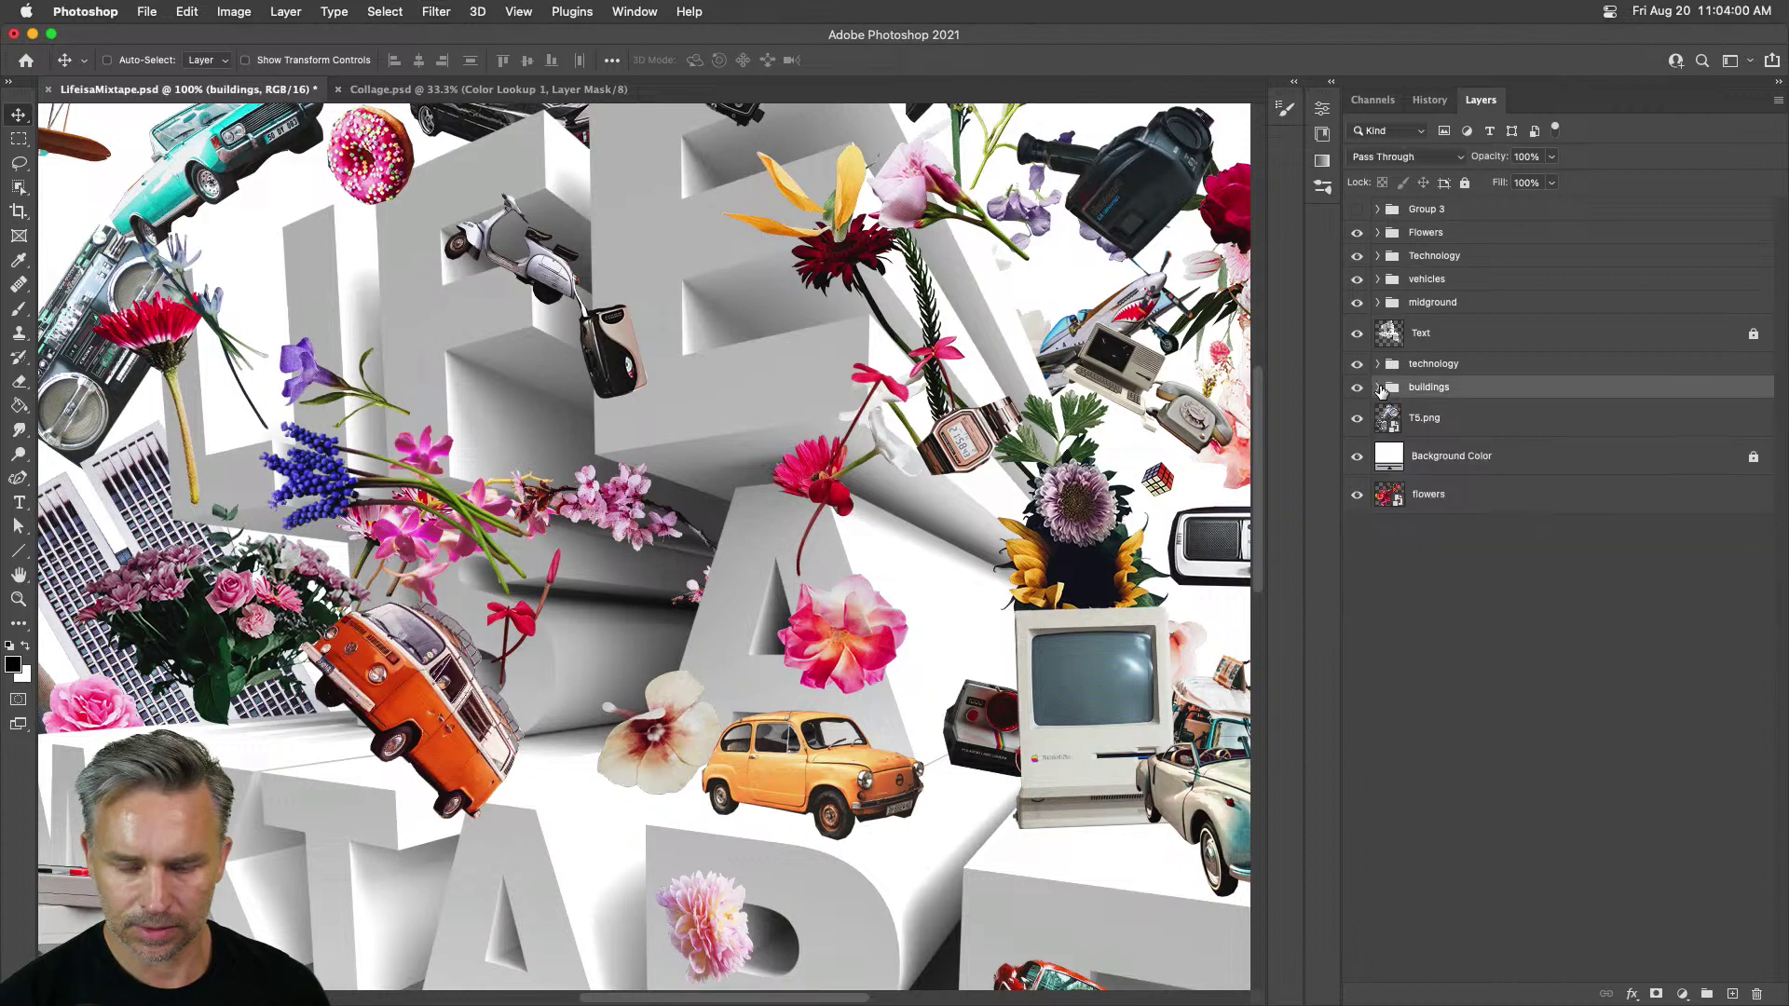
Step: Delete the T5.png layer and move the flowers layer from below Background Color into the buildings group
{"action": "left_click", "coordinate": [1501, 430]}
{"action": "key", "text": "Delete"}
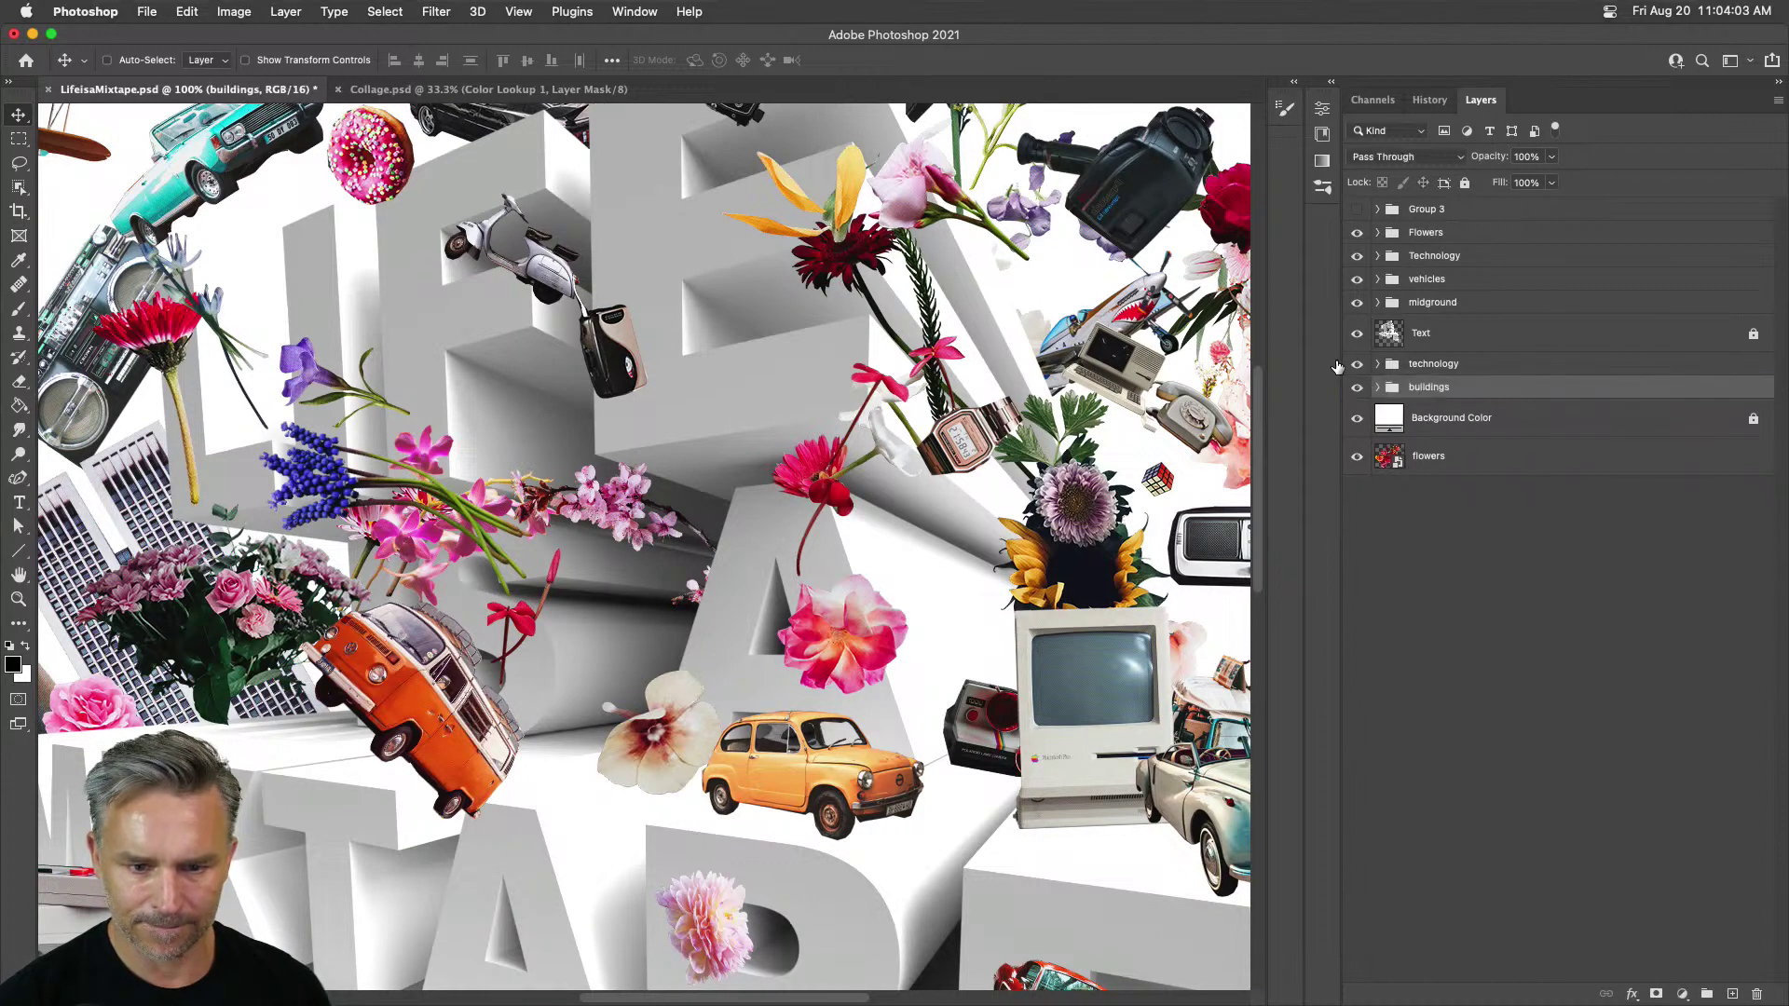
{"action": "left_click", "coordinate": [1369, 422]}
{"action": "left_click_drag", "start_coordinate": [1384, 459], "coordinate": [1348, 391]}
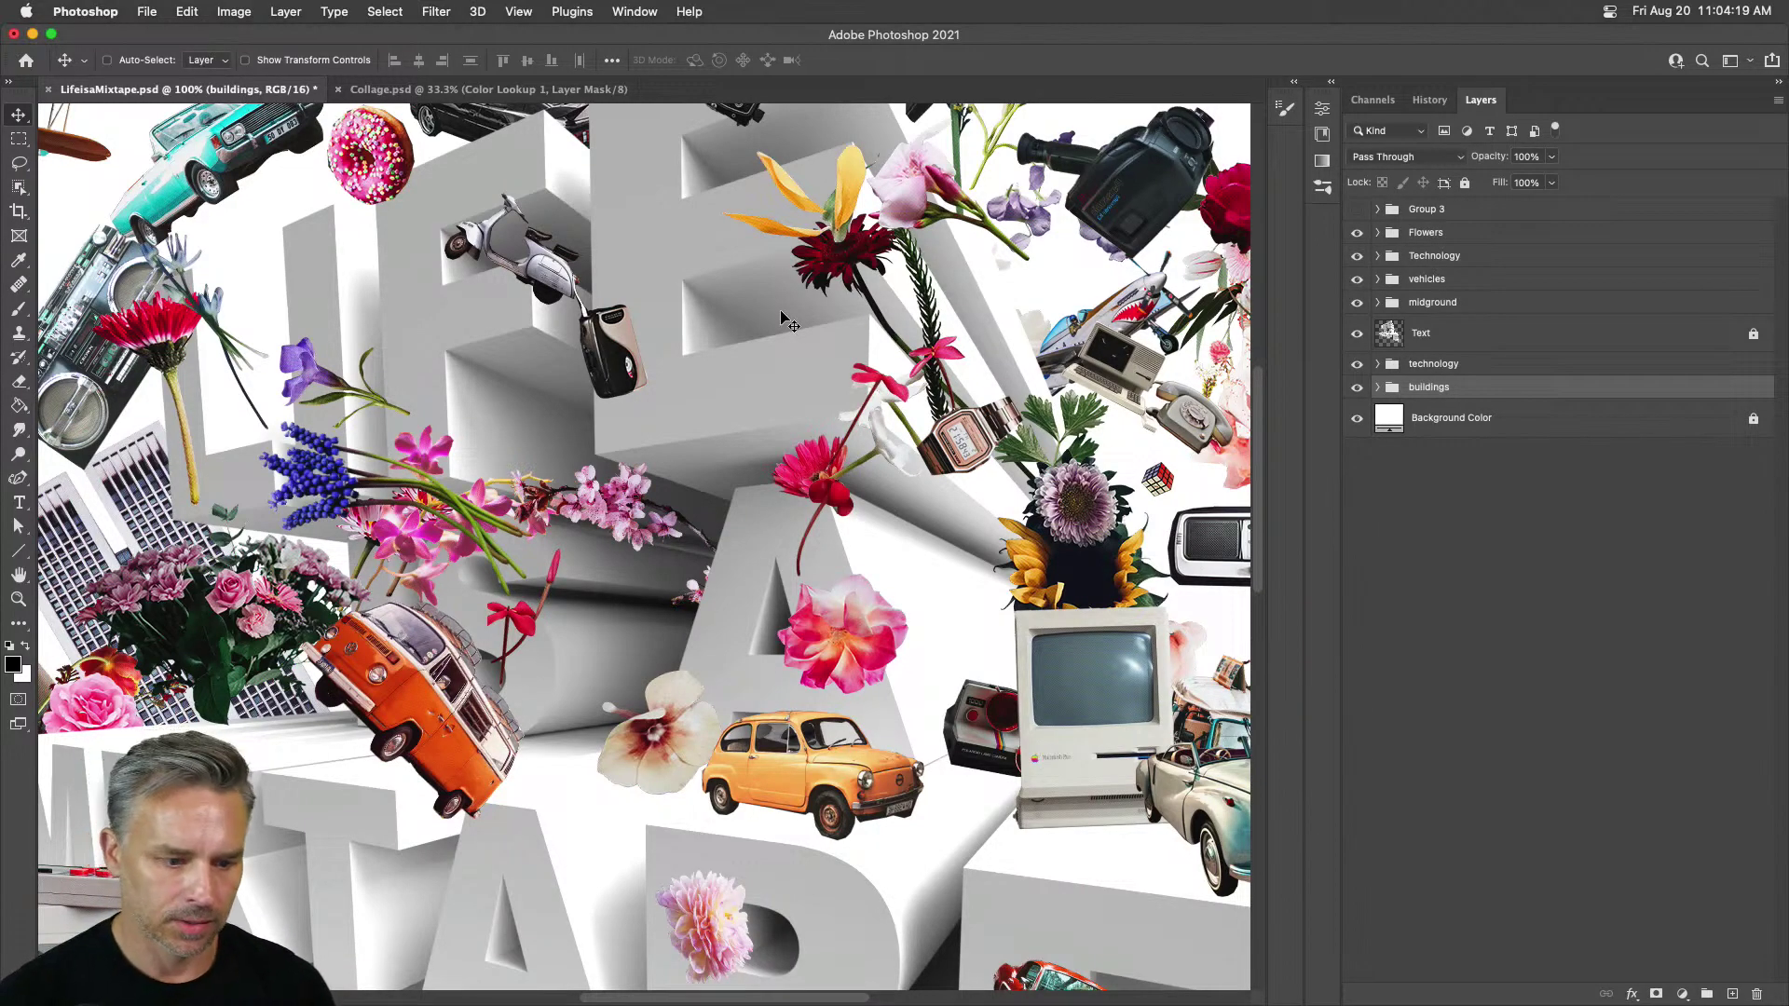
Step: Extend the canvas upward to a height of 2500 pixels, anchoring it at the bottom centre
{"action": "key", "text": "super+minus"}
{"action": "key", "text": "super+minus"}
{"action": "key", "text": "super+minus"}
{"action": "key", "text": "super+plus"}
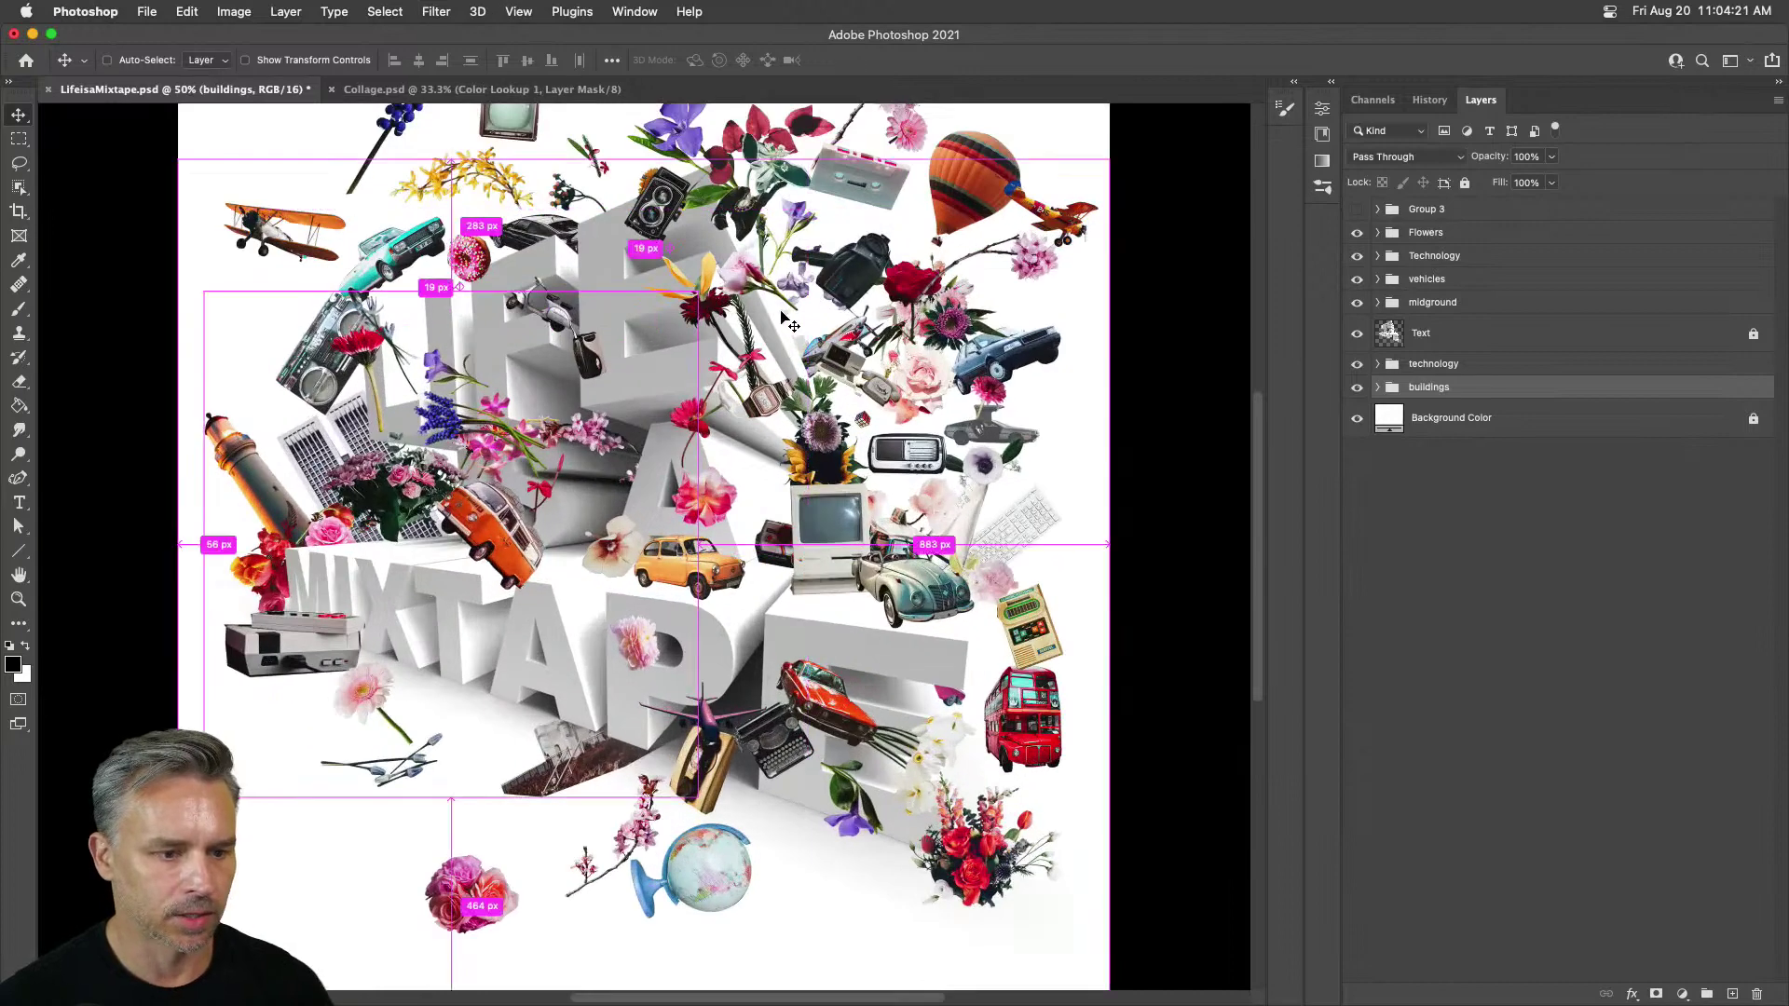
{"action": "scroll", "coordinate": [466, 242], "scroll_direction": "up", "scroll_amount": 3}
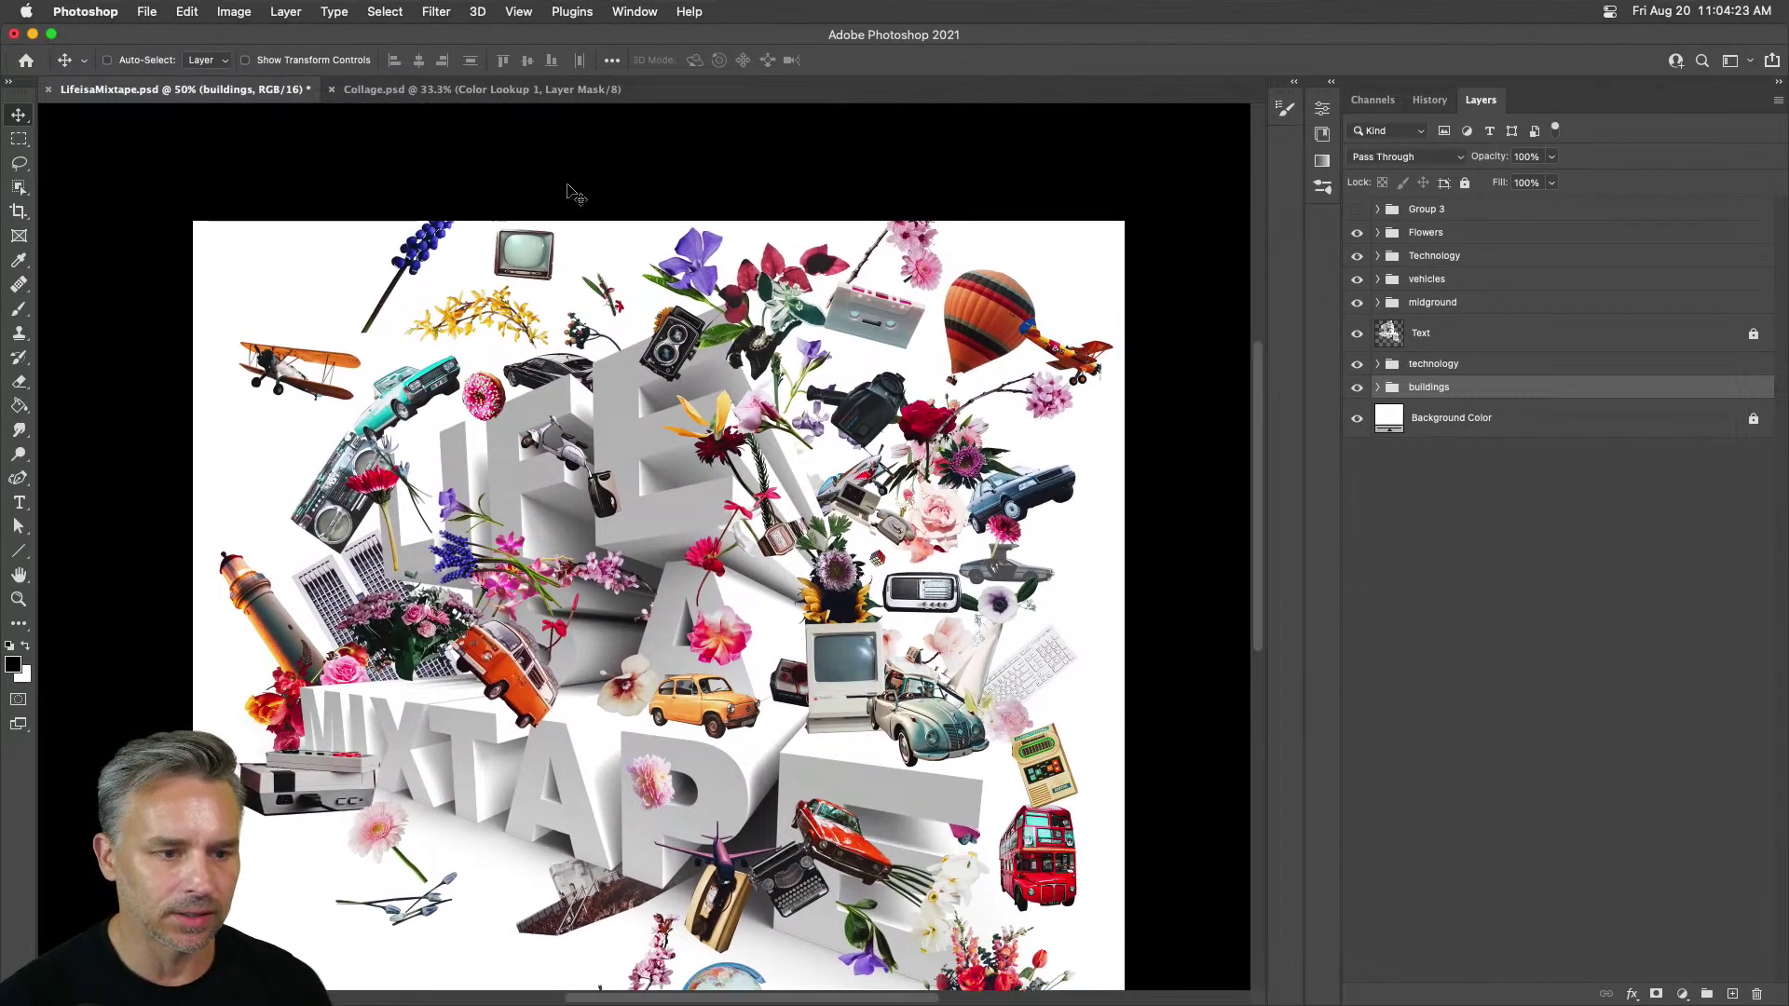
{"action": "scroll", "coordinate": [572, 193], "scroll_direction": "down", "scroll_amount": 3}
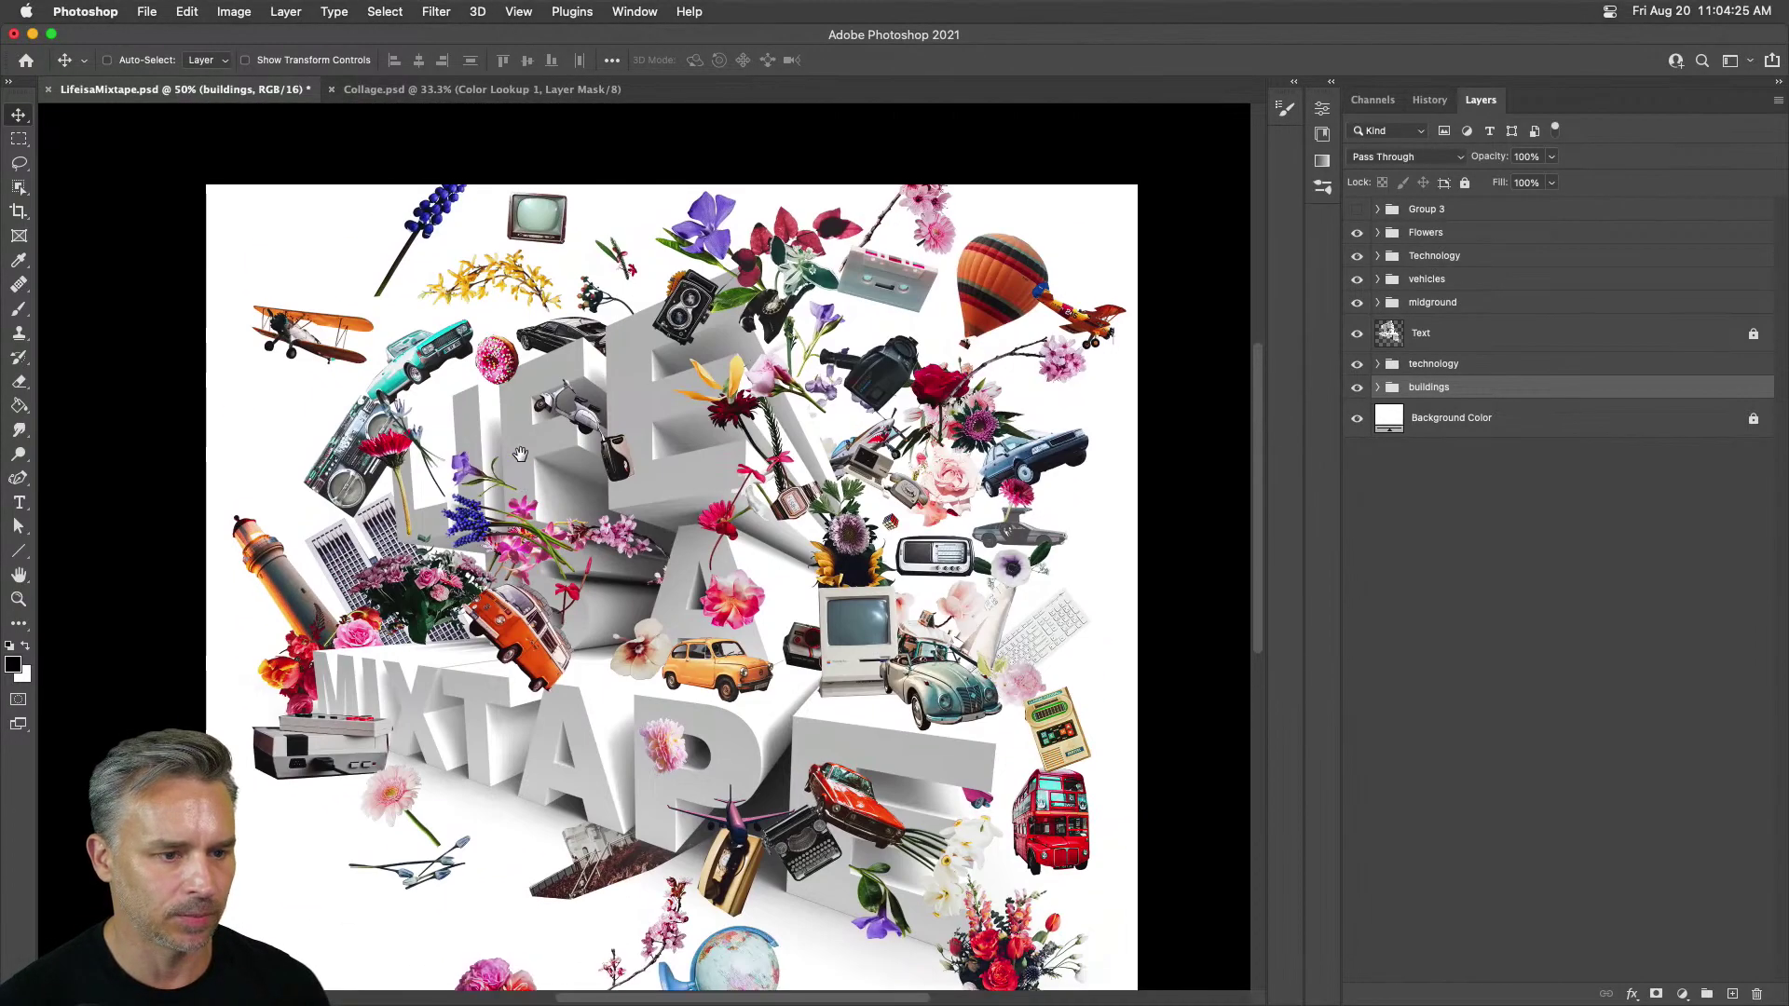
{"action": "left_click_drag", "start_coordinate": [520, 453], "coordinate": [511, 413]}
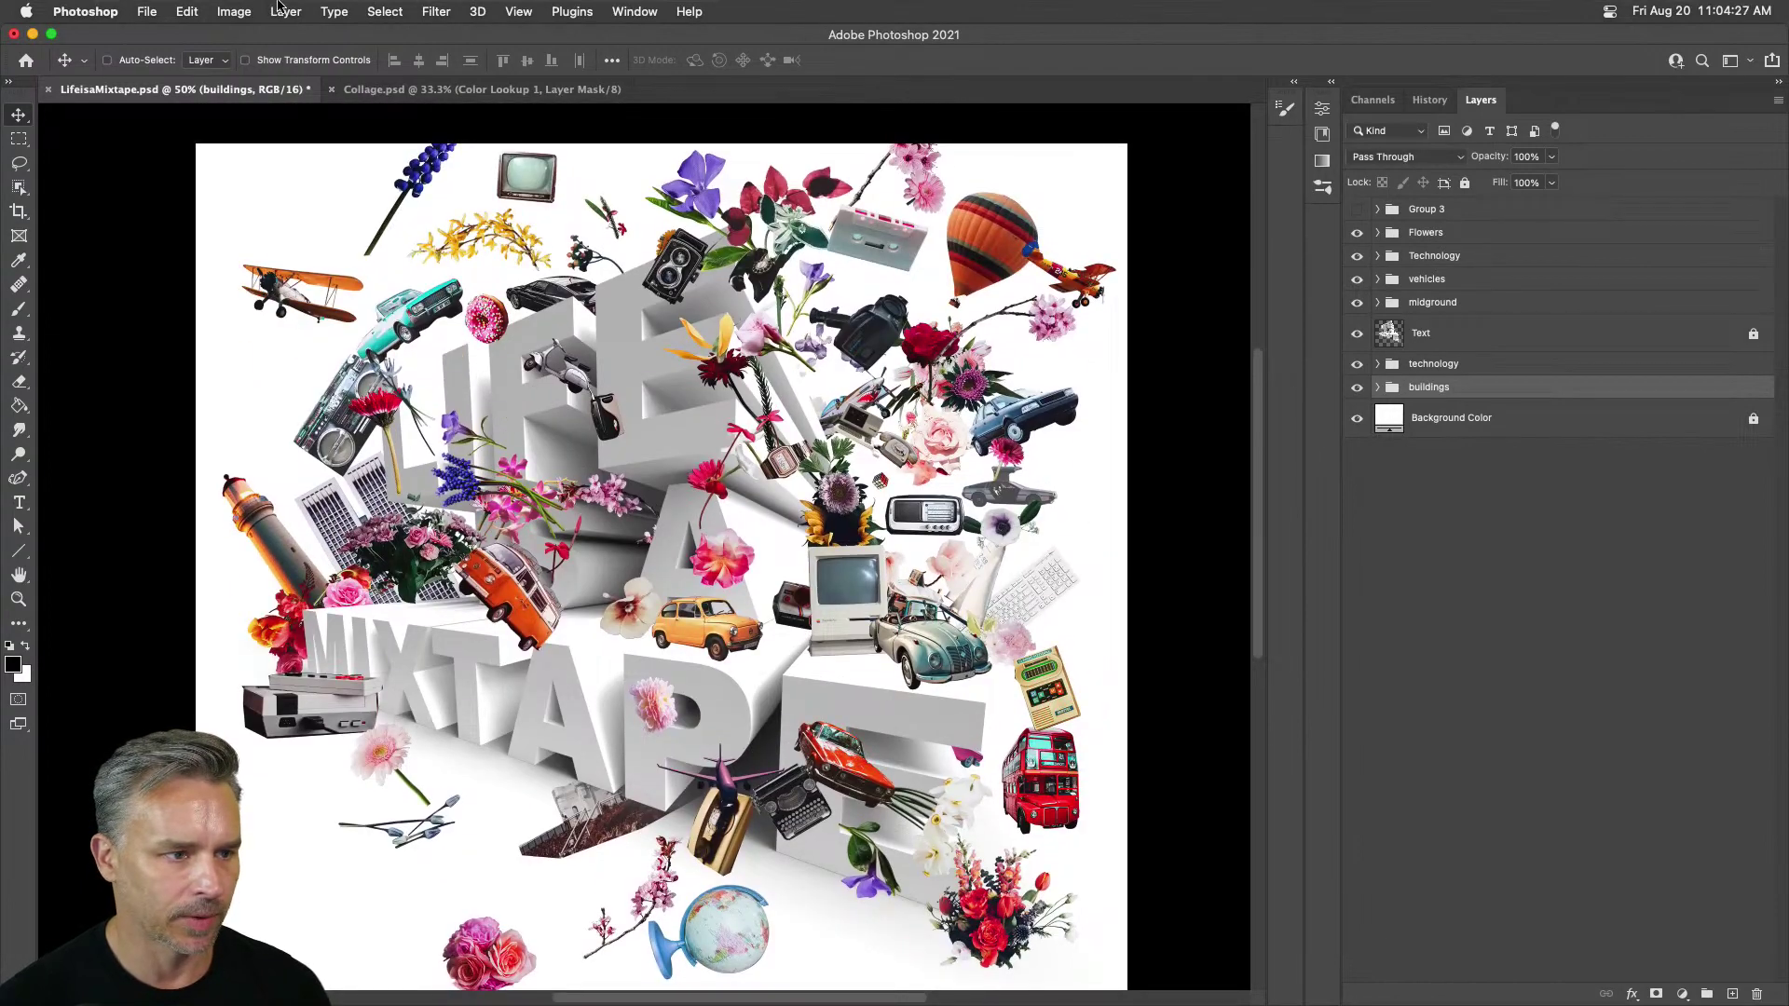
{"action": "left_click", "coordinate": [235, 12]}
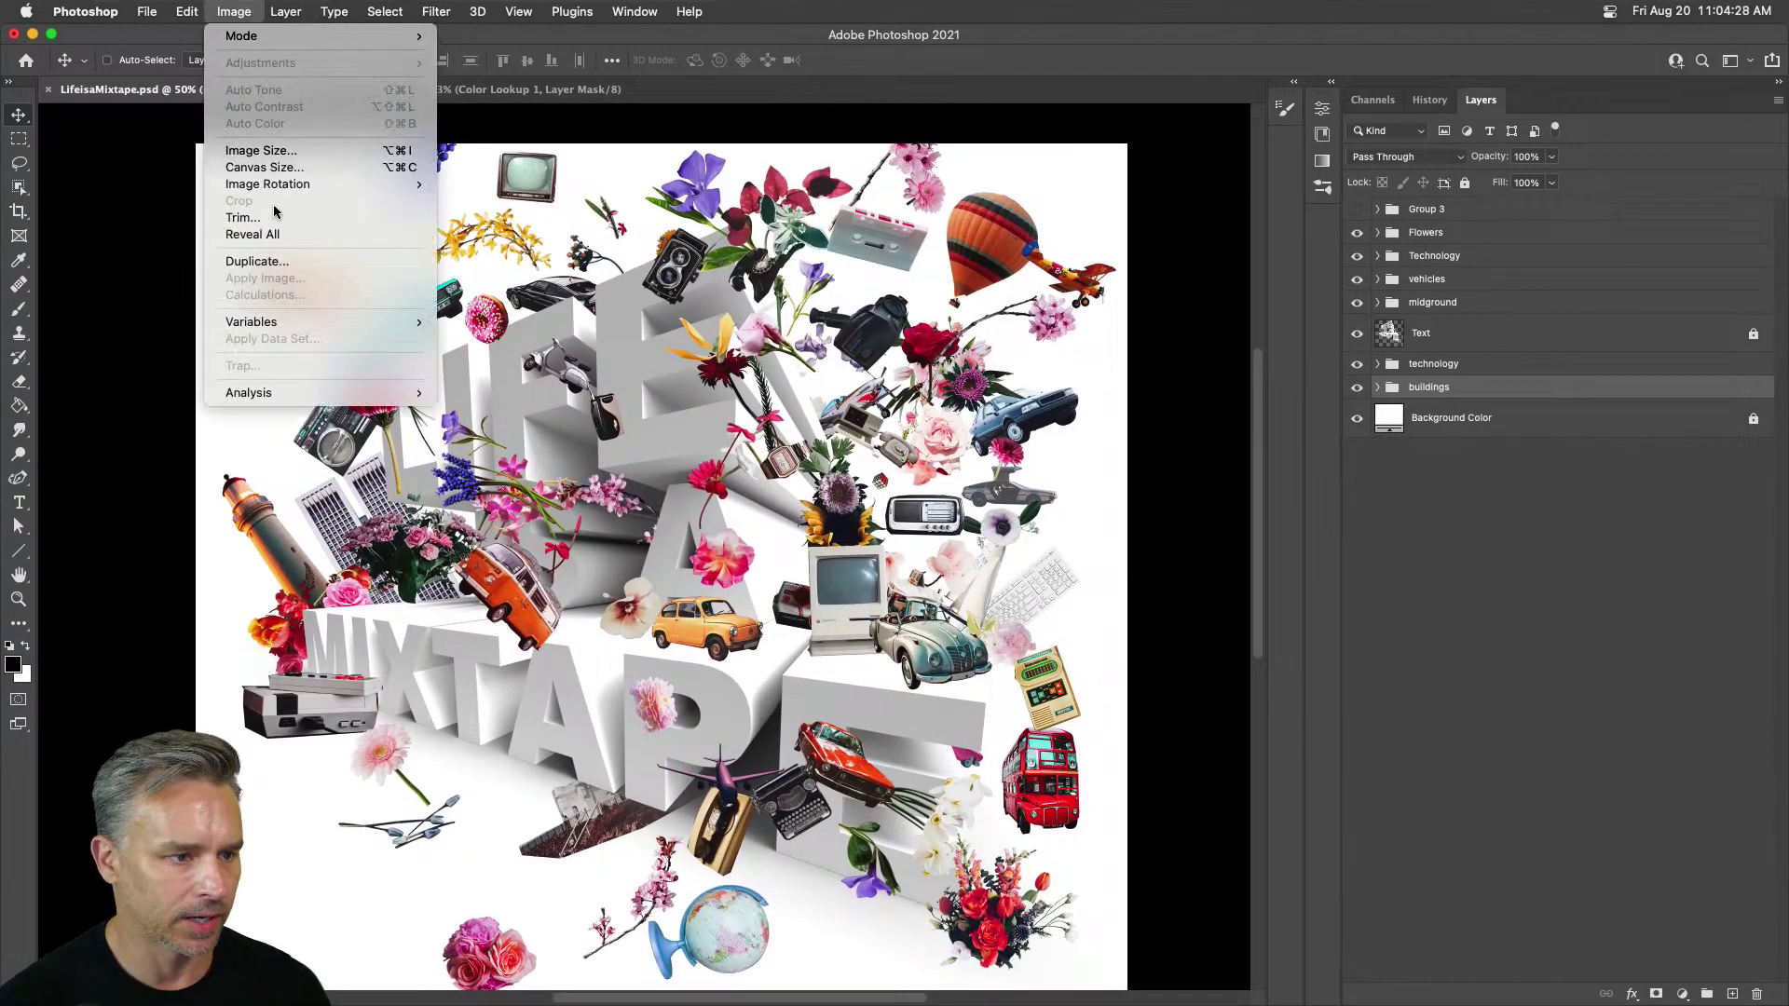
{"action": "left_click", "coordinate": [1497, 438]}
{"action": "left_click", "coordinate": [1583, 421]}
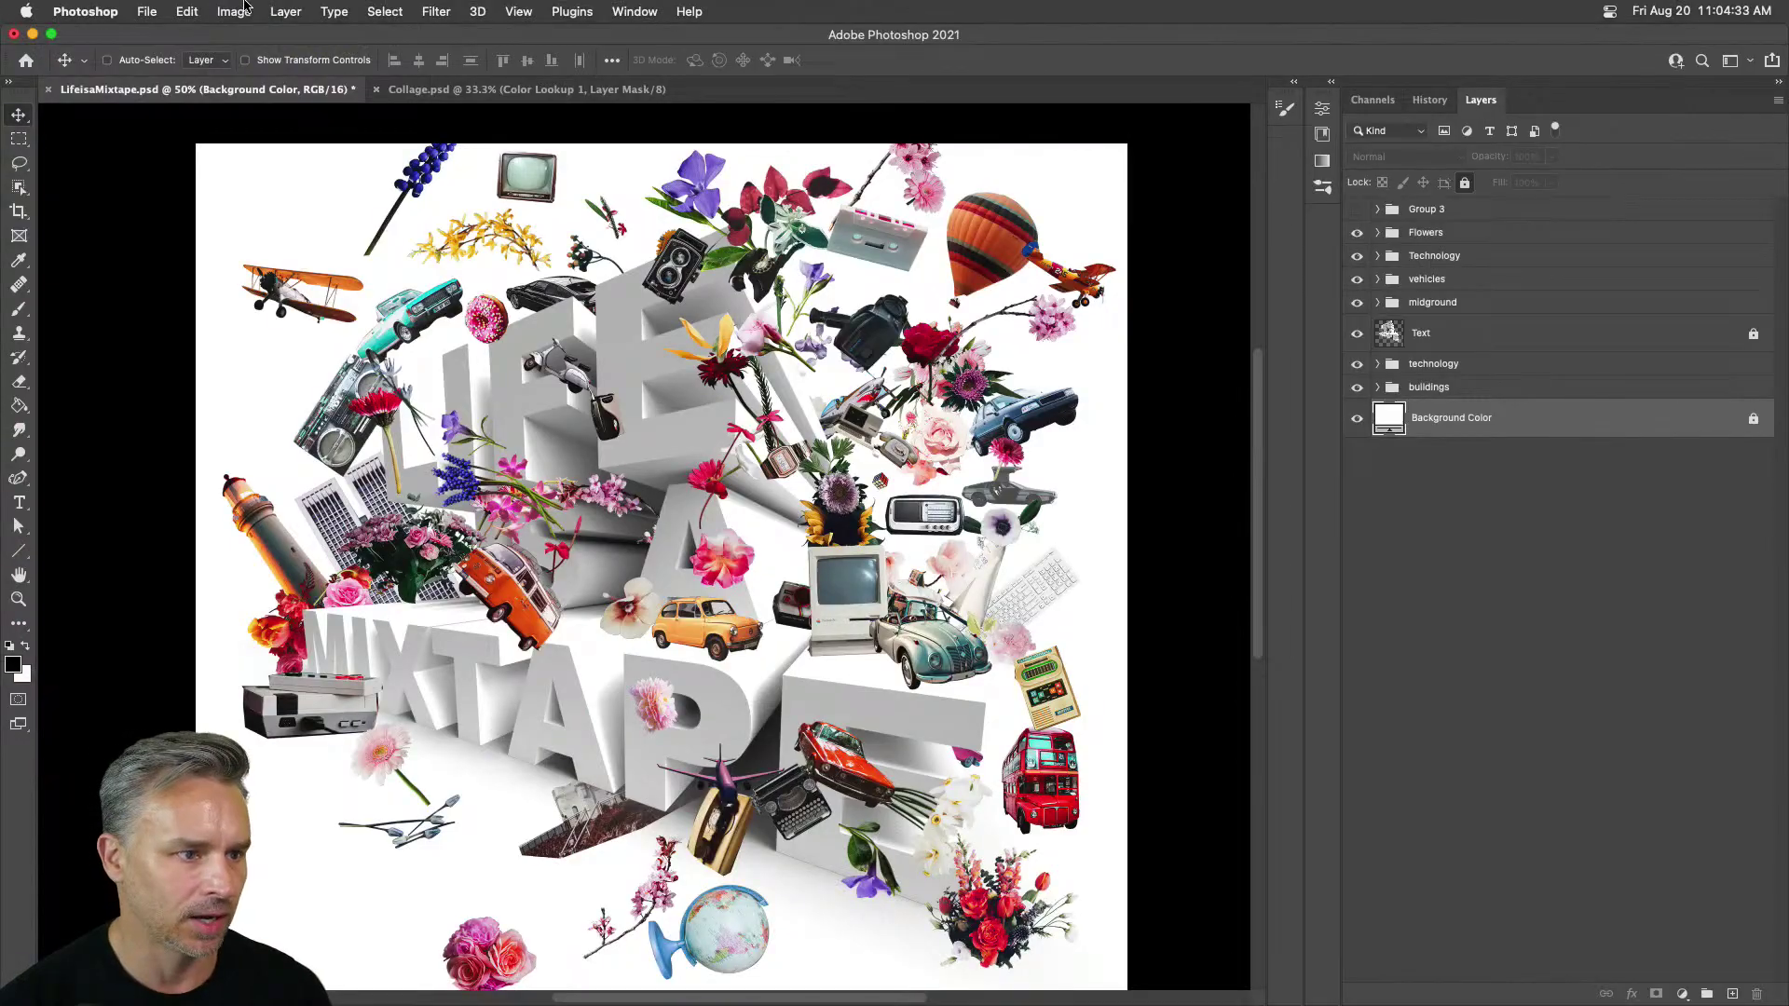
{"action": "left_click", "coordinate": [235, 11]}
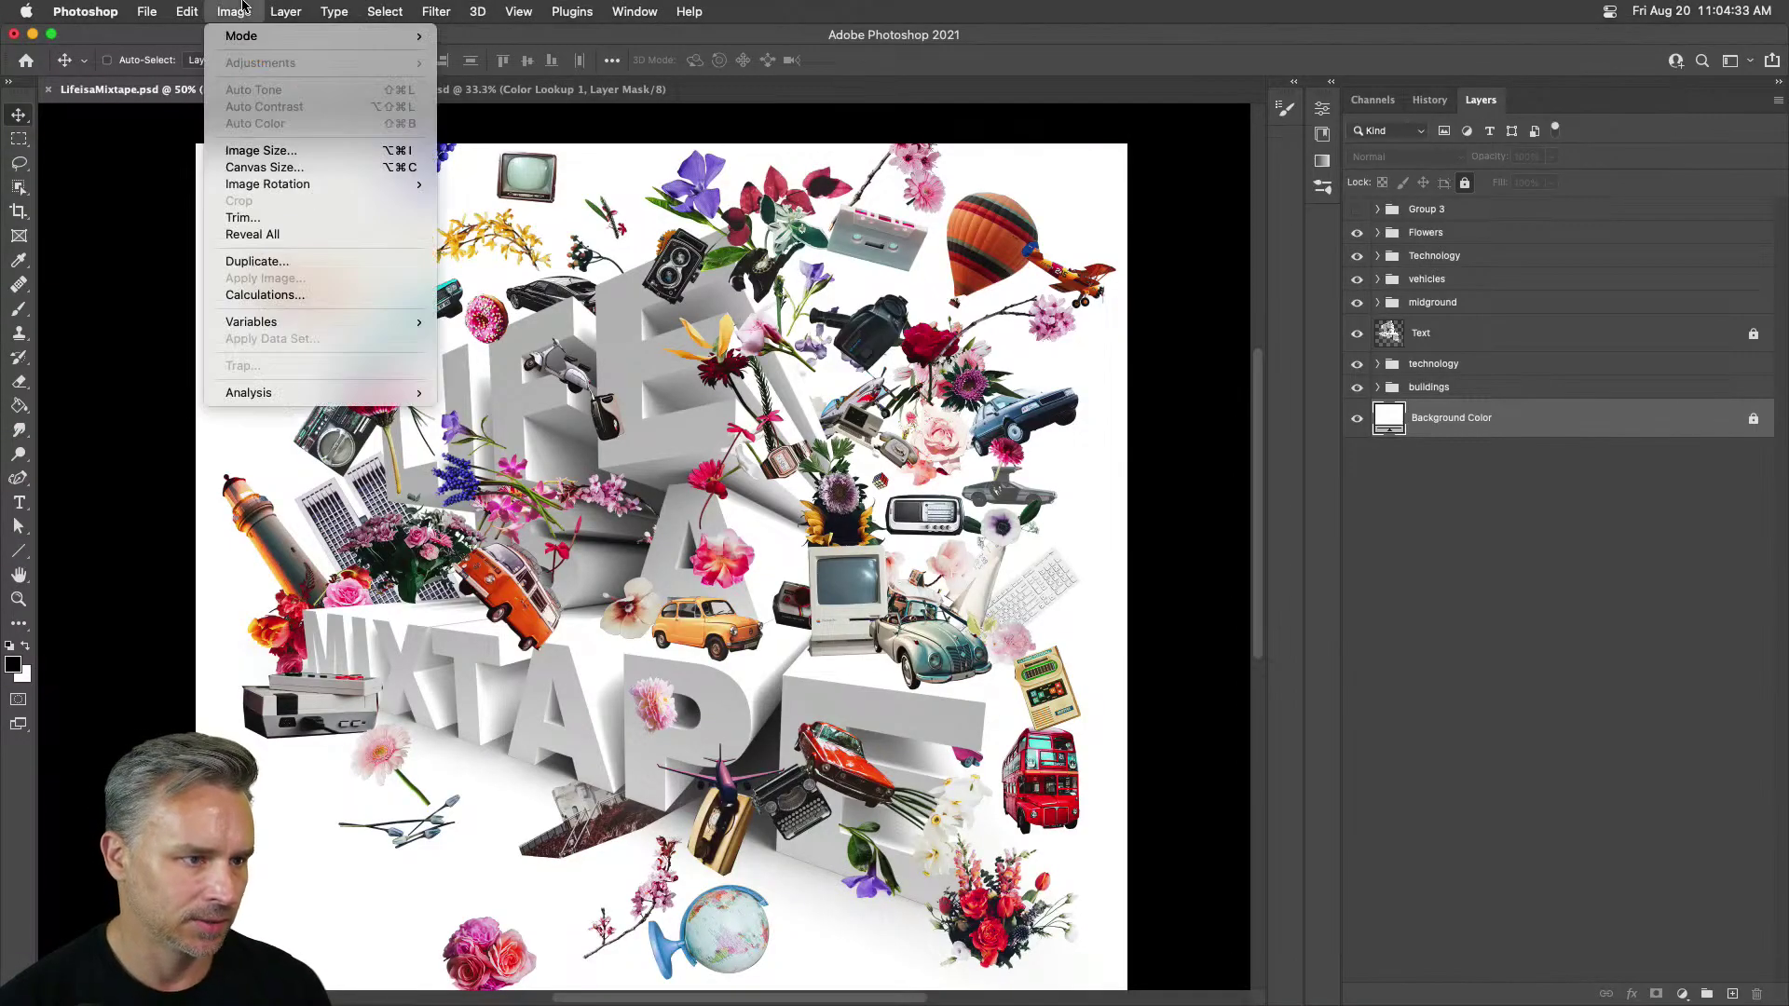
{"action": "left_click", "coordinate": [265, 168]}
{"action": "left_click", "coordinate": [1253, 723]}
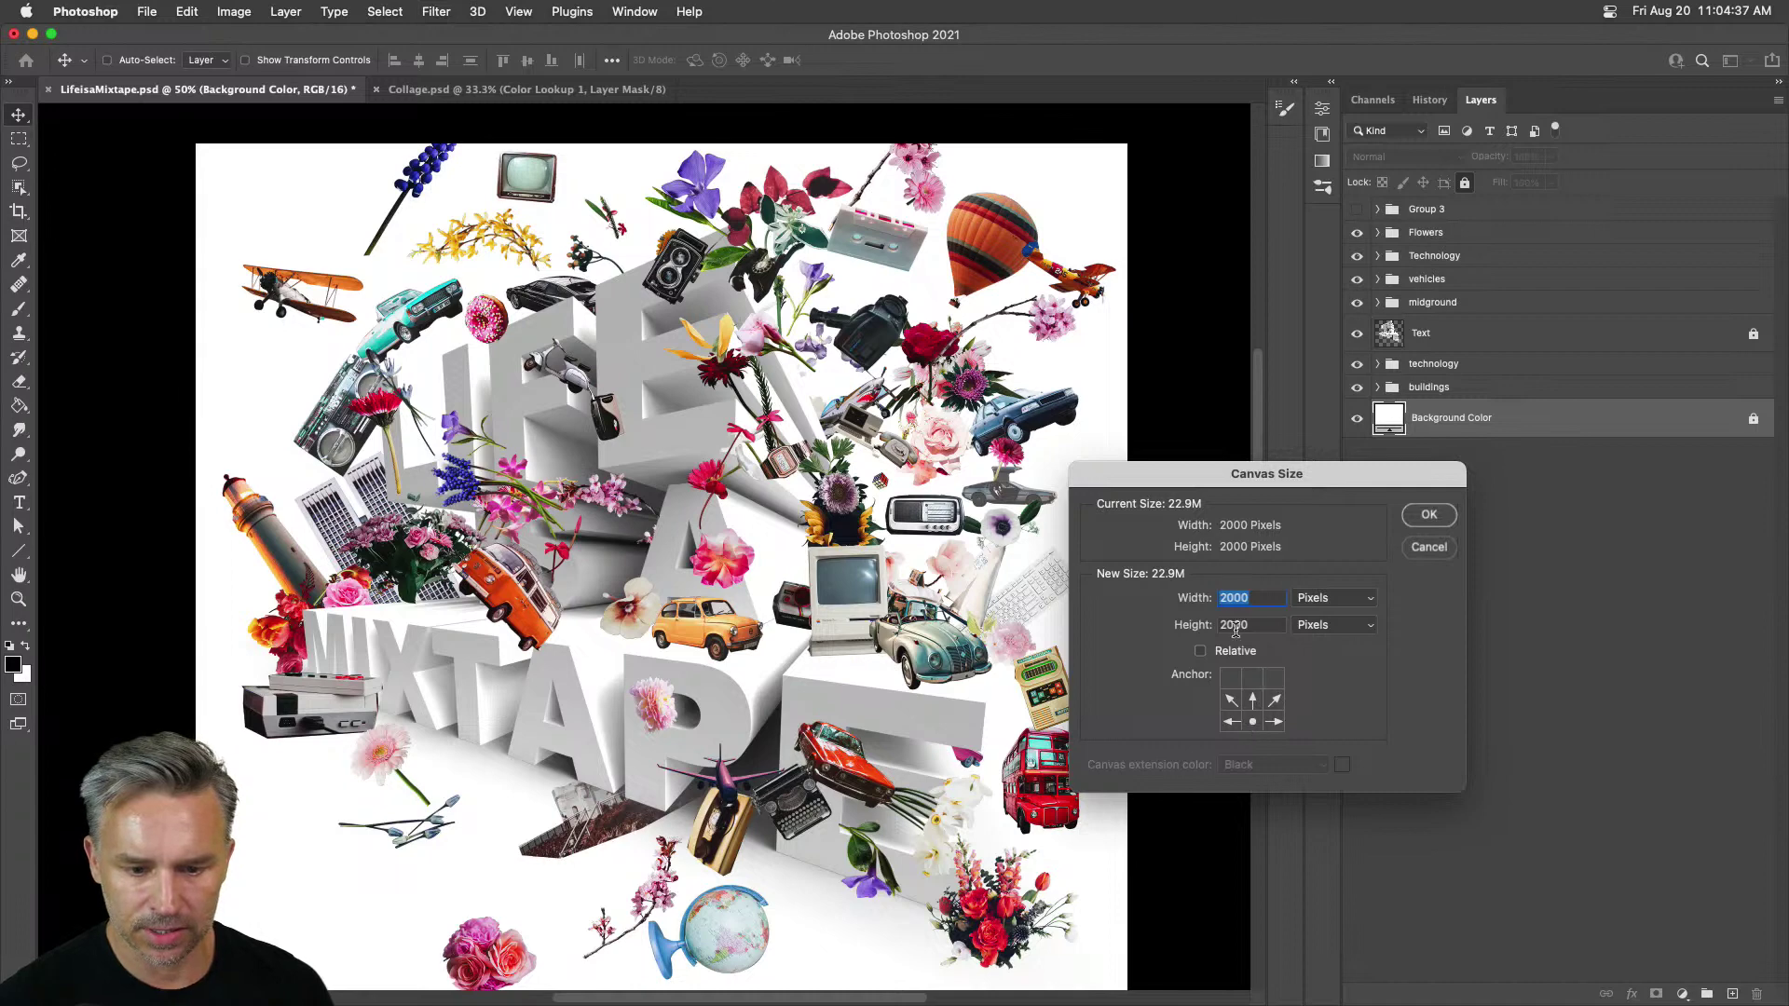
{"action": "double_click", "coordinate": [1235, 626]}
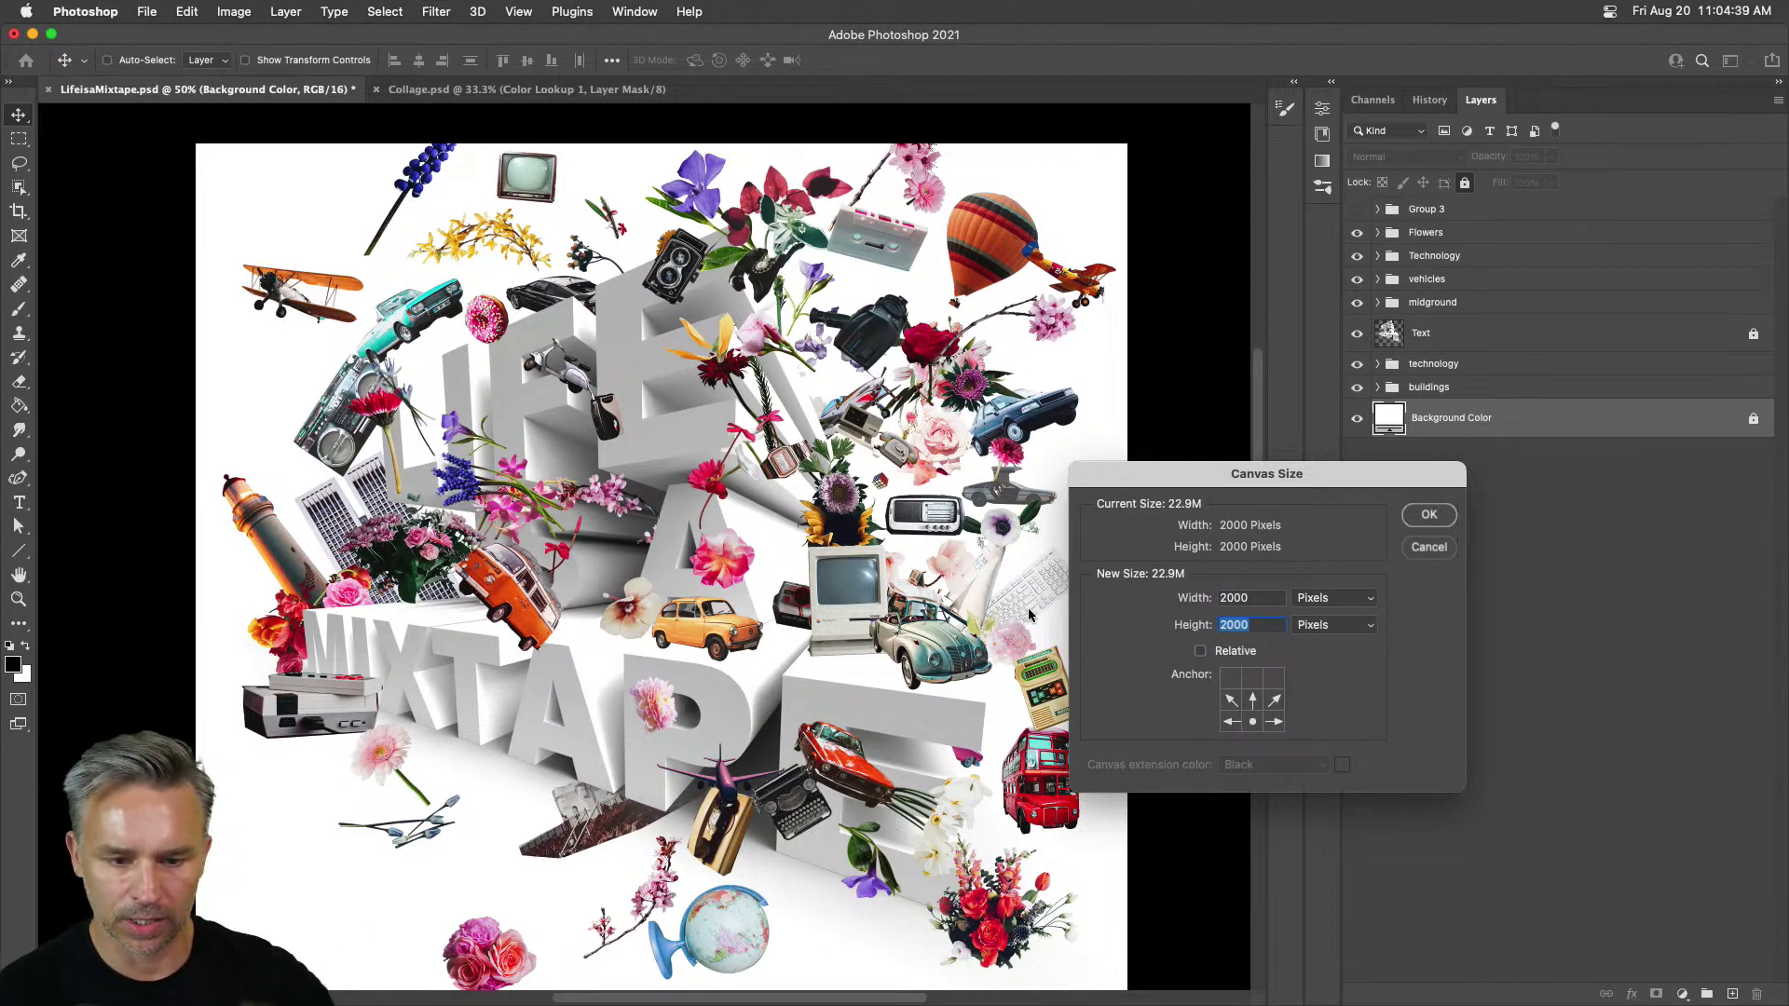
{"action": "type", "text": "250"}
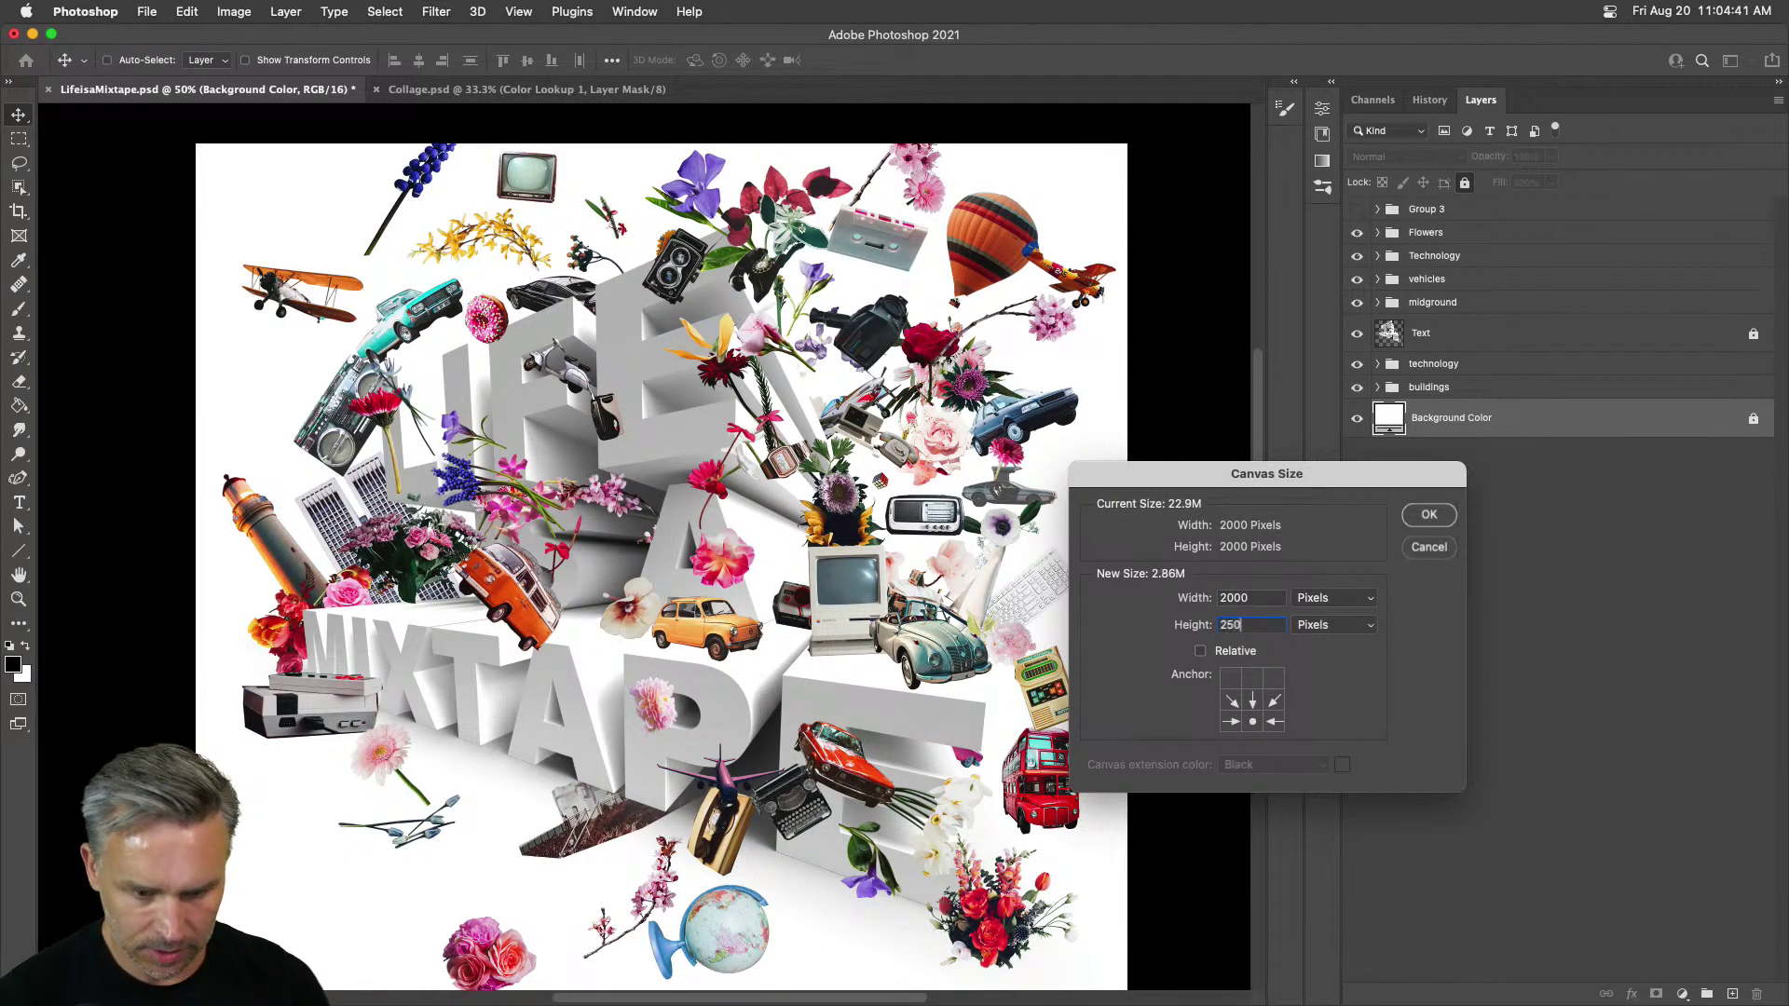
{"action": "type", "text": "0"}
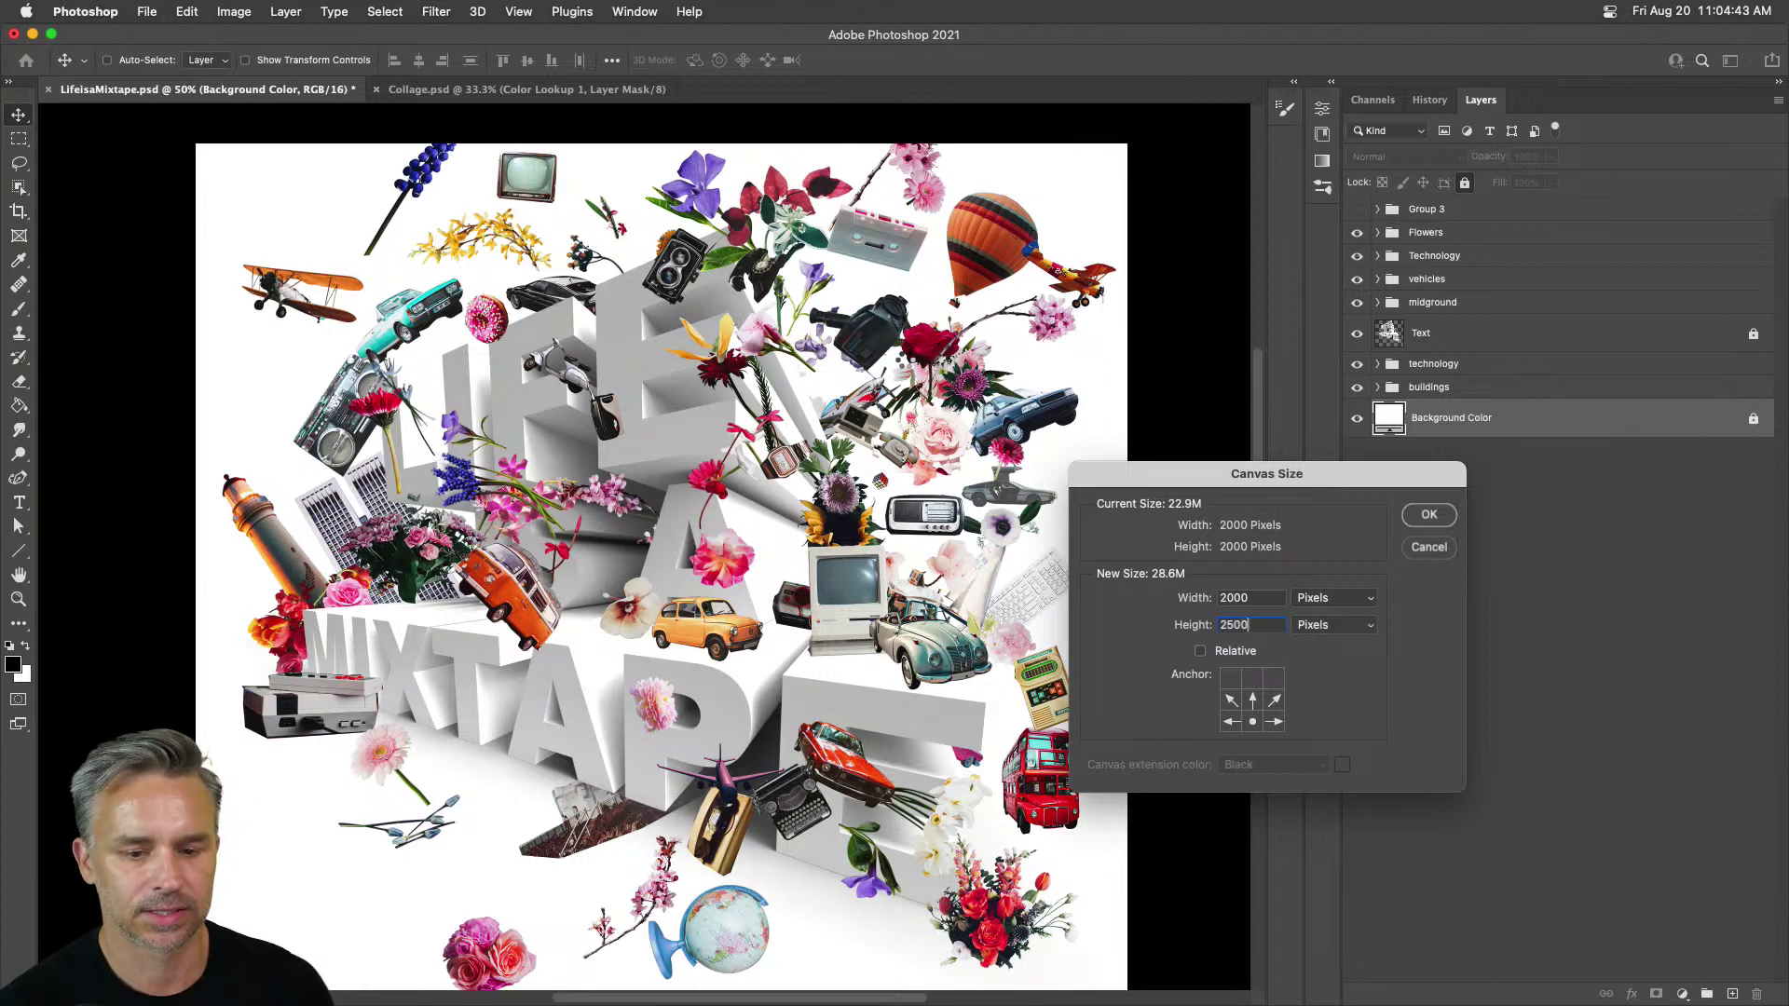
{"action": "key", "text": "Return"}
{"action": "scroll", "coordinate": [626, 643], "scroll_direction": "down", "scroll_amount": 5}
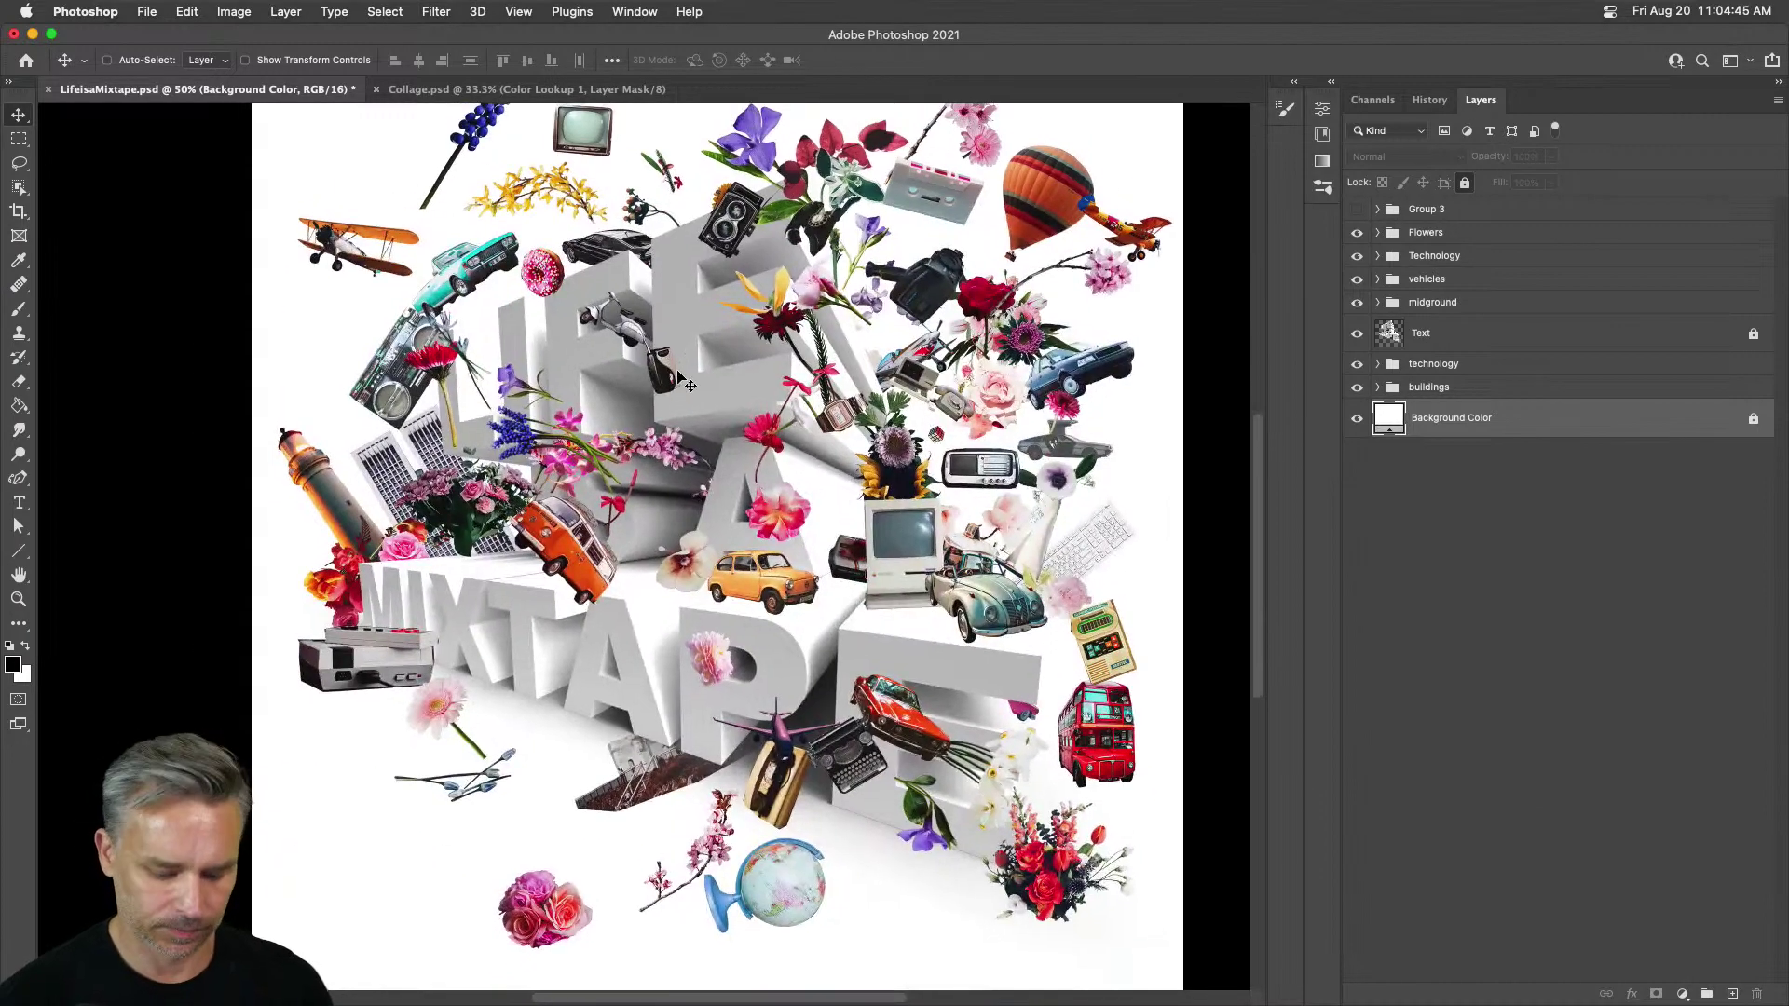
Step: Set the canvas height to 2300 pixels, anchored at the bottom centre
{"action": "key", "text": "super+minus"}
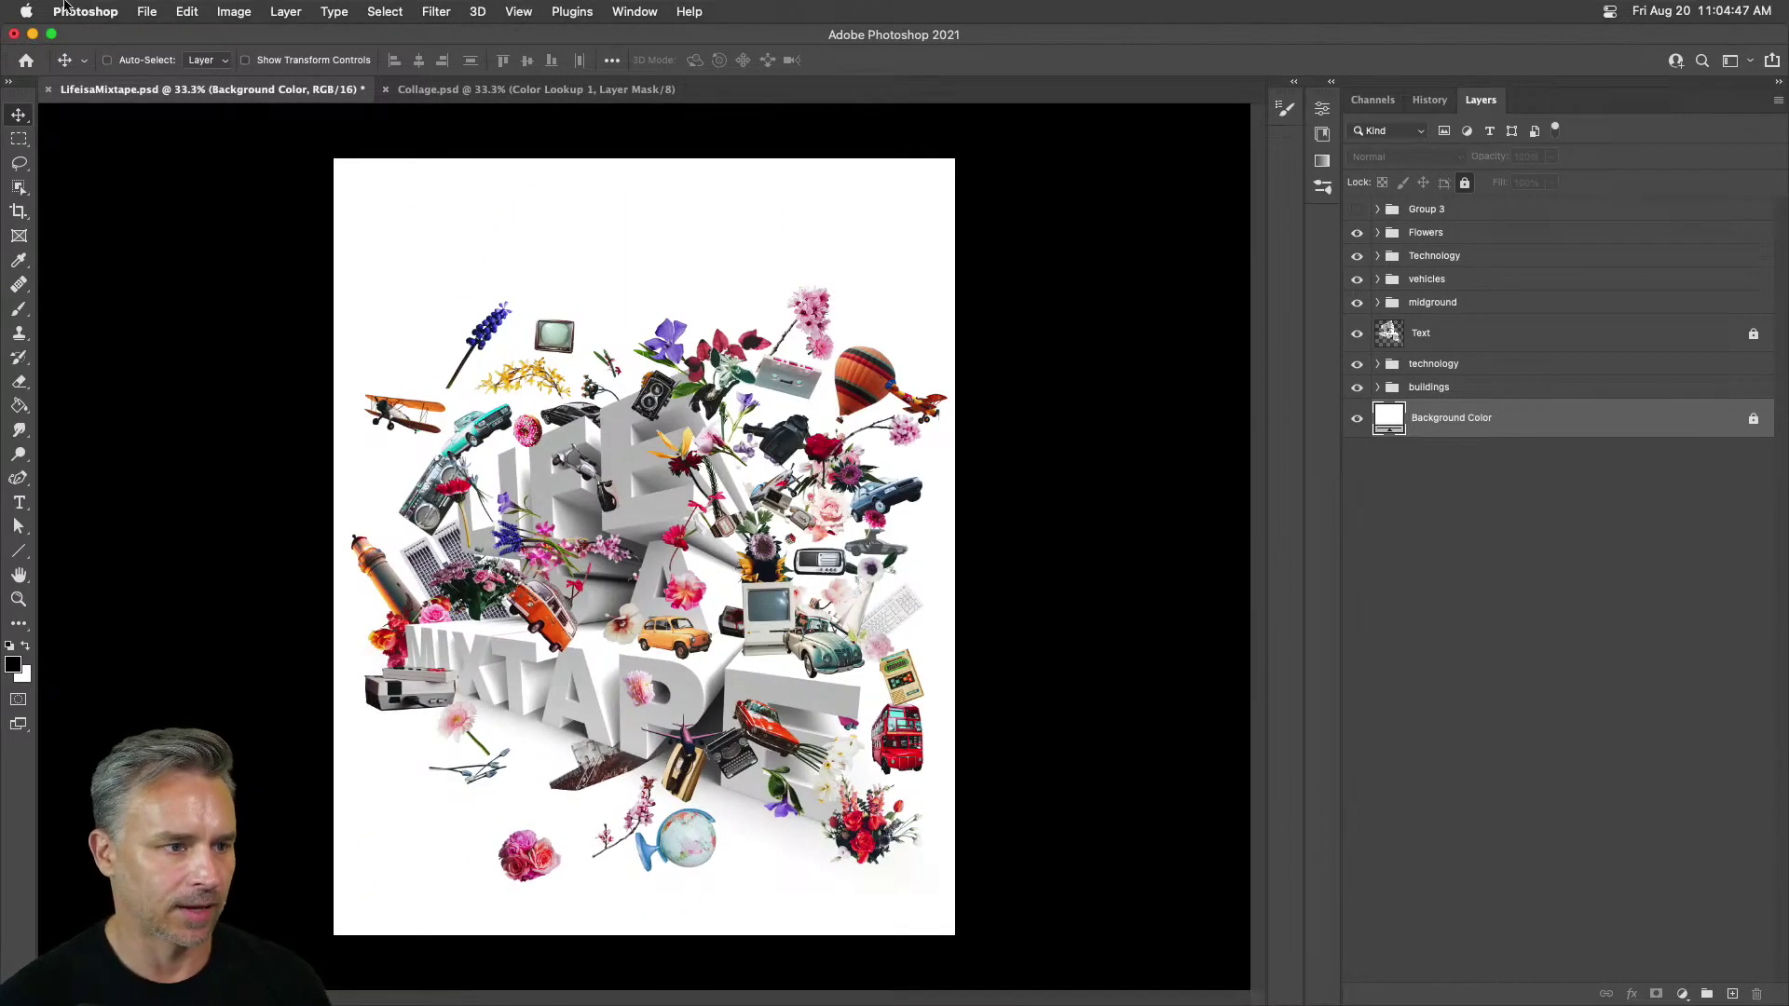
{"action": "left_click", "coordinate": [233, 11]}
{"action": "left_click", "coordinate": [266, 168]}
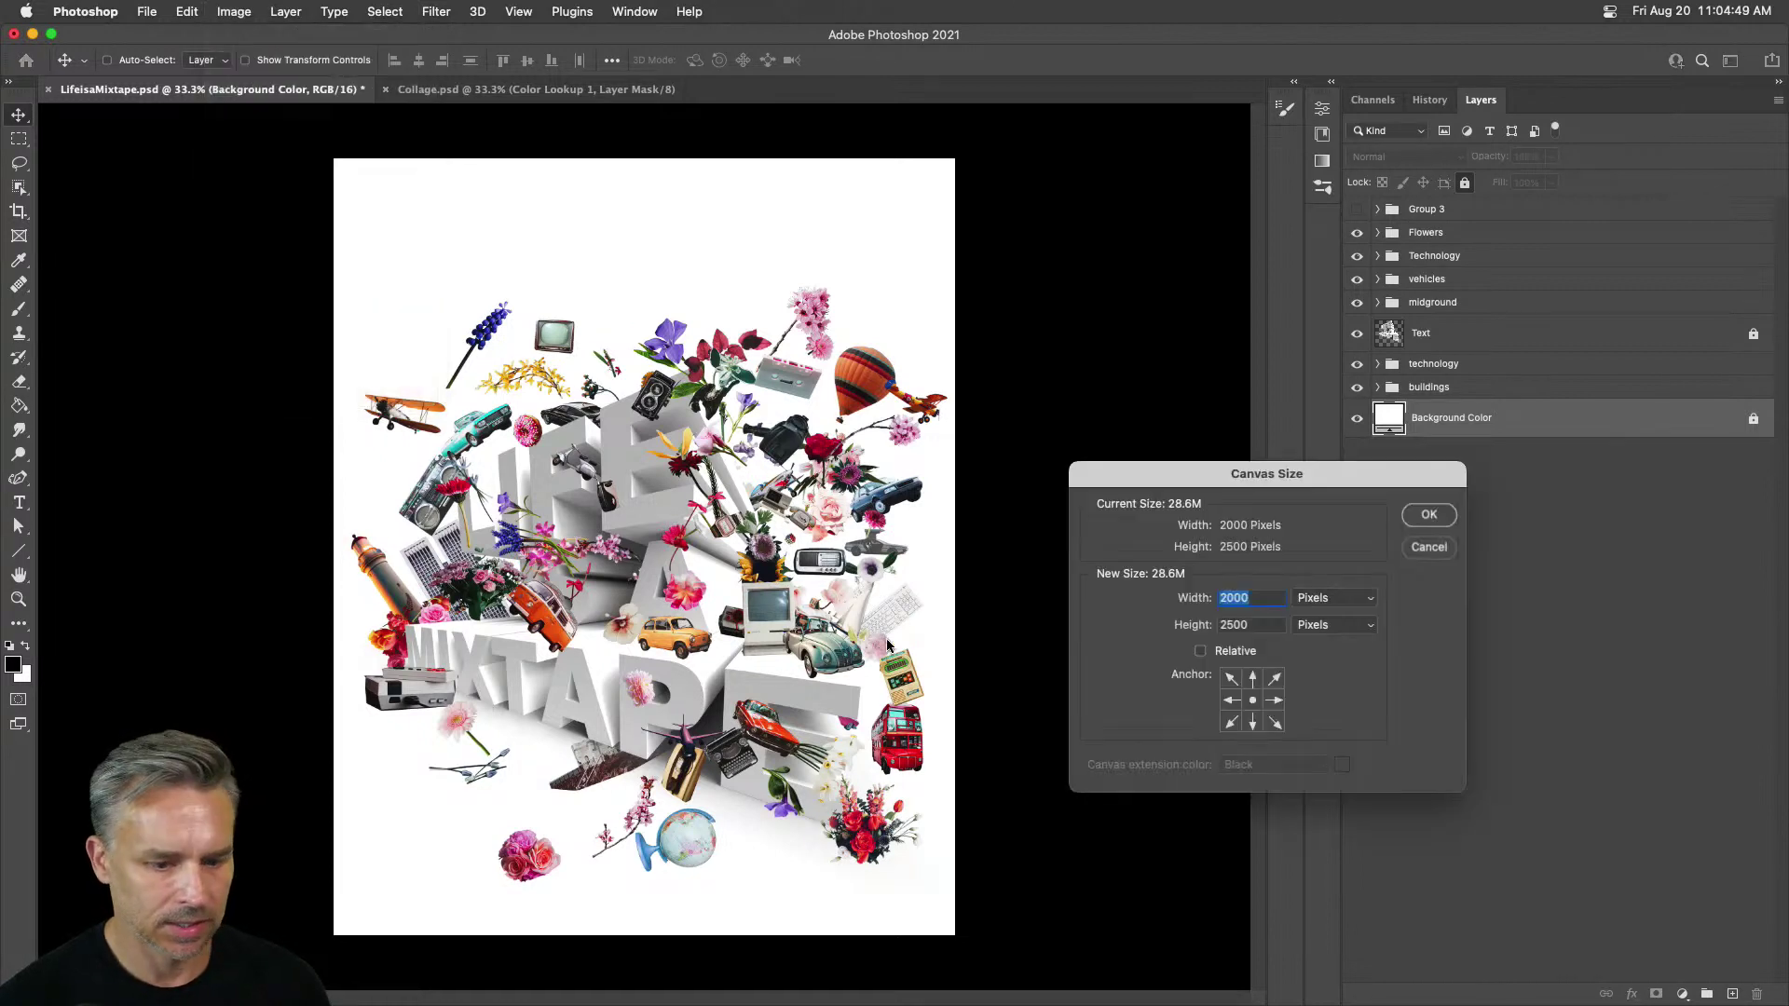
{"action": "left_click", "coordinate": [1252, 724]}
{"action": "key", "text": "Tab"}
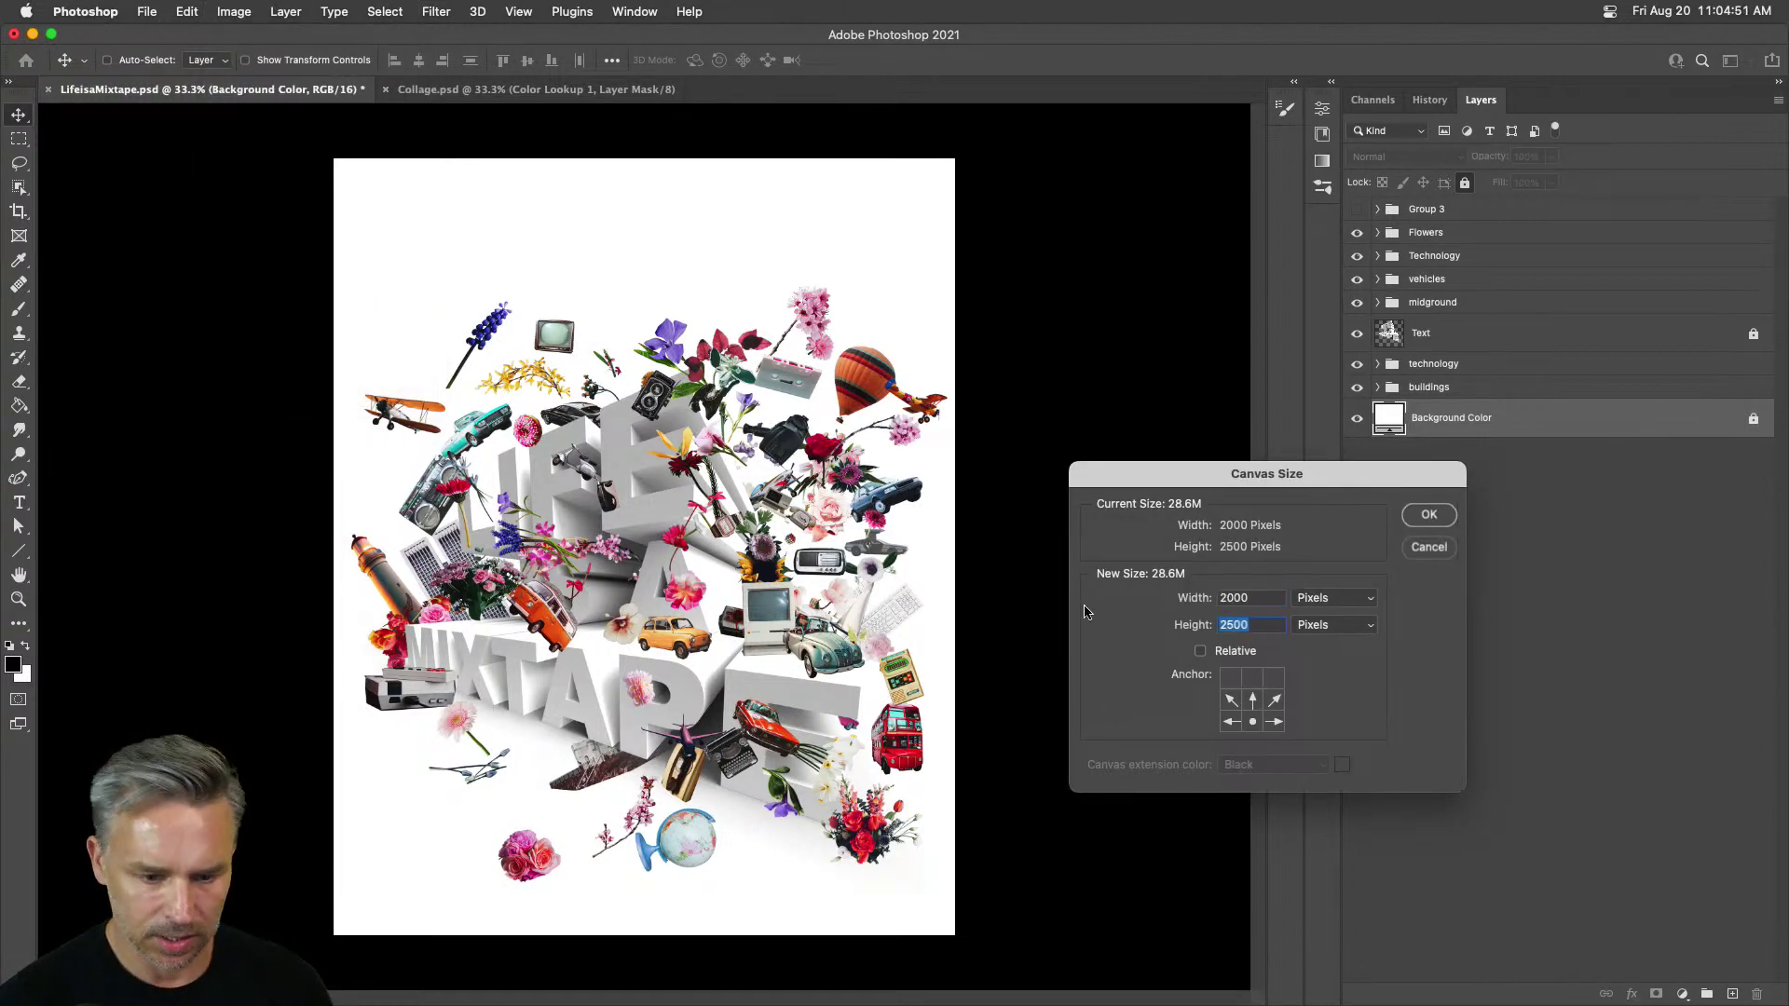
{"action": "type", "text": "23"}
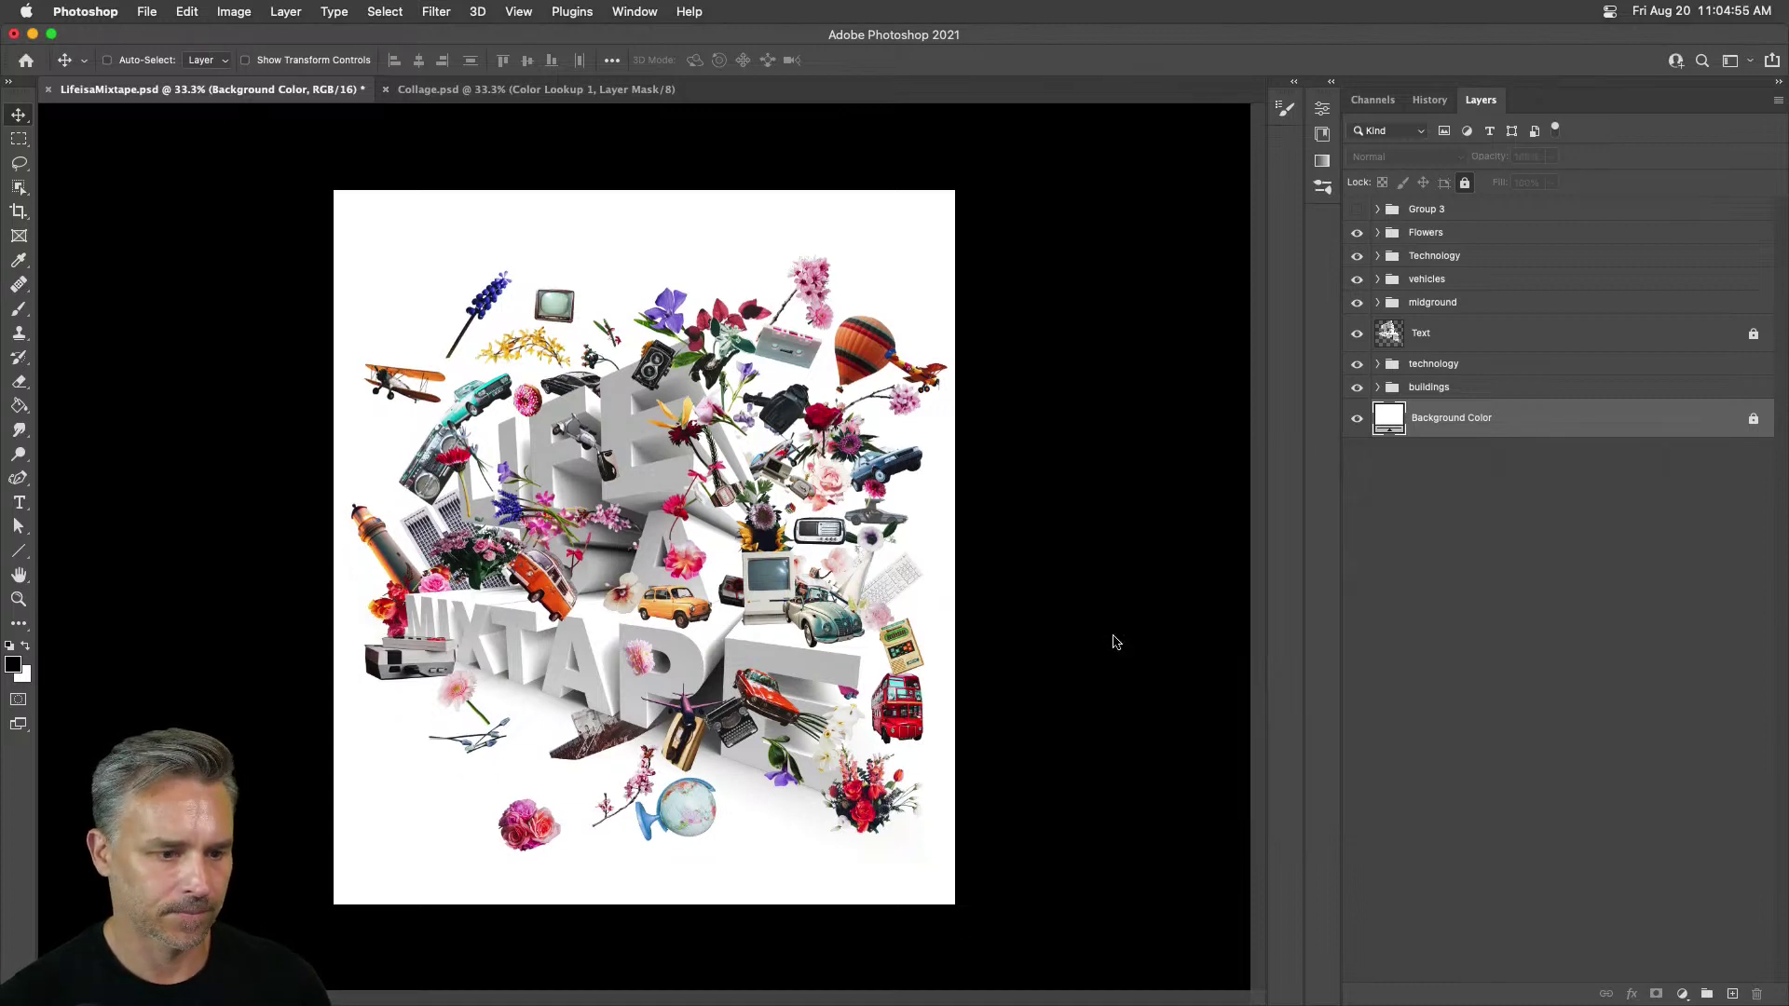
Step: Move the silver scooter from the letter F down onto the top of MIXTAPE and rotate it upright
{"action": "key", "text": "super+equal"}
{"action": "key", "text": "super+equal"}
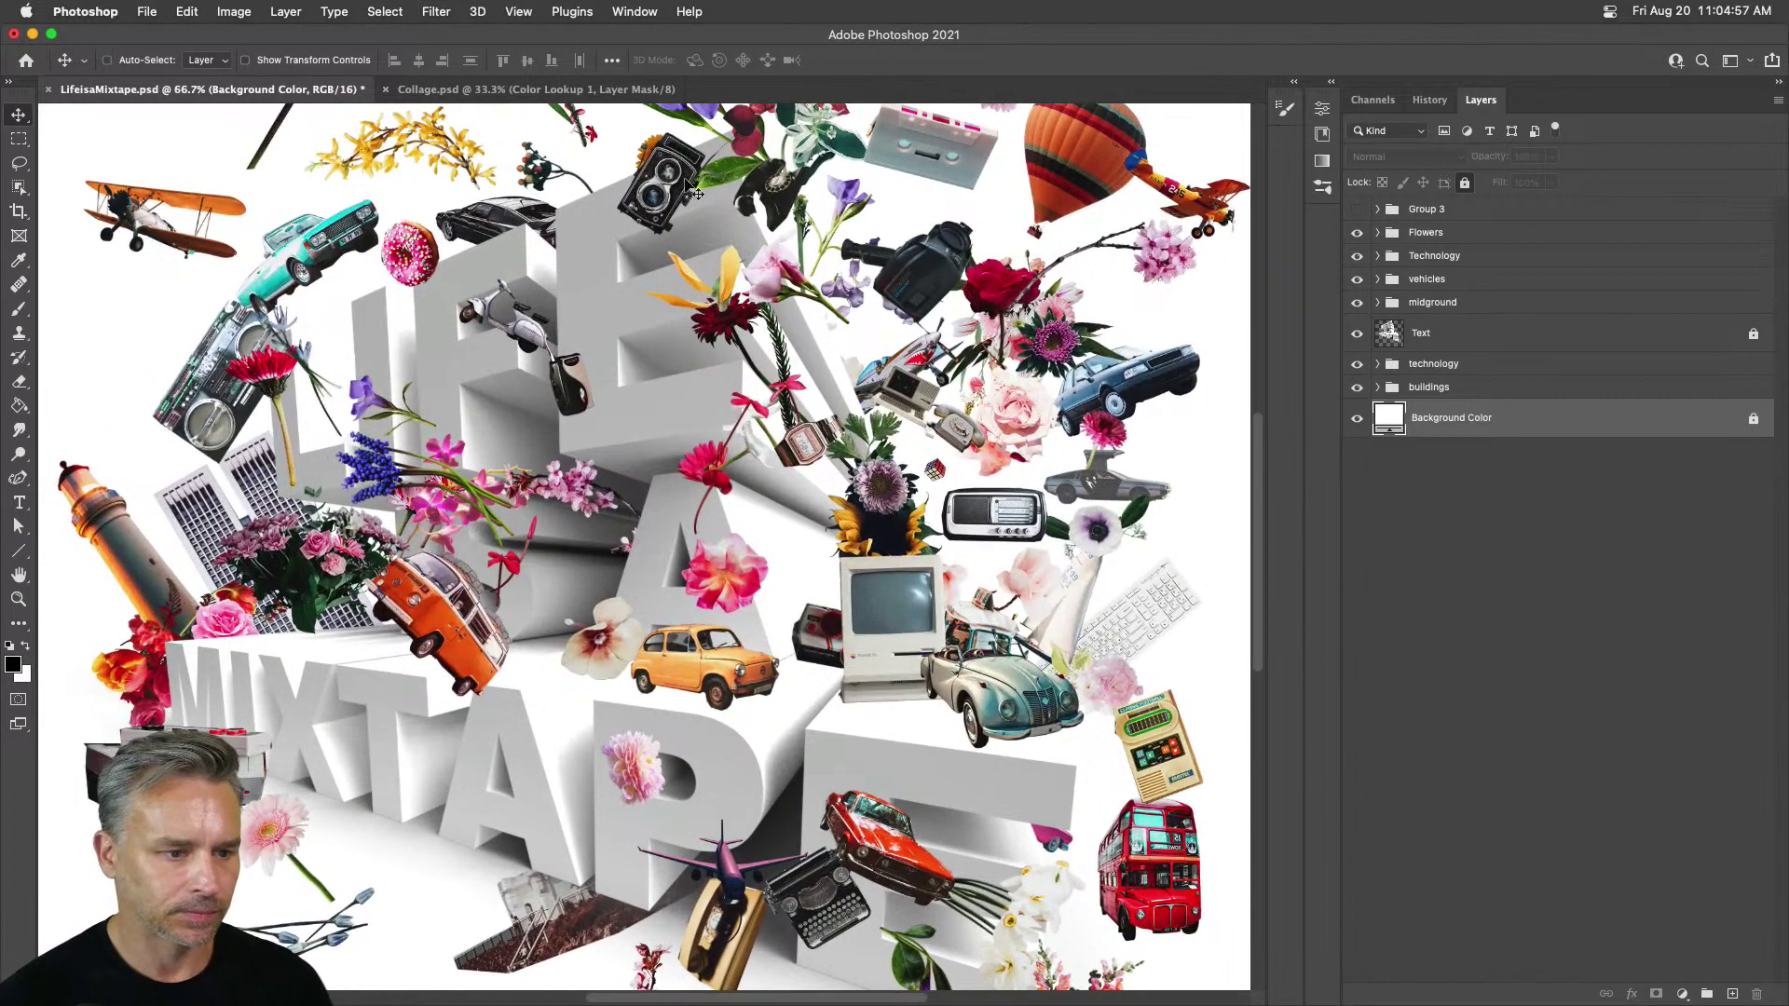
{"action": "scroll", "coordinate": [694, 582], "scroll_direction": "up", "scroll_amount": 5}
{"action": "scroll", "coordinate": [694, 582], "scroll_direction": "left", "scroll_amount": 5}
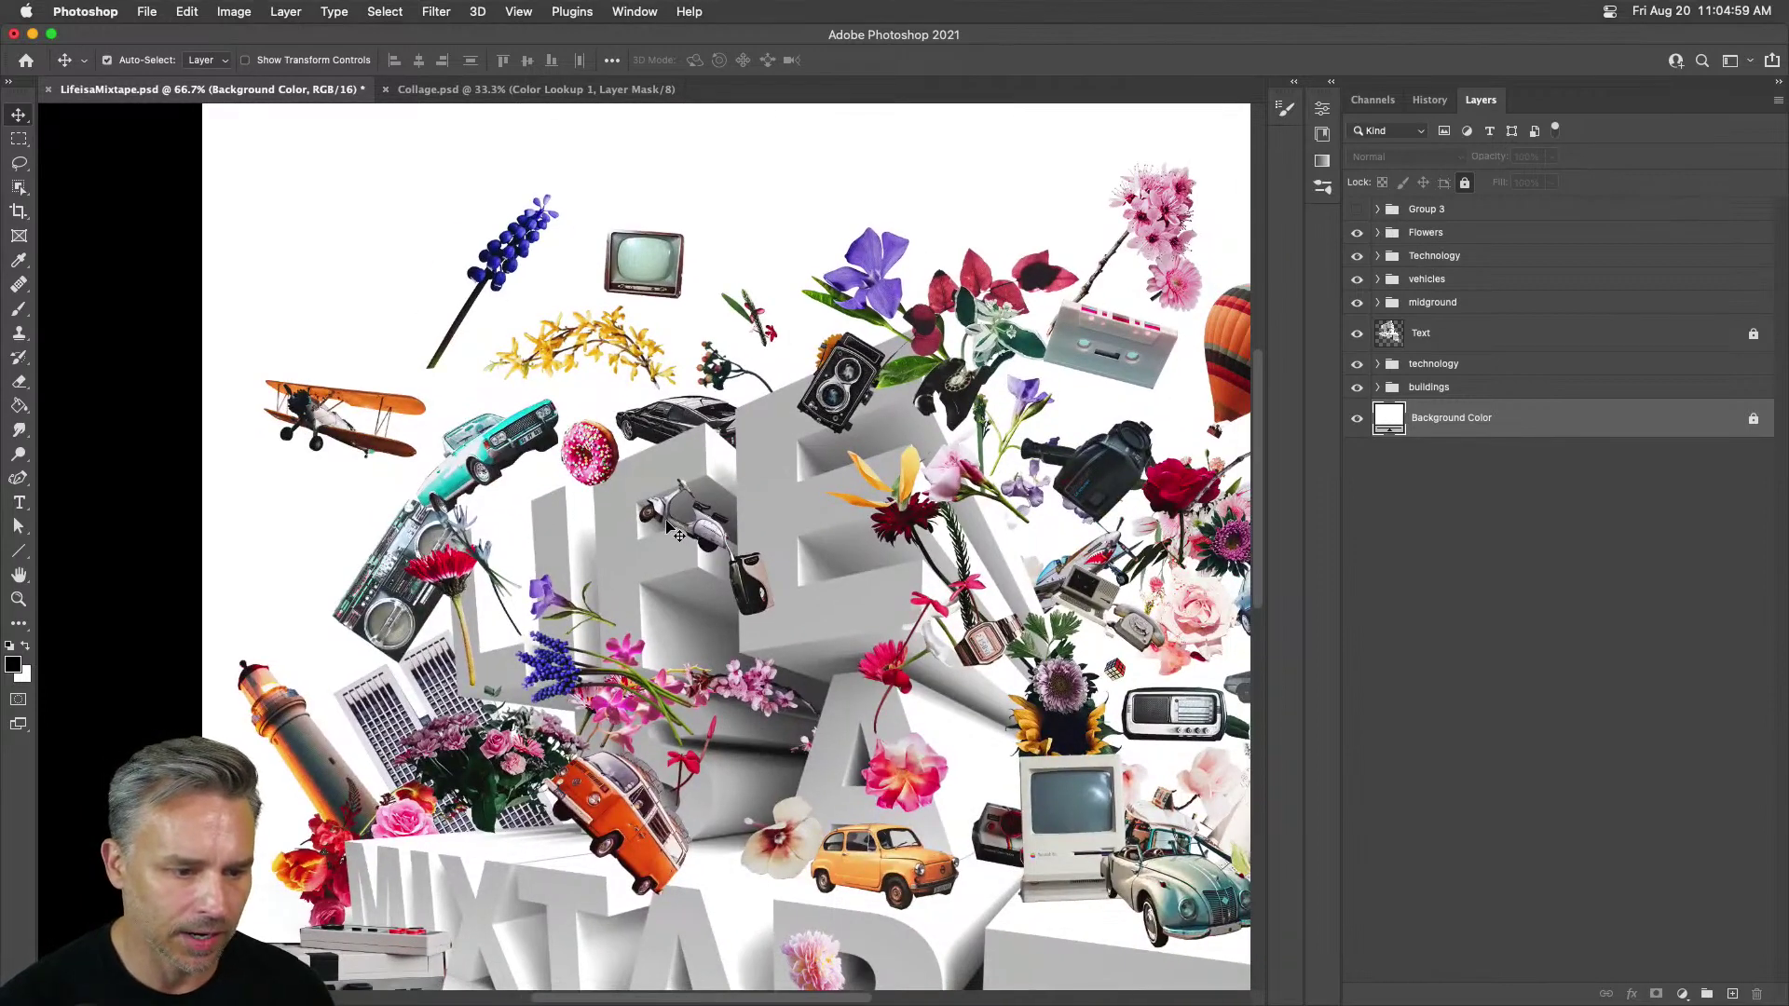
{"action": "left_click", "coordinate": [667, 529]}
{"action": "left_click_drag", "start_coordinate": [667, 517], "coordinate": [727, 843]}
{"action": "key", "text": "ctrl+t"}
{"action": "left_click_drag", "start_coordinate": [665, 791], "coordinate": [499, 852]}
{"action": "key", "text": "Return"}
Step: Move the orange van (V13.png) up beside the yellow car and rotate it level above MIXTAPE
{"action": "left_click_drag", "start_coordinate": [599, 808], "coordinate": [660, 741]}
{"action": "key", "text": "super+t"}
{"action": "left_click_drag", "start_coordinate": [596, 825], "coordinate": [578, 787]}
{"action": "key", "text": "Return"}
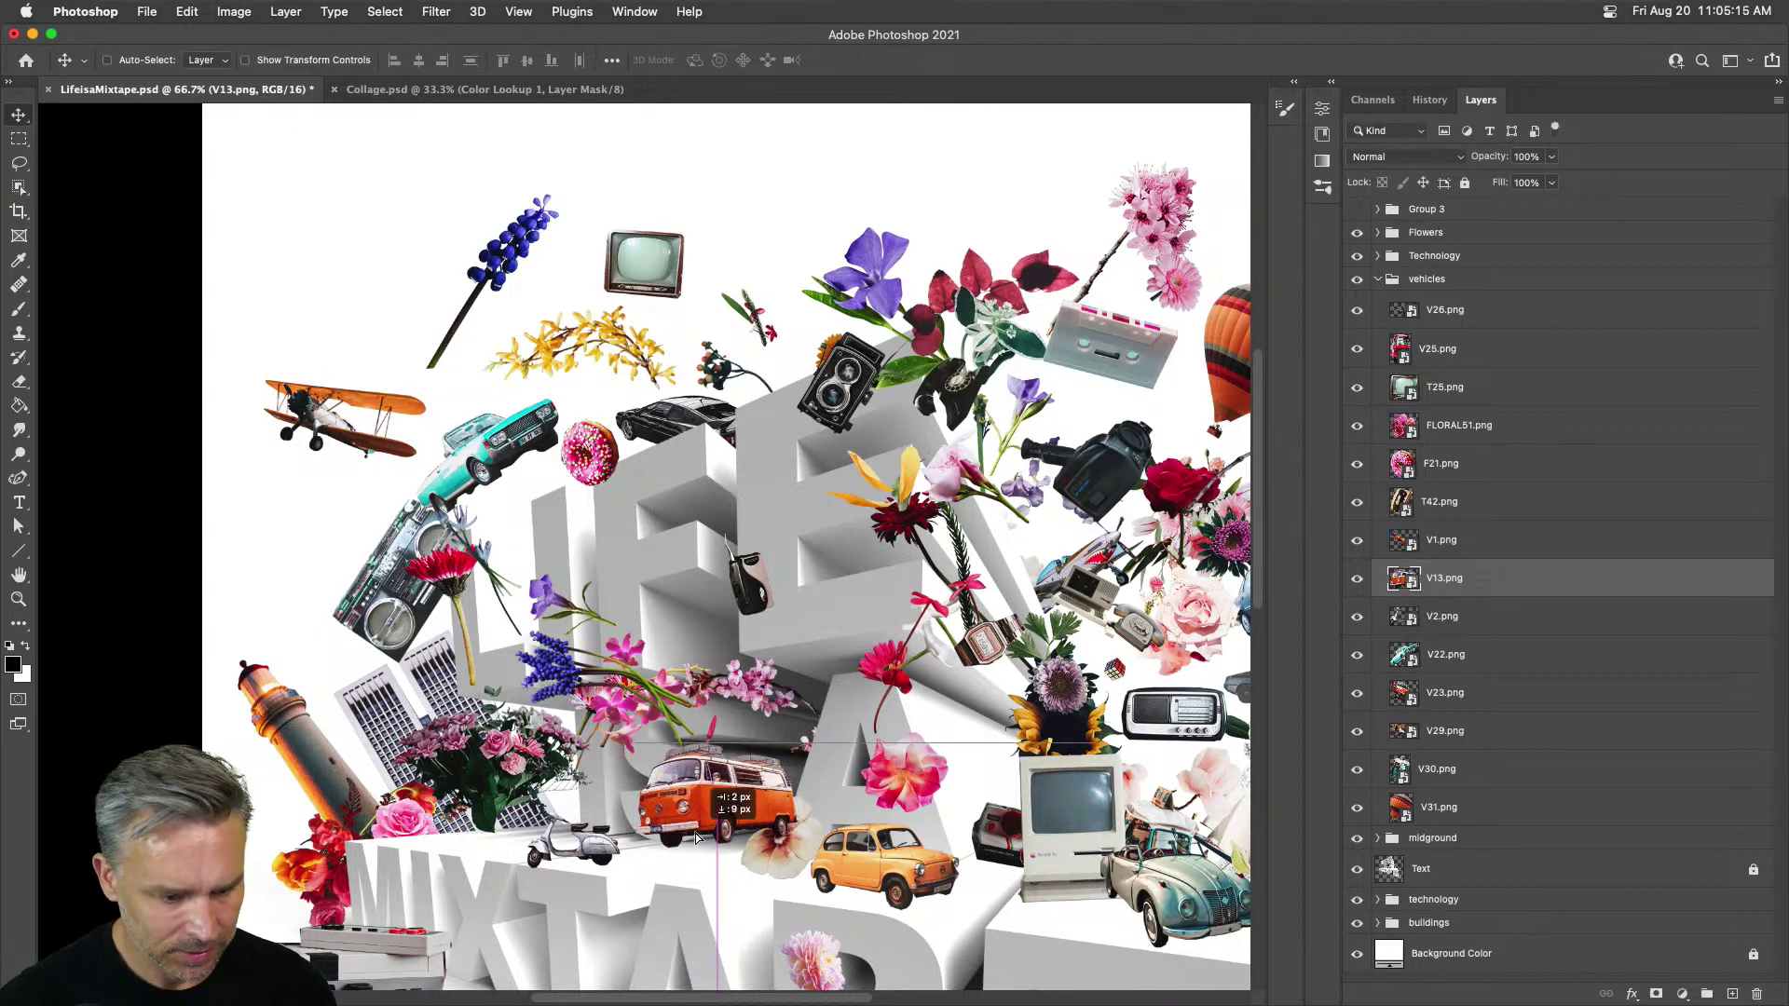
Step: Fine-tune the orange van's rotation to about -178° and nudge it slightly toward the yellow car
{"action": "left_click", "coordinate": [820, 900], "text": "super"}
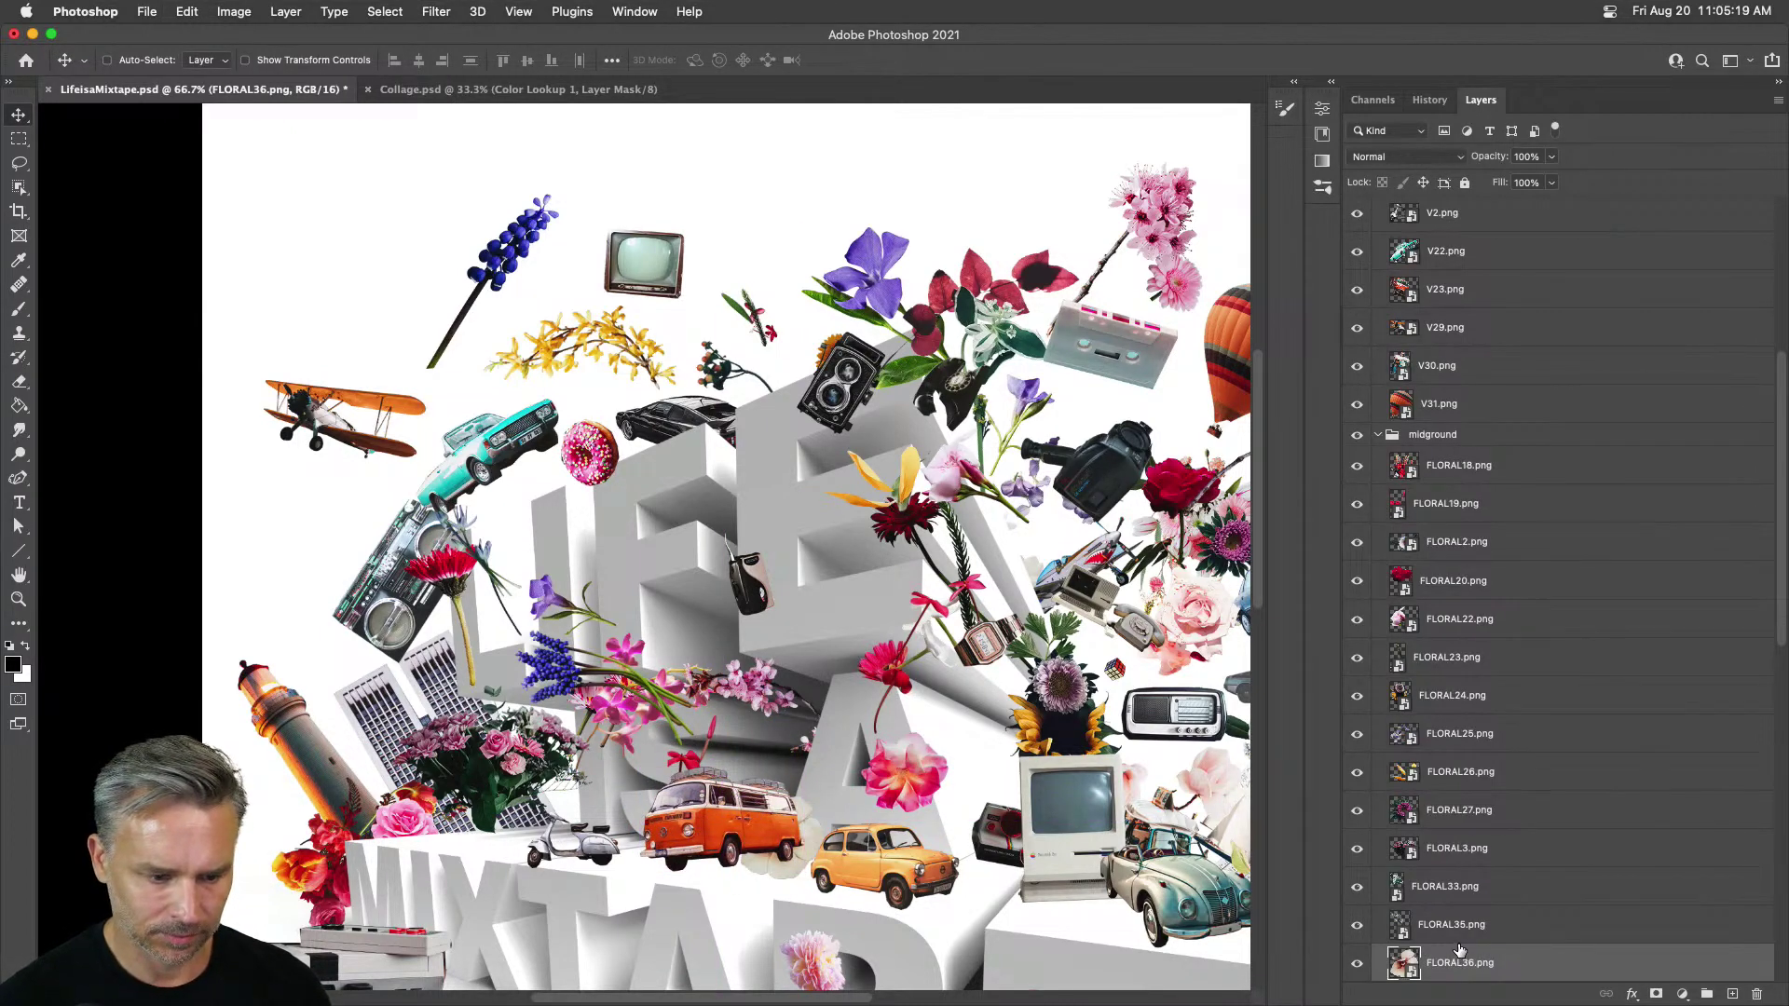
{"action": "key", "text": "super+equal"}
{"action": "key", "text": "super+equal"}
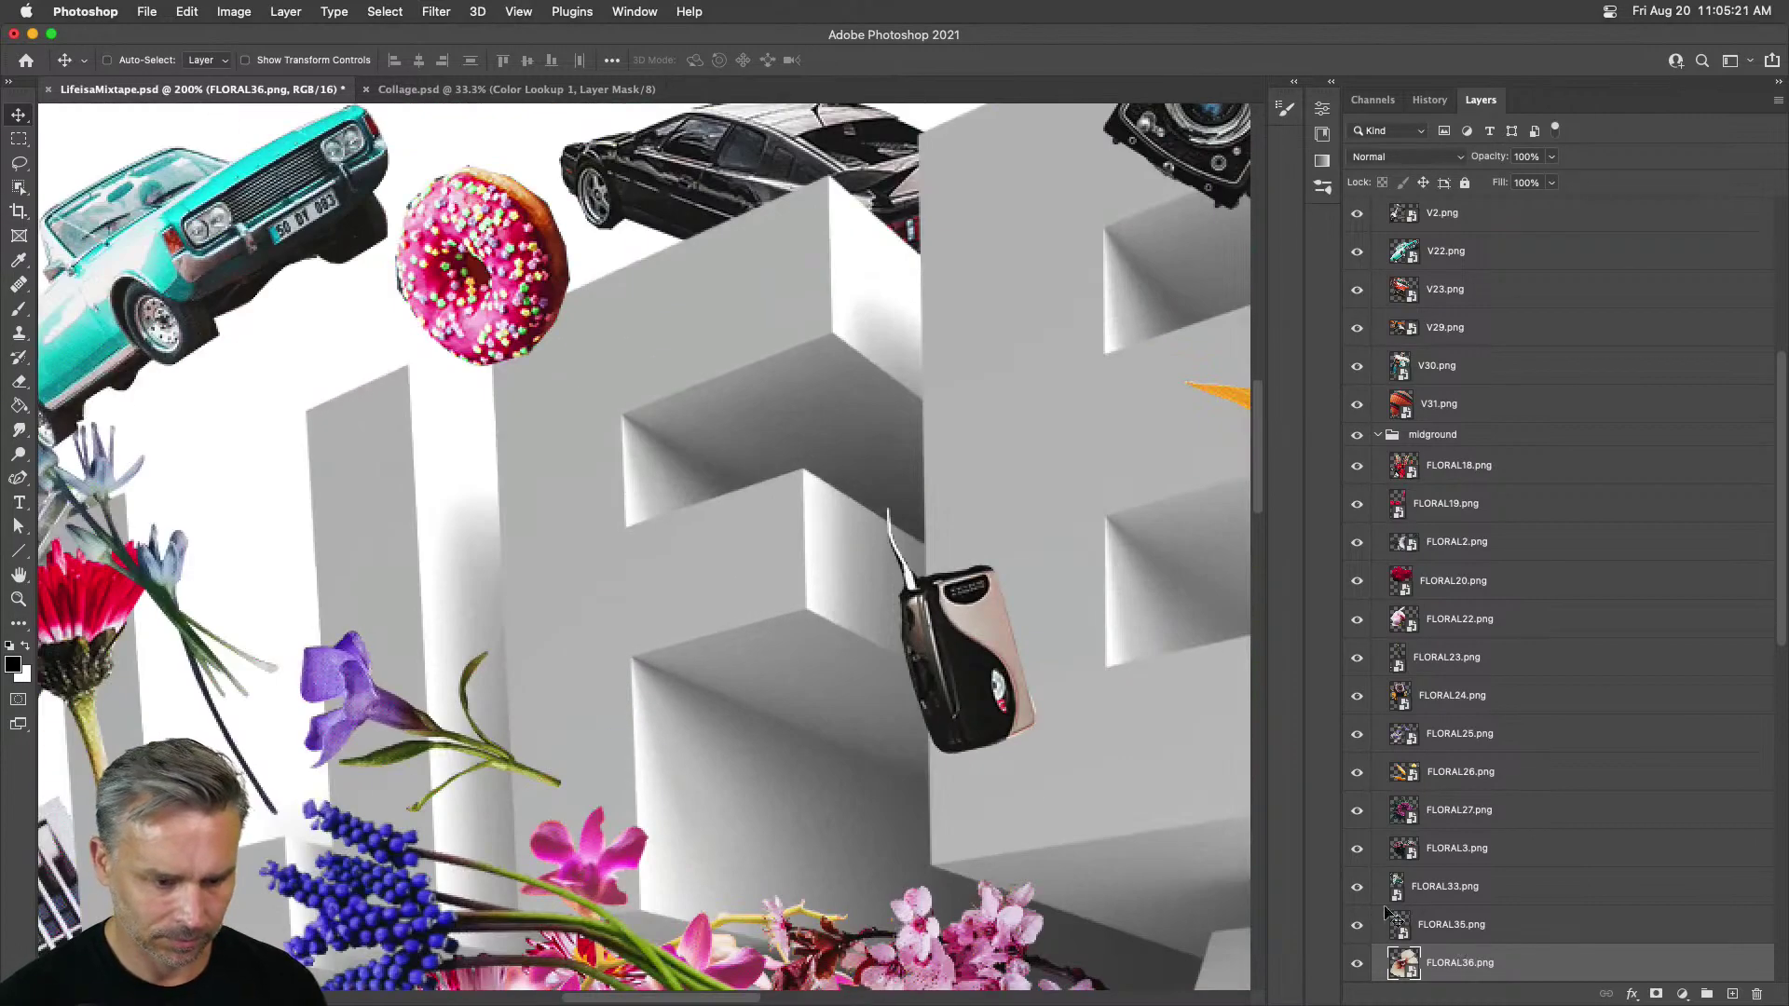
{"action": "left_click_drag", "start_coordinate": [751, 778], "coordinate": [422, 199]}
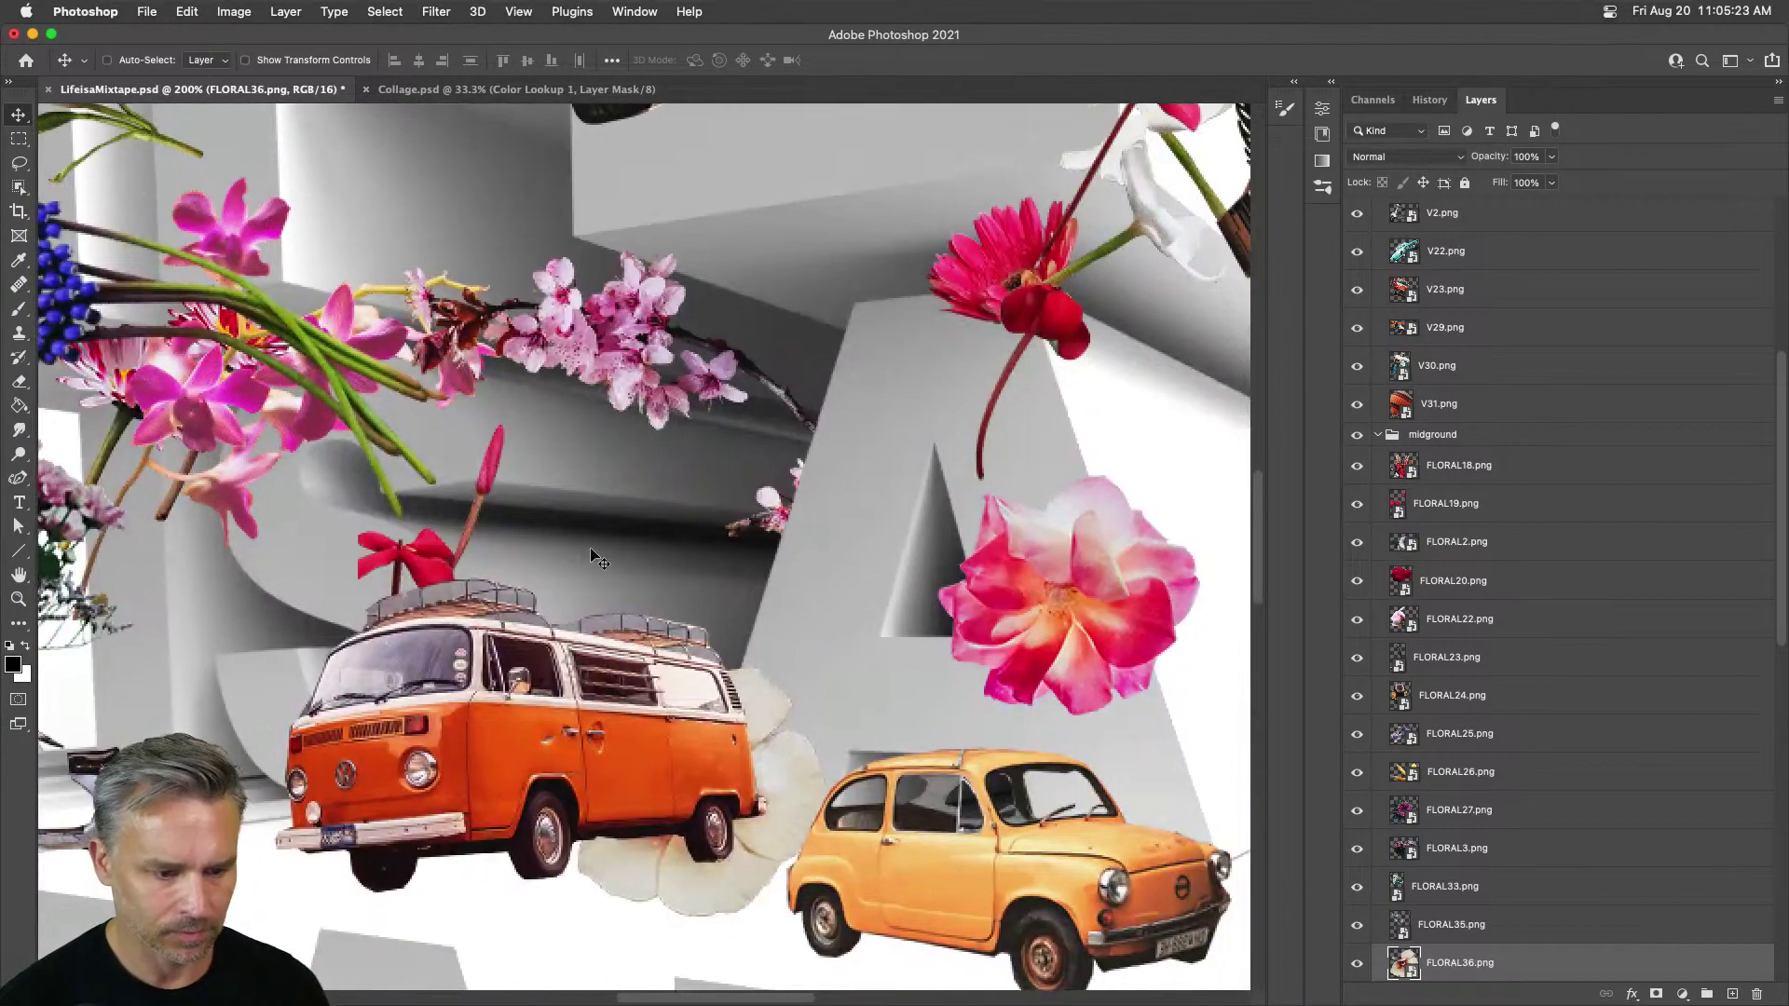
{"action": "left_click", "coordinate": [456, 713], "text": "super"}
{"action": "key", "text": "super+t"}
{"action": "left_click_drag", "start_coordinate": [238, 536], "coordinate": [233, 552]}
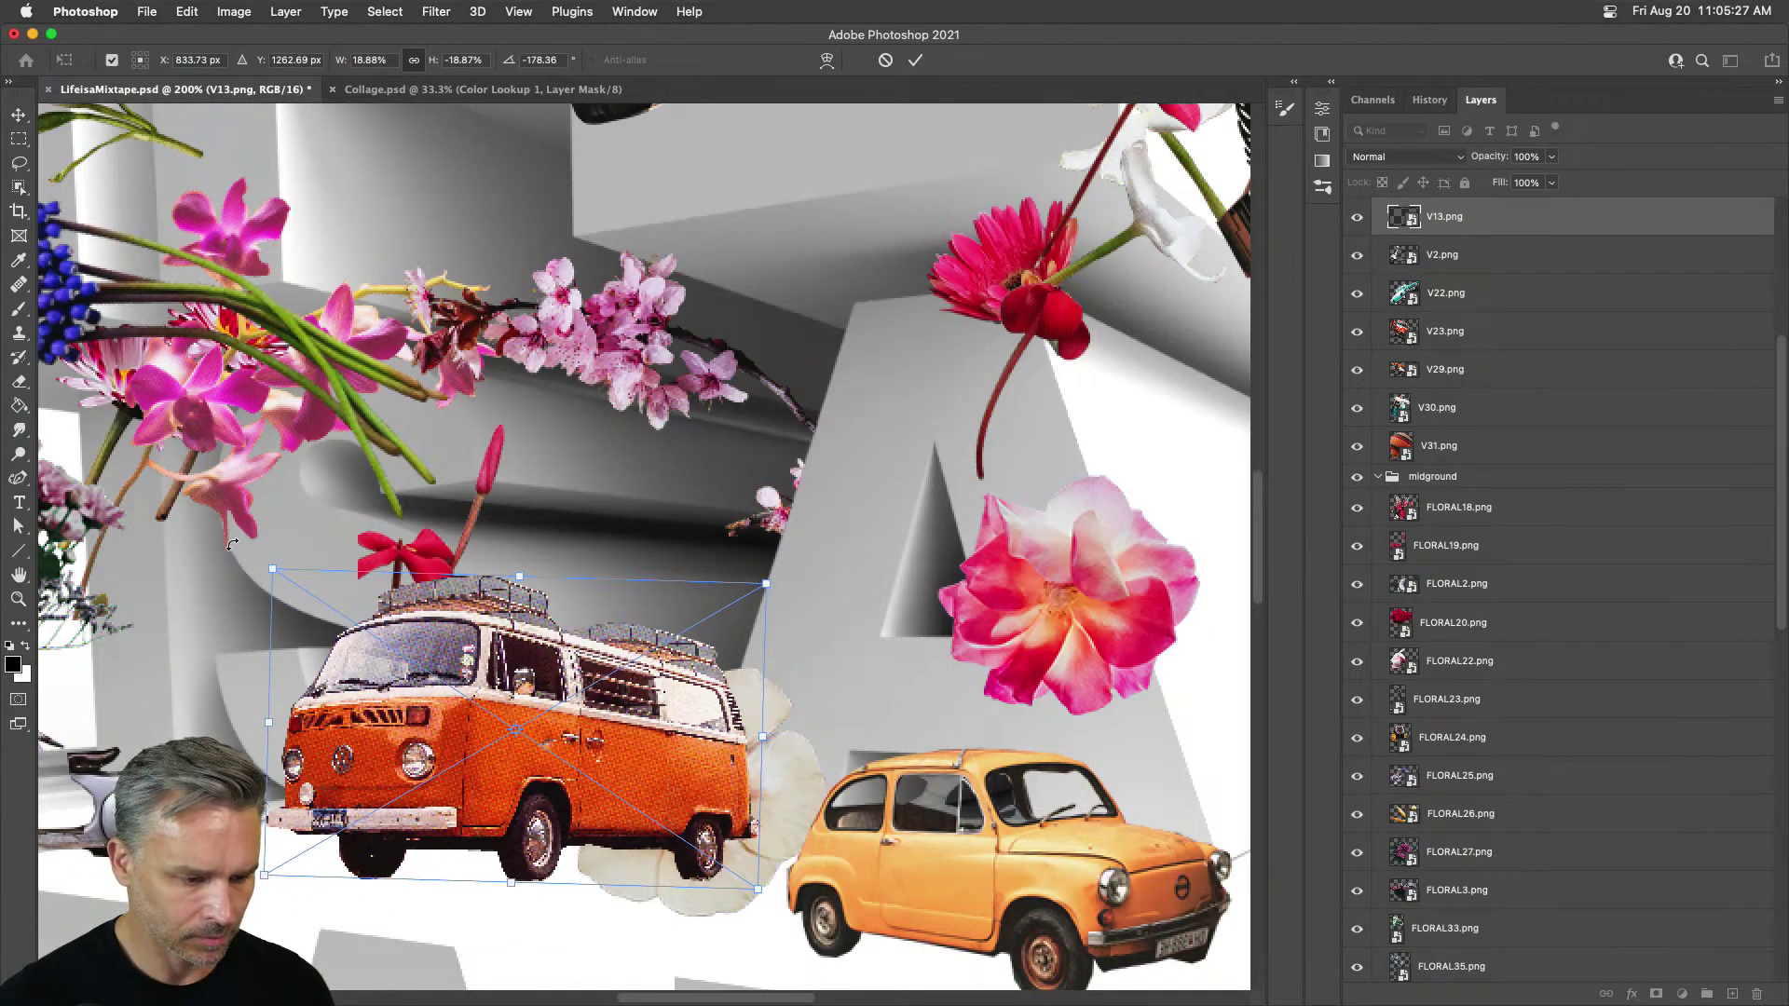
{"action": "key", "text": "Return"}
{"action": "mouse_move", "coordinate": [528, 757]}
{"action": "left_mouse_down"}
{"action": "mouse_move", "coordinate": [565, 697]}
{"action": "mouse_move", "coordinate": [553, 748]}
{"action": "left_mouse_up"}
{"action": "key", "text": "super+minus"}
{"action": "key", "text": "super+minus"}
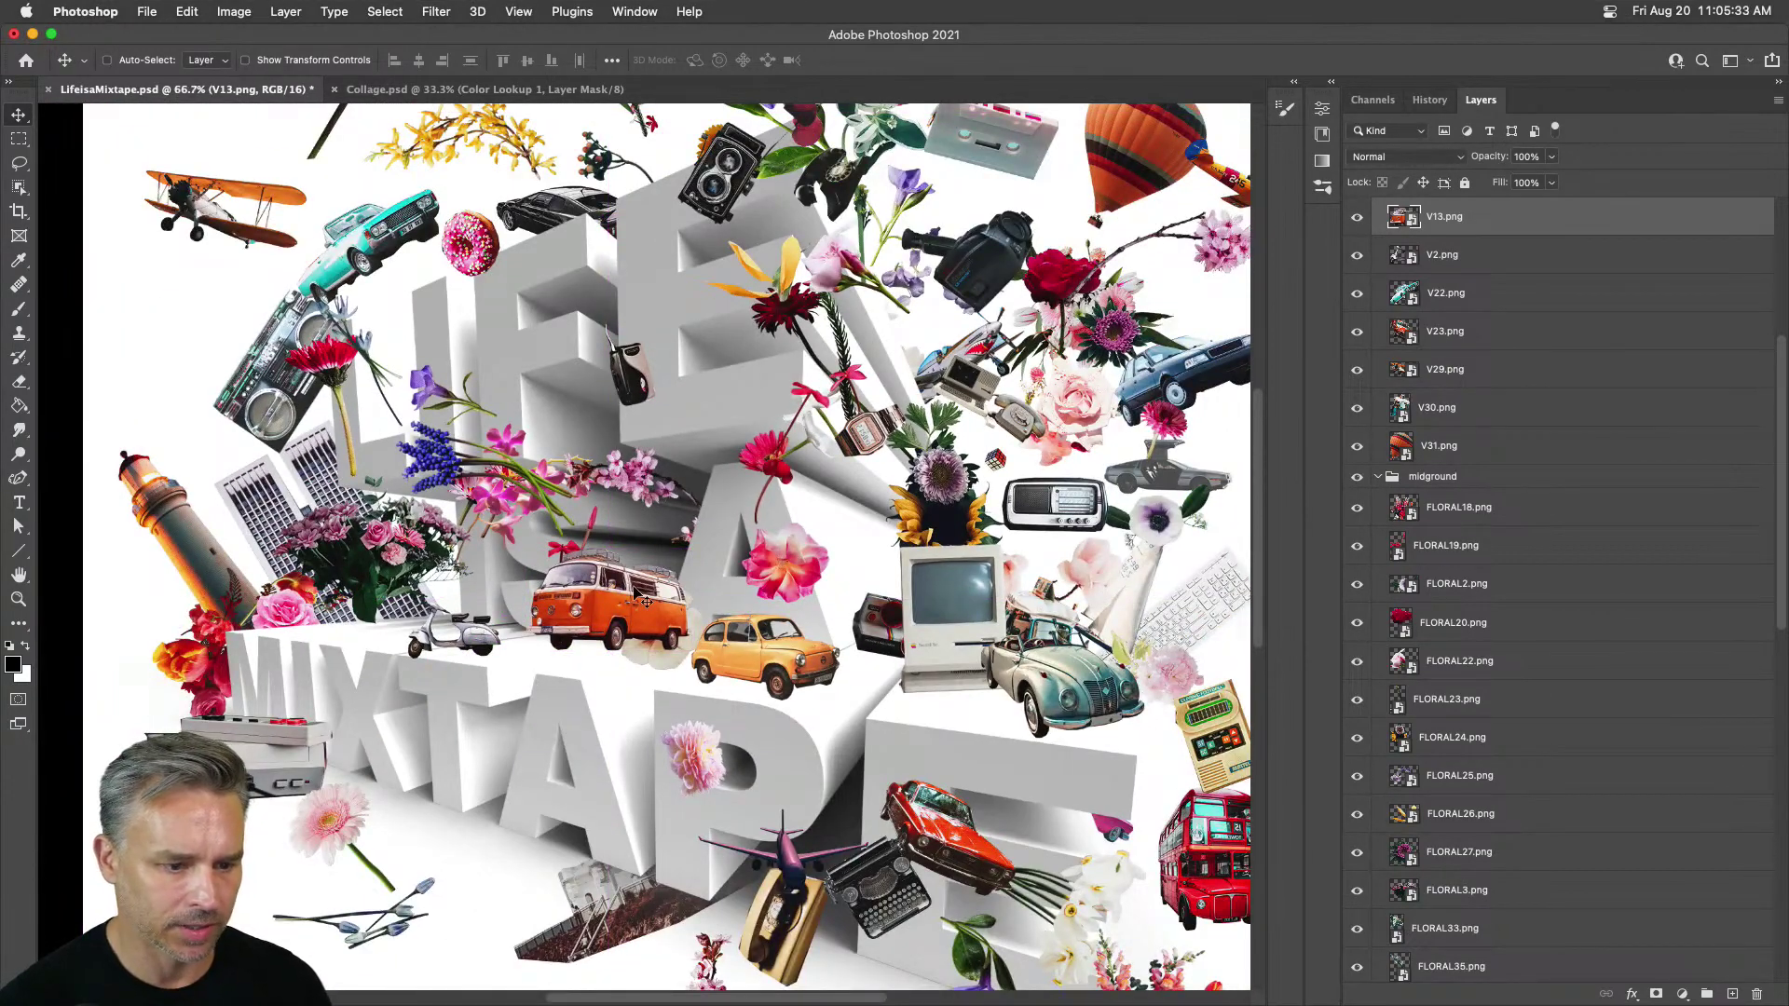
Step: Move the cream flower (FLORAL36.png) from behind the orange van up beside the cherry blossoms, and nudge the van slightly up and left
{"action": "left_click_drag", "start_coordinate": [596, 610], "coordinate": [720, 499]}
{"action": "scroll", "coordinate": [580, 615], "scroll_direction": "up", "scroll_amount": 2}
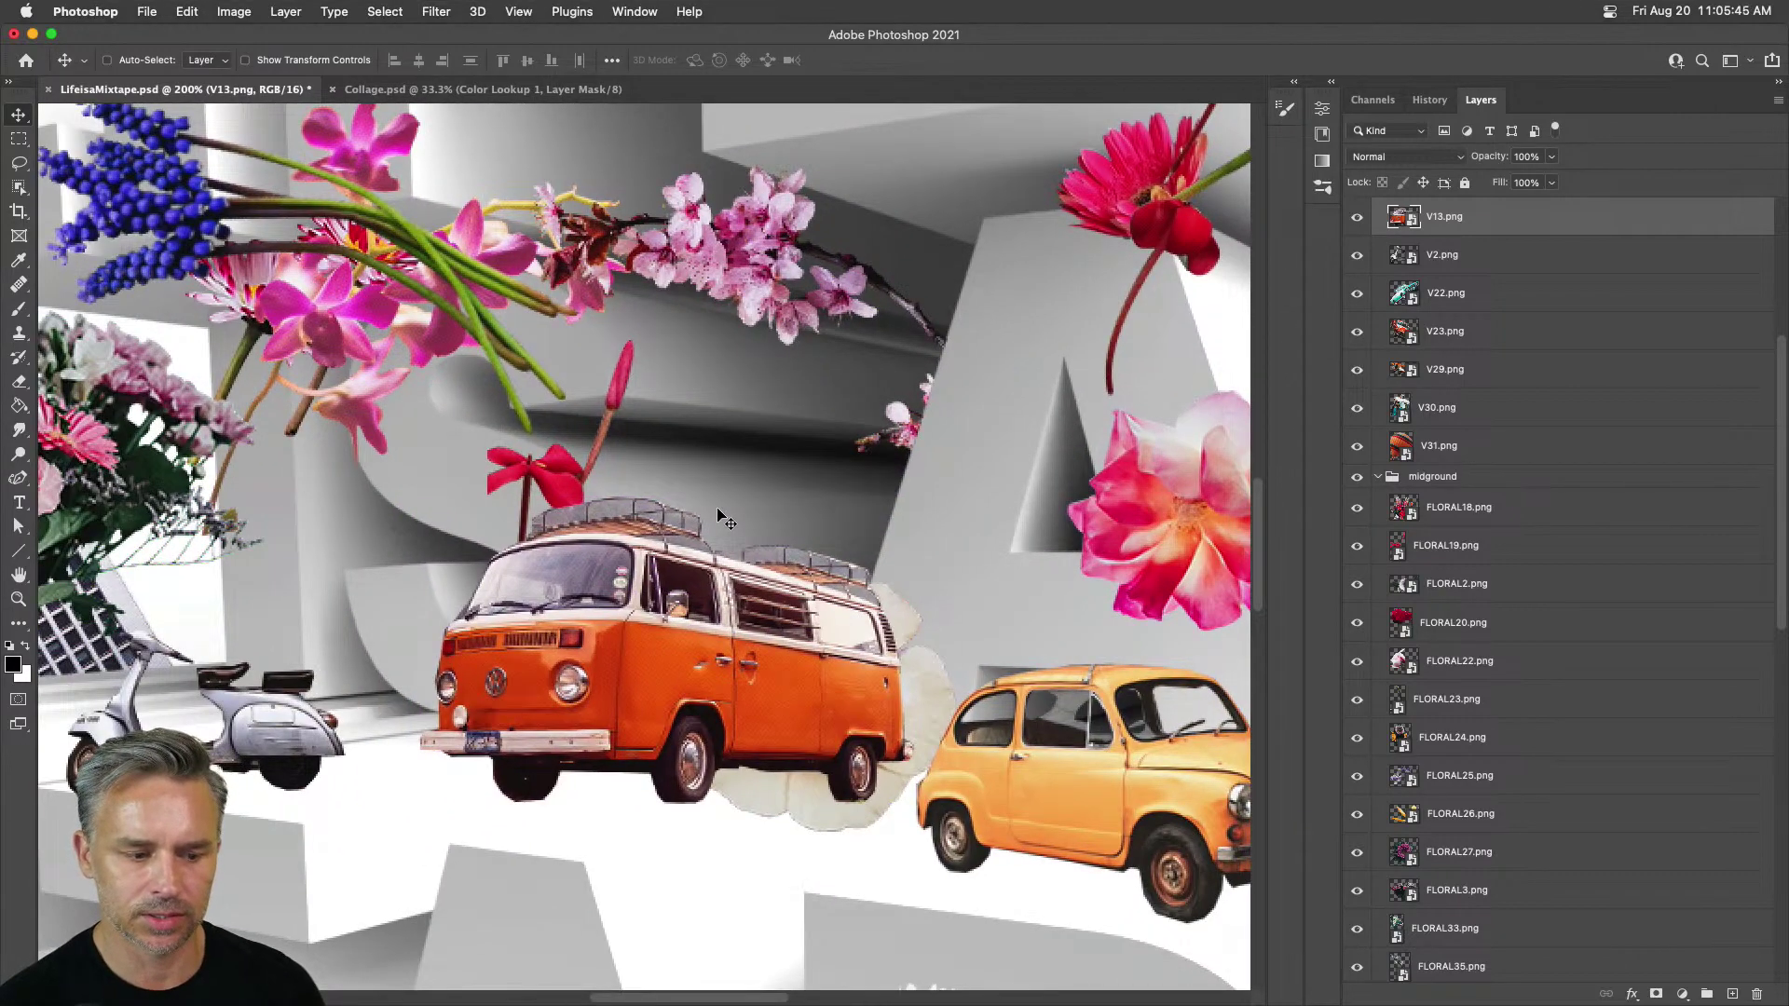
{"action": "left_click", "coordinate": [936, 698], "text": "super"}
{"action": "scroll", "coordinate": [1559, 732], "scroll_direction": "down", "scroll_amount": 10}
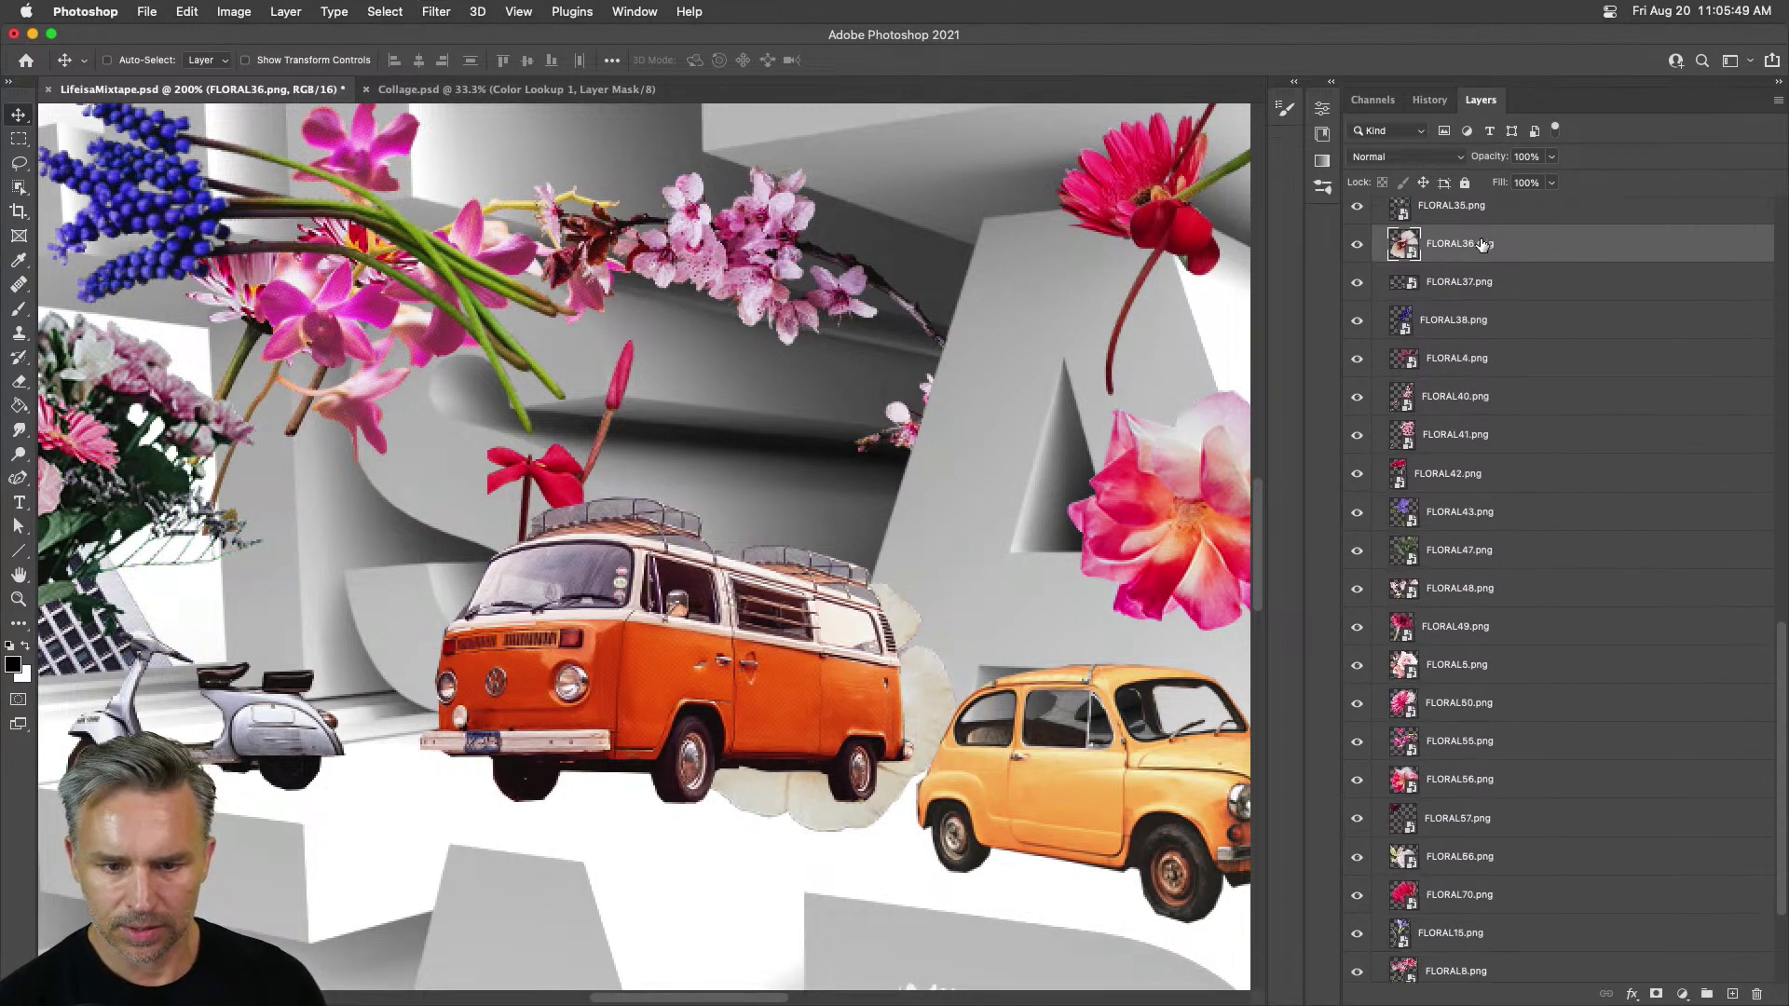
{"action": "left_click_drag", "start_coordinate": [871, 820], "coordinate": [587, 247]}
{"action": "left_click_drag", "start_coordinate": [566, 519], "coordinate": [589, 536]}
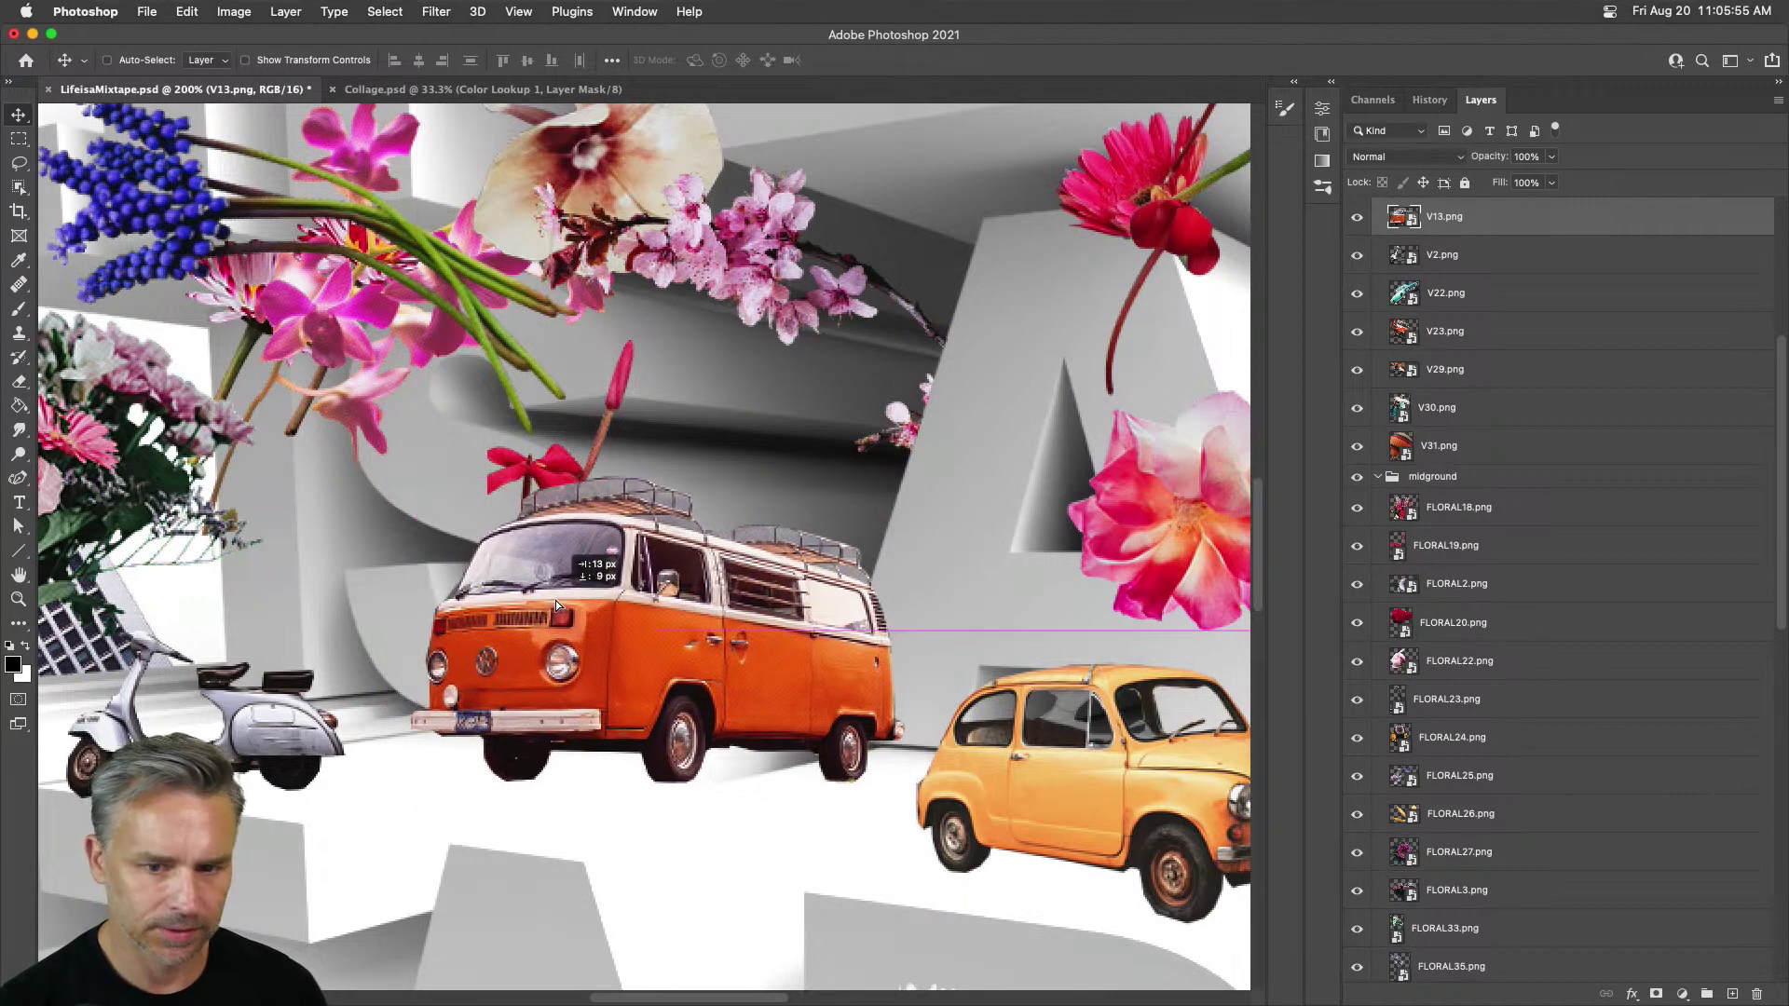
Step: Start a Perspective Warp on the orange van and define two joined planes, one over its front and one over its side
{"action": "left_click", "coordinate": [188, 12]}
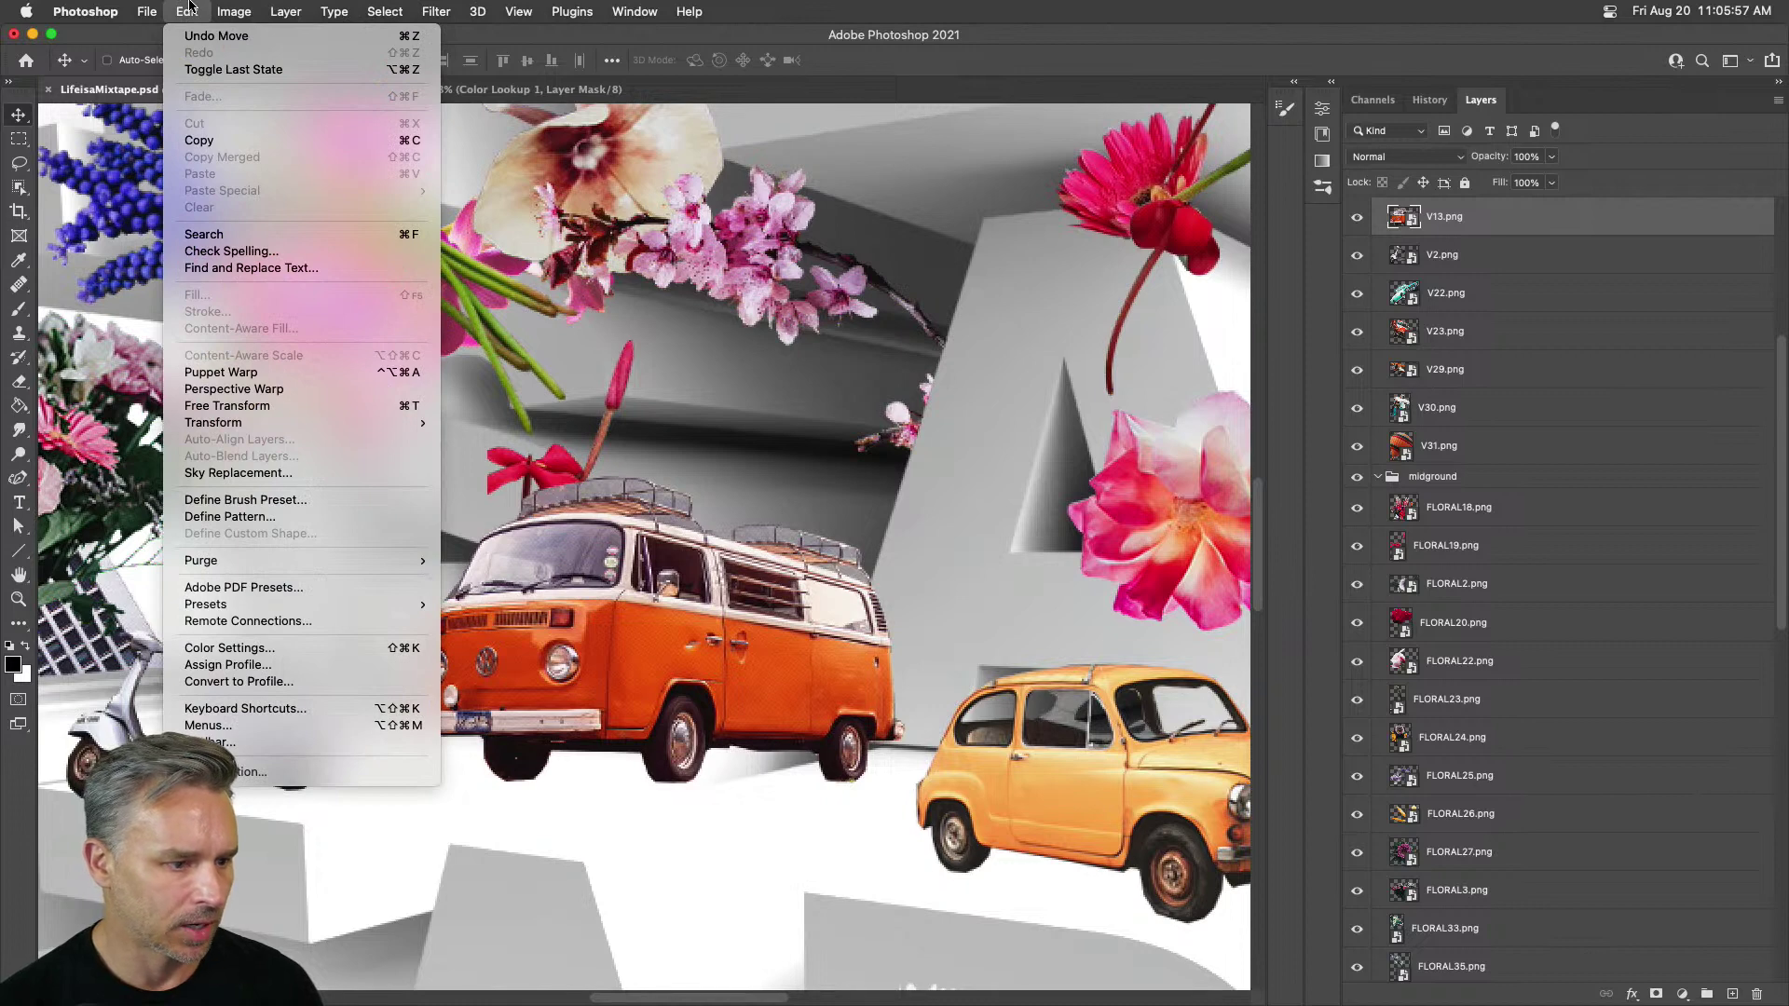
{"action": "left_click", "coordinate": [338, 389]}
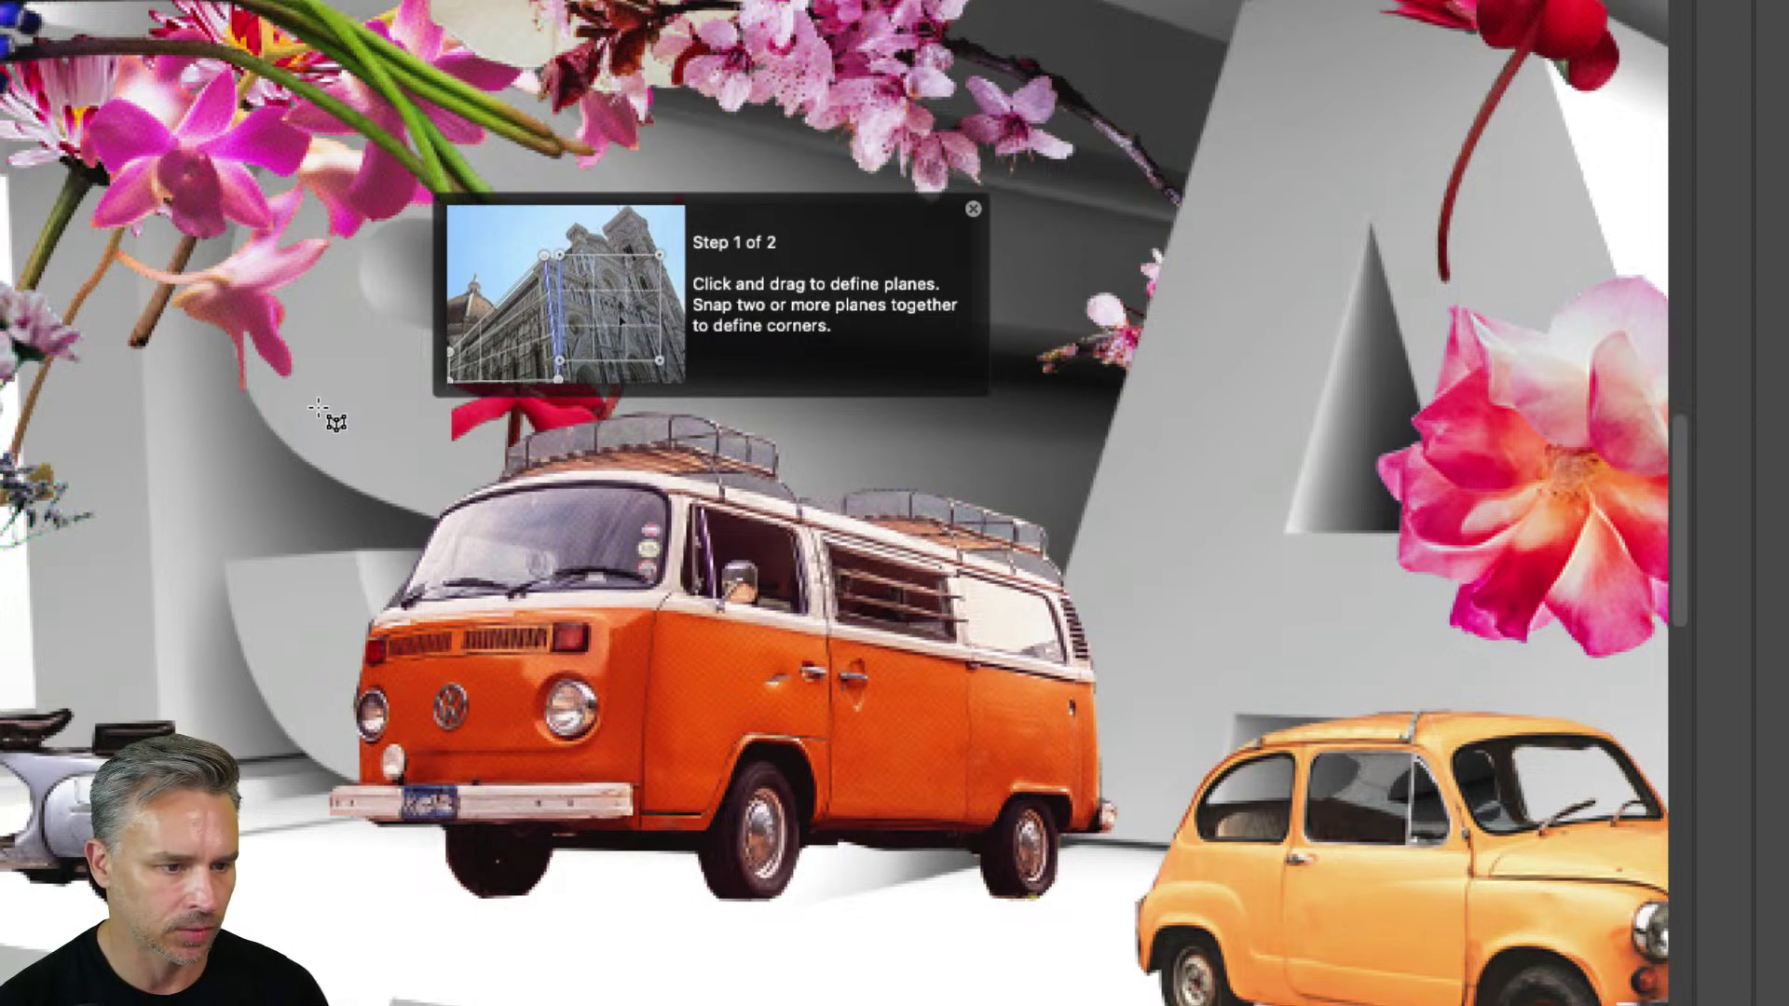
{"action": "left_click_drag", "start_coordinate": [318, 408], "coordinate": [736, 902]}
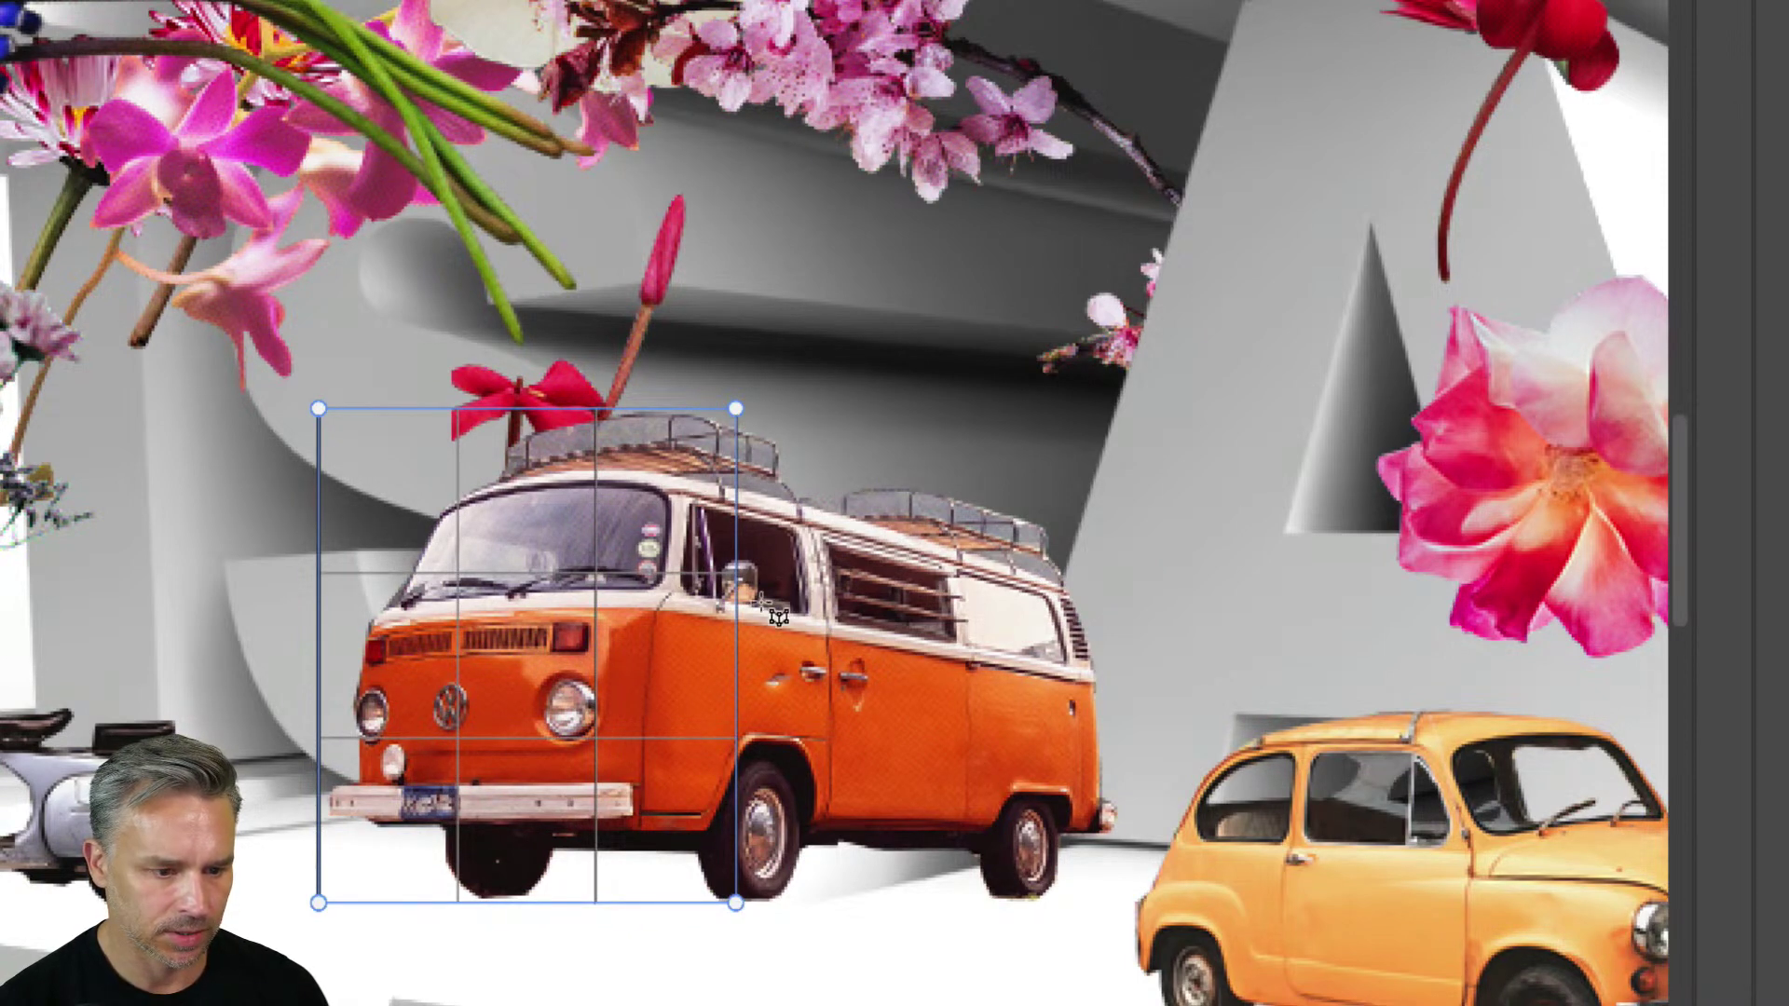
{"action": "left_click_drag", "start_coordinate": [736, 619], "coordinate": [689, 617]}
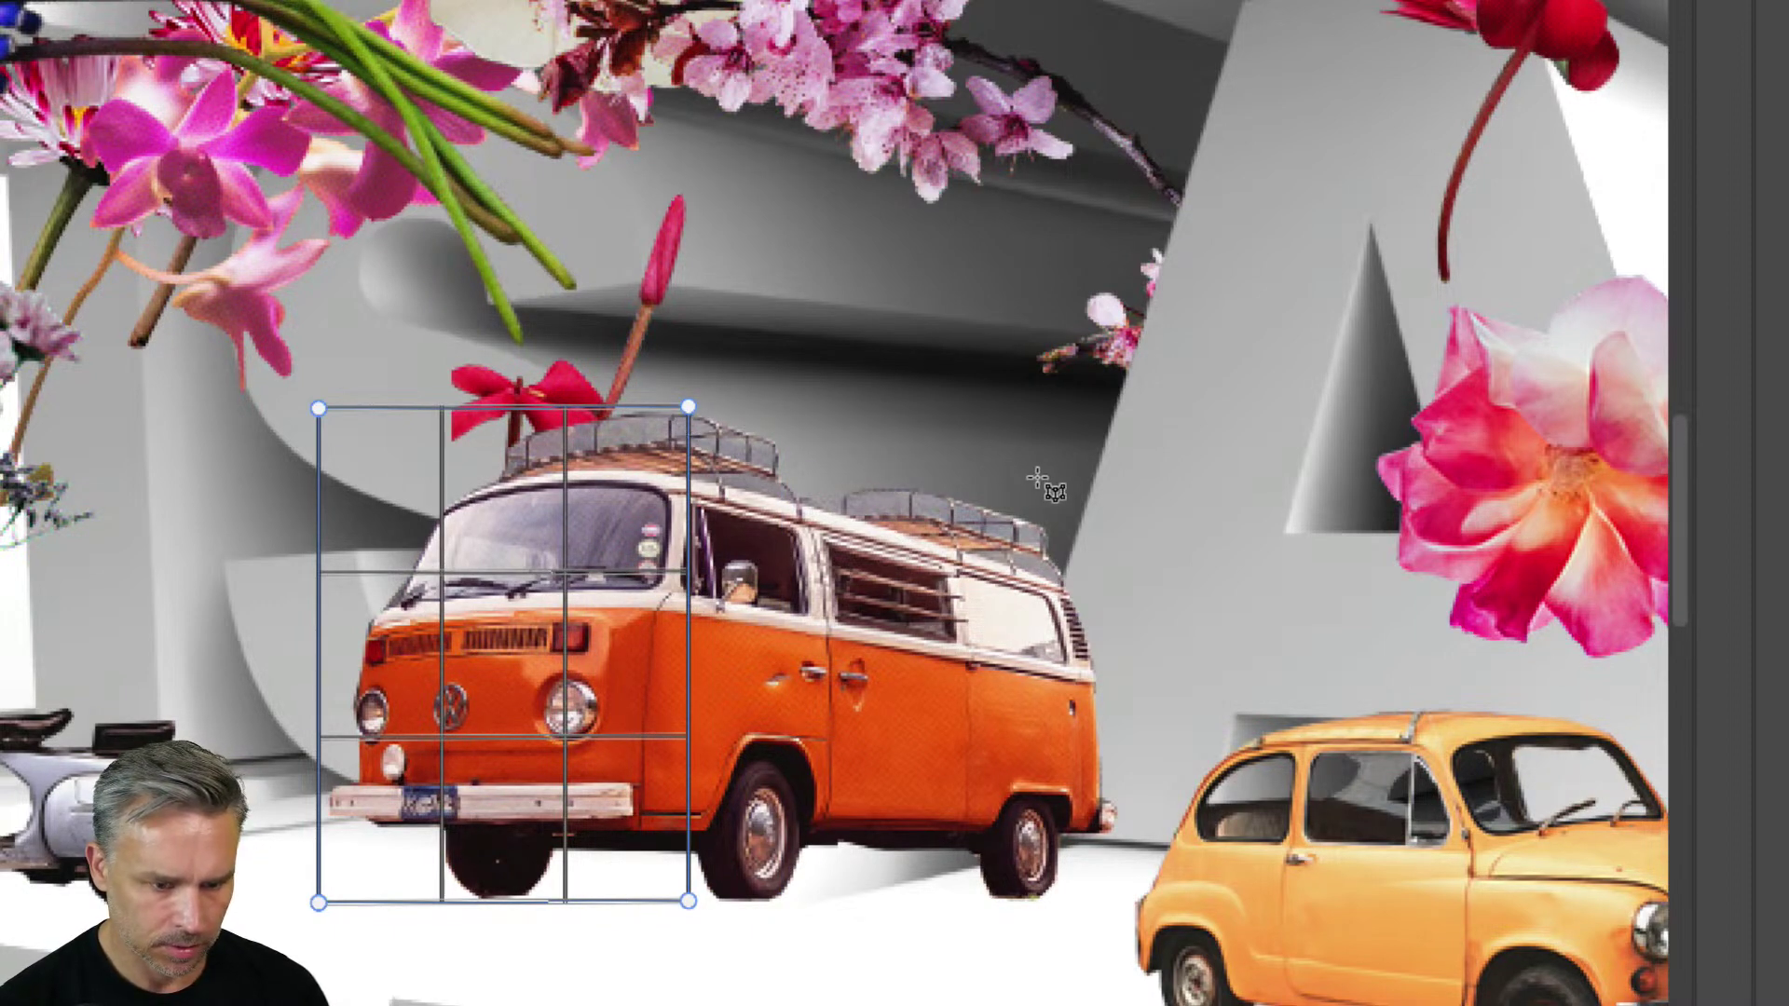
{"action": "left_click_drag", "start_coordinate": [1073, 436], "coordinate": [691, 905]}
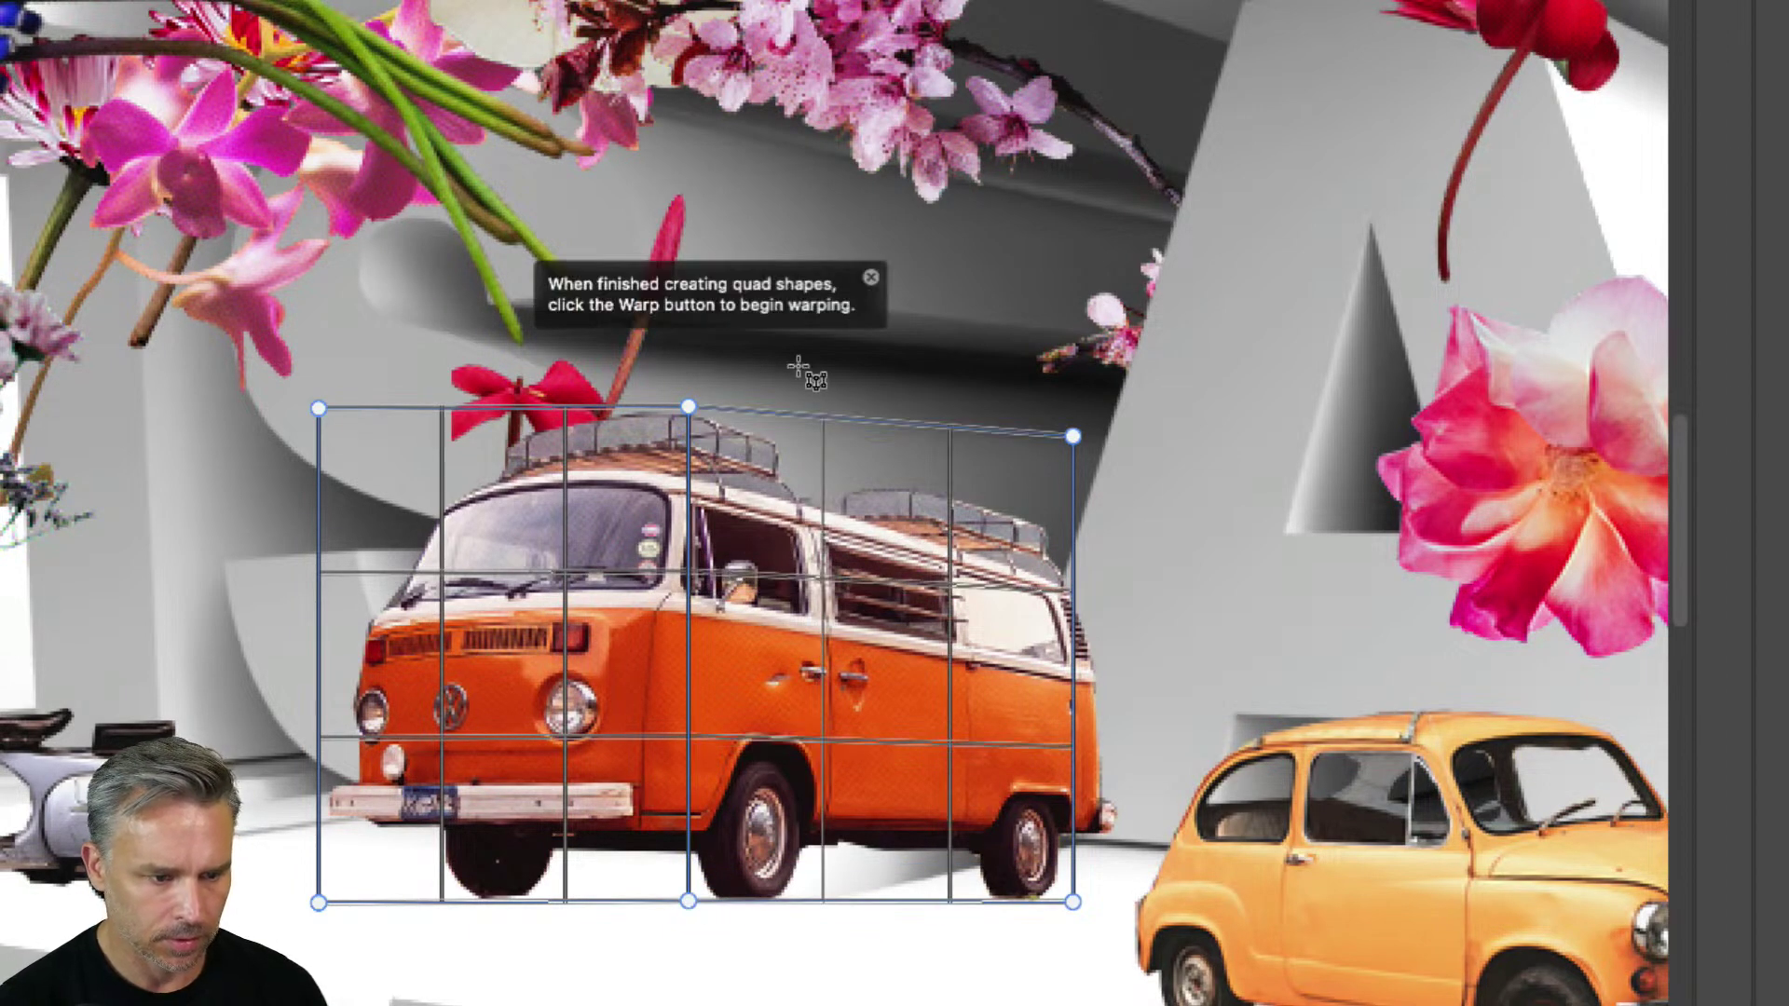
Step: Adjust the outer corners of both planes to follow the van's sloping roofline, rear end and front bumper
{"action": "left_click_drag", "start_coordinate": [1072, 477], "coordinate": [1081, 524]}
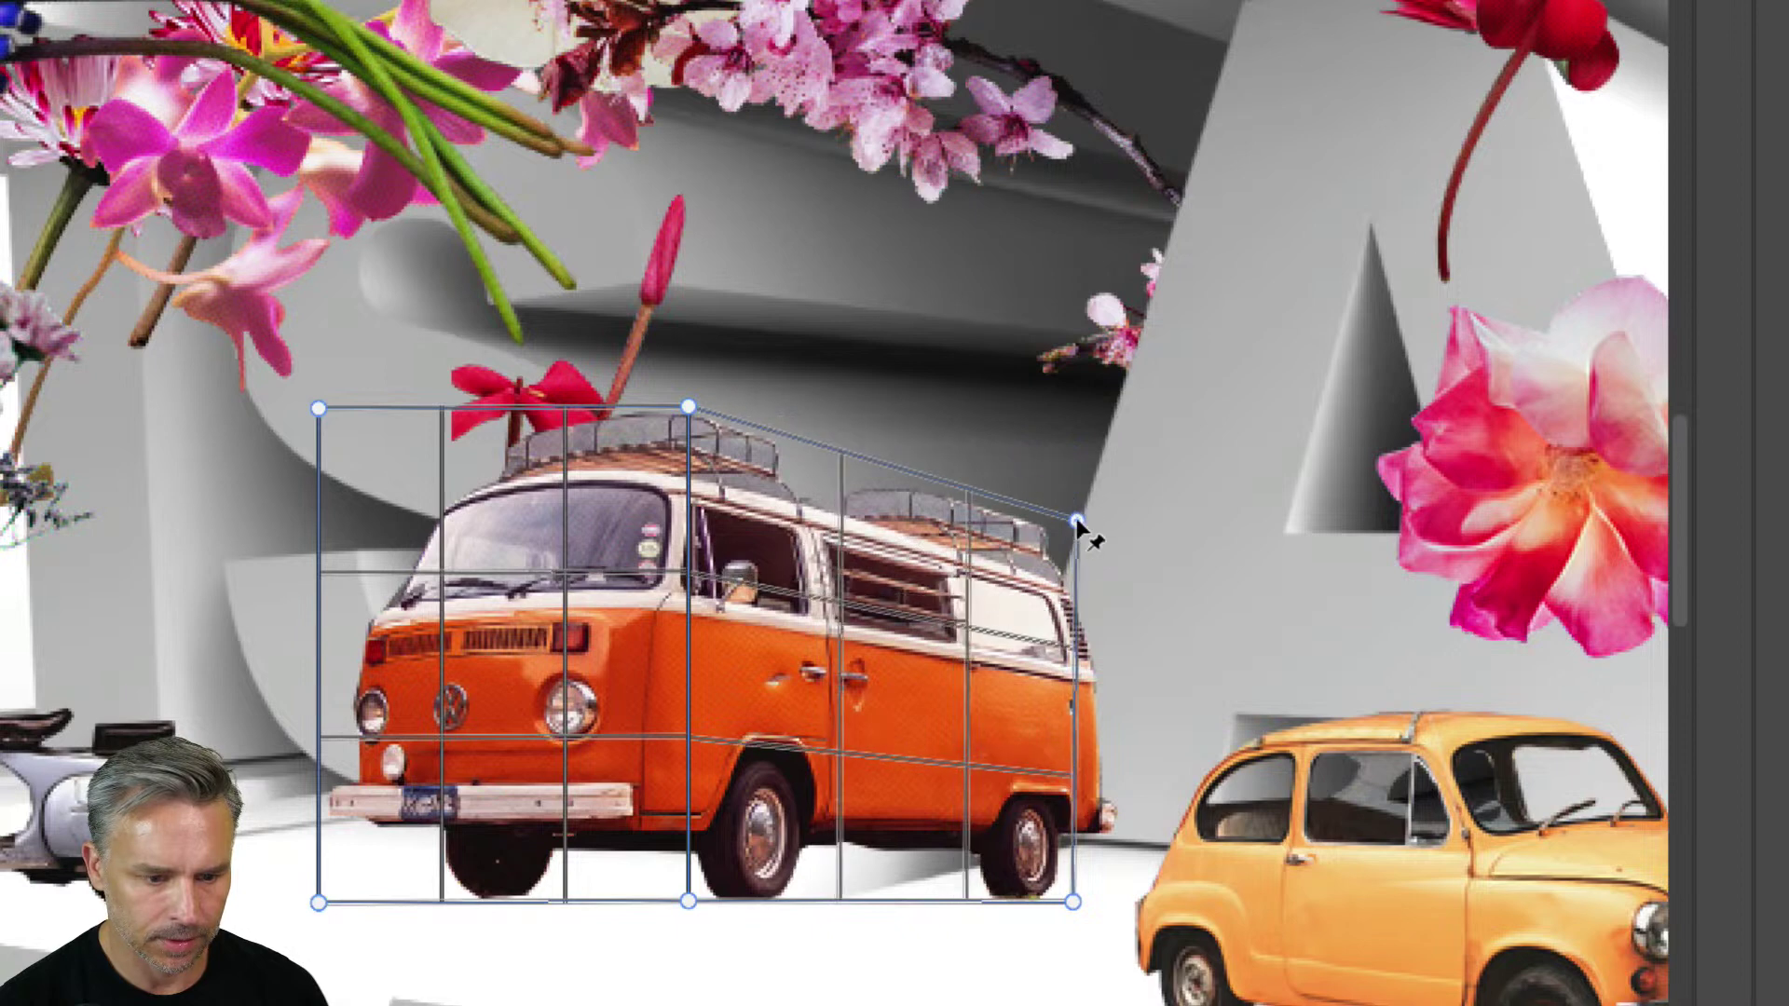
{"action": "left_click_drag", "start_coordinate": [1073, 905], "coordinate": [1100, 894]}
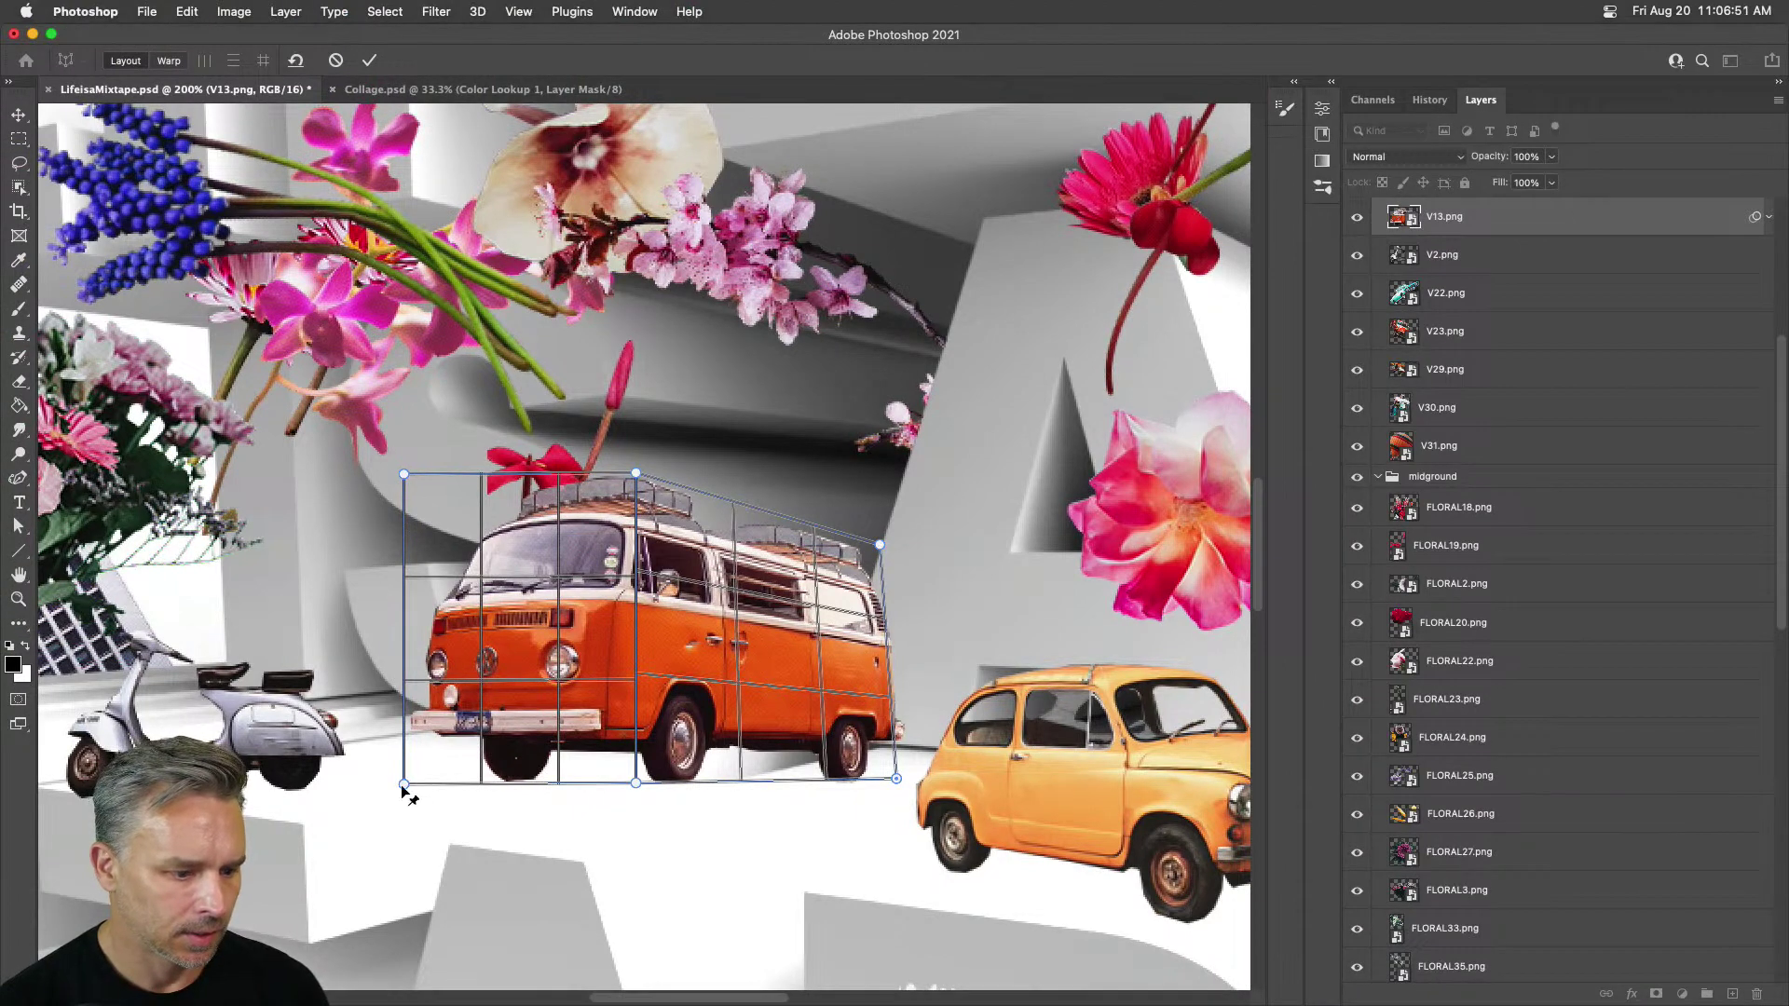
{"action": "left_click_drag", "start_coordinate": [402, 786], "coordinate": [413, 788]}
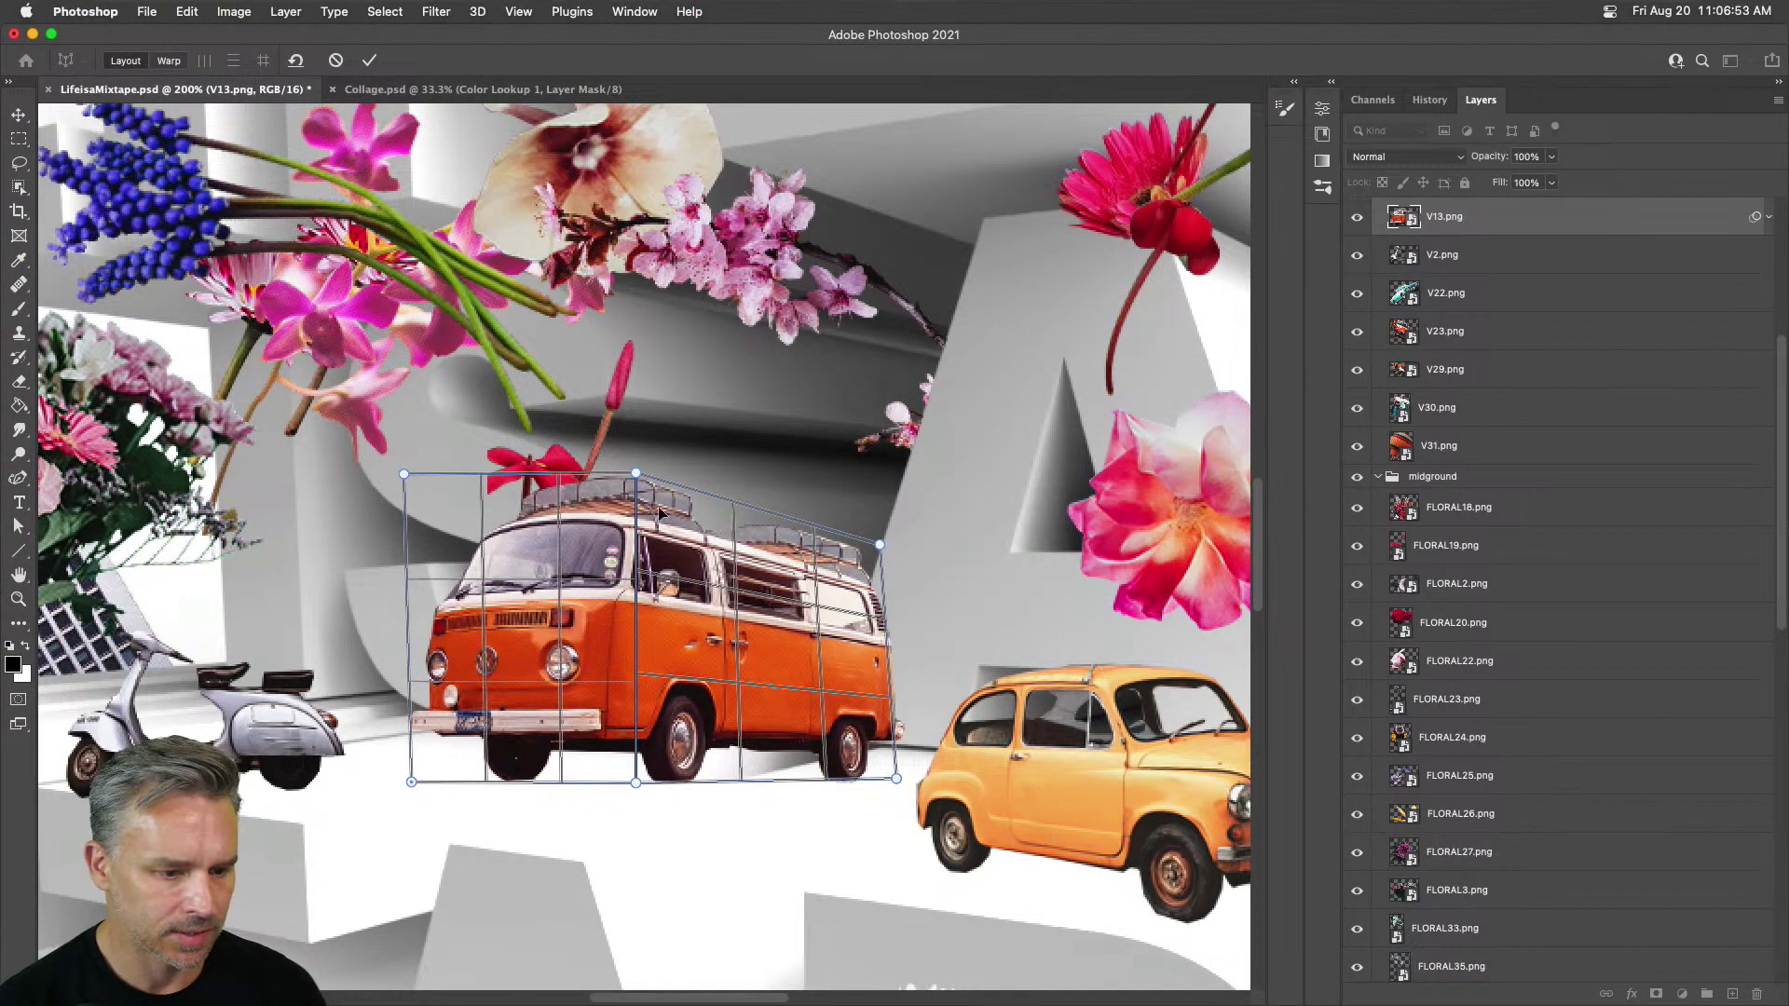
{"action": "left_click_drag", "start_coordinate": [880, 544], "coordinate": [894, 548]}
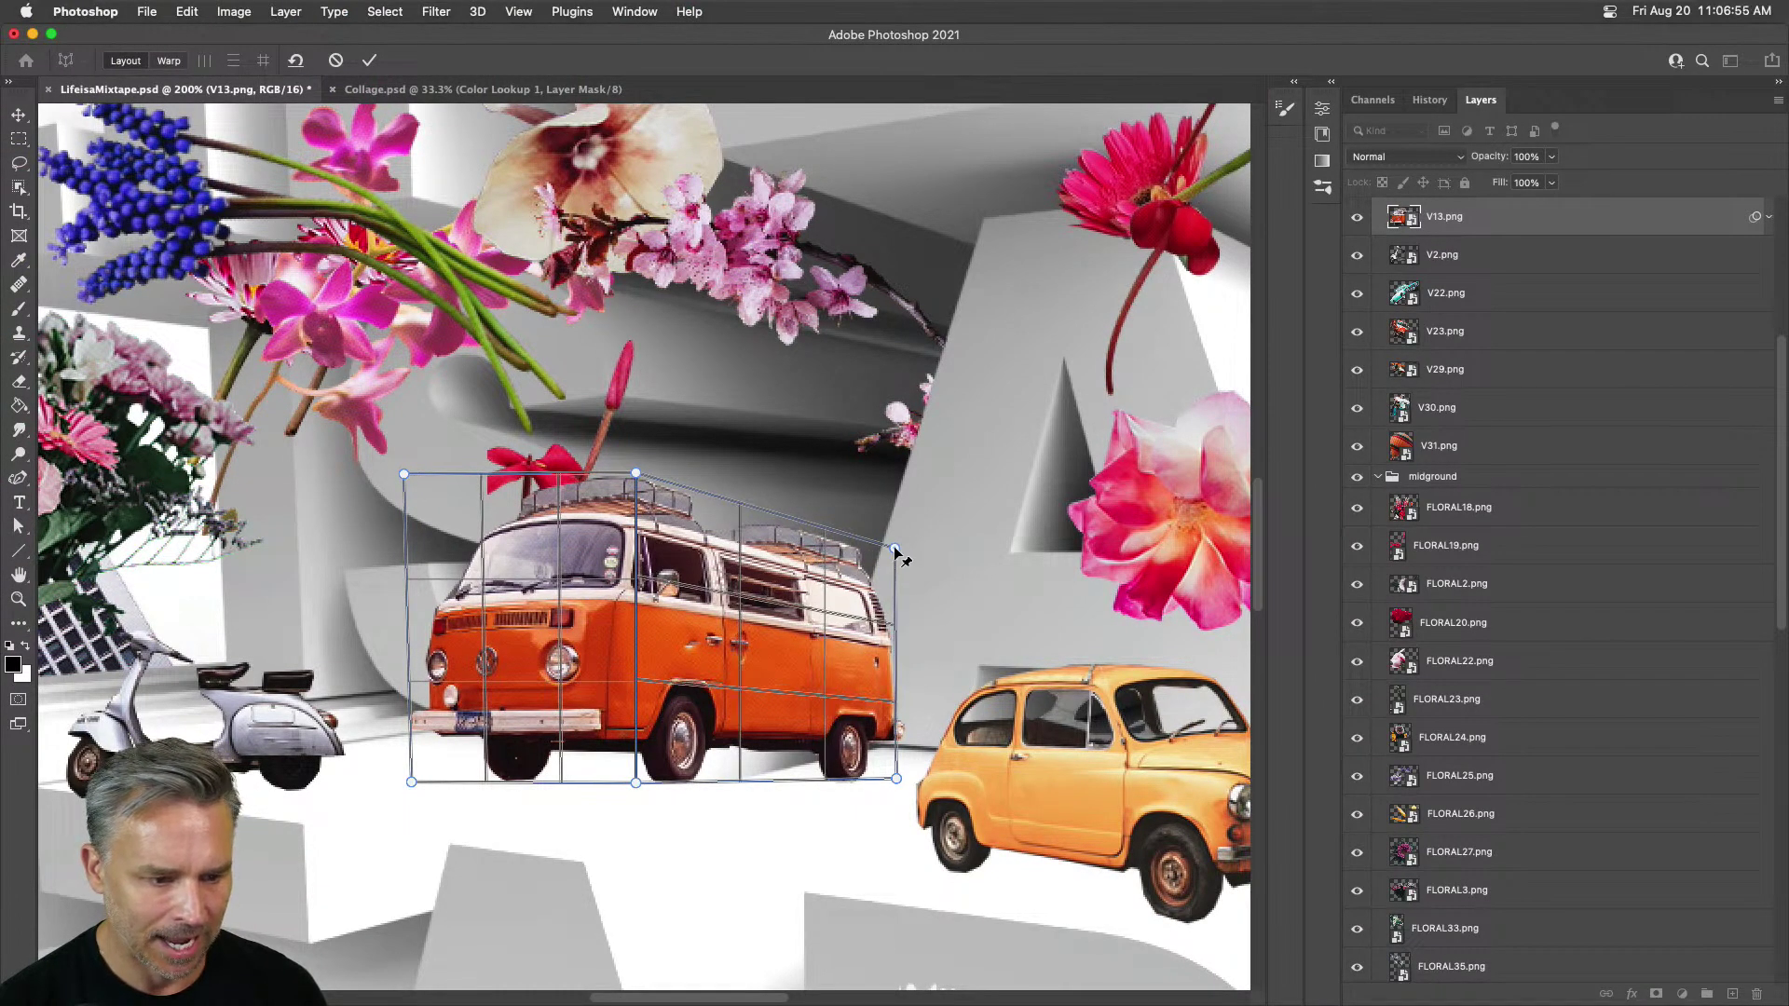
Step: Warp the van's perspective by raising its rear top and bottom corners and pulling them inward, and apply the warp
{"action": "left_click", "coordinate": [167, 61]}
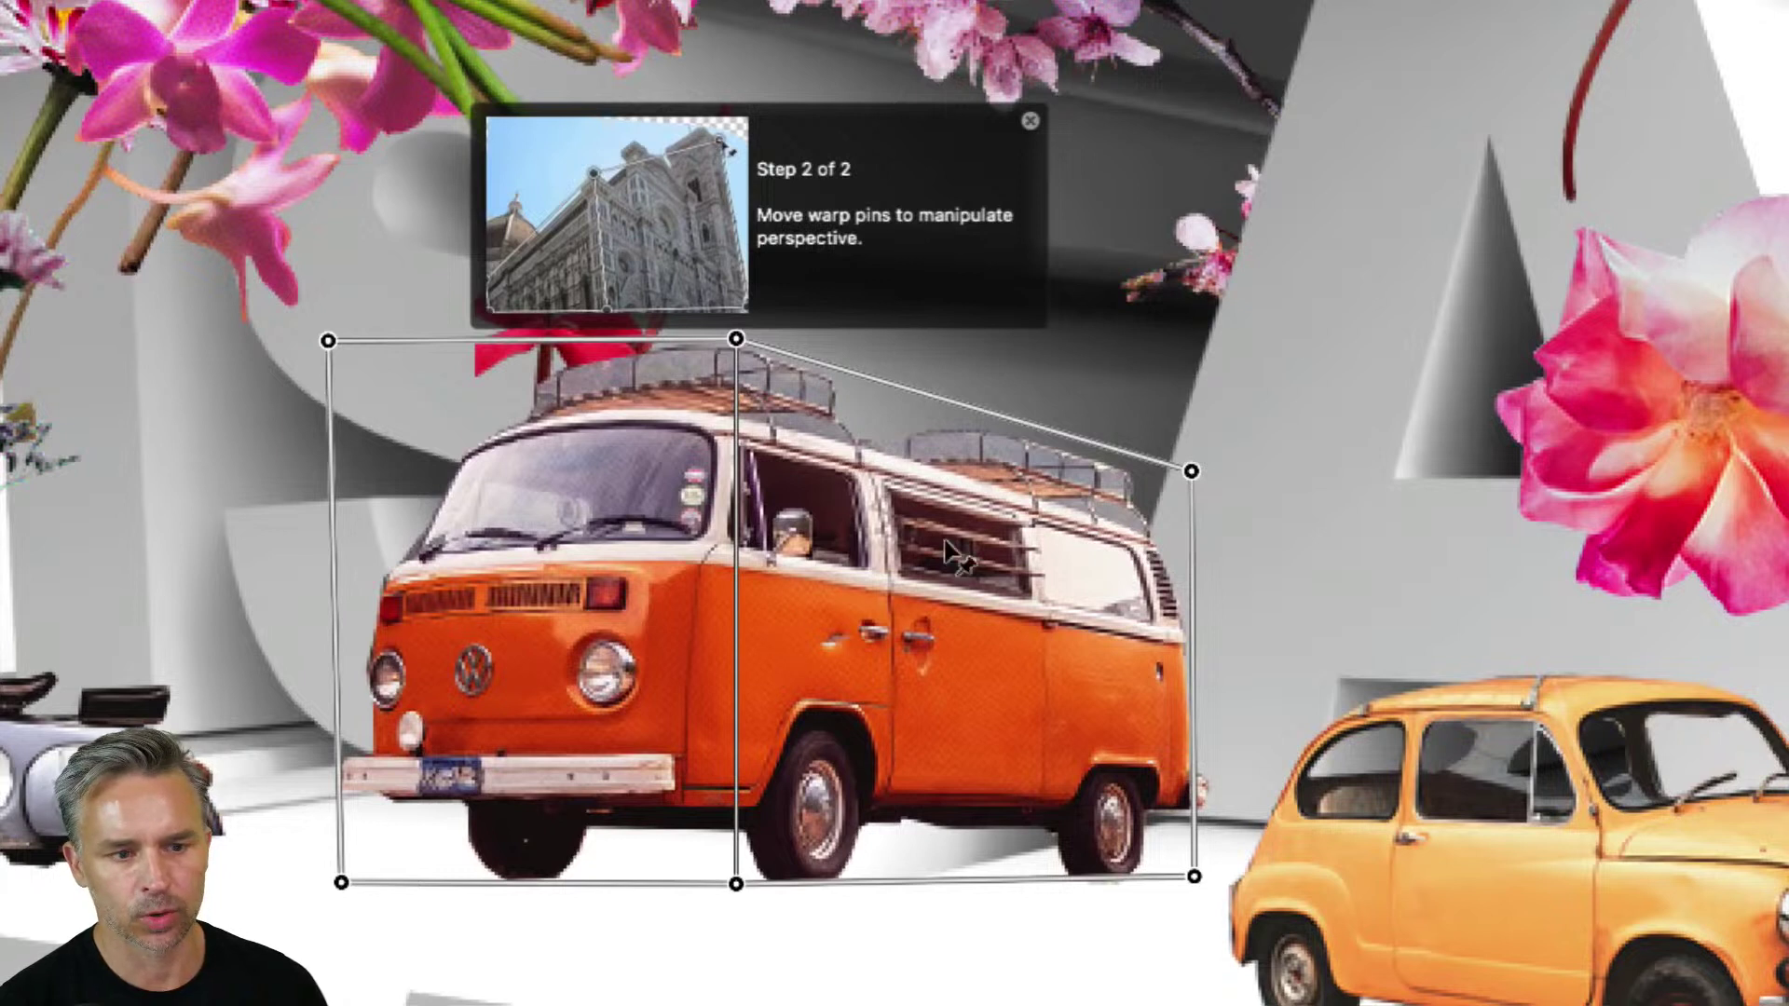
{"action": "left_click", "coordinate": [1192, 472]}
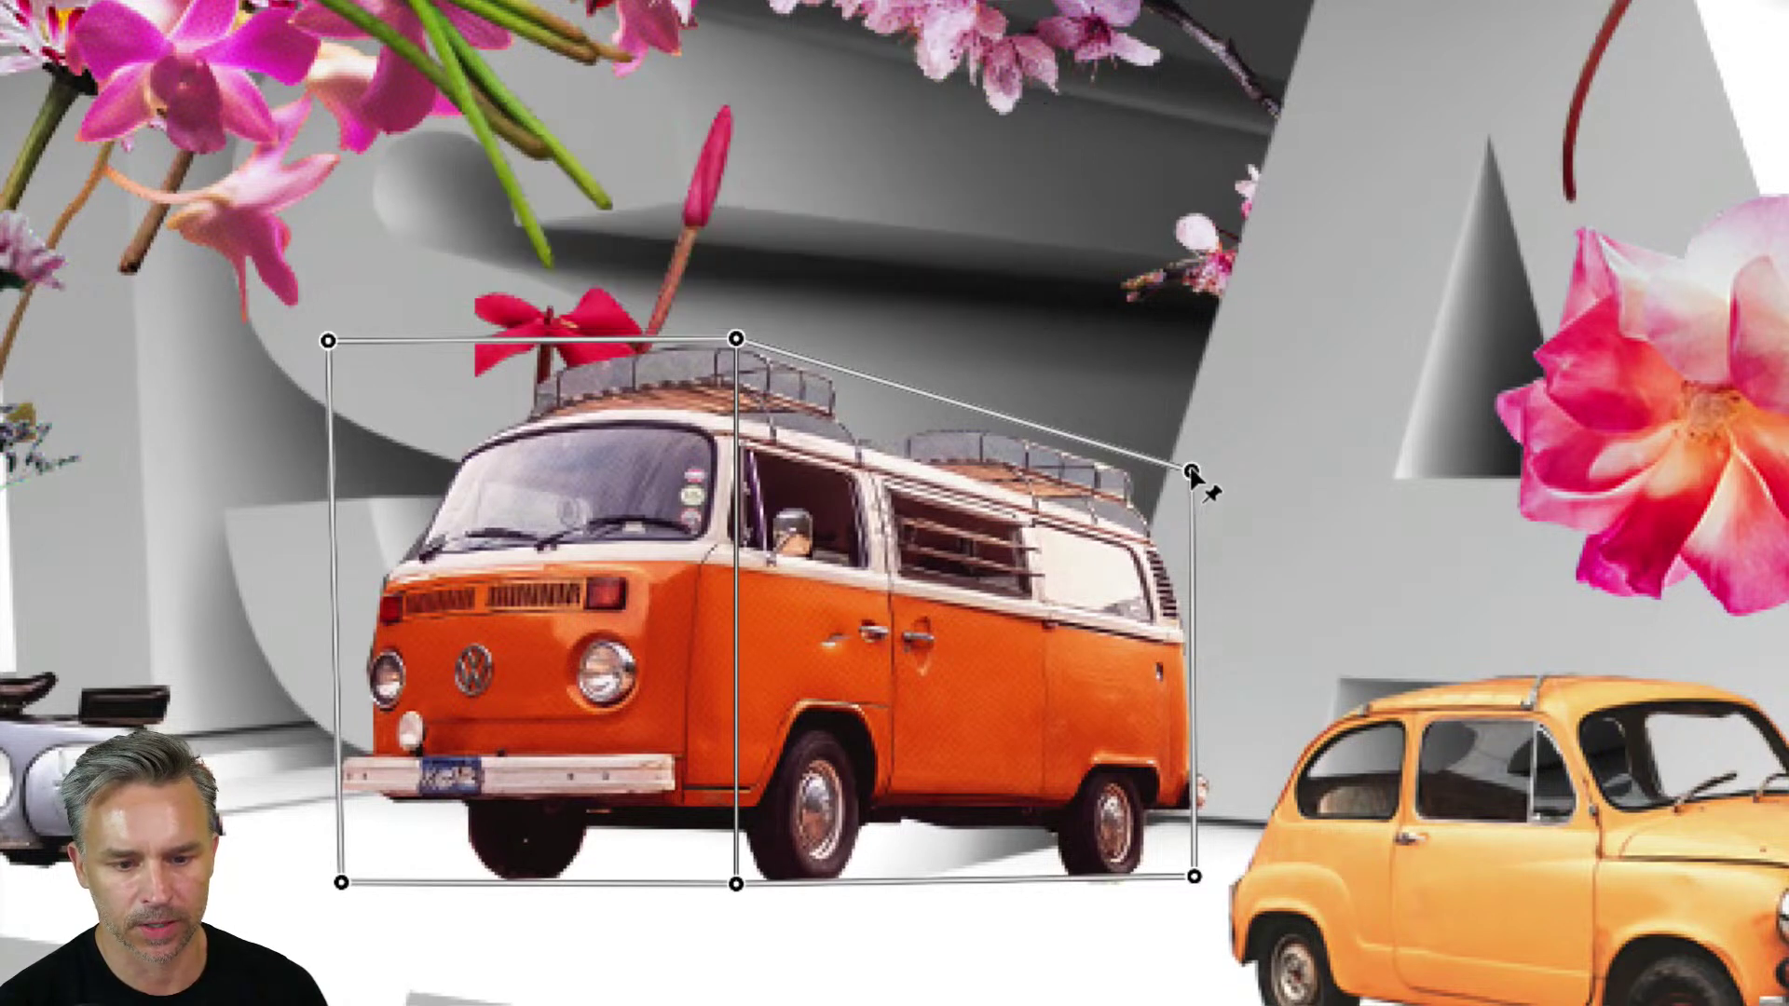
{"action": "left_click_drag", "start_coordinate": [1184, 413], "coordinate": [1188, 437]}
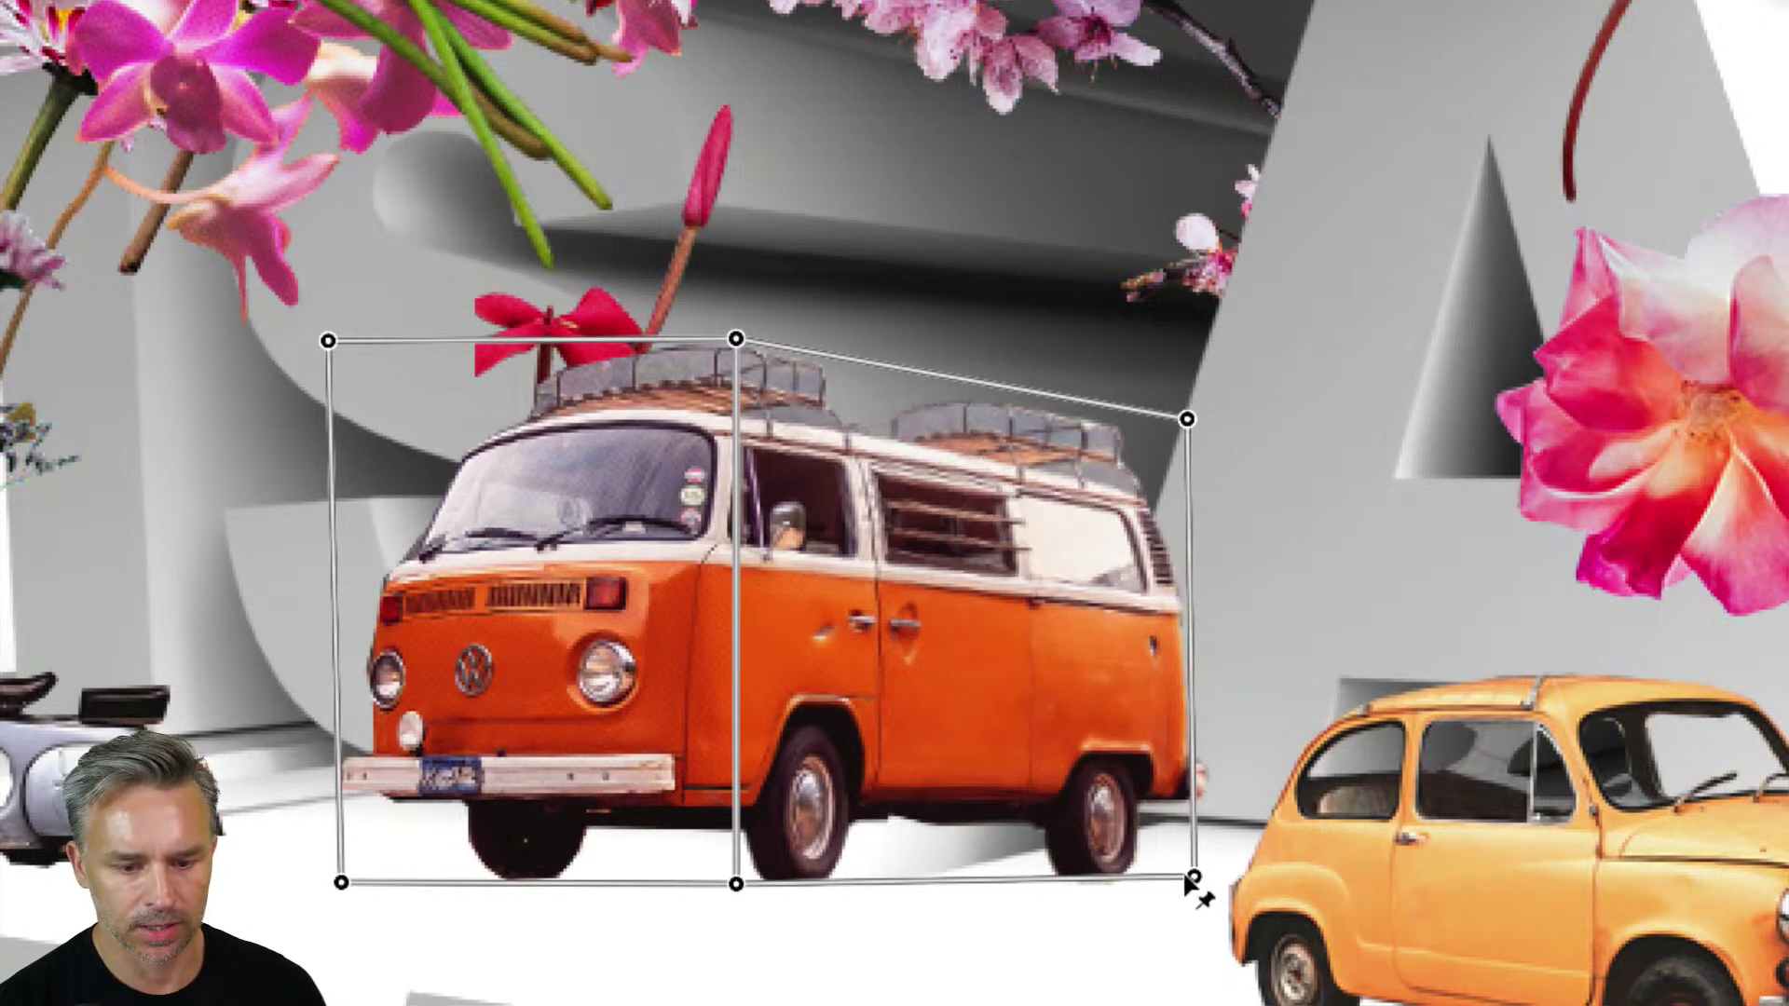
{"action": "left_click_drag", "start_coordinate": [1191, 878], "coordinate": [1146, 818]}
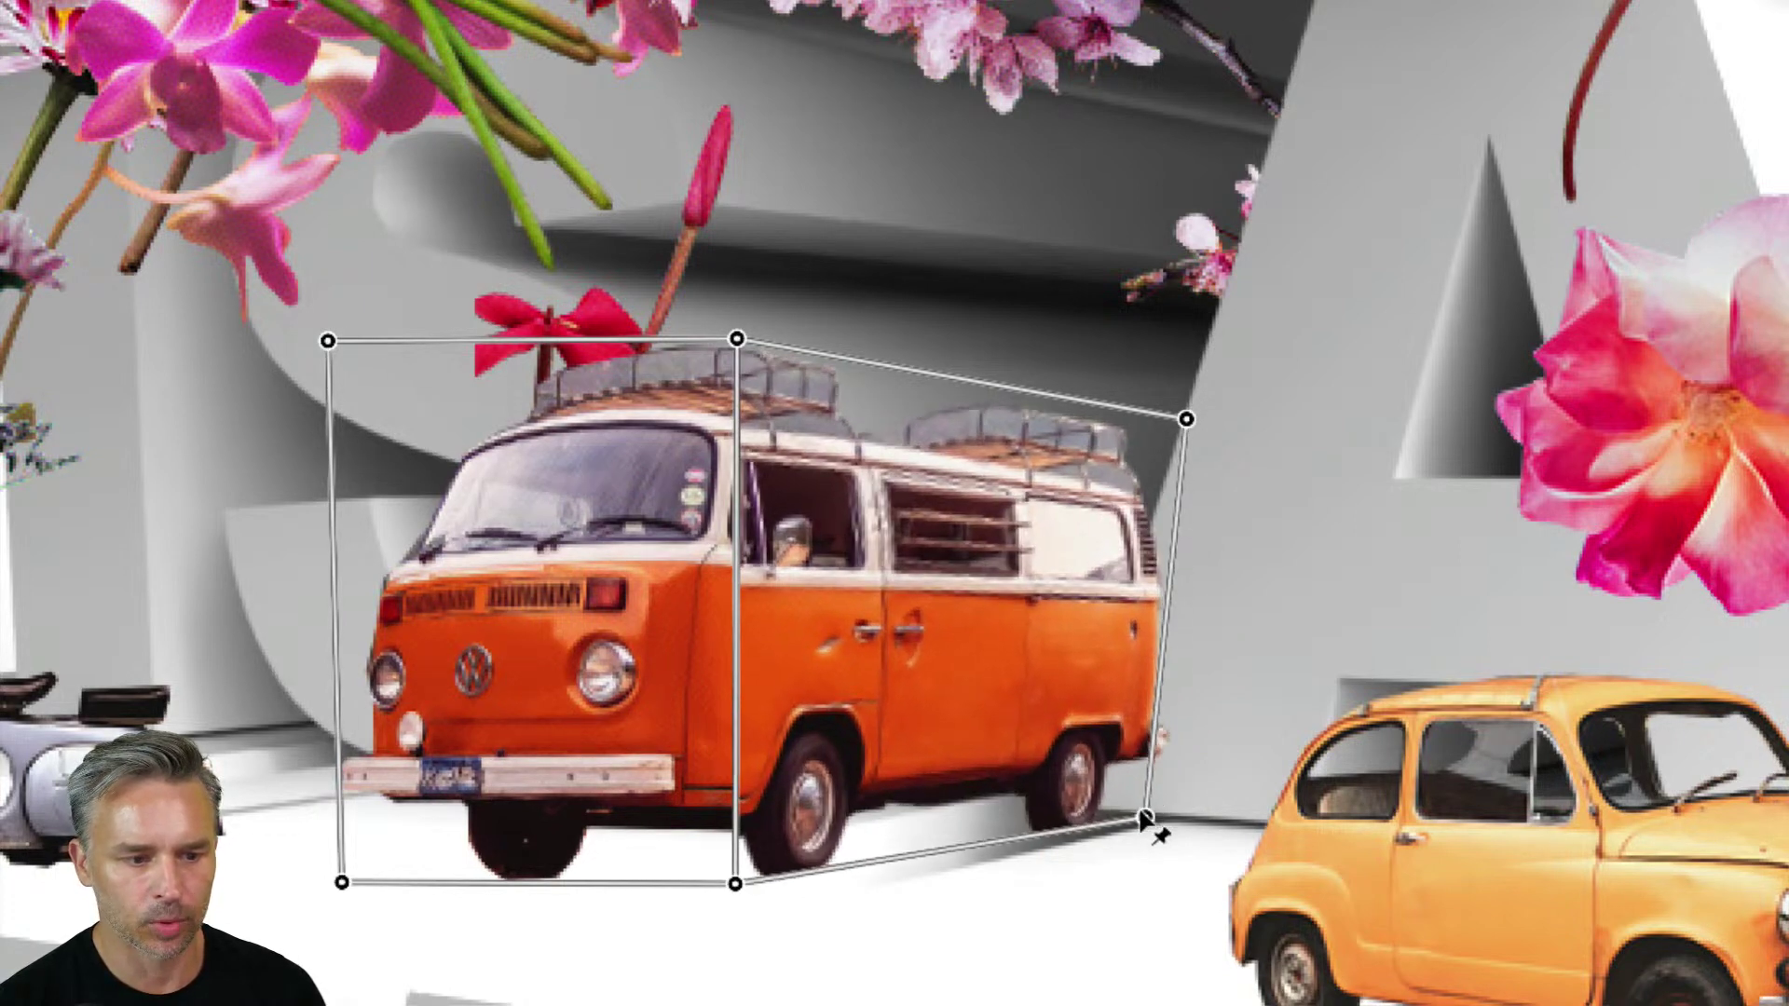
{"action": "left_click_drag", "start_coordinate": [1186, 419], "coordinate": [1160, 421]}
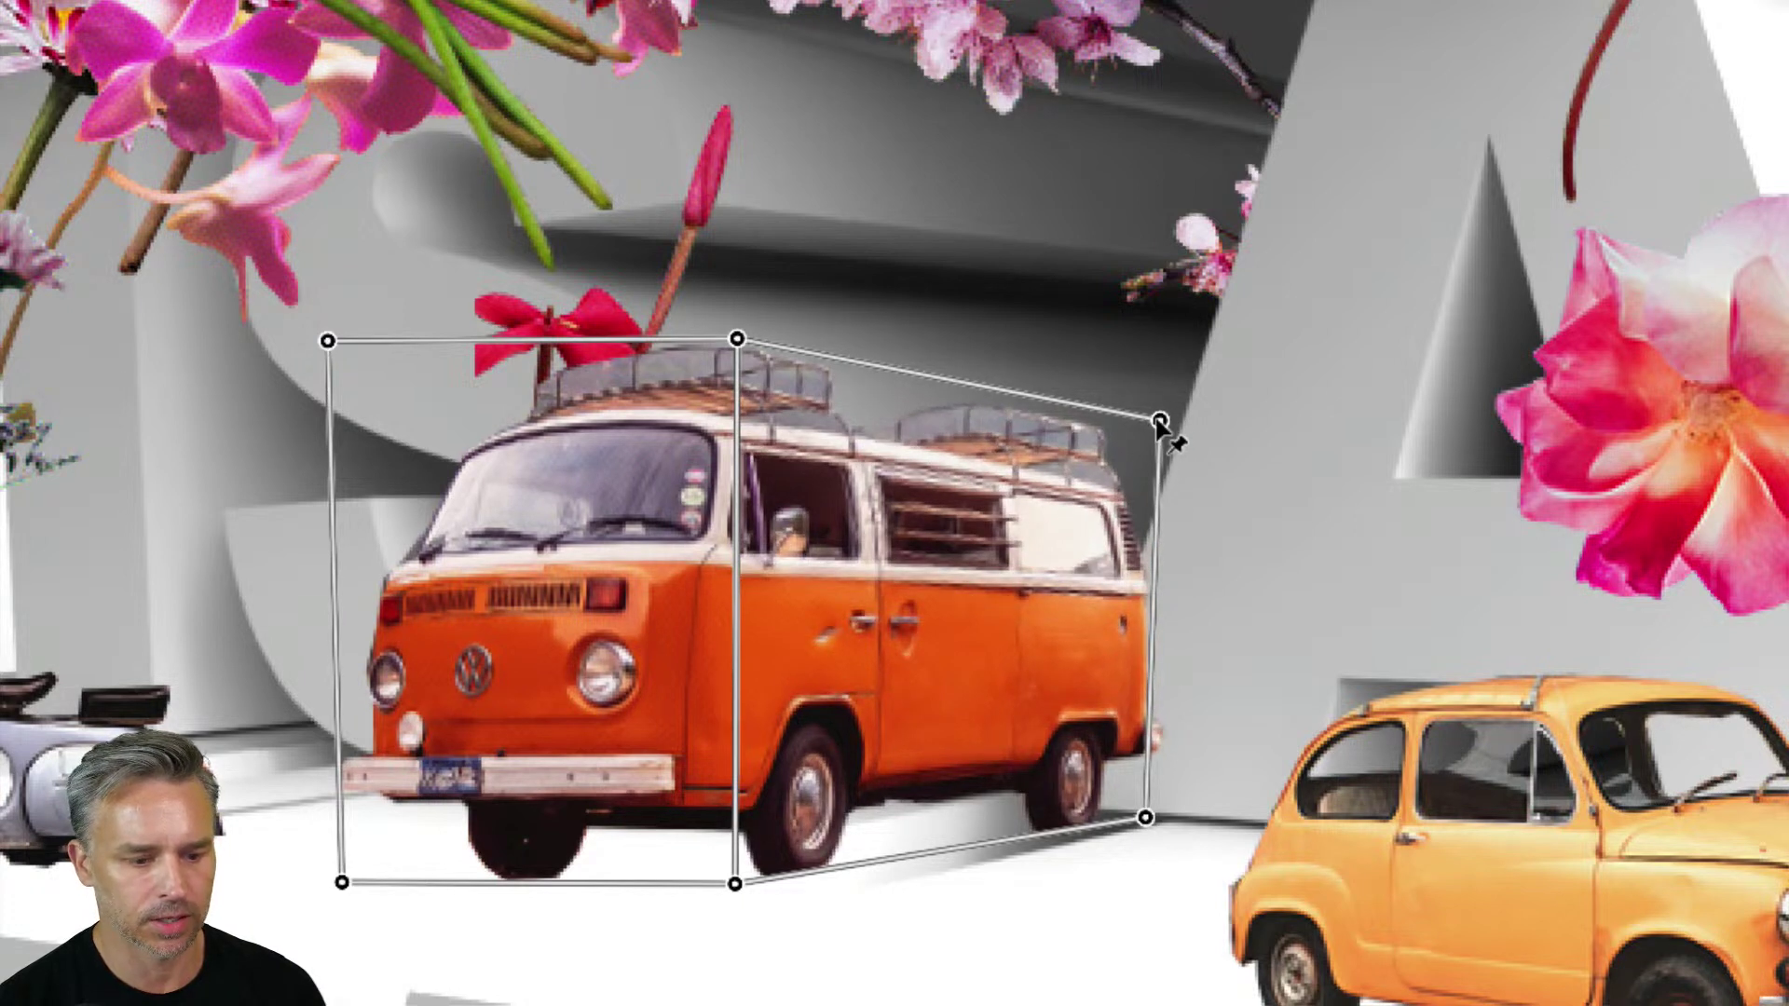
{"action": "key", "text": "Return"}
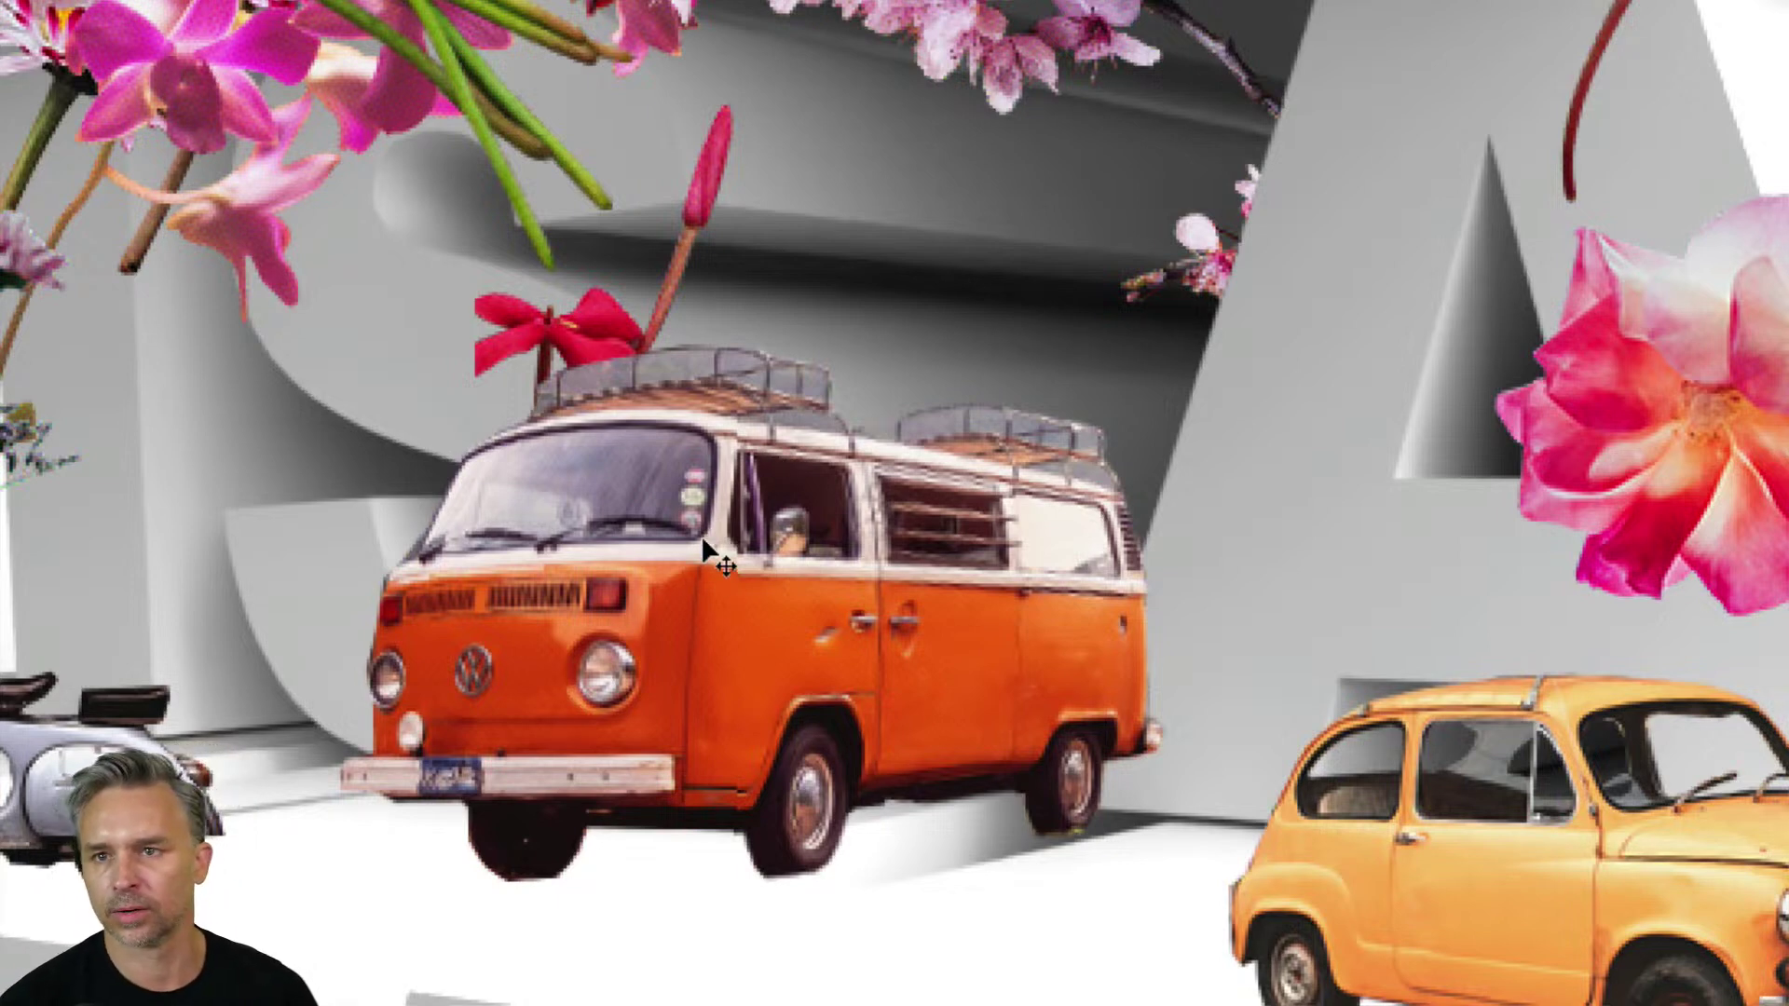
Step: Outline the part of letter A overlapping the van's rear with the Lasso and mask that area out of the V13.png layer
{"action": "scroll", "coordinate": [703, 549], "scroll_direction": "down", "scroll_amount": 5}
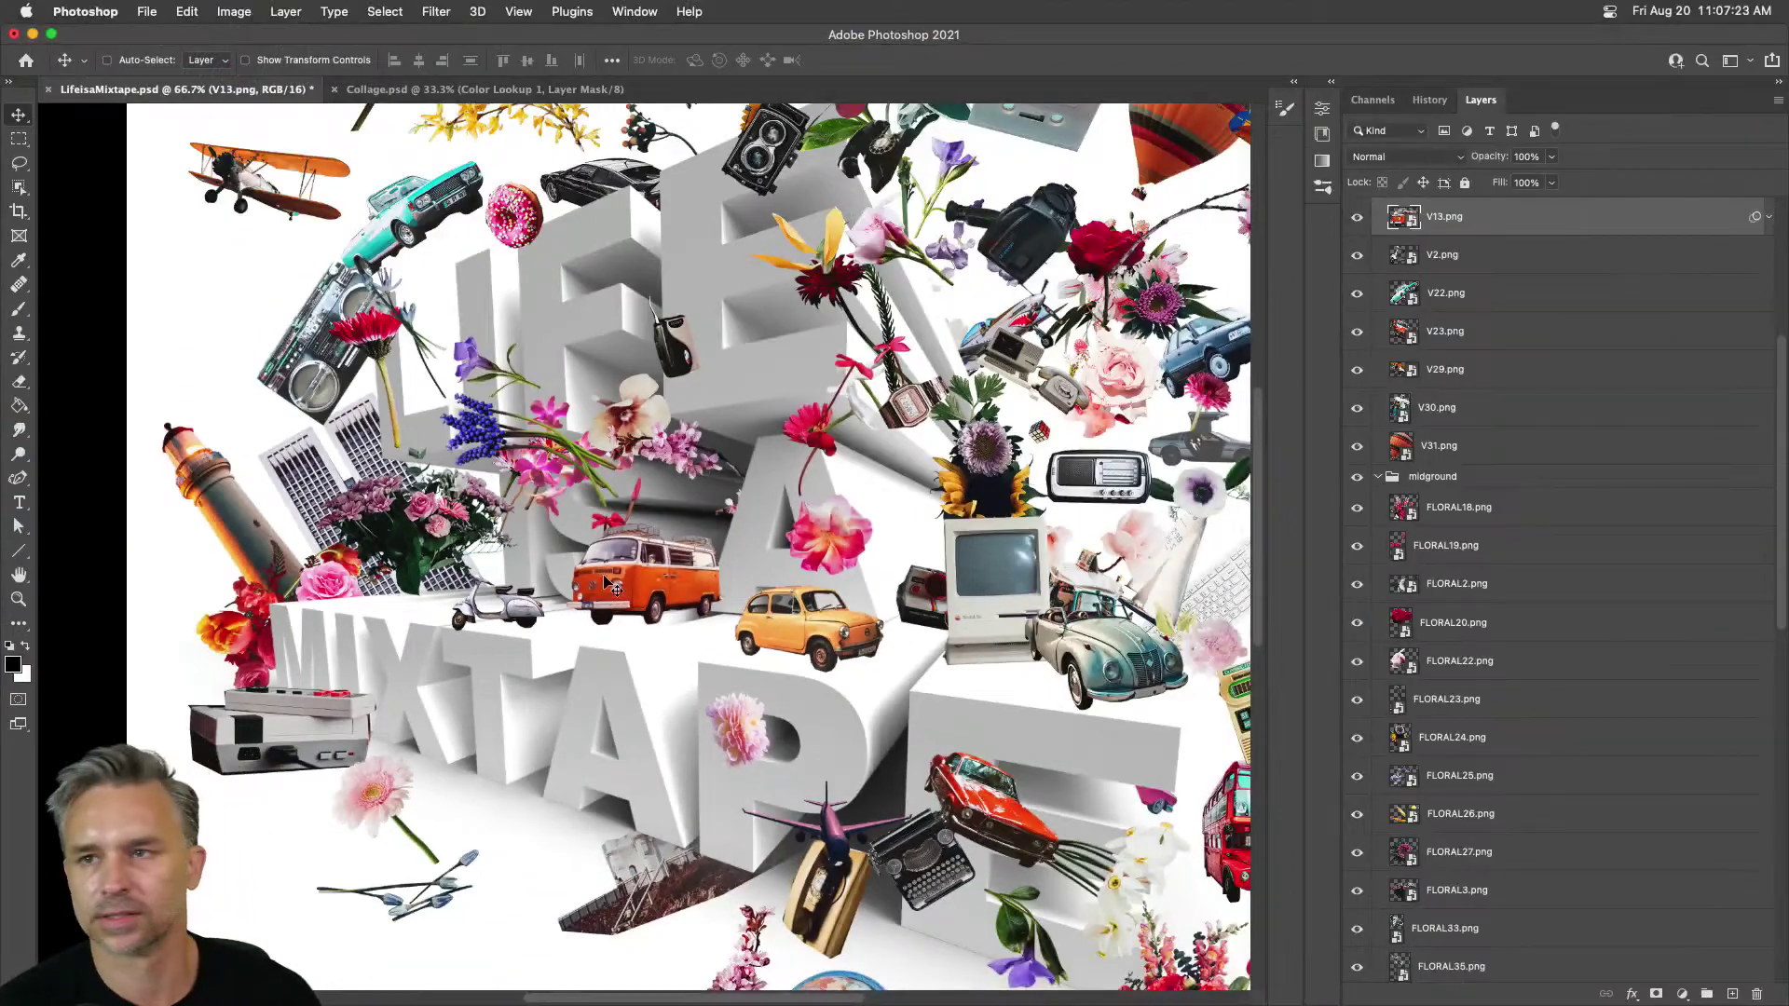
{"action": "scroll", "coordinate": [1474, 240], "scroll_direction": "up", "scroll_amount": 3}
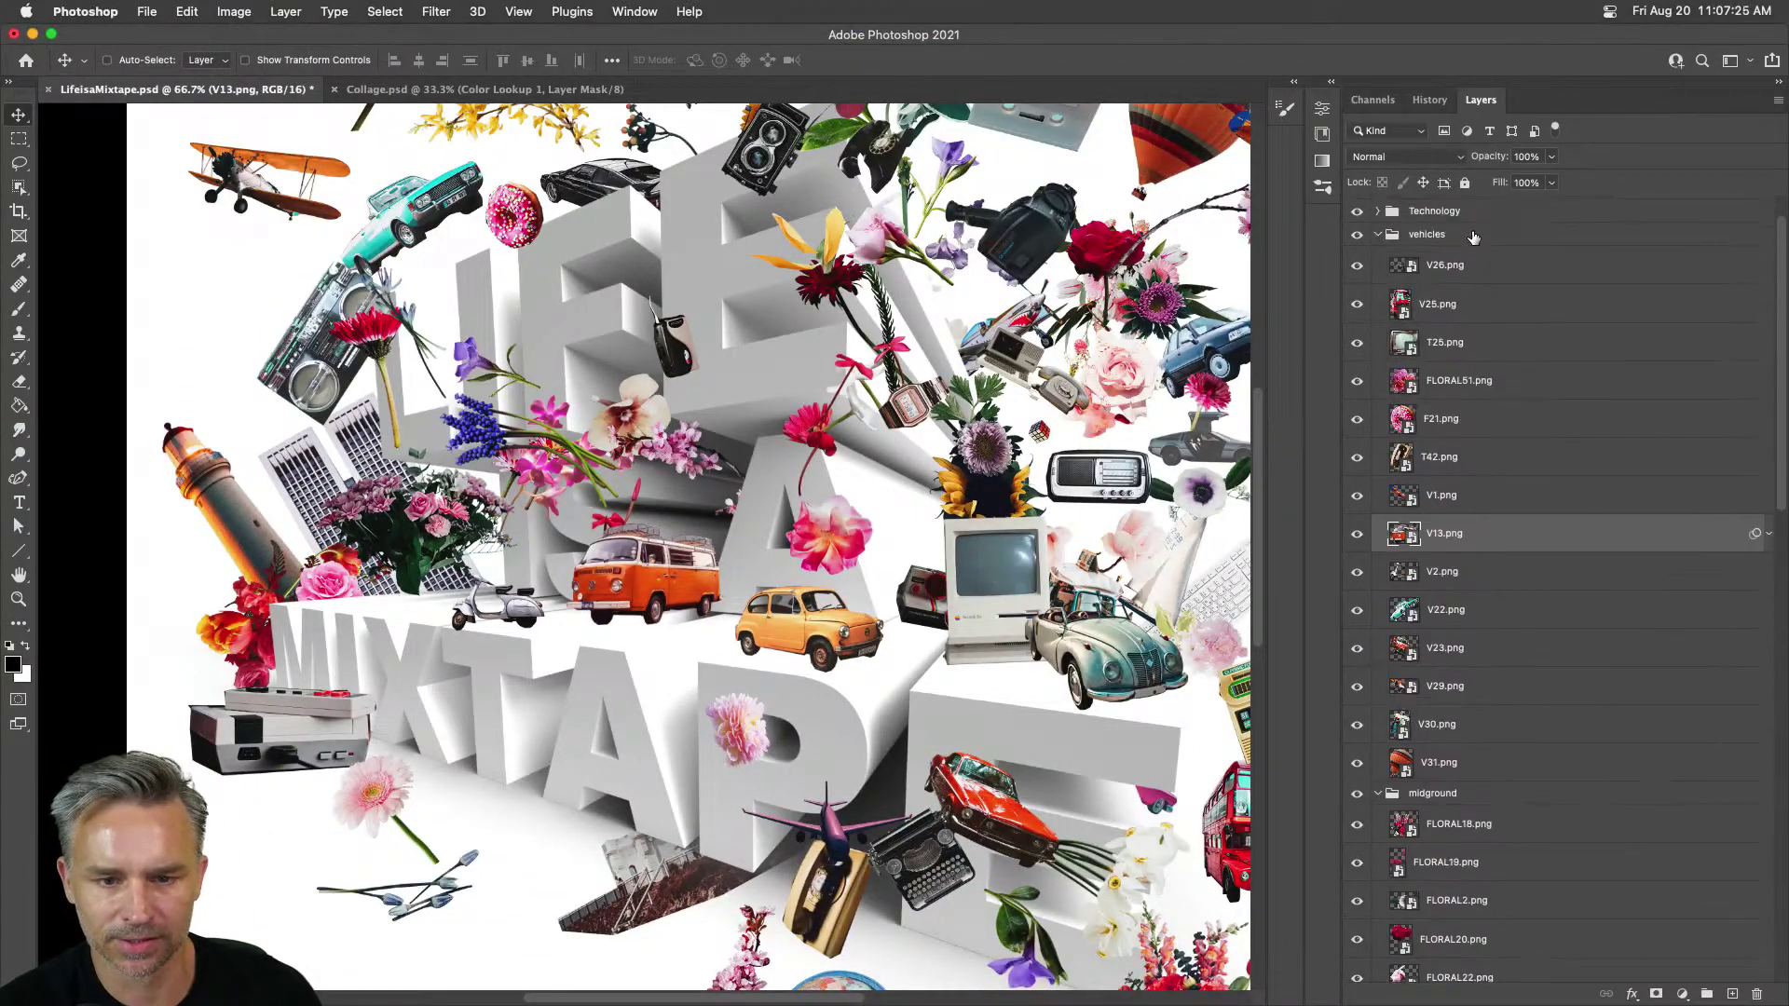
{"action": "scroll", "coordinate": [665, 491], "scroll_direction": "up", "scroll_amount": 1}
{"action": "scroll", "coordinate": [665, 491], "scroll_direction": "up", "scroll_amount": 5}
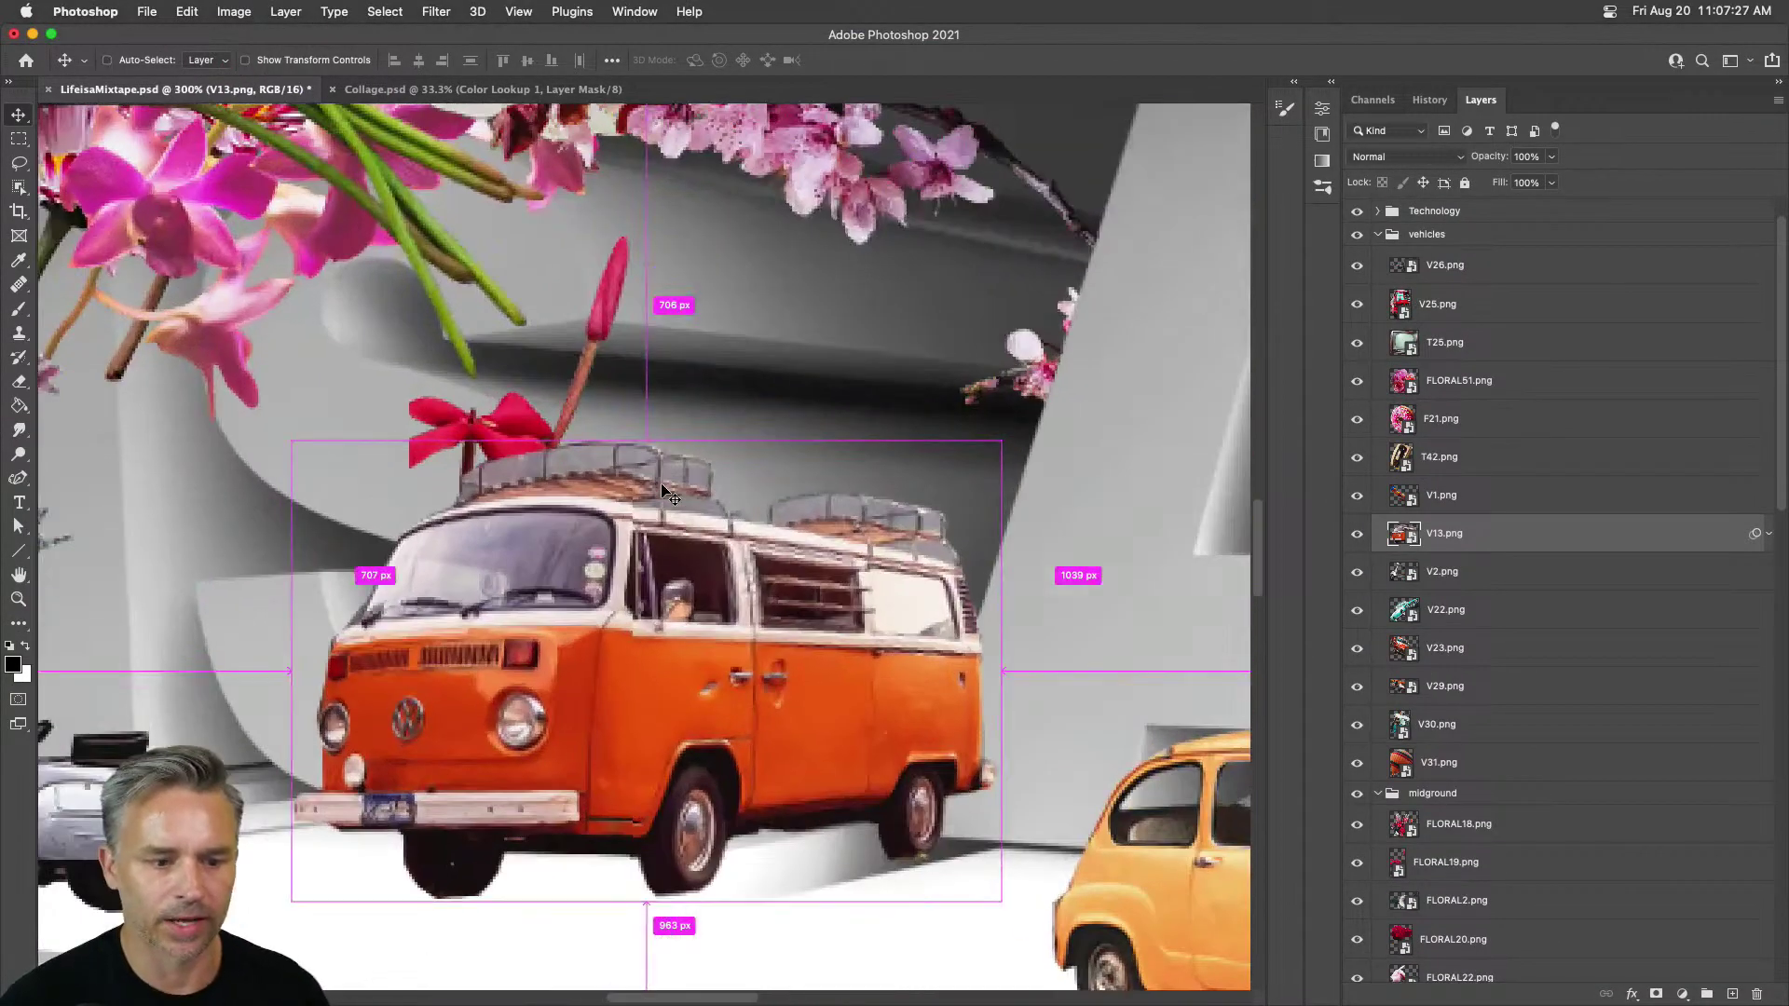
{"action": "scroll", "coordinate": [580, 501], "scroll_direction": "right", "scroll_amount": 2}
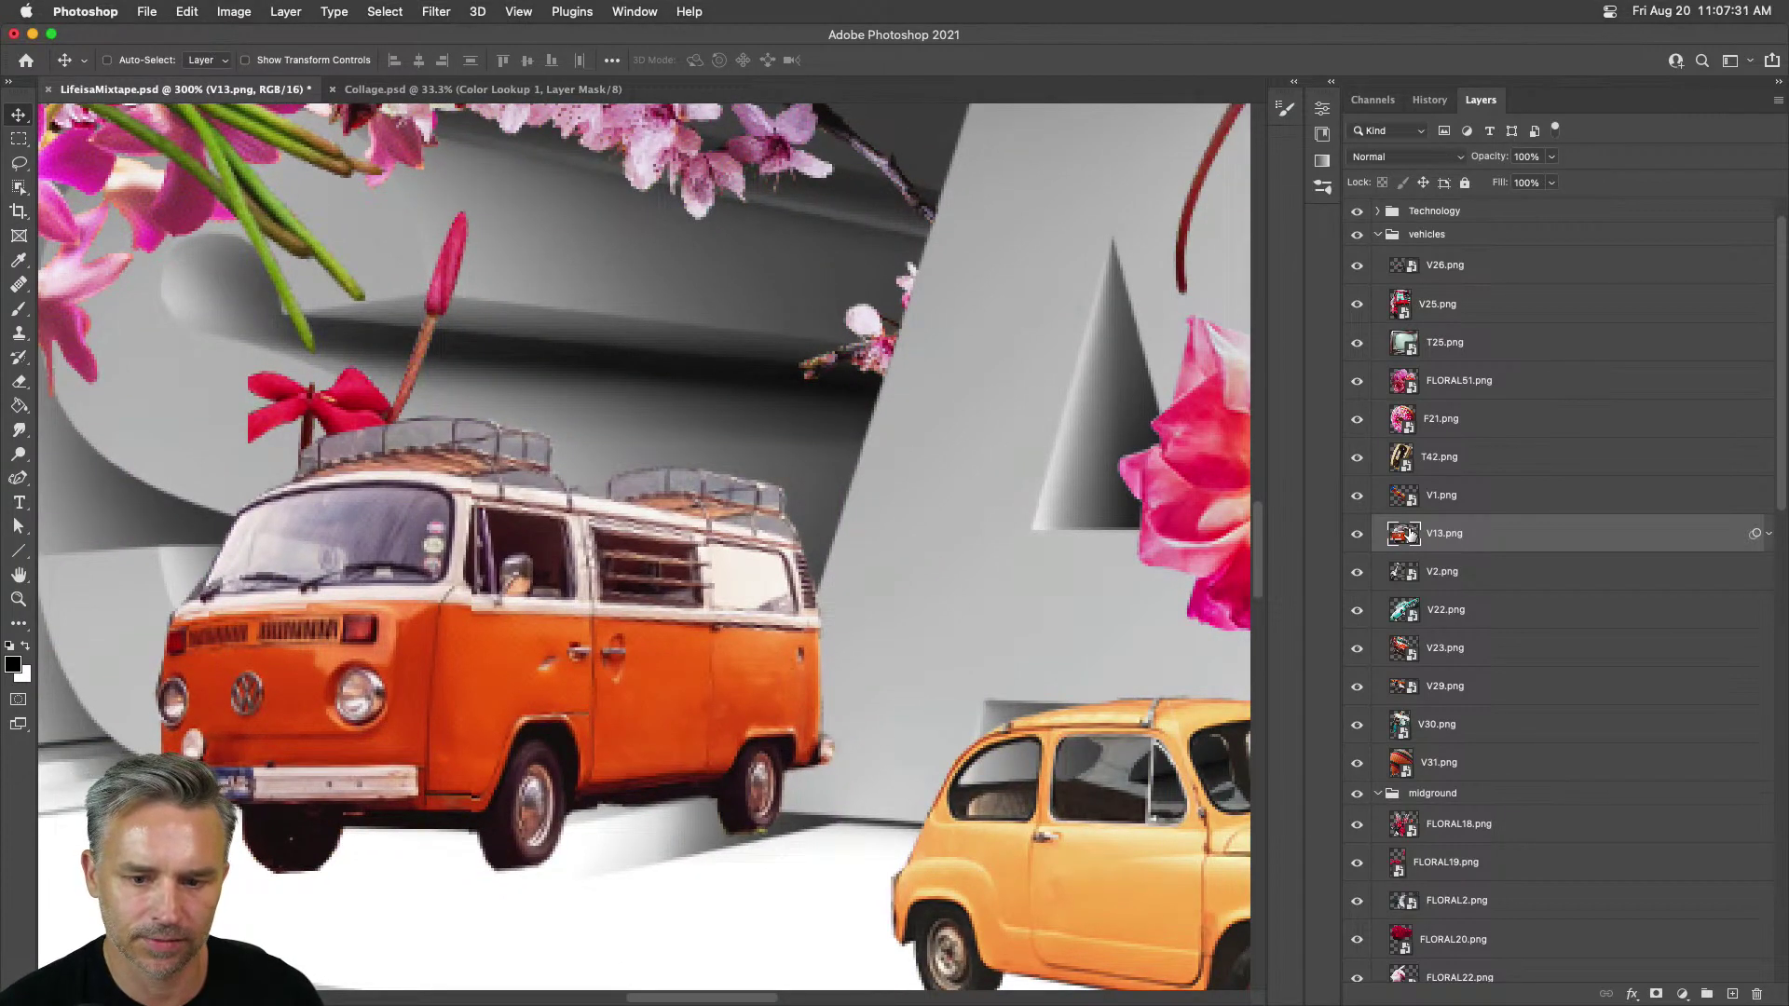
{"action": "left_click", "coordinate": [19, 164]}
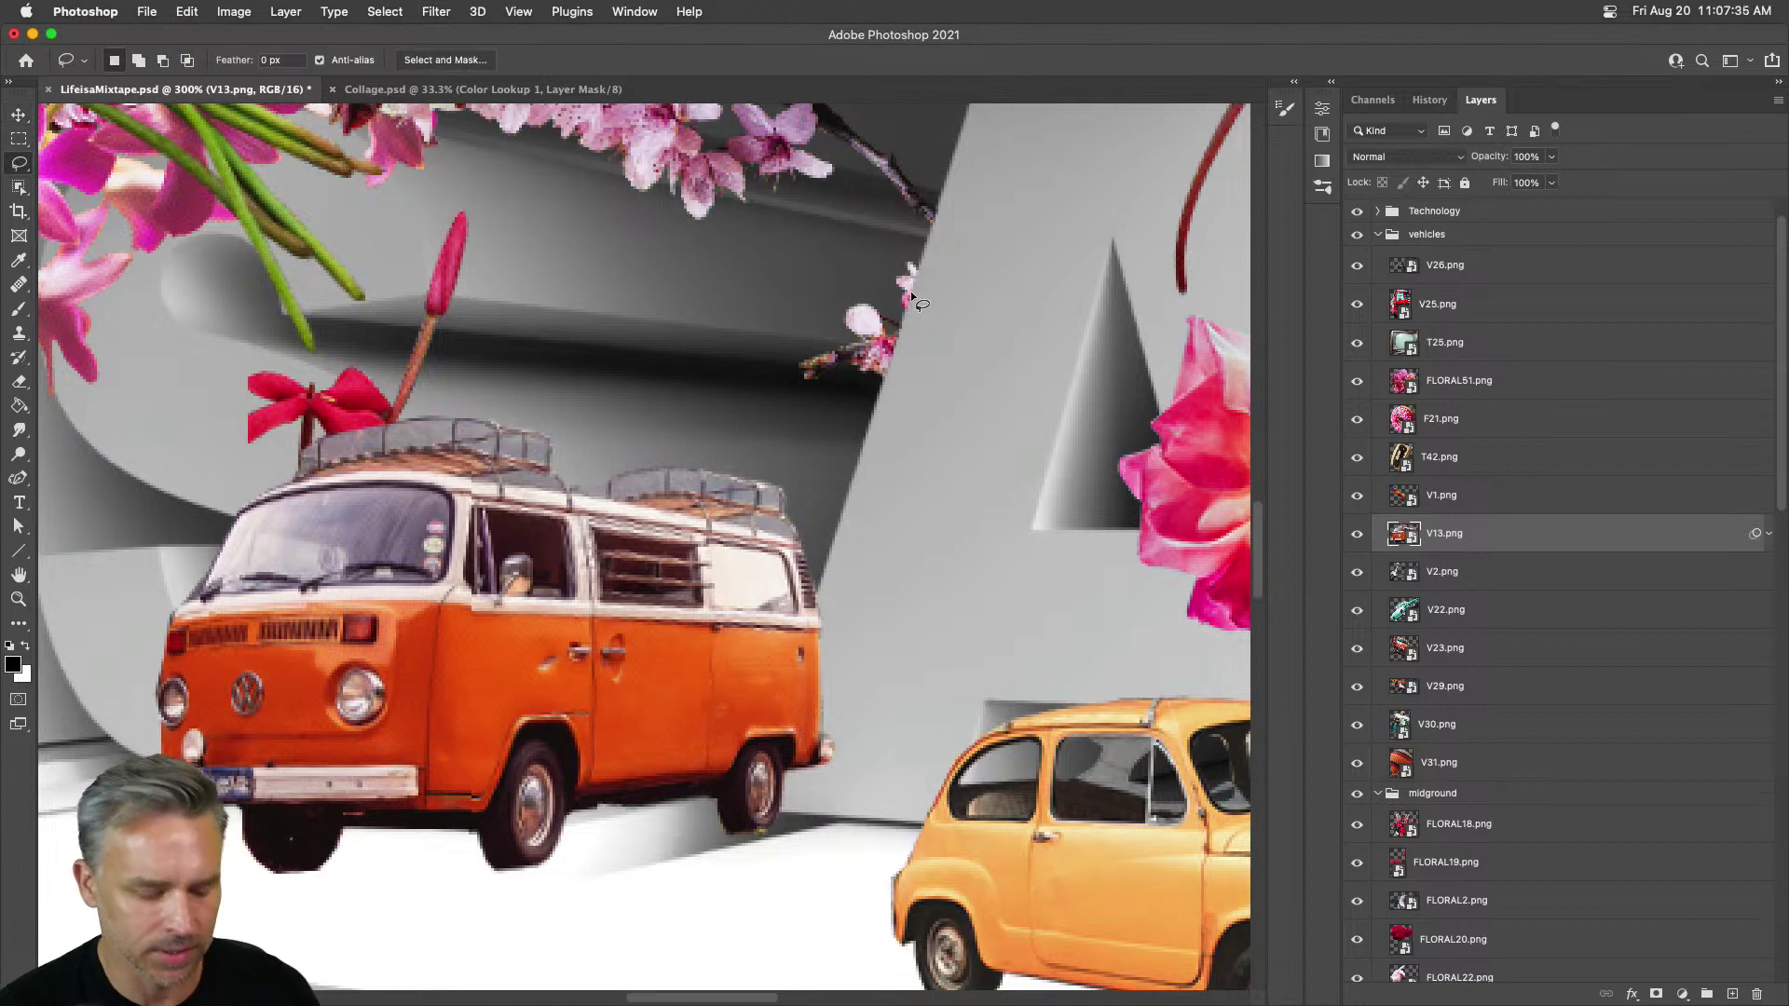
{"action": "mouse_move", "coordinate": [910, 292]}
{"action": "left_mouse_down"}
{"action": "mouse_move", "coordinate": [799, 735]}
{"action": "mouse_move", "coordinate": [749, 822]}
{"action": "mouse_move", "coordinate": [1068, 833]}
{"action": "mouse_move", "coordinate": [1092, 801]}
{"action": "mouse_move", "coordinate": [1096, 457]}
{"action": "mouse_move", "coordinate": [911, 295]}
{"action": "left_mouse_up"}
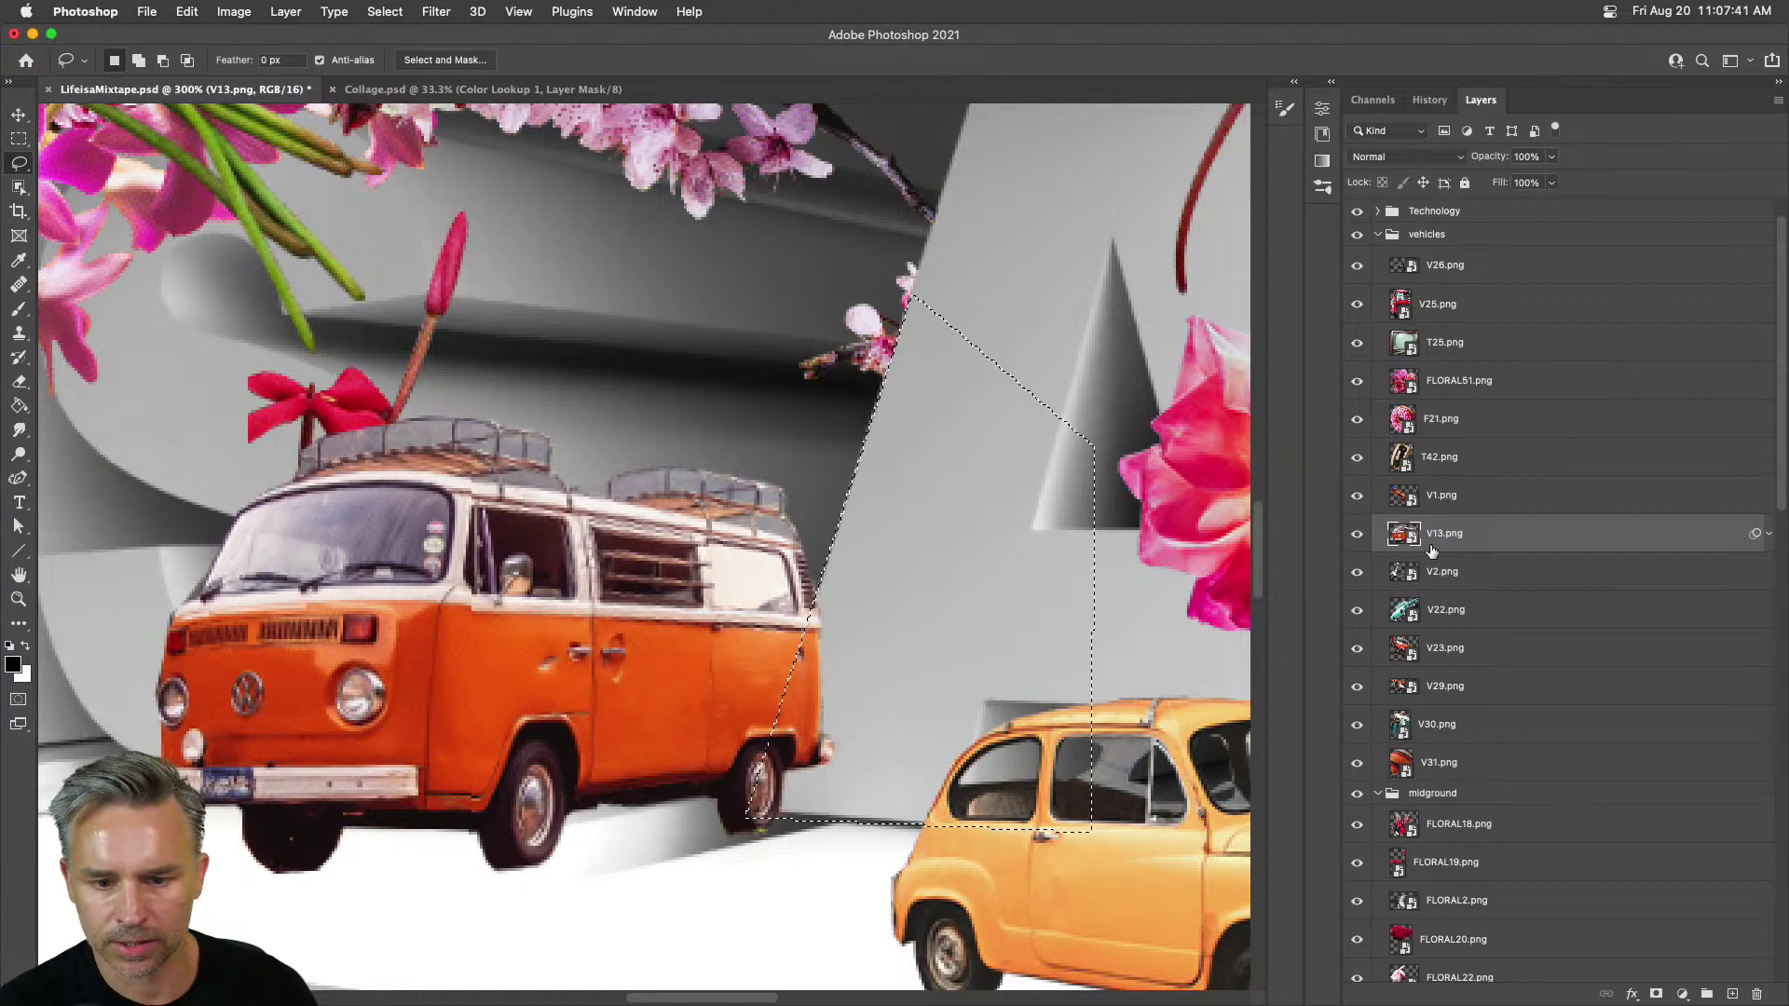
{"action": "left_click", "coordinate": [1655, 994]}
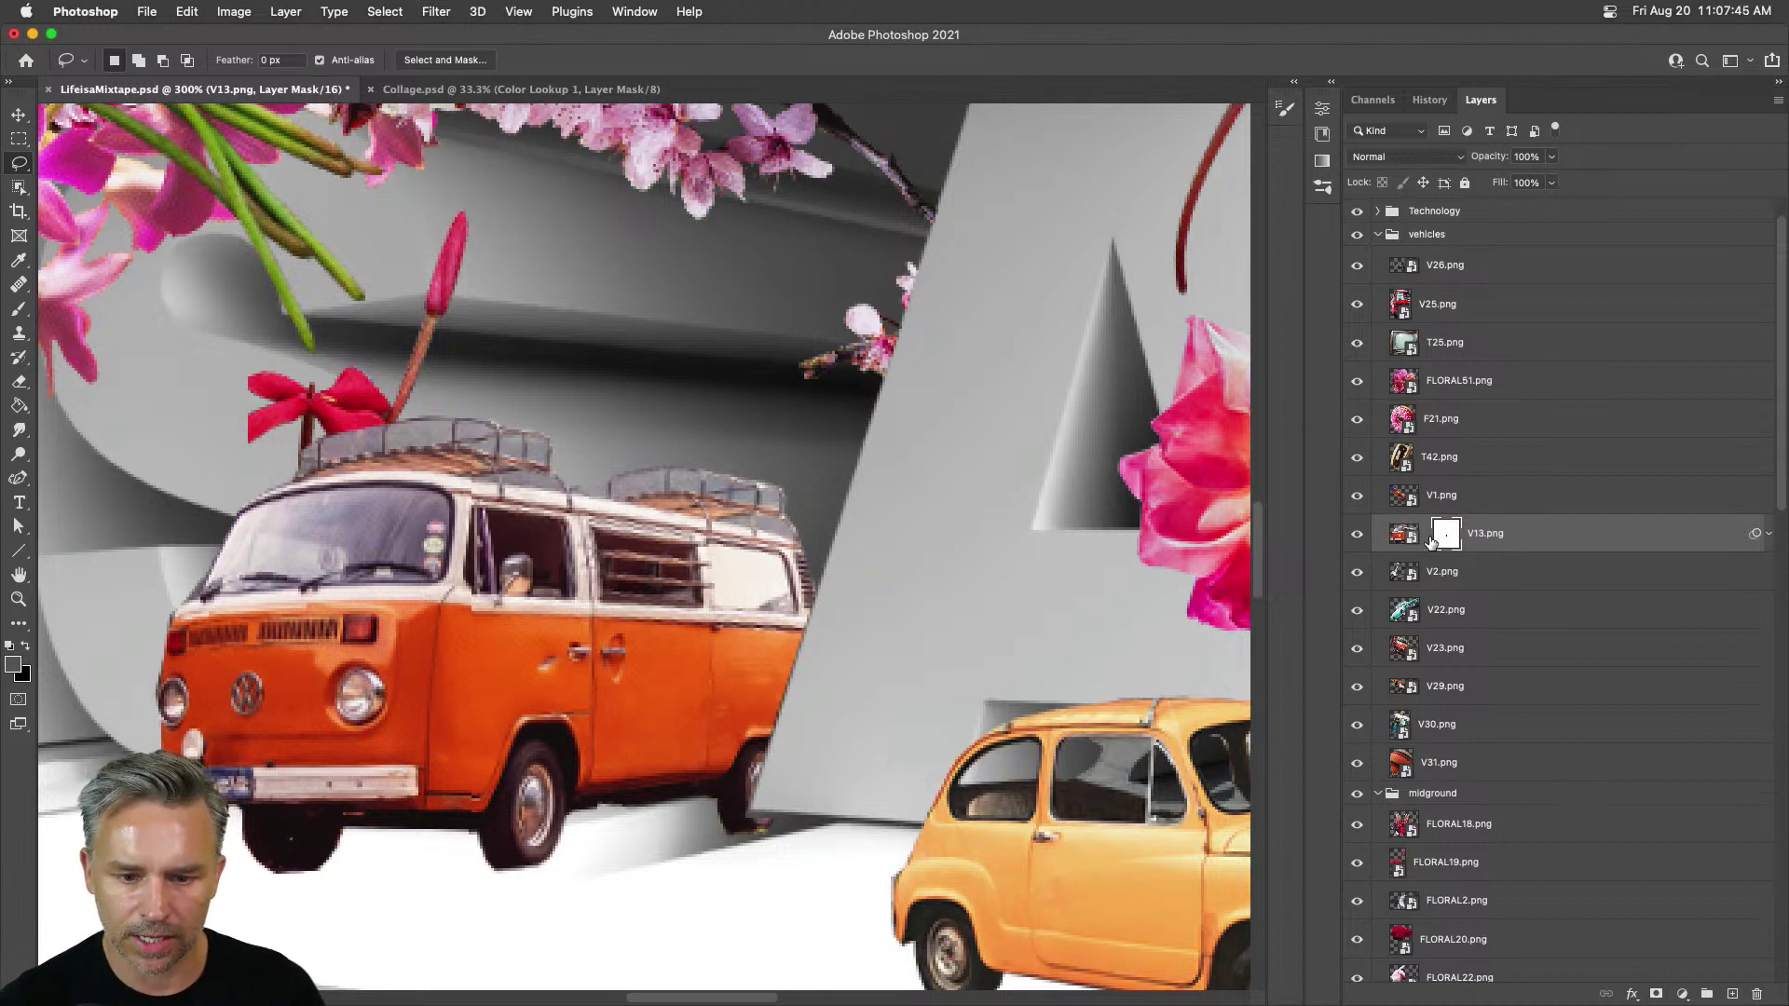
Step: Unlink the van from its layer mask and nudge it up and right so it sits further behind the letter A
{"action": "left_click", "coordinate": [17, 114]}
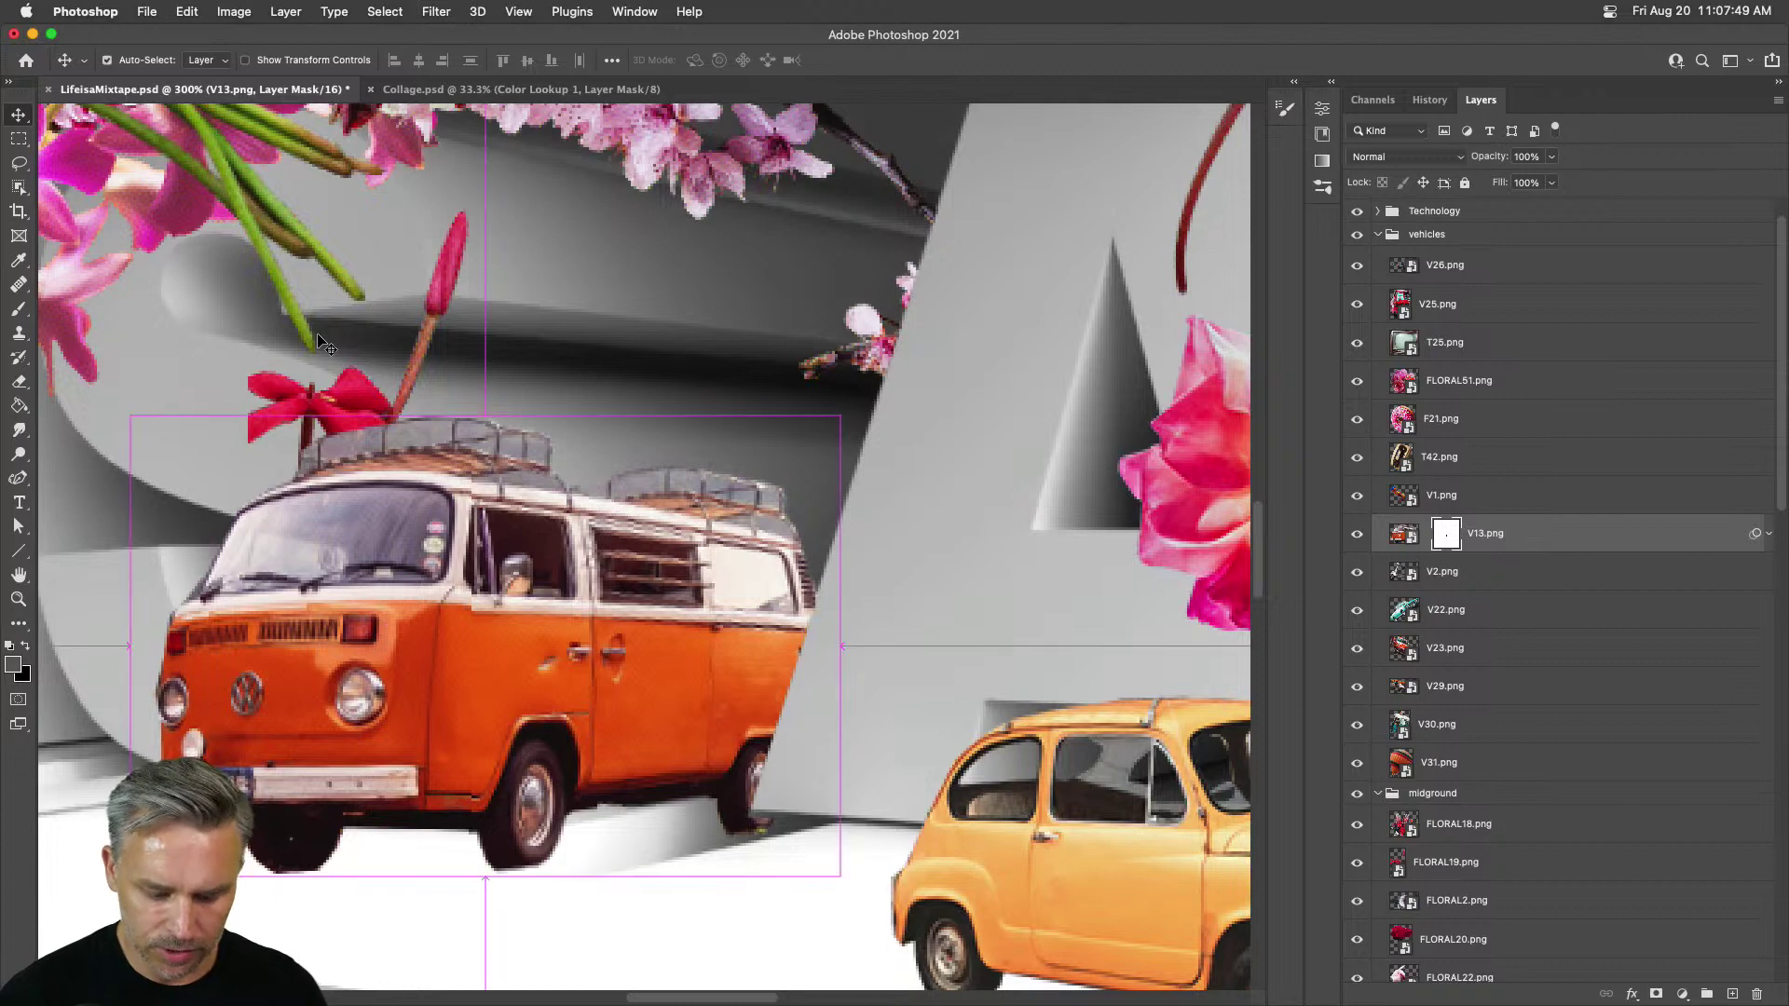
{"action": "key", "text": "super+minus"}
{"action": "key", "text": "super+minus"}
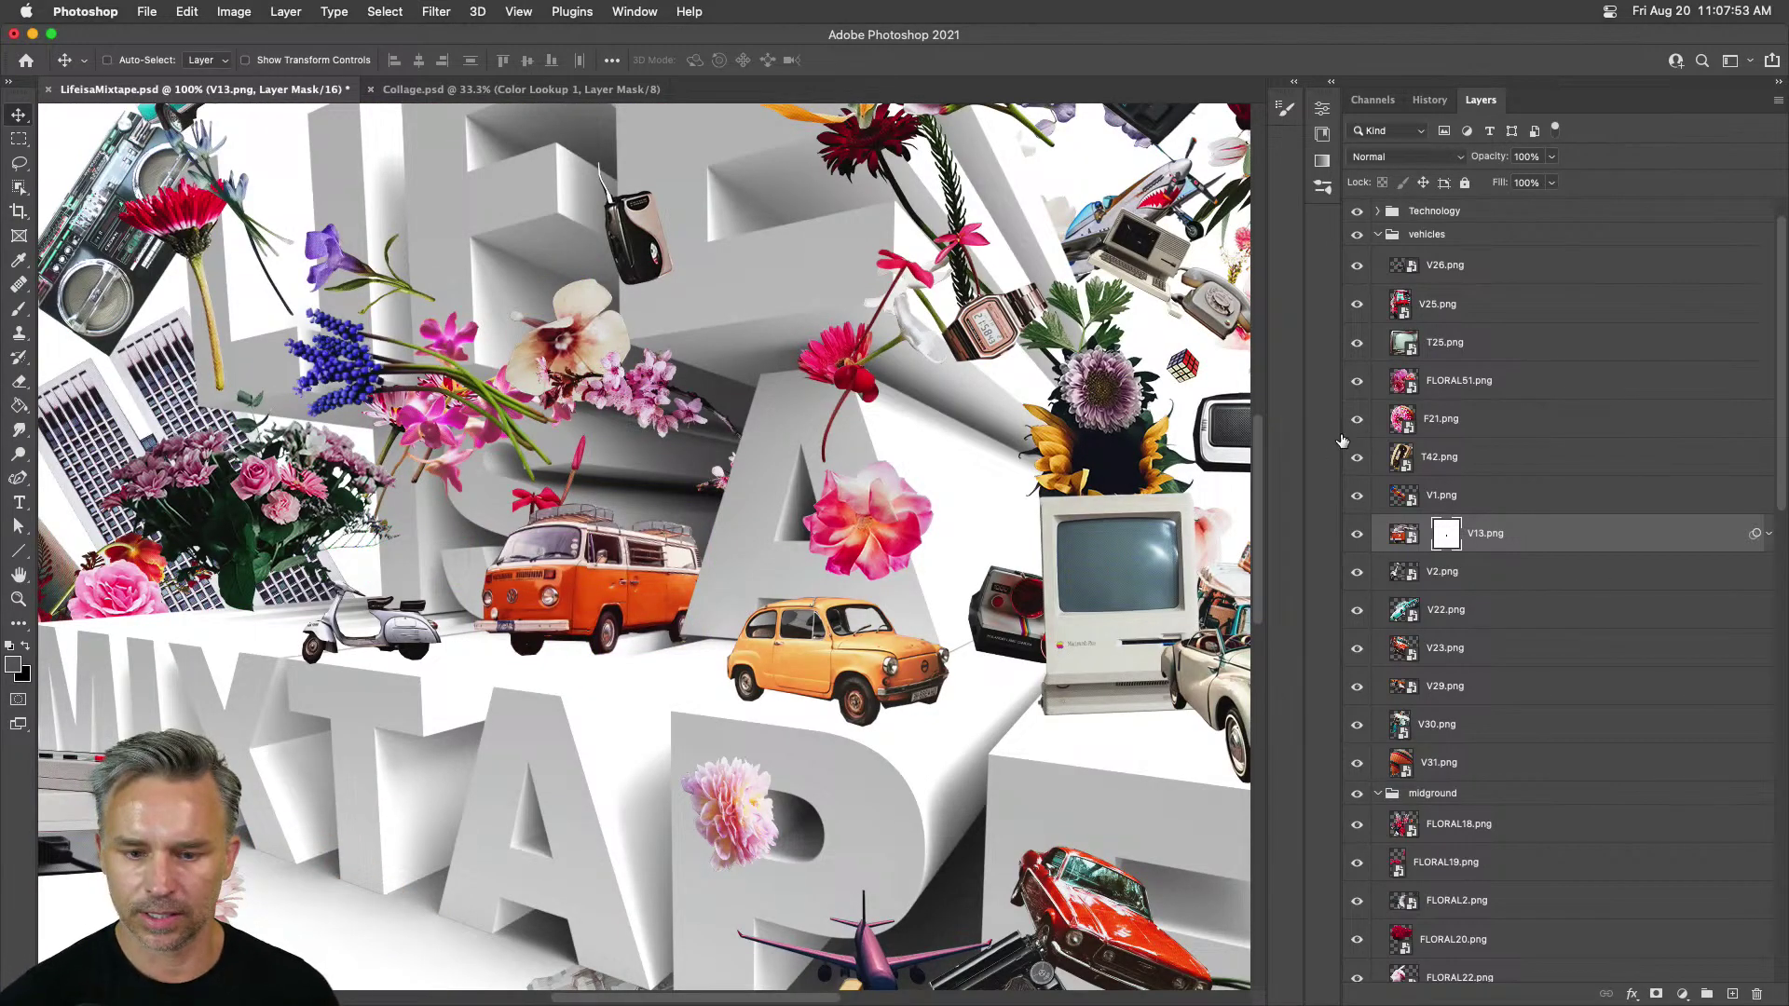
{"action": "left_click", "coordinate": [1402, 534]}
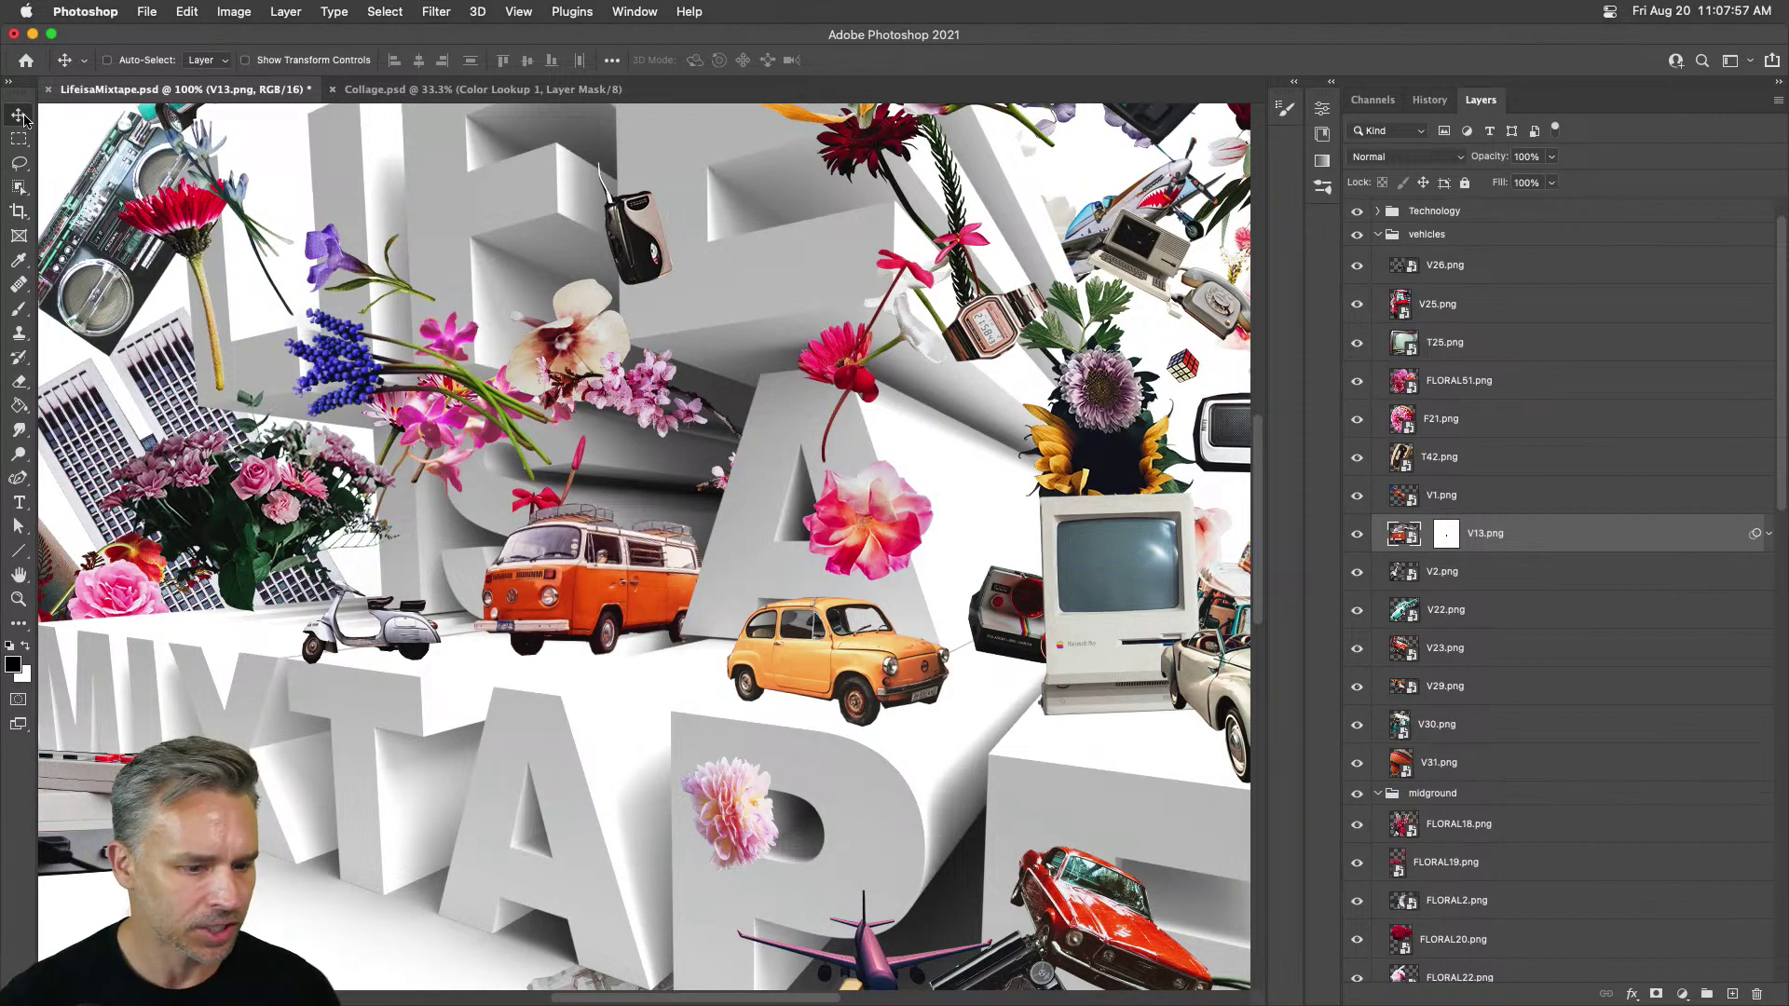
{"action": "key", "text": "shift+Up"}
{"action": "key", "text": "shift+Up"}
{"action": "key", "text": "shift+Right"}
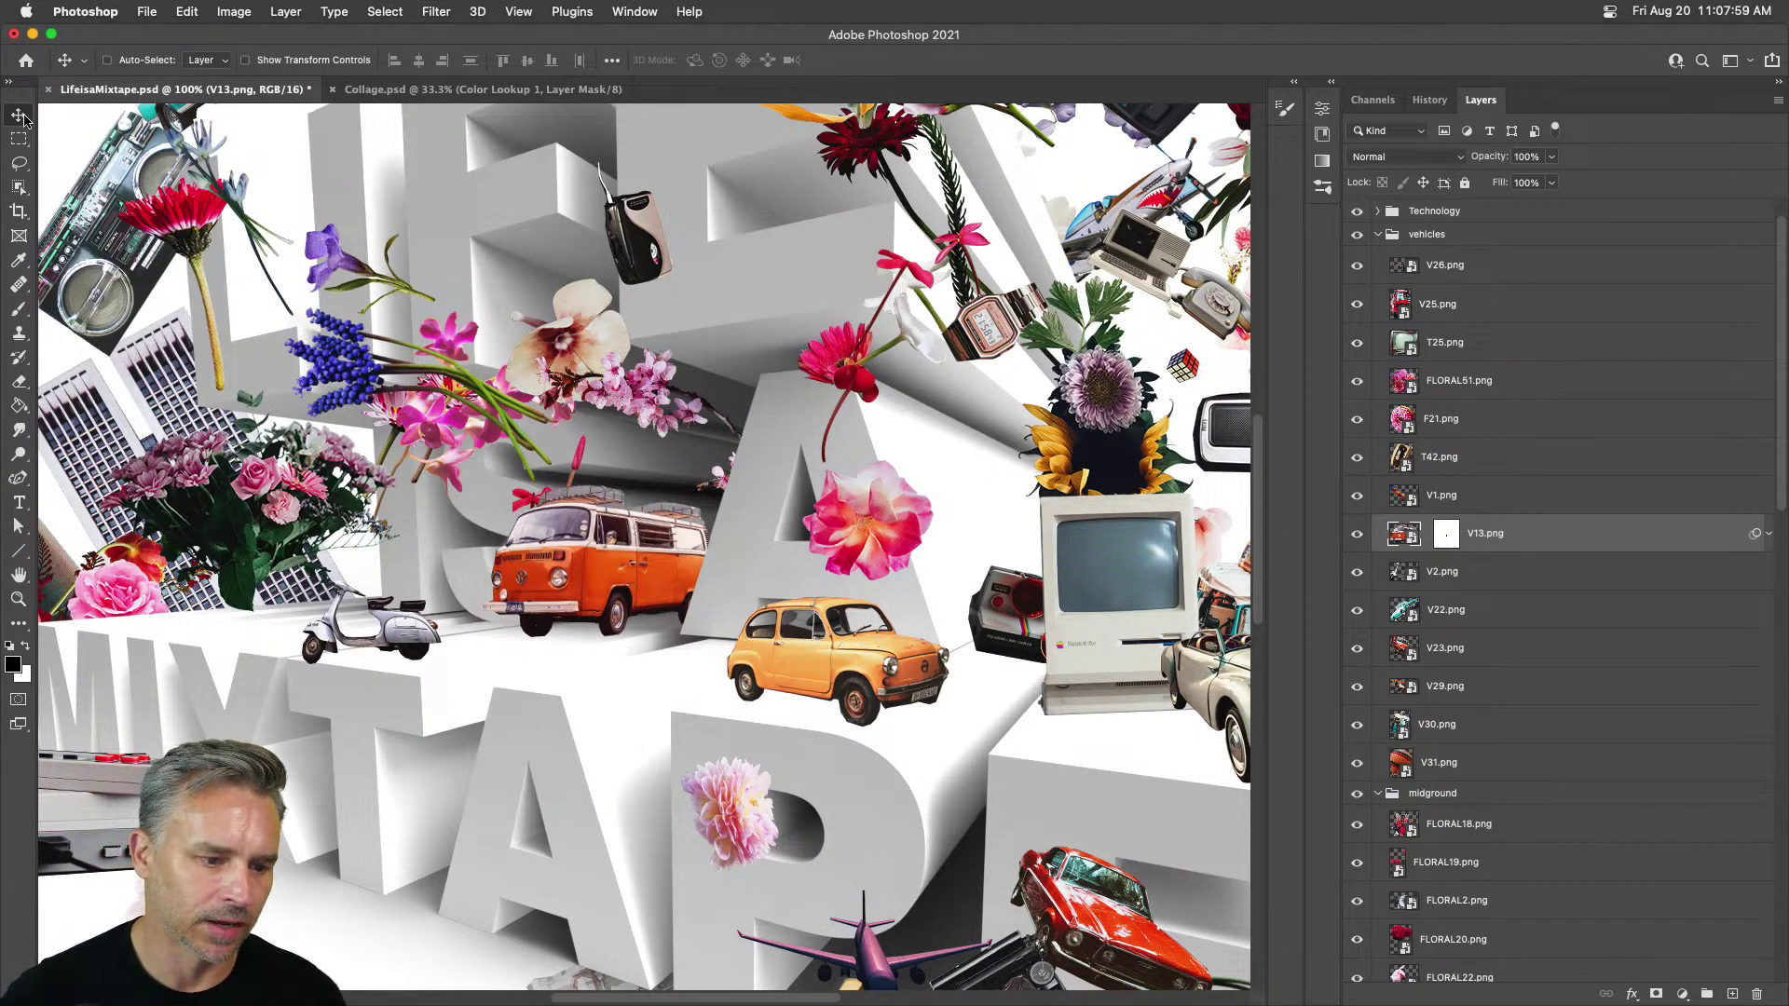
{"action": "key", "text": "shift+Right"}
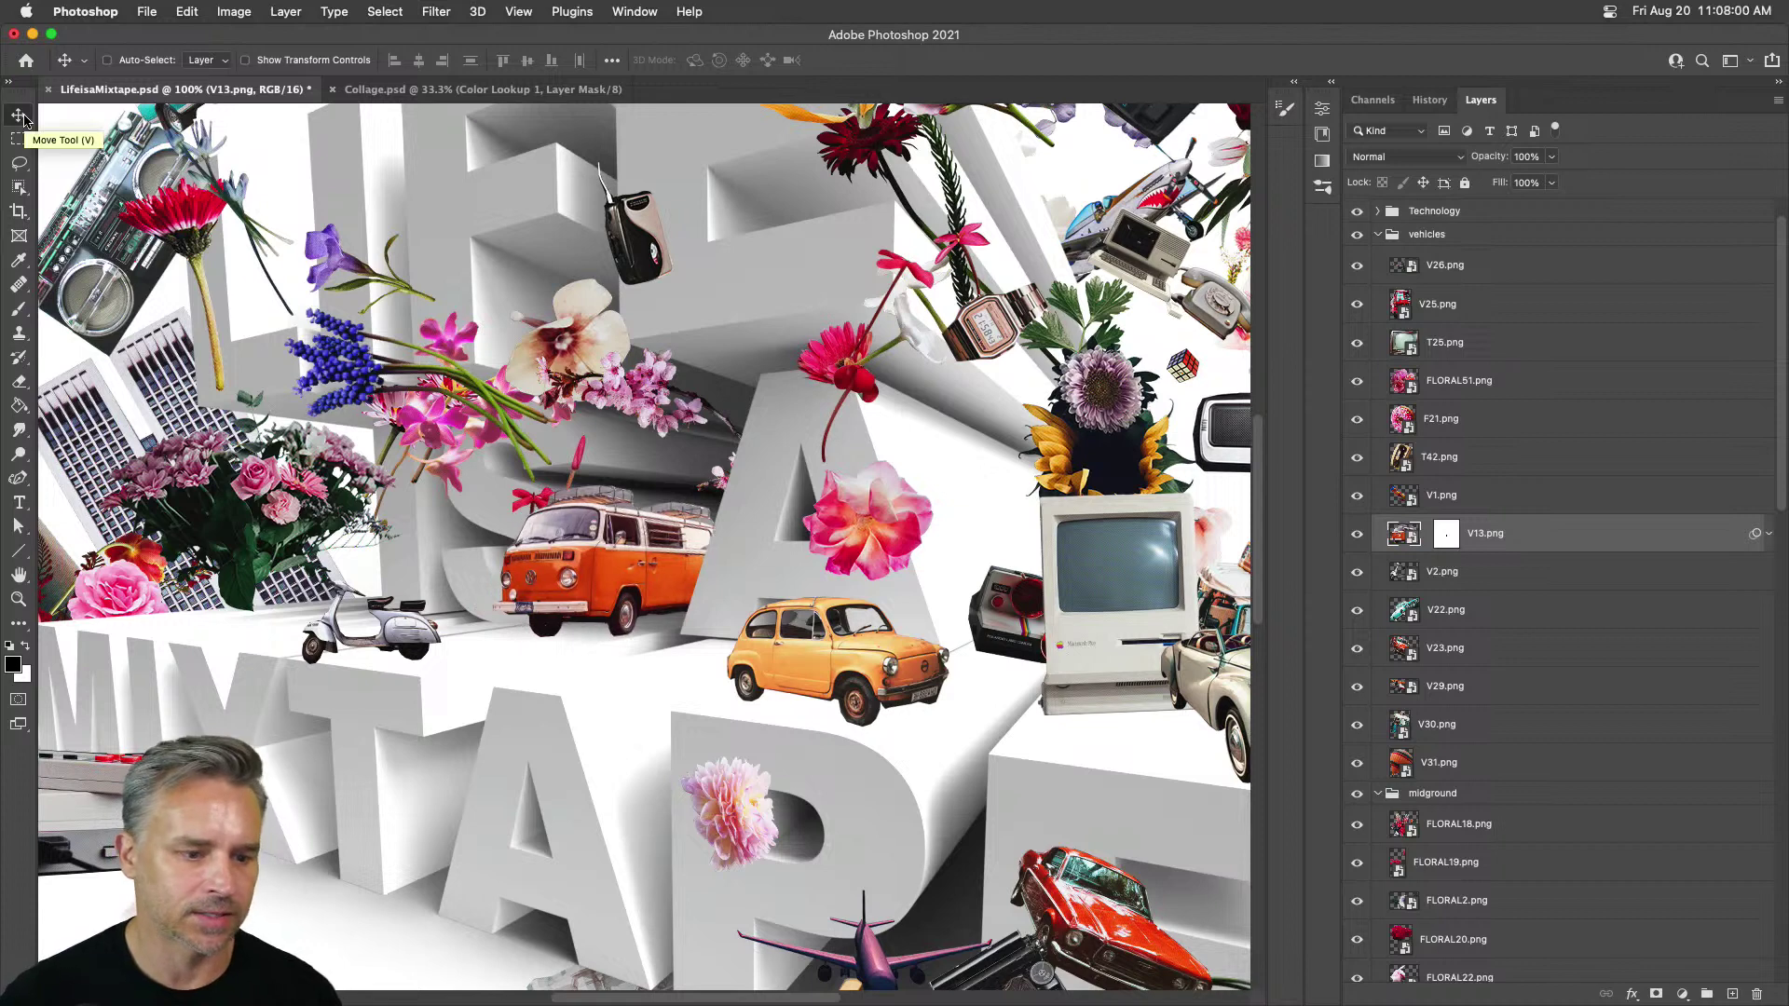
Step: Add a new layer clipped to V13.png and name it shad
{"action": "left_click", "coordinate": [1735, 995]}
{"action": "left_click", "coordinate": [1528, 549], "text": "alt"}
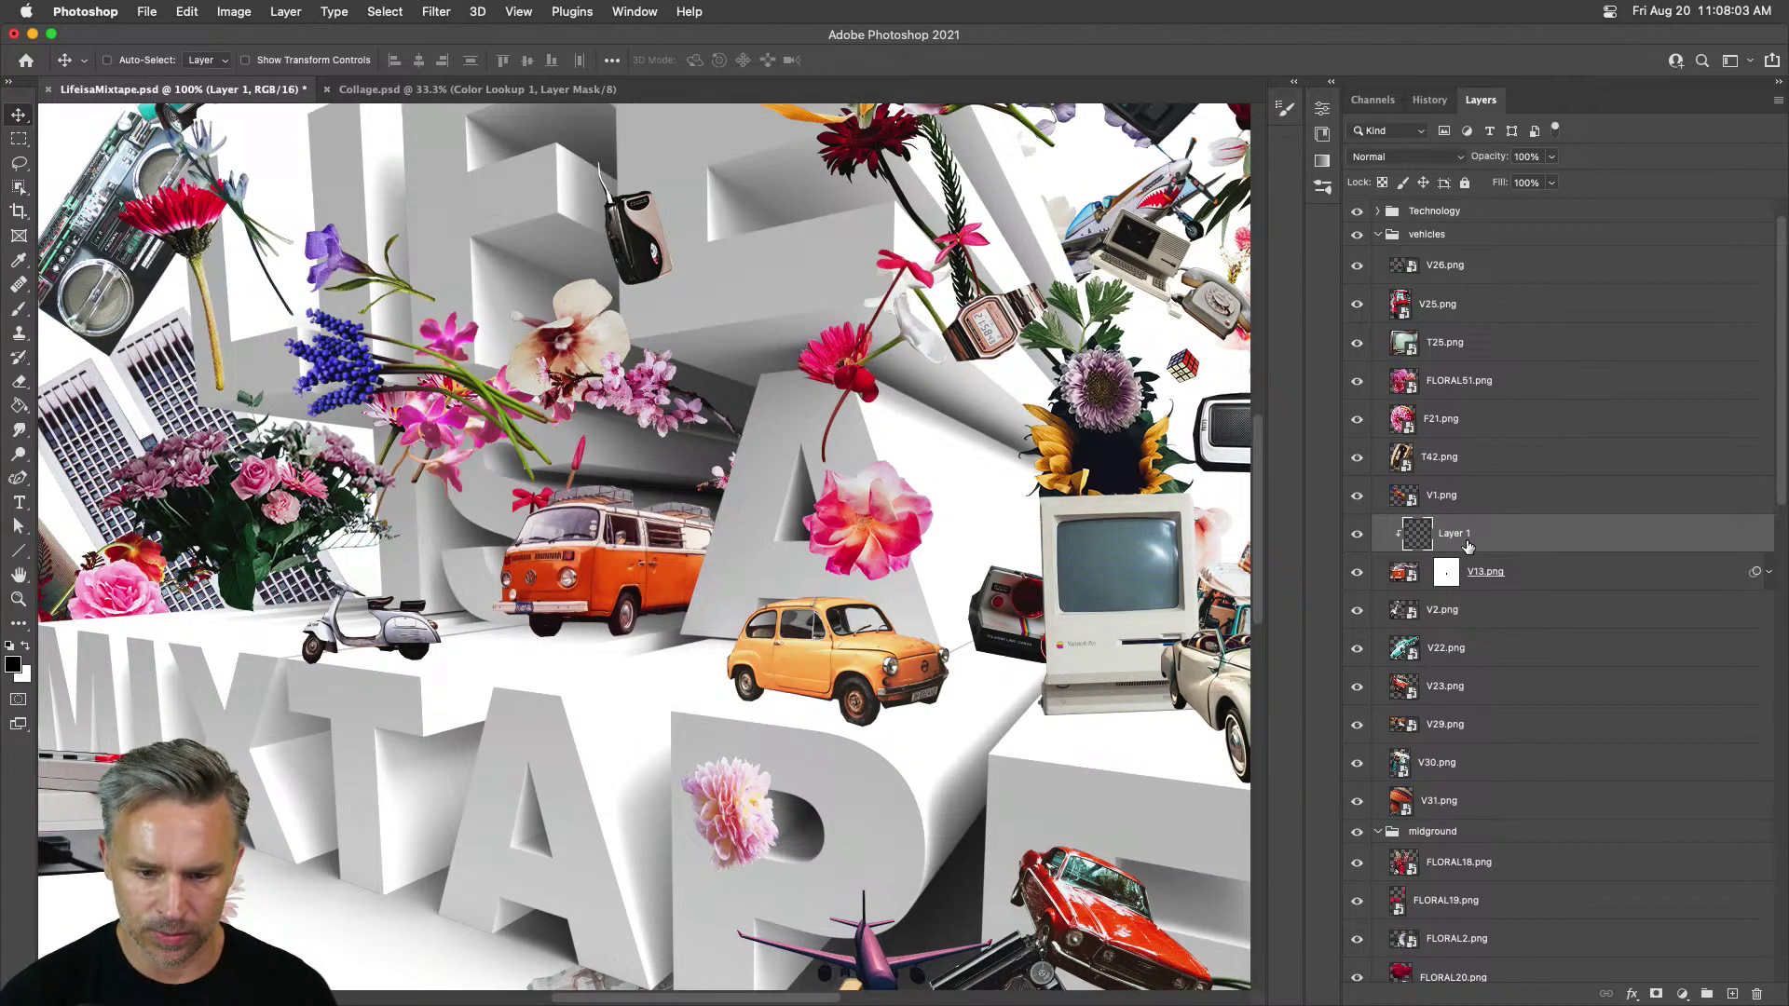
{"action": "type", "text": "shad"}
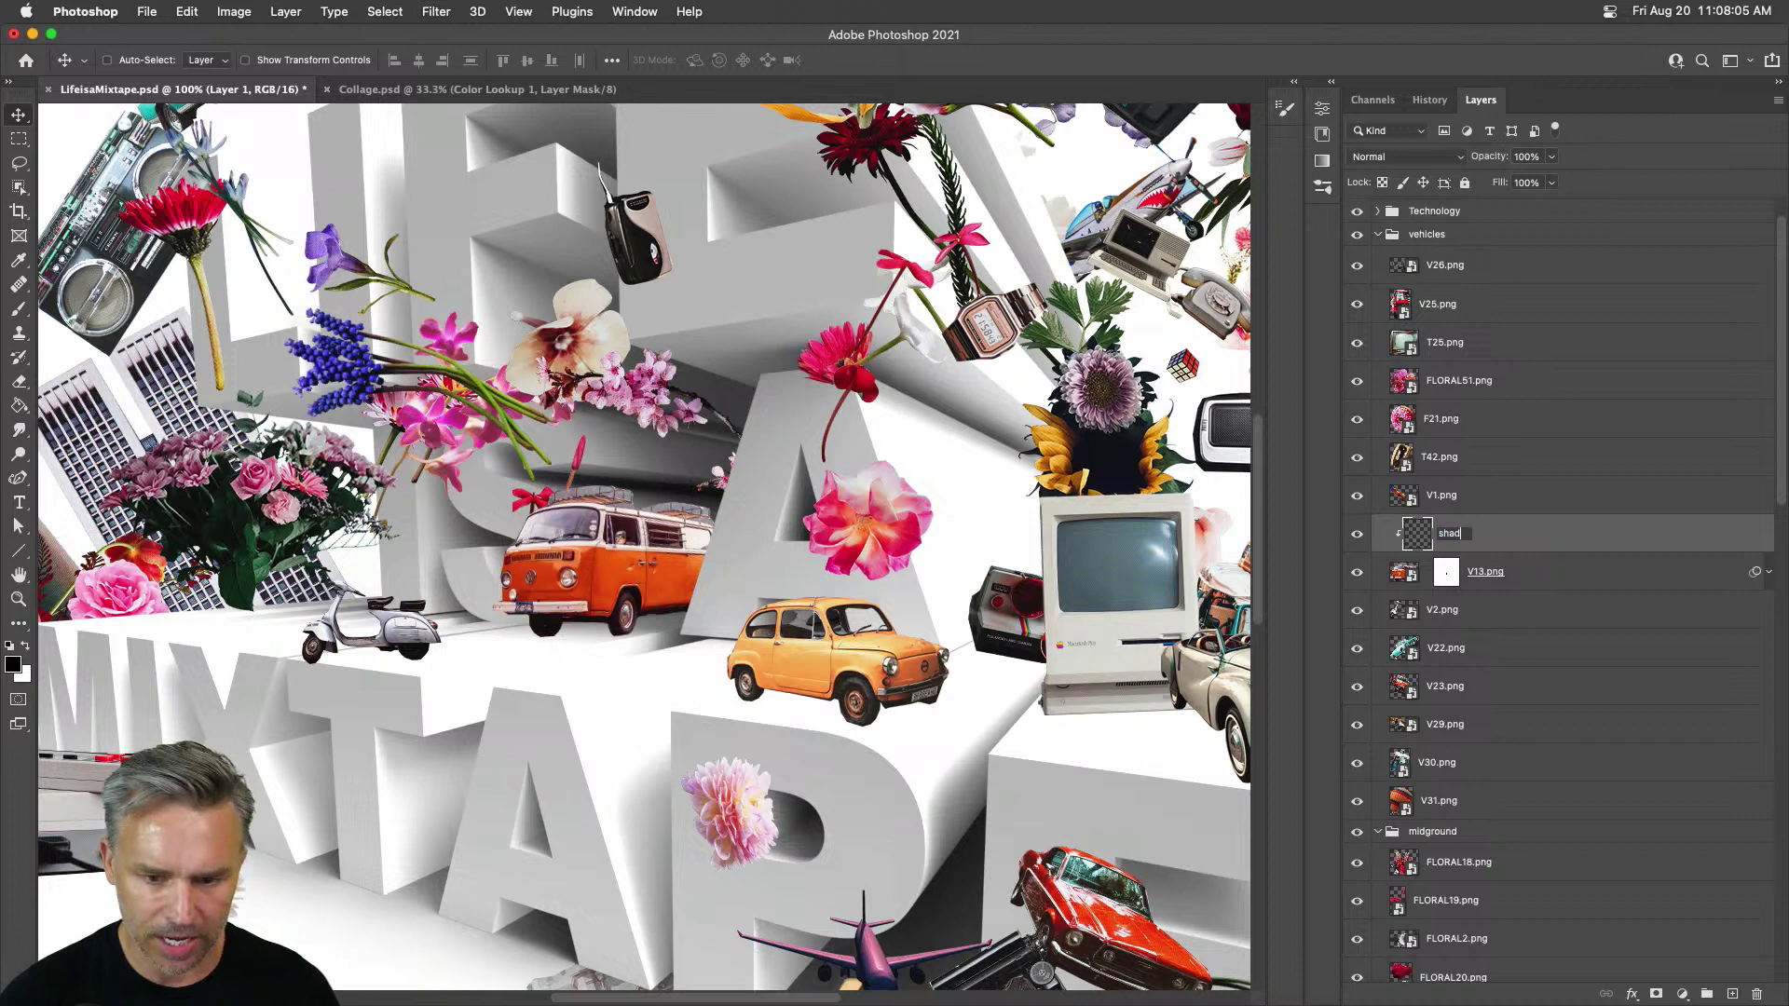
{"action": "key", "text": "Return"}
Step: Paint a soft black shadow with the Brush at 21% flow over the van's rear where it meets the letter A
{"action": "scroll", "coordinate": [529, 585], "scroll_direction": "up", "scroll_amount": 6}
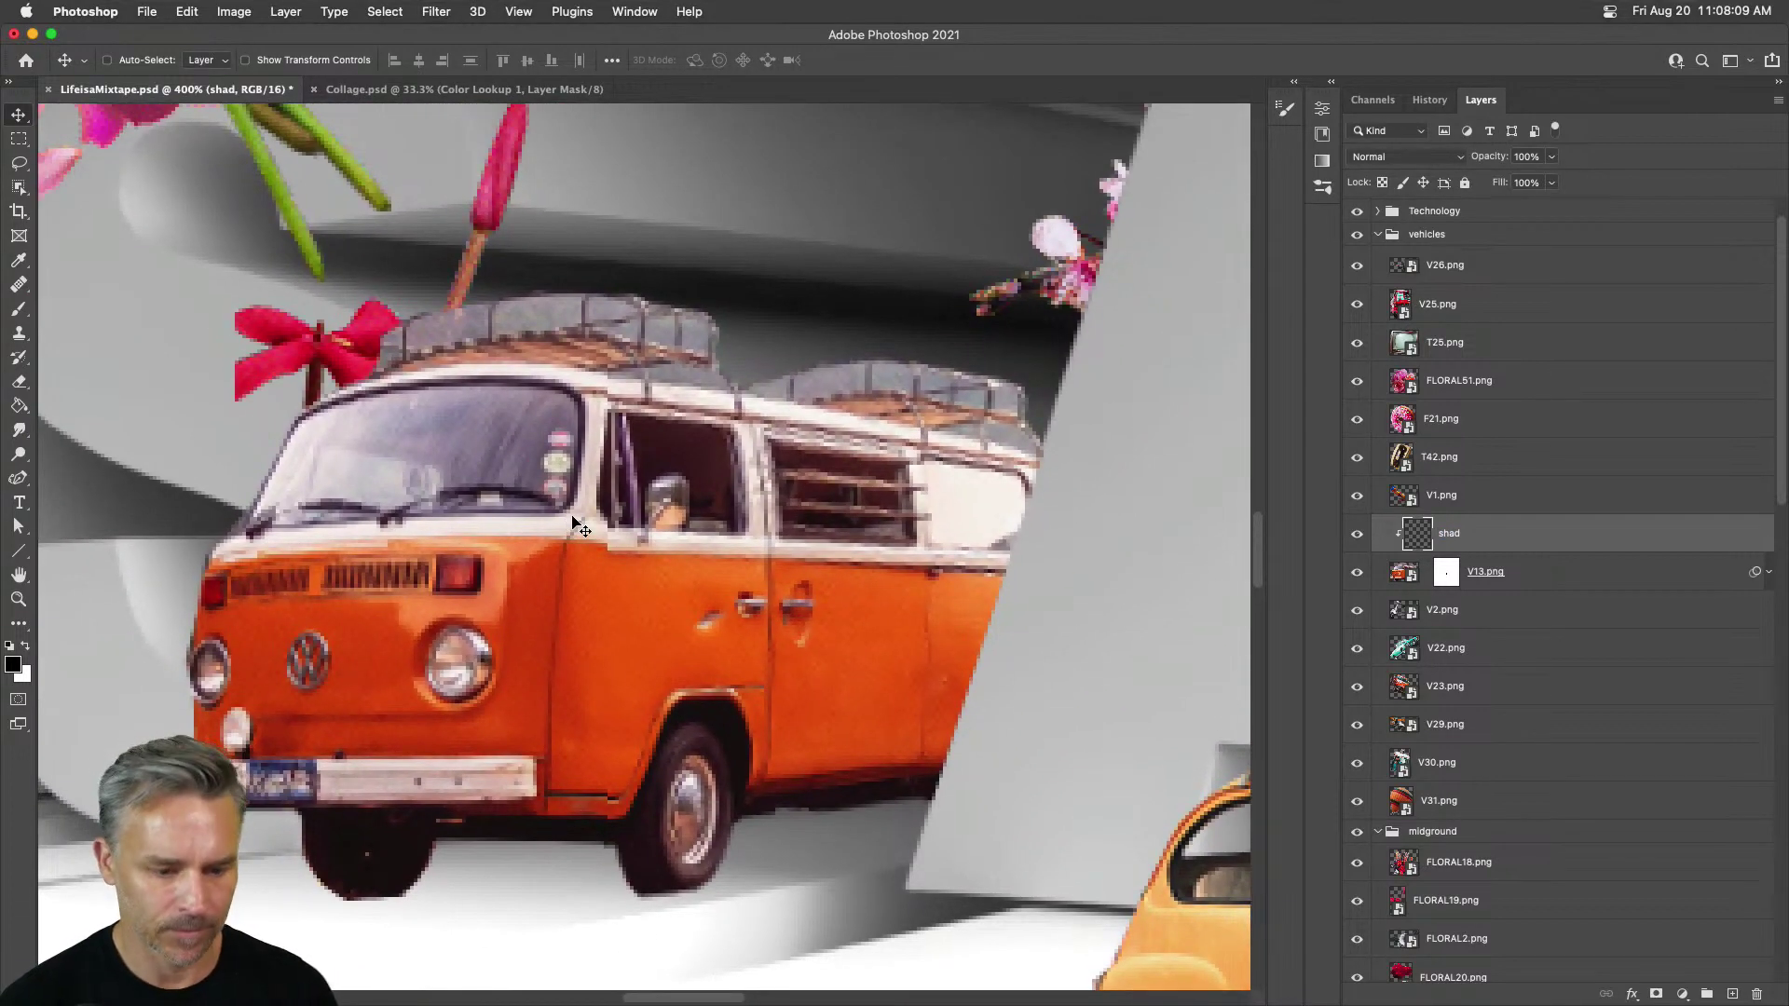
{"action": "key", "text": "b"}
{"action": "key", "text": "bracketleft"}
{"action": "key", "text": "bracketleft"}
{"action": "key", "text": "bracketleft"}
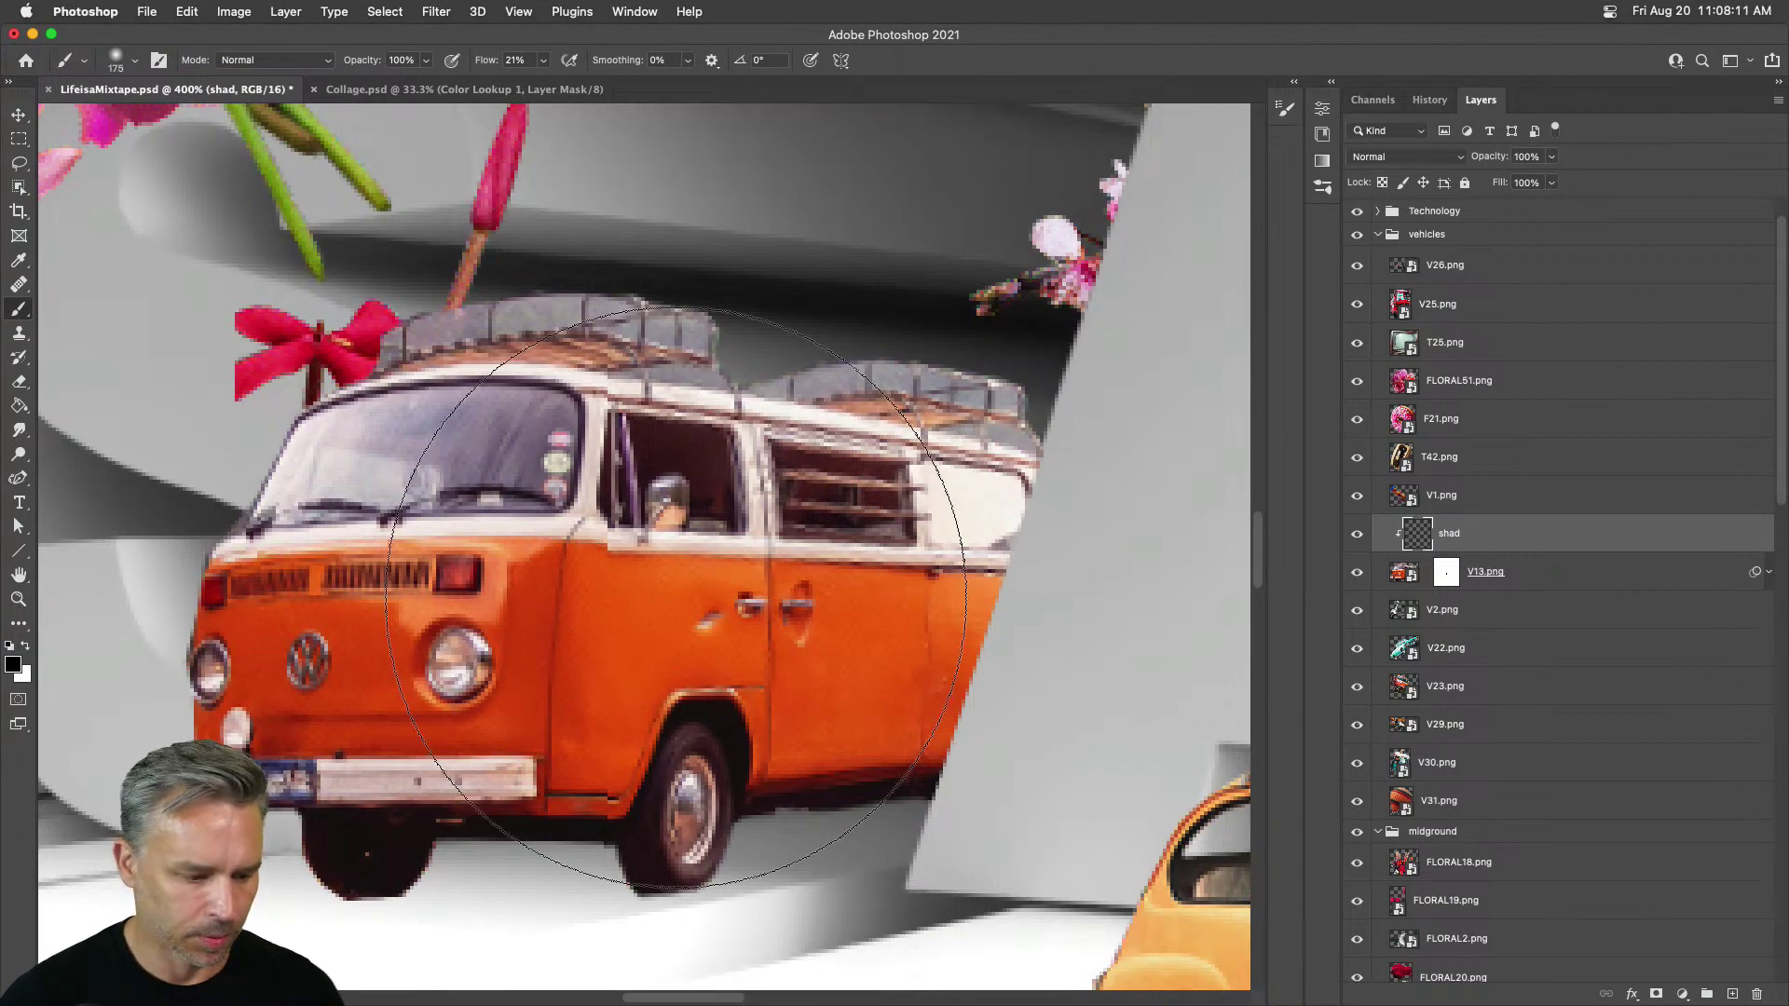
{"action": "mouse_move", "coordinate": [1118, 559]}
{"action": "left_mouse_down"}
{"action": "mouse_move", "coordinate": [1110, 539]}
{"action": "mouse_move", "coordinate": [1097, 559]}
{"action": "left_mouse_up"}
{"action": "key", "text": "bracketleft"}
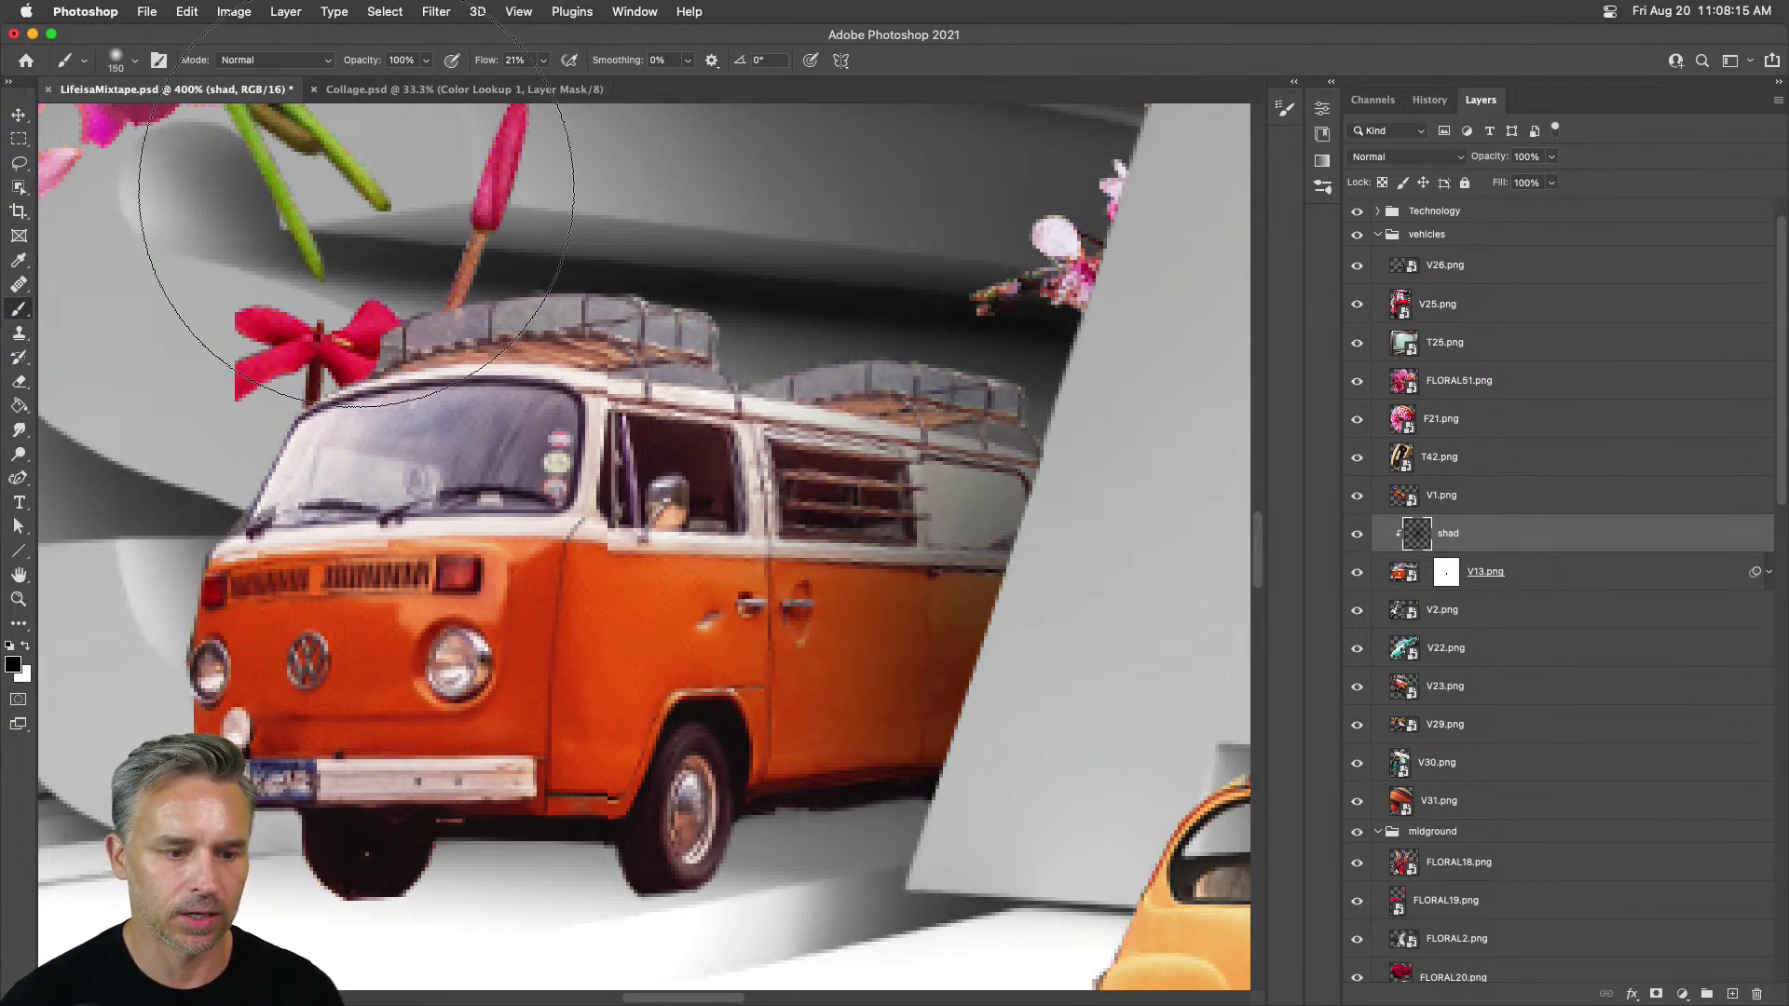
Step: Add a new empty layer directly beneath the V13.png van layer, above V2.png, and reduce the Brush size to 45
{"action": "key", "text": "super+1"}
{"action": "key", "text": "super+minus"}
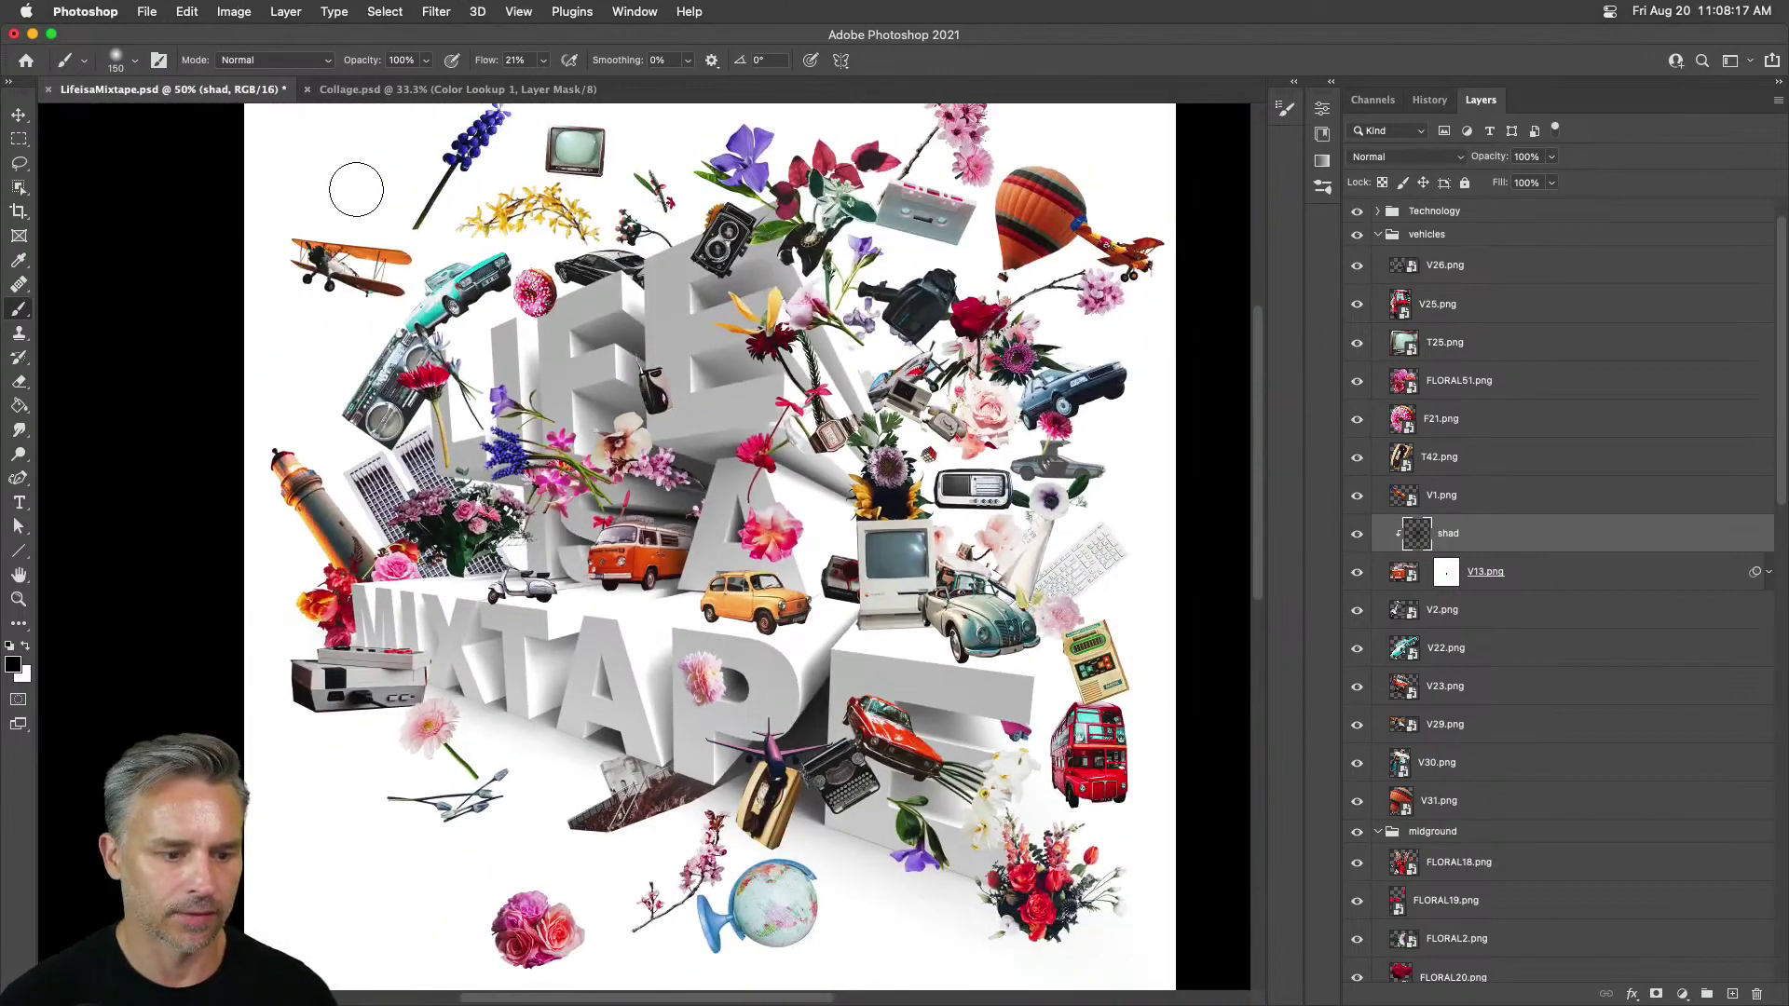
{"action": "key", "text": "super+plus"}
{"action": "key", "text": "super+plus"}
{"action": "key", "text": "super+plus"}
{"action": "key", "text": "super+plus"}
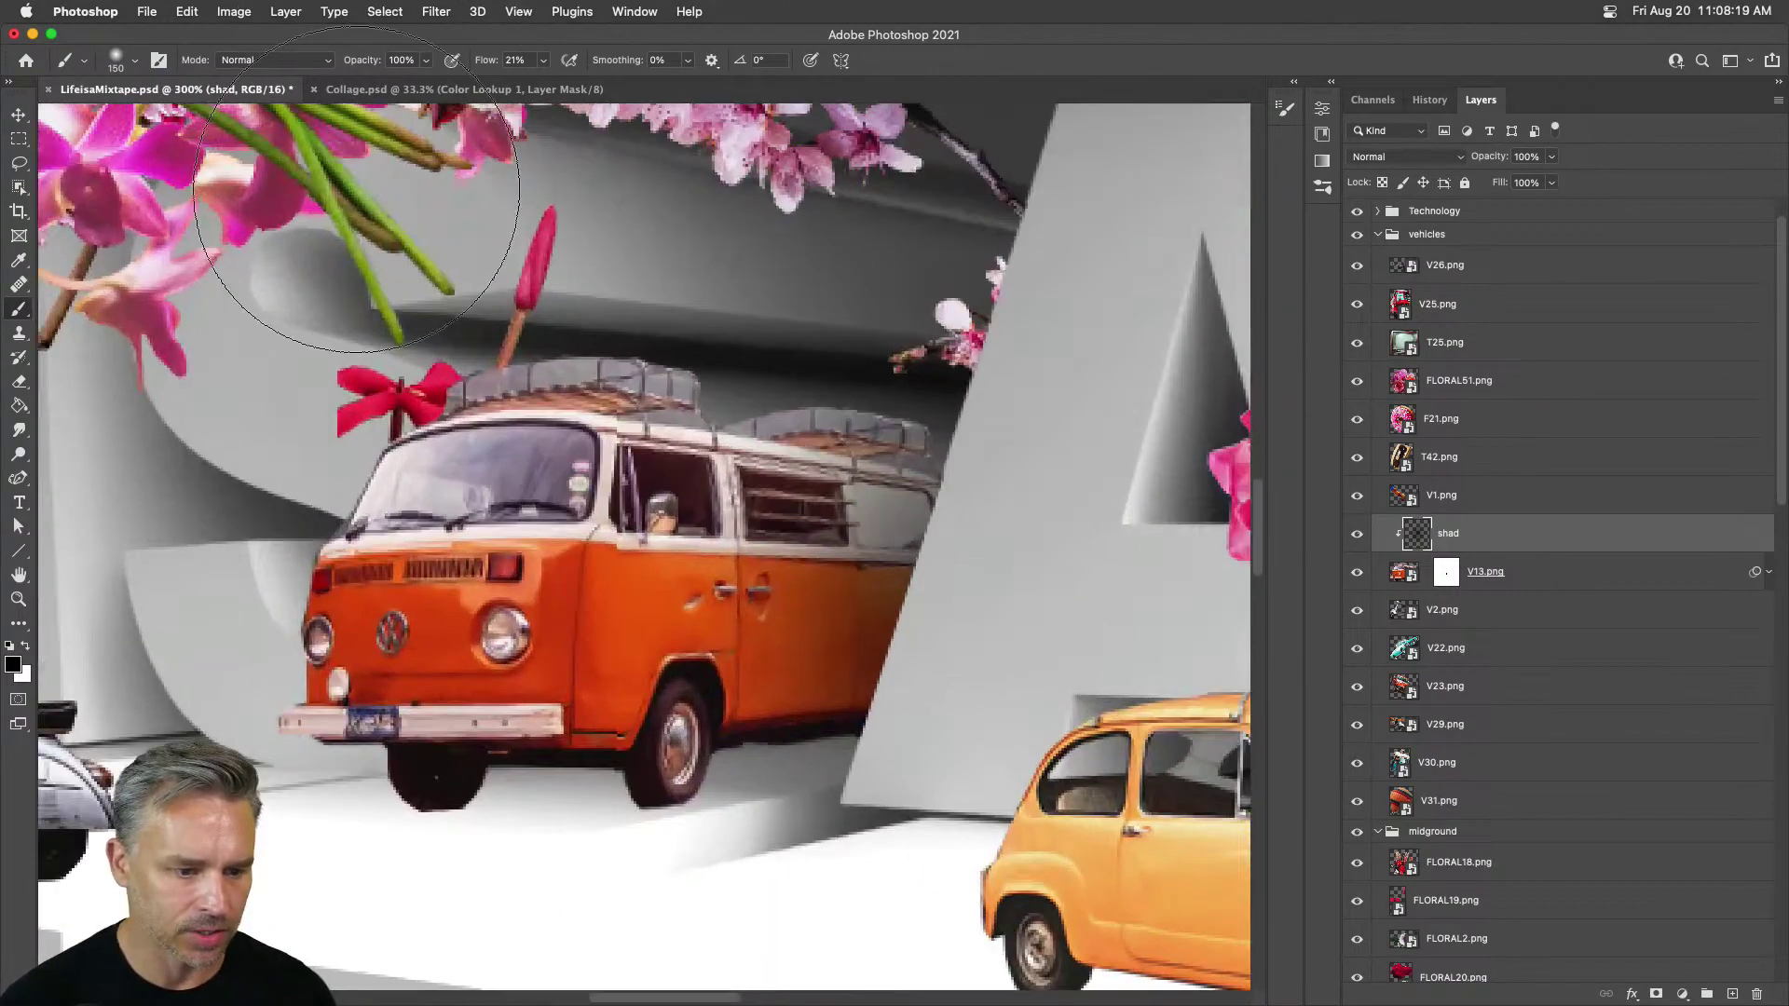
{"action": "left_click_drag", "start_coordinate": [508, 797], "coordinate": [466, 797]}
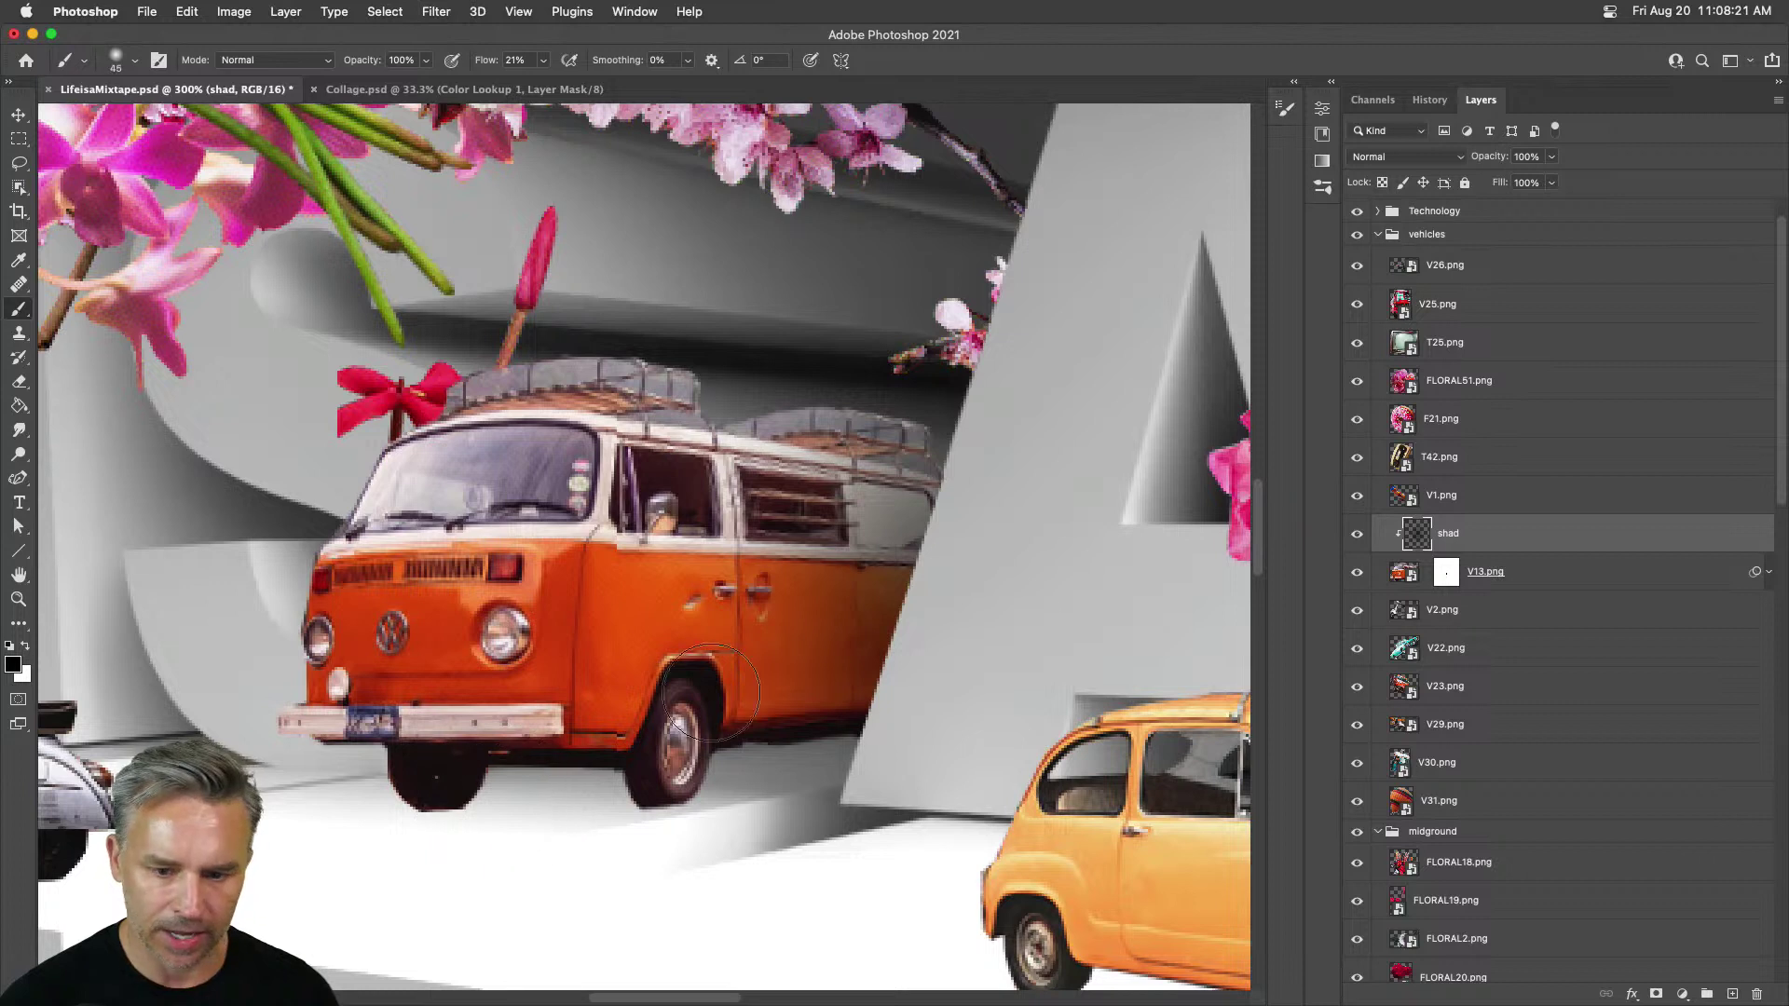
{"action": "left_click", "coordinate": [1511, 584]}
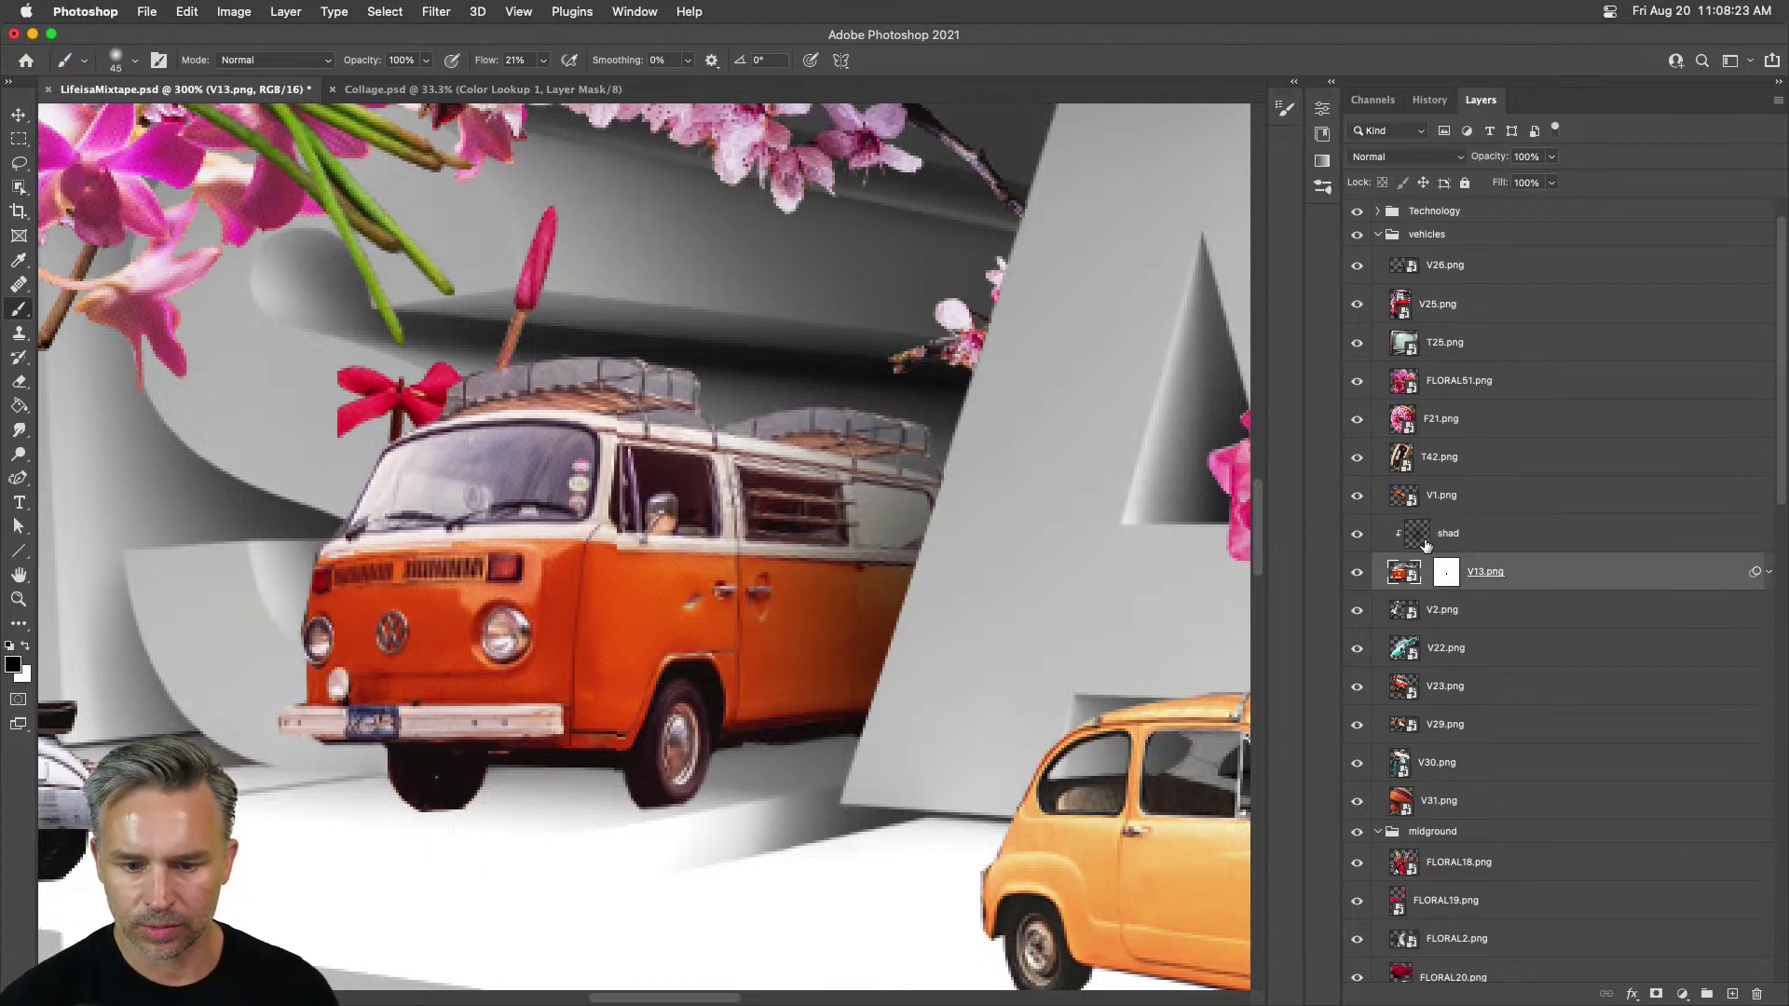
{"action": "left_click", "coordinate": [1422, 542]}
{"action": "left_click", "coordinate": [1472, 609]}
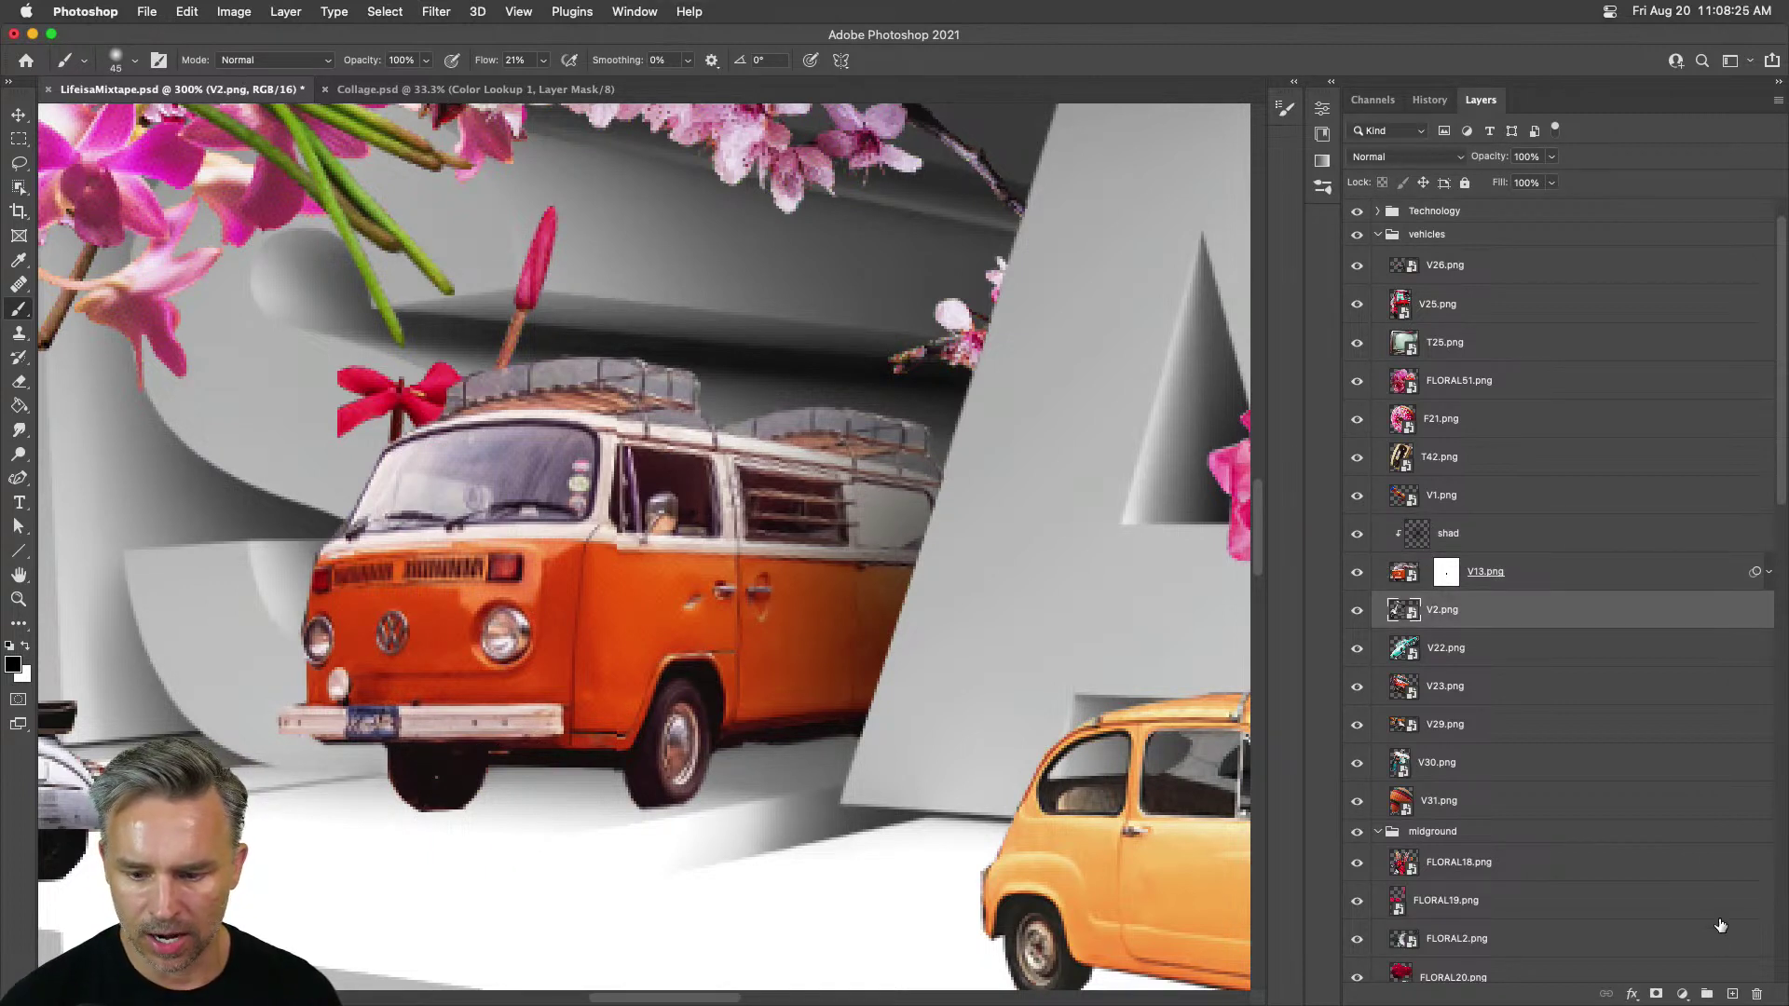
{"action": "left_click", "coordinate": [1732, 994]}
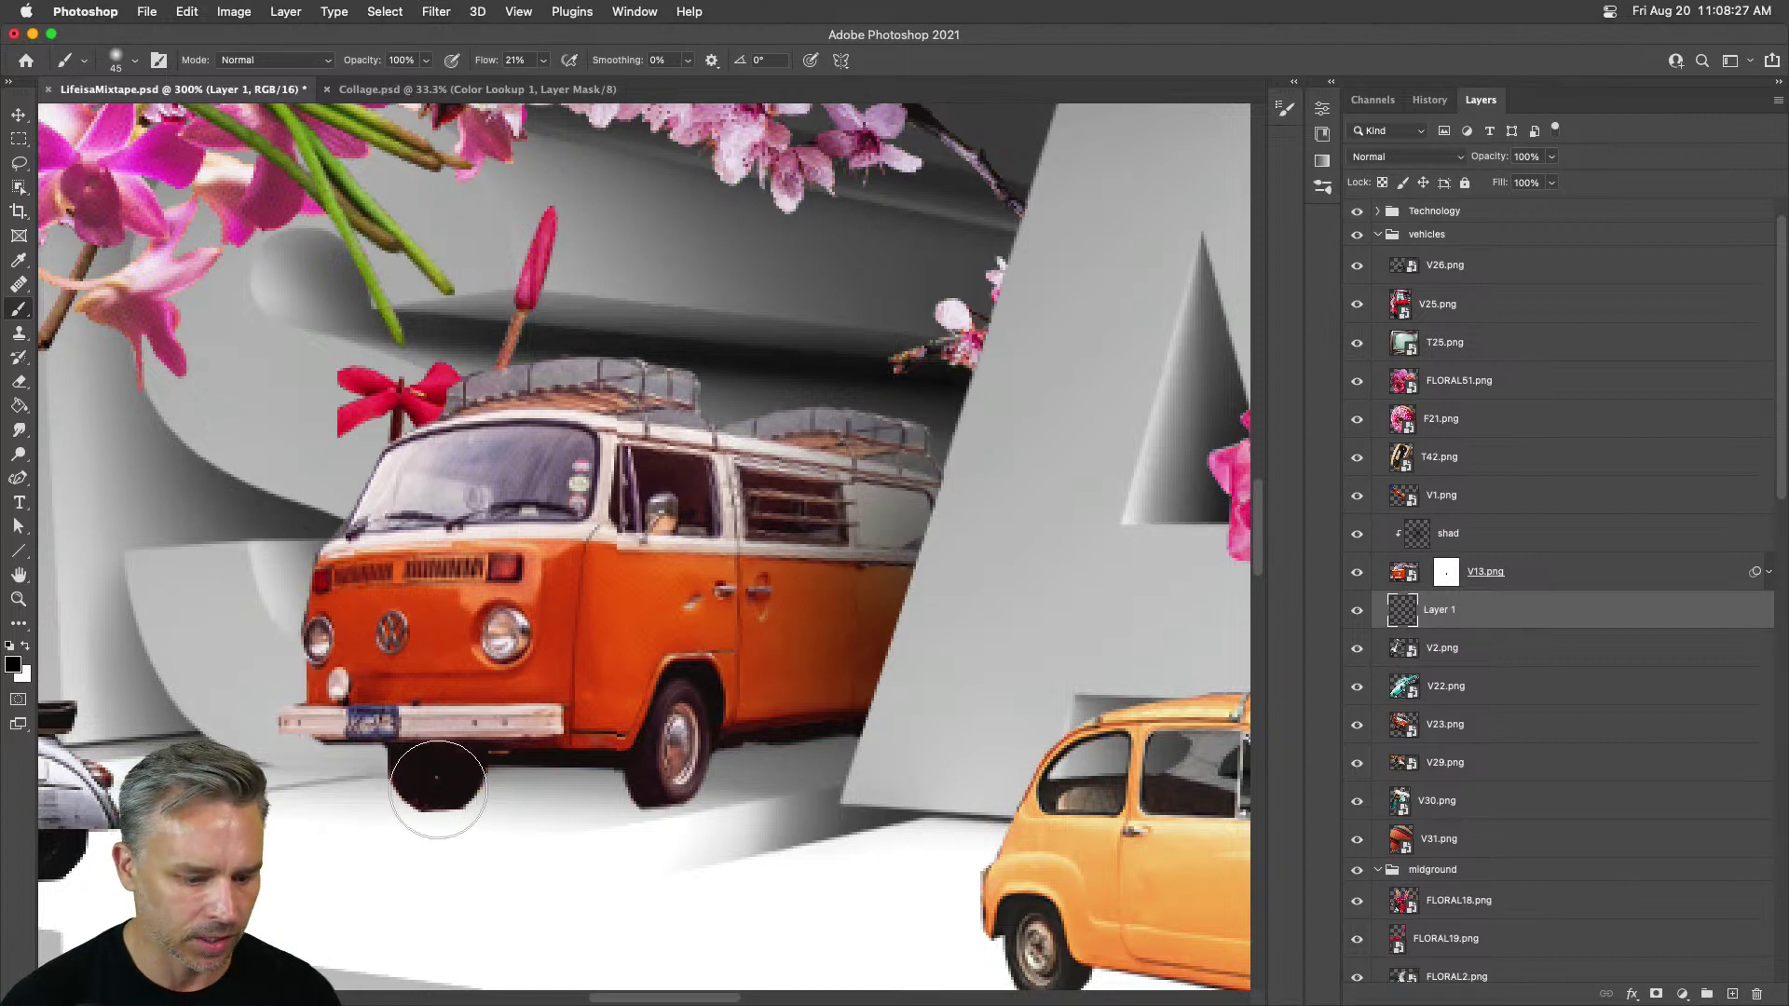
Step: Paint a soft black ground shadow beneath the van between its wheels and toward letter A, using a size 35 Brush at 21% flow
{"action": "key", "text": "bracketleft"}
{"action": "left_click_drag", "start_coordinate": [451, 771], "coordinate": [746, 772]}
{"action": "key", "text": "bracketright"}
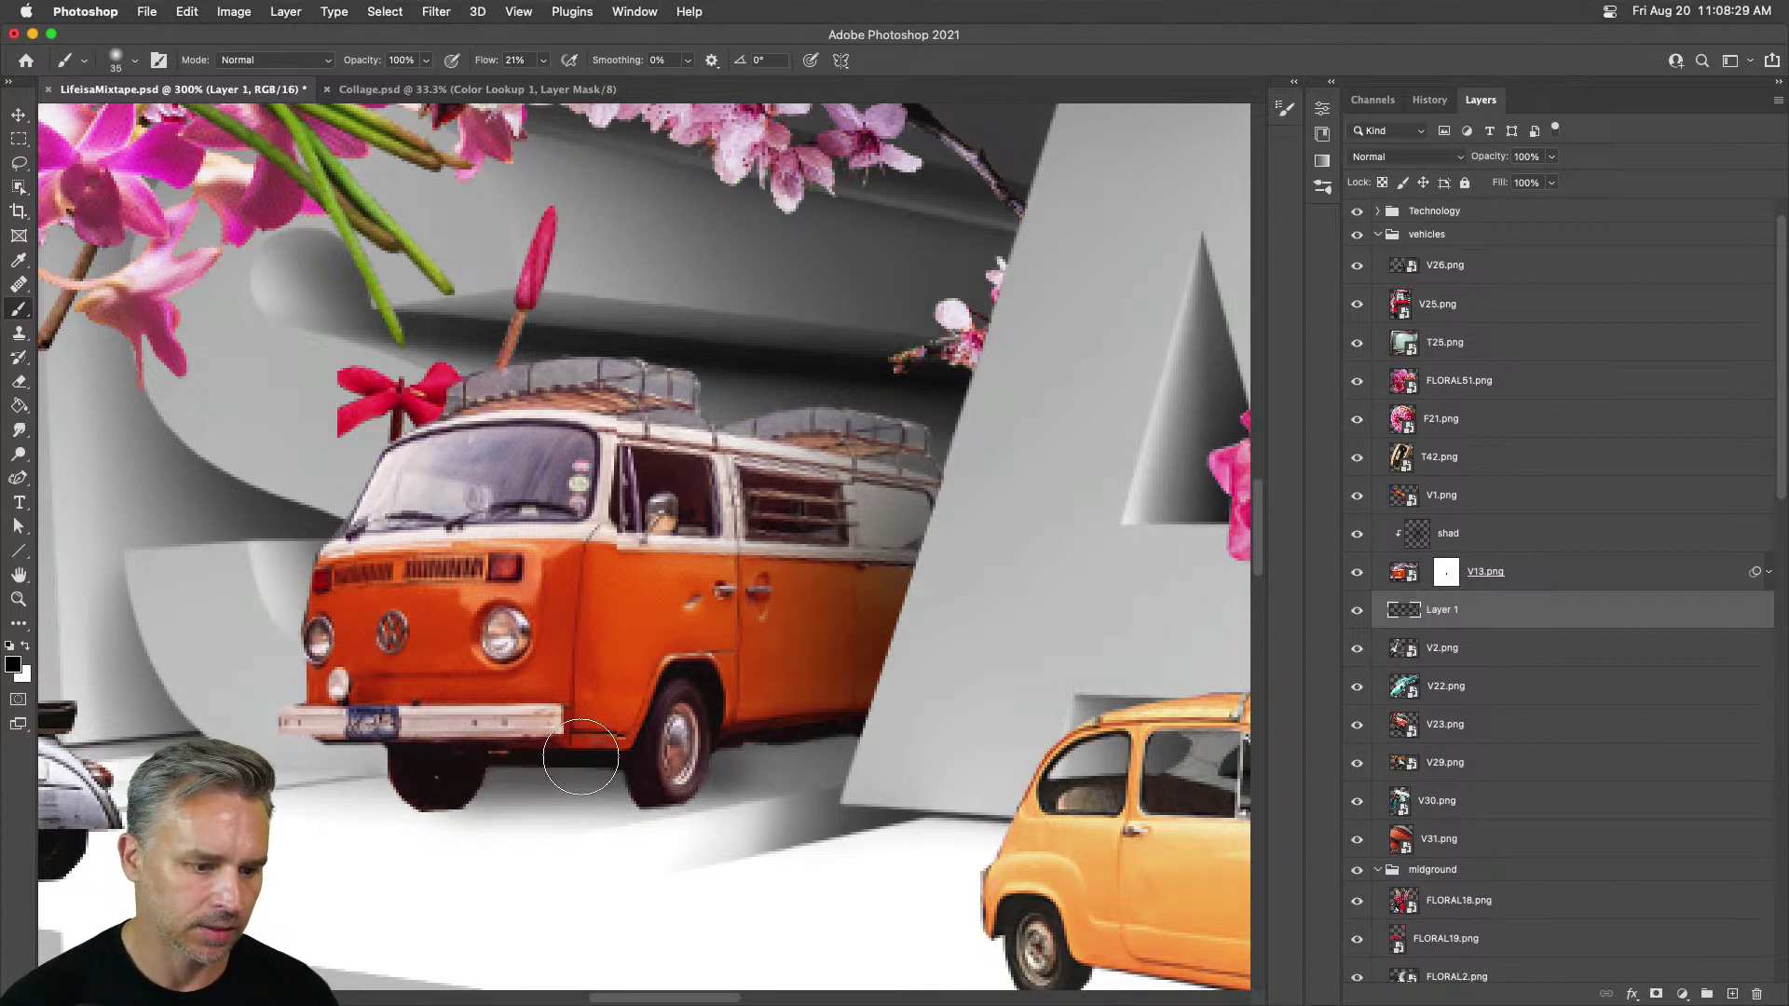
{"action": "left_click_drag", "start_coordinate": [447, 778], "coordinate": [898, 717]}
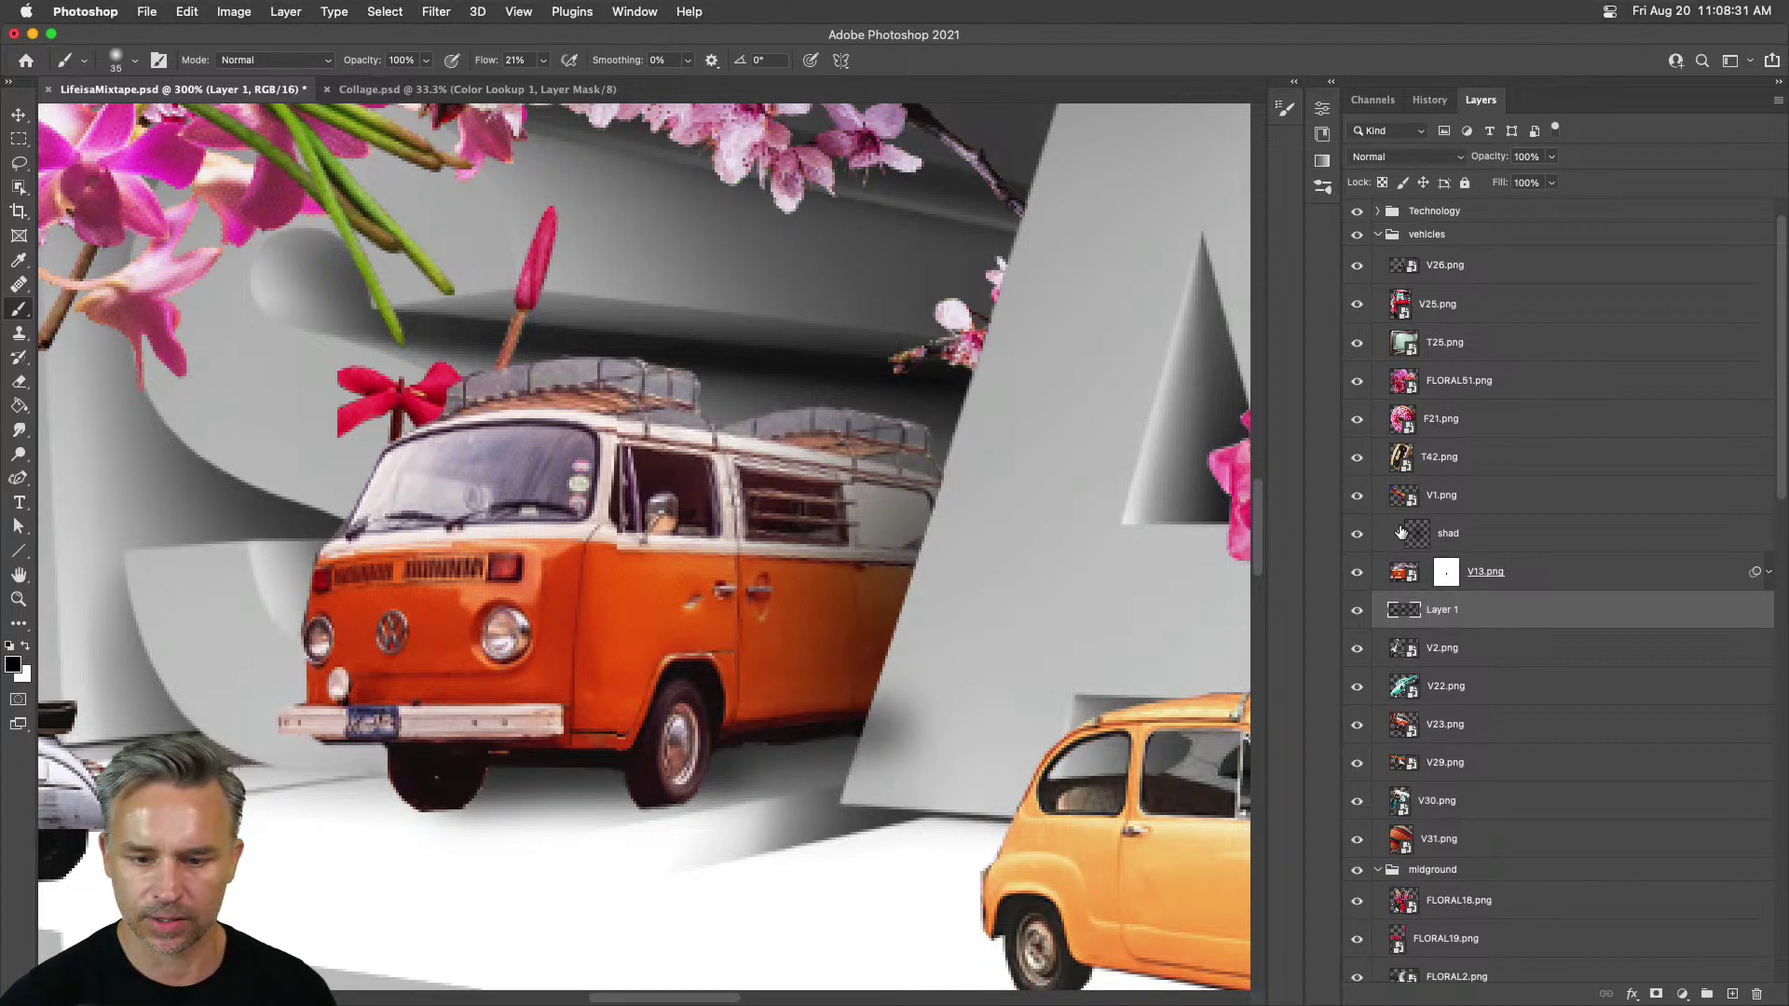
Step: Load the masked area of V13.png as a selection, delete the new shadow spilling onto letter A, and deselect
{"action": "left_click", "coordinate": [1445, 578], "text": "super"}
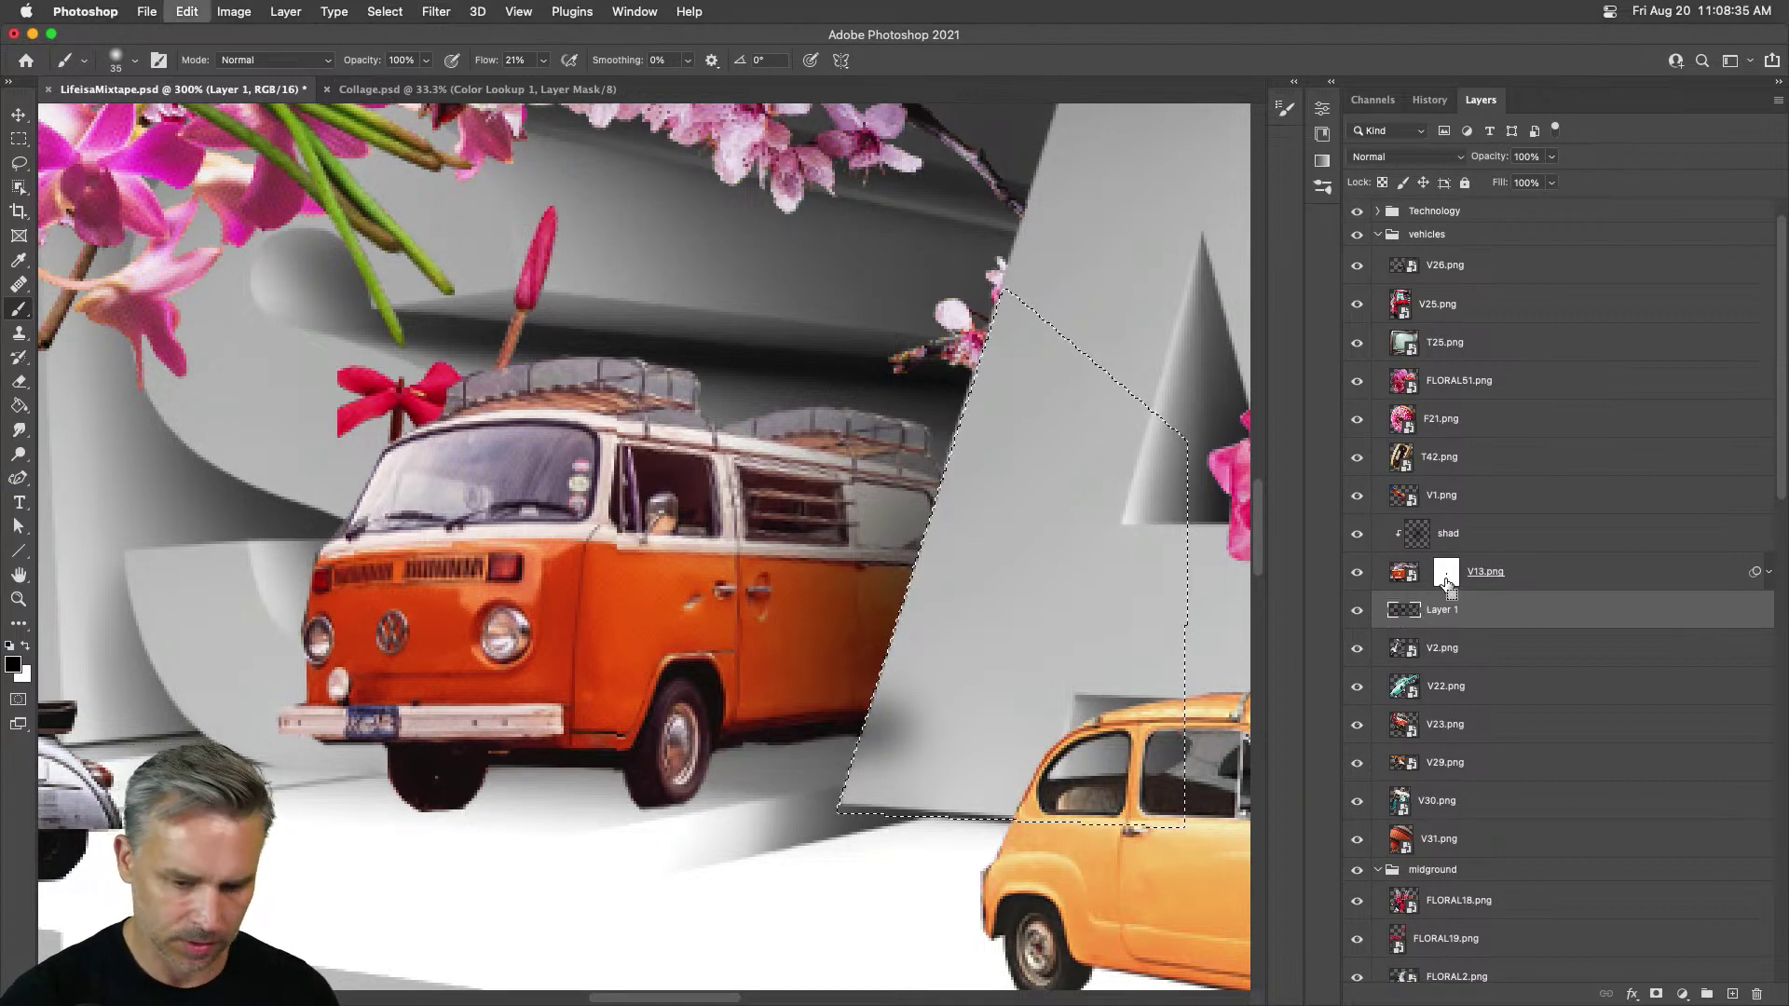
{"action": "key", "text": "BackSpace"}
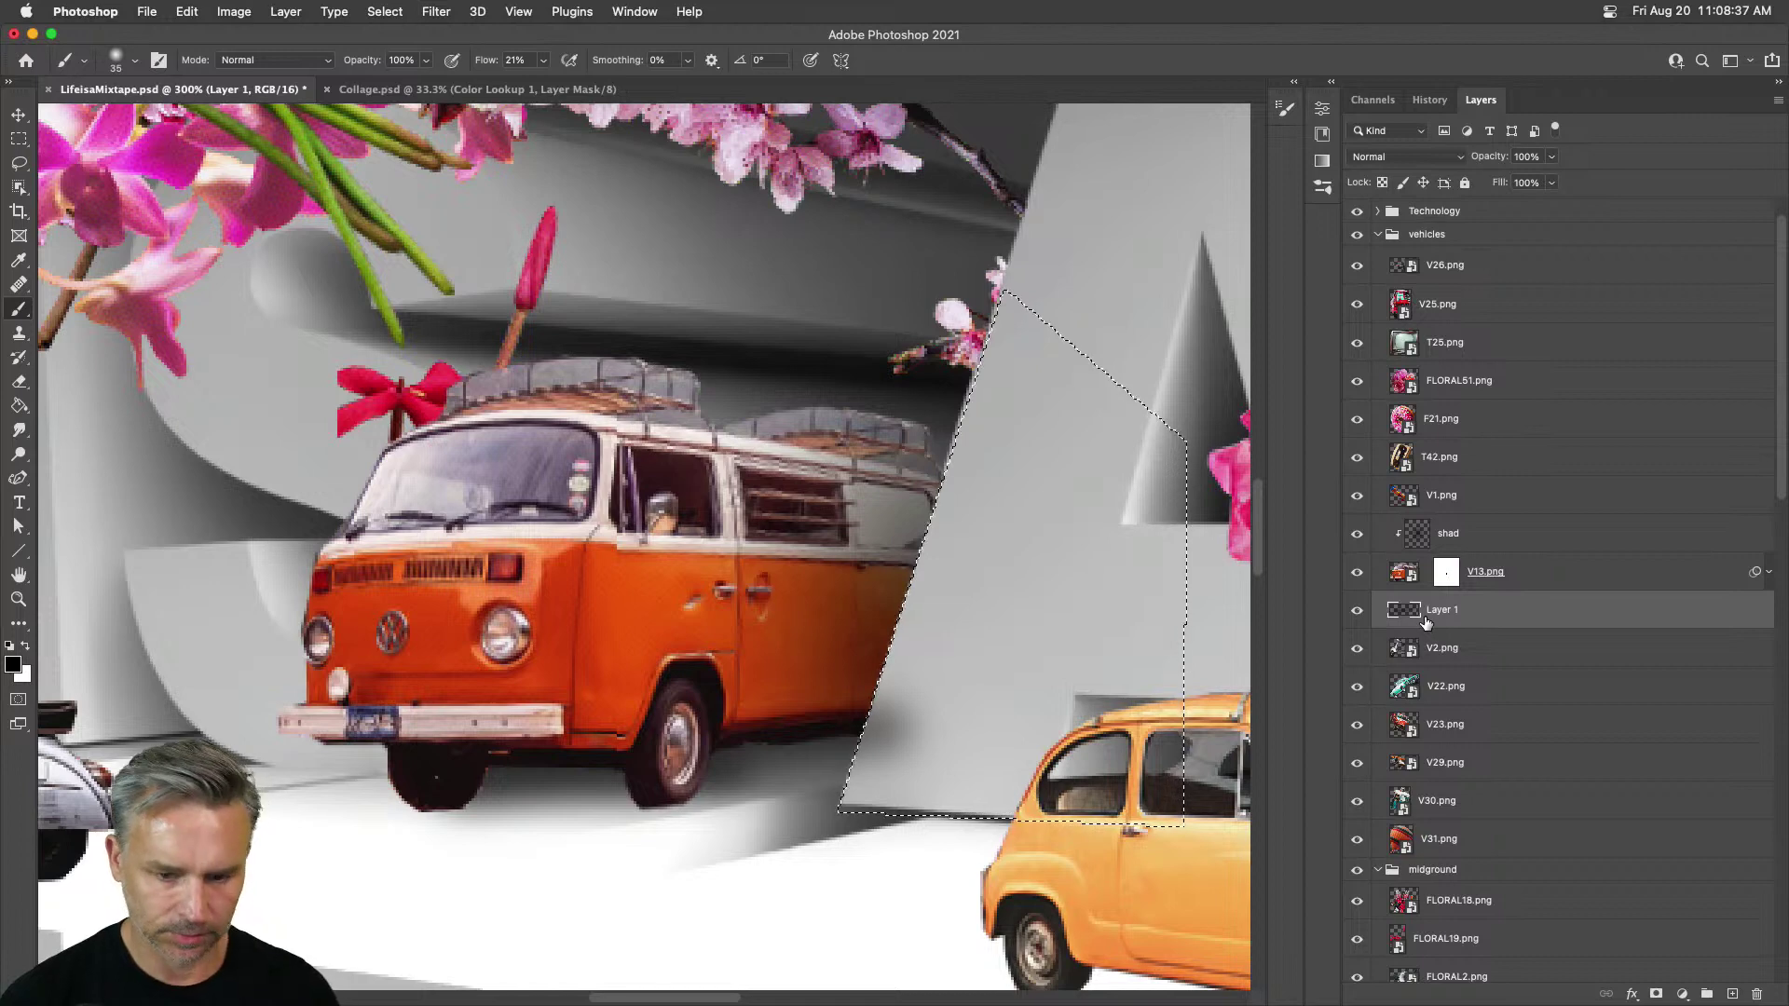
{"action": "key", "text": "super+d"}
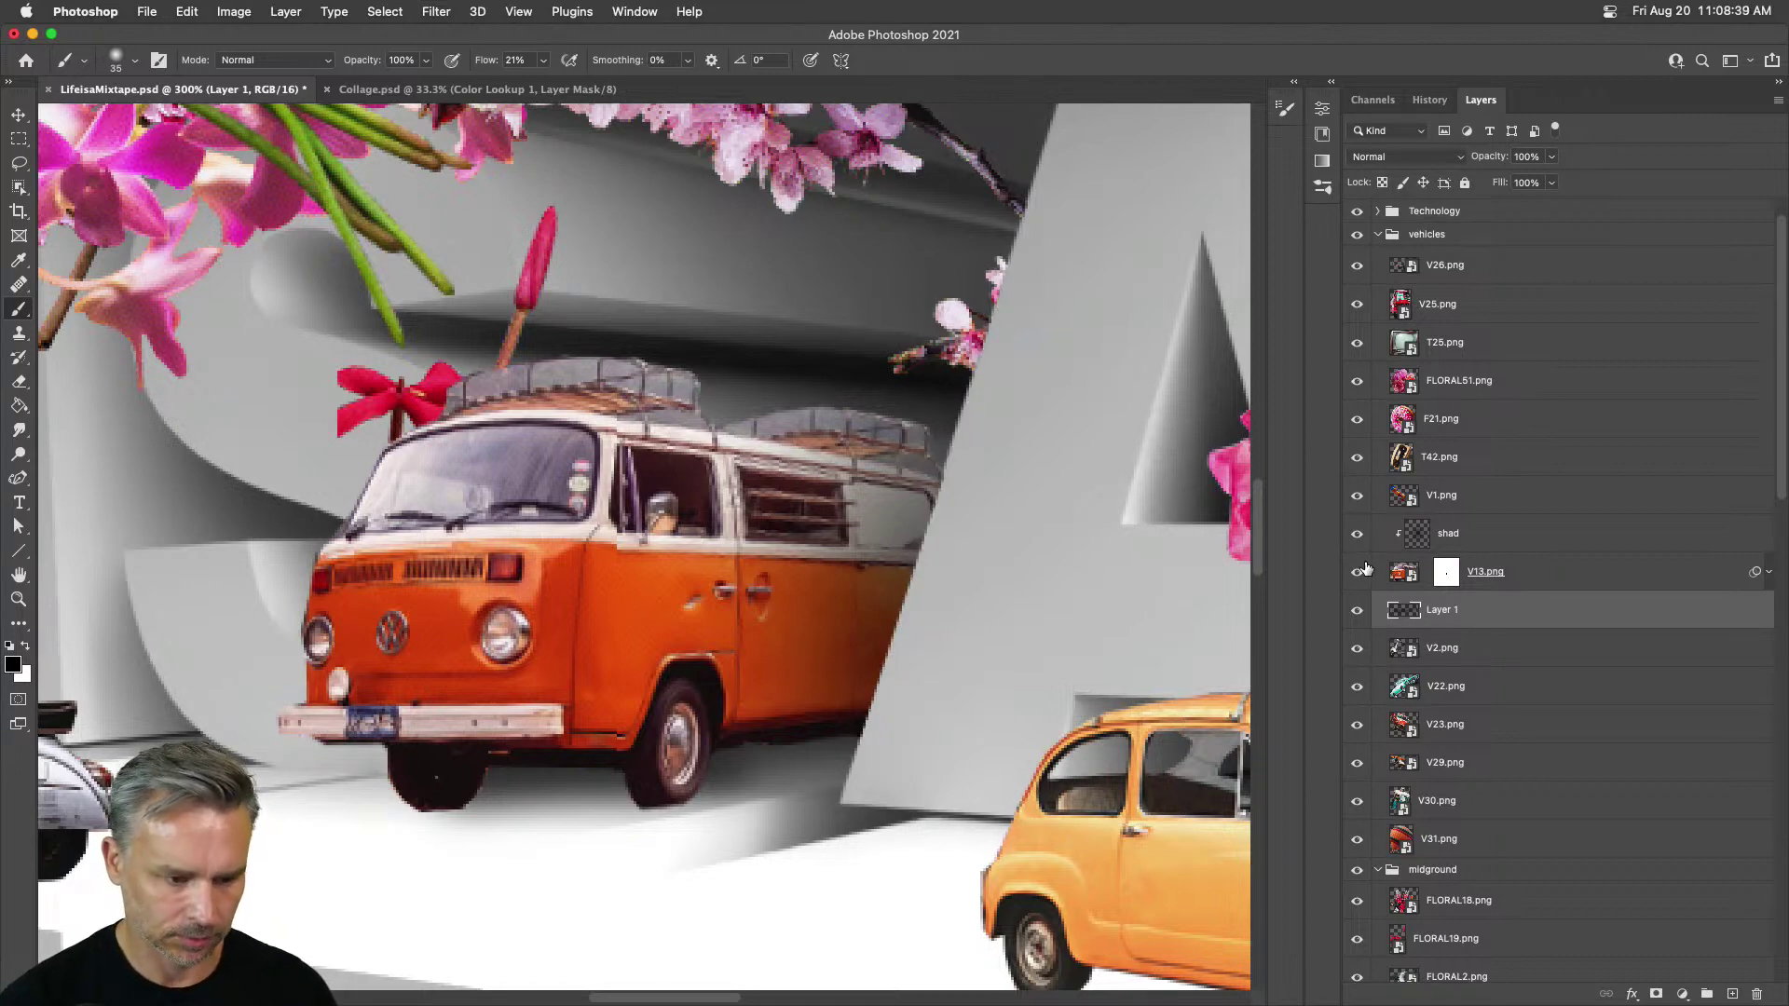
{"action": "key", "text": "super+0"}
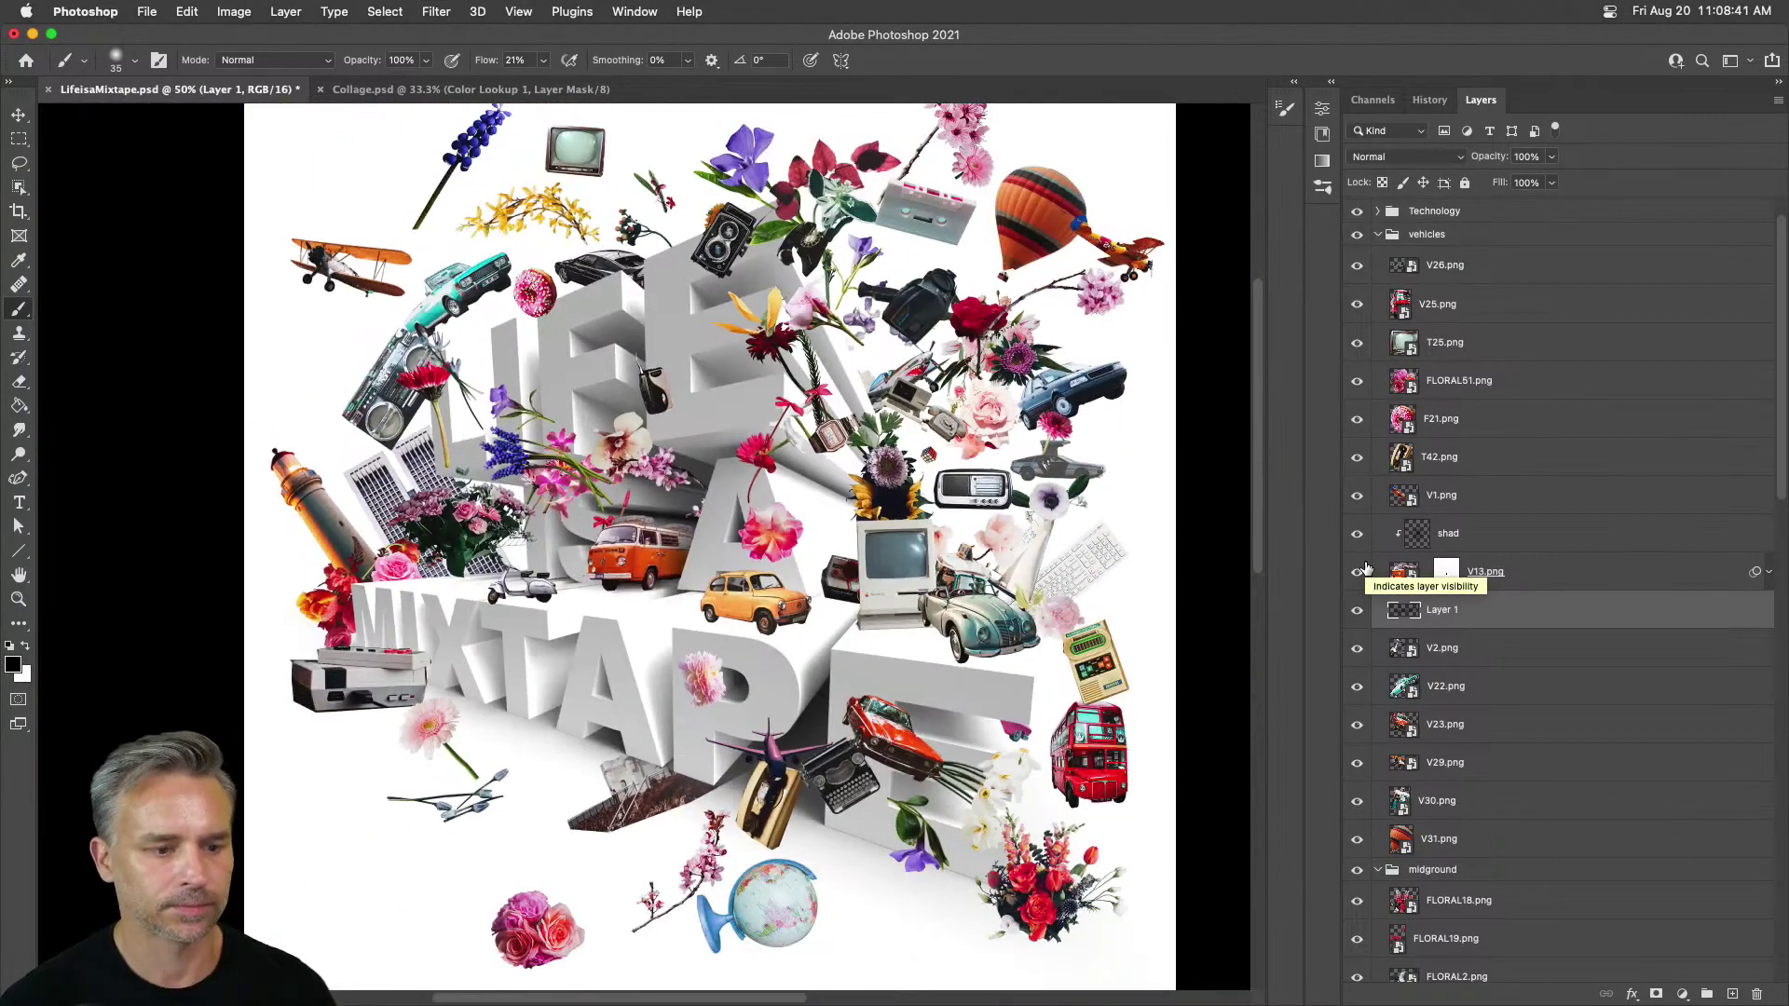
Step: Move the T35.png handheld device with the antenna right and slightly up, onto the letter E of LIFE
{"action": "left_click", "coordinate": [19, 114]}
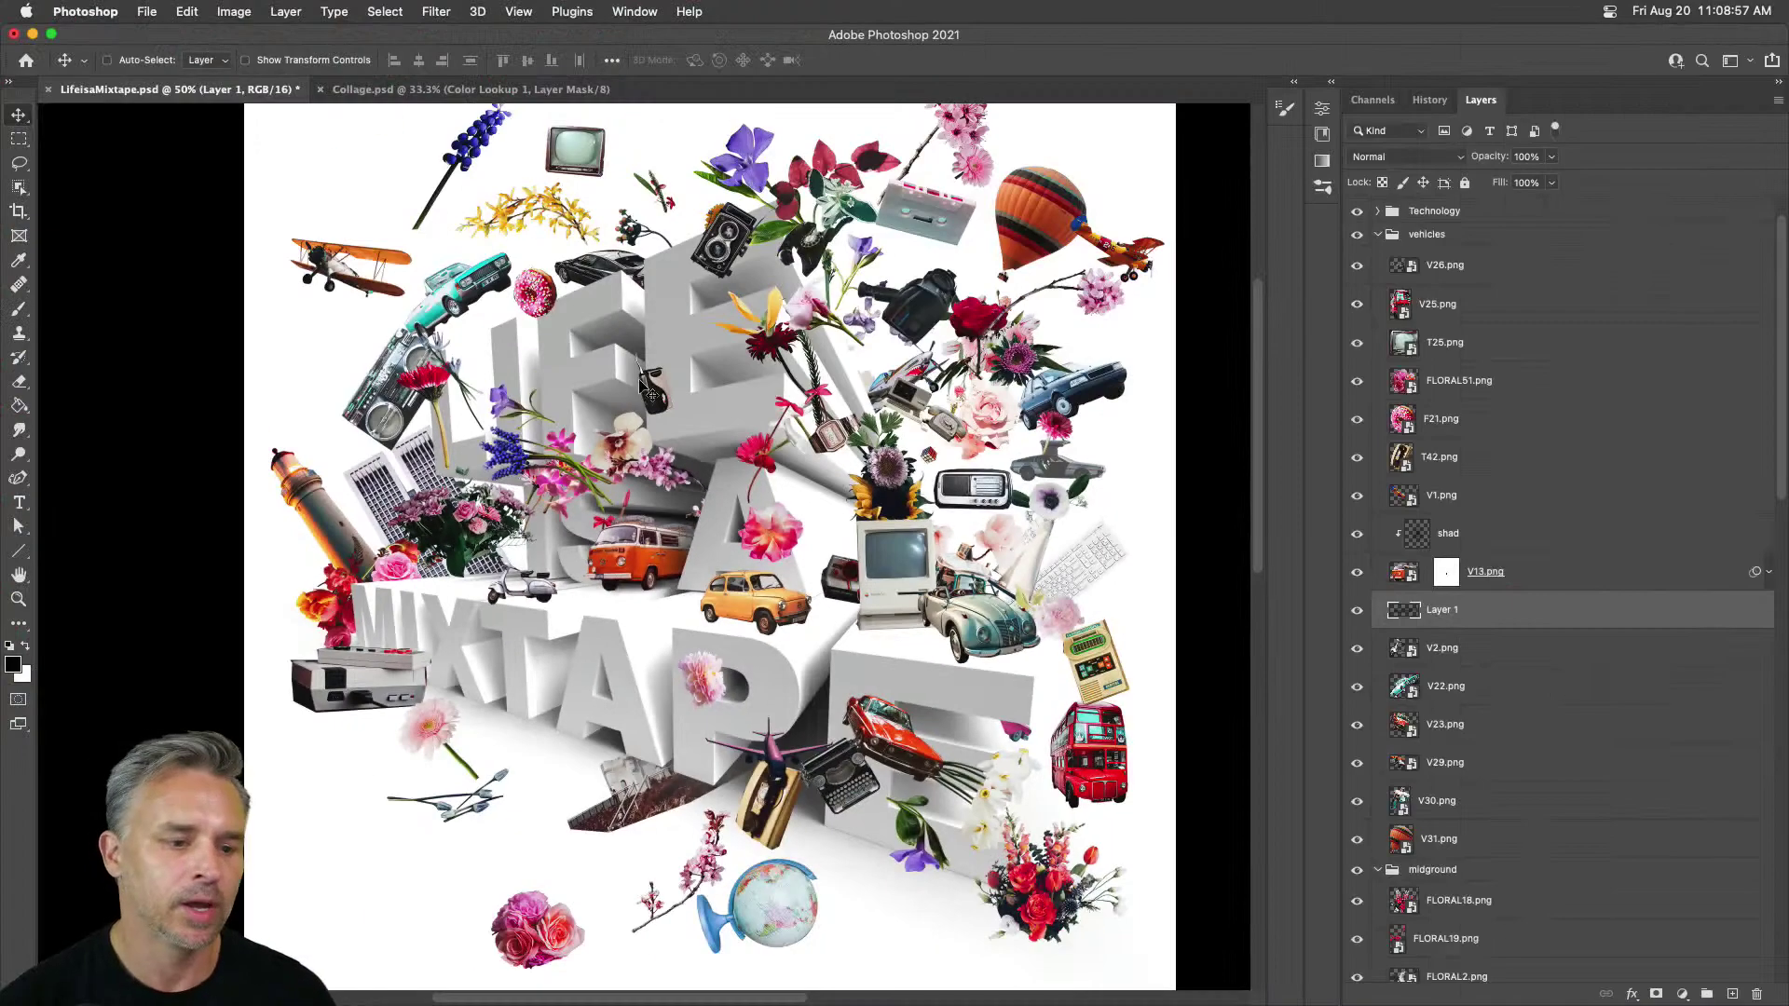
{"action": "left_click_drag", "start_coordinate": [655, 396], "coordinate": [726, 377]}
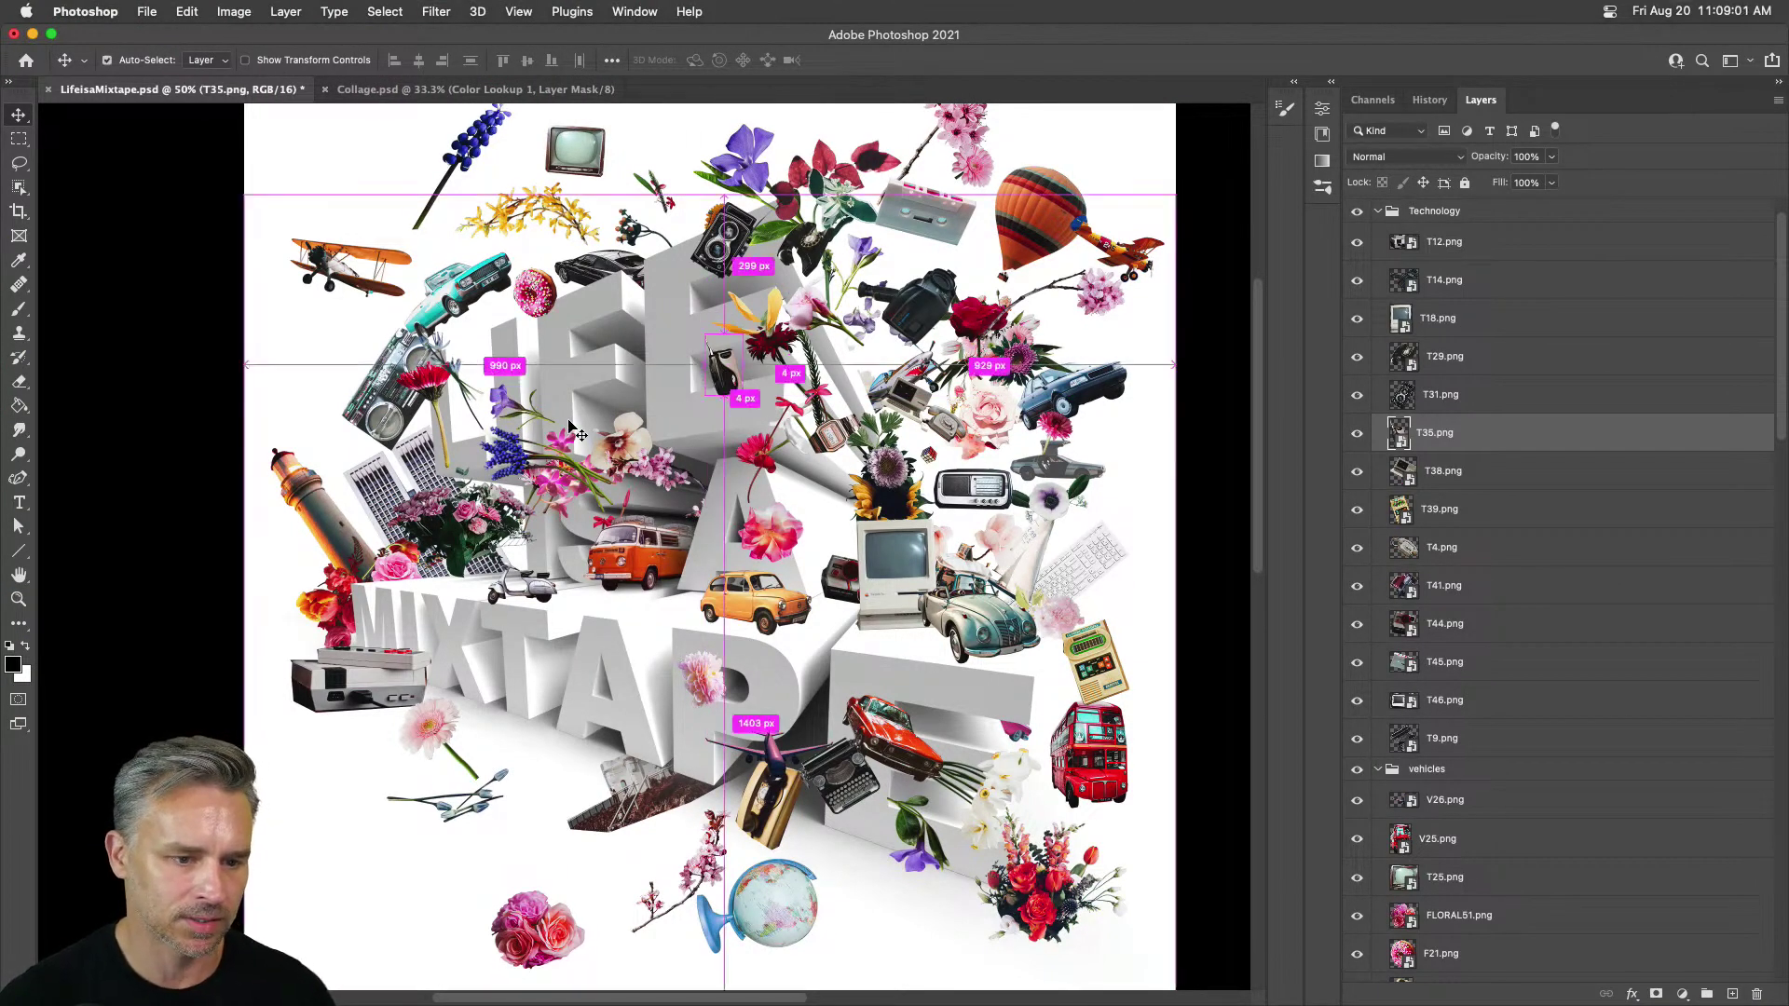
{"action": "key", "text": "super+equal"}
{"action": "key", "text": "super+equal"}
{"action": "key", "text": "super+equal"}
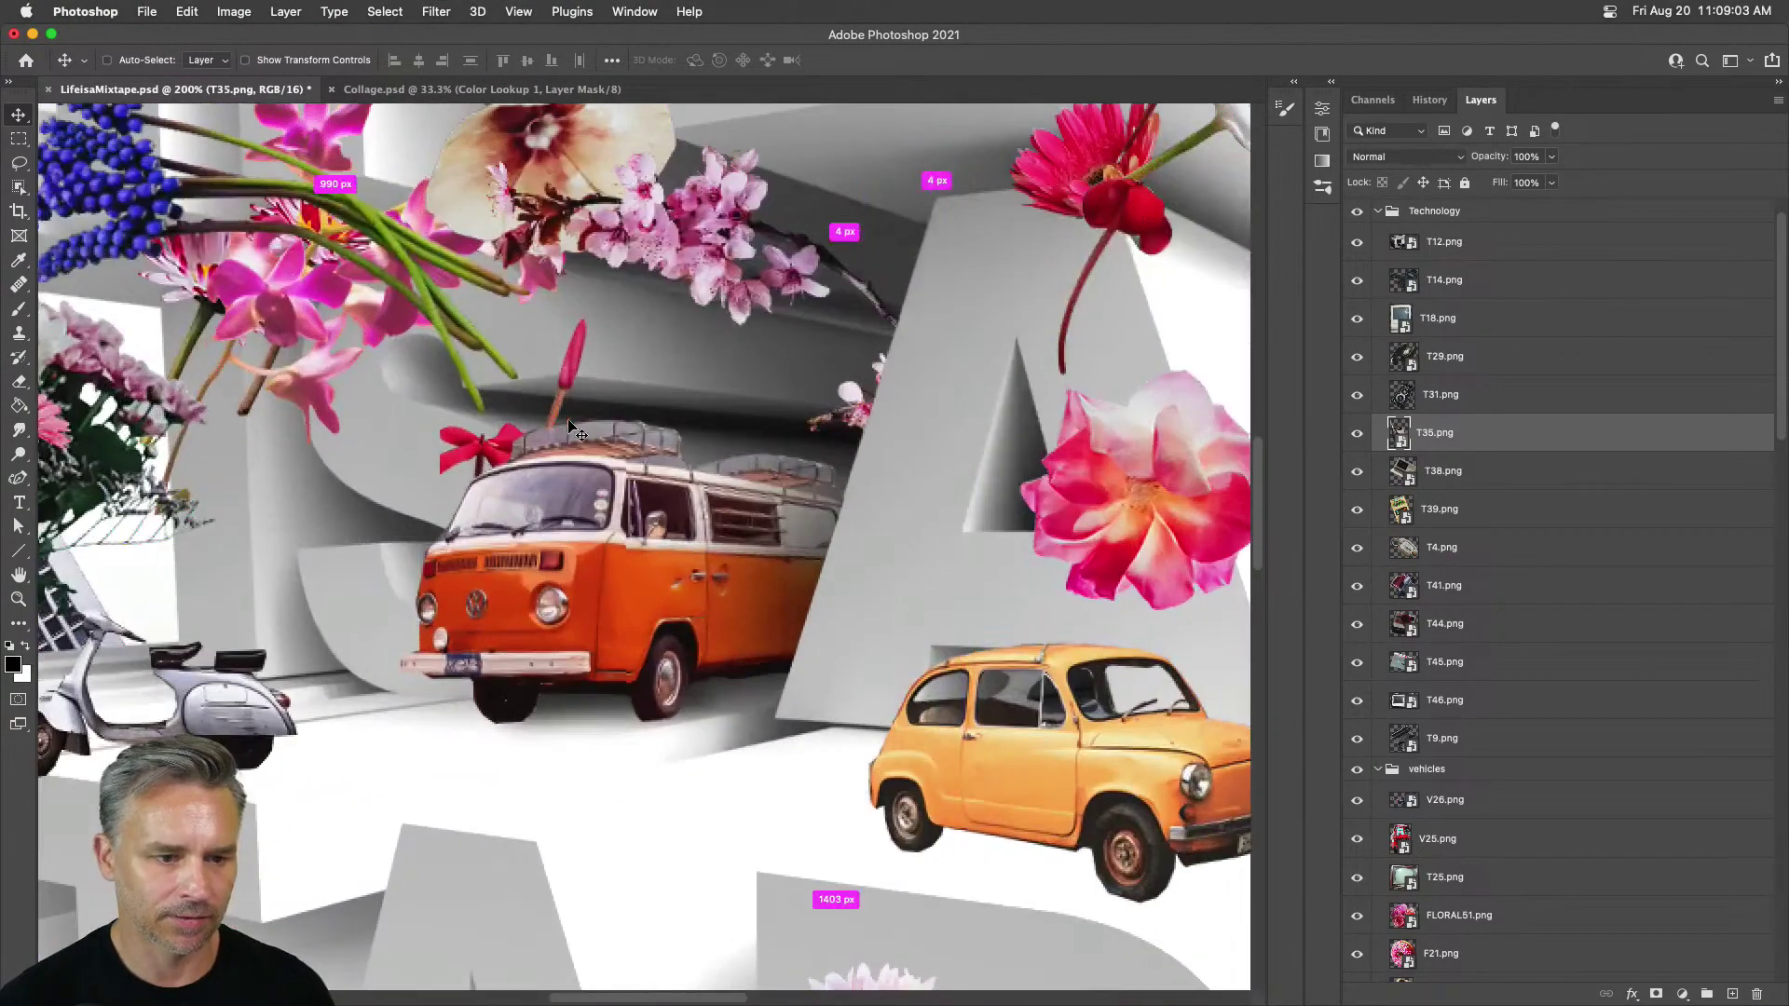
{"action": "scroll", "coordinate": [619, 399], "scroll_direction": "up", "scroll_amount": 5}
{"action": "scroll", "coordinate": [531, 411], "scroll_direction": "right", "scroll_amount": 3}
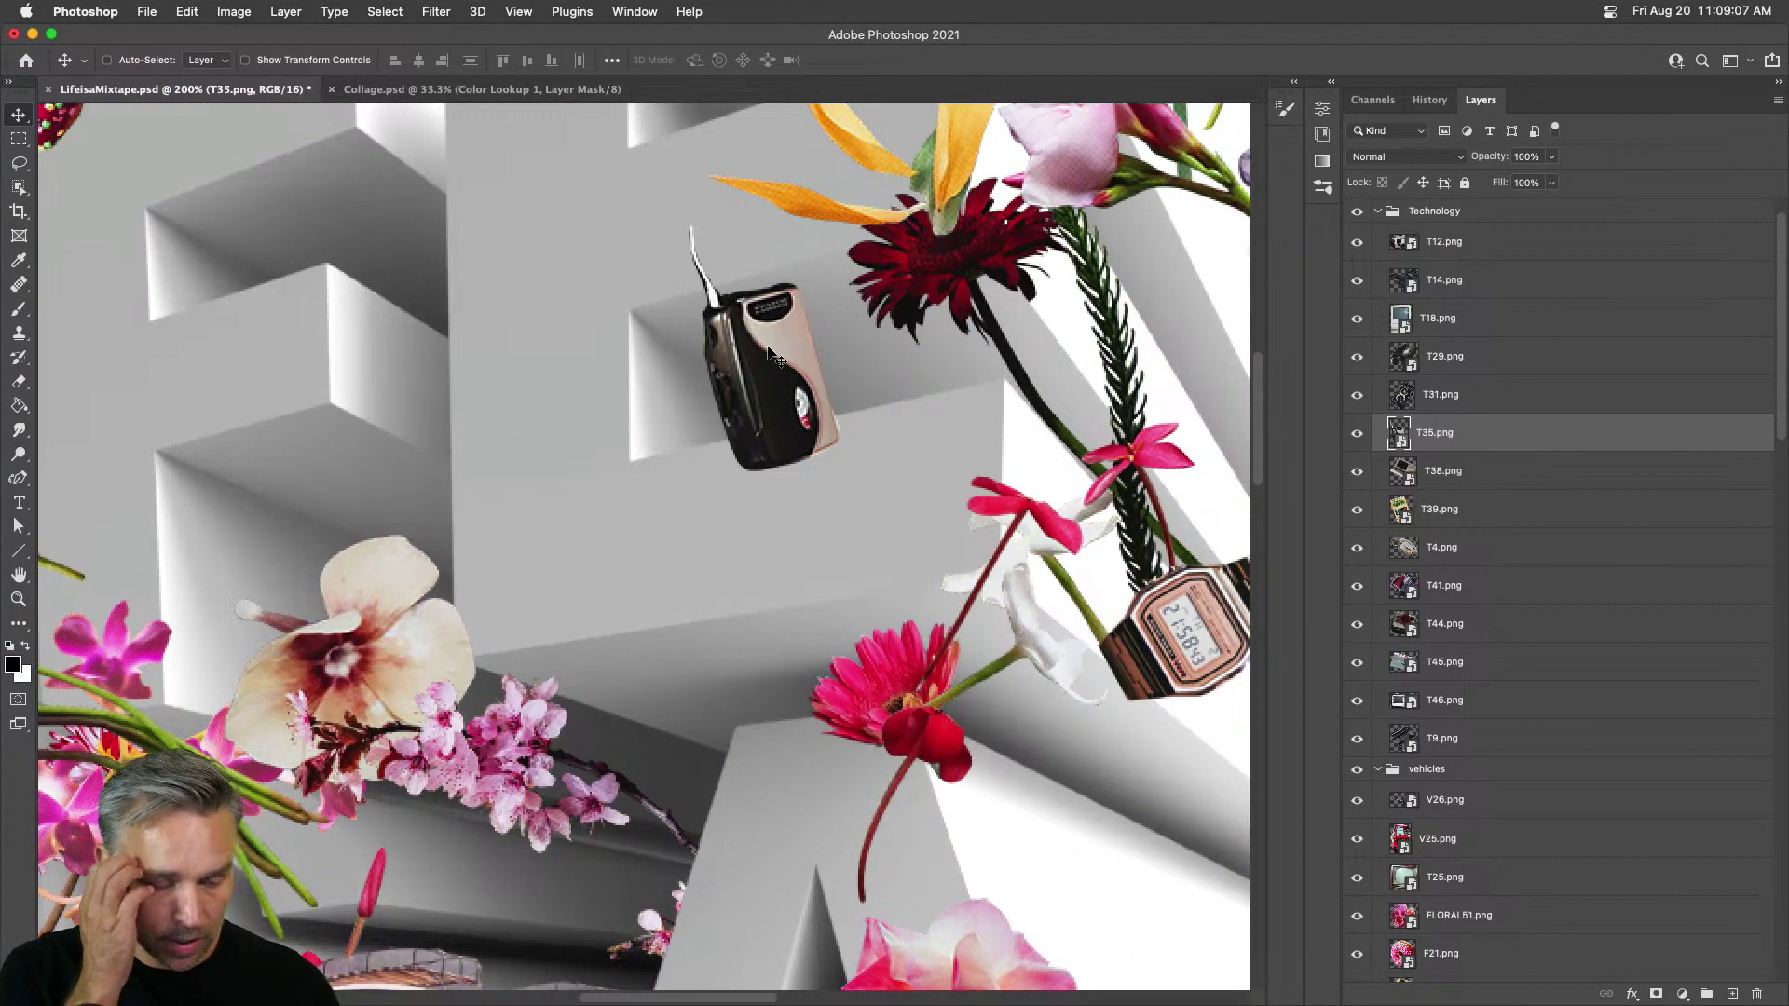
{"action": "key", "text": "super+minus"}
{"action": "key", "text": "super+minus"}
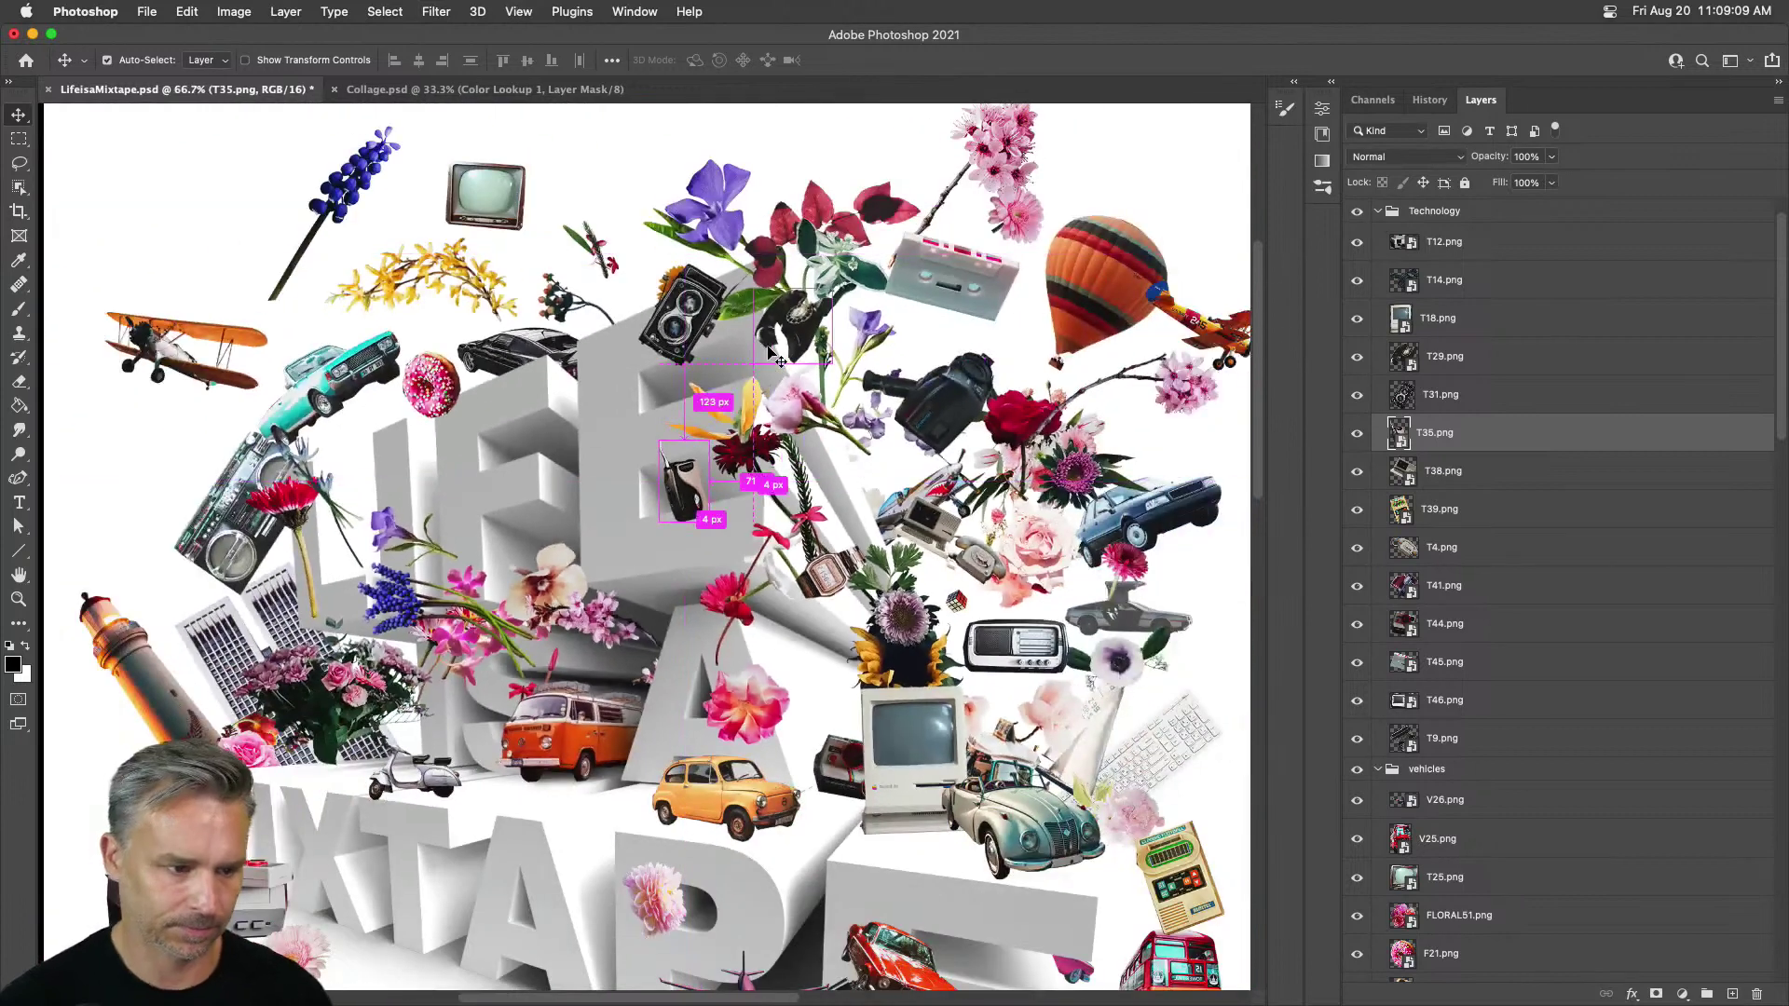
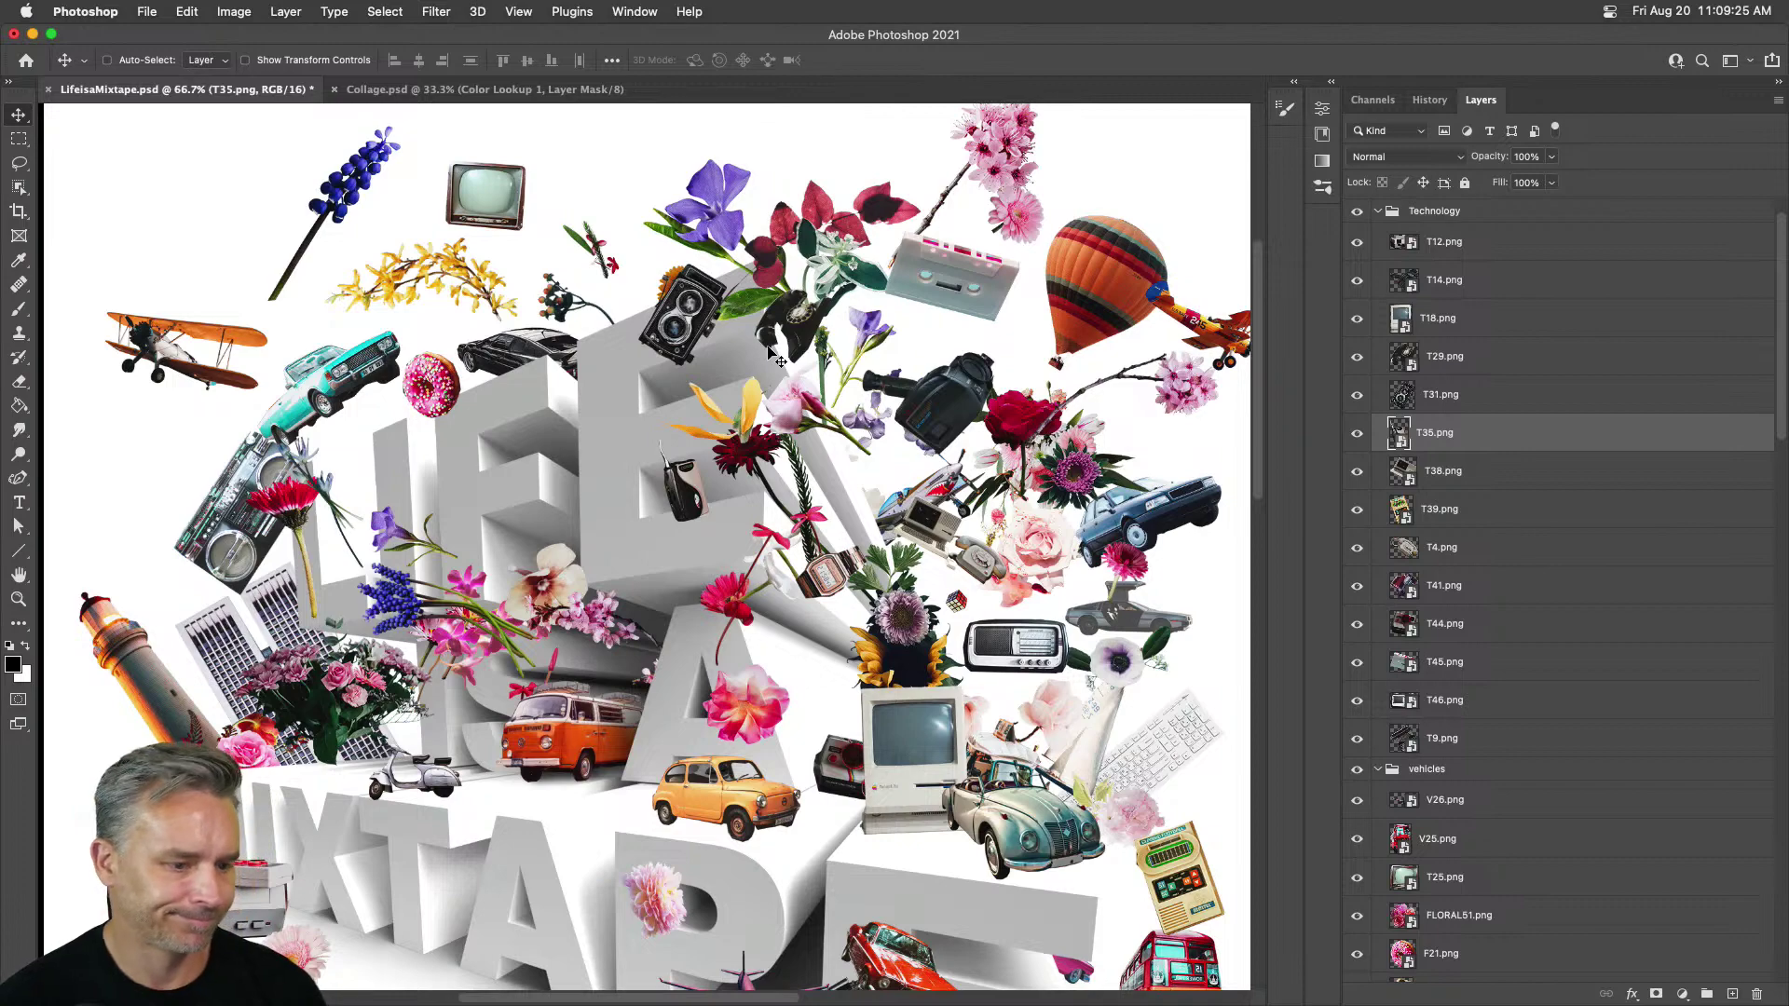
Step: Select the FLORAL14.png purple flower layer near the base of LIFE and activate the Lasso tool
{"action": "key", "text": "super+plus"}
{"action": "key", "text": "super+plus"}
{"action": "left_click_drag", "start_coordinate": [499, 430], "coordinate": [1006, 477]}
{"action": "left_click", "coordinate": [391, 538], "text": "super"}
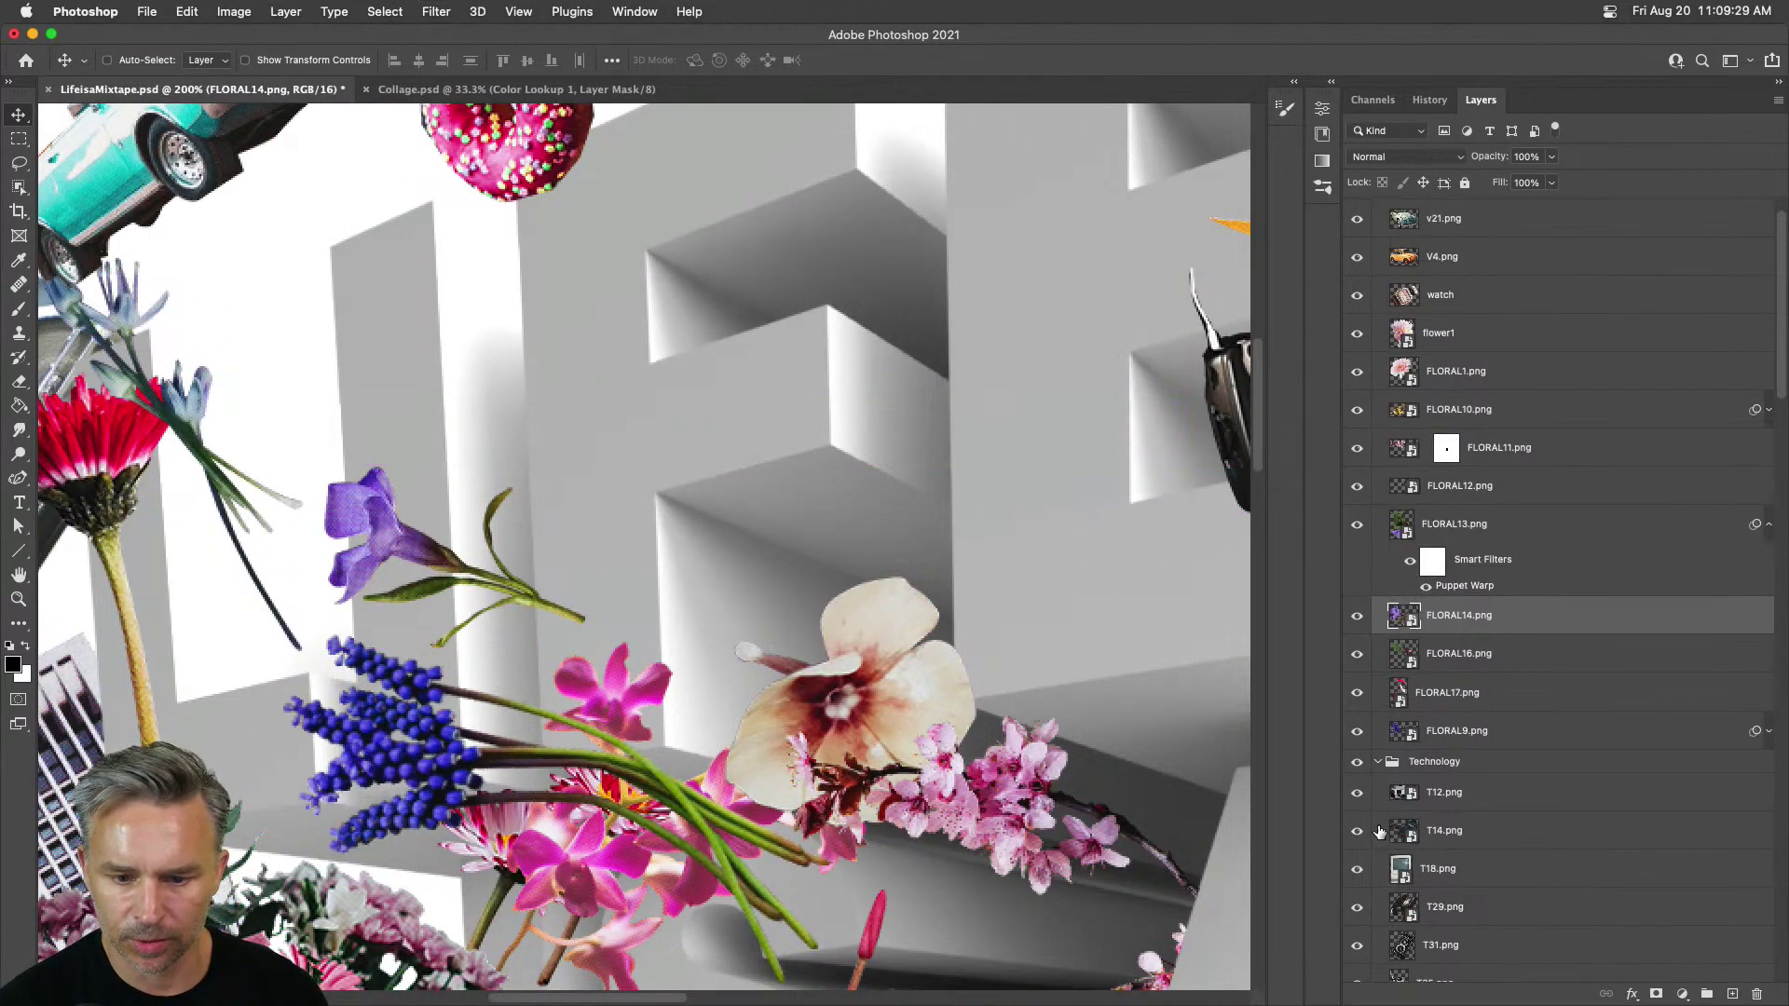
{"action": "key", "text": "l"}
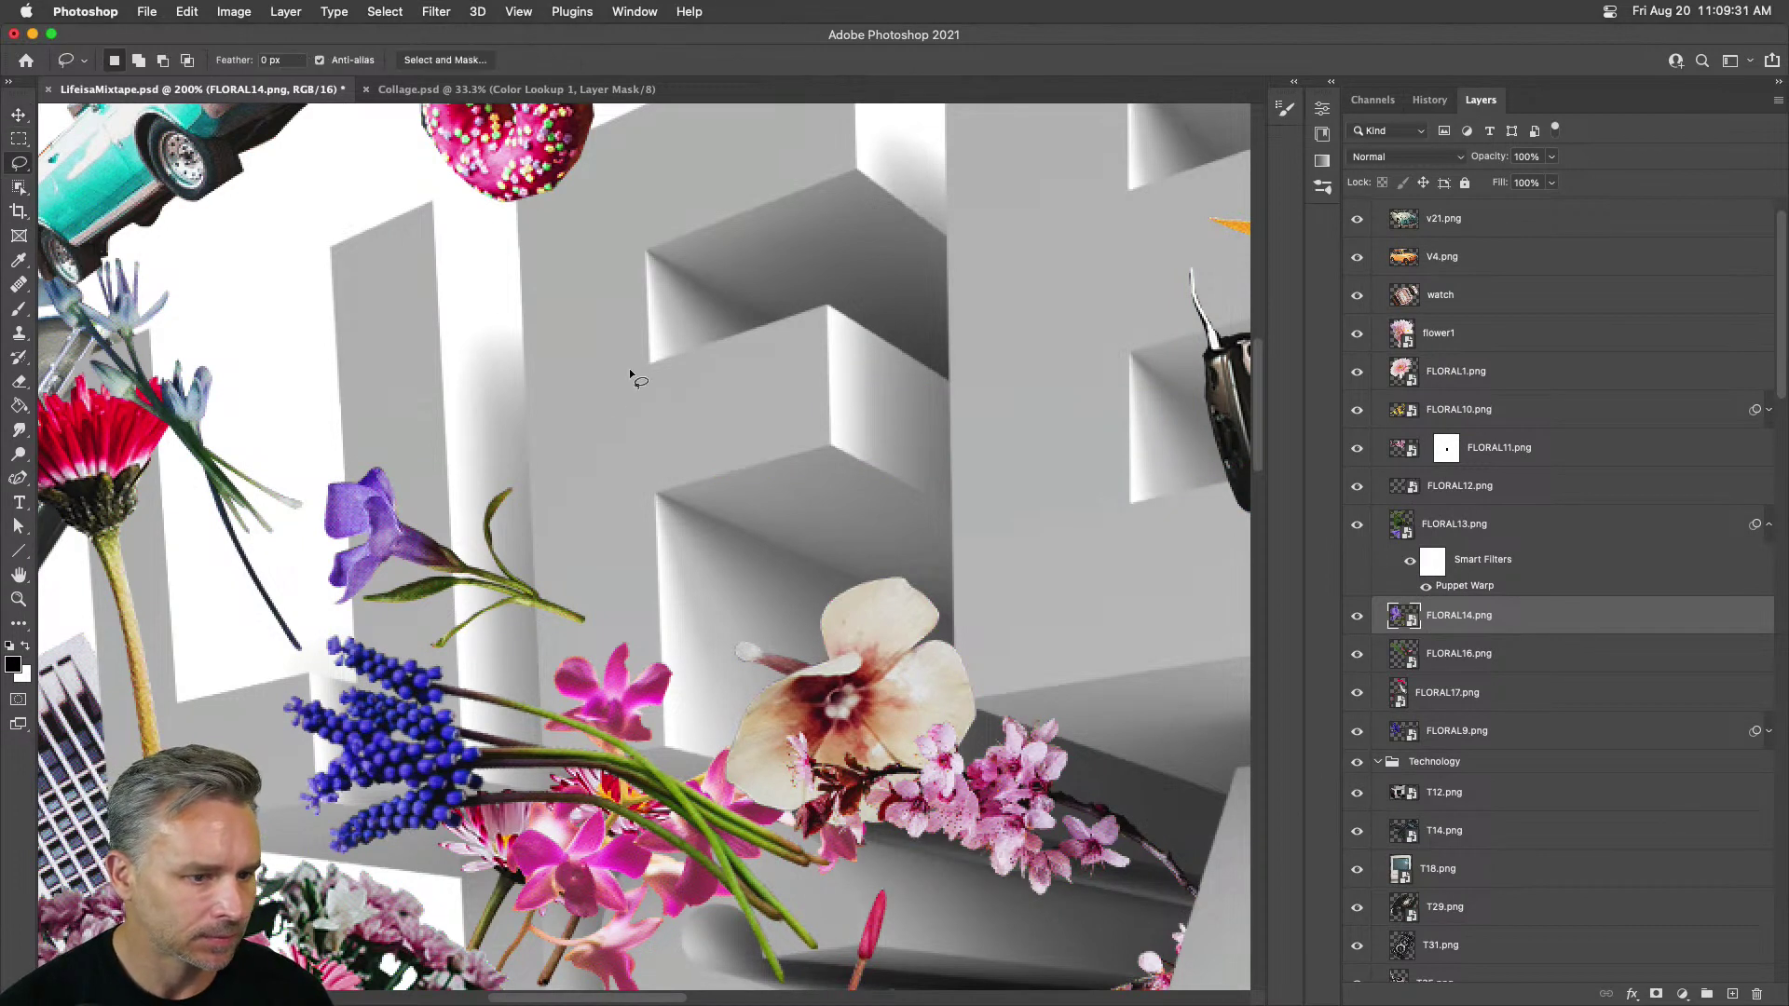
Step: Outline the FLORAL14 stem end overlapping the letter F's front face with straight lasso segments and hide it with a layer mask
{"action": "left_click", "coordinate": [529, 409], "text": "alt"}
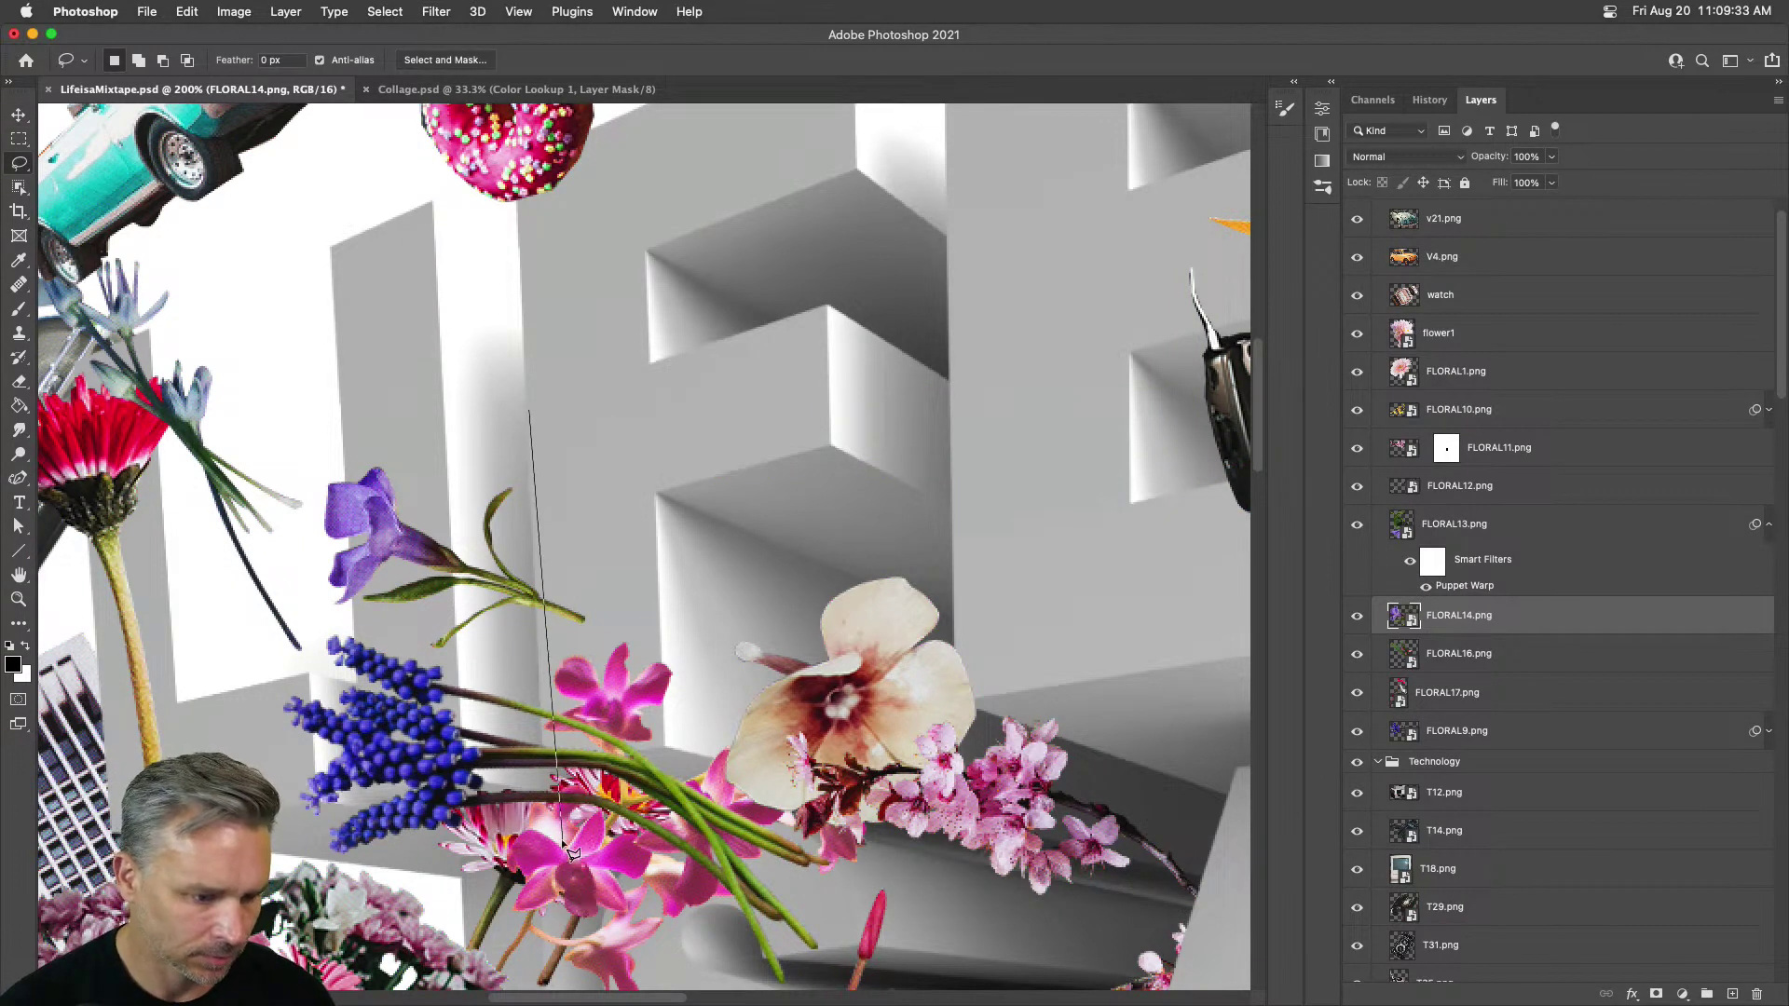
{"action": "left_click", "coordinate": [543, 787], "text": "alt"}
{"action": "left_click", "coordinate": [808, 723], "text": "alt"}
{"action": "left_click", "coordinate": [663, 276], "text": "alt"}
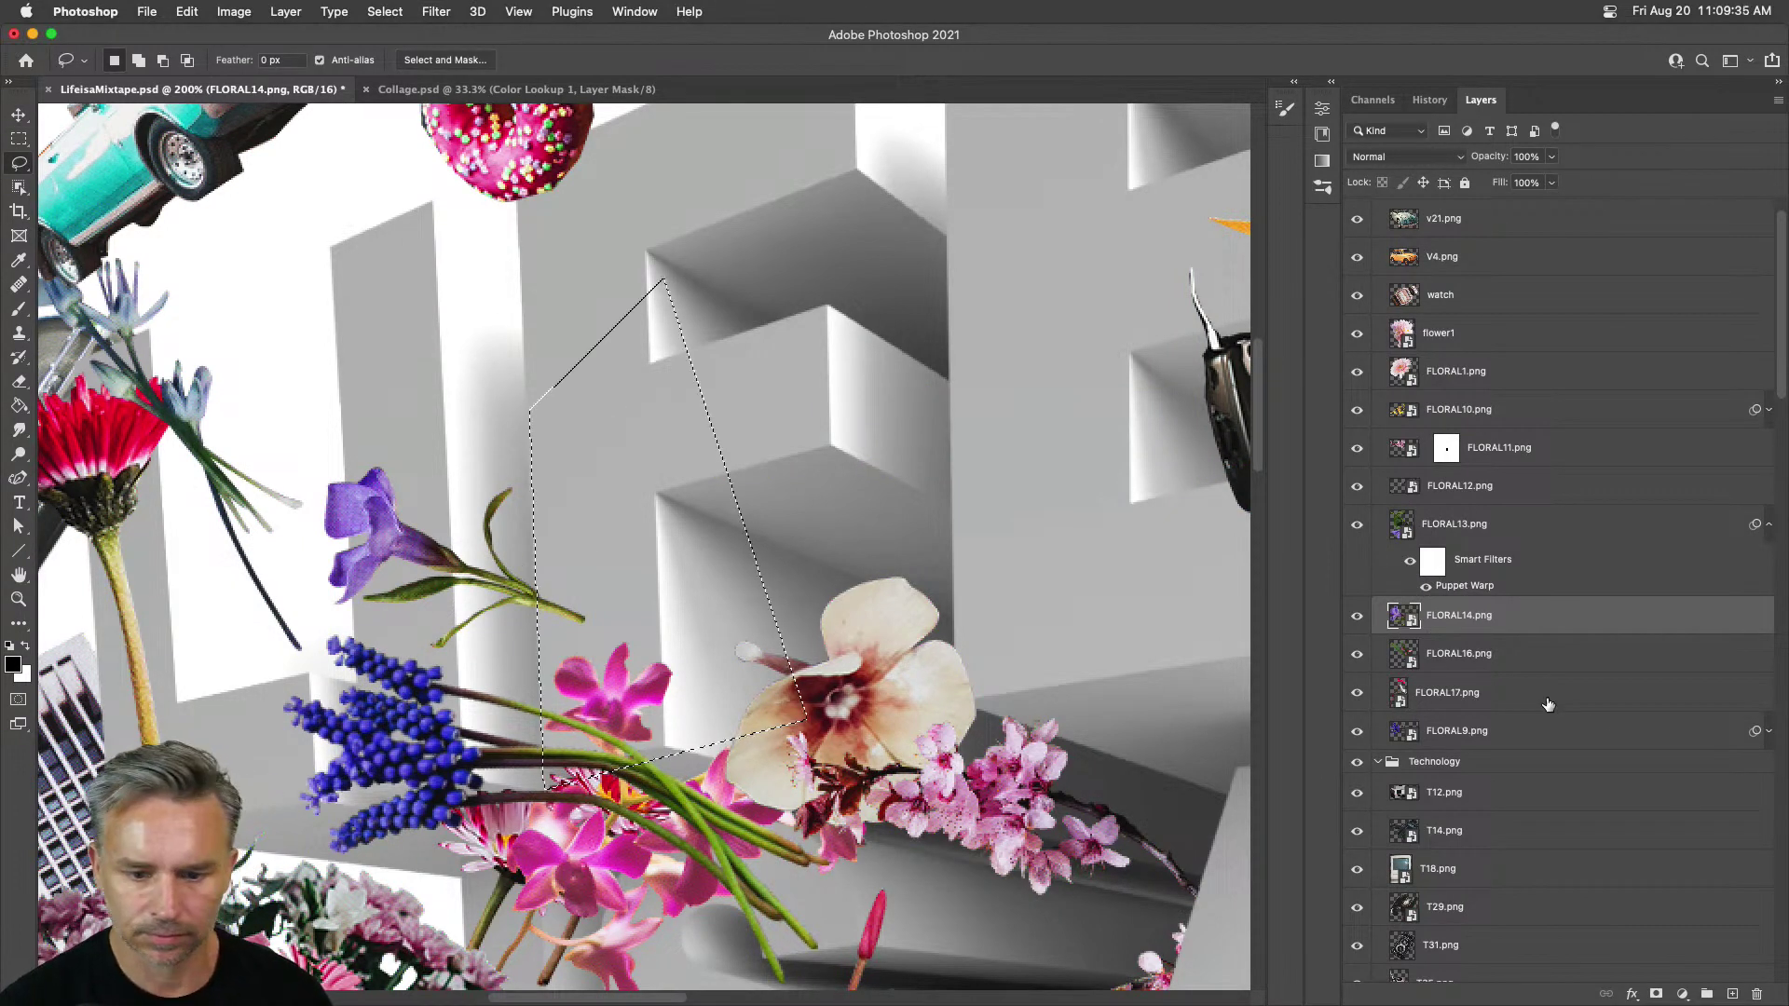
{"action": "left_click", "coordinate": [1655, 995]}
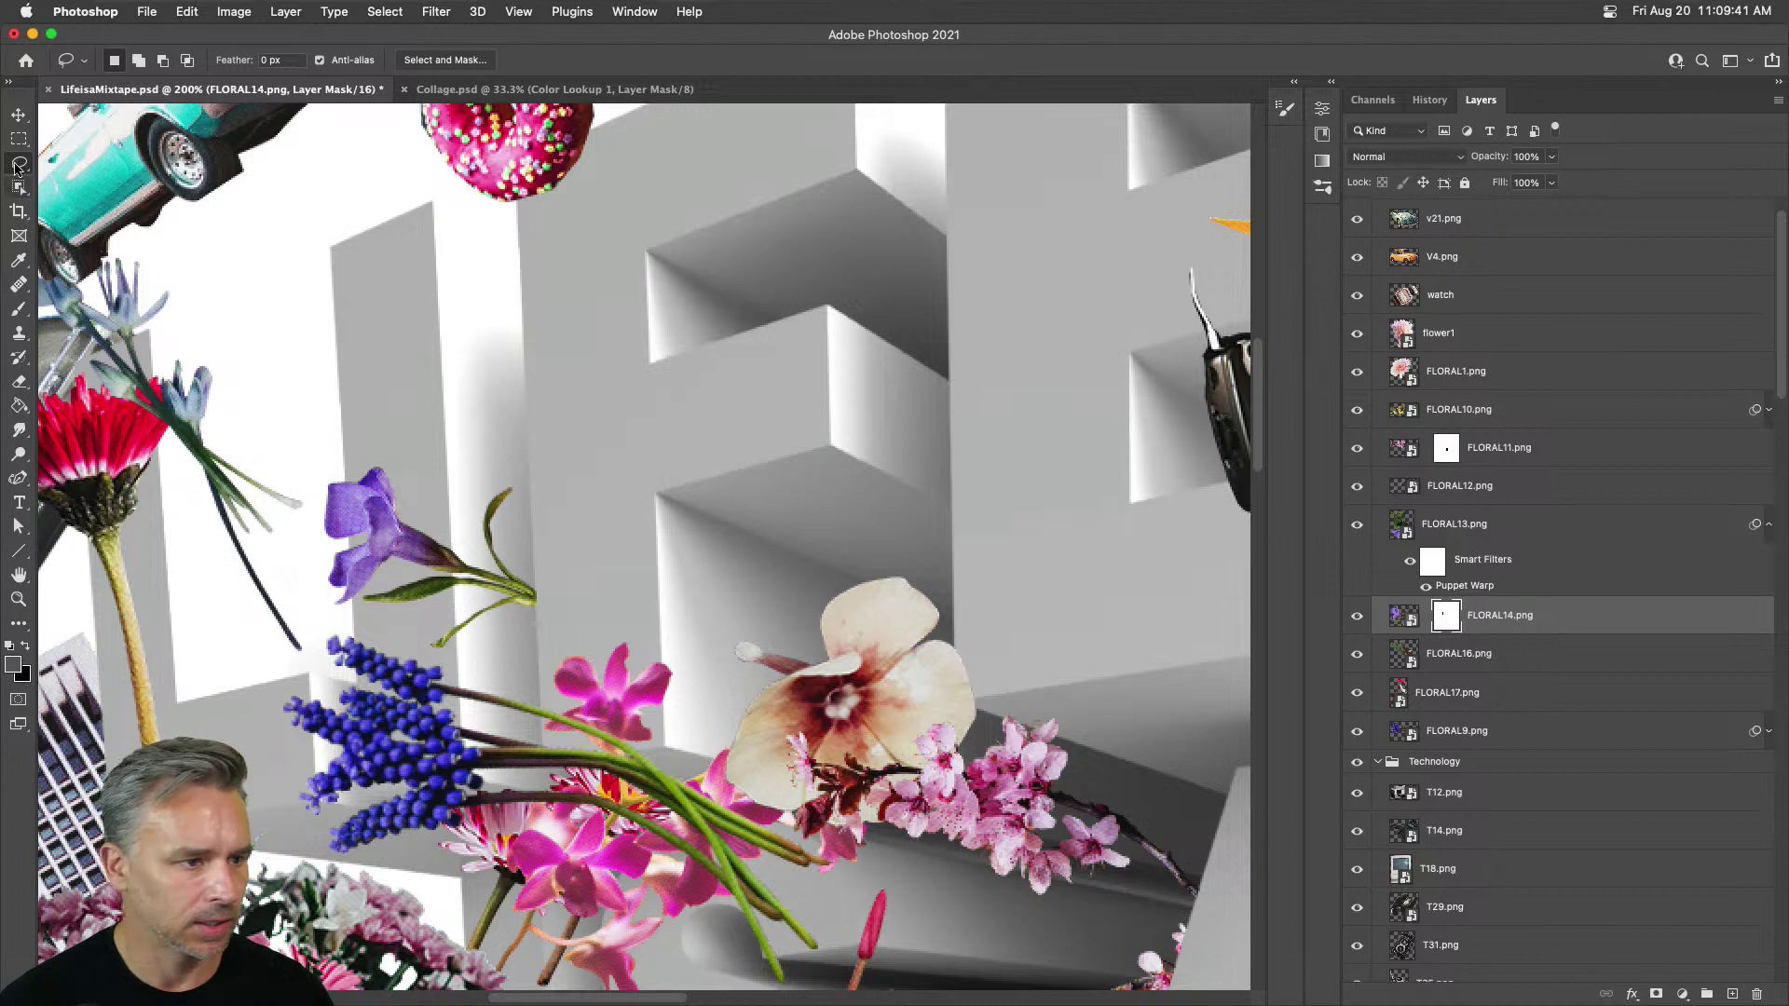
Step: Target the FLORAL14 image instead of its mask and move the purple flower slightly up along the letter F's edge
{"action": "key", "text": "v"}
{"action": "left_click", "coordinate": [1404, 615]}
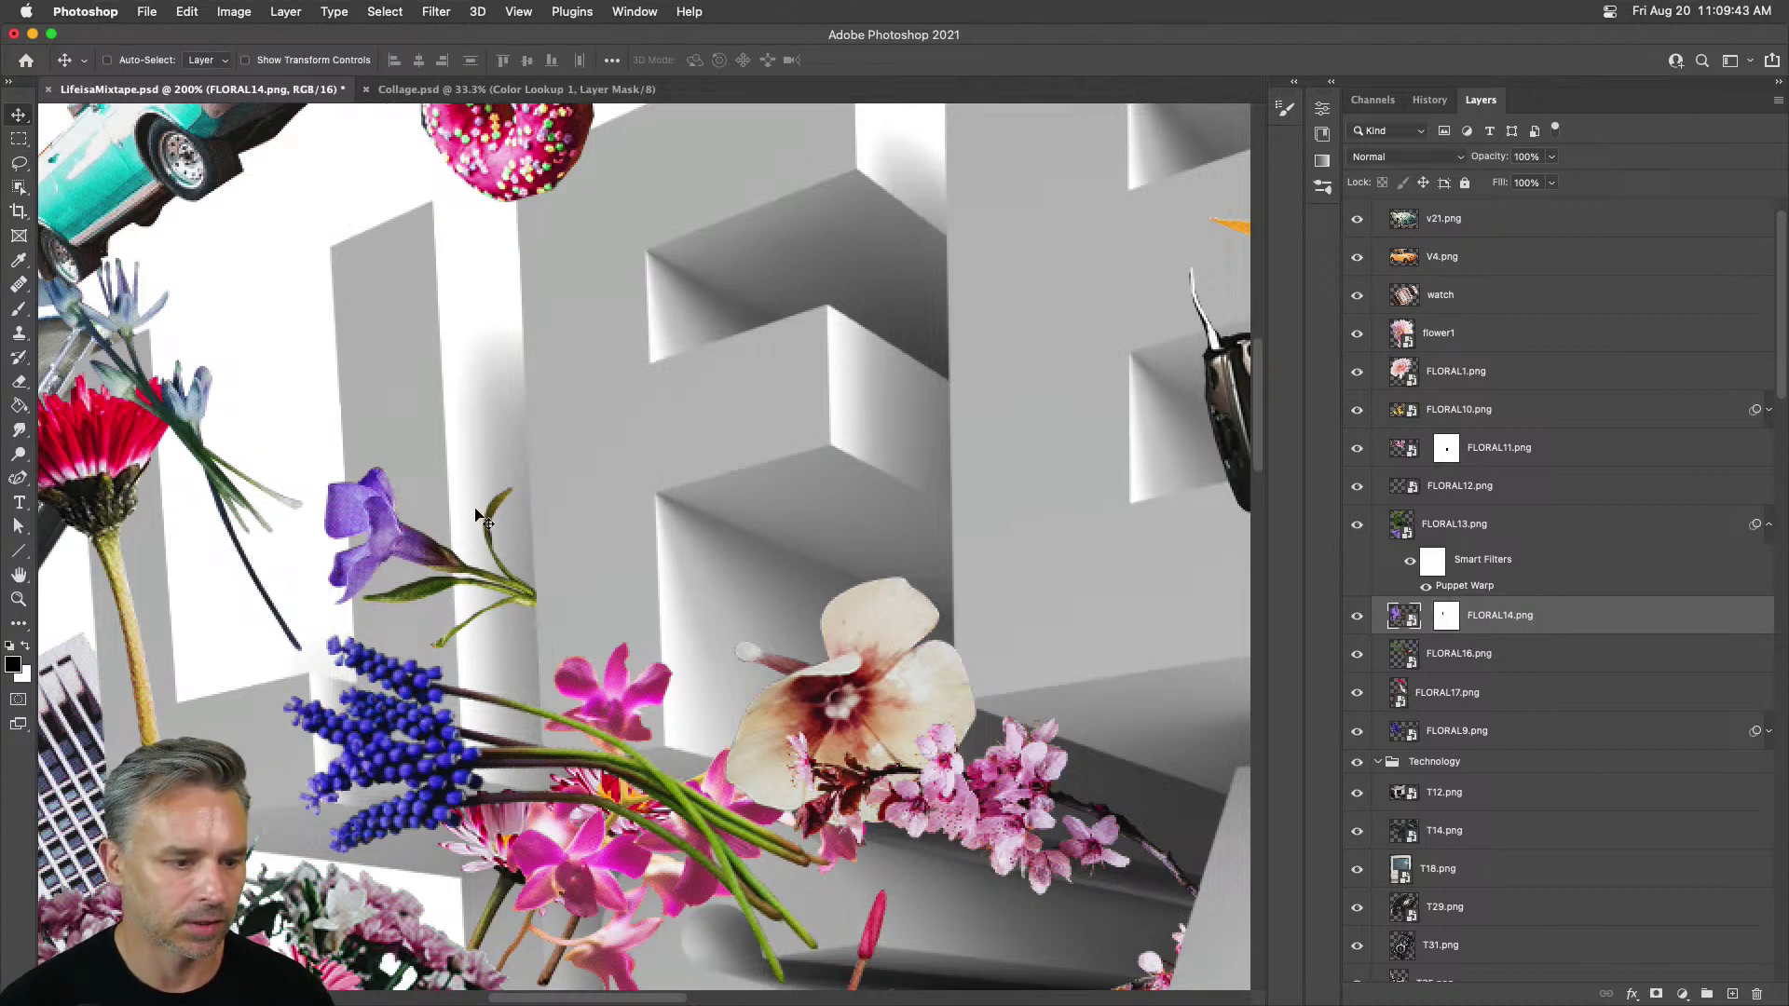
{"action": "left_click_drag", "start_coordinate": [485, 514], "coordinate": [483, 453]}
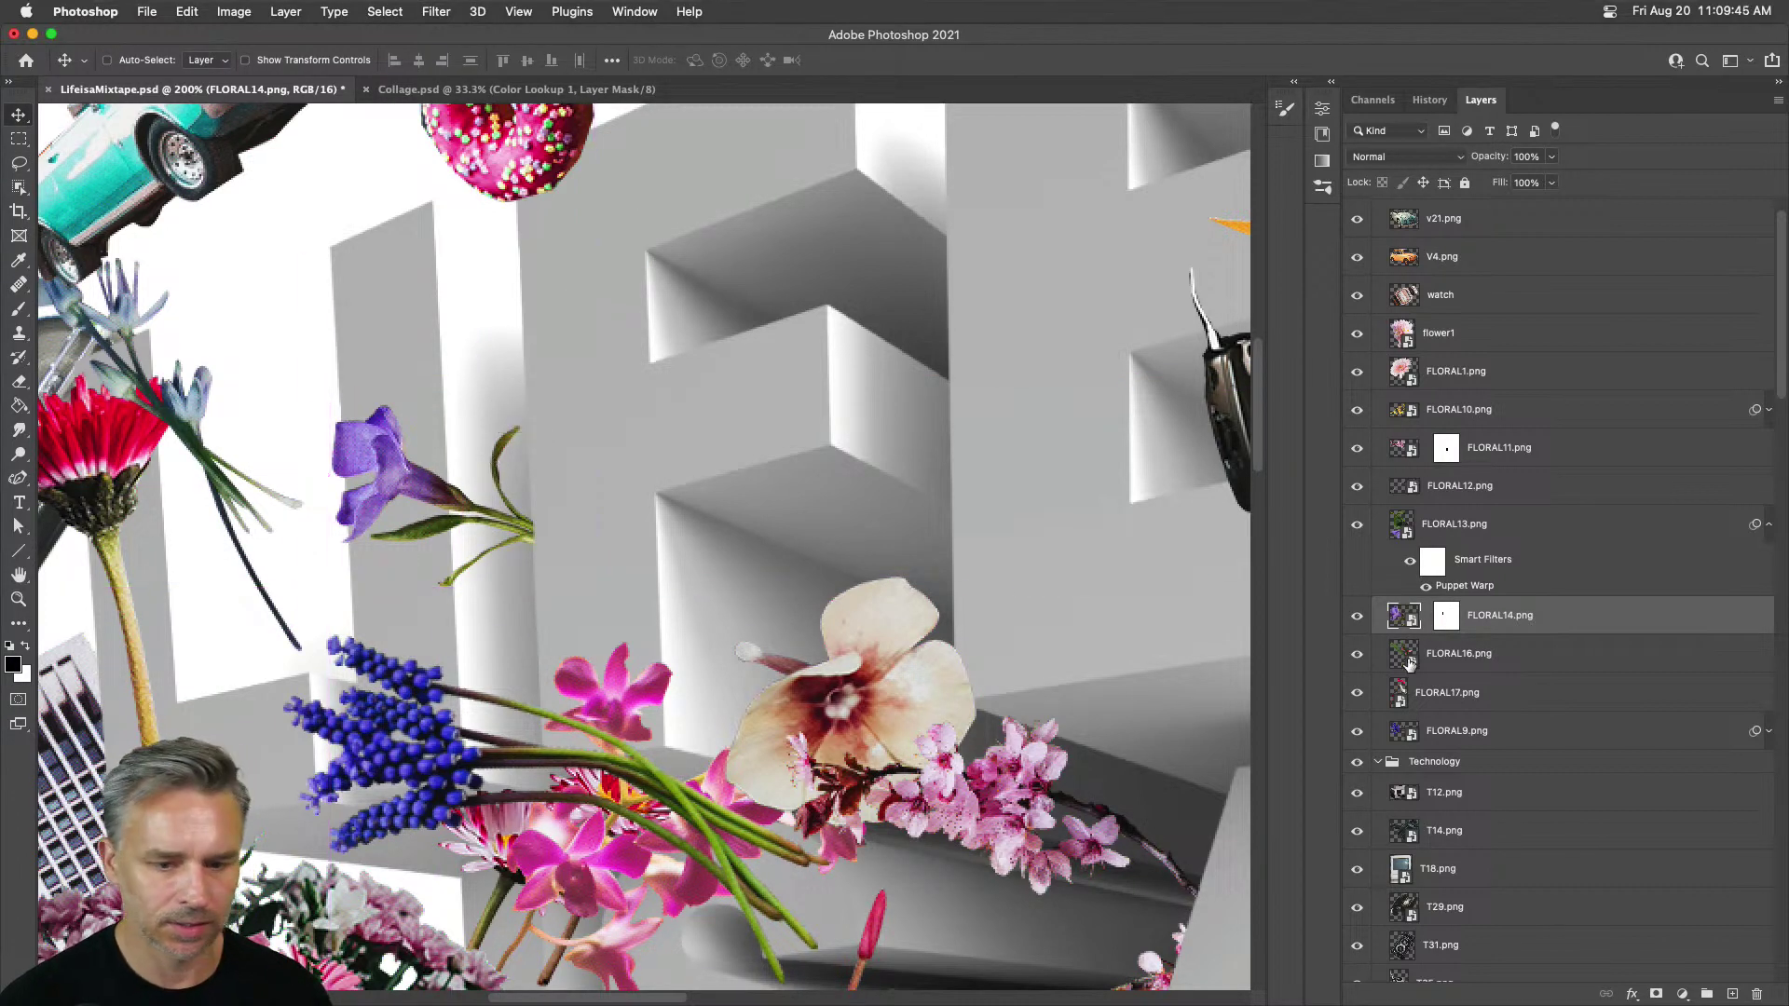
Step: Add a new layer clipped to FLORAL14.png and brush black shading at 21% flow where the stem meets the letter F
{"action": "left_click", "coordinate": [1732, 994]}
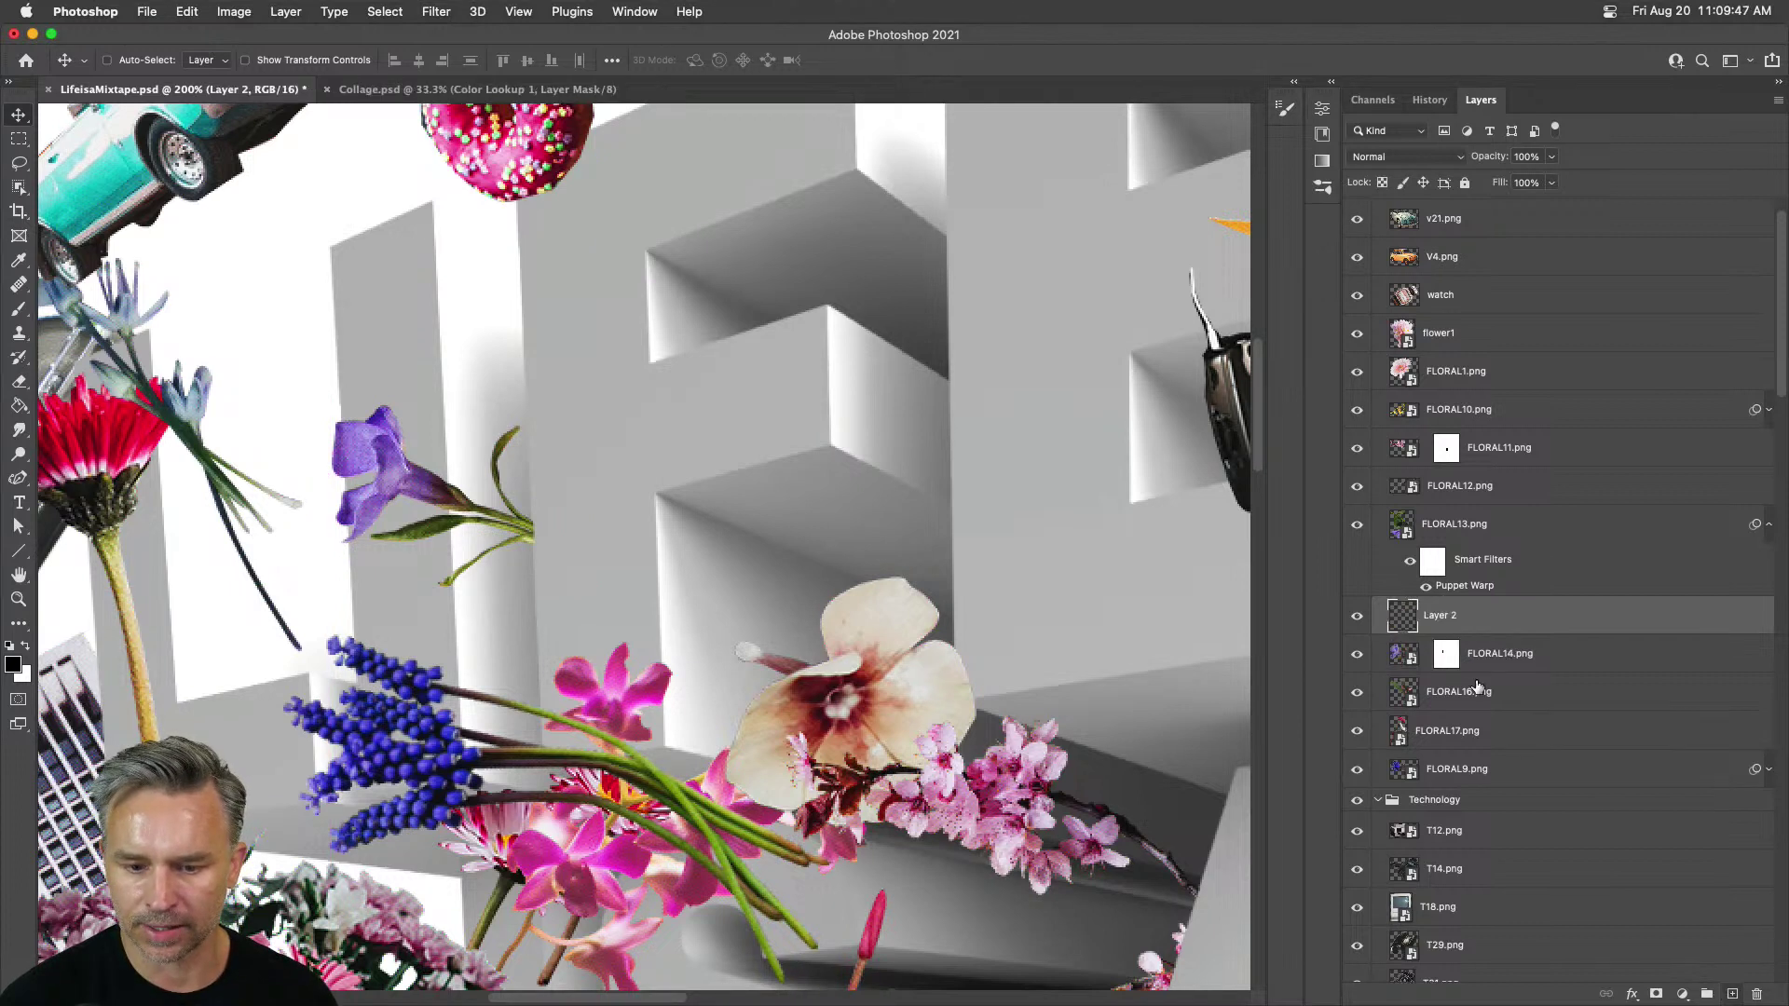
{"action": "left_click", "coordinate": [1500, 625], "text": "alt"}
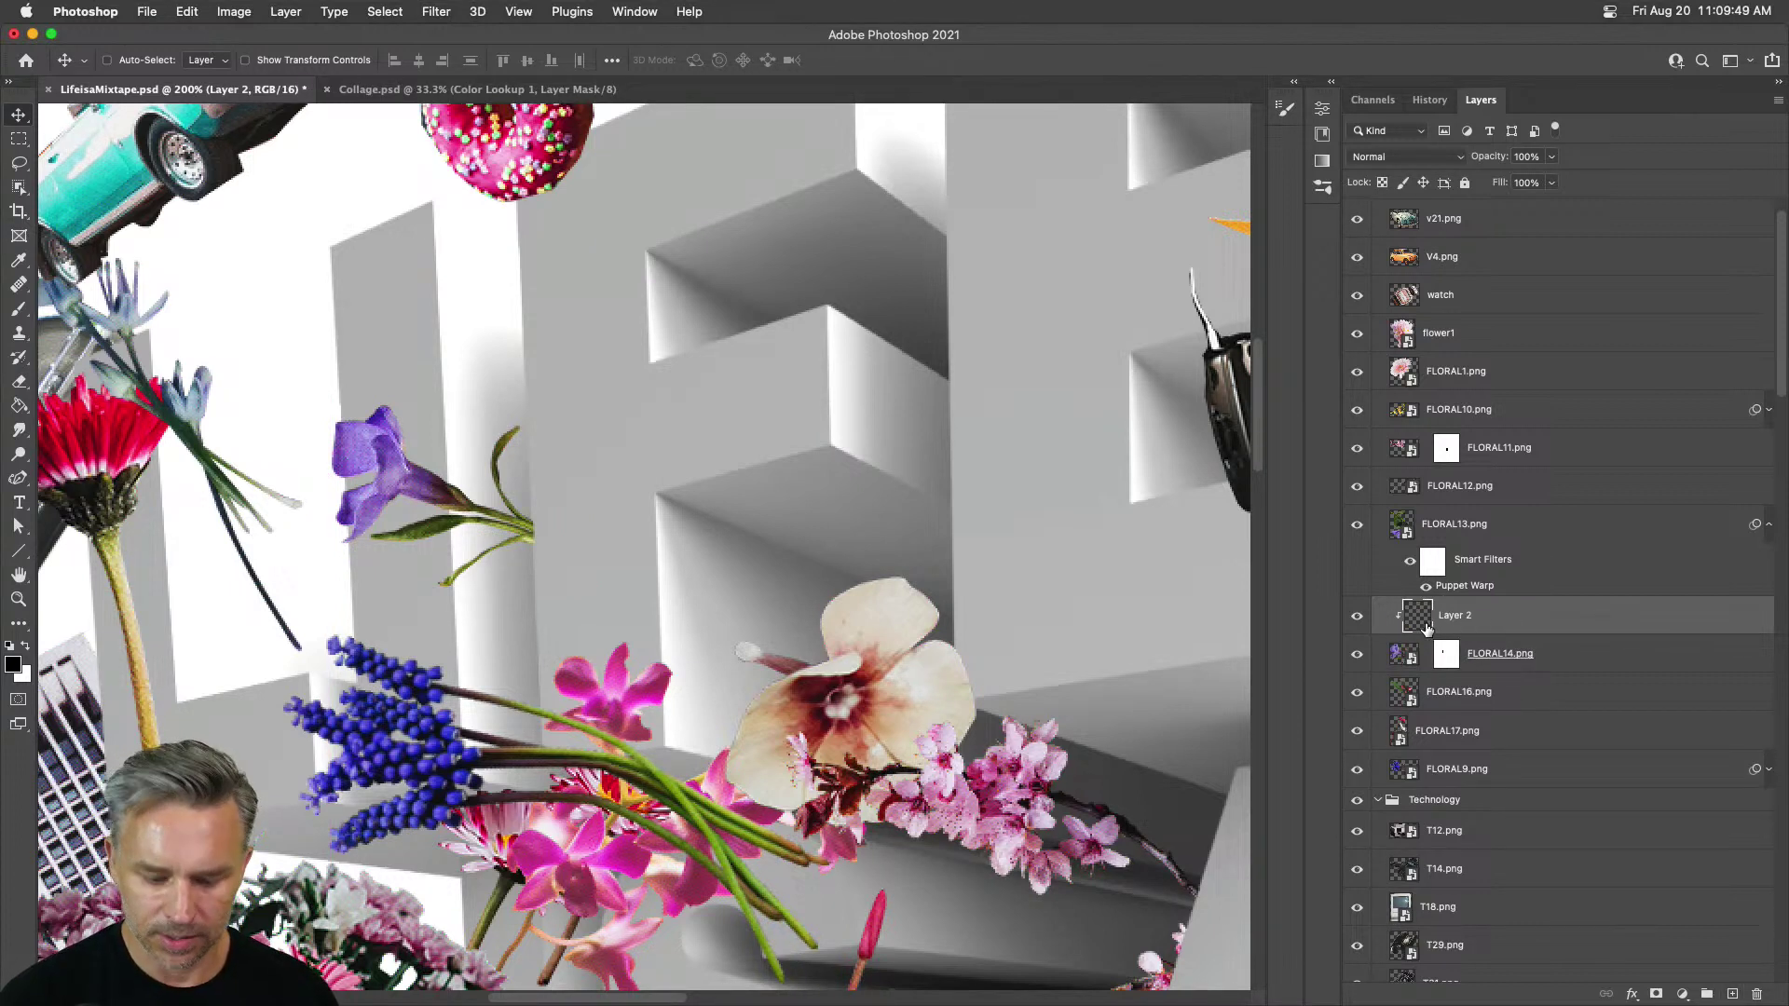
{"action": "key", "text": "b"}
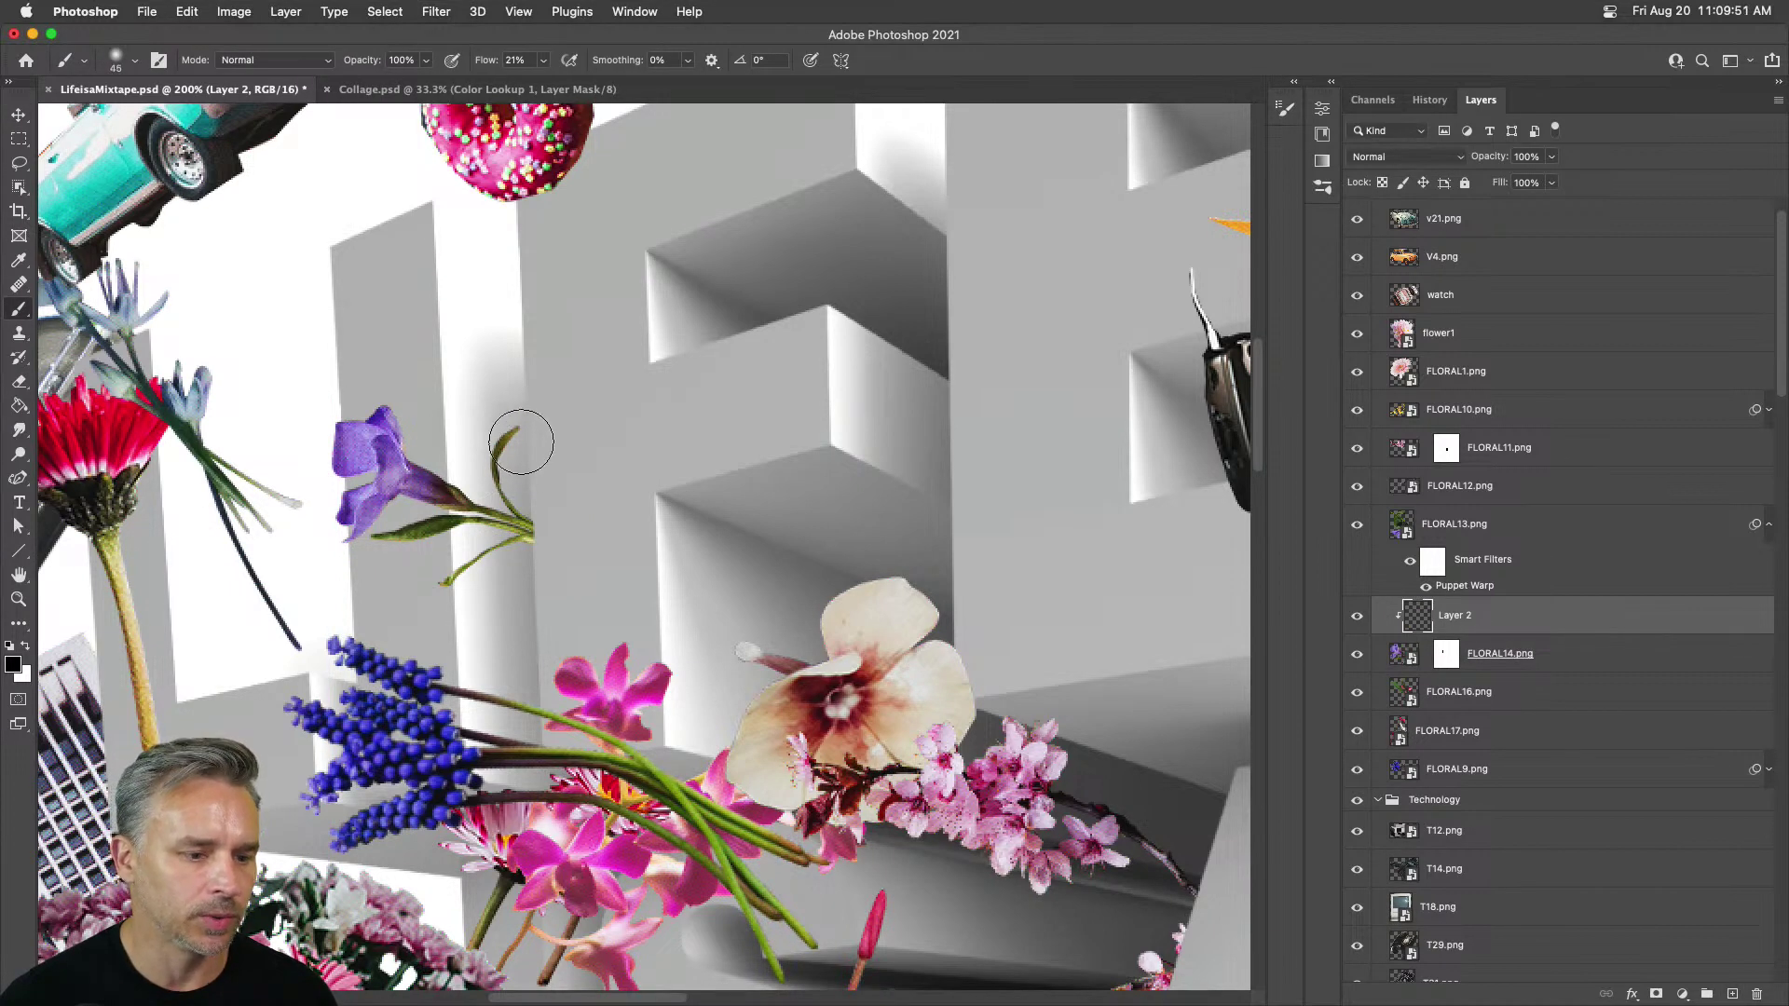
{"action": "key", "text": "bracketright"}
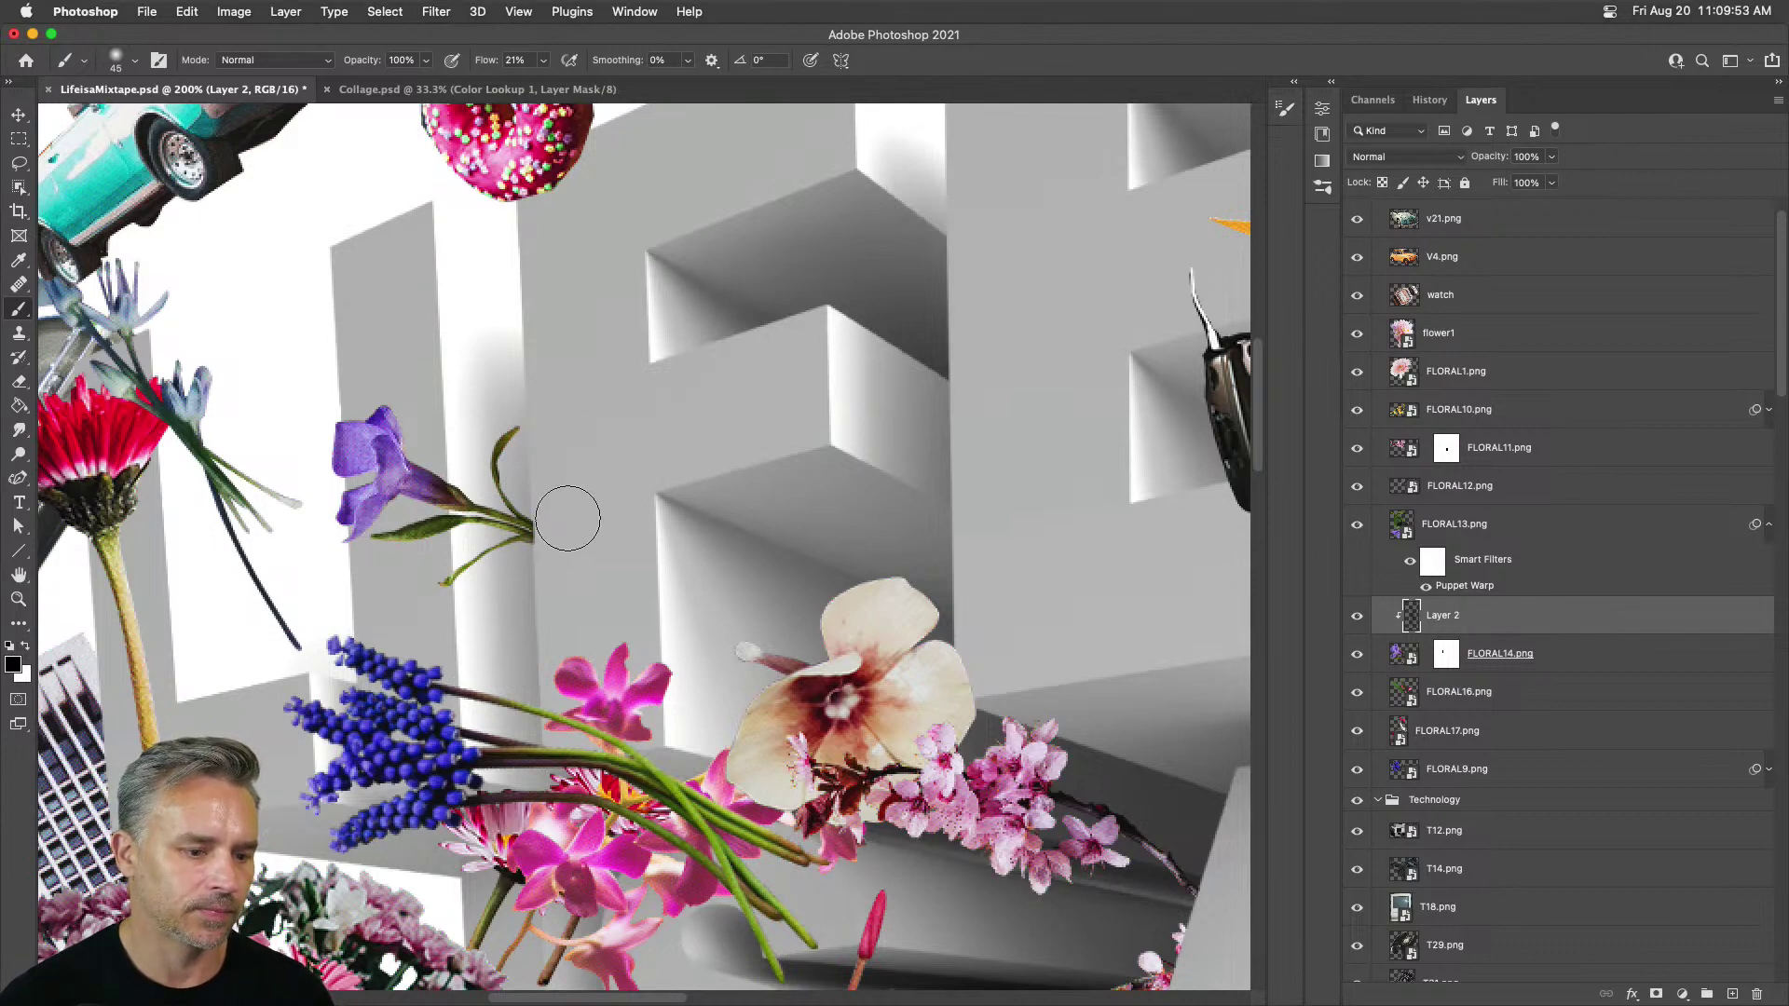
Step: Set the faded V7.png car layer to 100% opacity and move the car outward, away from the radio
{"action": "key", "text": "super+minus"}
{"action": "key", "text": "super+minus"}
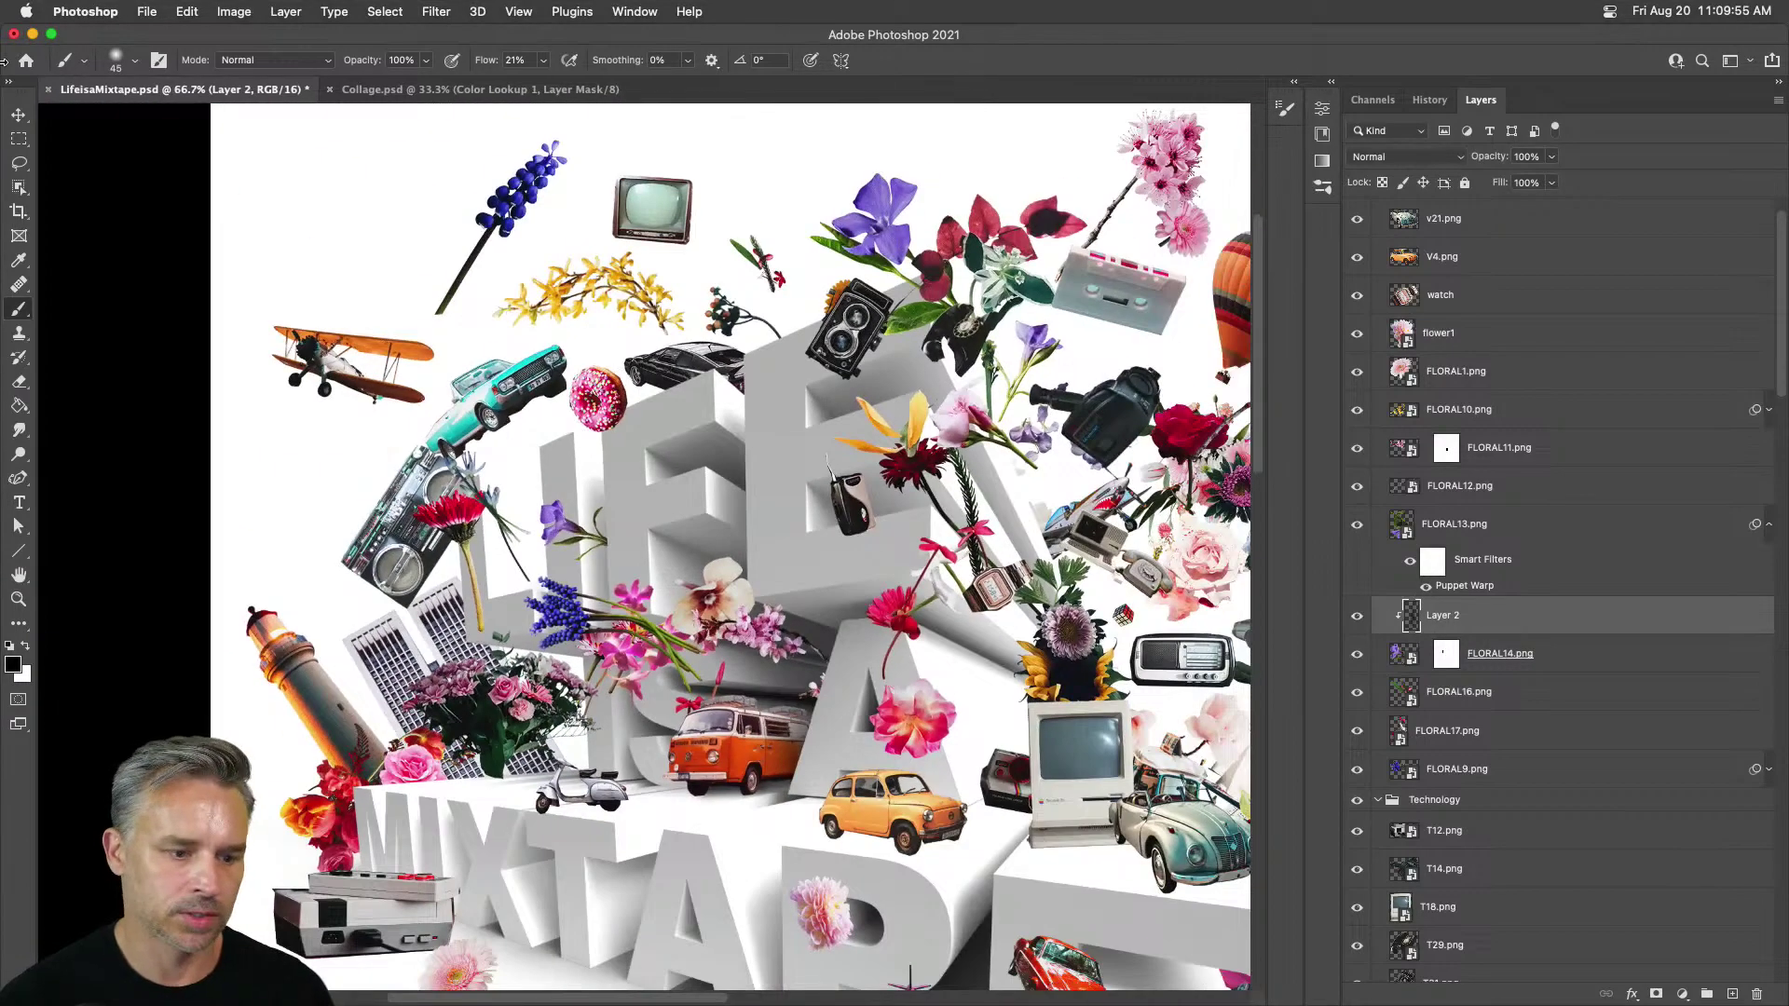
{"action": "key", "text": "v"}
{"action": "left_click_drag", "start_coordinate": [532, 603], "coordinate": [430, 477]}
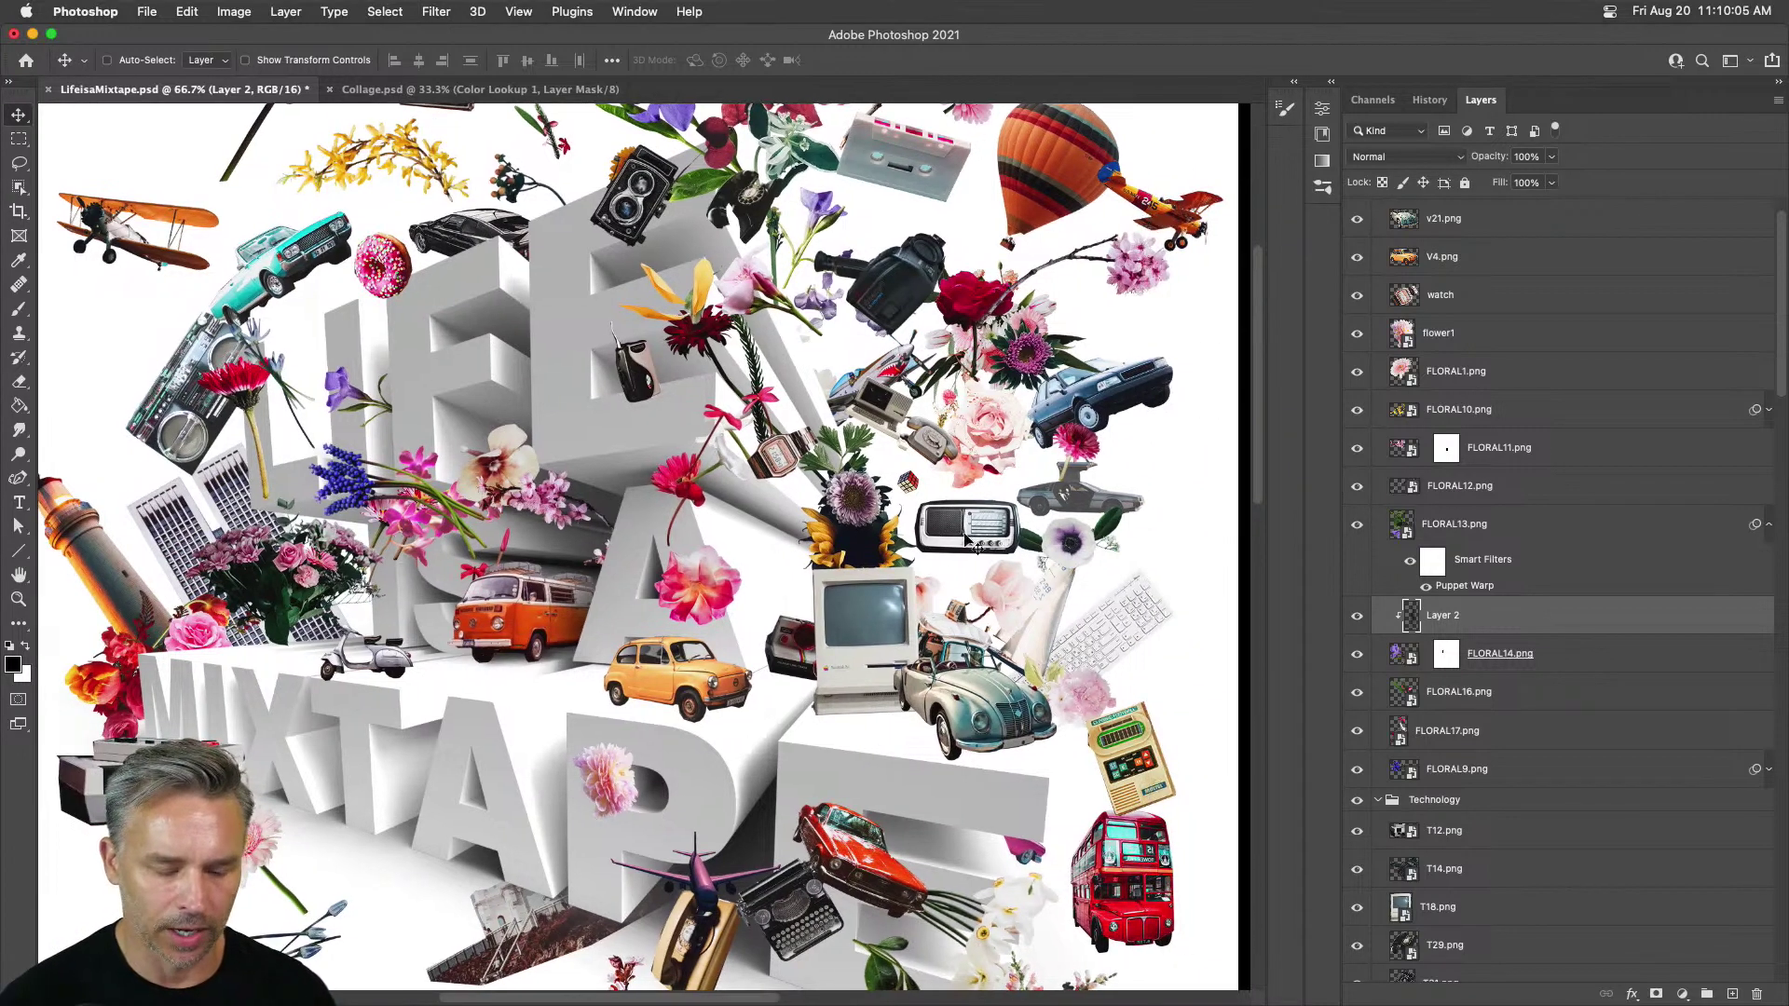
{"action": "left_click", "coordinate": [1081, 505]}
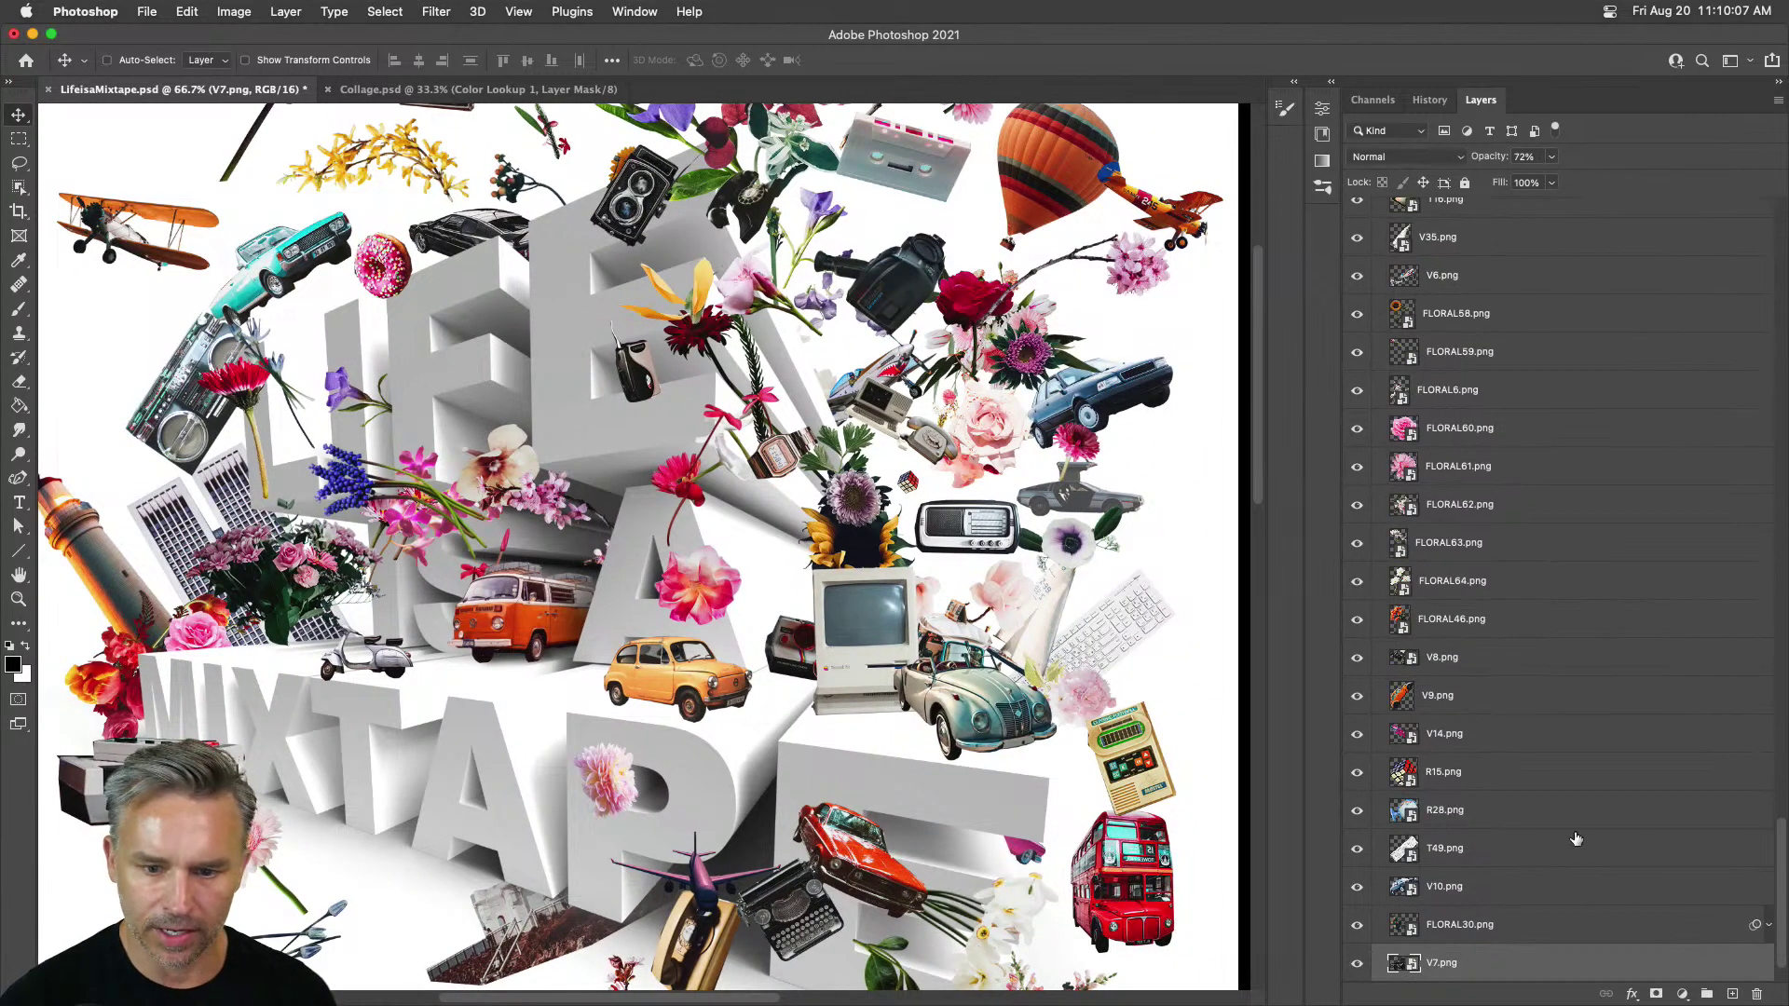
{"action": "left_click_drag", "start_coordinate": [1470, 156], "coordinate": [1689, 163]}
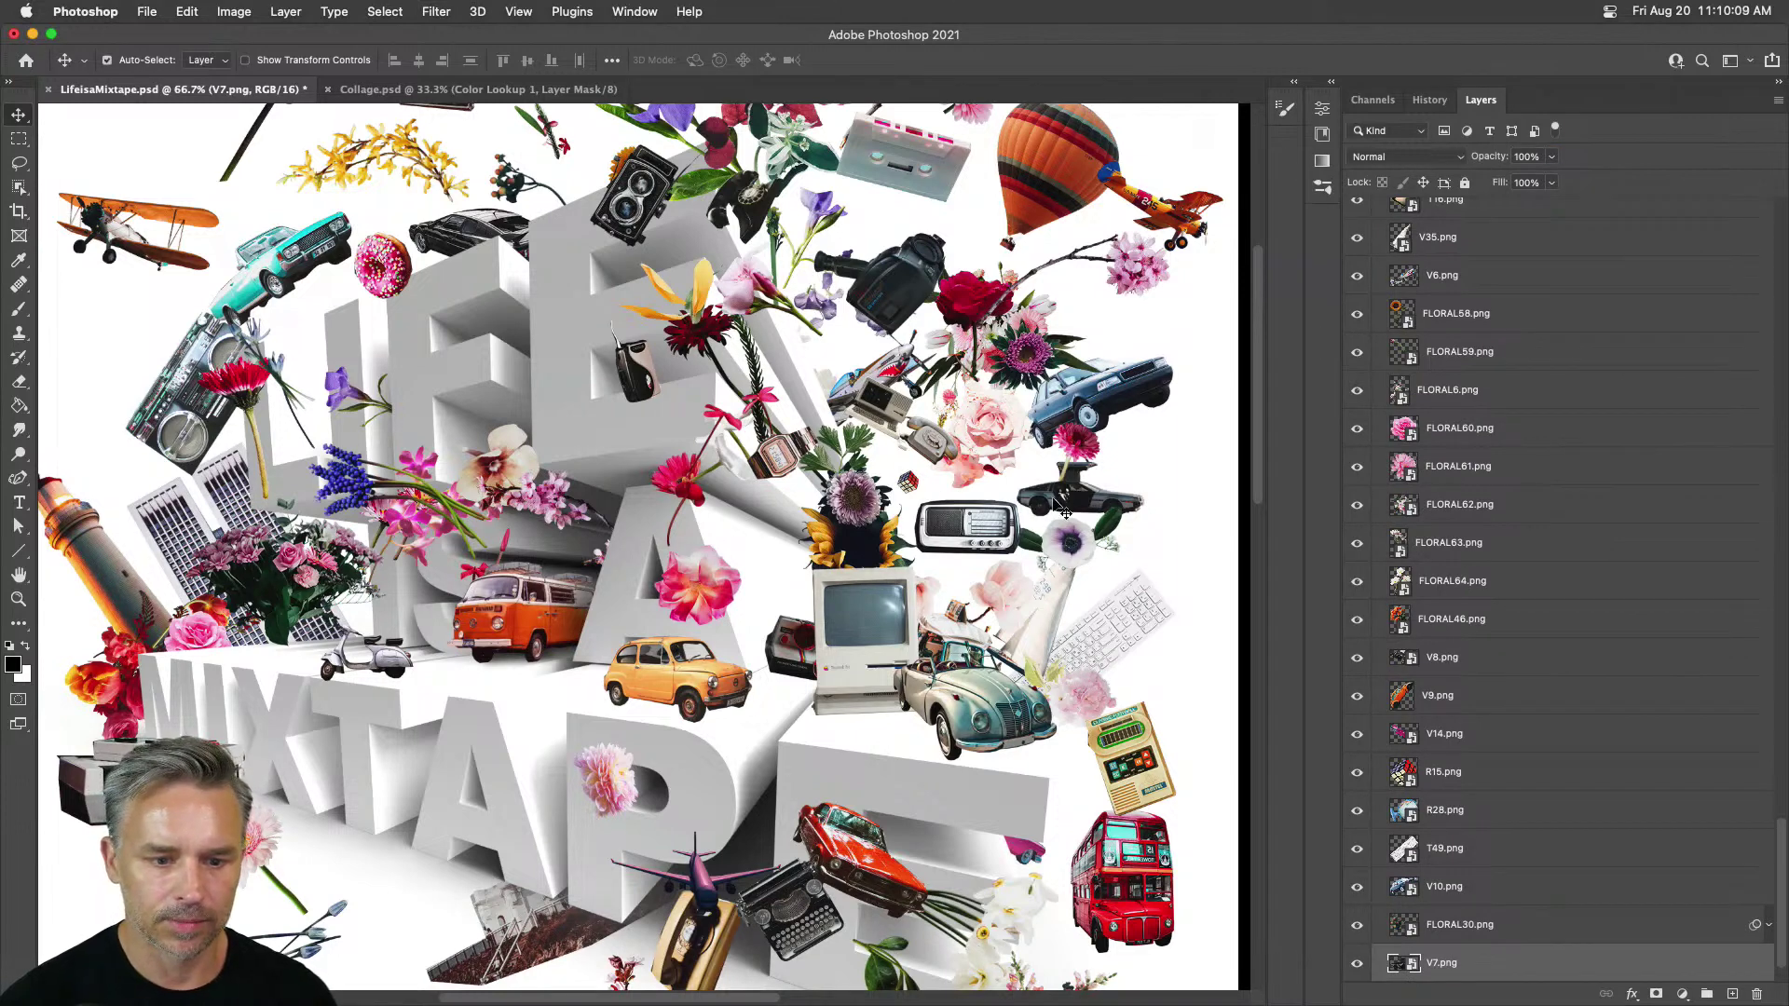
{"action": "left_click_drag", "start_coordinate": [1062, 503], "coordinate": [1147, 484]}
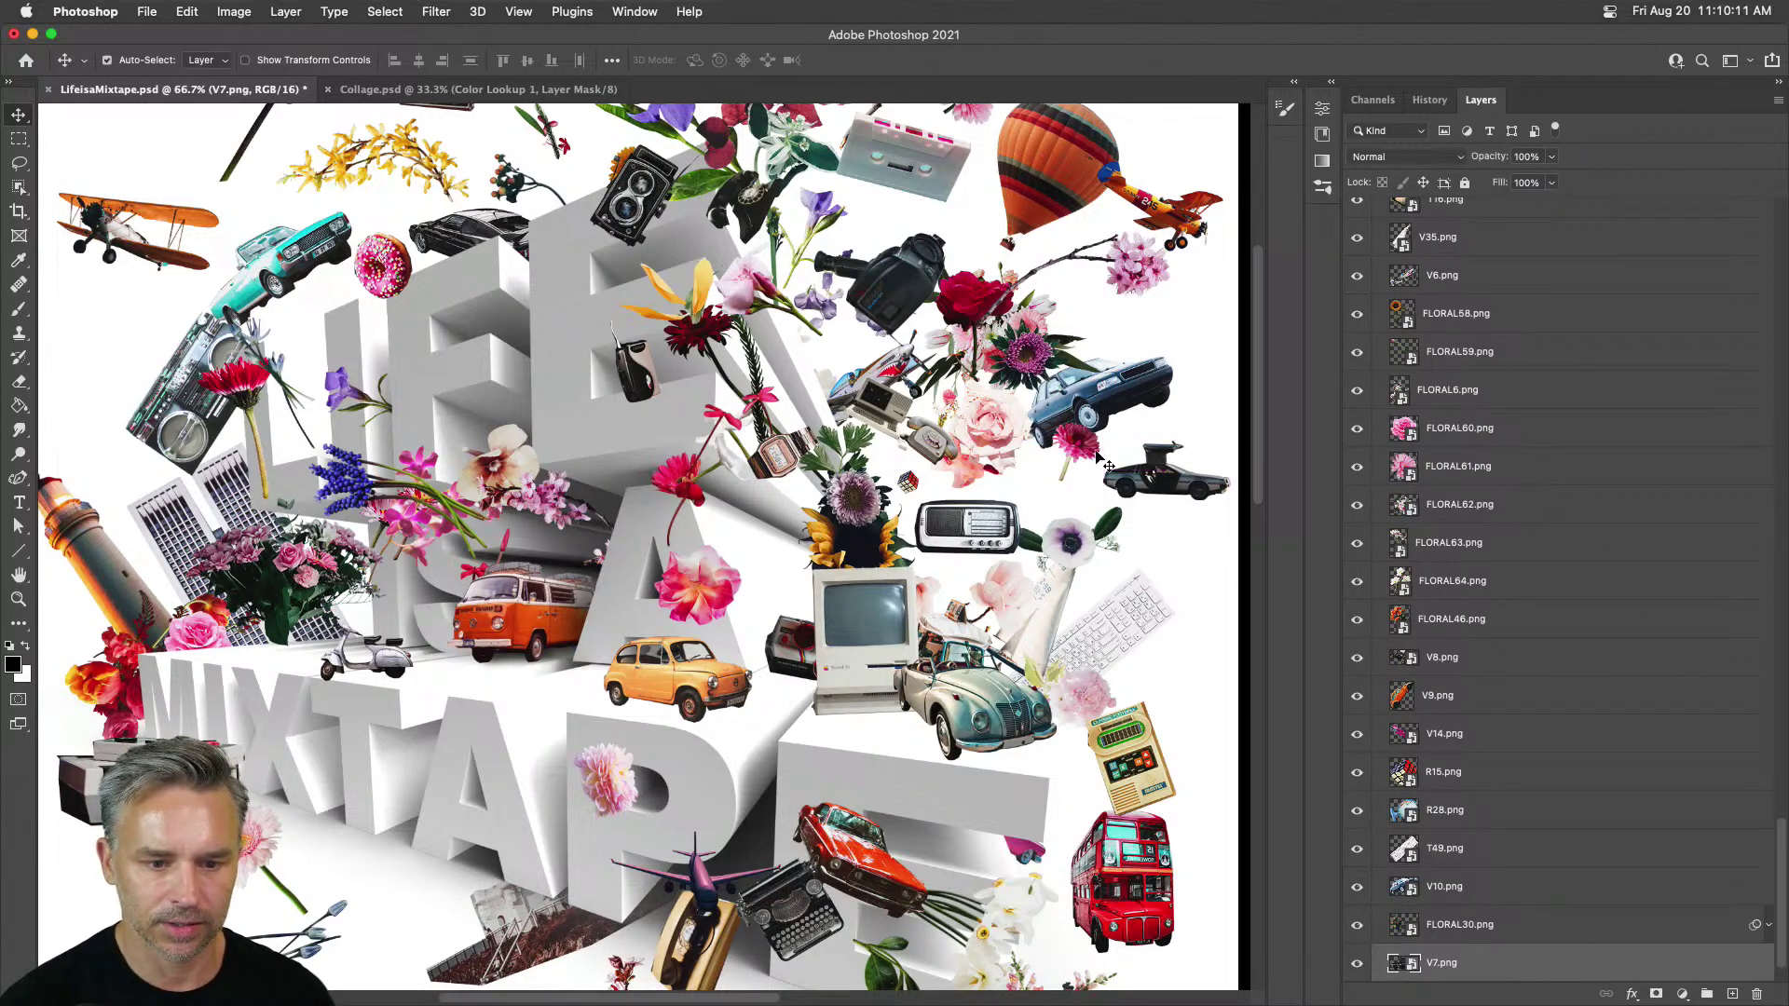
Step: Rotate the V7.png car slightly counterclockwise so its gull-wing side tilts, and save the document
{"action": "key", "text": "super+t"}
{"action": "mouse_move", "coordinate": [1051, 419]}
{"action": "left_mouse_down"}
{"action": "mouse_move", "coordinate": [1048, 448]}
{"action": "mouse_move", "coordinate": [1074, 436]}
{"action": "left_mouse_up"}
{"action": "key", "text": "Return"}
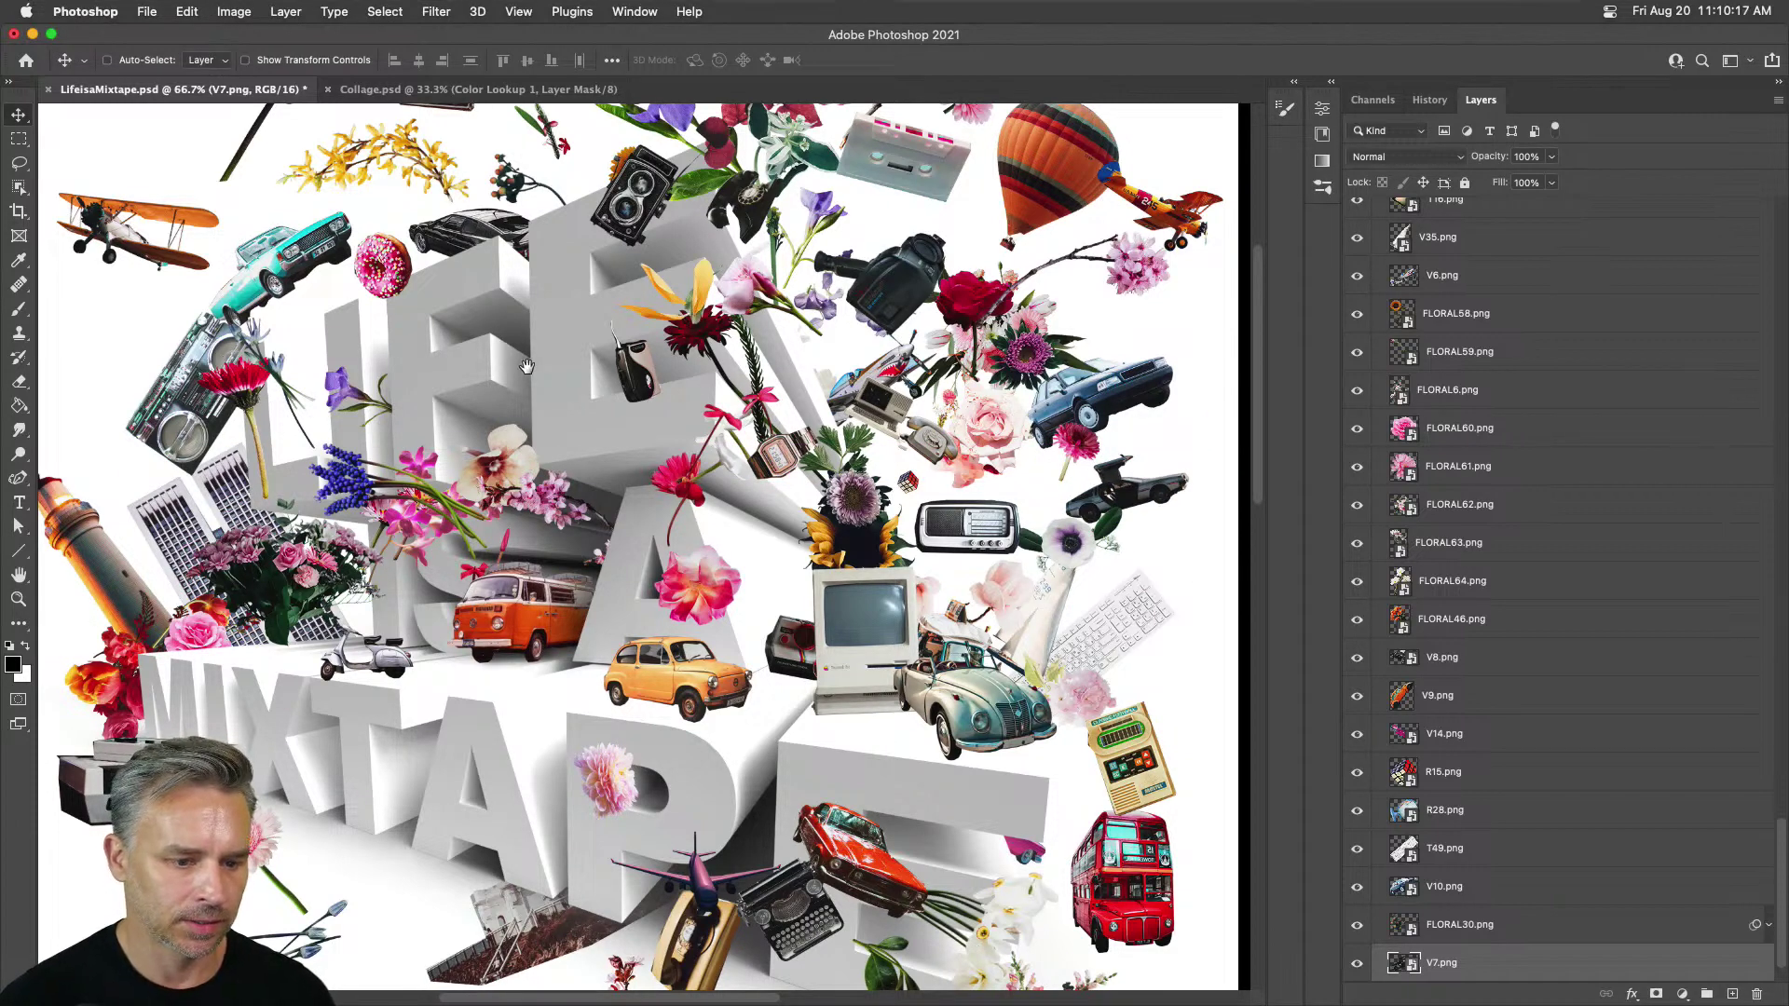
{"action": "left_click_drag", "start_coordinate": [526, 366], "coordinate": [579, 319]}
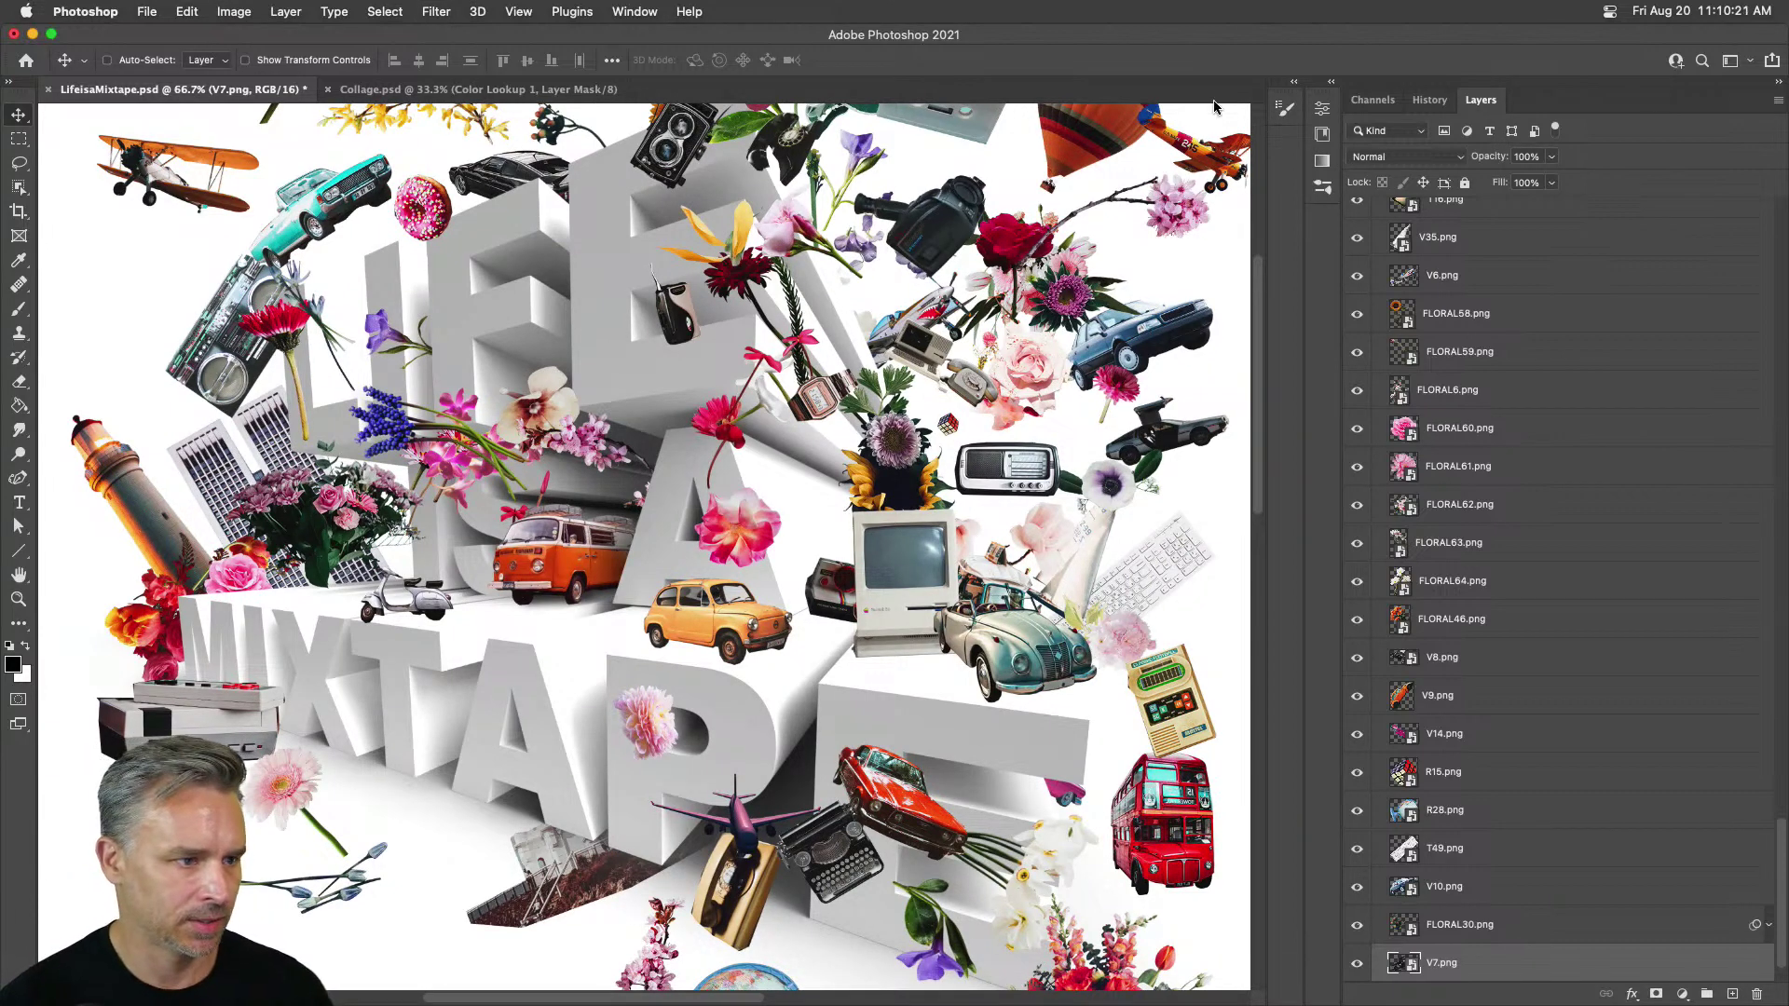
{"action": "key", "text": "super+s"}
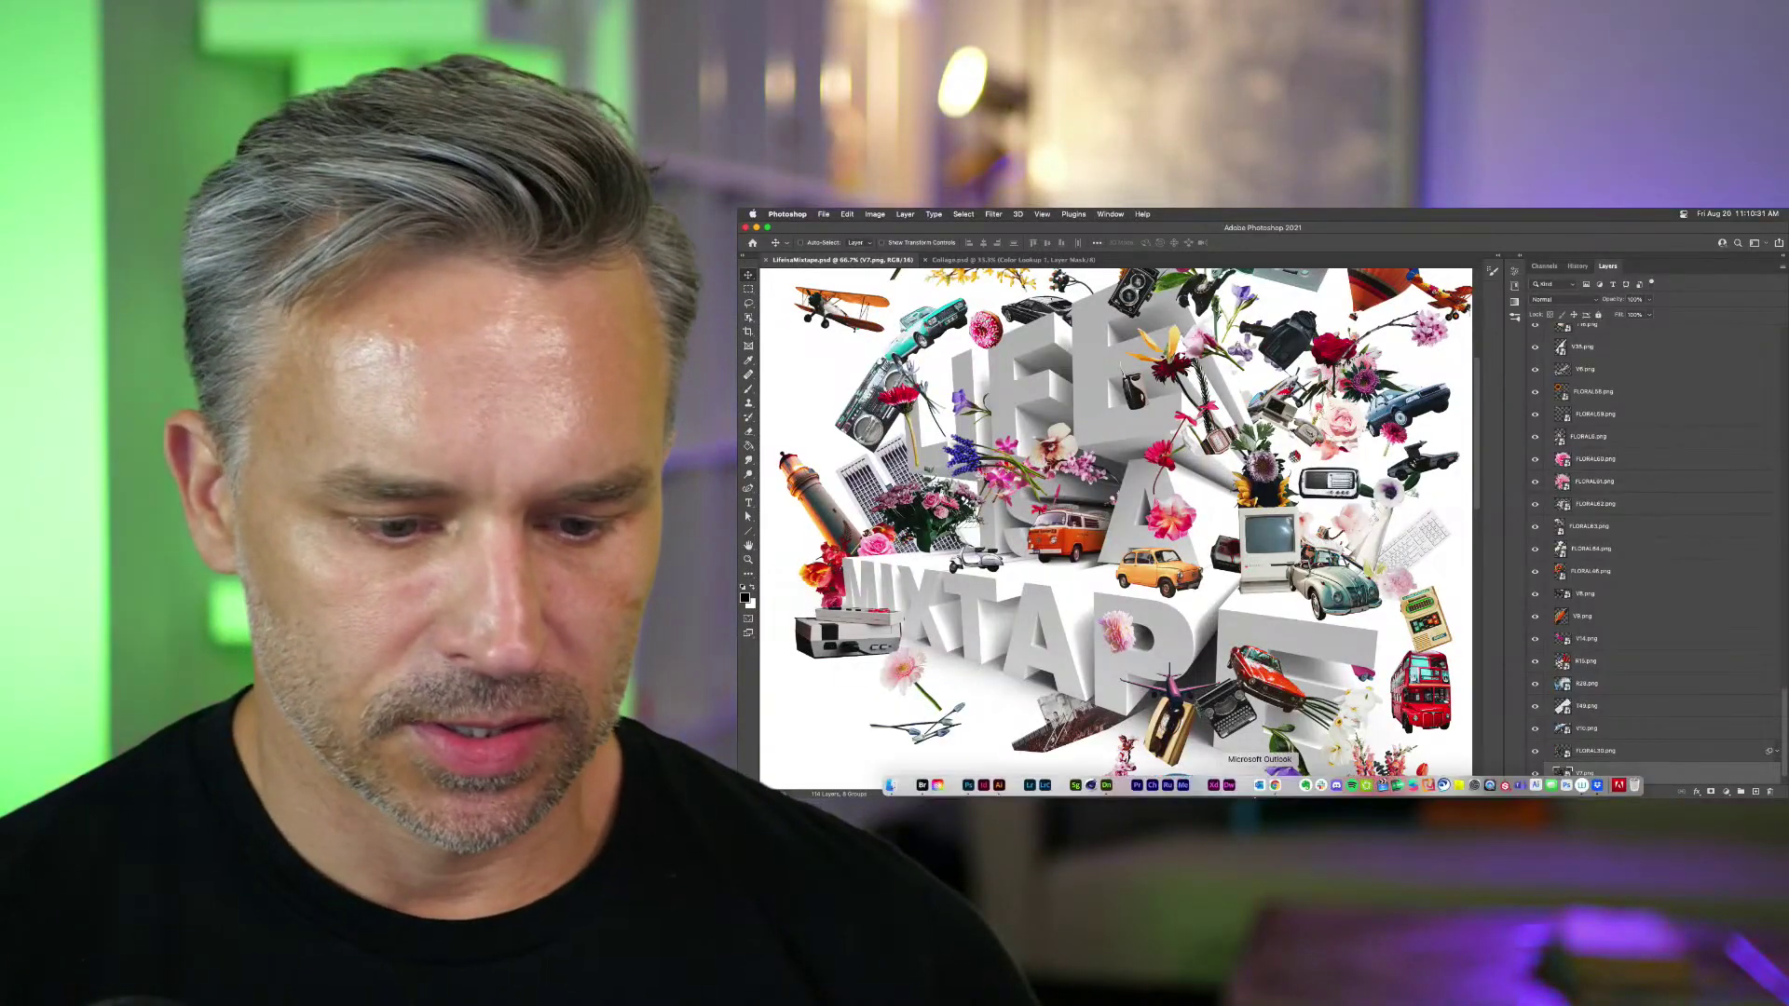
Step: Switch to Chrome, open the PixelSquid site in a new tab, and widen the browser window
{"action": "left_click", "coordinate": [1080, 750]}
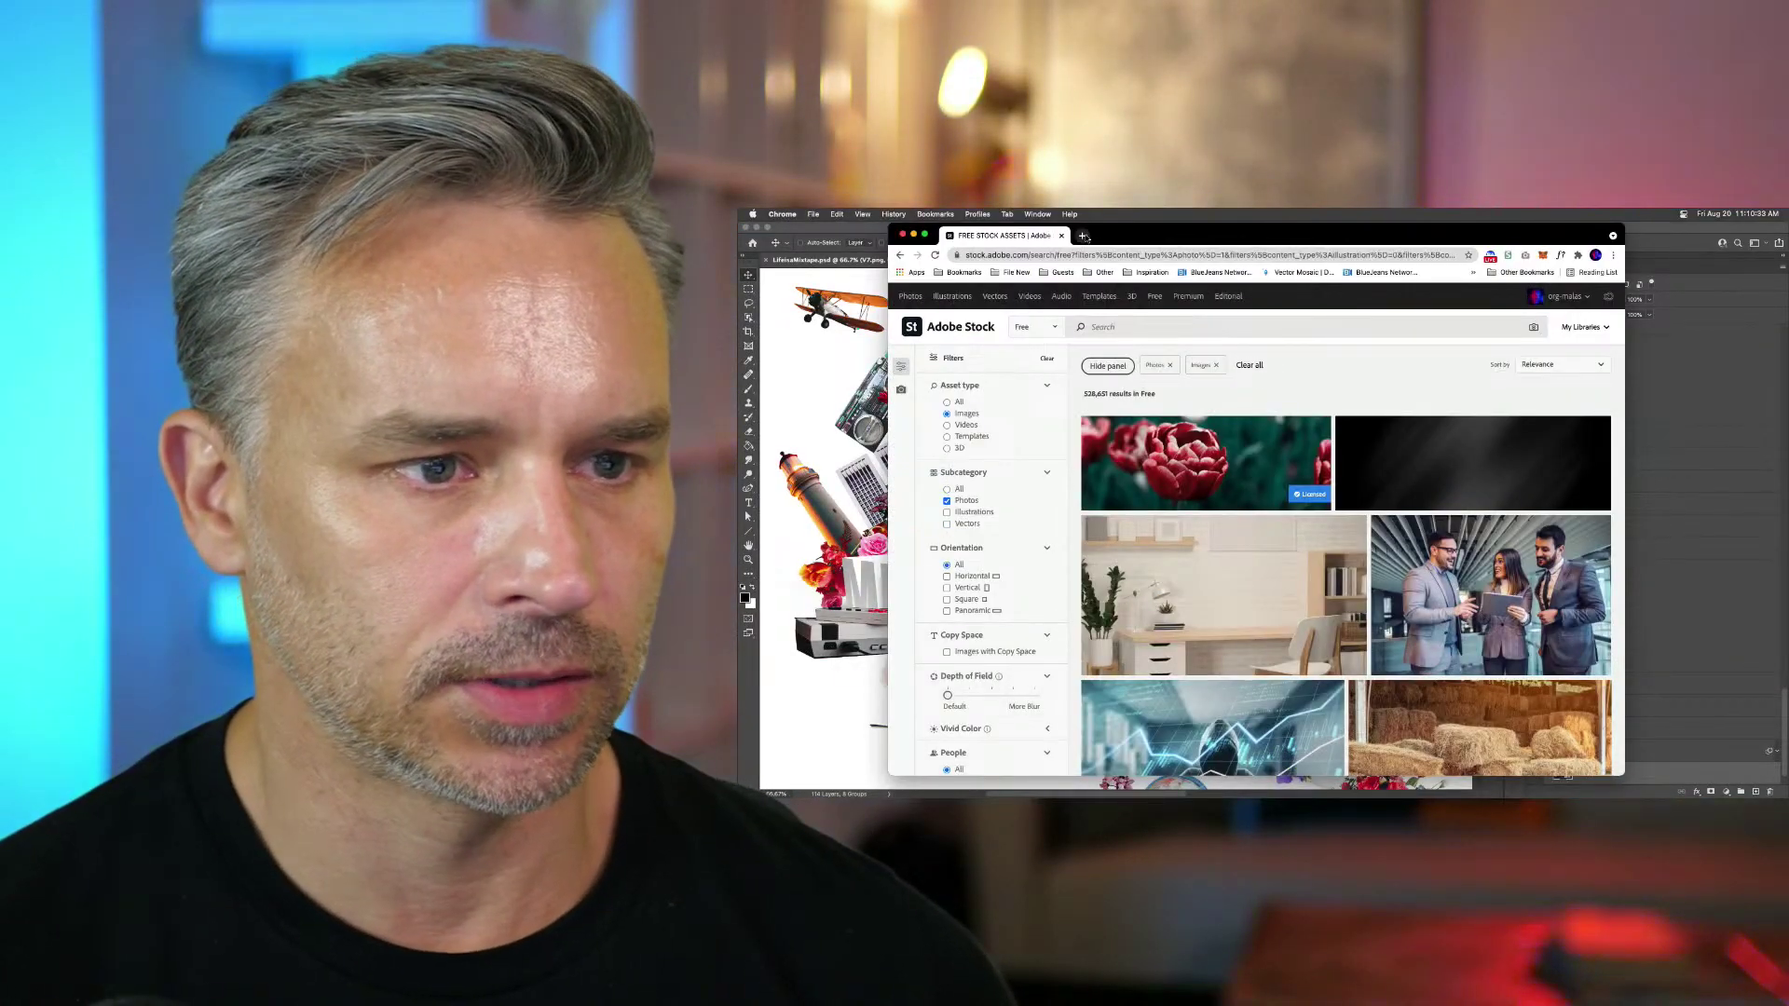
{"action": "left_click", "coordinate": [1083, 235]}
{"action": "type", "text": "pix"}
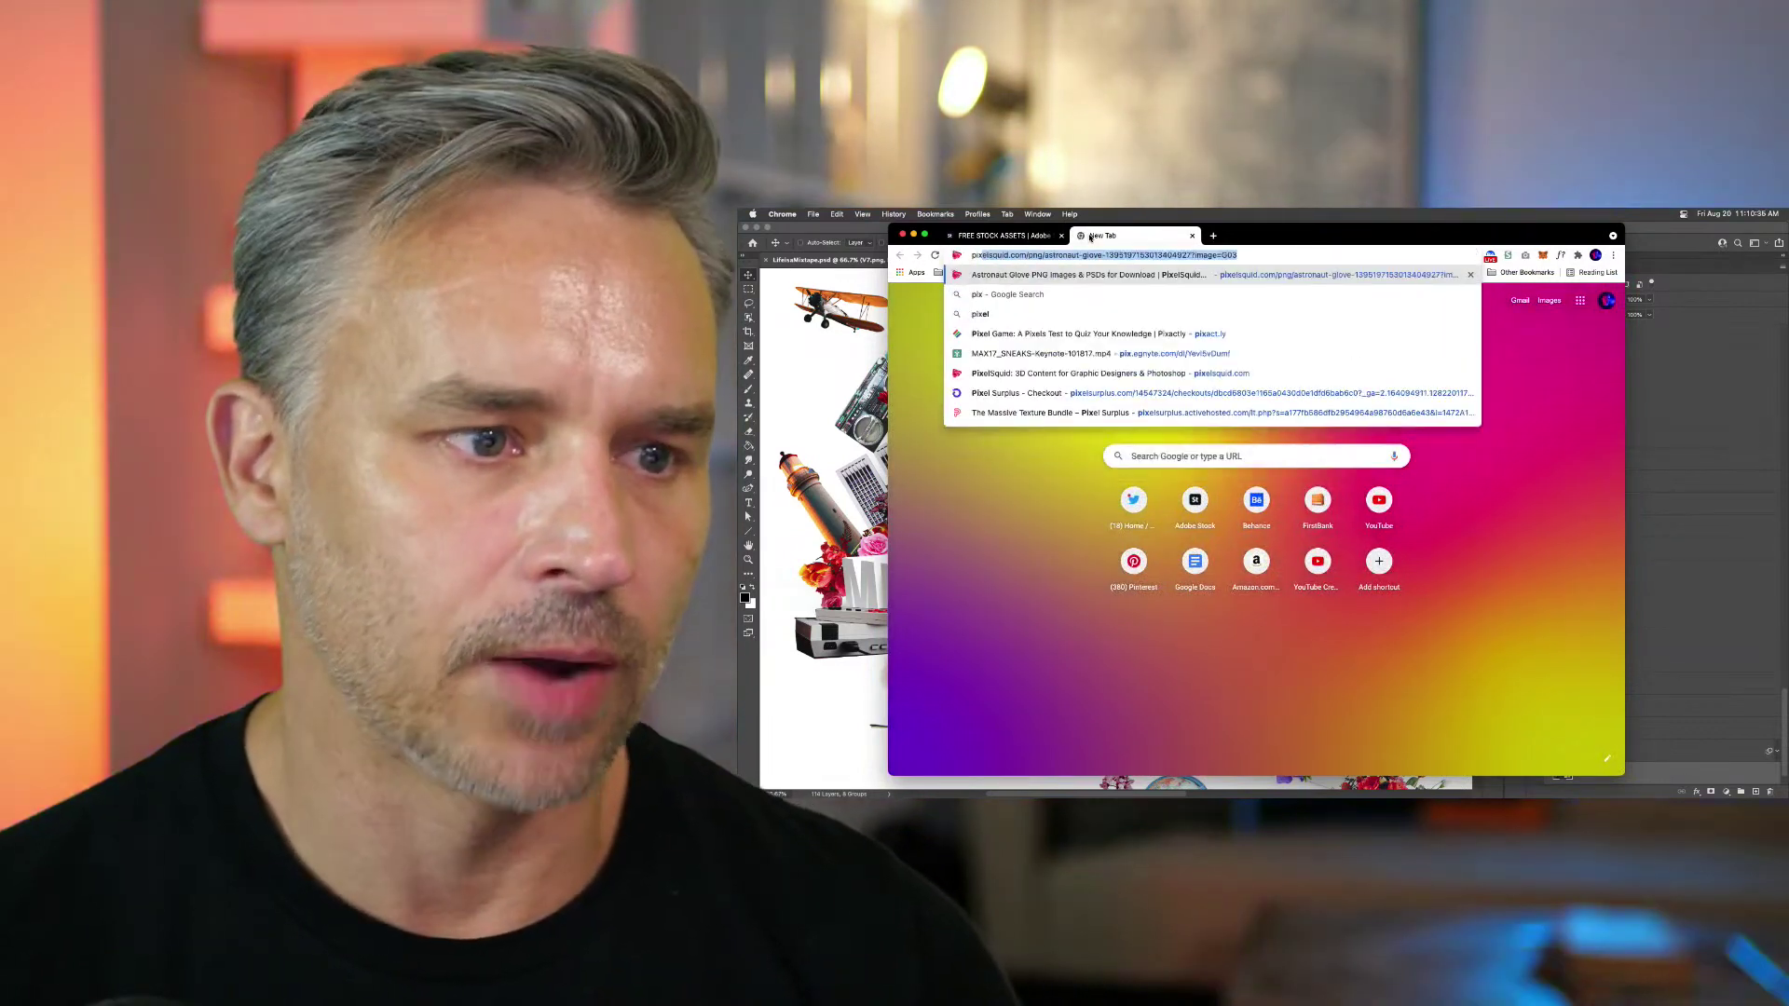
{"action": "key", "text": "Return"}
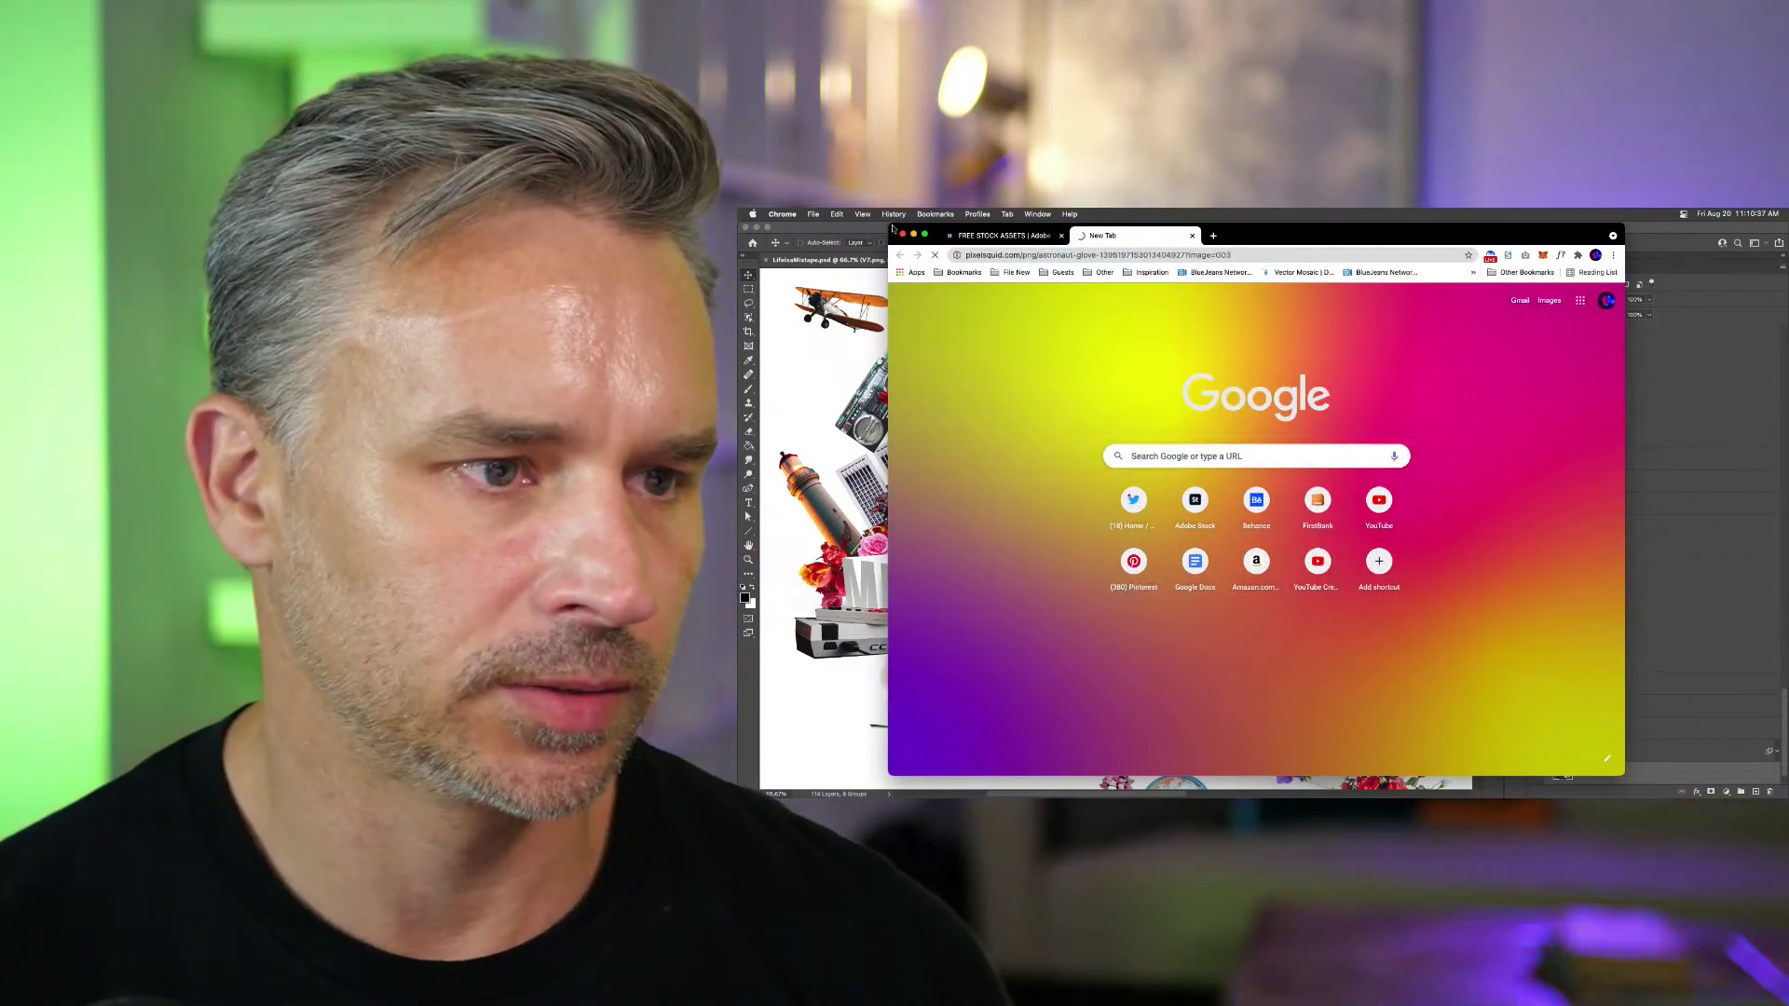
{"action": "left_click_drag", "start_coordinate": [890, 242], "coordinate": [739, 243]}
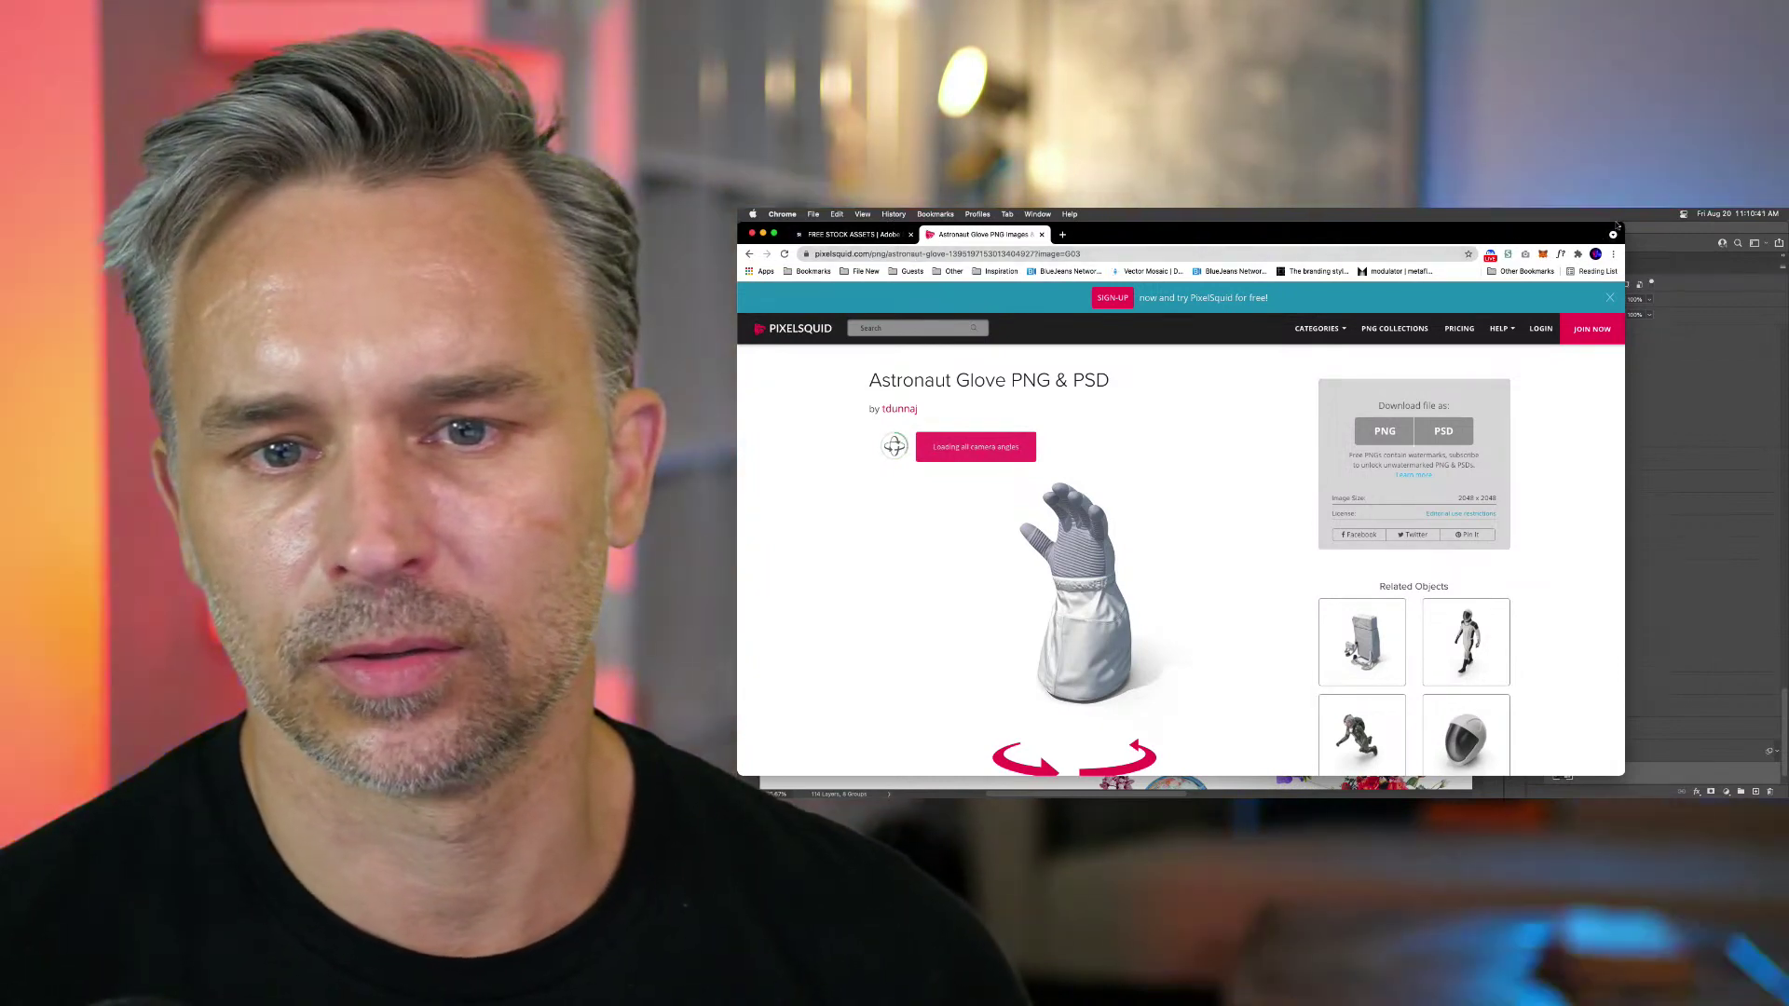
{"action": "left_click_drag", "start_coordinate": [1617, 225], "coordinate": [1784, 225]}
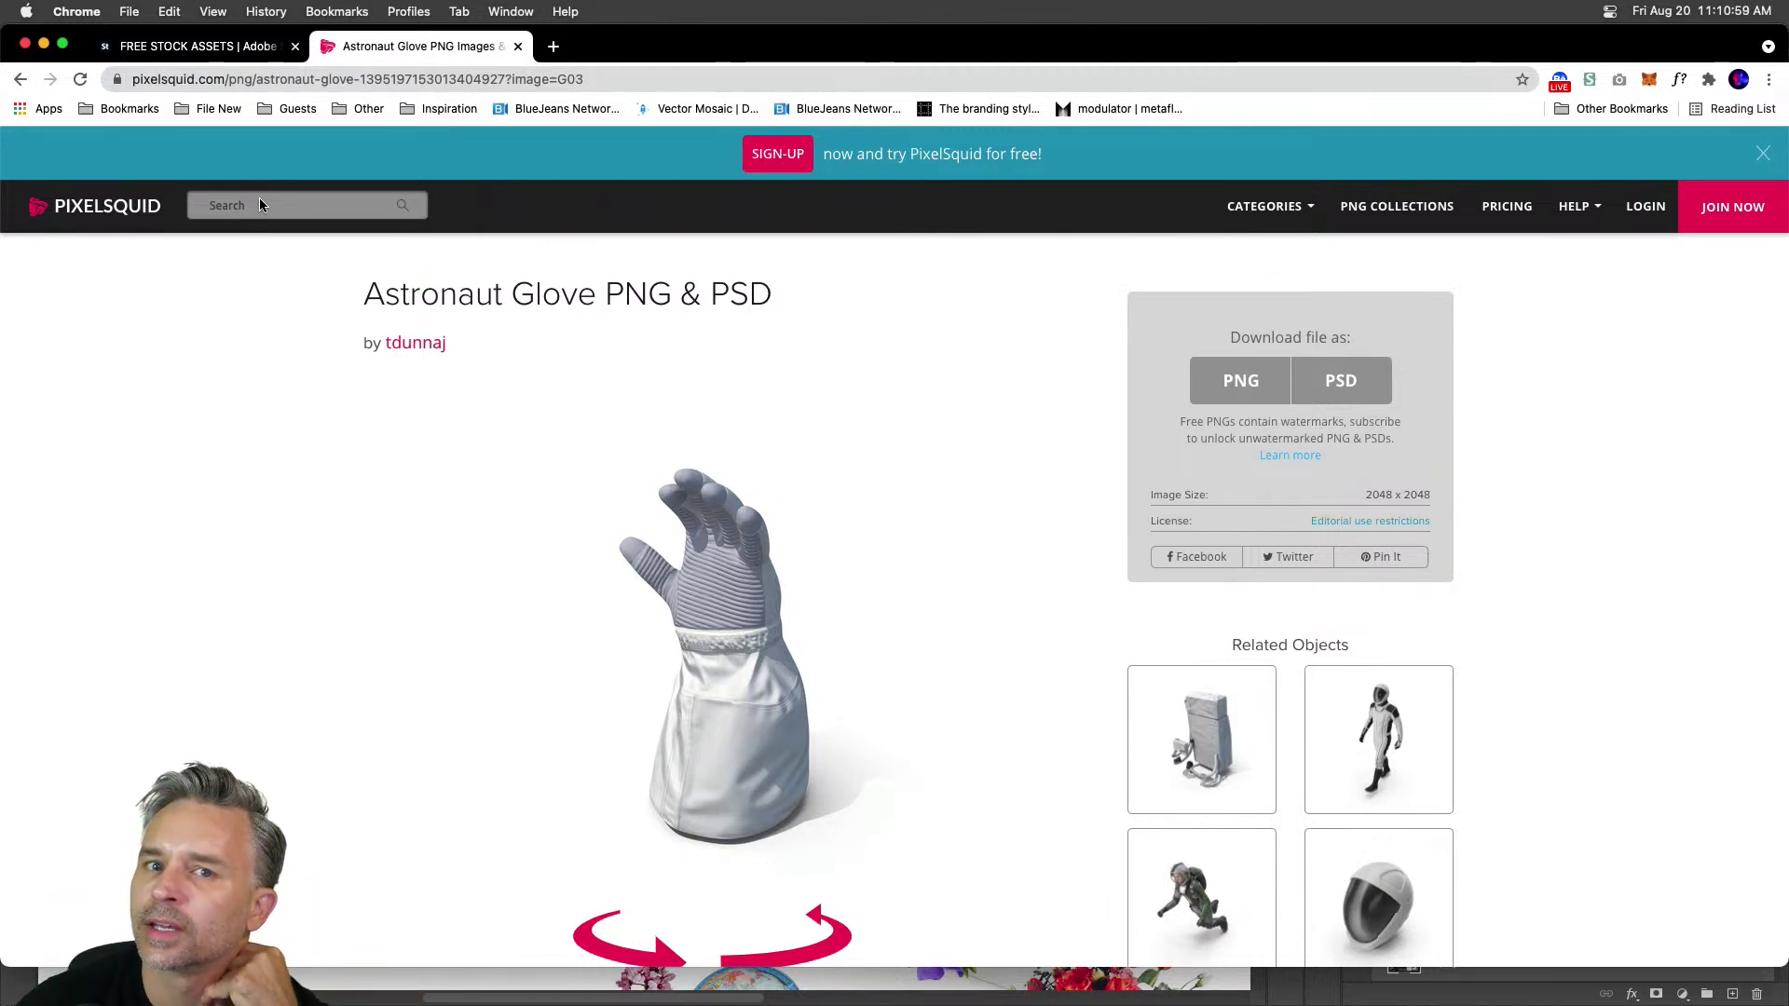
Step: Search PixelSquid for walkman objects and open the yellow 80's Sport Walkman shown without earphones
{"action": "type", "text": "walk"}
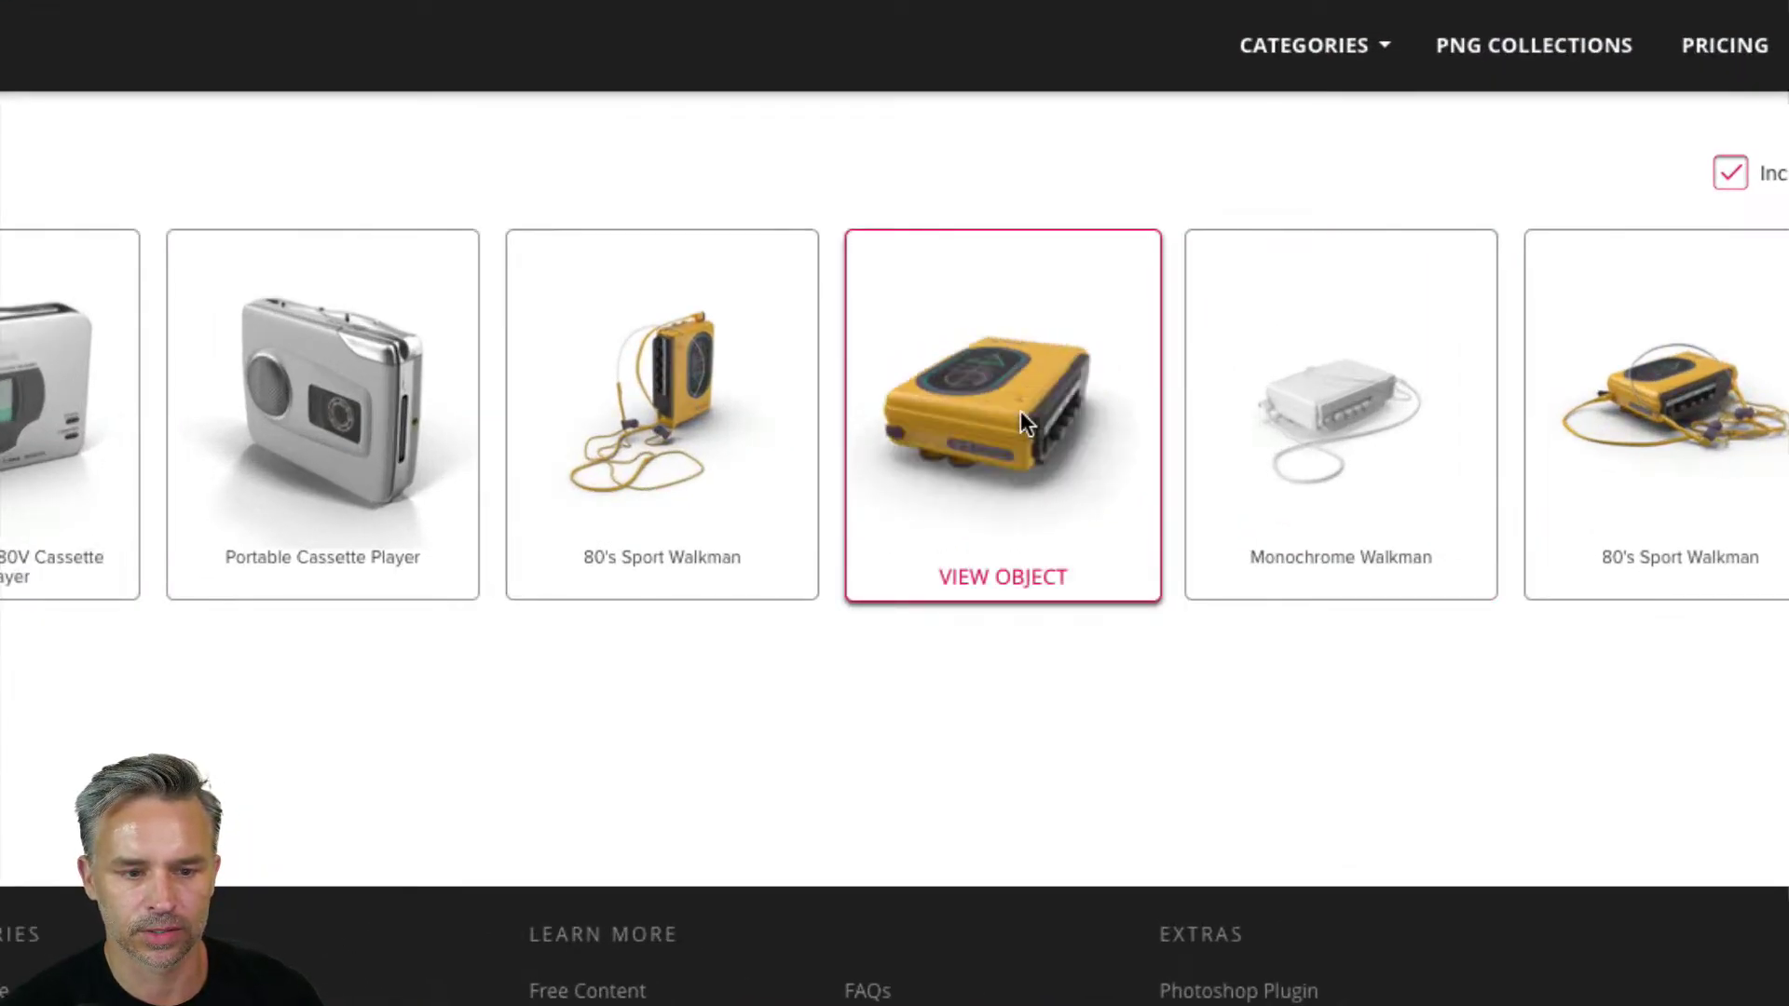
{"action": "left_click", "coordinate": [1020, 422]}
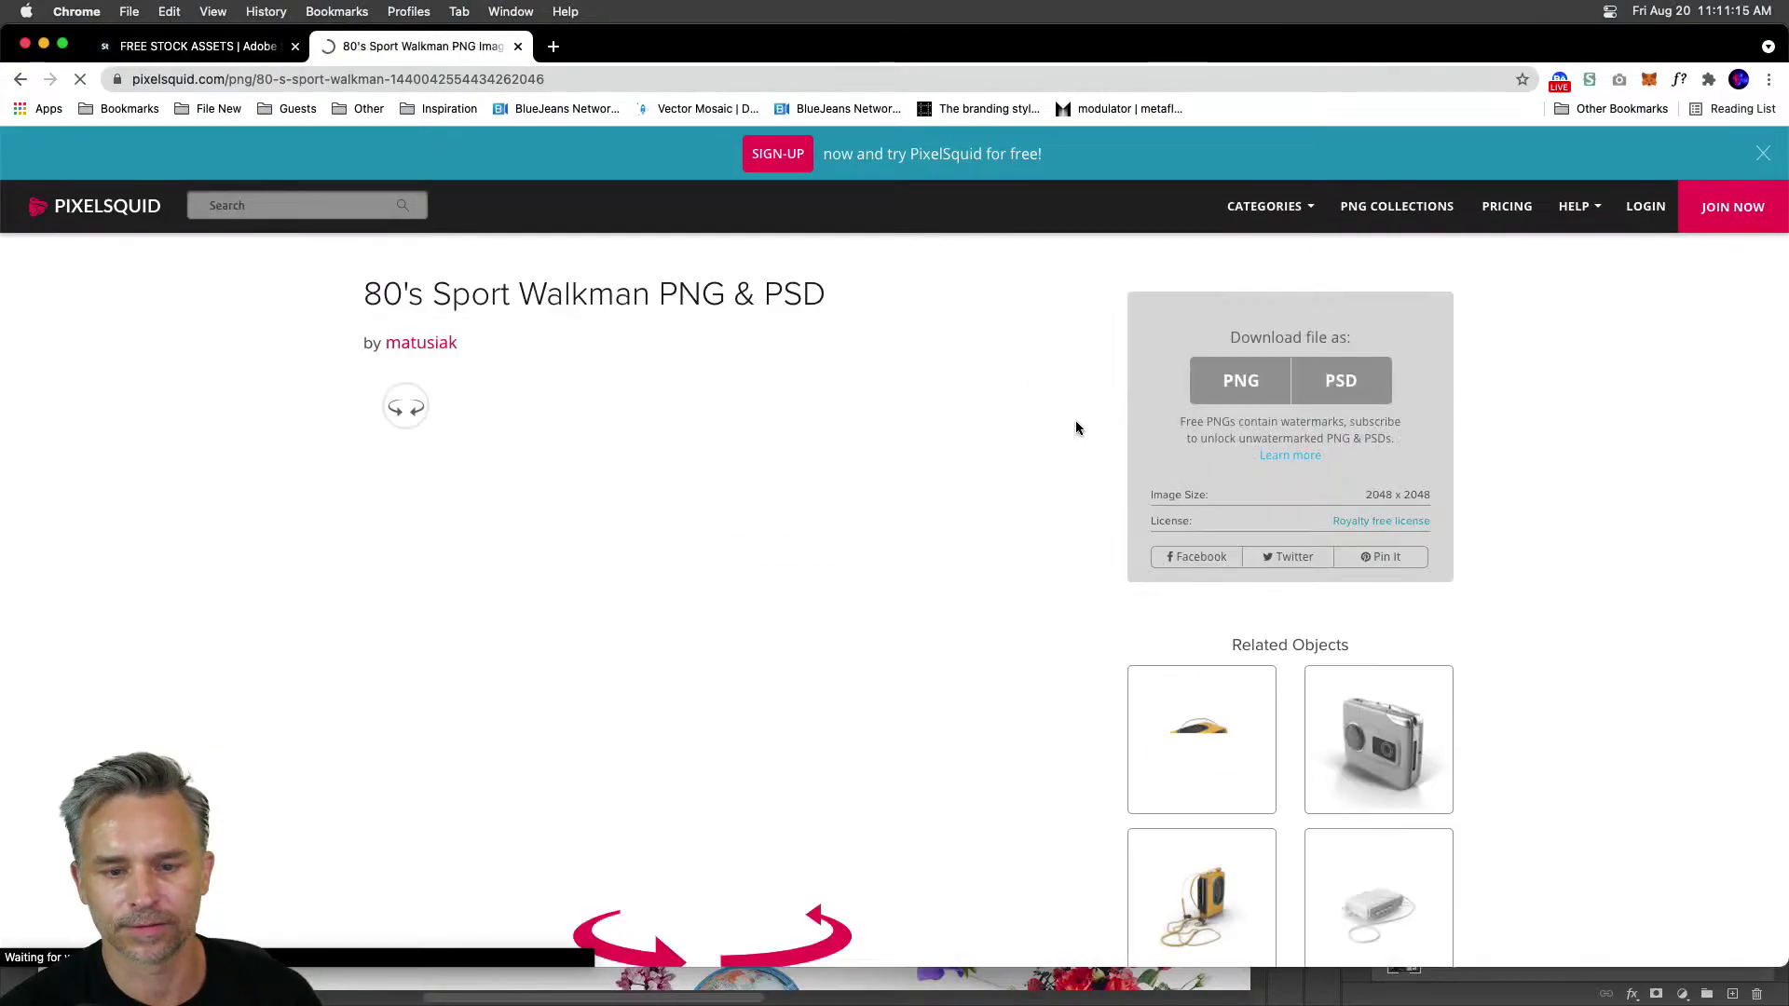
Step: Log in to PixelSquid with the saved account credentials and add the 80's Sport Walkman to the Photoshop Lightbox
{"action": "left_click", "coordinate": [1642, 207]}
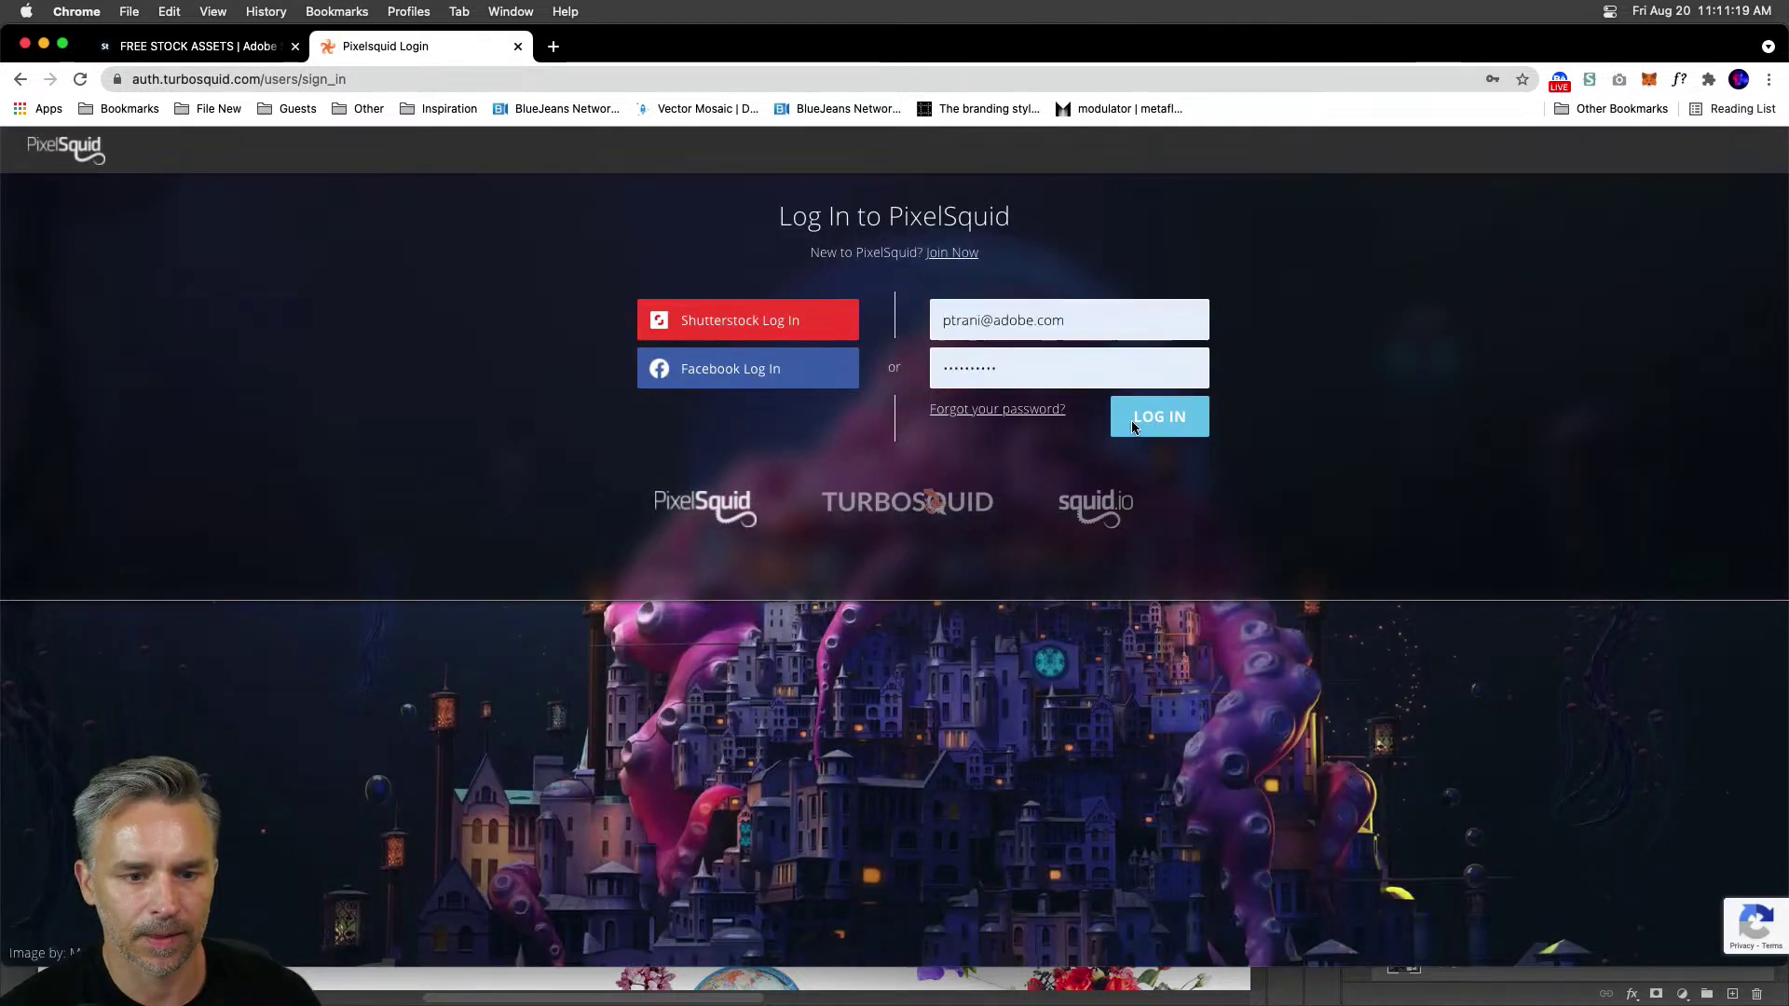
{"action": "key", "text": "Return"}
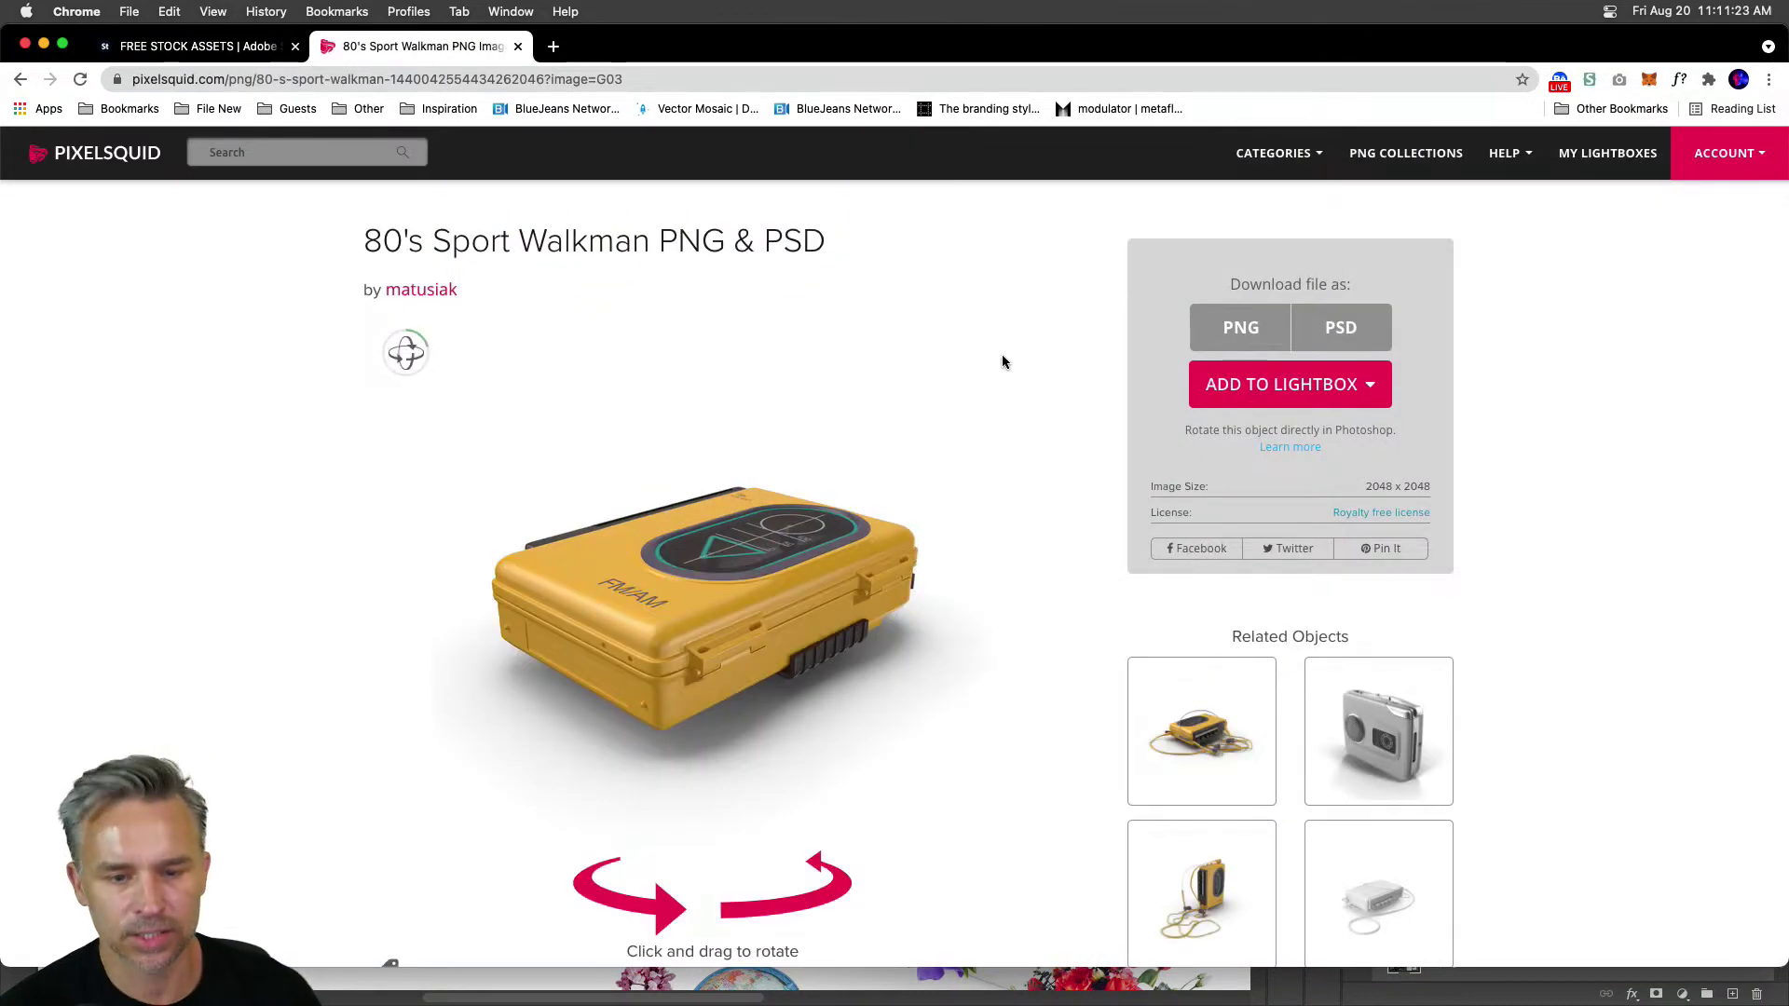
{"action": "left_click", "coordinate": [1357, 385]}
{"action": "left_click", "coordinate": [1239, 472]}
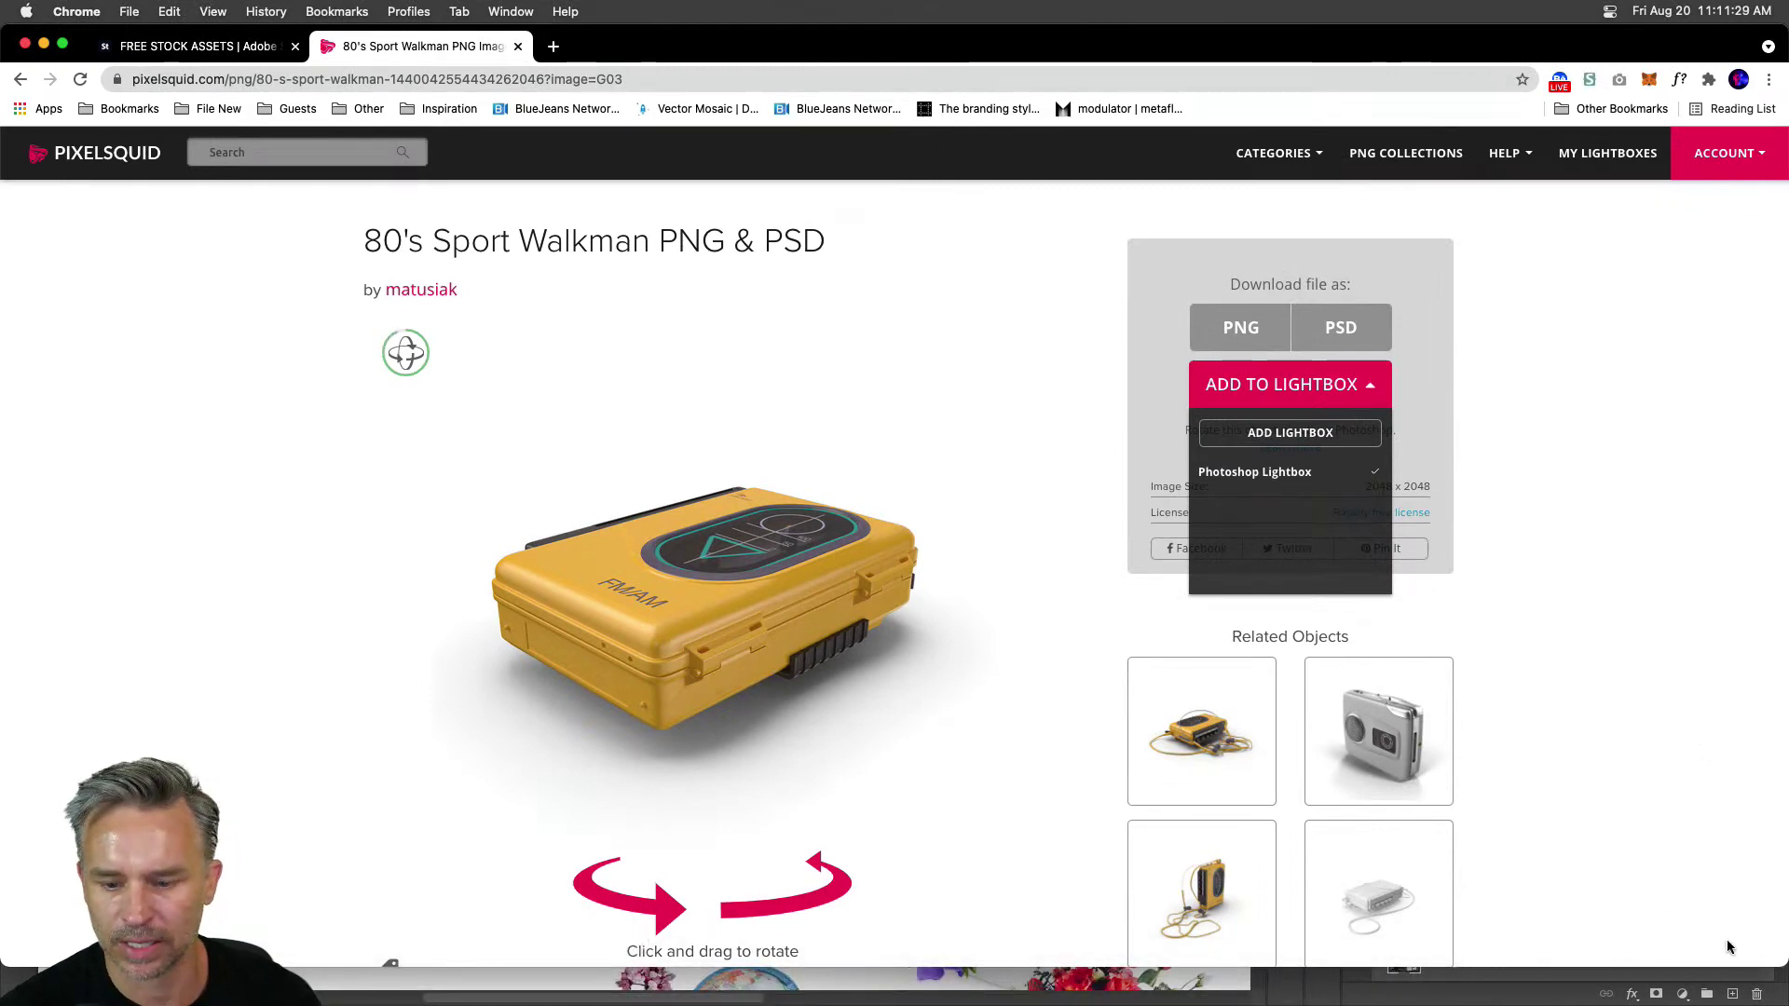
Step: Switch back to Photoshop, open the PixelSquid plugin over the canvas, and show the contents of the Photoshop Lightbox
{"action": "left_click_drag", "start_coordinate": [1779, 966], "coordinate": [1784, 1005]}
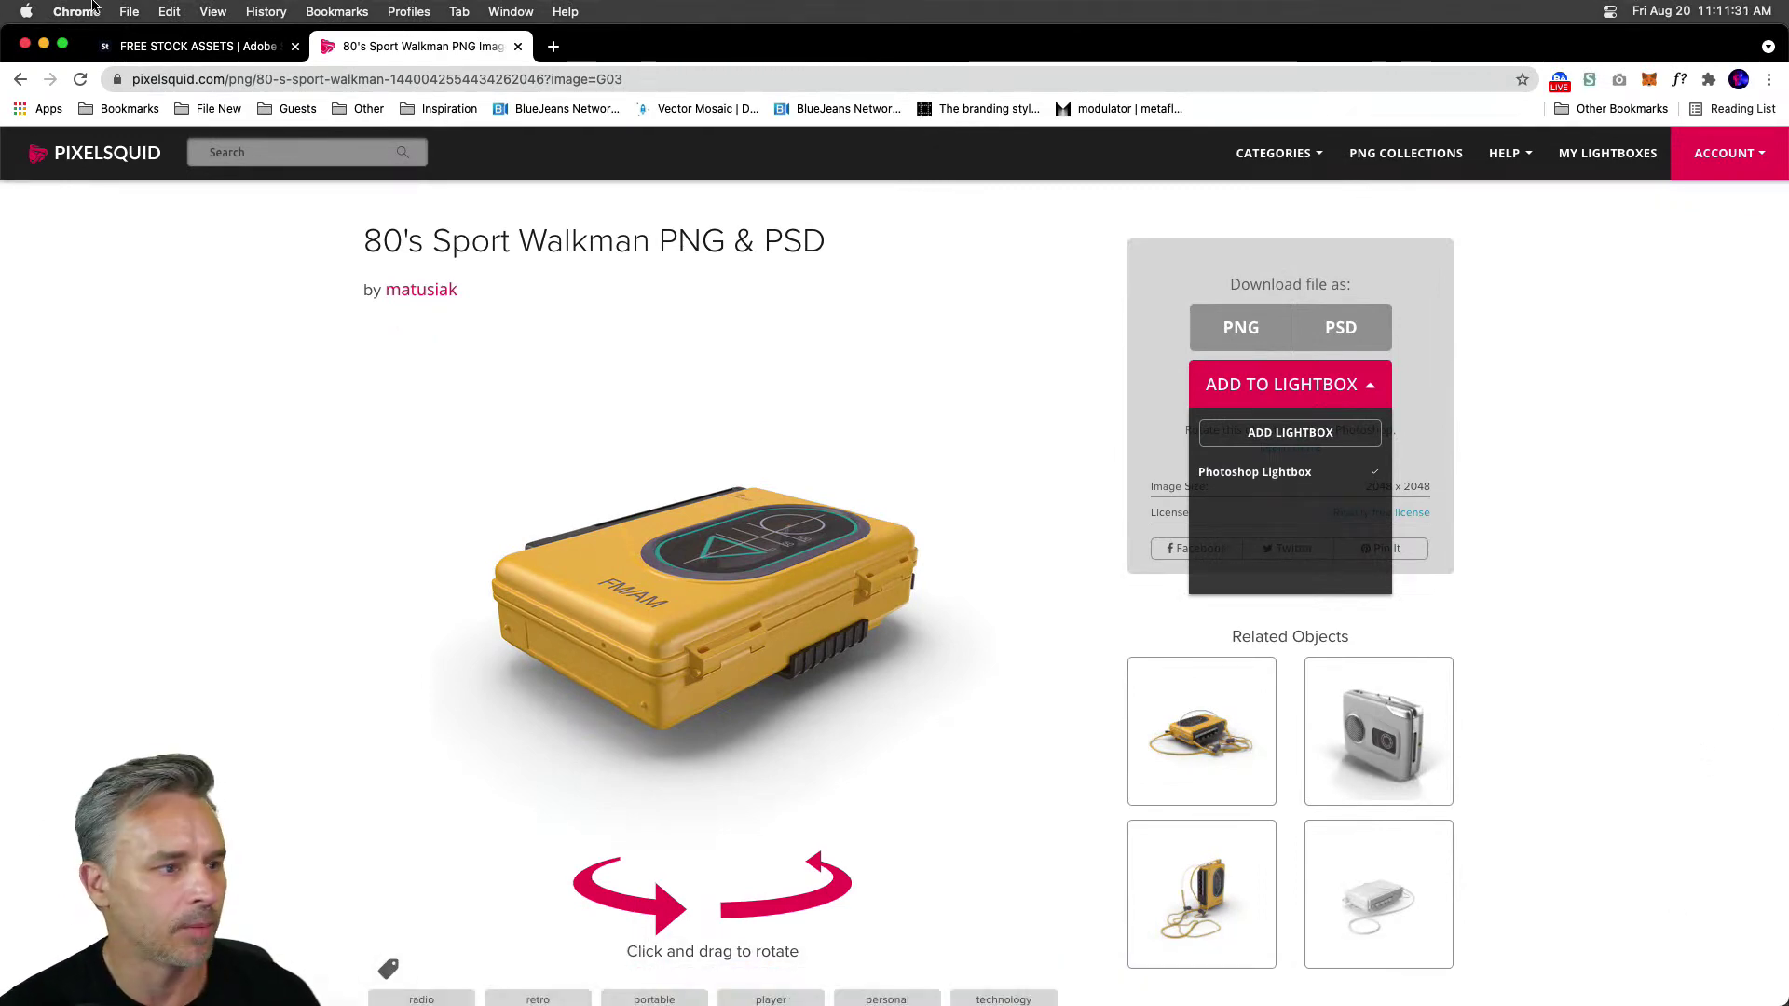
{"action": "left_click", "coordinate": [43, 42]}
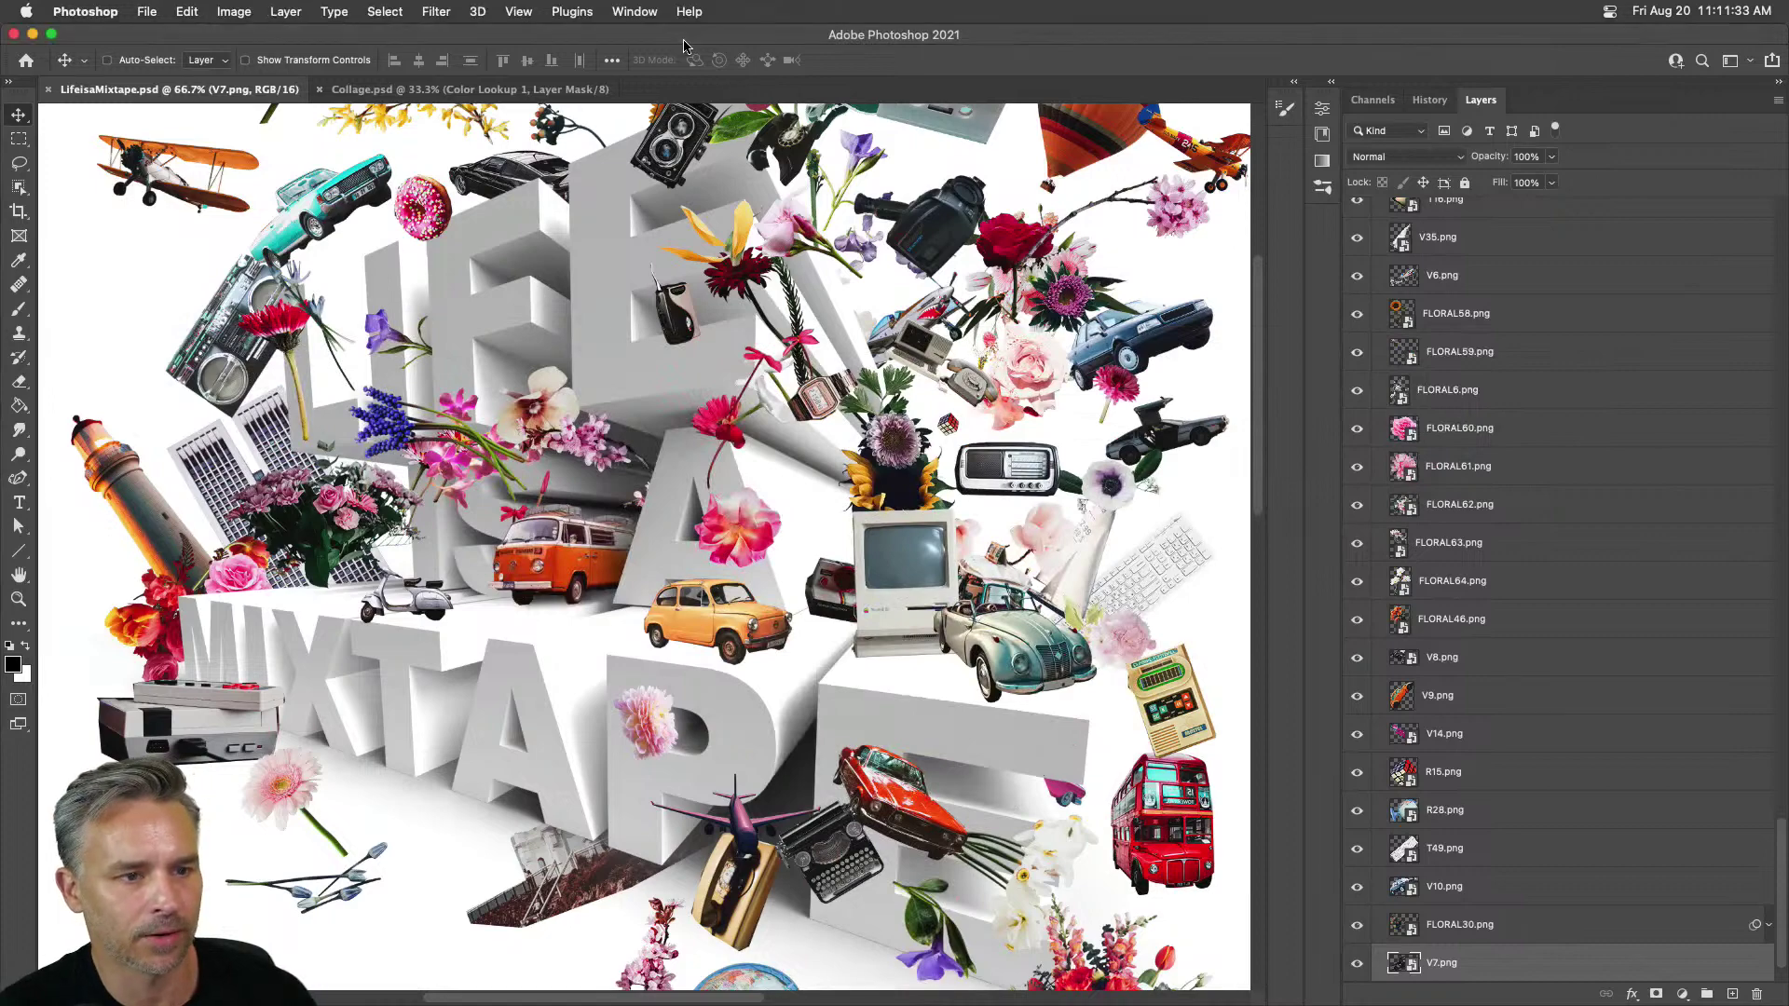
{"action": "left_click", "coordinate": [562, 12]}
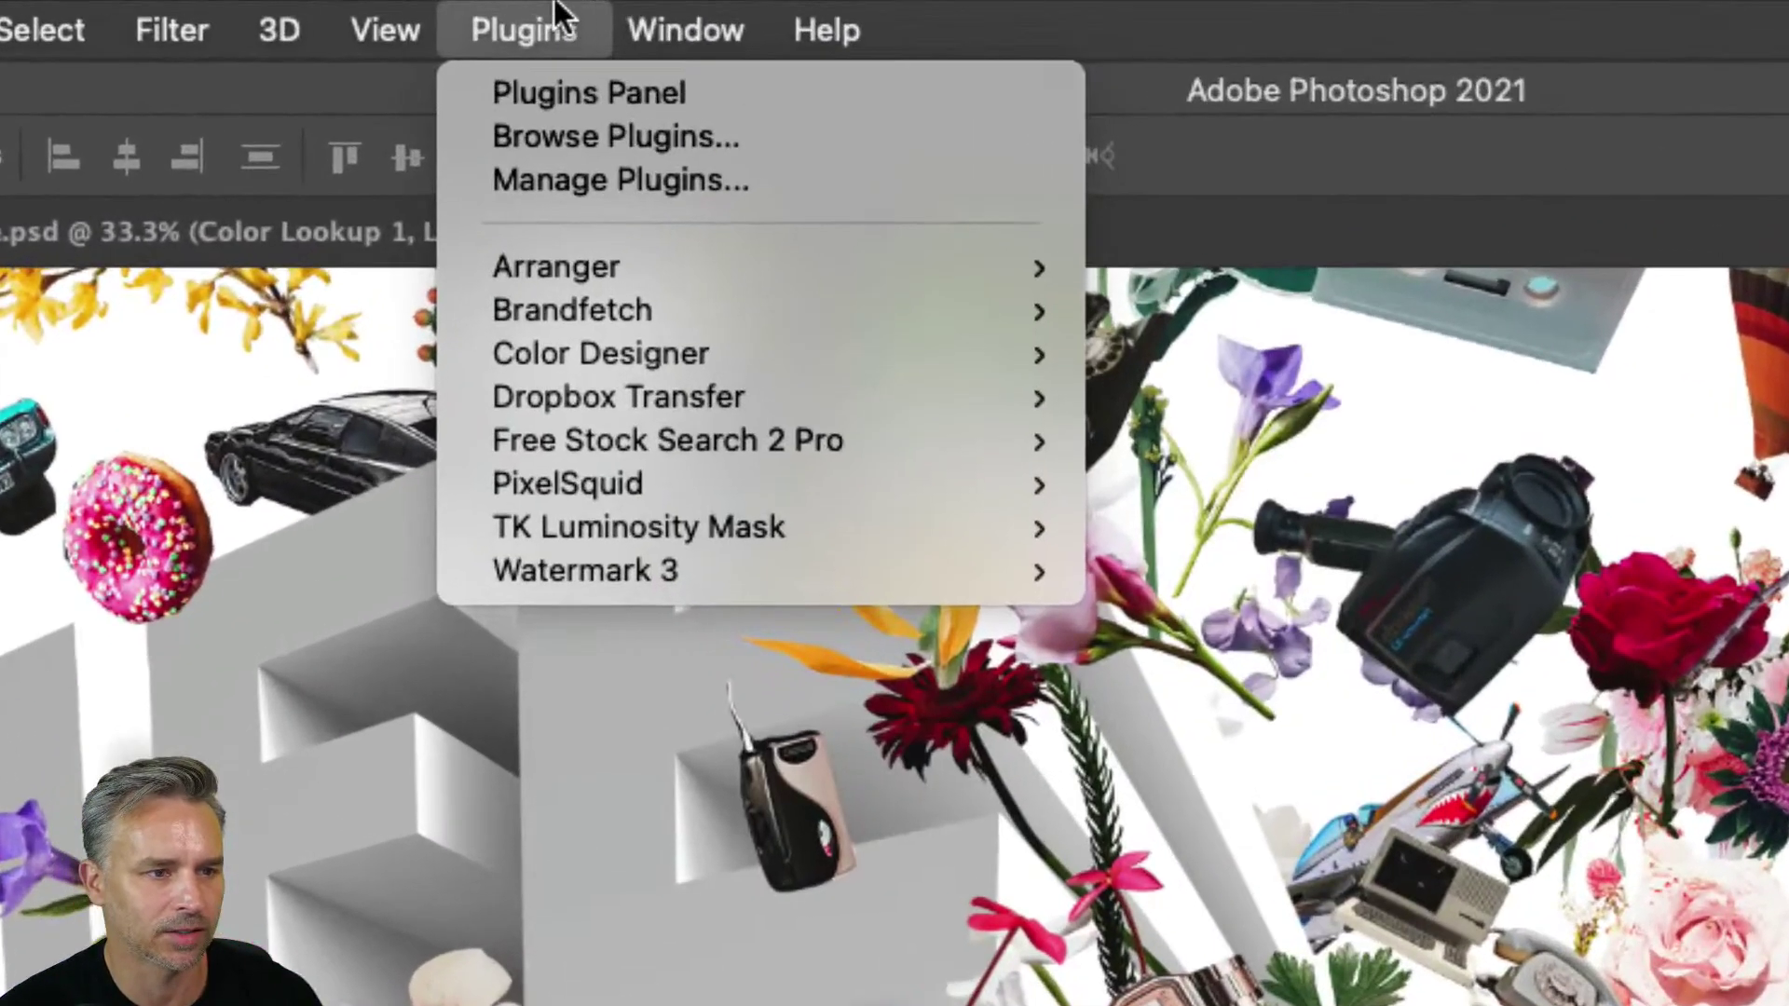
{"action": "mouse_move", "coordinate": [624, 480]}
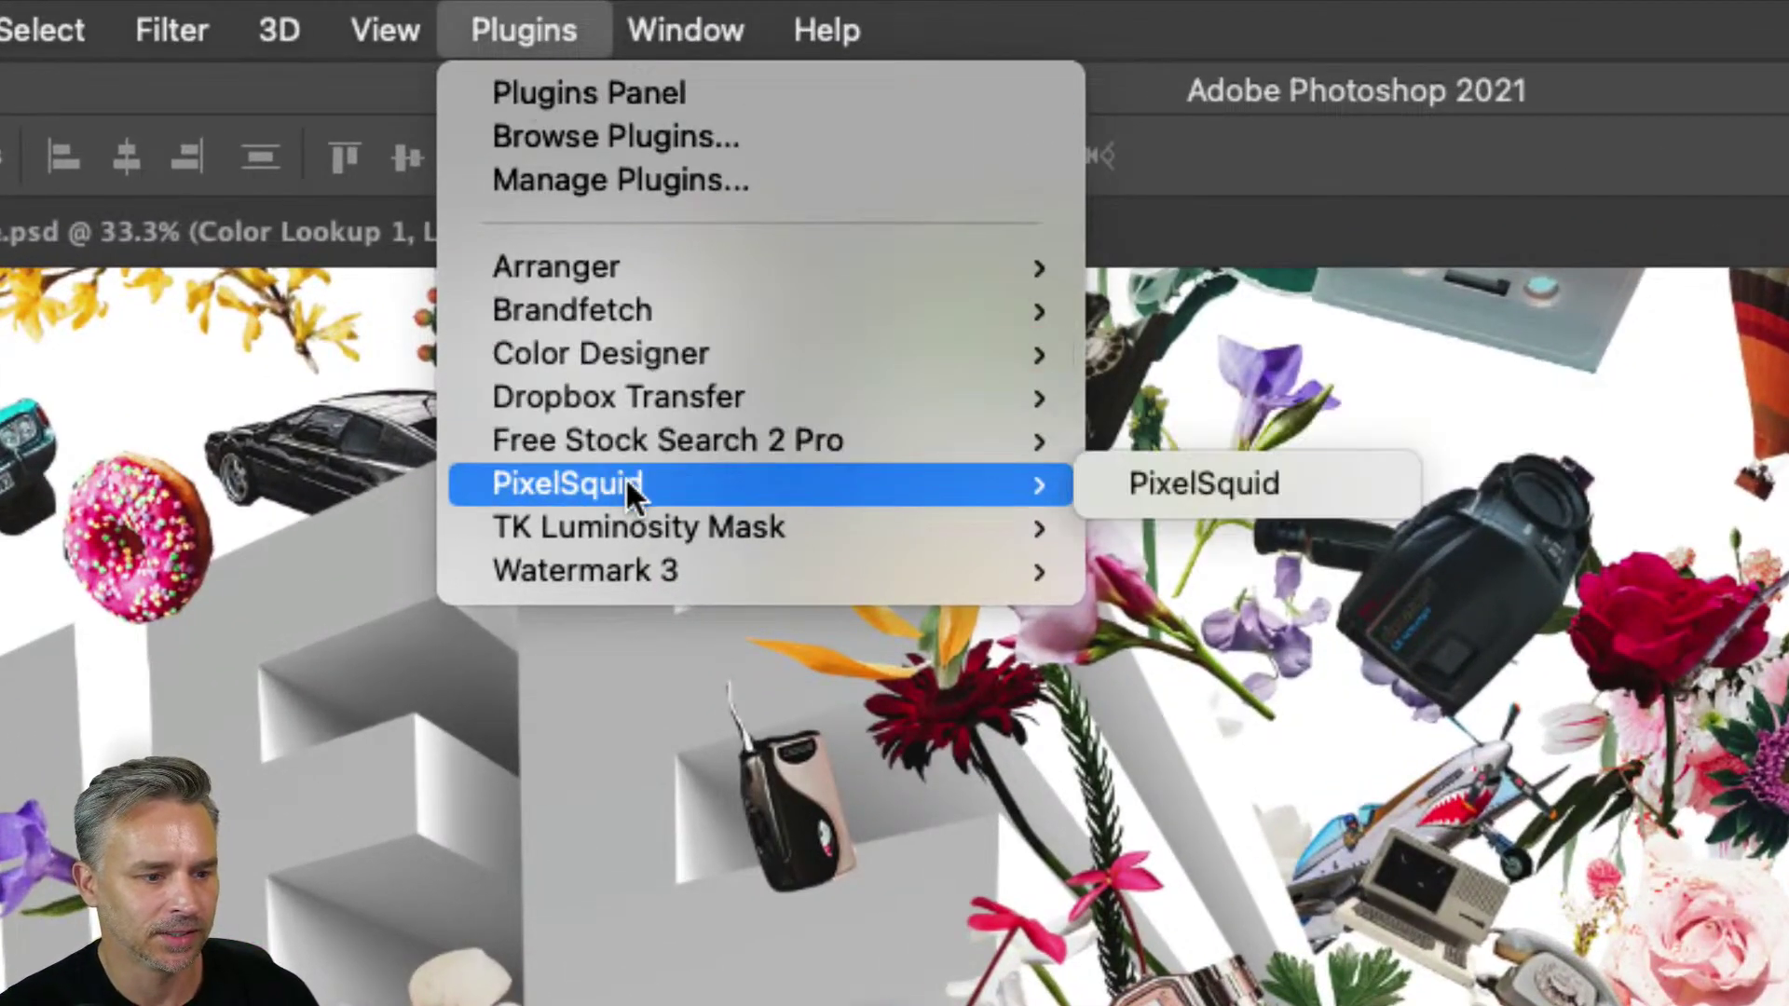
{"action": "left_click", "coordinate": [1238, 483]}
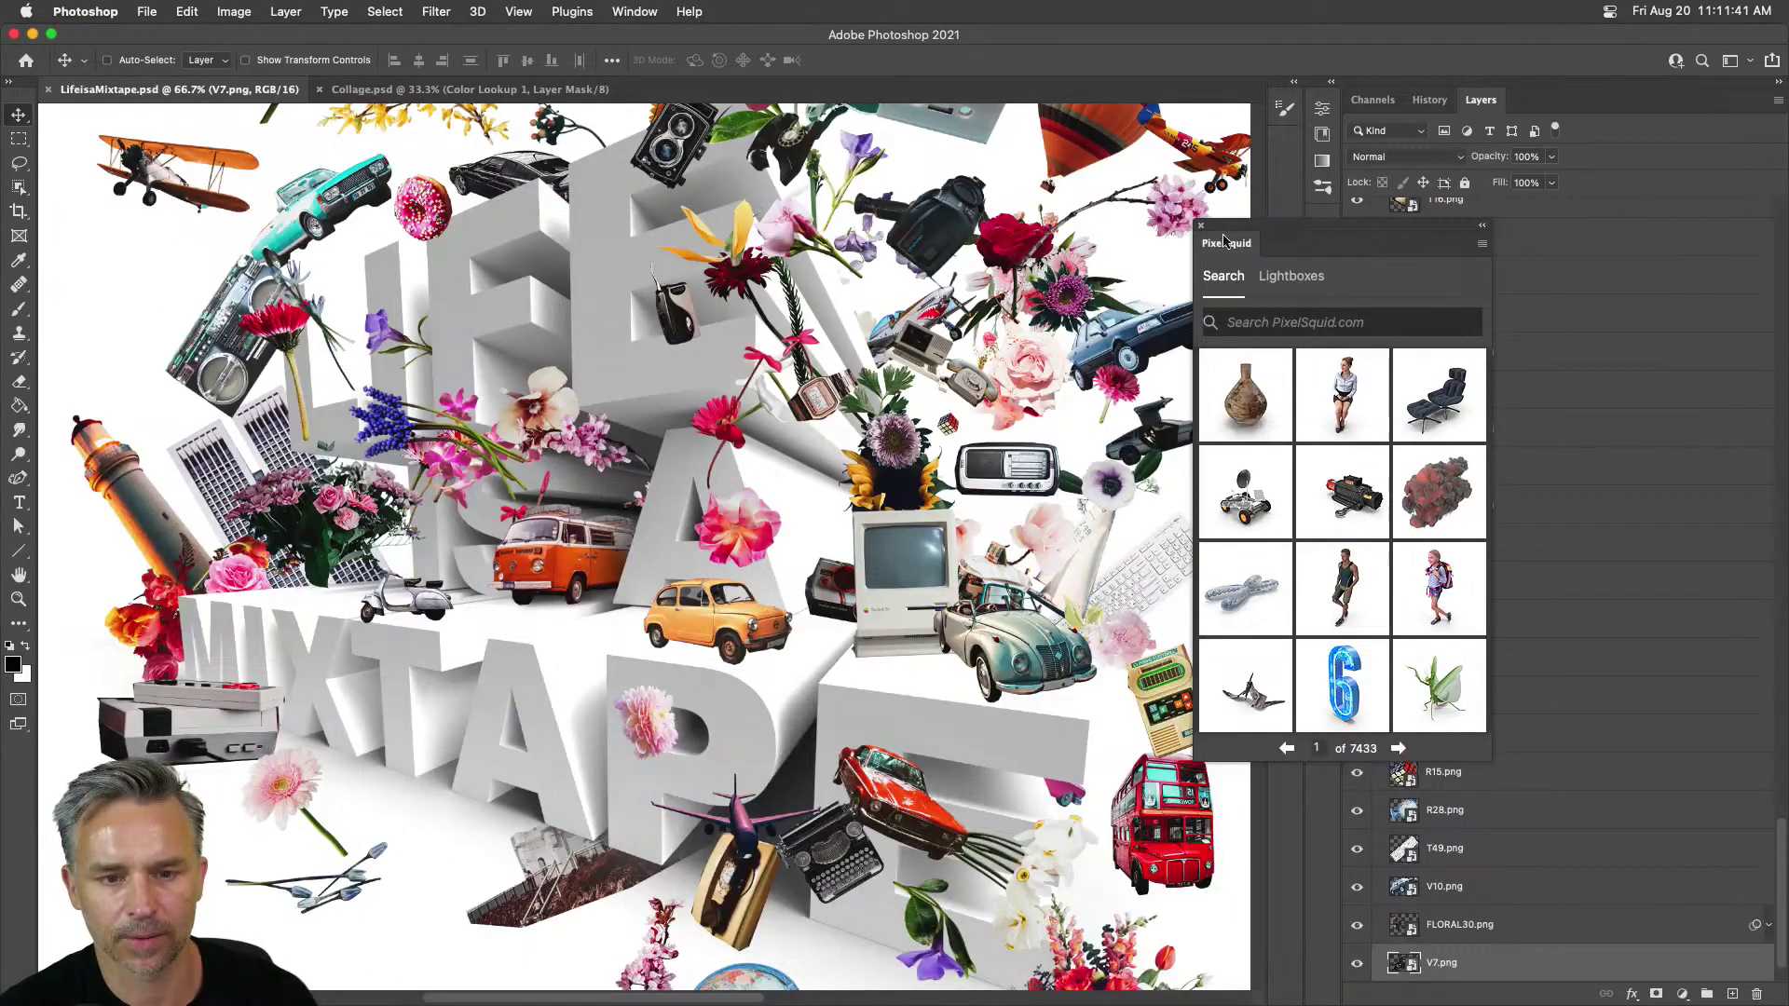
{"action": "left_click_drag", "start_coordinate": [1268, 249], "coordinate": [1016, 239]}
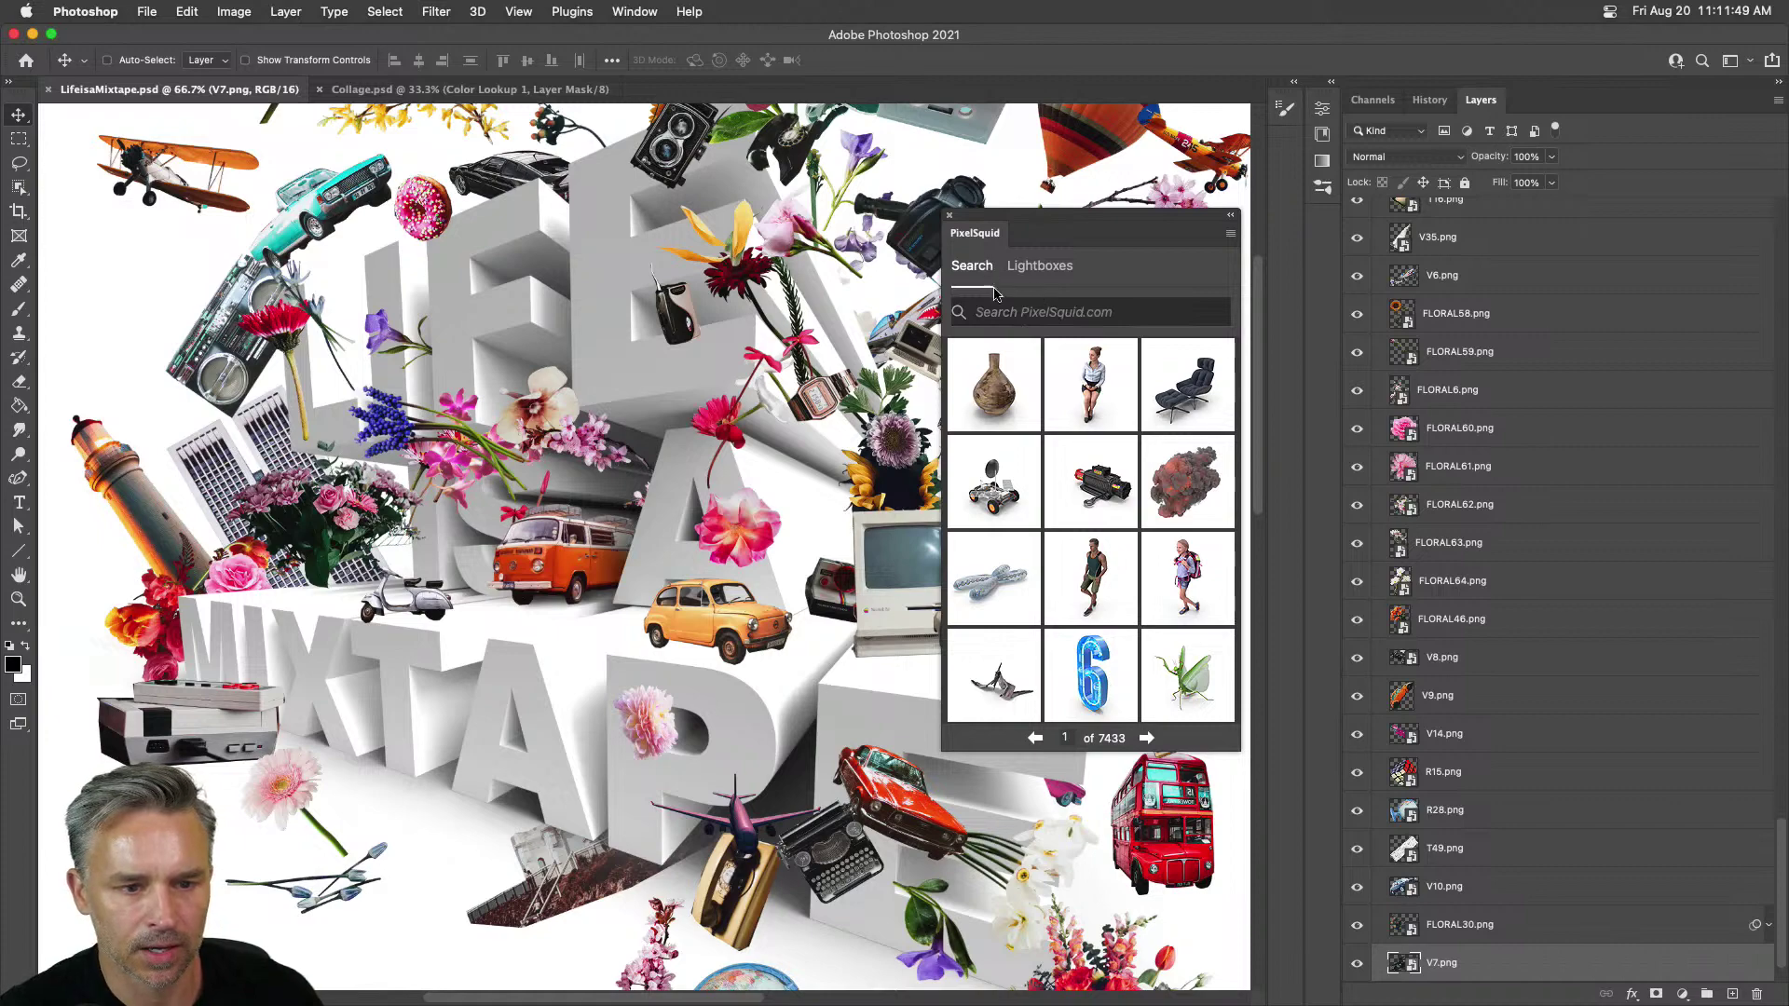
{"action": "left_click", "coordinate": [1019, 269]}
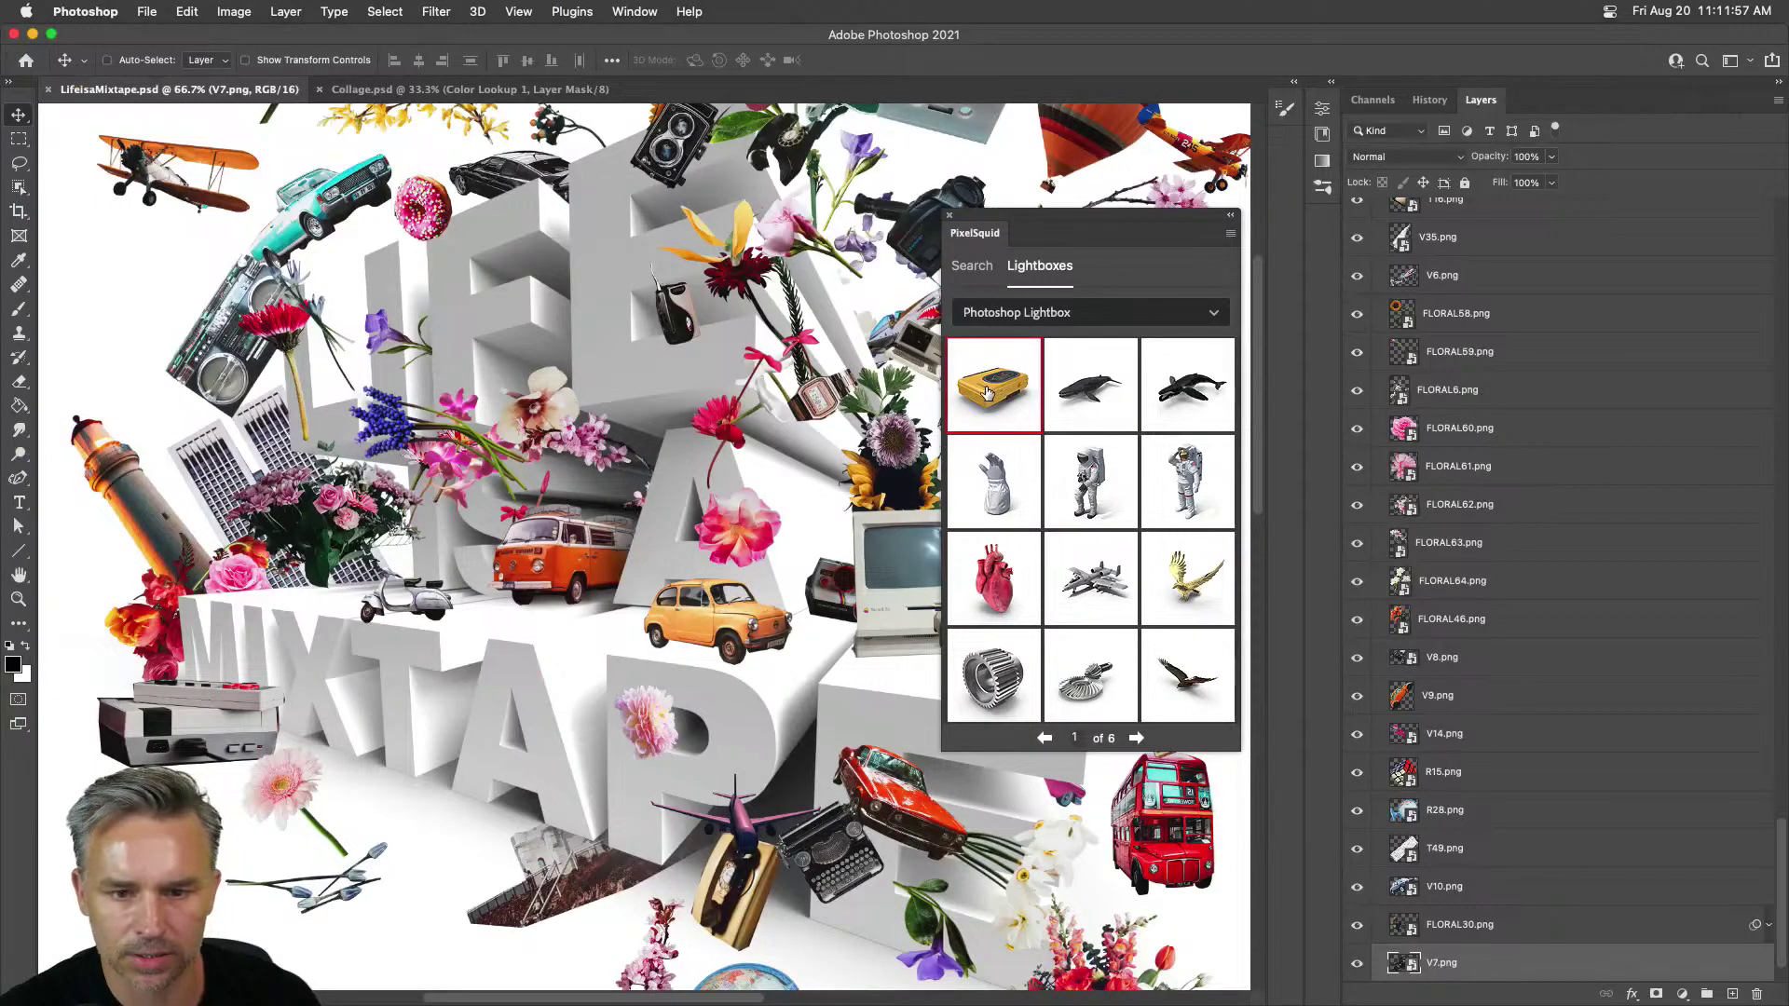
{"action": "scroll", "coordinate": [1677, 263], "scroll_direction": "up", "scroll_amount": 2}
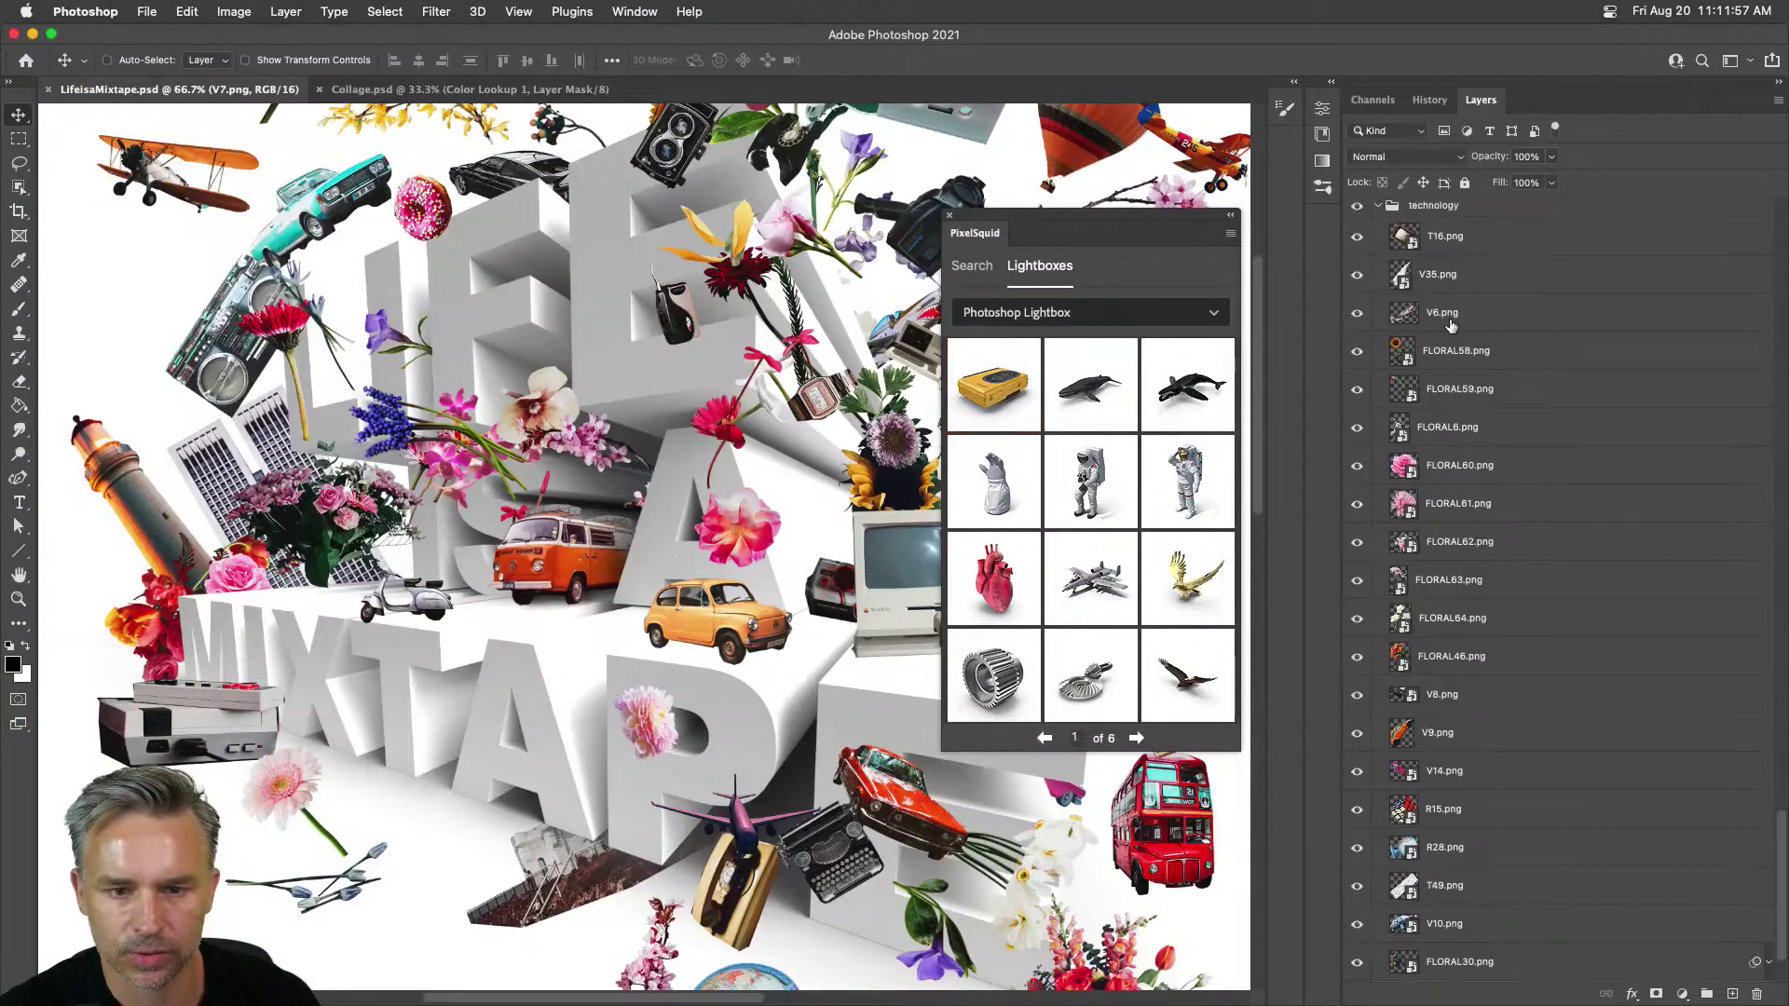
Step: Add the yellow 80's Sport Walkman from the Photoshop Lightbox as a new object above v21.png in the Flowers group
{"action": "left_click", "coordinate": [1465, 273]}
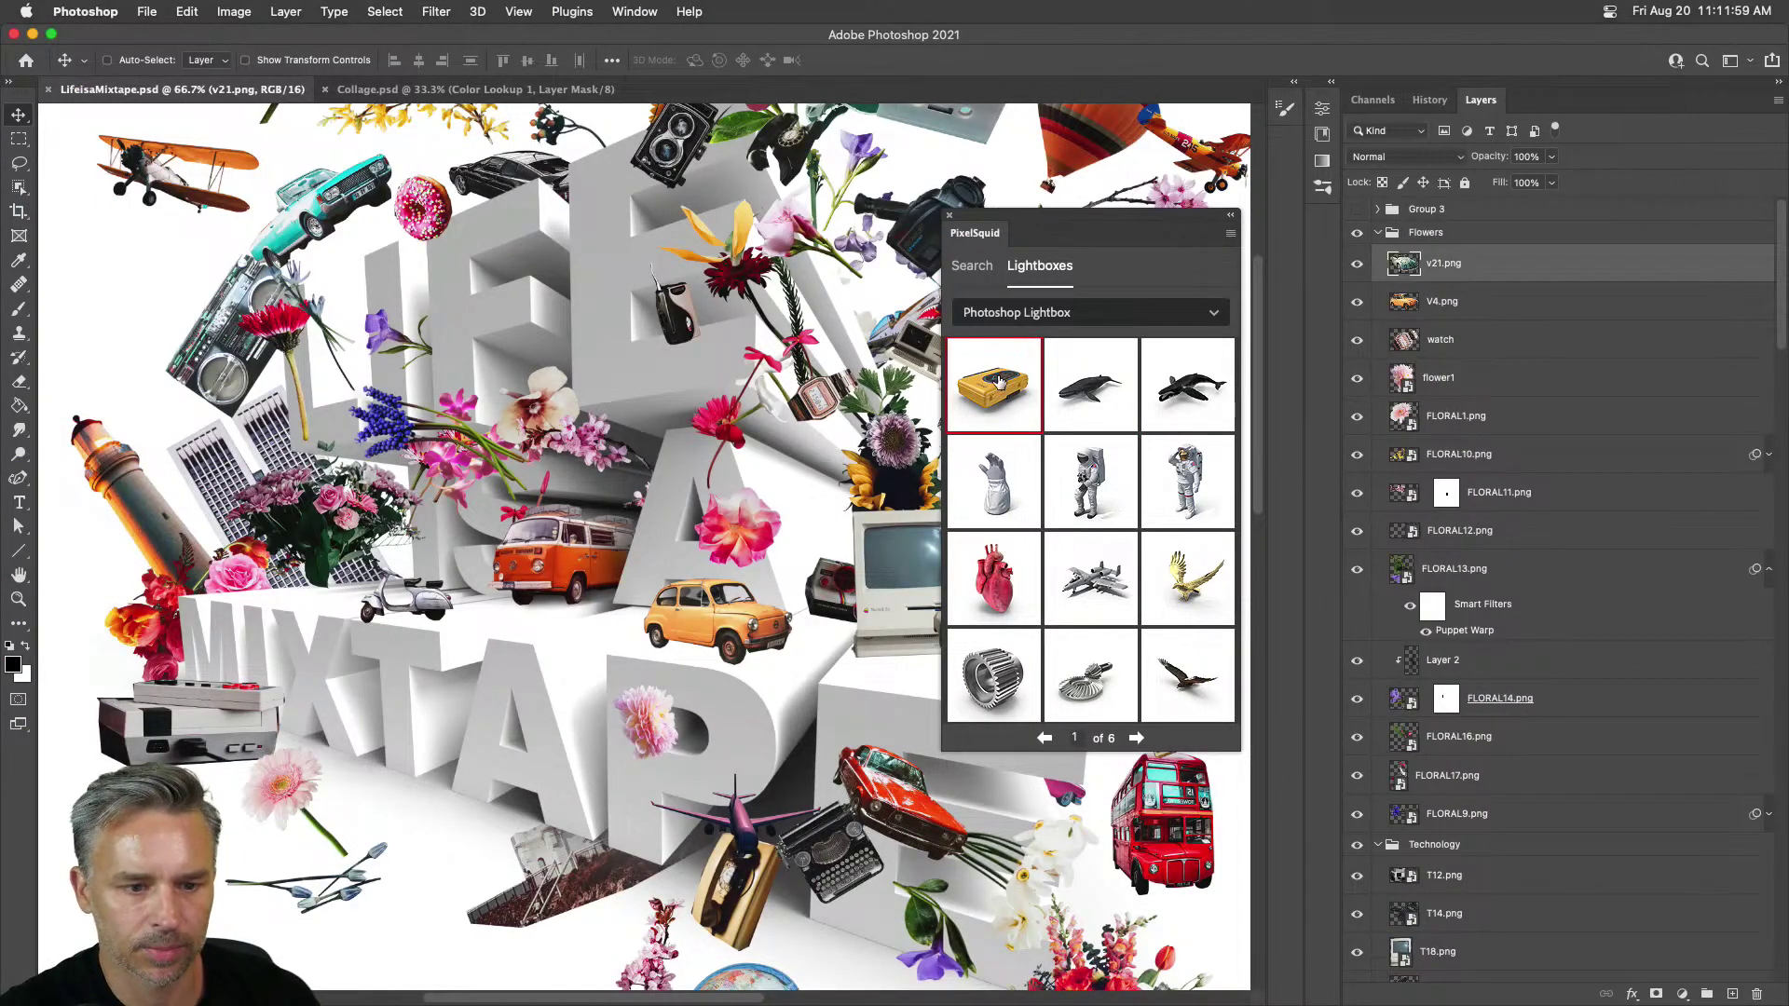
{"action": "left_click", "coordinate": [998, 385]}
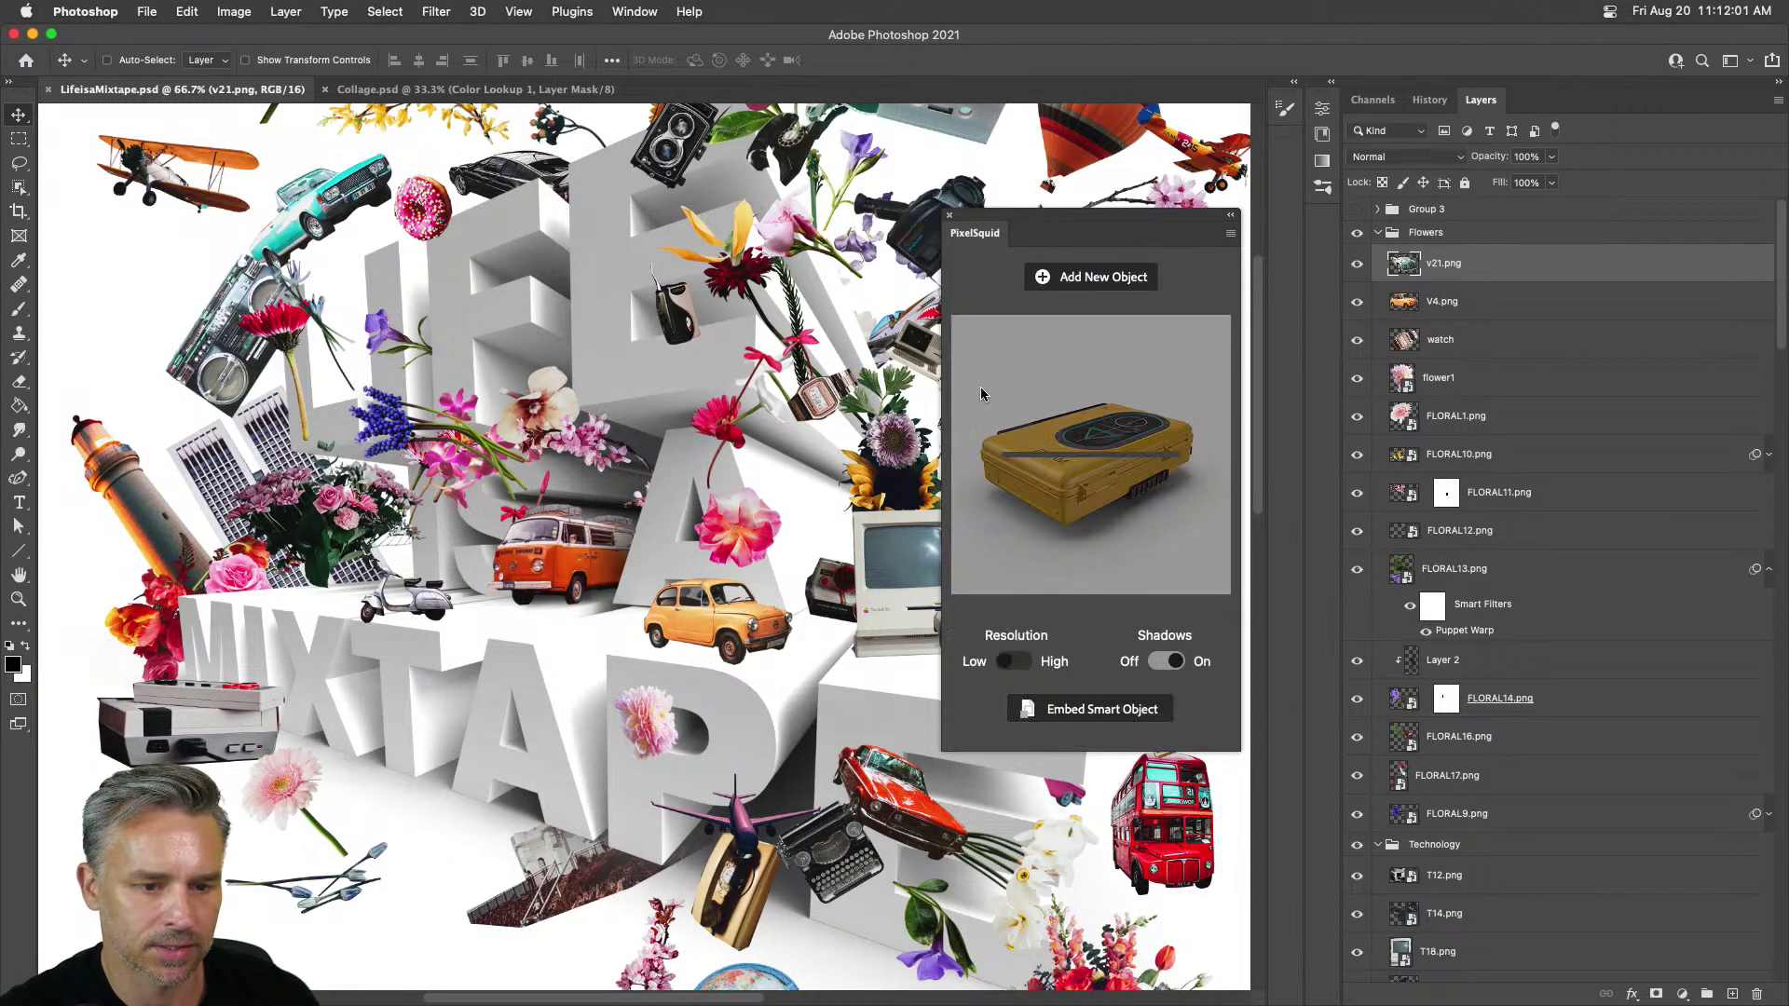
{"action": "left_click", "coordinate": [1076, 278]}
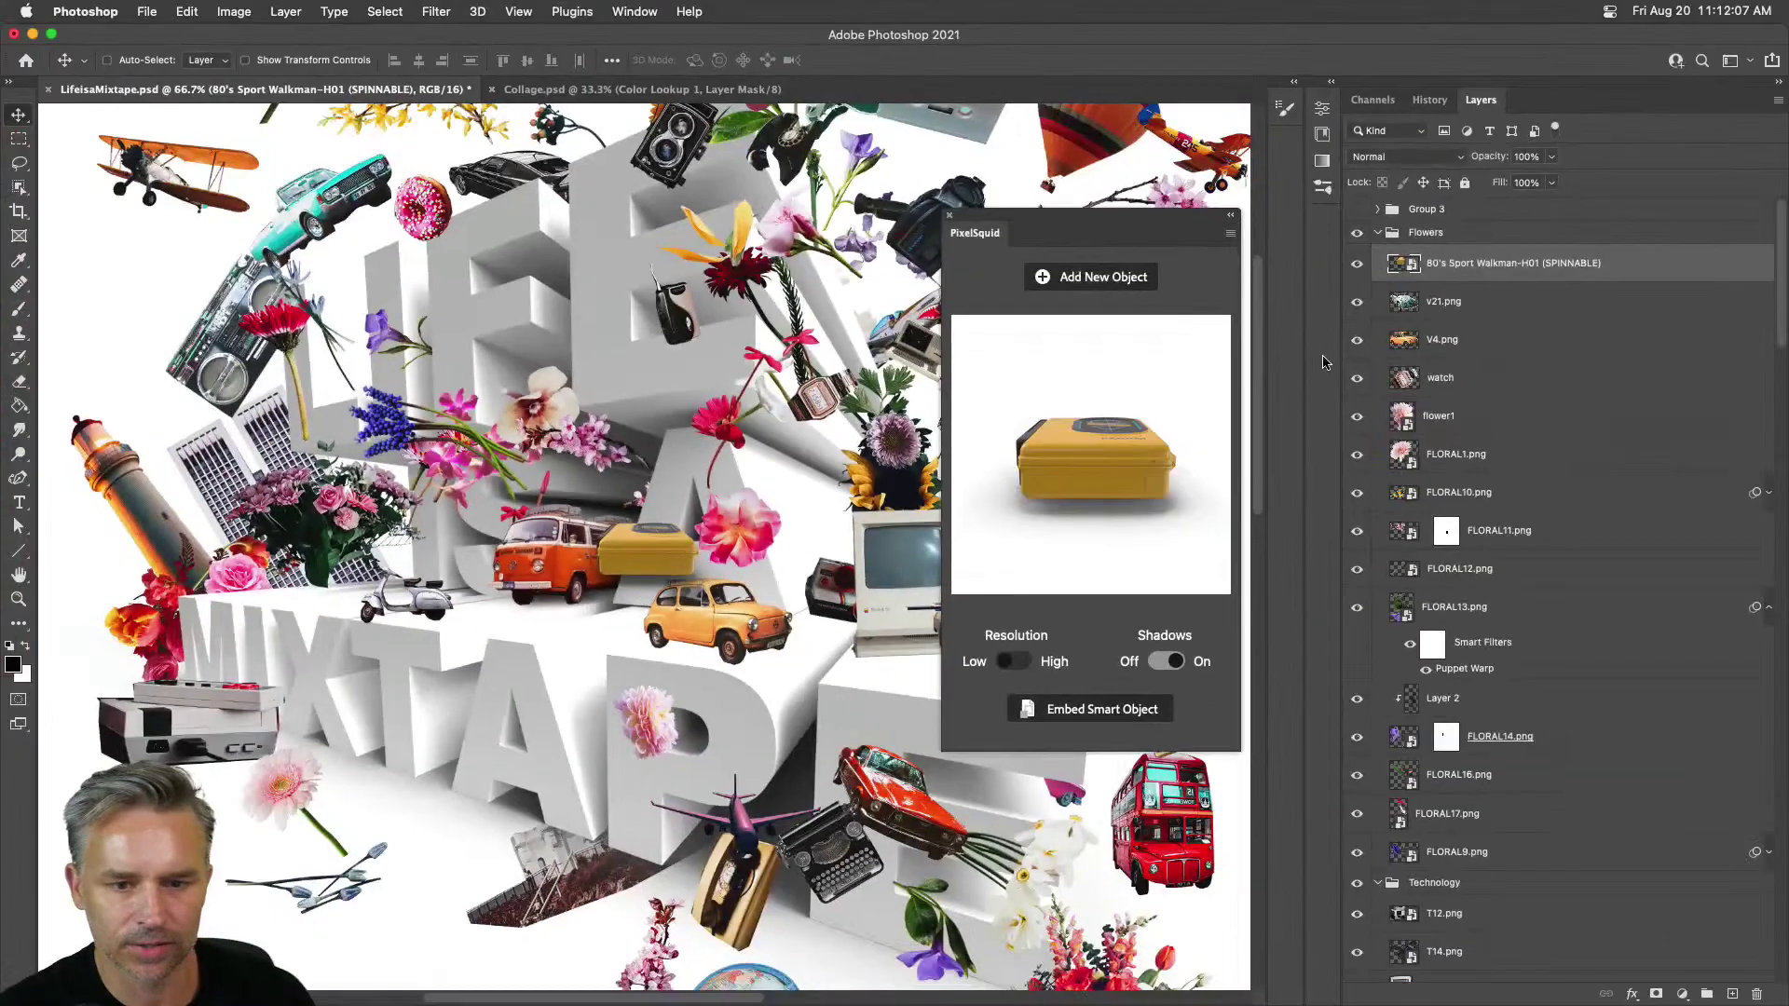
Step: Isolate the 80's Sport Walkman layer on the canvas and turn off the object's PixelSquid shadow
{"action": "left_click", "coordinate": [1357, 268], "text": "alt"}
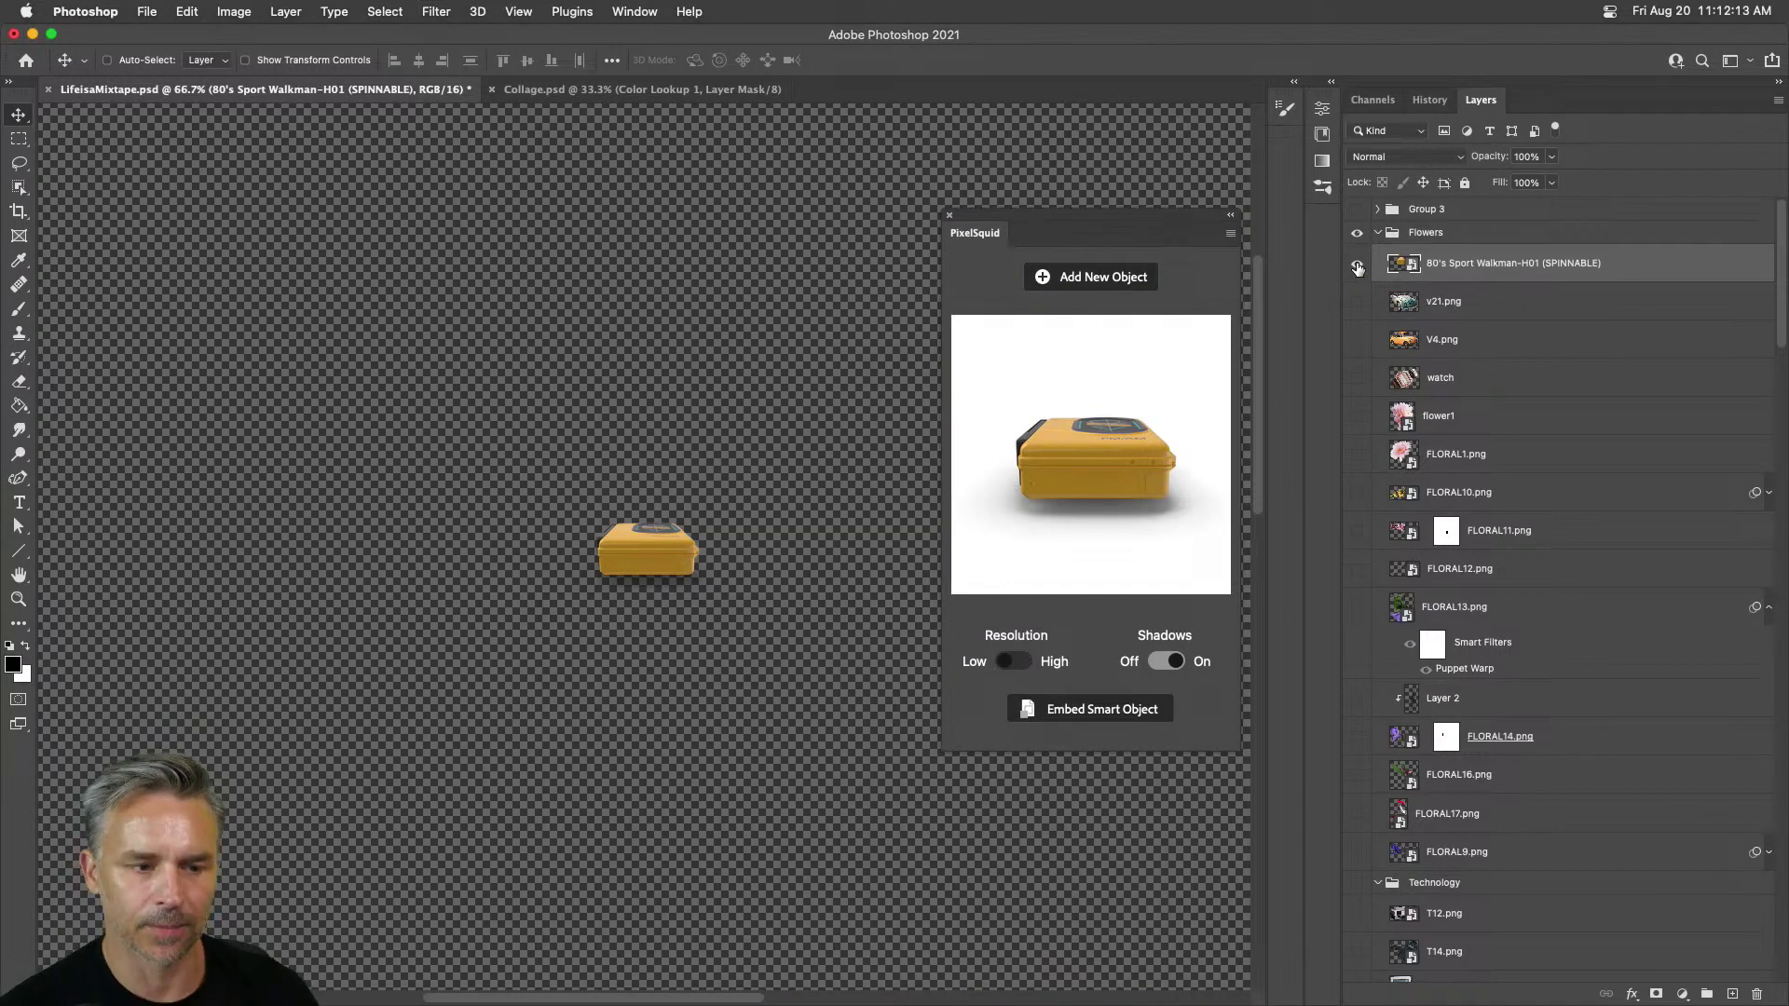
{"action": "key", "text": "super+plus"}
{"action": "key", "text": "super+plus"}
{"action": "key", "text": "super+plus"}
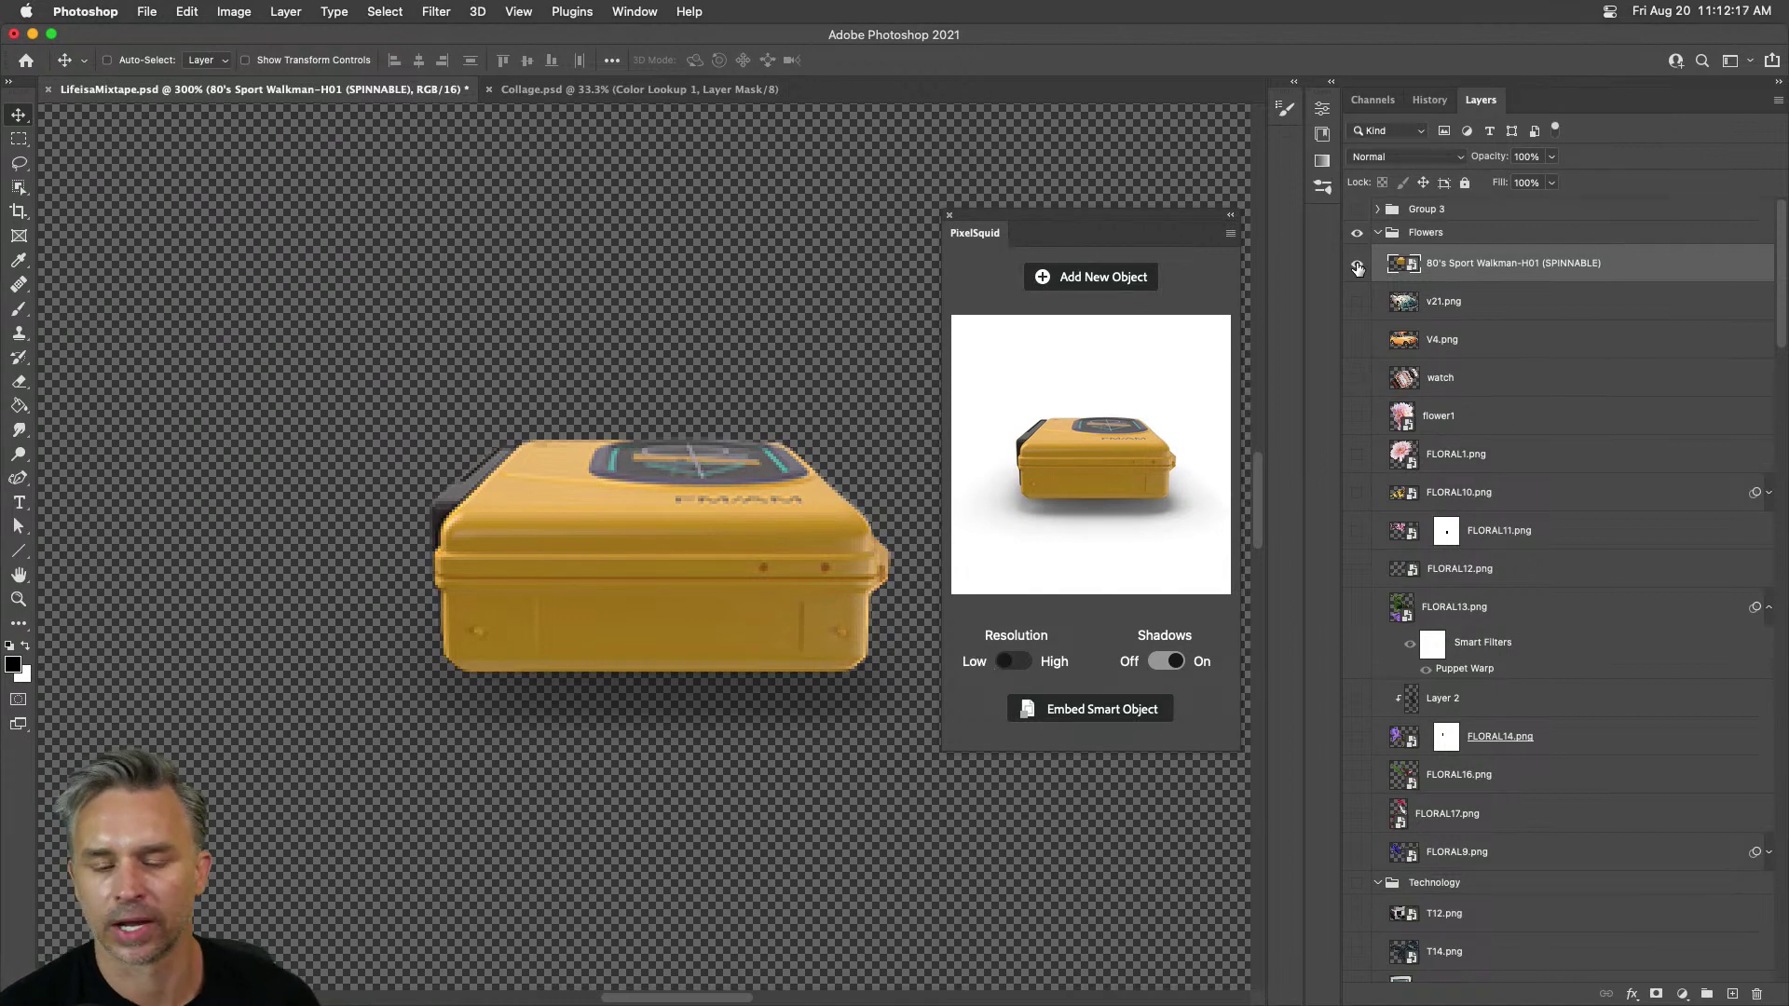
{"action": "left_click", "coordinate": [1165, 663]}
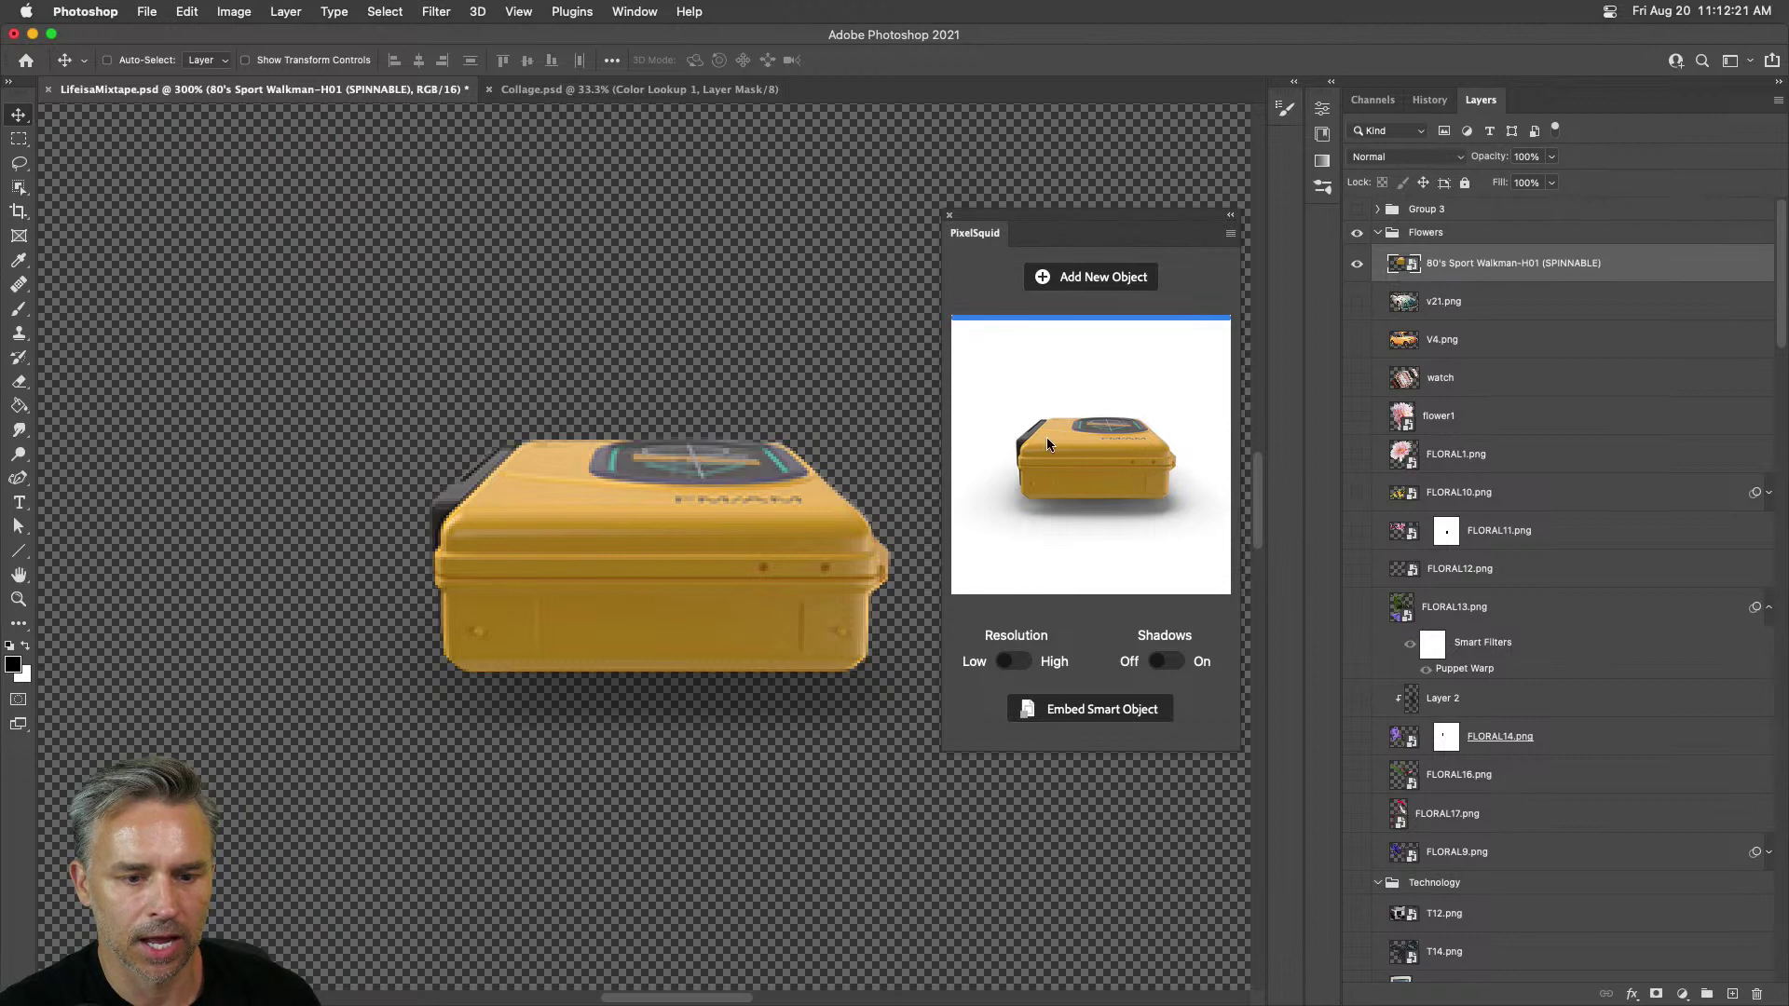
Step: Spin the Walkman to show its top face and control buttons at high resolution, and show all the other collage layers again
{"action": "left_click_drag", "start_coordinate": [1047, 445], "coordinate": [1060, 486]}
{"action": "left_click_drag", "start_coordinate": [1150, 453], "coordinate": [1155, 391]}
{"action": "mouse_move", "coordinate": [980, 495]}
{"action": "left_mouse_down"}
{"action": "mouse_move", "coordinate": [1023, 517]}
{"action": "mouse_move", "coordinate": [1025, 495]}
{"action": "mouse_move", "coordinate": [1012, 512]}
{"action": "mouse_move", "coordinate": [998, 484]}
{"action": "mouse_move", "coordinate": [1015, 425]}
{"action": "mouse_move", "coordinate": [1036, 474]}
{"action": "mouse_move", "coordinate": [1020, 447]}
{"action": "mouse_move", "coordinate": [989, 463]}
{"action": "left_mouse_up"}
{"action": "left_click_drag", "start_coordinate": [1161, 463], "coordinate": [1171, 468]}
{"action": "left_click_drag", "start_coordinate": [1046, 458], "coordinate": [1072, 453]}
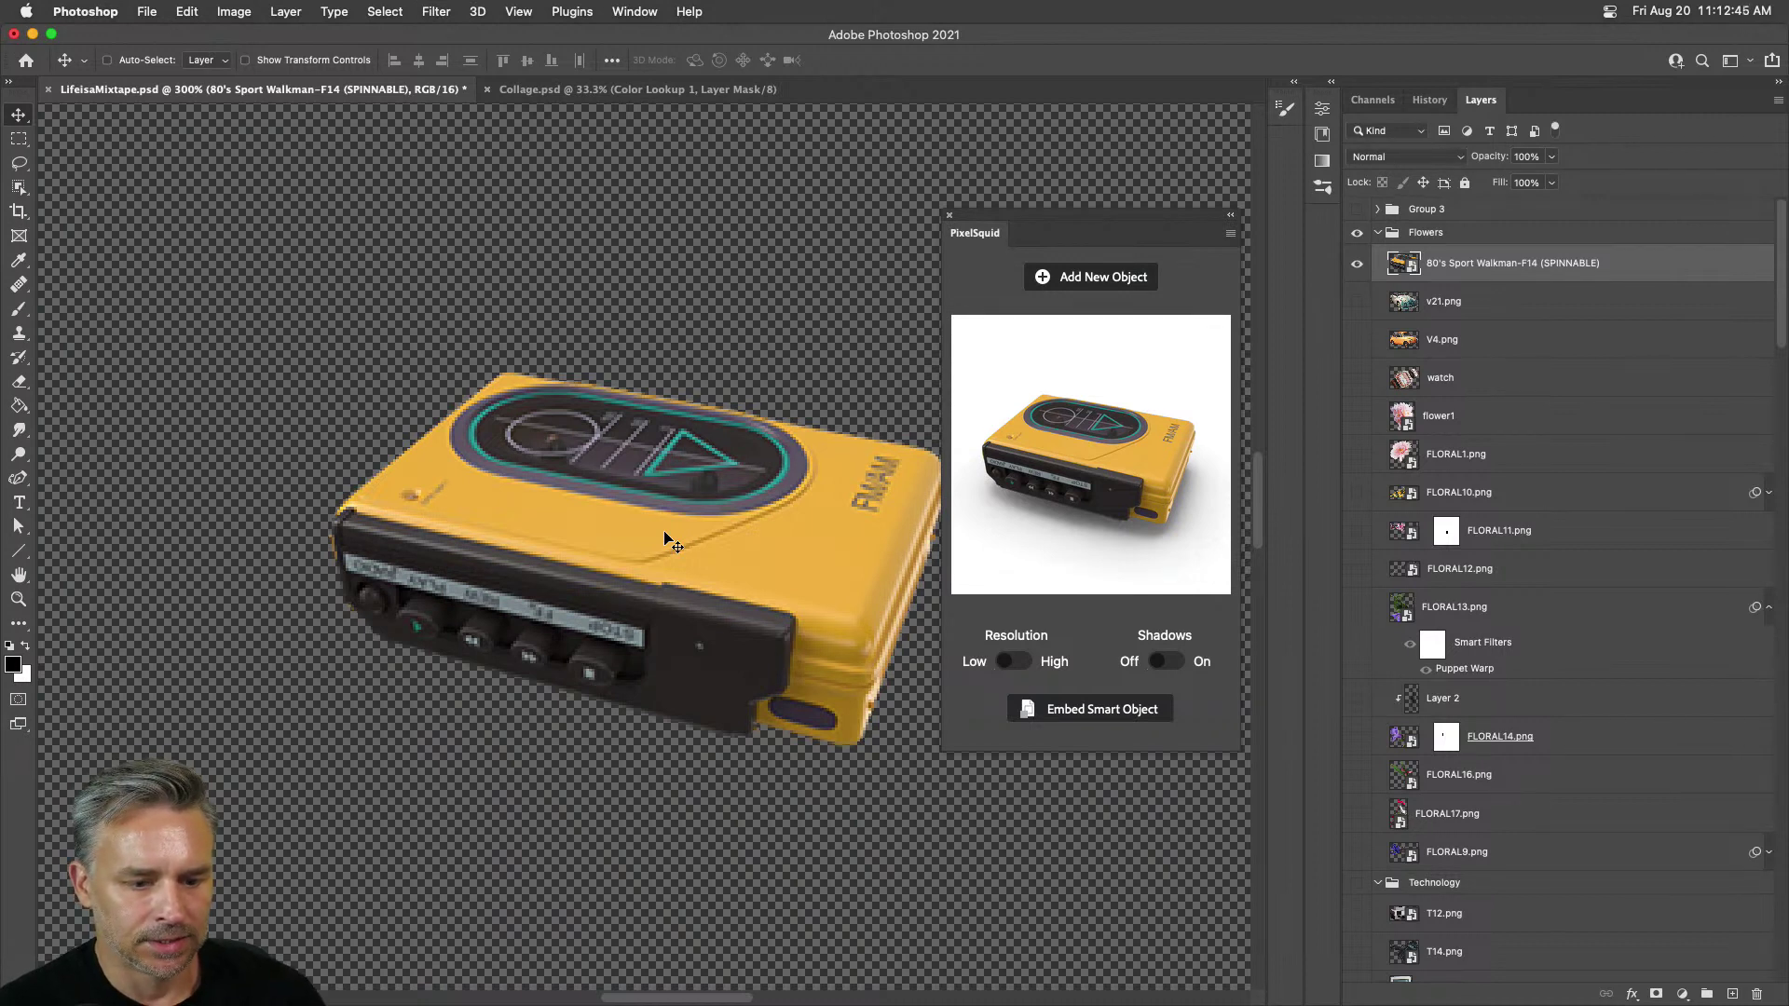
{"action": "left_click", "coordinate": [1012, 663]}
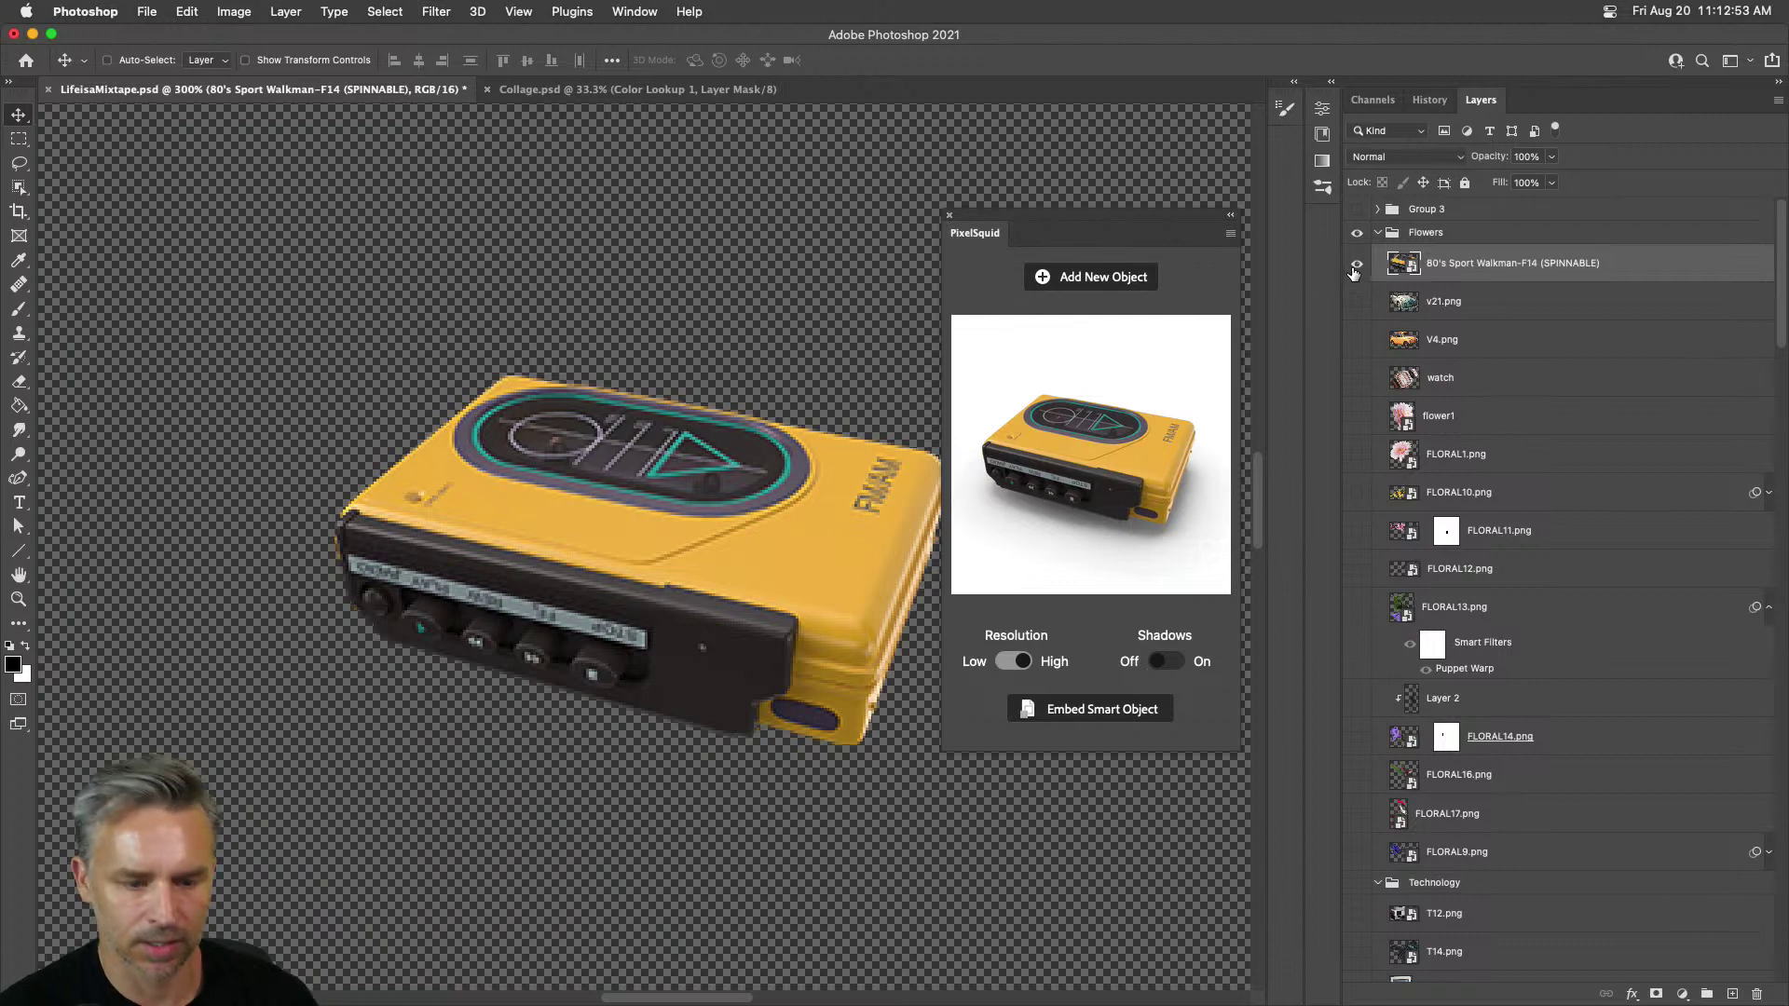
{"action": "left_click", "coordinate": [1356, 267], "text": "alt"}
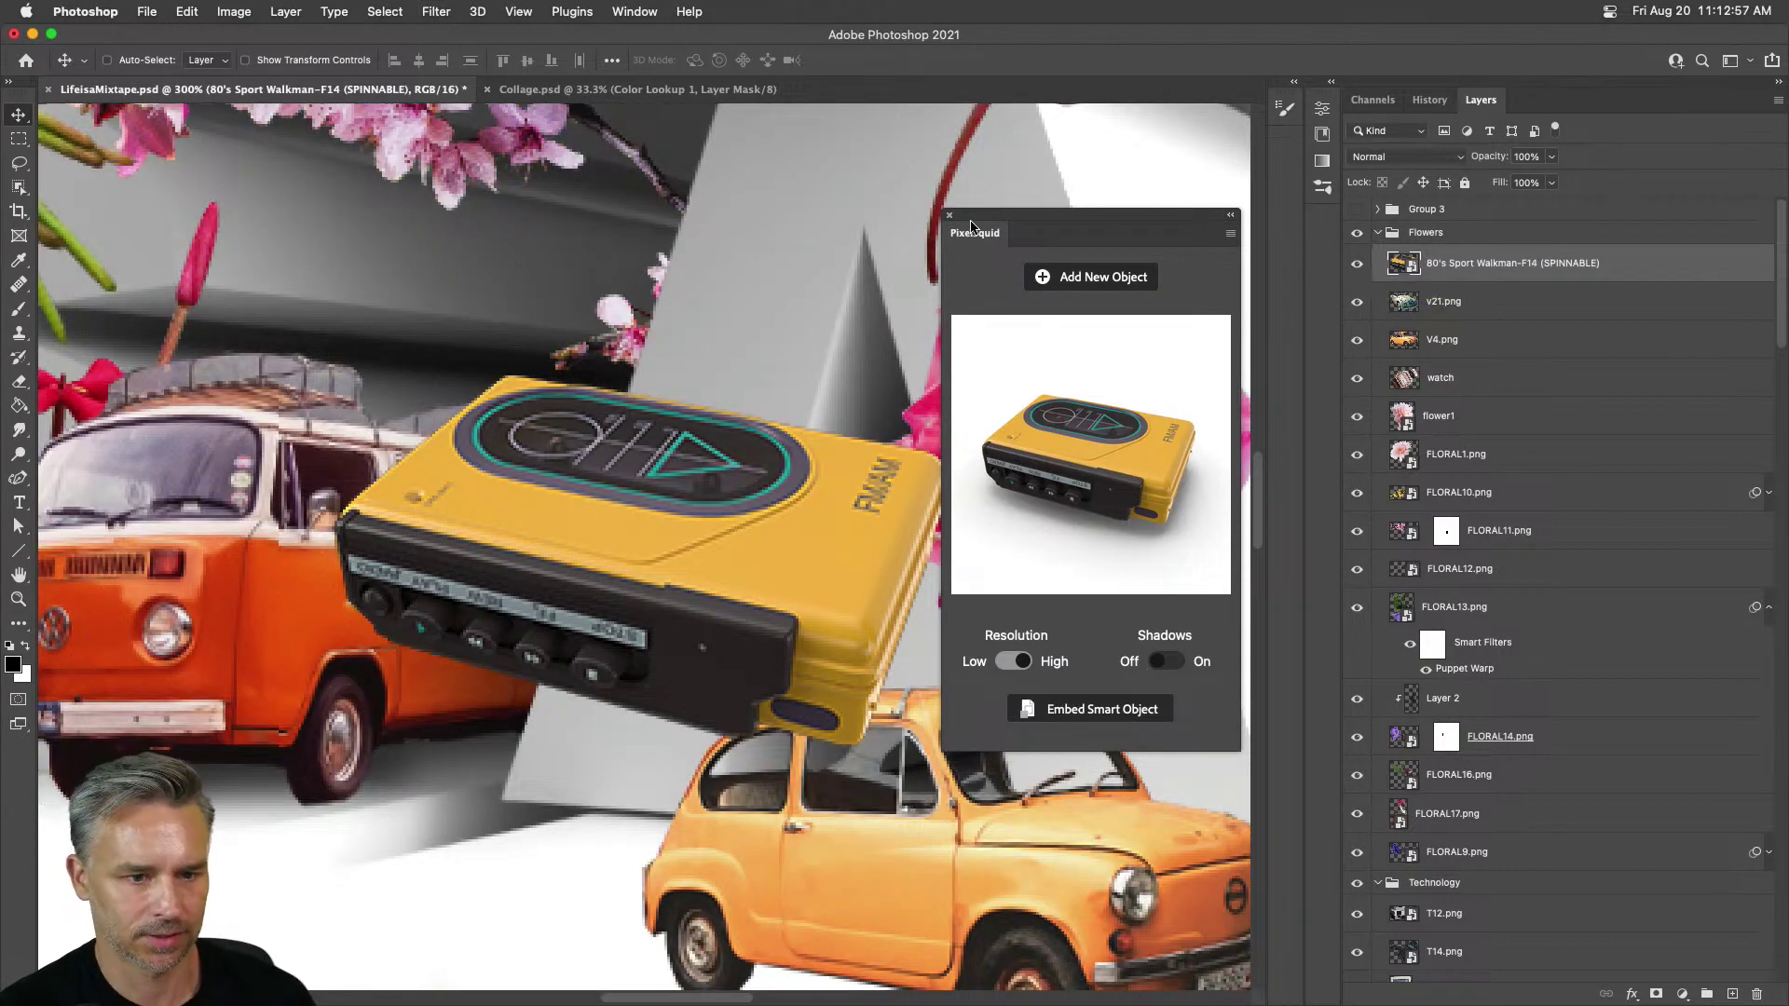
Step: Dock the floating PixelSquid panel in the group with Properties, Libraries, Gradients and Brushes
{"action": "left_click_drag", "start_coordinate": [971, 226], "coordinate": [1326, 88]}
{"action": "left_click_drag", "start_coordinate": [713, 260], "coordinate": [866, 278]}
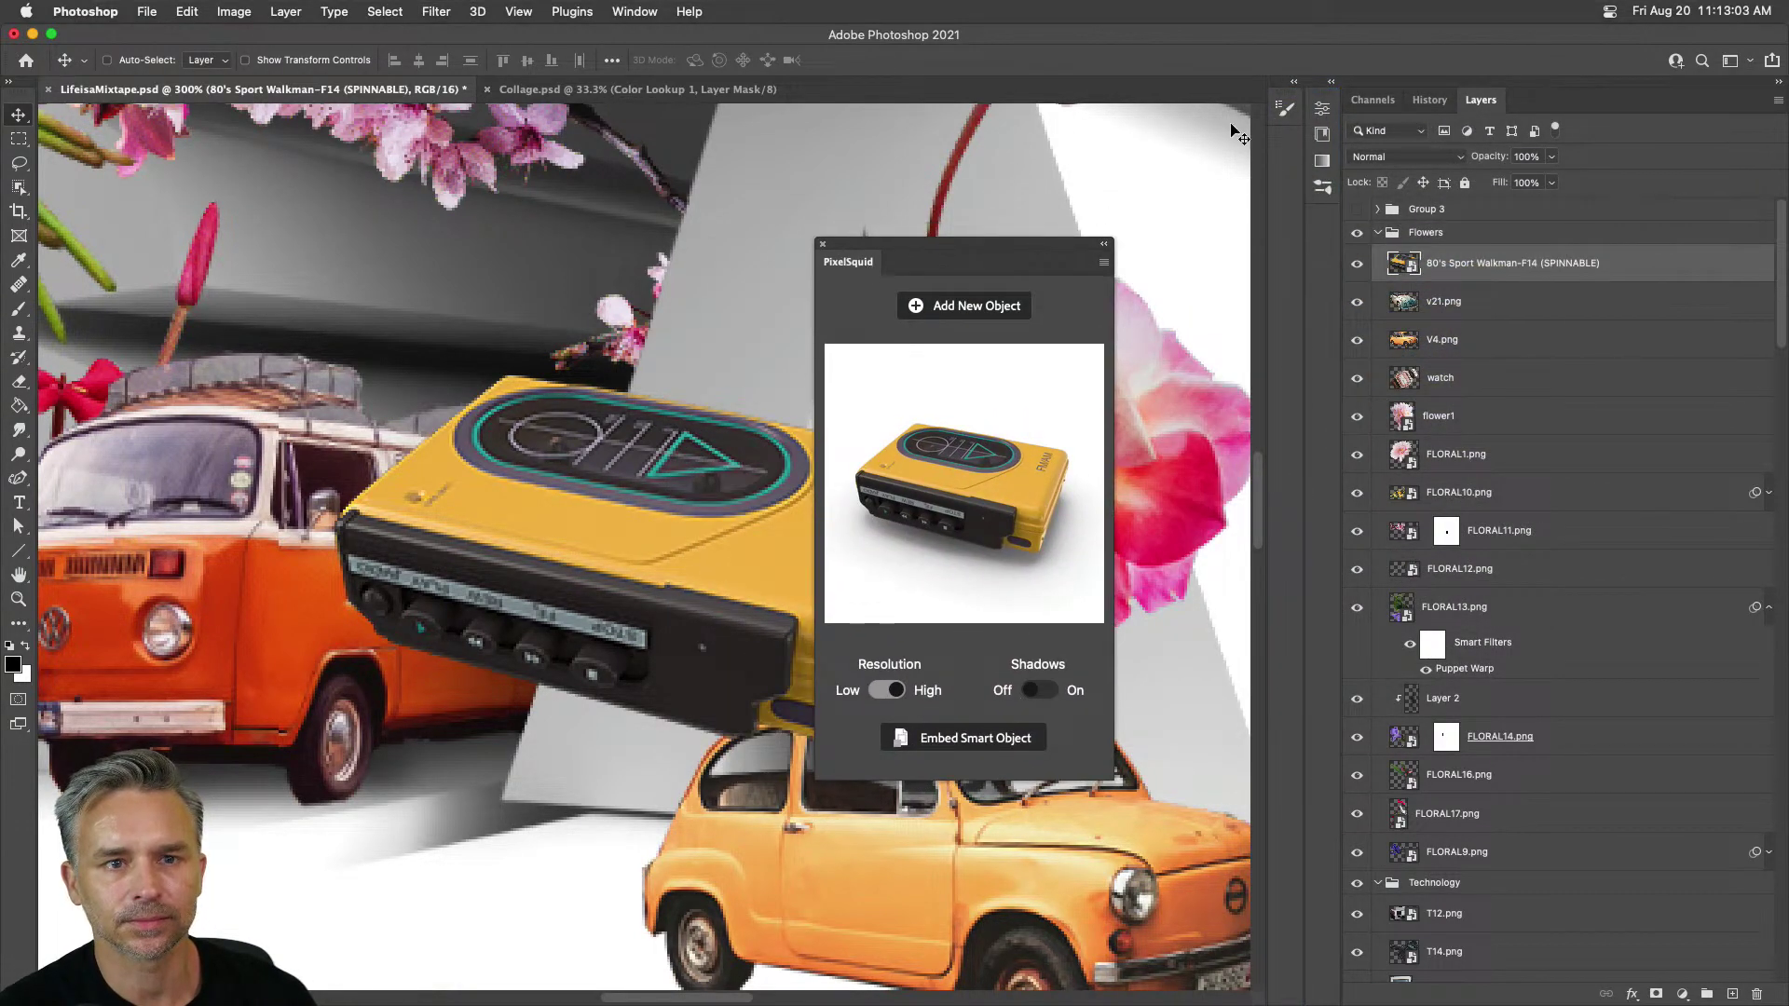
{"action": "left_click", "coordinate": [1332, 83]}
{"action": "mouse_move", "coordinate": [850, 264]}
{"action": "left_mouse_down"}
{"action": "mouse_move", "coordinate": [1094, 149]}
{"action": "mouse_move", "coordinate": [1093, 104]}
{"action": "mouse_move", "coordinate": [1033, 157]}
{"action": "left_mouse_up"}
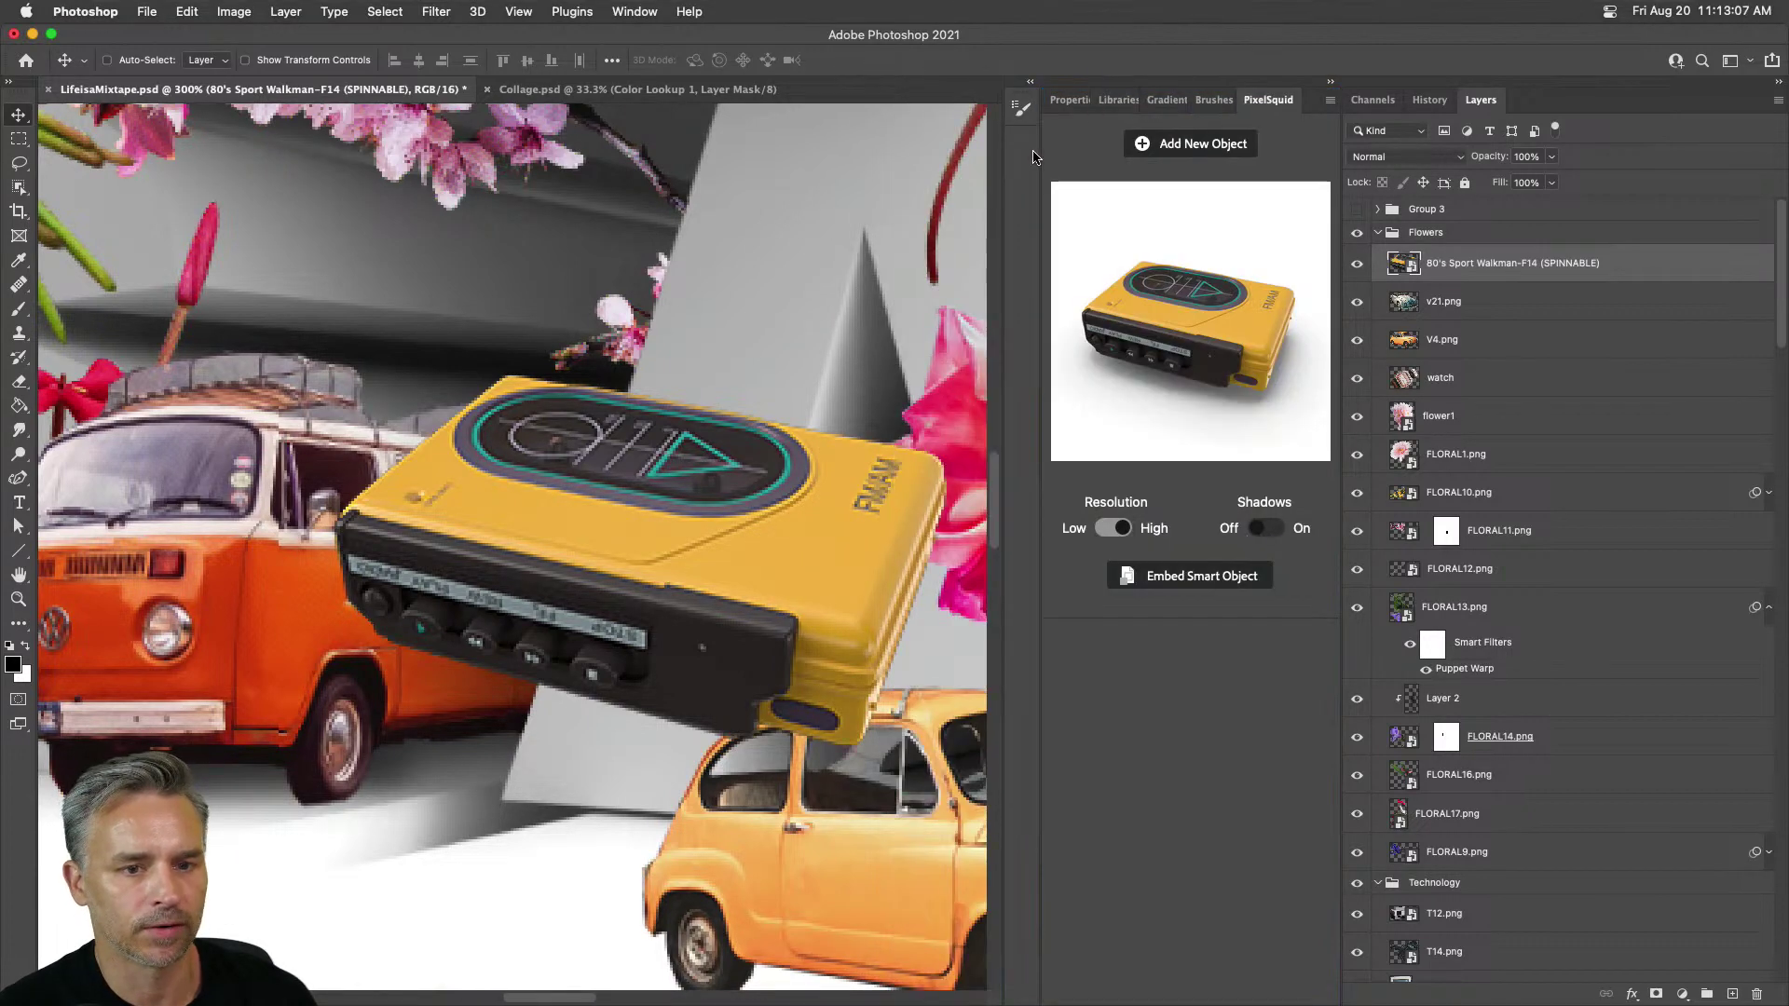
Step: Open the Free Stock Search 2 Pro plugin, search photos for "walkman", and browse the results
{"action": "left_click", "coordinate": [572, 11]}
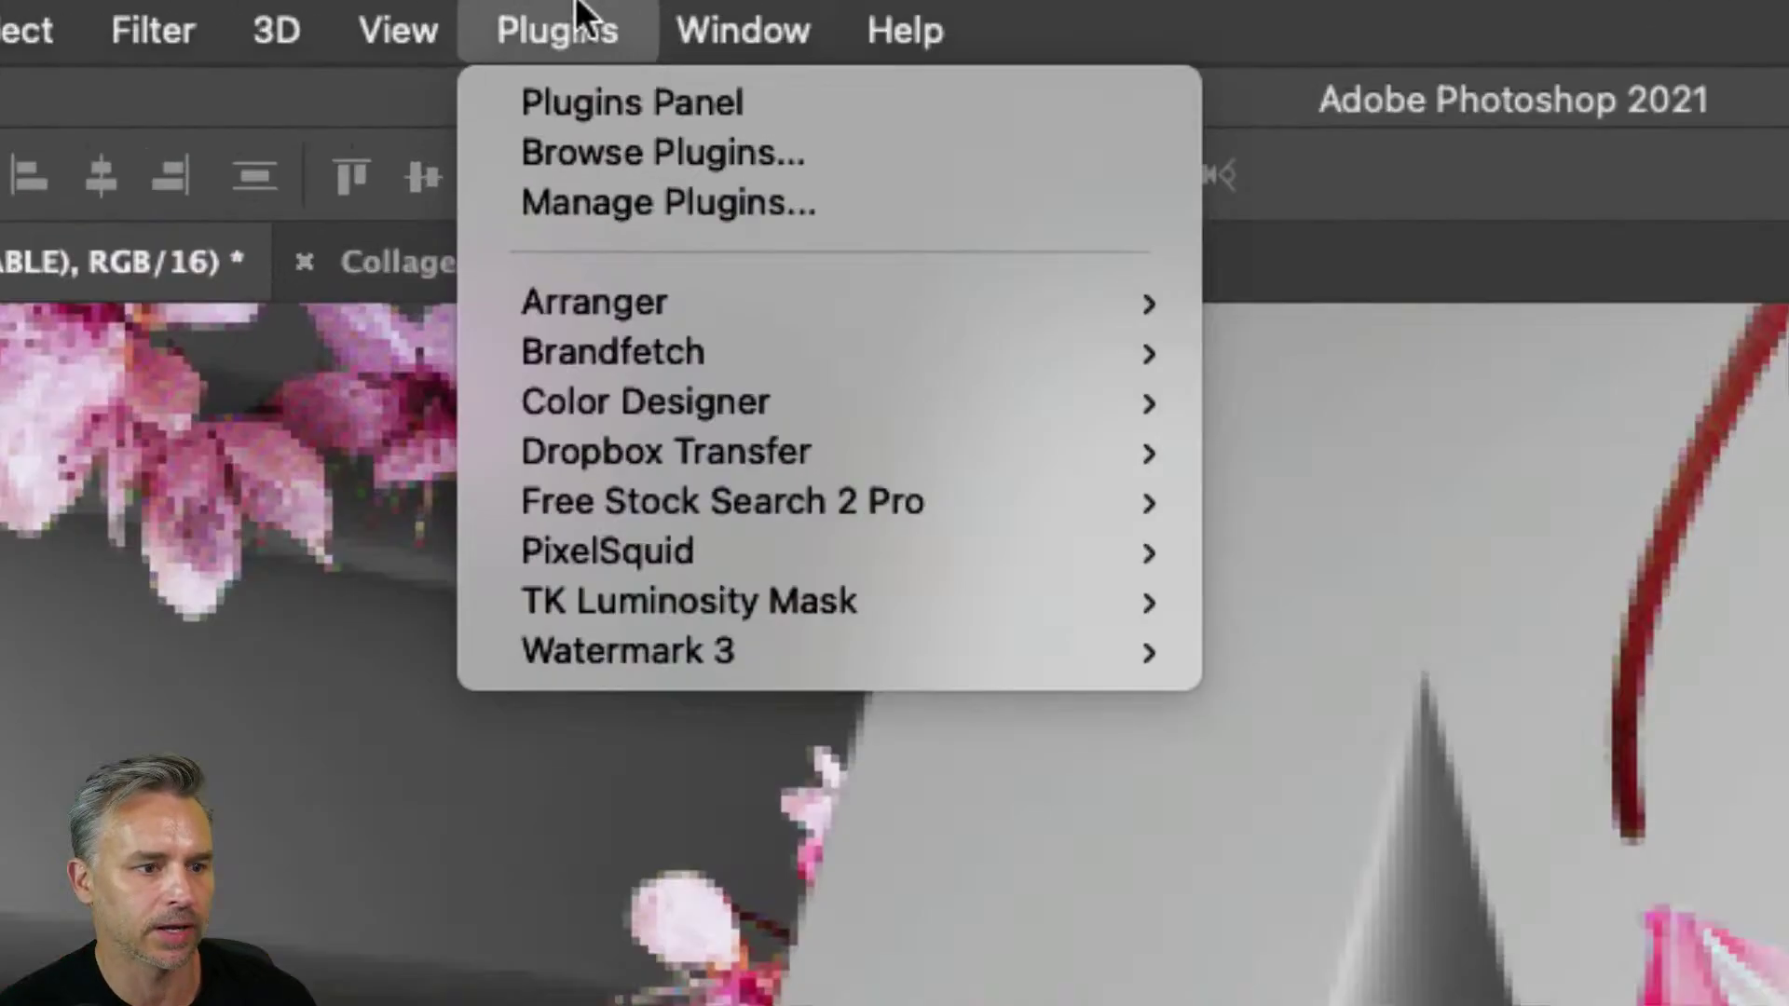
{"action": "mouse_move", "coordinate": [689, 503]}
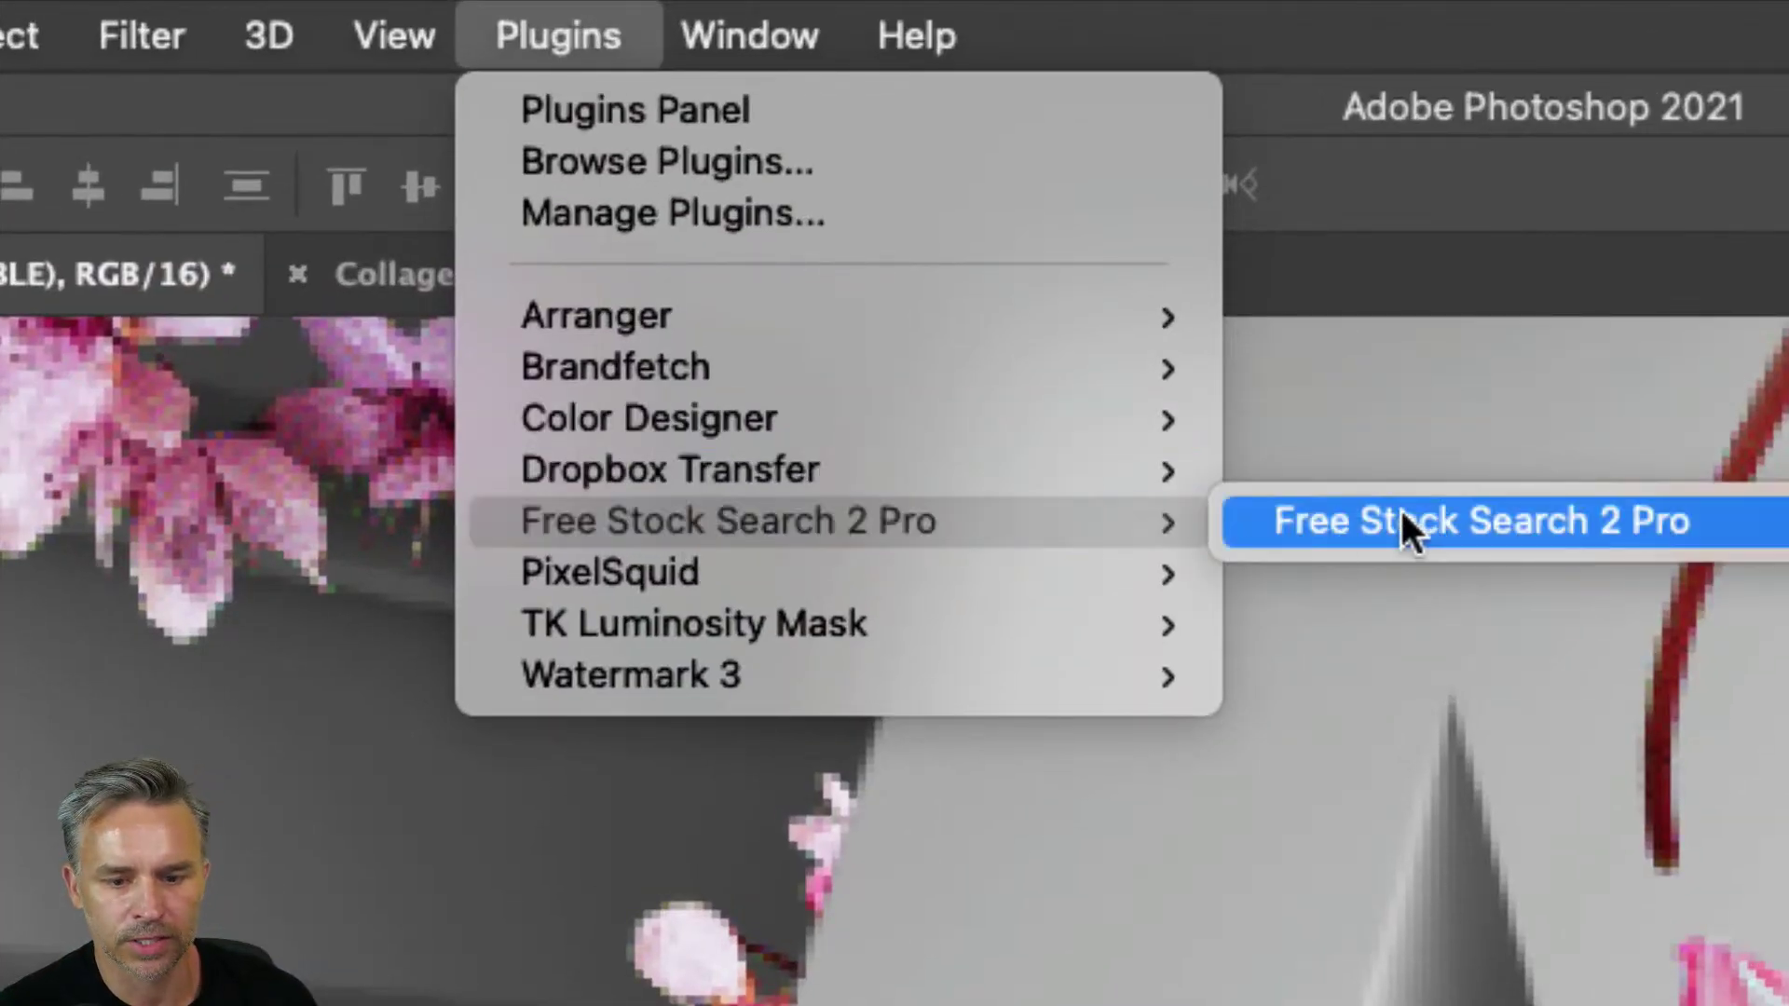
{"action": "left_click", "coordinate": [1401, 513]}
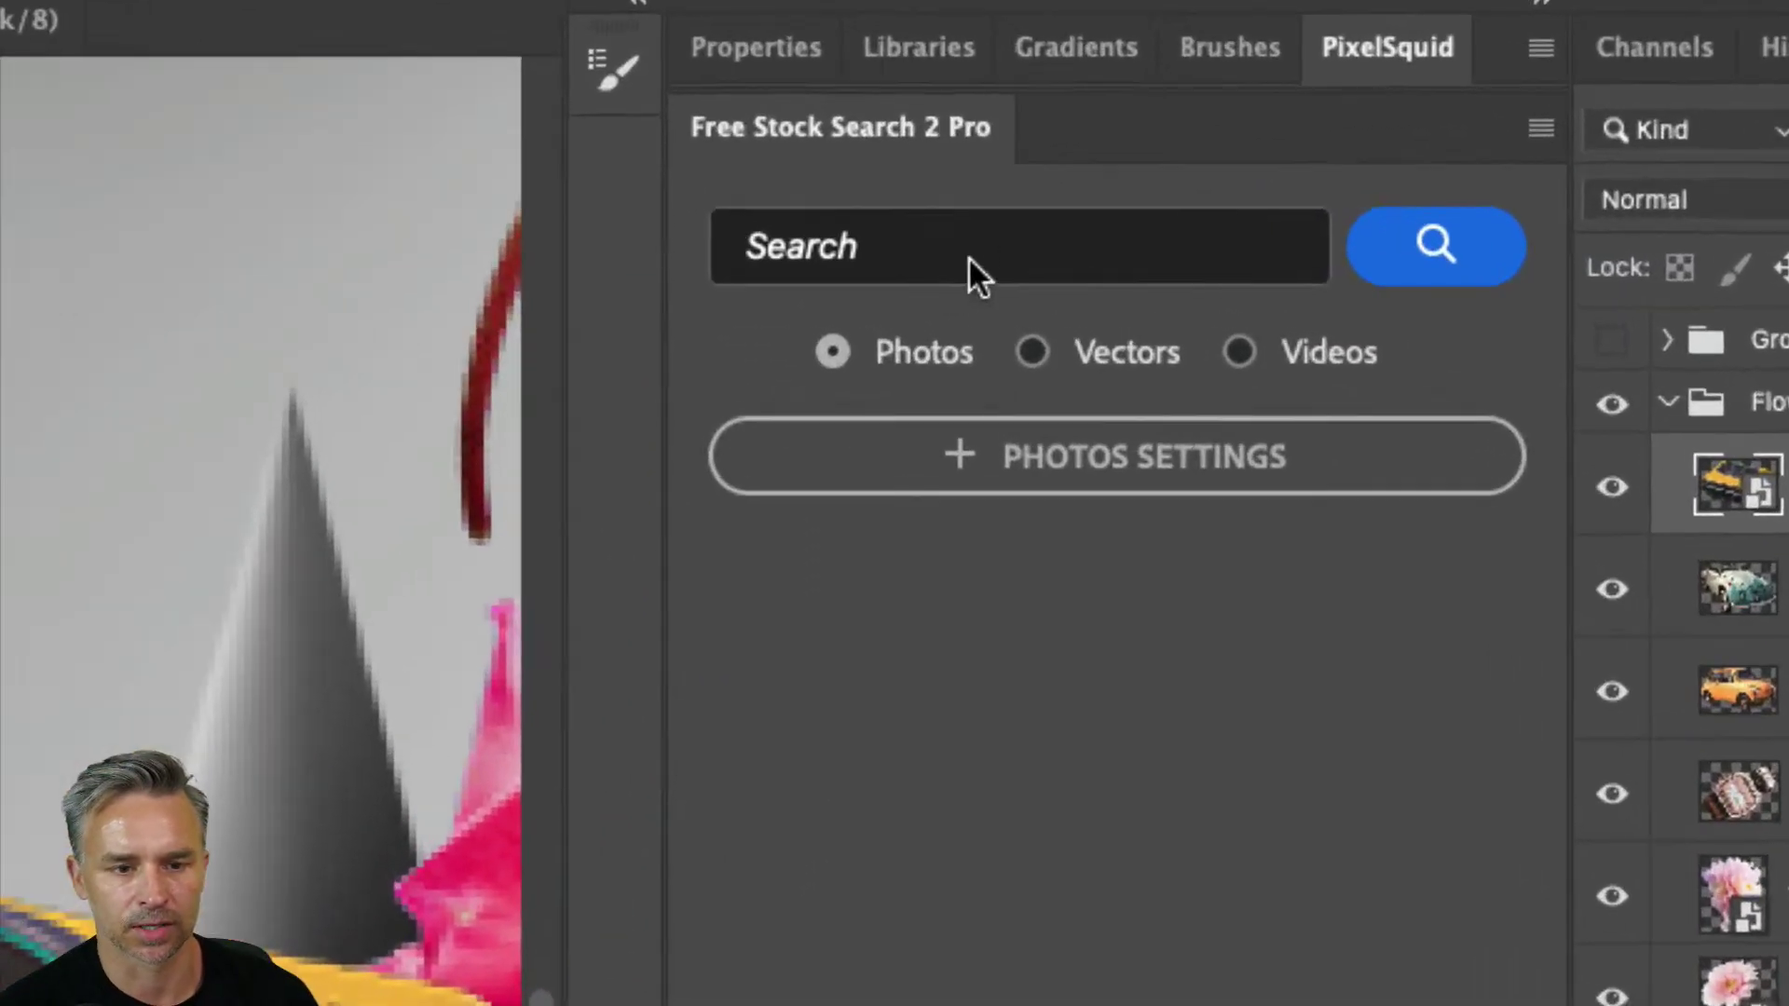
{"action": "left_click", "coordinate": [1325, 201]}
{"action": "type", "text": "walkman"}
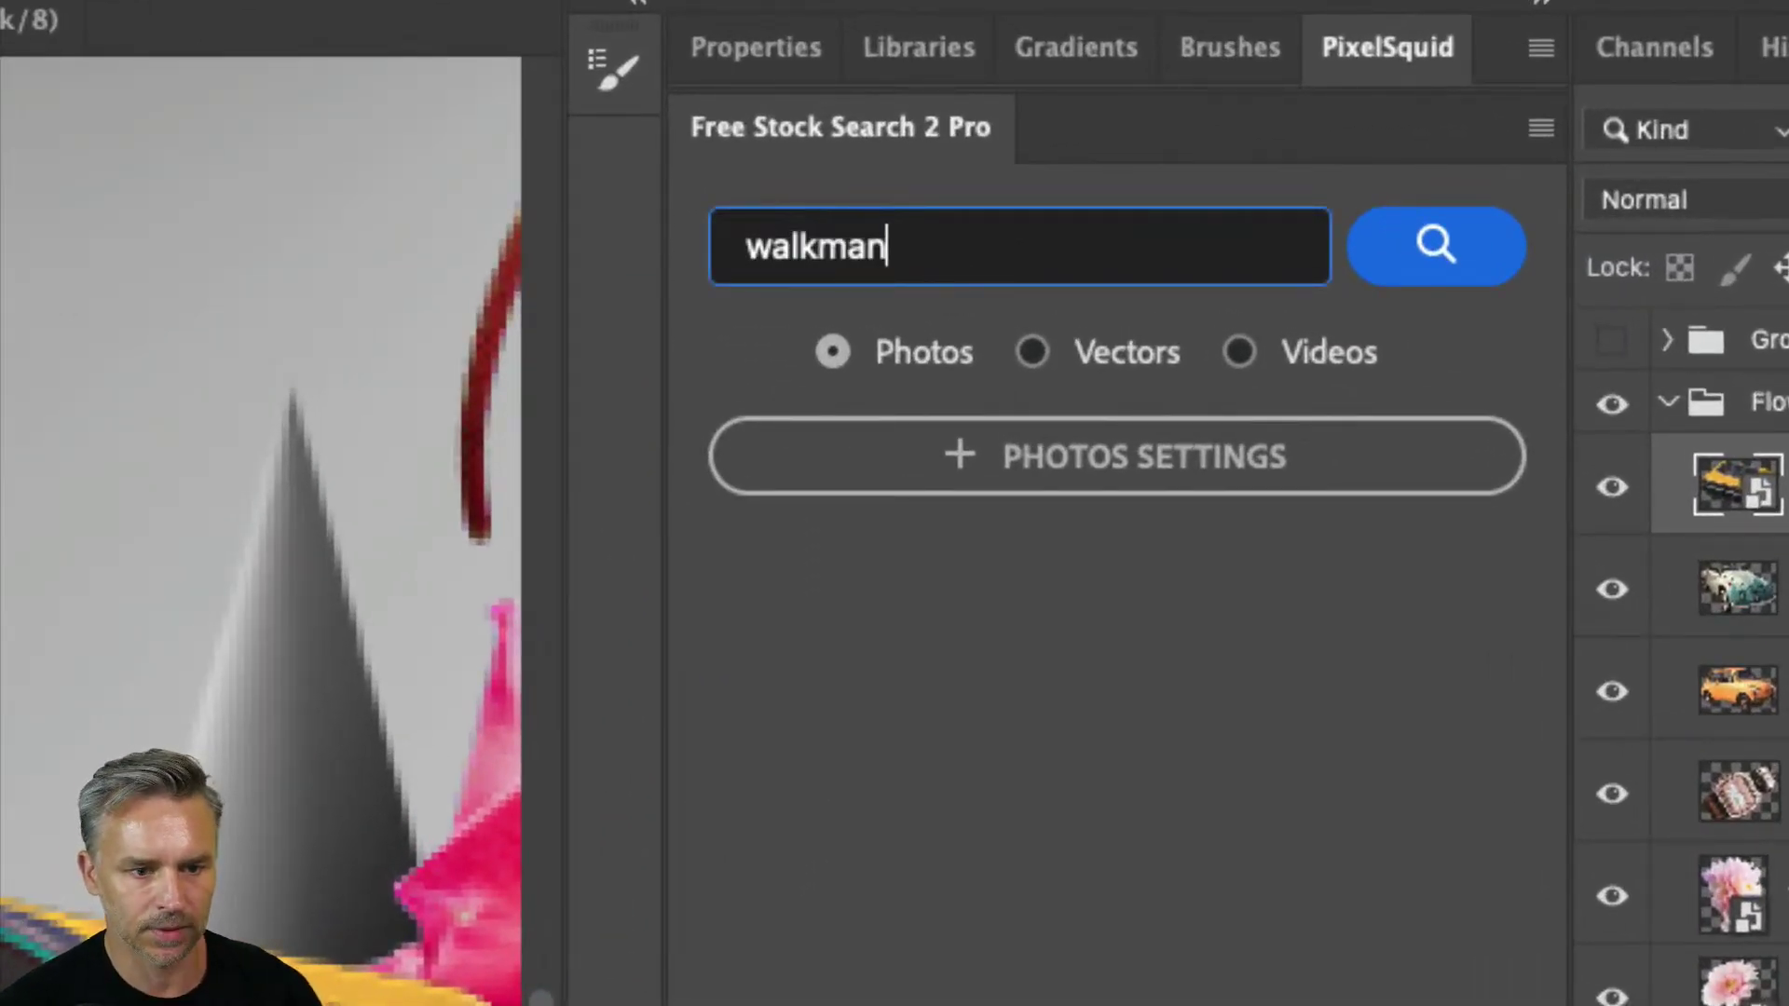
{"action": "key", "text": "Return"}
{"action": "scroll", "coordinate": [922, 722], "scroll_direction": "down", "scroll_amount": 5}
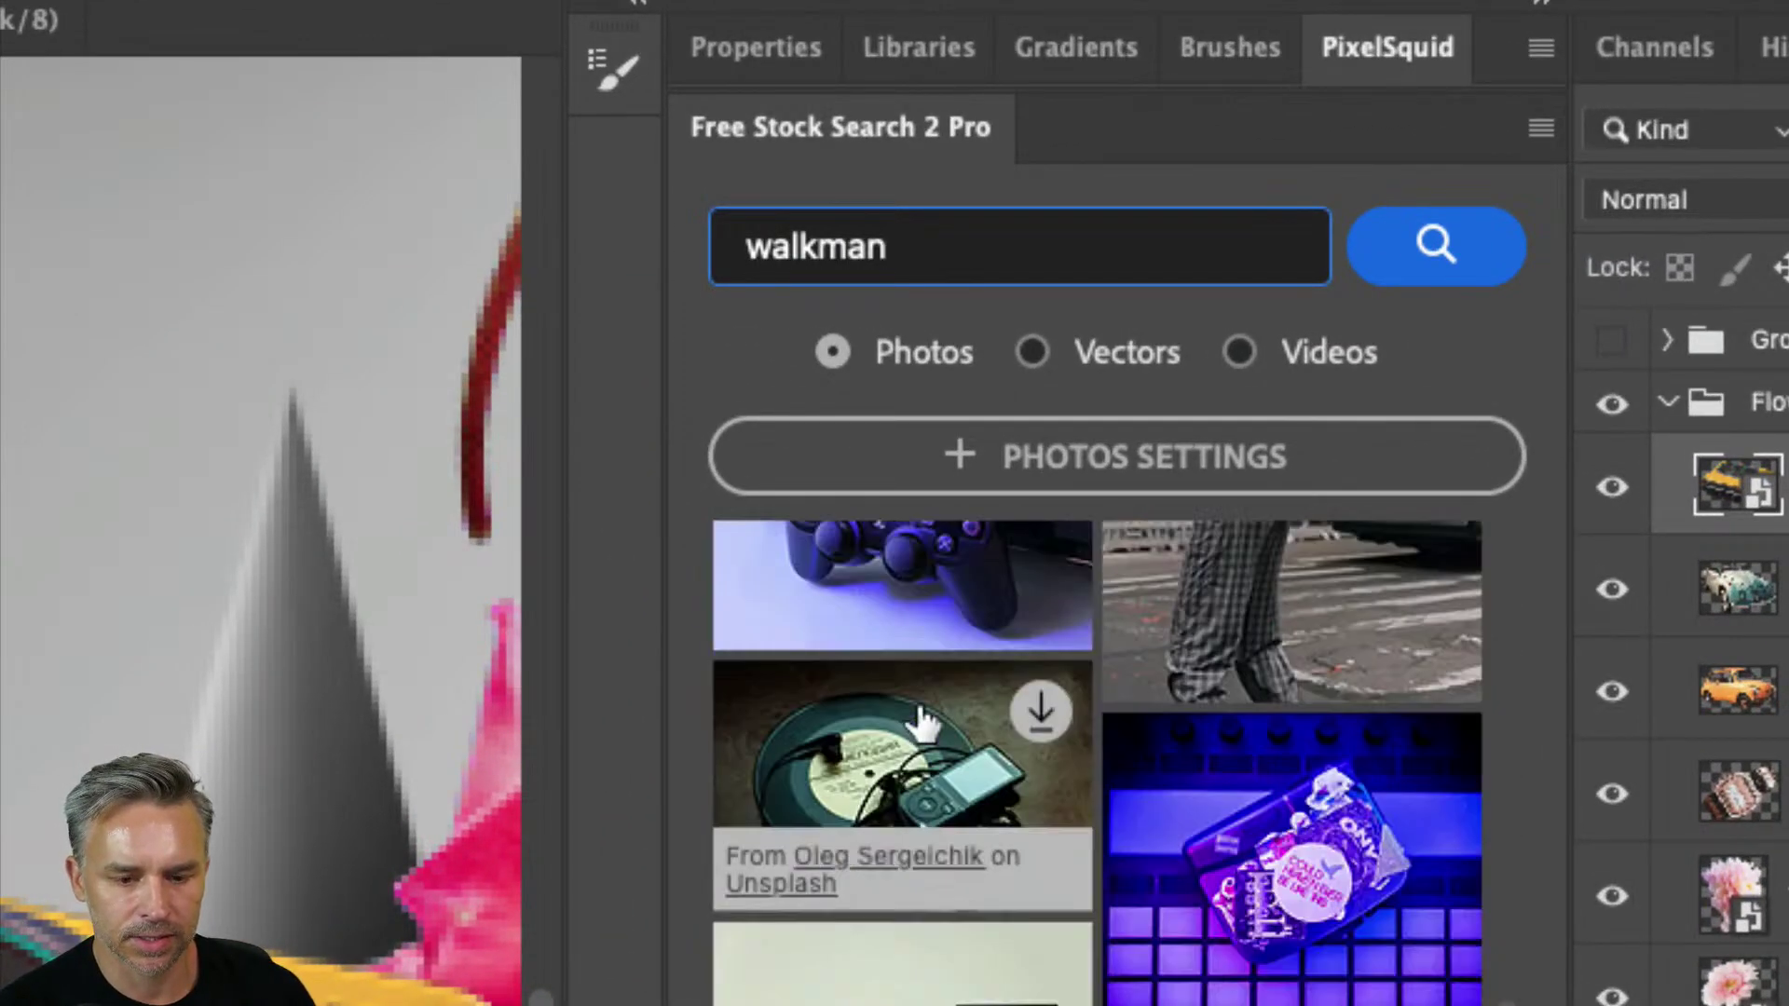
{"action": "scroll", "coordinate": [926, 731], "scroll_direction": "up", "scroll_amount": 5}
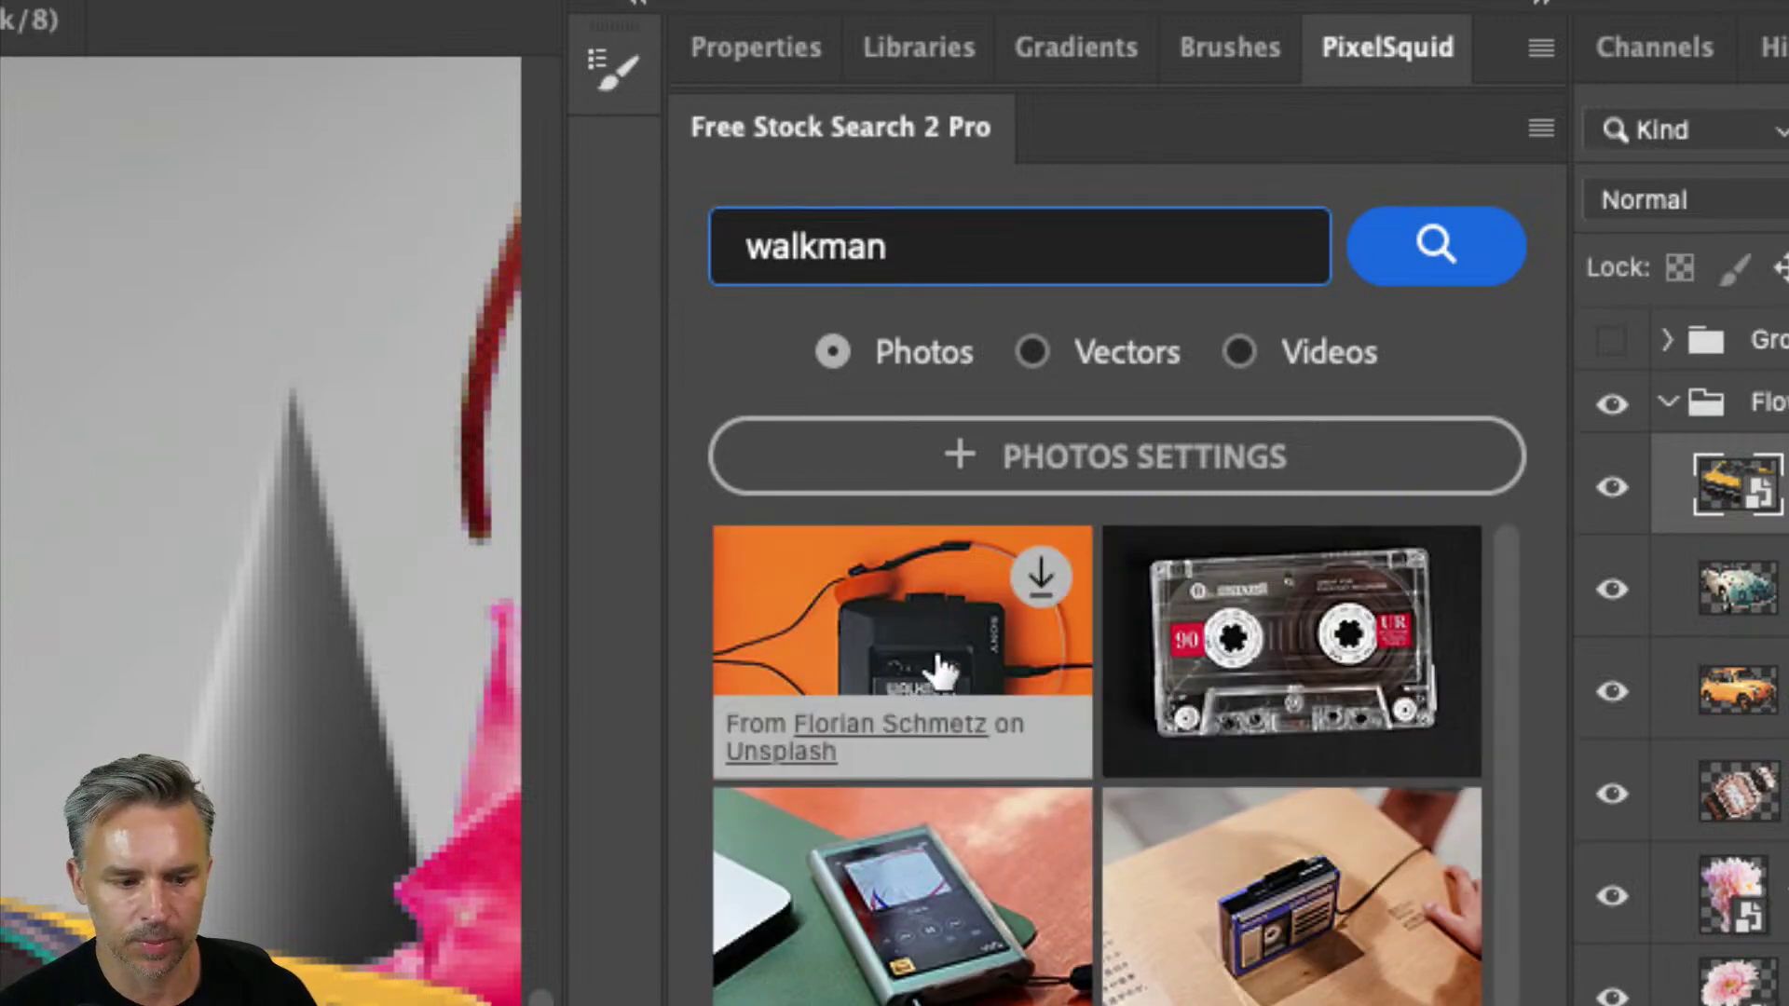
Step: Download the black Sony Walkman photo on orange as a new document, rasterize its layer, and remove the background
{"action": "left_click", "coordinate": [1038, 576]}
{"action": "left_click", "coordinate": [943, 762]}
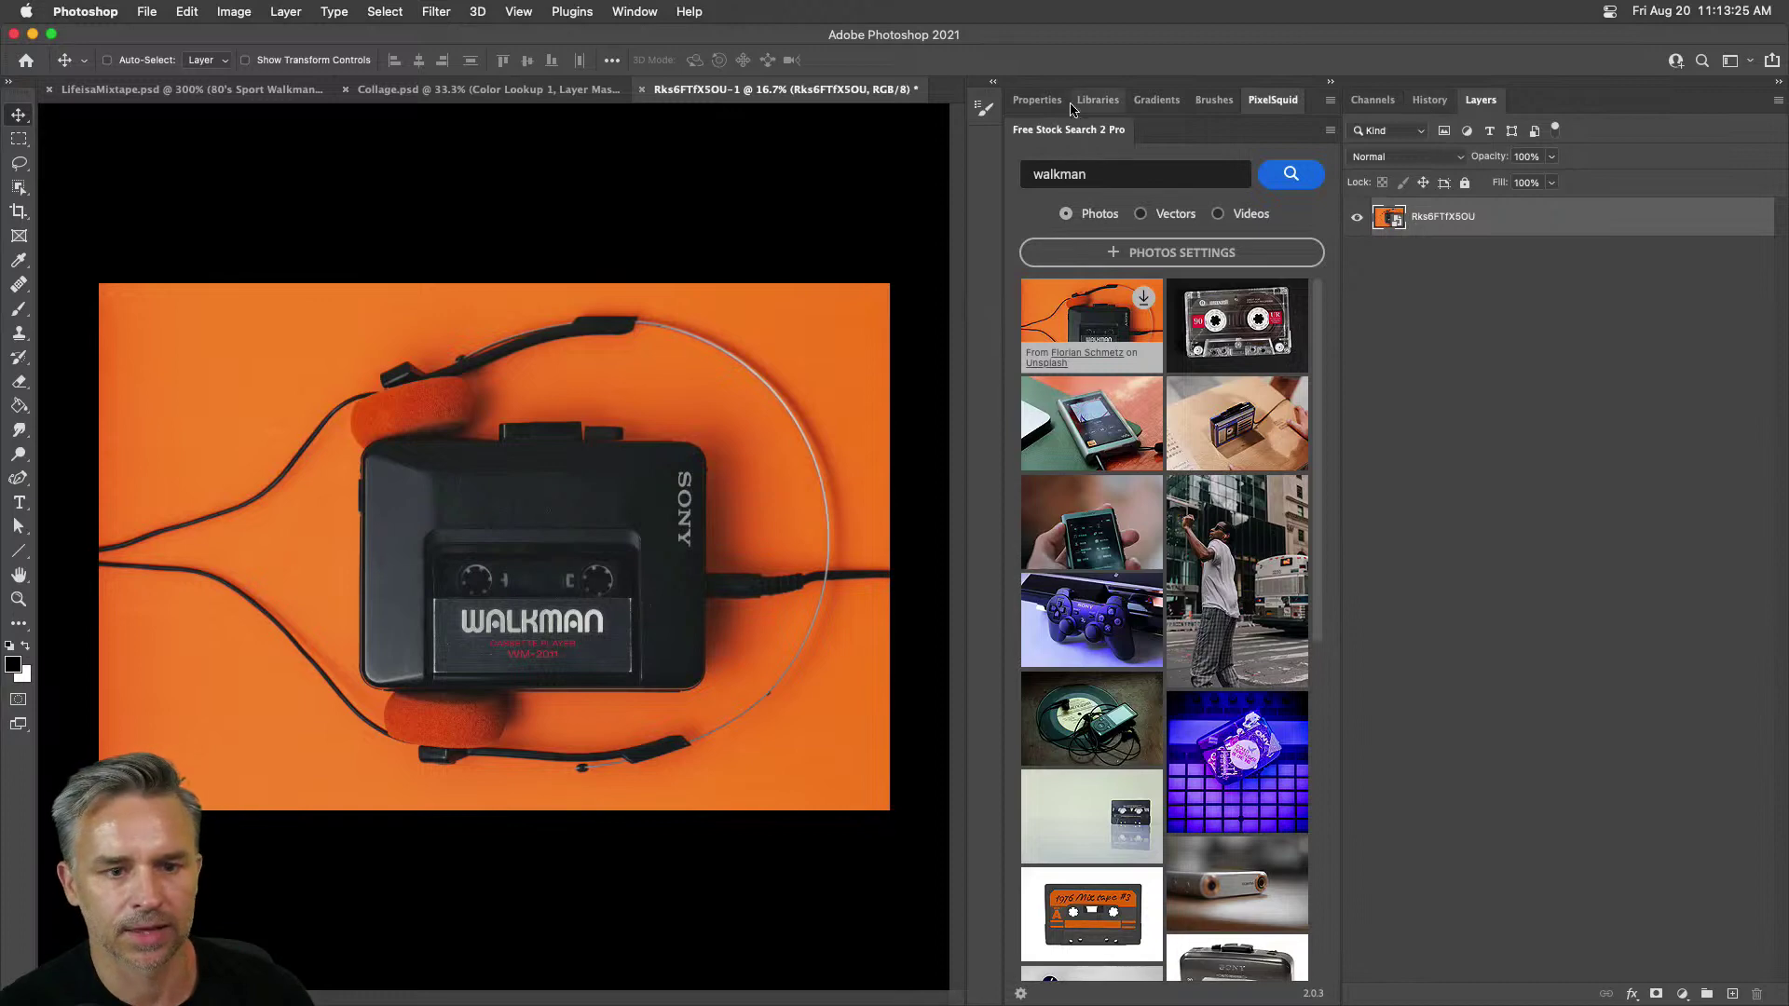
{"action": "right_click", "coordinate": [1573, 226]}
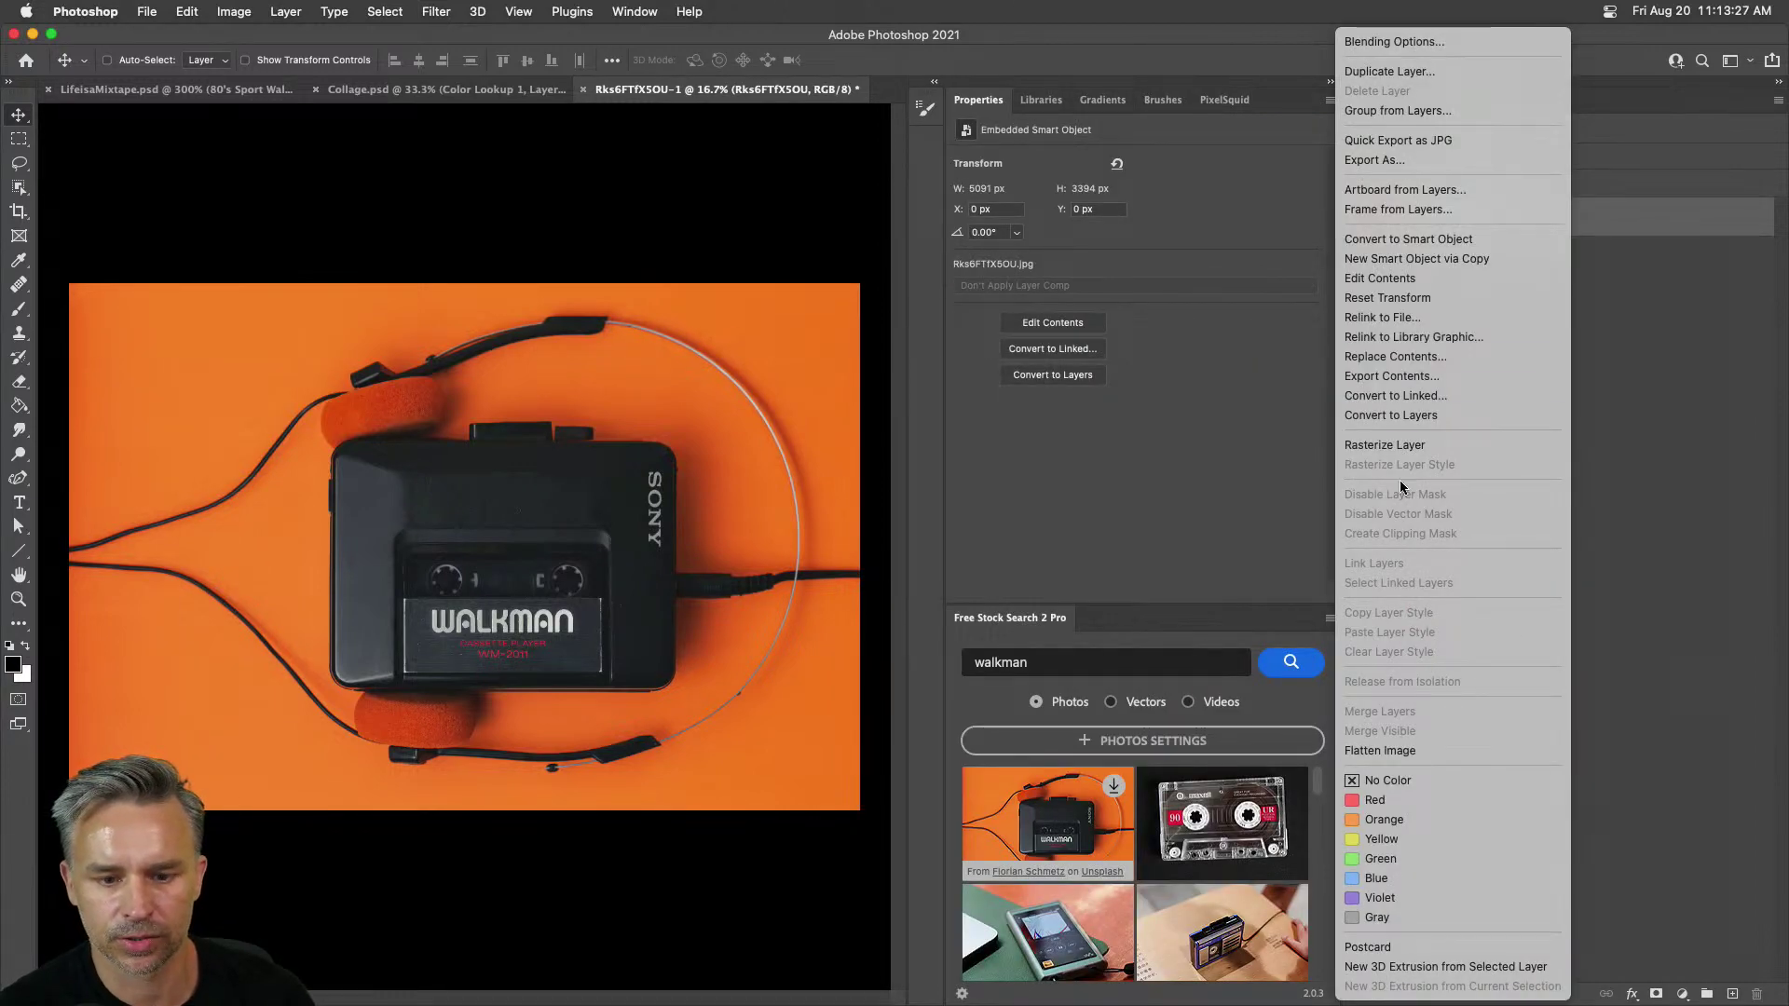
{"action": "left_click", "coordinate": [1402, 445]}
{"action": "left_click", "coordinate": [1020, 406]}
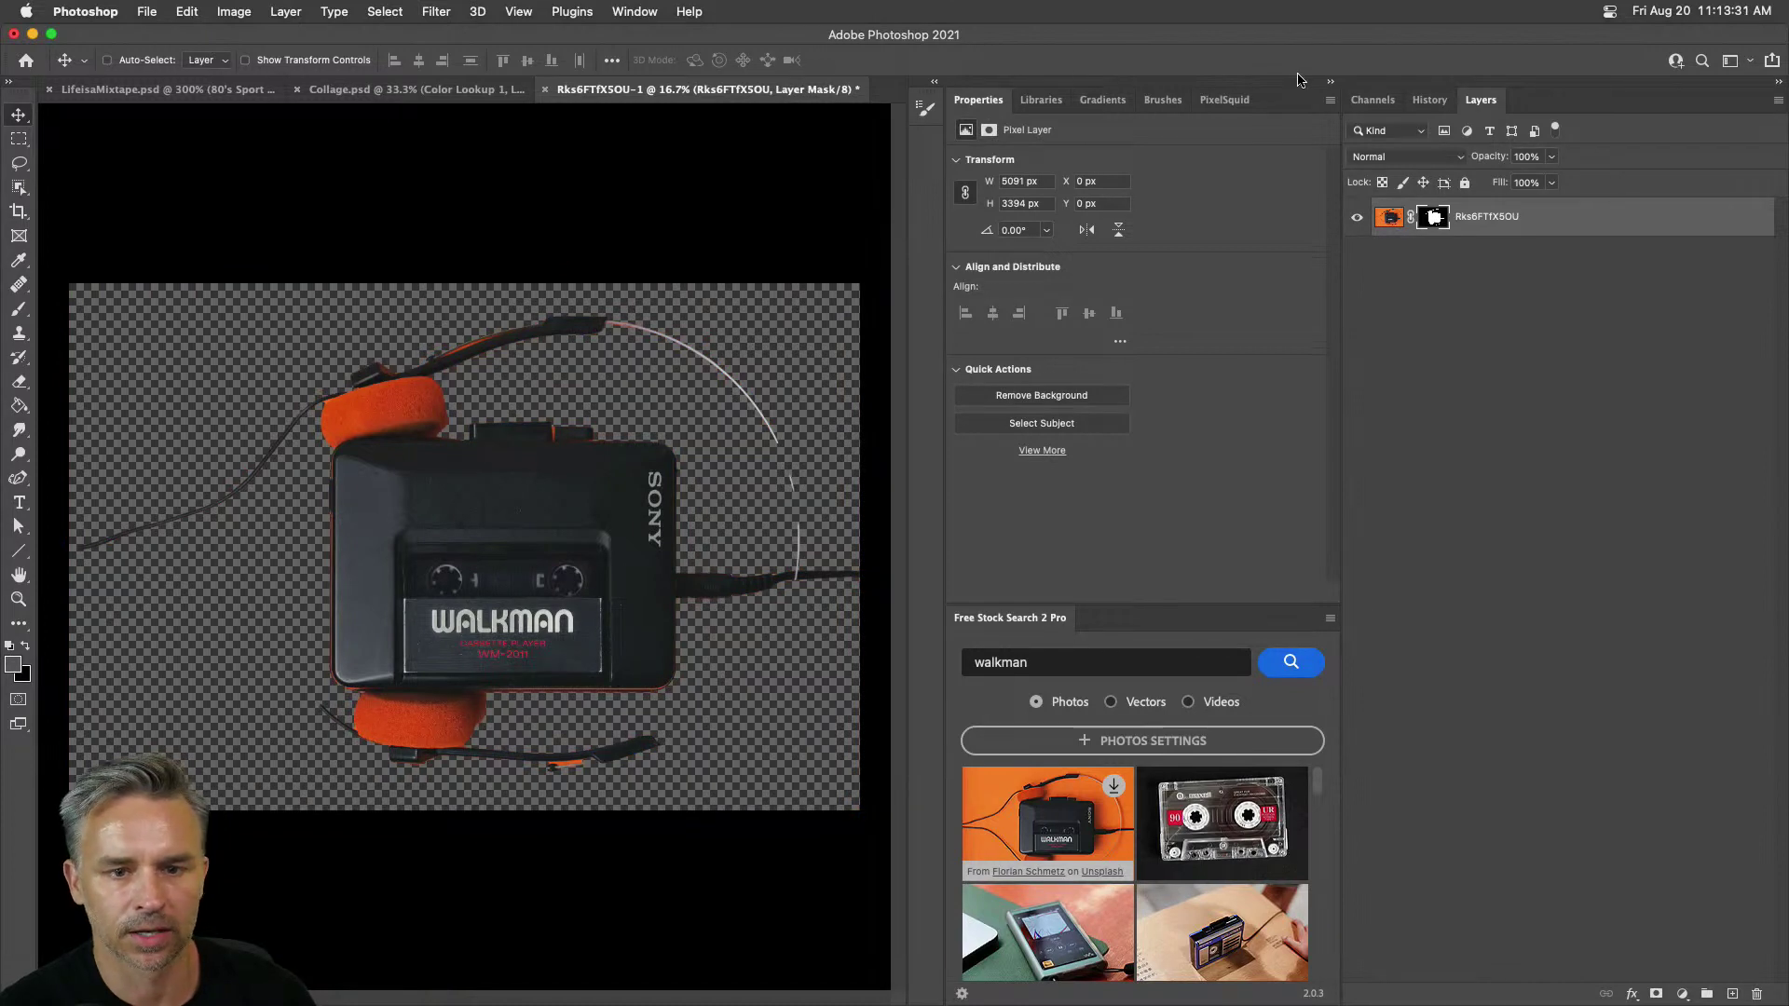
Step: Collapse the side panels and close the stock Walkman photo document without saving it
{"action": "left_click", "coordinate": [1332, 83]}
{"action": "key", "text": "super+w"}
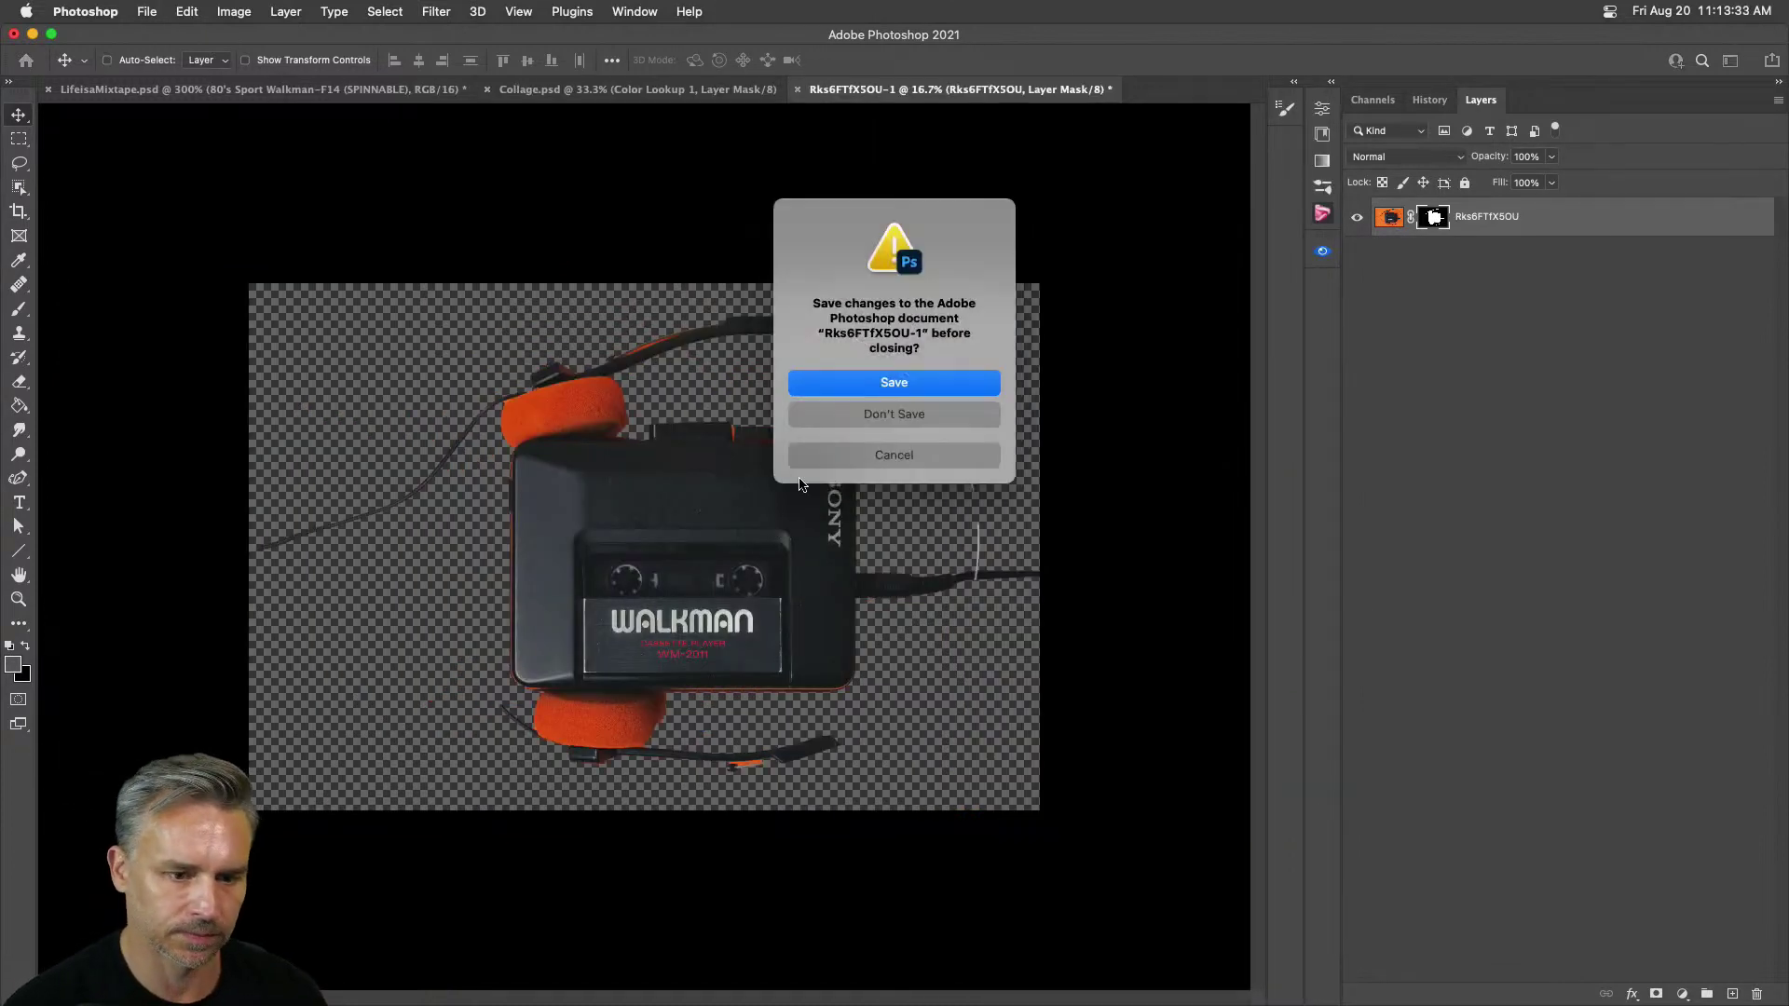
{"action": "left_click", "coordinate": [822, 413]}
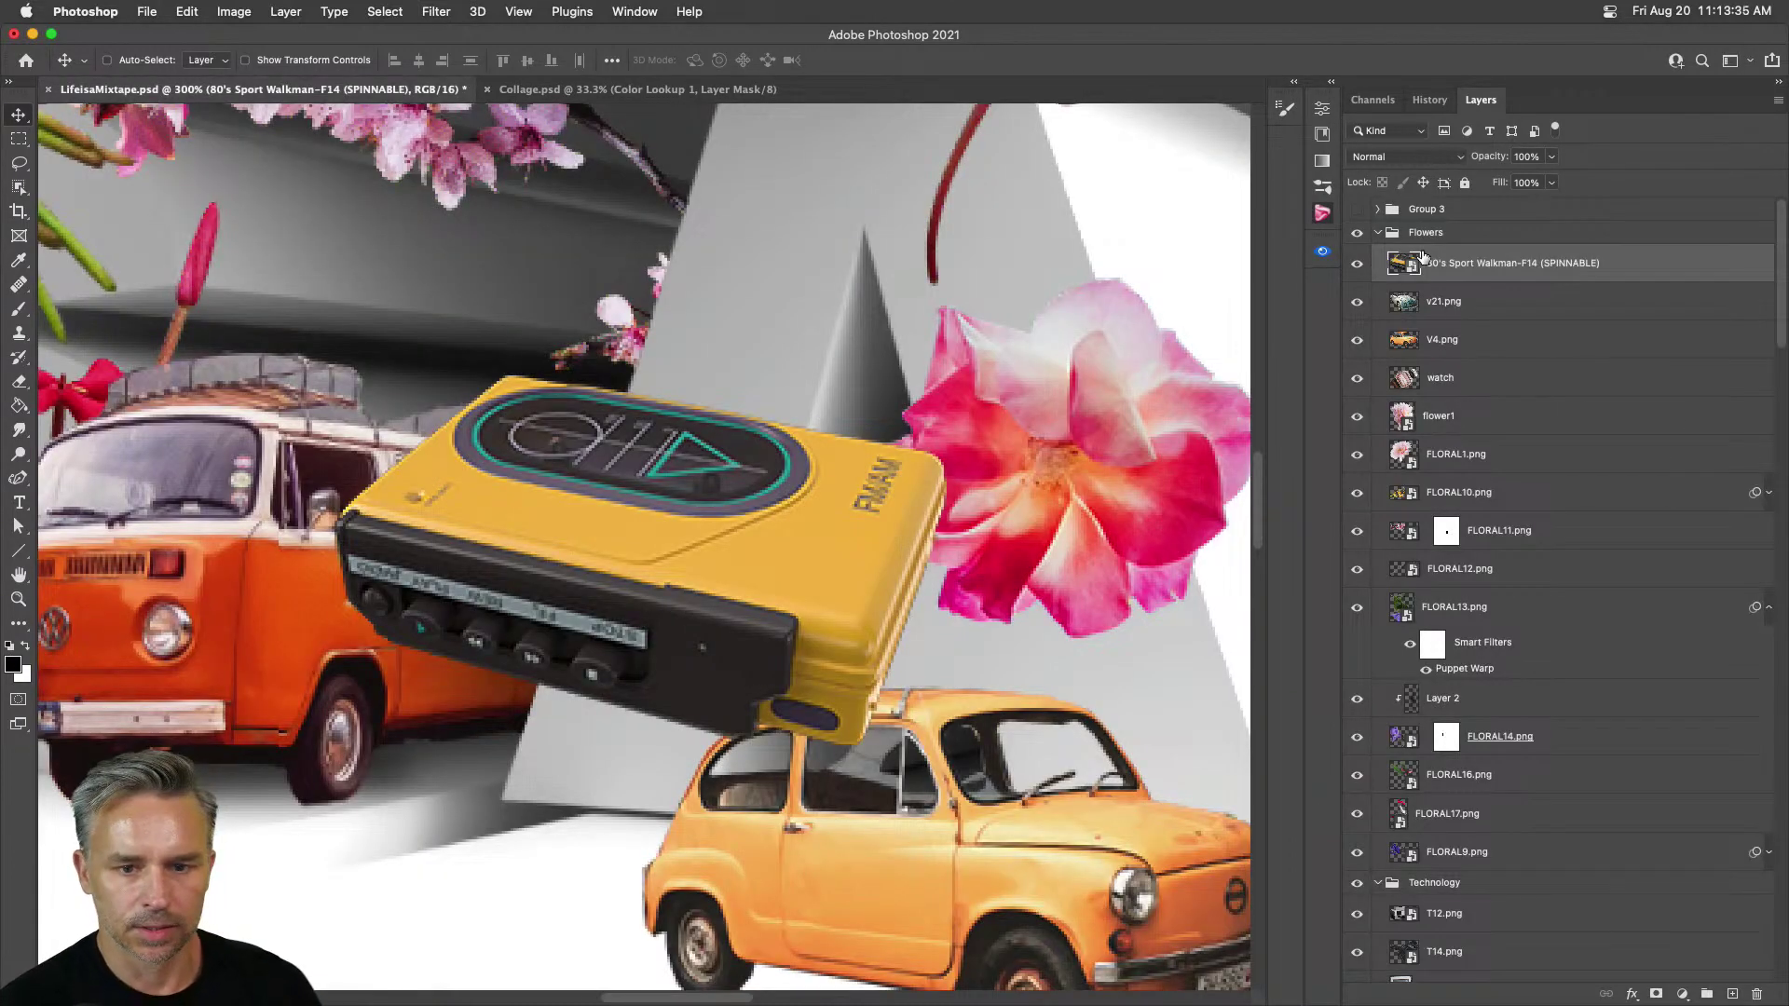
Step: Scale down and rotate the yellow Walkman clockwise, and move it just above the large pink flower by the letter A
{"action": "key", "text": "super+t"}
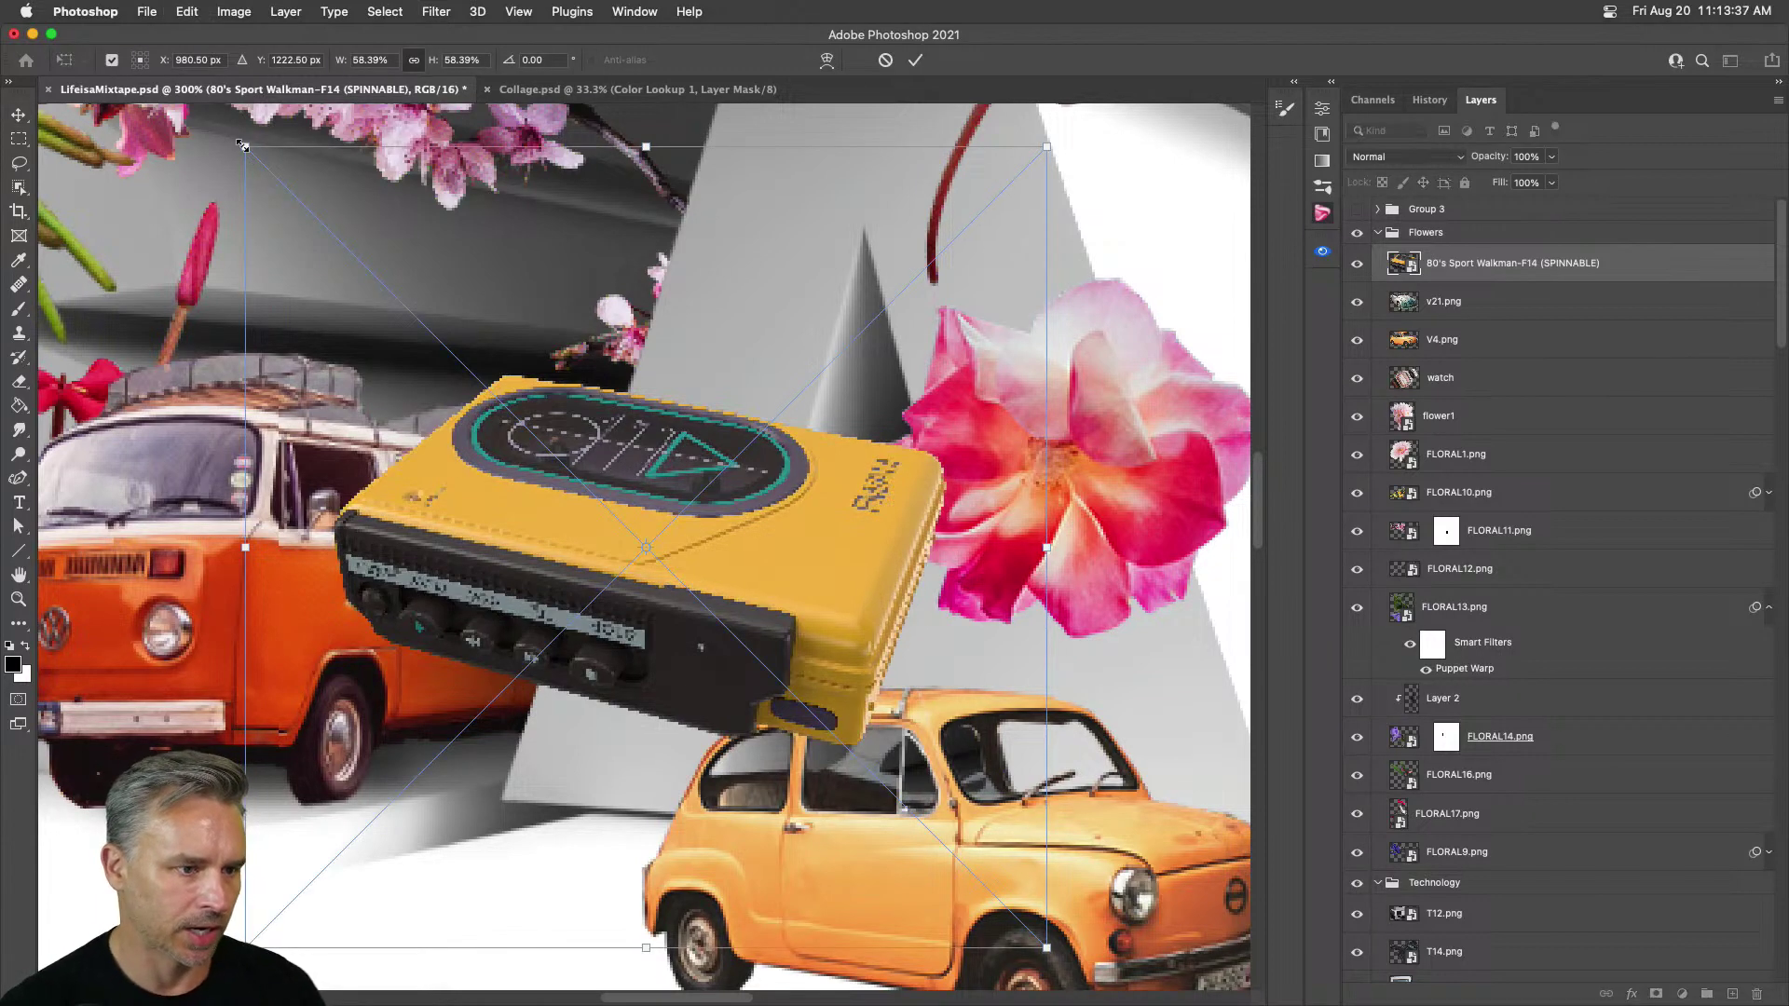
{"action": "left_click_drag", "start_coordinate": [537, 481], "coordinate": [736, 681]}
{"action": "left_click_drag", "start_coordinate": [559, 391], "coordinate": [714, 319]}
{"action": "key", "text": "Return"}
{"action": "left_click_drag", "start_coordinate": [685, 753], "coordinate": [1165, 186]}
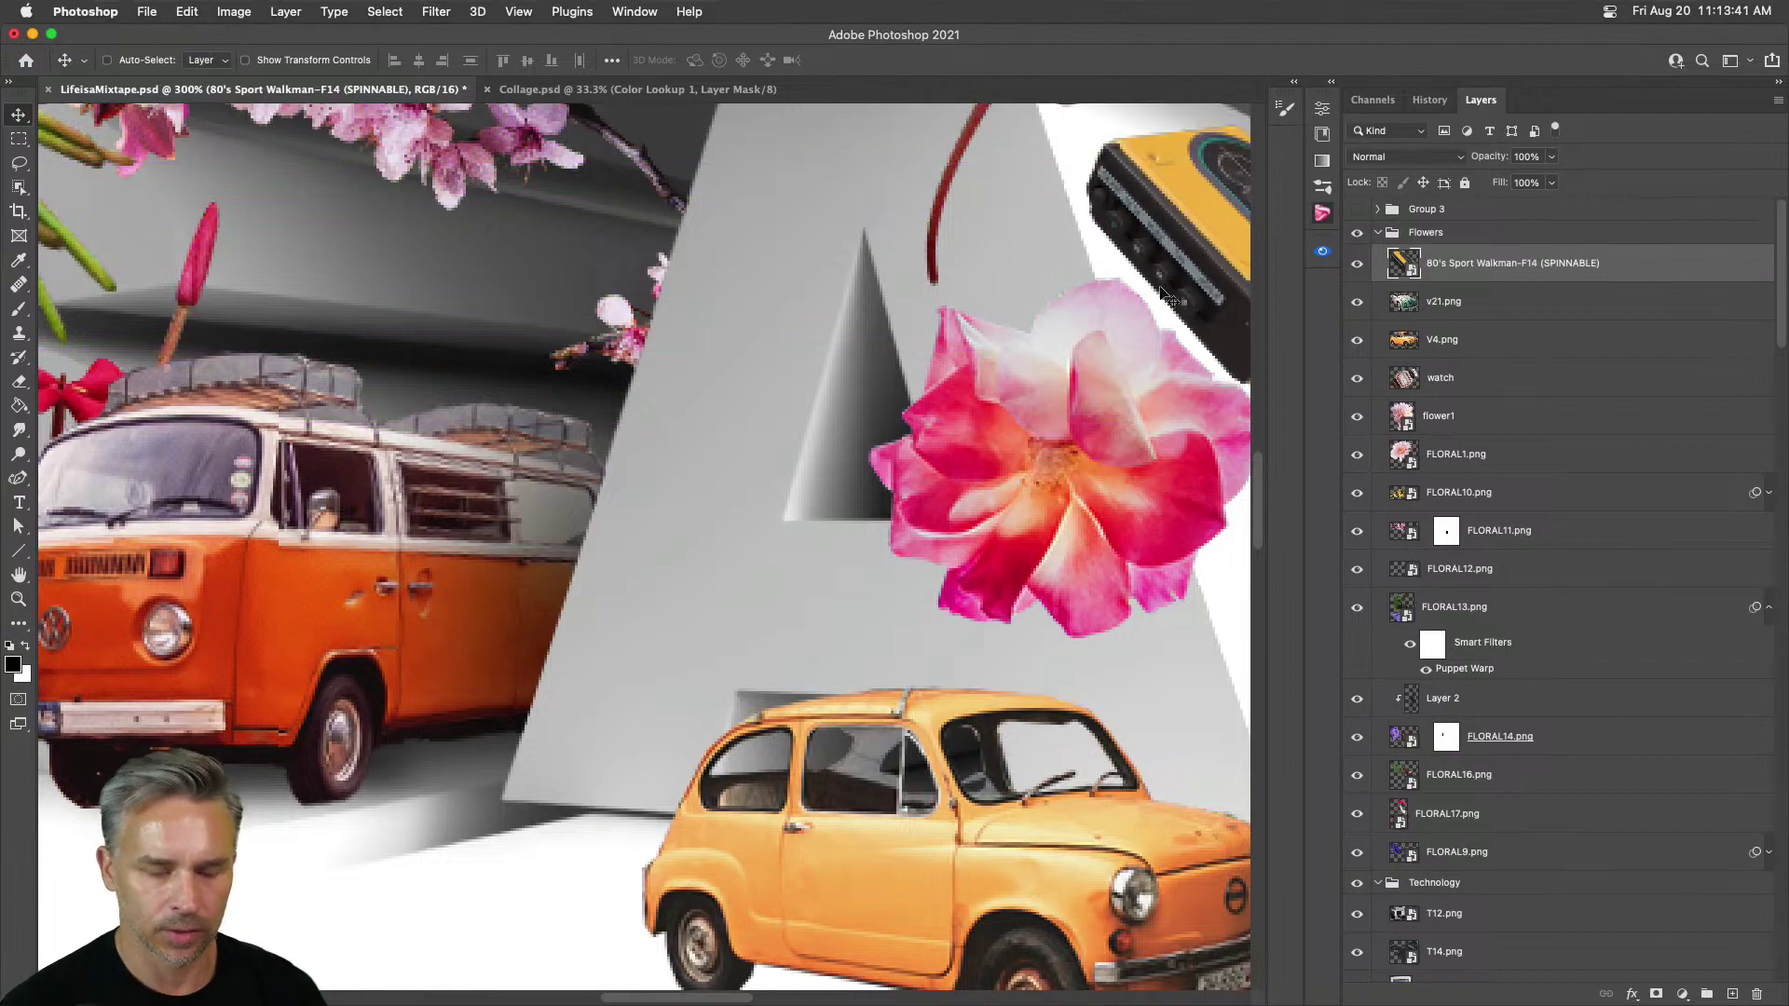
Step: Remove the black cassette player (T35.png) from the E of LIFE and move the yellow Walkman up to that letter
{"action": "key", "text": "super+minus"}
{"action": "key", "text": "super+0"}
{"action": "key", "text": "super+1"}
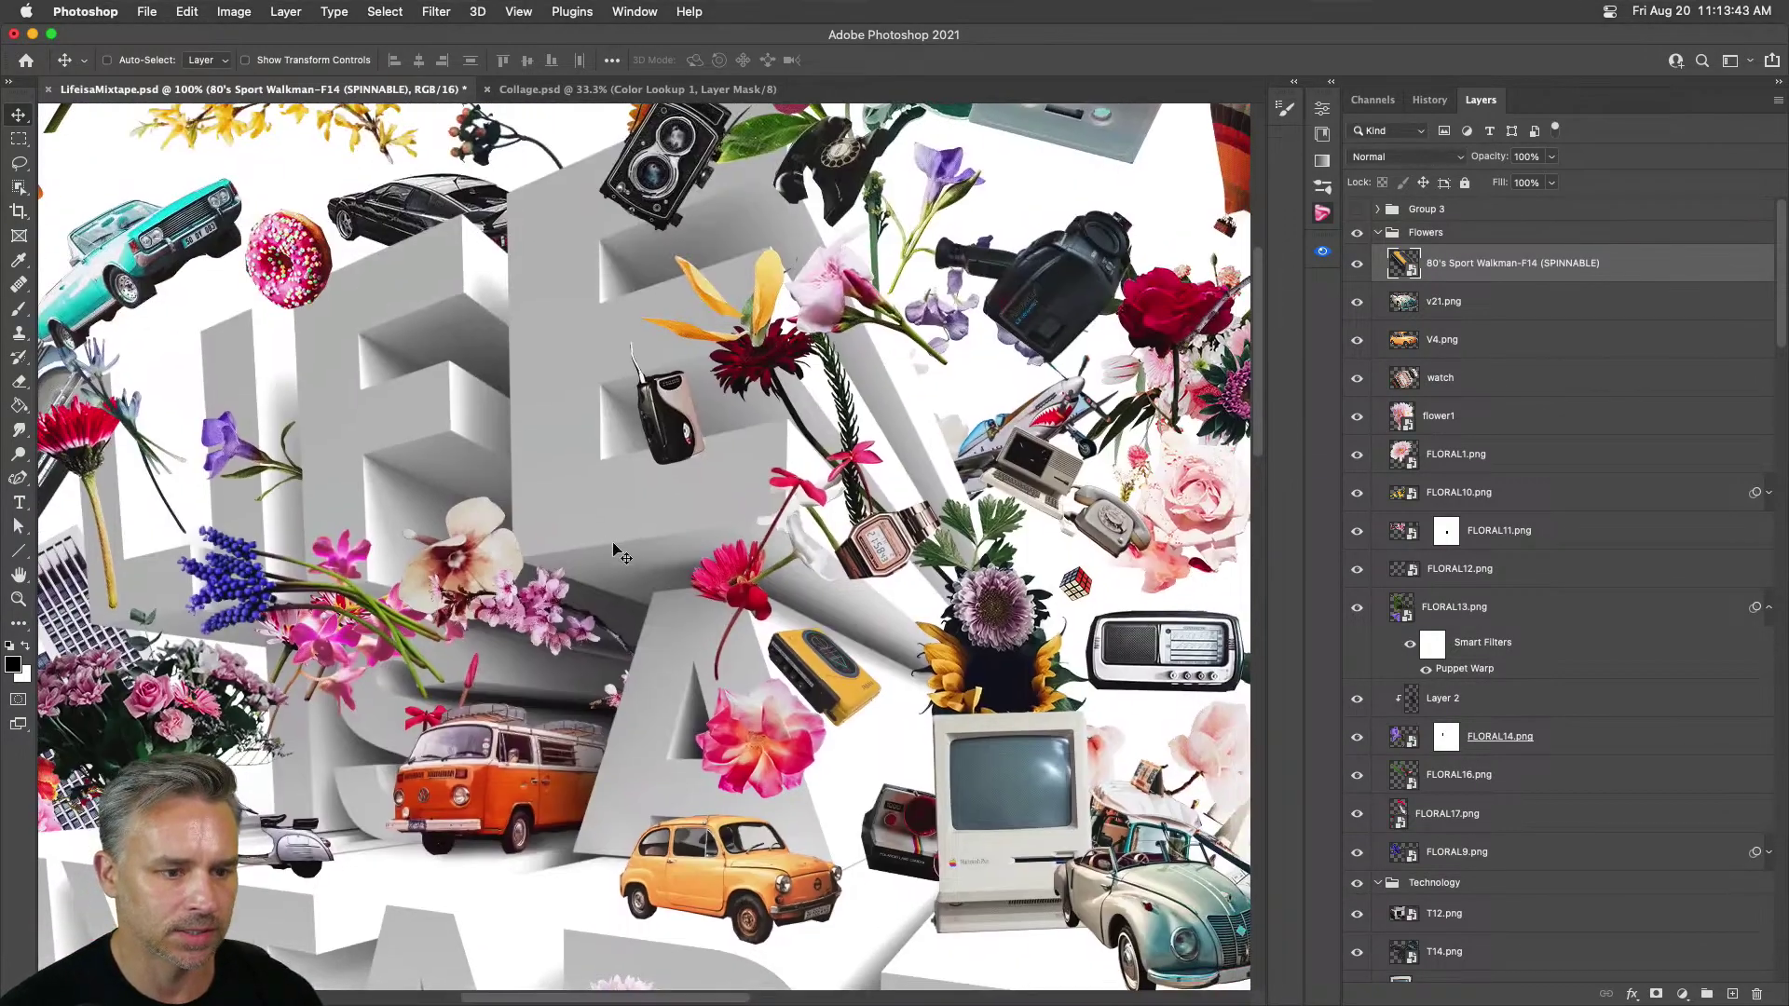
{"action": "key", "text": "super+plus"}
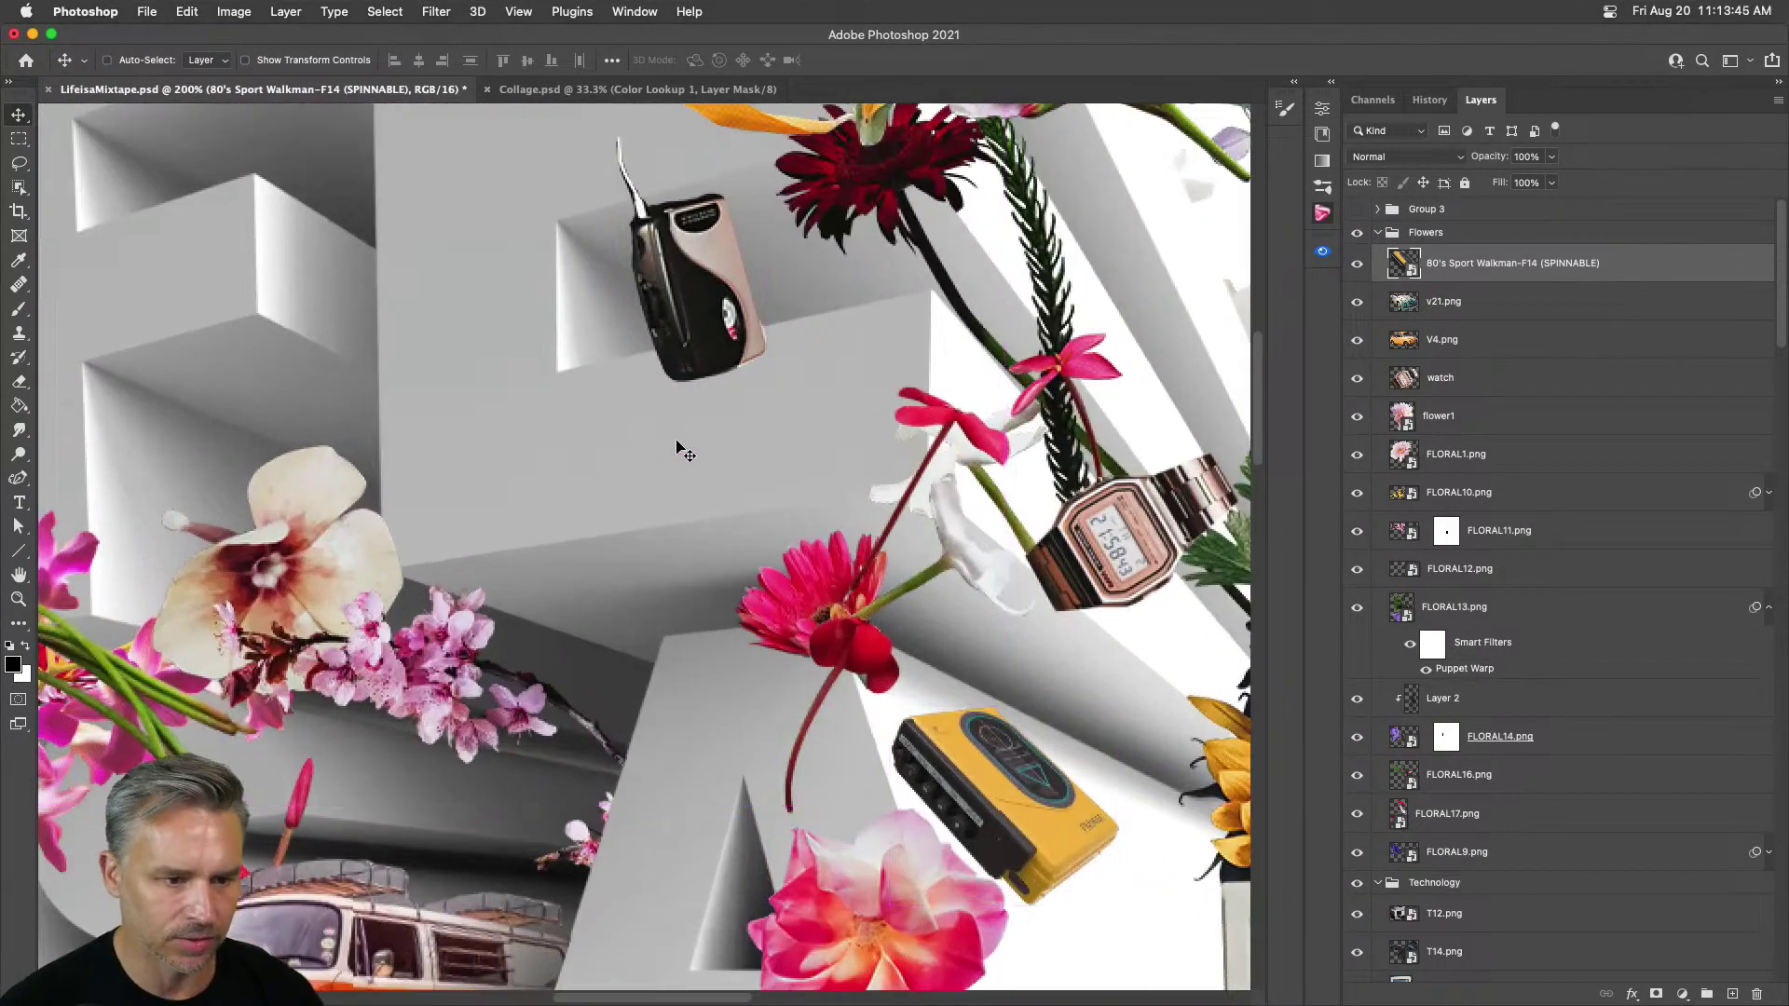
{"action": "left_click", "coordinate": [670, 368], "text": "super"}
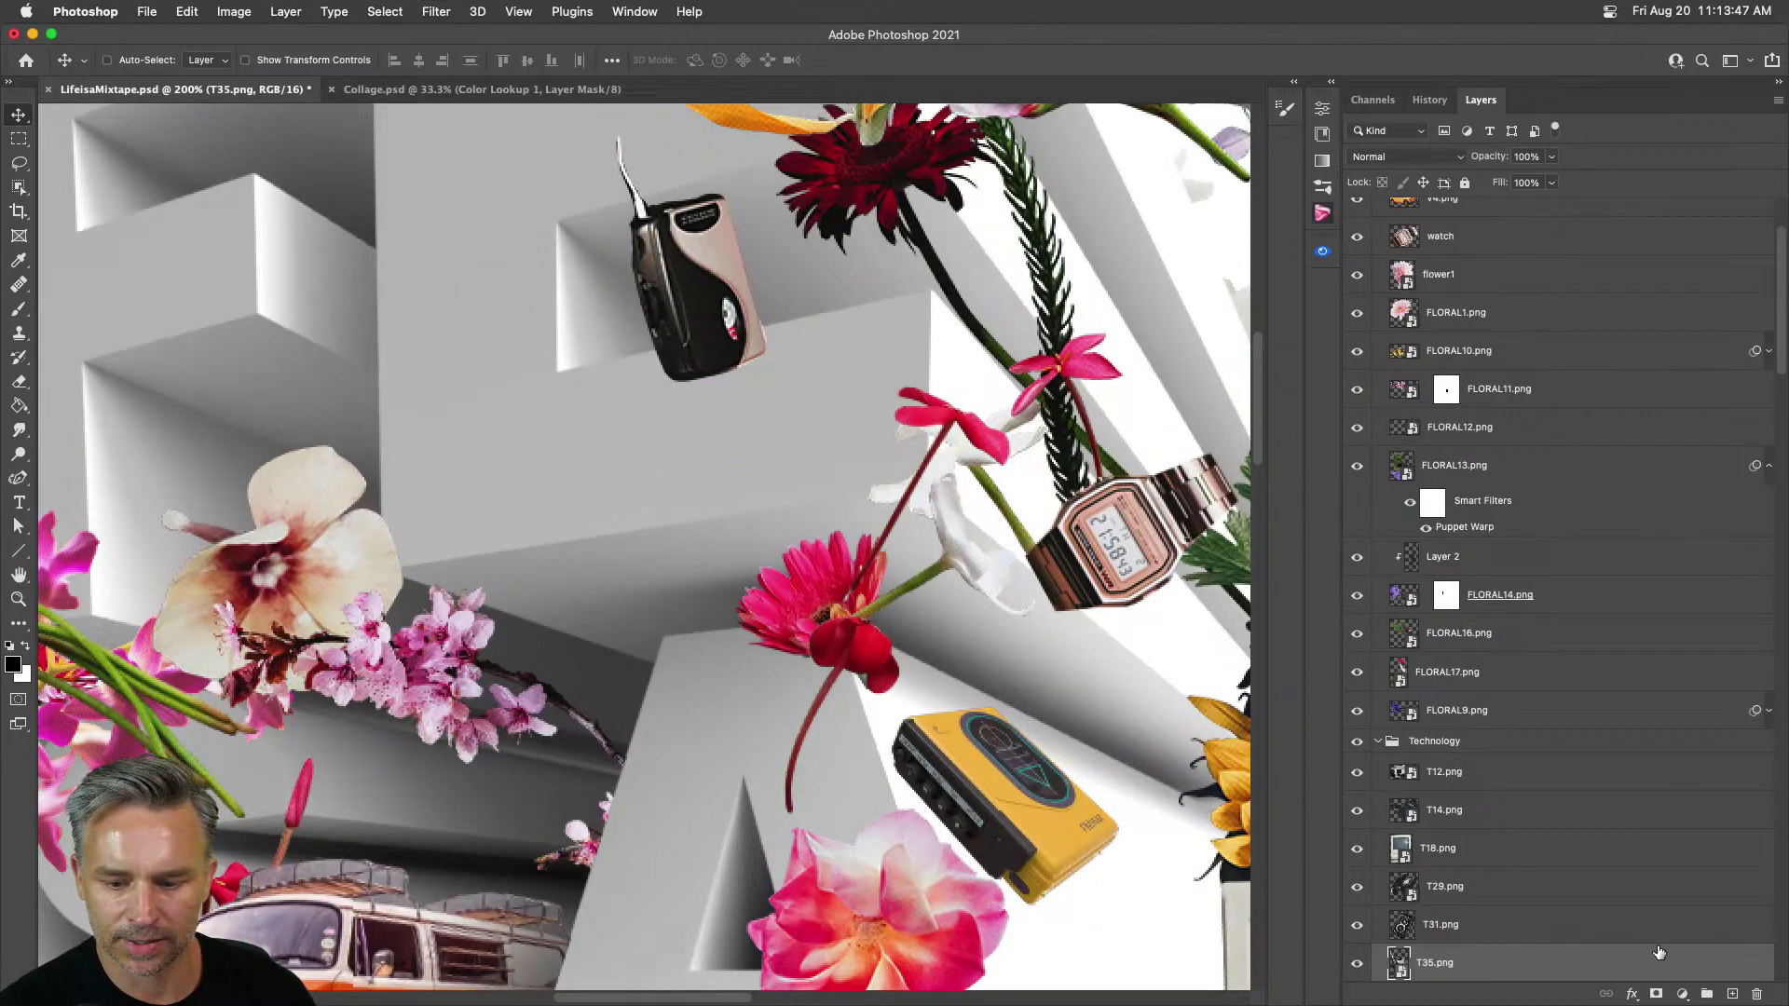
{"action": "left_click_drag", "start_coordinate": [981, 806], "coordinate": [471, 196]}
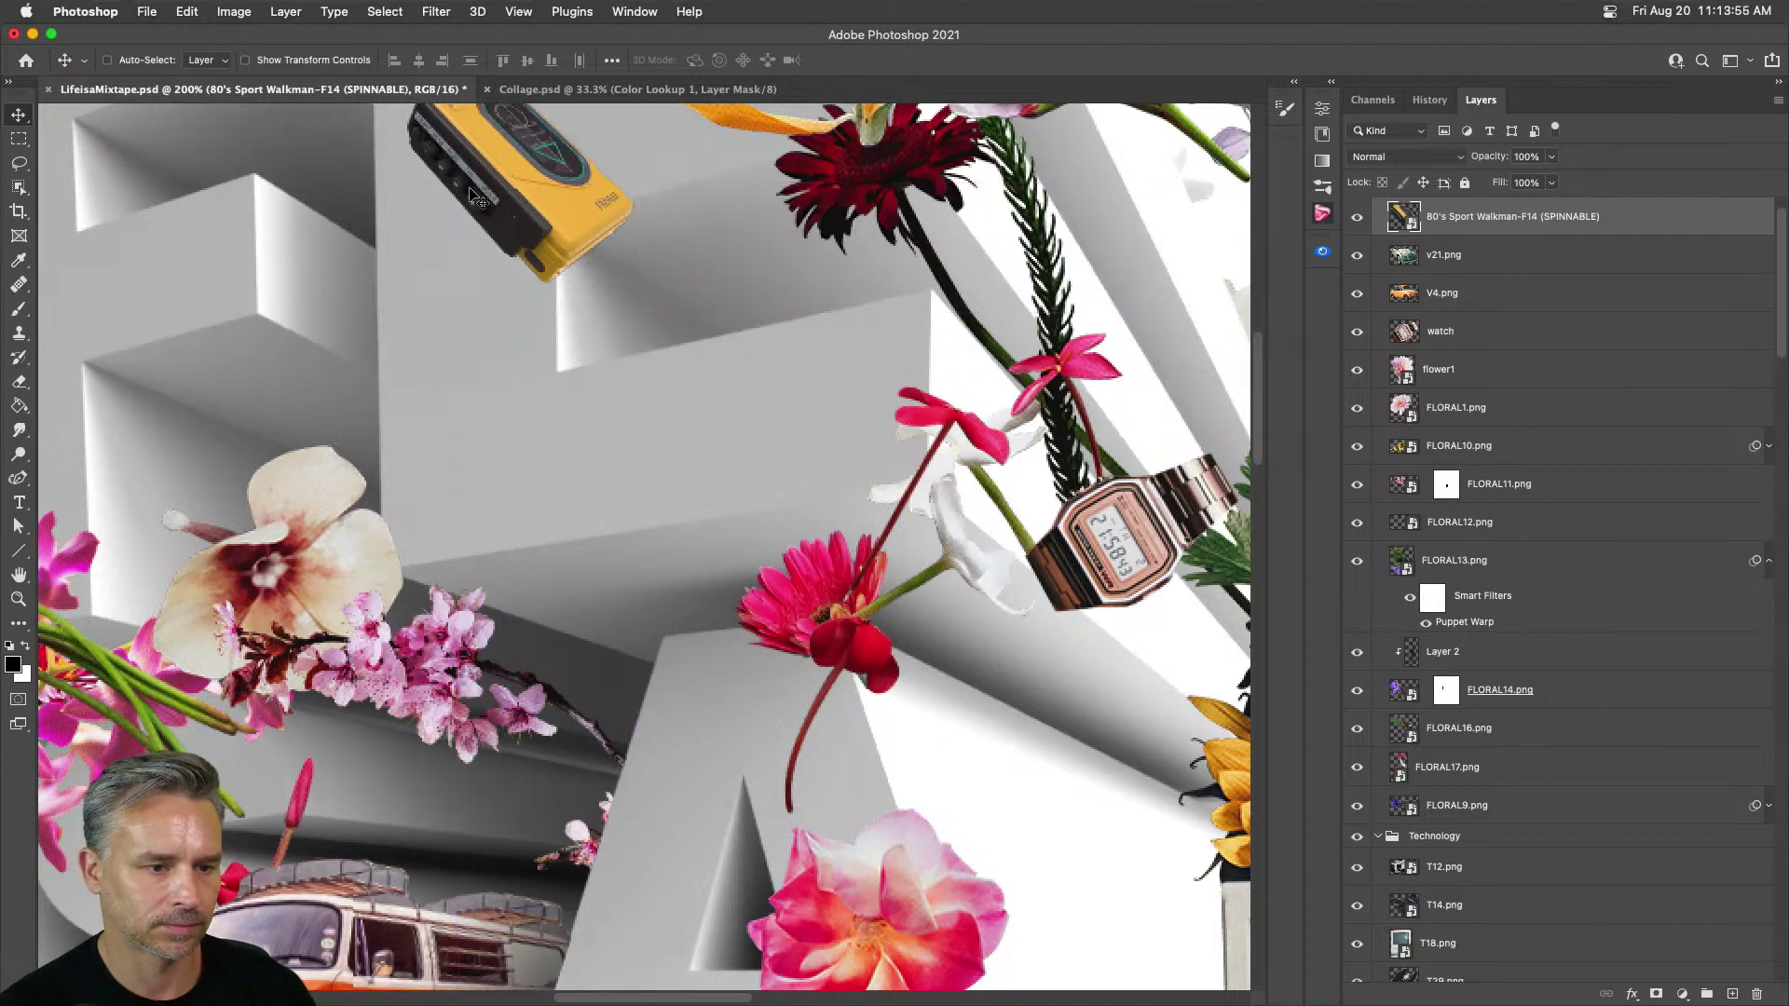
Step: Settle the yellow Walkman on the E's upper left edge and shift the twin-lens camera (T31.png) left above it
{"action": "key", "text": "super+minus"}
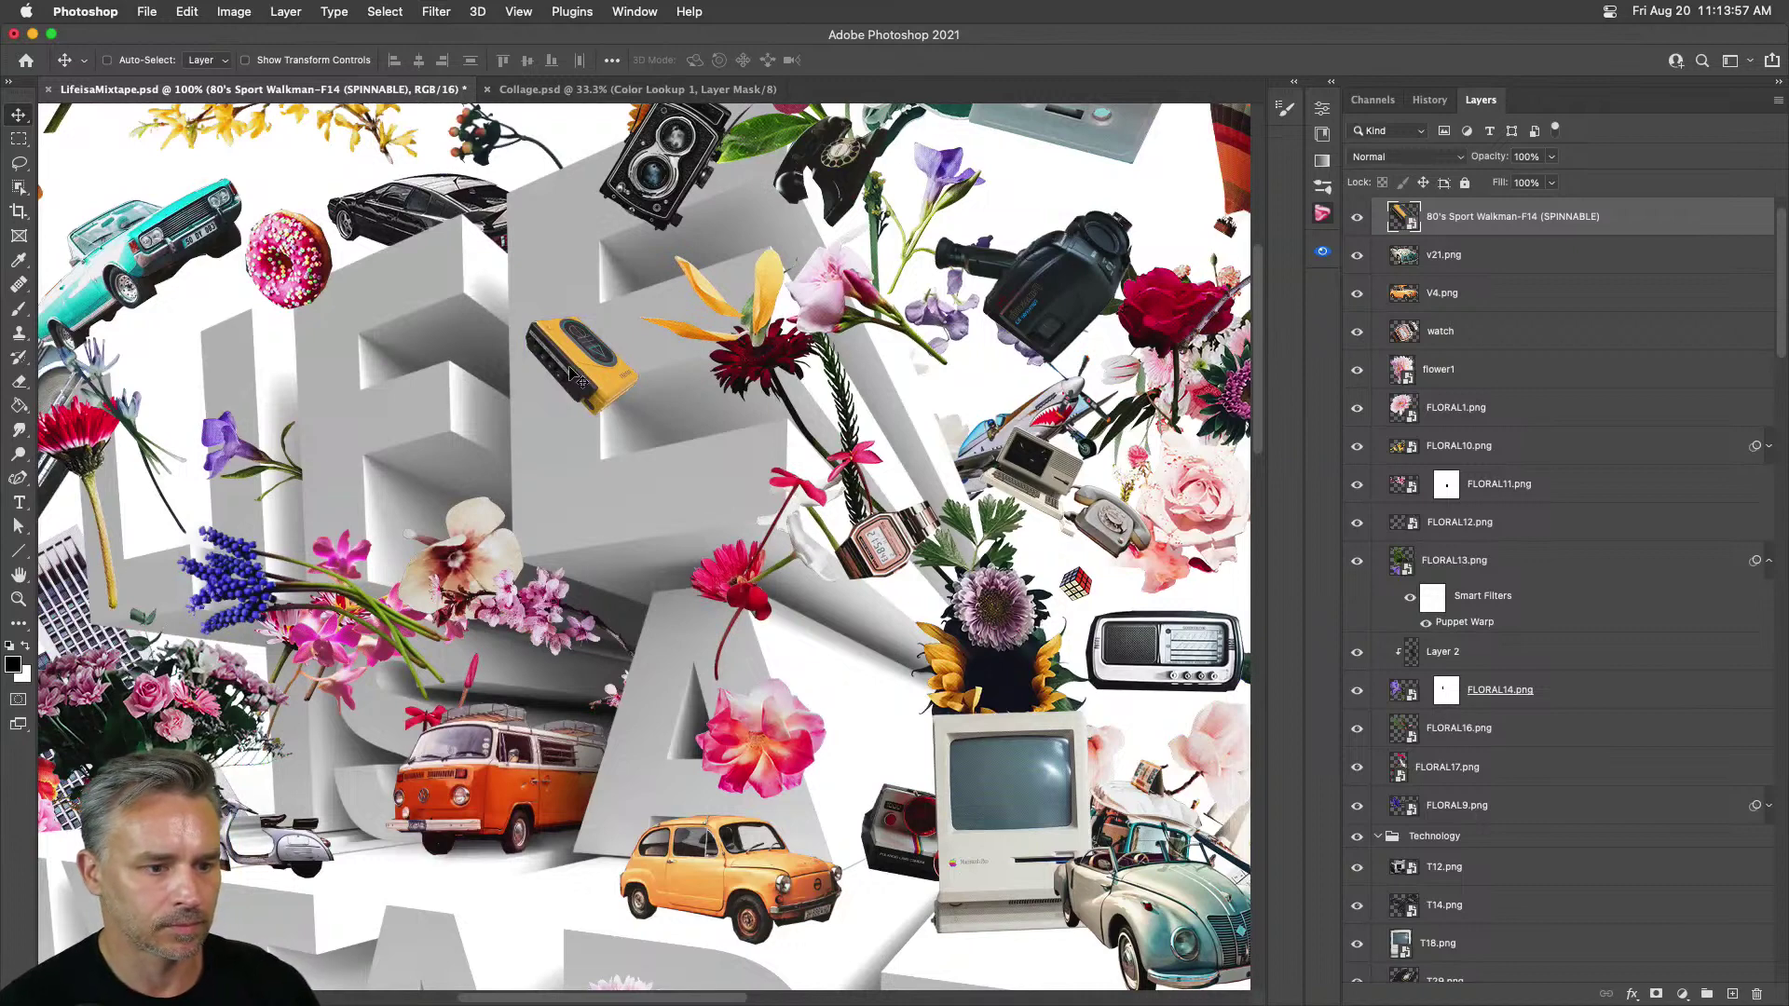
{"action": "mouse_move", "coordinate": [573, 372]}
{"action": "left_mouse_down"}
{"action": "mouse_move", "coordinate": [531, 373]}
{"action": "mouse_move", "coordinate": [545, 352]}
{"action": "left_mouse_up"}
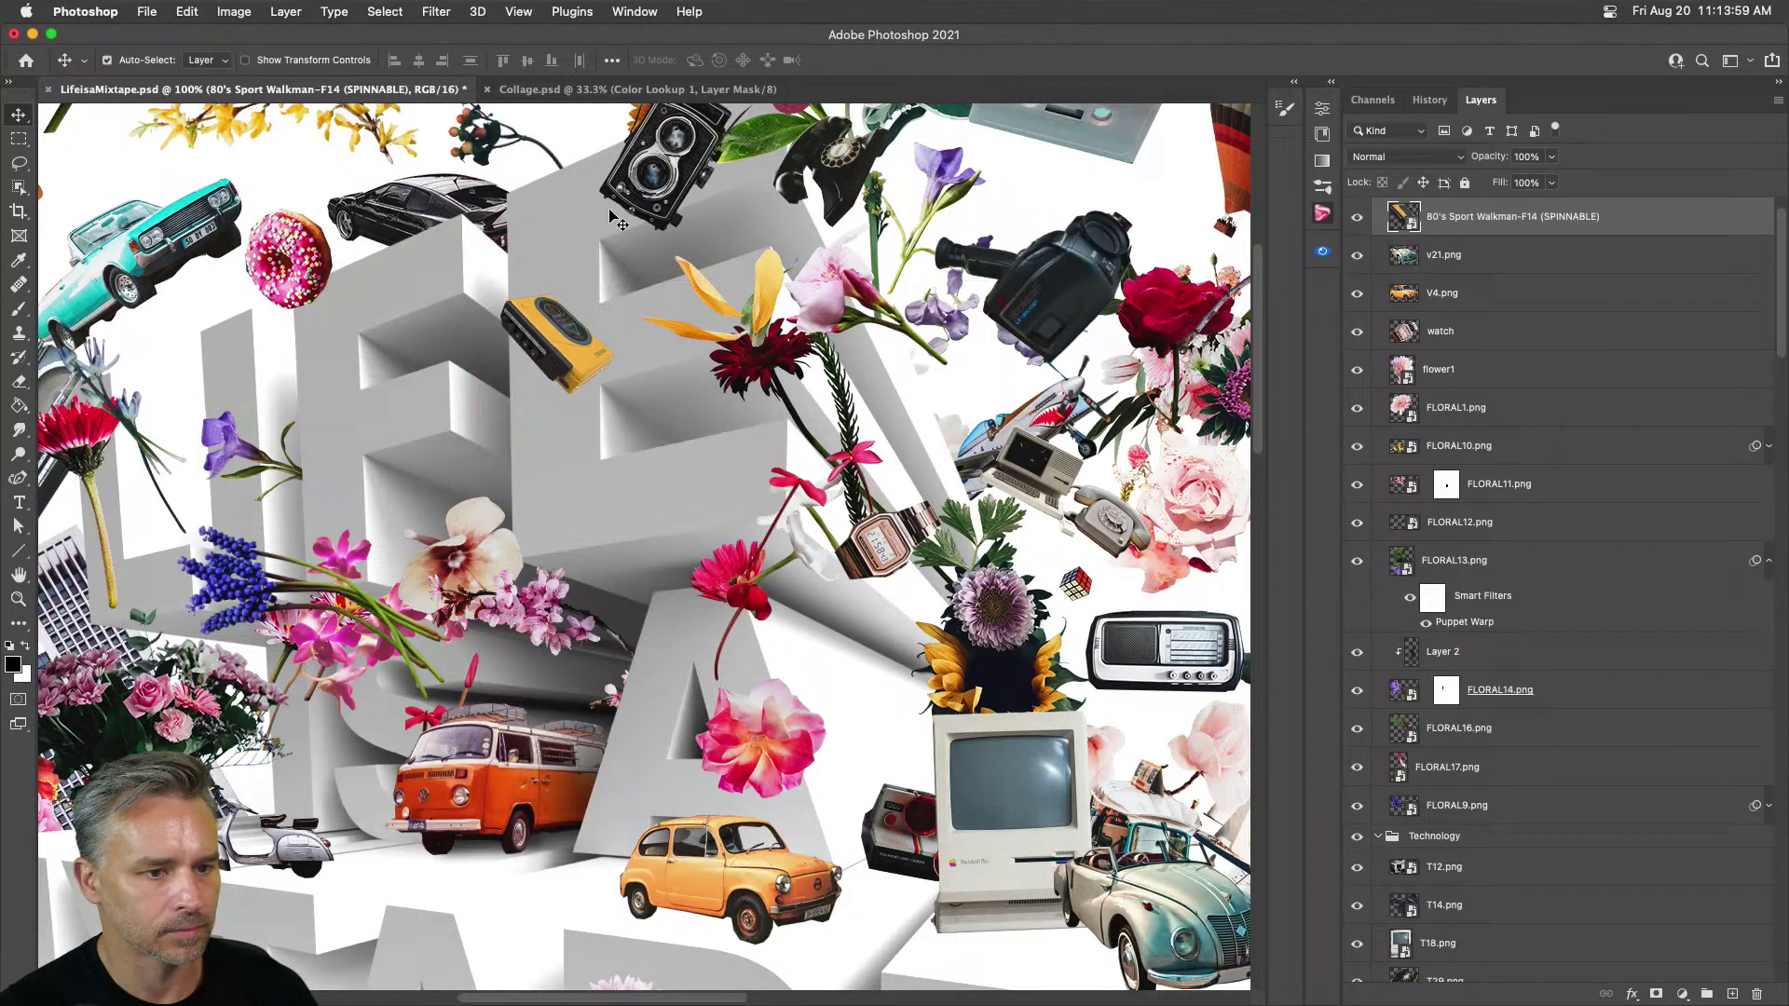
{"action": "left_click", "coordinate": [659, 177]}
{"action": "left_click_drag", "start_coordinate": [659, 177], "coordinate": [590, 191]}
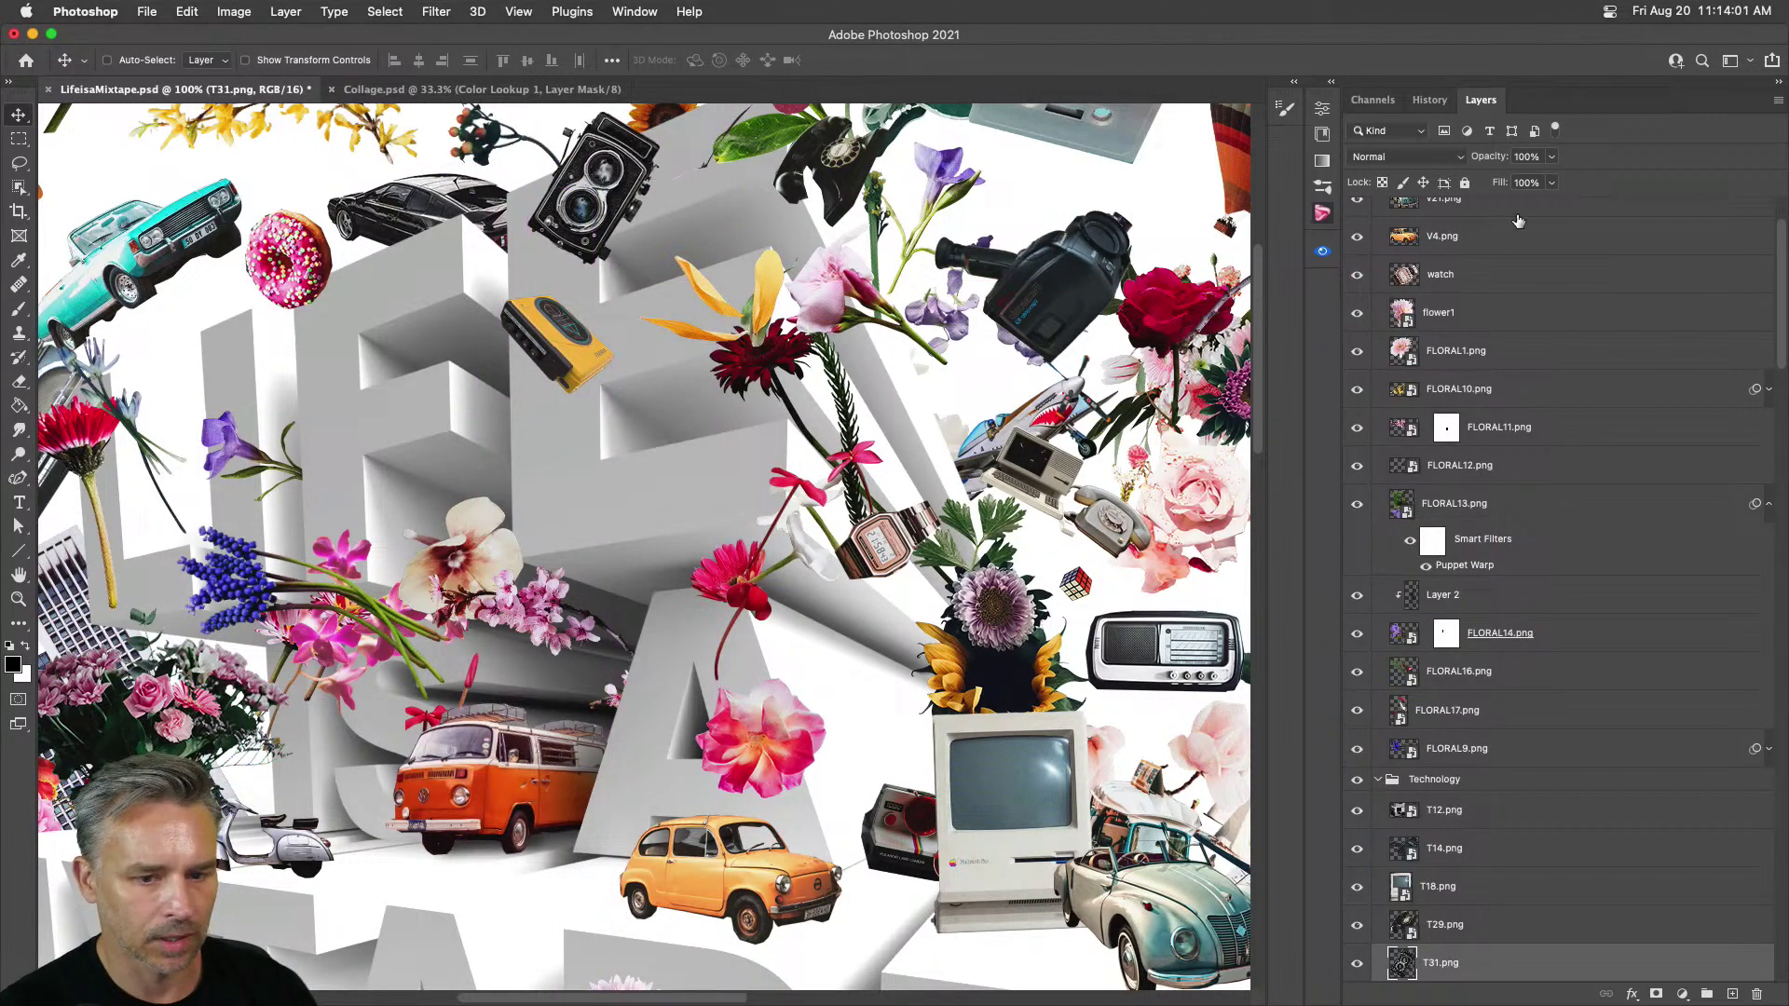
Step: Expand the docked panels, show the PixelSquid Photoshop Lightbox, and undock Free Stock Search 2 Pro as a floating panel
{"action": "left_click", "coordinate": [1331, 84]}
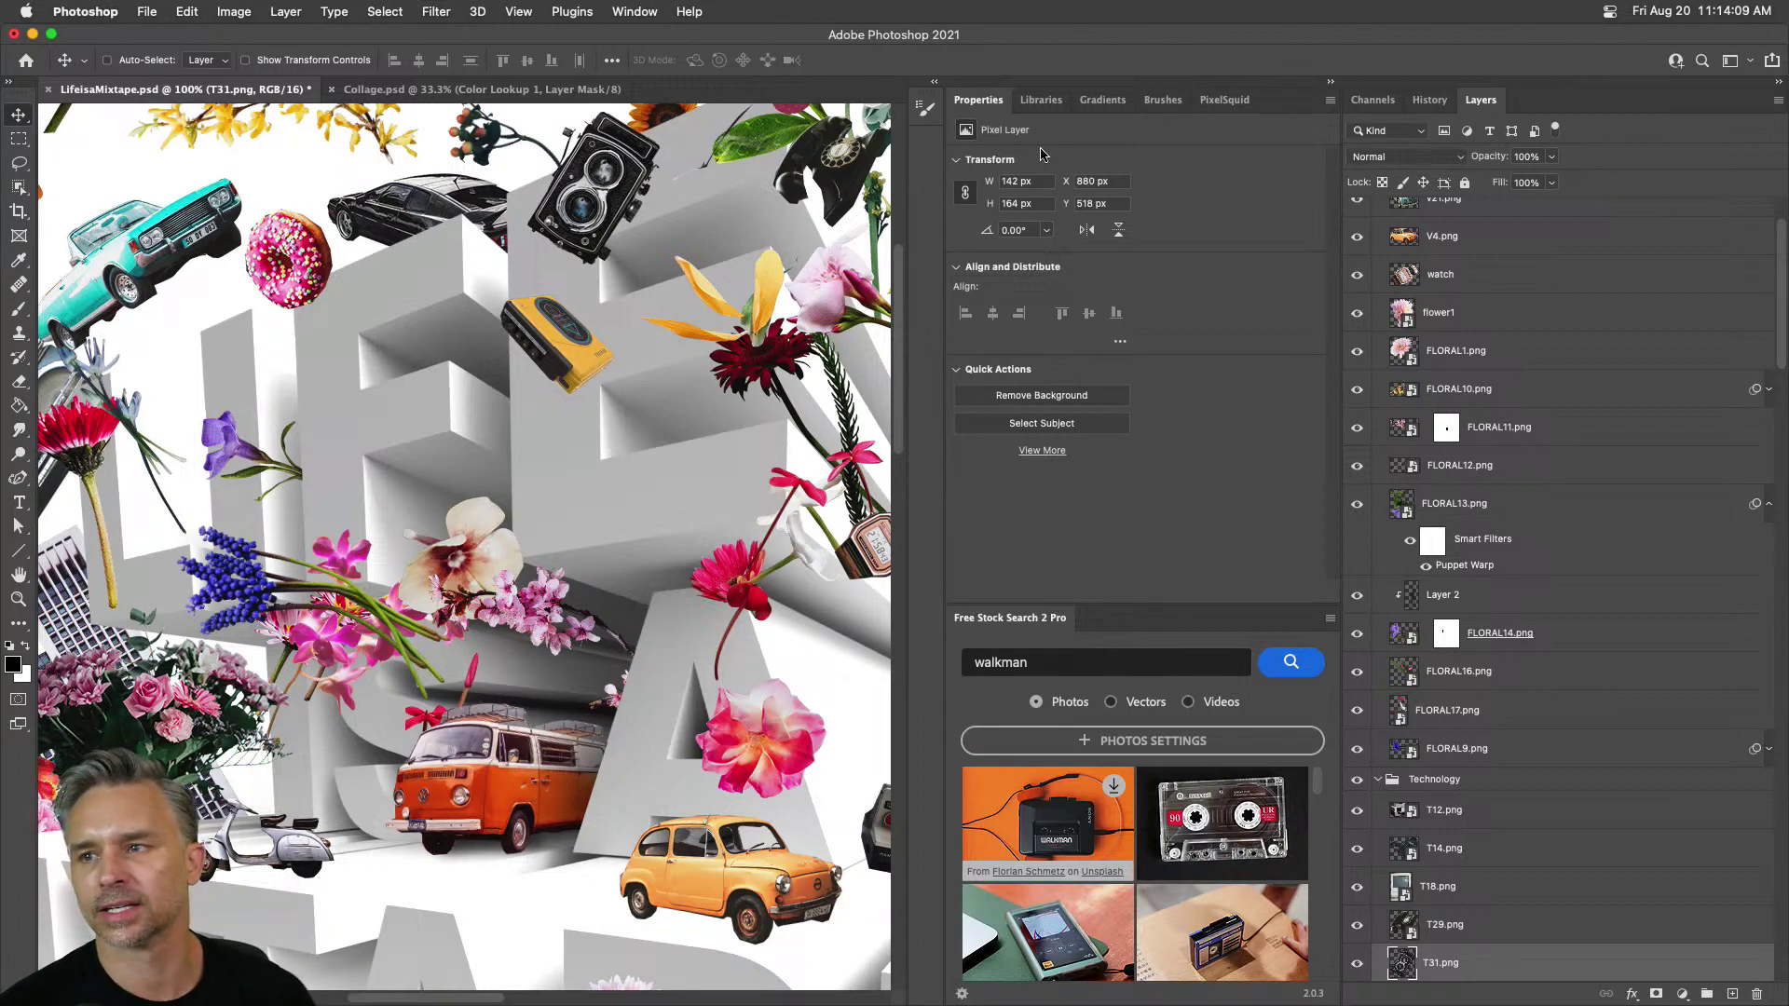
{"action": "left_click", "coordinate": [1040, 101]}
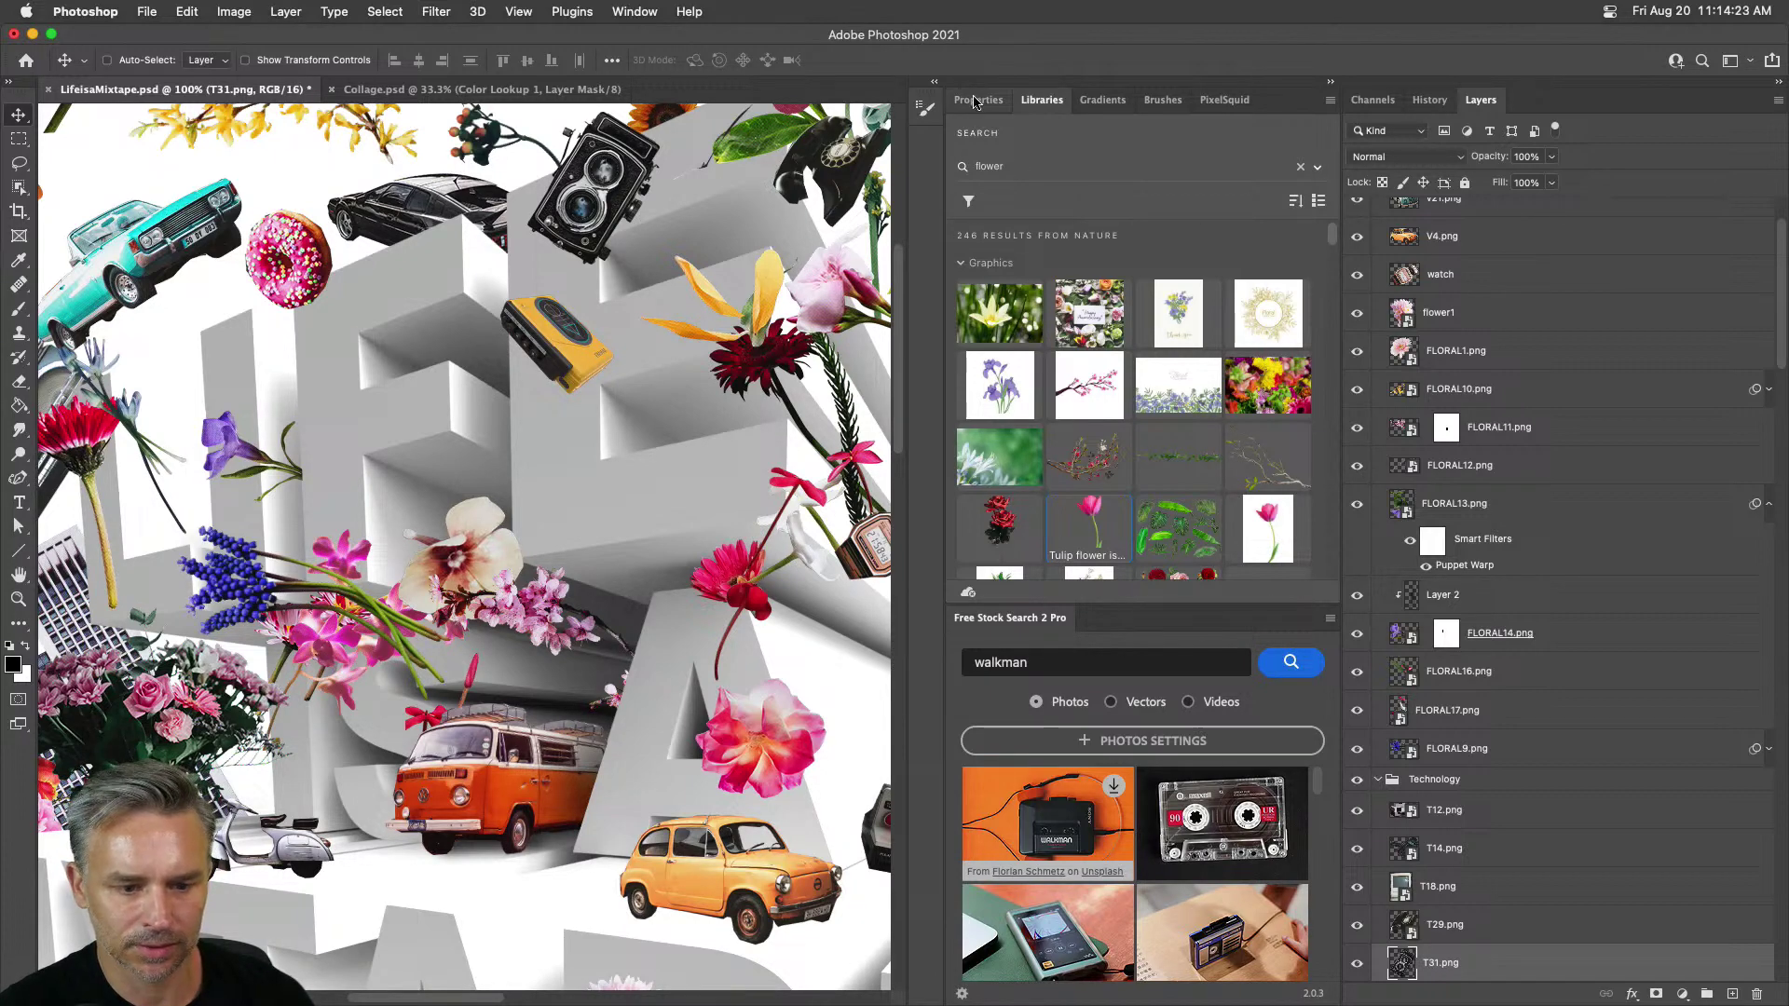
{"action": "left_click", "coordinate": [1225, 100]}
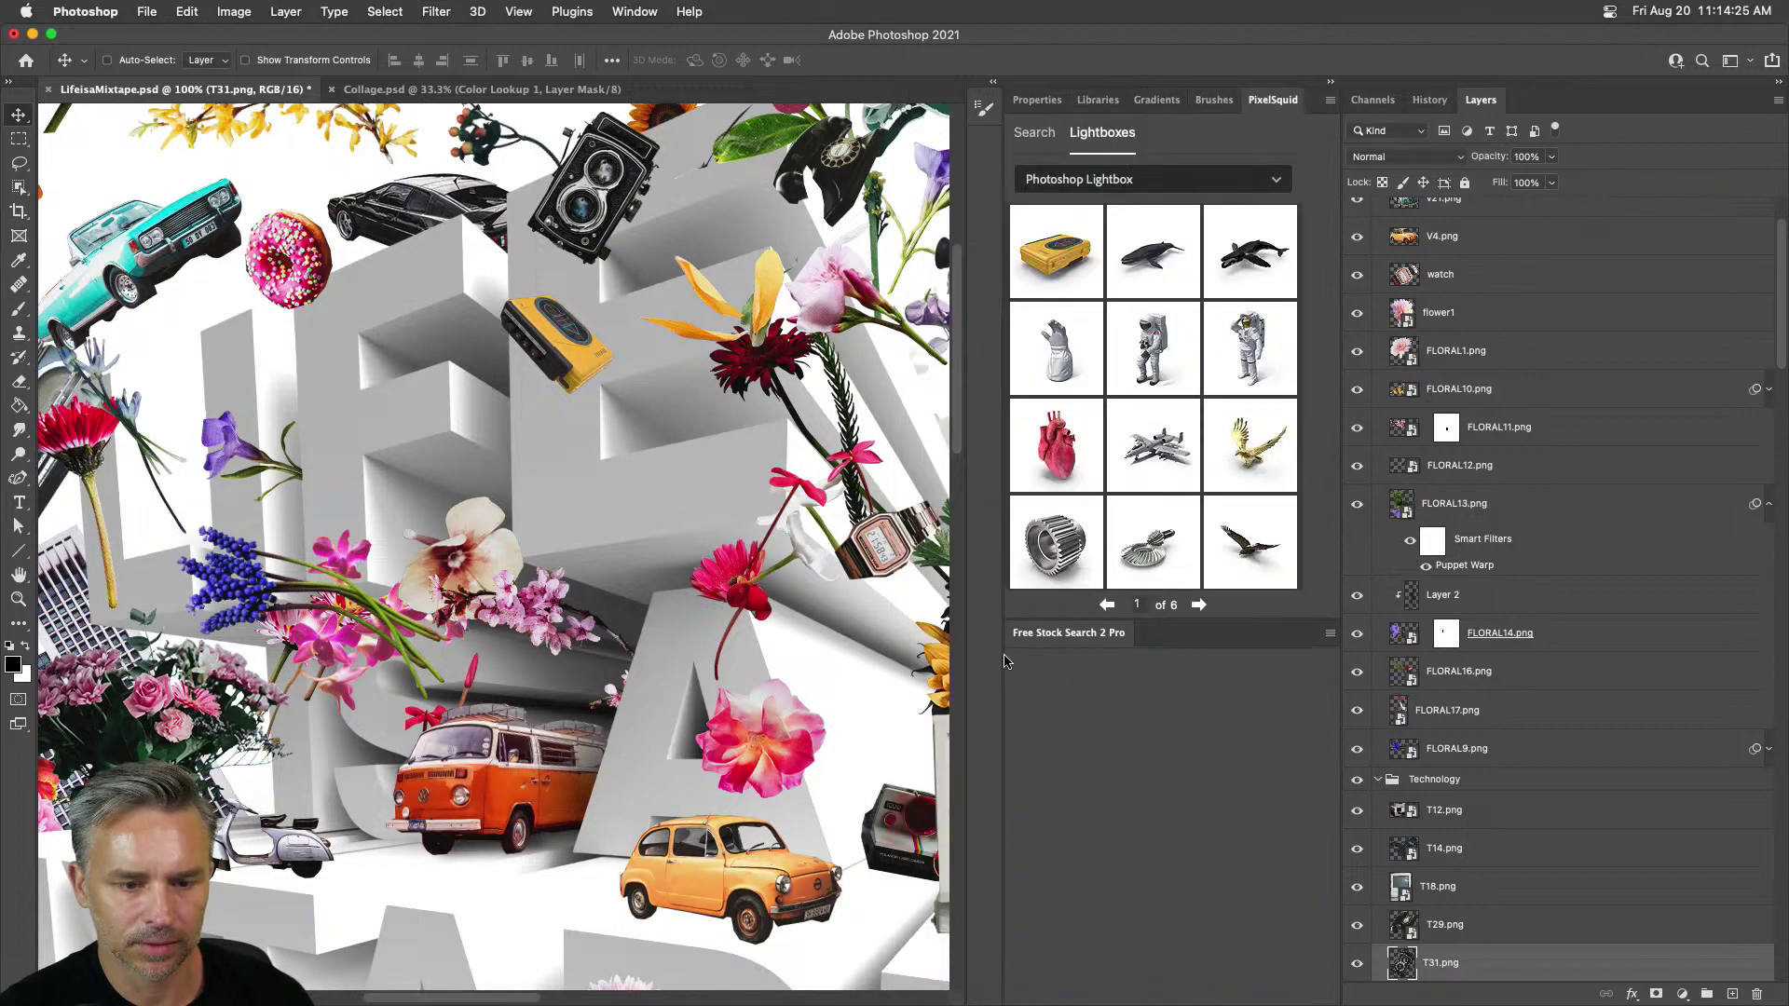
{"action": "left_click_drag", "start_coordinate": [1064, 642], "coordinate": [648, 468]}
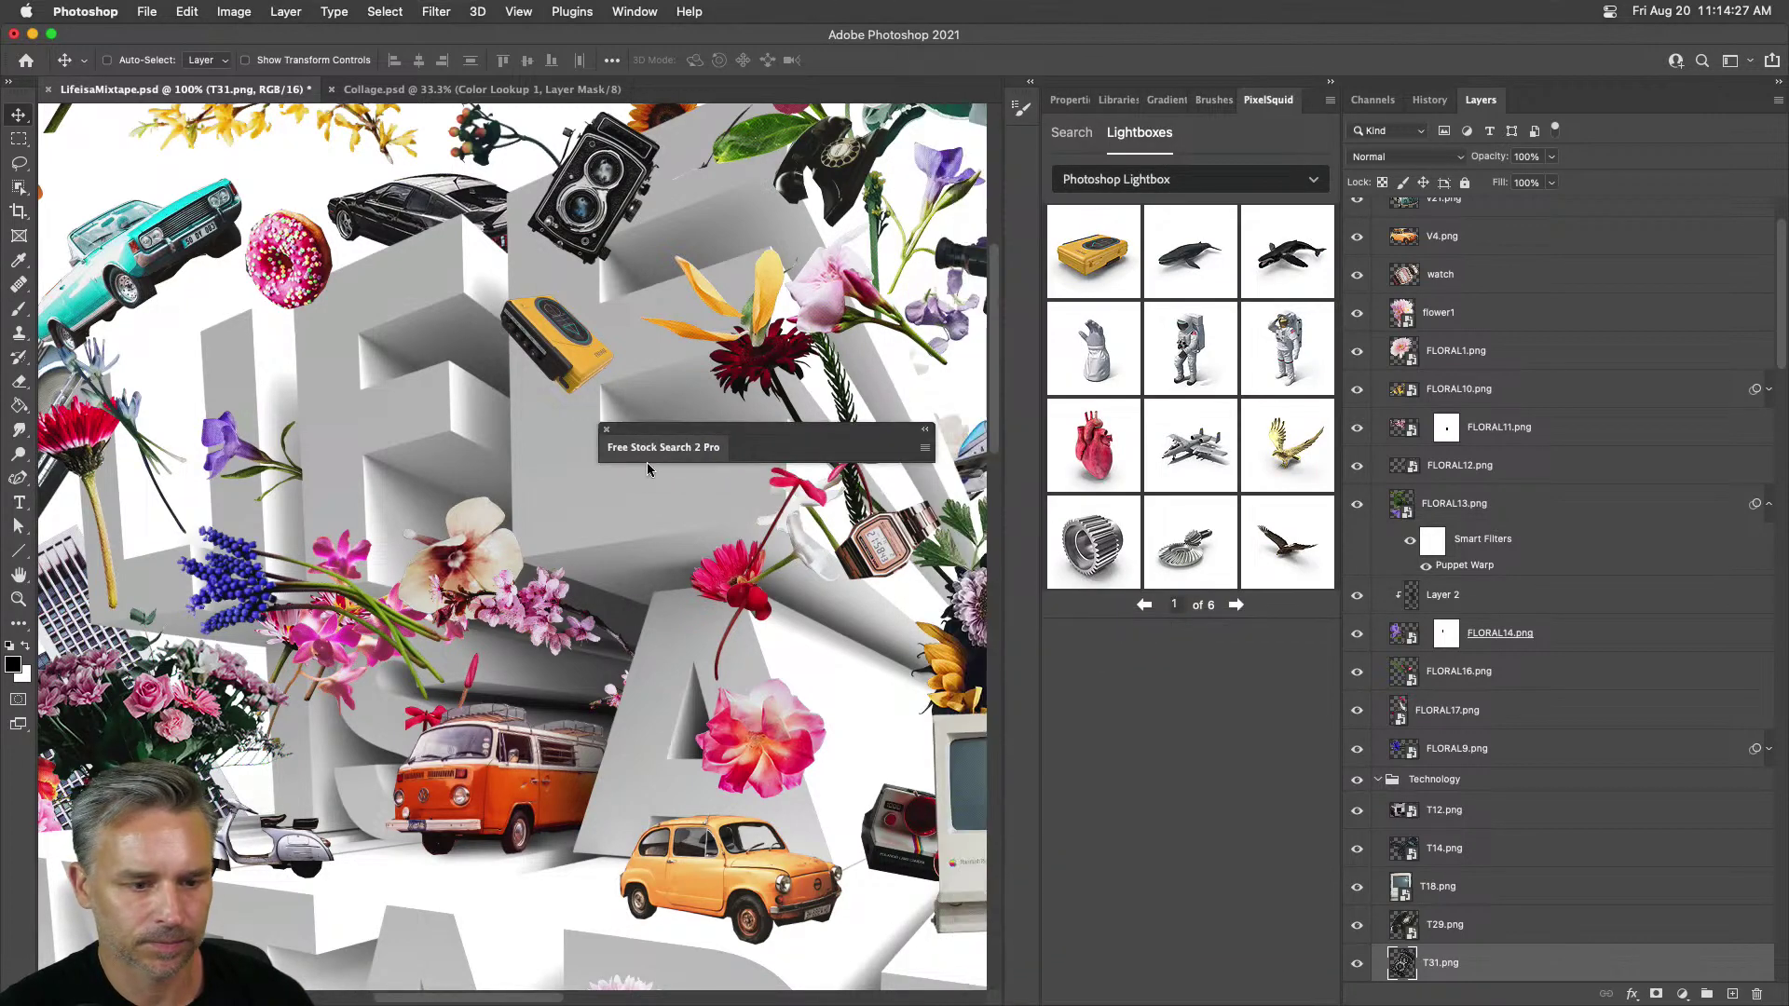
Step: Close the Free Stock Search 2 Pro panel, search PixelSquid for "banana", and add the curved banana with dark spots to the collage
{"action": "left_click", "coordinate": [605, 432]}
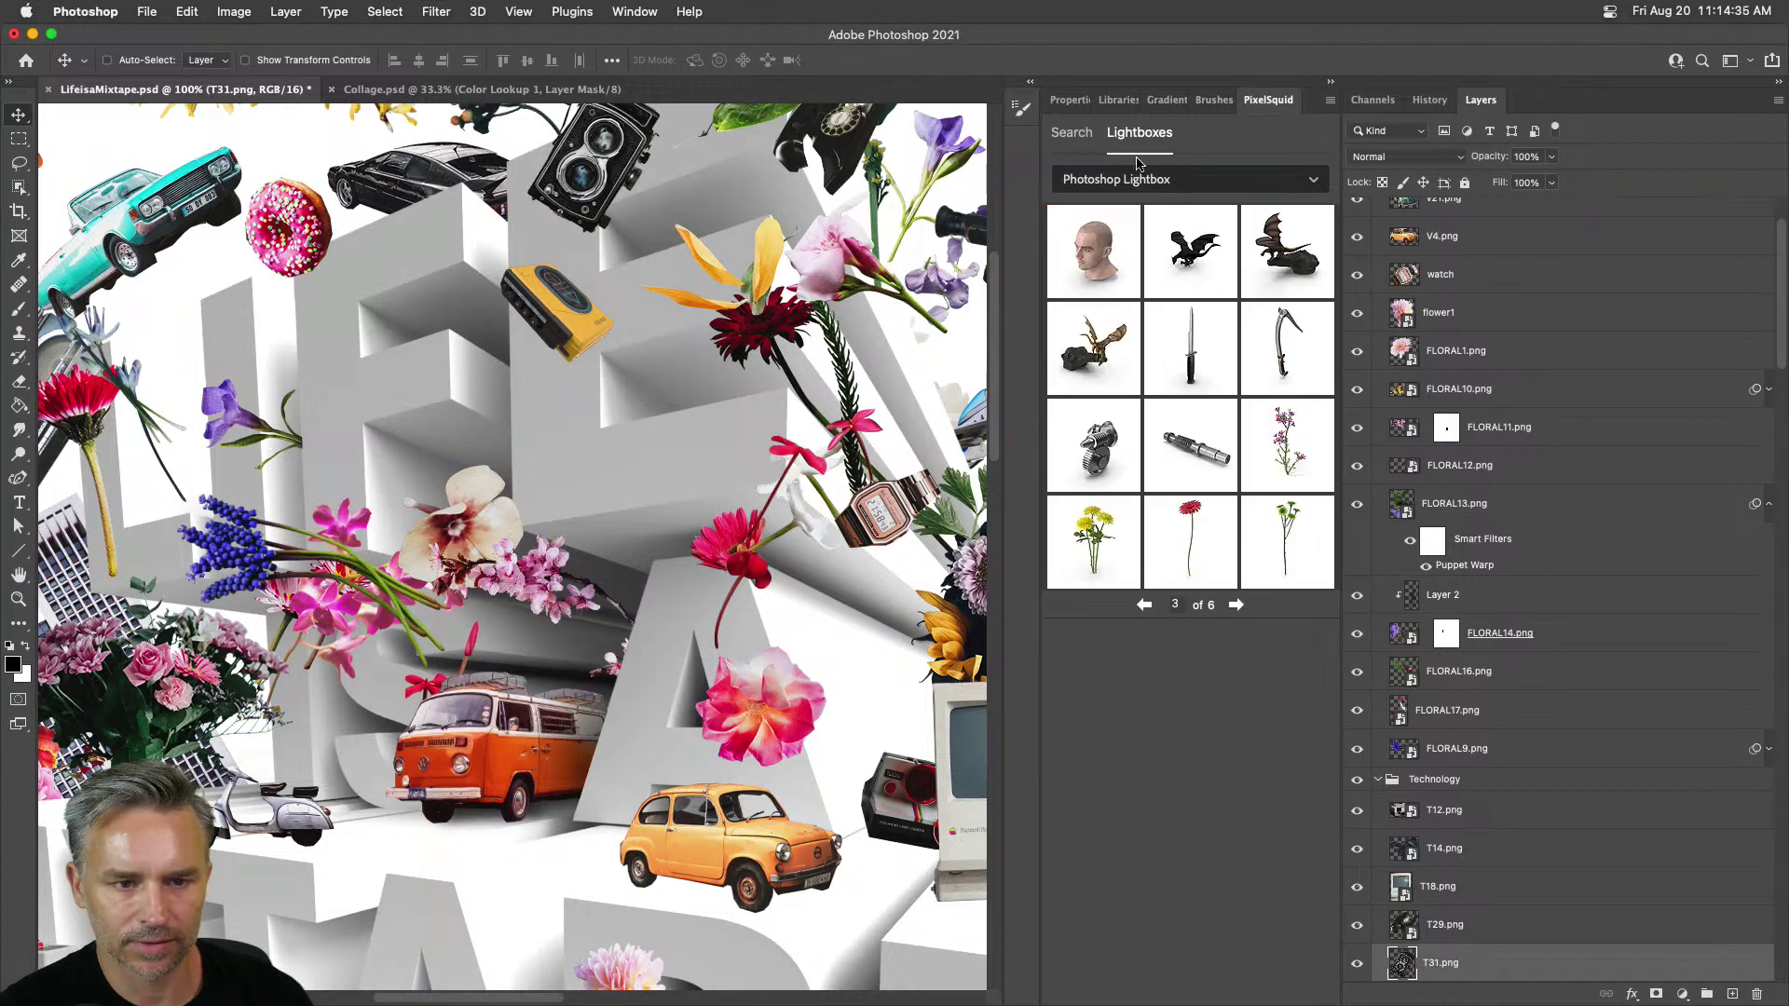
{"action": "left_click", "coordinate": [1068, 135]}
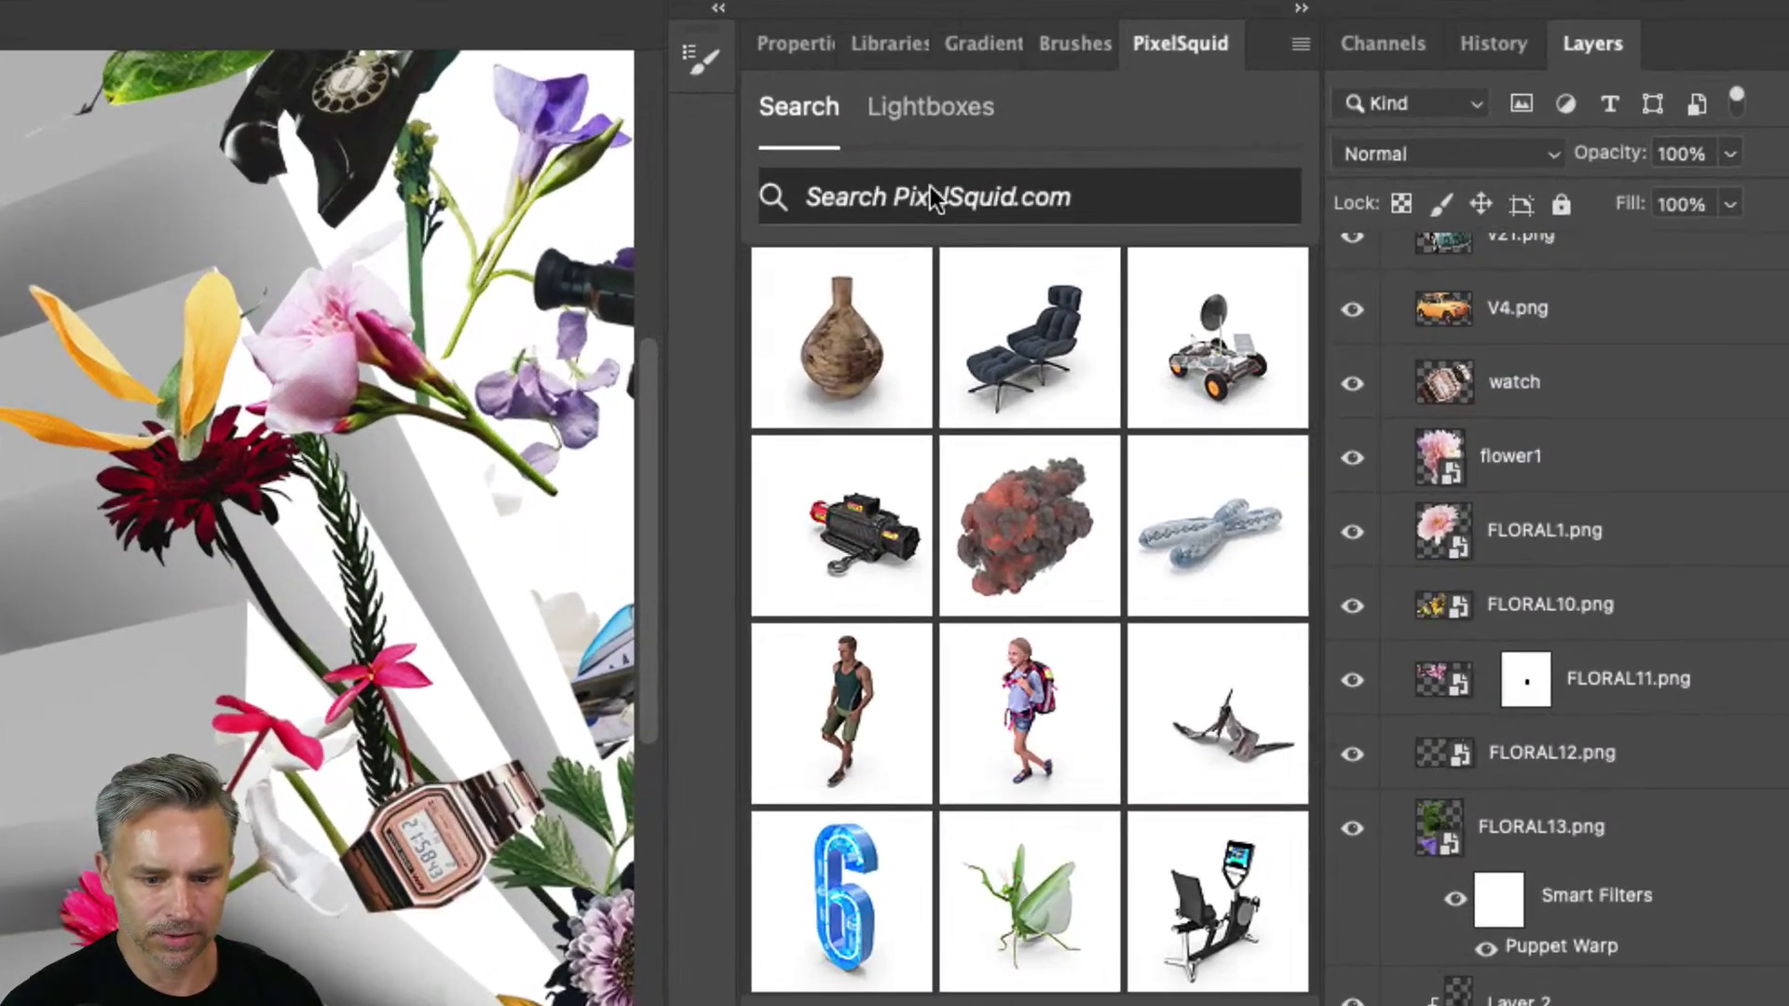
{"action": "left_click", "coordinate": [930, 193]}
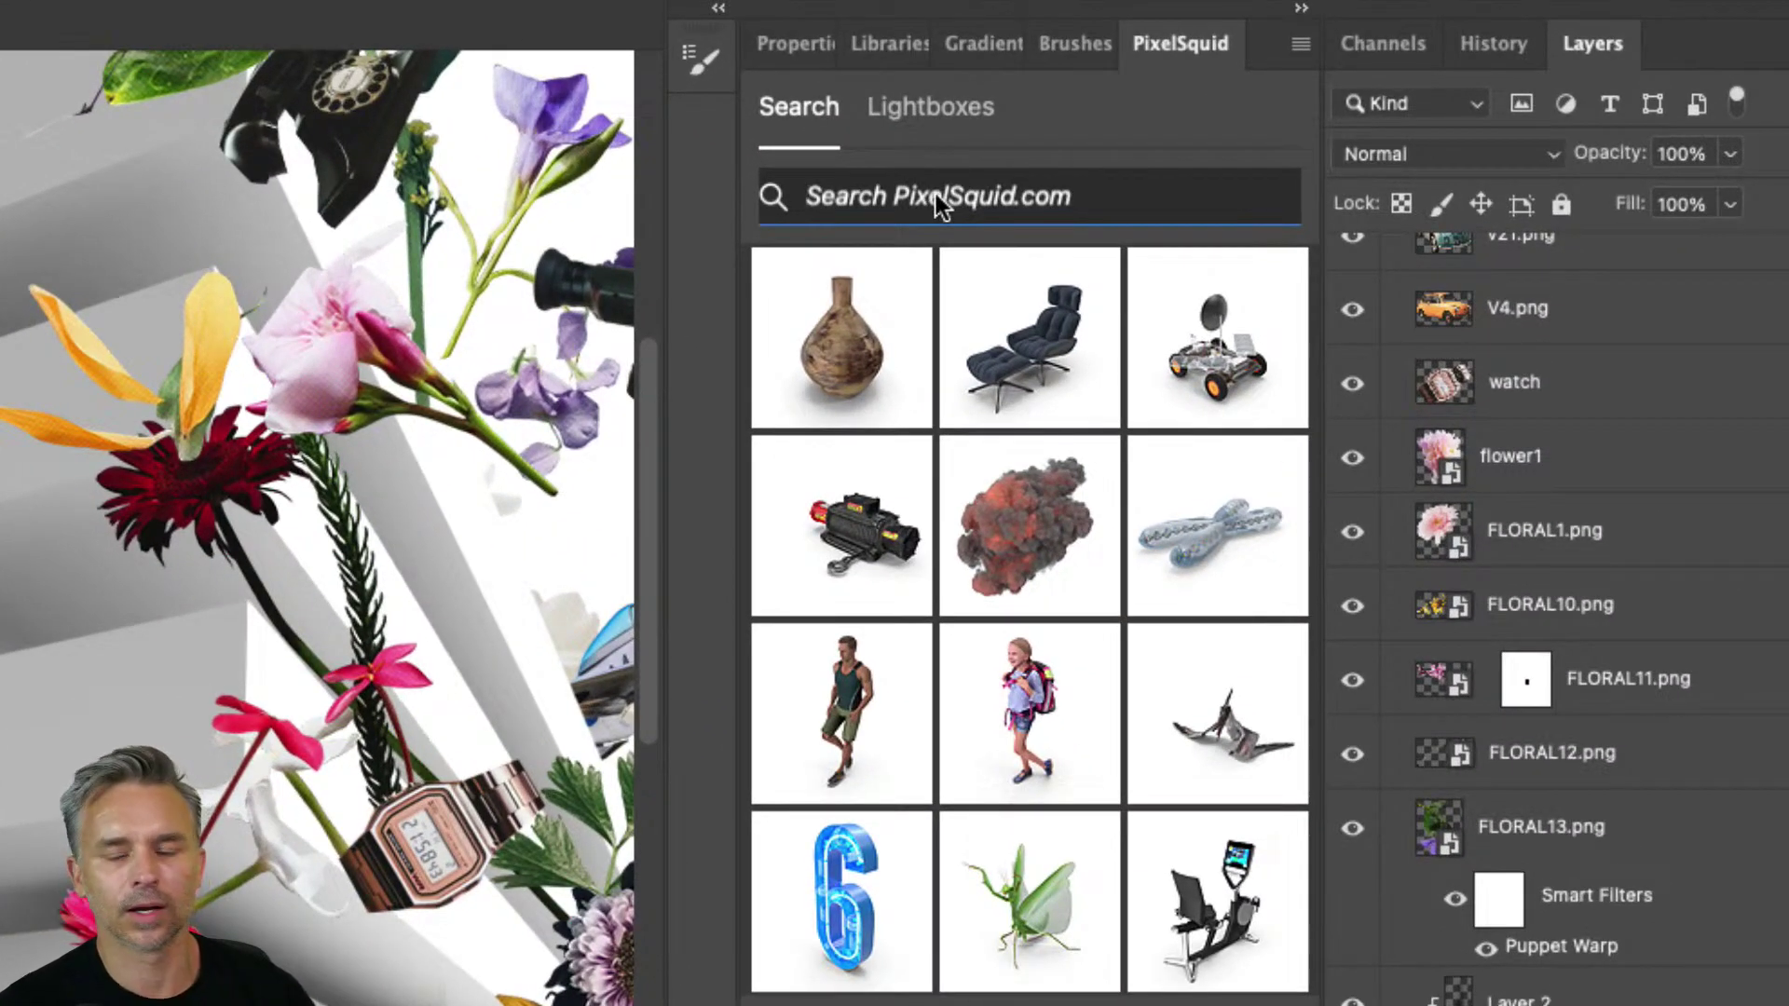
{"action": "type", "text": "banan"}
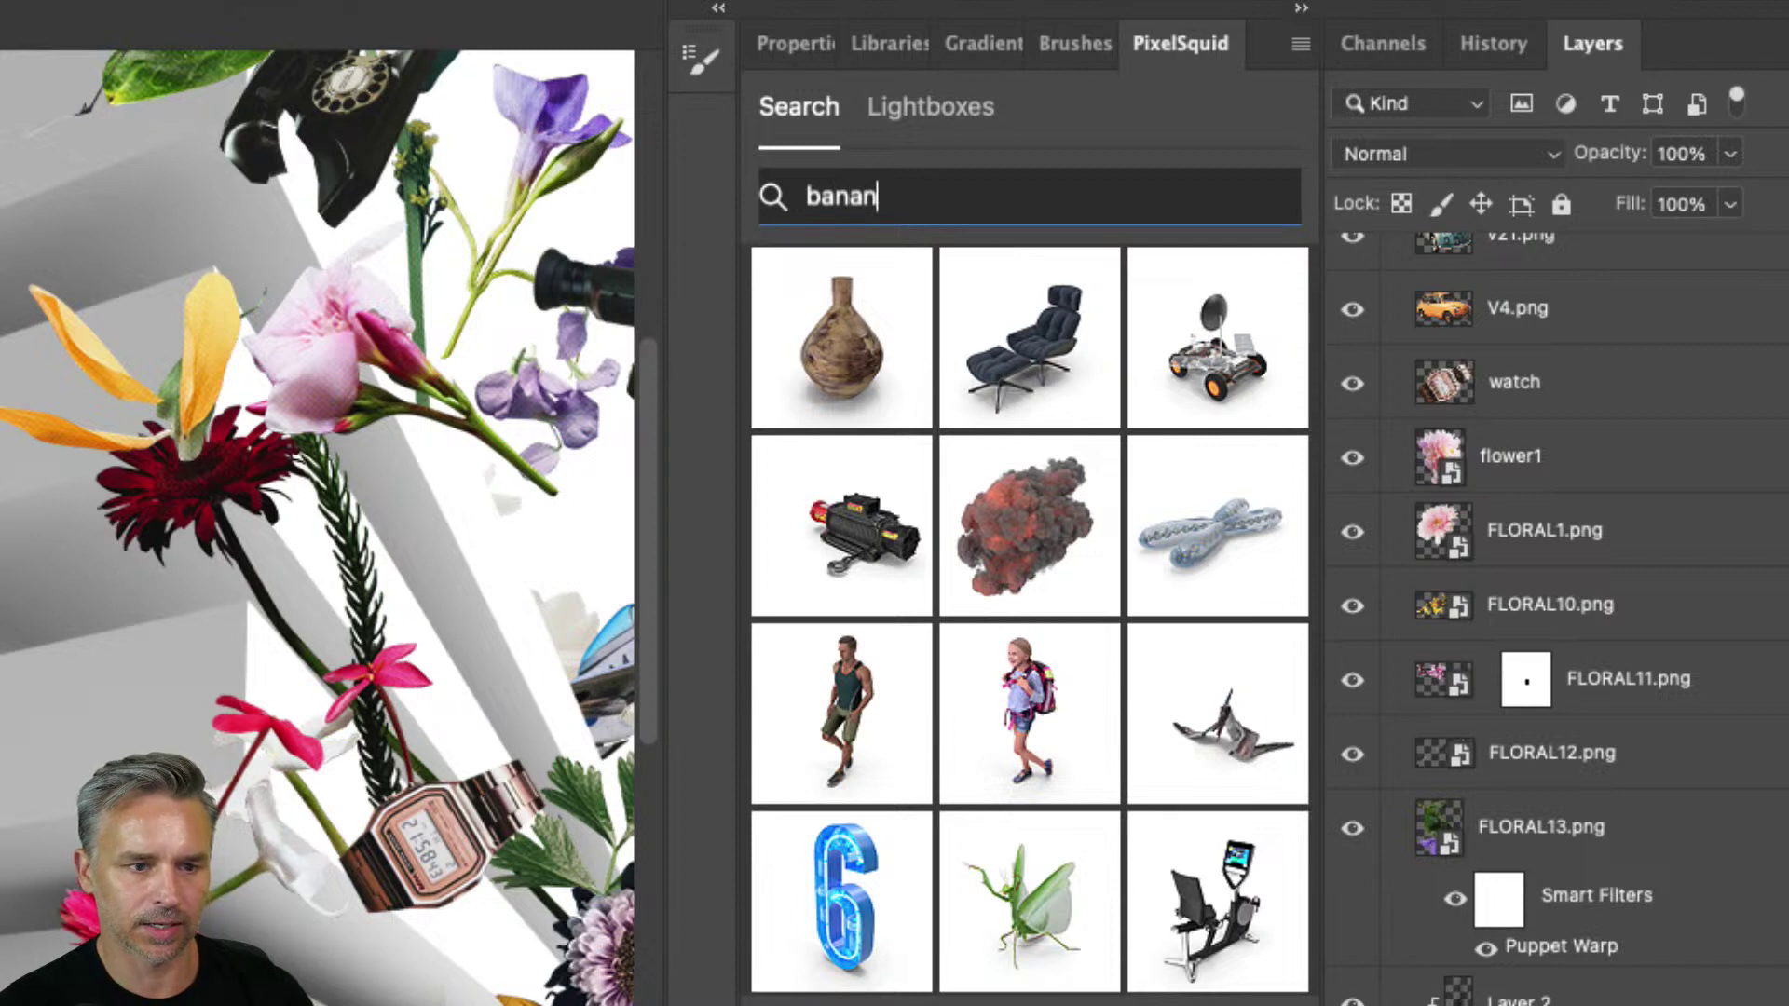
{"action": "type", "text": "a"}
{"action": "key", "text": "Return"}
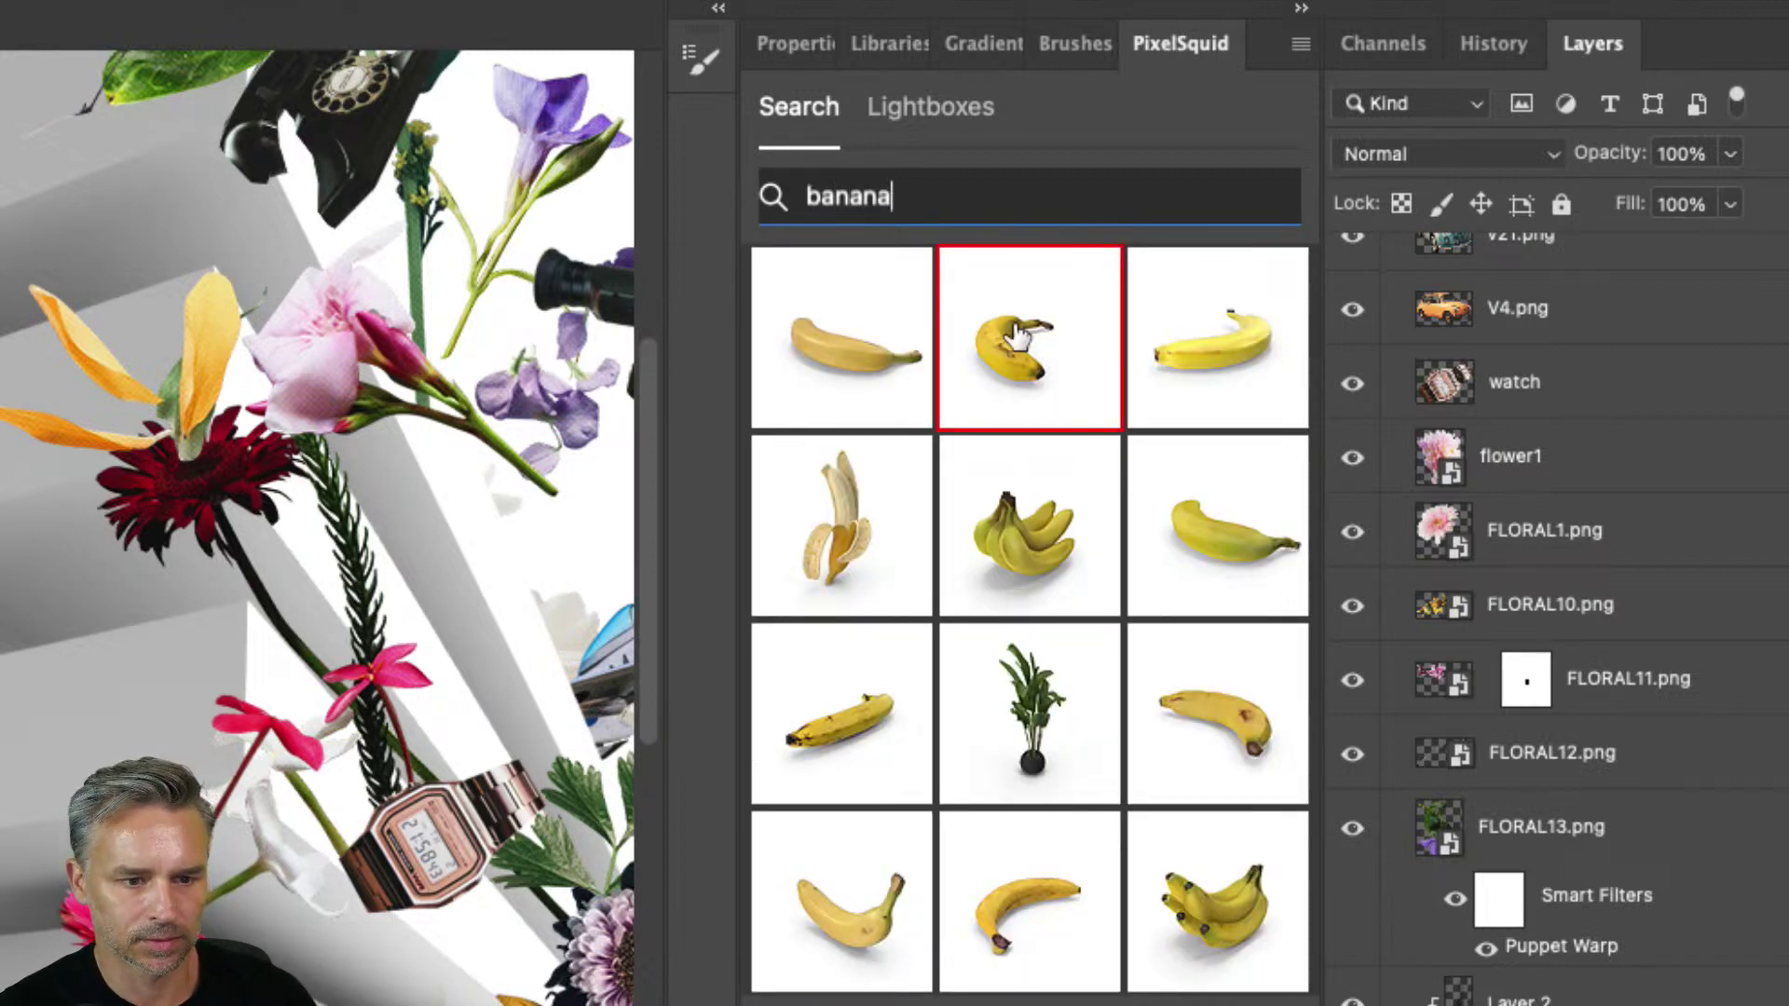
{"action": "left_click", "coordinate": [1019, 335]}
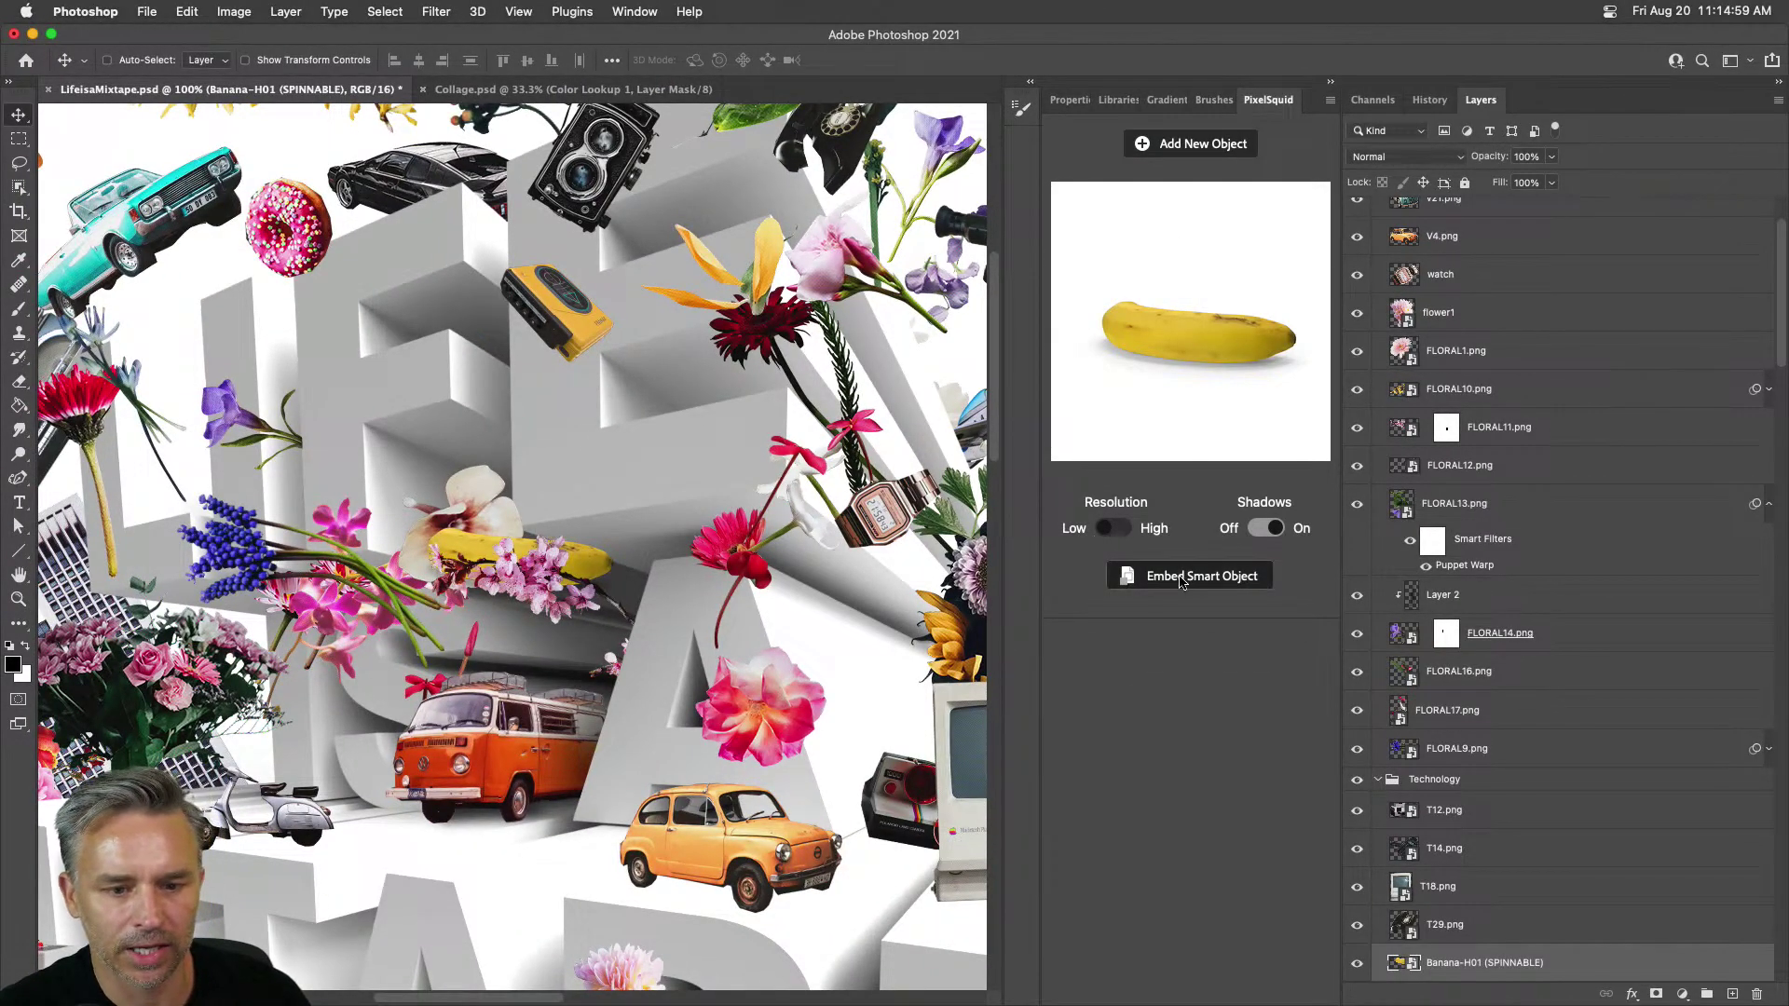
Step: Turn off the banana's shadows, set its resolution to High, and spin it so the stem points upward
{"action": "left_click", "coordinate": [1265, 529]}
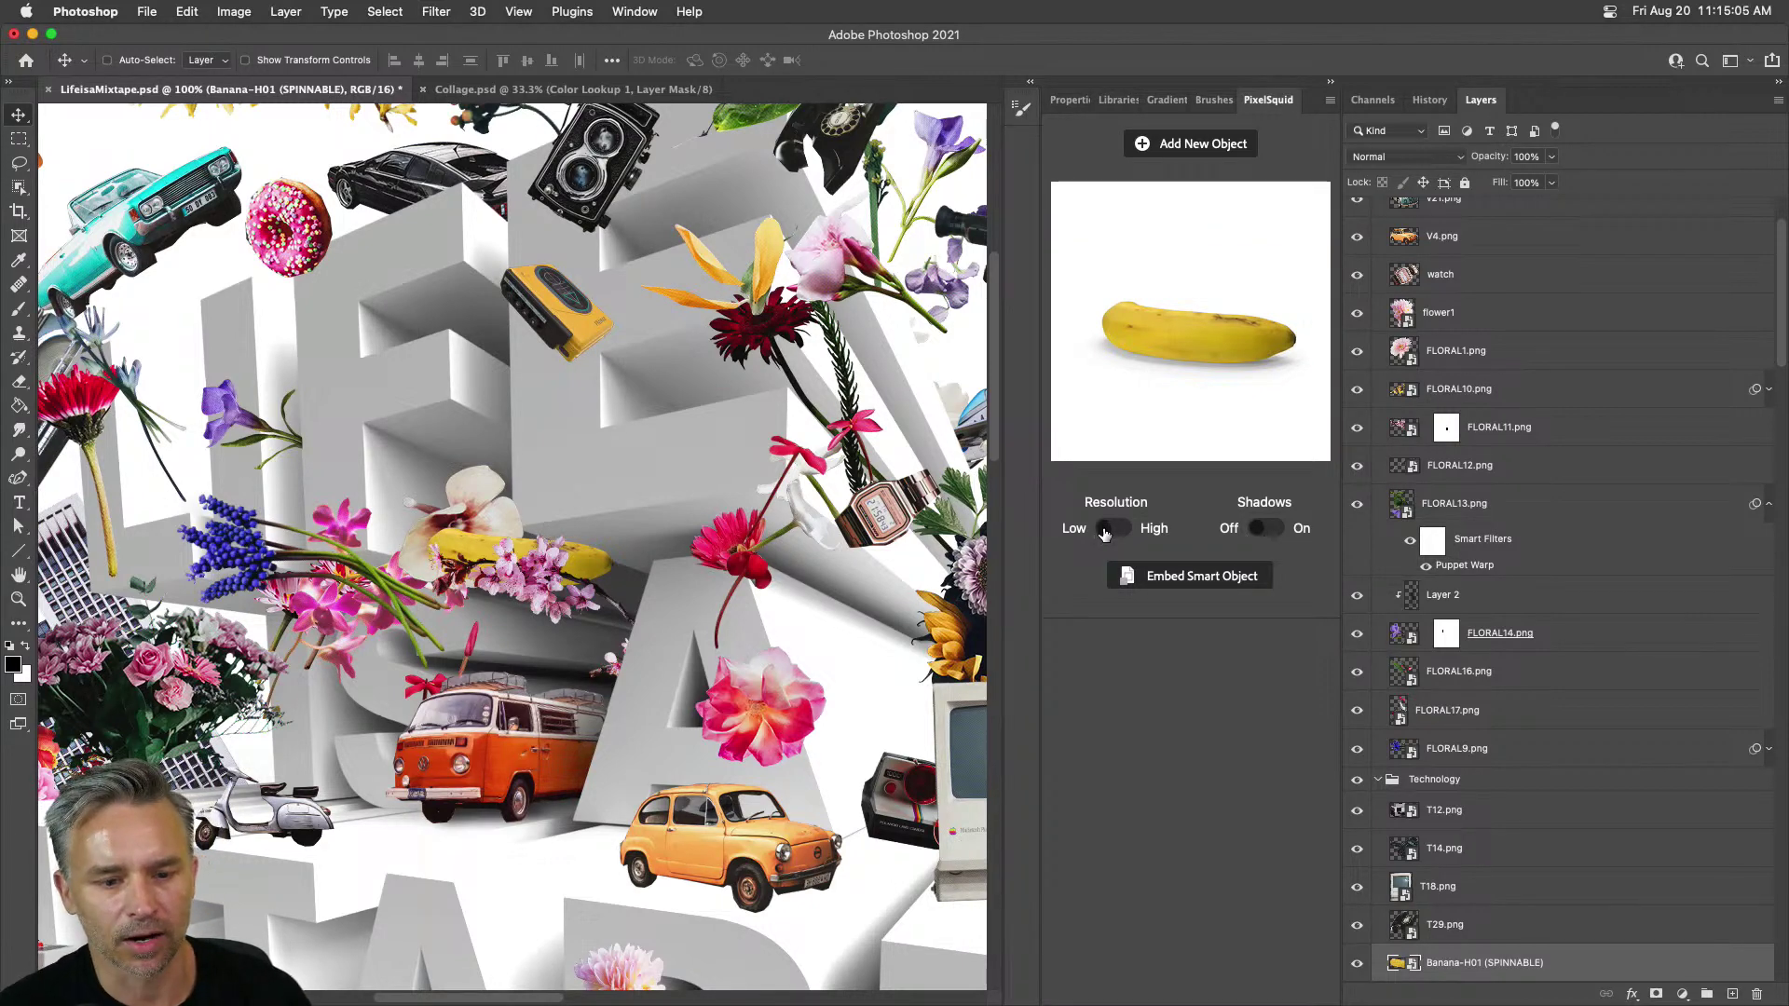
{"action": "left_click", "coordinate": [1104, 528]}
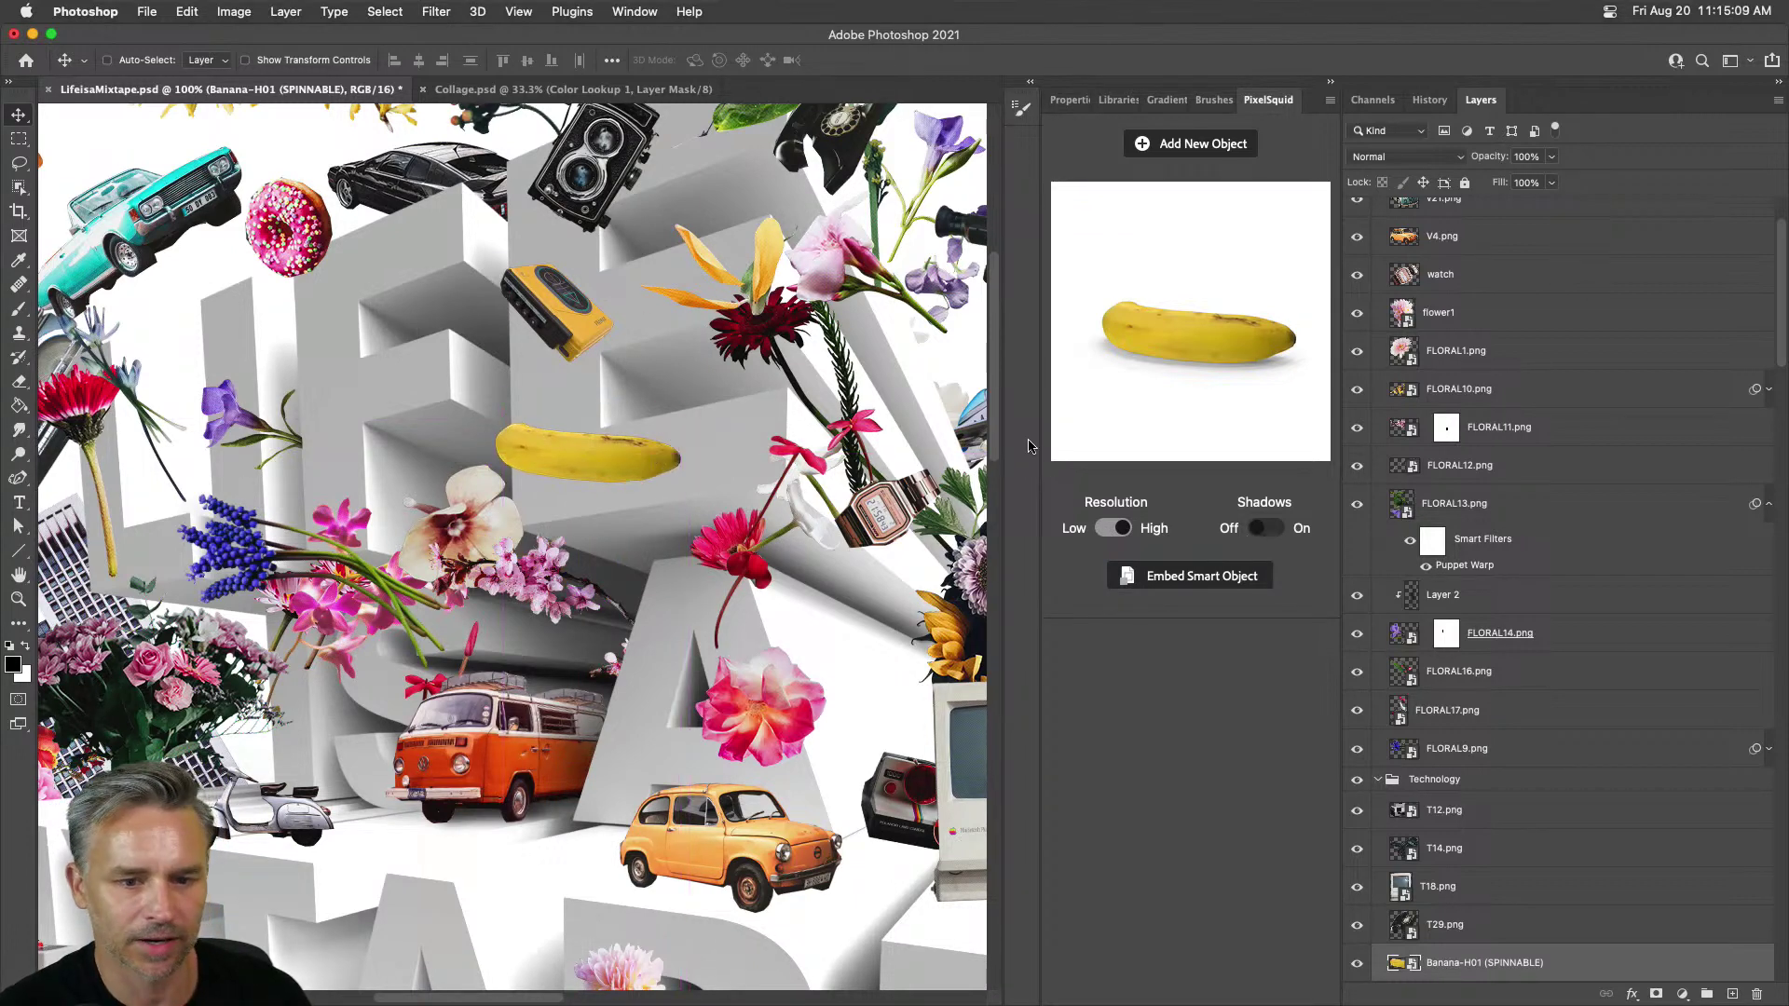
{"action": "left_click_drag", "start_coordinate": [1108, 373], "coordinate": [1204, 366]}
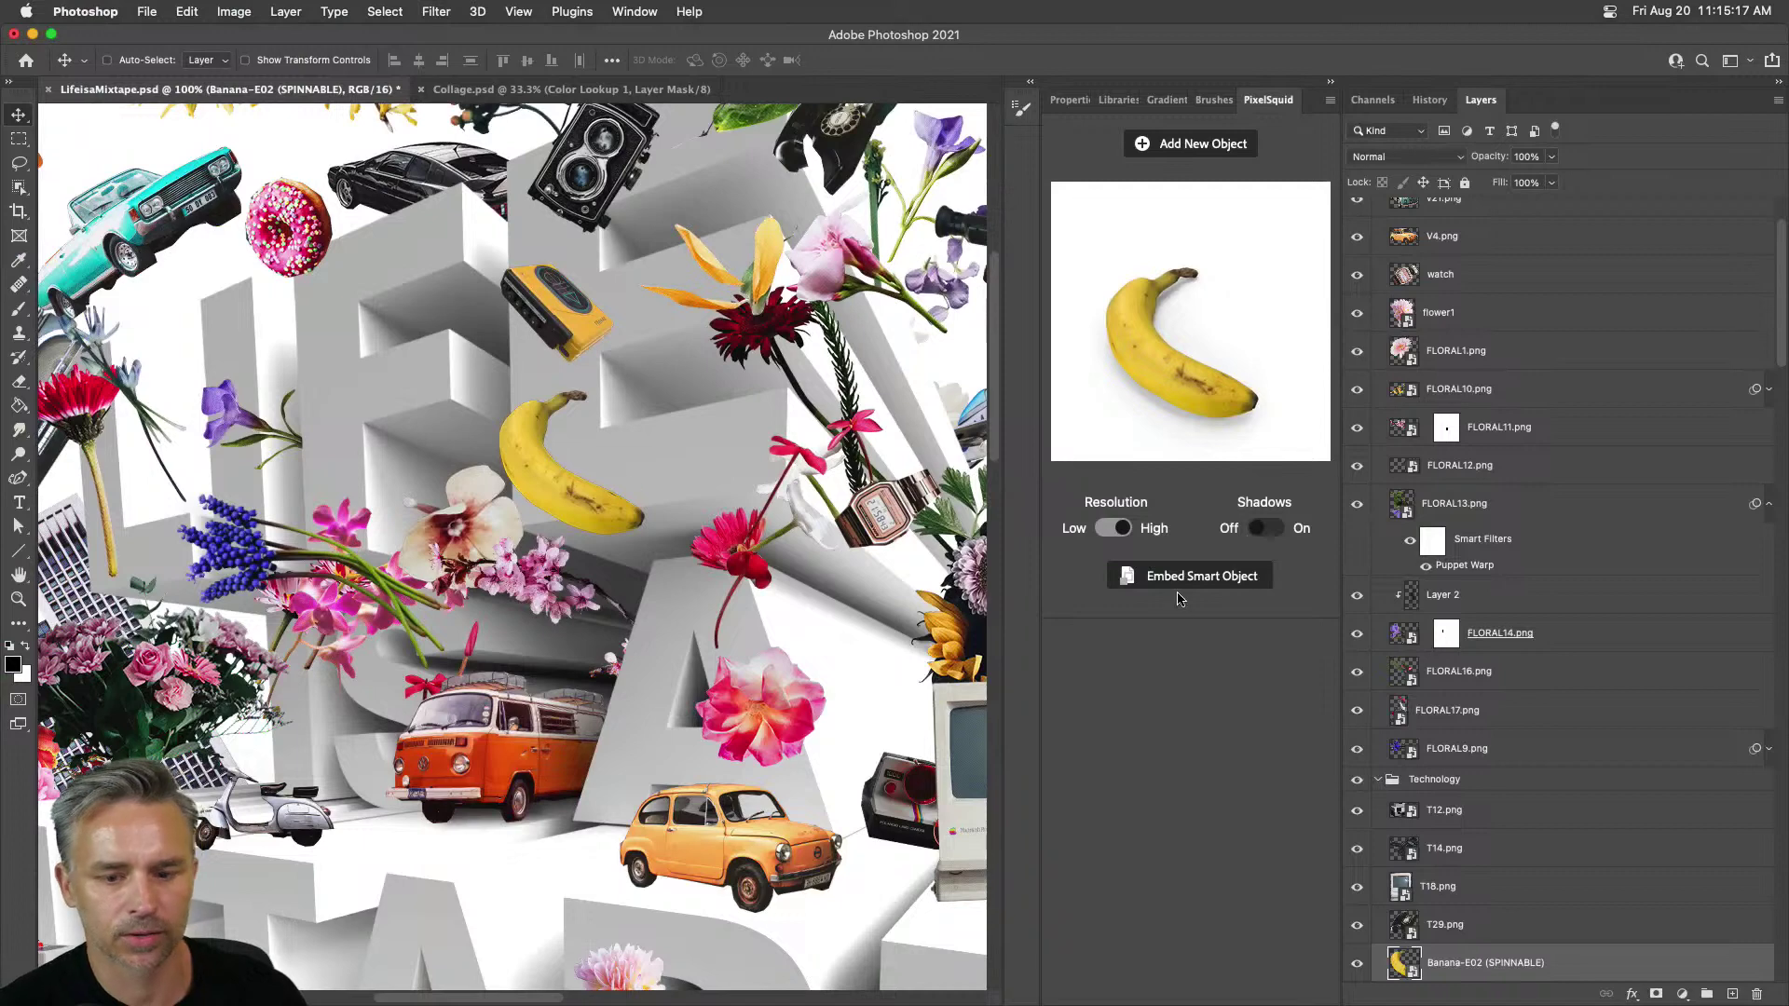
Step: Collapse the PixelSquid panel and move the banana beside the pink donut, overlapping the turquoise car
{"action": "left_click", "coordinate": [1328, 84]}
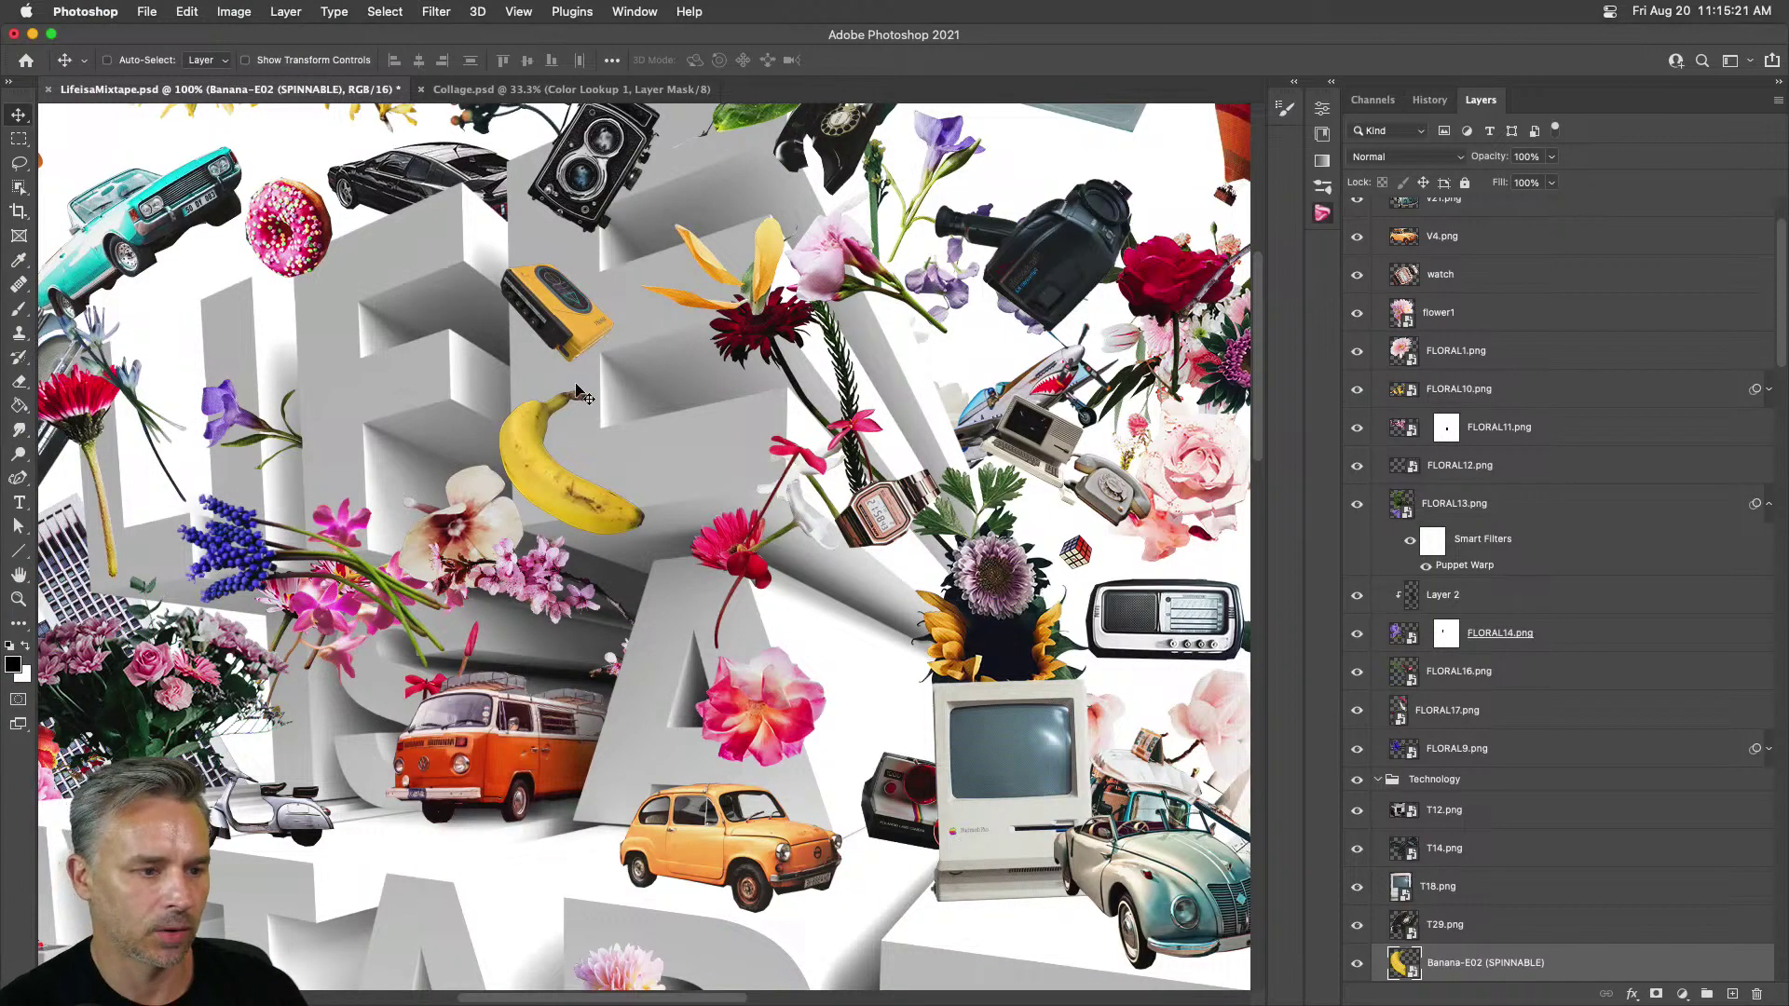
{"action": "key", "text": "super+minus"}
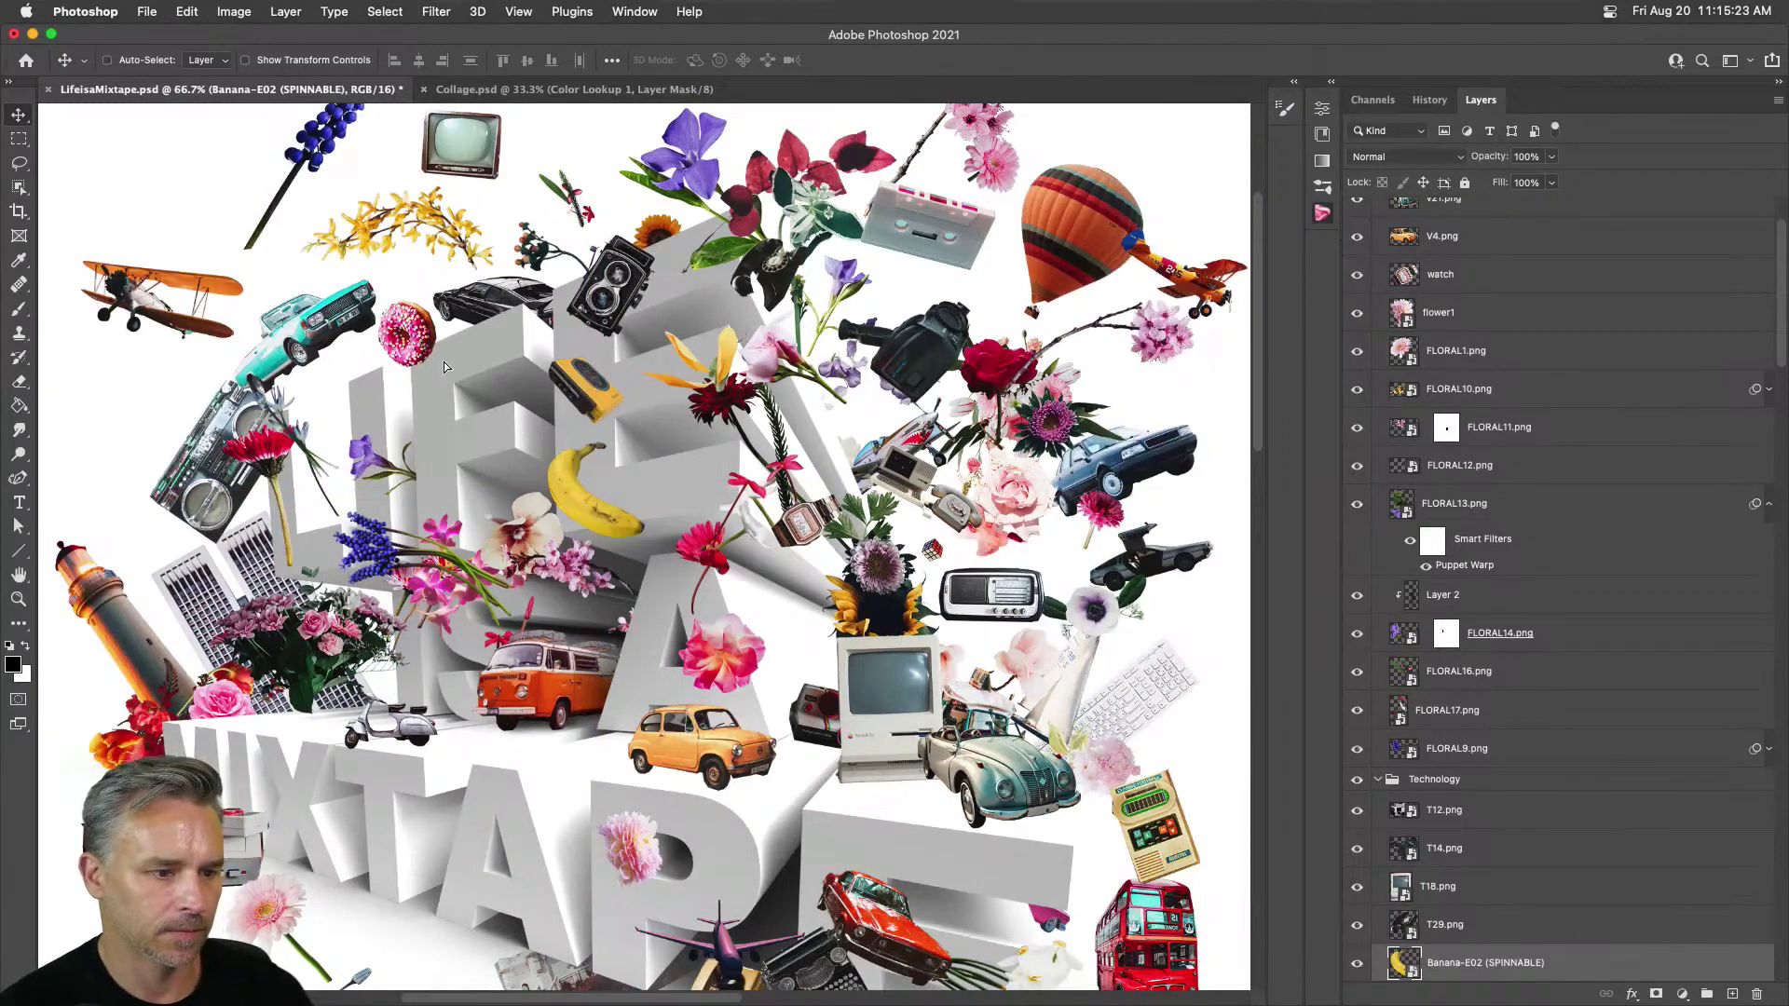
{"action": "left_click_drag", "start_coordinate": [606, 503], "coordinate": [361, 369]}
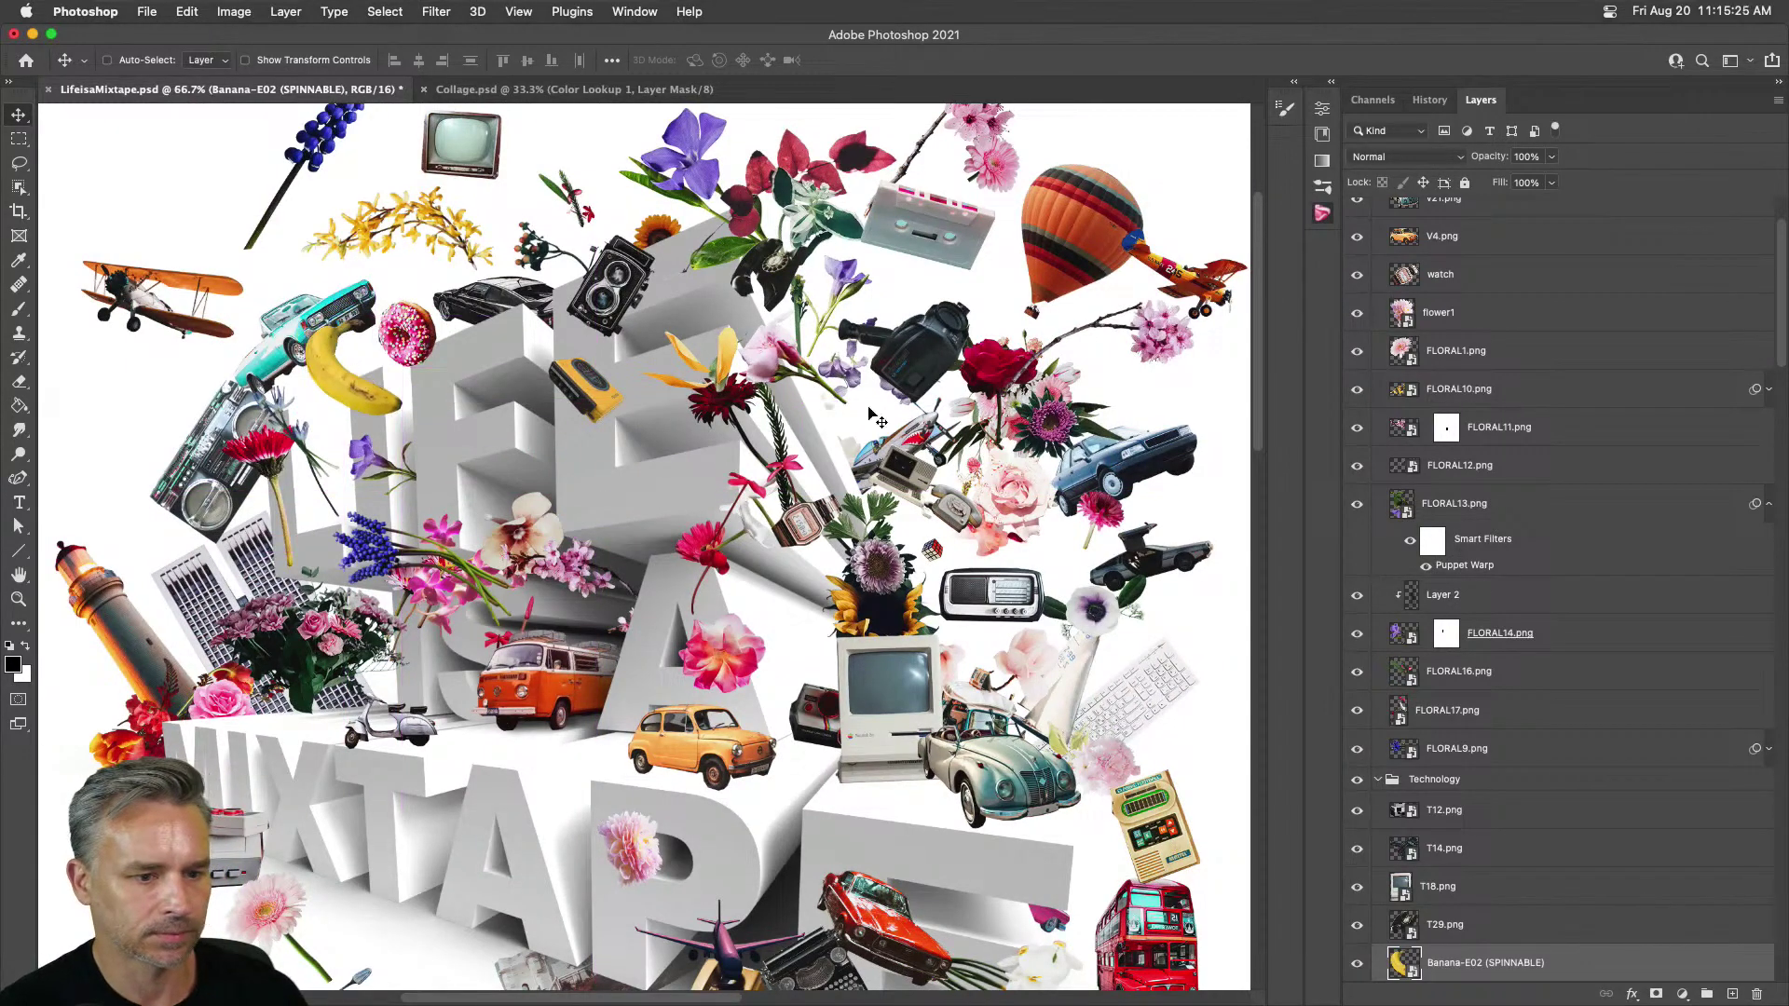
Step: Select the black radio layer (T46.png), search PixelSquid for "radio", and add the beige fifties radio above it
{"action": "left_click", "coordinate": [985, 610], "text": "super"}
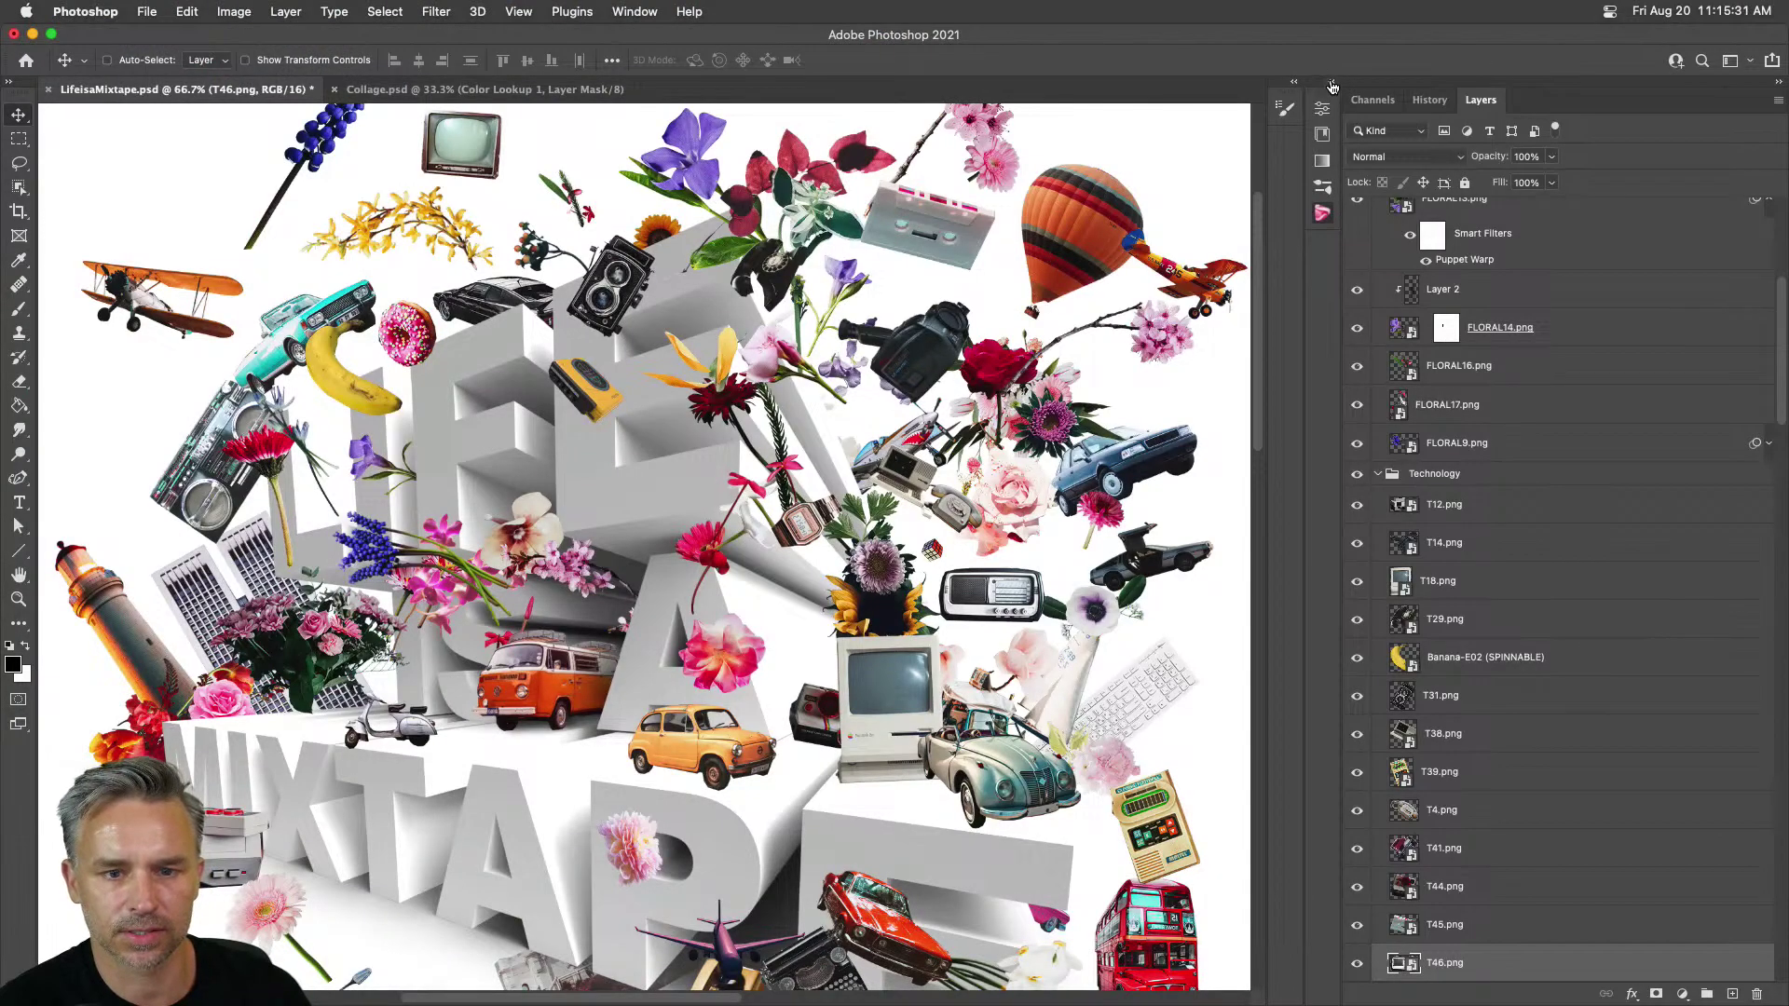
{"action": "left_click", "coordinate": [1332, 84]}
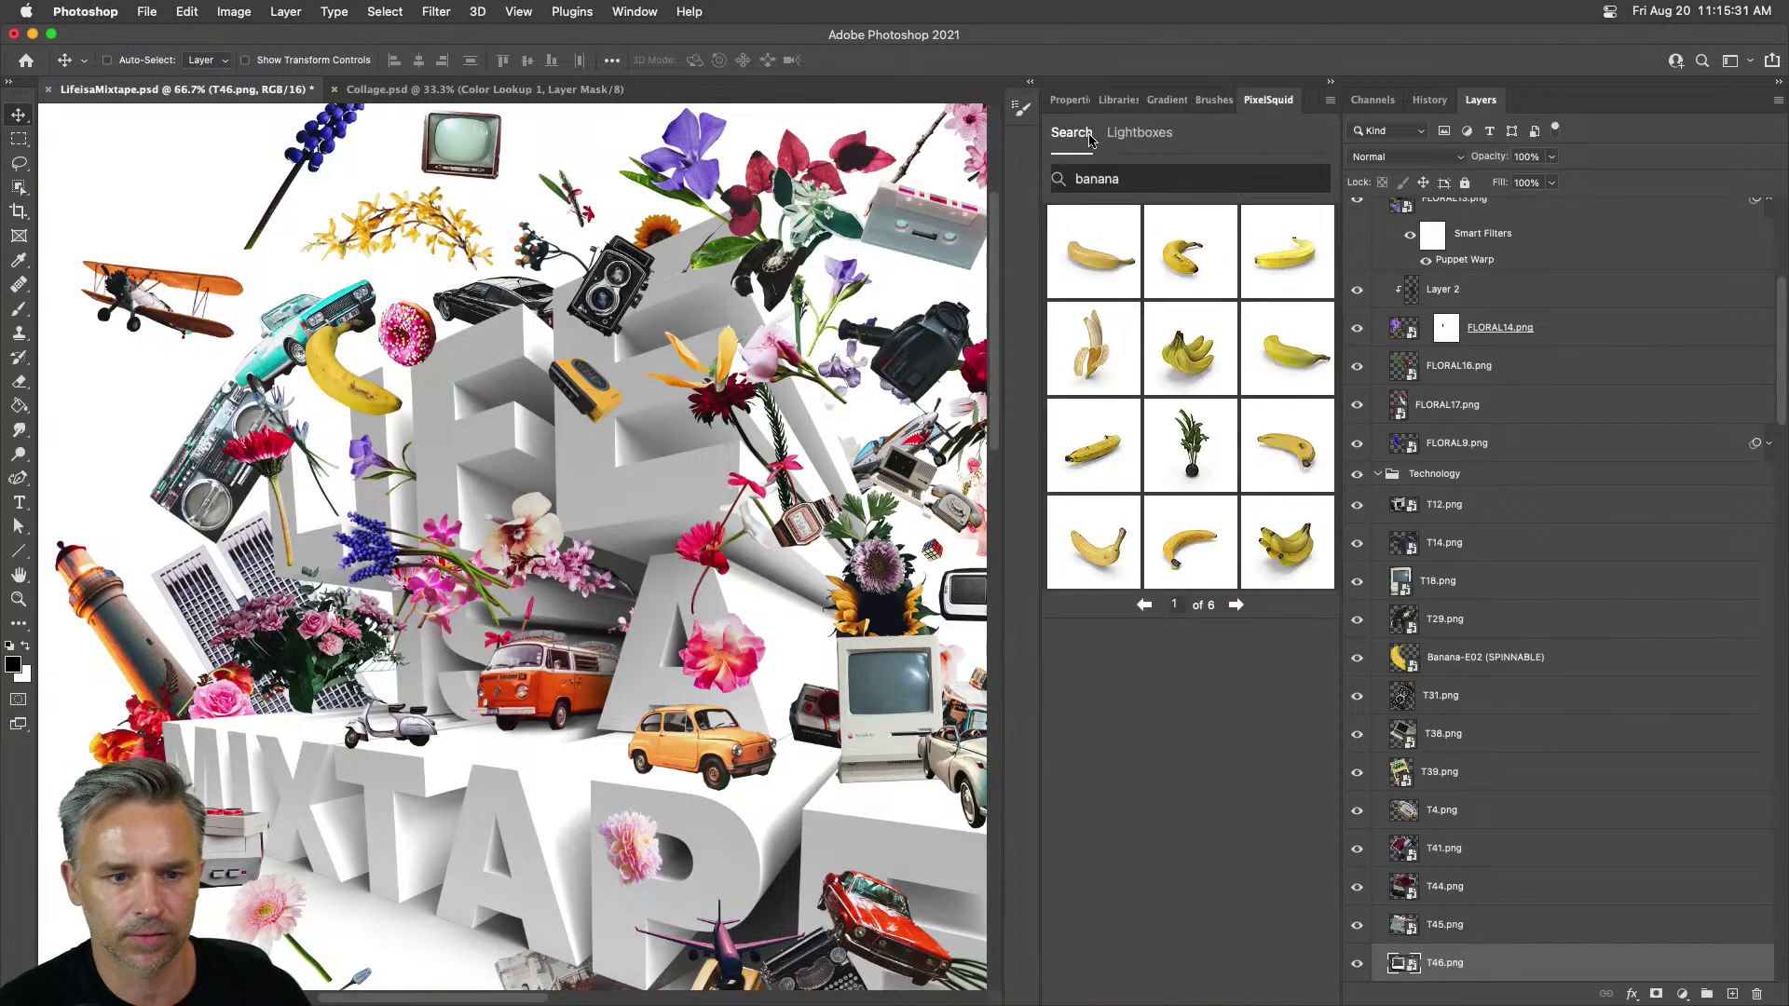
{"action": "left_click", "coordinate": [1150, 181]}
{"action": "type", "text": "radio"}
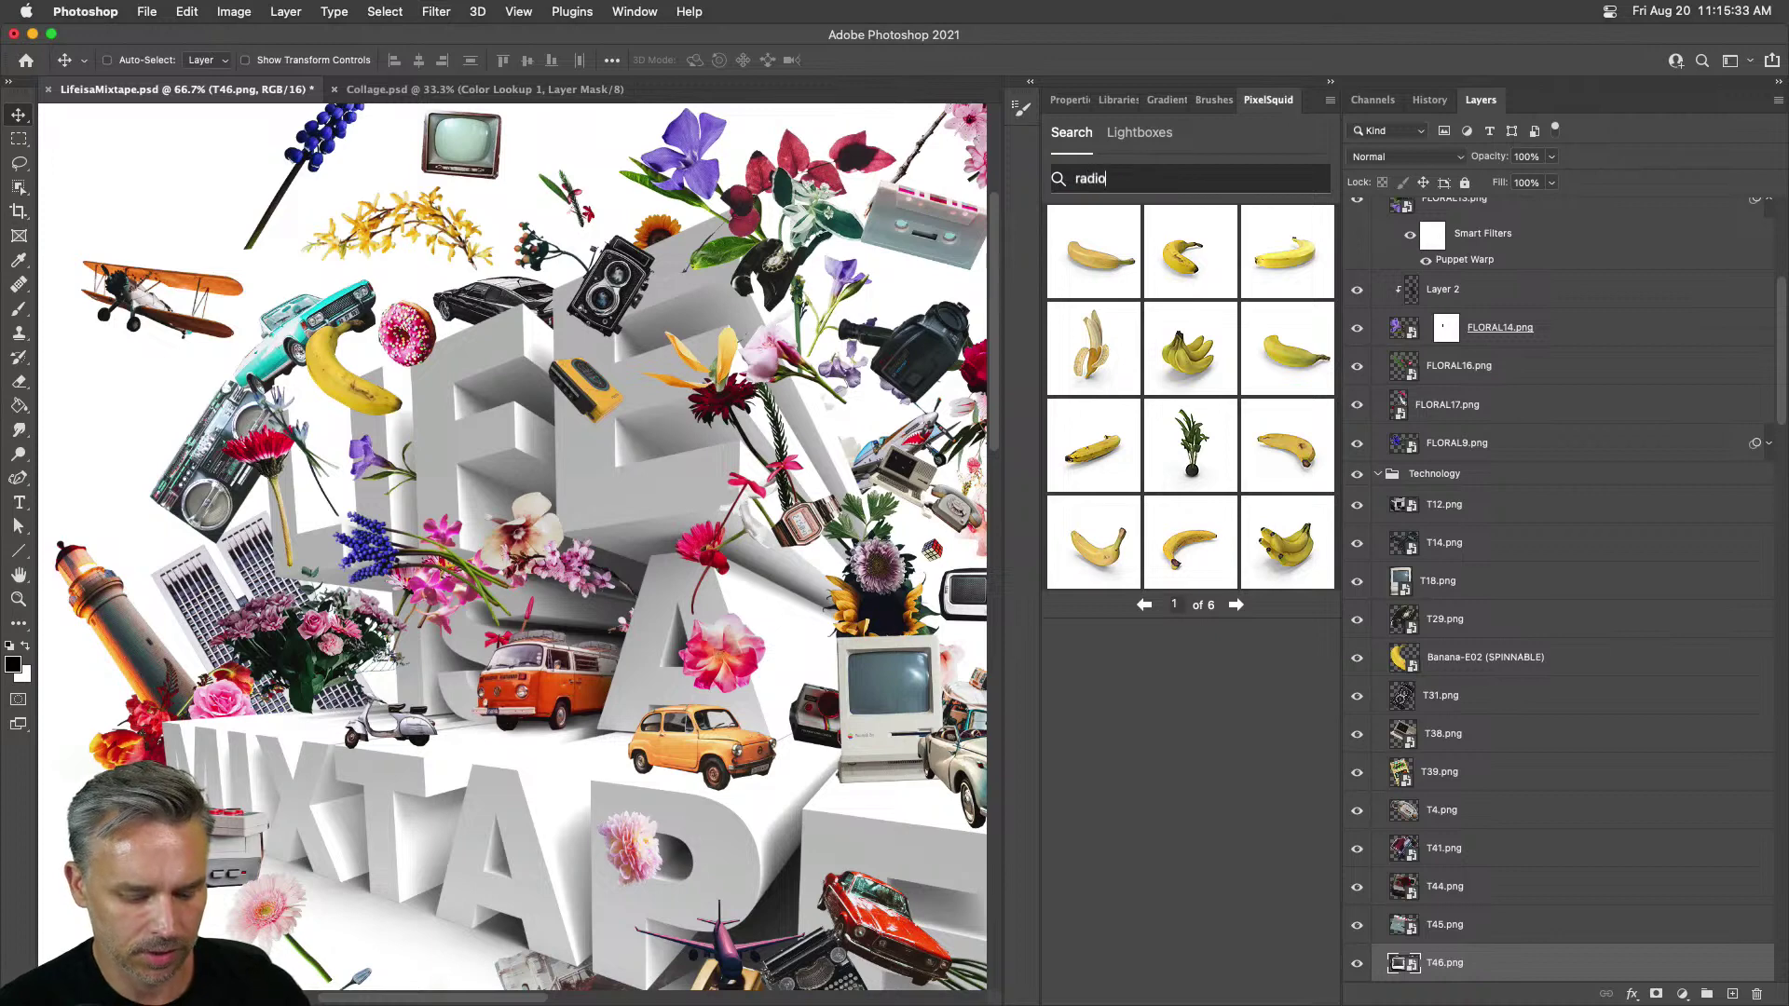
{"action": "key", "text": "Return"}
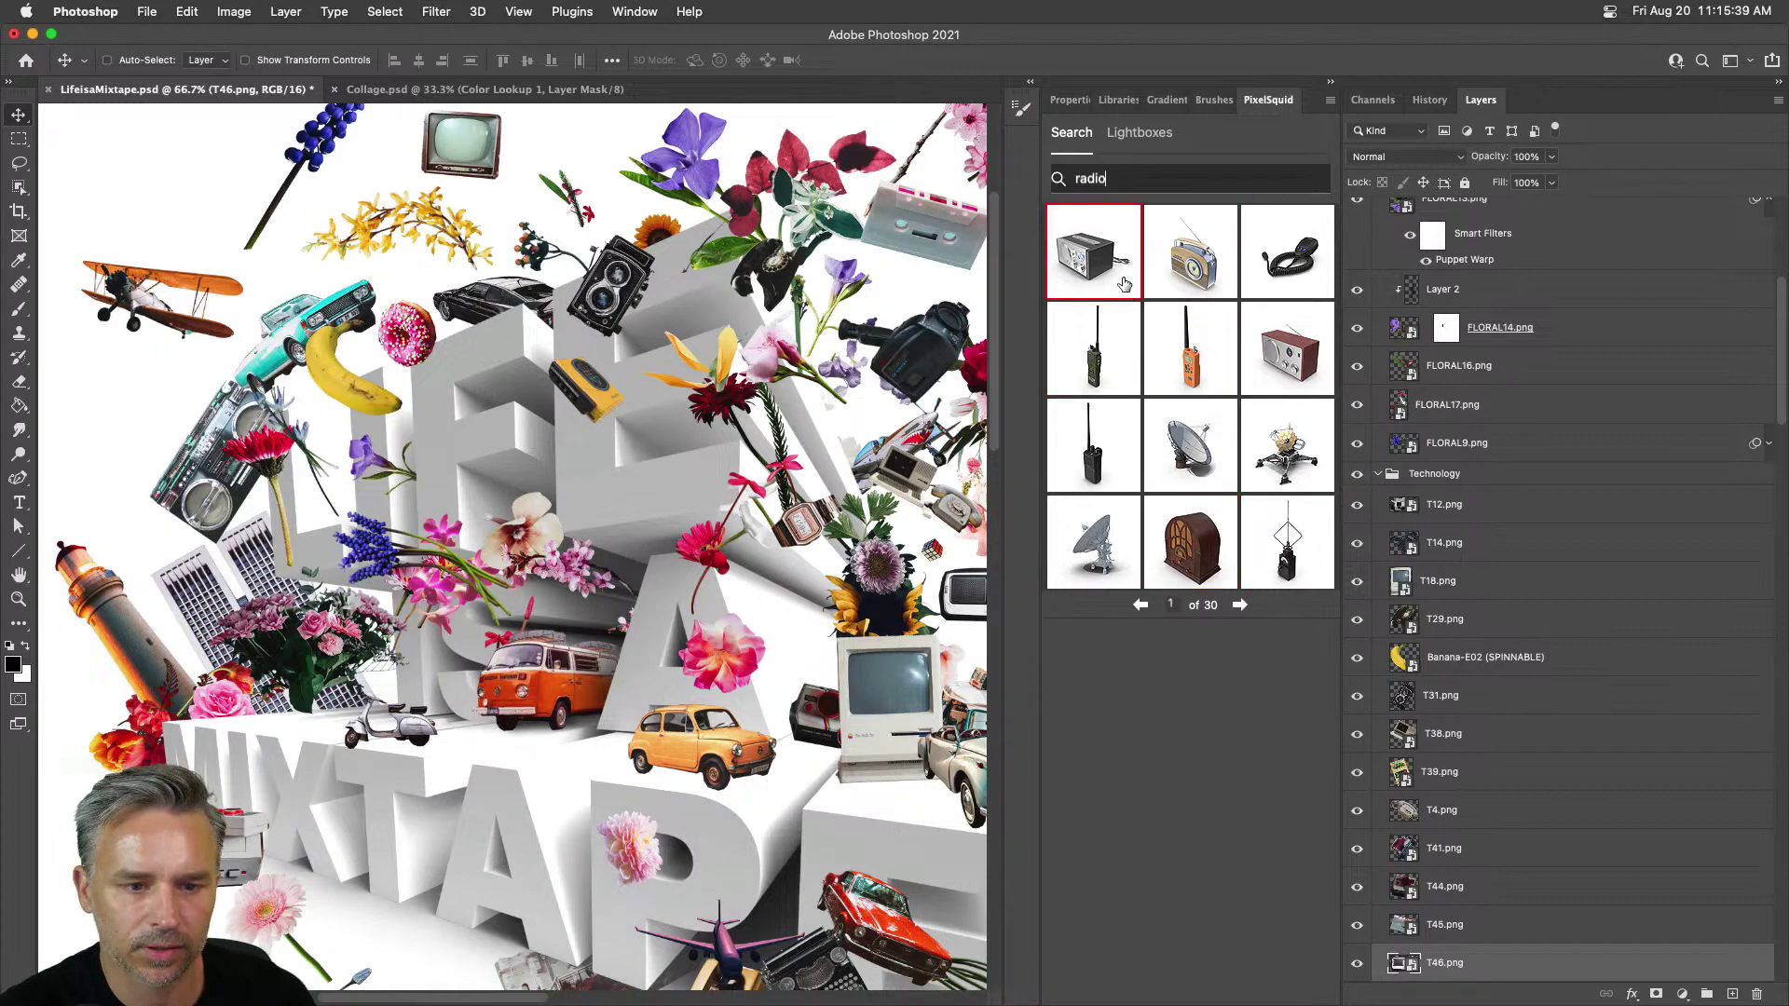
{"action": "left_click", "coordinate": [1179, 270]}
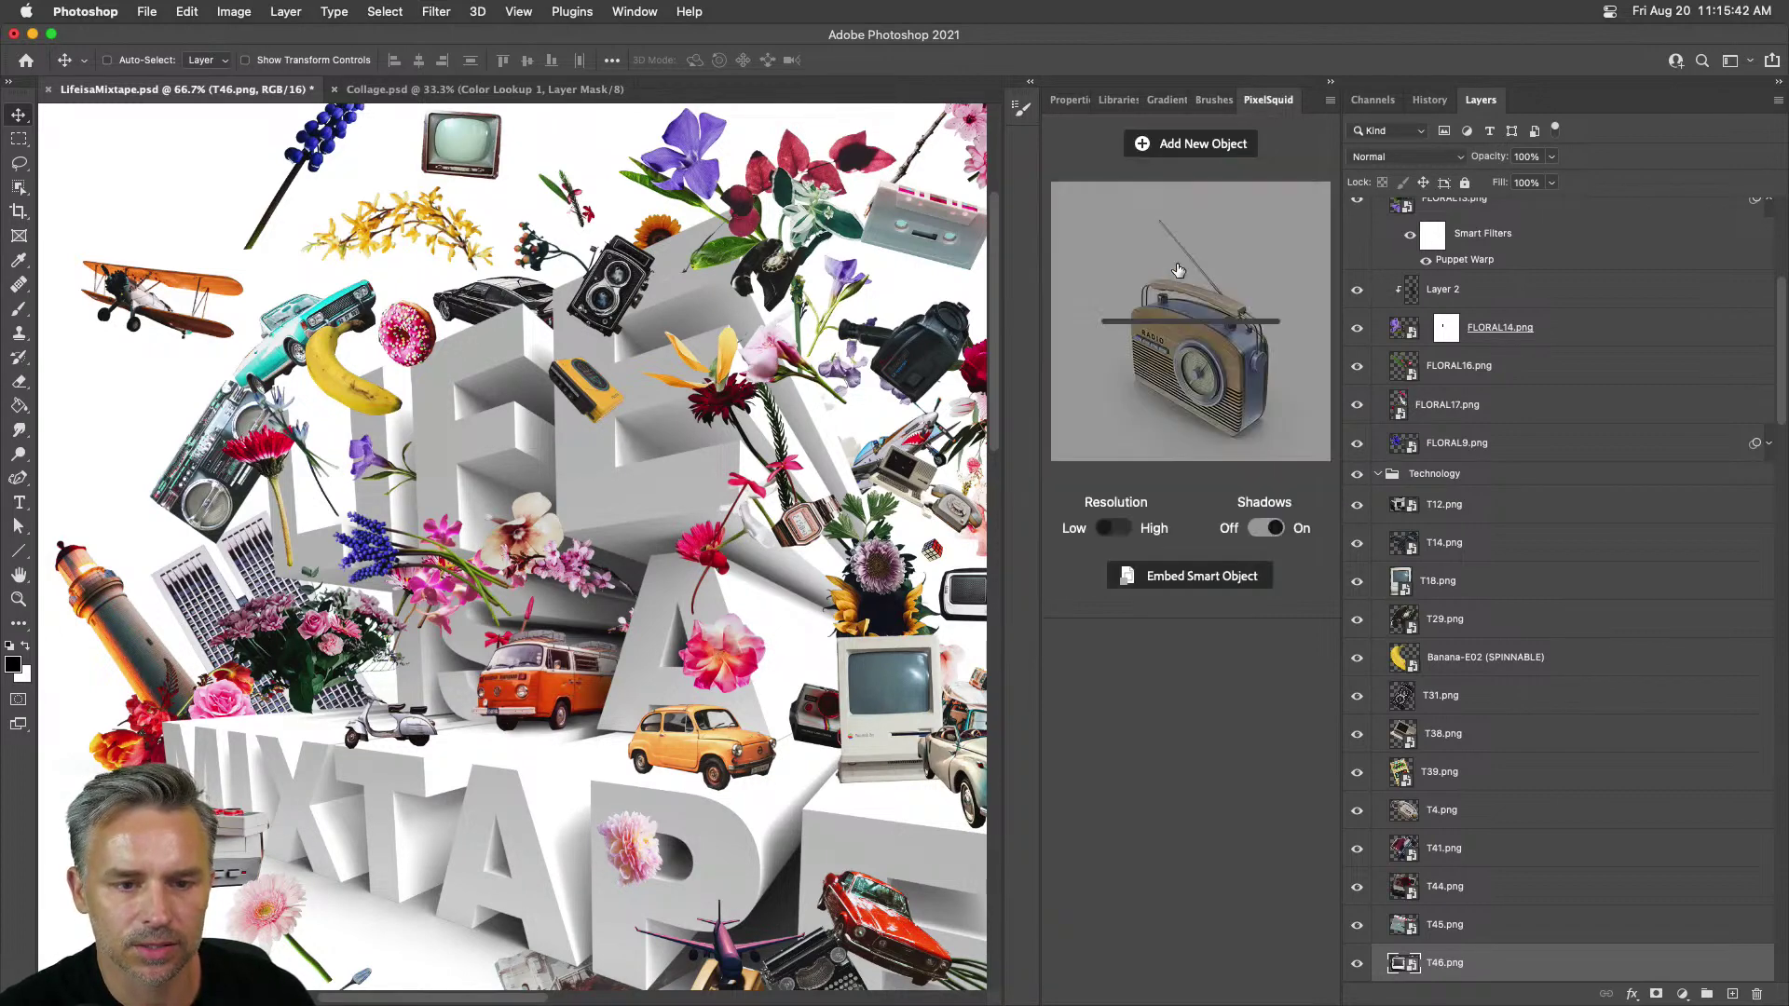
Step: Turn off the fifties radio's shadows, tilt it to a view from below, and move it onto the F of LIFE
{"action": "left_click", "coordinate": [1268, 529]}
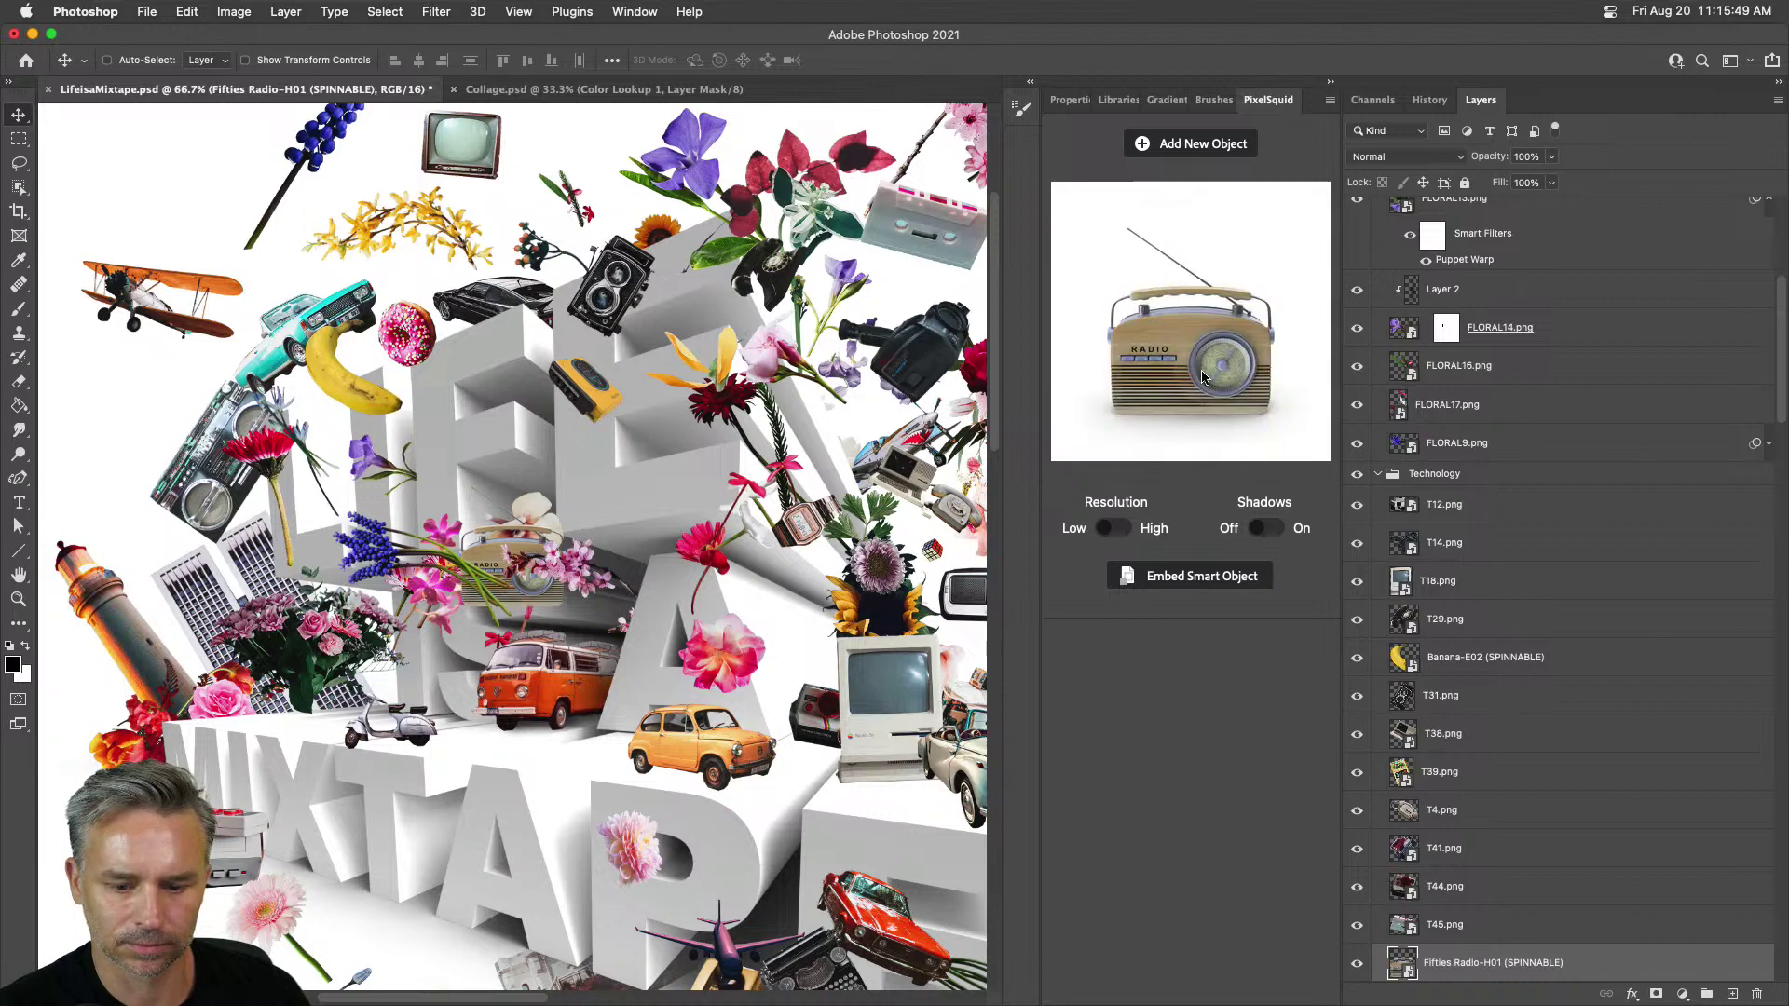
{"action": "left_click_drag", "start_coordinate": [1189, 361], "coordinate": [1191, 336]}
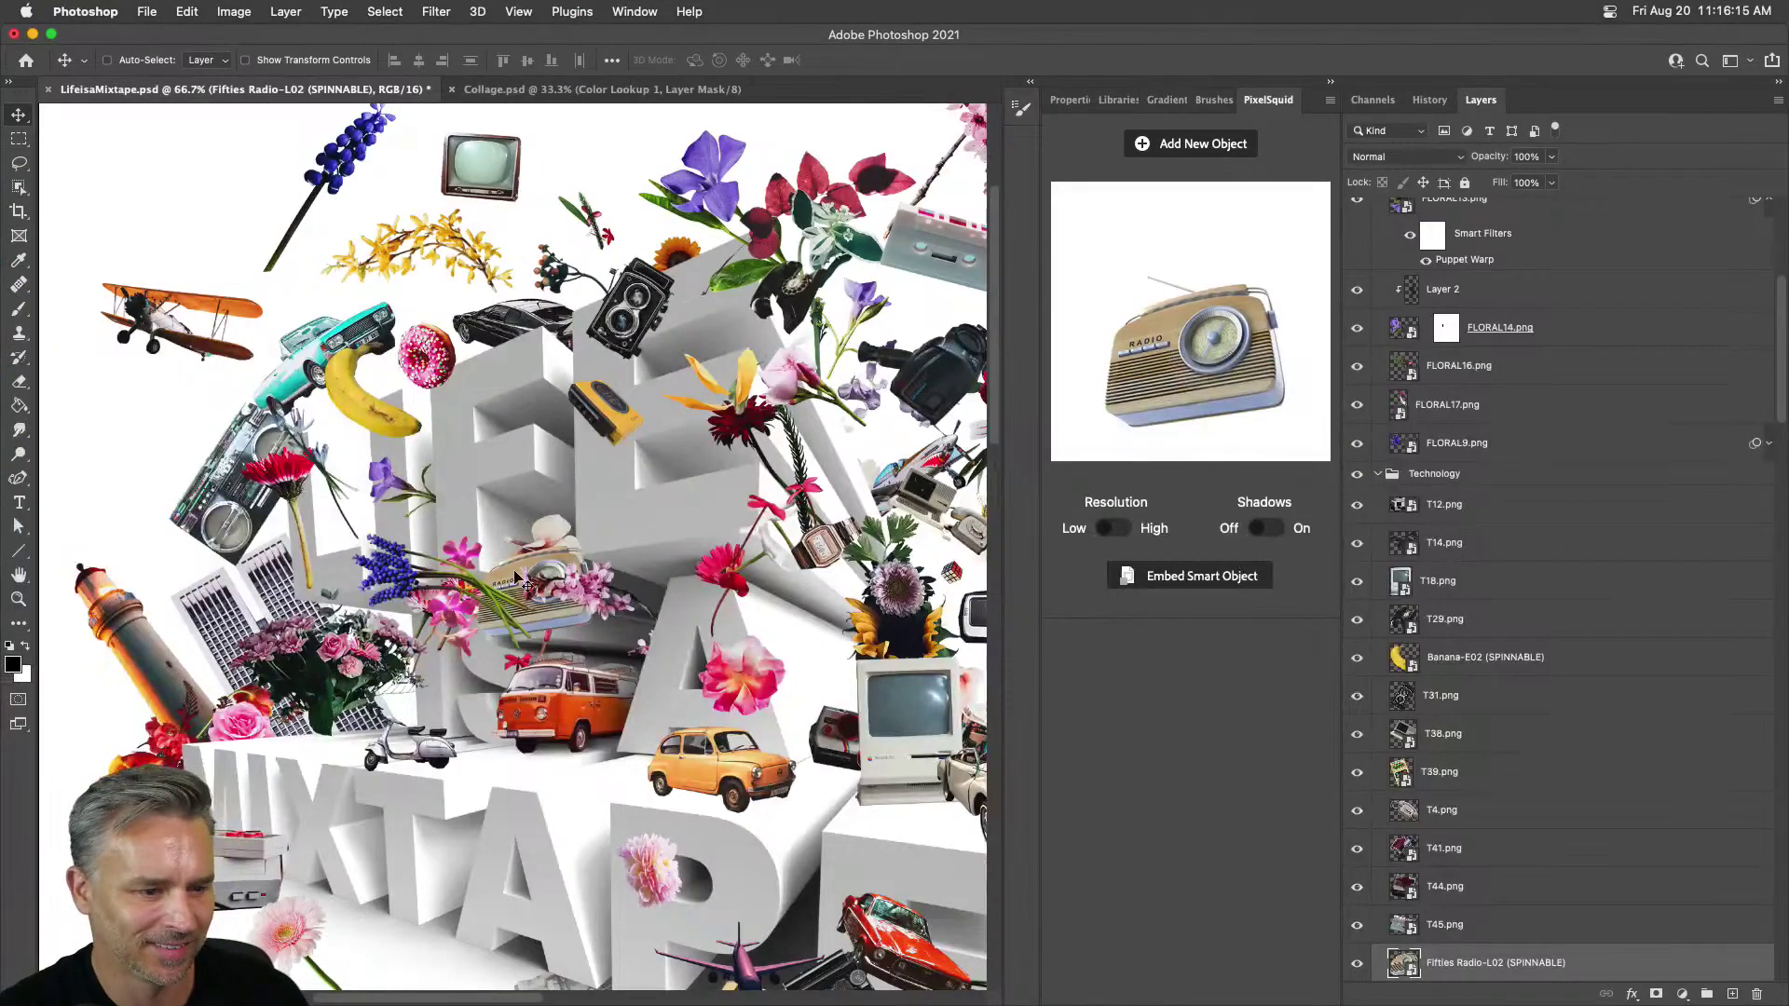
{"action": "left_click_drag", "start_coordinate": [527, 578], "coordinate": [485, 445]}
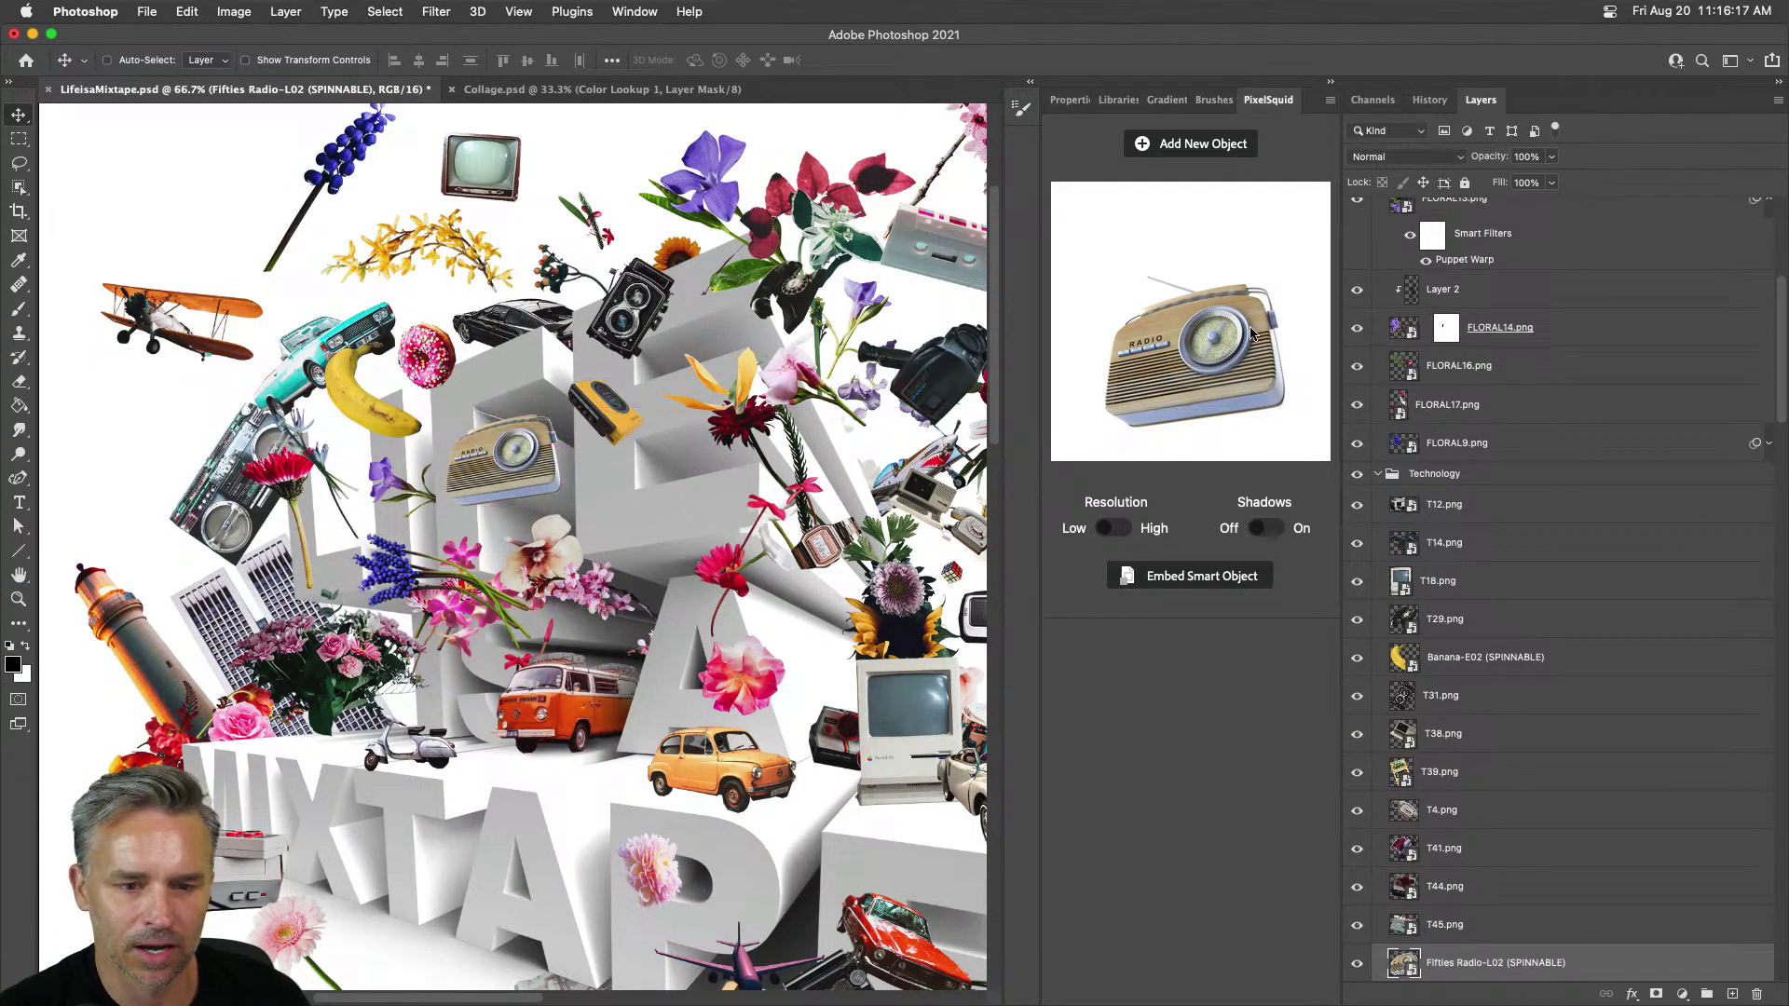
Step: Spin the fifties radio to a steeper angle showing its underside and side, and scale it down on the F
{"action": "left_click_drag", "start_coordinate": [1253, 334], "coordinate": [1241, 324]}
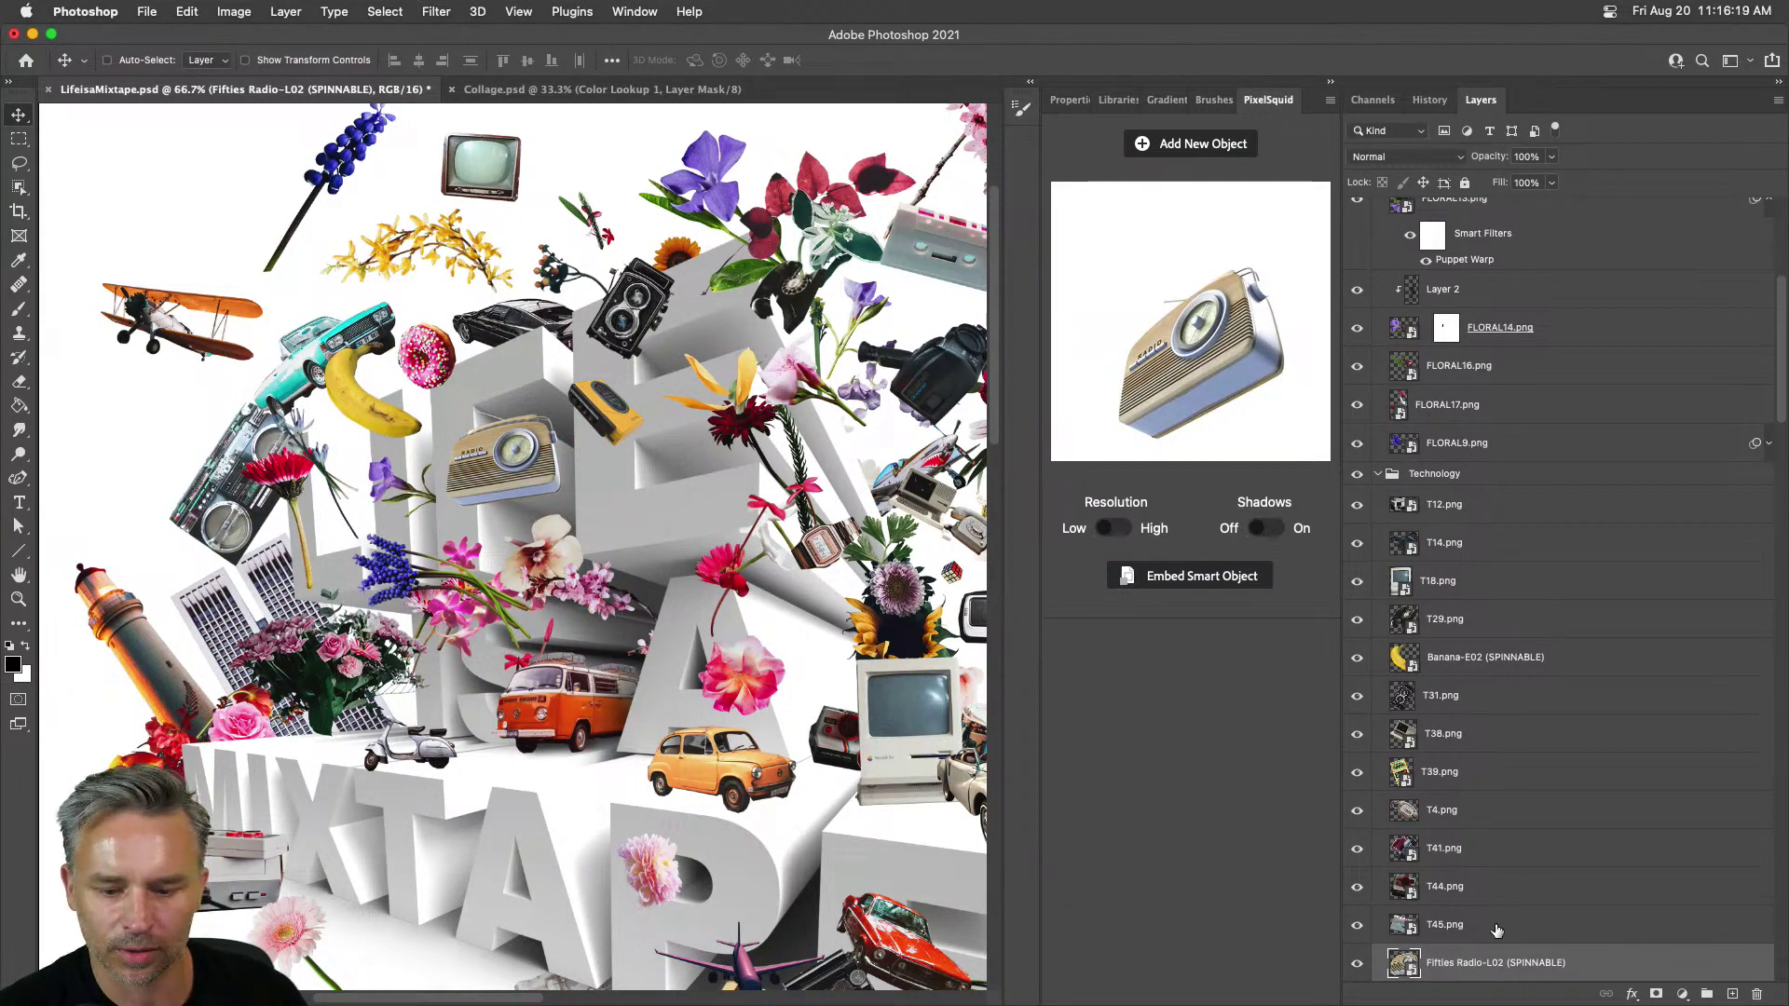
{"action": "scroll", "coordinate": [1496, 930], "scroll_direction": "down", "scroll_amount": 3}
{"action": "key", "text": "super+t"}
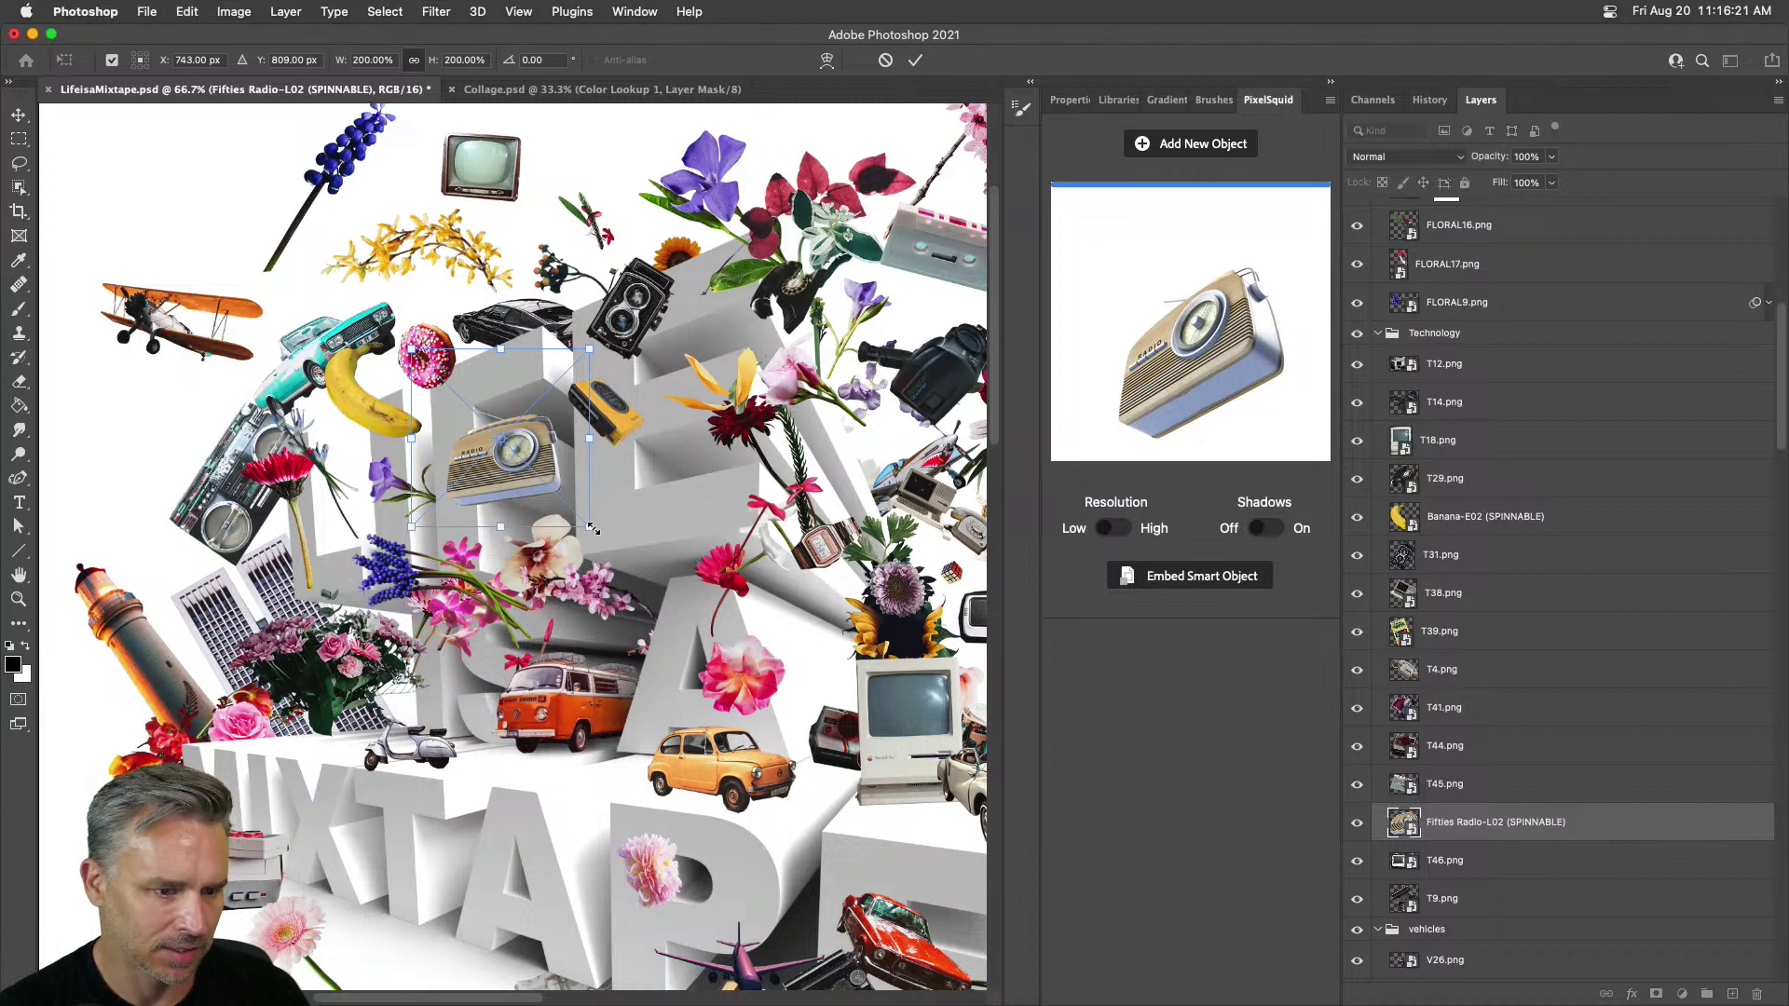
{"action": "left_click_drag", "start_coordinate": [593, 528], "coordinate": [557, 498]}
{"action": "key", "text": "Return"}
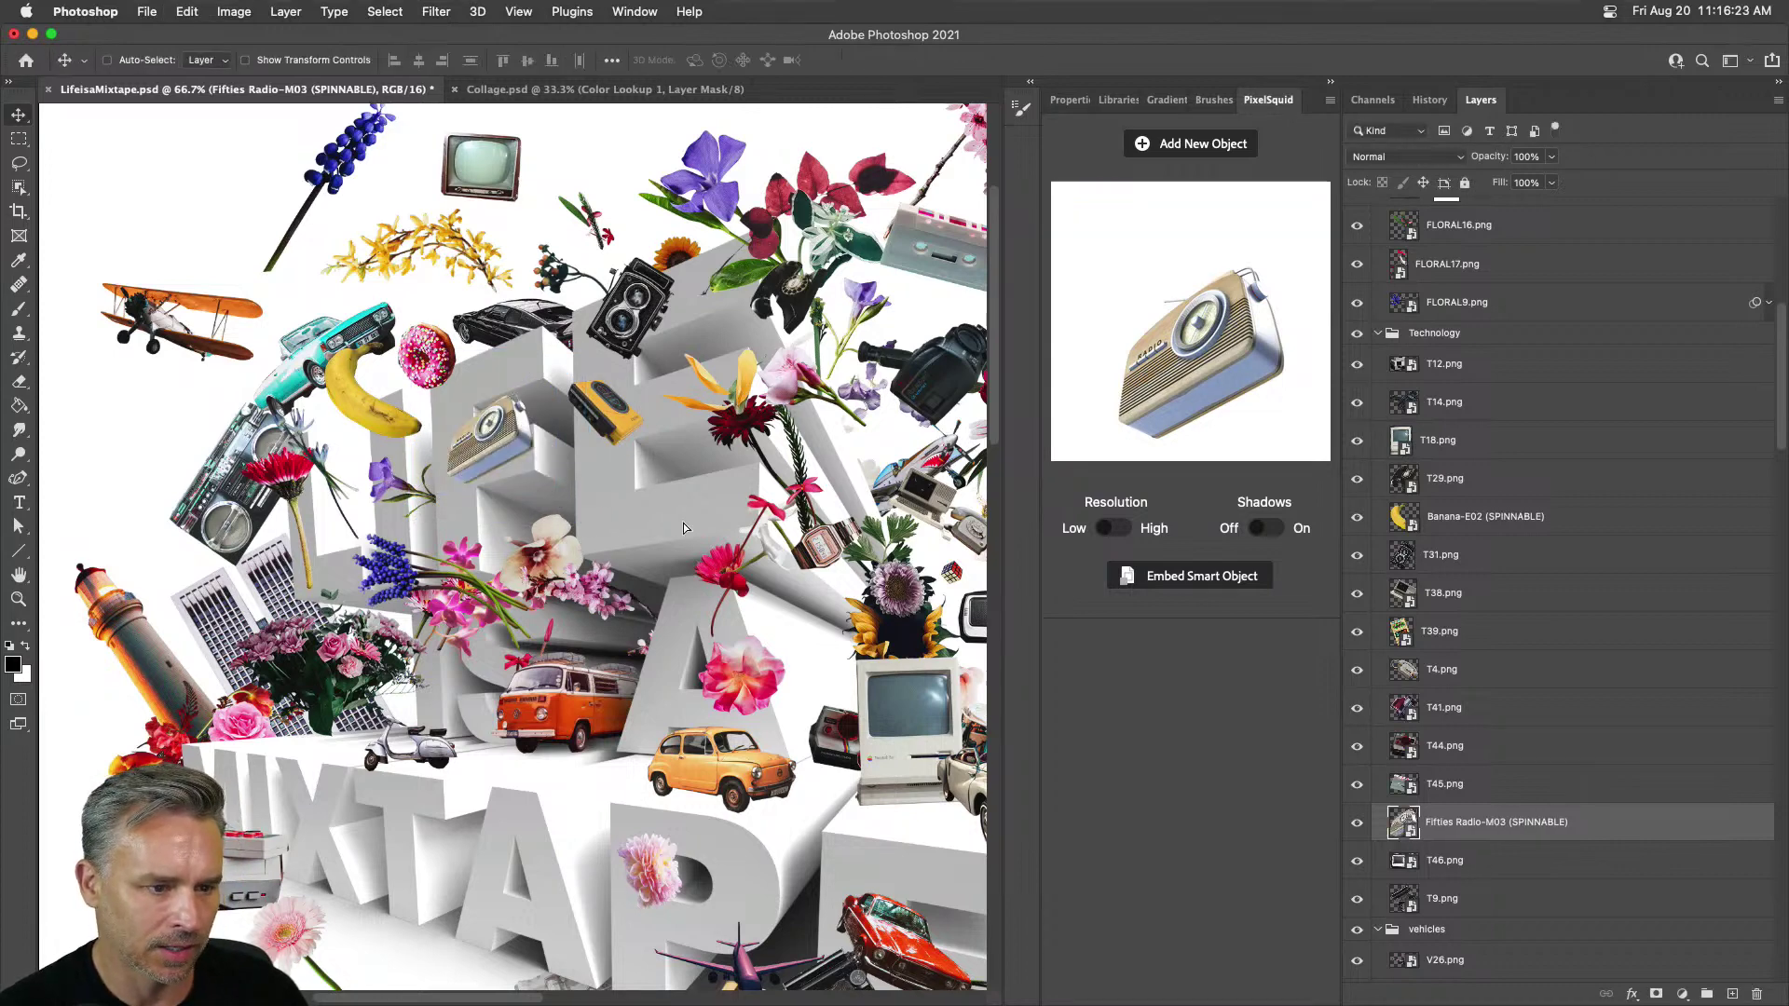
Step: Move the fifties radio over the black radio near the anemone, and delete the black radio (T46.png)
{"action": "left_click_drag", "start_coordinate": [683, 528], "coordinate": [757, 552]}
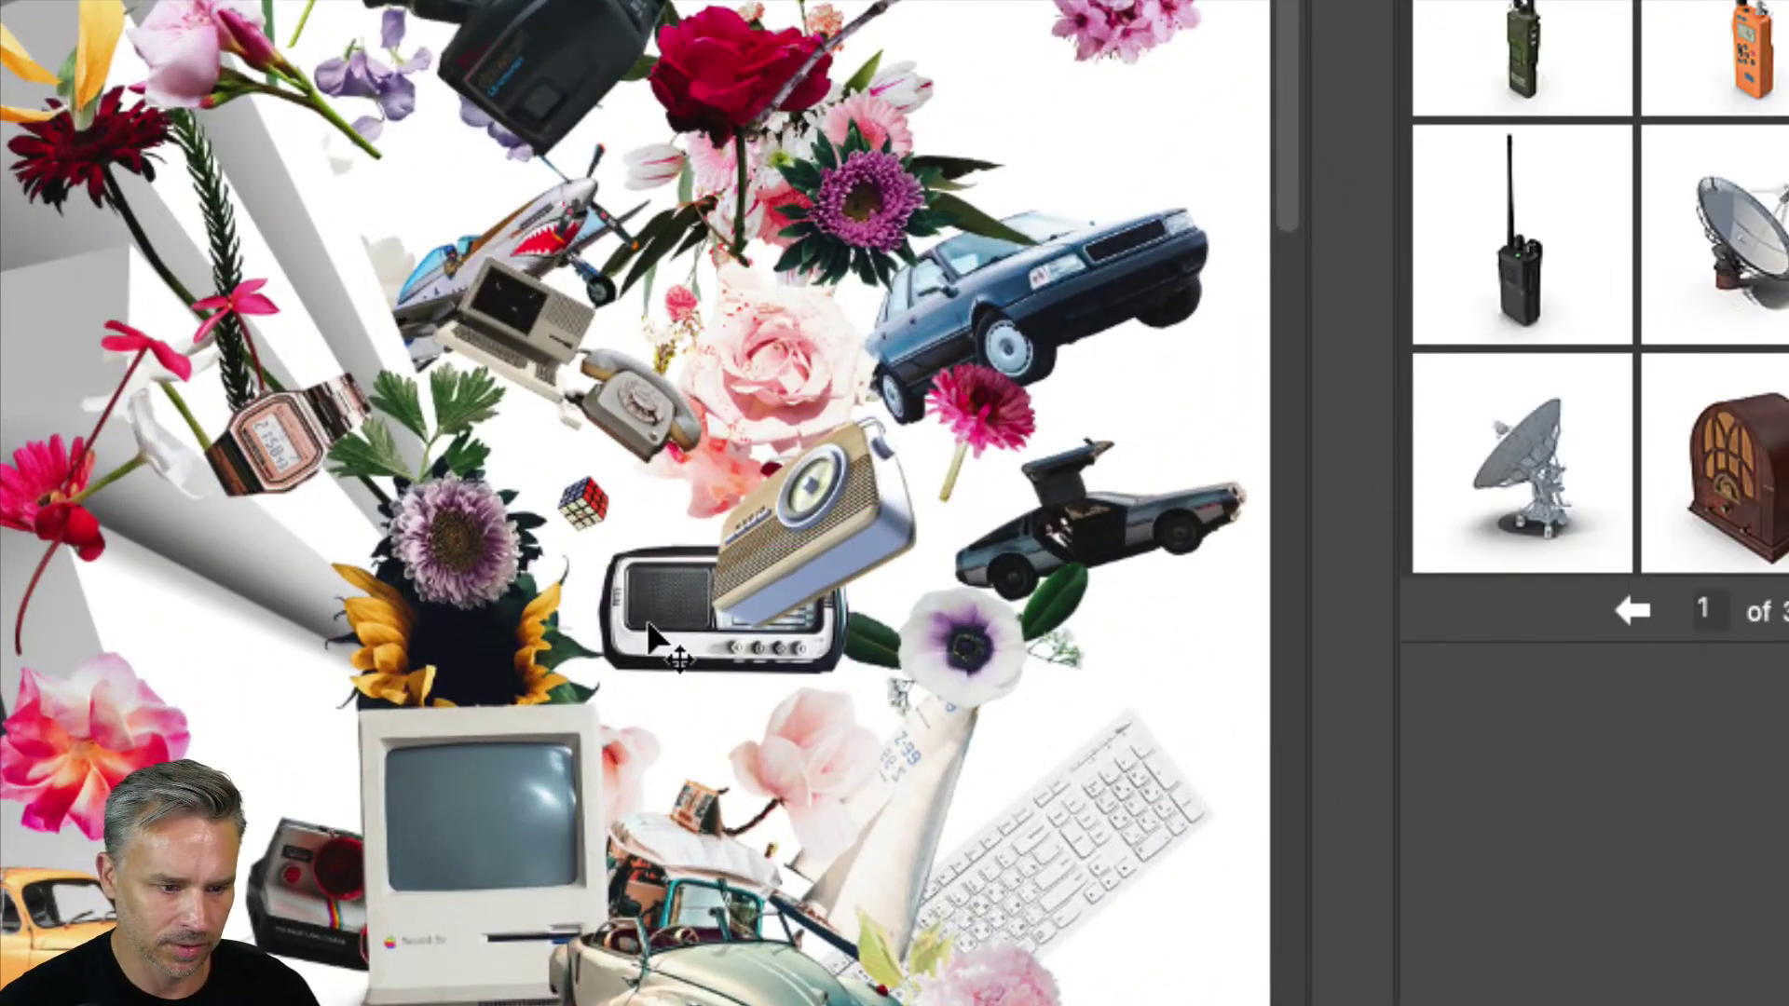
{"action": "key", "text": "Delete"}
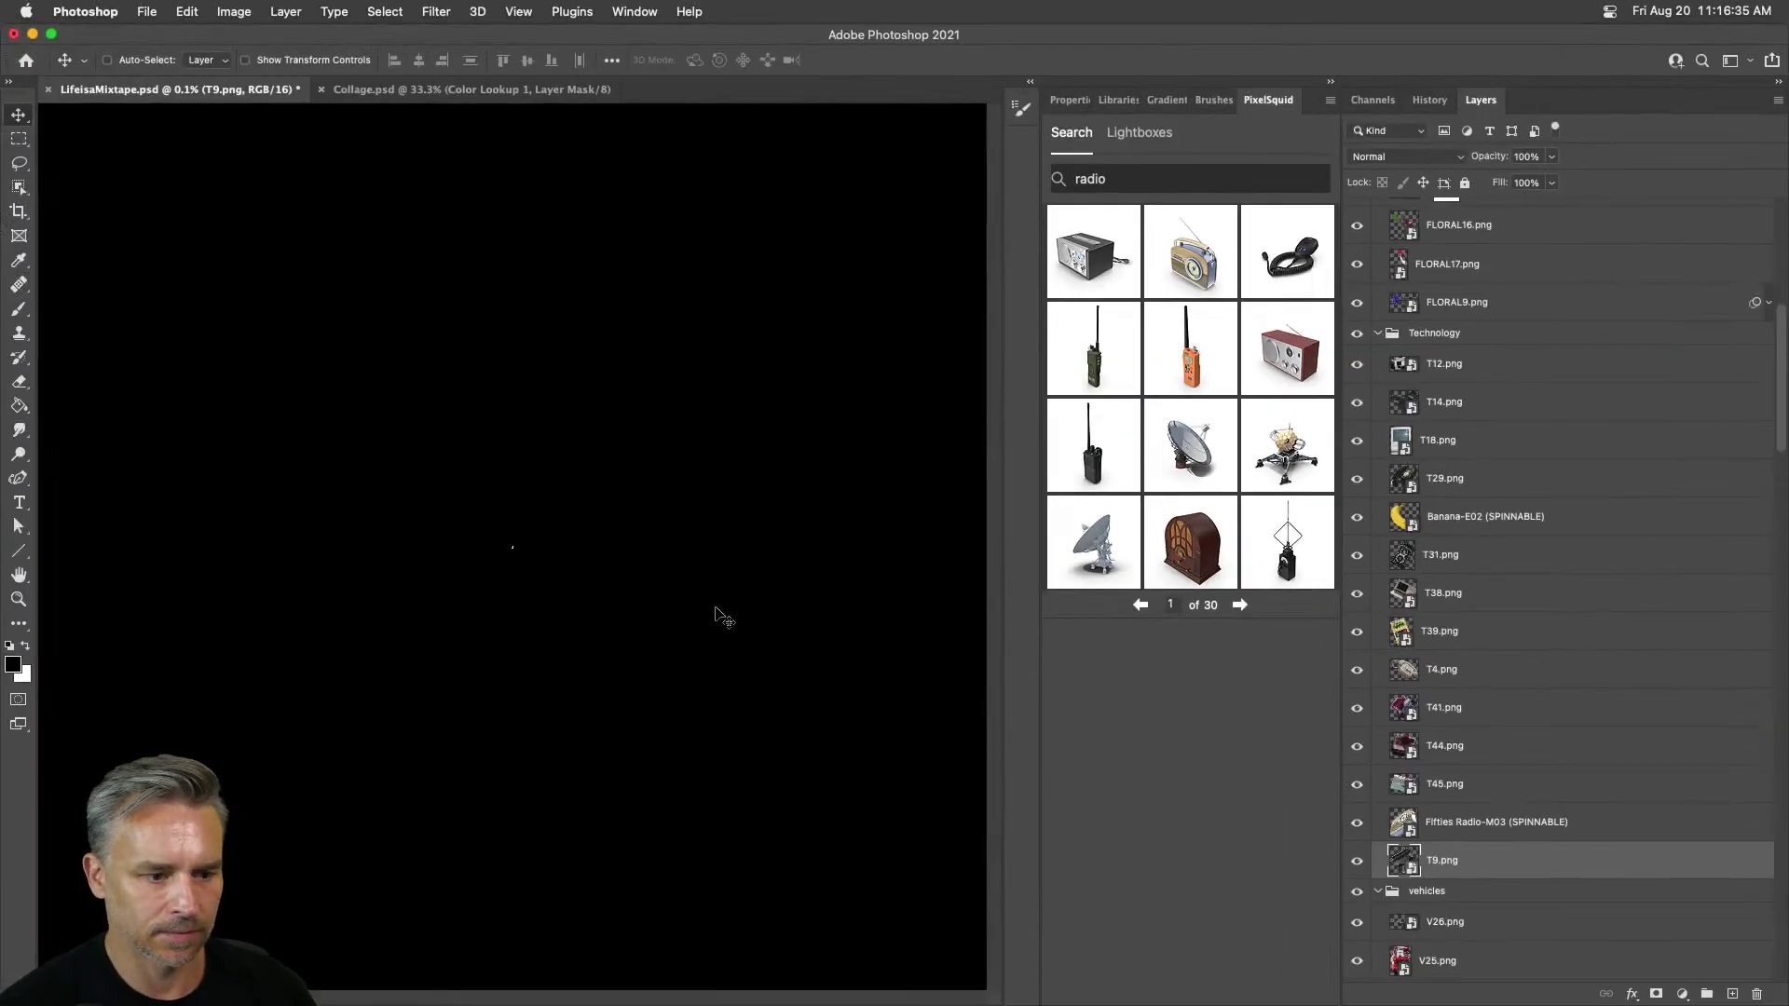
Step: Search PixelSquid for "mac" and add the Monochrome Apple Macintosh 128k to the collage
{"action": "key", "text": "super+0"}
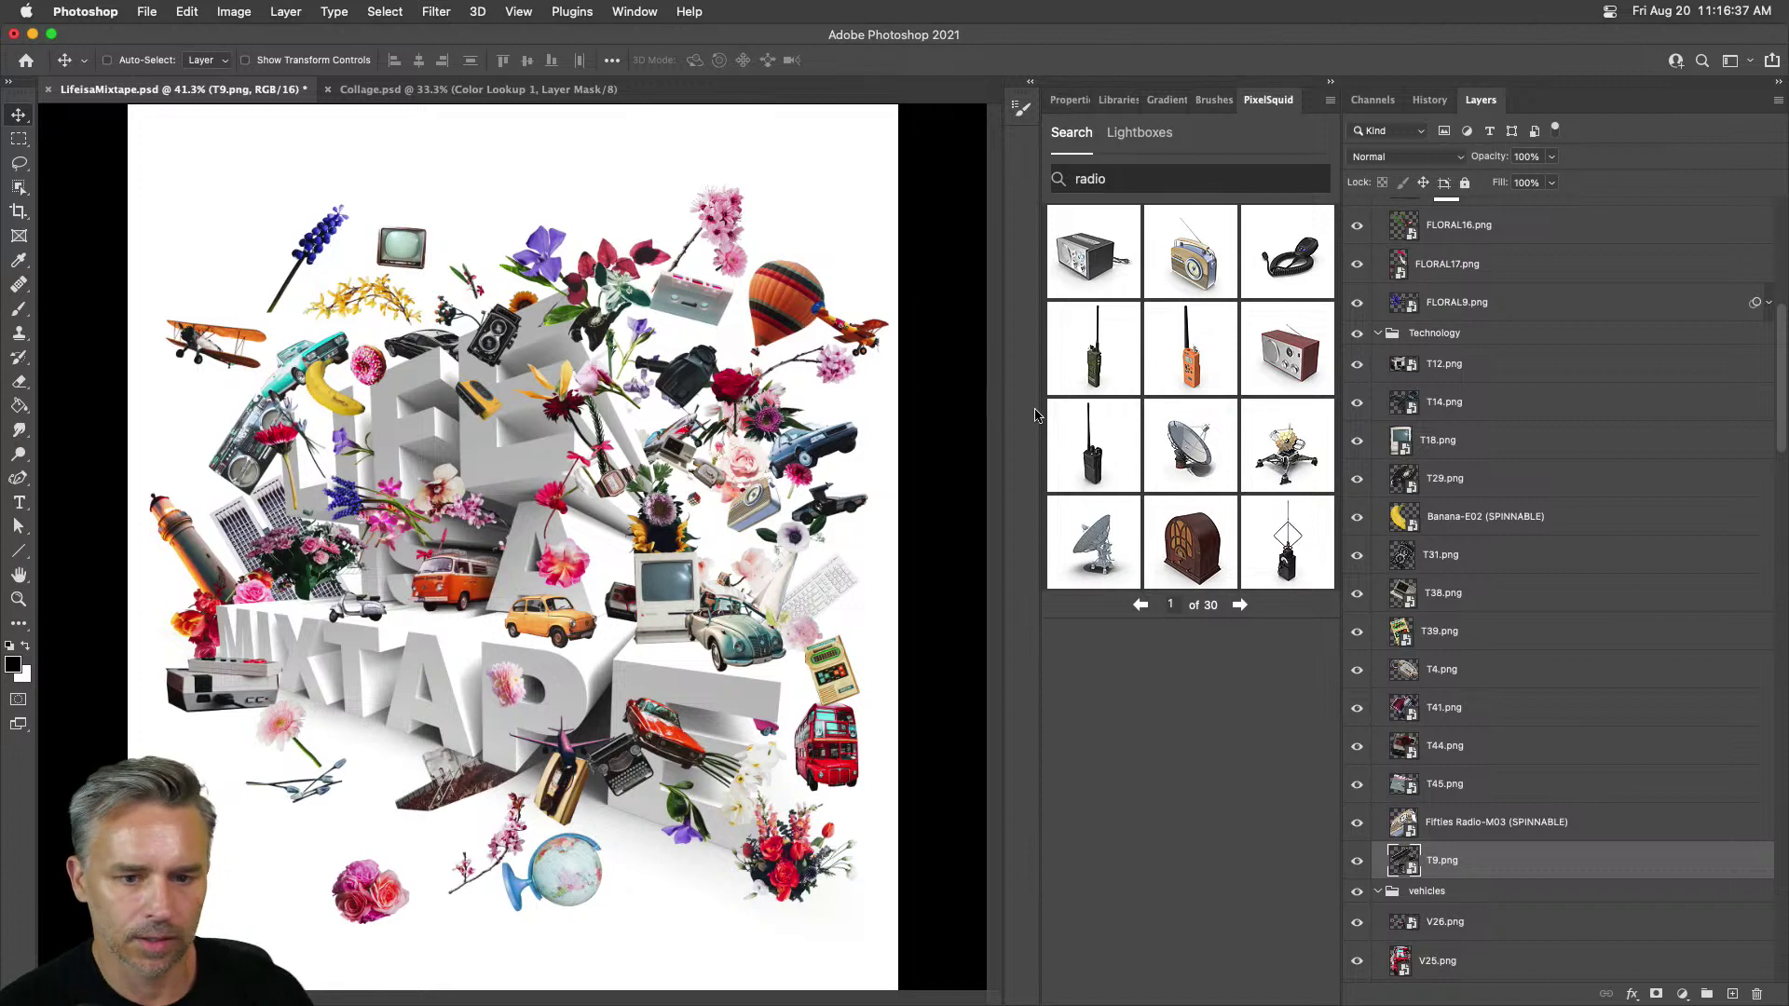
{"action": "double_click", "coordinate": [1128, 182]}
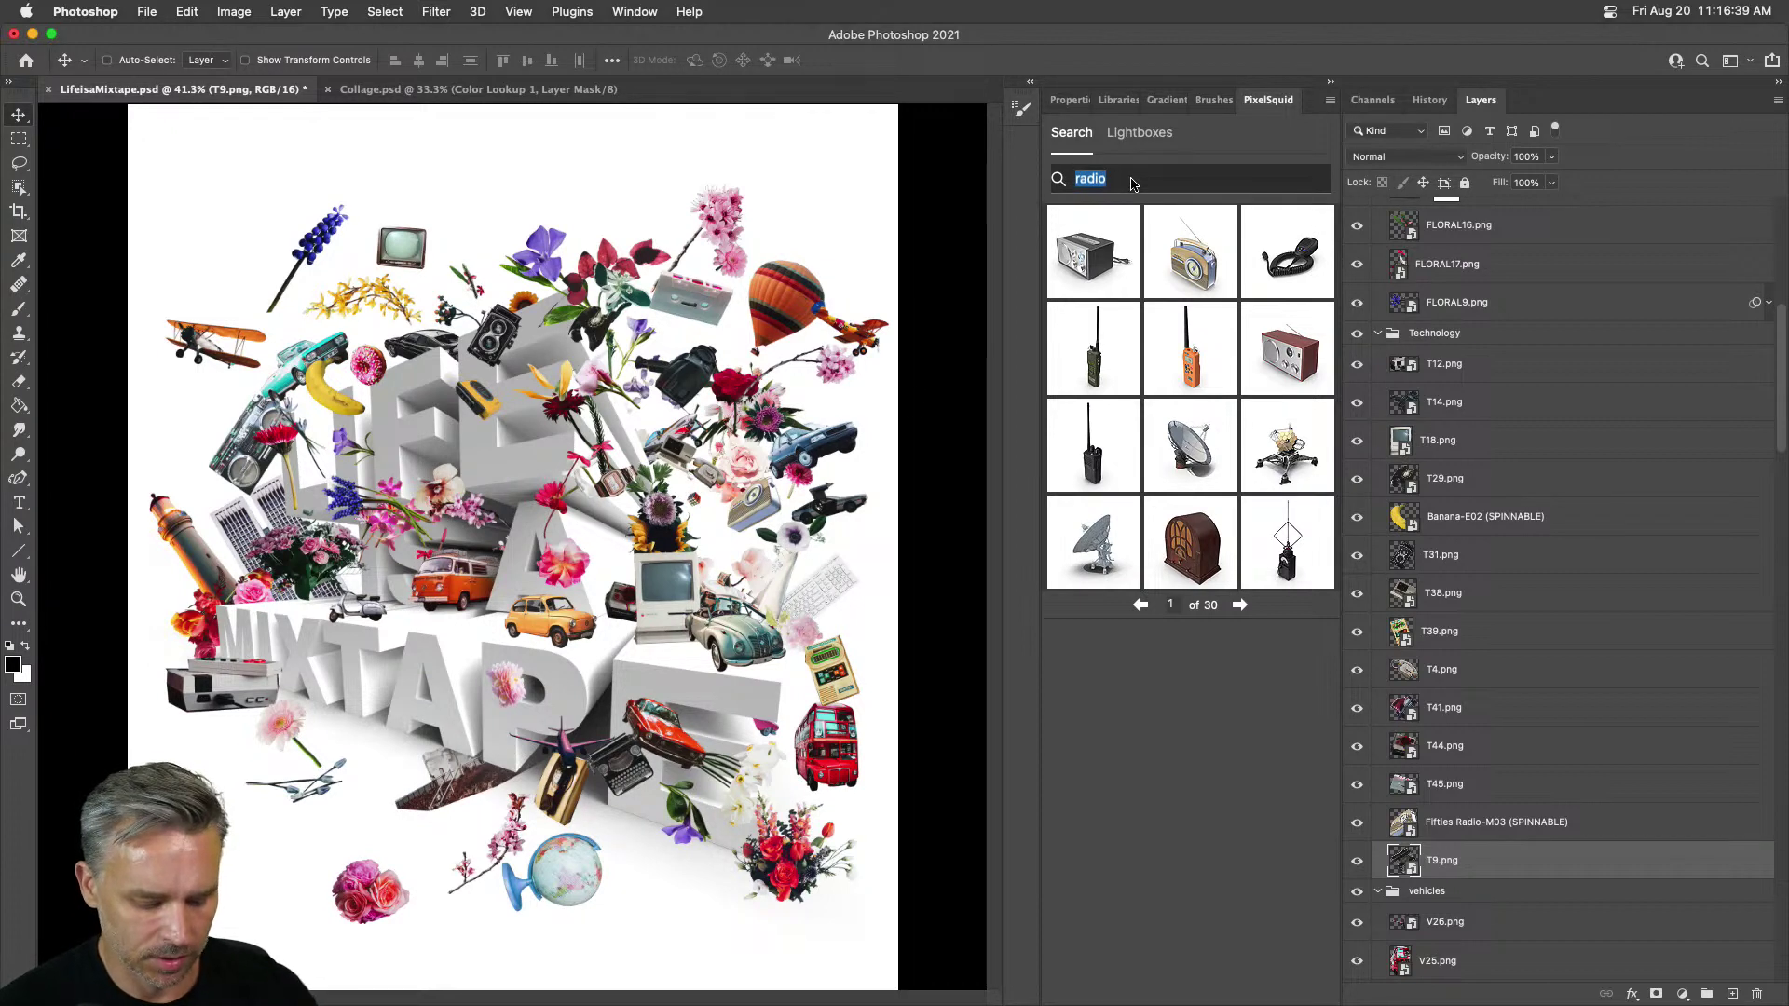
{"action": "type", "text": "mac"}
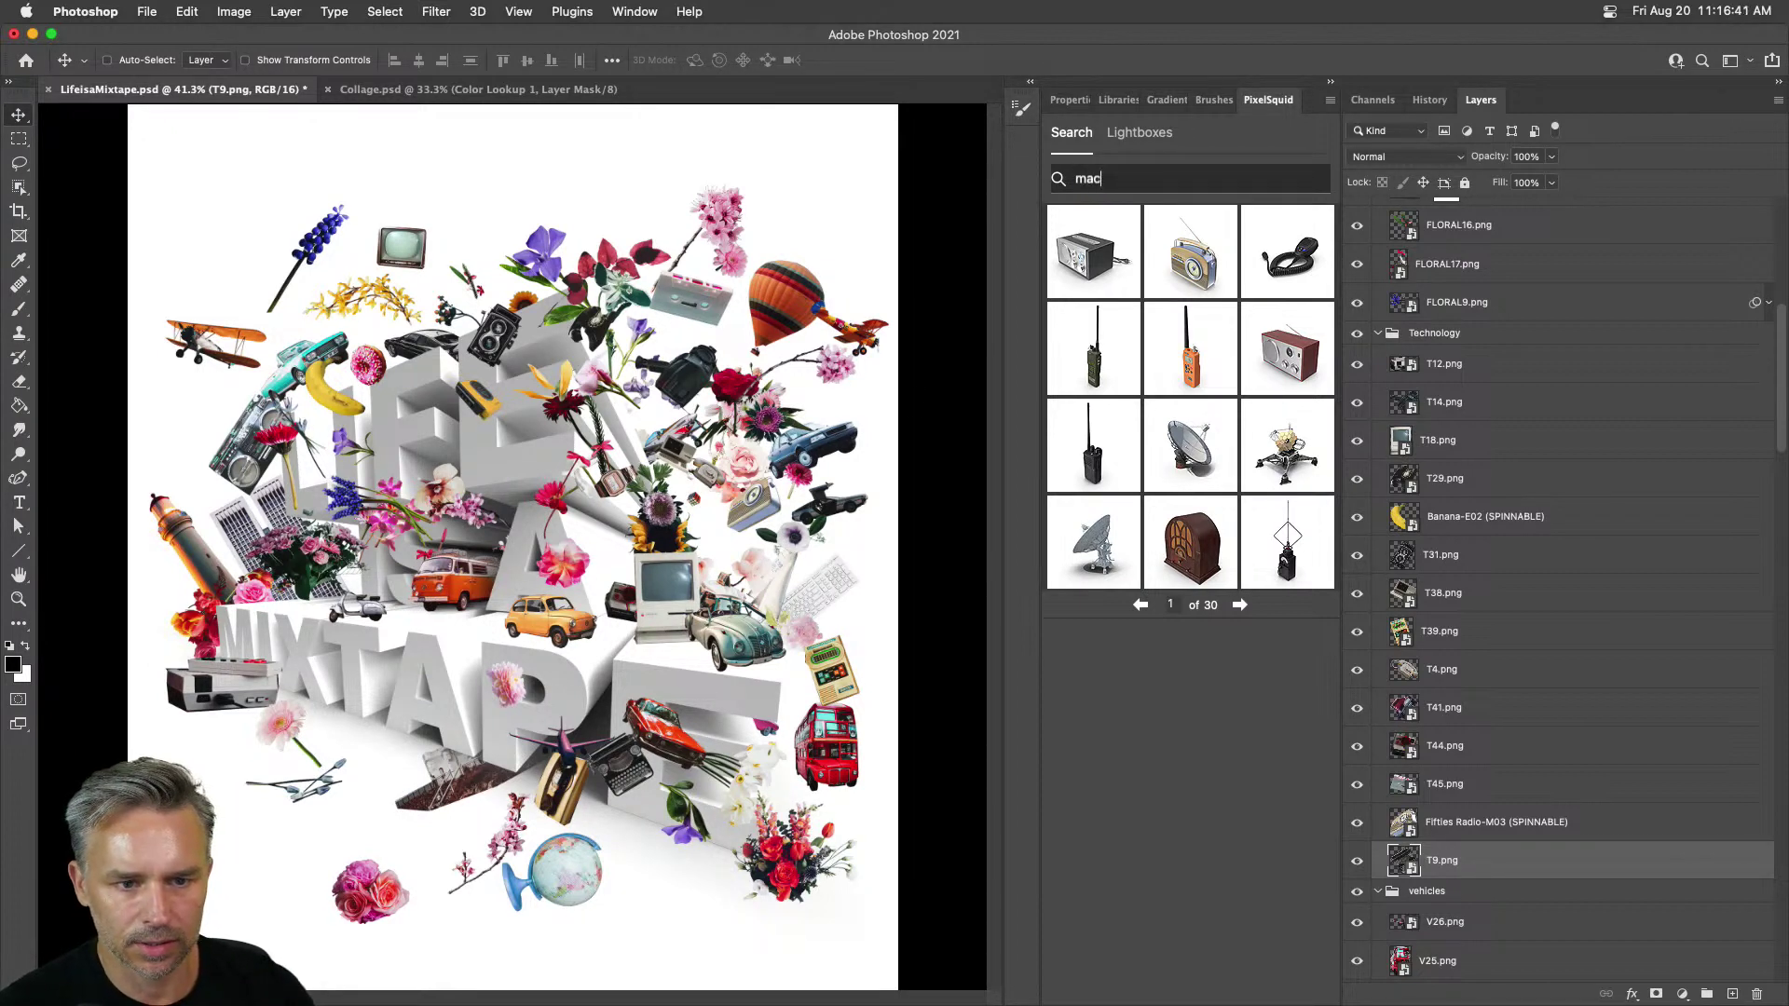
{"action": "key", "text": "Return"}
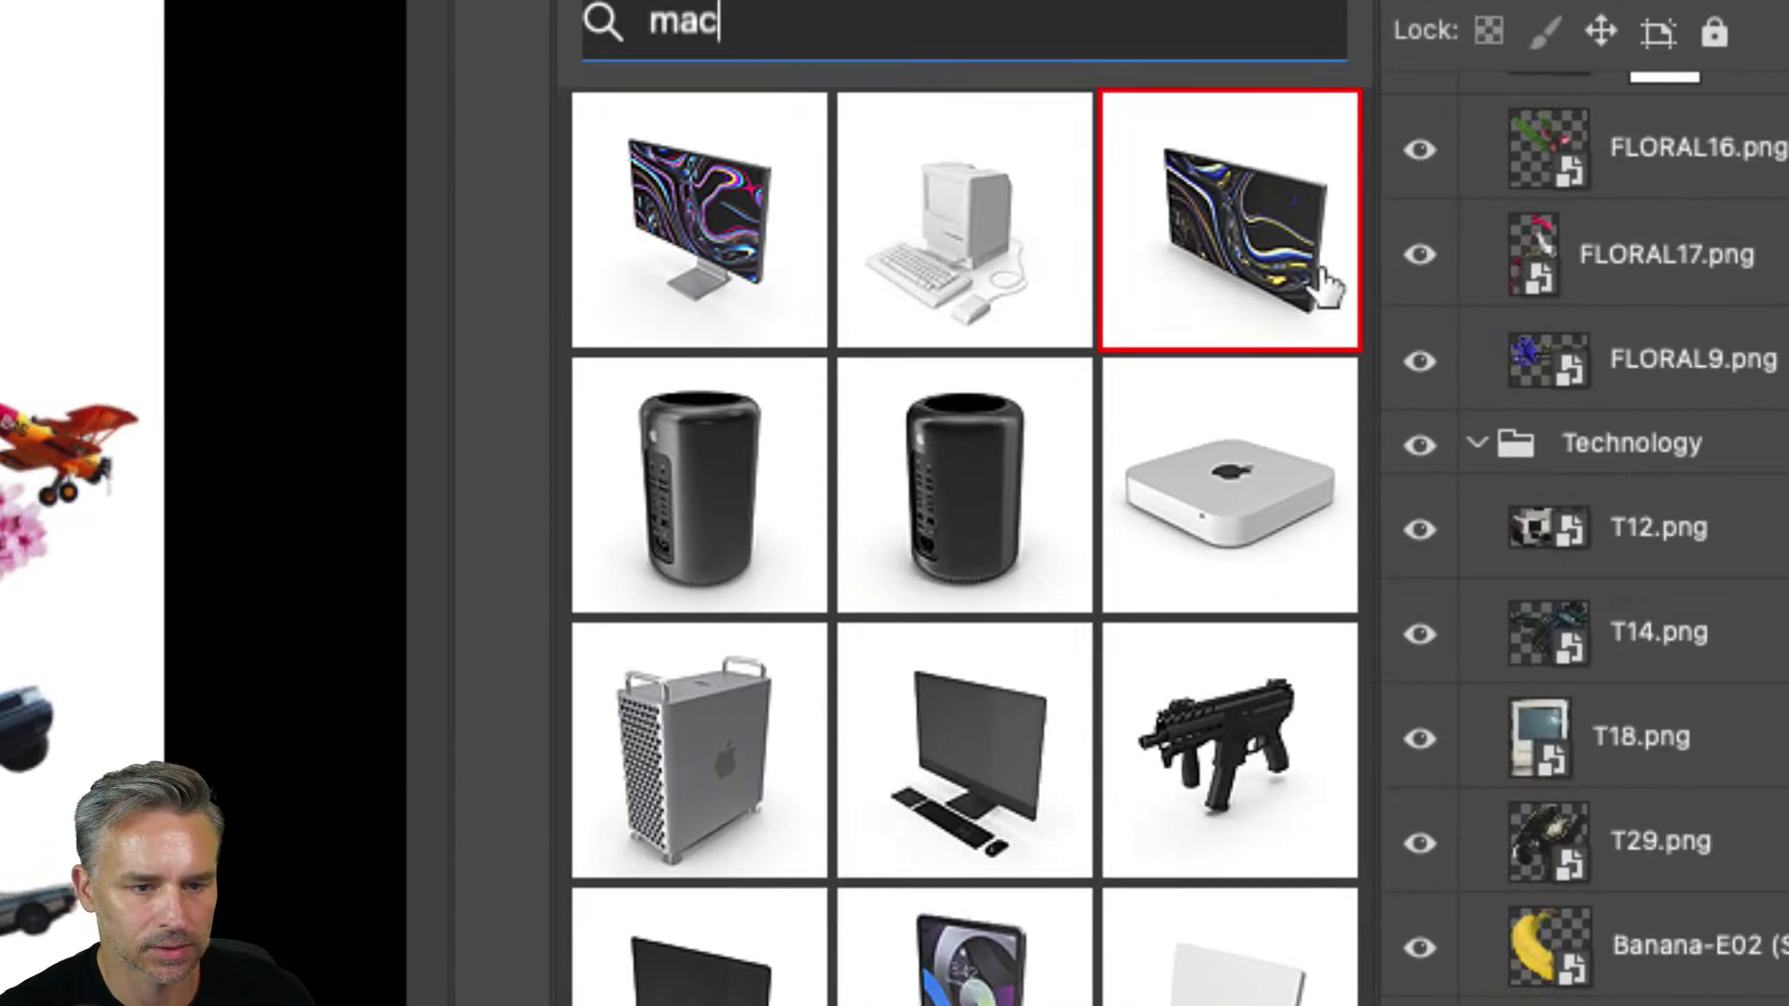
{"action": "left_click", "coordinate": [922, 232]}
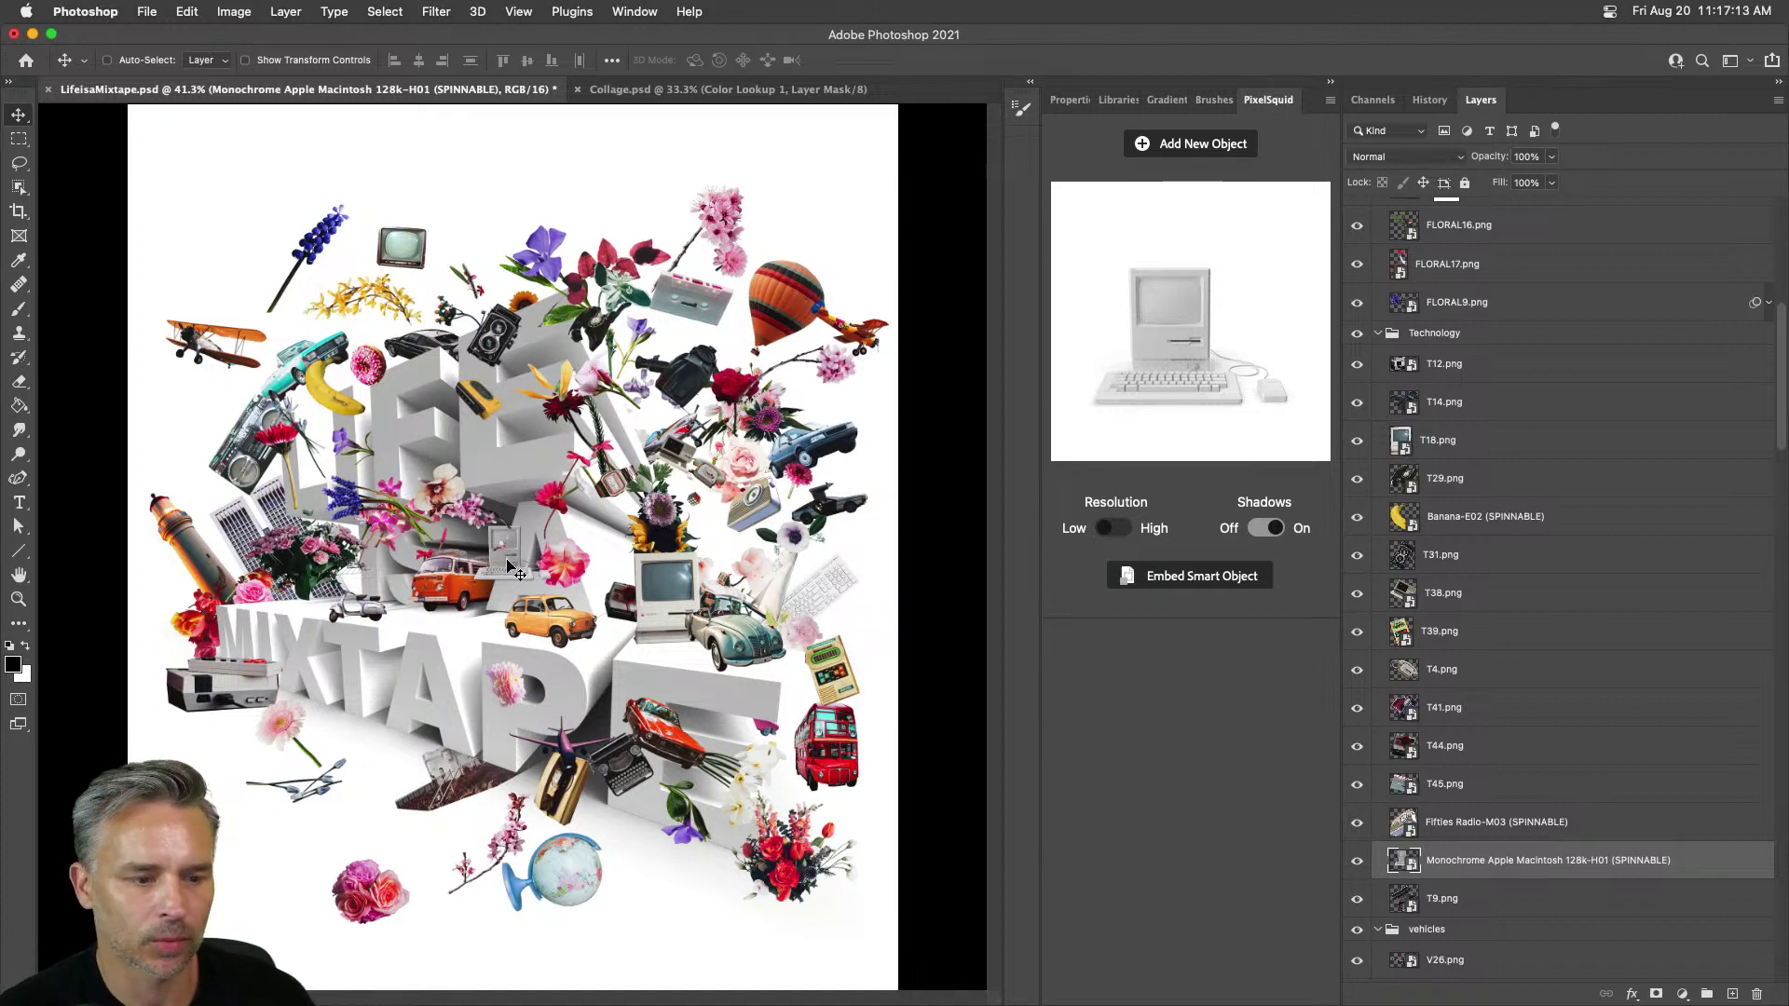
Step: Show only the Monochrome Apple Macintosh 128k layer and scale the computer up until it nearly fills the view
{"action": "left_click", "coordinate": [1357, 861], "text": "alt"}
{"action": "key", "text": "super+equal"}
{"action": "key", "text": "super+equal"}
{"action": "key", "text": "super+equal"}
{"action": "key", "text": "super+equal"}
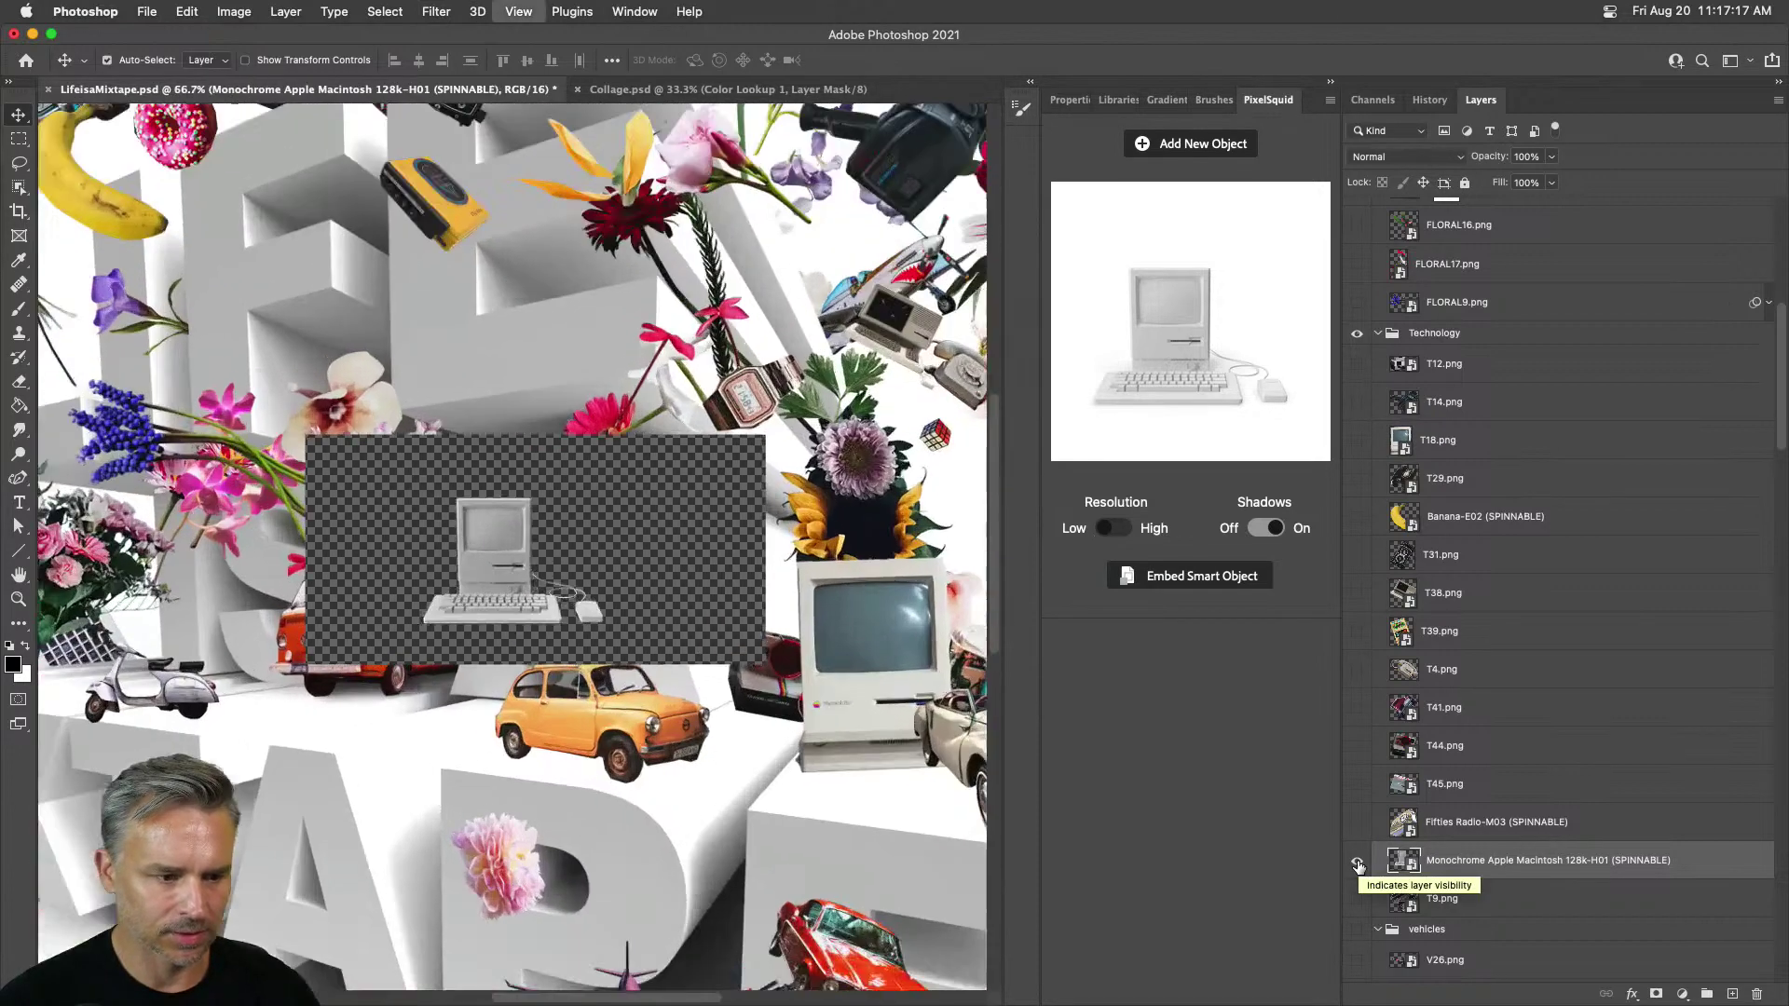
{"action": "key", "text": "super+t"}
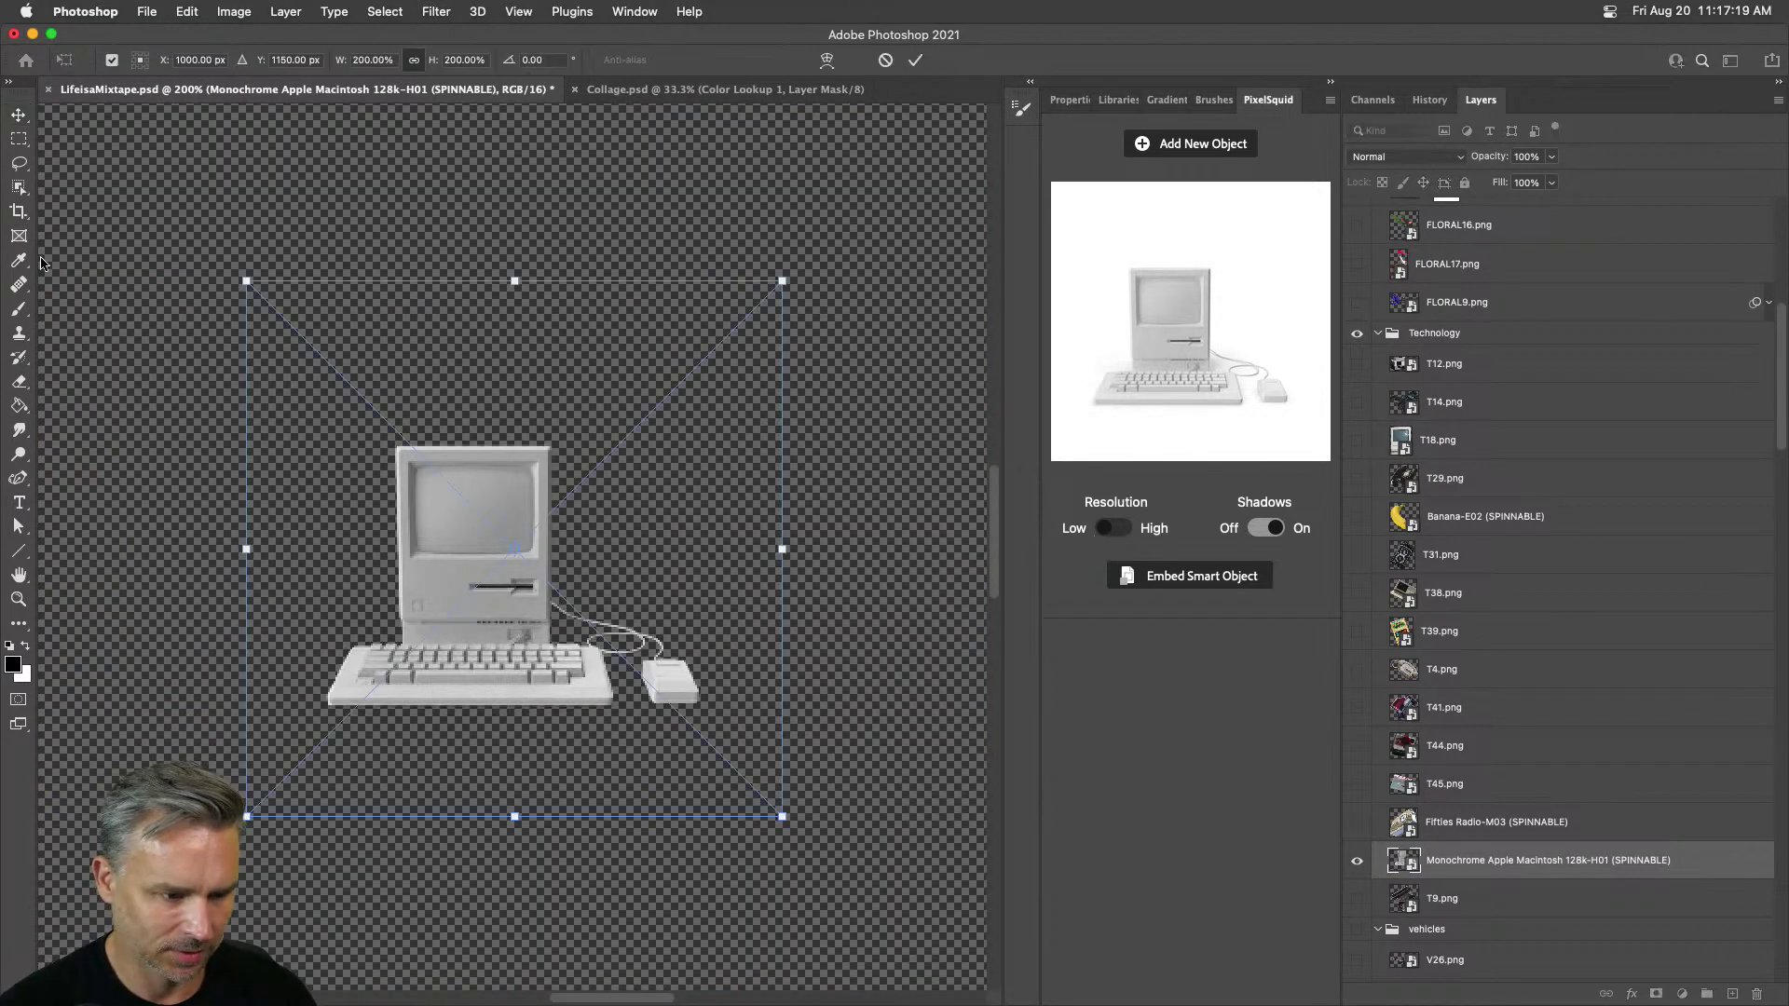
{"action": "left_click_drag", "start_coordinate": [781, 279], "coordinate": [1072, 47]}
{"action": "key", "text": "Return"}
{"action": "scroll", "coordinate": [504, 457], "scroll_direction": "down", "scroll_amount": 3}
{"action": "scroll", "coordinate": [504, 456], "scroll_direction": "left", "scroll_amount": 3}
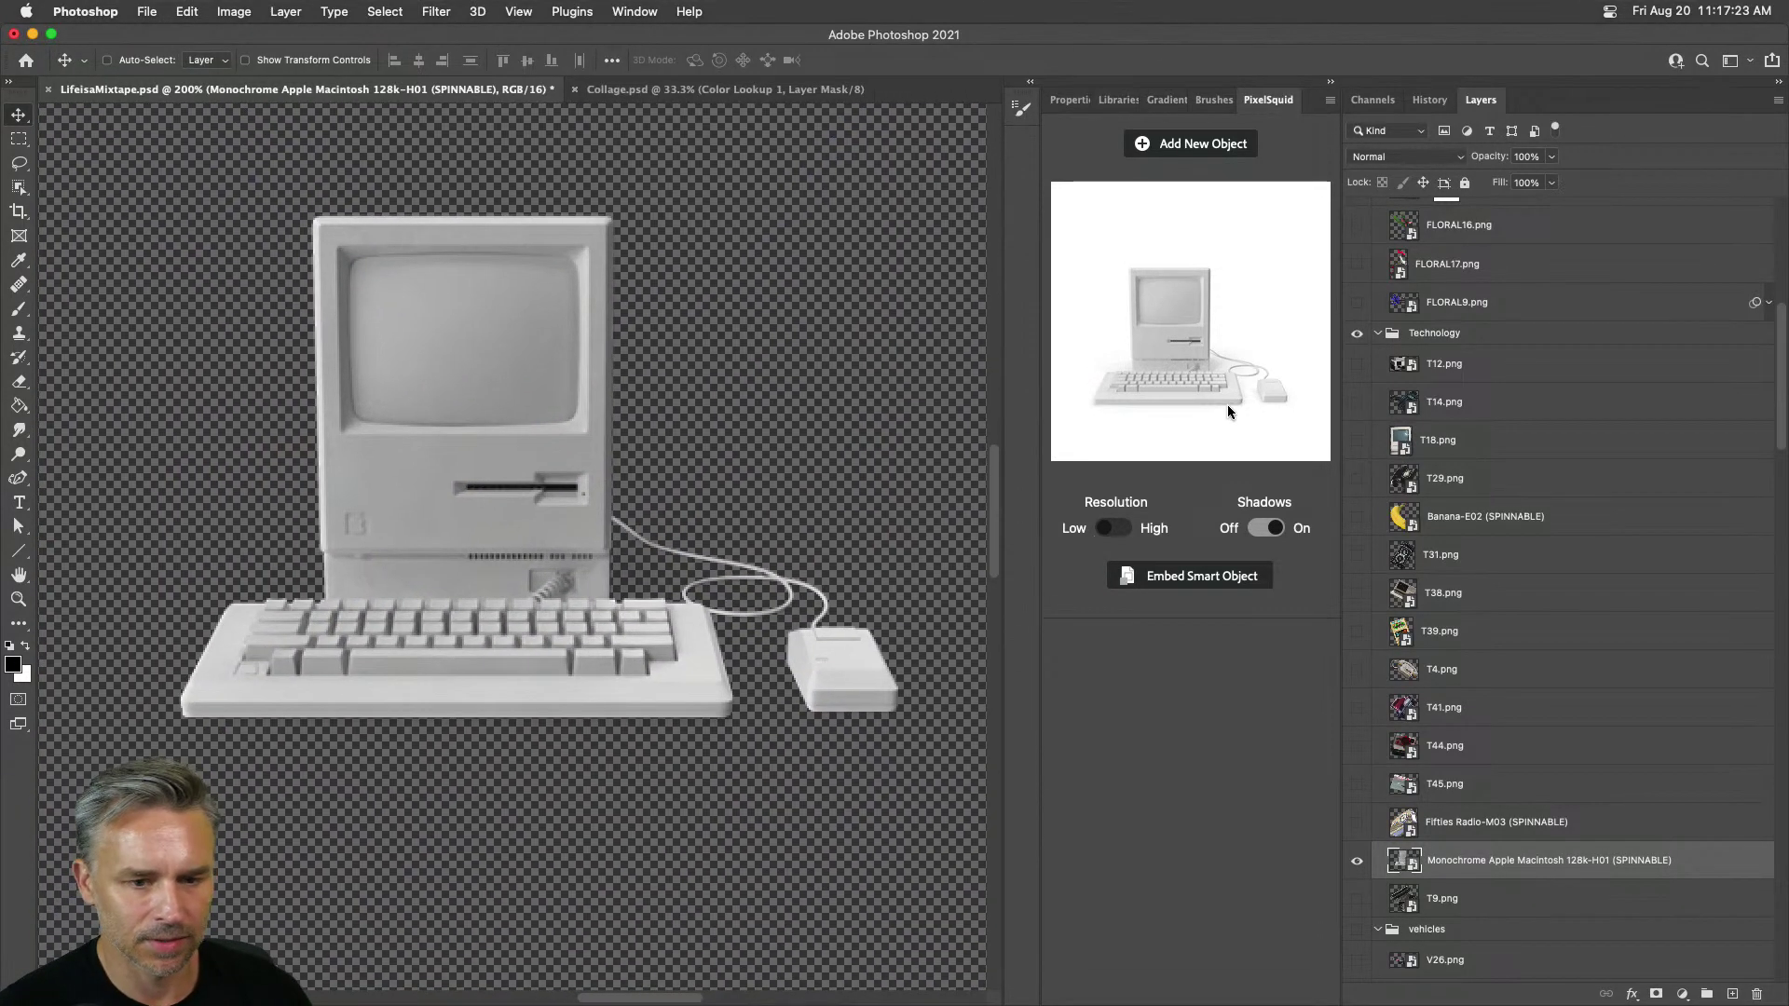
Step: Spin the Macintosh to a three-quarter view with the keyboard in front, and set its resolution to High
{"action": "left_click_drag", "start_coordinate": [1169, 380], "coordinate": [1185, 381]}
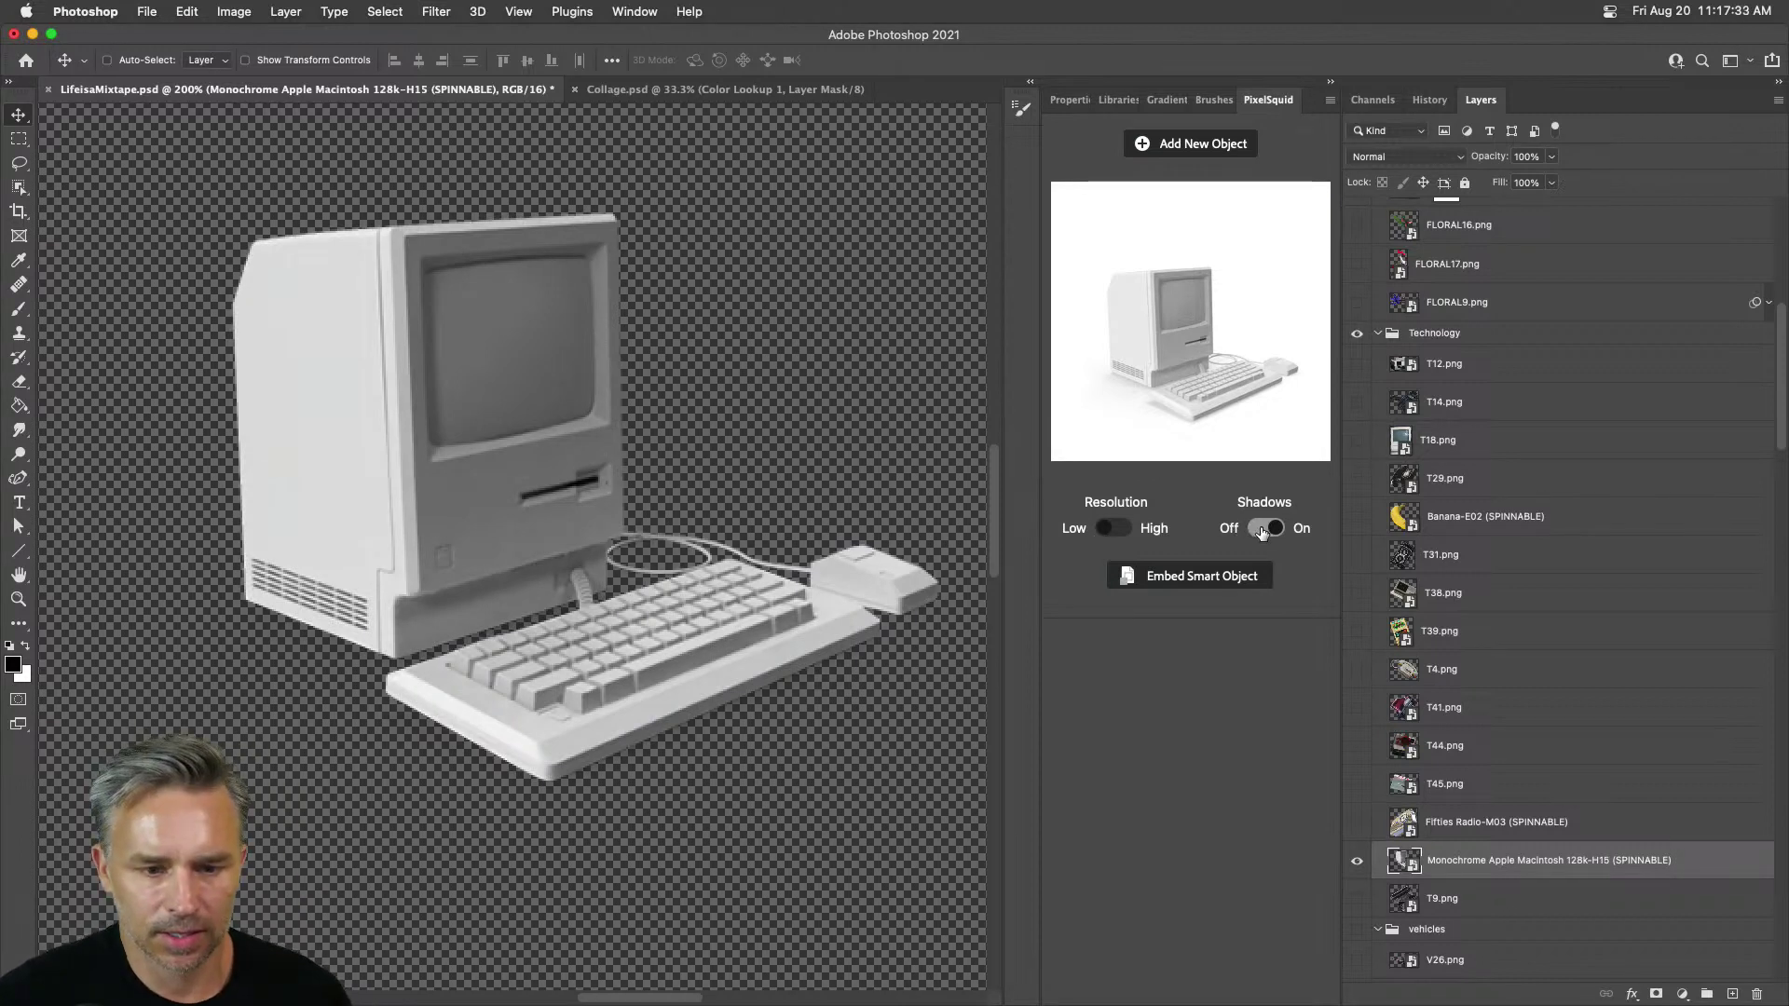
{"action": "left_click", "coordinate": [1110, 529]}
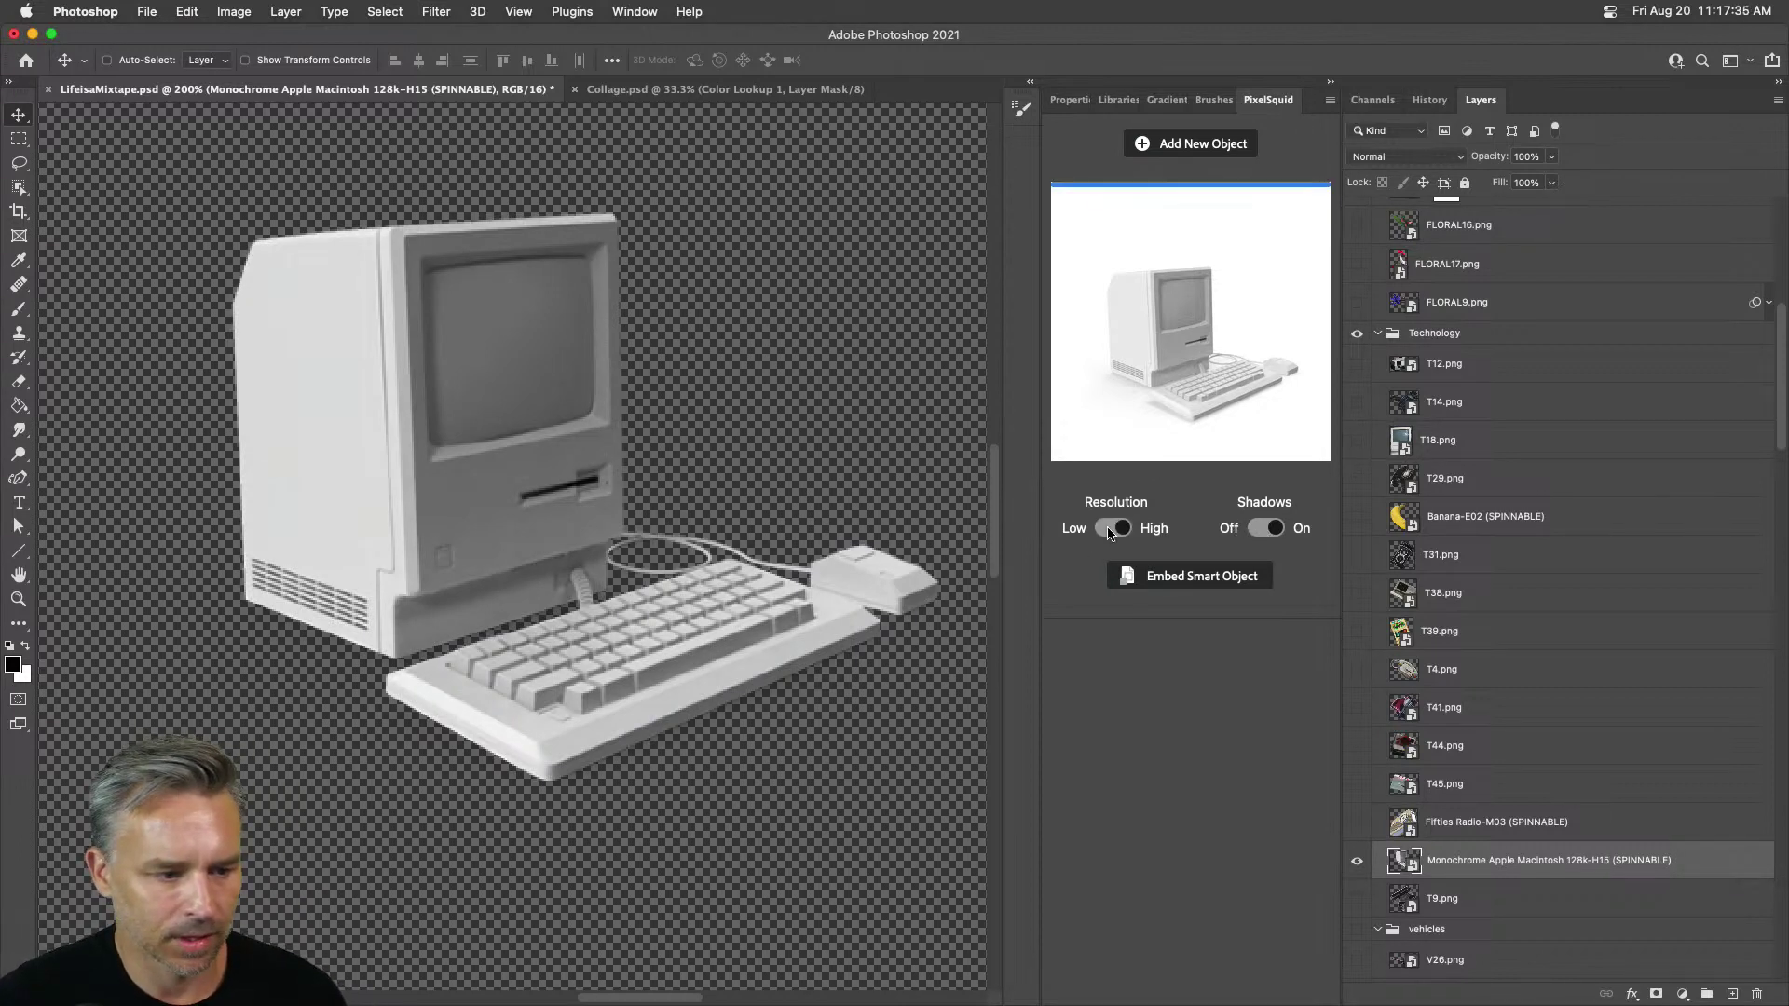
Step: Make all collage layers visible again and spin the Macintosh to a more frontal view
{"action": "left_click", "coordinate": [1357, 862], "text": "alt"}
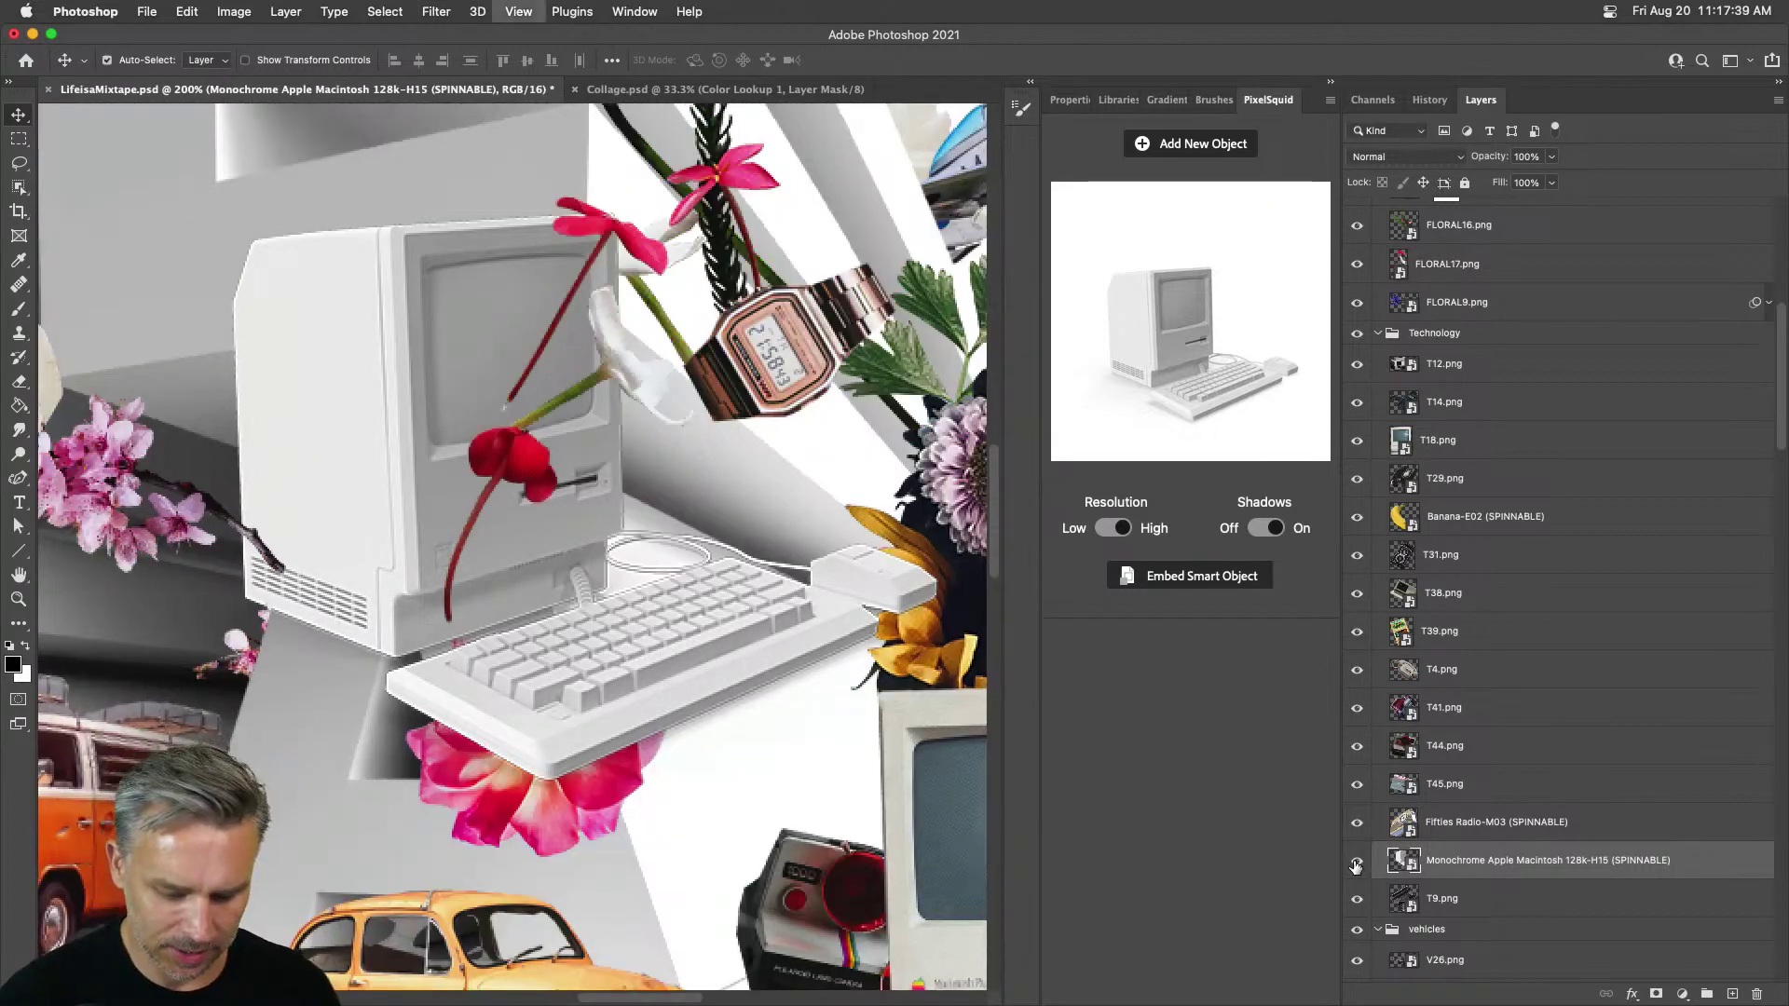
{"action": "key", "text": "super+minus"}
{"action": "key", "text": "super+minus"}
{"action": "key", "text": "super+minus"}
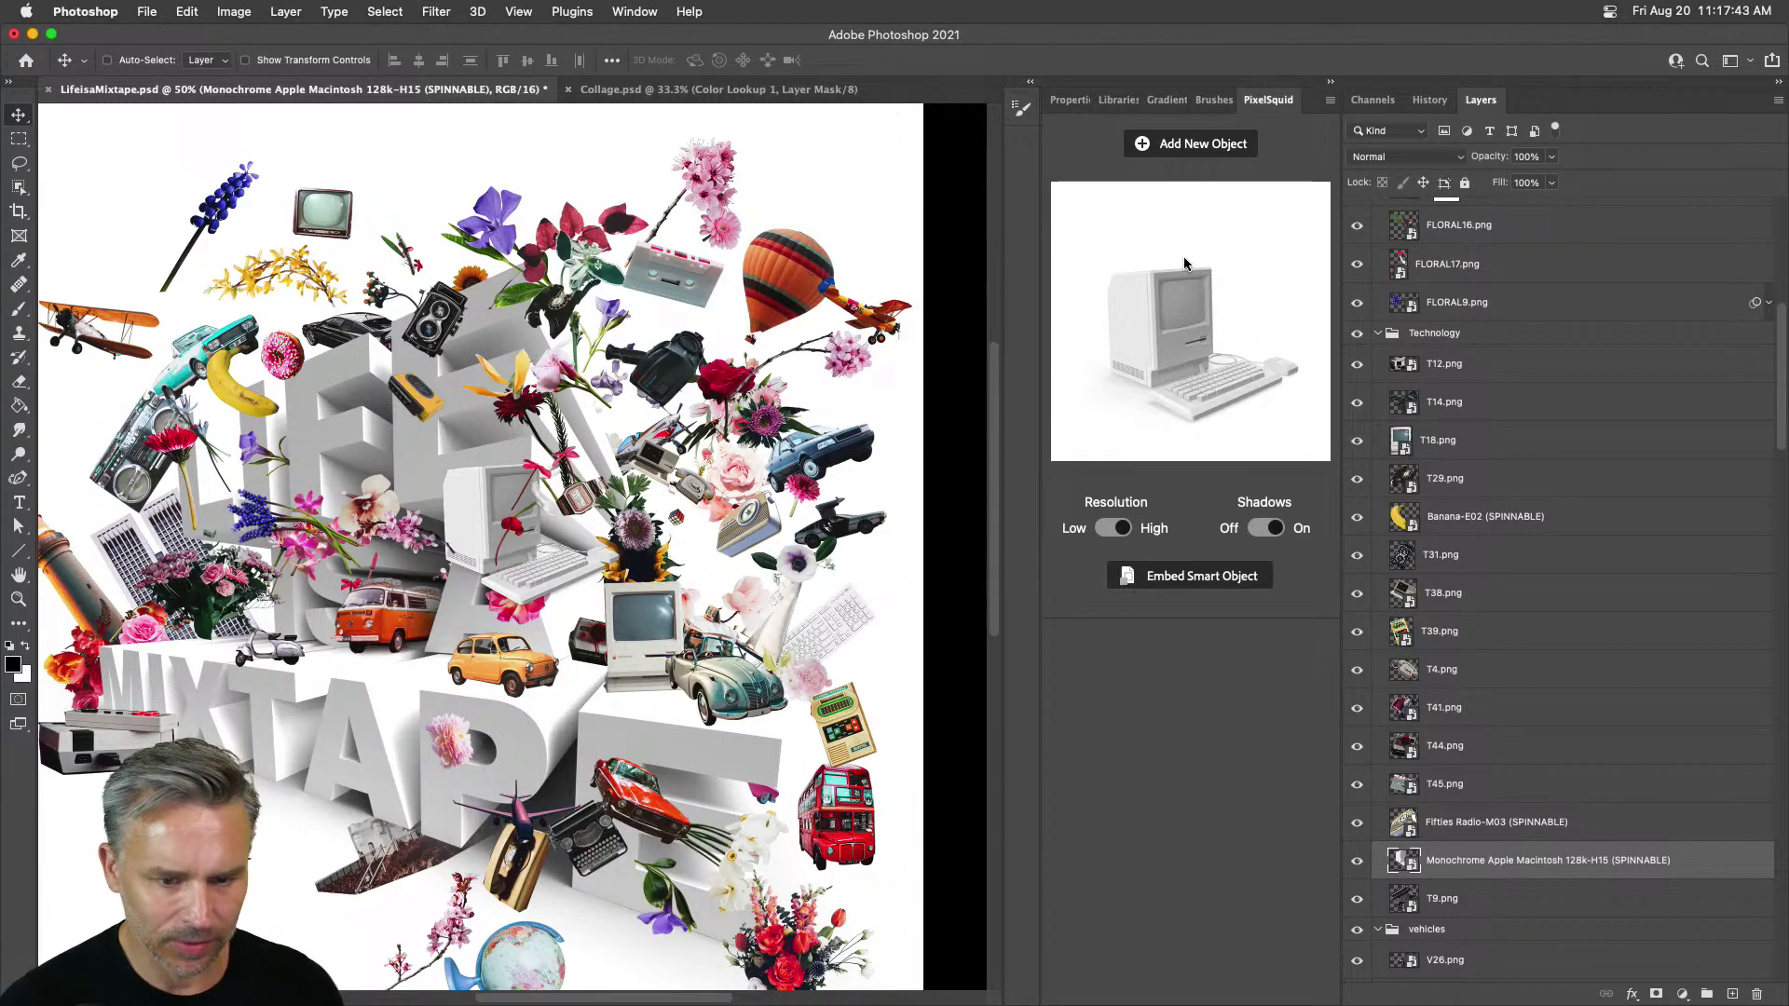
{"action": "mouse_move", "coordinate": [1161, 361]}
{"action": "left_mouse_down"}
{"action": "mouse_move", "coordinate": [1160, 341]}
{"action": "mouse_move", "coordinate": [1158, 361]}
{"action": "left_mouse_up"}
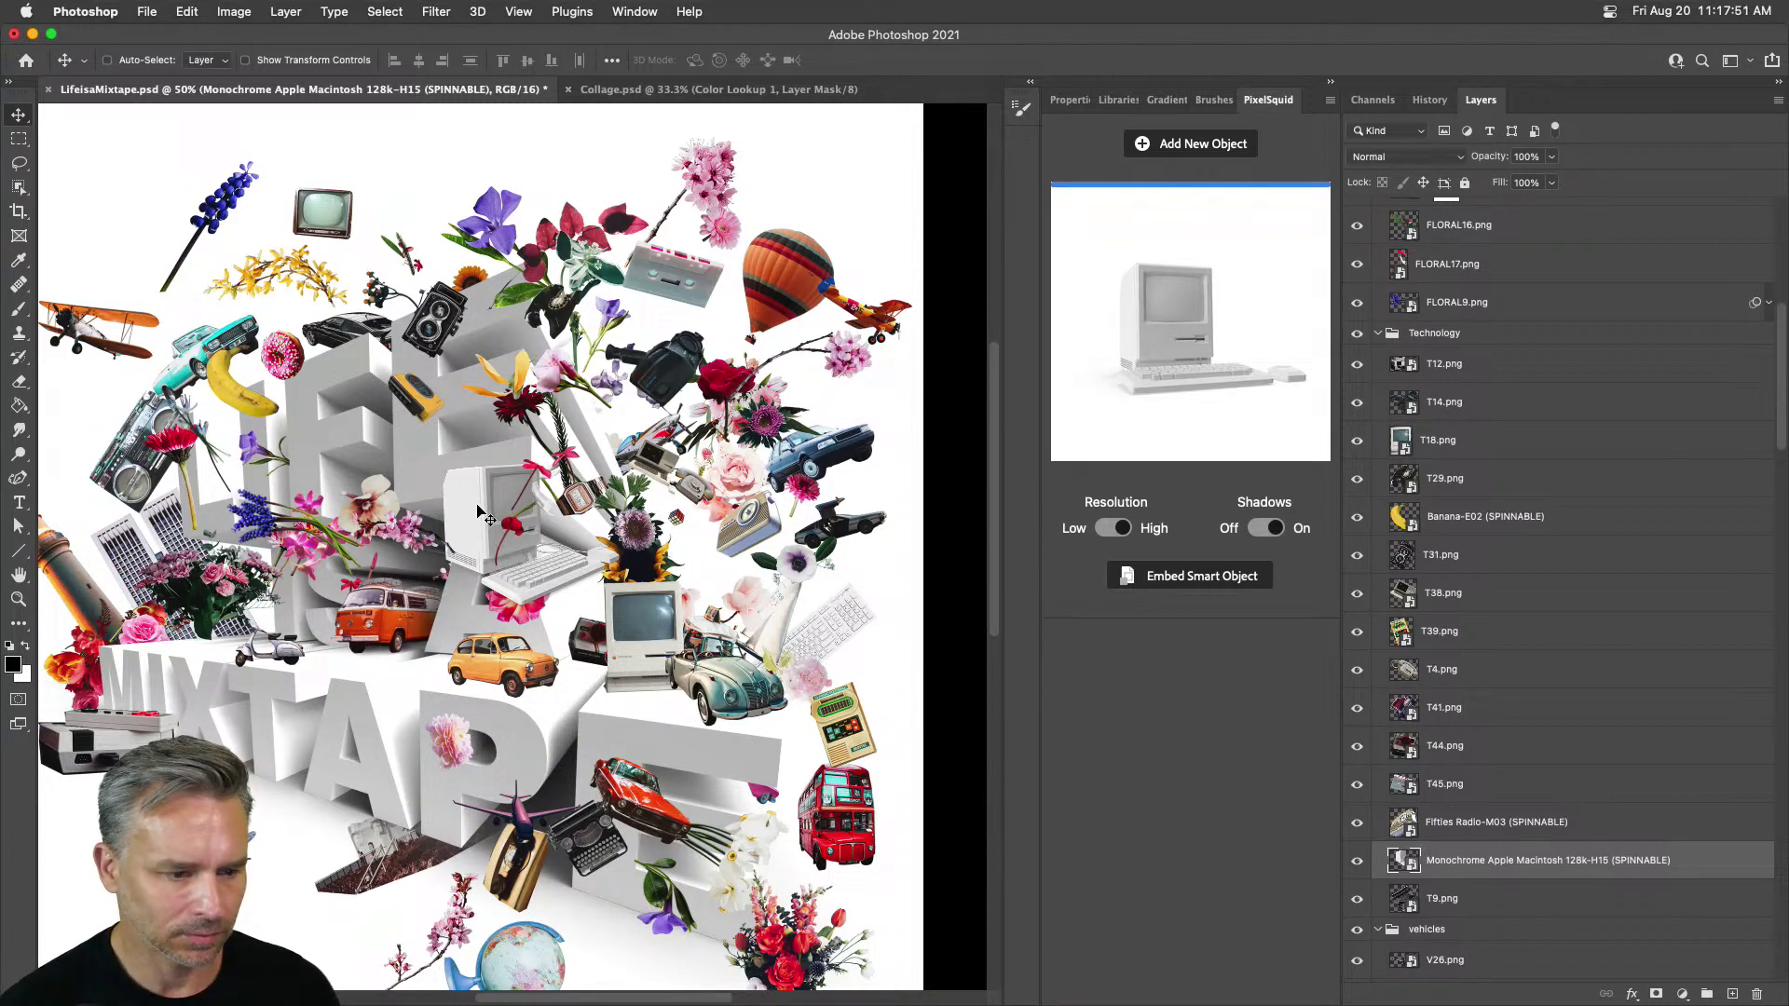
Step: Move the Macintosh over the flower bouquet above the MIXTAPE lettering and scale it down
{"action": "left_click_drag", "start_coordinate": [477, 512], "coordinate": [147, 597]}
{"action": "key", "text": "ctrl+t"}
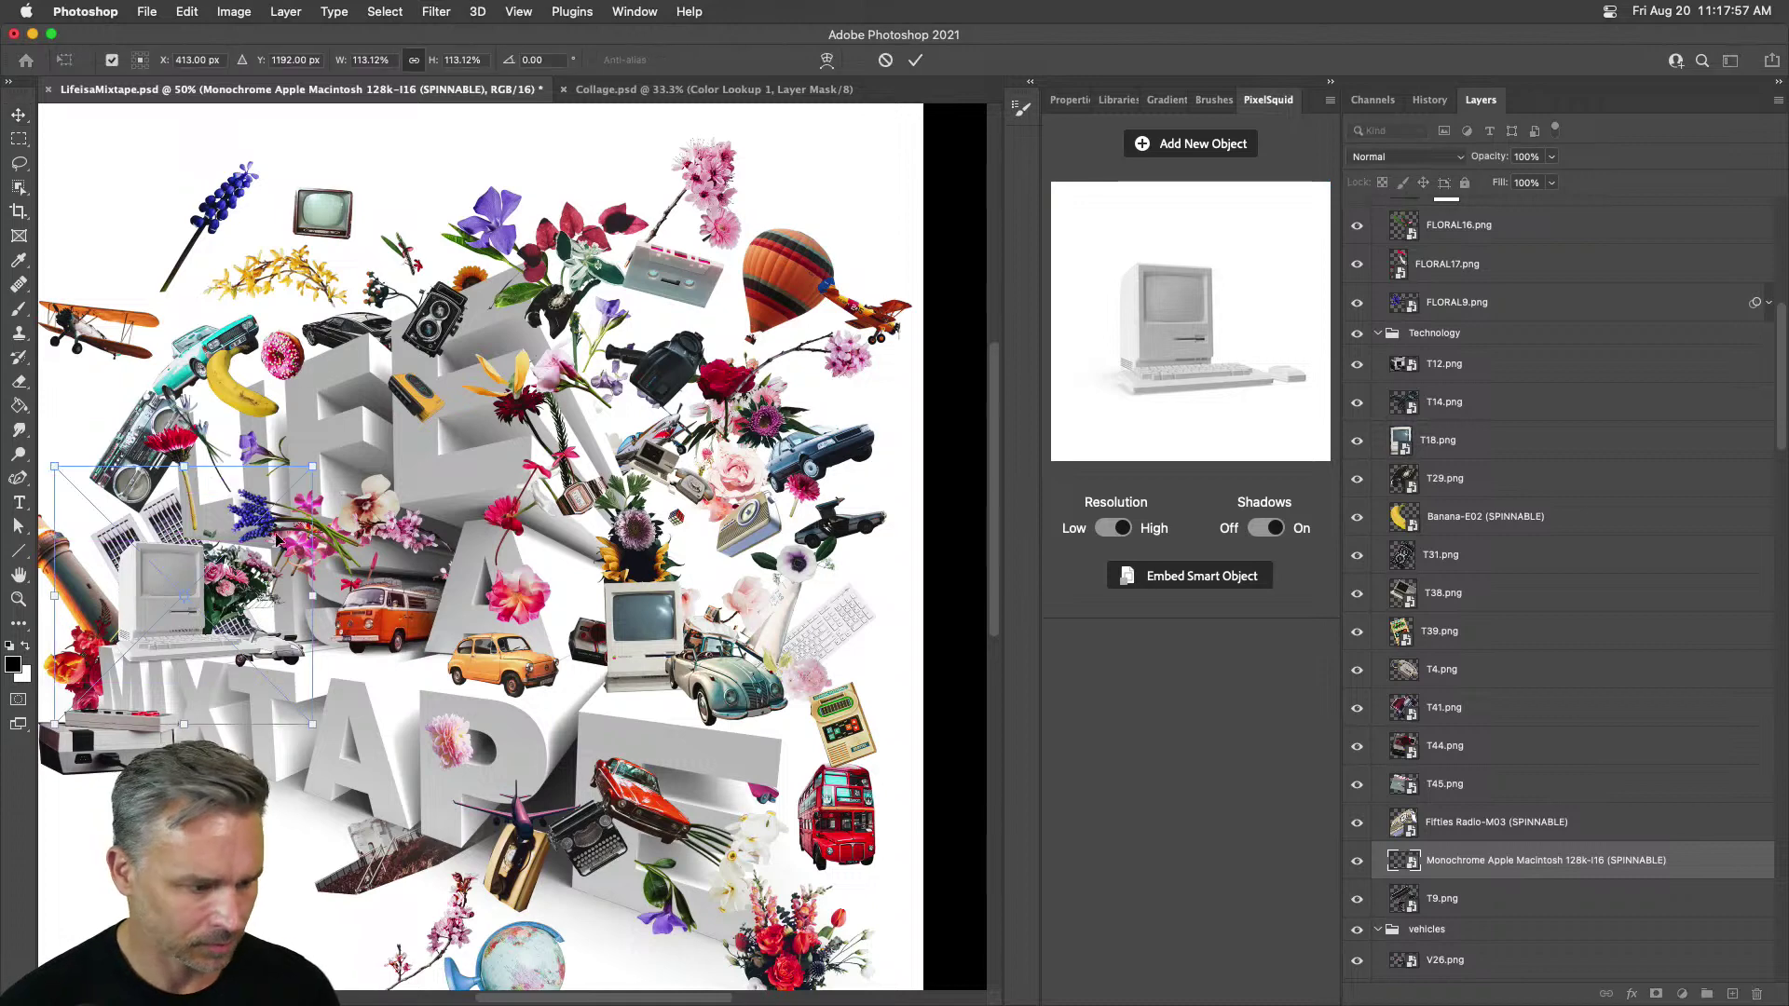
{"action": "left_click_drag", "start_coordinate": [314, 460], "coordinate": [146, 642]}
{"action": "key", "text": "Return"}
Step: Position the Macintosh on the upper surface of the M and I of MIXTAPE, beside the pink and red flowers
{"action": "key", "text": "ctrl+plus"}
{"action": "key", "text": "ctrl+plus"}
{"action": "key", "text": "ctrl+plus"}
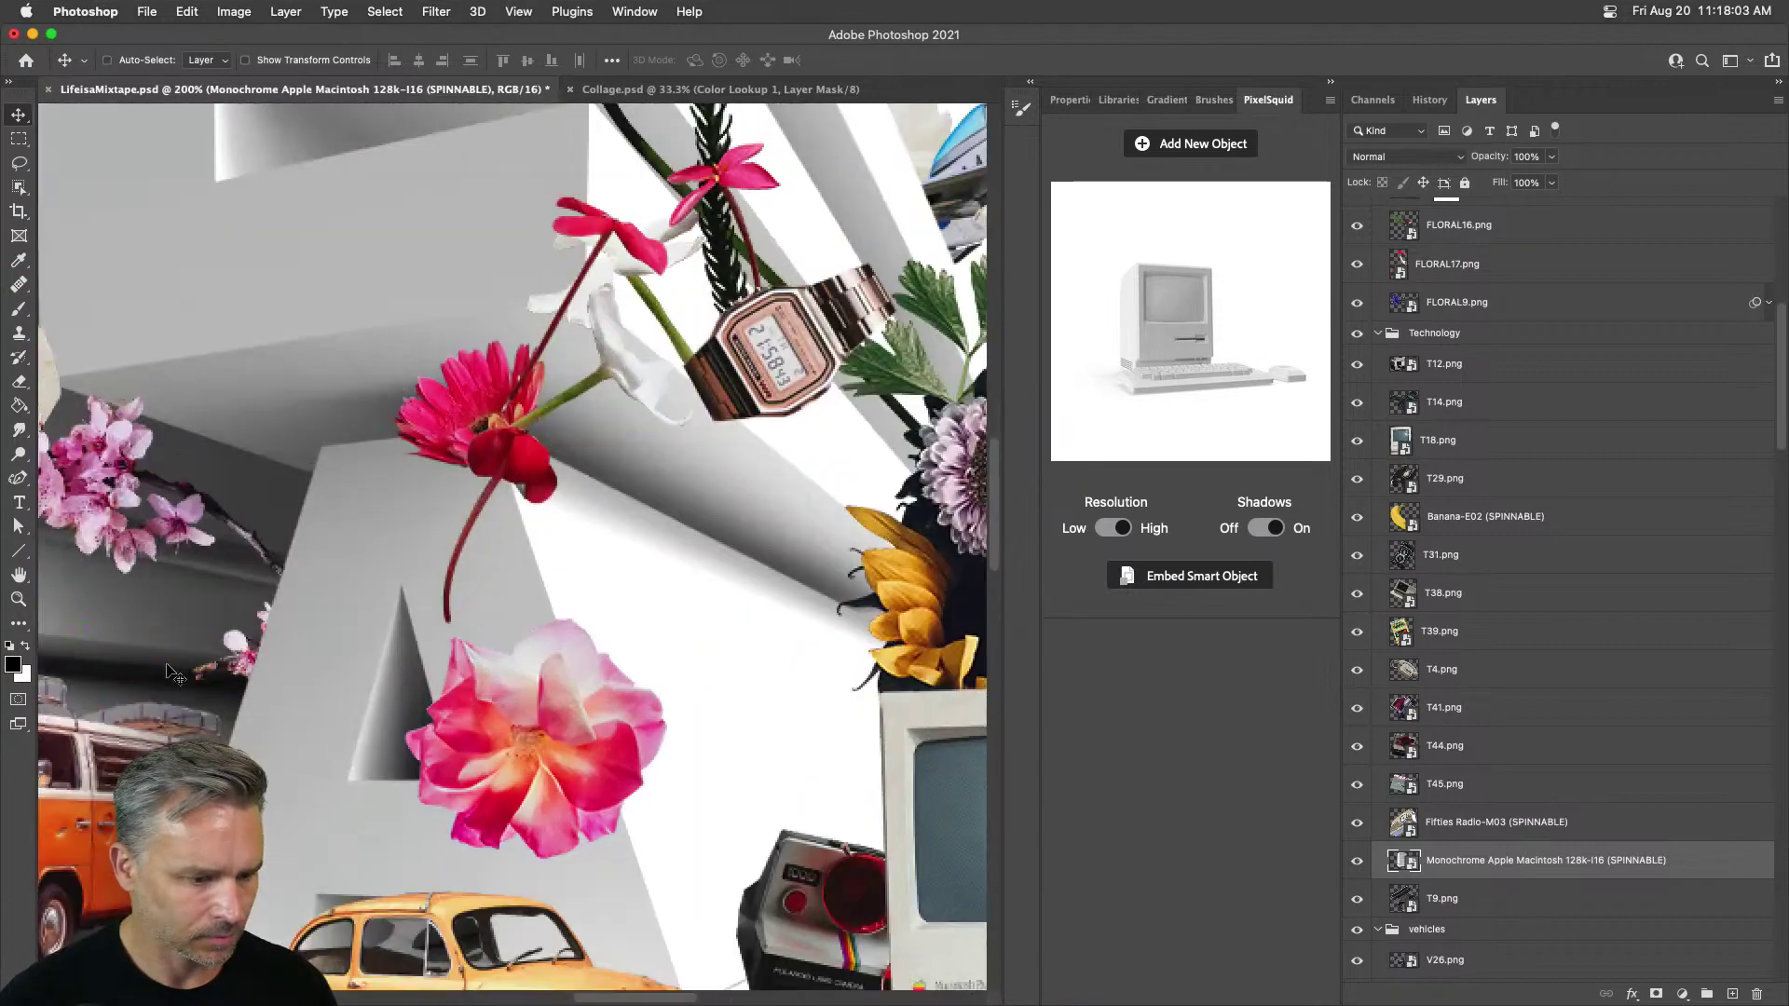
{"action": "scroll", "coordinate": [444, 441], "scroll_direction": "left", "scroll_amount": 10}
{"action": "scroll", "coordinate": [444, 441], "scroll_direction": "down", "scroll_amount": 4}
{"action": "left_click_drag", "start_coordinate": [445, 442], "coordinate": [475, 508]}
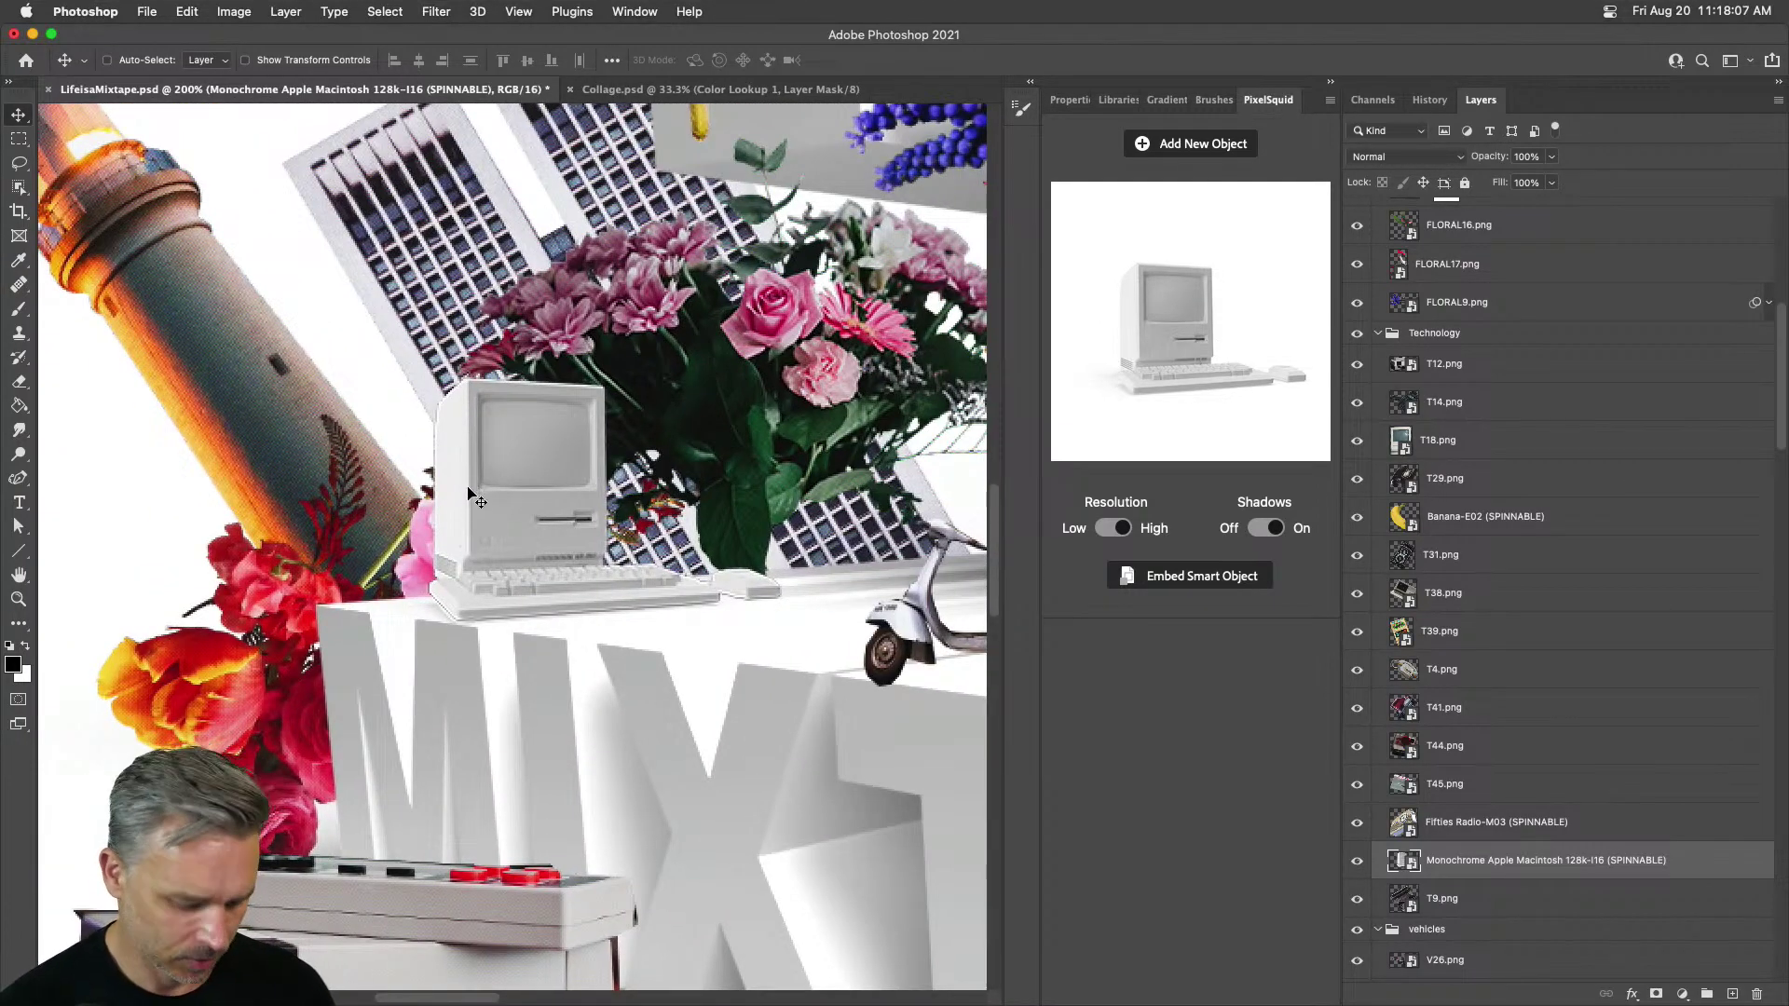
{"action": "left_click_drag", "start_coordinate": [471, 493], "coordinate": [514, 501]}
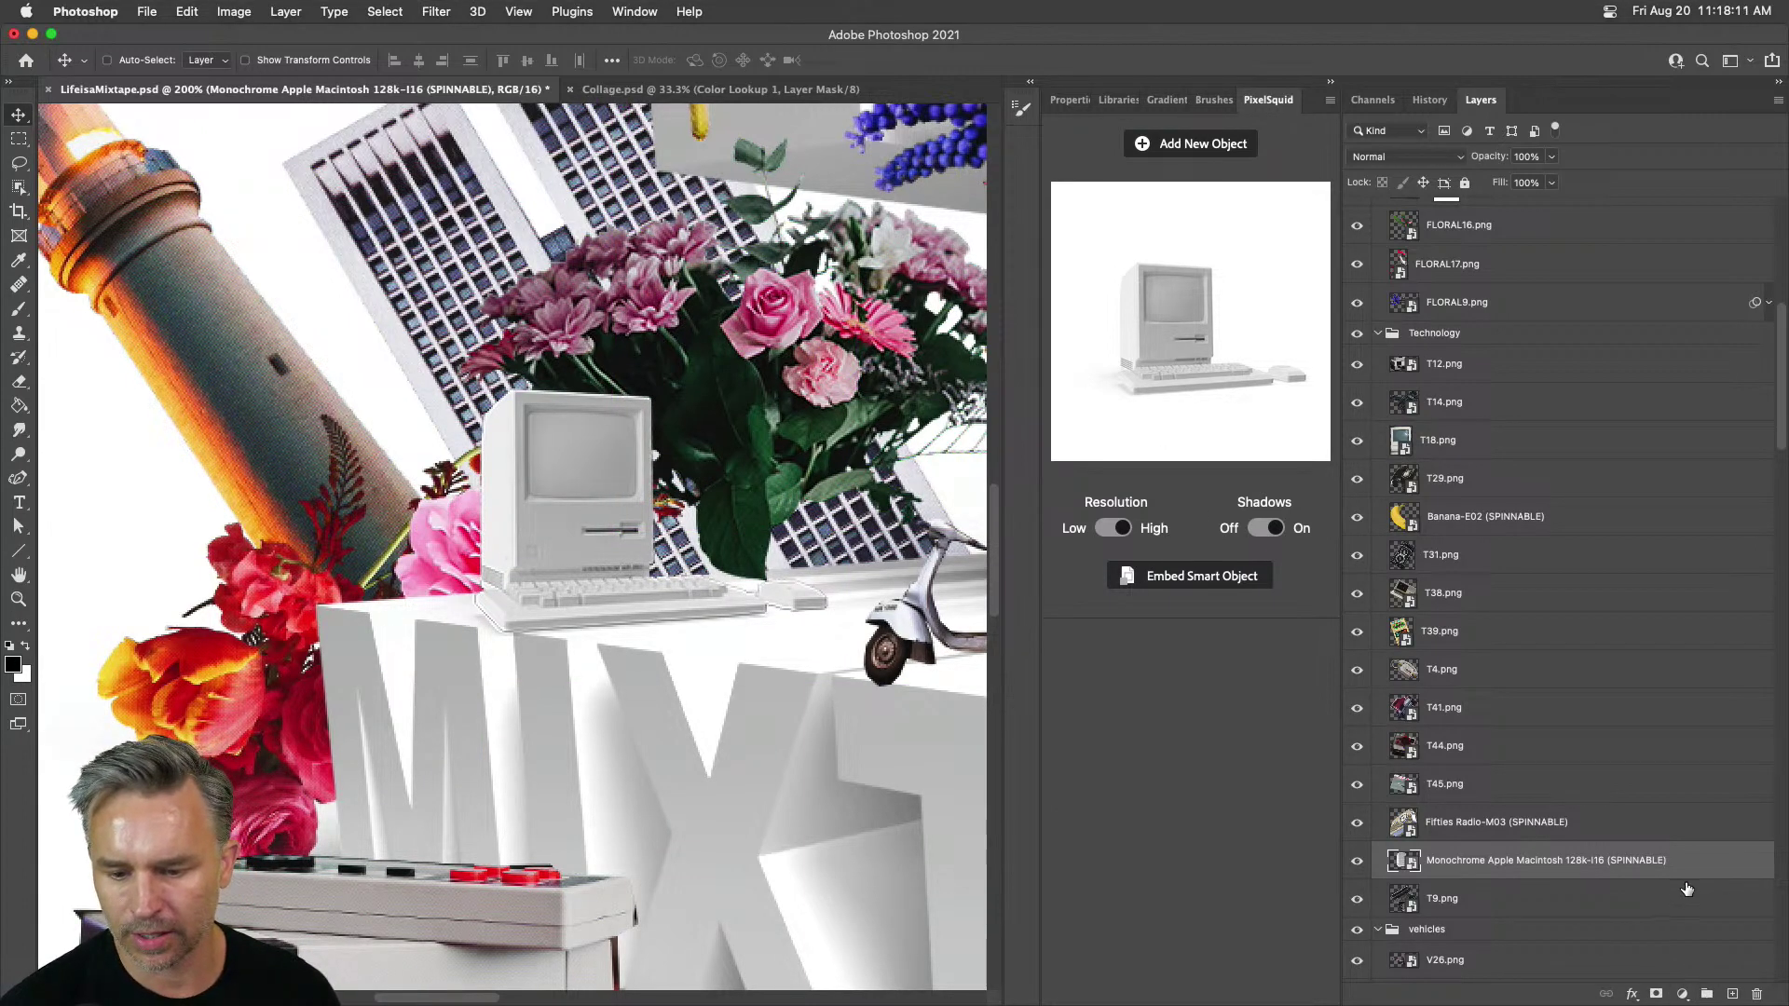
Step: Add a new layer above the Monochrome Apple Macintosh 128k layer and clip it to the computer
{"action": "scroll", "coordinate": [1687, 888], "scroll_direction": "down", "scroll_amount": 2}
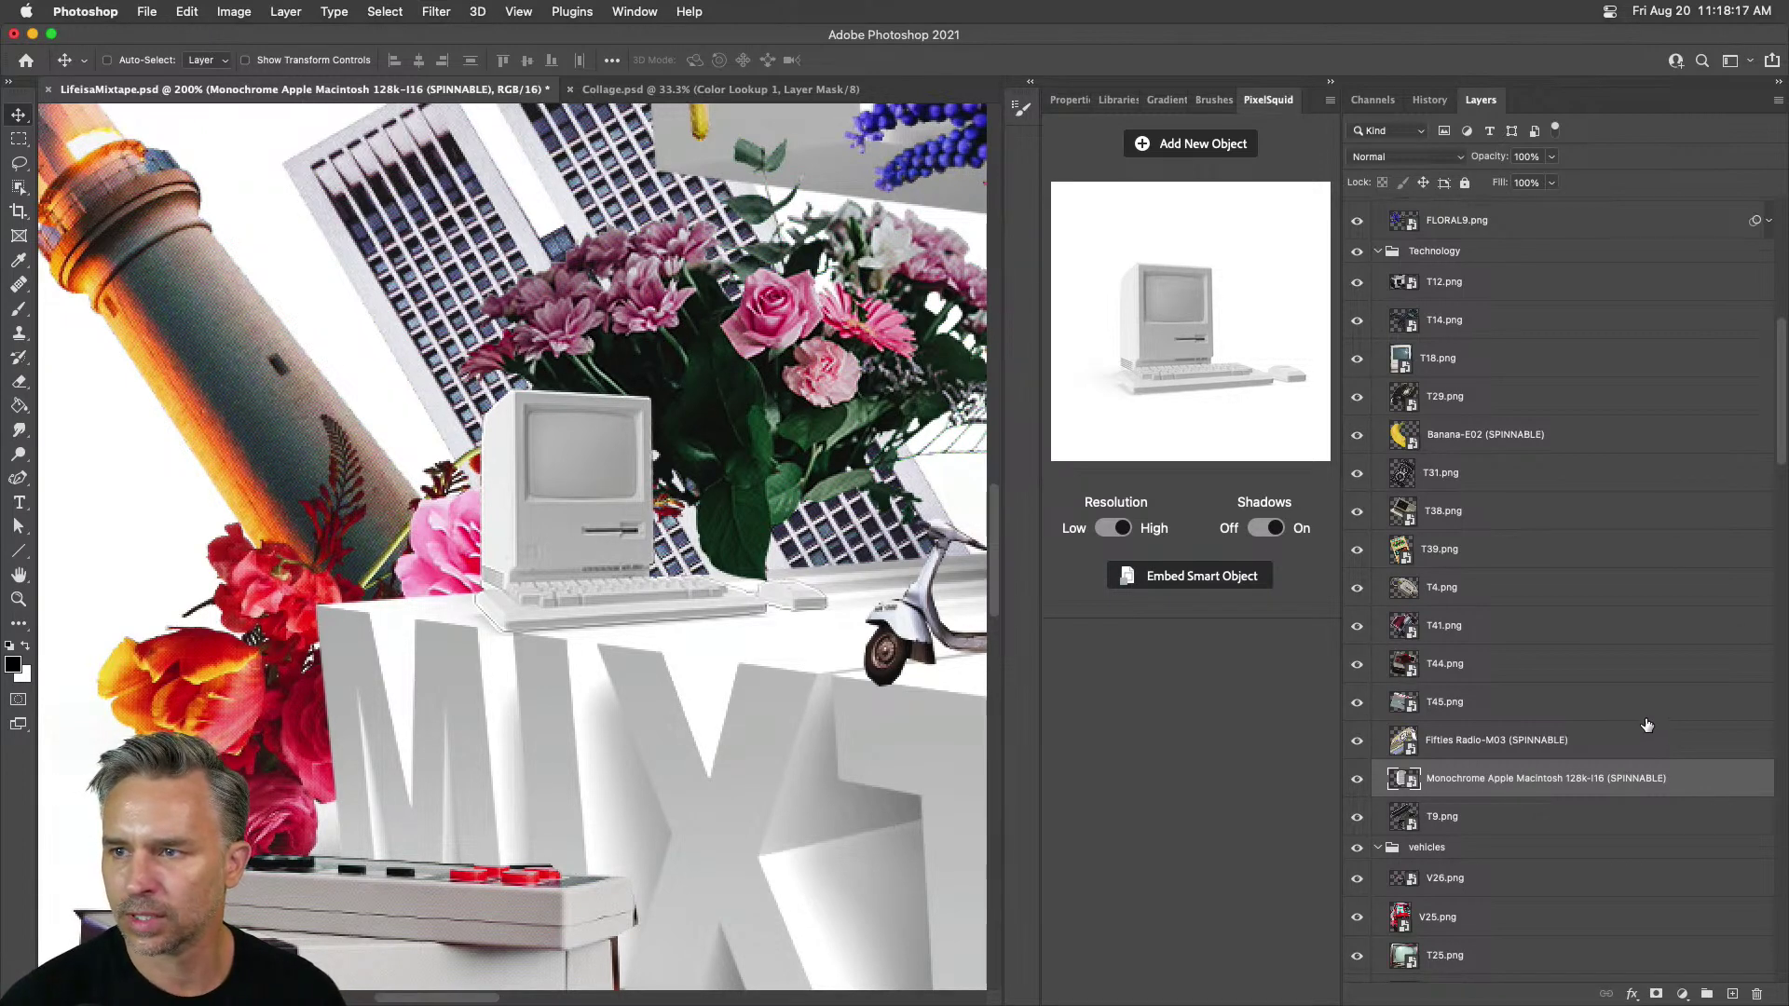
{"action": "left_click", "coordinate": [1732, 994]}
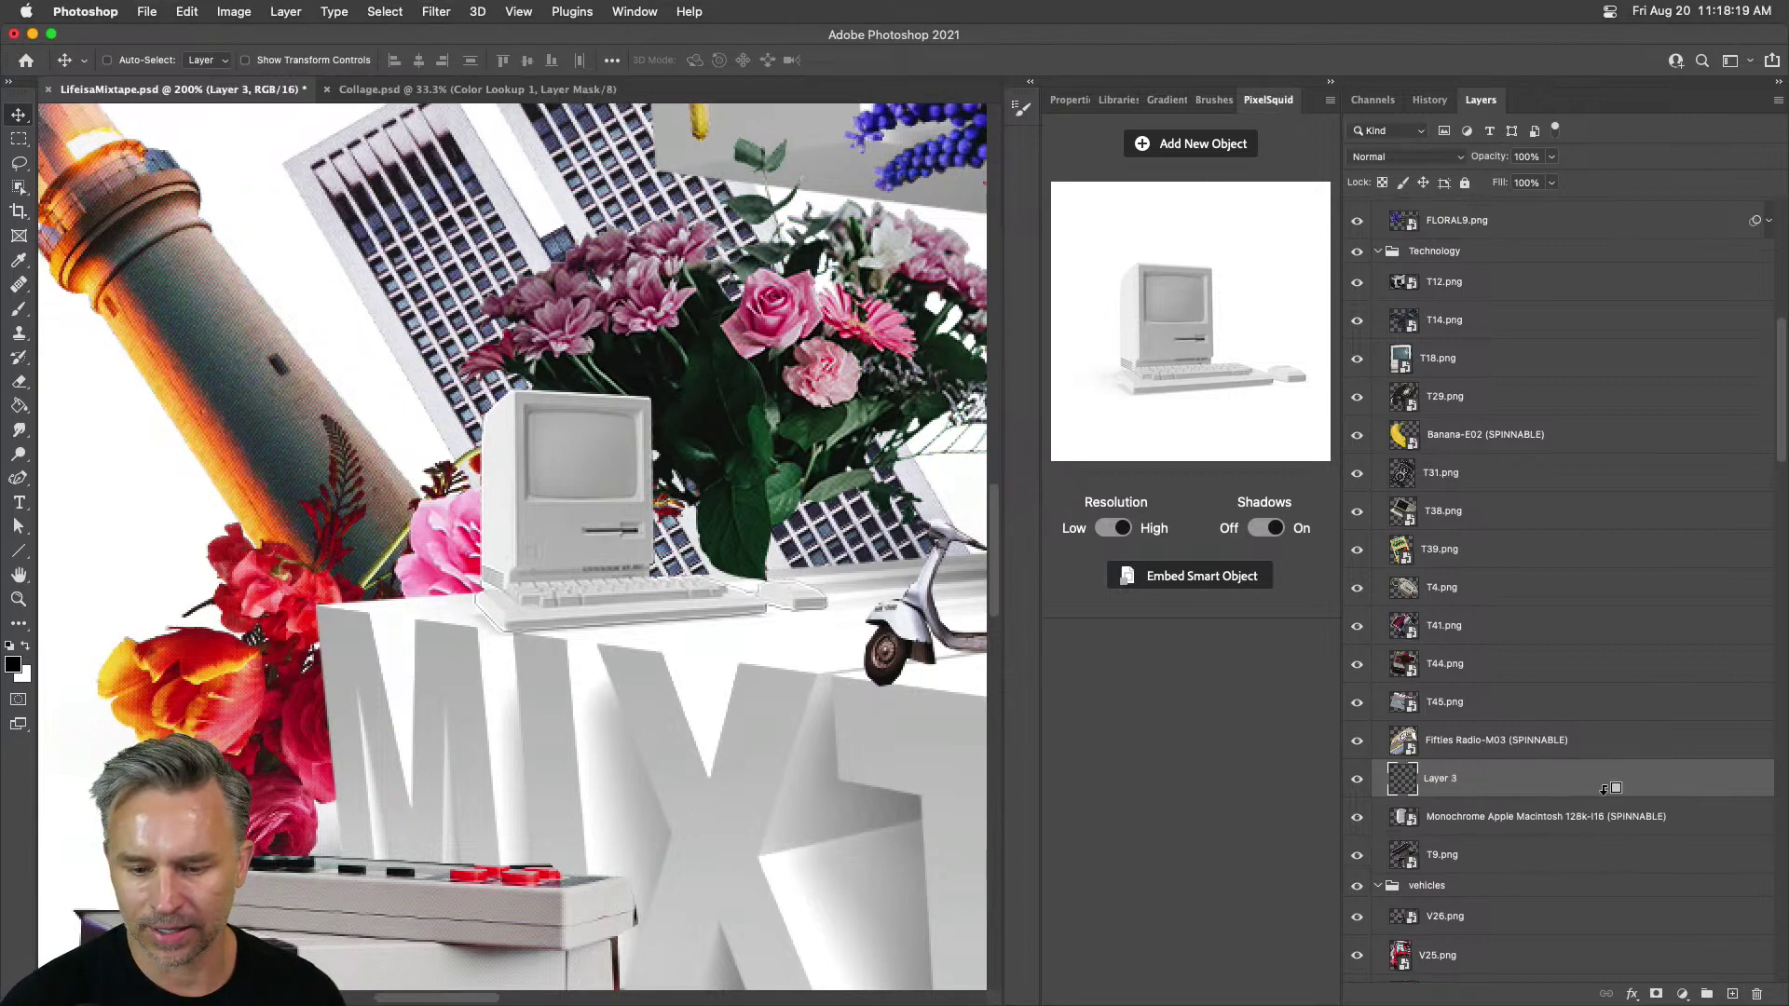
{"action": "left_click", "coordinate": [1411, 796], "text": "alt"}
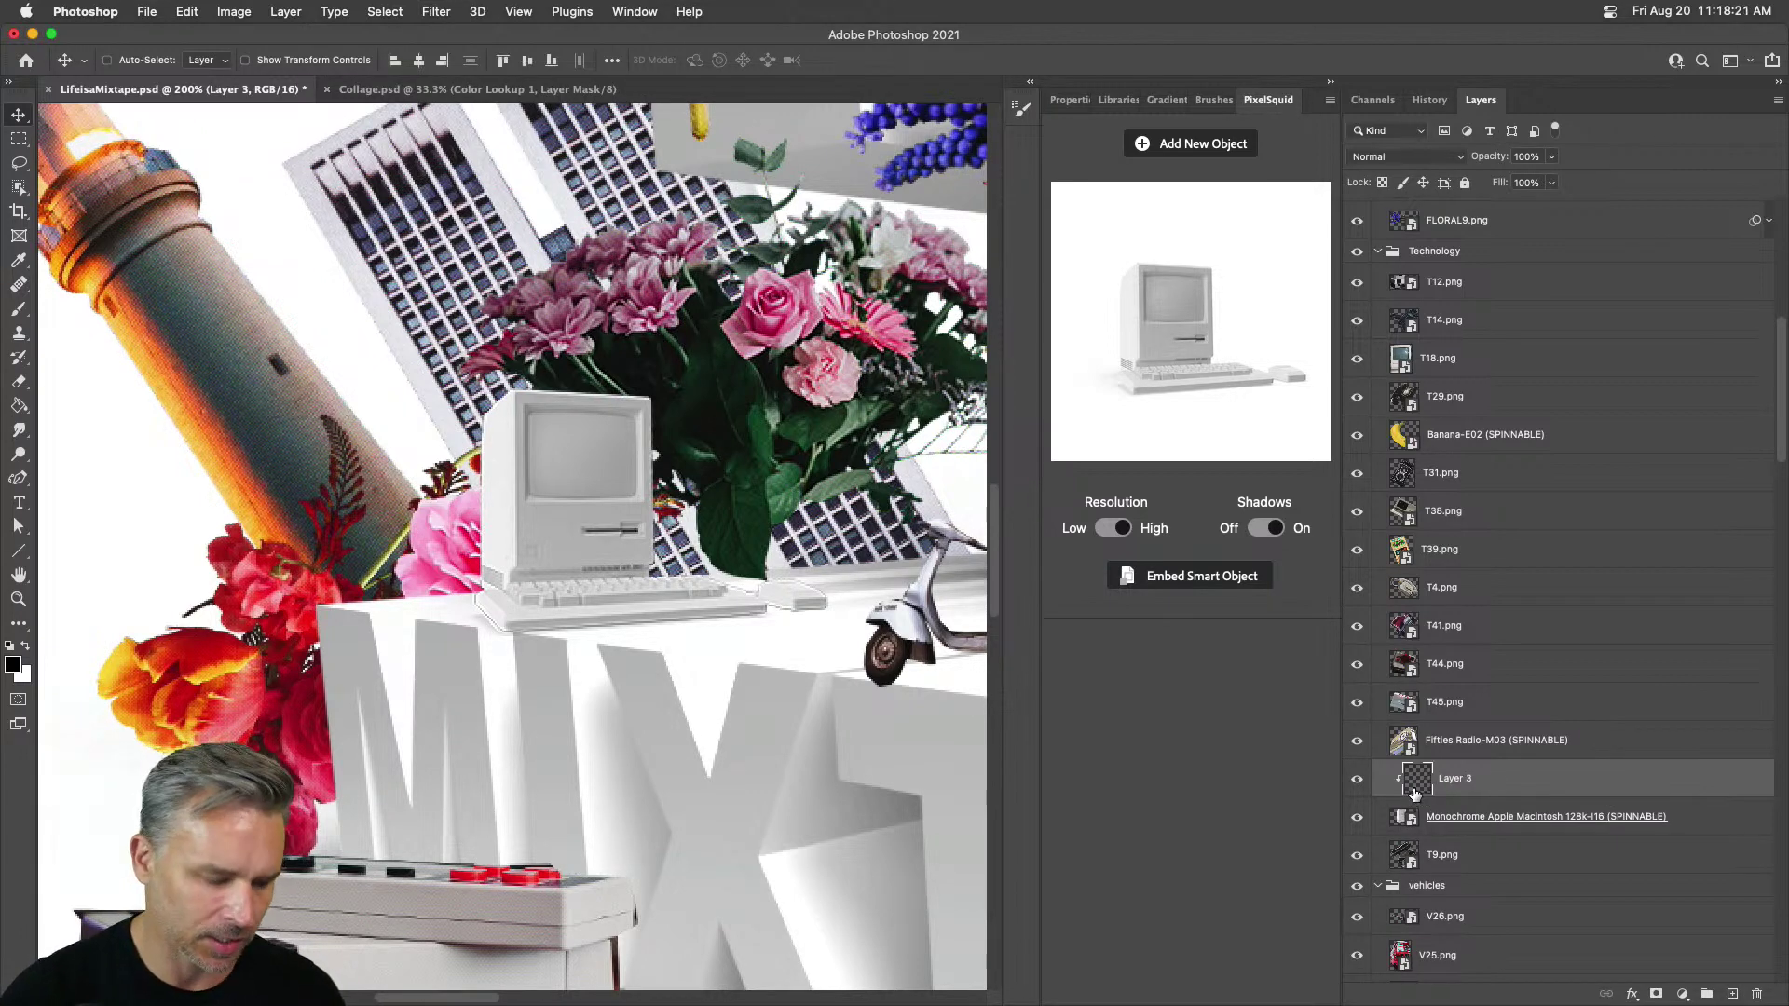
Step: Set the foreground color to a muted yellow for tinting the Macintosh
{"action": "left_click", "coordinate": [12, 664]}
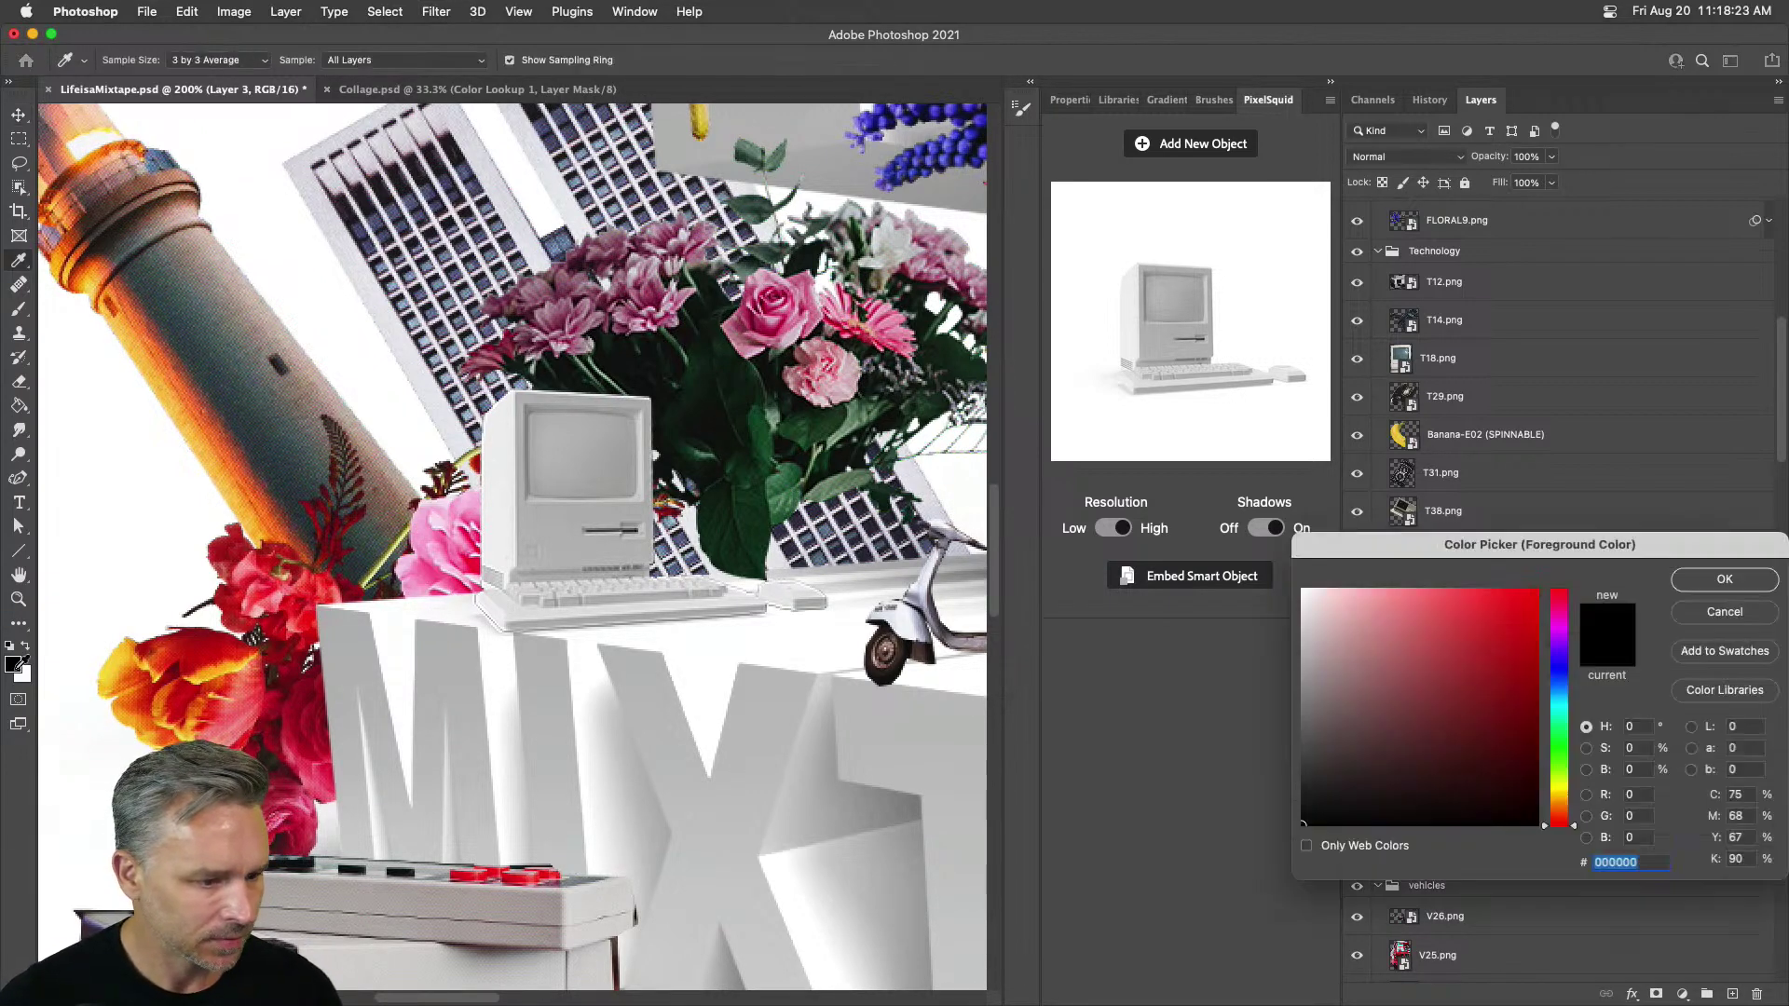
{"action": "left_click", "coordinate": [389, 562]}
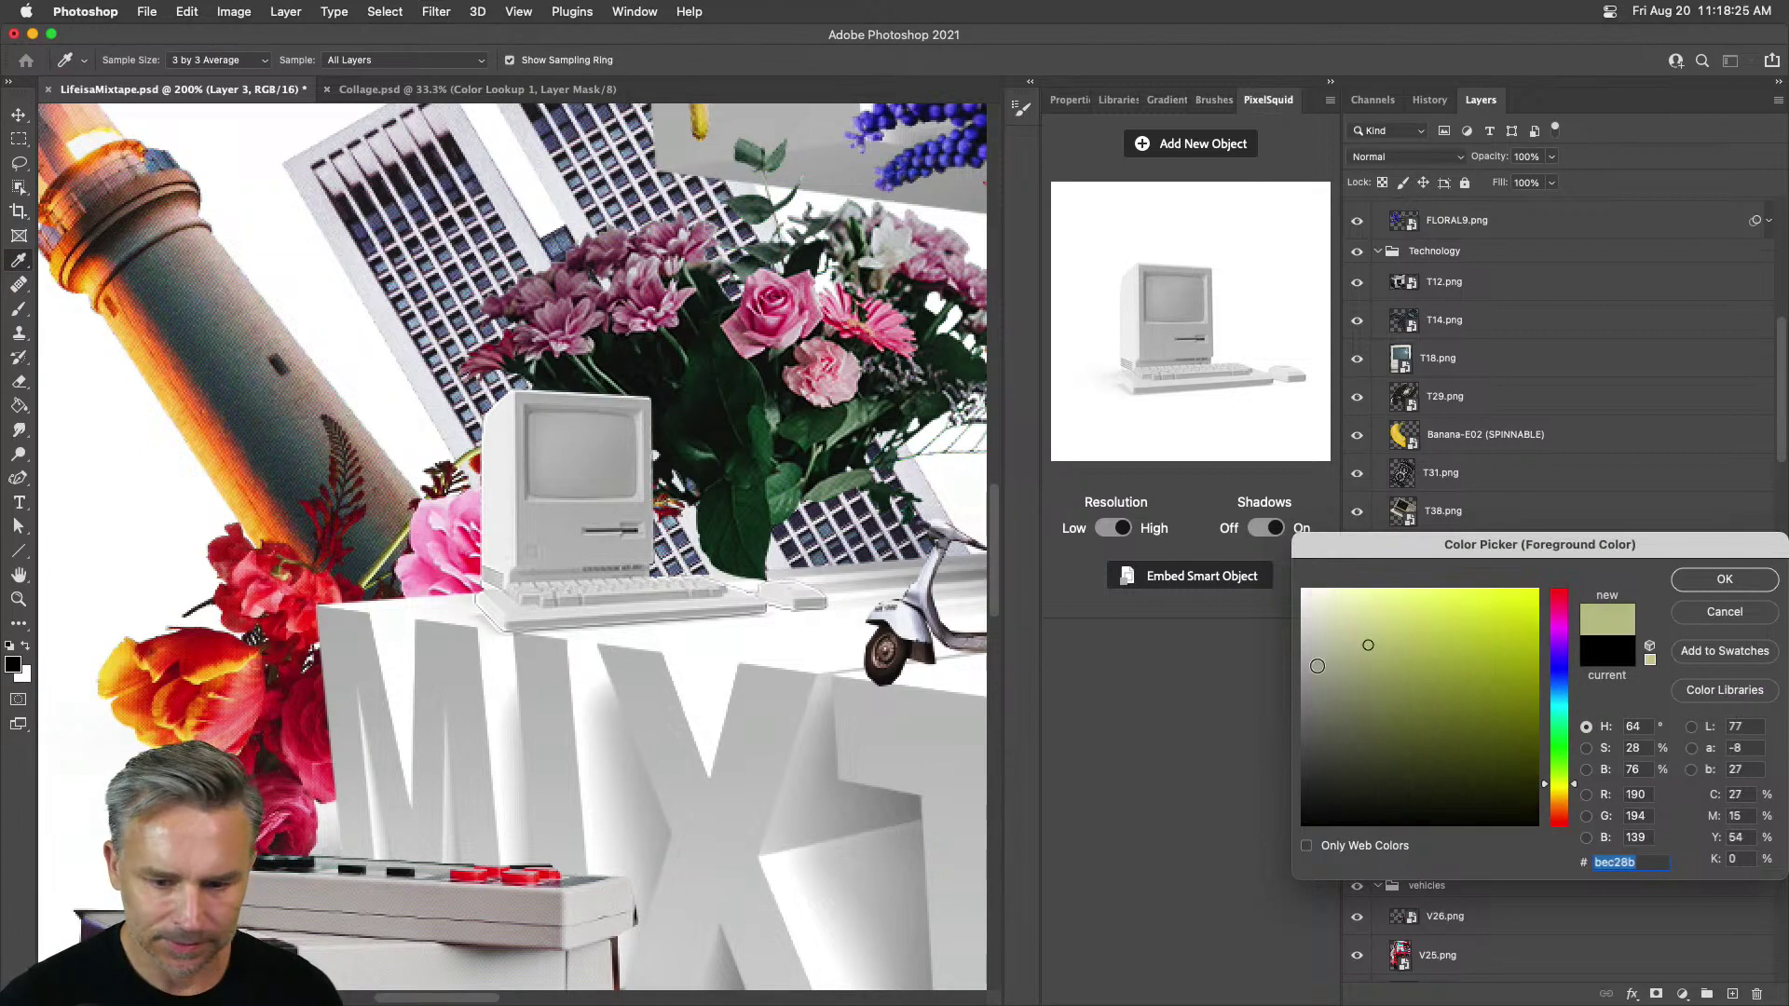
{"action": "left_click", "coordinate": [1438, 641]}
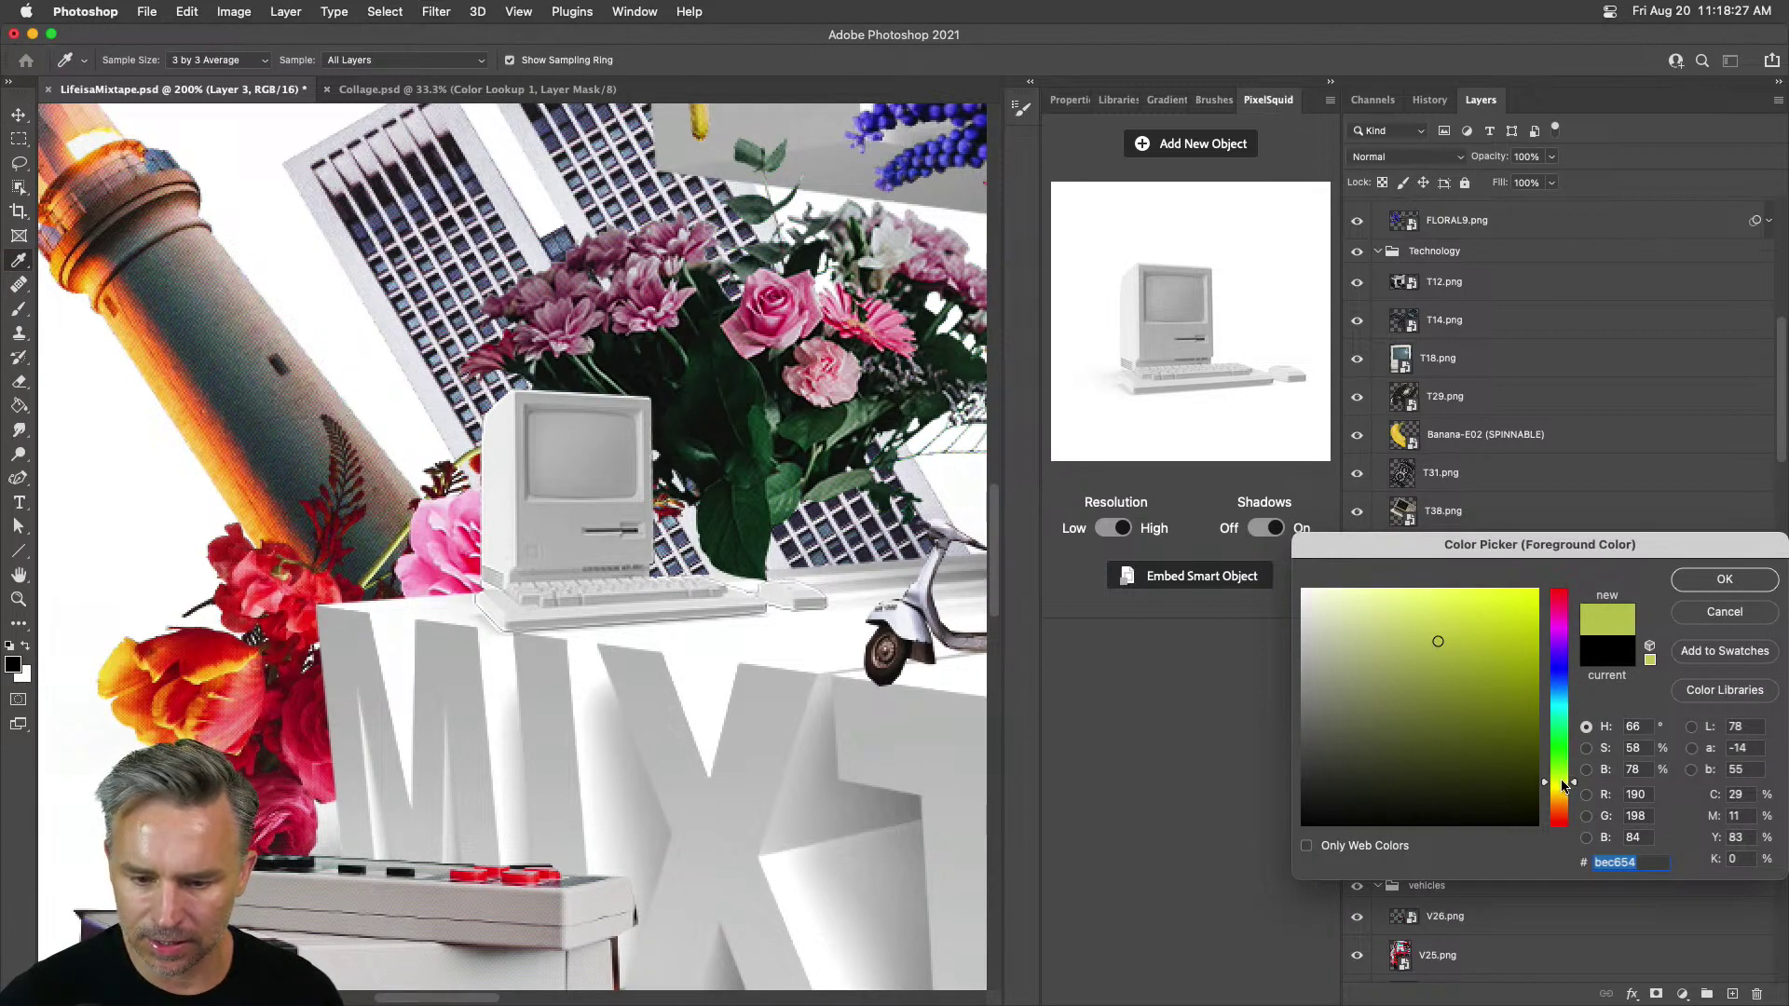
{"action": "left_click_drag", "start_coordinate": [1566, 786], "coordinate": [1565, 789]}
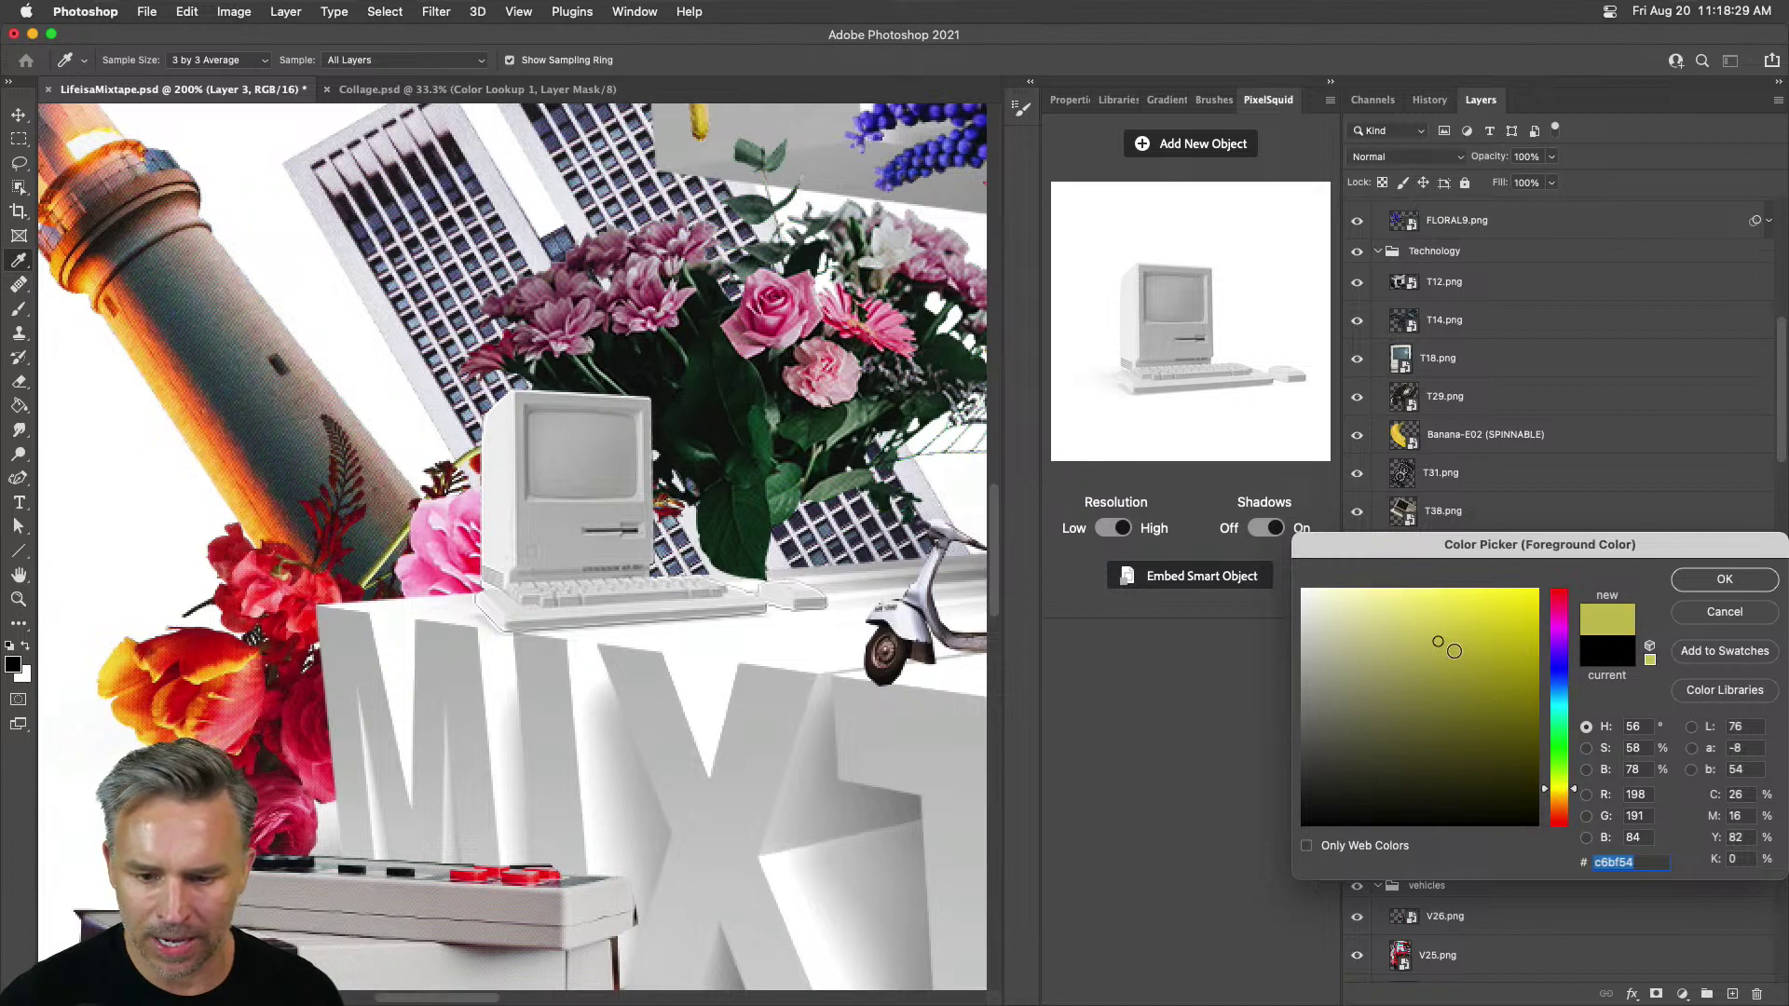
{"action": "left_click_drag", "start_coordinate": [1428, 626], "coordinate": [1390, 640]}
{"action": "key", "text": "Return"}
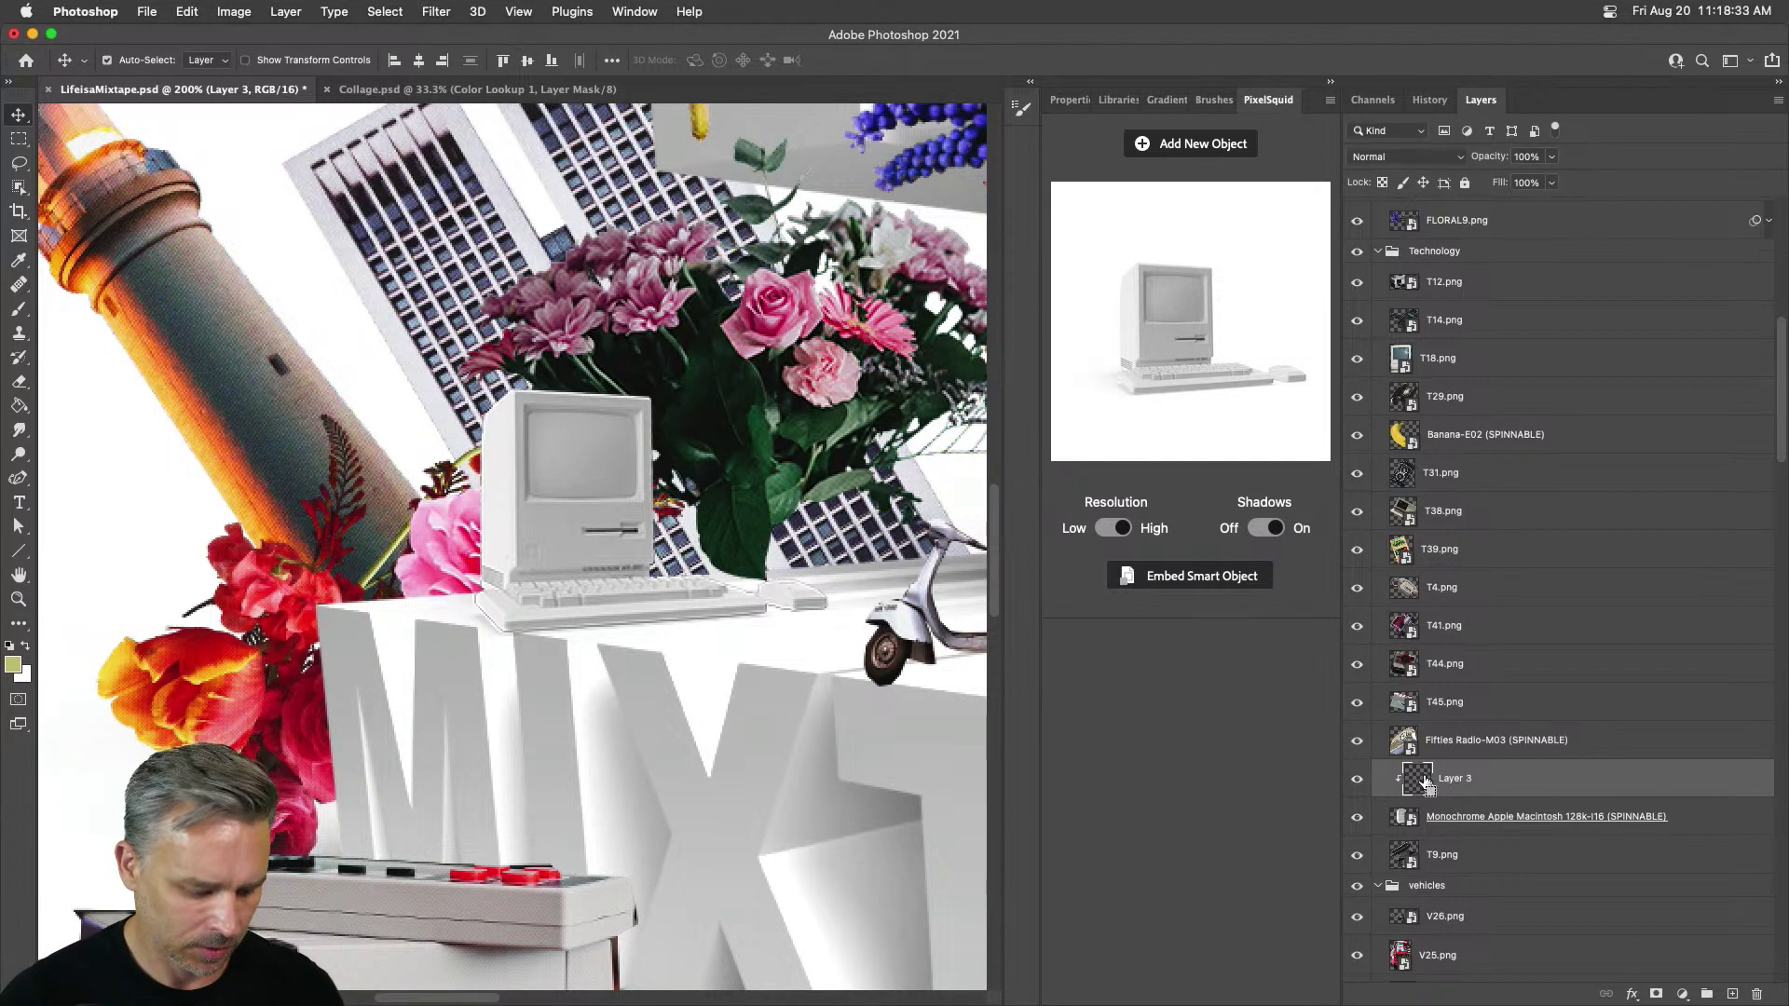
Step: Fill the clipped layer with the foreground color and set its blend mode to Color
{"action": "key", "text": "shift+BackSpace"}
{"action": "key", "text": "Return"}
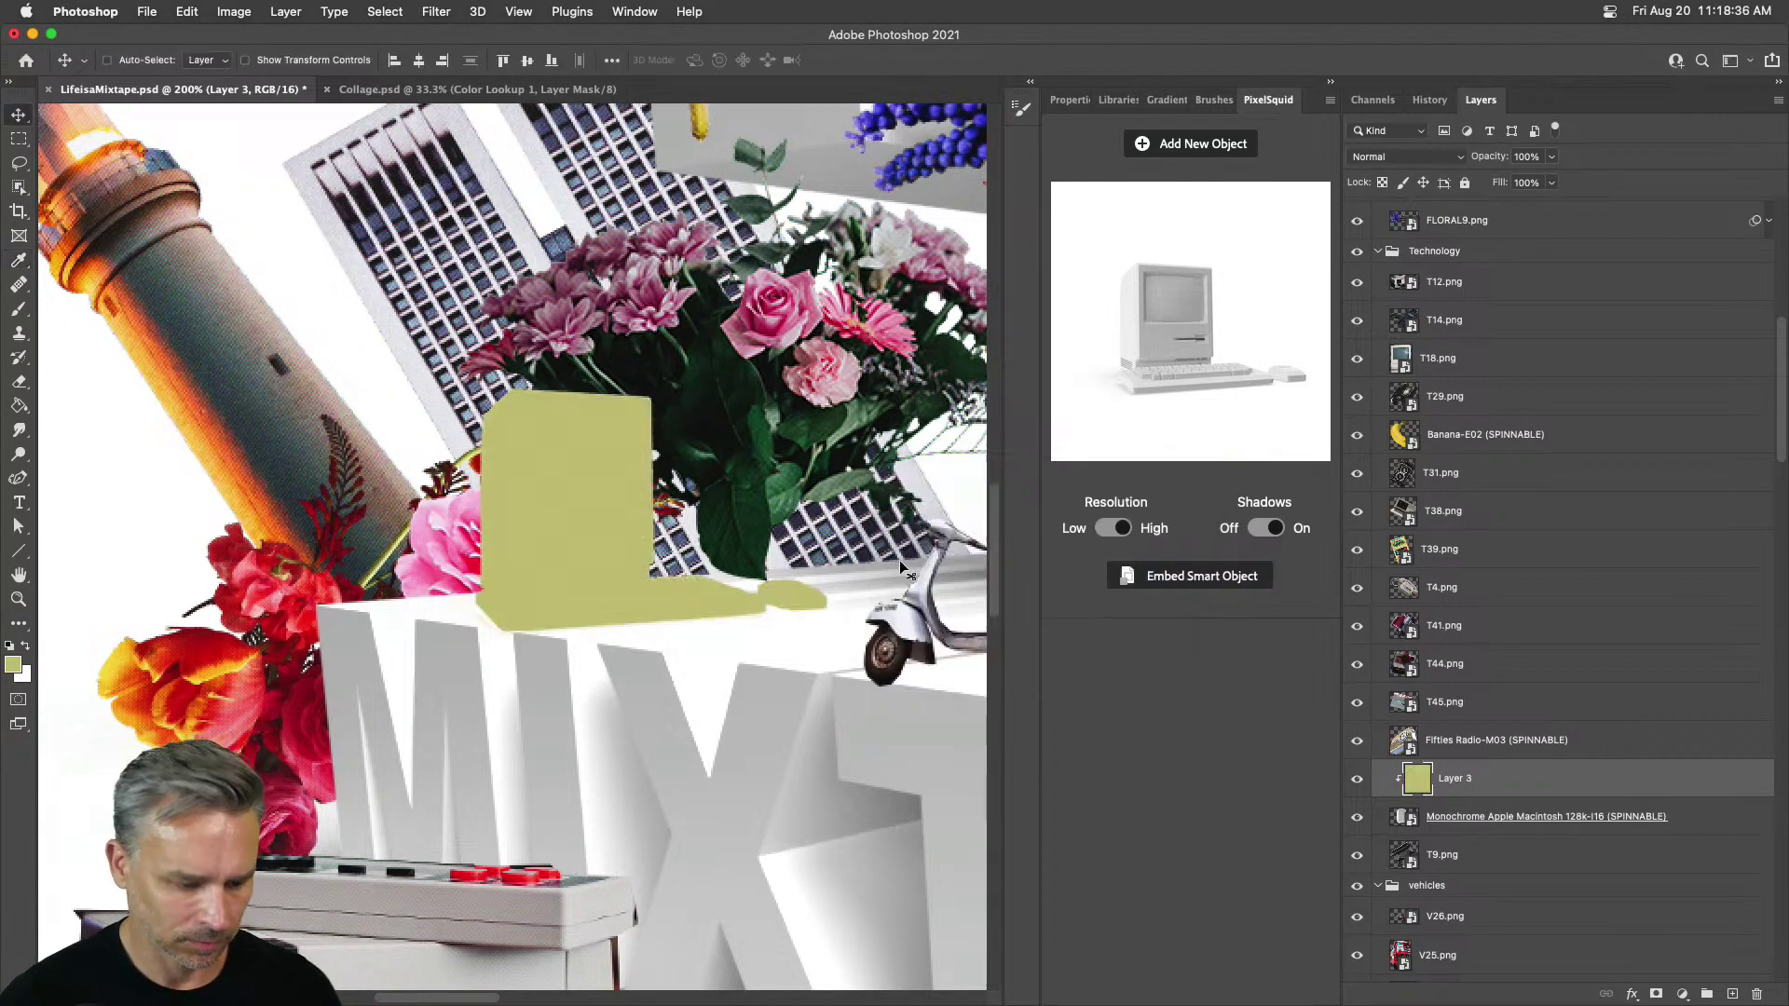
{"action": "left_click", "coordinate": [1402, 156]}
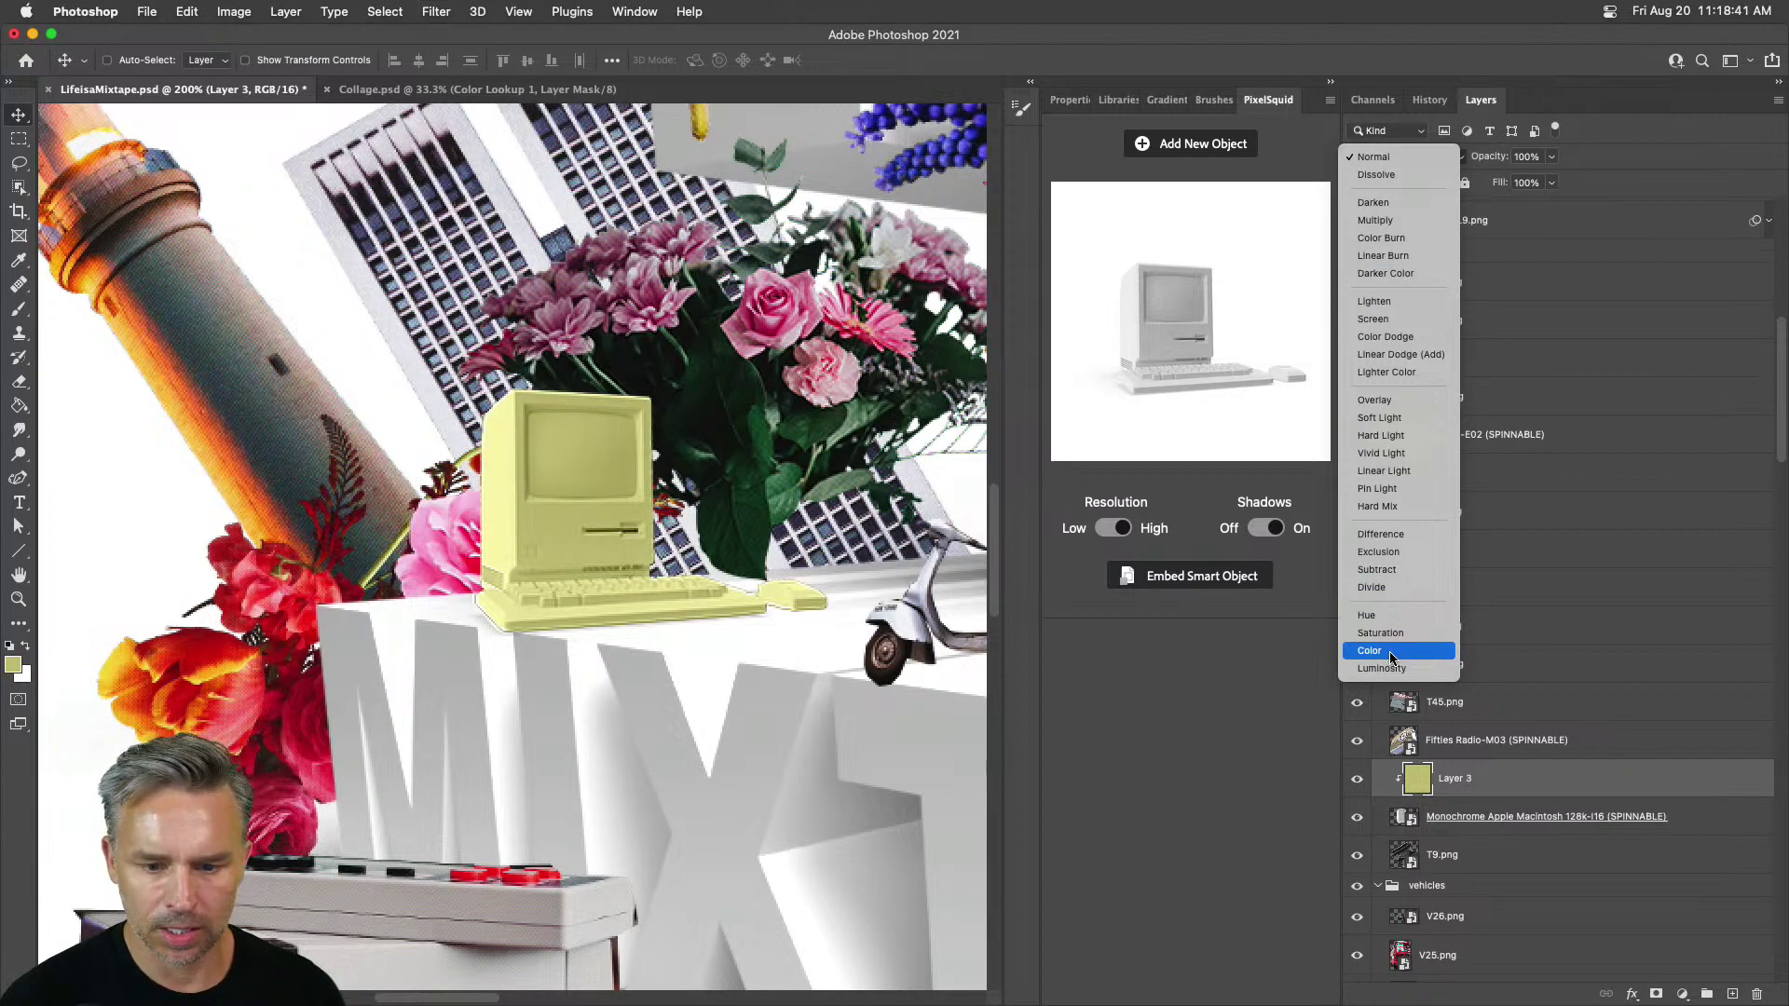
{"action": "left_click", "coordinate": [1391, 652]}
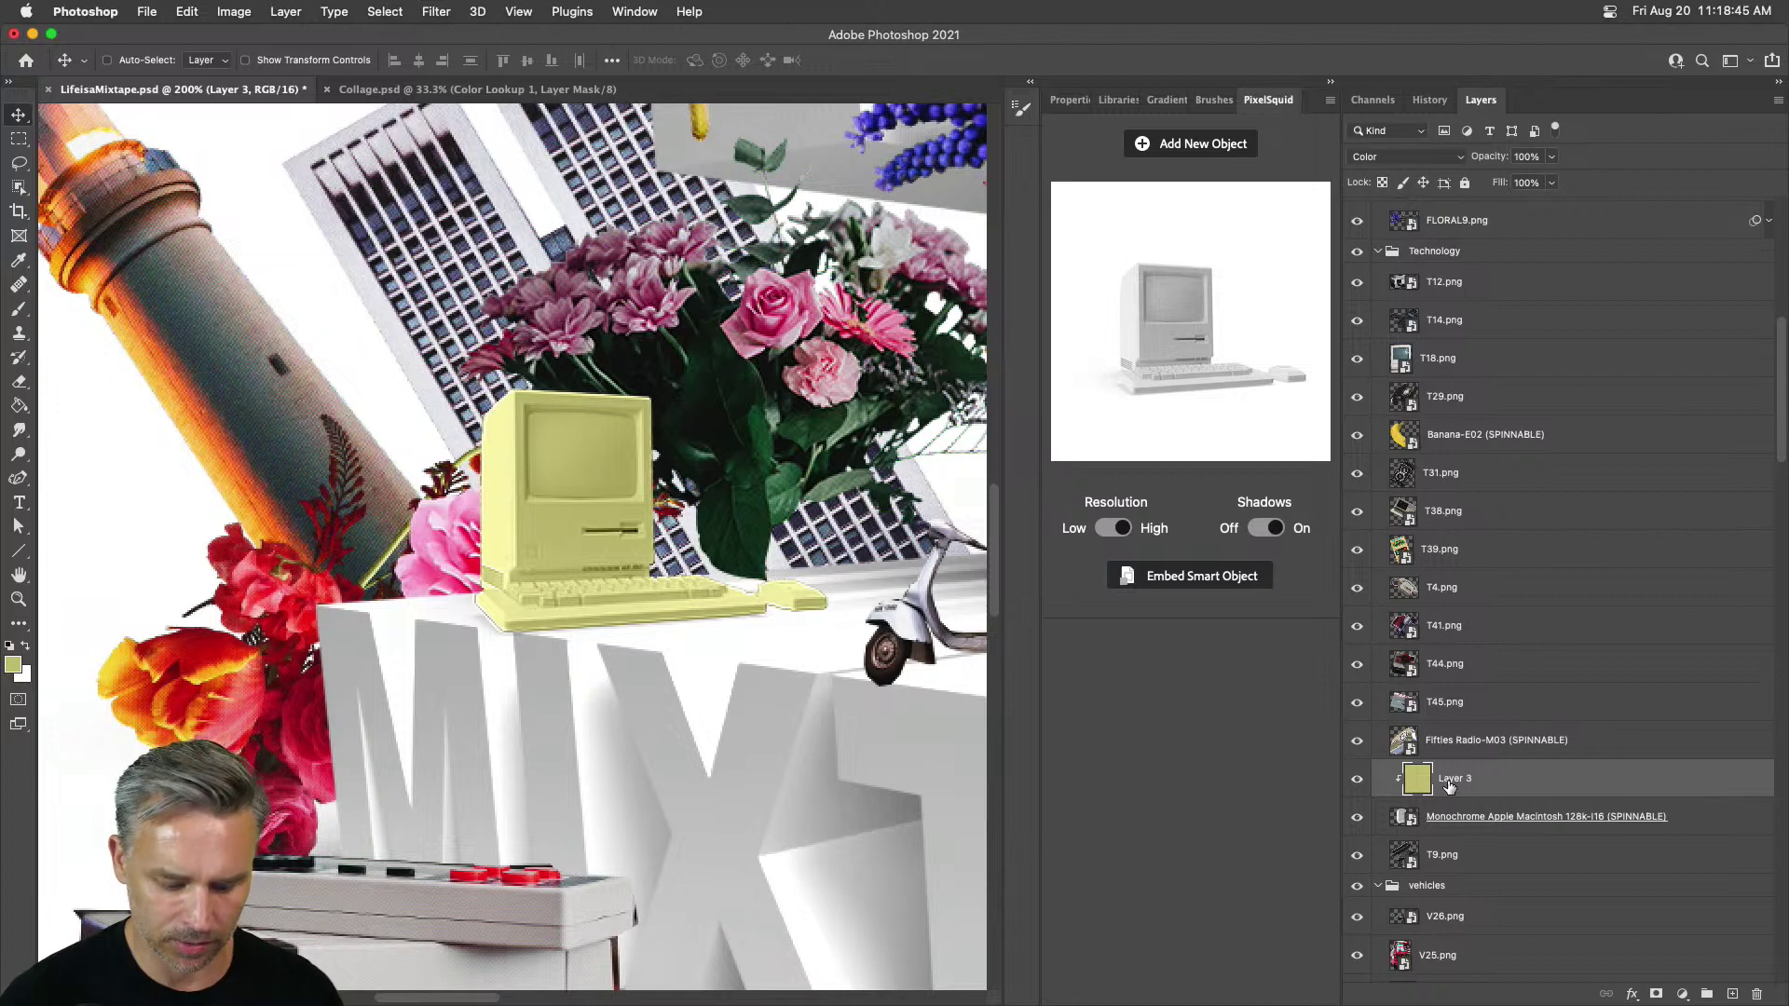
Step: Reduce the tint layer's saturation to -66 with a Hue/Saturation adjustment
{"action": "key", "text": "super+u"}
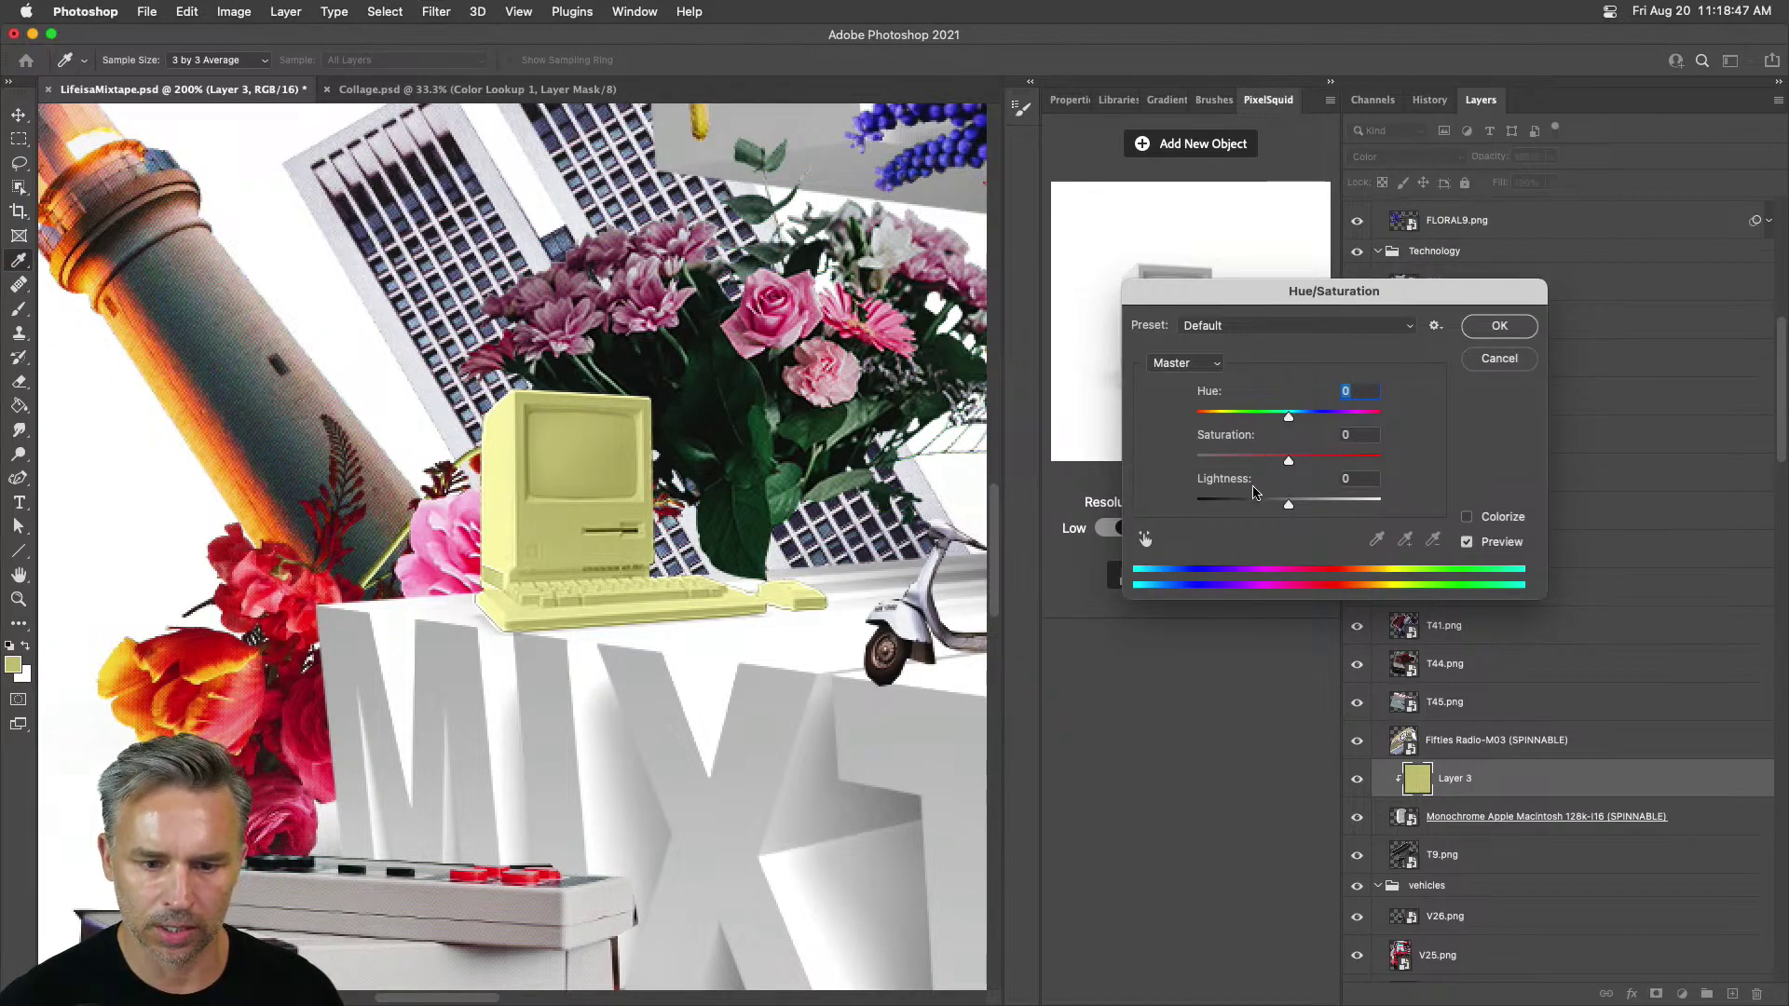
{"action": "left_click", "coordinate": [1244, 458]}
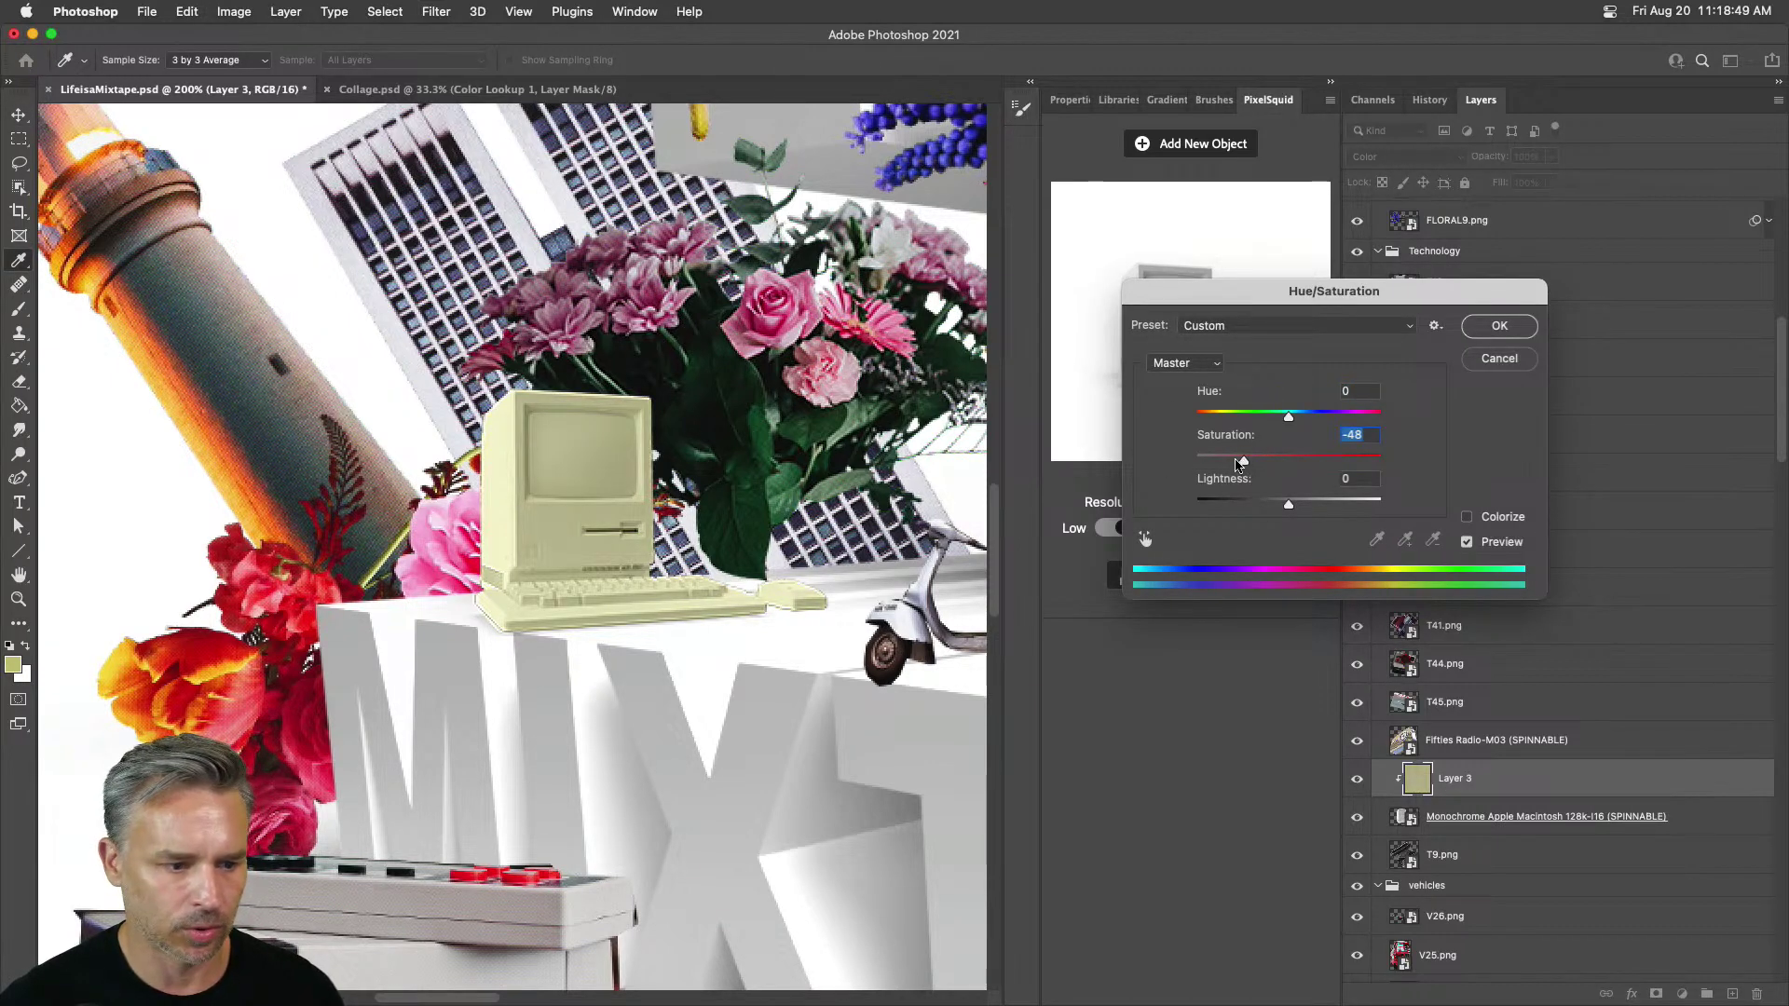
{"action": "left_click_drag", "start_coordinate": [1242, 462], "coordinate": [1227, 463]}
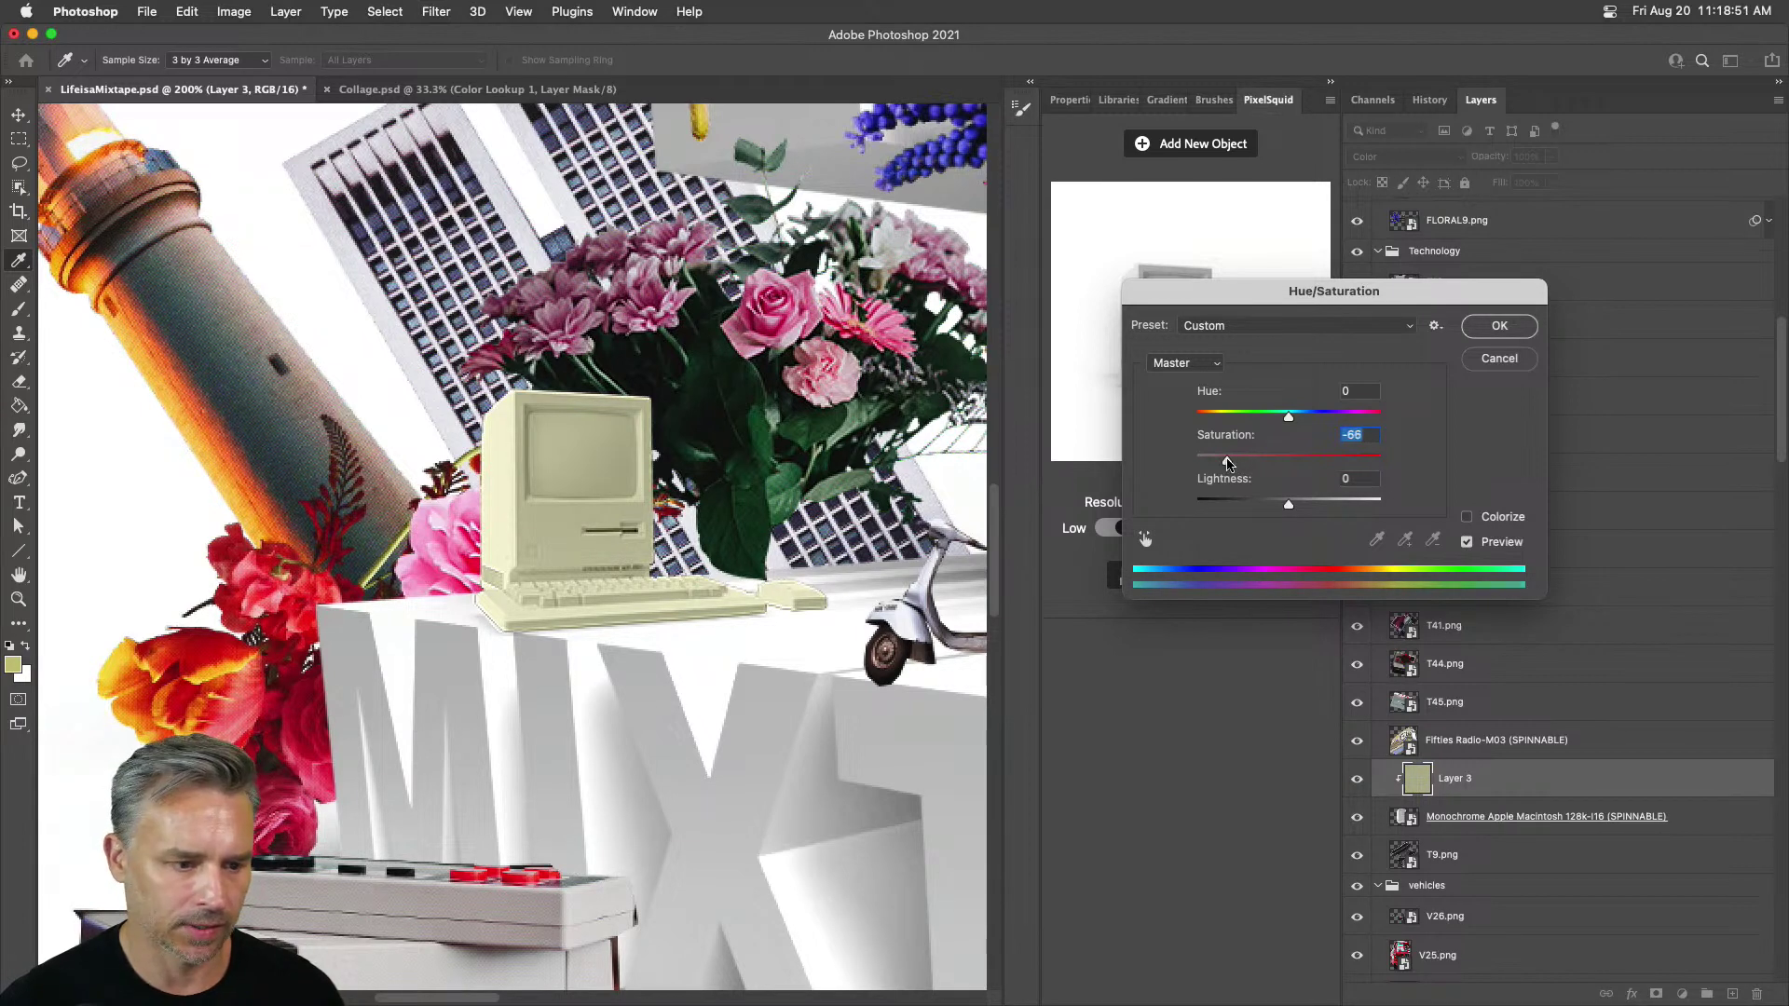
{"action": "key", "text": "Return"}
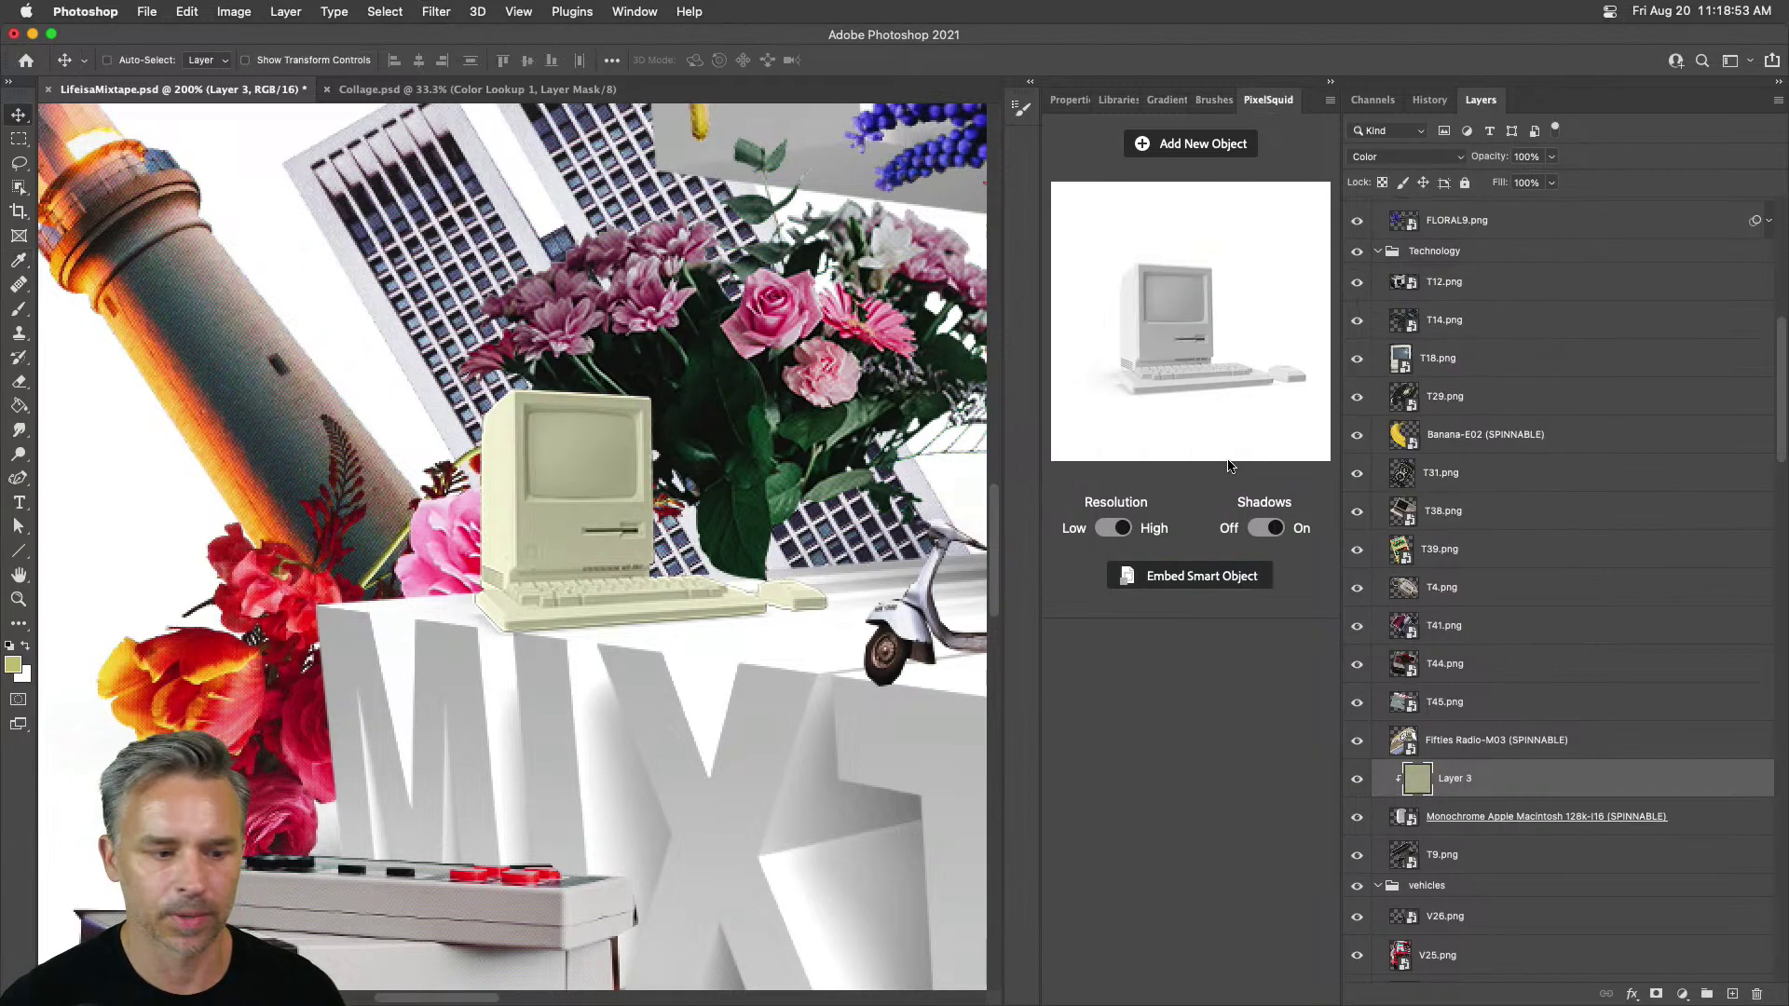
Step: Add a new empty layer above the Macintosh's tint layer
{"action": "key", "text": "v"}
{"action": "key", "text": "super+equal"}
{"action": "key", "text": "super+equal"}
{"action": "scroll", "coordinate": [545, 503], "scroll_direction": "up", "scroll_amount": 3}
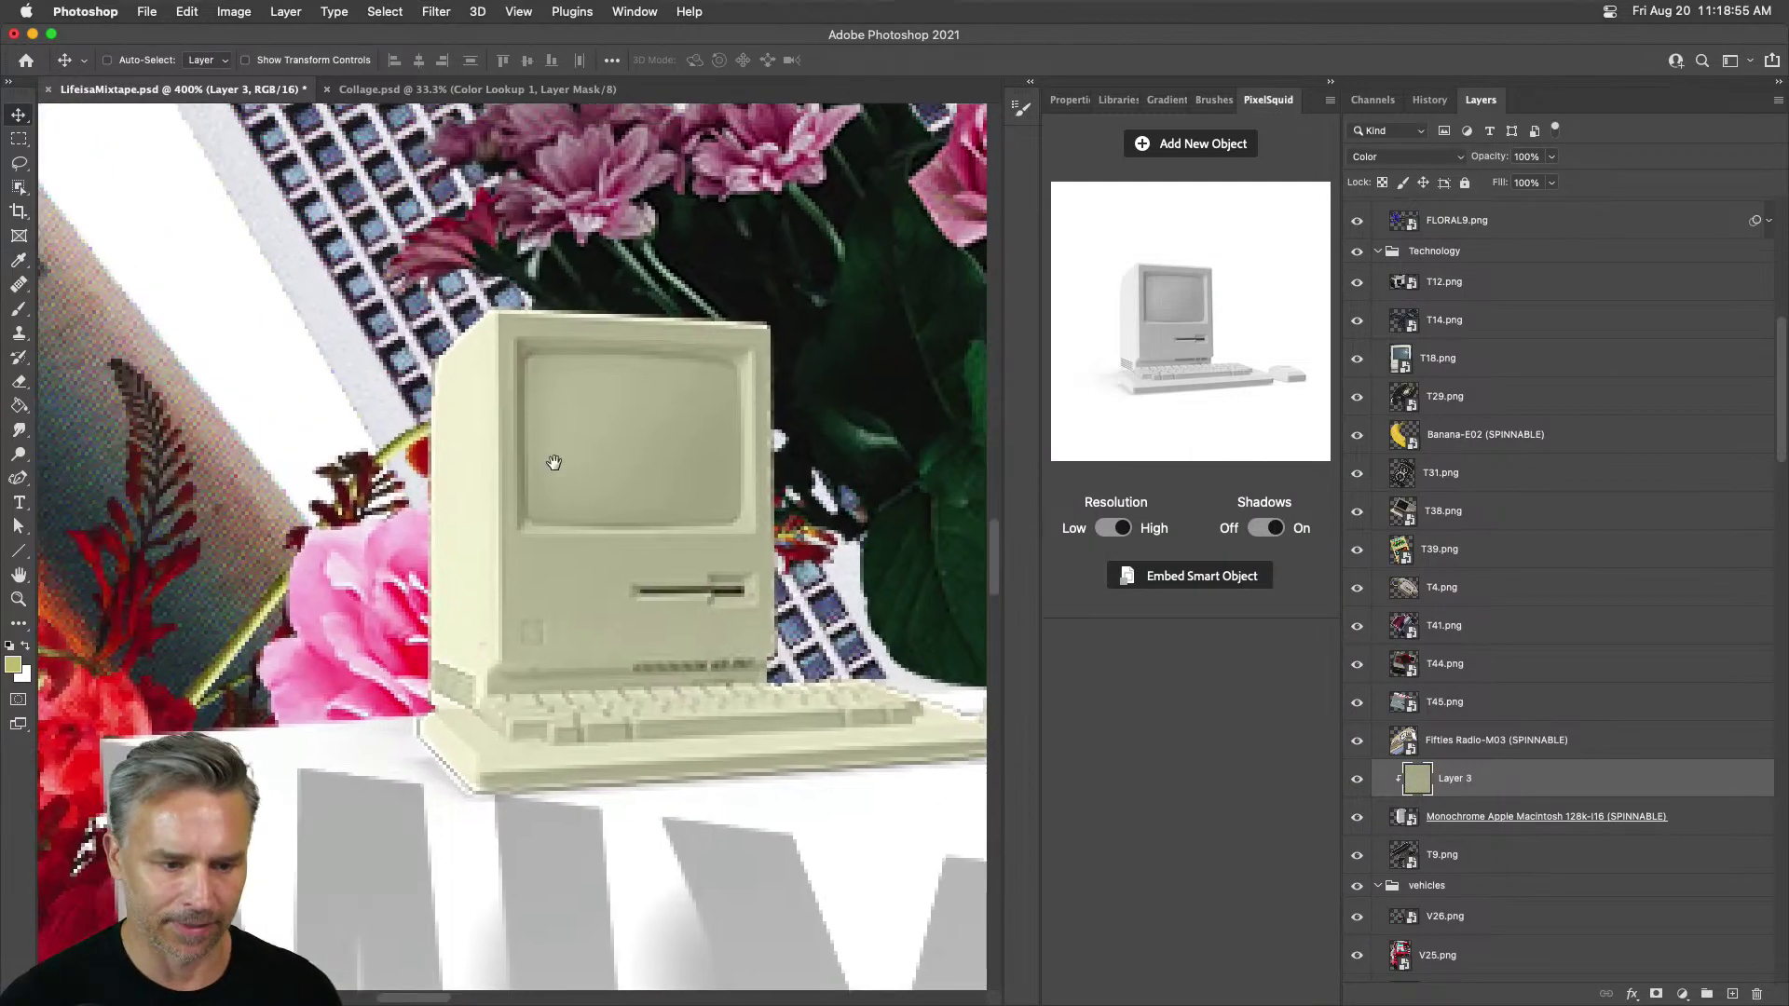
{"action": "left_click", "coordinate": [1730, 992]}
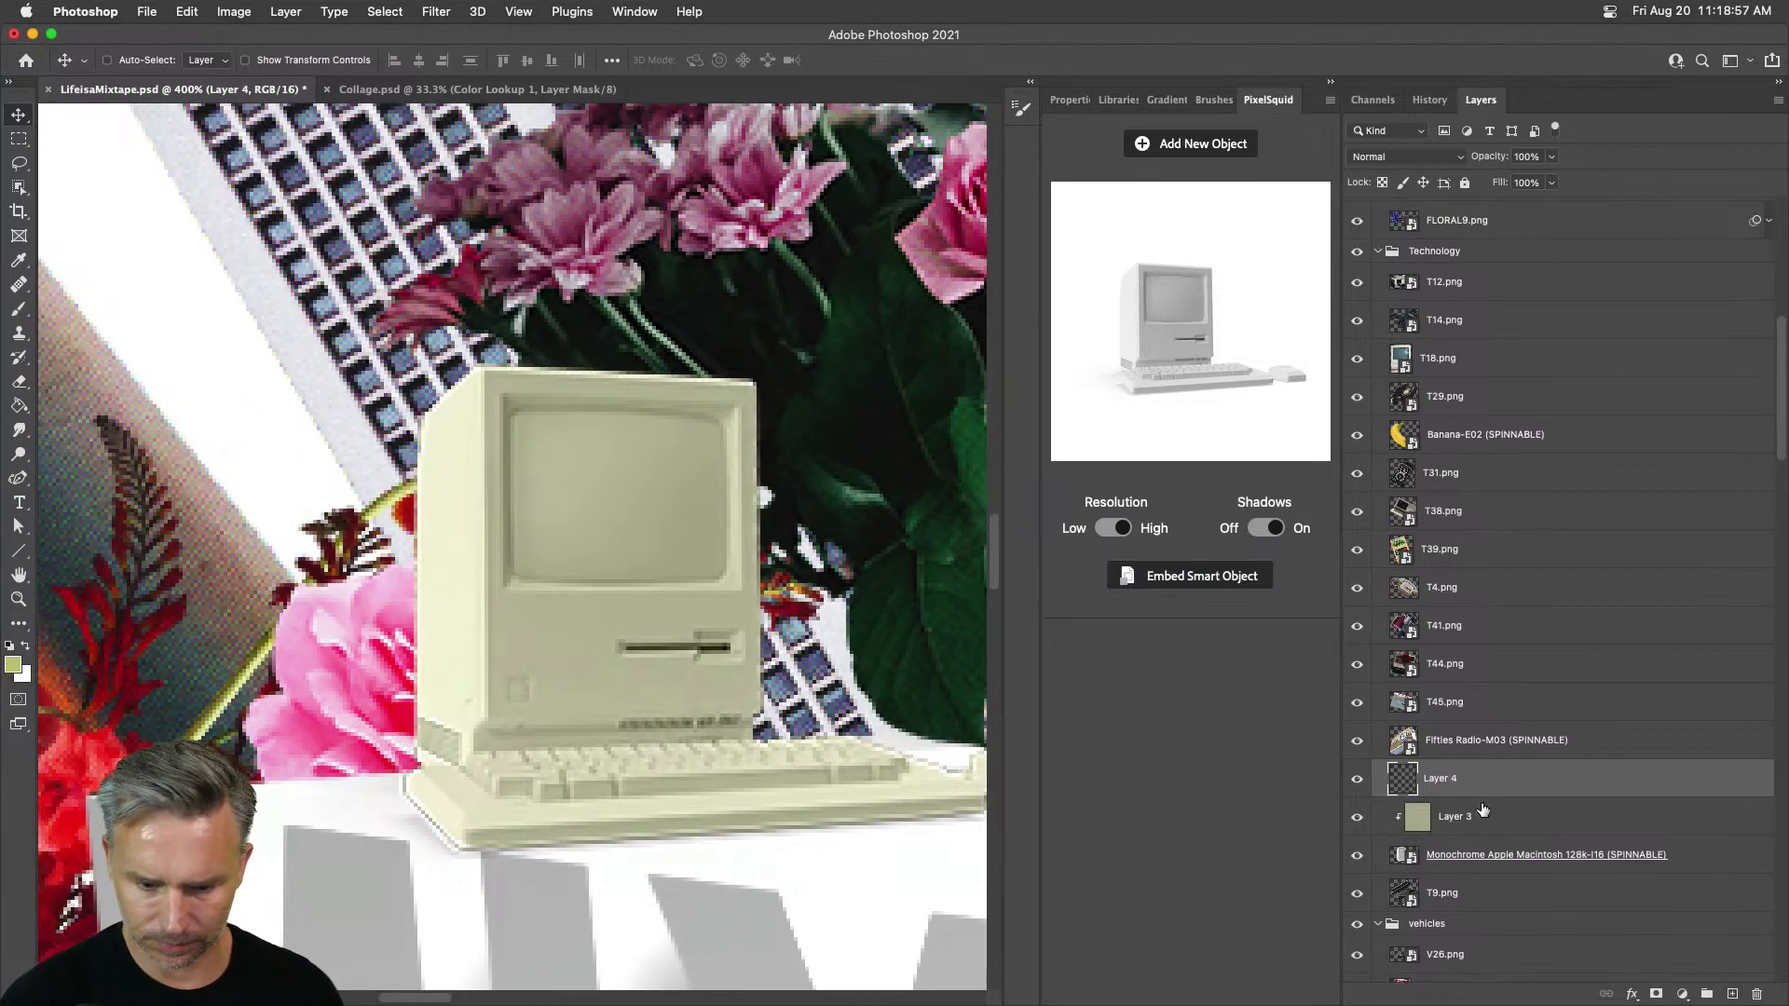
Step: Try to select the Macintosh's screen on its object layer with the Quick Selection tool, reducing the brush size
{"action": "left_click", "coordinate": [1406, 856]}
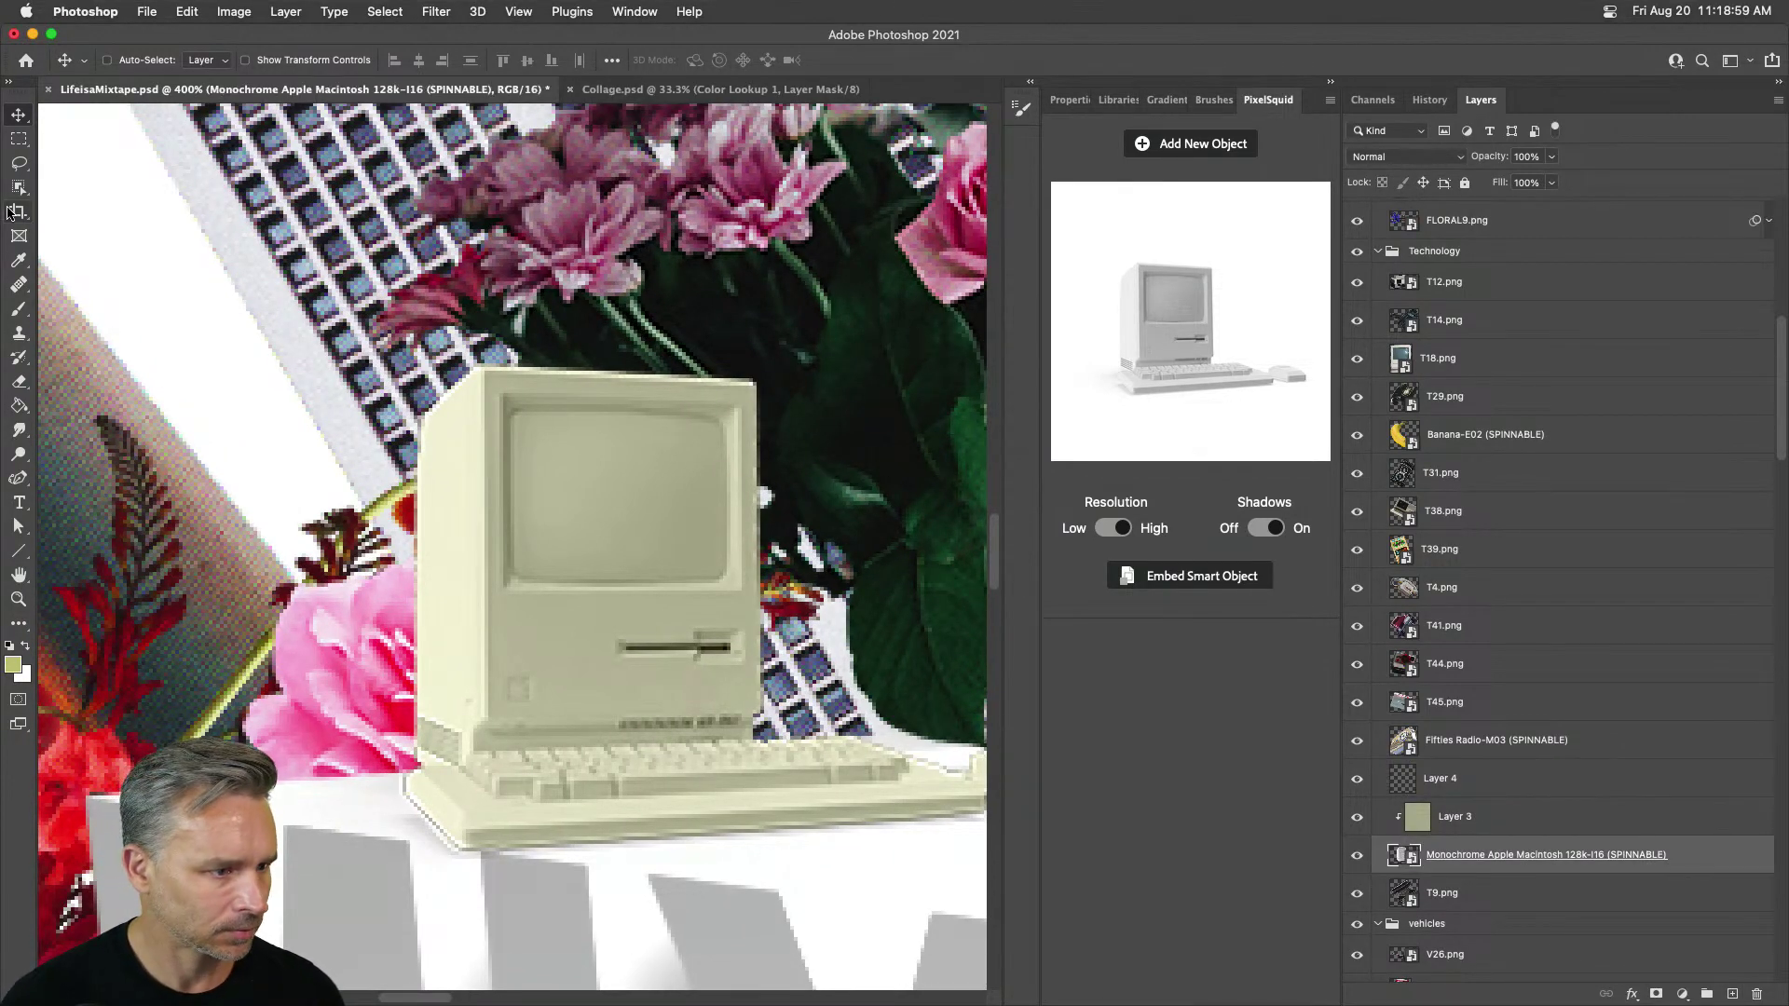
{"action": "left_click", "coordinate": [16, 166]}
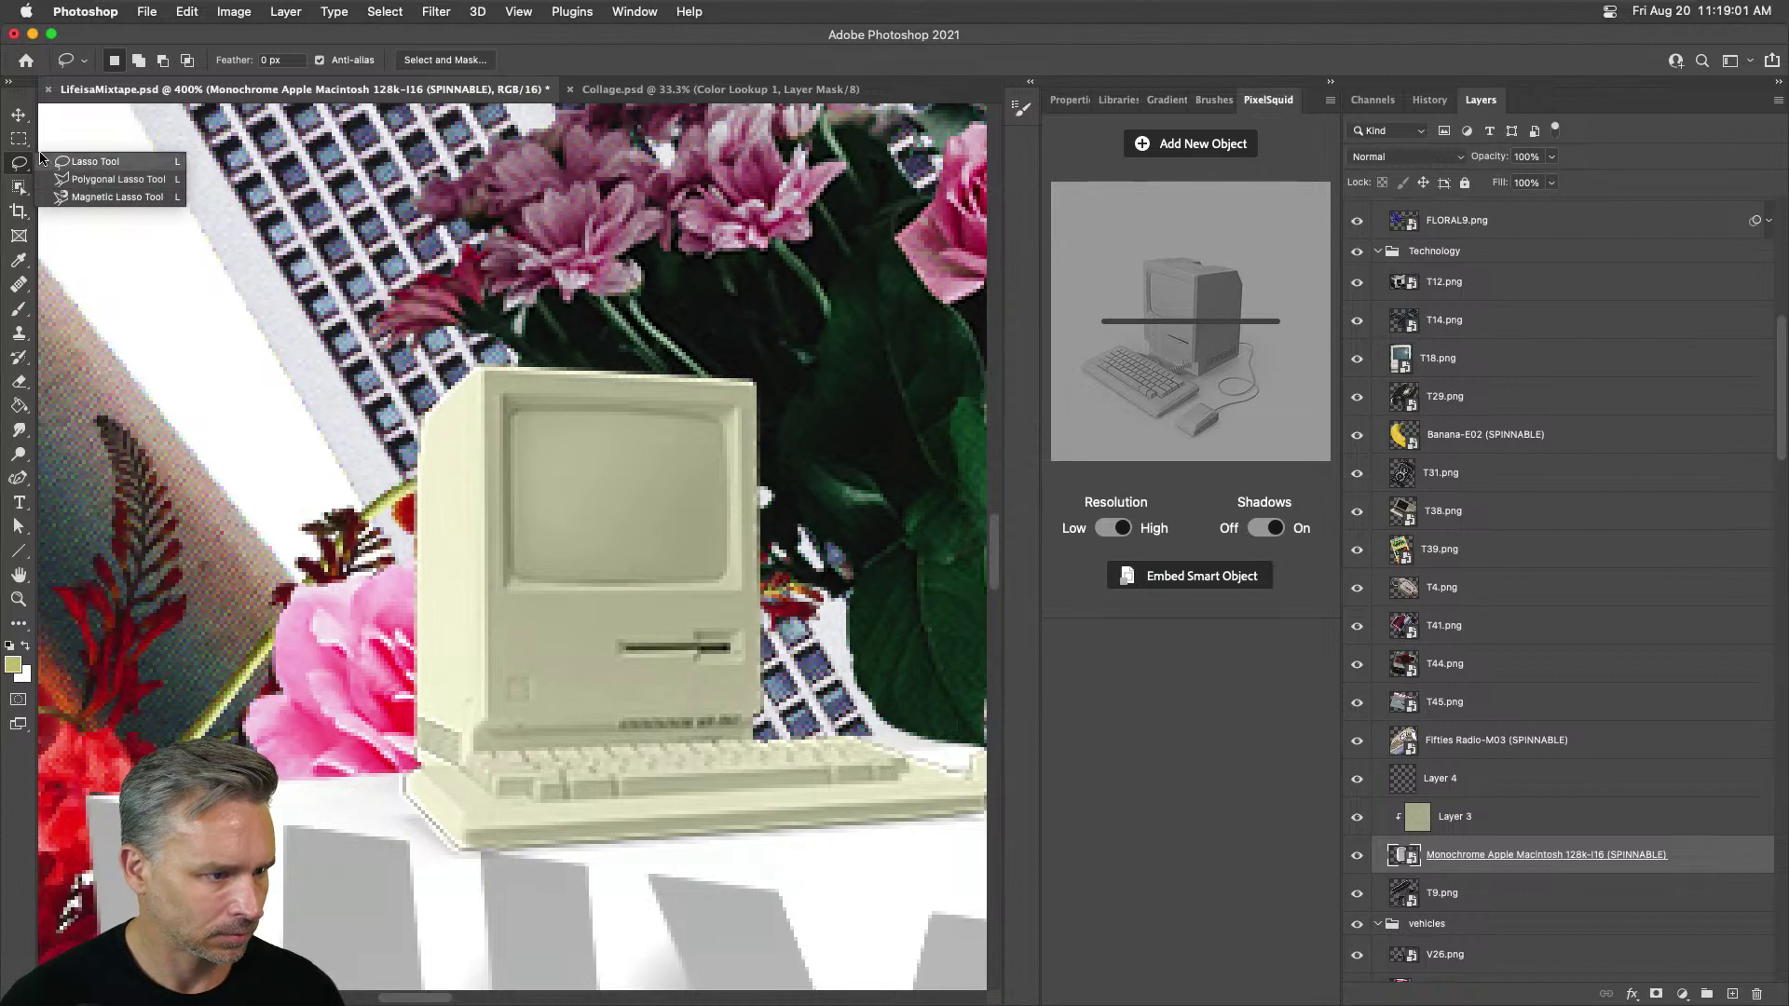
{"action": "left_click", "coordinate": [18, 187]}
{"action": "left_click", "coordinate": [102, 204]}
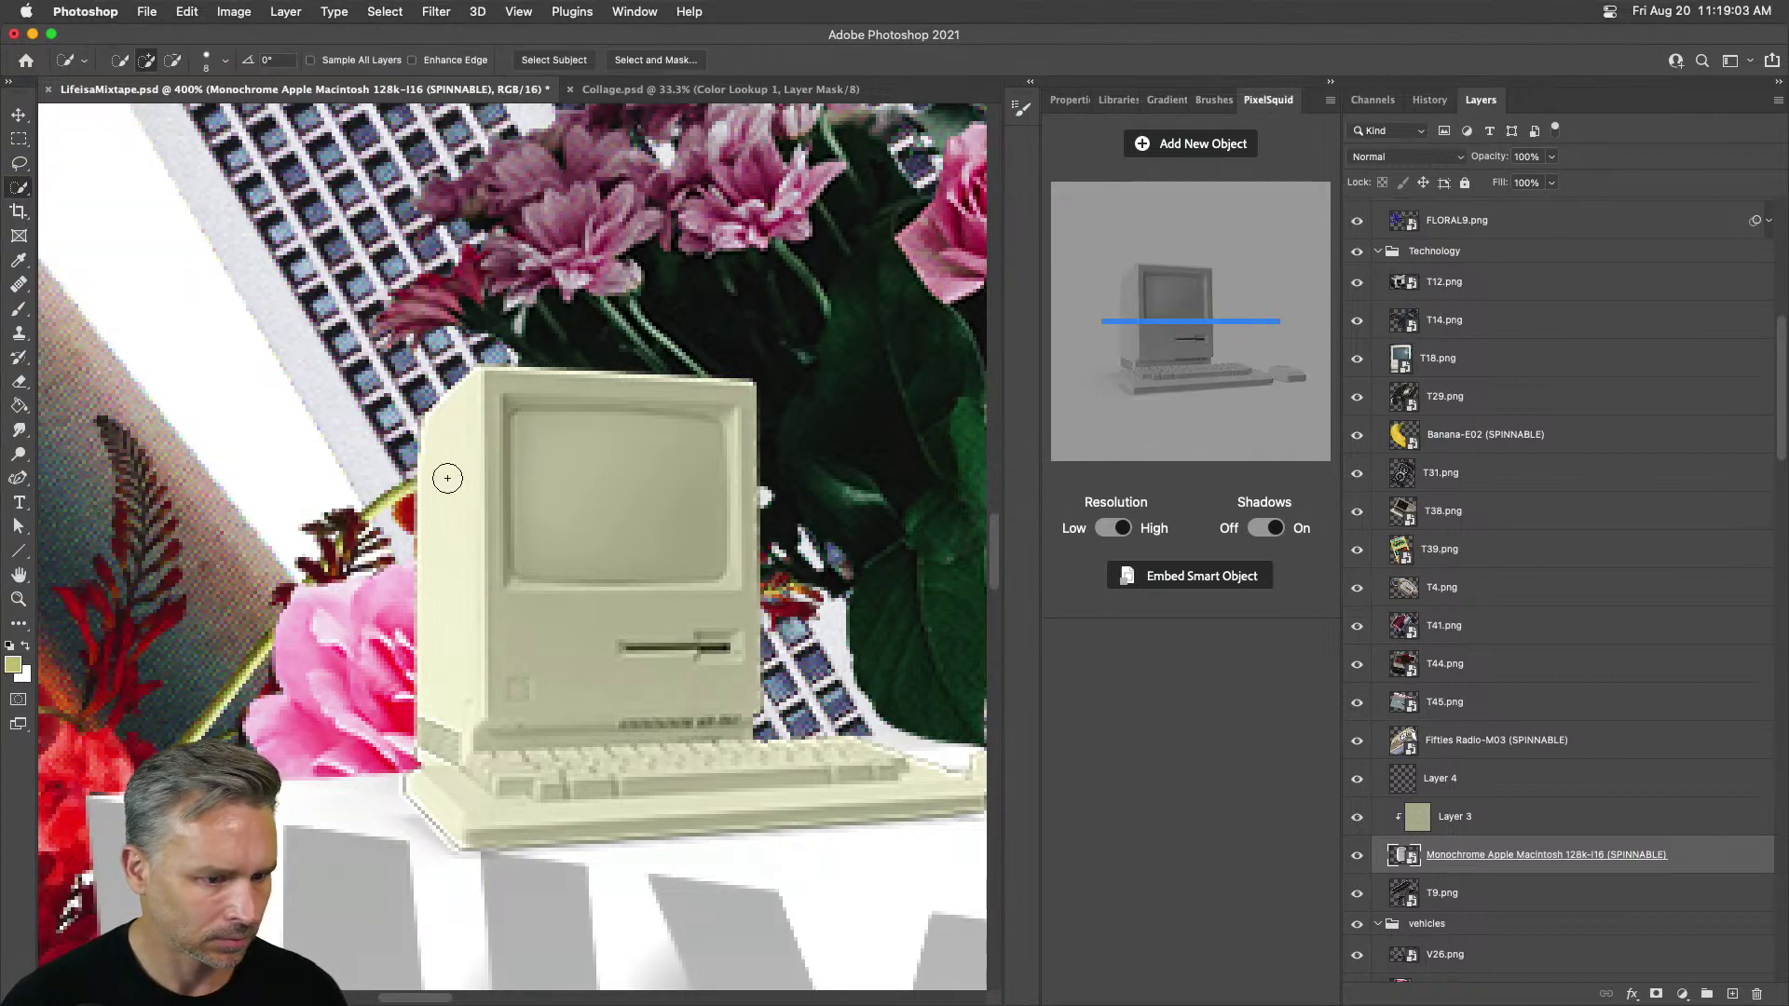
{"action": "left_click", "coordinate": [630, 488]}
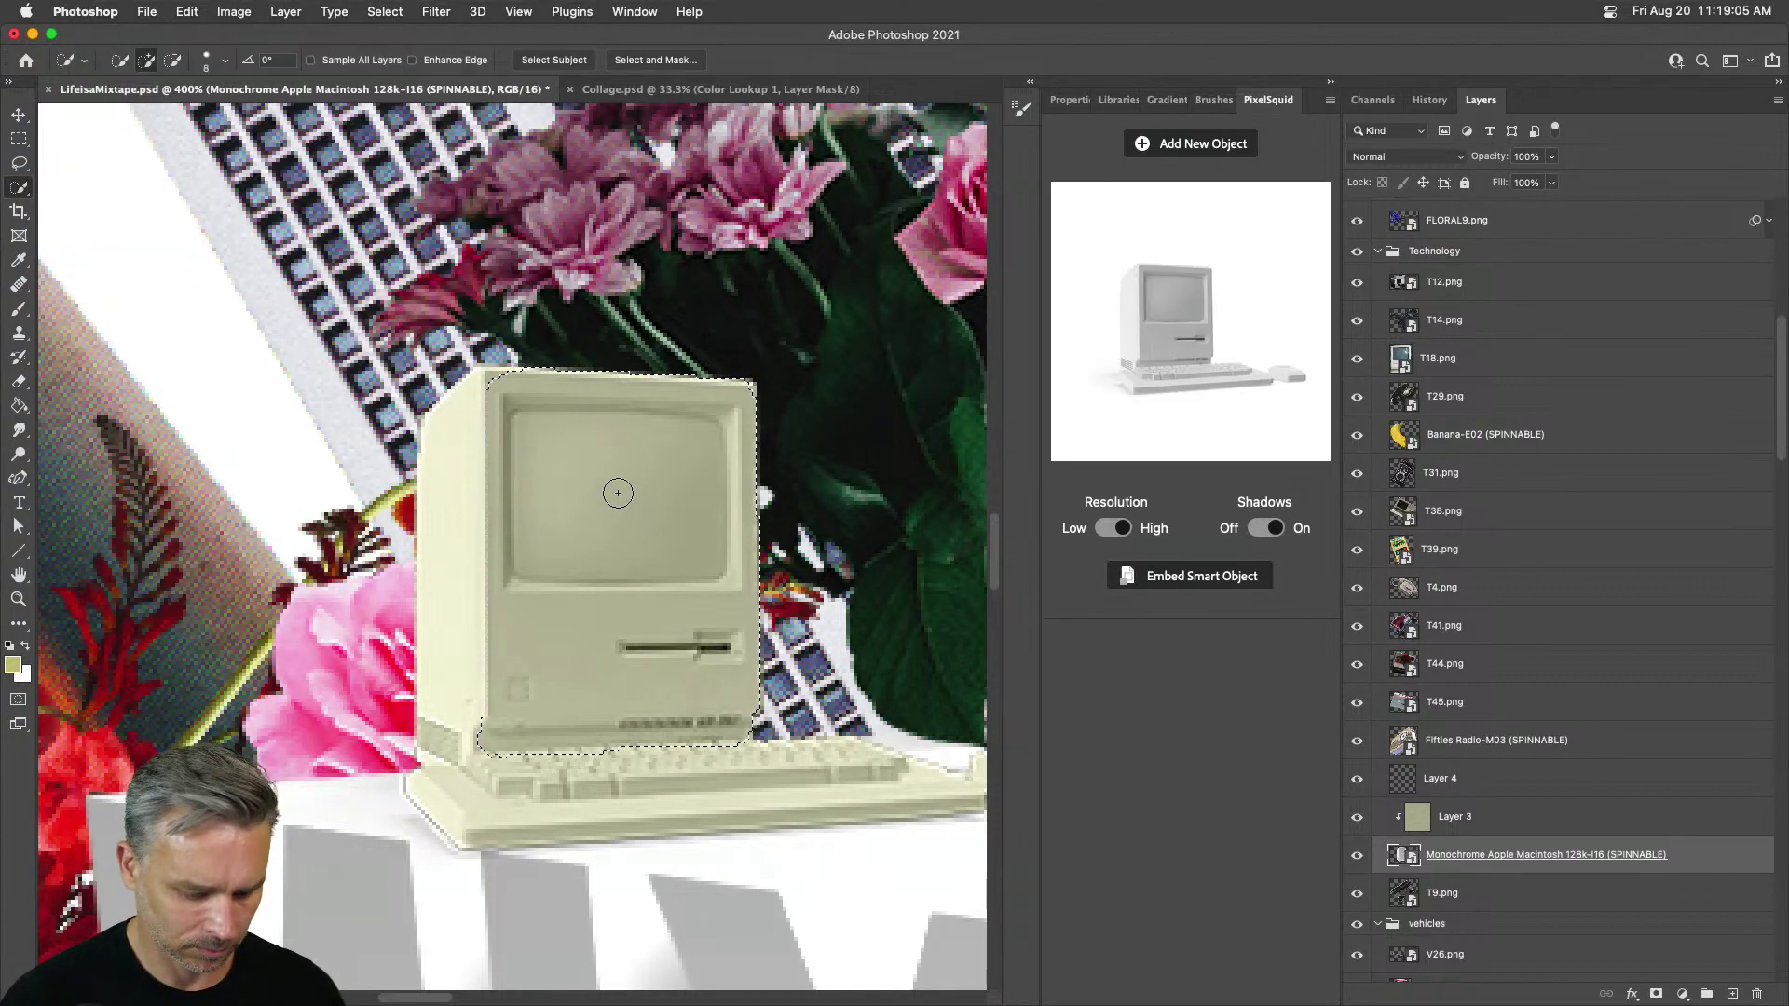
{"action": "key", "text": "bracketleft"}
{"action": "key", "text": "bracketleft"}
{"action": "key", "text": "bracketleft"}
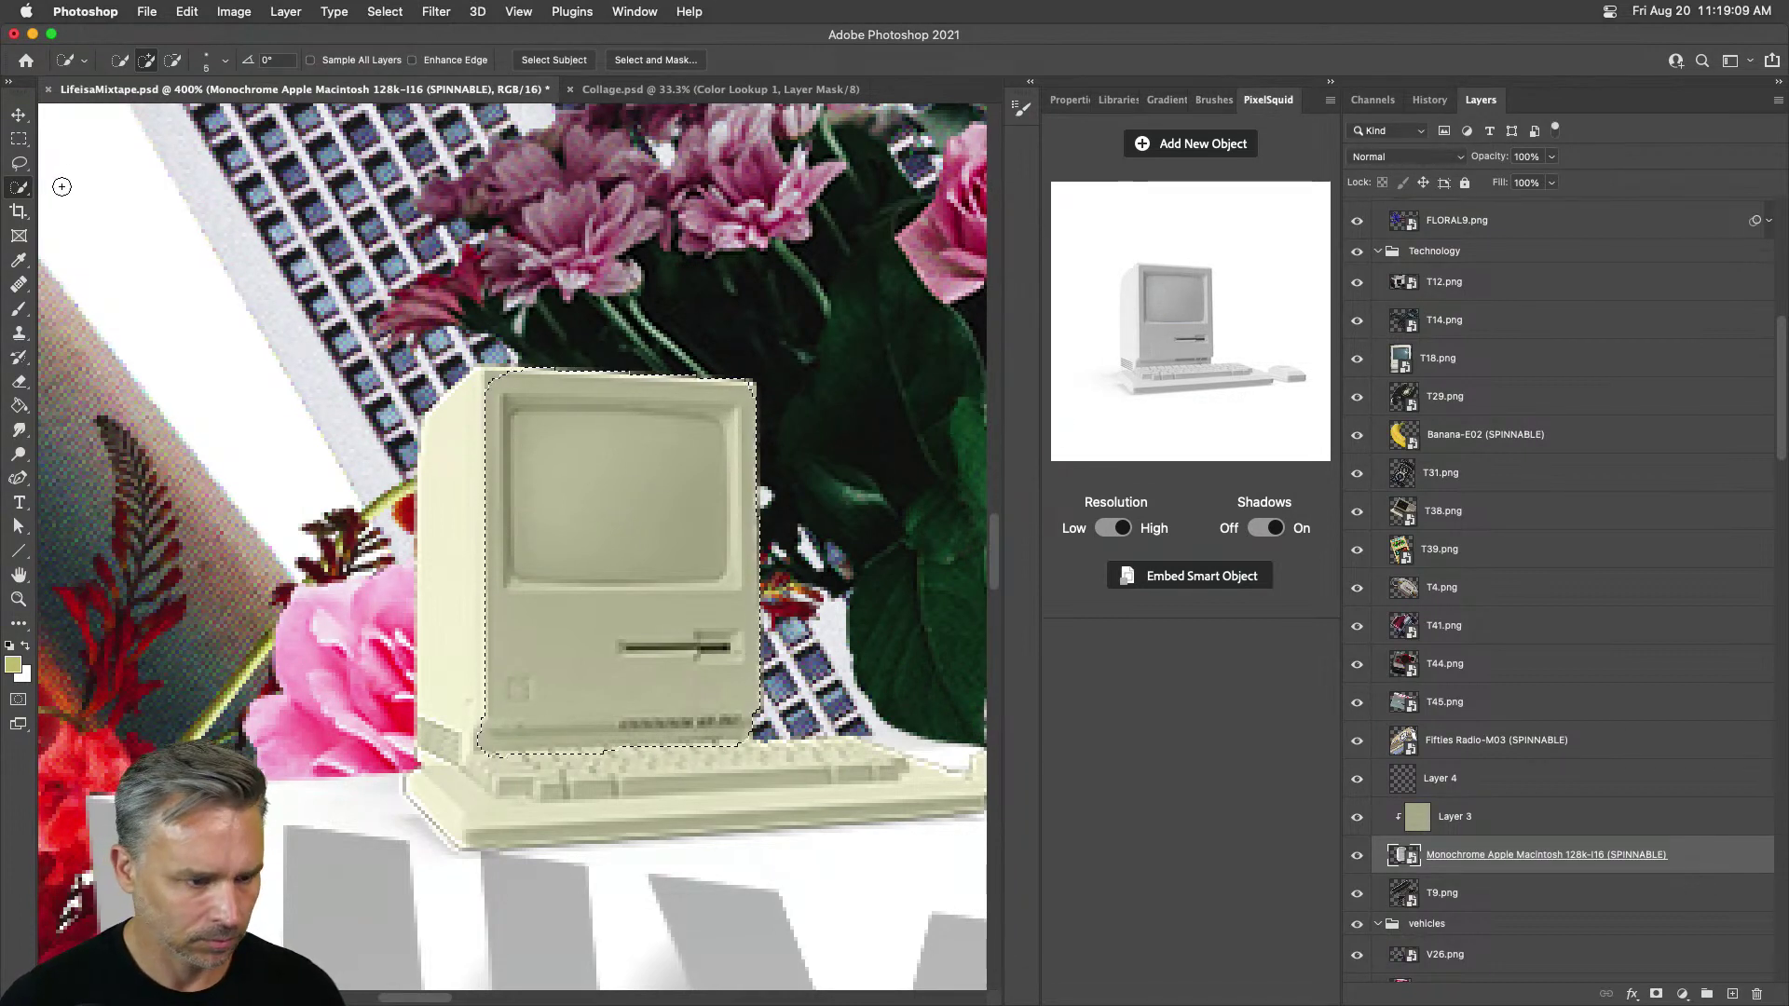
Step: Clear the selection and trace the Macintosh's screen with the Lasso tool on the new empty layer
{"action": "left_click", "coordinate": [18, 163]}
{"action": "left_click", "coordinate": [547, 426]}
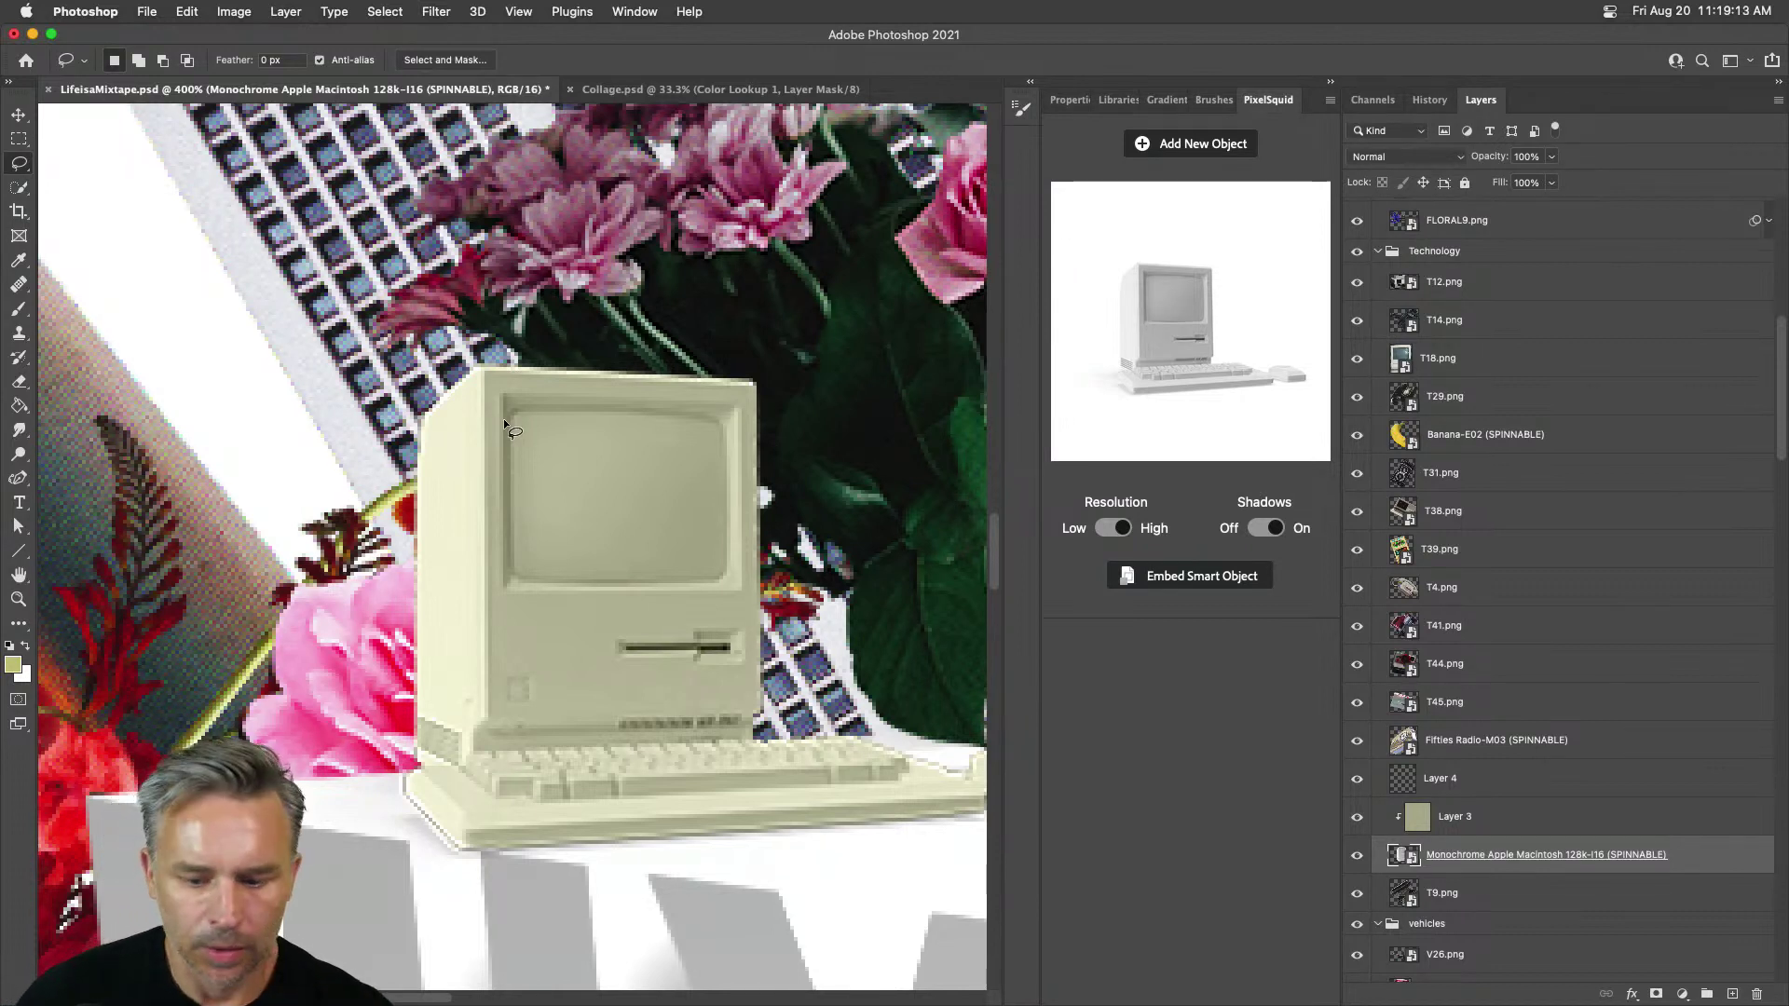
{"action": "key", "text": "alt+bracketright"}
{"action": "key", "text": "alt+bracketright"}
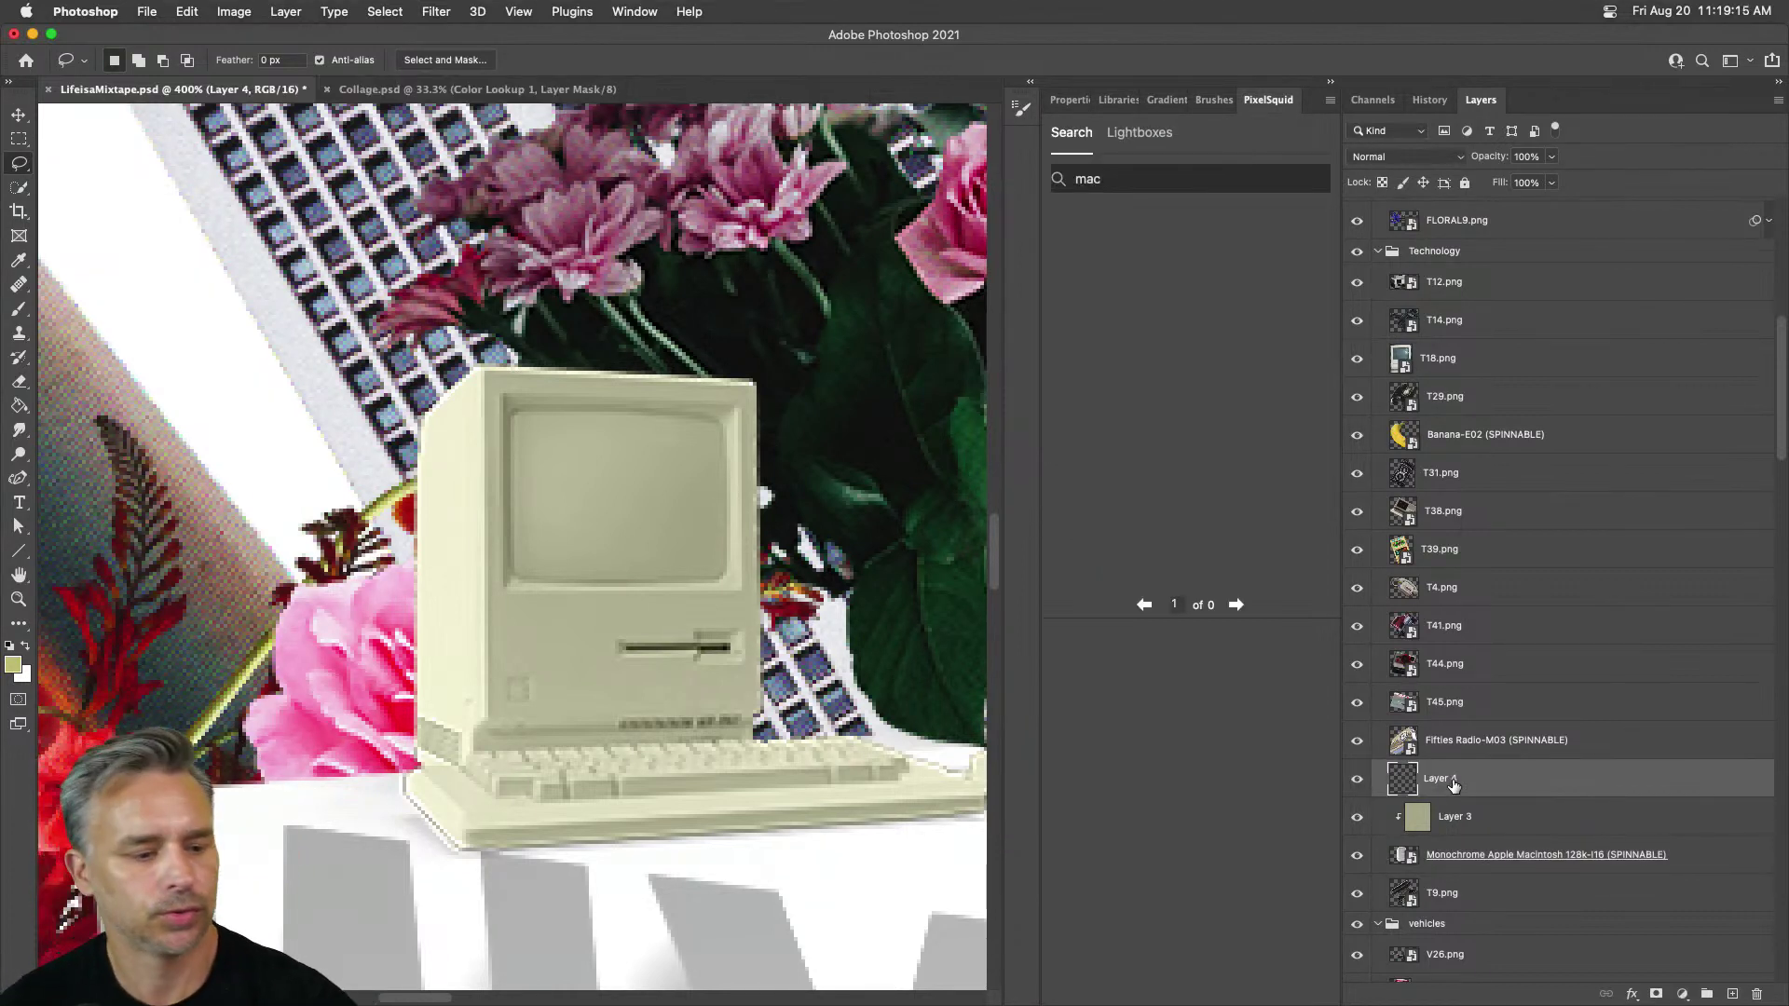
{"action": "mouse_move", "coordinate": [509, 460]}
{"action": "left_mouse_down"}
{"action": "mouse_move", "coordinate": [512, 424]}
{"action": "mouse_move", "coordinate": [540, 410]}
{"action": "mouse_move", "coordinate": [717, 422]}
{"action": "mouse_move", "coordinate": [729, 540]}
{"action": "left_mouse_up"}
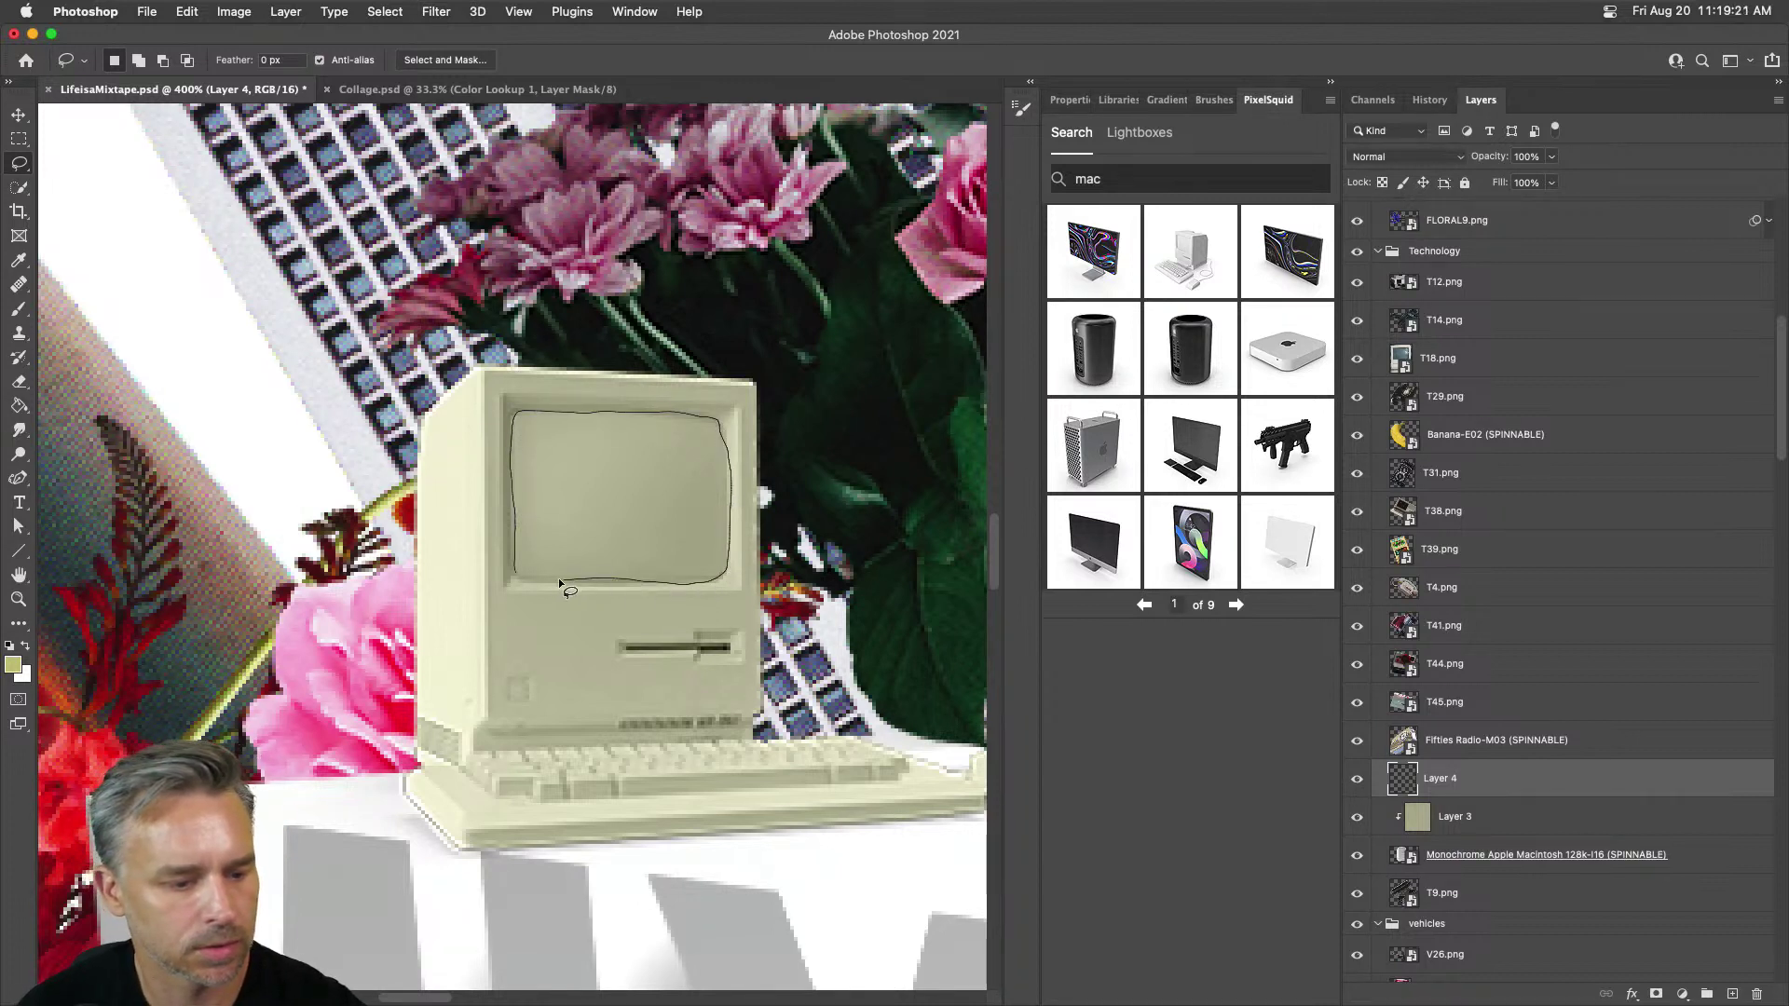
{"action": "left_click_drag", "start_coordinate": [559, 581], "coordinate": [514, 581]}
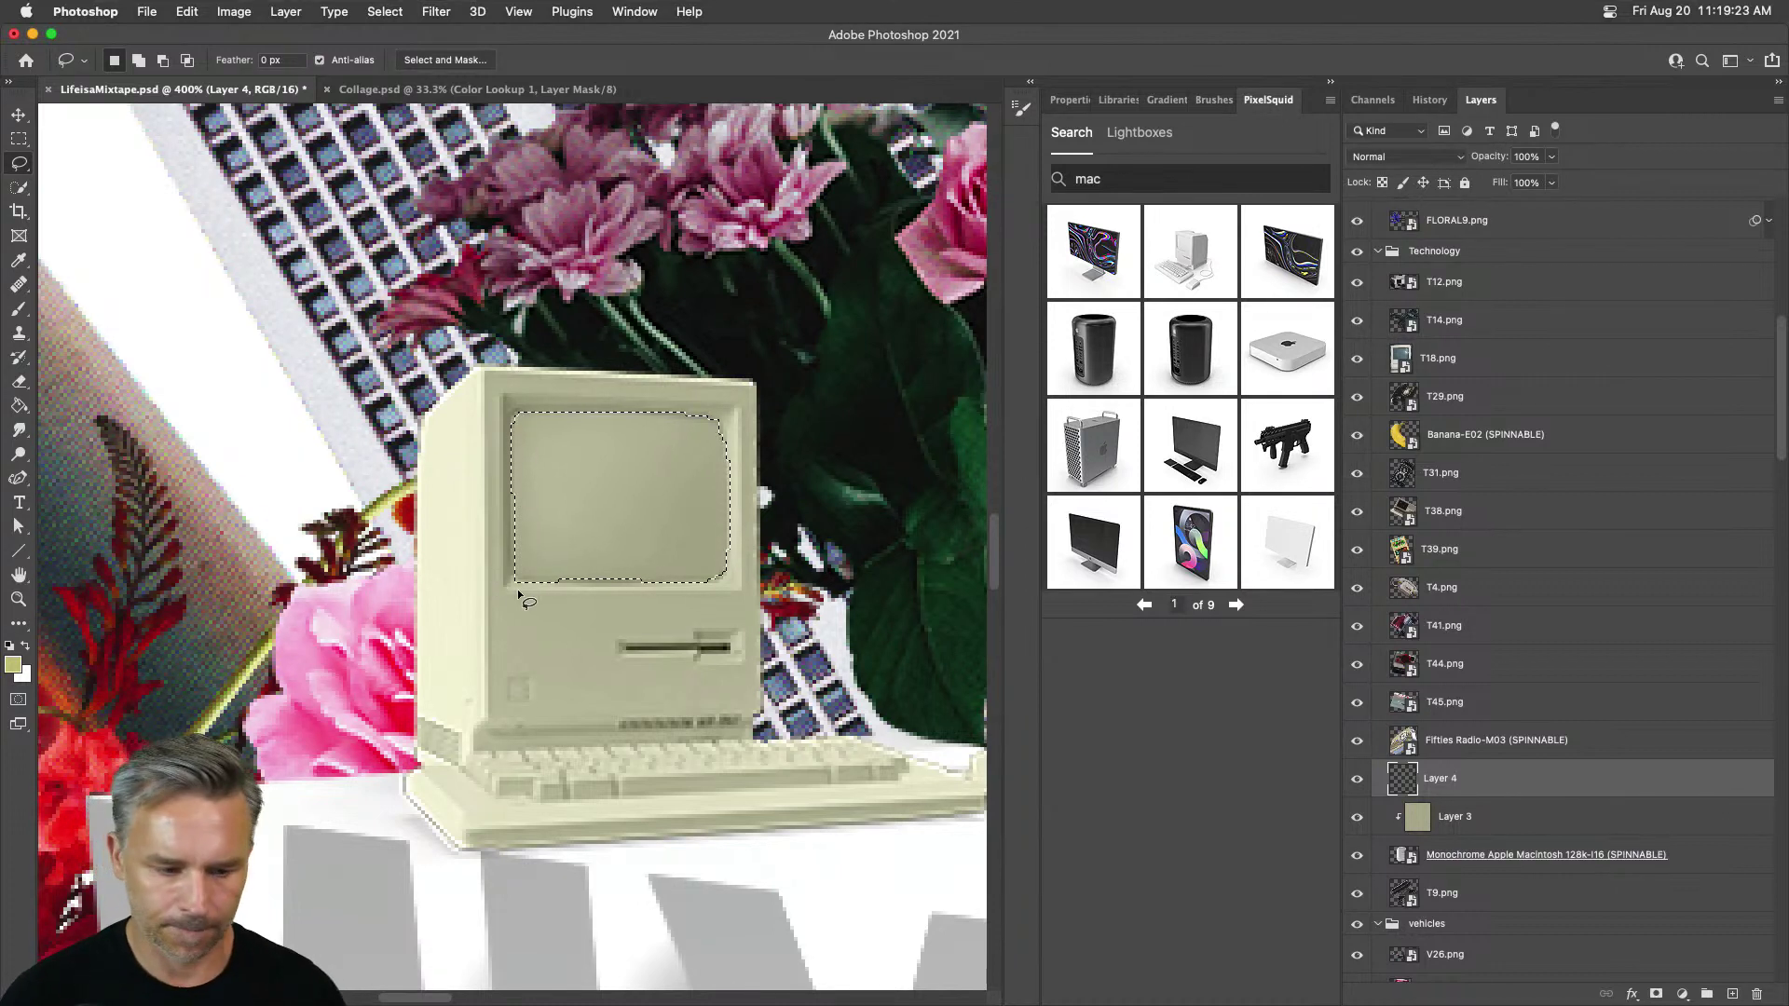
Step: Fill the screen selection with black as the foreground color, and deselect it
{"action": "key", "text": "i"}
{"action": "key", "text": "d"}
{"action": "key", "text": "shift+BackSpace"}
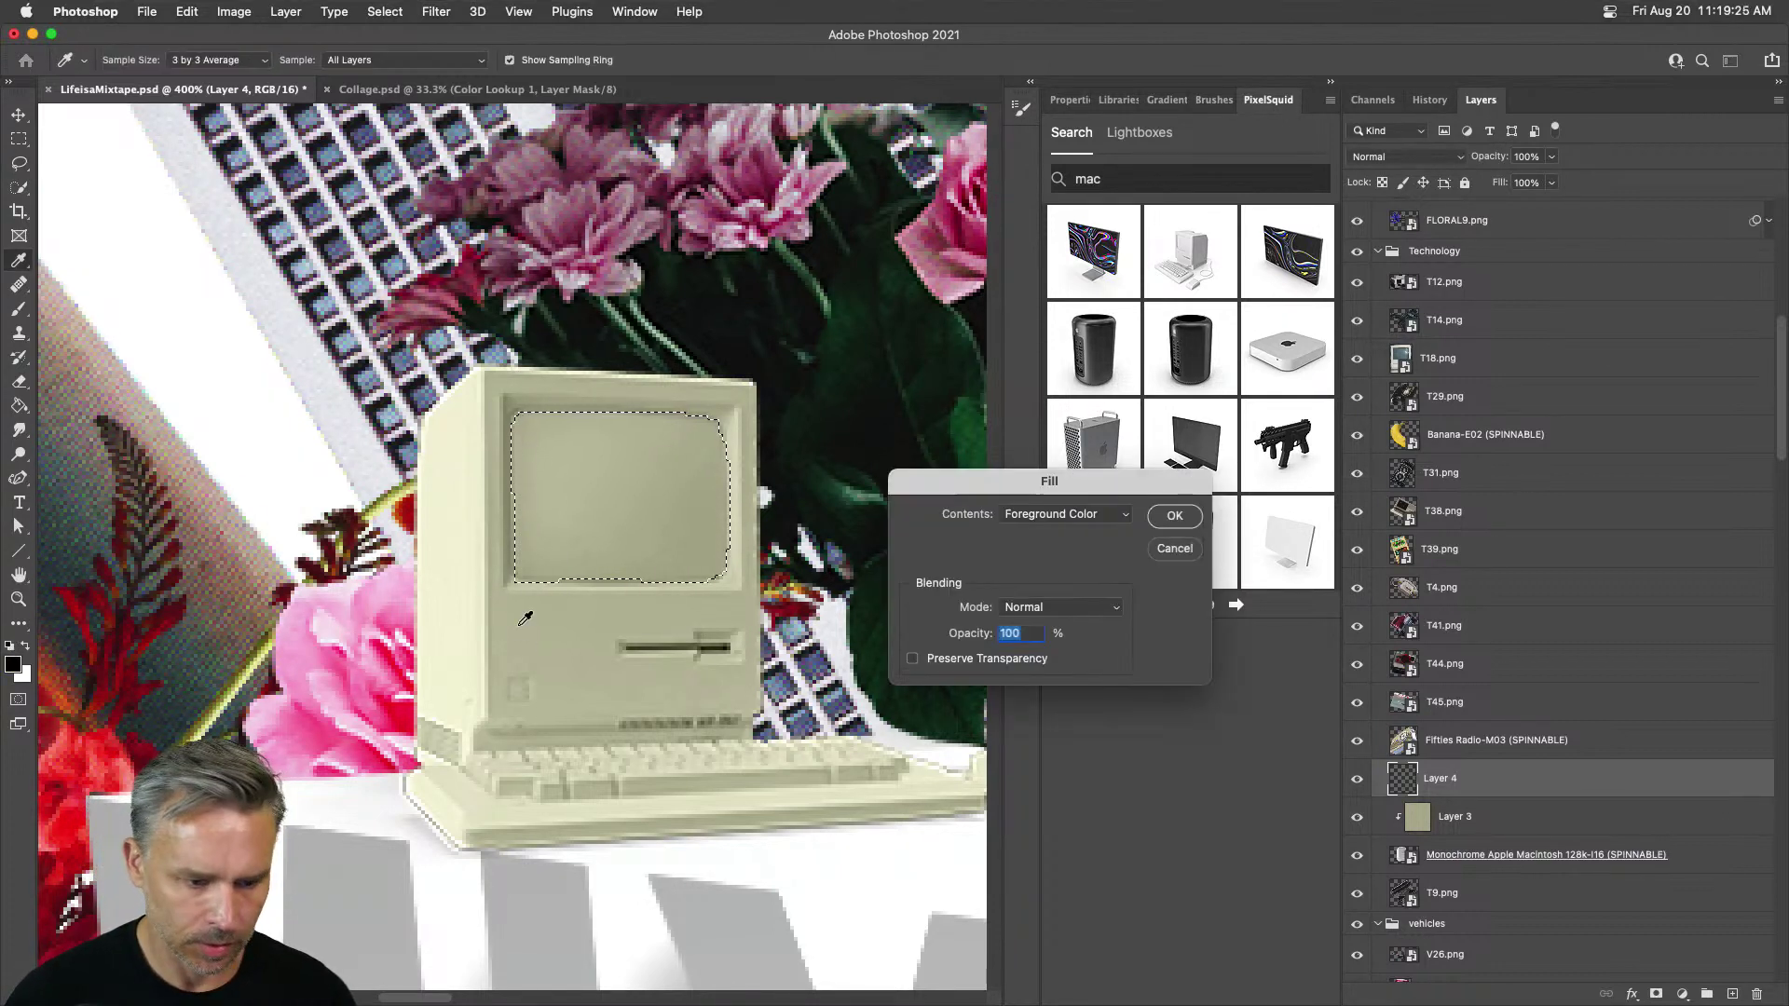
{"action": "key", "text": "Return"}
{"action": "key", "text": "super+d"}
{"action": "key", "text": "l"}
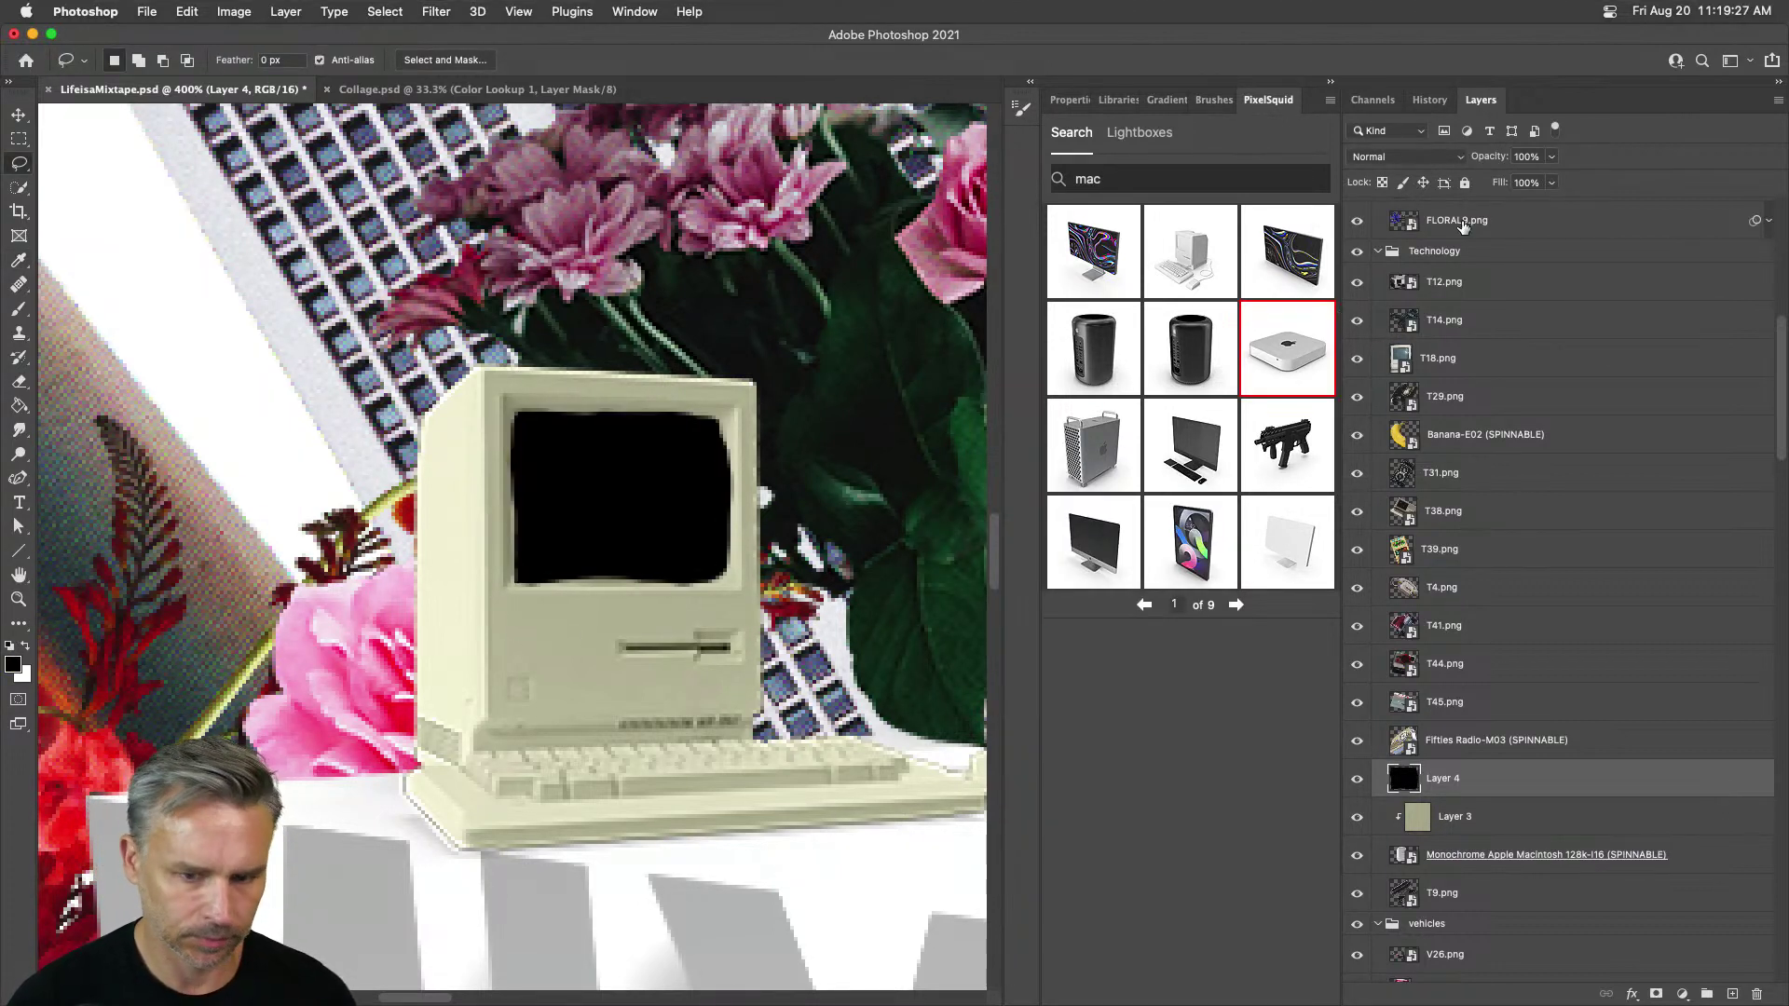
Step: Lower the black screen layer's opacity to 60% and clip it to the Macintosh object
{"action": "key", "text": "7"}
{"action": "key", "text": "5"}
{"action": "left_click_drag", "start_coordinate": [1458, 158], "coordinate": [1455, 158]}
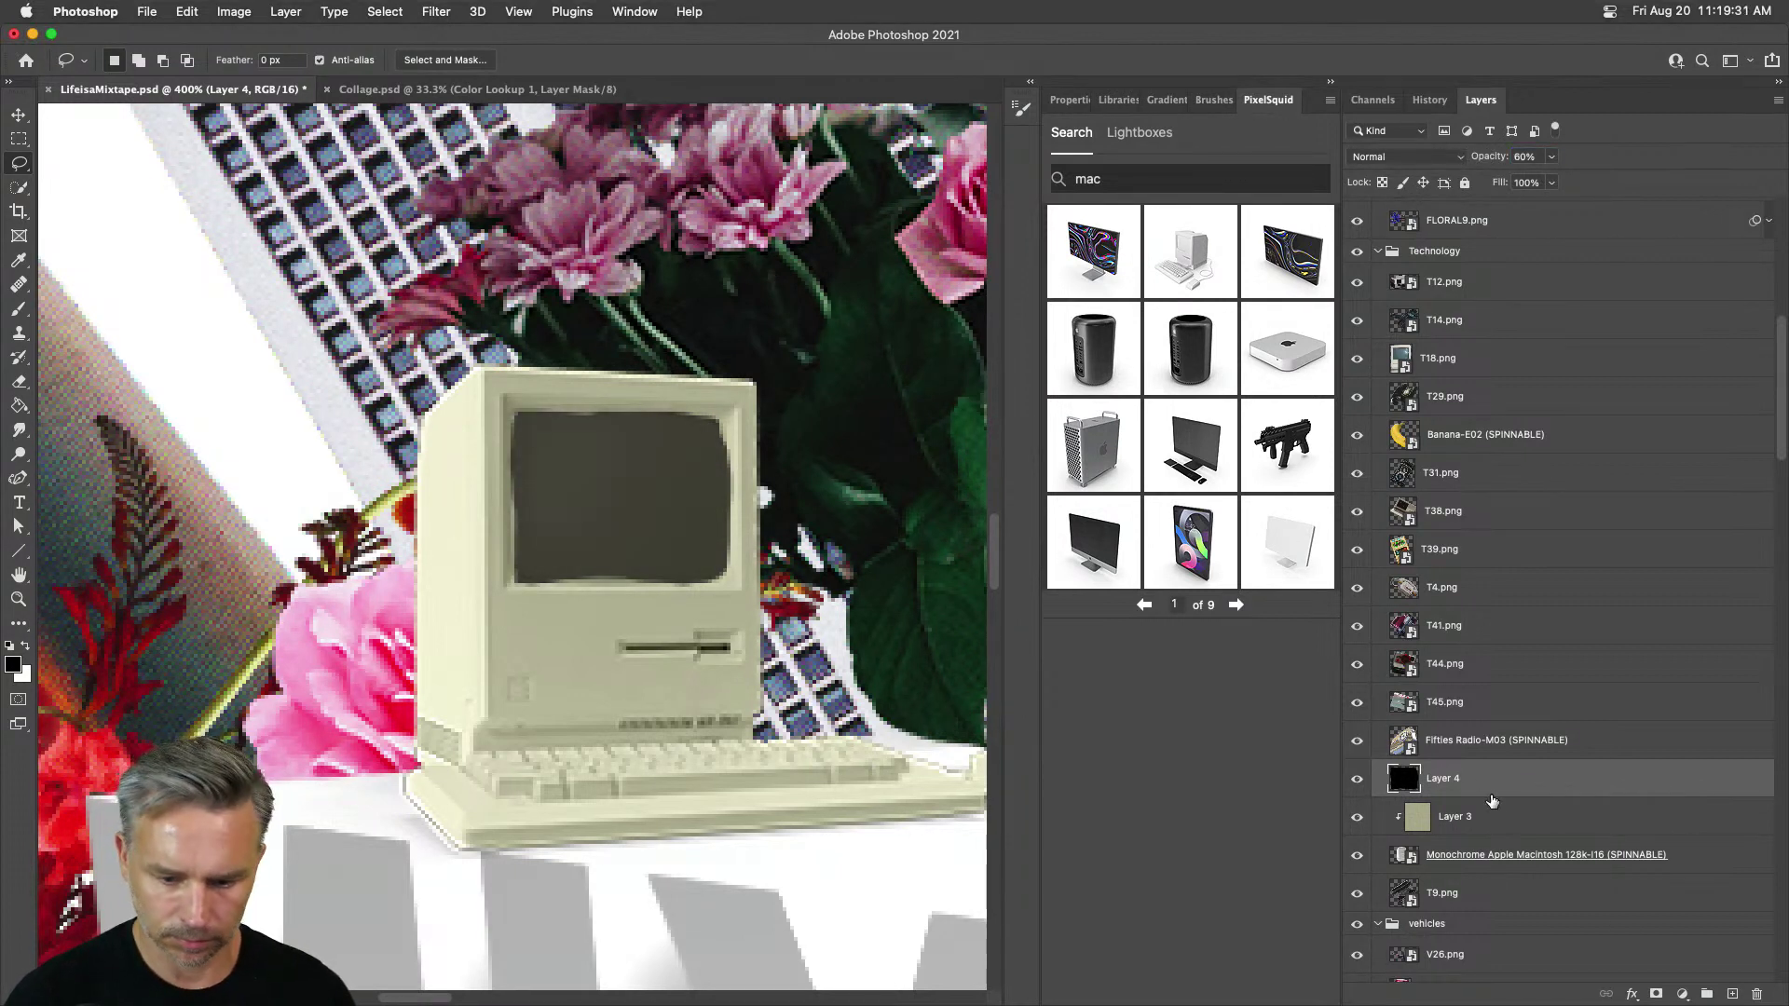
{"action": "left_click", "coordinate": [1505, 795], "text": "alt"}
Step: Select the Macintosh Plus photo below the sunflower and move it over the letter A
{"action": "key", "text": "super+minus"}
{"action": "key", "text": "super+minus"}
{"action": "key", "text": "super+minus"}
{"action": "key", "text": "super+minus"}
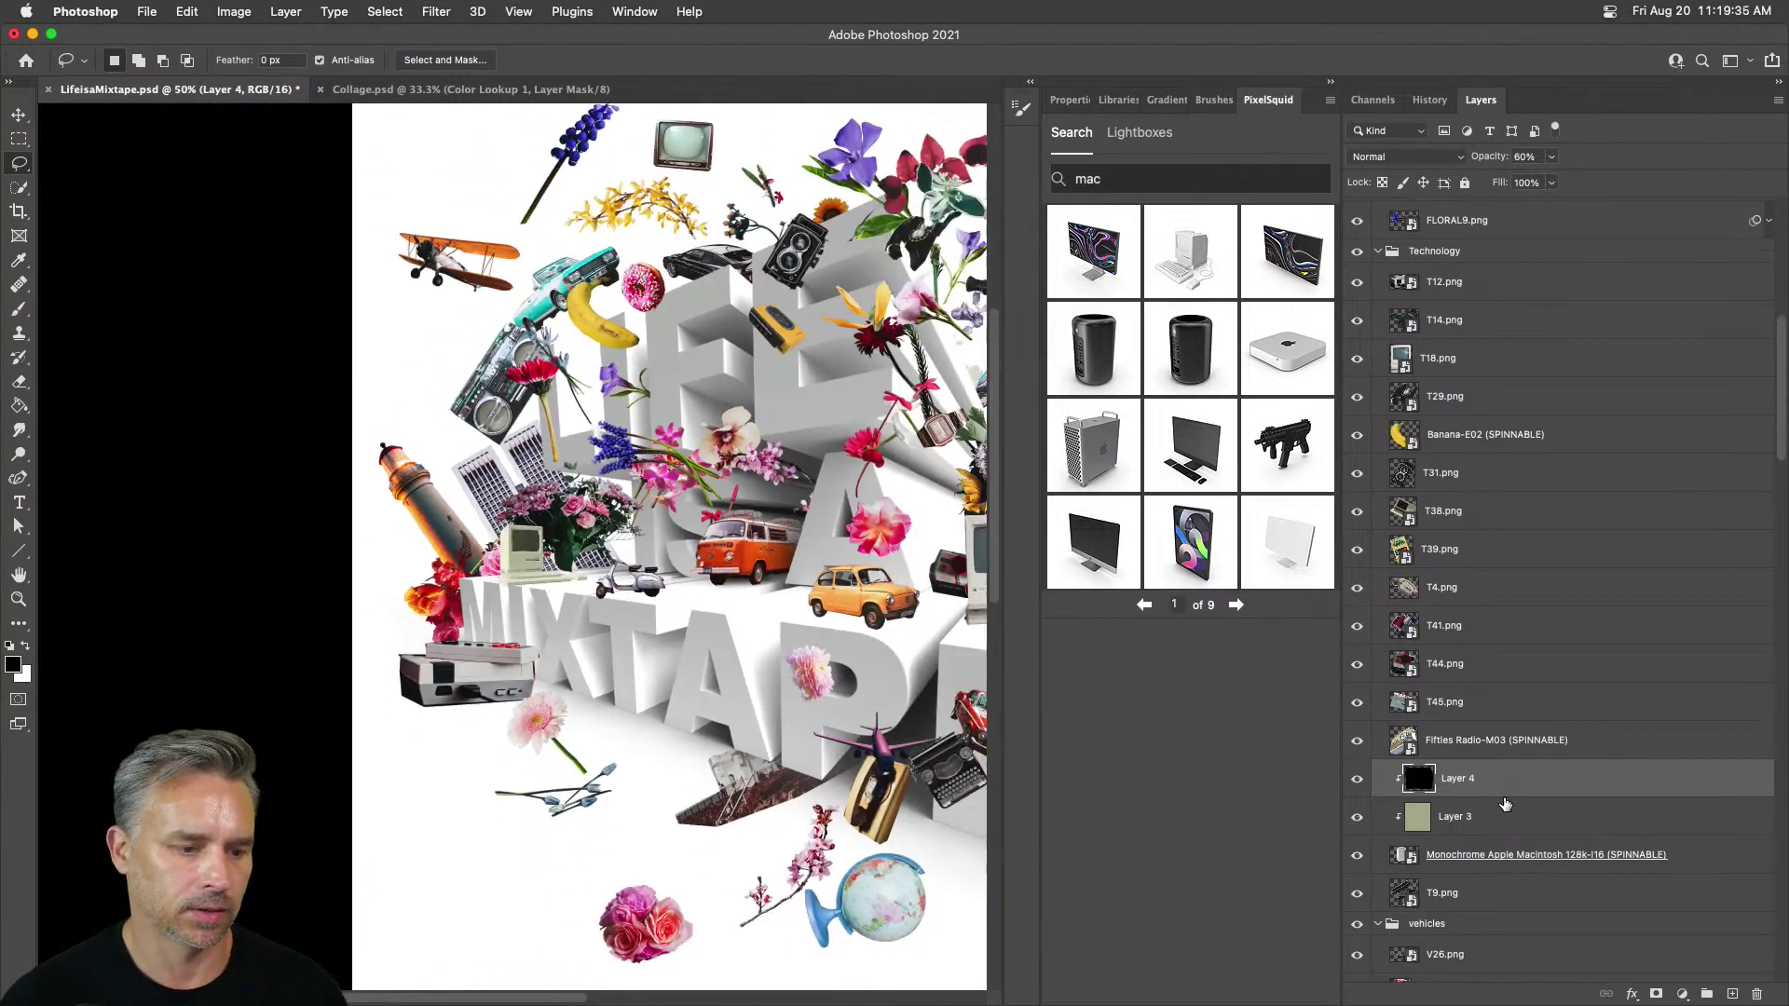
{"action": "key", "text": "super+minus"}
{"action": "key", "text": "super+minus"}
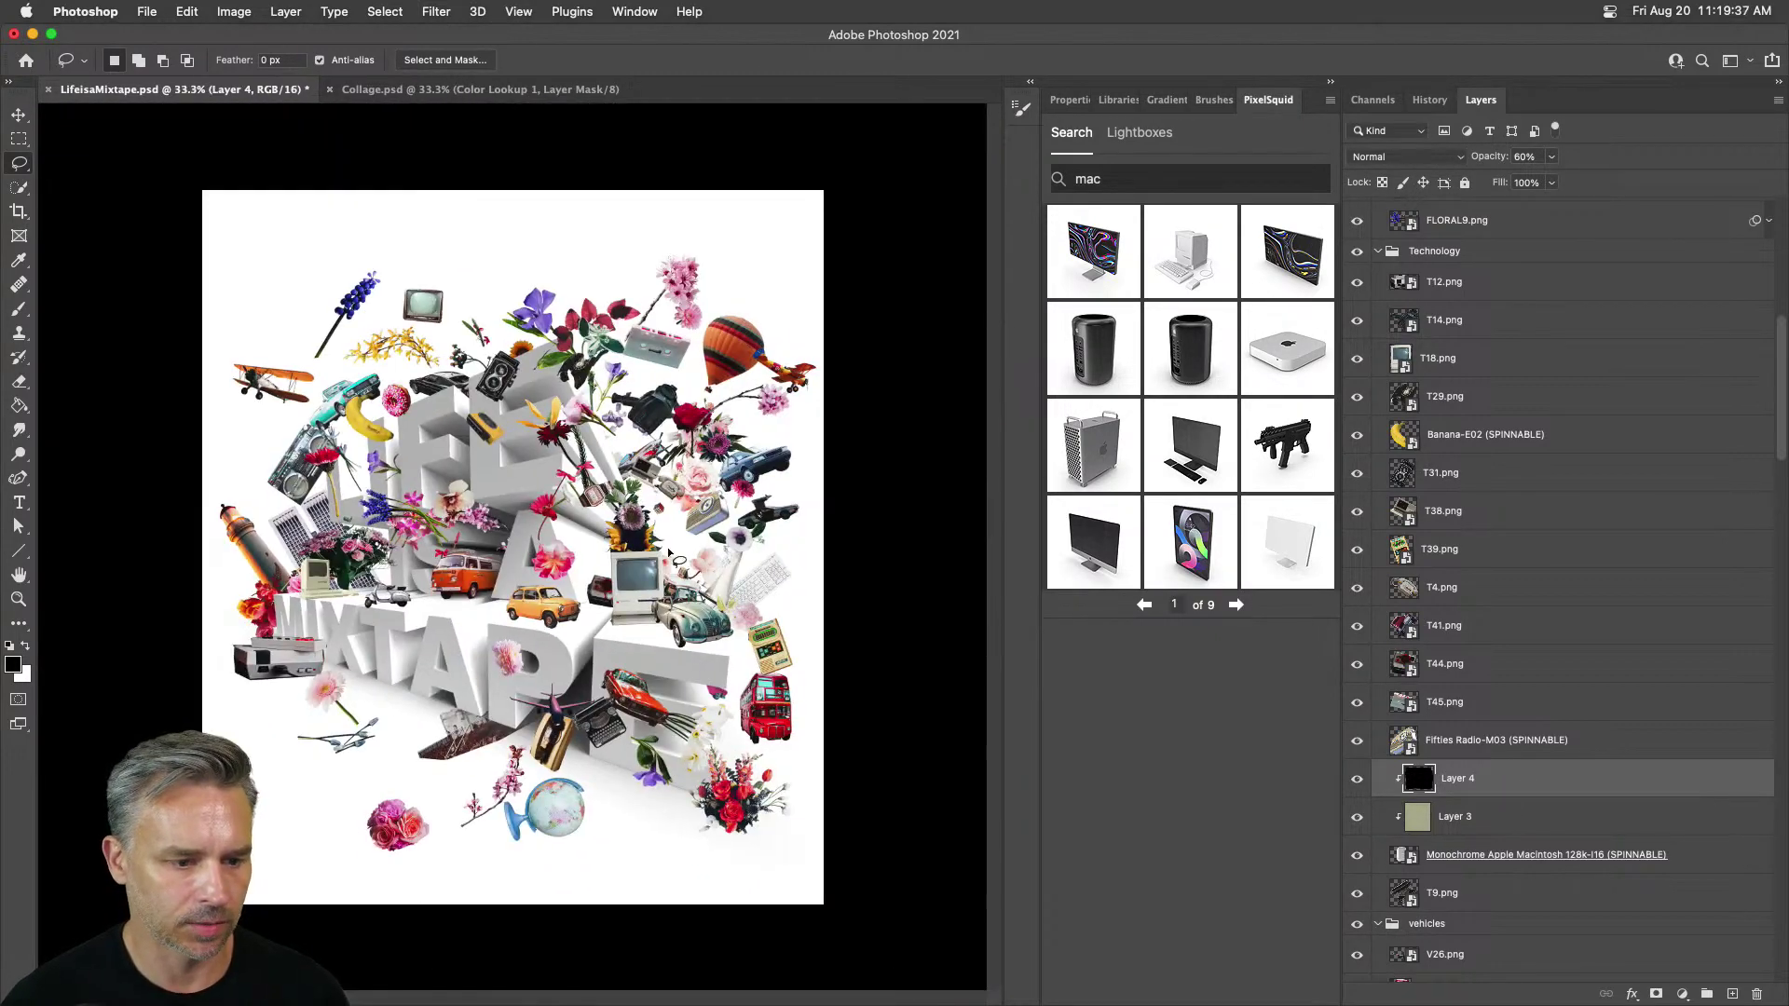
{"action": "left_click", "coordinate": [19, 114]}
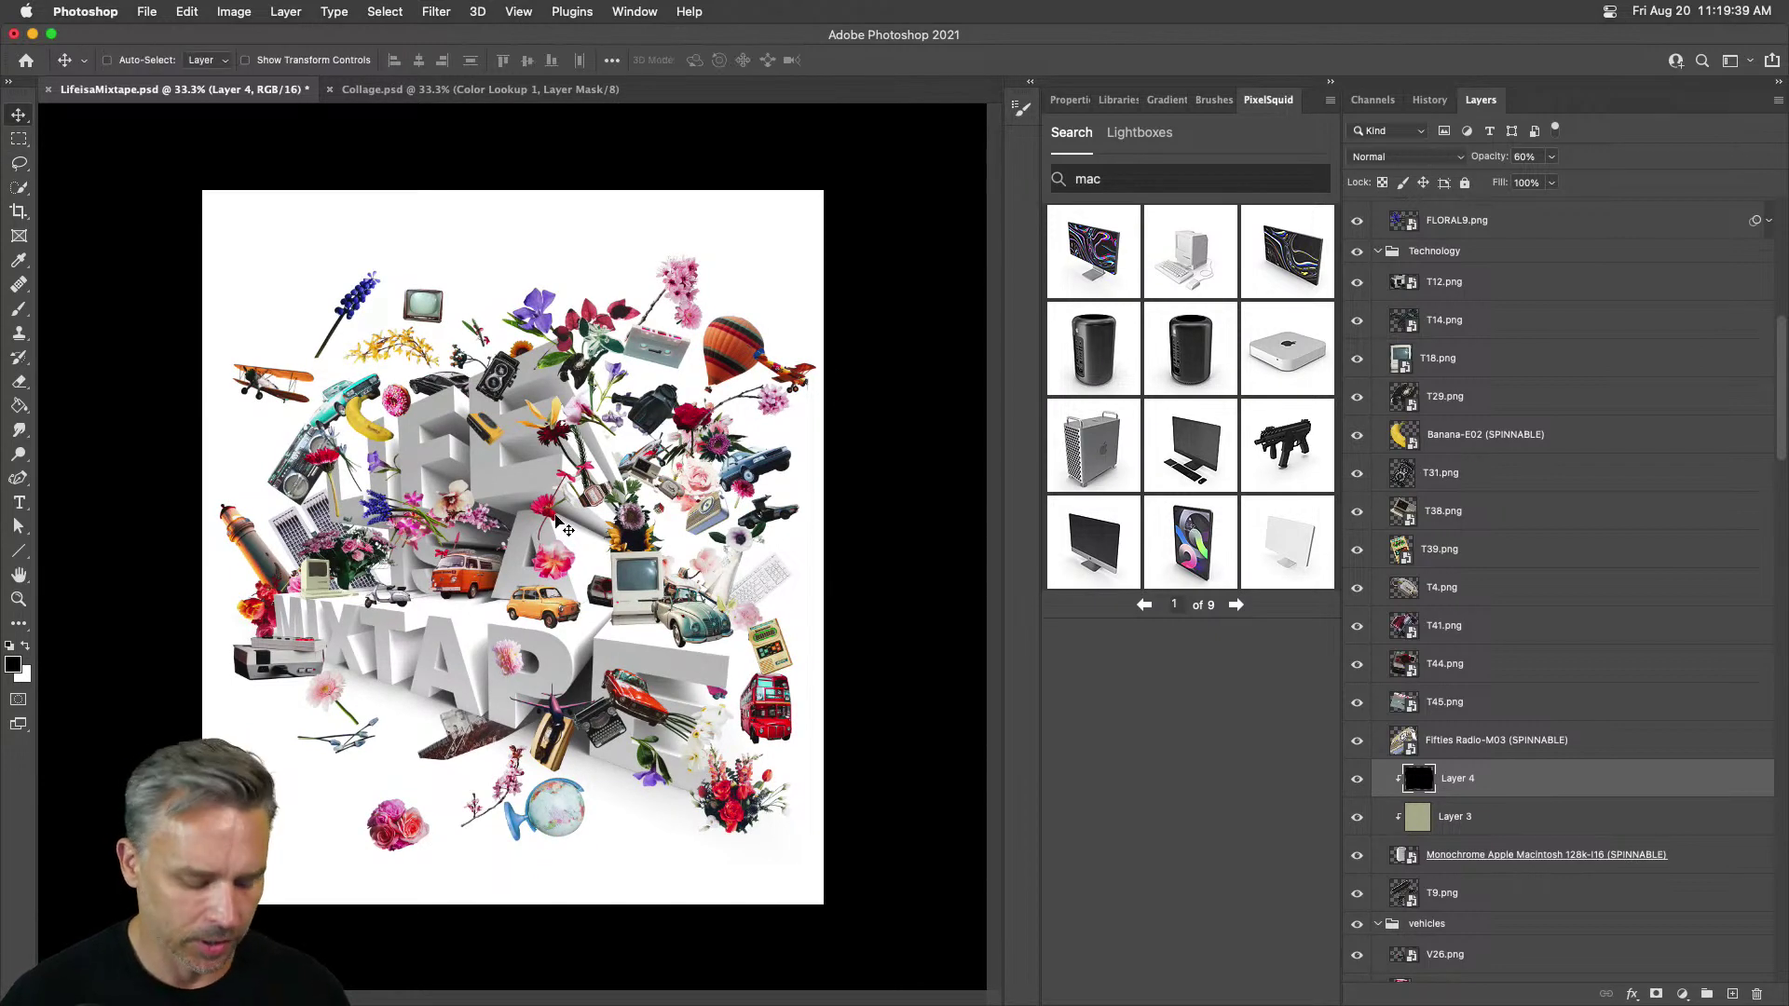
{"action": "key", "text": "super+plus"}
{"action": "key", "text": "super+plus"}
{"action": "key", "text": "super+plus"}
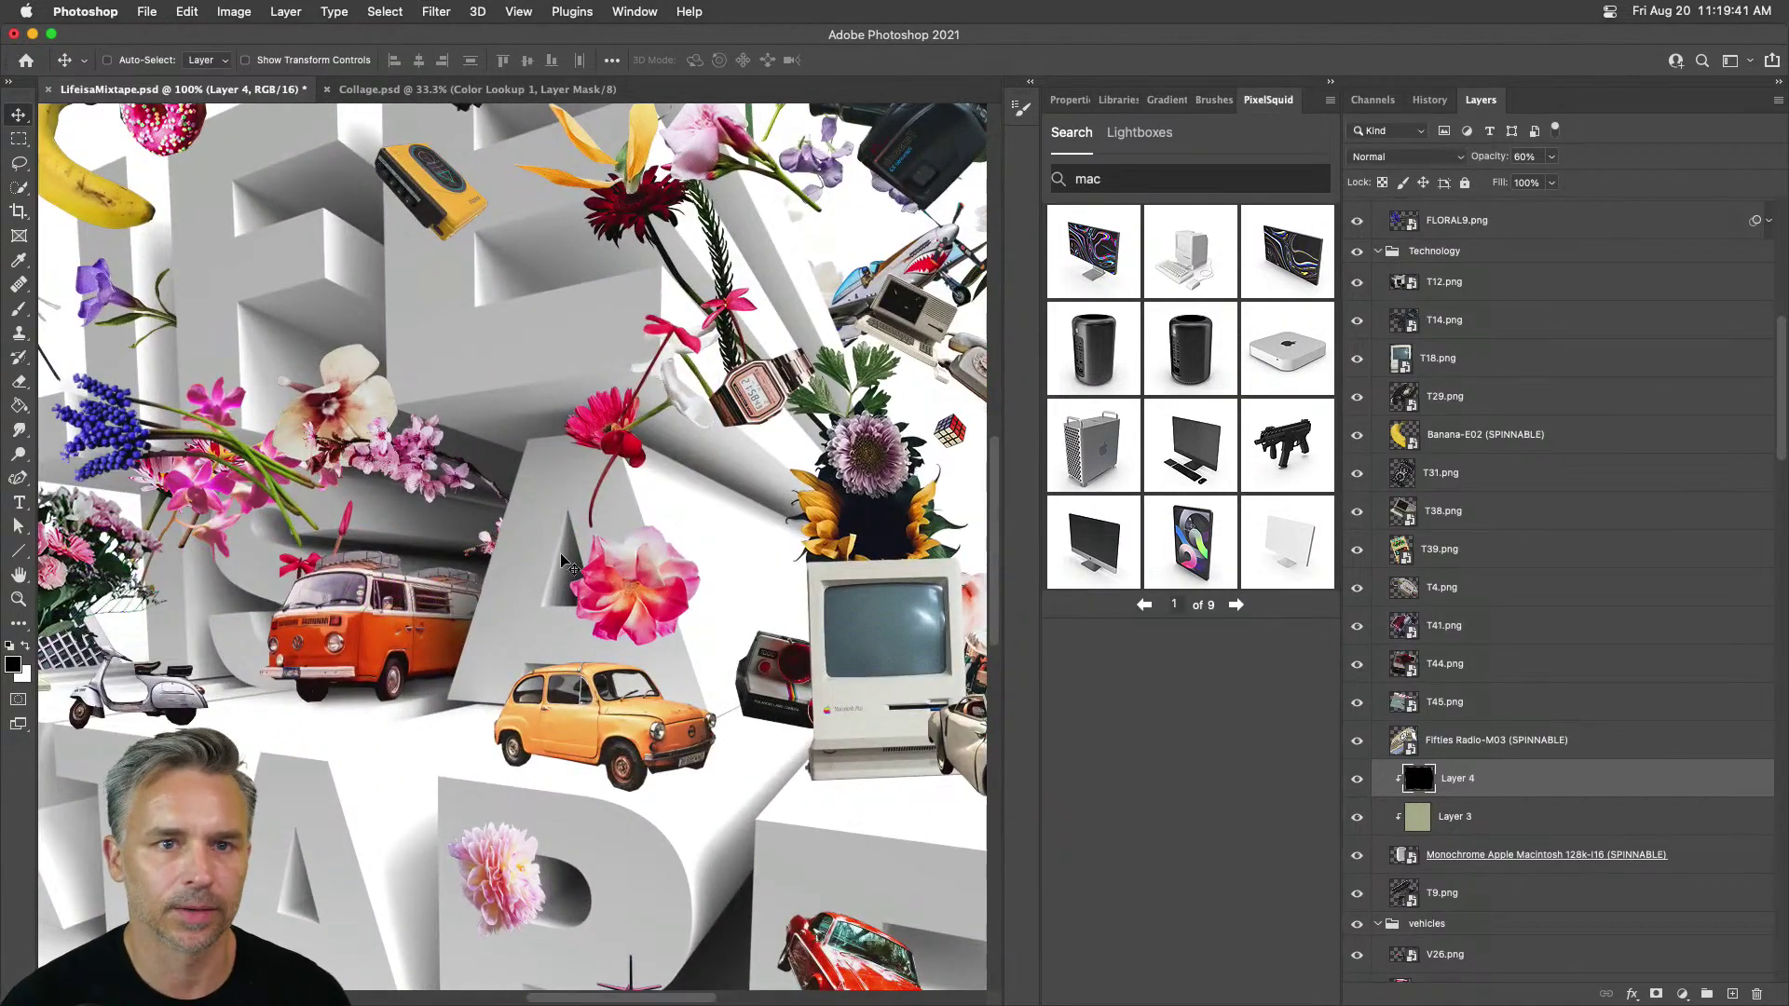
{"action": "scroll", "coordinate": [634, 587], "scroll_direction": "right", "scroll_amount": 5}
{"action": "scroll", "coordinate": [634, 587], "scroll_direction": "down", "scroll_amount": 1}
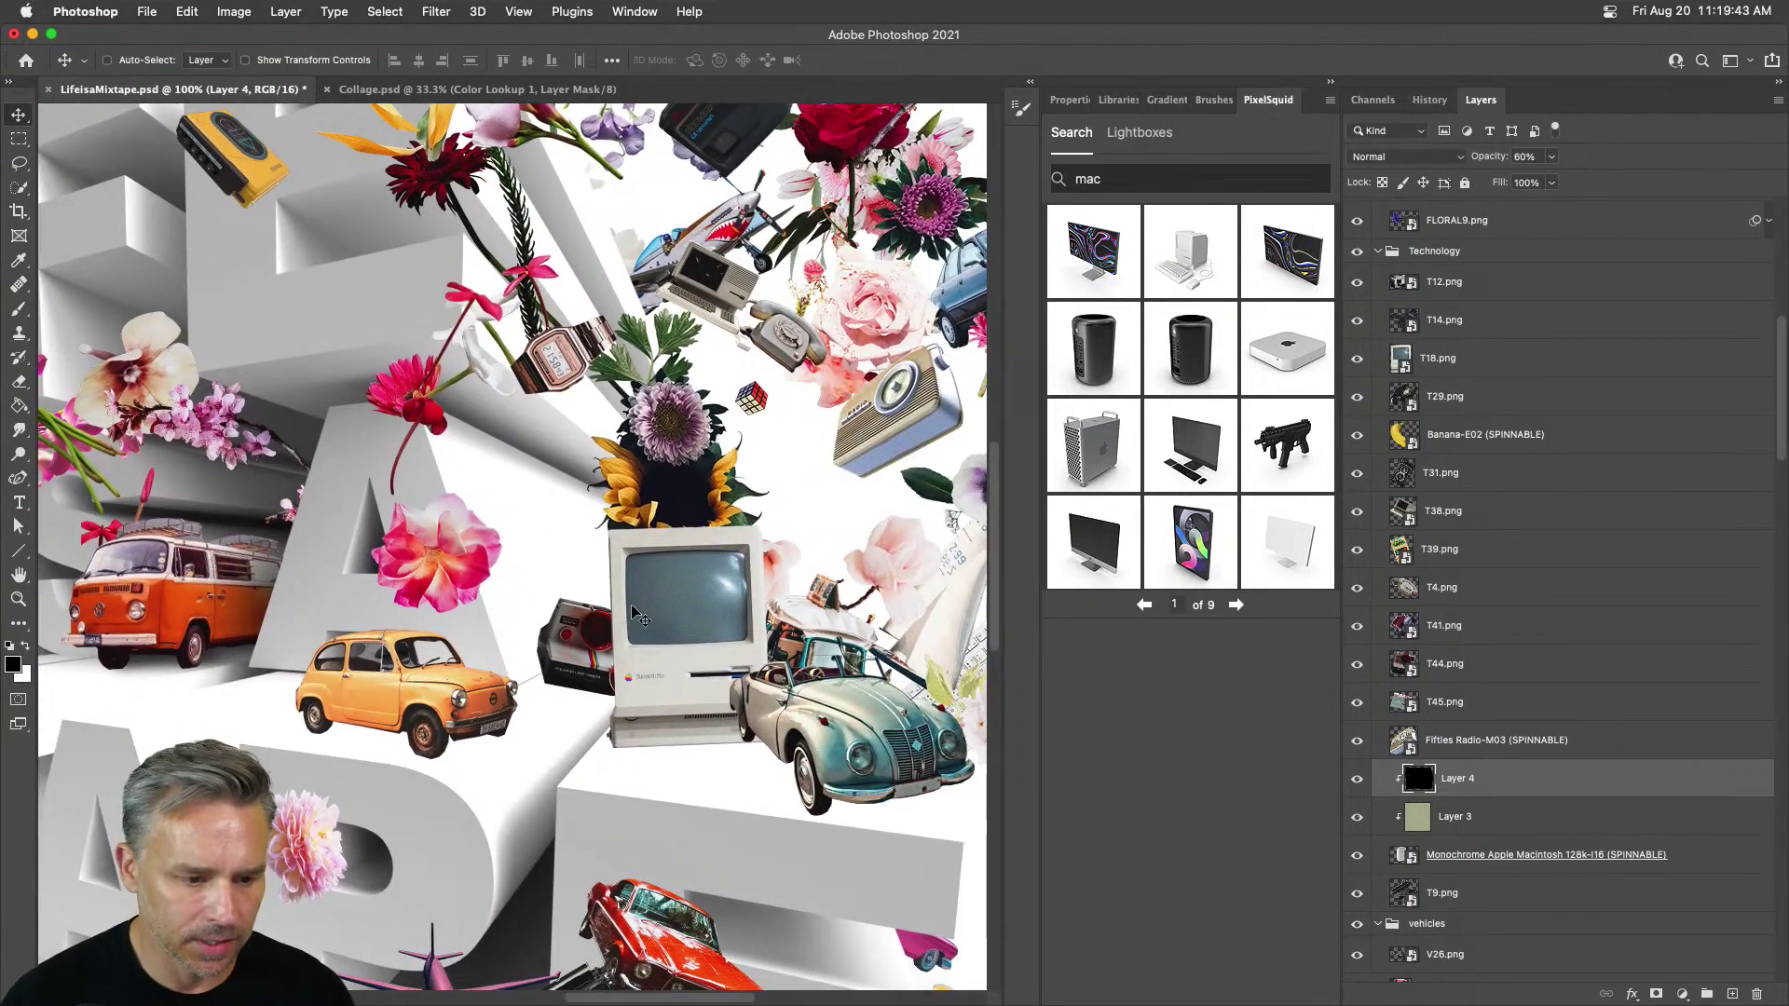
{"action": "key", "text": "super"}
{"action": "left_click", "coordinate": [649, 621], "text": "super"}
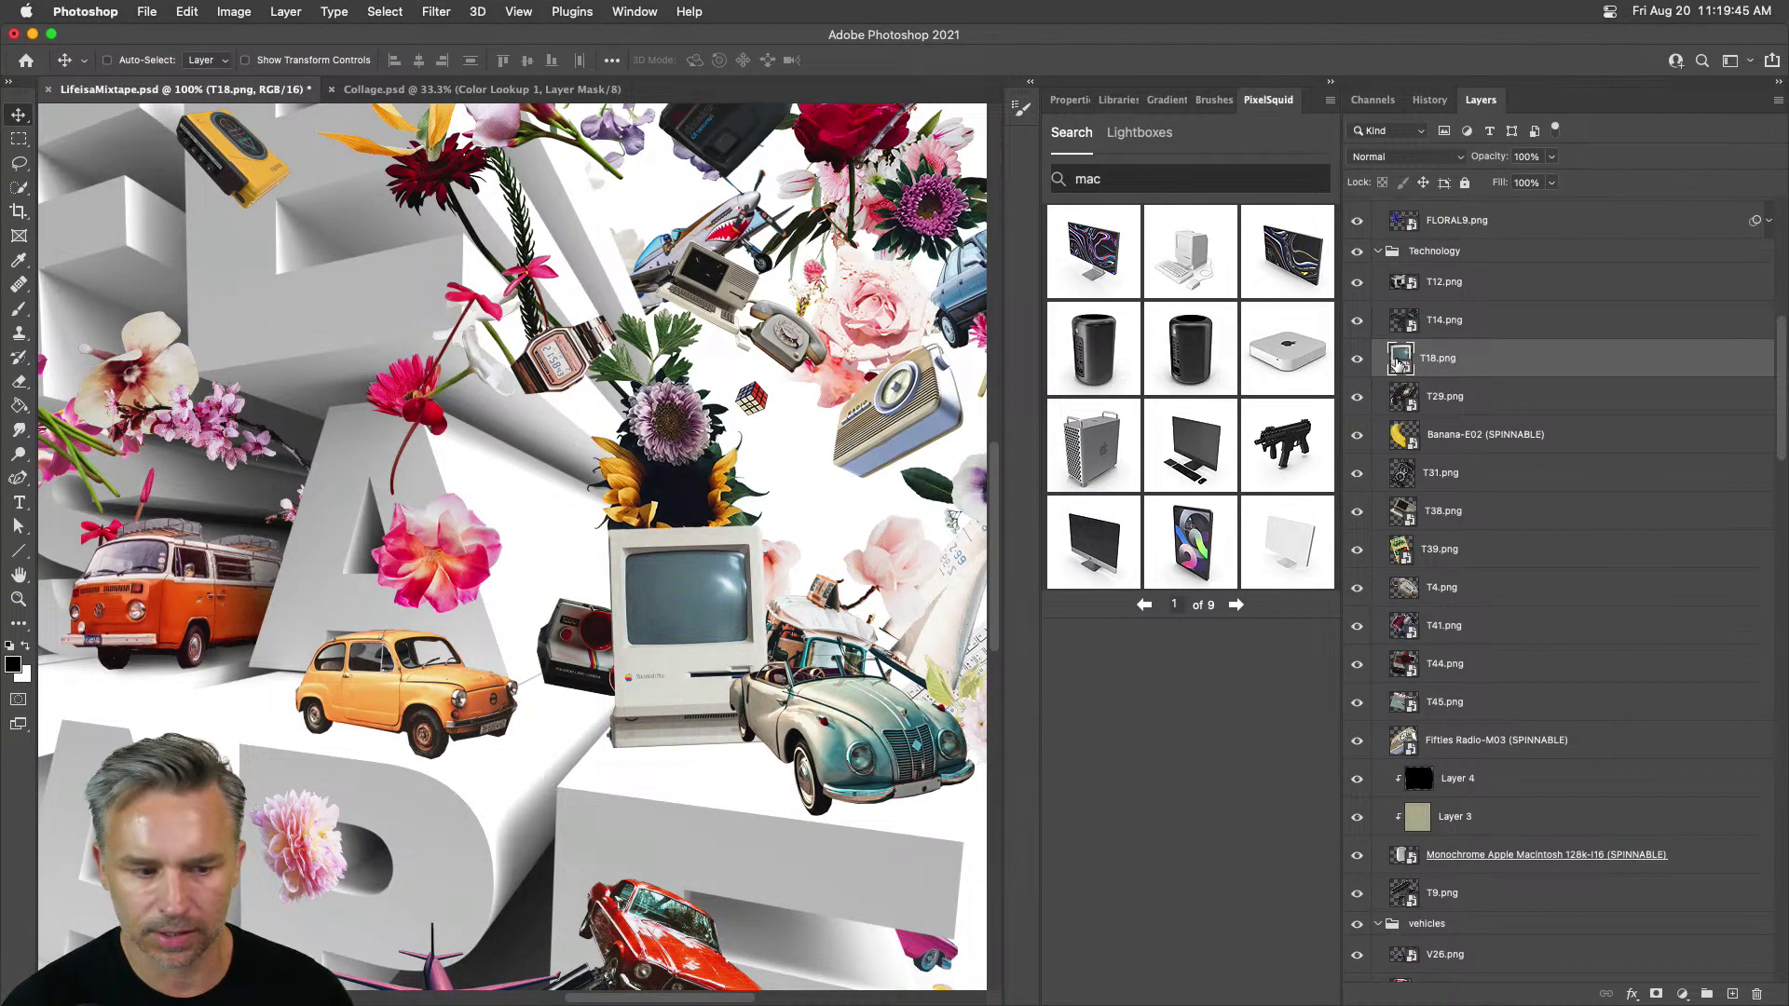
{"action": "left_click_drag", "start_coordinate": [544, 652], "coordinate": [276, 569]}
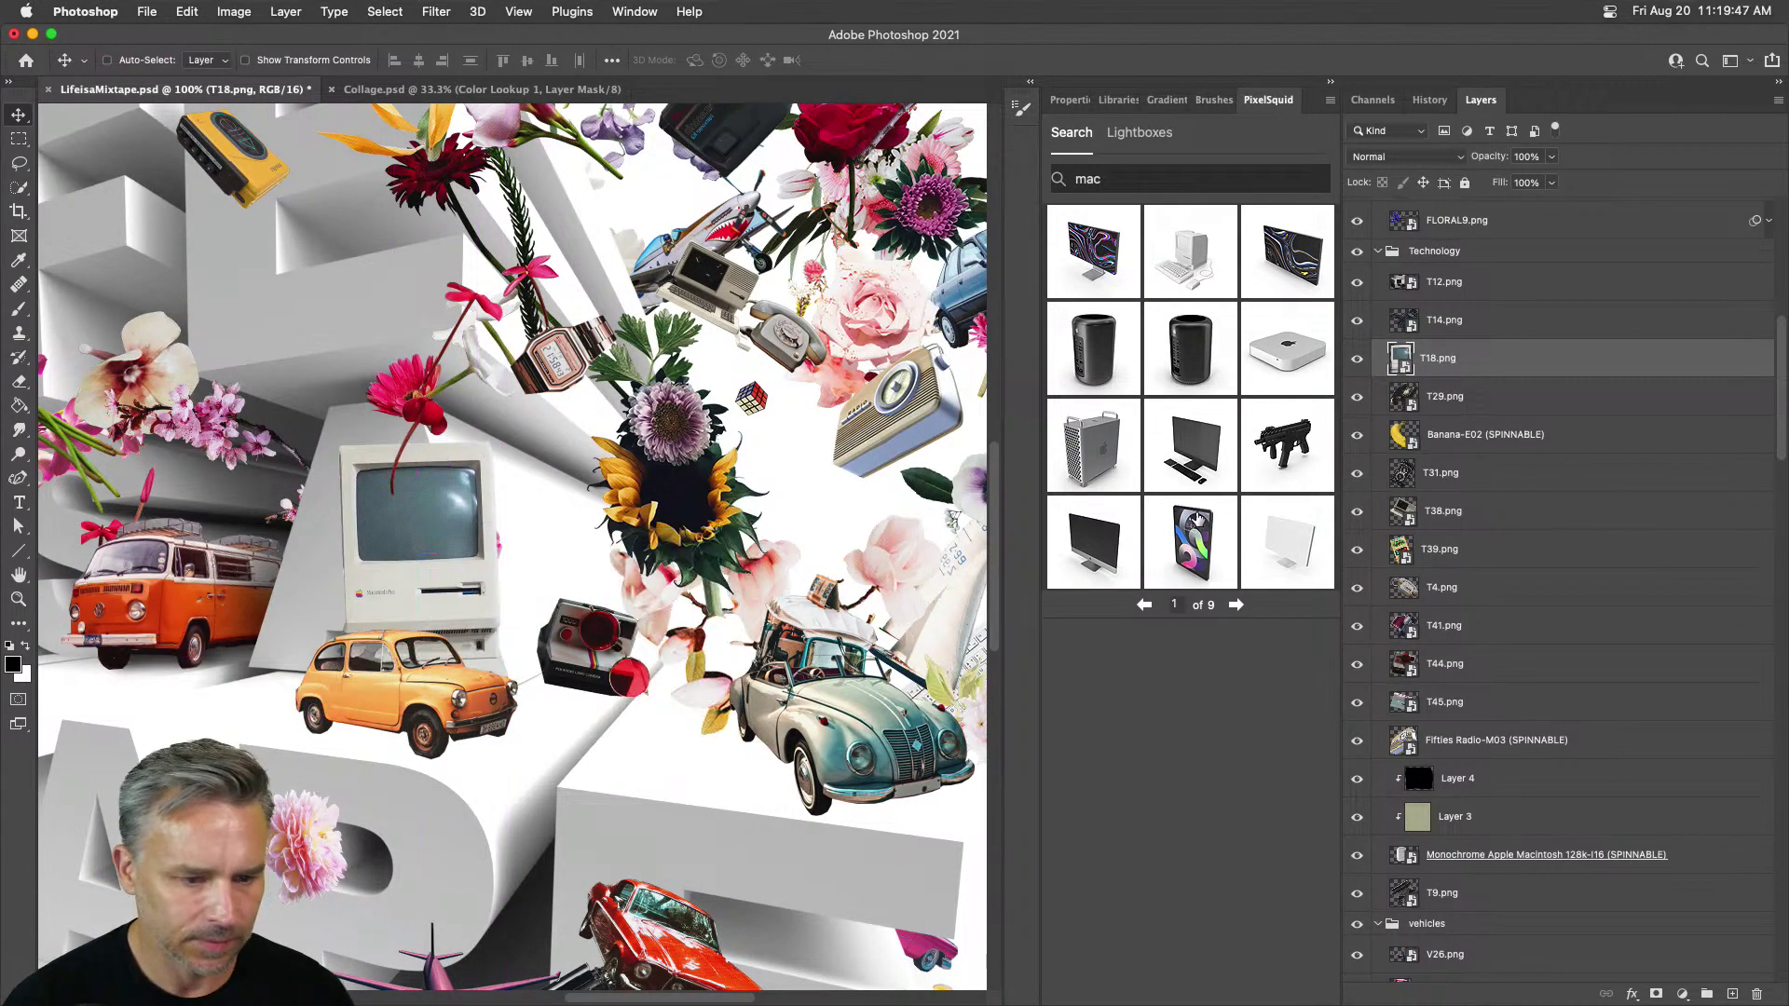
Step: Rasterize the Macintosh Plus photo layer, T18.png
{"action": "right_click", "coordinate": [1494, 365]}
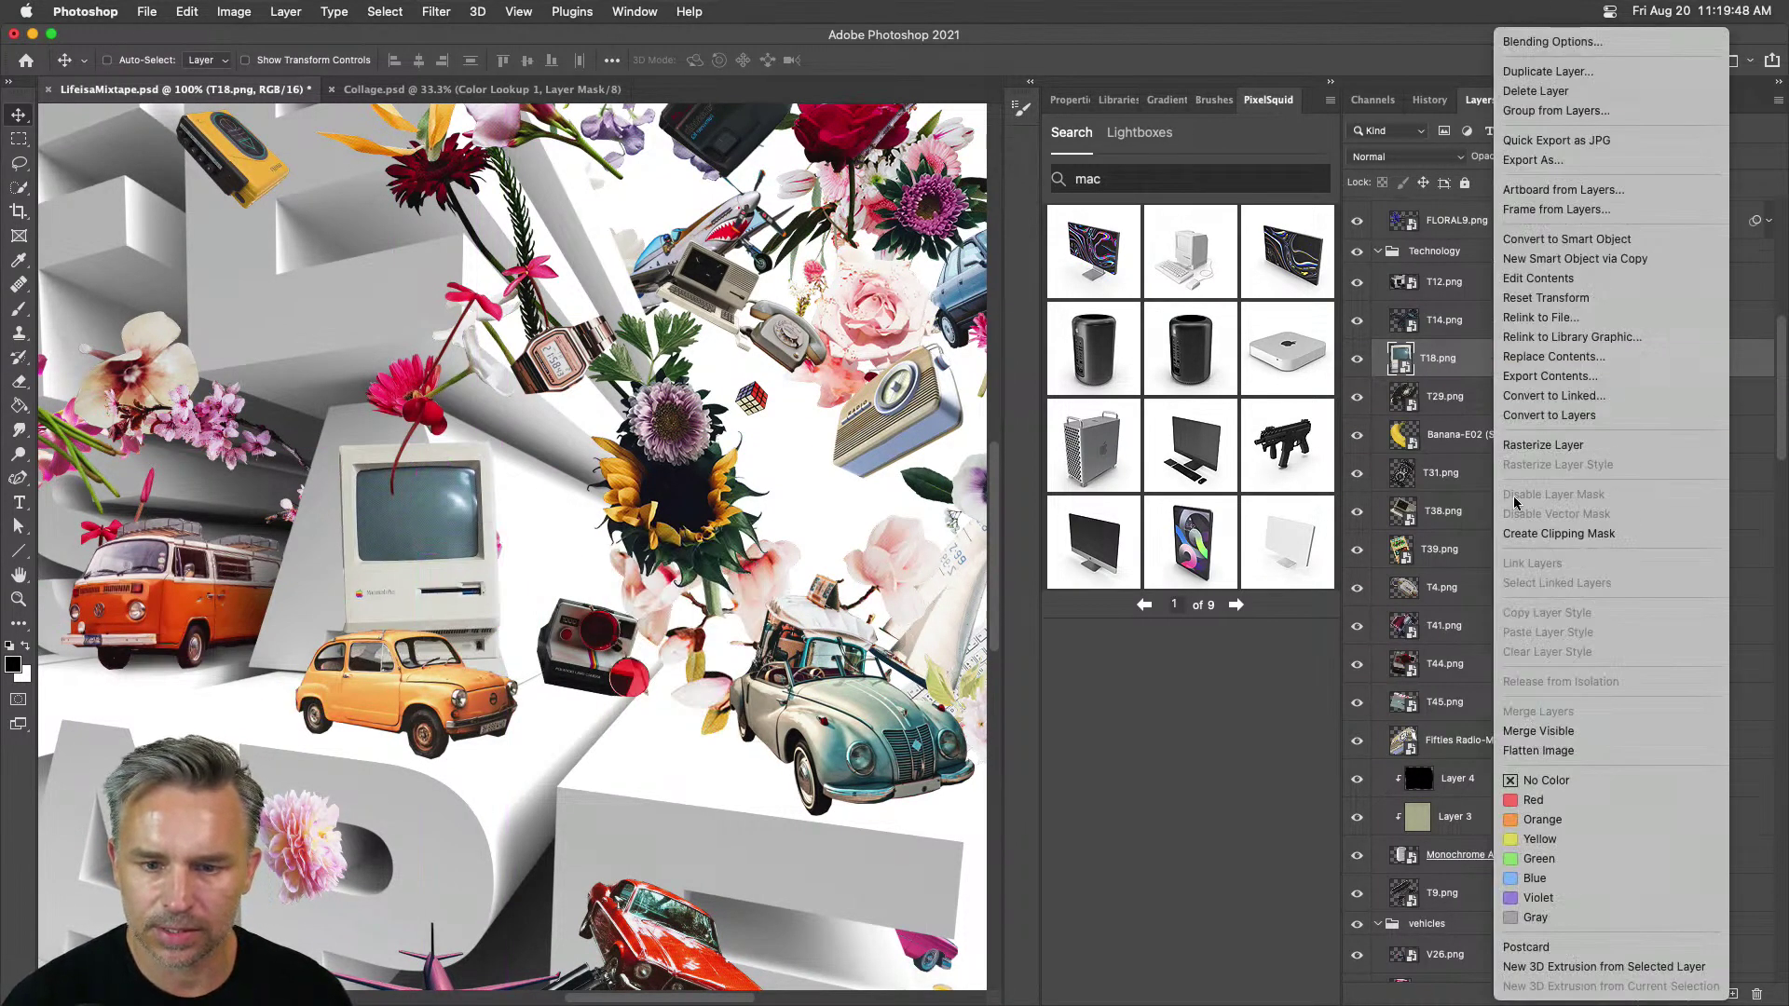
{"action": "left_click", "coordinate": [1562, 454]}
{"action": "key", "text": "z"}
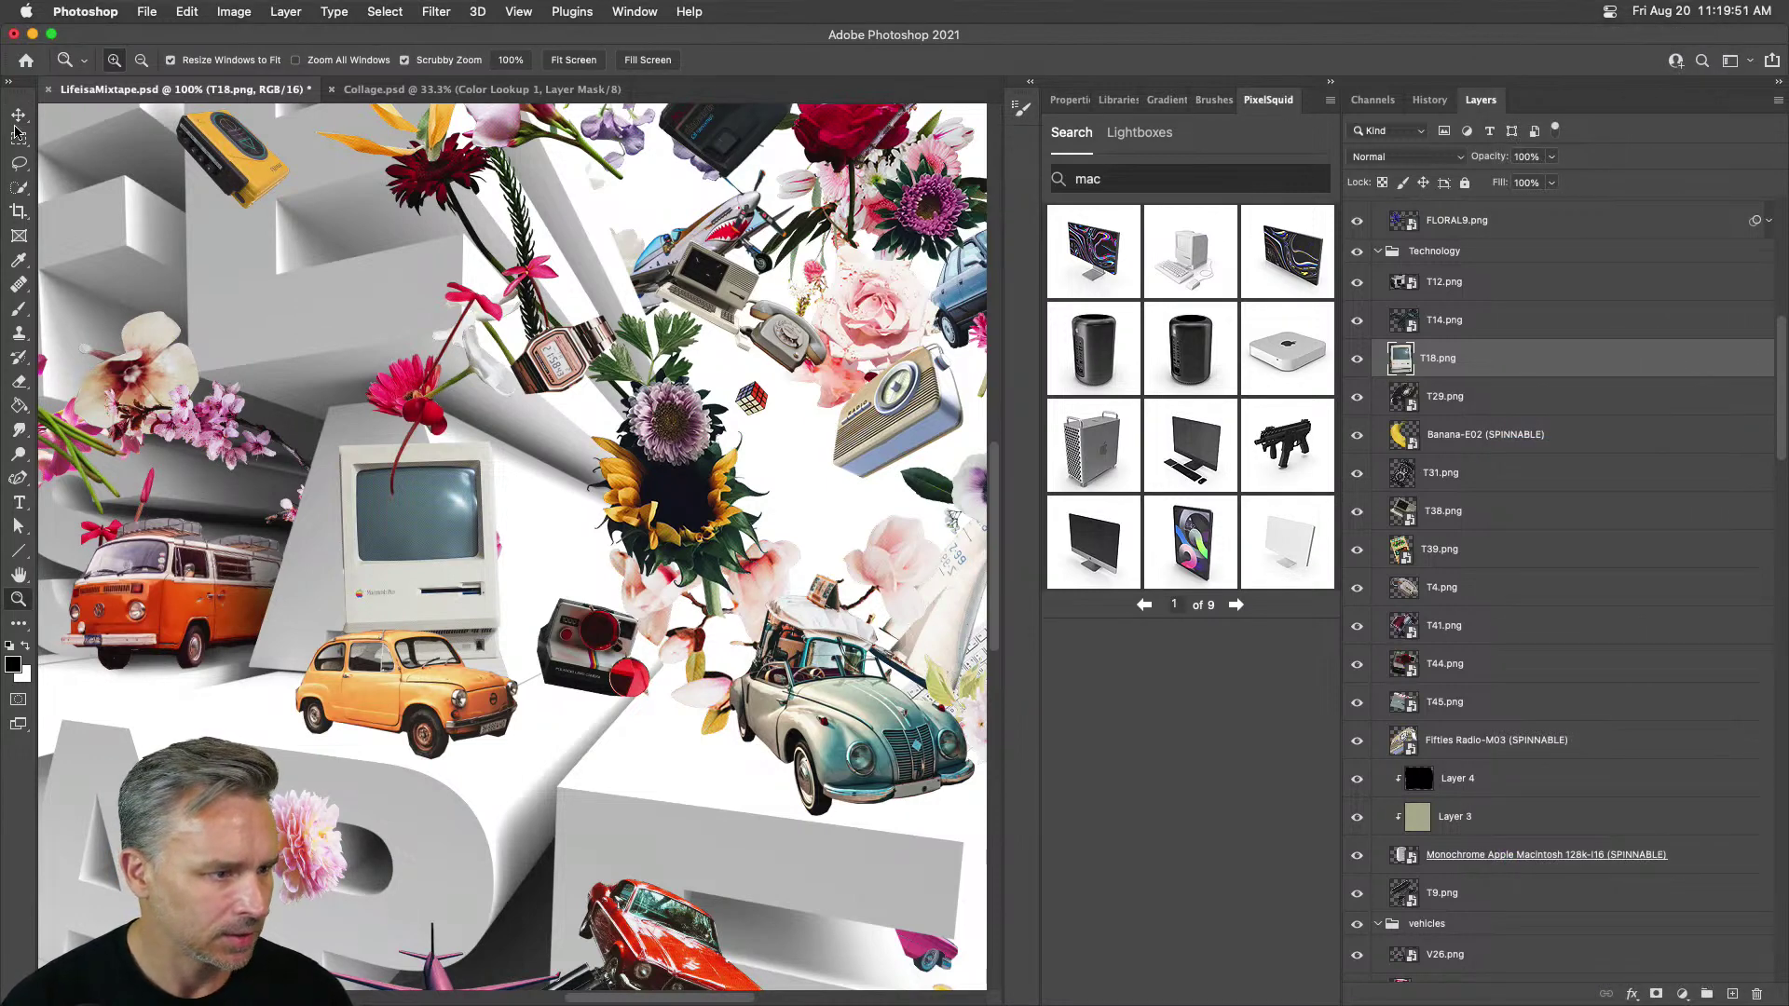
Step: Reorder the T18.png layer directly below the Fifties Radio layer and place the photo over the small Macintosh
{"action": "left_click", "coordinate": [18, 115]}
{"action": "scroll", "coordinate": [81, 235], "scroll_direction": "left", "scroll_amount": 10}
{"action": "scroll", "coordinate": [81, 235], "scroll_direction": "down", "scroll_amount": 2}
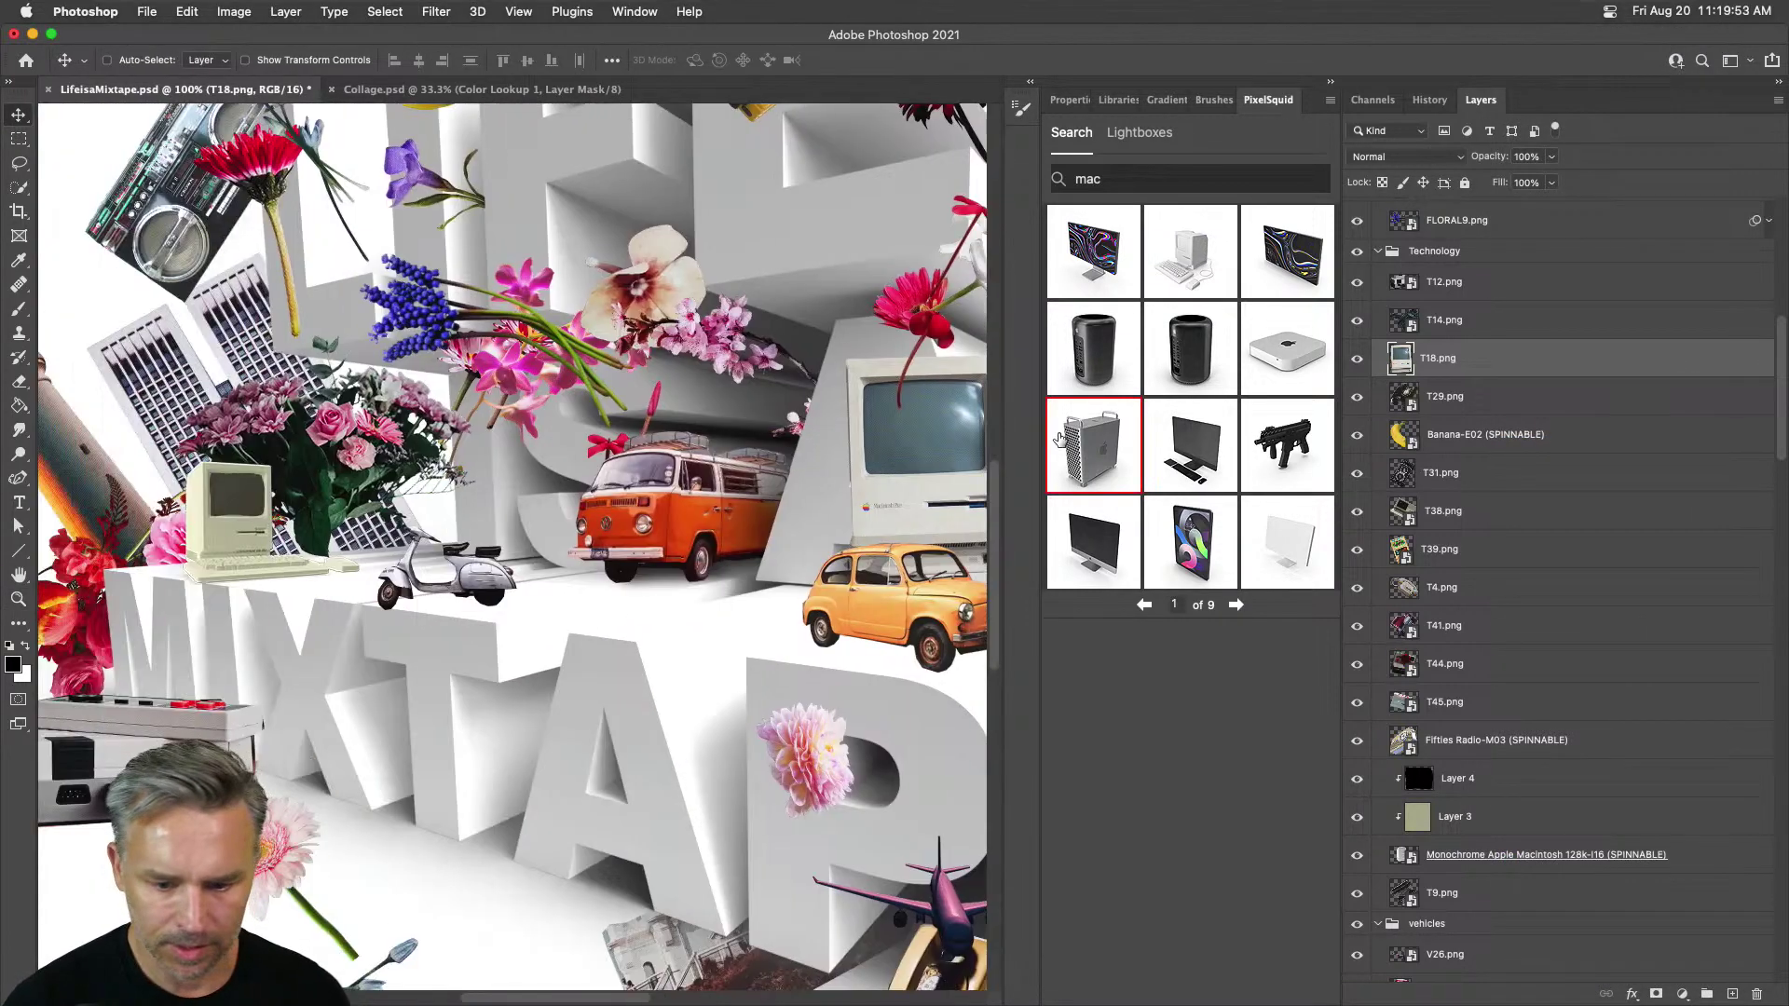
{"action": "left_click_drag", "start_coordinate": [1461, 357], "coordinate": [1453, 756]}
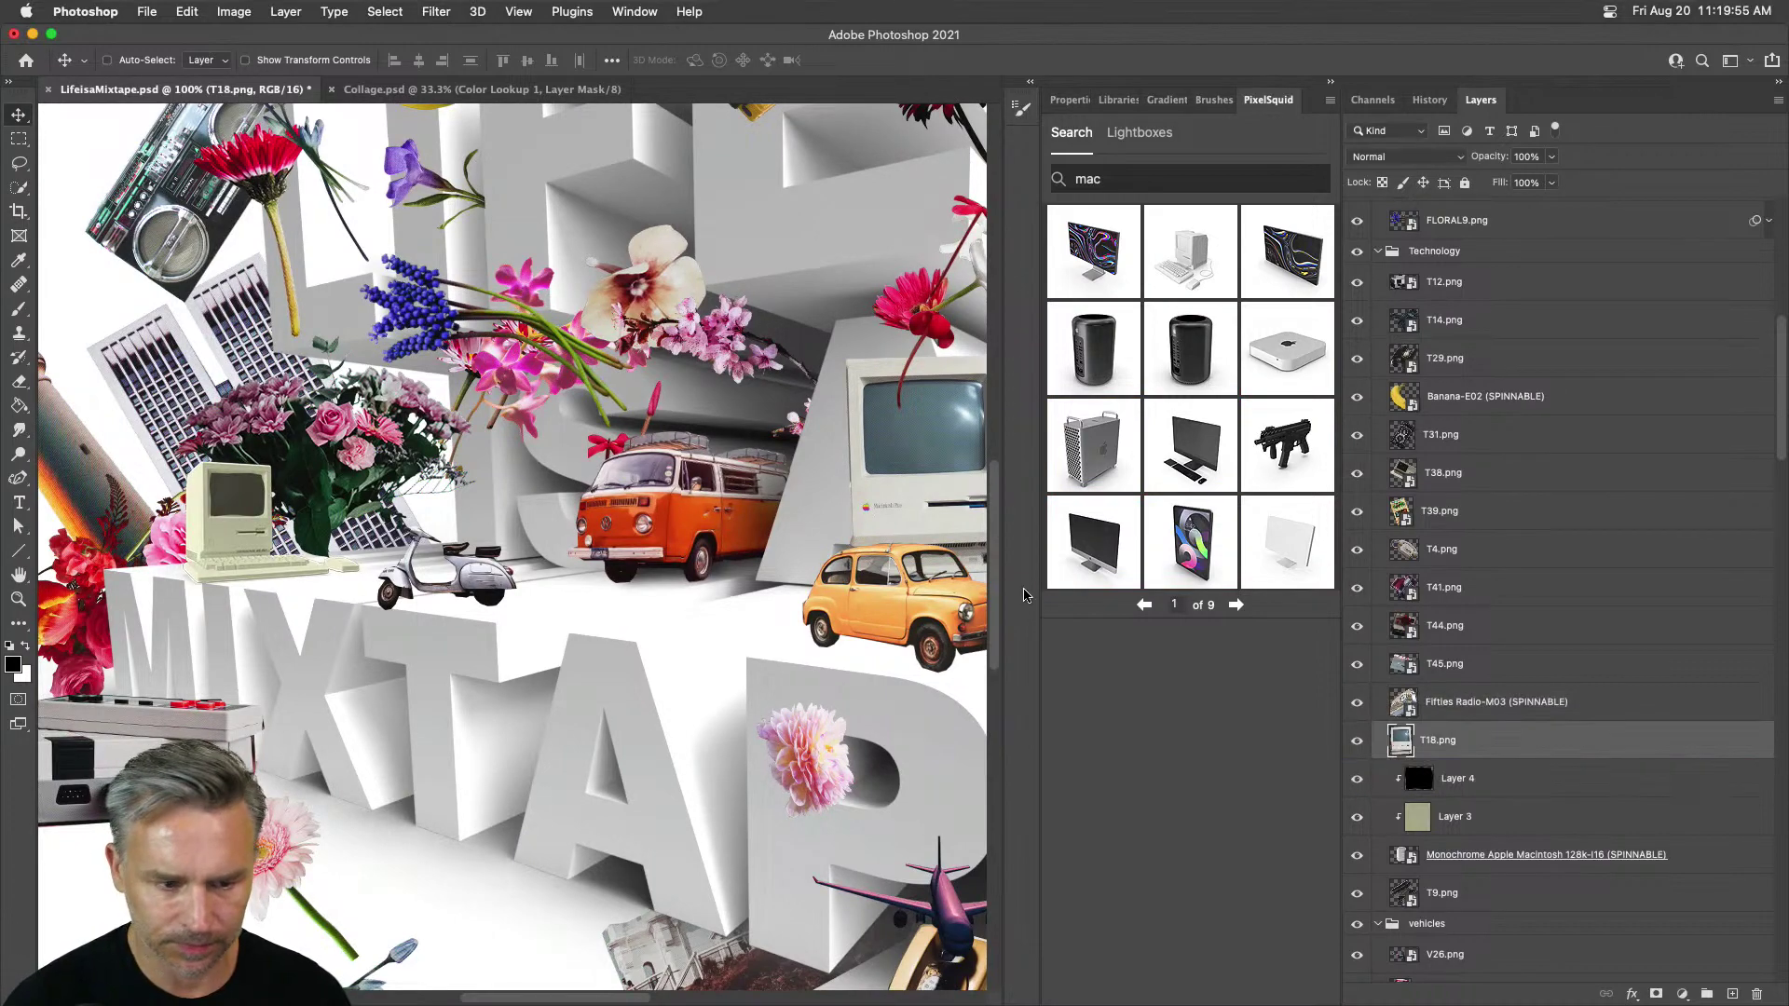
{"action": "left_click_drag", "start_coordinate": [918, 480], "coordinate": [213, 555]}
{"action": "key", "text": "super+equal"}
{"action": "key", "text": "super+equal"}
{"action": "key", "text": "super+equal"}
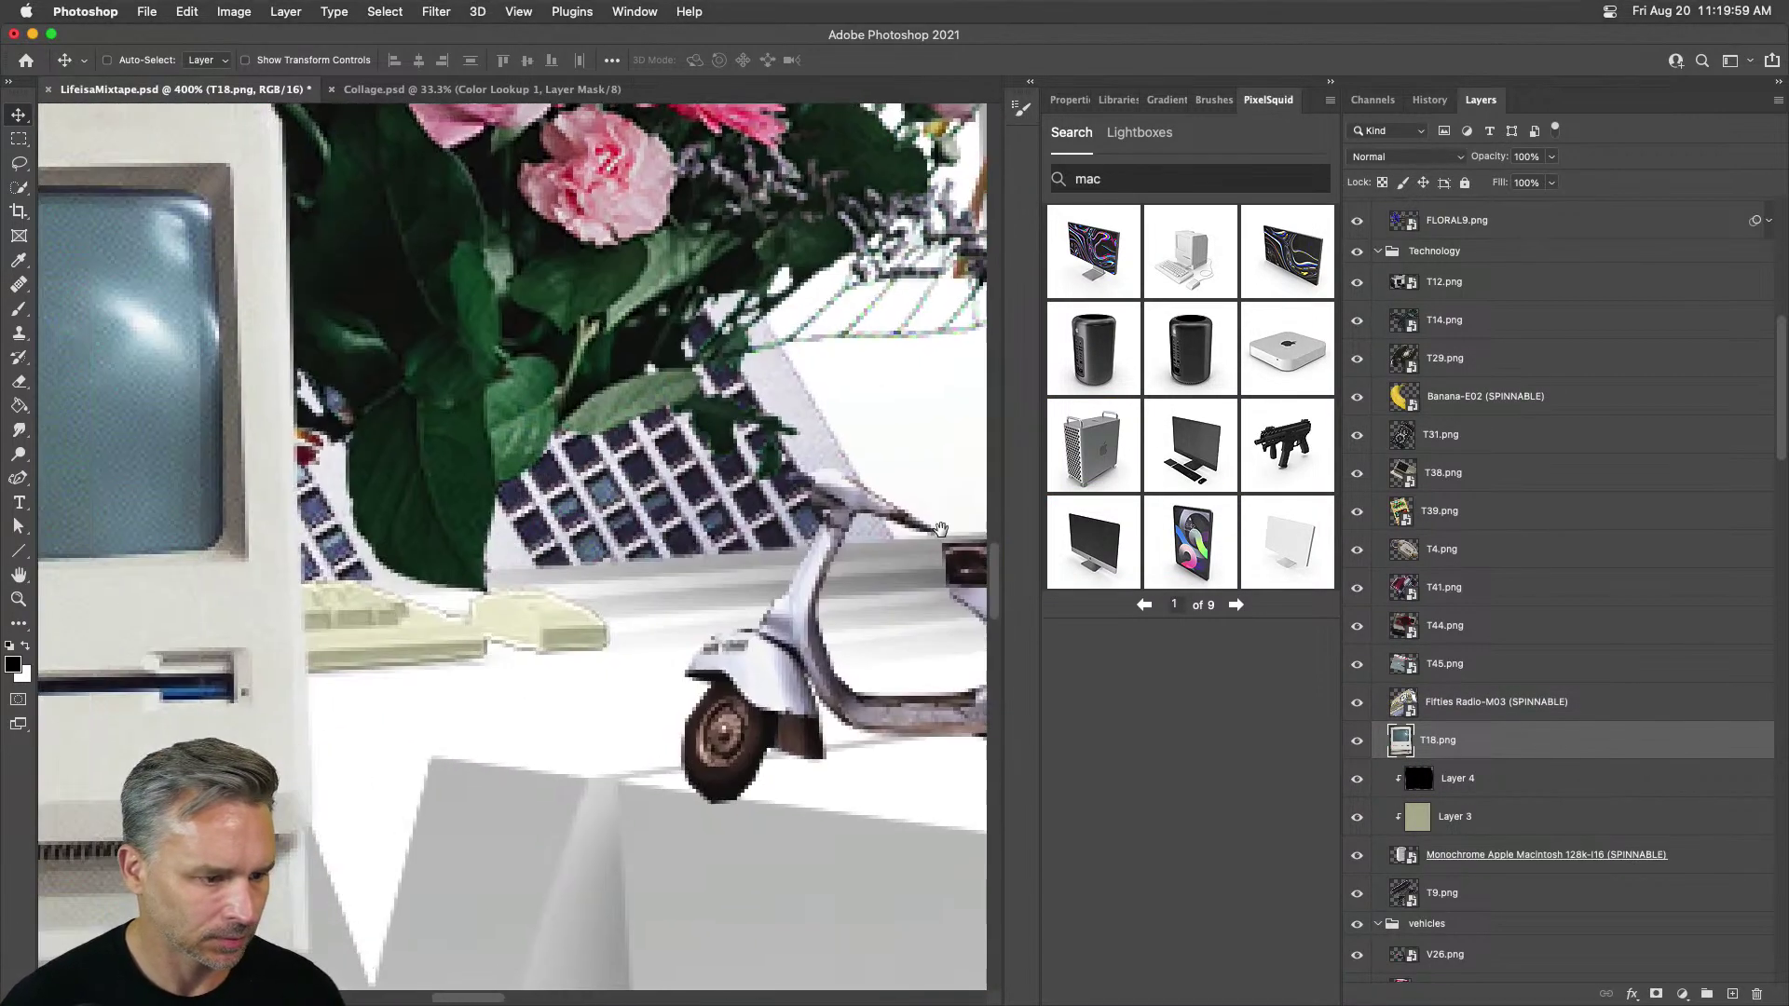
{"action": "scroll", "coordinate": [939, 529], "scroll_direction": "left", "scroll_amount": 10}
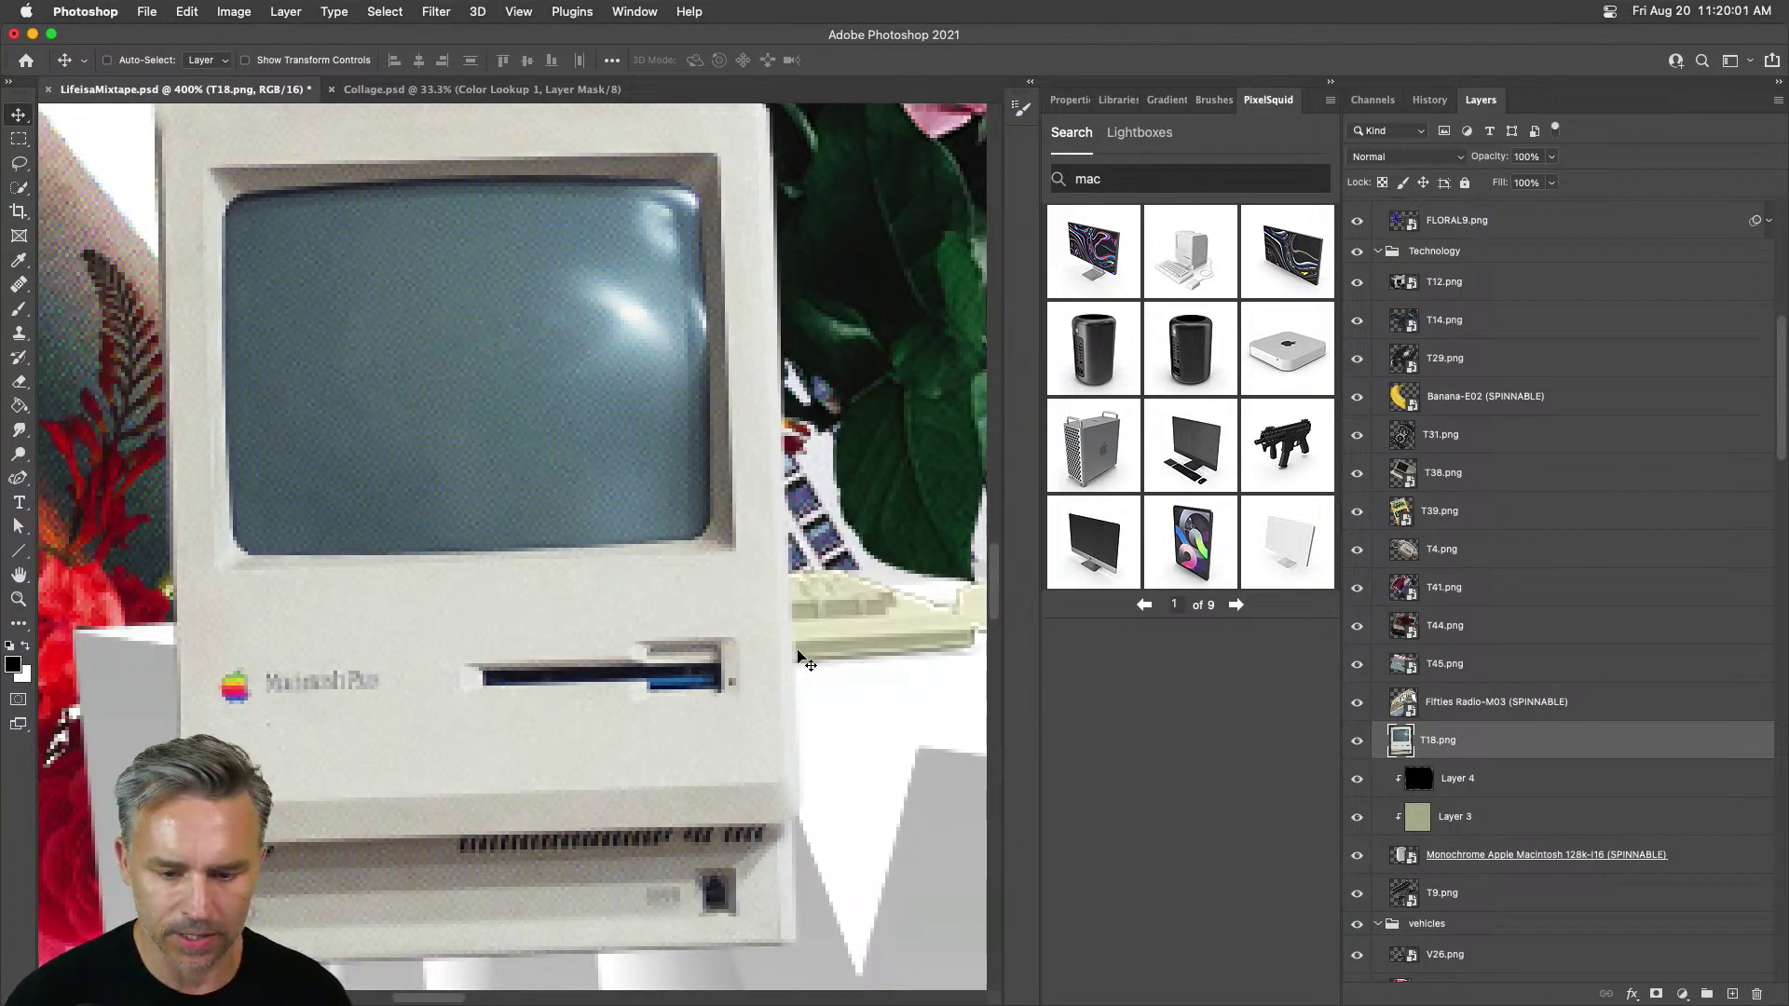
Step: Desaturate the small Macintosh's tint layer with Hue/Saturation, setting the saturation to about -59
{"action": "left_click", "coordinate": [1415, 820]}
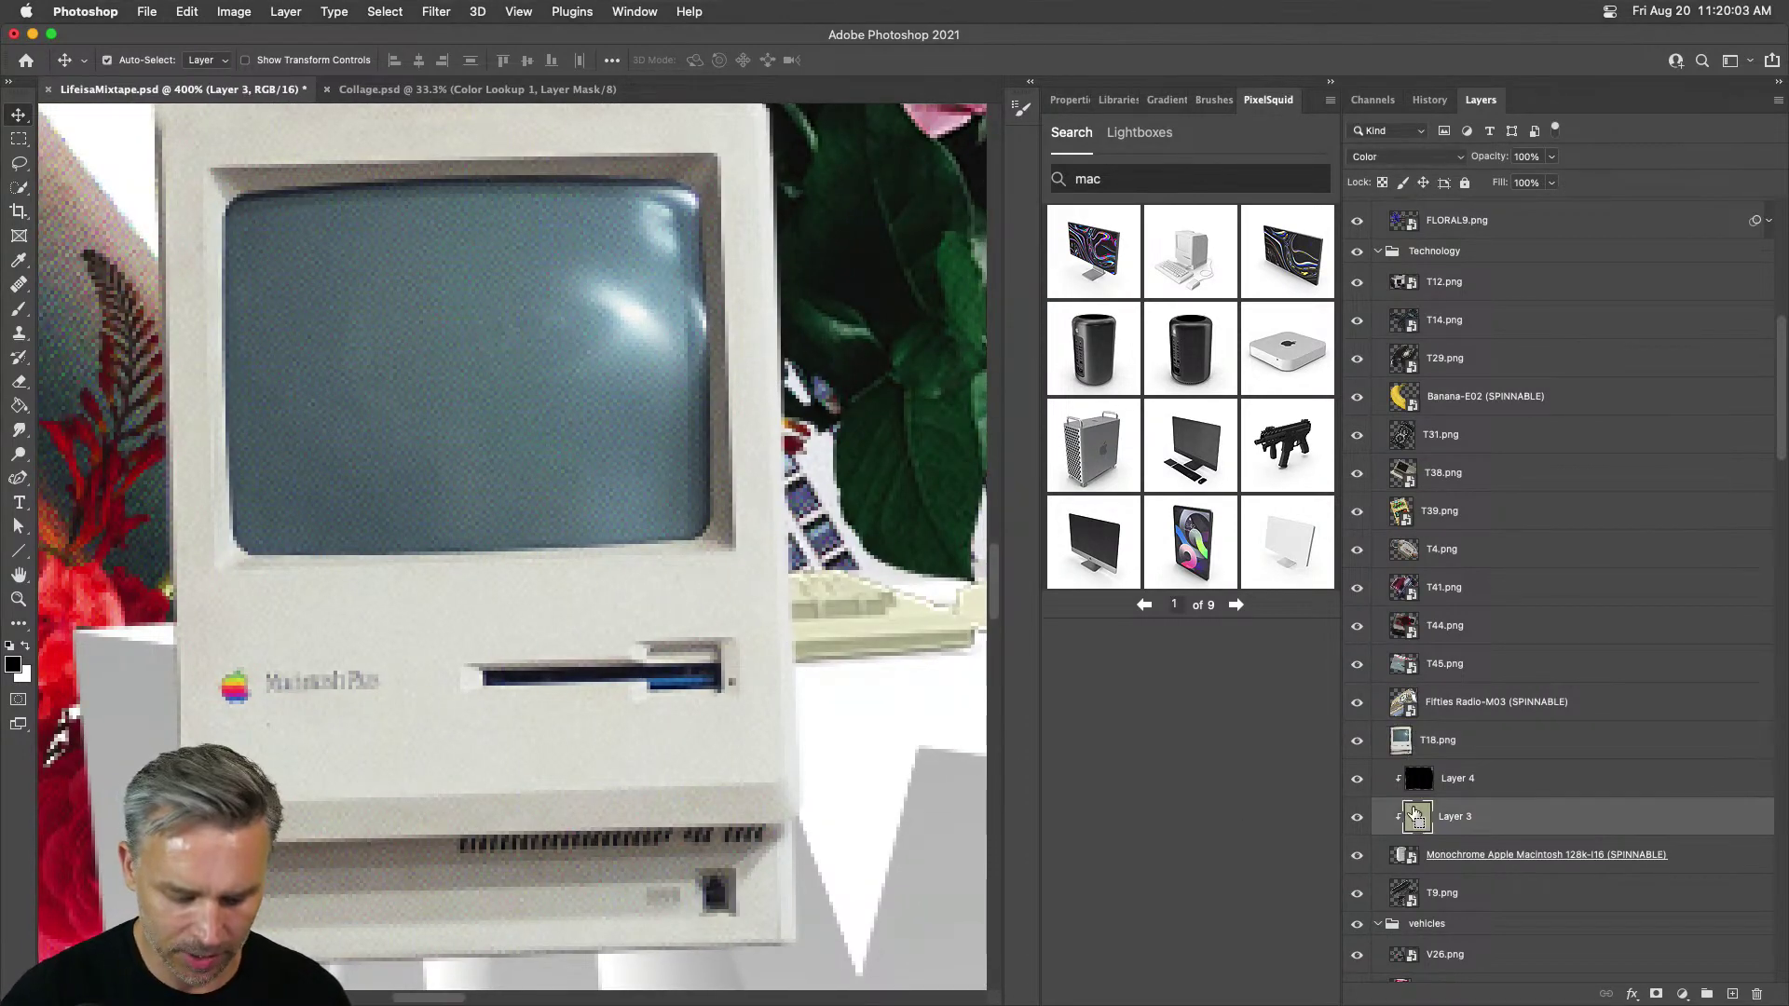
{"action": "key", "text": "super+u"}
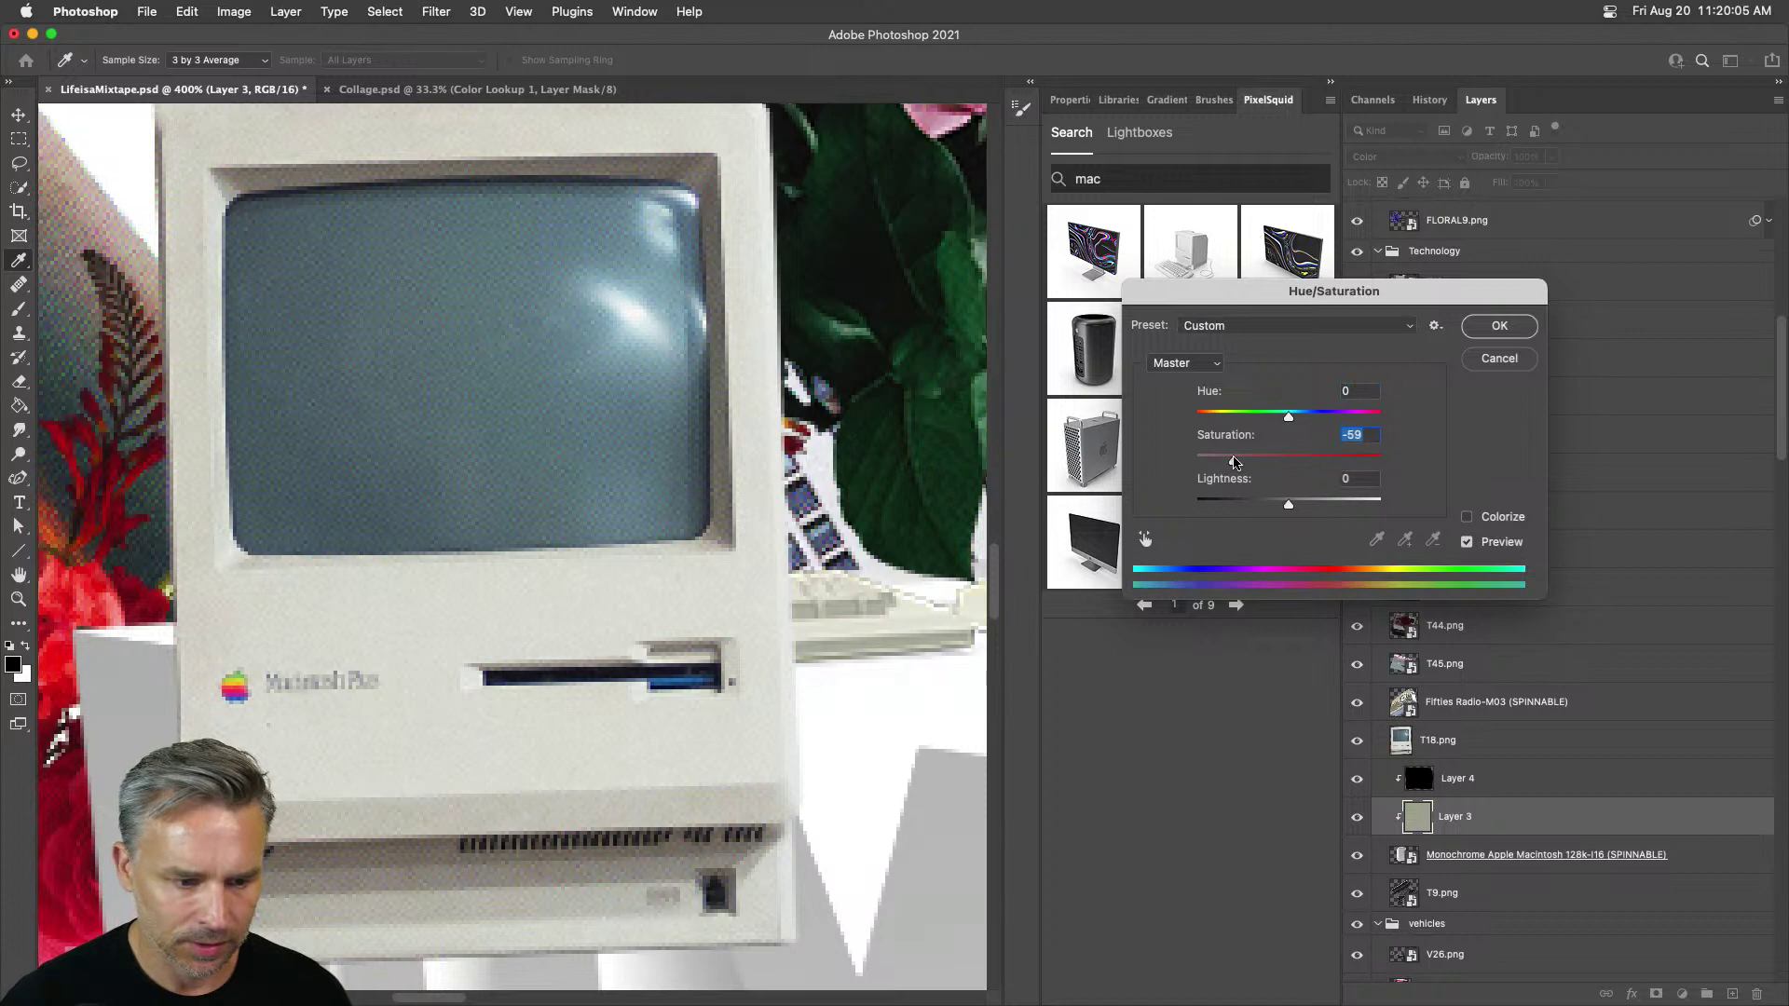
{"action": "key", "text": "Return"}
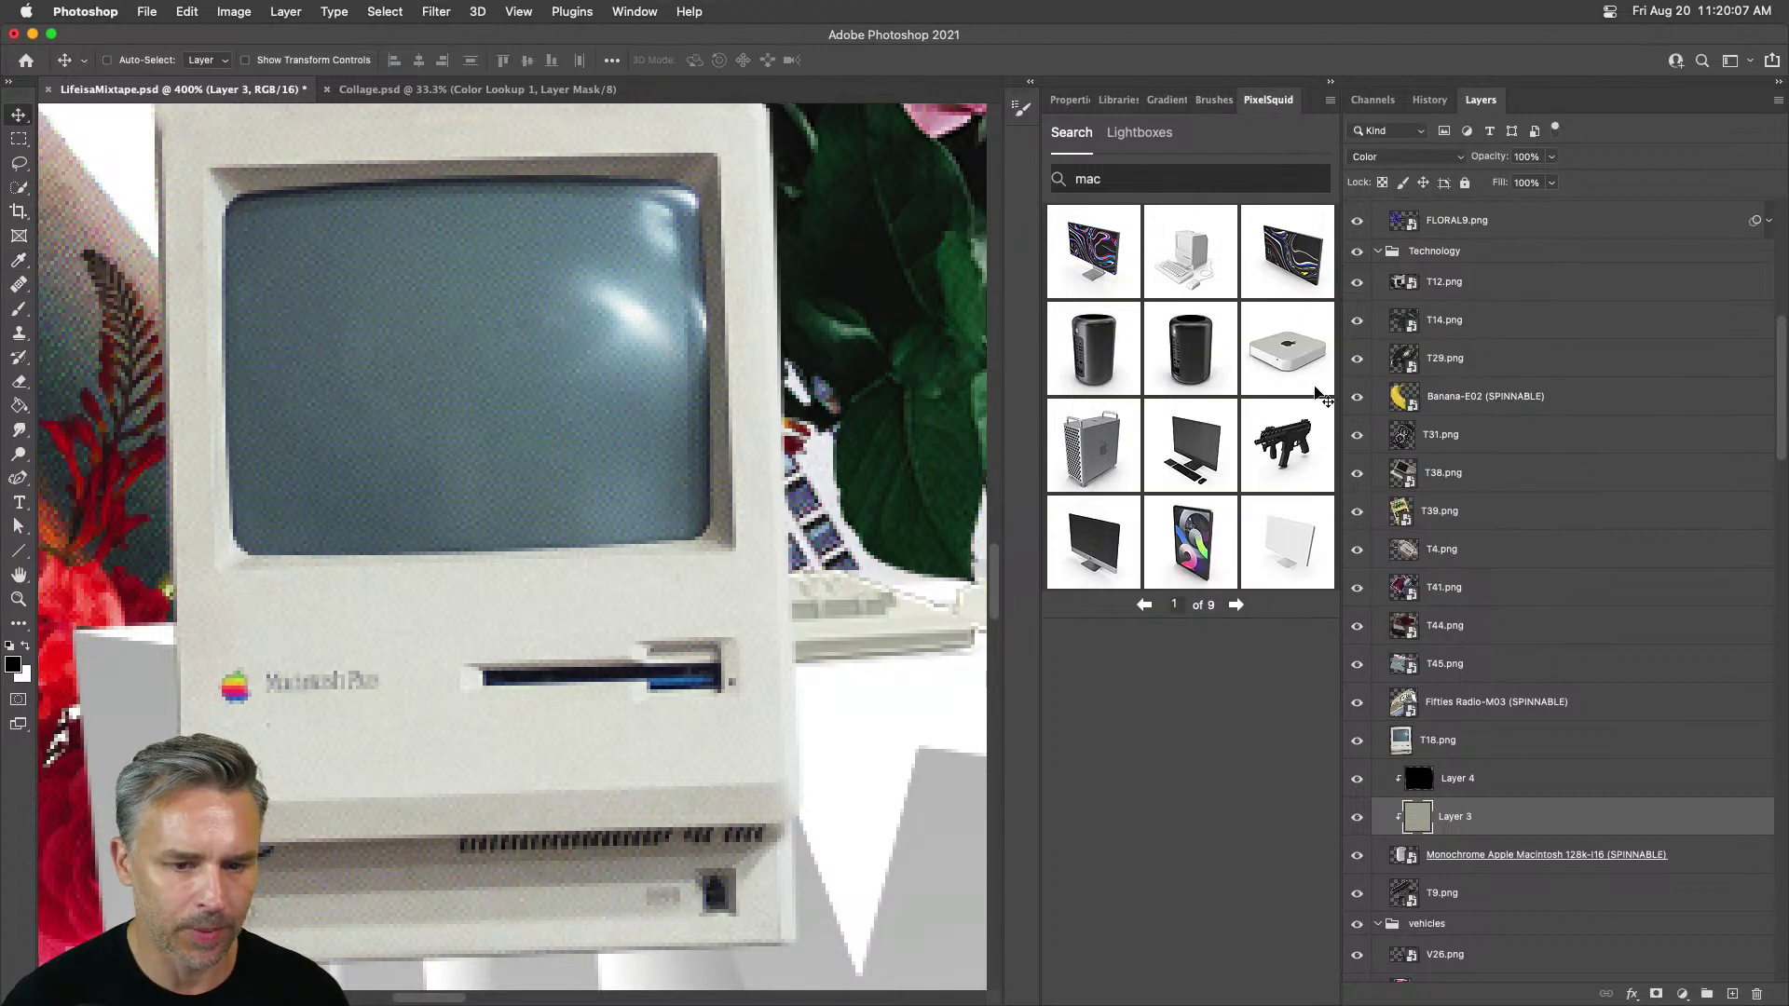
Step: Outline the Macintosh Plus photo's screen and its inner frame with the Lasso tool and copy them to a new layer
{"action": "left_click", "coordinate": [1418, 745]}
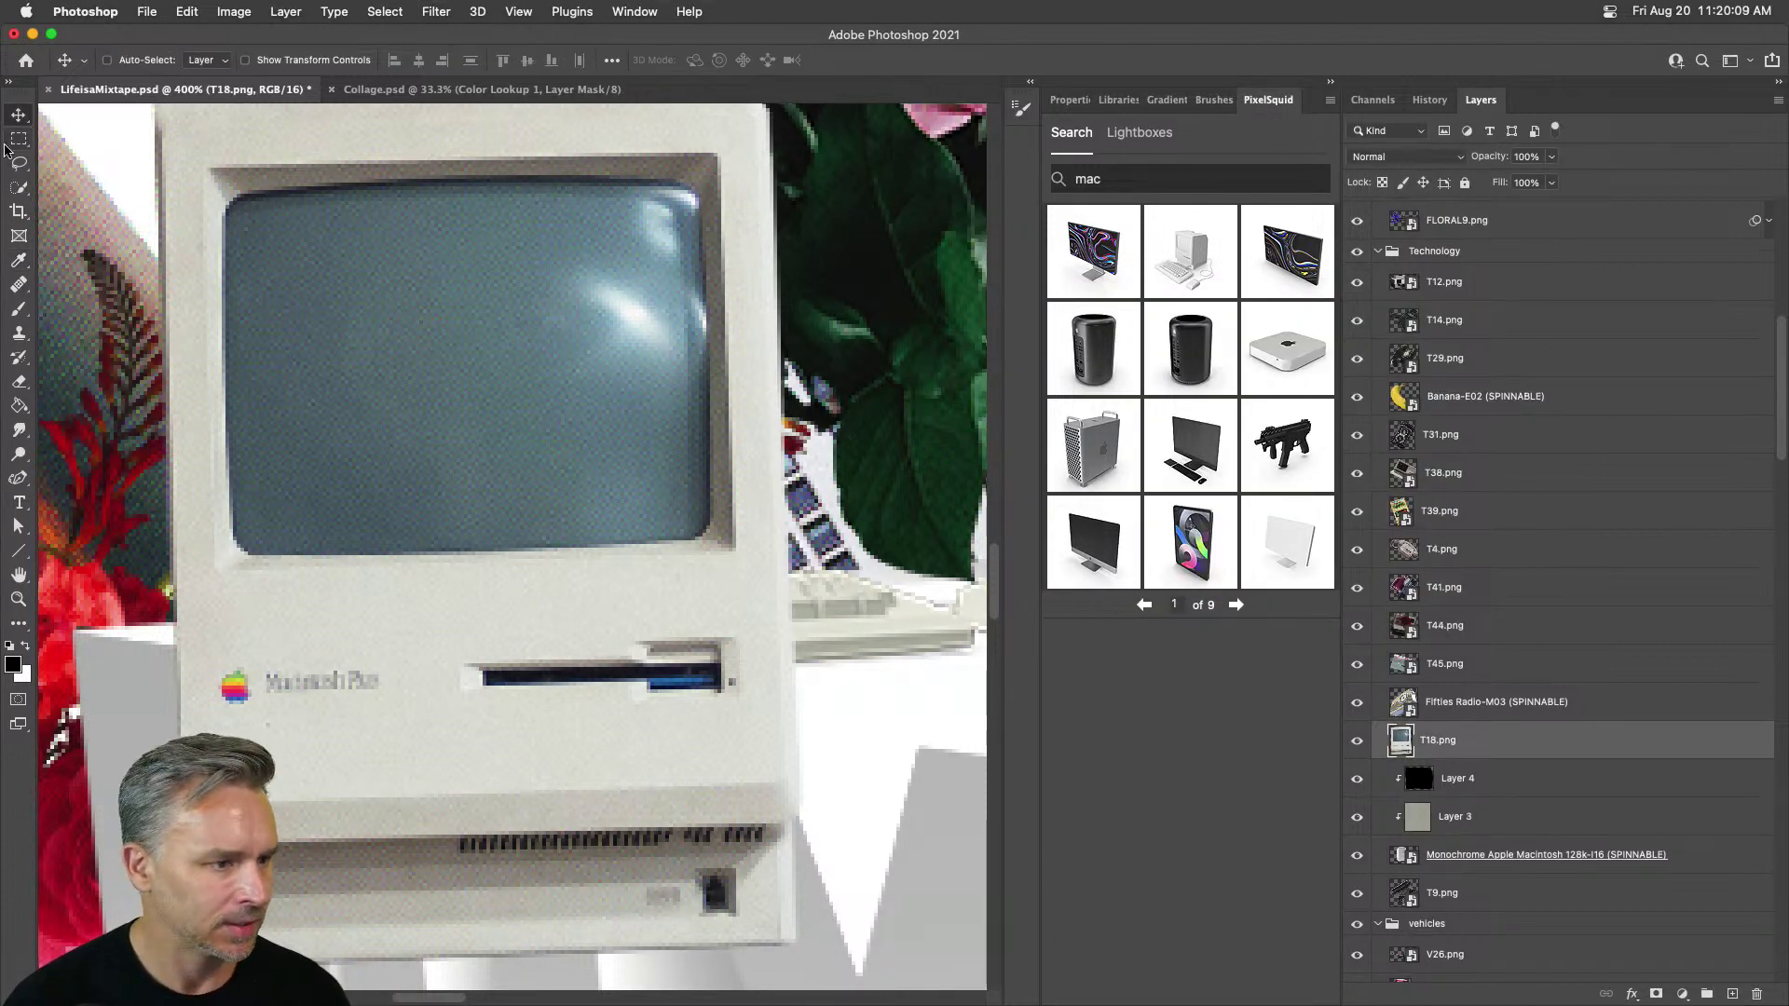
{"action": "left_click", "coordinate": [18, 140]}
{"action": "left_click", "coordinate": [19, 164]}
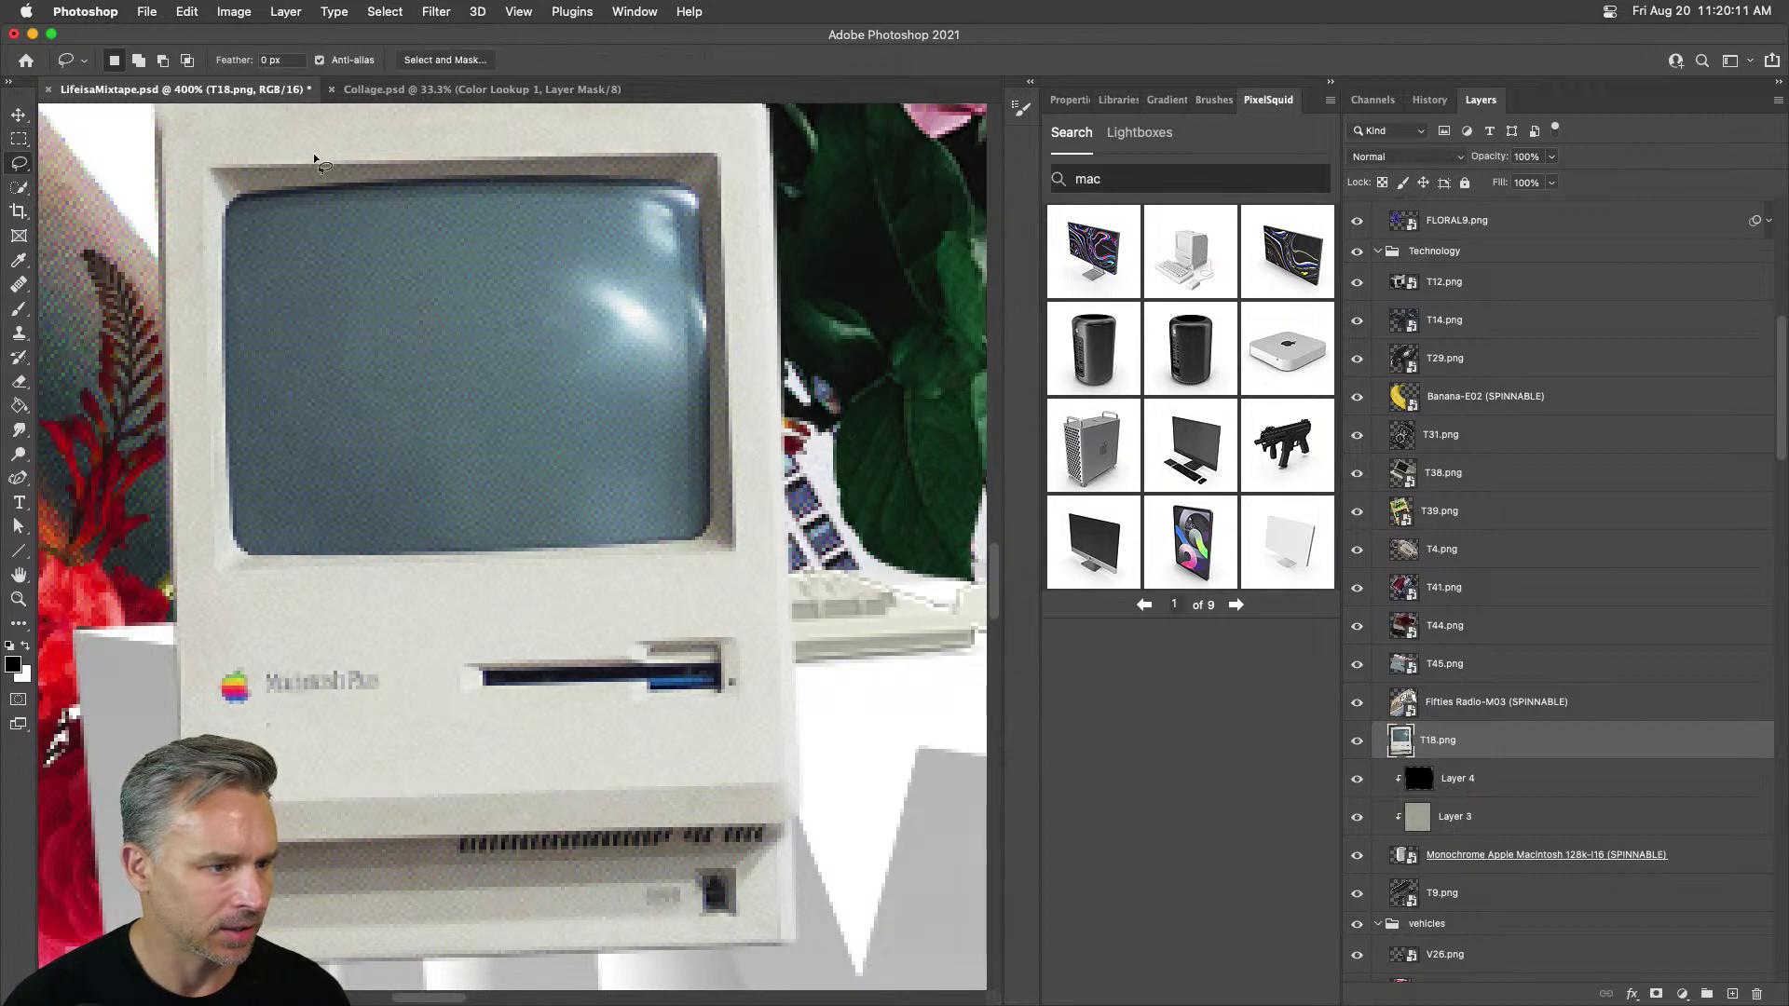
{"action": "mouse_move", "coordinate": [207, 166]}
{"action": "left_mouse_down"}
{"action": "mouse_move", "coordinate": [753, 129]}
{"action": "mouse_move", "coordinate": [709, 157]}
{"action": "mouse_move", "coordinate": [725, 170]}
{"action": "mouse_move", "coordinate": [735, 715]}
{"action": "mouse_move", "coordinate": [762, 615]}
{"action": "mouse_move", "coordinate": [739, 554]}
{"action": "mouse_move", "coordinate": [211, 575]}
{"action": "left_mouse_up"}
{"action": "key", "text": "super+j"}
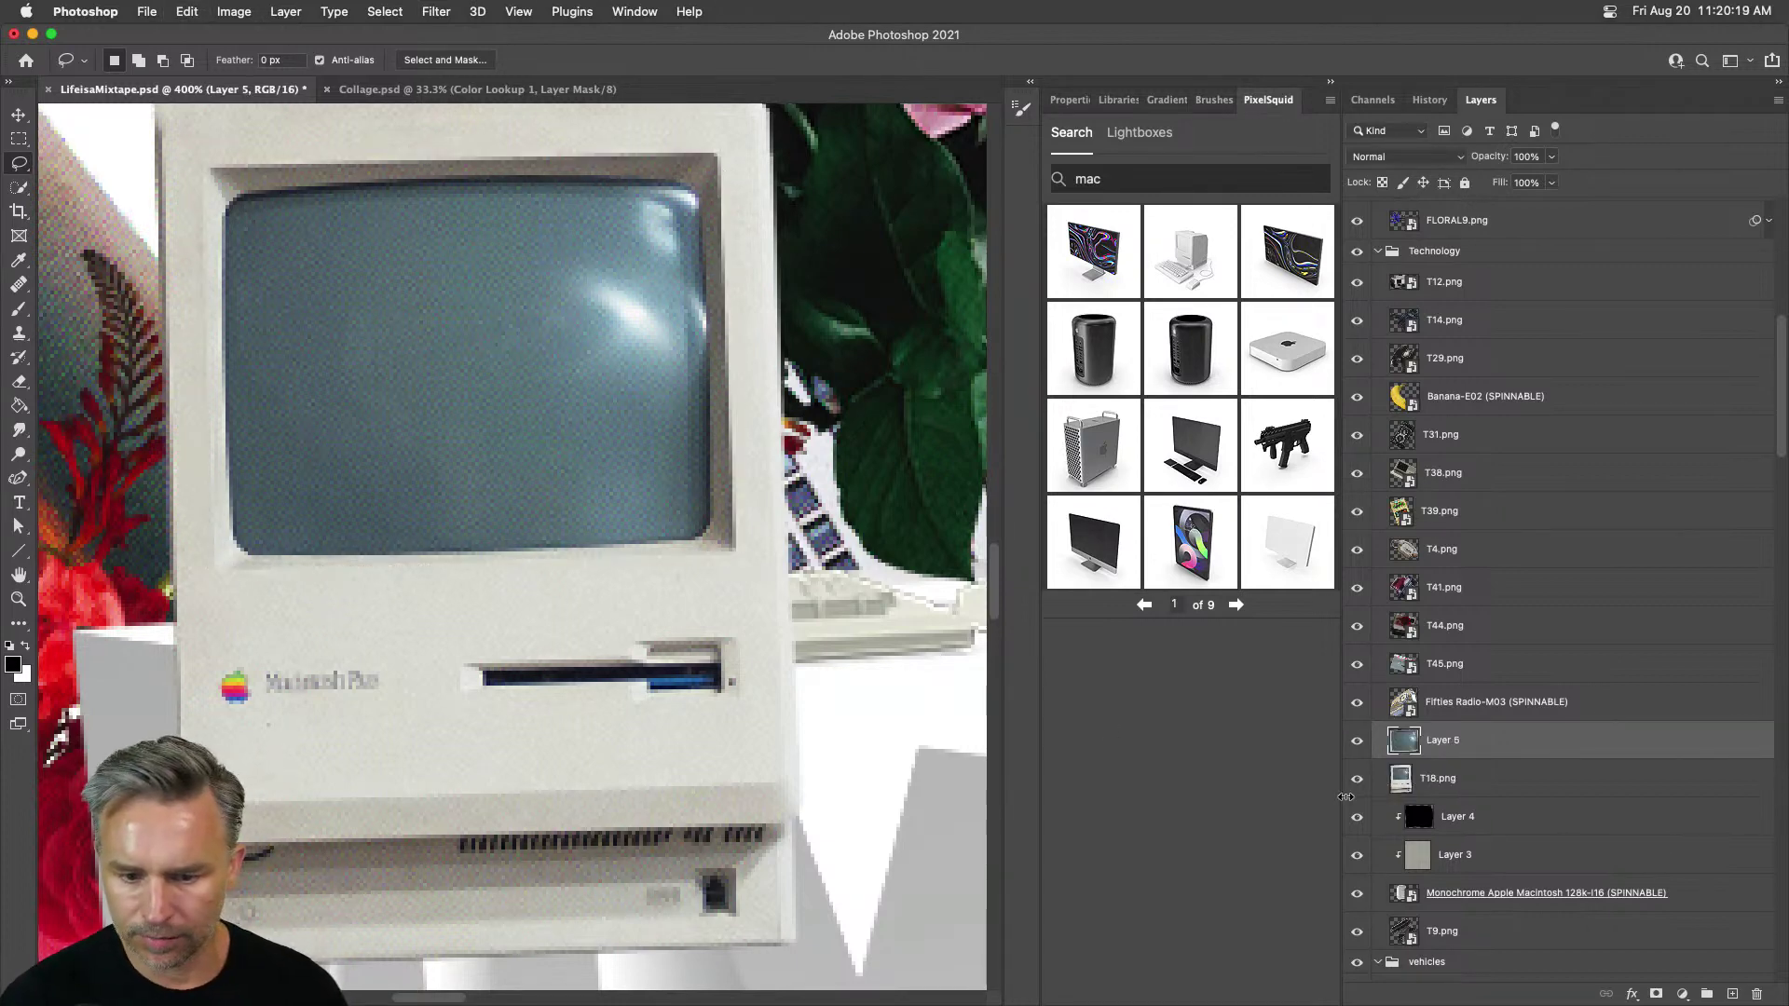
Step: Hide the T18.png photo and scale the copied screen to about 48.8%, positioning it over the small Macintosh's screen
{"action": "left_click", "coordinate": [1356, 781]}
{"action": "key", "text": "super+t"}
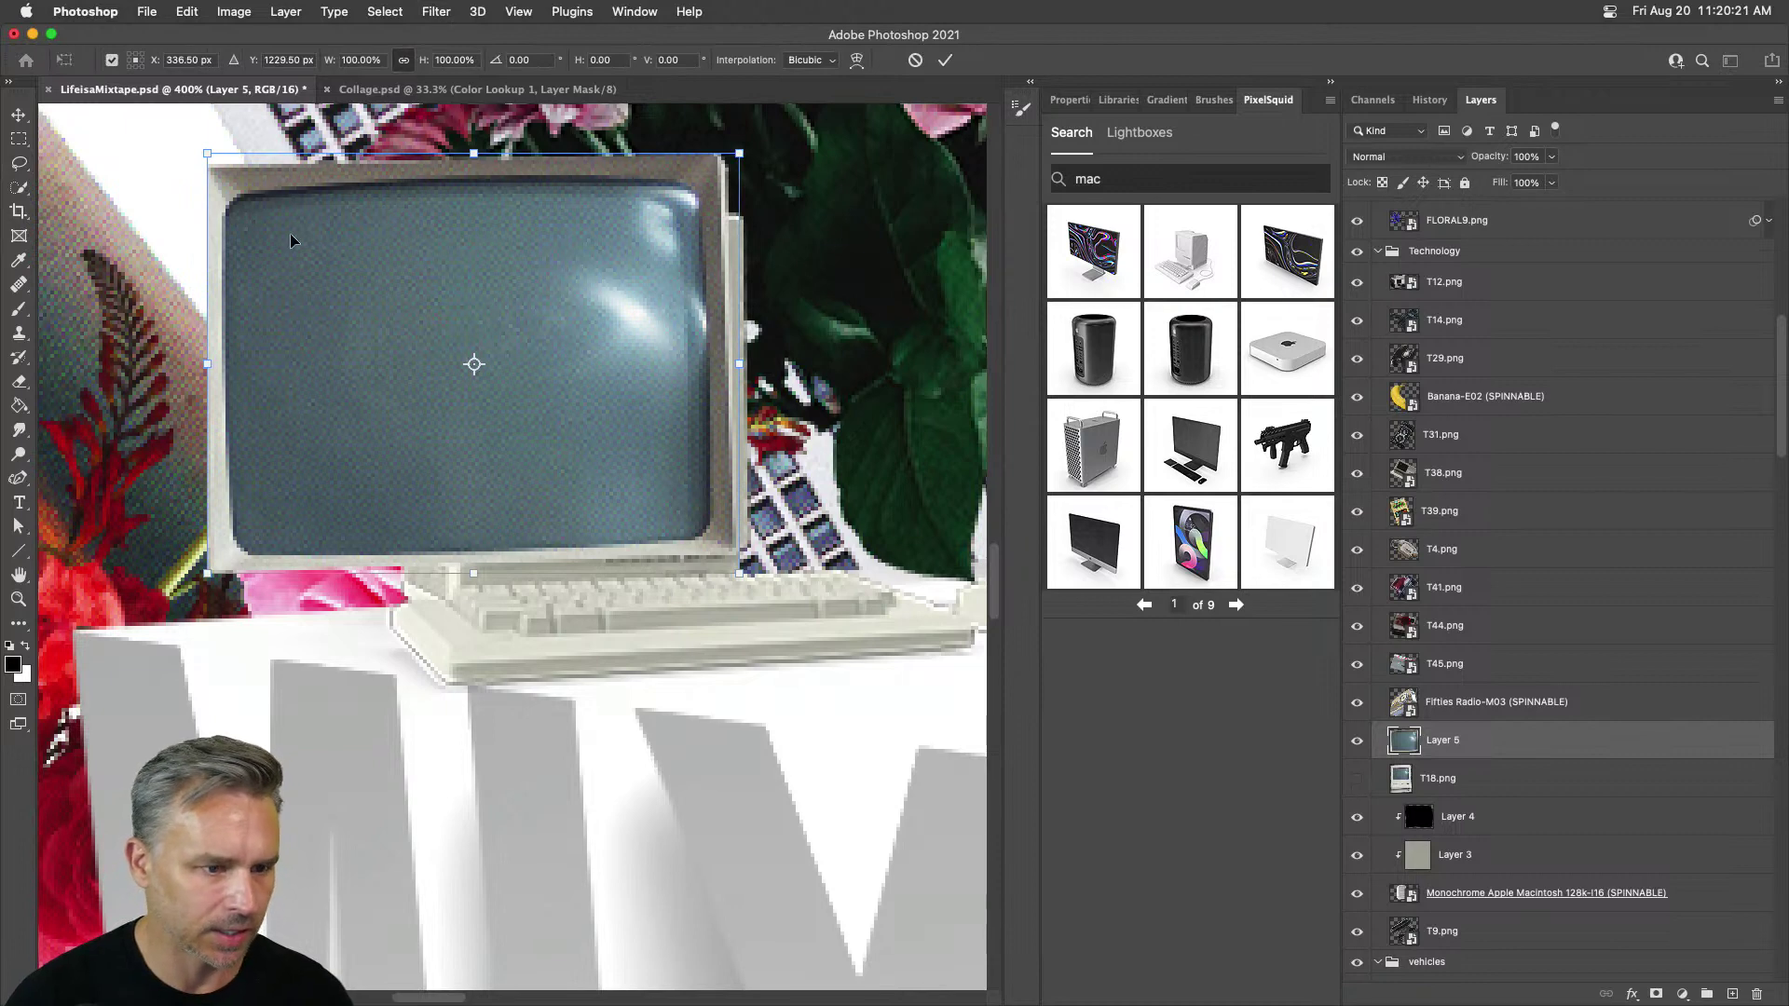
{"action": "left_click_drag", "start_coordinate": [201, 146], "coordinate": [361, 270]}
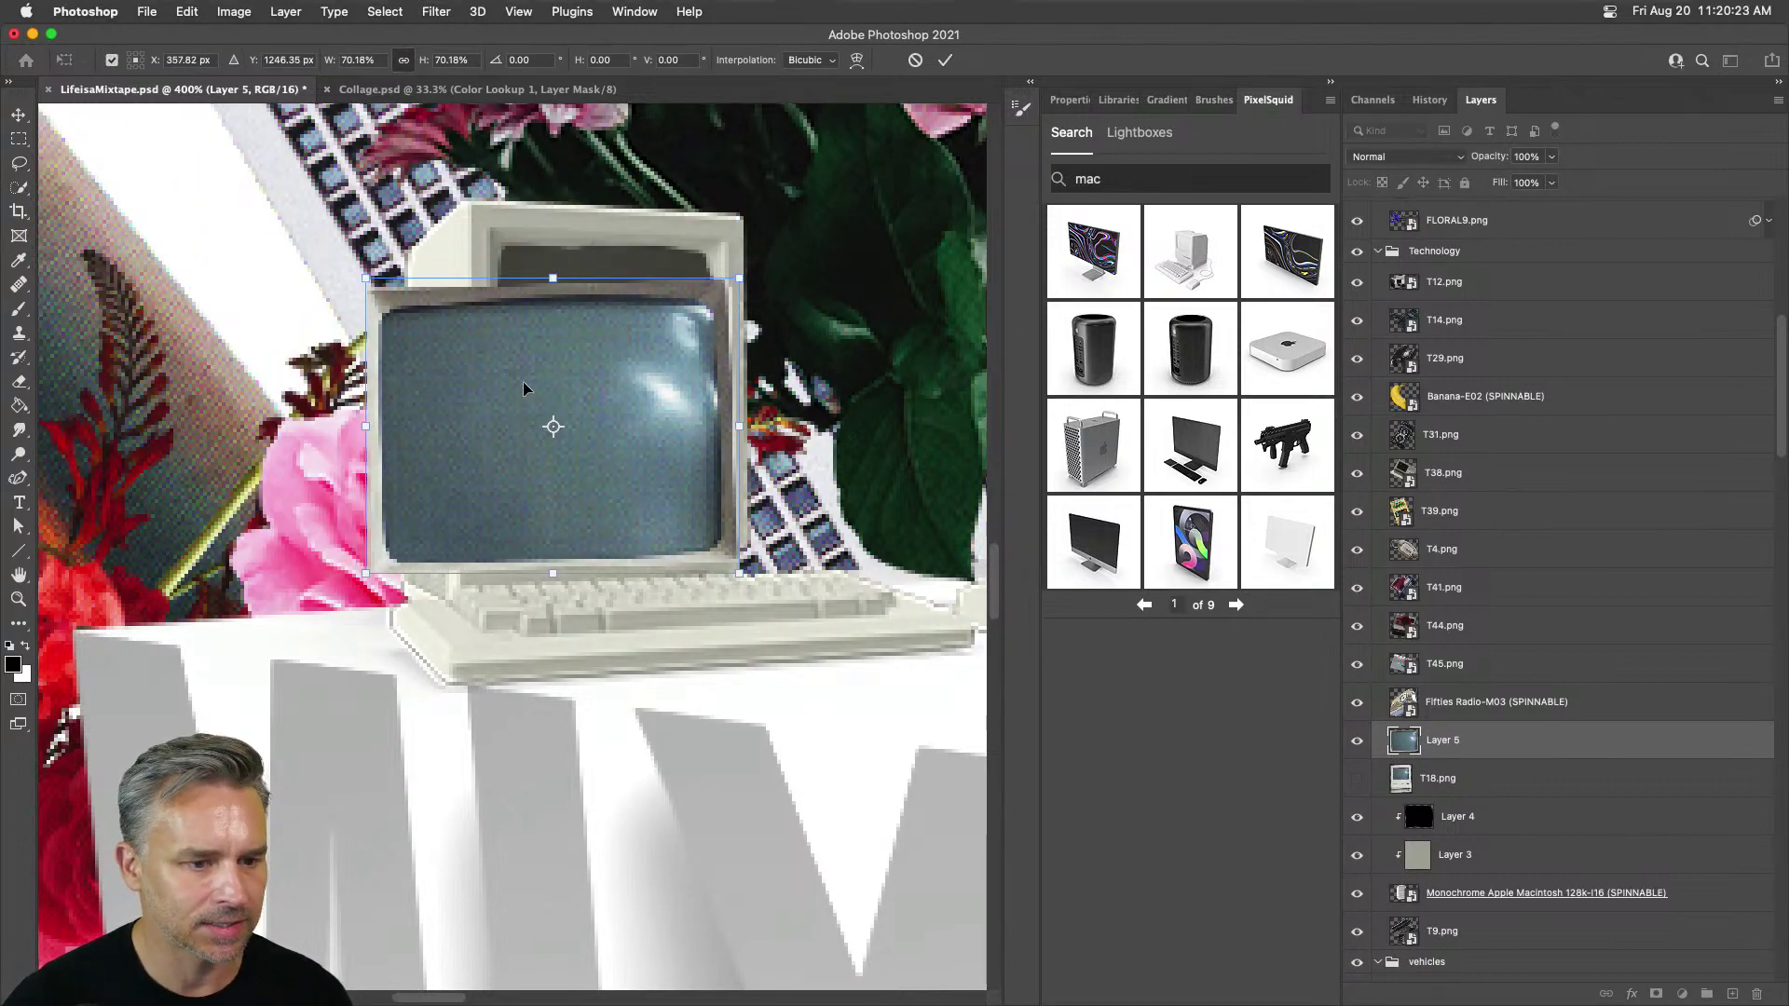
{"action": "left_click_drag", "start_coordinate": [531, 398], "coordinate": [520, 338]}
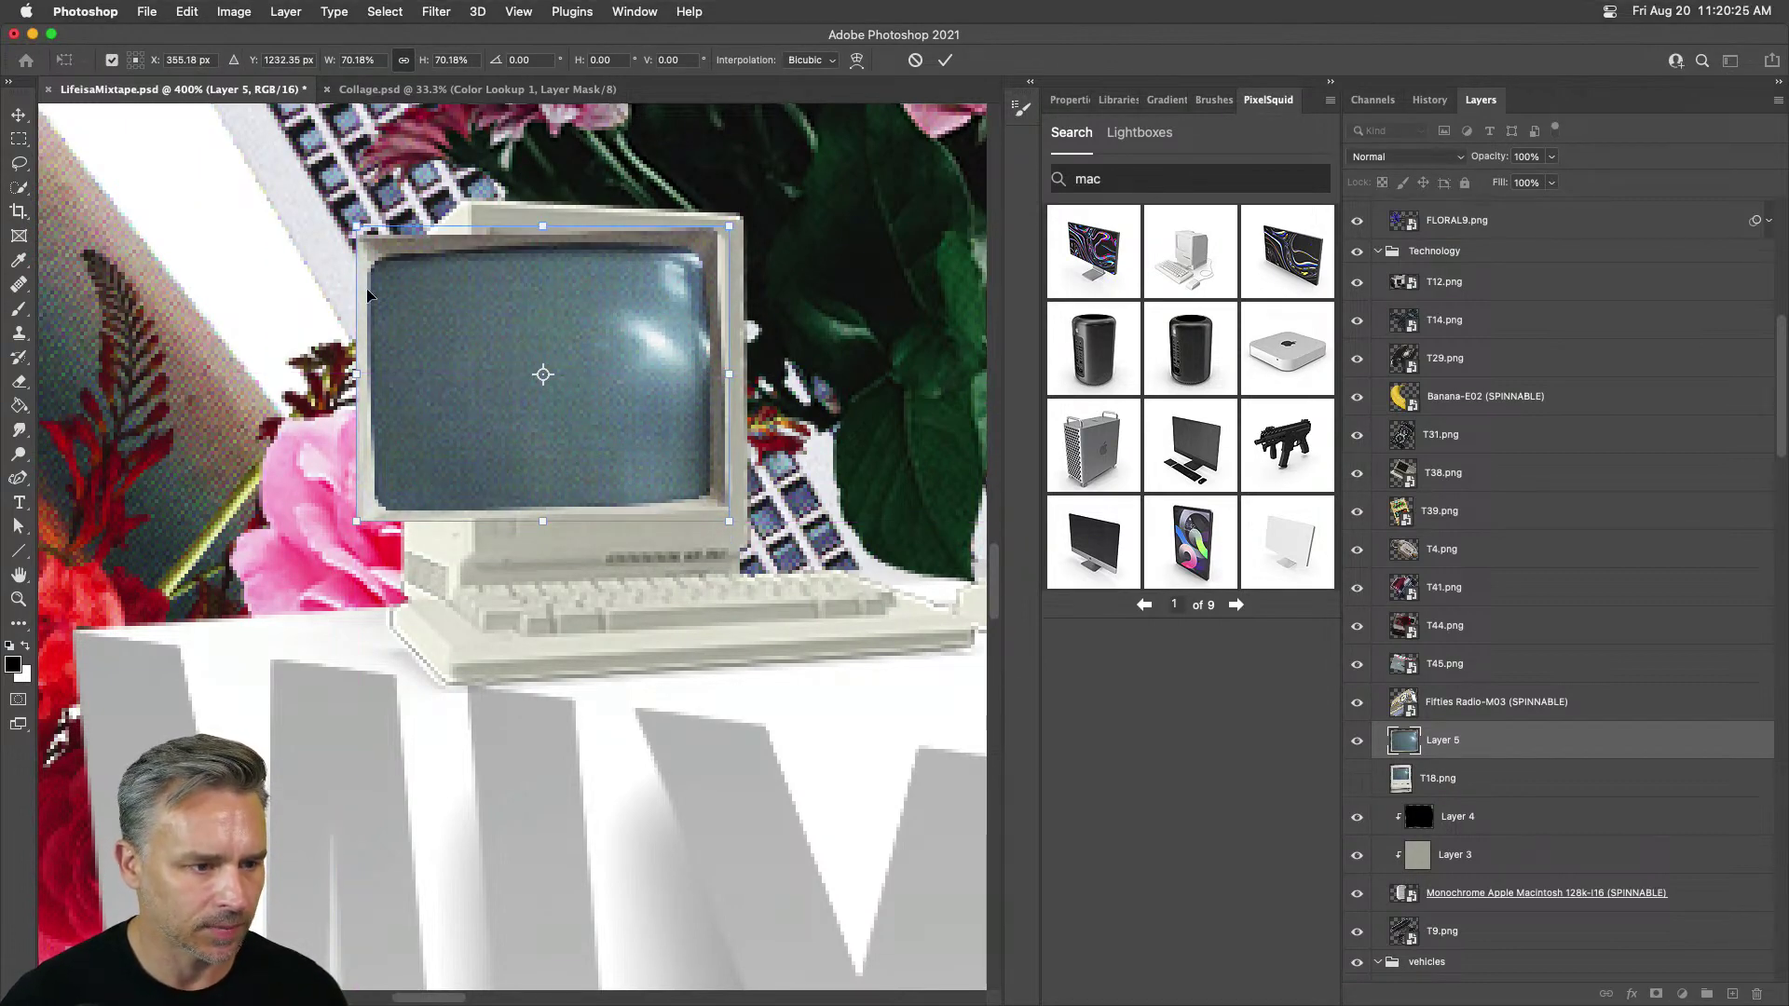
{"action": "right_click", "coordinate": [421, 303]}
{"action": "left_click", "coordinate": [412, 296]}
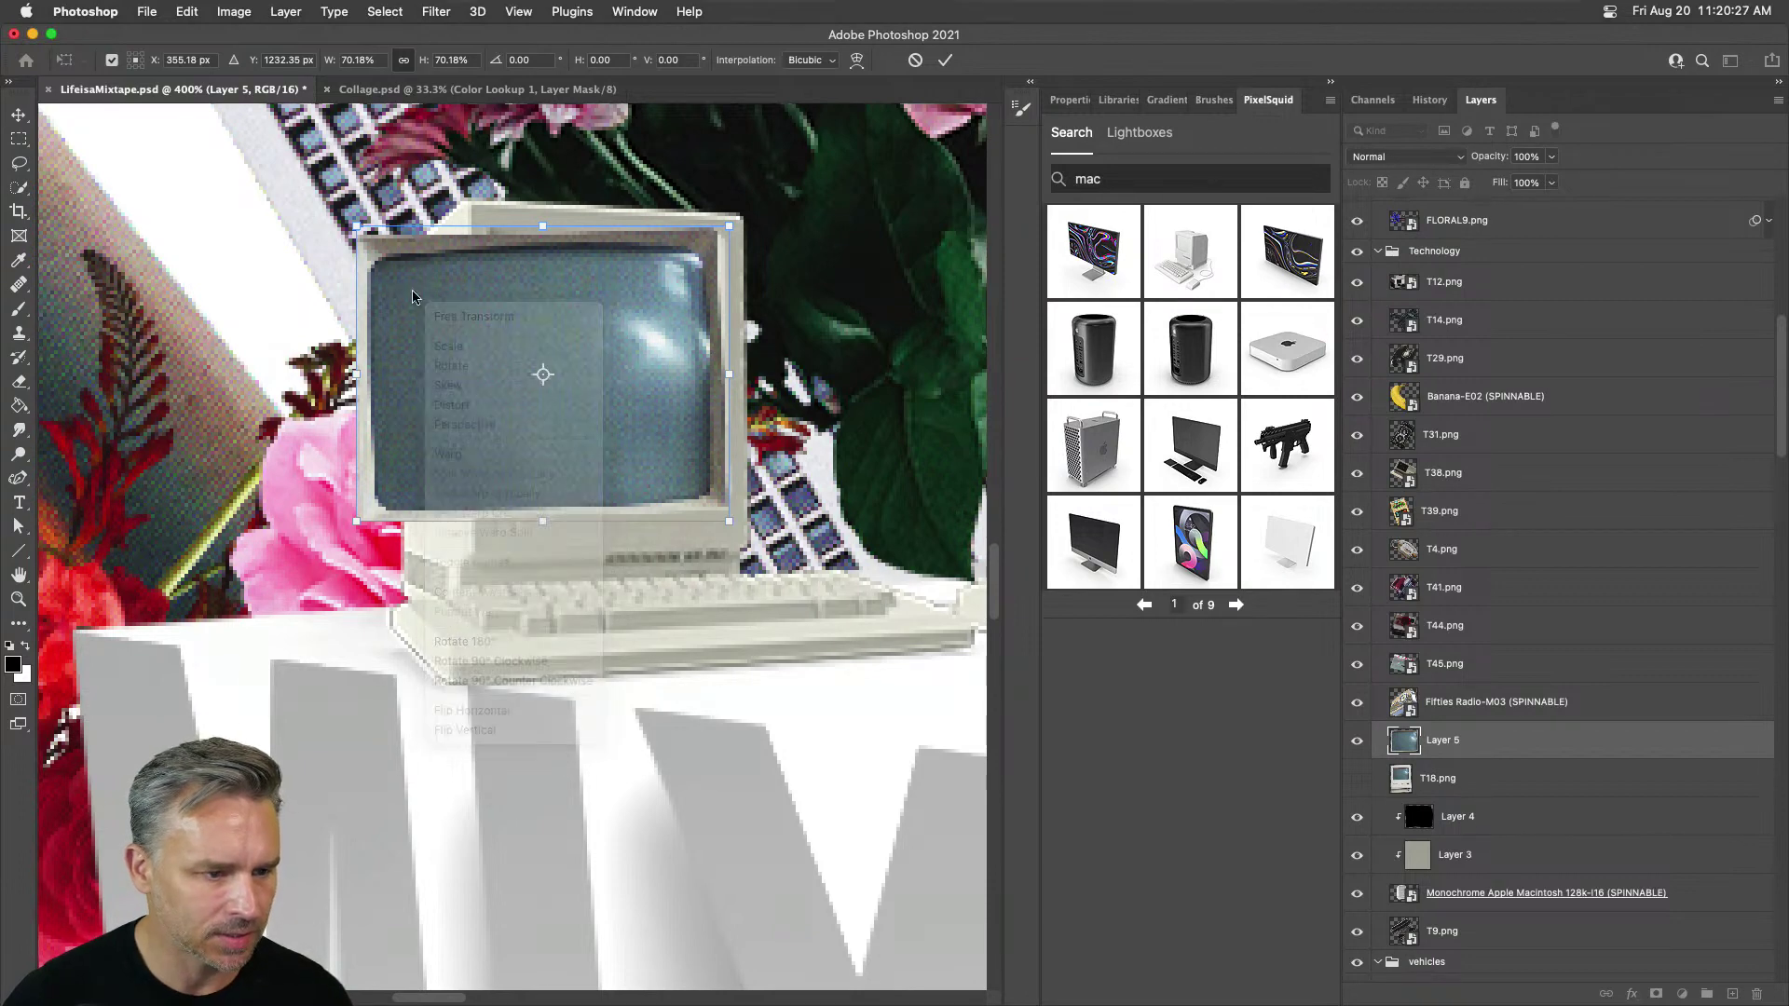
{"action": "left_click_drag", "start_coordinate": [352, 525], "coordinate": [470, 431]}
Step: Distort the copied screen's corners and edge to match the perspective of the small Macintosh's front, and apply the transform
{"action": "right_click", "coordinate": [491, 257]}
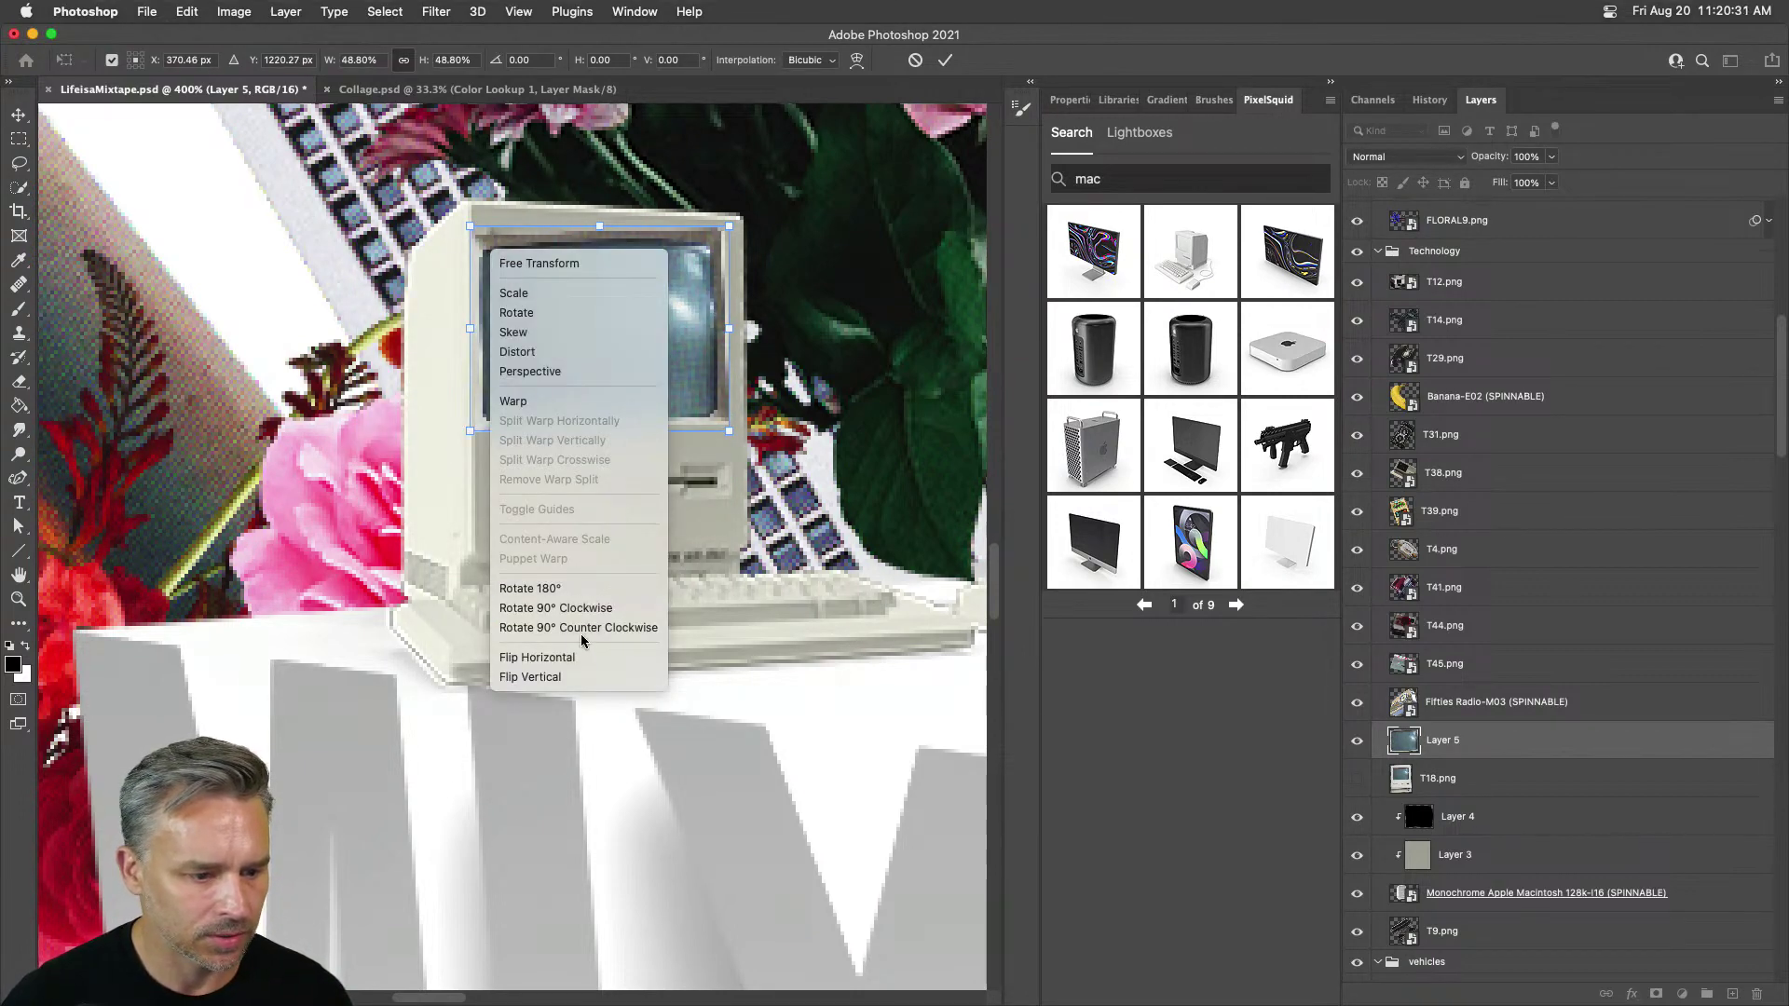
{"action": "left_click", "coordinate": [518, 351]}
{"action": "left_click_drag", "start_coordinate": [470, 227], "coordinate": [481, 213]}
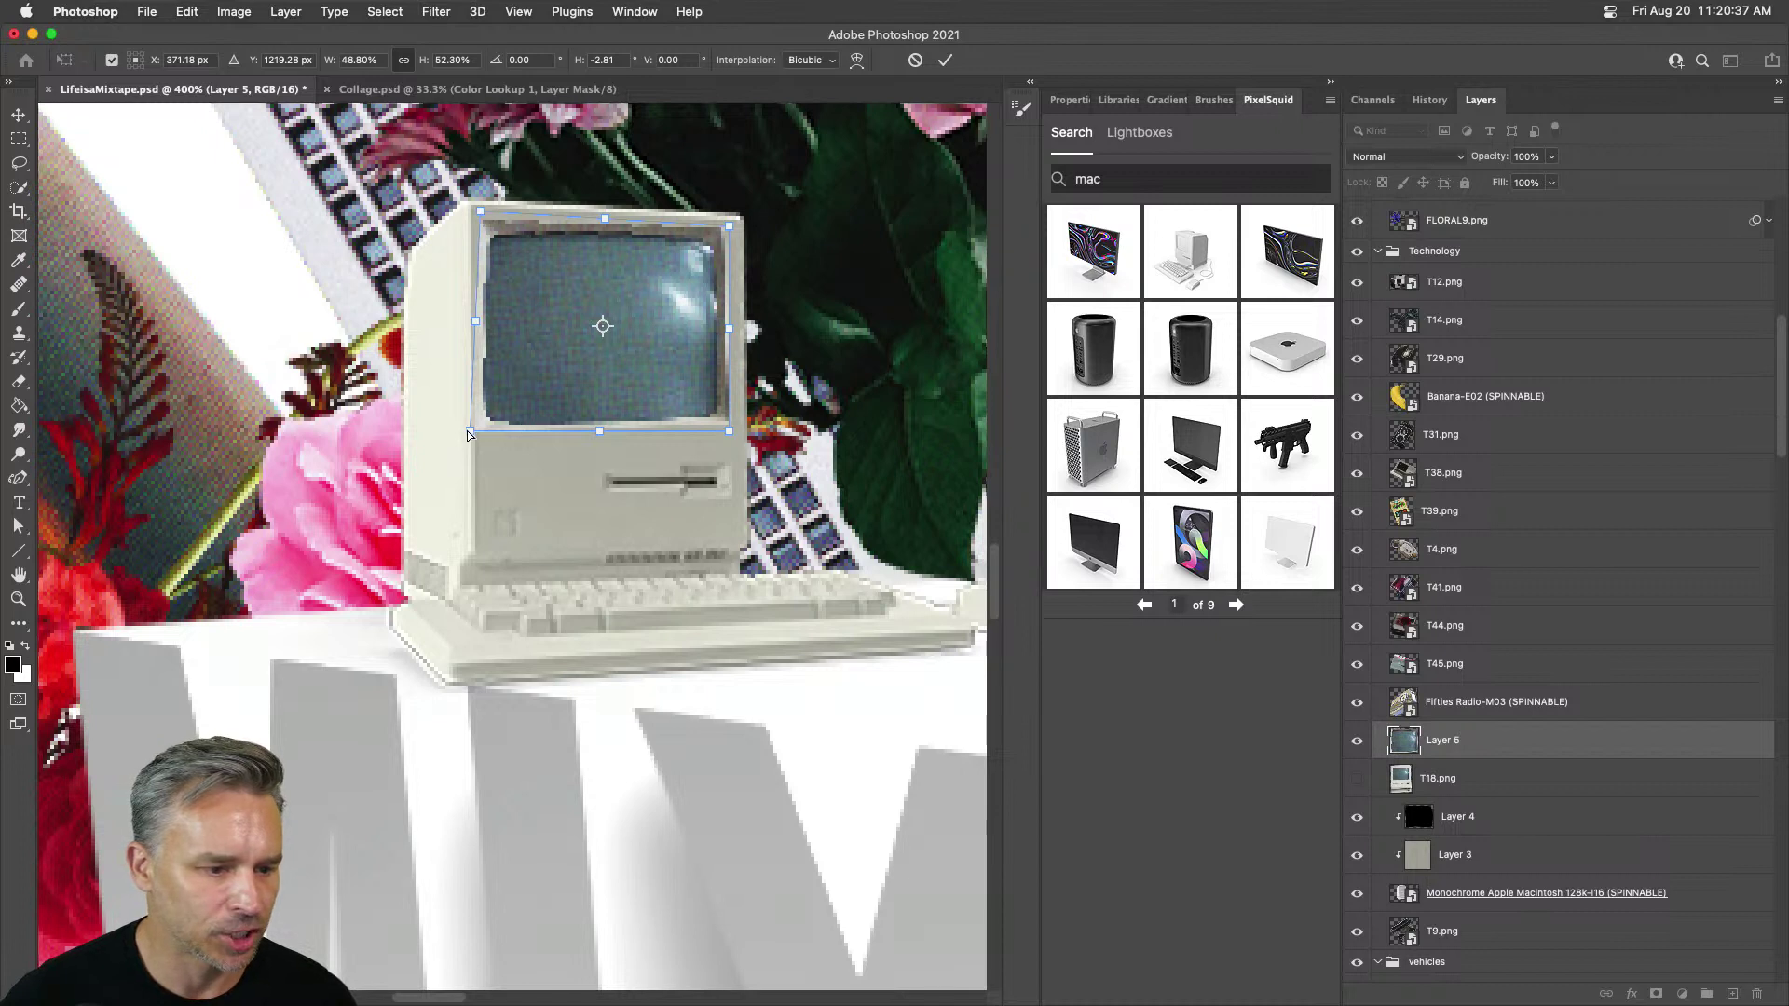
{"action": "left_click_drag", "start_coordinate": [468, 433], "coordinate": [484, 437]}
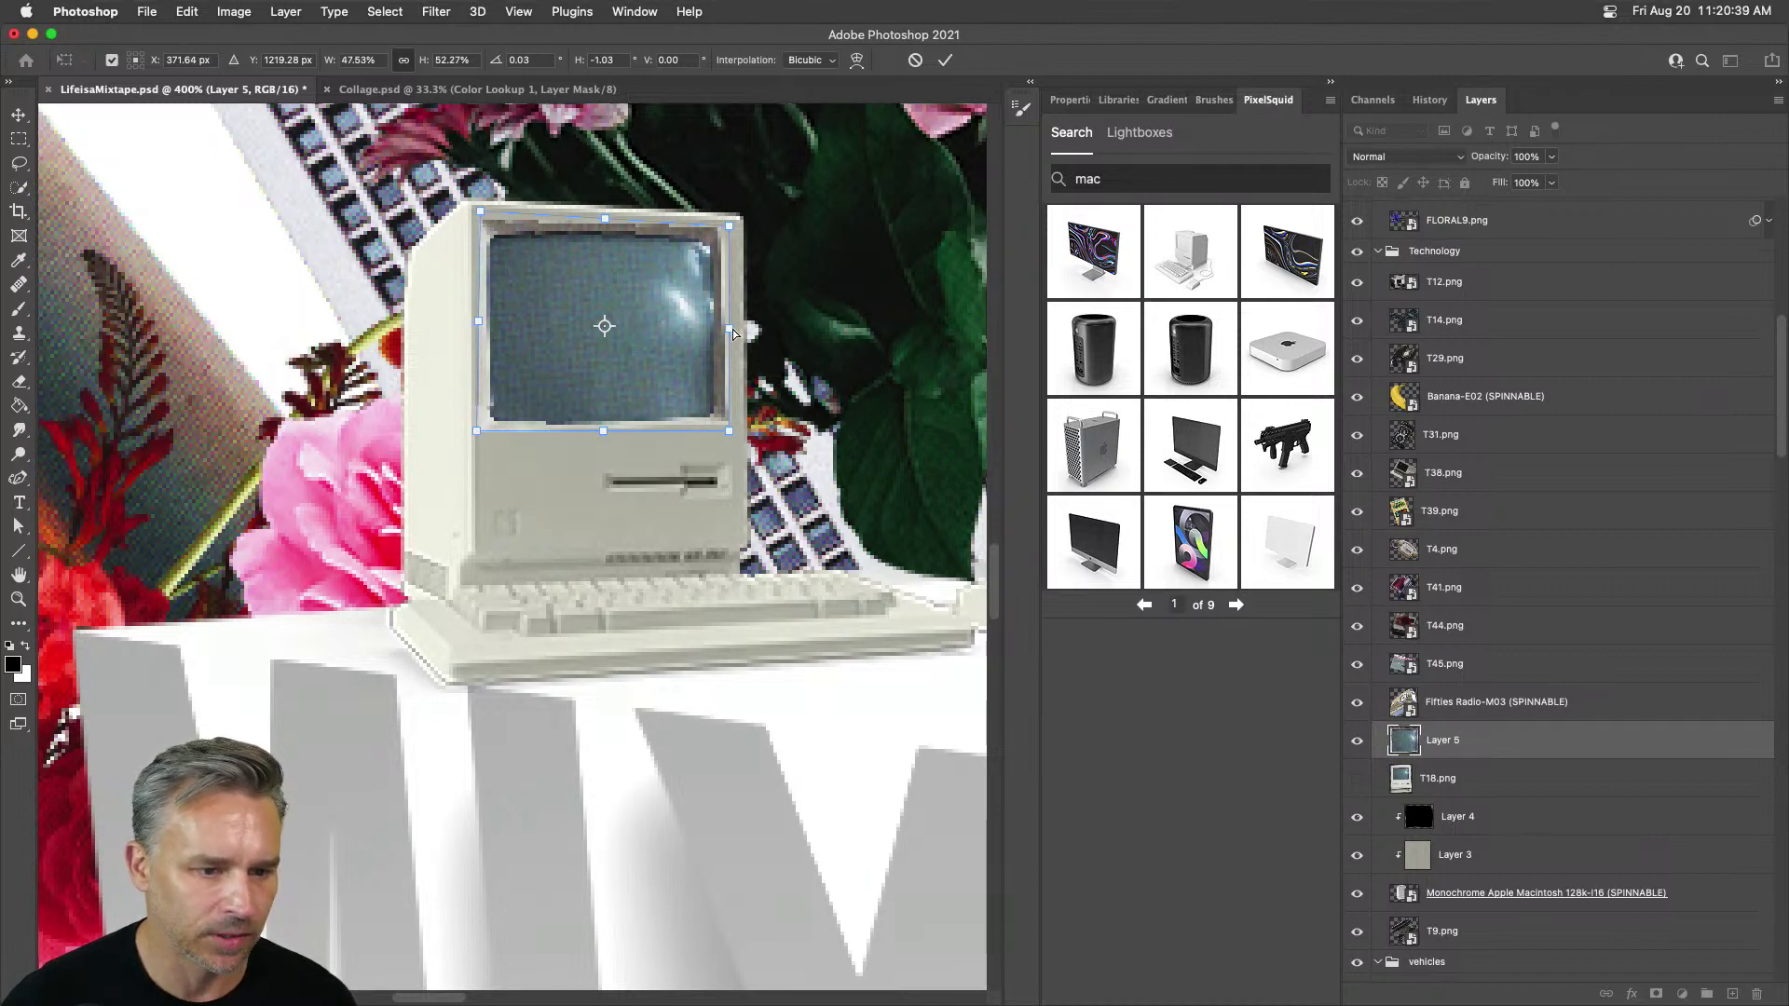
{"action": "left_click_drag", "start_coordinate": [733, 333], "coordinate": [741, 330]}
{"action": "key", "text": "Return"}
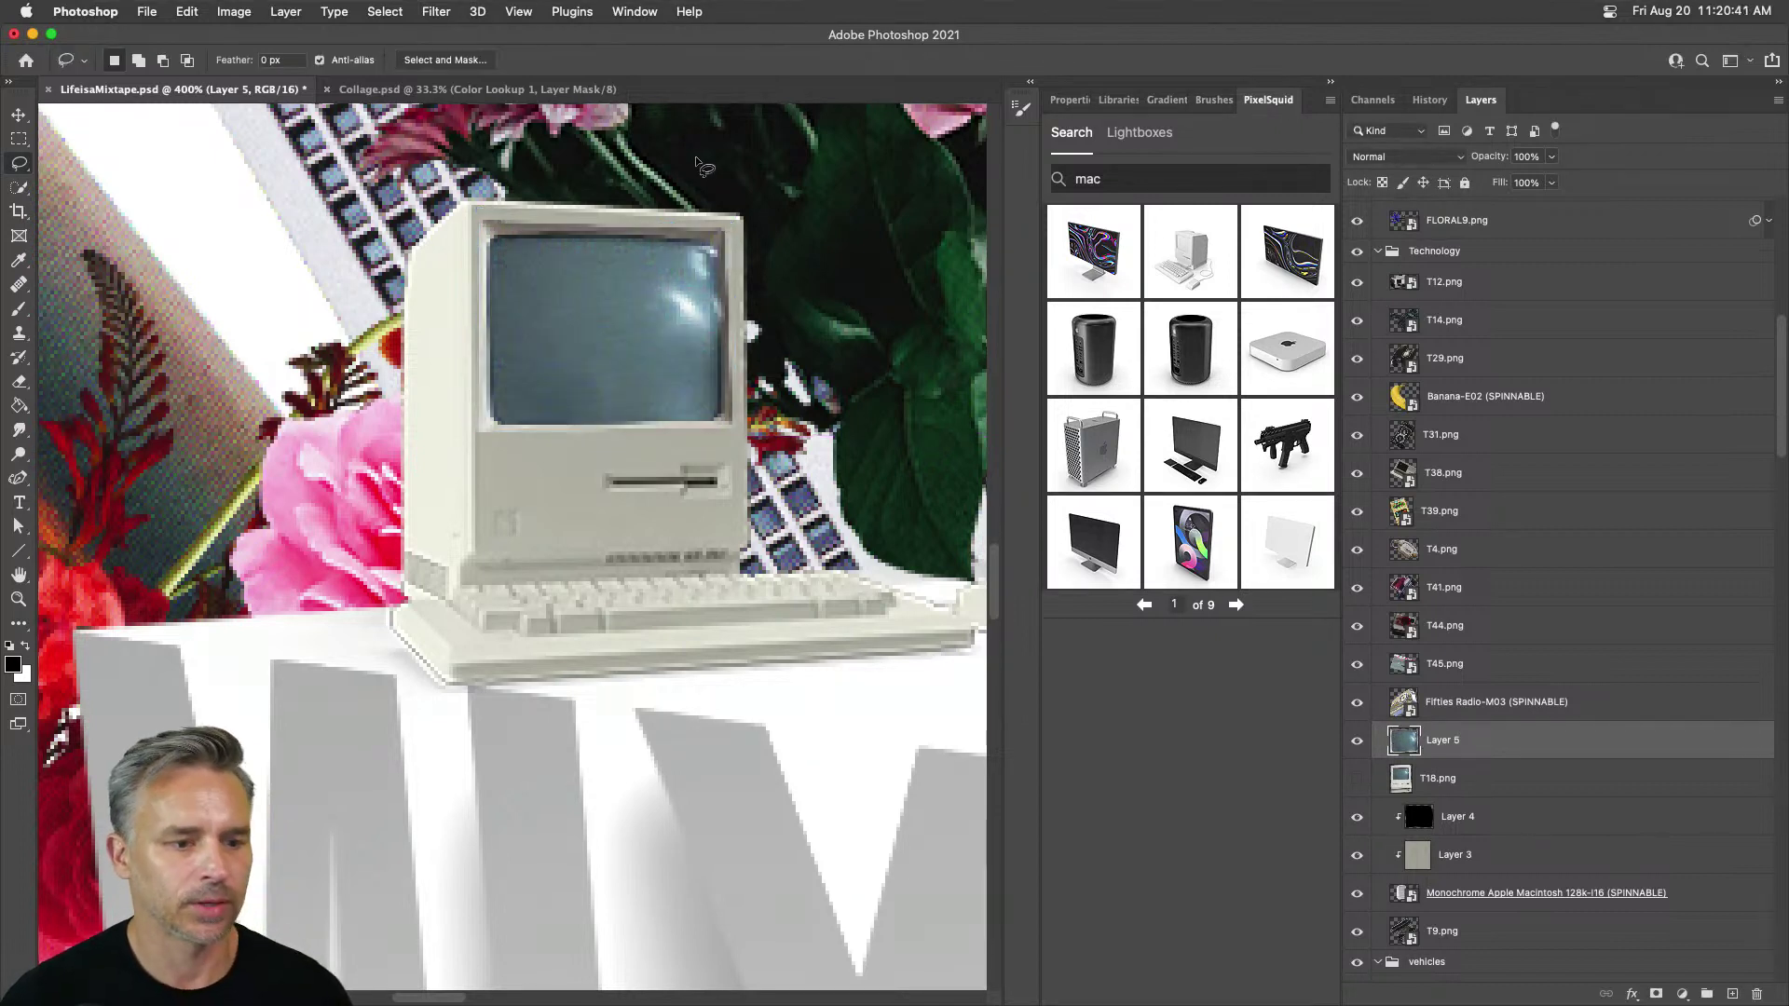
Step: Delete the hidden T18.png layer and combine the screen, shading, tint and Macintosh object layers into one layer
{"action": "left_click_drag", "start_coordinate": [1478, 778], "coordinate": [1756, 993]}
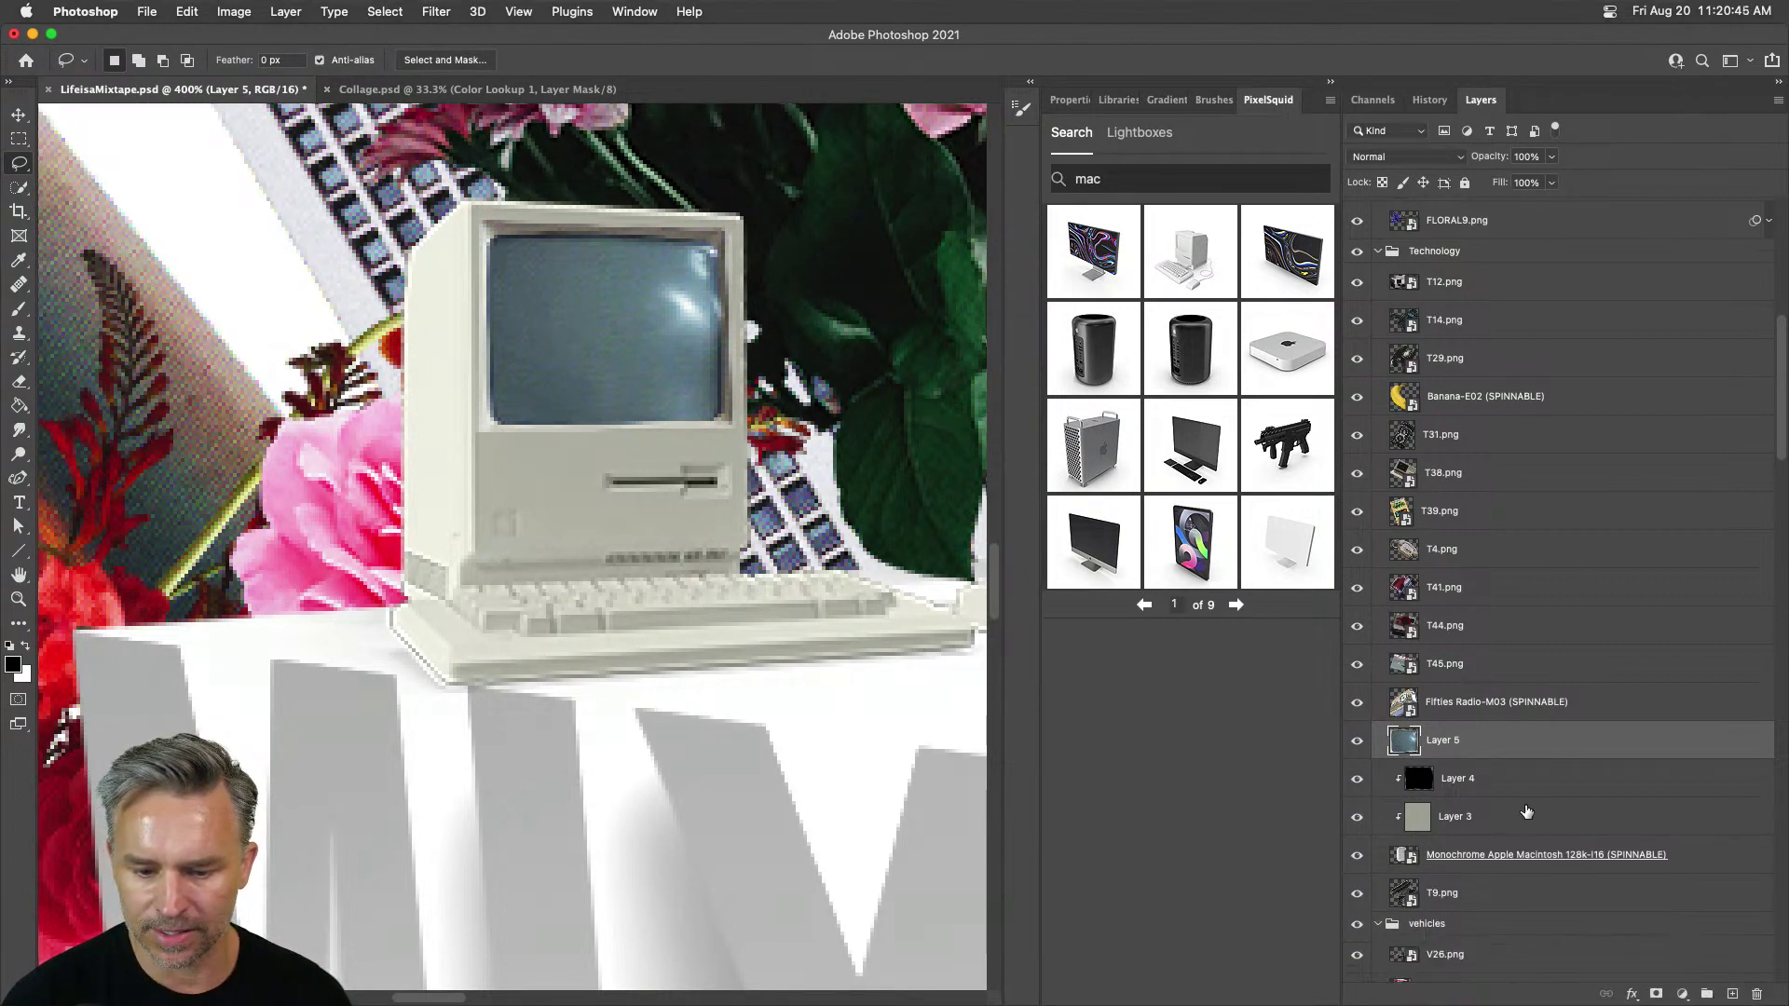
{"action": "left_click", "coordinate": [1590, 856], "text": "shift"}
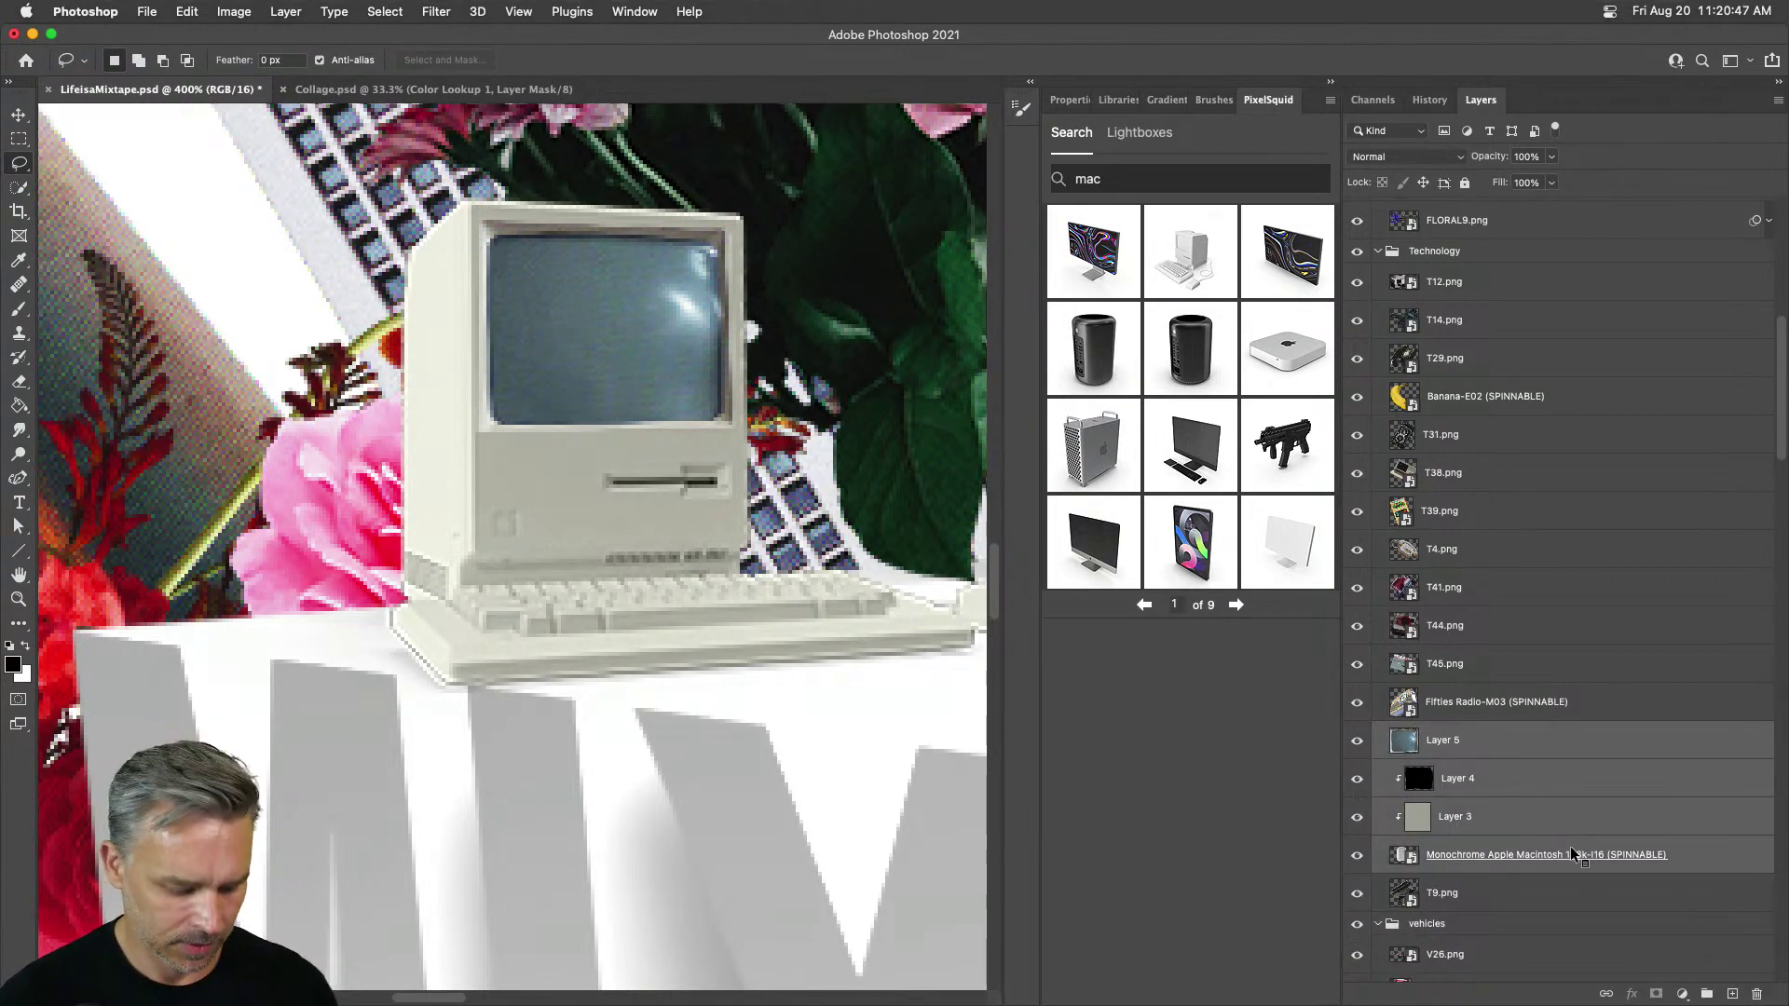
{"action": "key", "text": "super+e"}
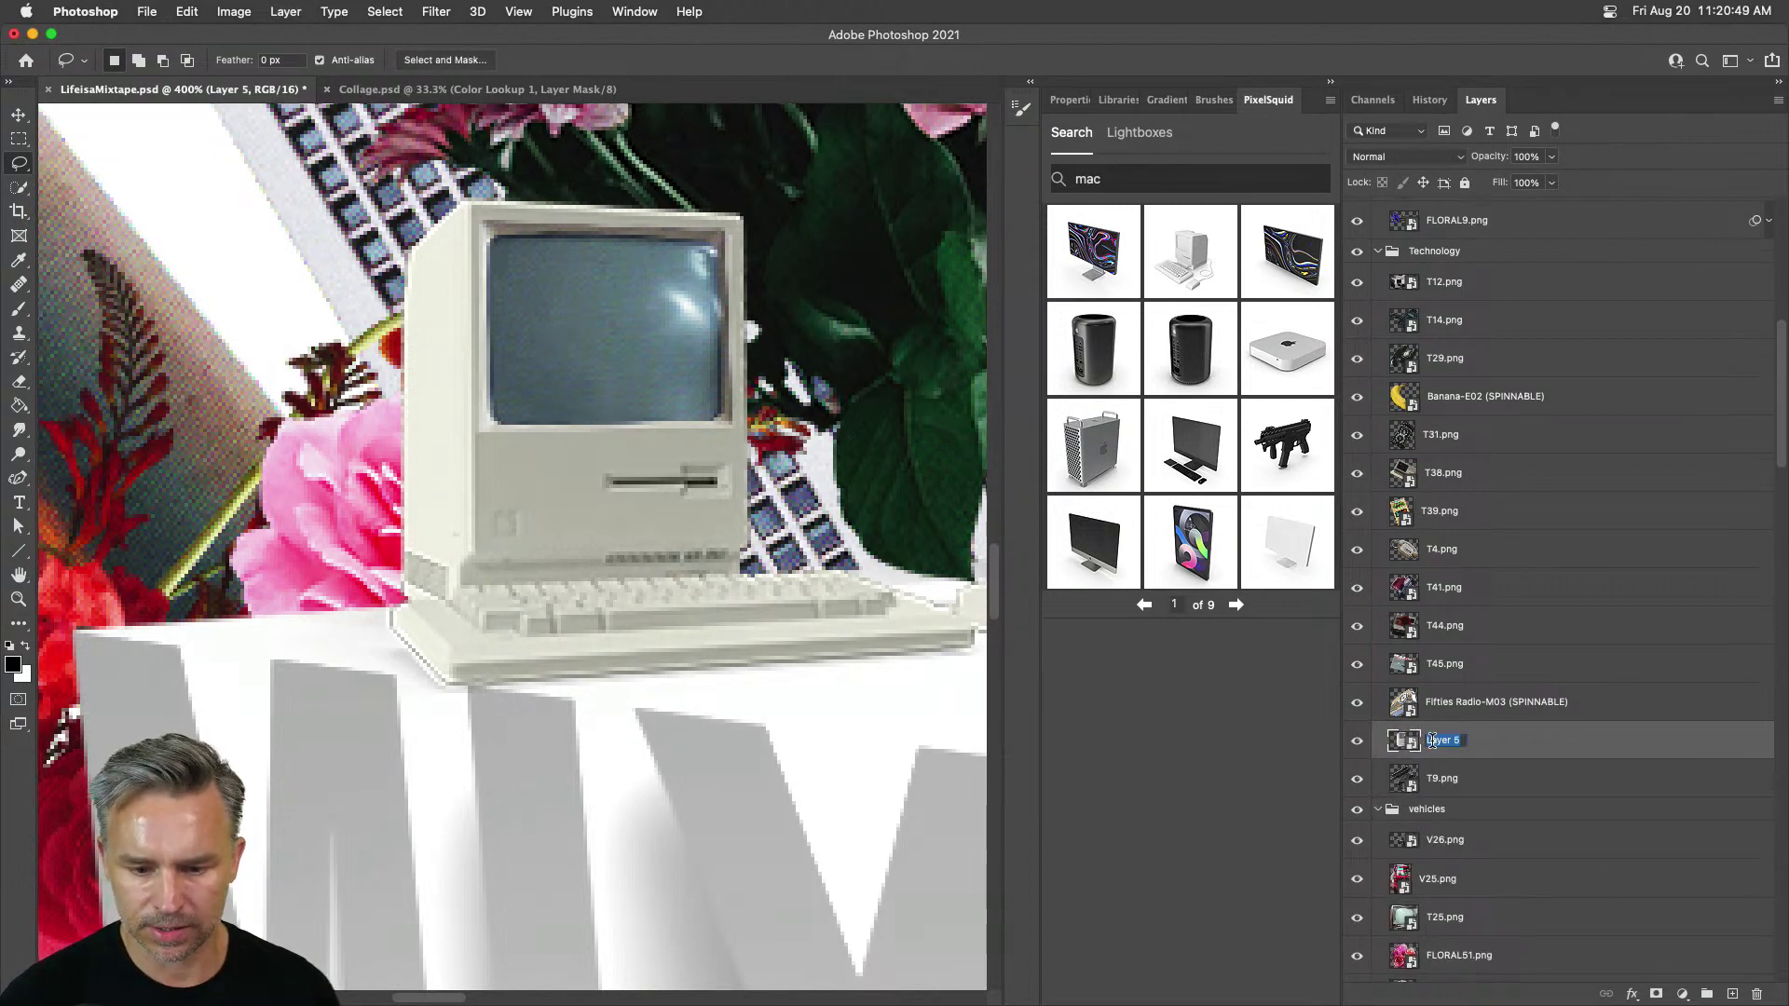
Step: Rename the combined Macintosh layer as Mac
{"action": "type", "text": "mac"}
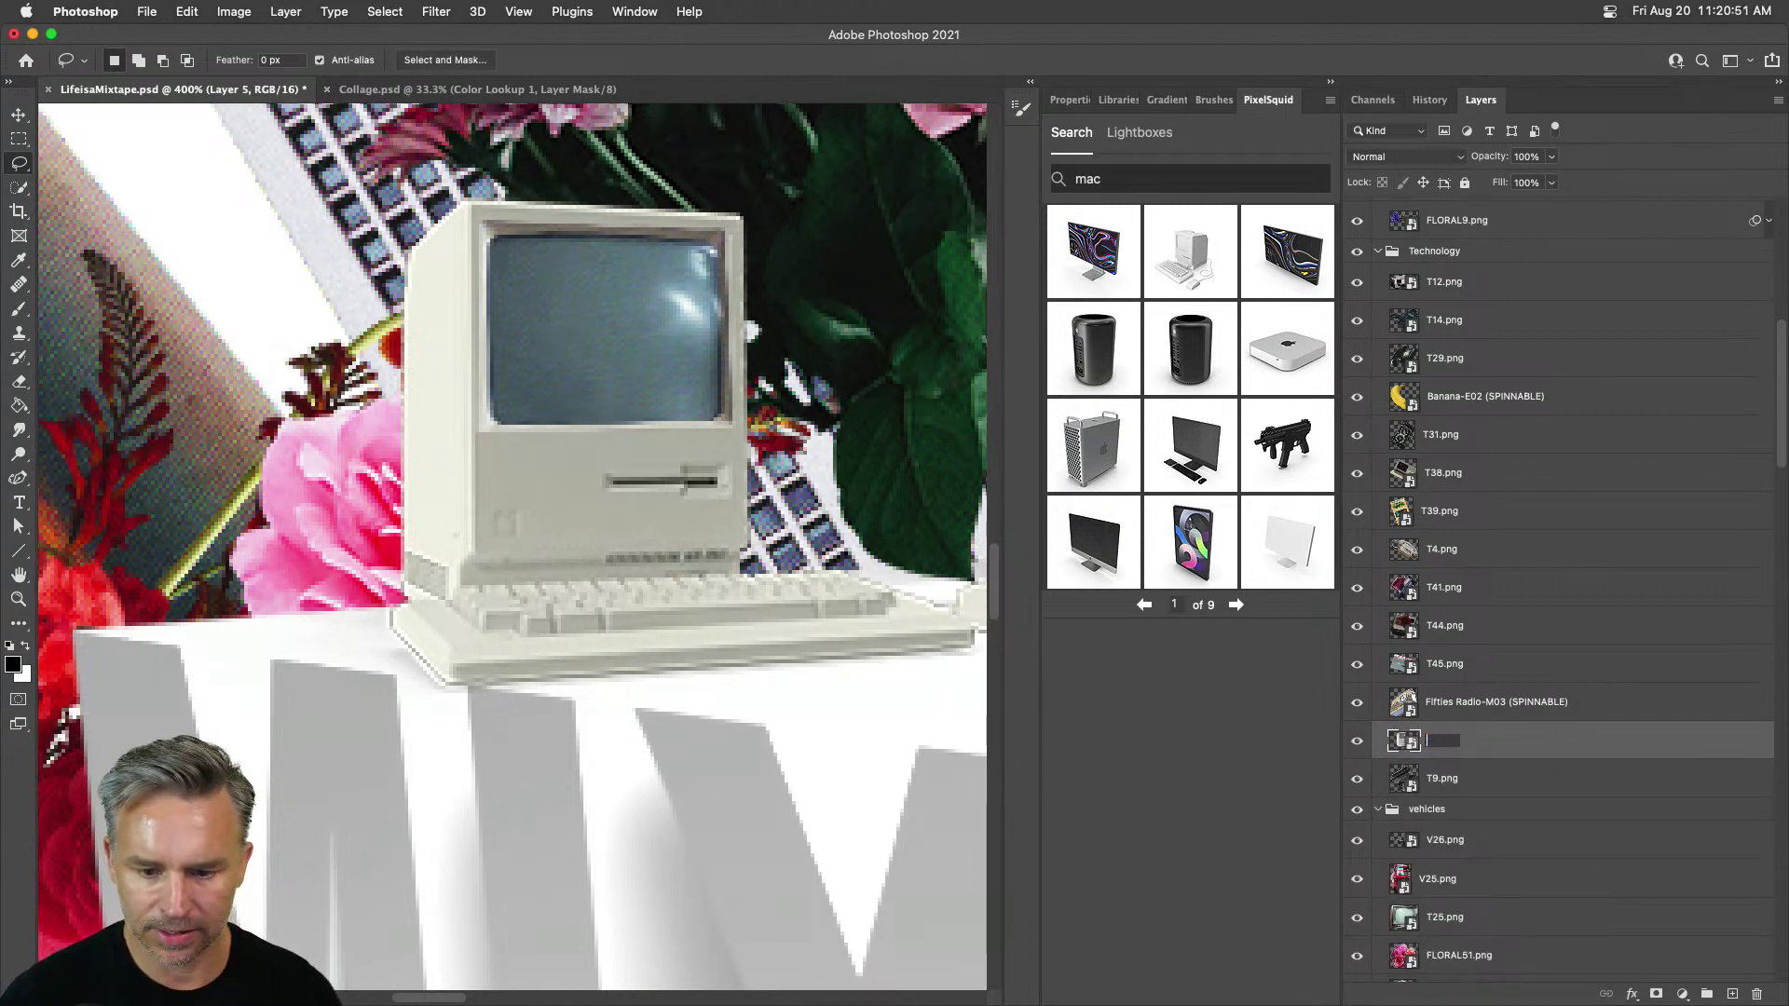
{"action": "type", "text": "c"}
{"action": "key", "text": "Return"}
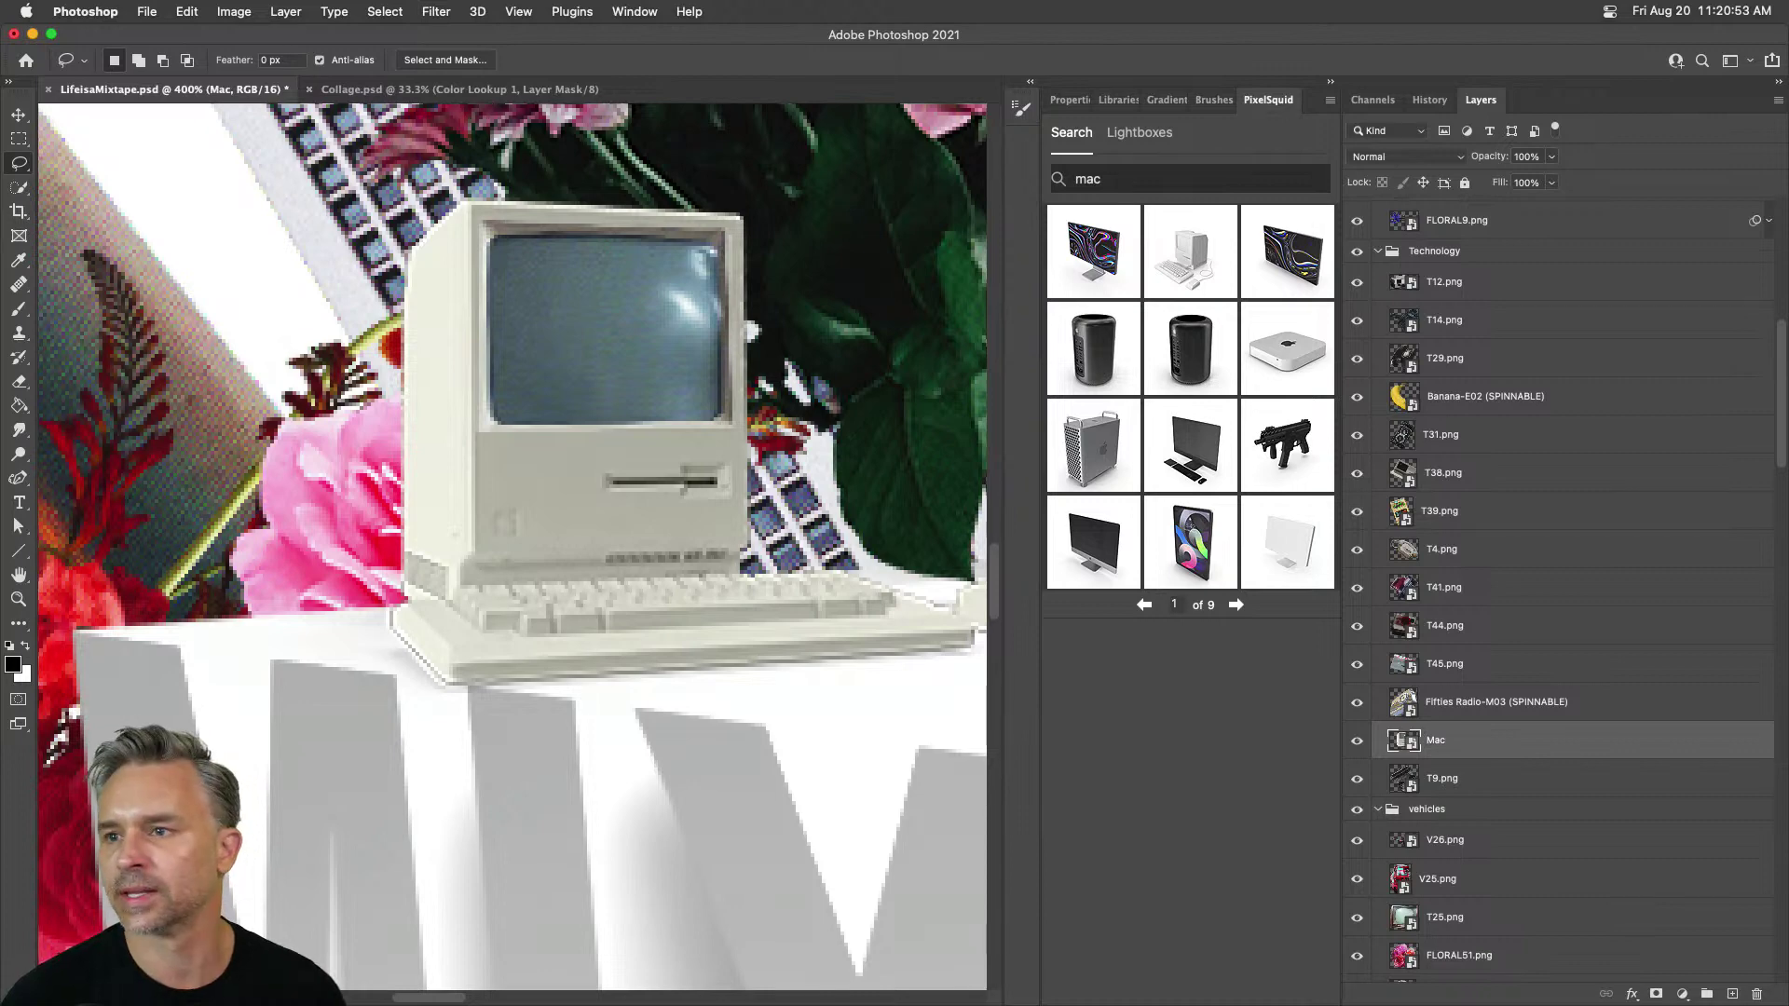
{"action": "key", "text": "super+minus"}
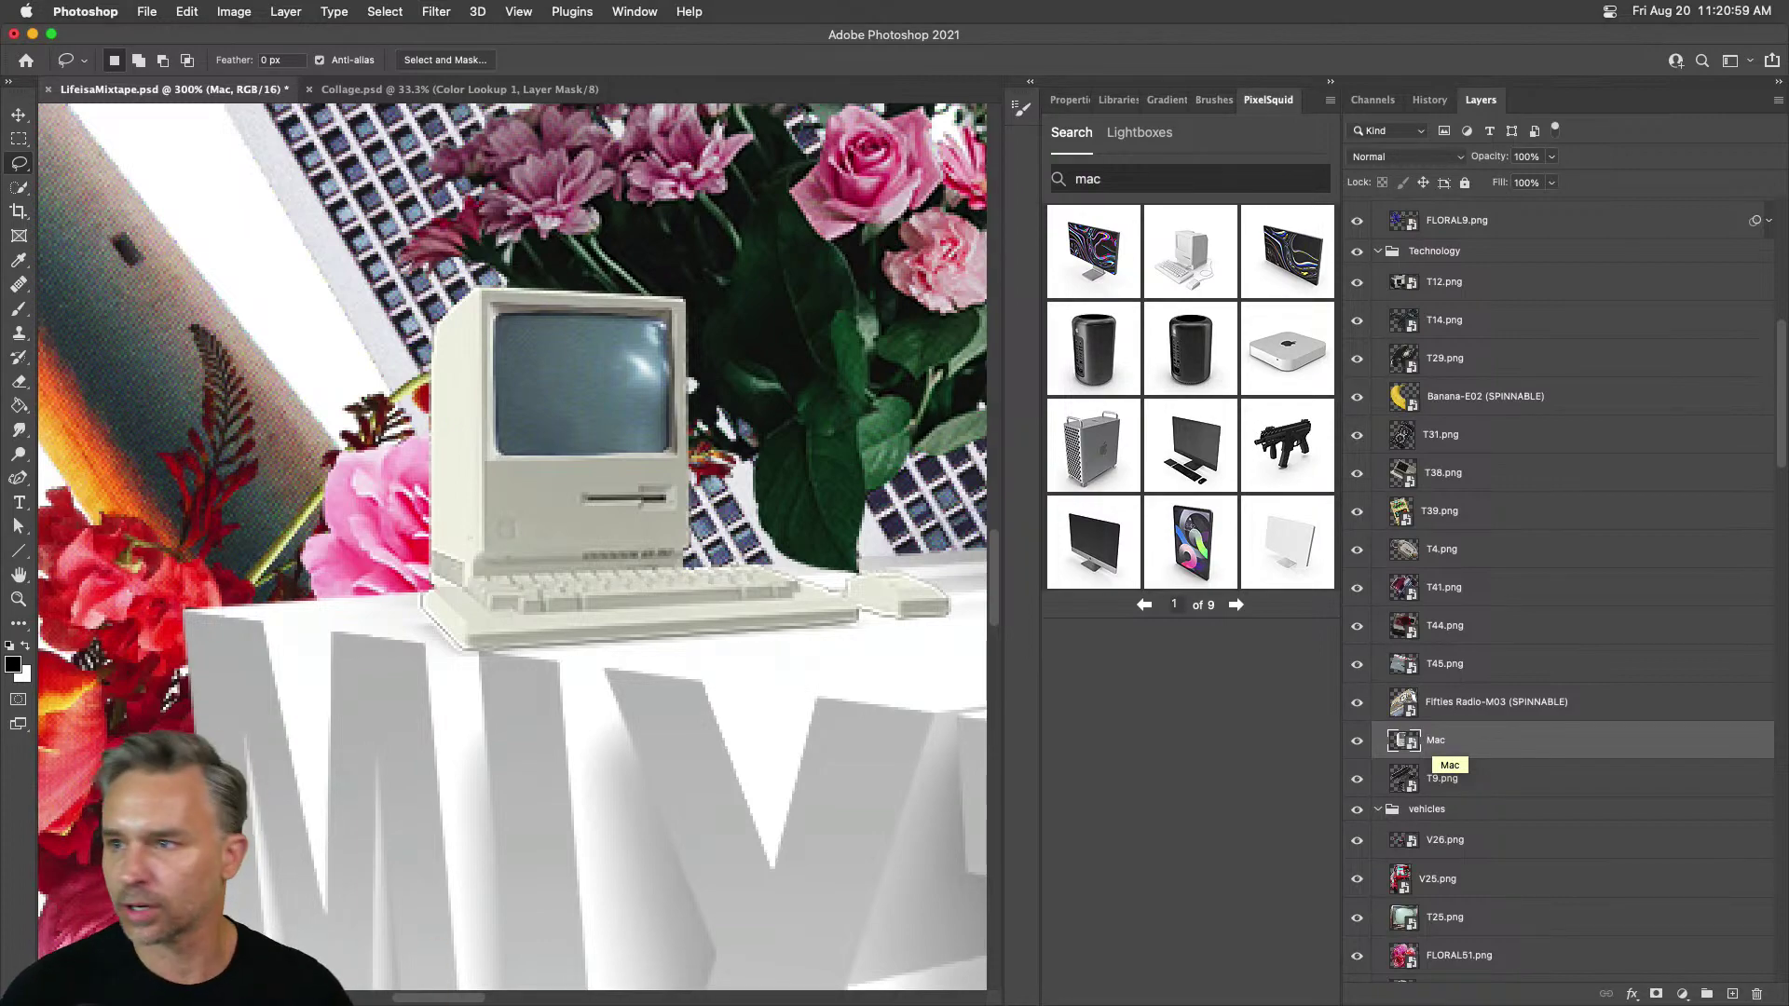
{"action": "key", "text": "super+minus"}
{"action": "key", "text": "super+minus"}
{"action": "key", "text": "super+minus"}
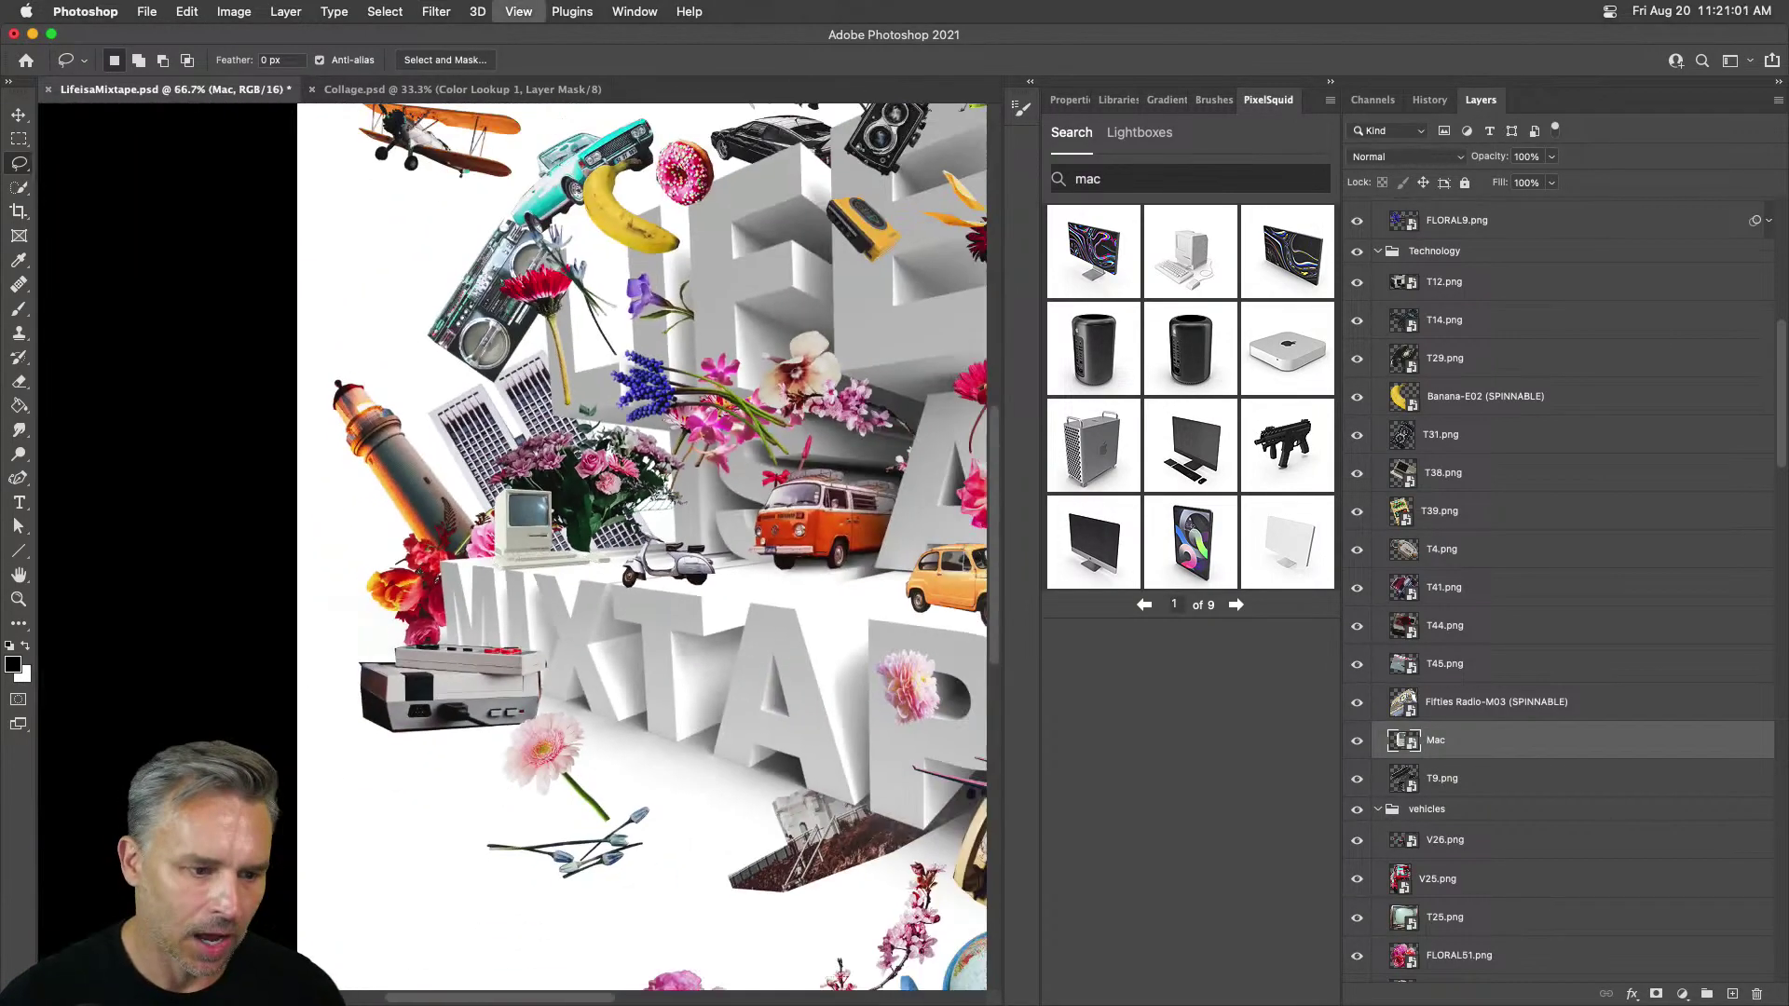
Step: Move the FLORAL3.png bouquet beside the small Macintosh and place its layer in the buildings group, behind the 3D letters
{"action": "left_click", "coordinate": [18, 115]}
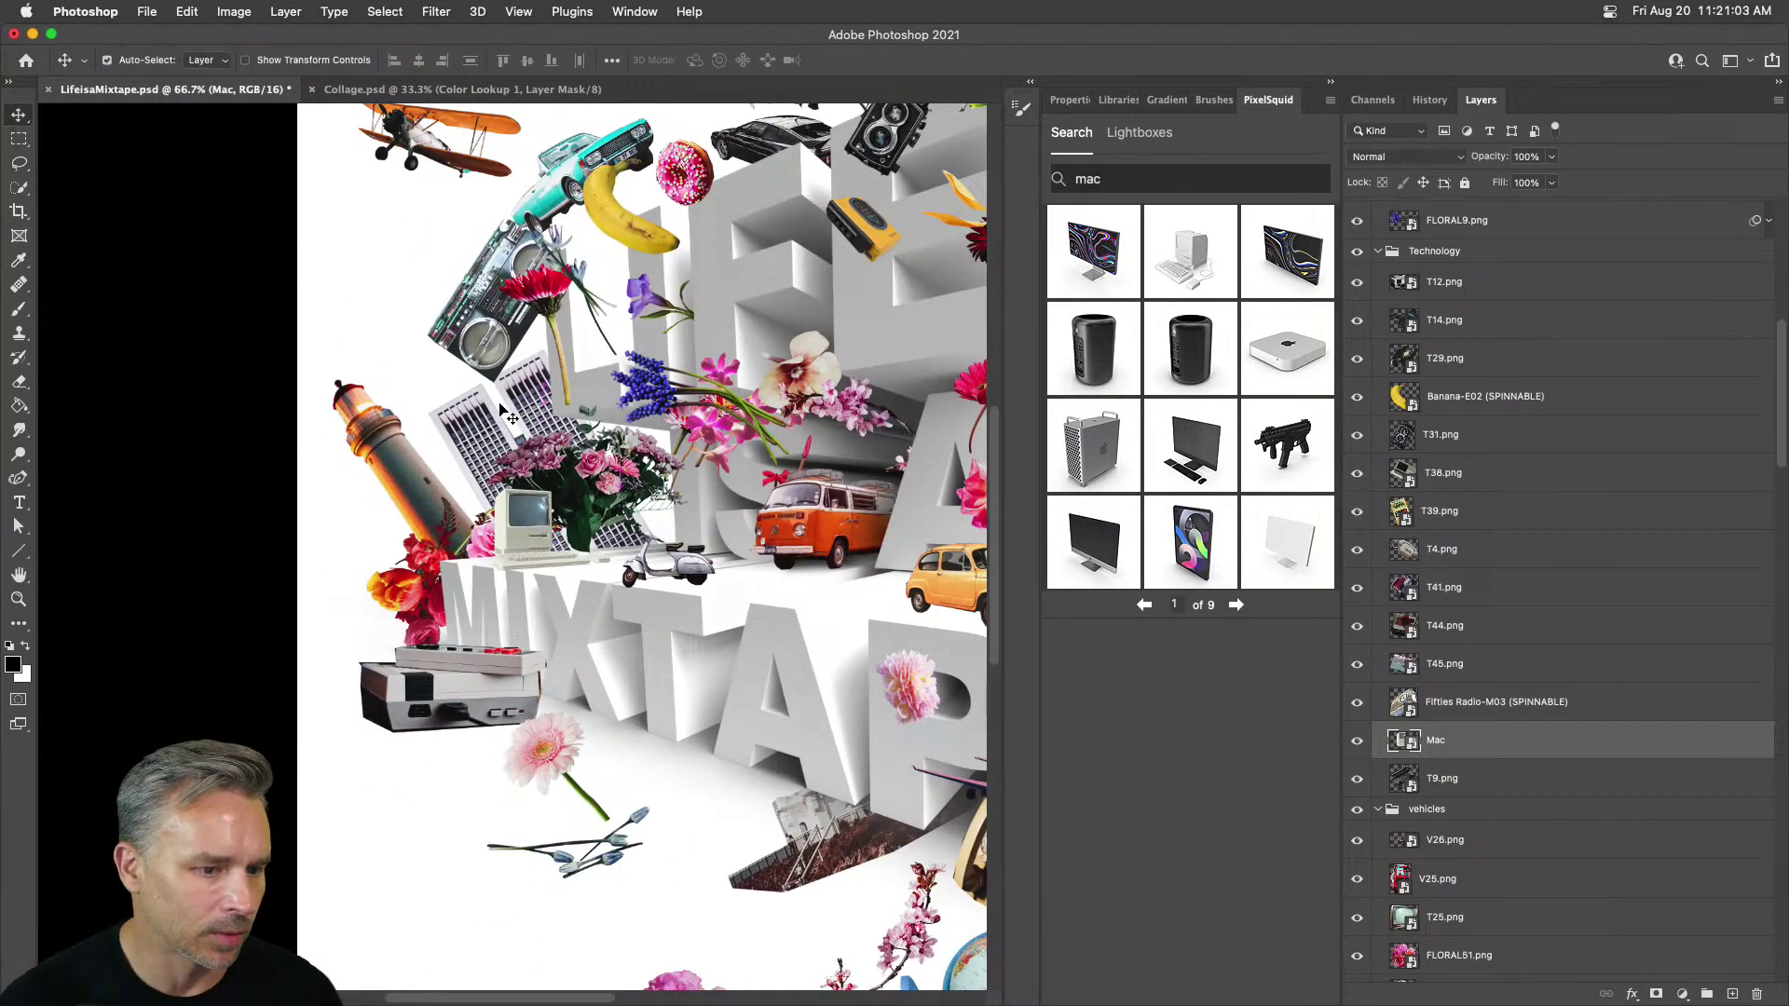
{"action": "left_click_drag", "start_coordinate": [546, 469], "coordinate": [591, 493]}
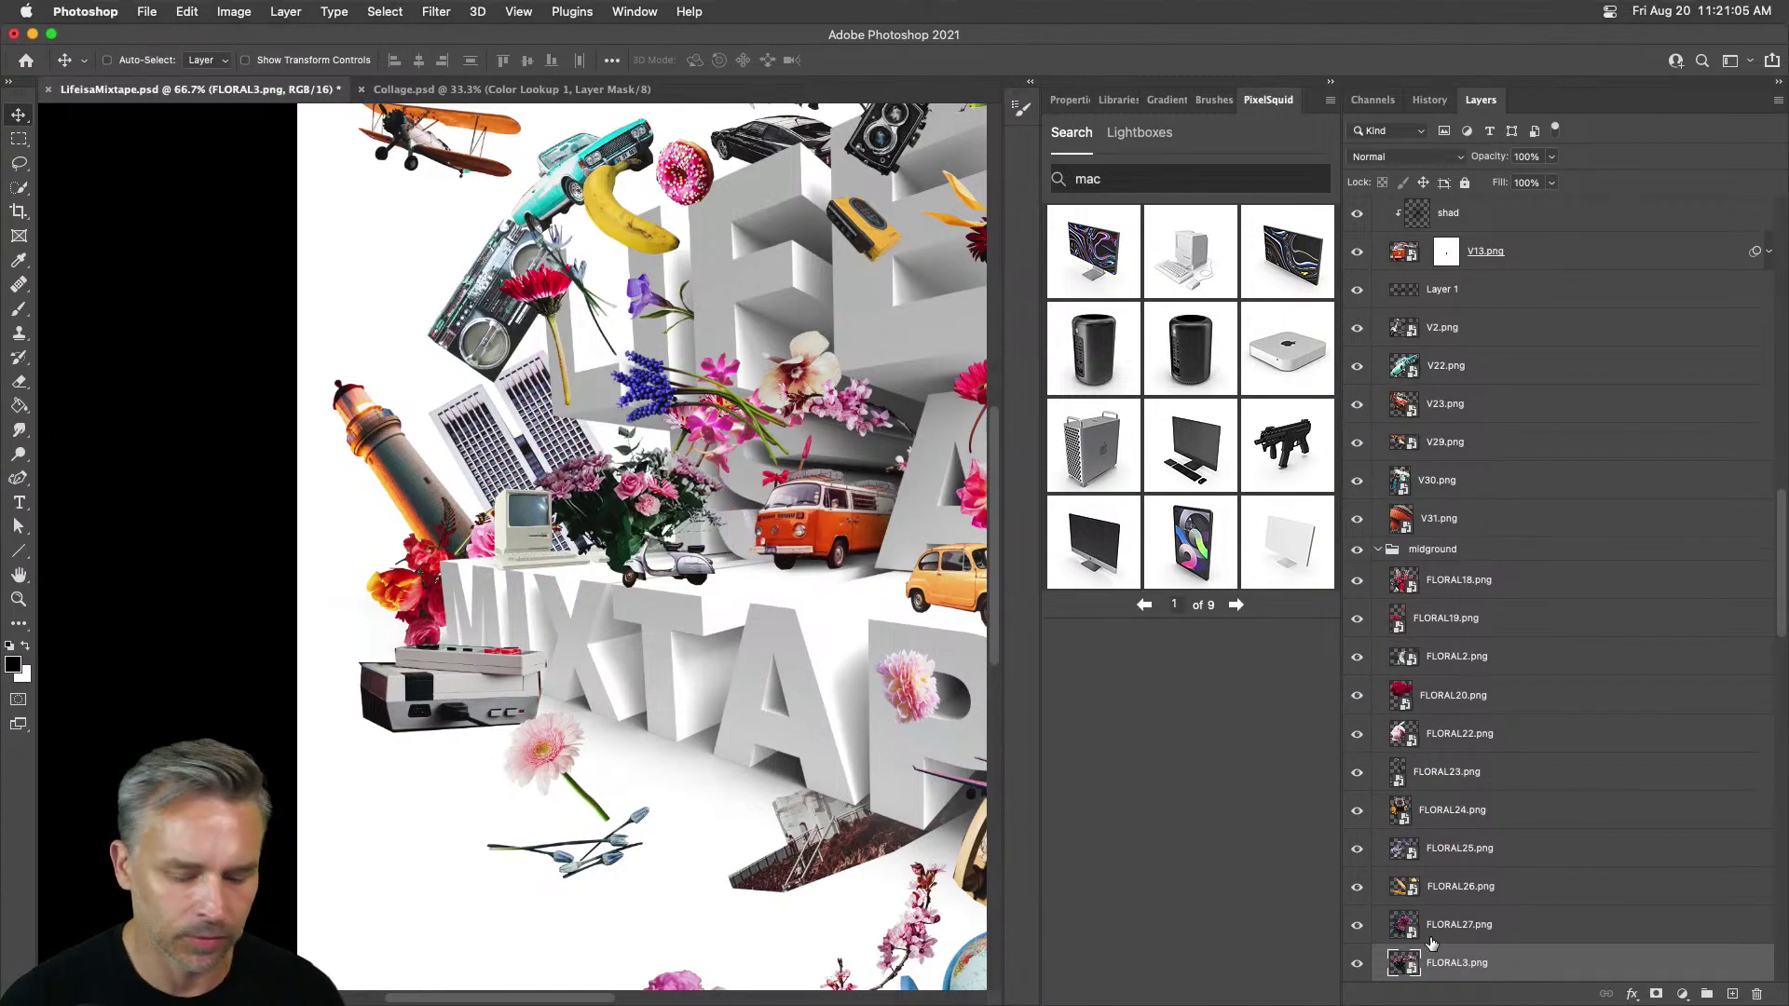
{"action": "scroll", "coordinate": [1666, 858], "scroll_direction": "down", "scroll_amount": 15}
{"action": "key", "text": "super+shift+bracketleft"}
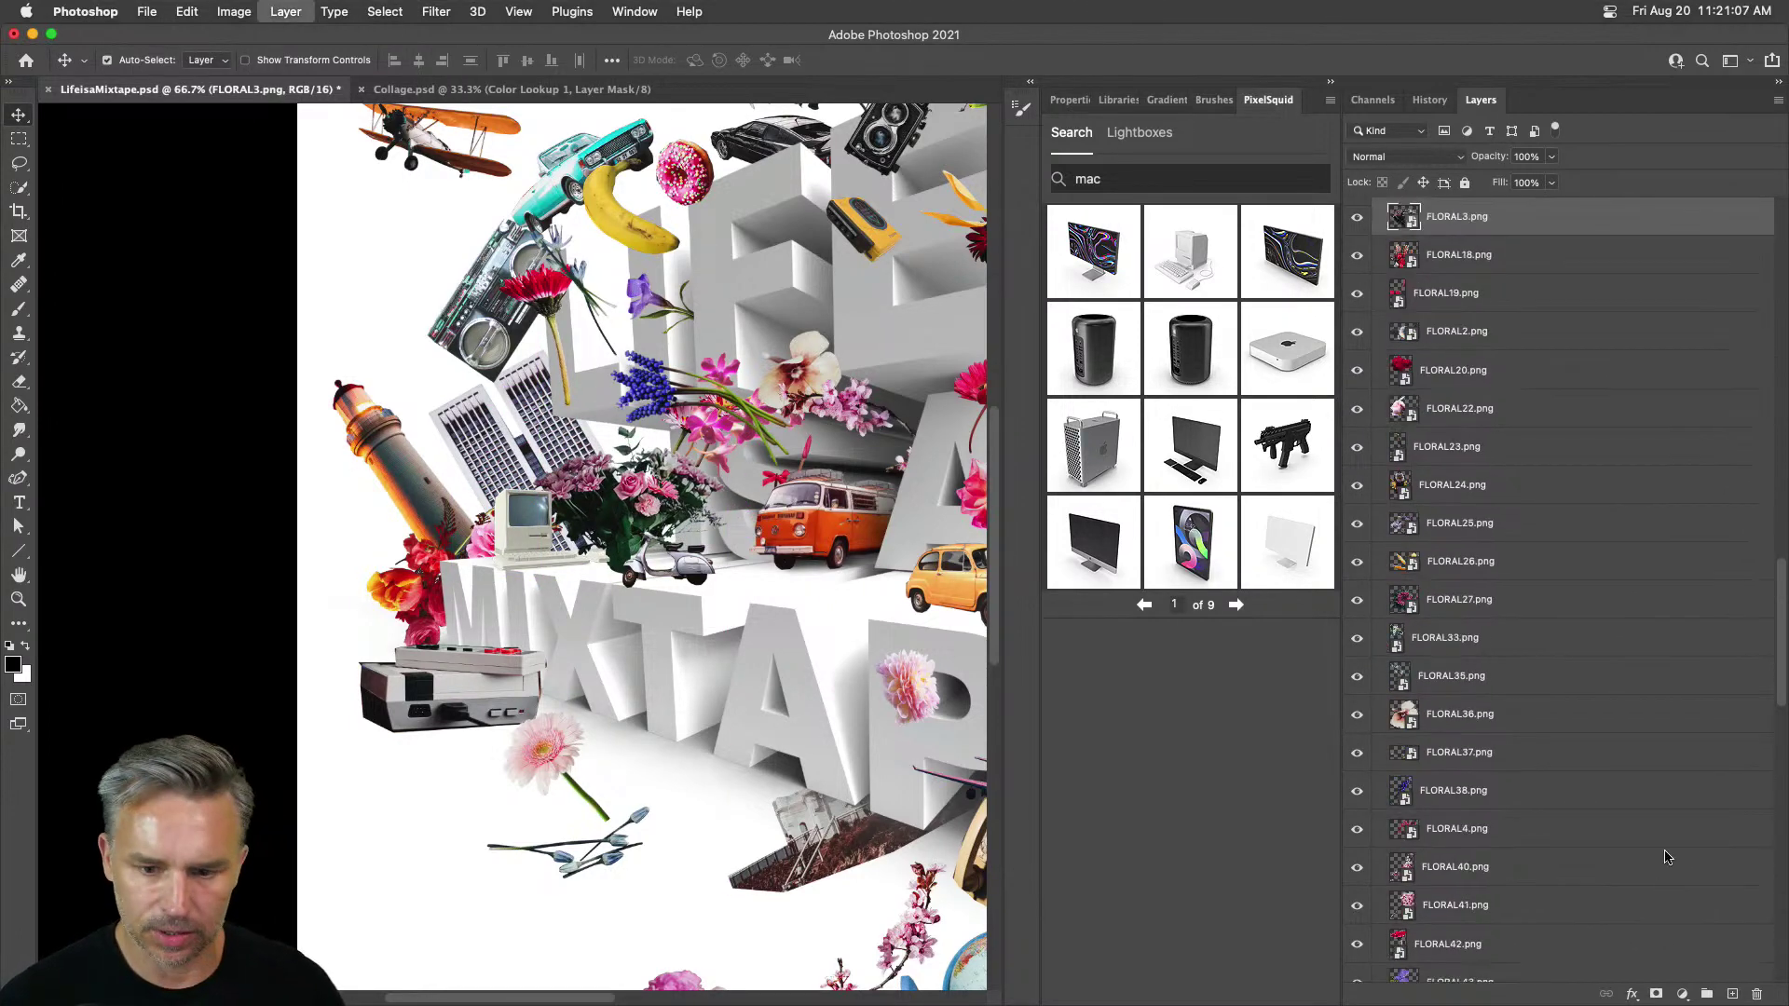
{"action": "key", "text": "super"}
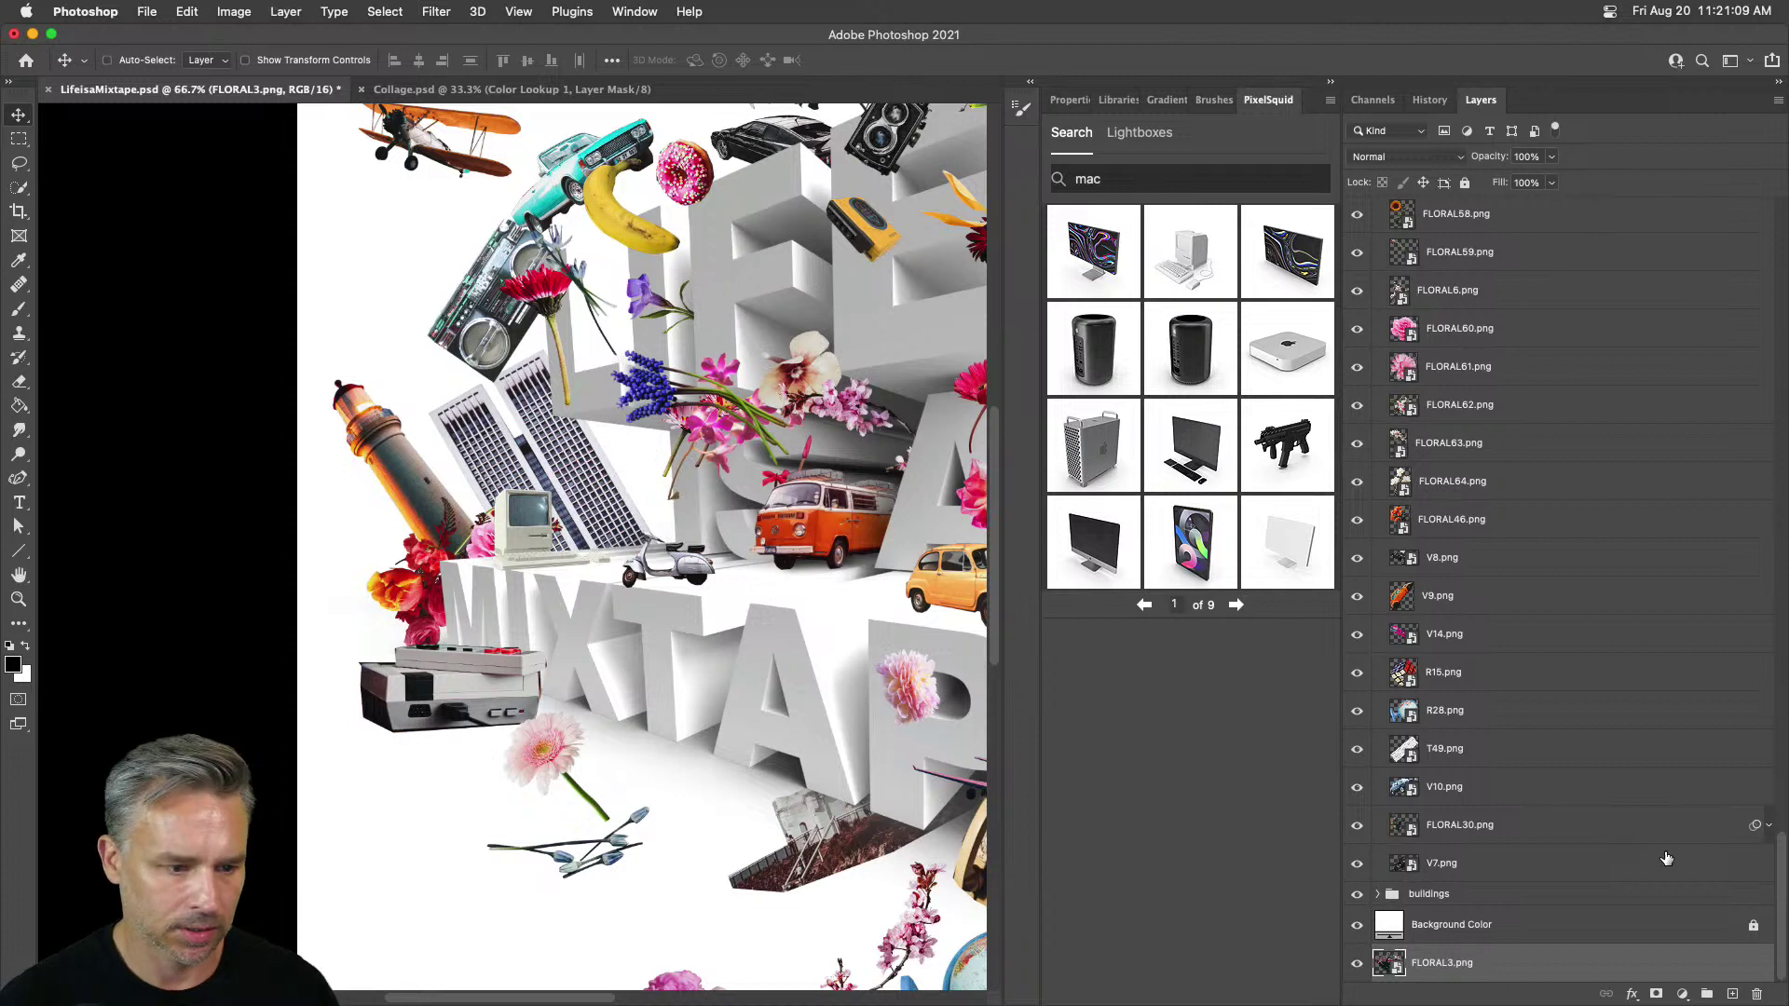
{"action": "left_click_drag", "start_coordinate": [1448, 951], "coordinate": [1435, 895]}
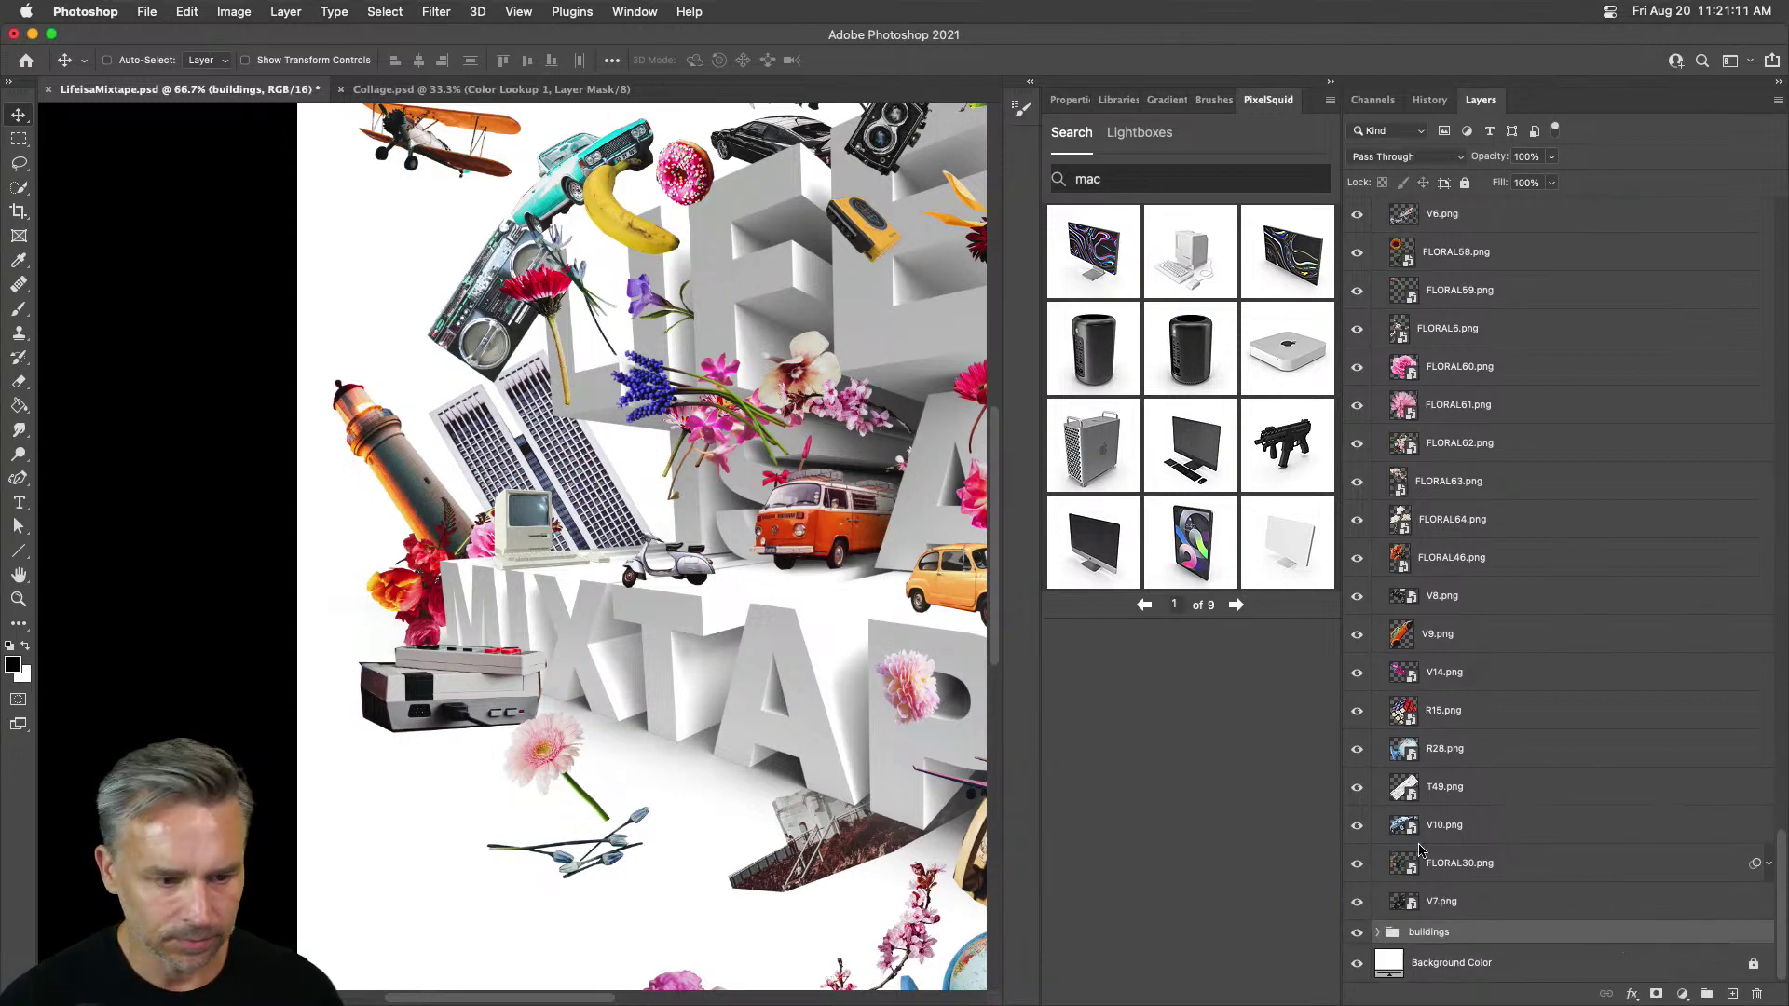
Step: Rotate the FLORAL3.png bouquet by about -31° between the Macintosh and the scooter, and apply the transform
{"action": "left_click_drag", "start_coordinate": [613, 509], "coordinate": [629, 520]}
{"action": "key", "text": "super+t"}
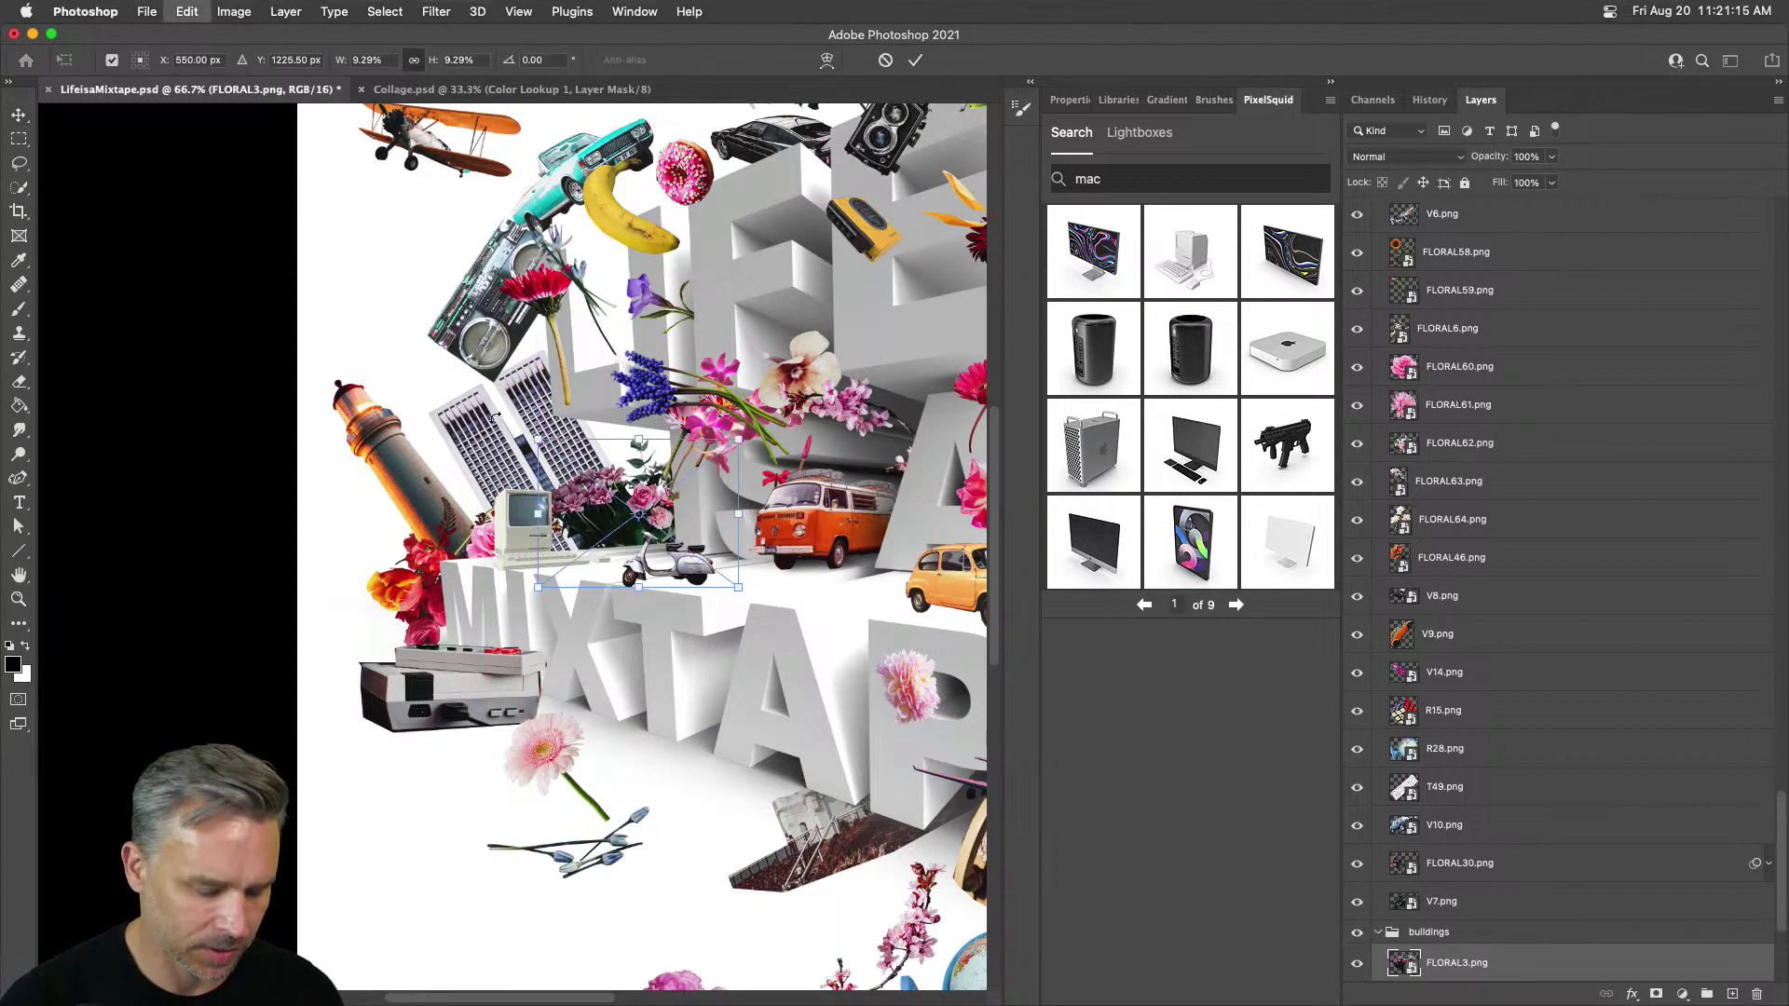
{"action": "left_click_drag", "start_coordinate": [492, 414], "coordinate": [472, 495]}
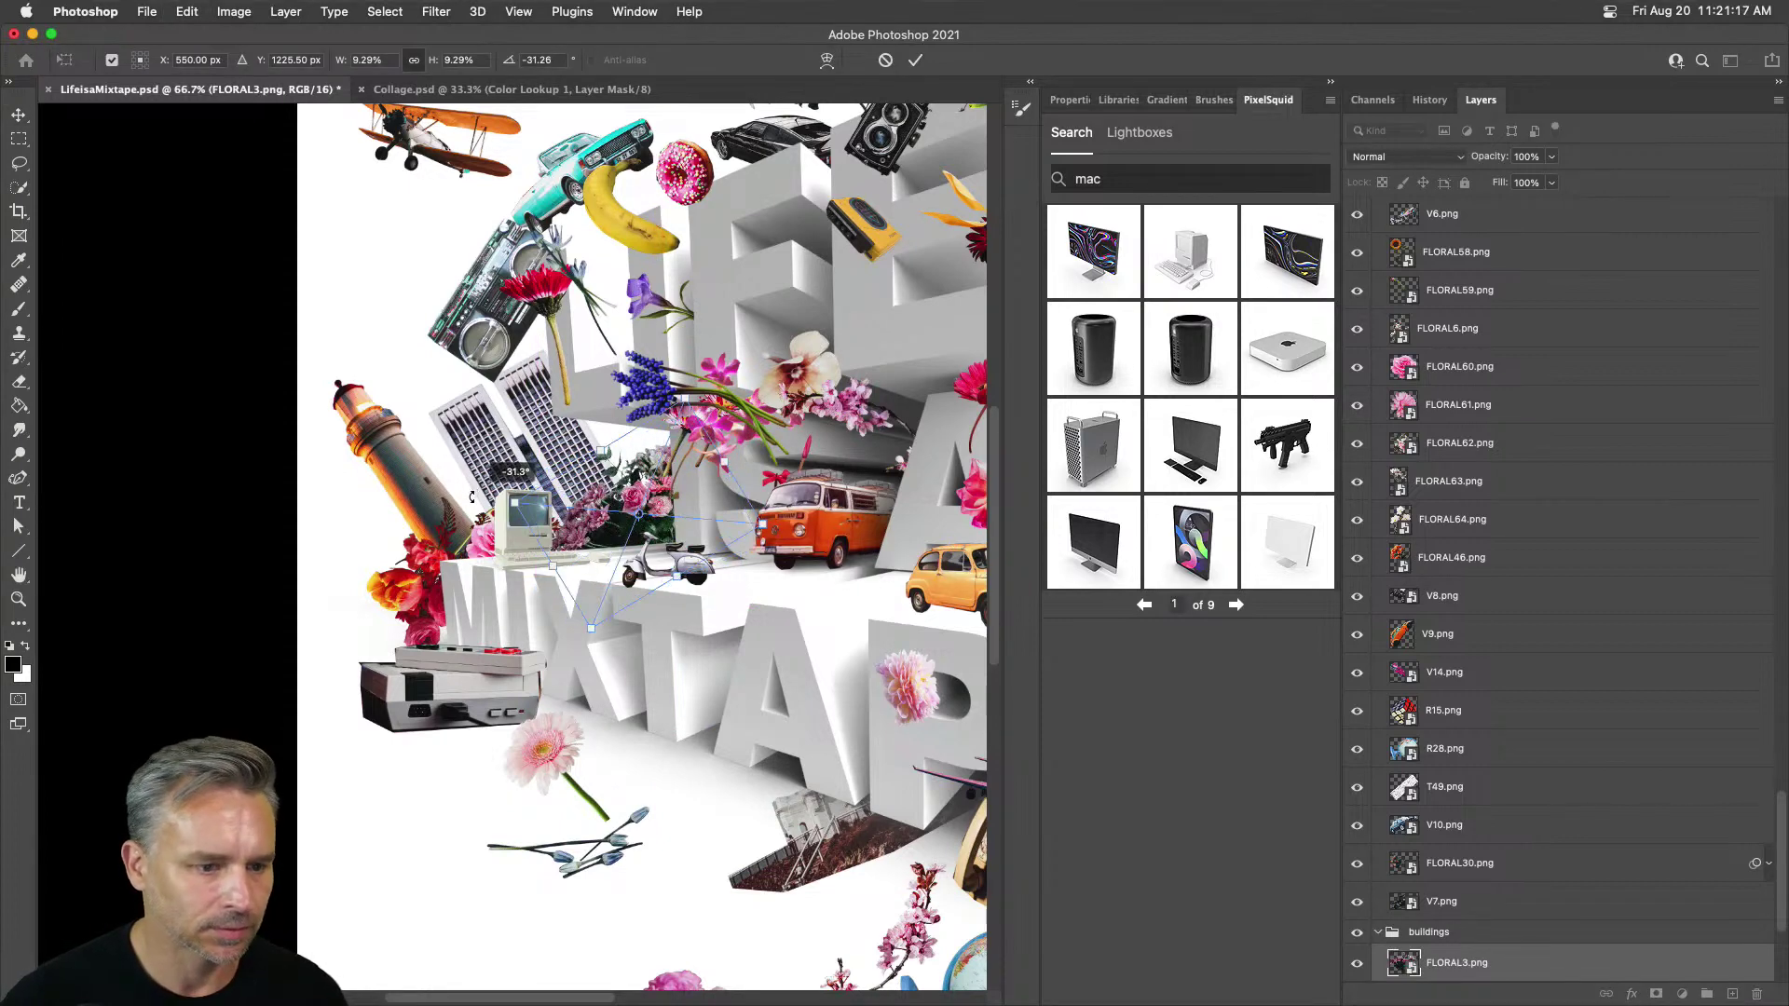
{"action": "key", "text": "Return"}
Step: Move the blue FLORAL9.png flowers up so their stems cross the front of the letter F in LIFE
{"action": "scroll", "coordinate": [494, 437], "scroll_direction": "right", "scroll_amount": 3}
{"action": "scroll", "coordinate": [517, 427], "scroll_direction": "up", "scroll_amount": 2}
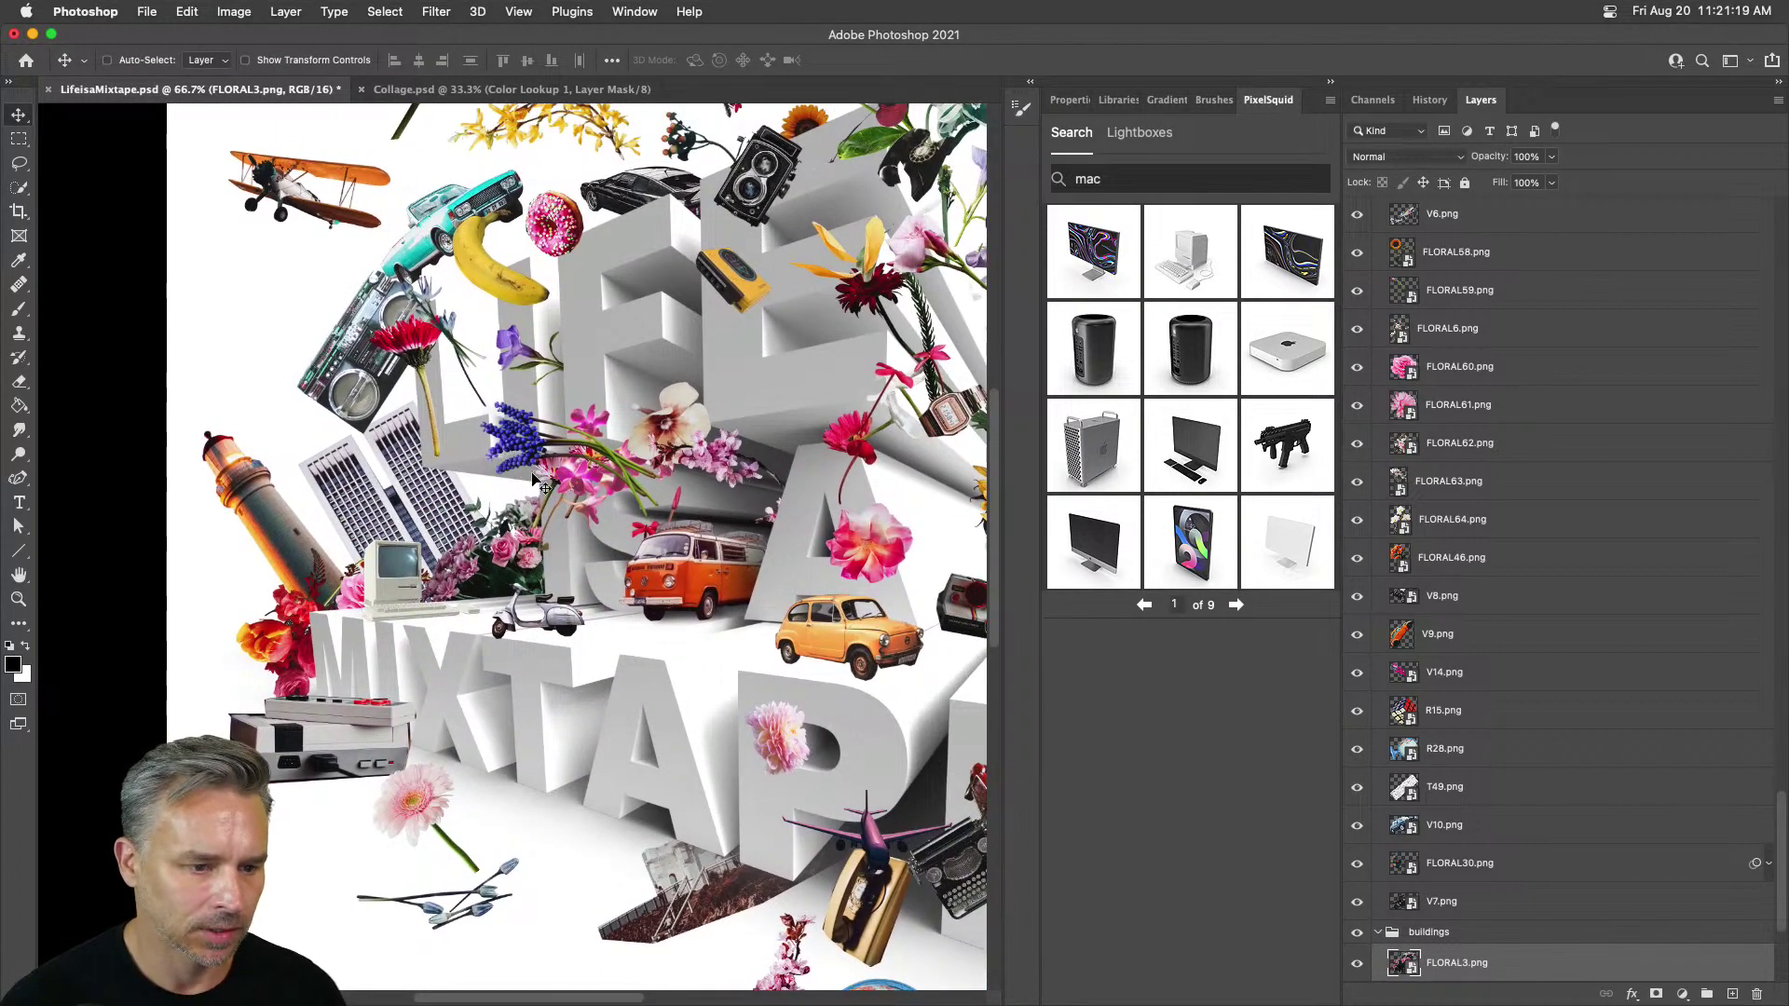
{"action": "left_click", "coordinate": [500, 419], "text": "super"}
{"action": "left_click_drag", "start_coordinate": [500, 418], "coordinate": [484, 387]}
{"action": "scroll", "coordinate": [484, 387], "scroll_direction": "up", "scroll_amount": 5}
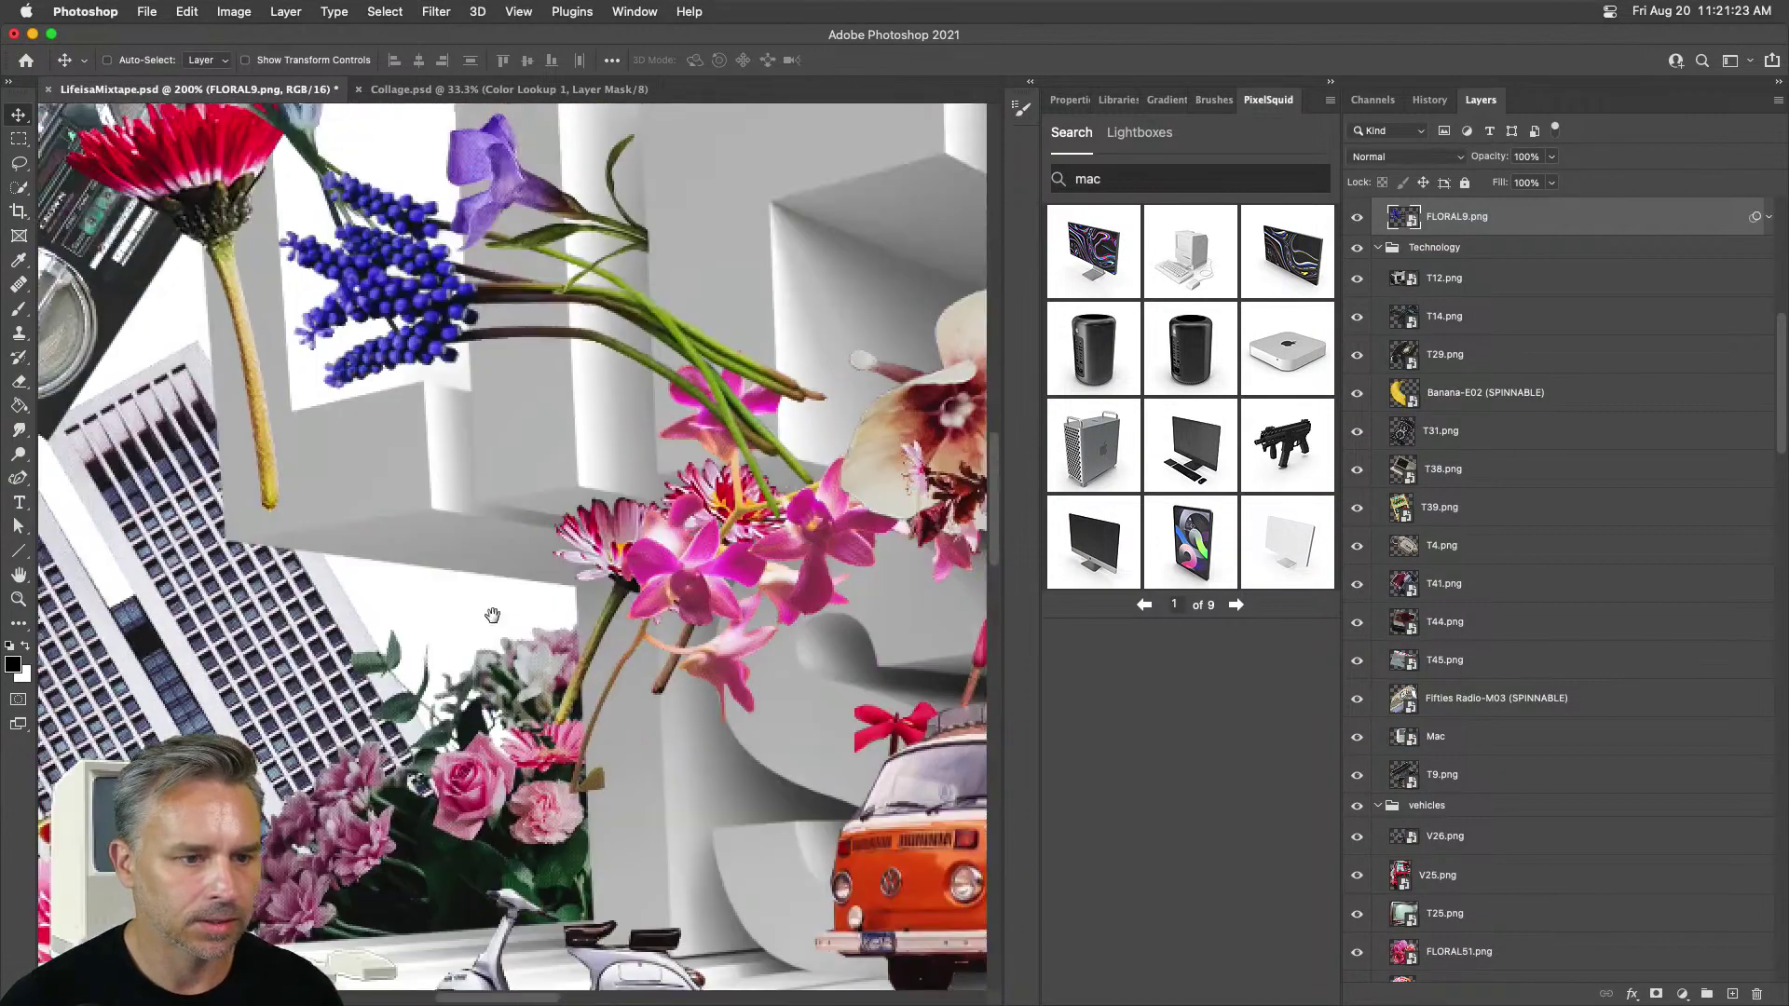
{"action": "left_click_drag", "start_coordinate": [445, 733], "coordinate": [410, 748]}
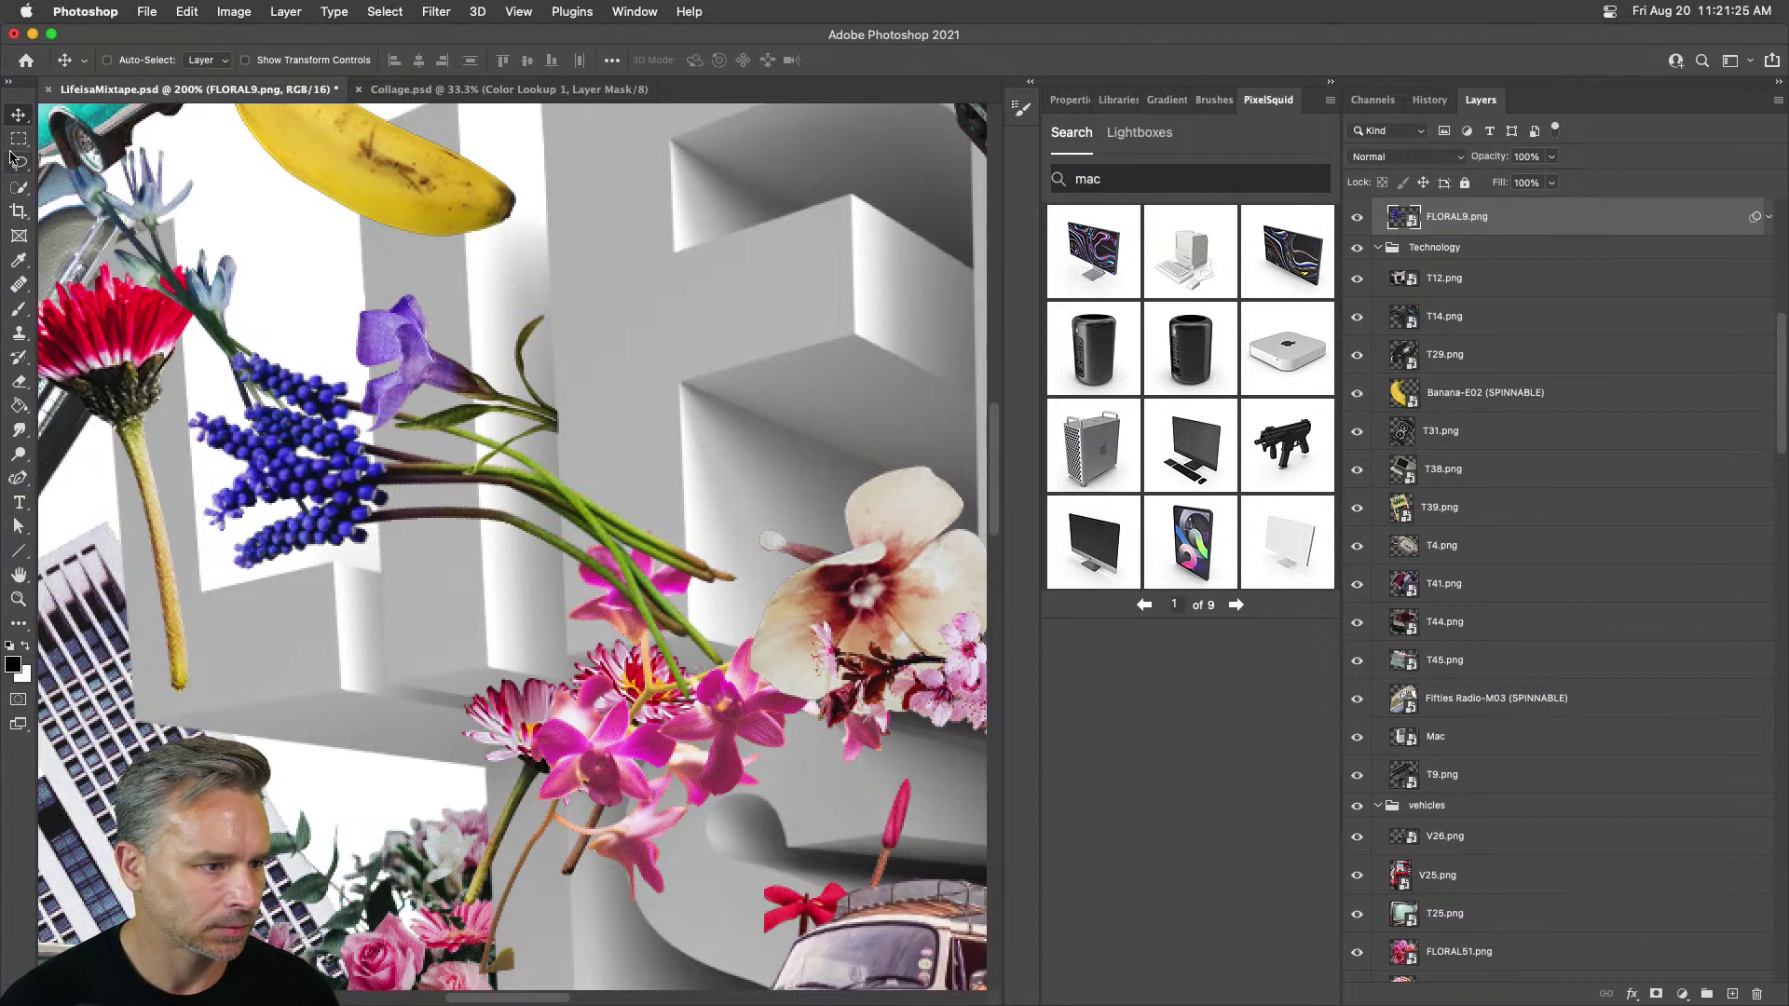
Step: Outline the front of the letter F and mask out the FLORAL9.png stems inside that area
{"action": "left_click", "coordinate": [16, 161]}
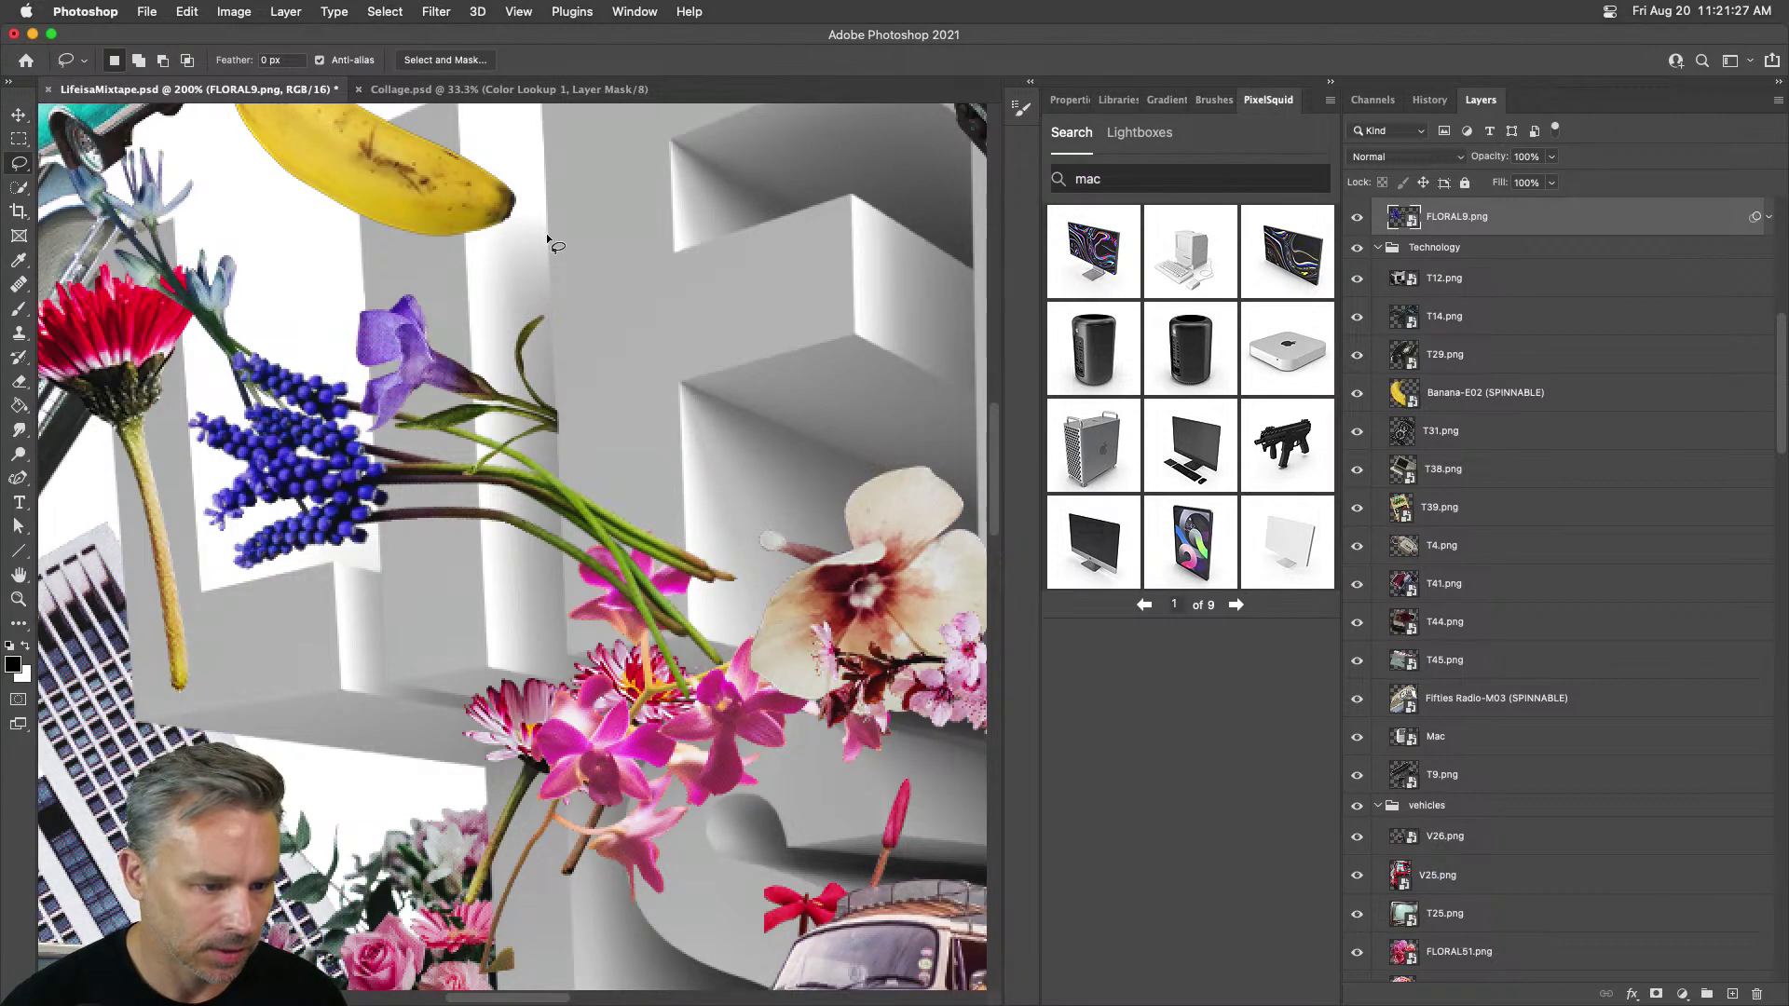
{"action": "mouse_move", "coordinate": [548, 240]}
{"action": "left_mouse_down"}
{"action": "mouse_move", "coordinate": [562, 647]}
{"action": "mouse_move", "coordinate": [768, 821]}
{"action": "mouse_move", "coordinate": [721, 837]}
{"action": "mouse_move", "coordinate": [751, 837]}
{"action": "mouse_move", "coordinate": [878, 752]}
{"action": "mouse_move", "coordinate": [791, 403]}
{"action": "mouse_move", "coordinate": [785, 184]}
{"action": "left_mouse_up"}
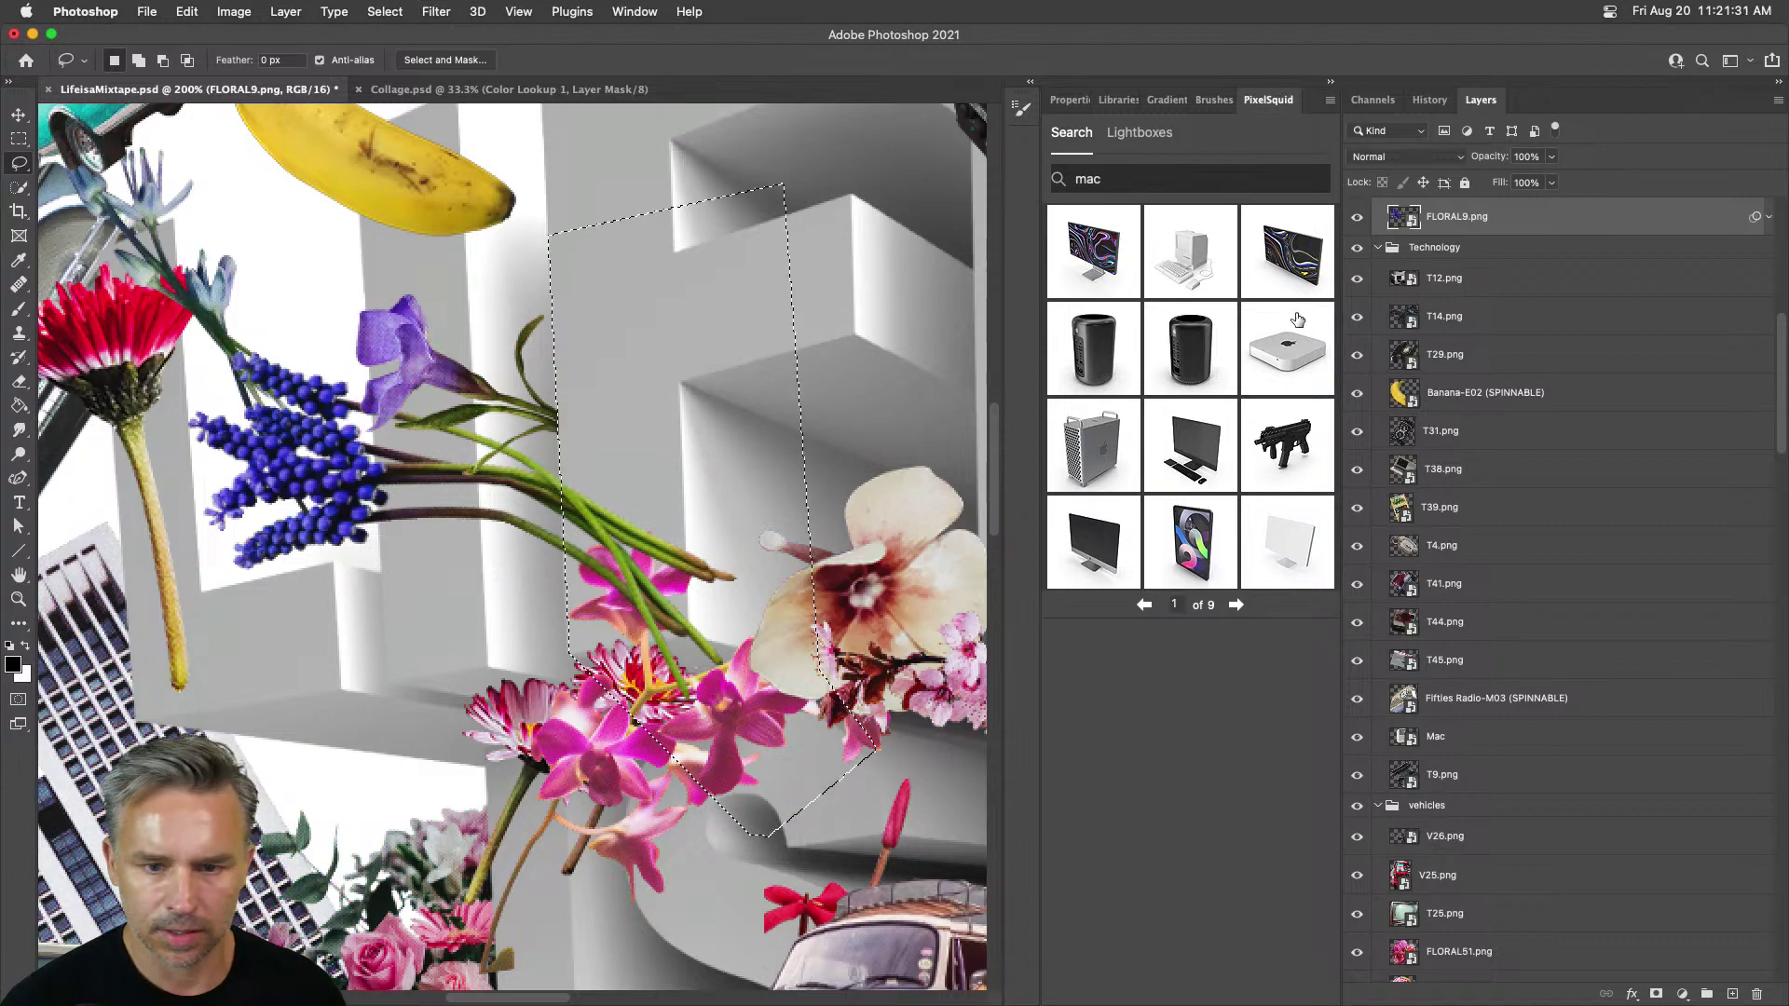
{"action": "left_click", "coordinate": [1656, 994], "text": "alt"}
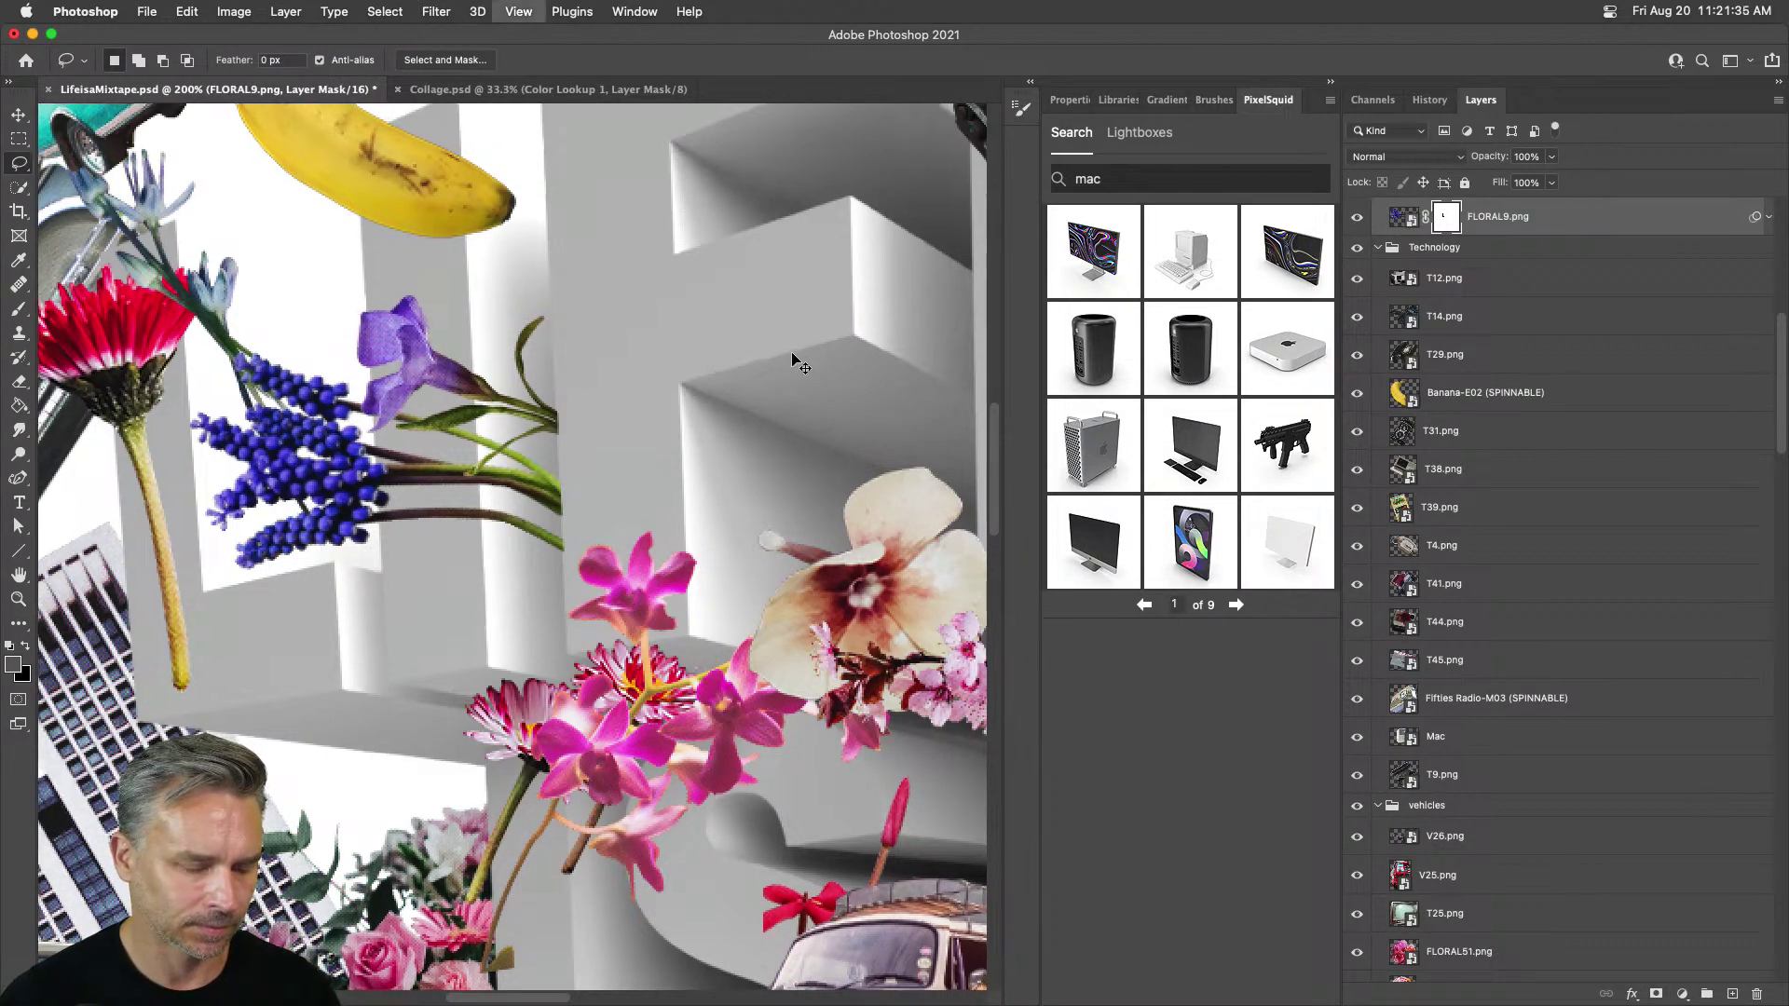
Step: Collapse the PixelSquid panel and shift the Fifties Radio object about 68 px left and 50 px down
{"action": "key", "text": "super+minus"}
{"action": "key", "text": "super+minus"}
{"action": "key", "text": "super+minus"}
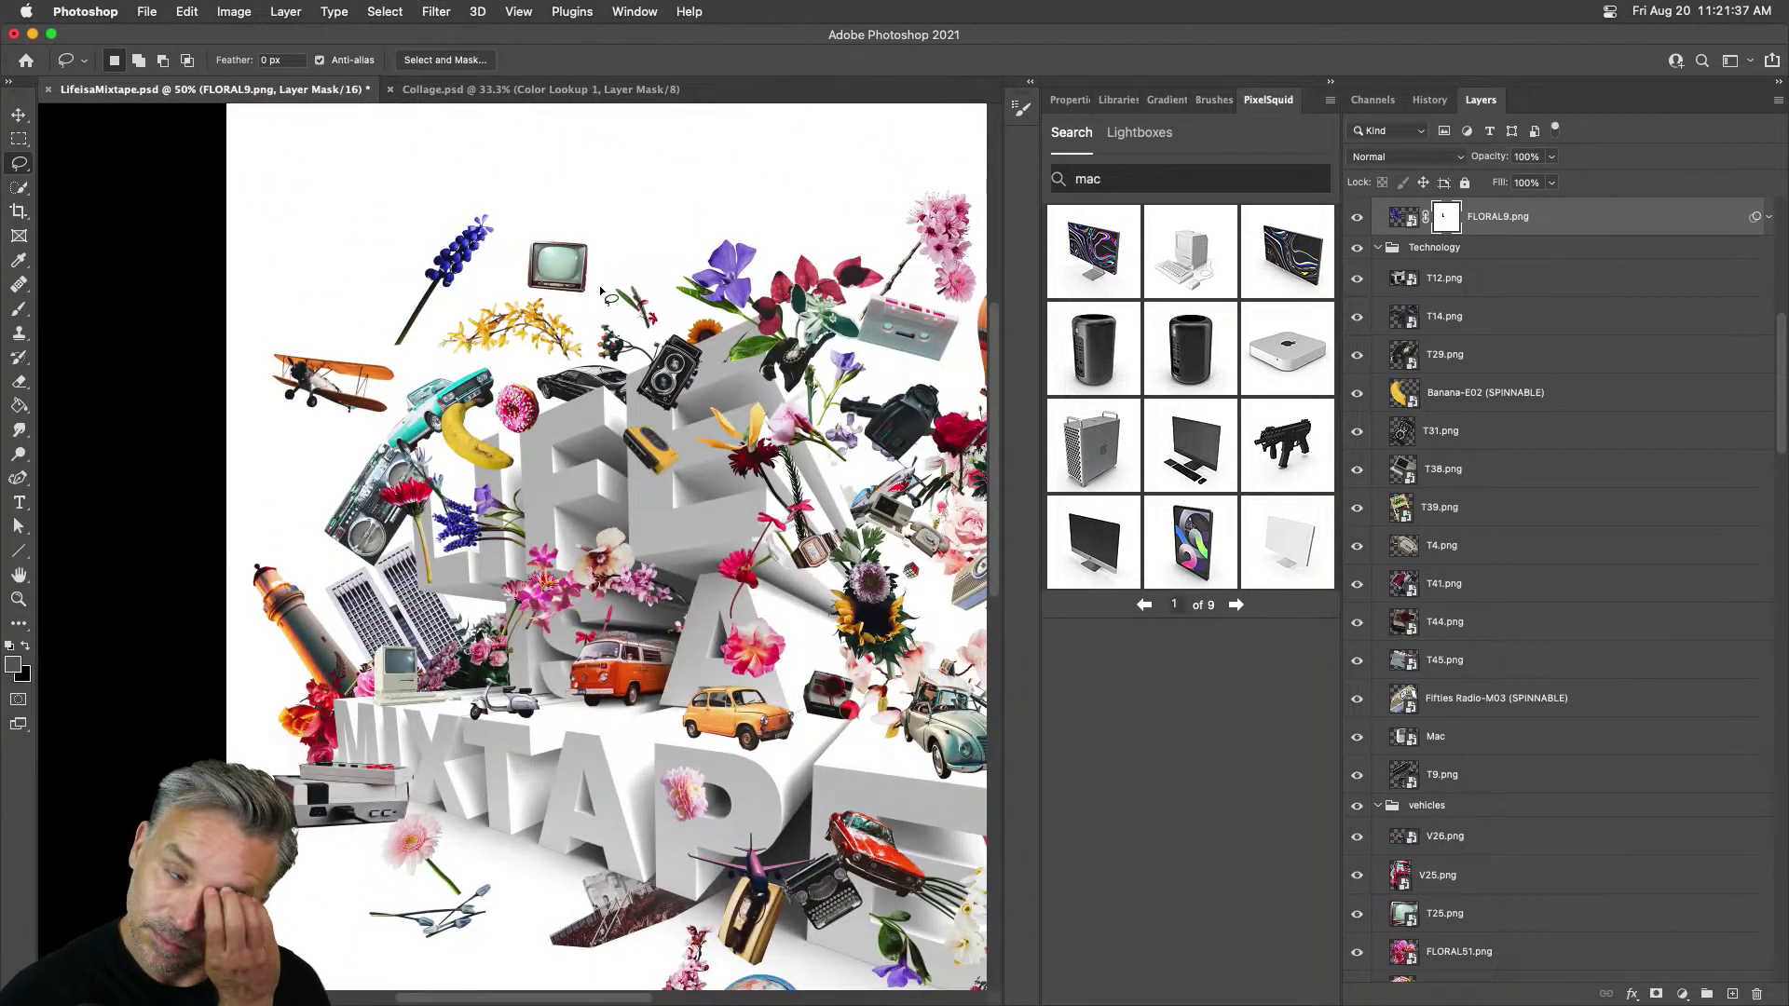
{"action": "left_click", "coordinate": [19, 114]}
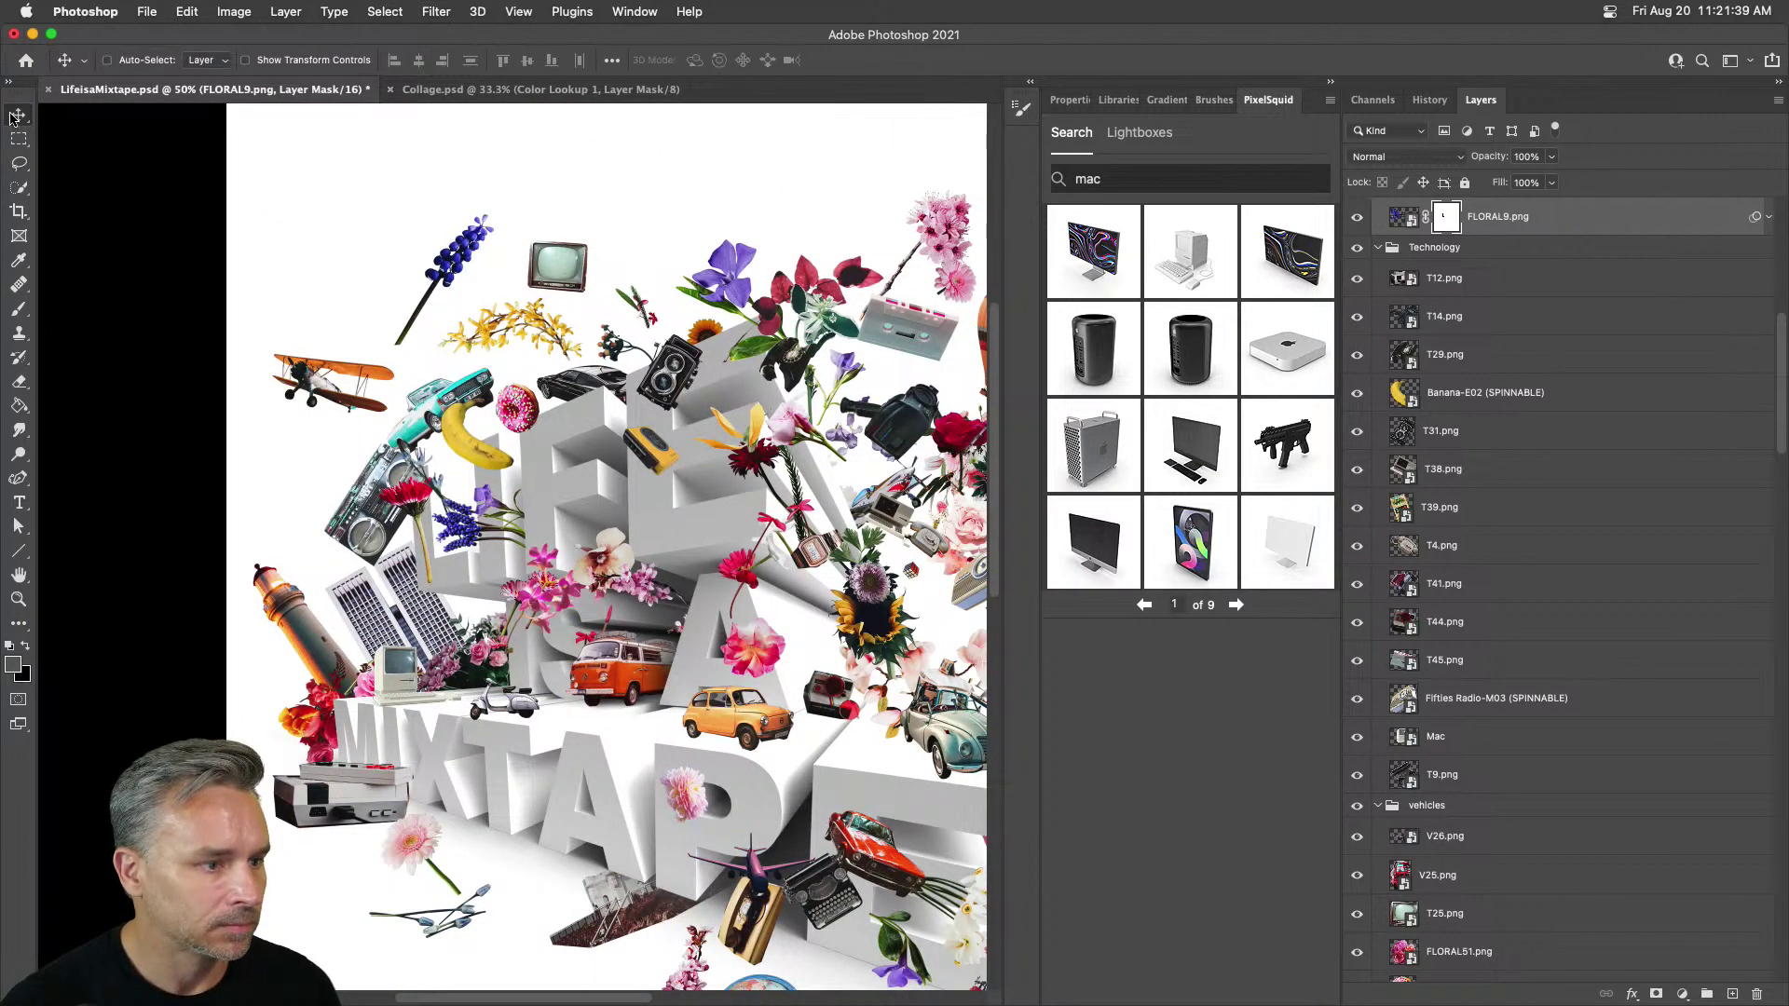
{"action": "left_click", "coordinate": [533, 421], "text": "super"}
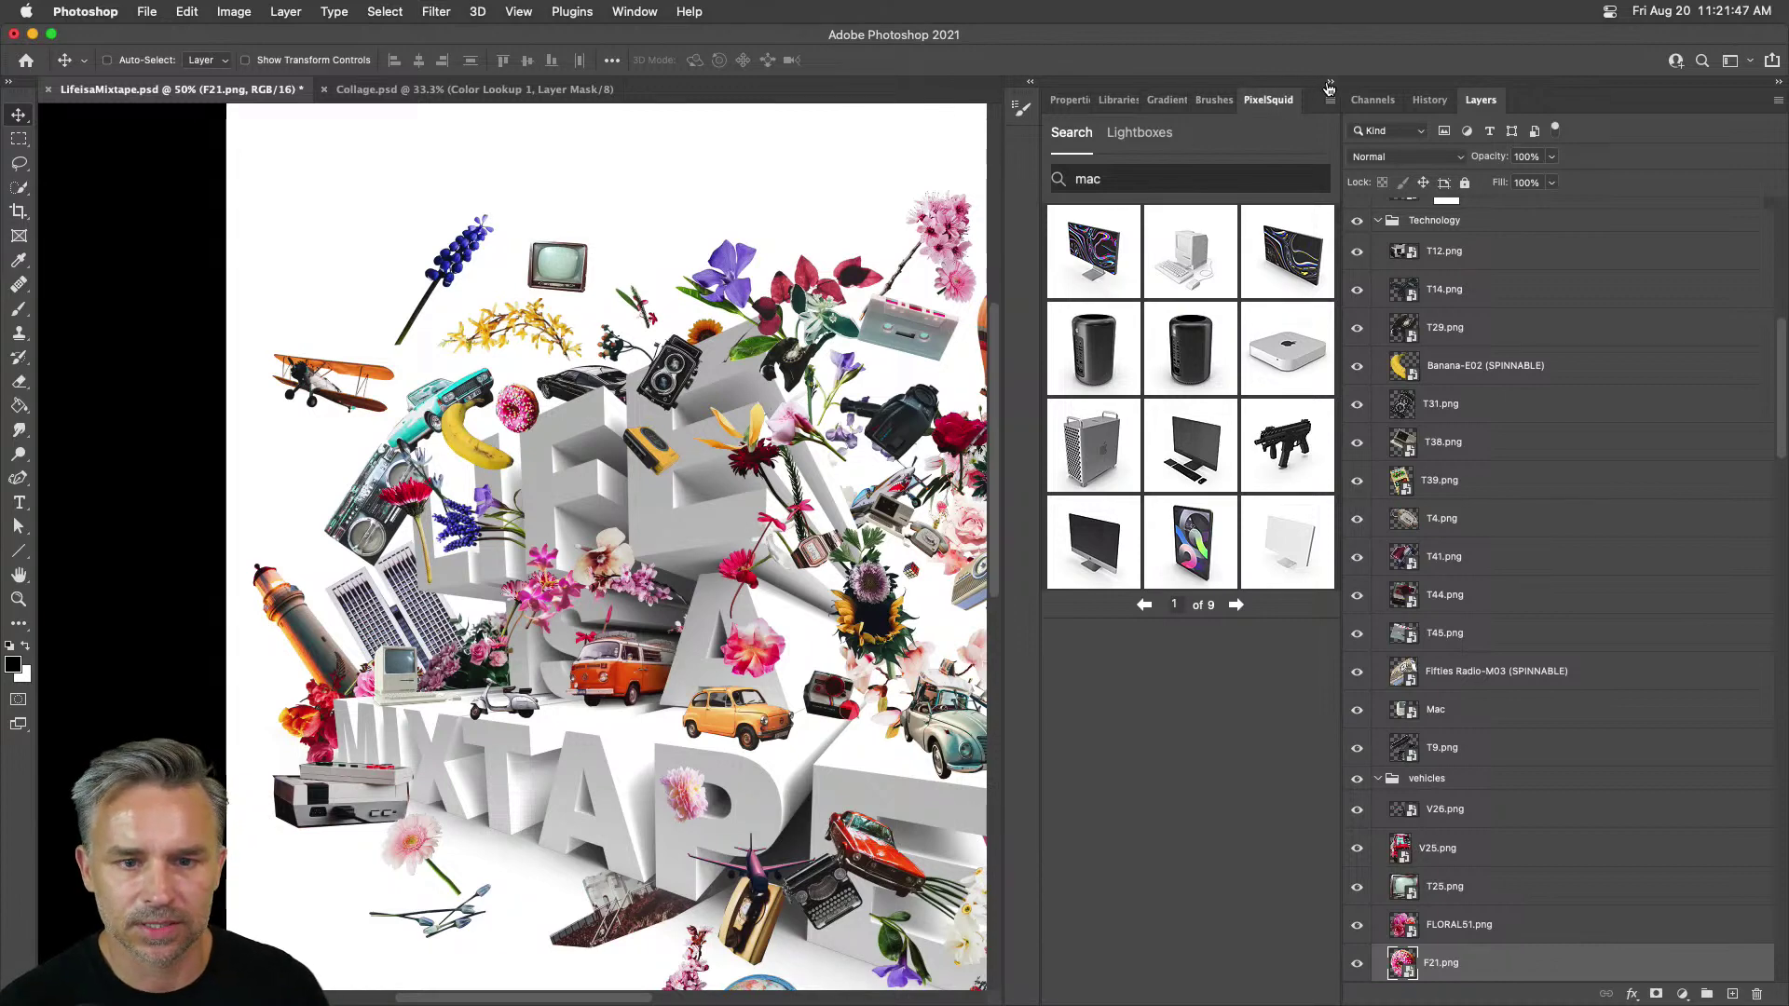
{"action": "left_click", "coordinate": [1329, 83]}
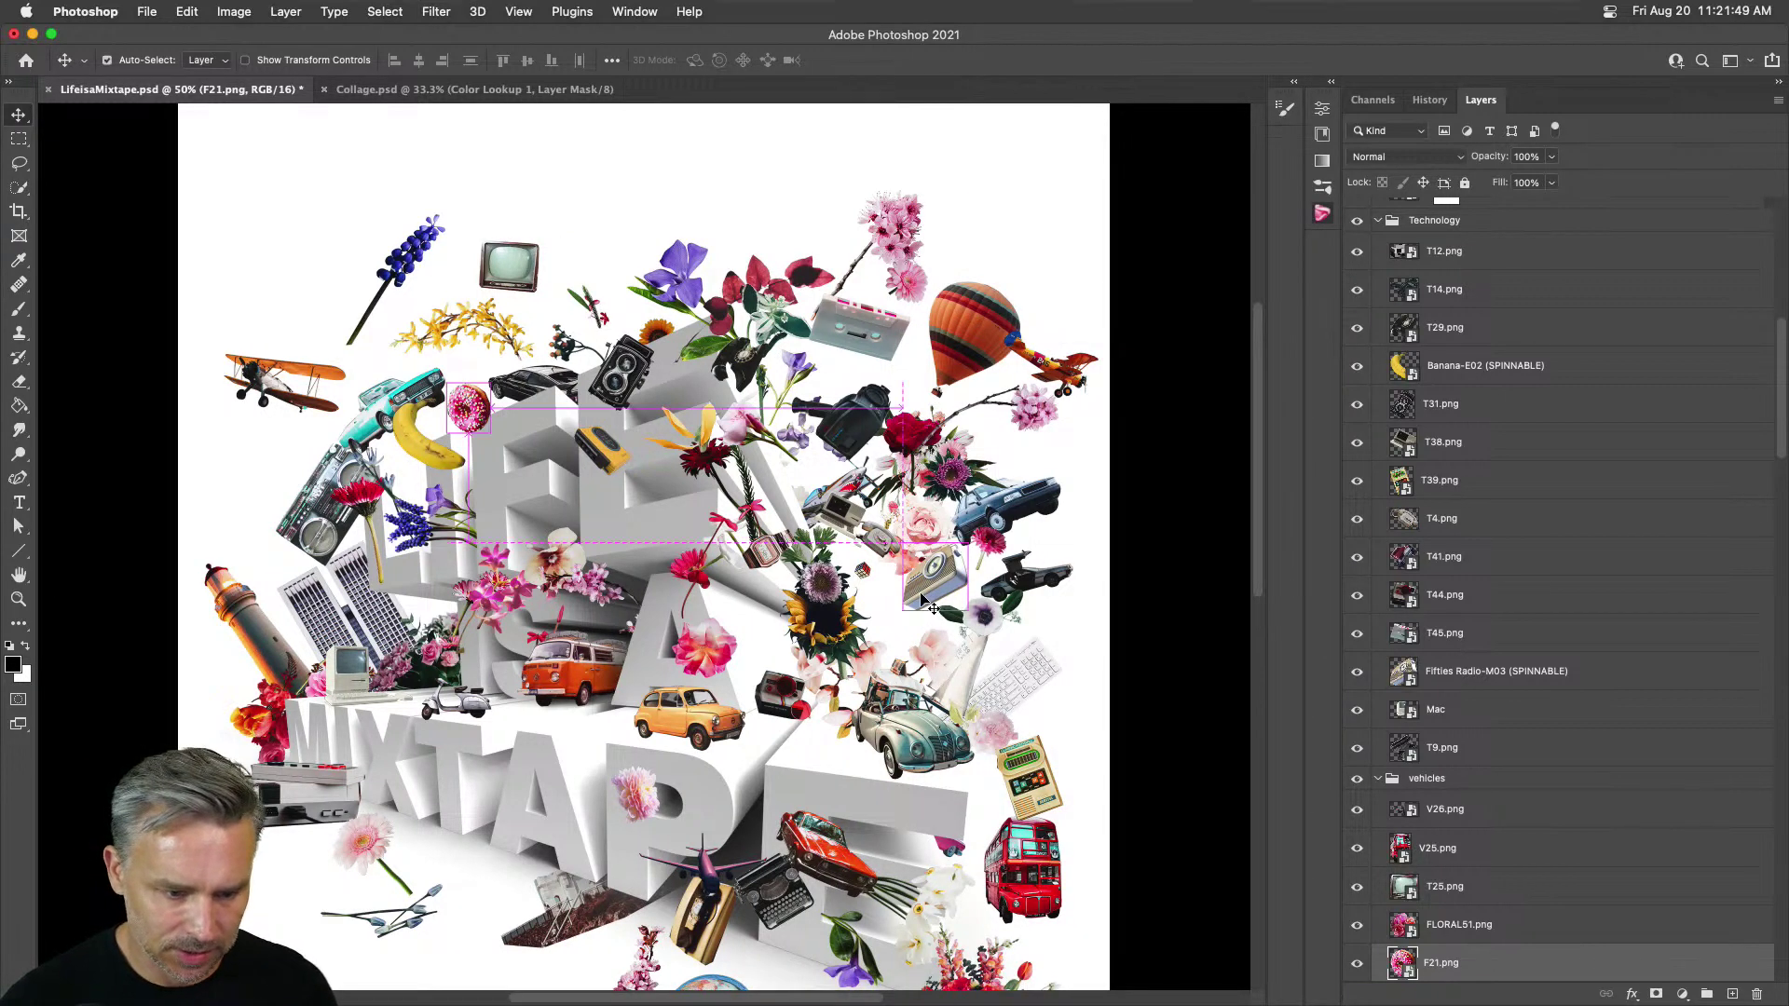
{"action": "left_click", "coordinate": [925, 596], "text": "super"}
{"action": "left_click_drag", "start_coordinate": [925, 596], "coordinate": [893, 617]}
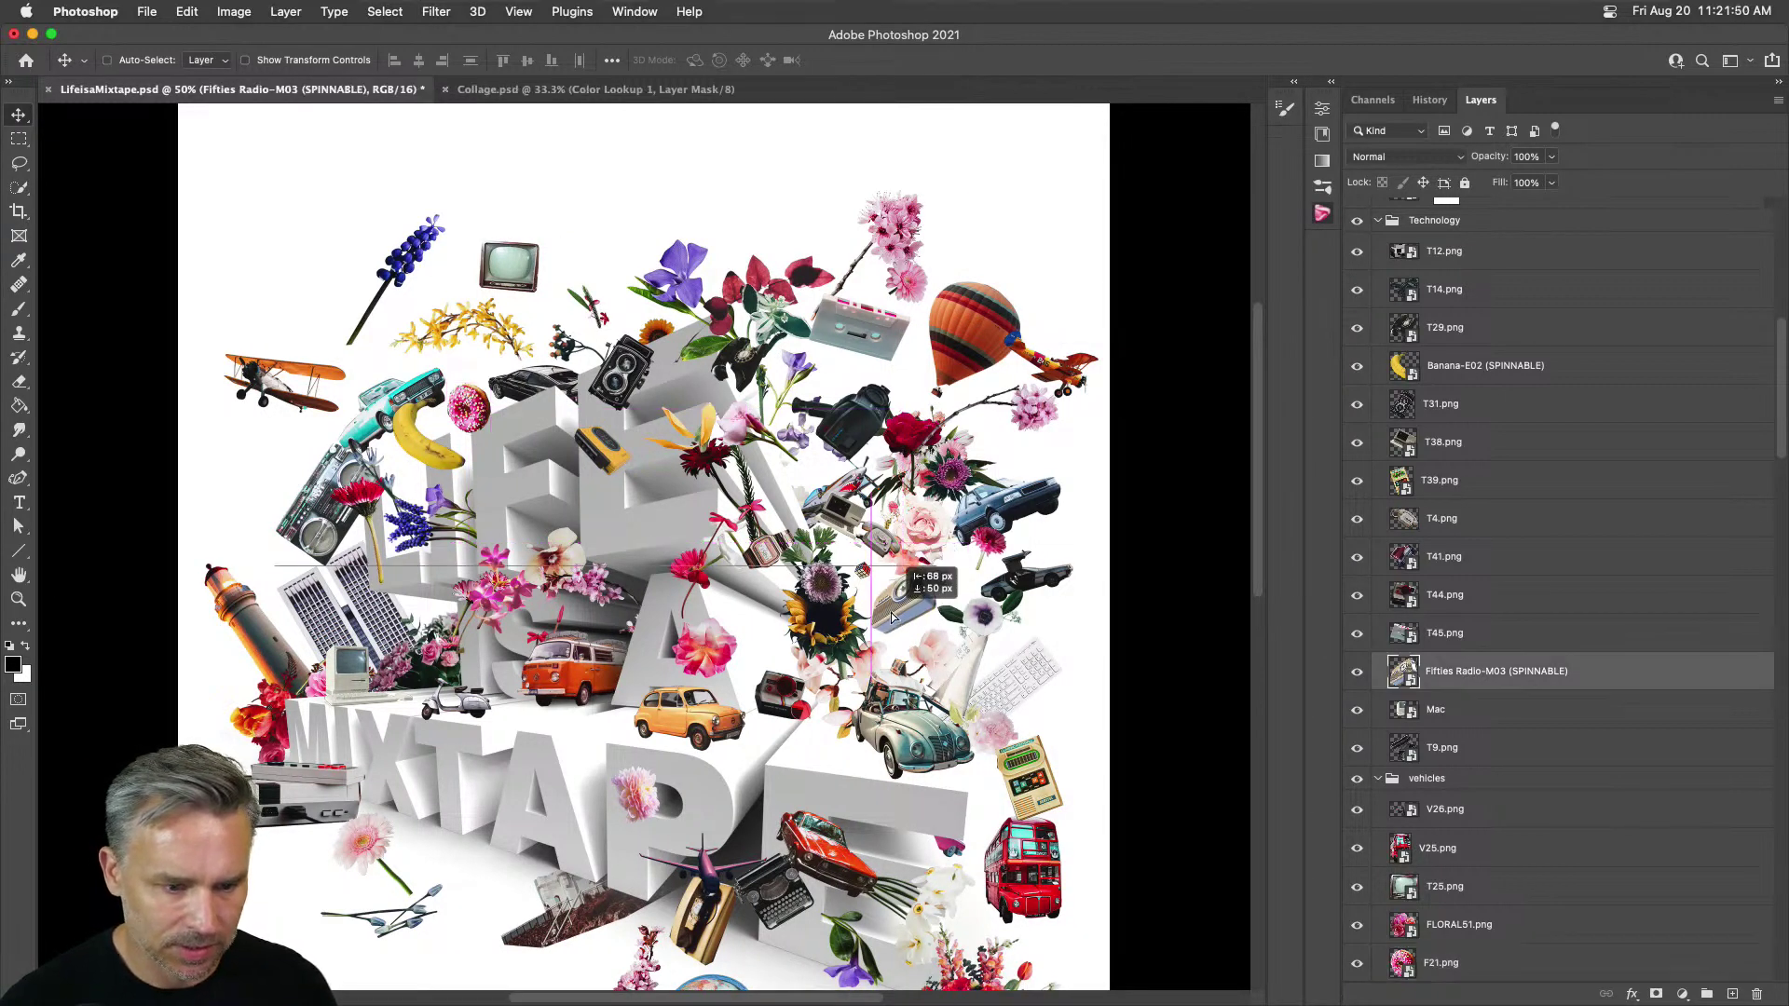
Step: Delete the sunflower arrangement next to the fifties radio
{"action": "left_click", "coordinate": [809, 641], "text": "super"}
{"action": "key", "text": "Delete"}
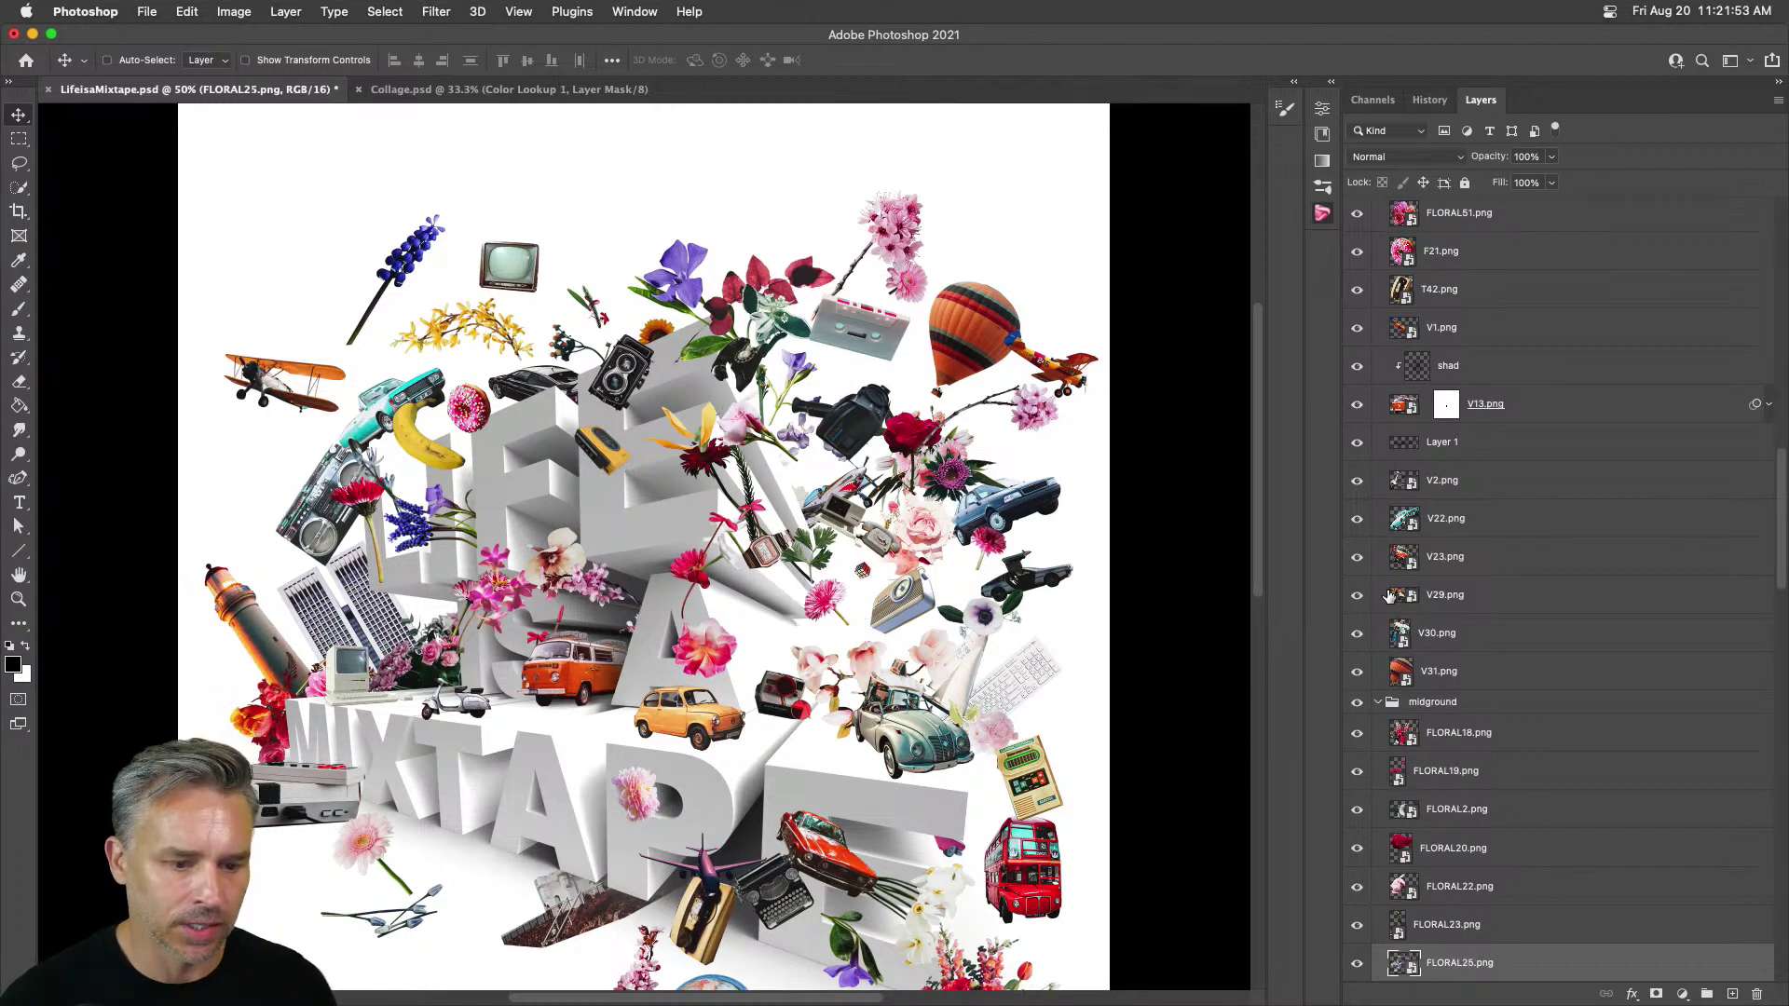
{"action": "left_click", "coordinate": [818, 607], "text": "super"}
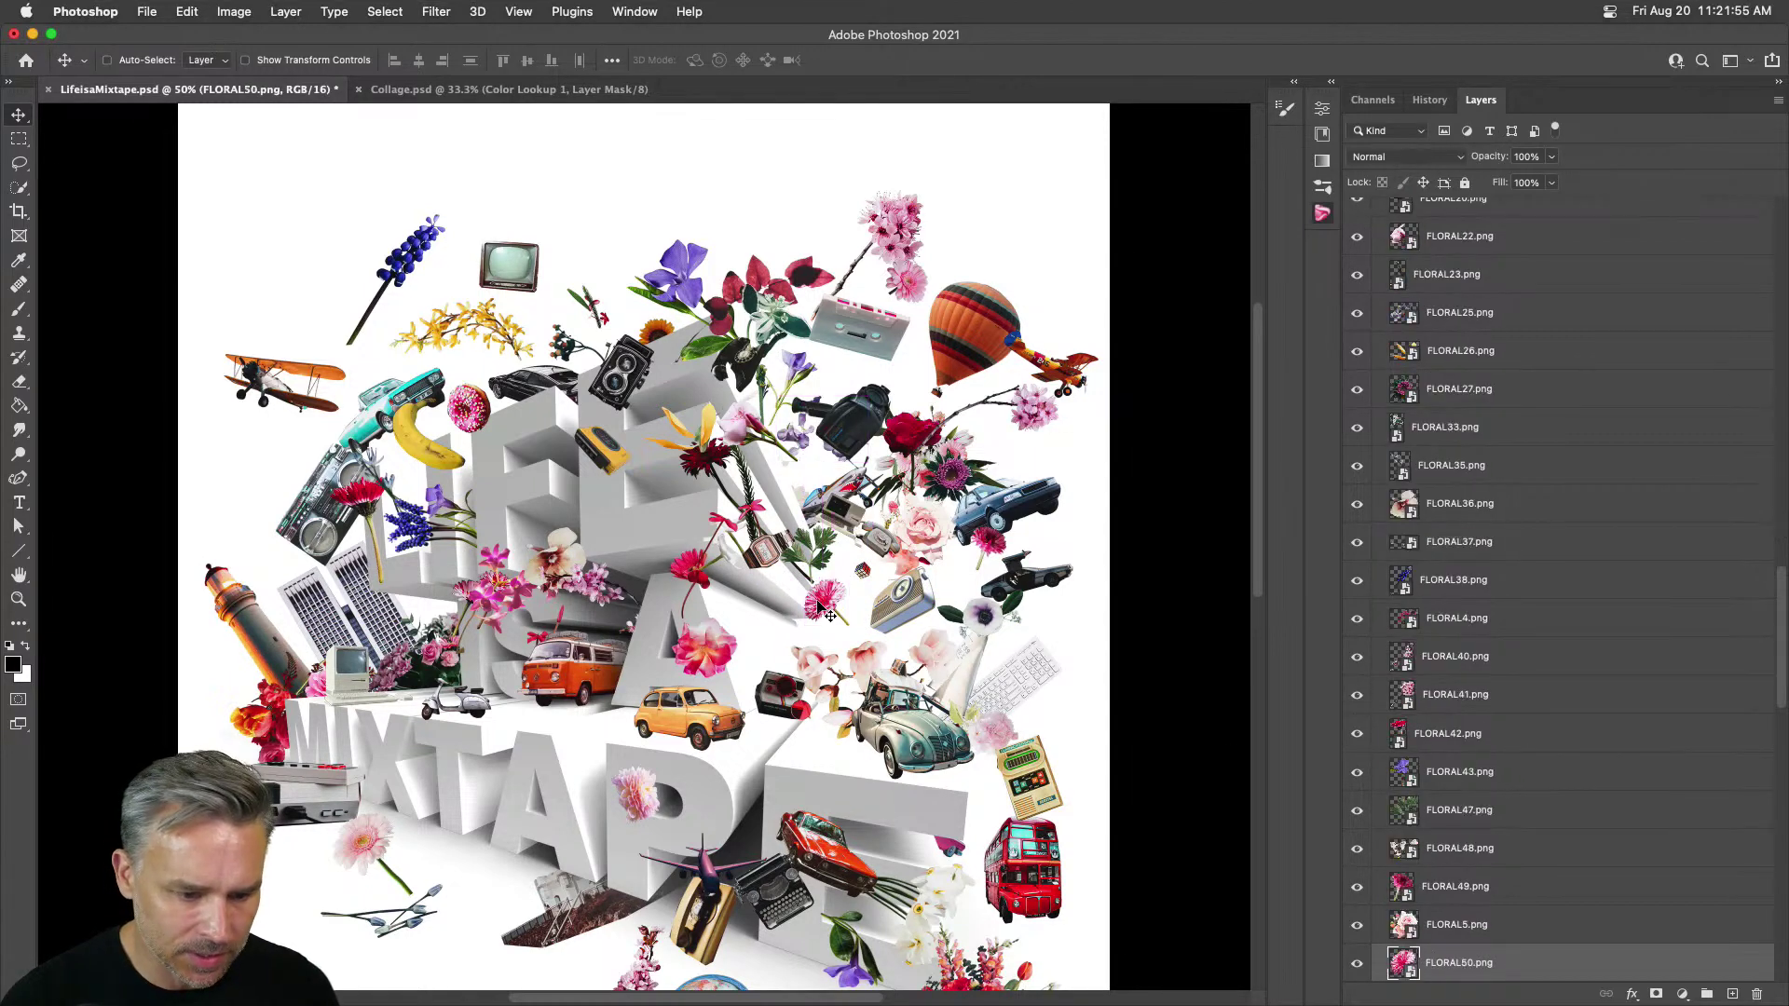
Step: Move the FLORAL48.png blossom branch up beside the letter A and rotate it, applying the transform
{"action": "left_click", "coordinate": [818, 685], "text": "super"}
{"action": "left_click_drag", "start_coordinate": [817, 685], "coordinate": [746, 636]}
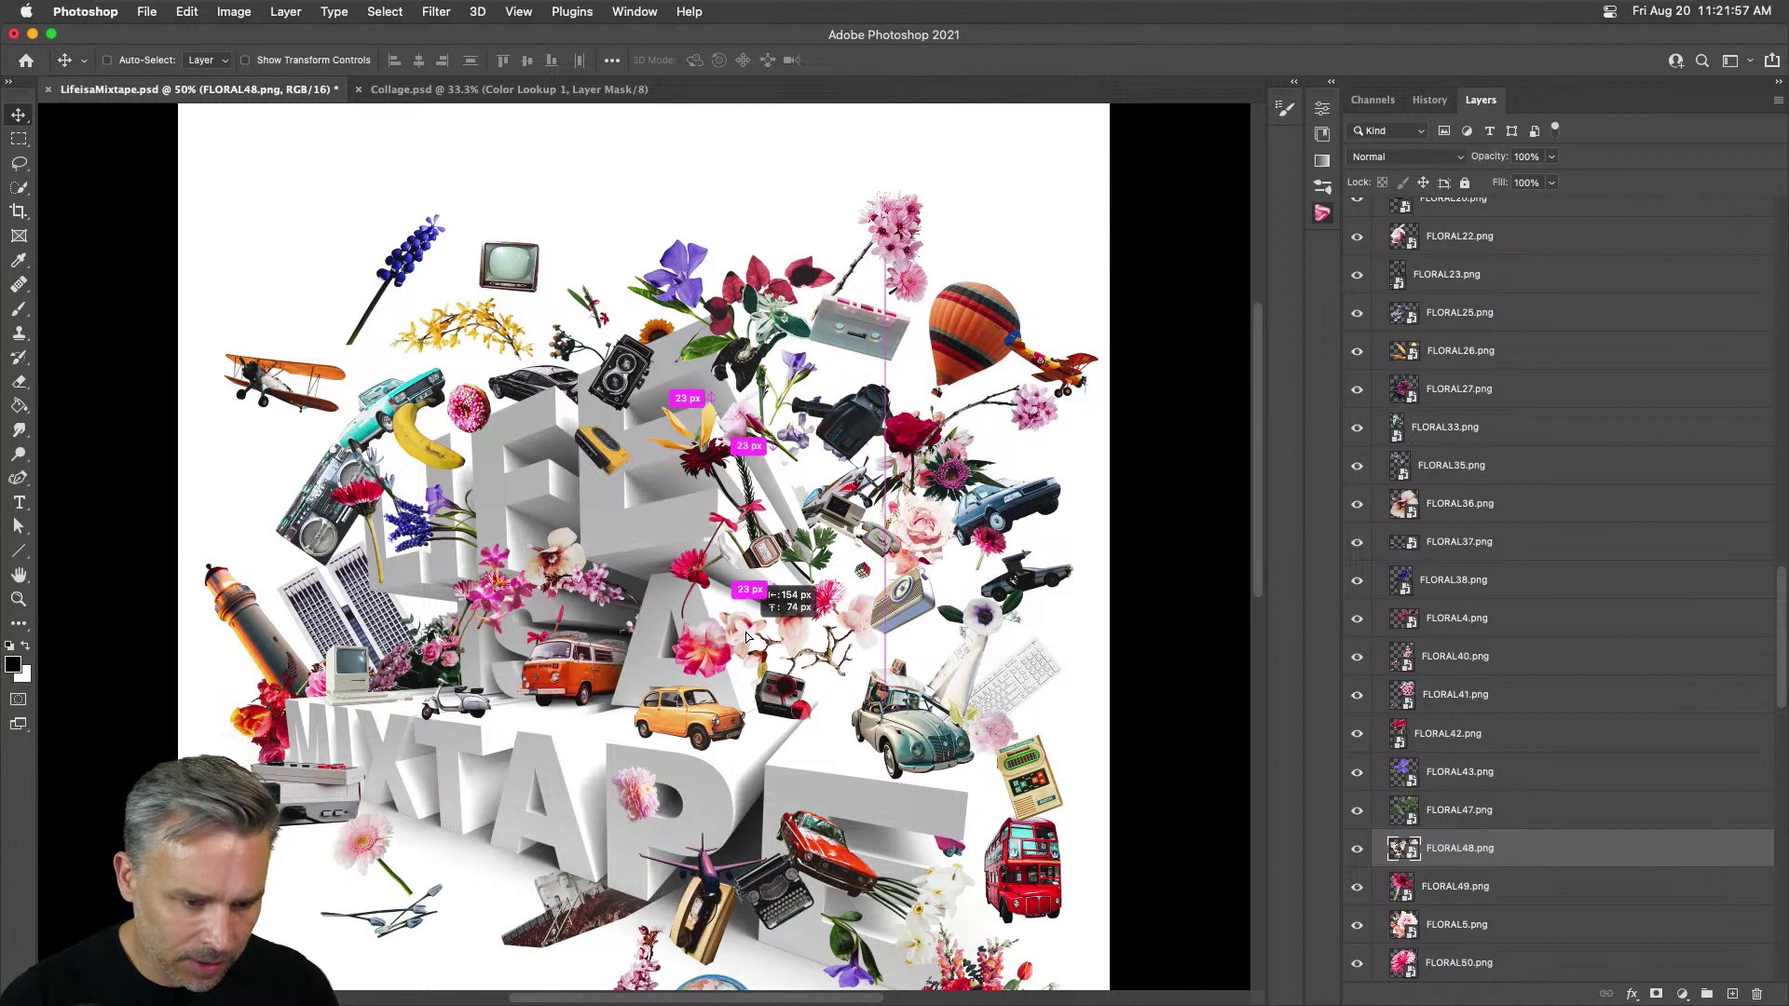
{"action": "key", "text": "super+t"}
{"action": "left_click_drag", "start_coordinate": [674, 585], "coordinate": [997, 573]}
{"action": "key", "text": "Return"}
Step: Place the FLORAL48.png layer at the bottom of the buildings group, behind the letters, and nudge the branch into position
{"action": "key", "text": "super+shift+bracketleft"}
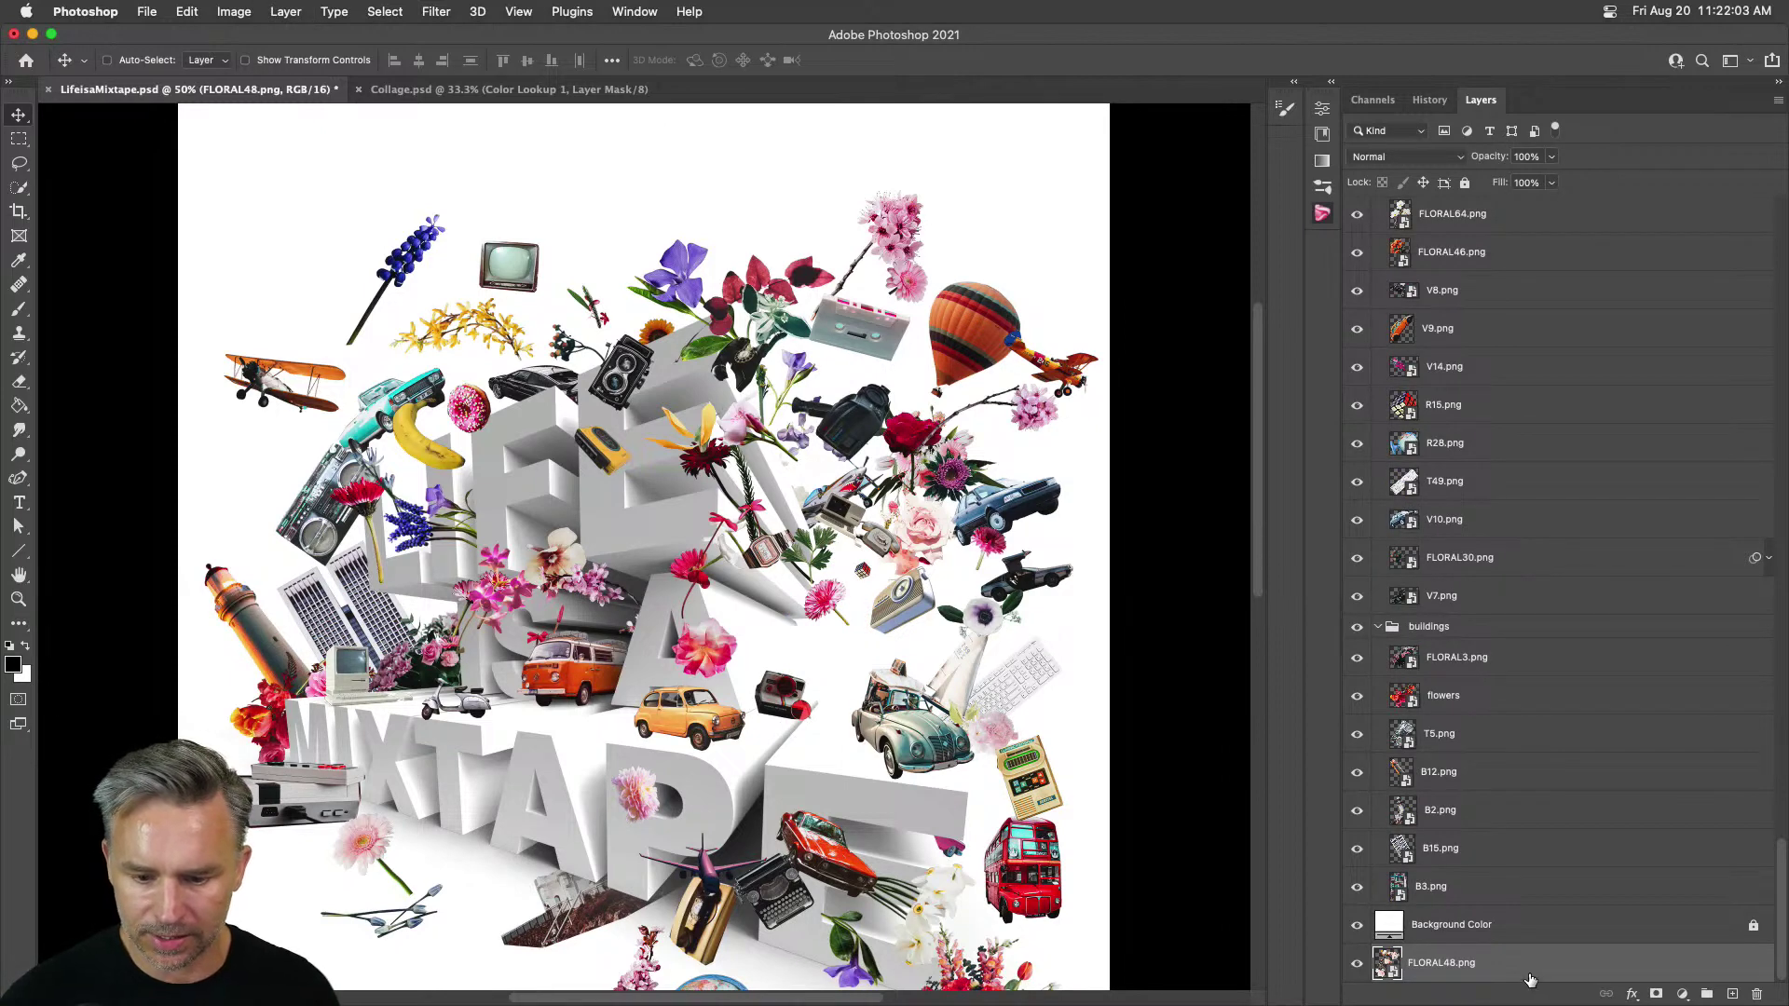
{"action": "left_click_drag", "start_coordinate": [1530, 980], "coordinate": [1421, 939]}
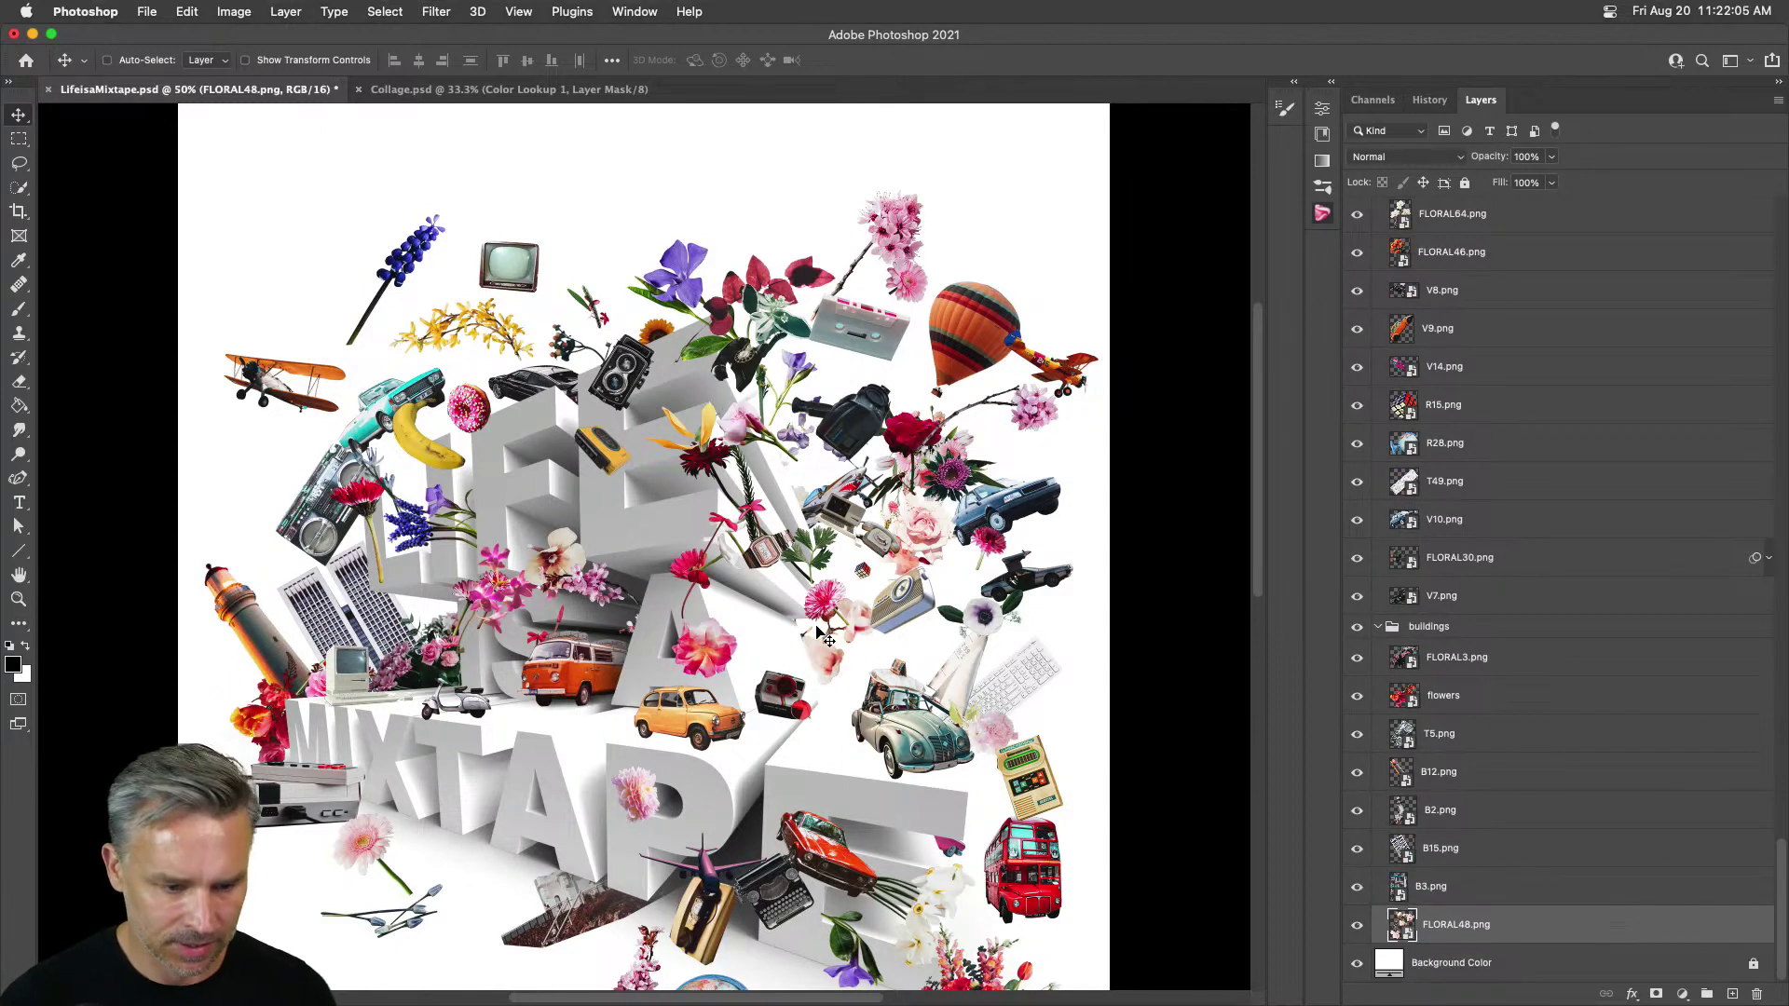
{"action": "mouse_move", "coordinate": [820, 659]}
{"action": "left_mouse_down"}
{"action": "mouse_move", "coordinate": [882, 556]}
{"action": "mouse_move", "coordinate": [853, 546]}
{"action": "mouse_move", "coordinate": [894, 540]}
{"action": "mouse_move", "coordinate": [834, 701]}
{"action": "mouse_move", "coordinate": [834, 642]}
{"action": "left_mouse_up"}
Step: Move the small computer down beside the blossom branch and the Rubik's cube to the empty area above LIFE
{"action": "left_click_drag", "start_coordinate": [857, 528], "coordinate": [754, 210]}
{"action": "left_click", "coordinate": [861, 578], "text": "super"}
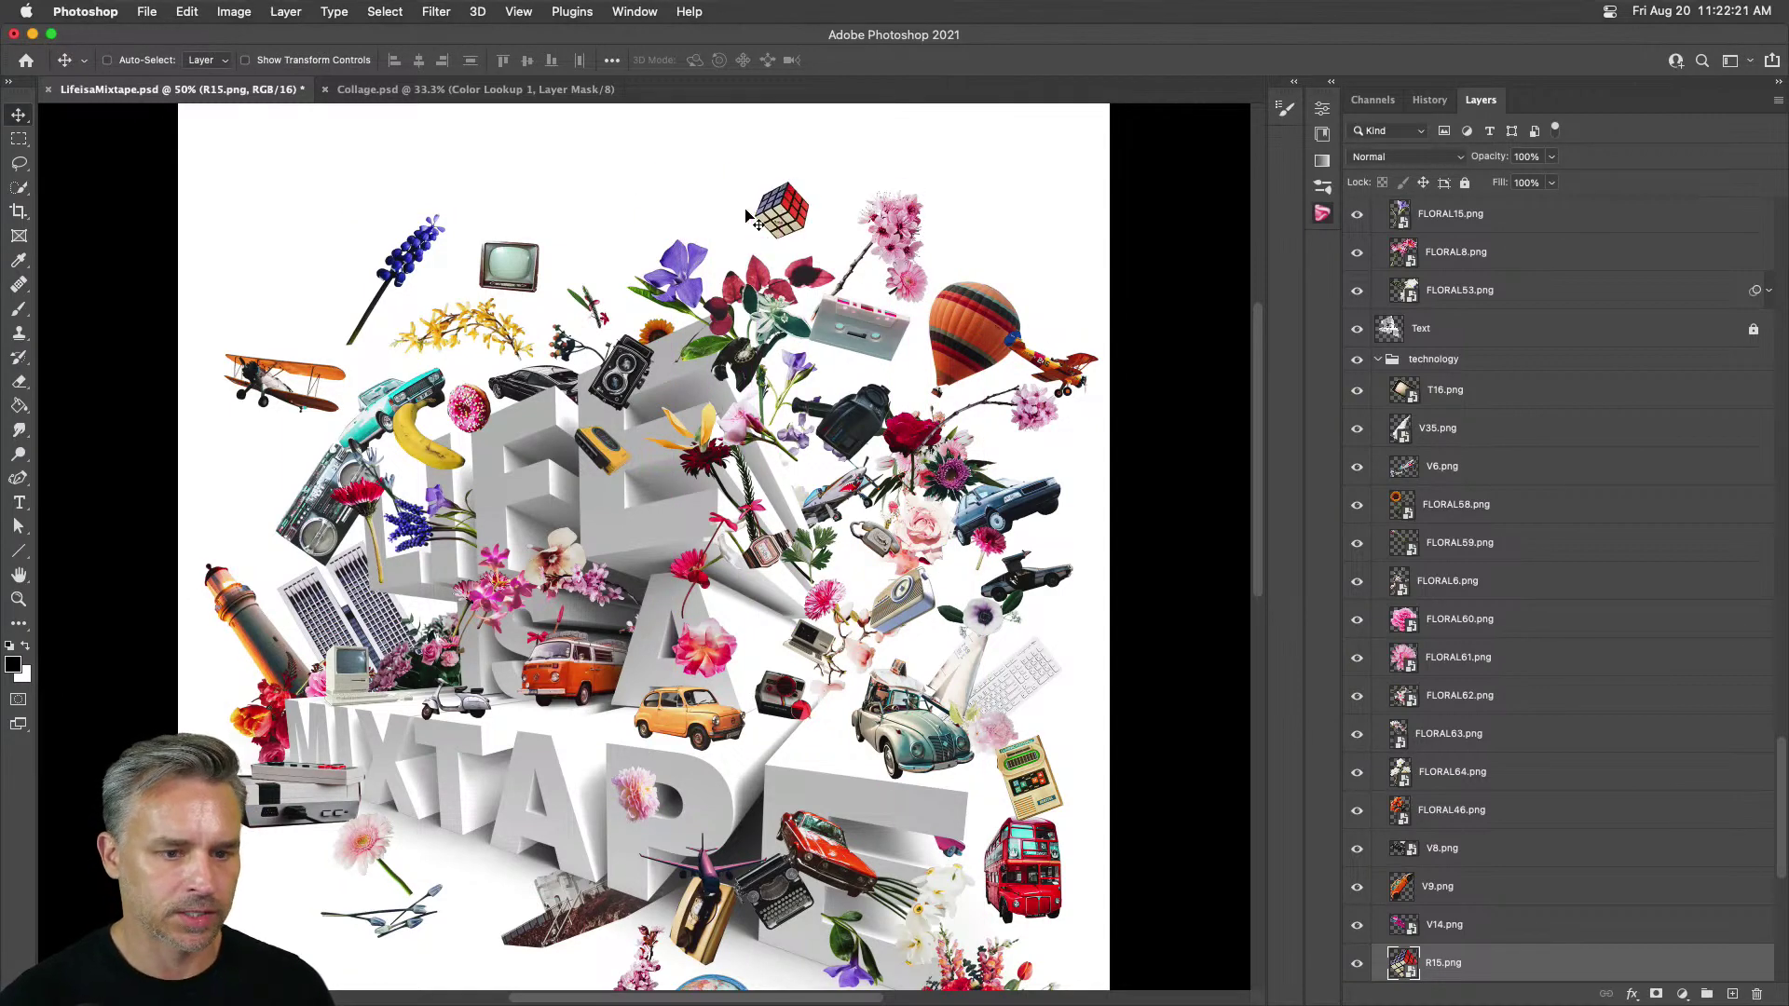
Step: Move the hot-air balloon up, away from the red biplane, and enlarge it
{"action": "left_click", "coordinate": [964, 331], "text": "super"}
{"action": "left_click_drag", "start_coordinate": [969, 334], "coordinate": [970, 277]}
{"action": "key", "text": "ctrl+t"}
{"action": "key", "text": "Escape"}
Step: Move the FLORAL41.png cherry blossom down behind the camcorder and place its layer just above Background Color
{"action": "left_click_drag", "start_coordinate": [887, 232], "coordinate": [874, 402]}
{"action": "key", "text": "super+shift+bracketleft"}
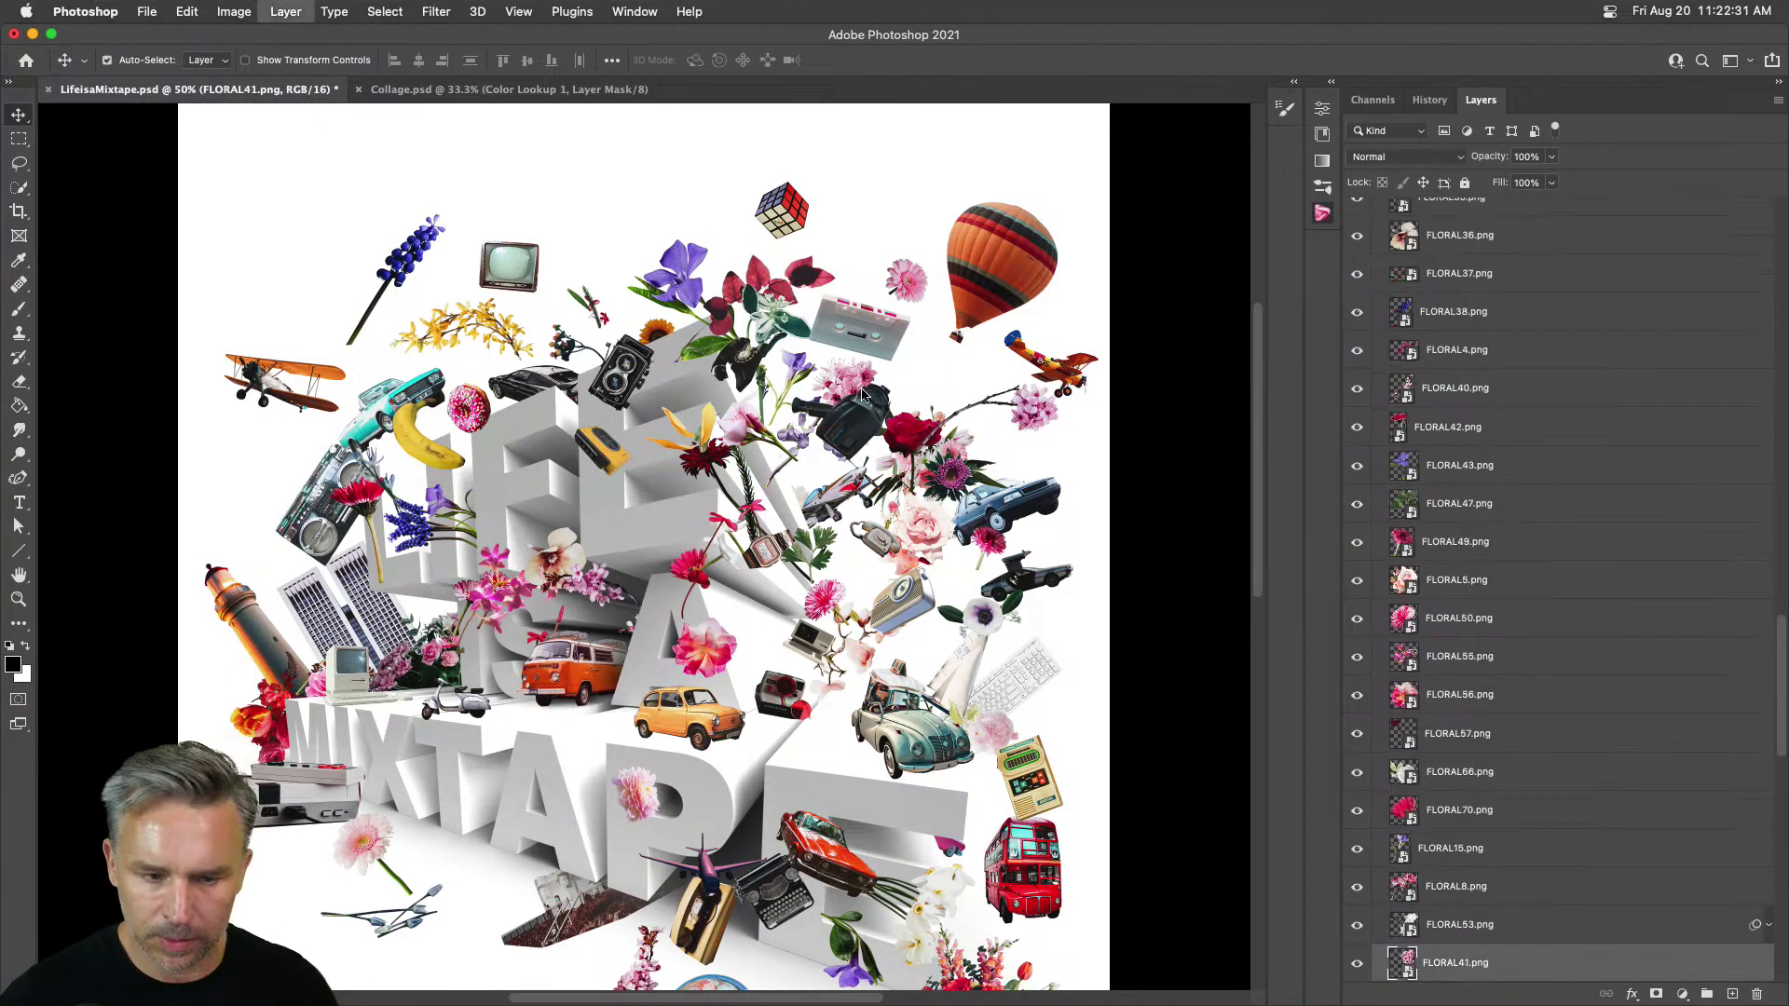
{"action": "left_click_drag", "start_coordinate": [1455, 971], "coordinate": [1465, 897]}
Step: Move the pink peony to the gap between P and E of MIXTAPE, and the pink flower1 daisy onto the letter A
{"action": "scroll", "coordinate": [814, 680], "scroll_direction": "down", "scroll_amount": 5}
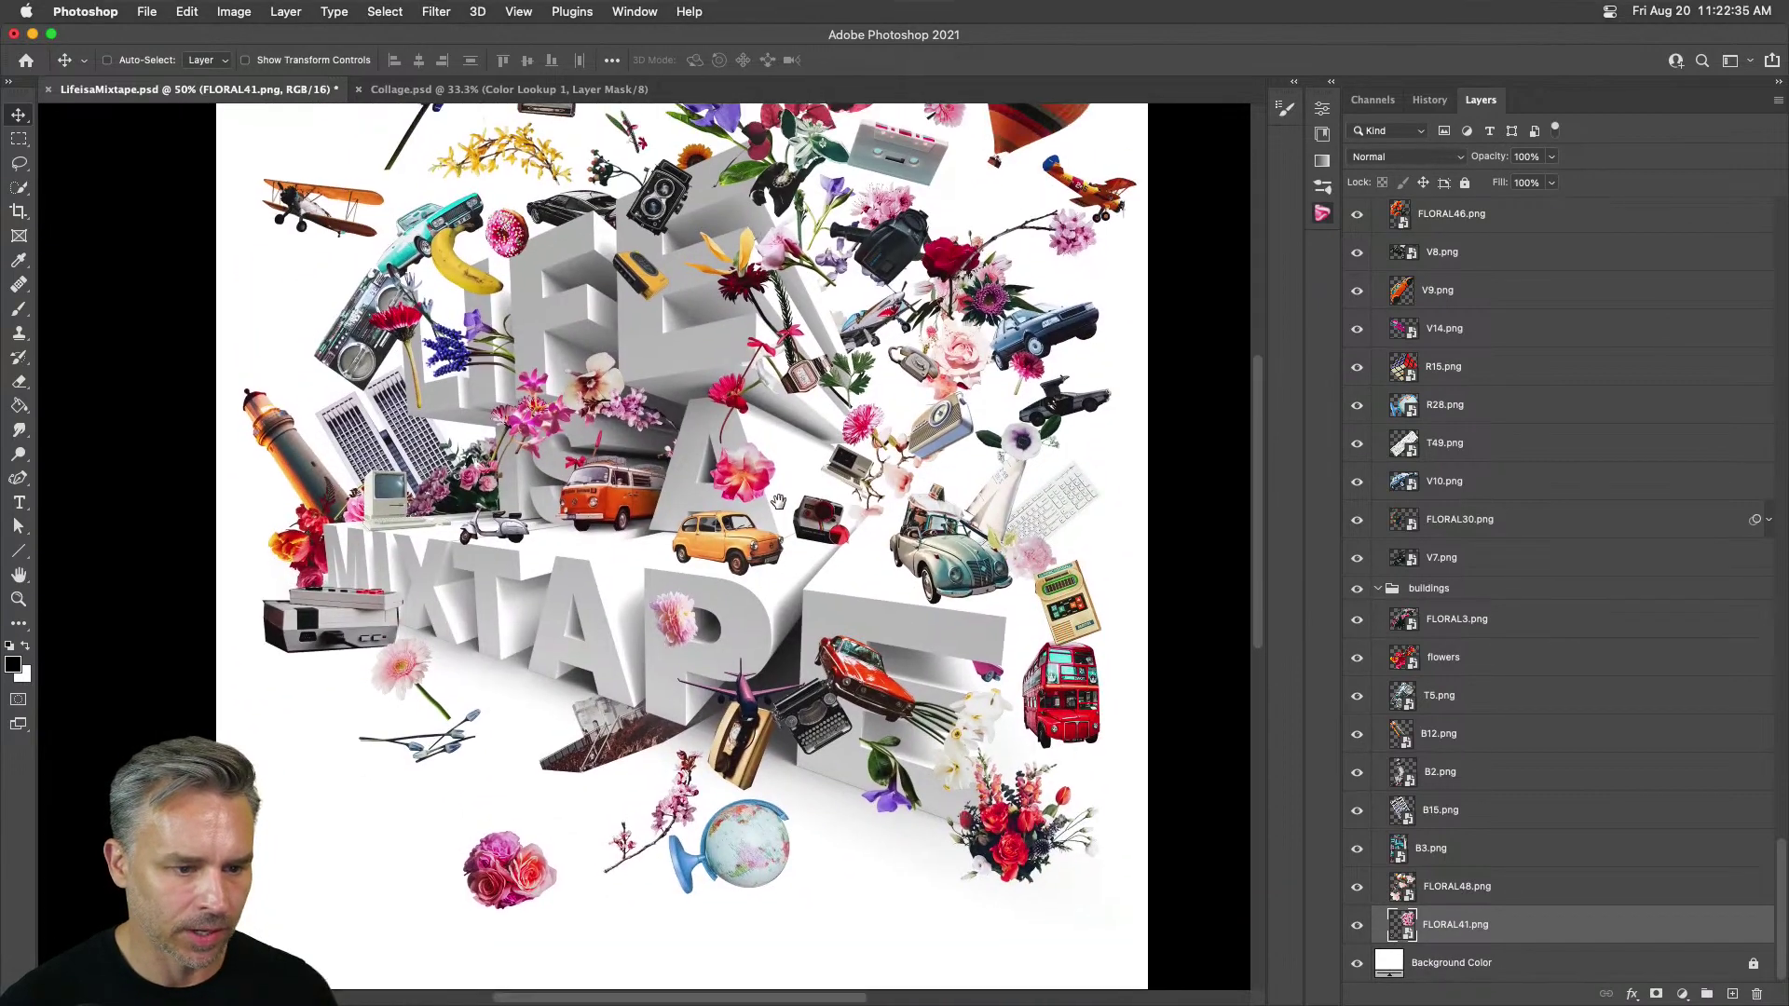
{"action": "left_click", "coordinate": [685, 635], "text": "super"}
{"action": "left_click_drag", "start_coordinate": [685, 634], "coordinate": [622, 610]}
{"action": "left_click_drag", "start_coordinate": [400, 676], "coordinate": [788, 663]}
Step: Outline the front of the letter P in MIXTAPE and add a layer mask to flower1 hiding that area
{"action": "key", "text": "super+equal"}
{"action": "key", "text": "super+equal"}
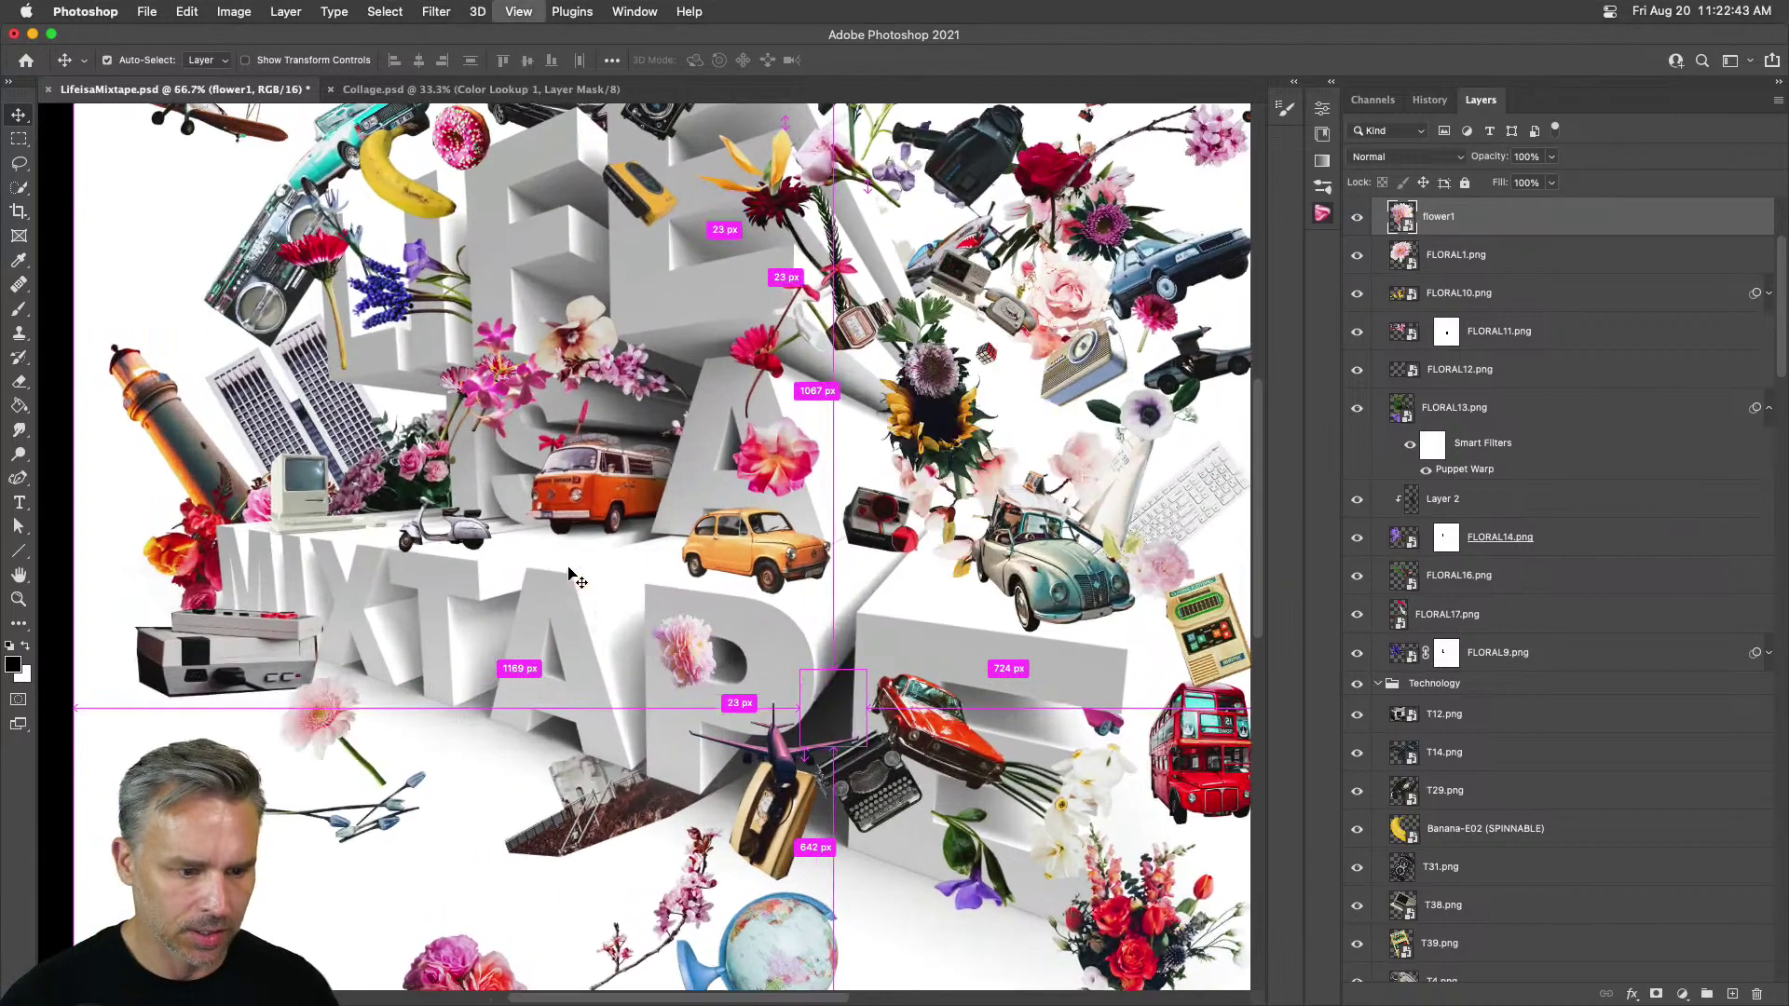
{"action": "left_click", "coordinate": [19, 161]}
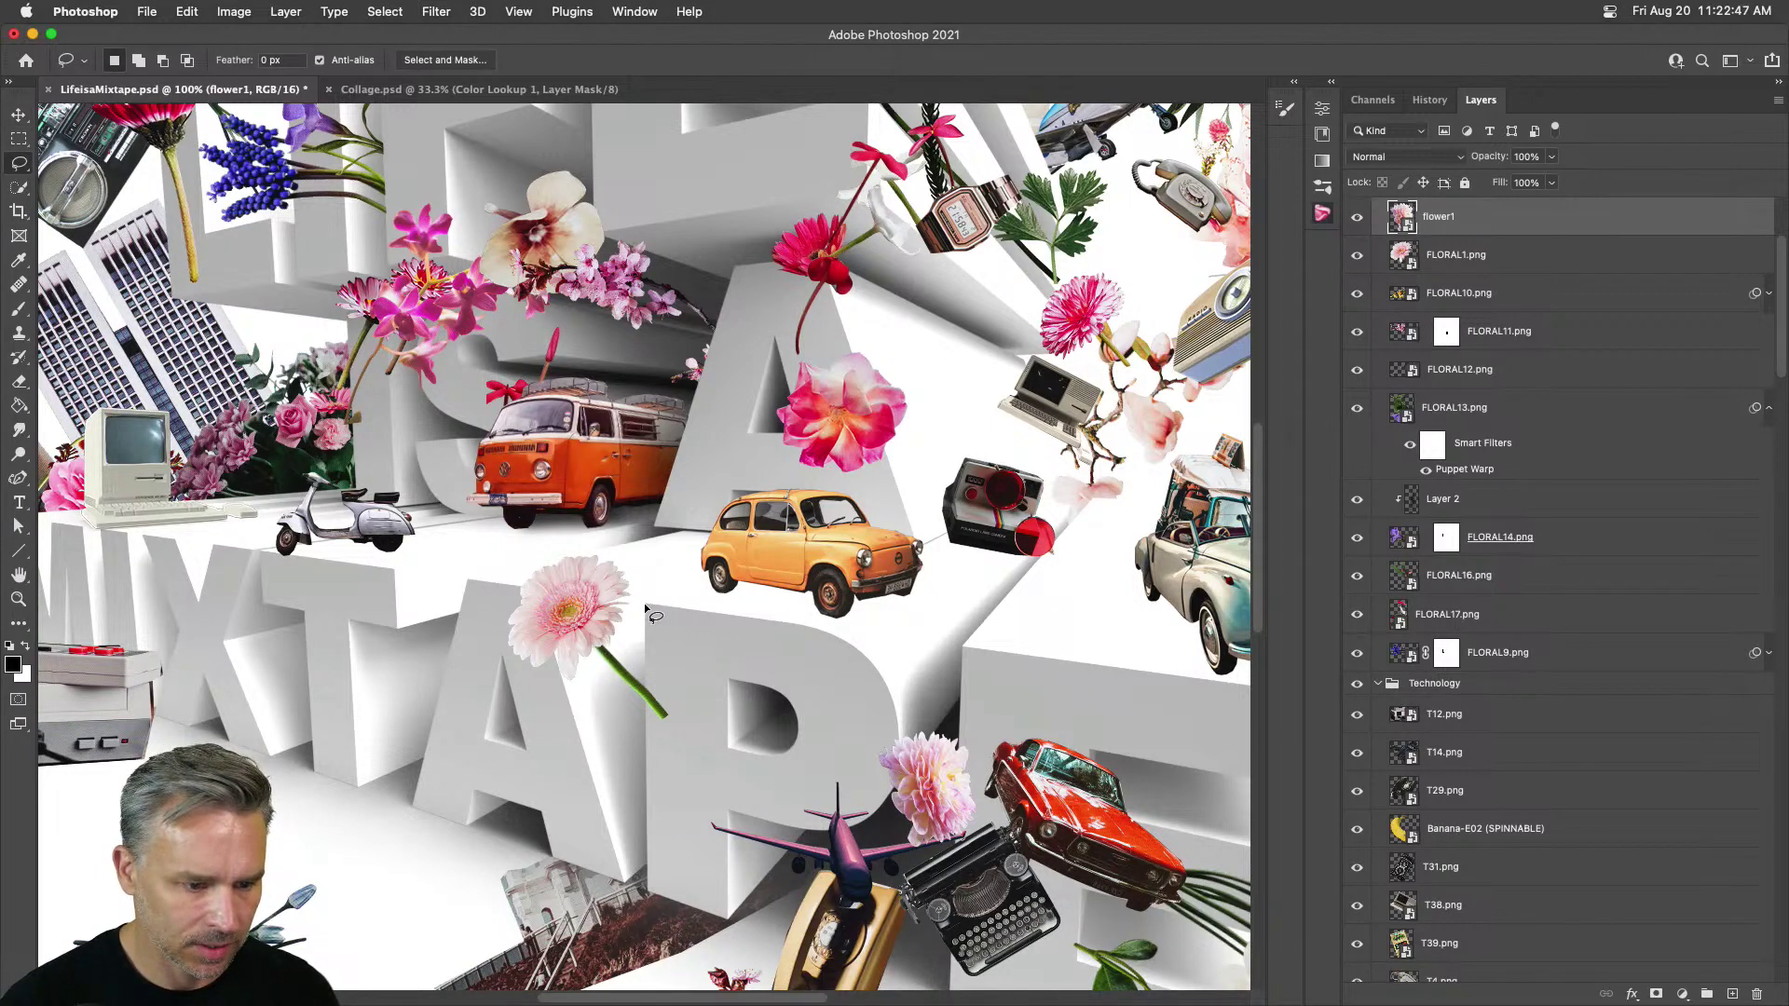
{"action": "mouse_move", "coordinate": [645, 605]}
{"action": "left_mouse_down"}
{"action": "mouse_move", "coordinate": [687, 716]}
{"action": "mouse_move", "coordinate": [611, 918]}
{"action": "mouse_move", "coordinate": [646, 894]}
{"action": "mouse_move", "coordinate": [751, 911]}
{"action": "mouse_move", "coordinate": [759, 645]}
{"action": "left_mouse_up"}
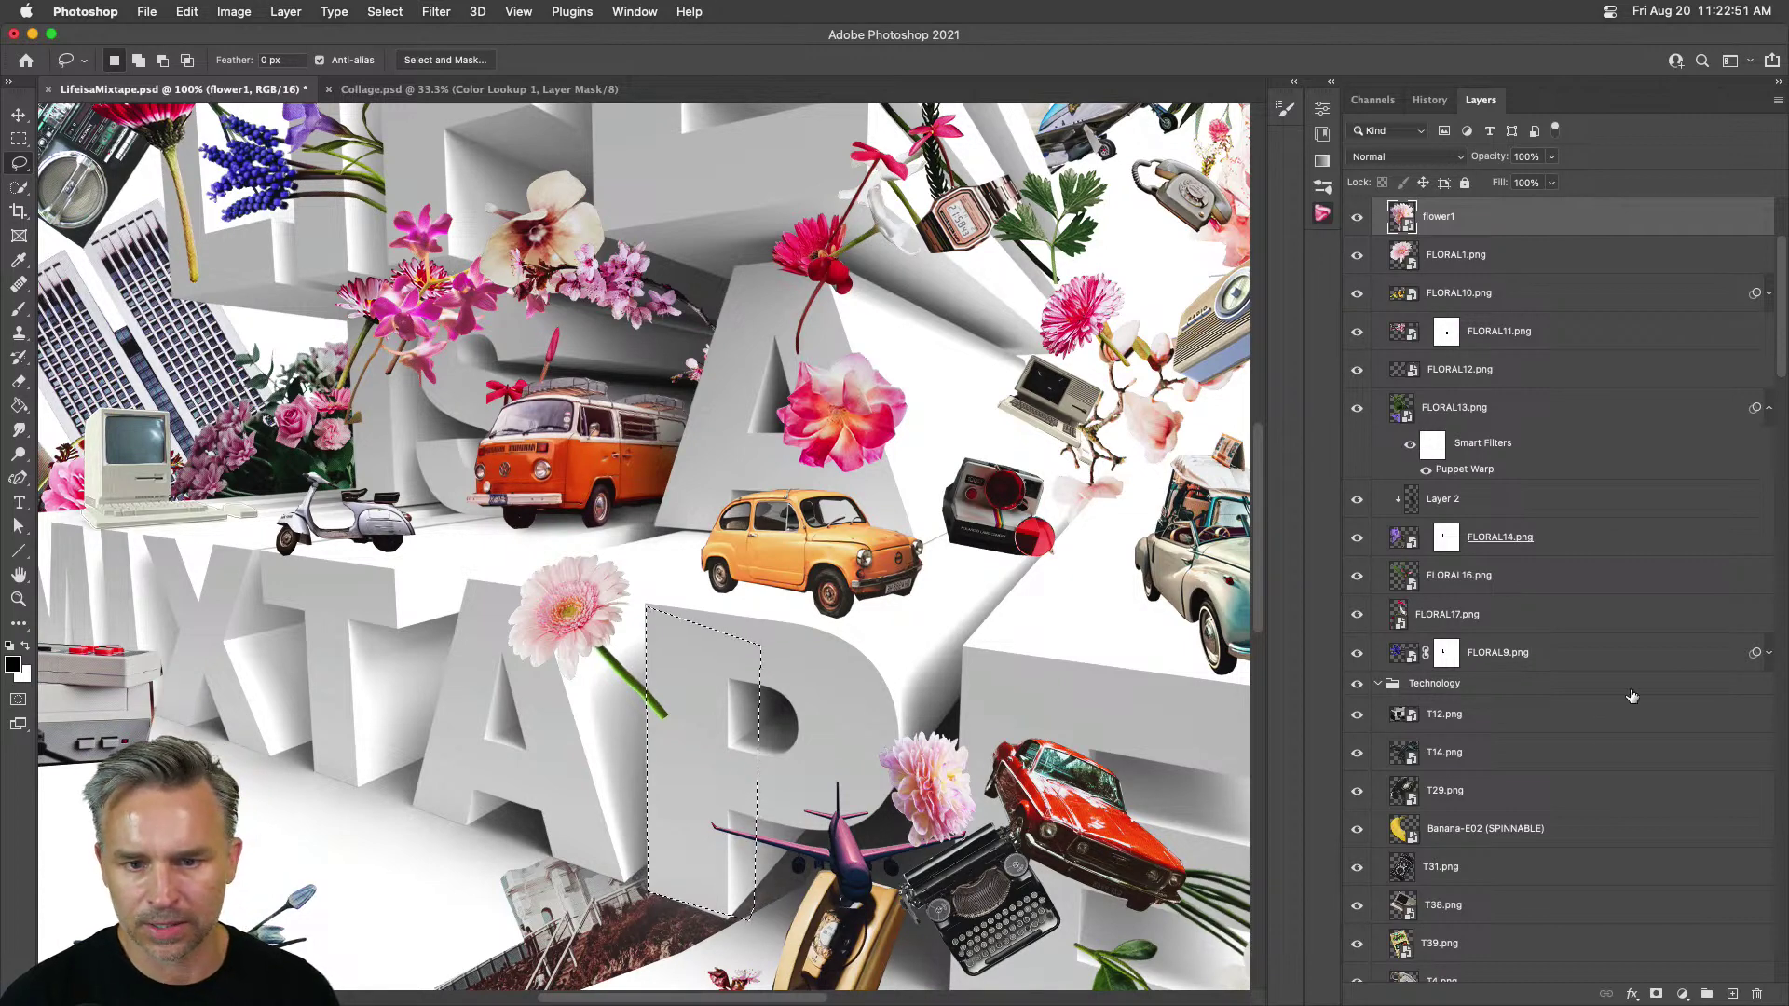
{"action": "left_click", "coordinate": [1656, 993]}
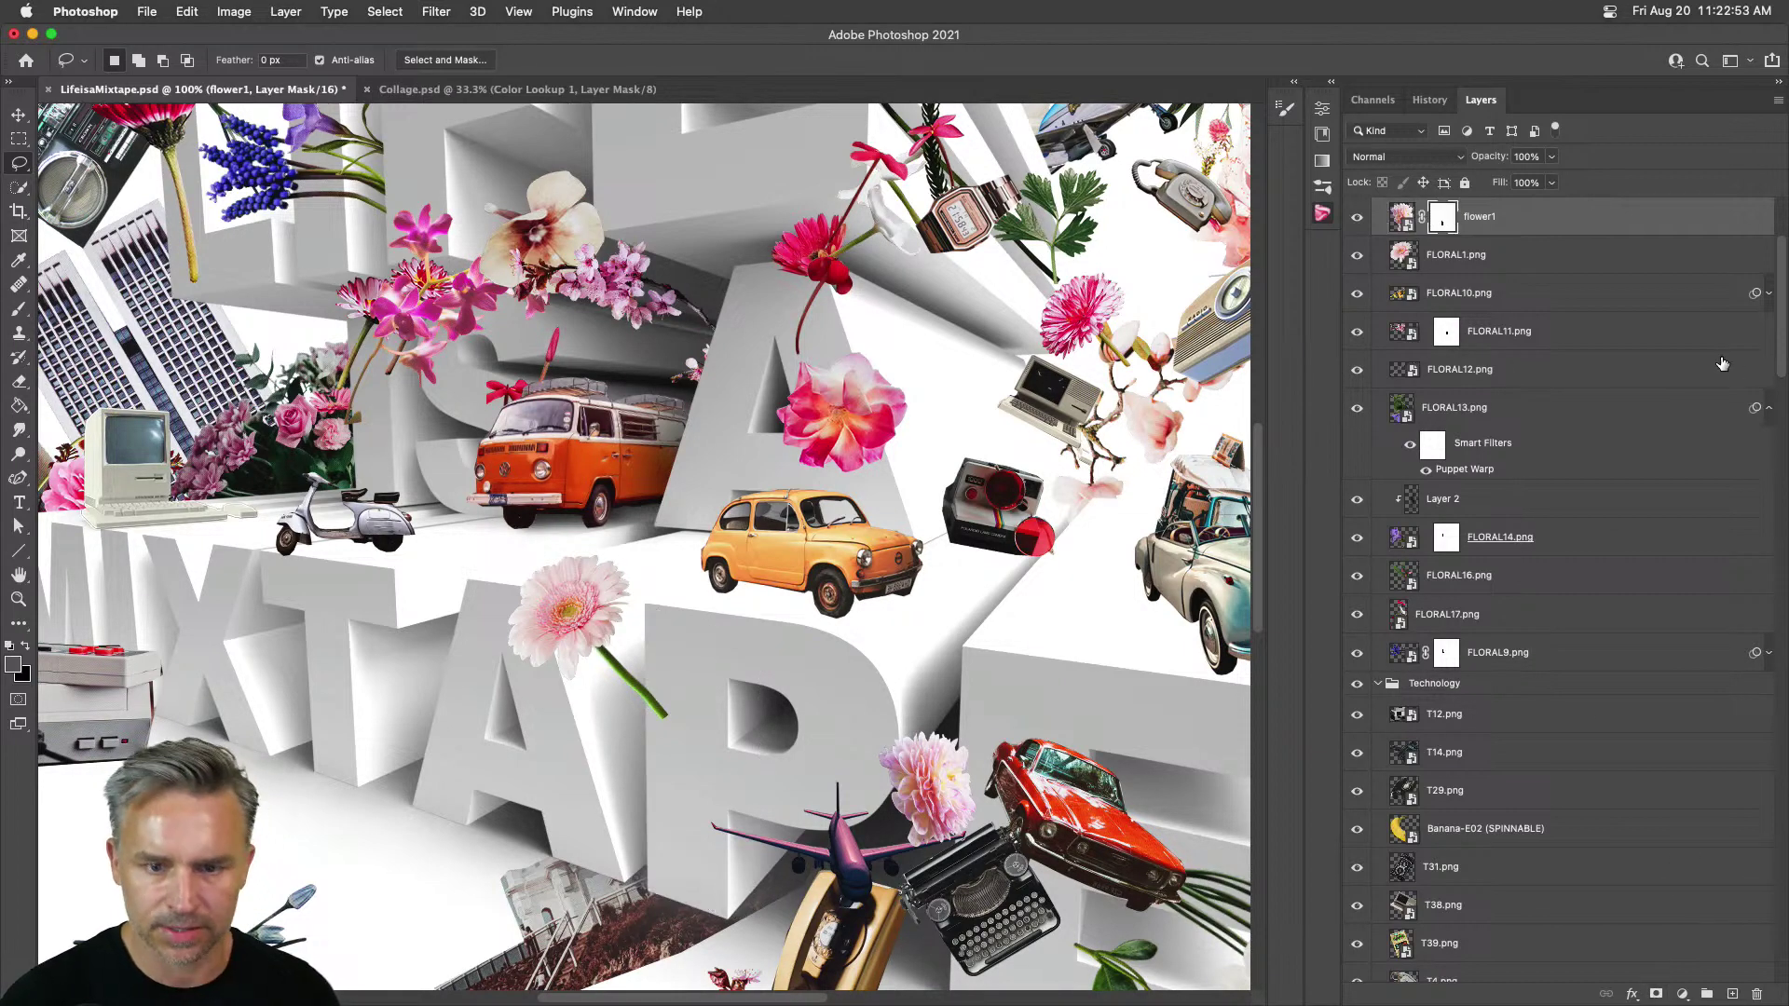
Step: Show and expand Group 3, hide its mixtape, is a and Life text layers, and display the Additional Layers group
{"action": "scroll", "coordinate": [1489, 254], "scroll_direction": "up", "scroll_amount": 3}
{"action": "left_click", "coordinate": [1377, 211]}
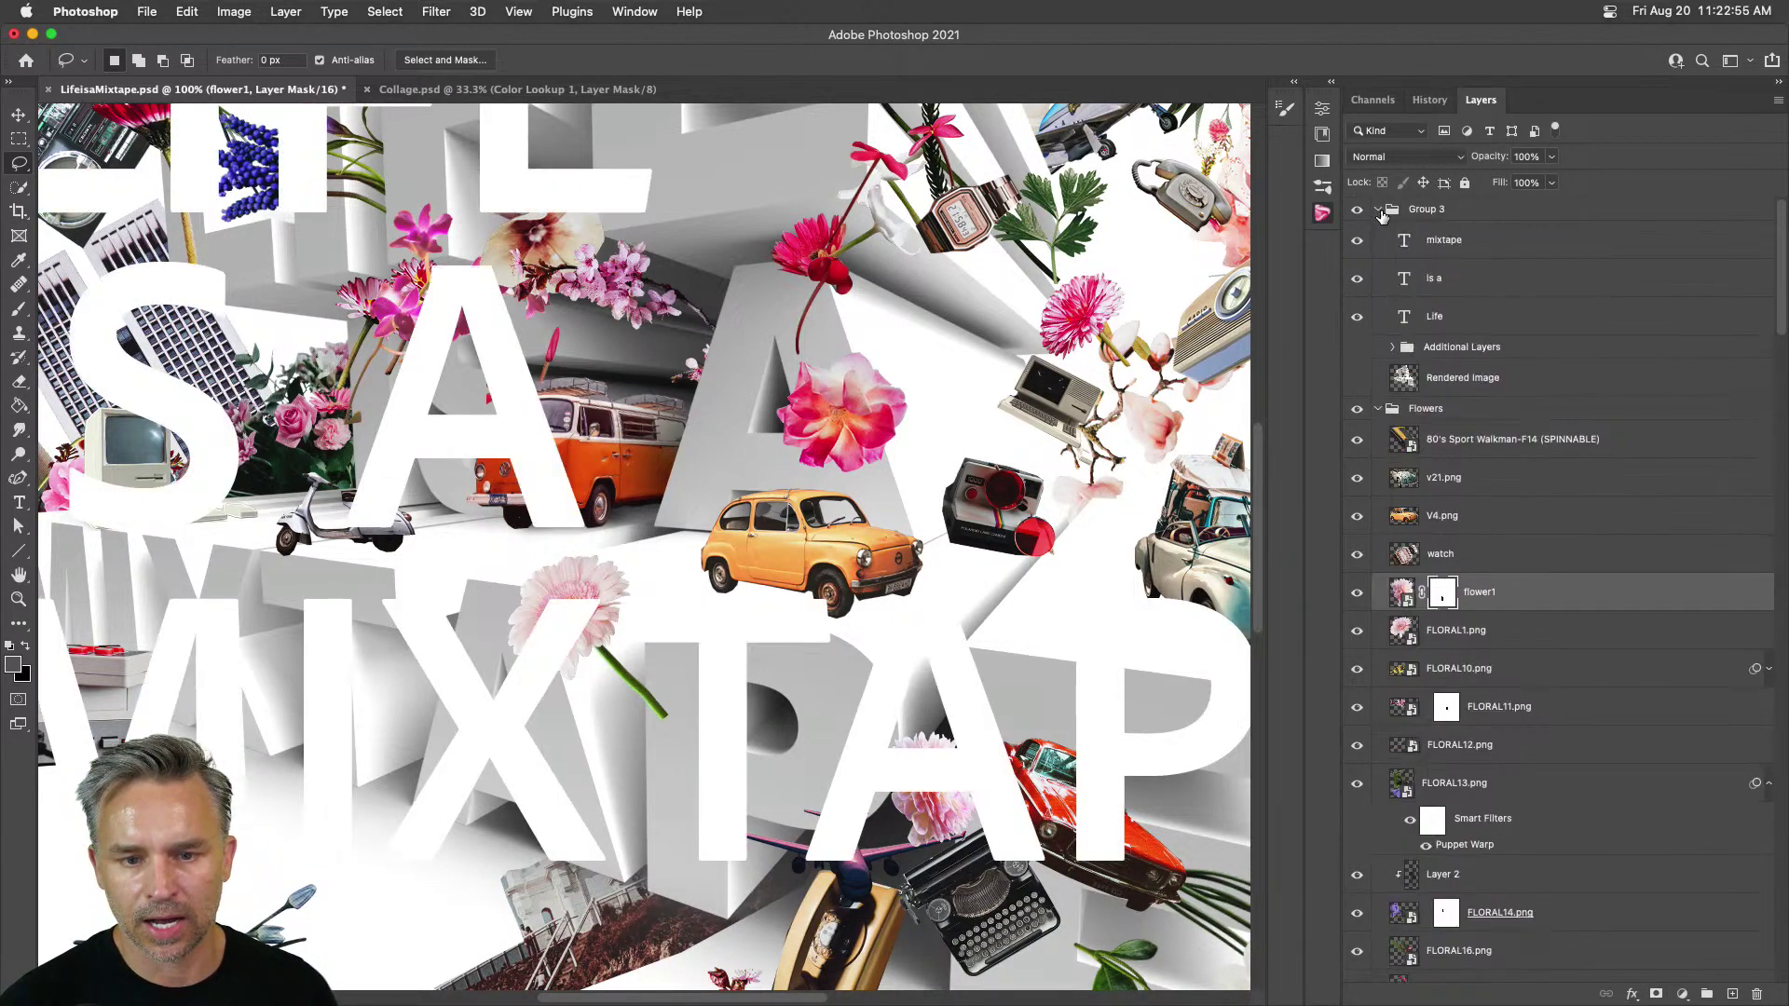
{"action": "left_click", "coordinate": [1346, 211]}
{"action": "left_click_drag", "start_coordinate": [1356, 242], "coordinate": [1375, 368]}
{"action": "left_click", "coordinate": [1358, 350]}
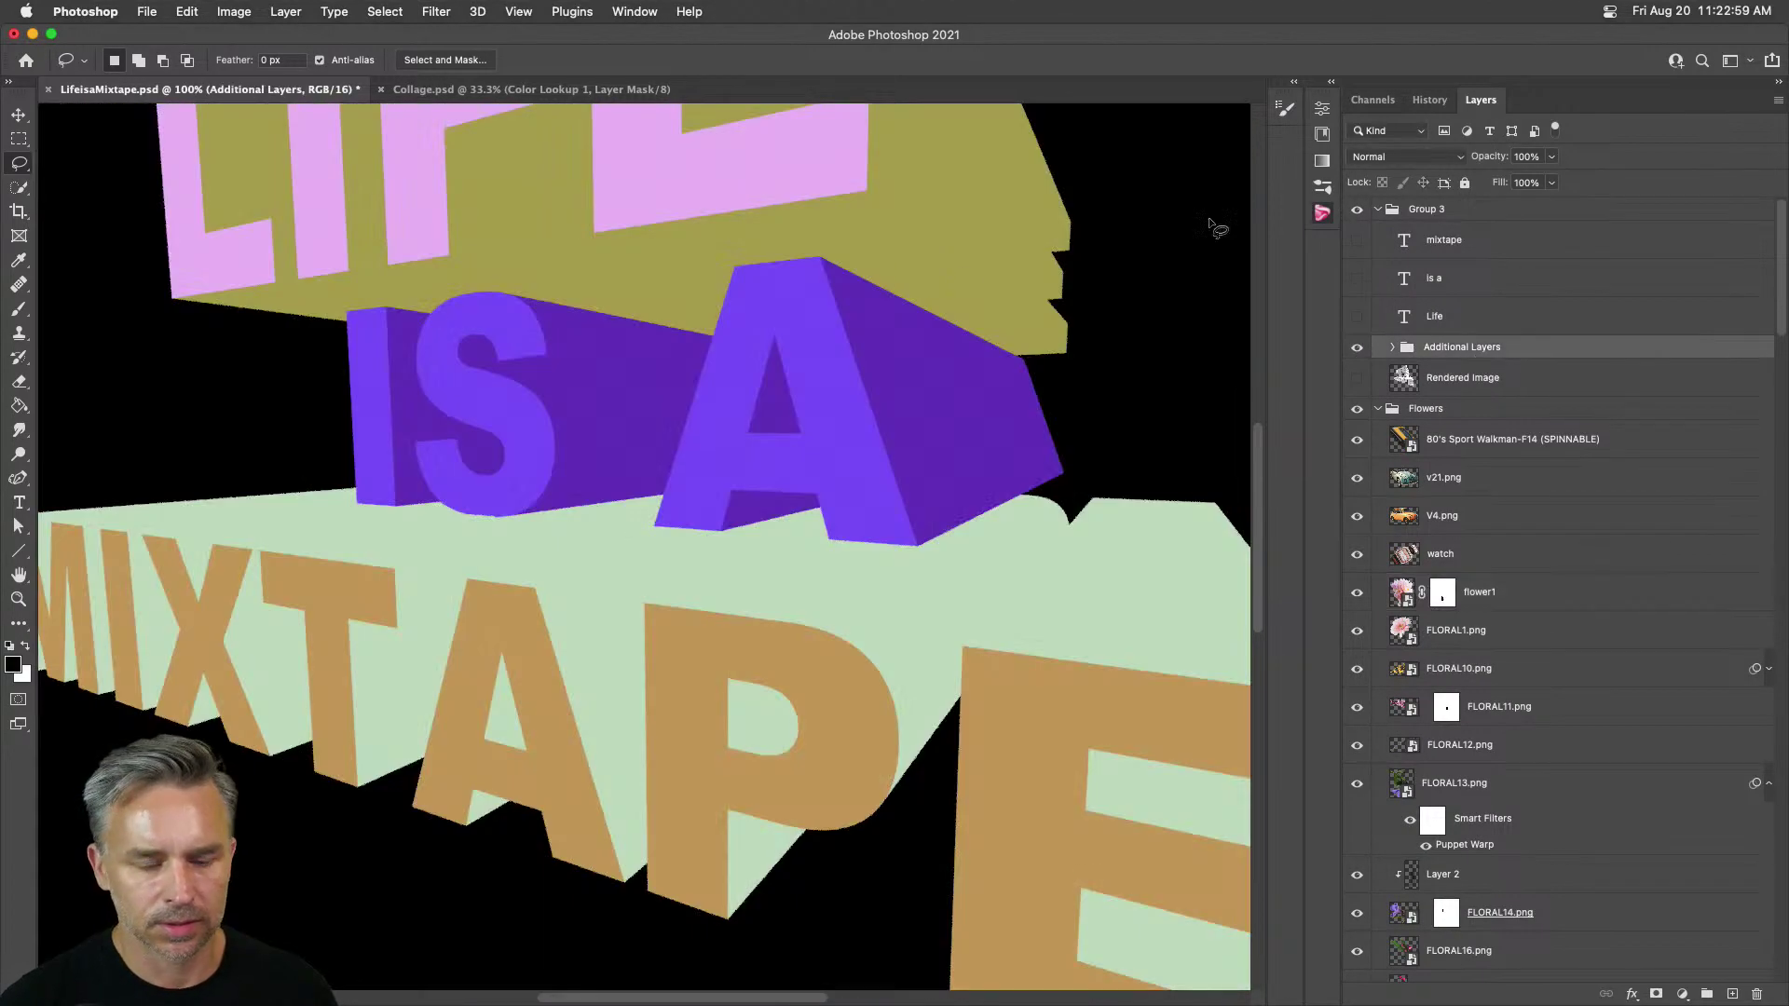
Step: Expand the Additional Layers group and select the Material Selection Masks layer to examine the color-coded letter faces and sides
{"action": "left_click_drag", "start_coordinate": [604, 361], "coordinate": [626, 667]}
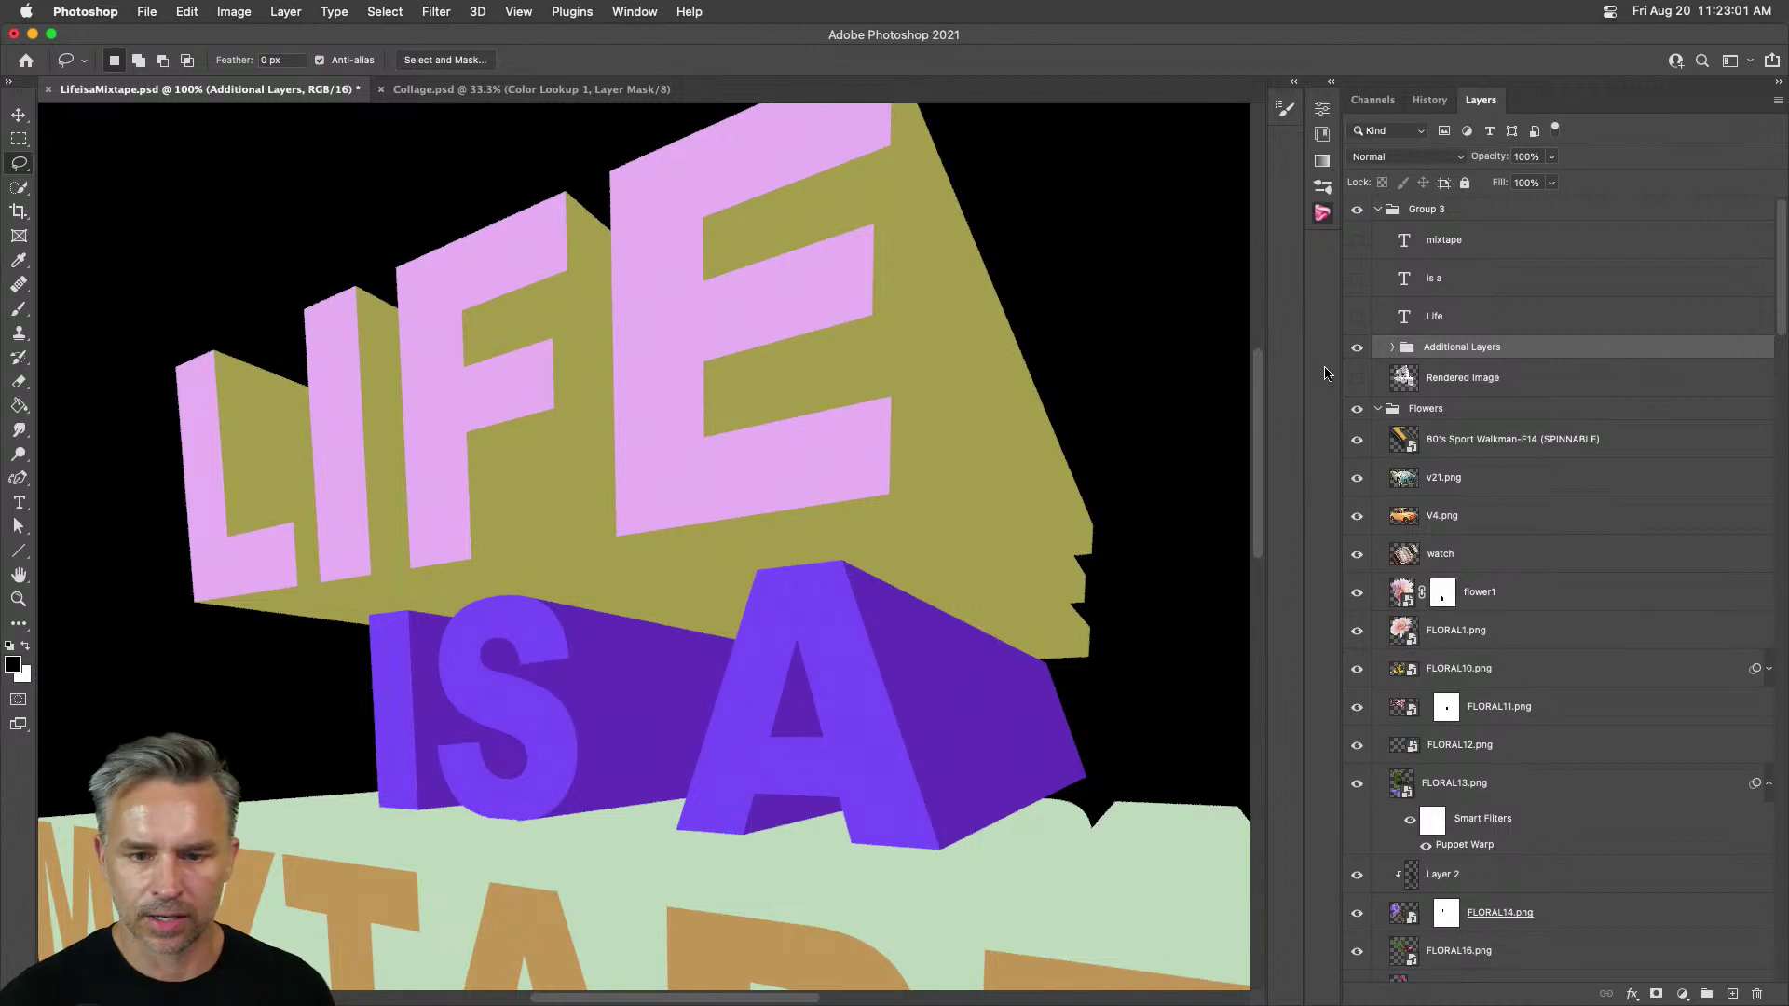
{"action": "left_click", "coordinate": [1392, 347]}
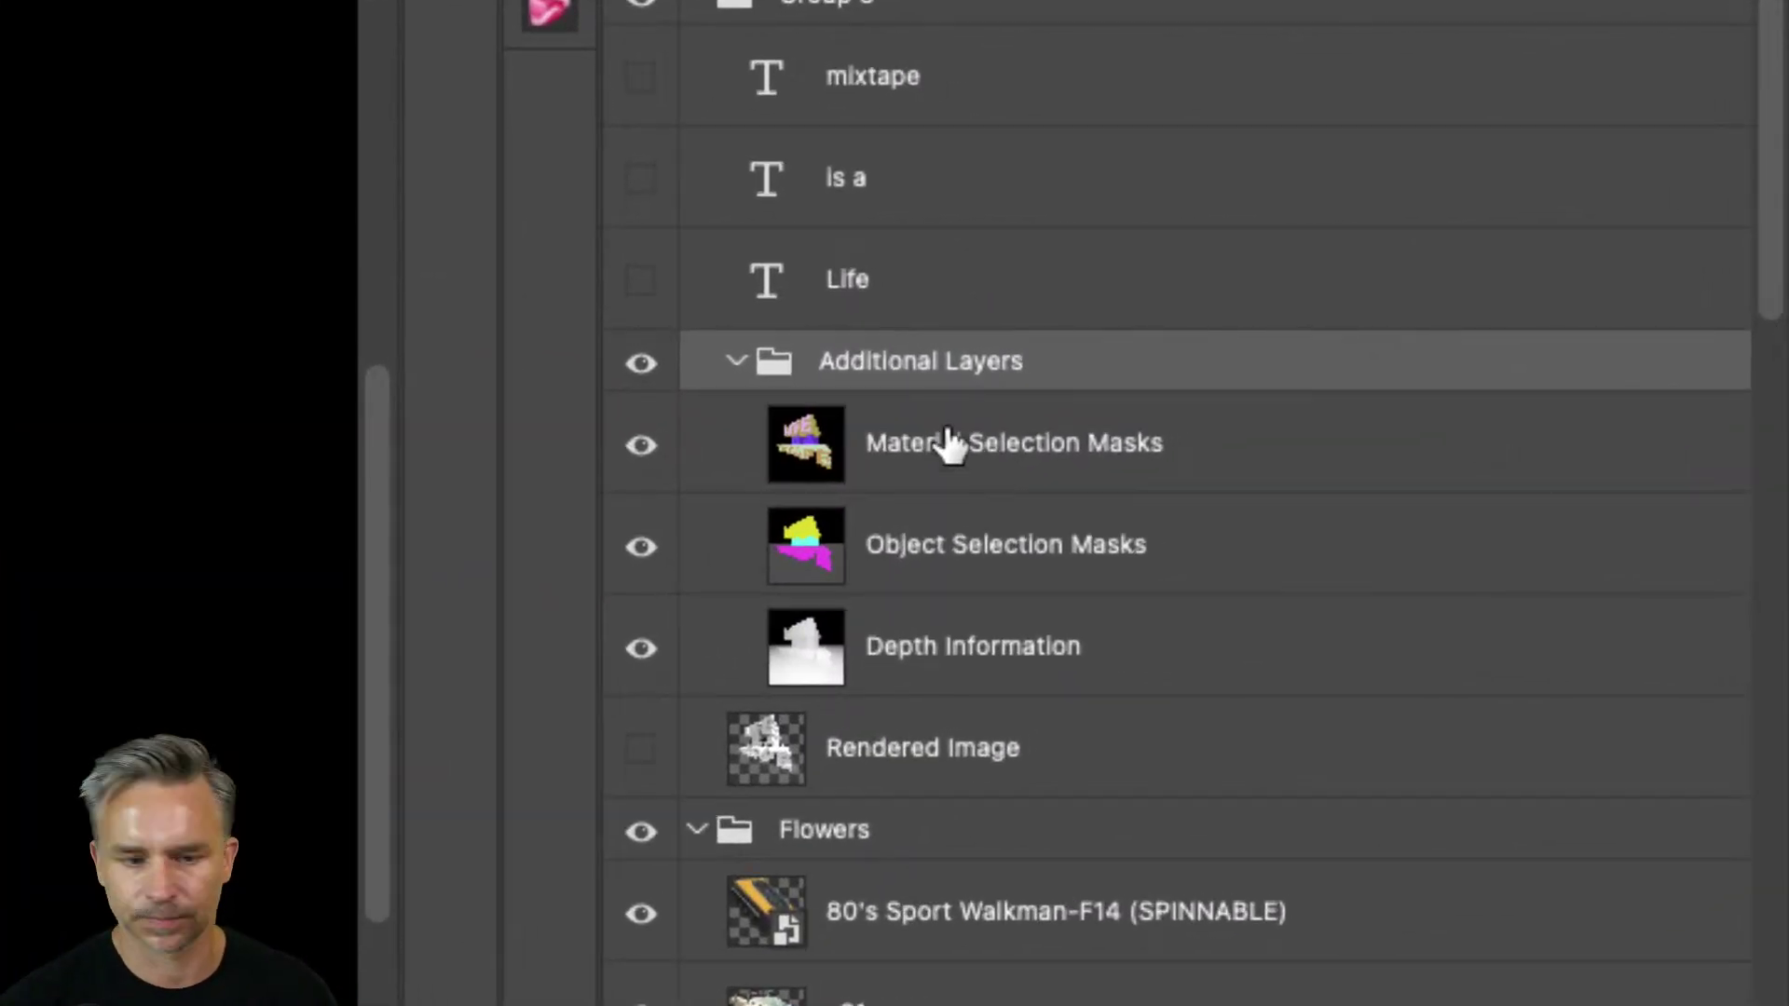
{"action": "left_click", "coordinate": [802, 447]}
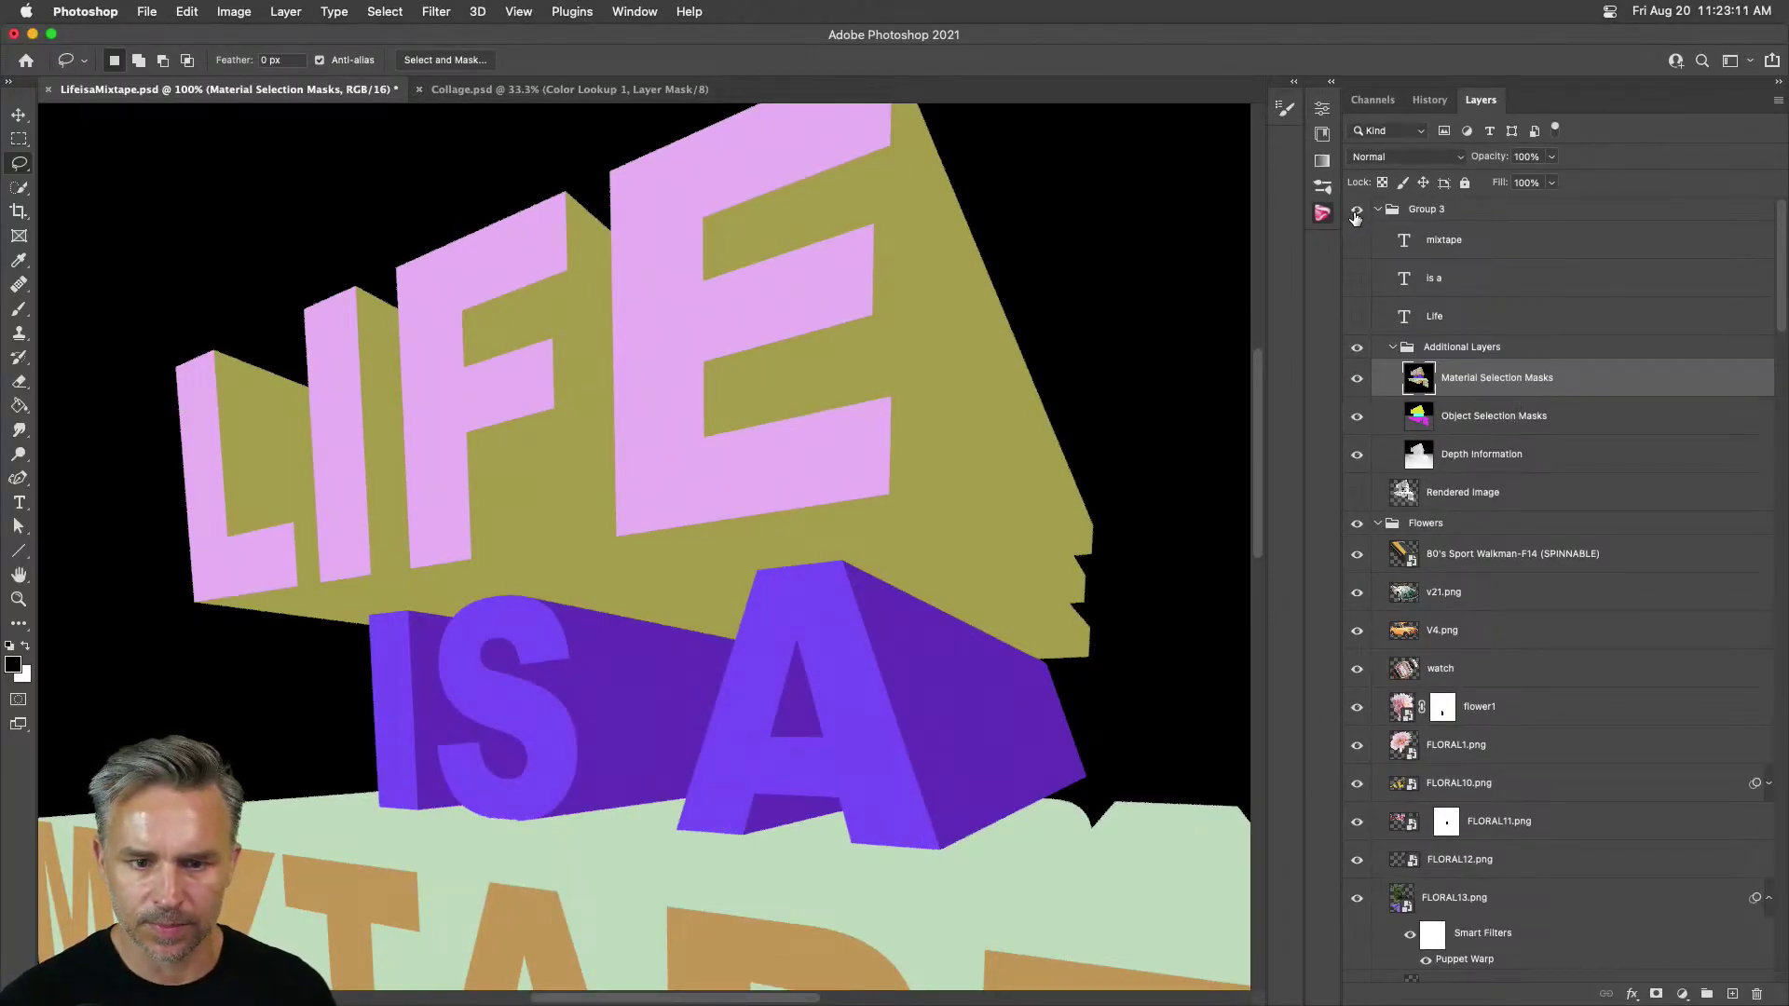
Step: Select the pink front faces of all four LIFE letters on the Material Selection Masks layer with the Quick Selection tool
{"action": "left_click", "coordinate": [1356, 215]}
{"action": "left_click", "coordinate": [1356, 214]}
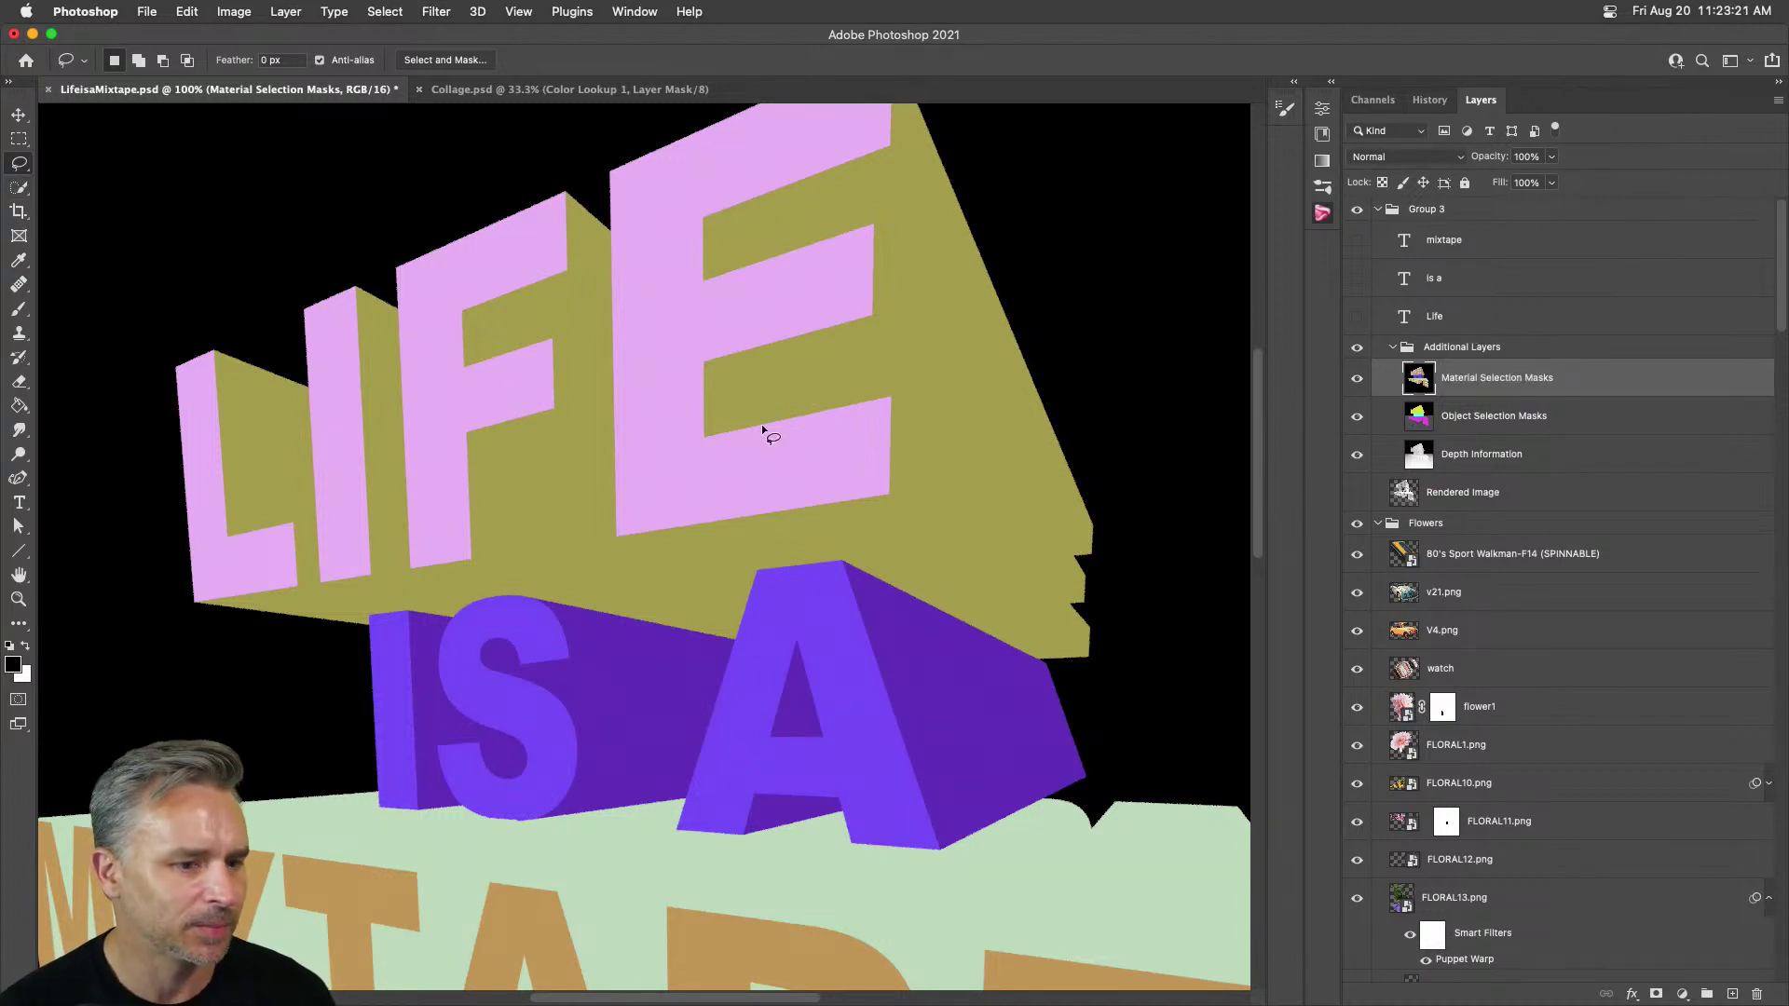
{"action": "left_click", "coordinate": [18, 187]}
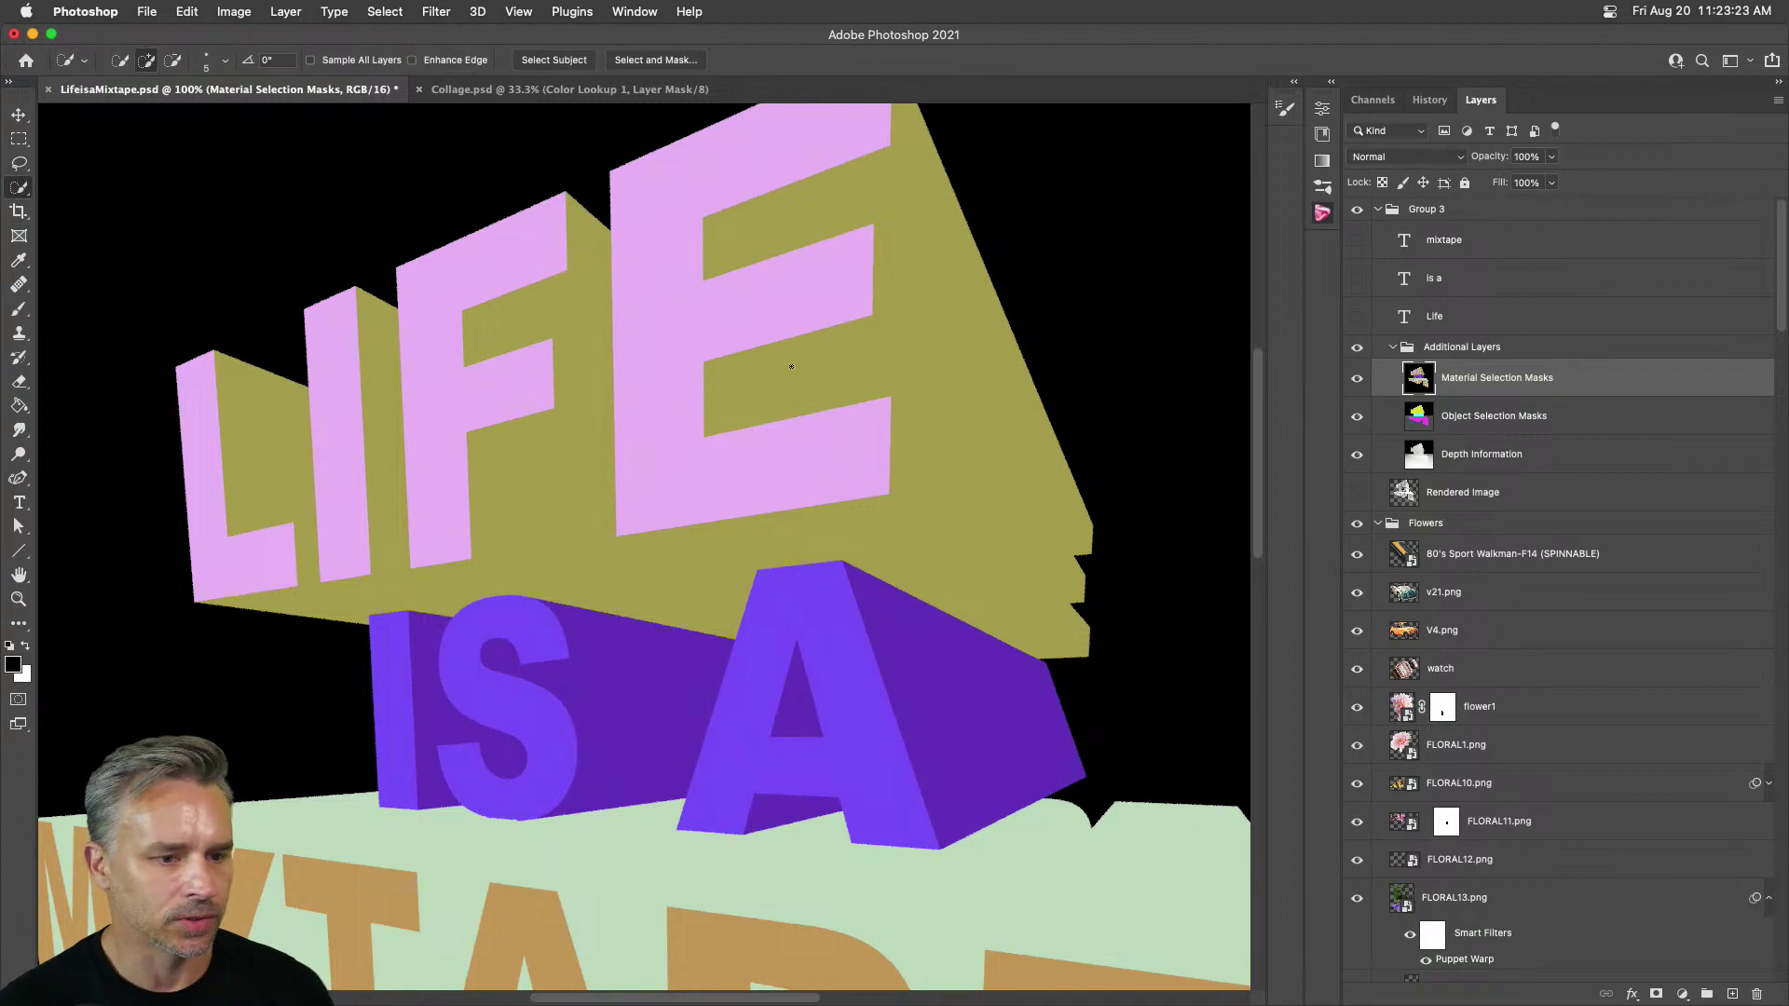
{"action": "left_click", "coordinate": [688, 345]}
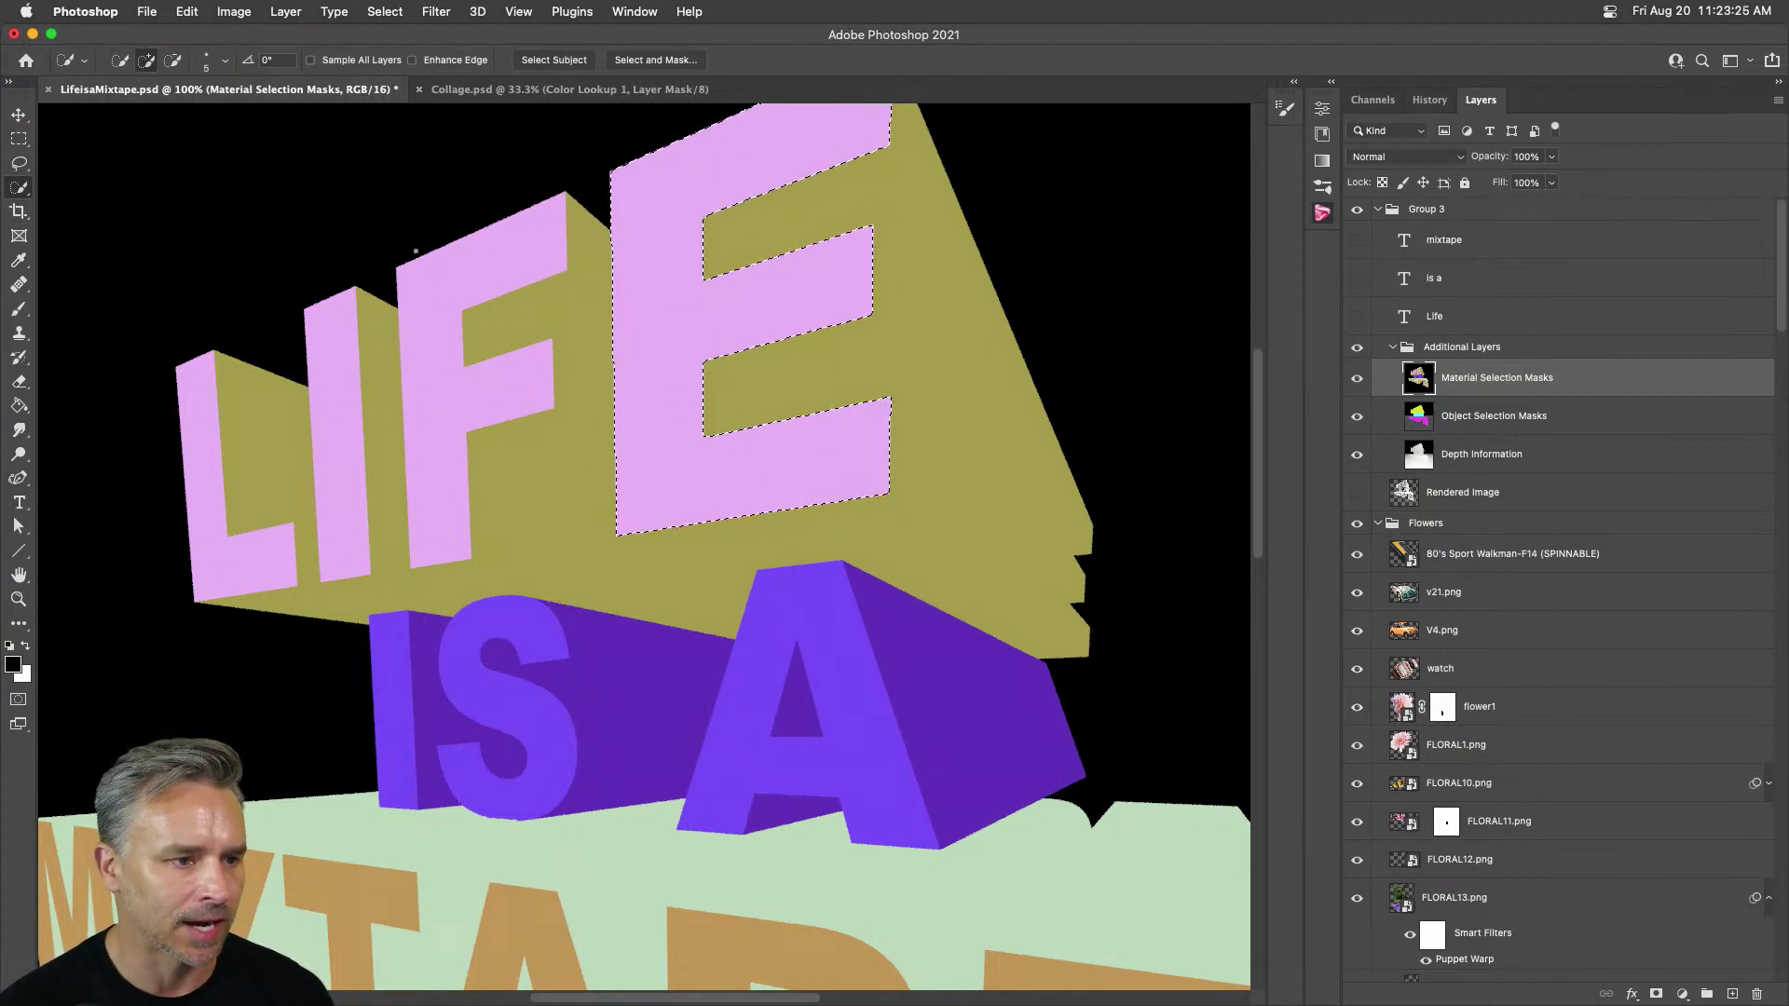
{"action": "left_click", "coordinate": [201, 490]}
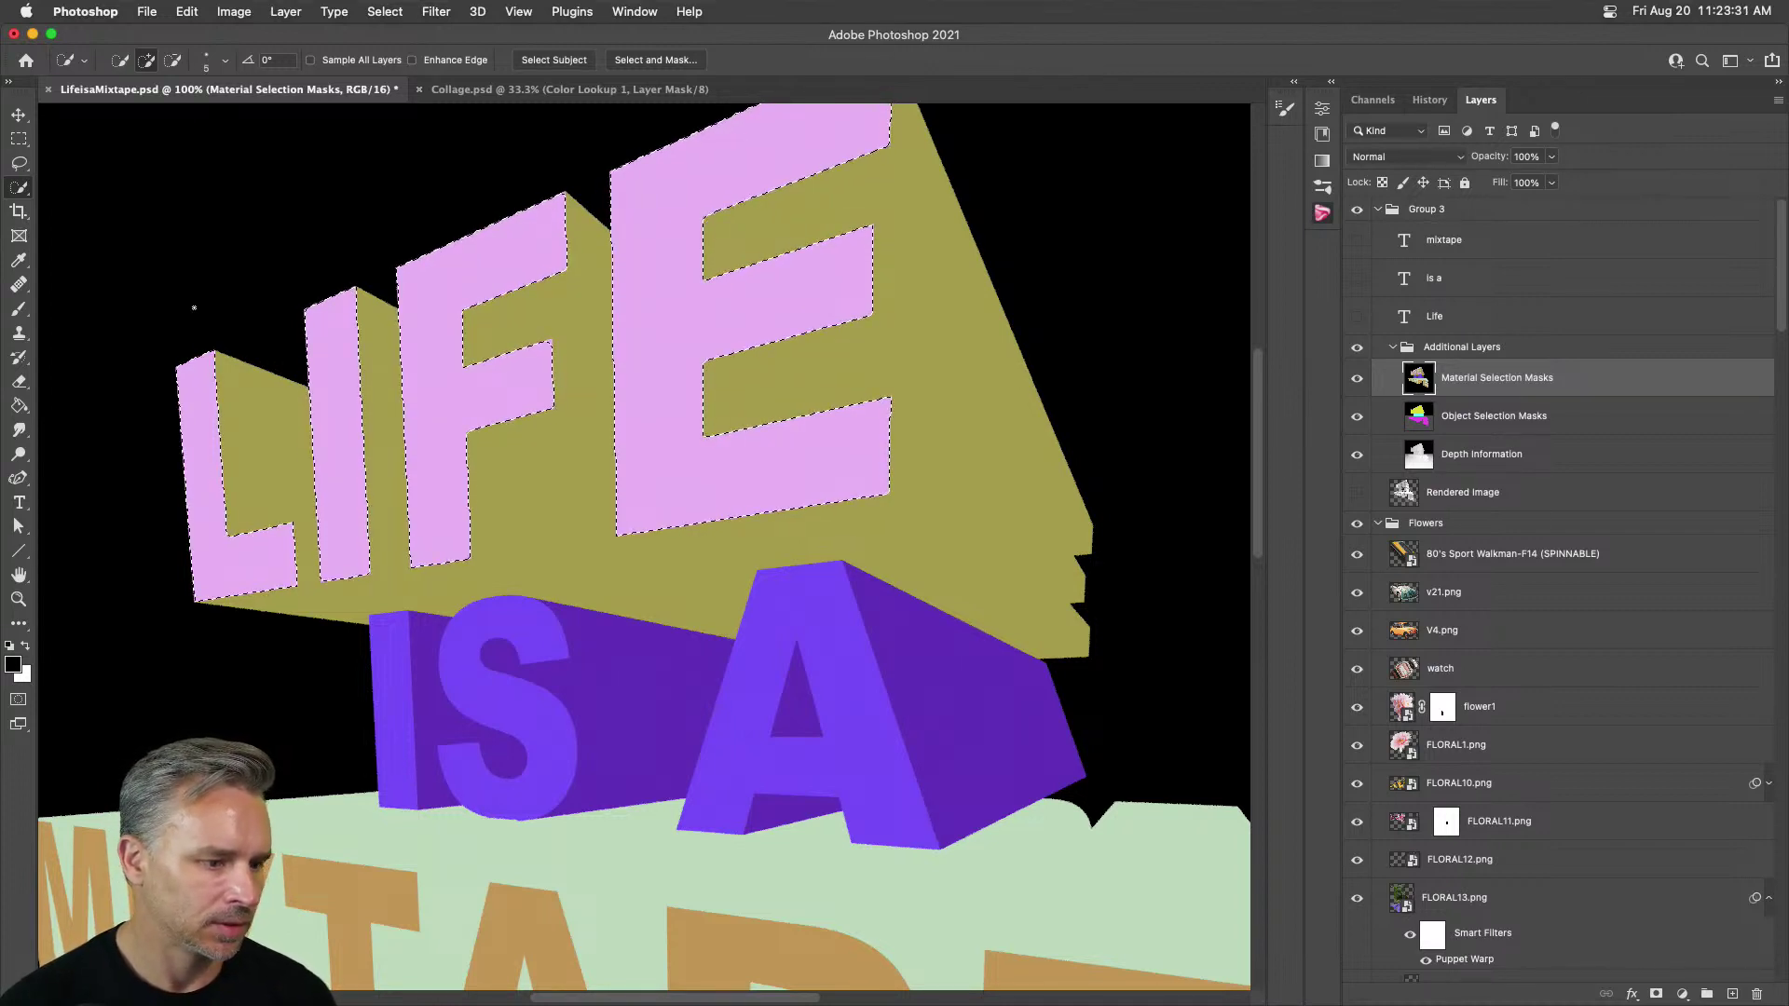
Step: Hide Group 3 and collapse it together with its Additional Layers subgroup
{"action": "left_click", "coordinate": [1395, 349]}
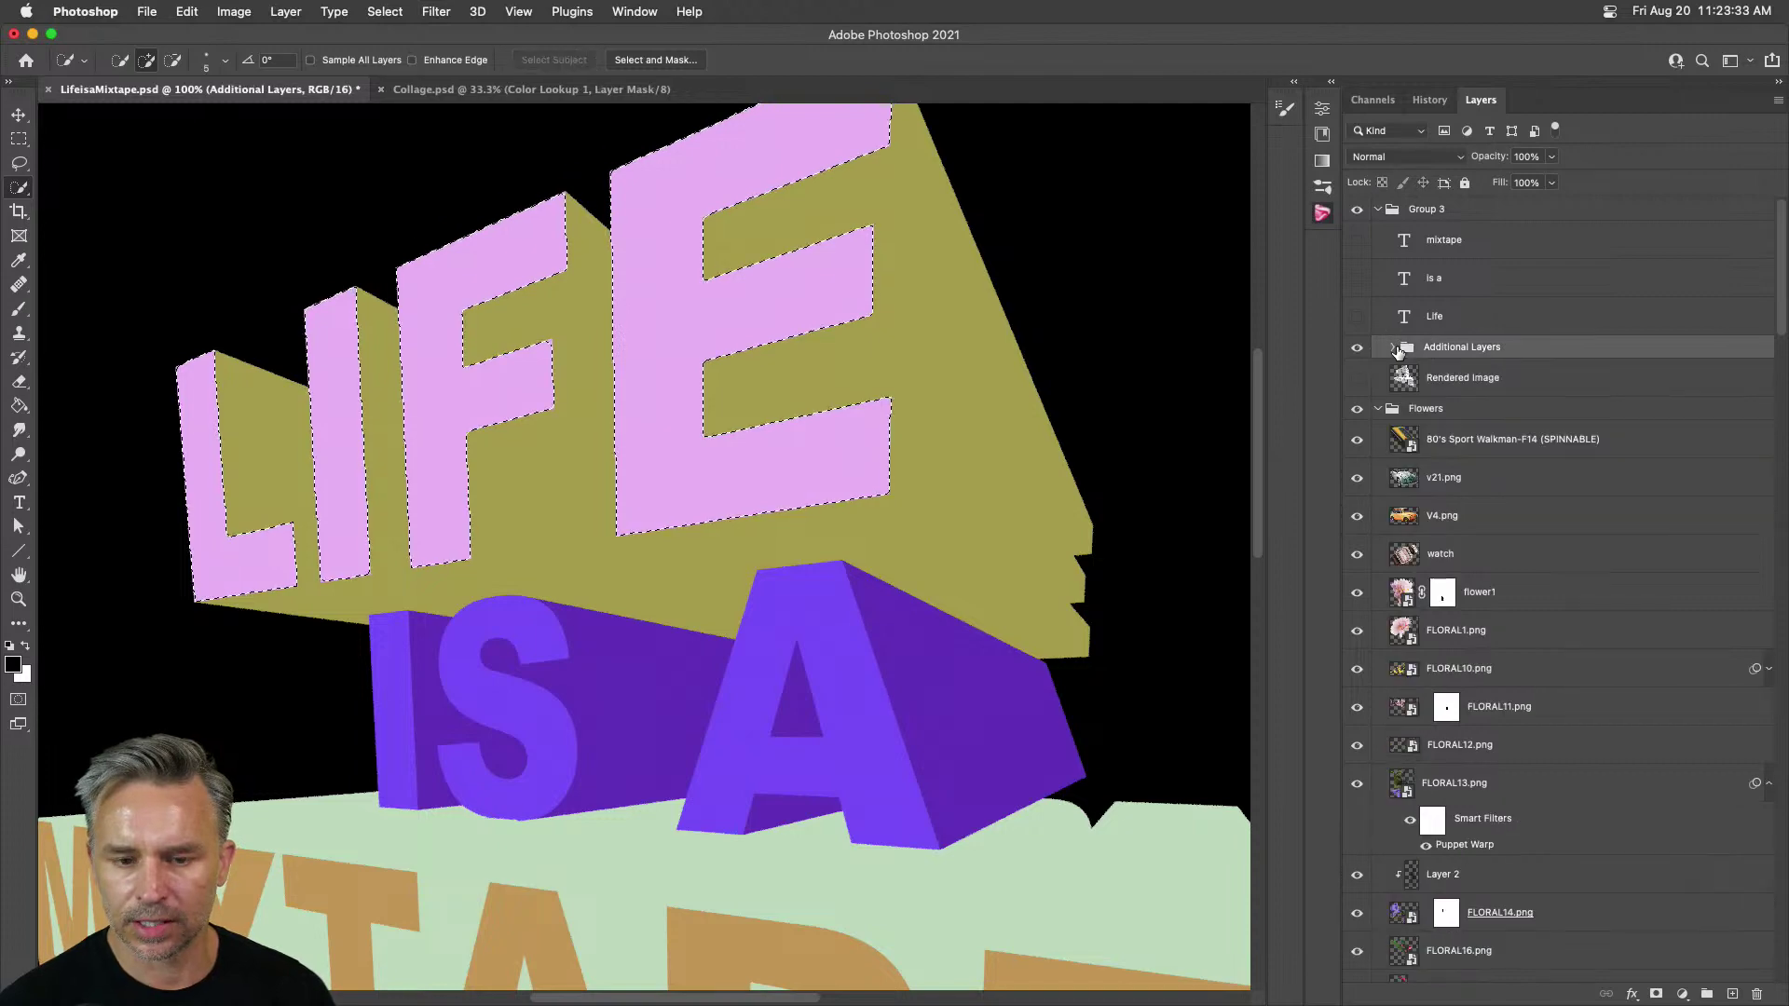
{"action": "left_click", "coordinate": [1355, 210]}
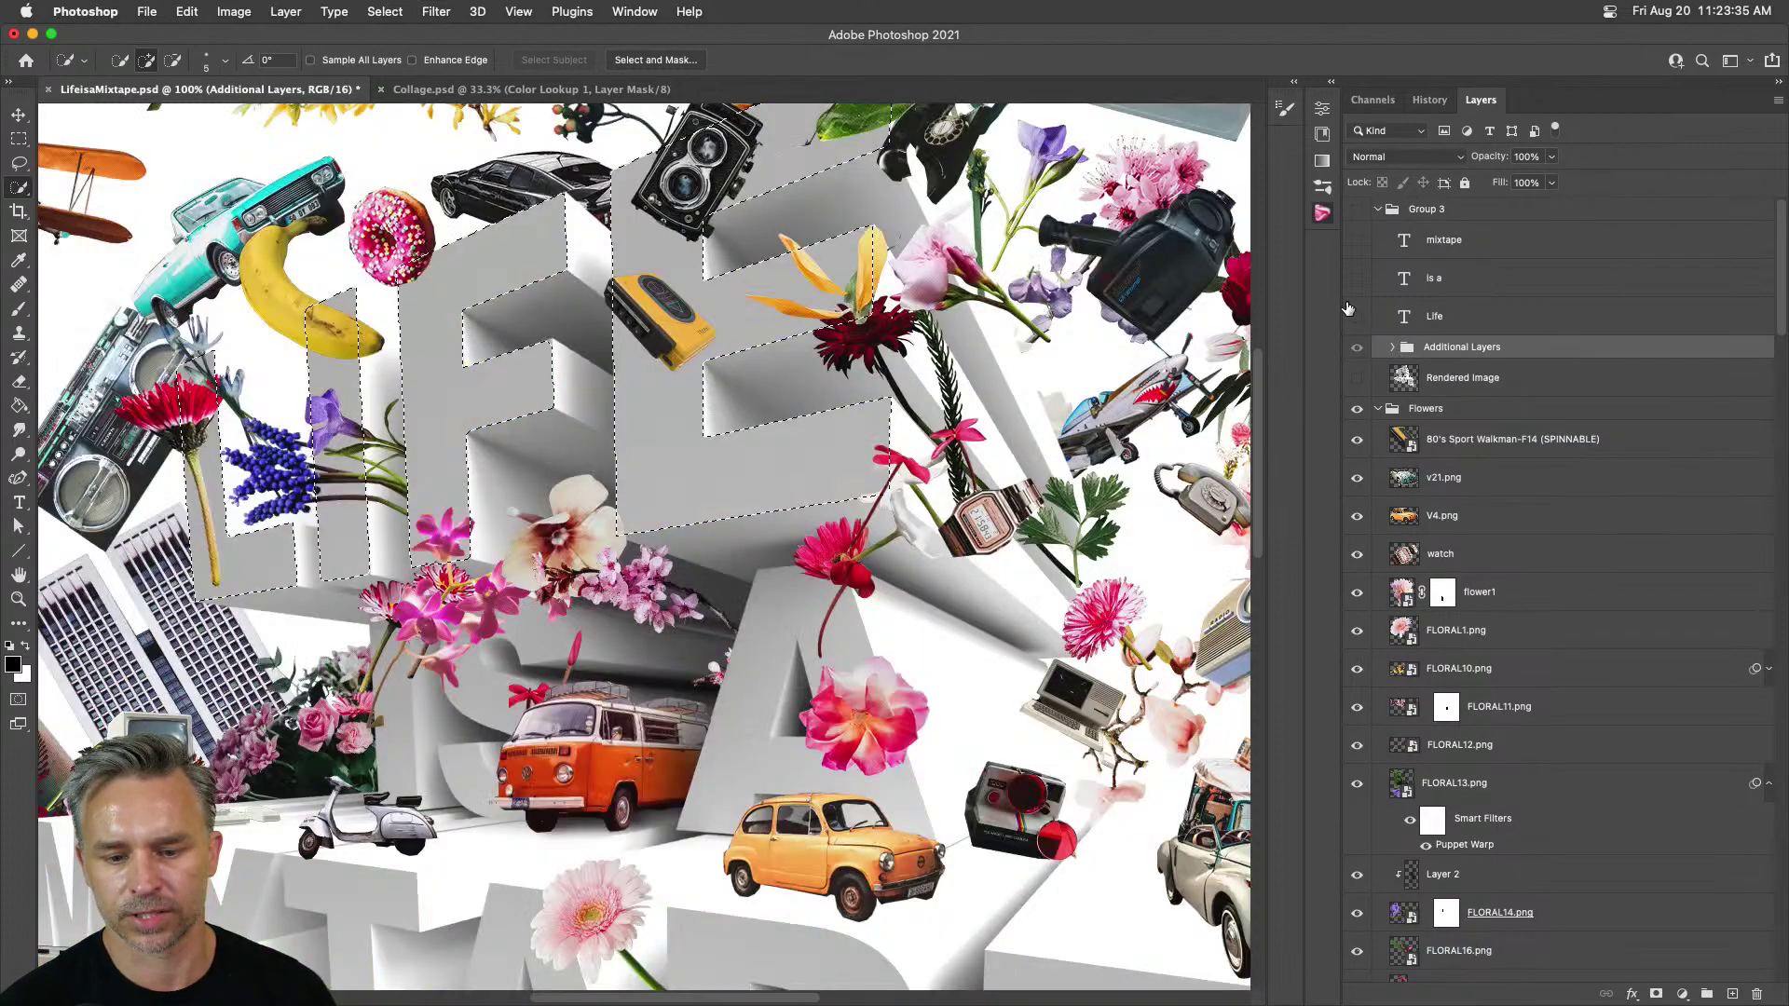
{"action": "left_click", "coordinate": [1388, 210]}
{"action": "left_click", "coordinate": [1378, 209]}
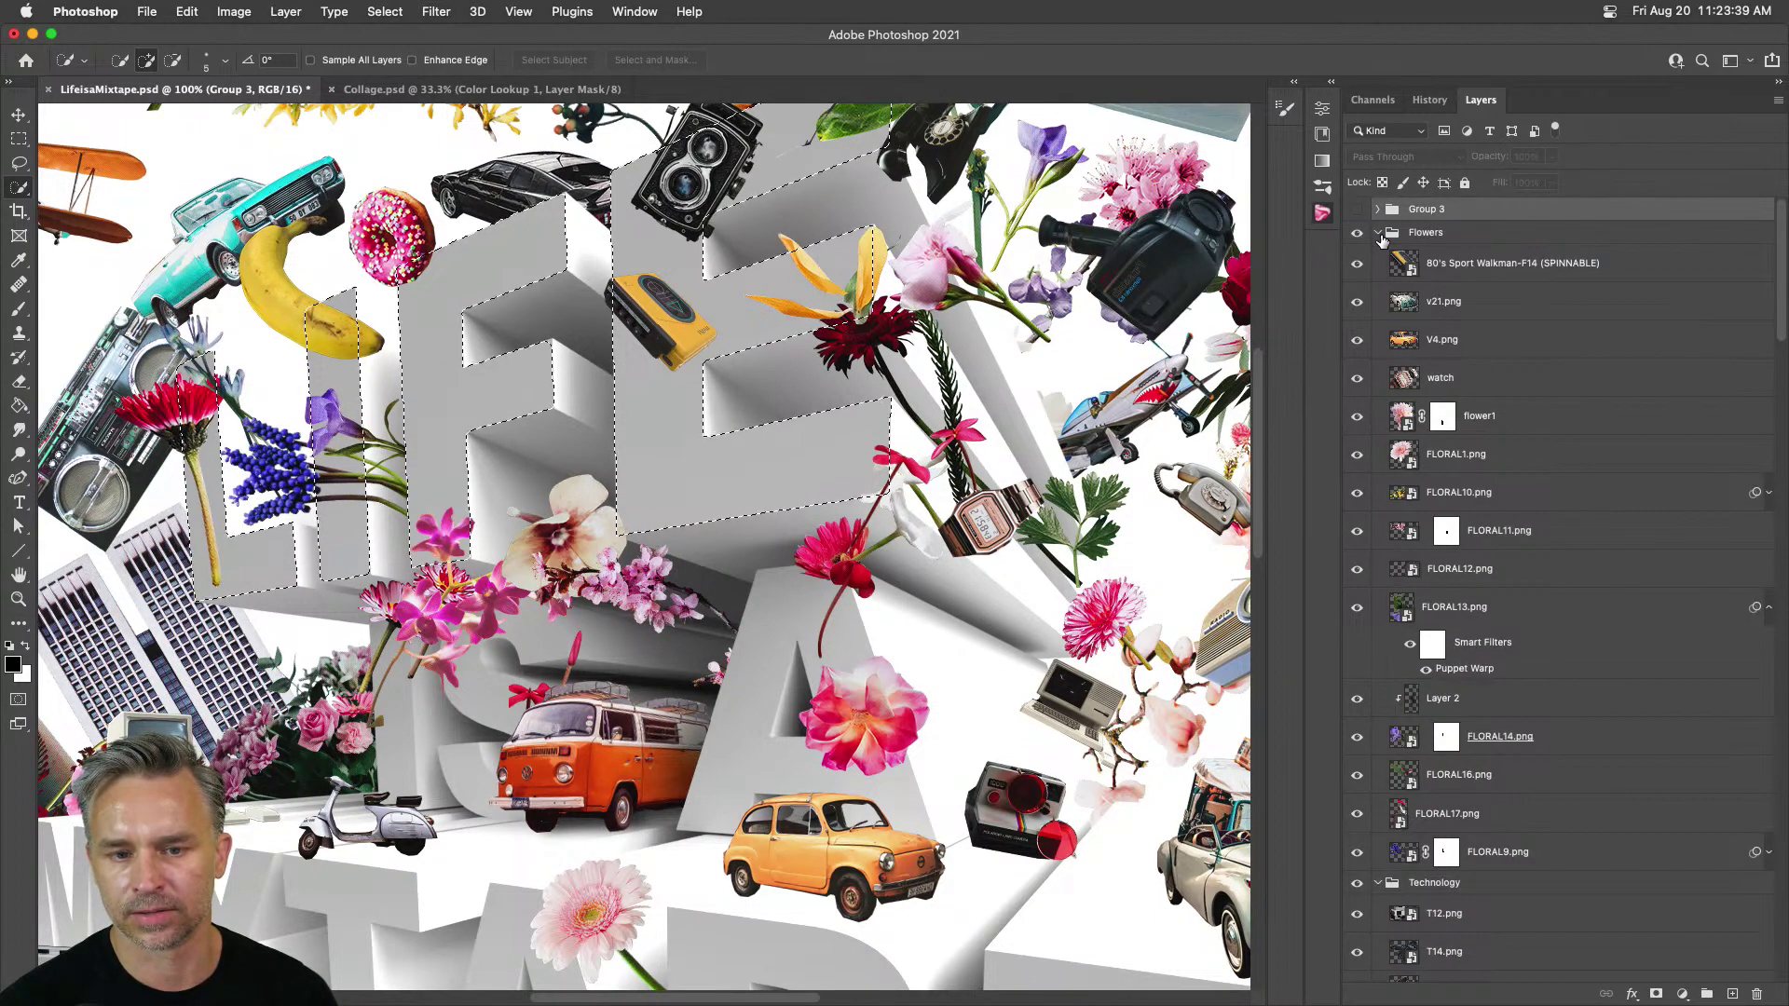
Step: Collapse the Flowers, Technology, vehicles, midground and technology groups, and select the Text layer
{"action": "left_click", "coordinate": [1378, 233]}
{"action": "left_click", "coordinate": [1378, 257]}
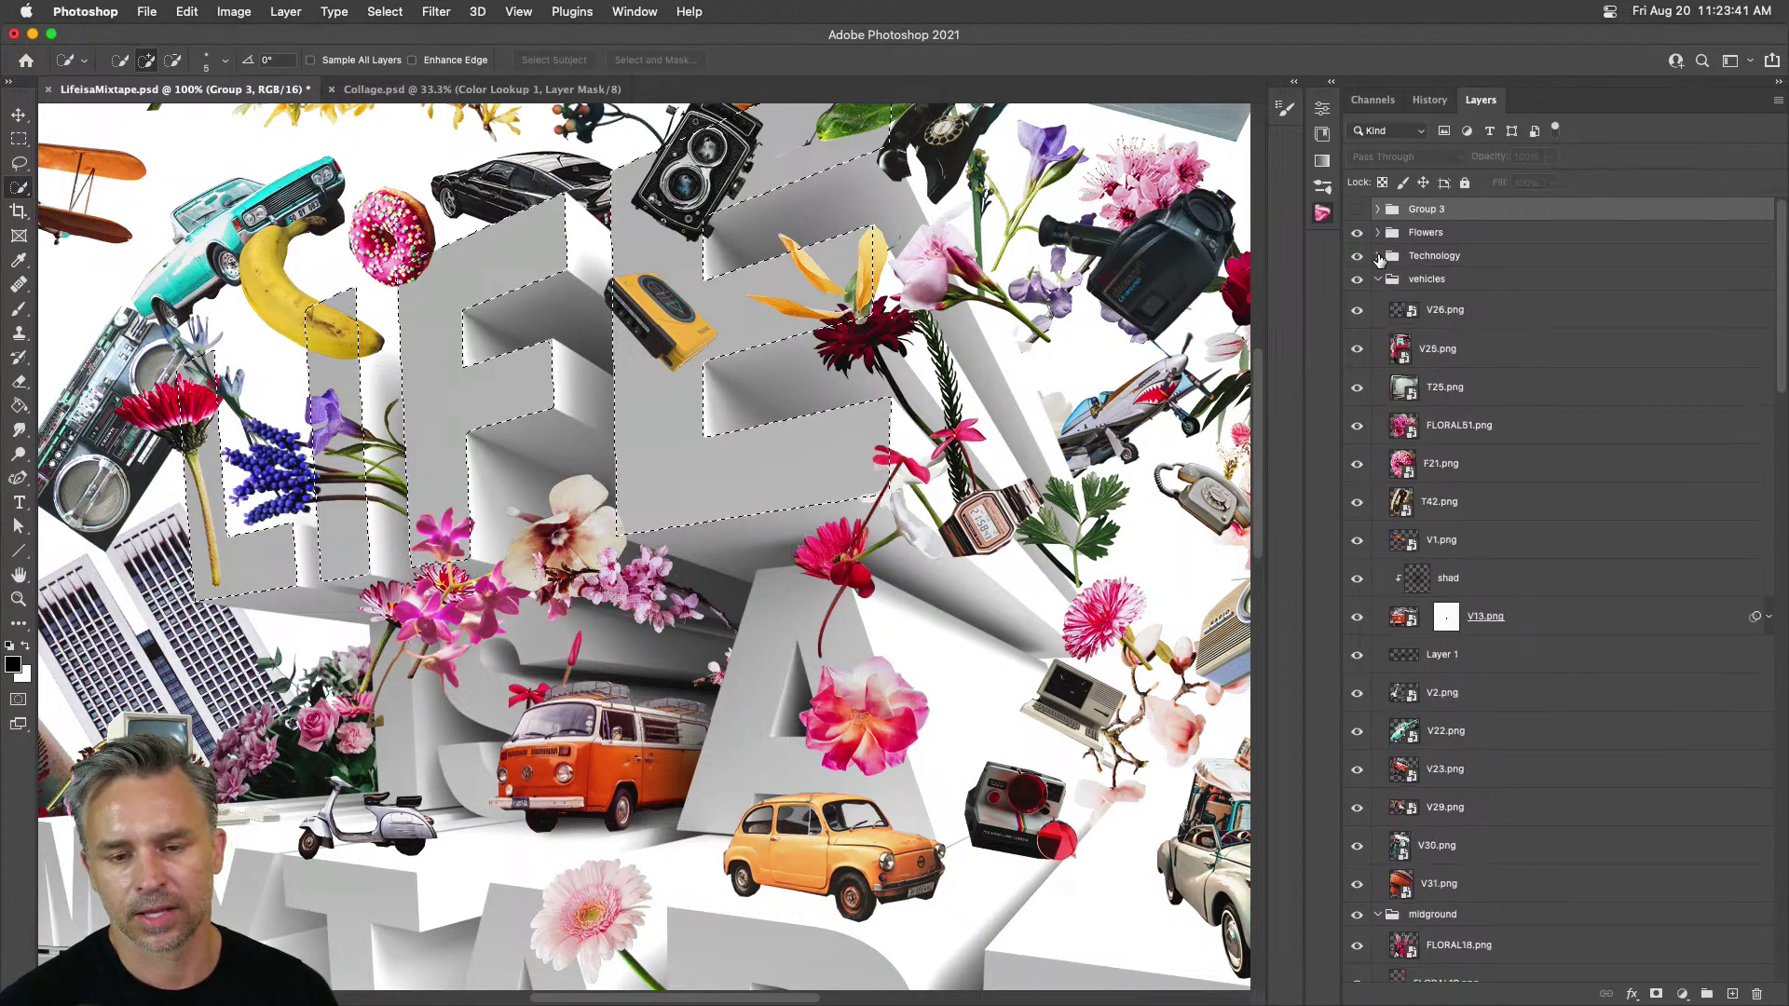
{"action": "left_click", "coordinate": [1378, 279]}
{"action": "left_click", "coordinate": [1378, 305]}
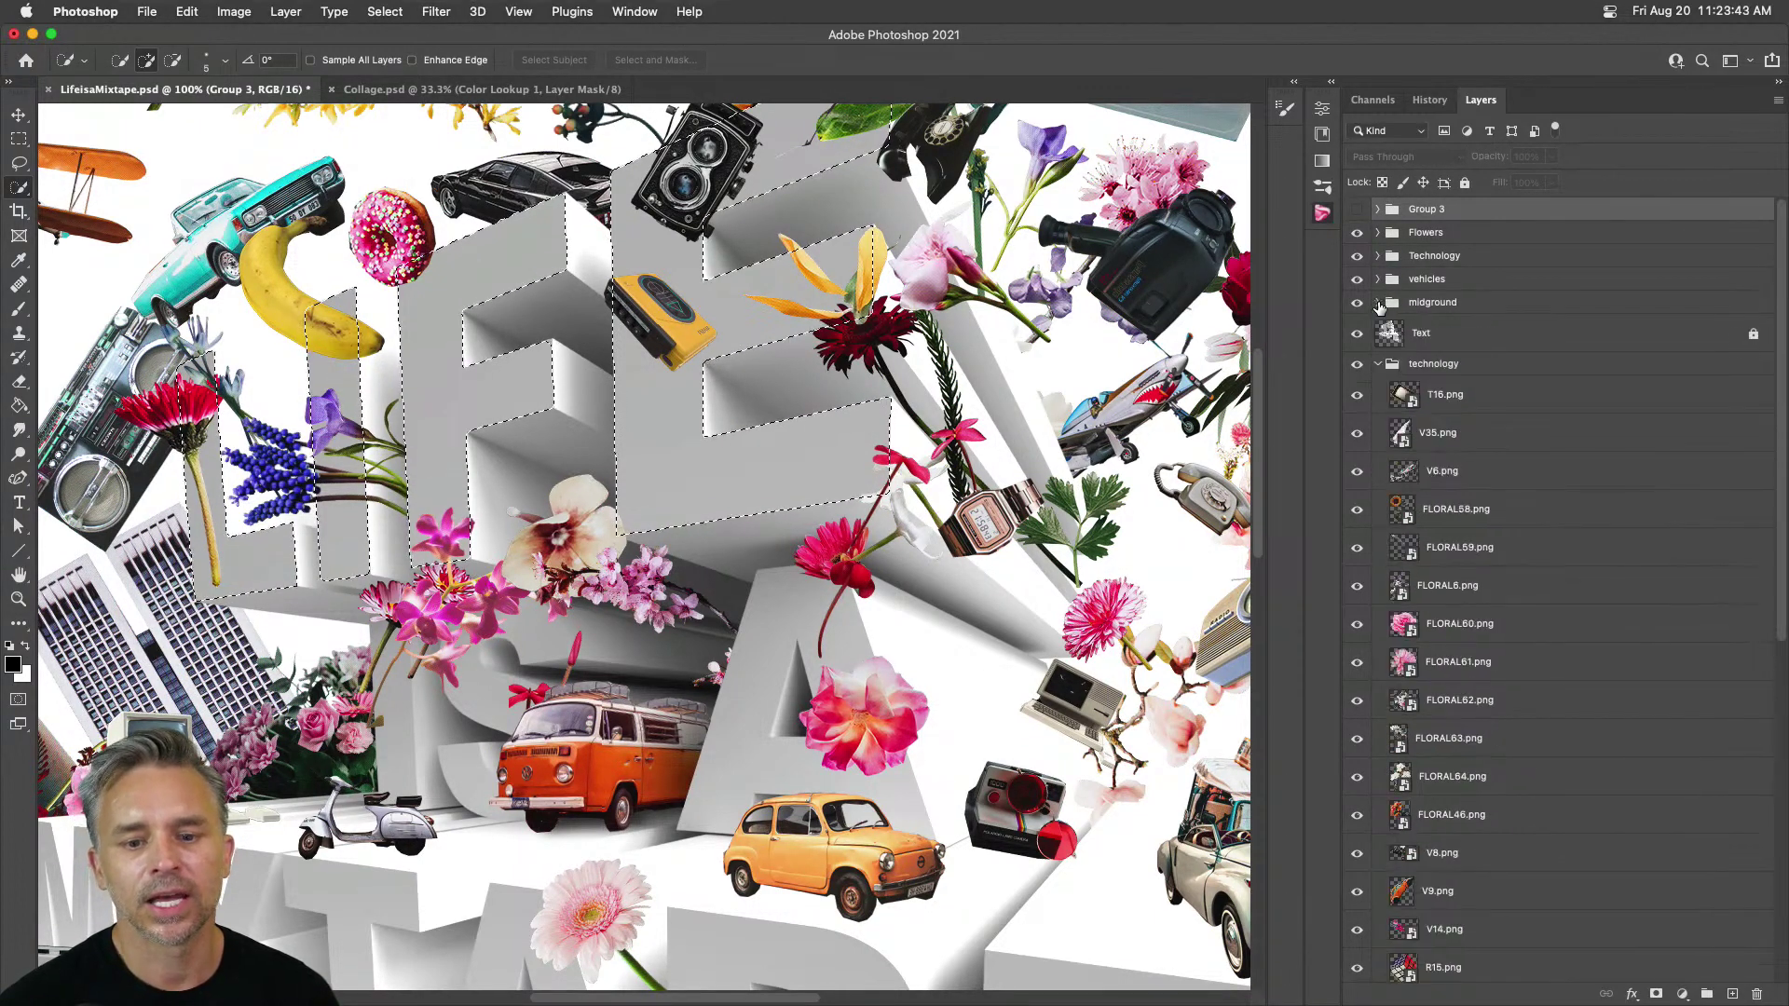
{"action": "left_click", "coordinate": [1379, 365]}
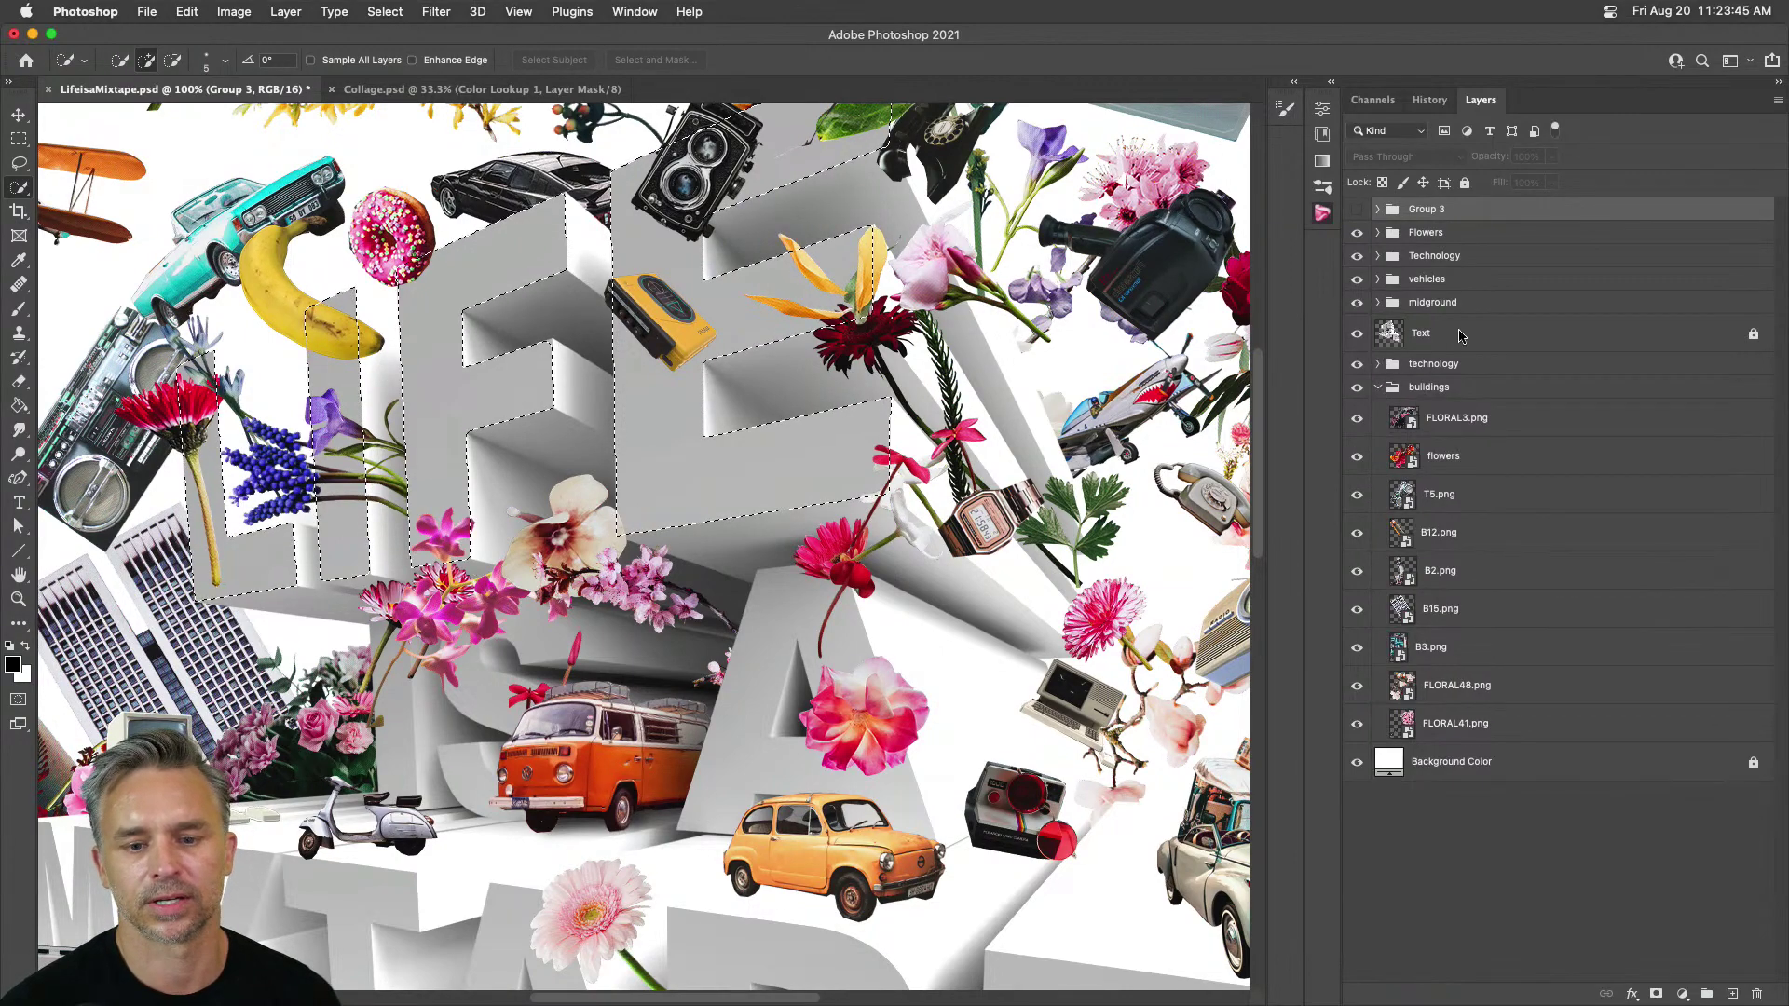
{"action": "left_click", "coordinate": [1528, 336]}
{"action": "left_click", "coordinate": [20, 140]}
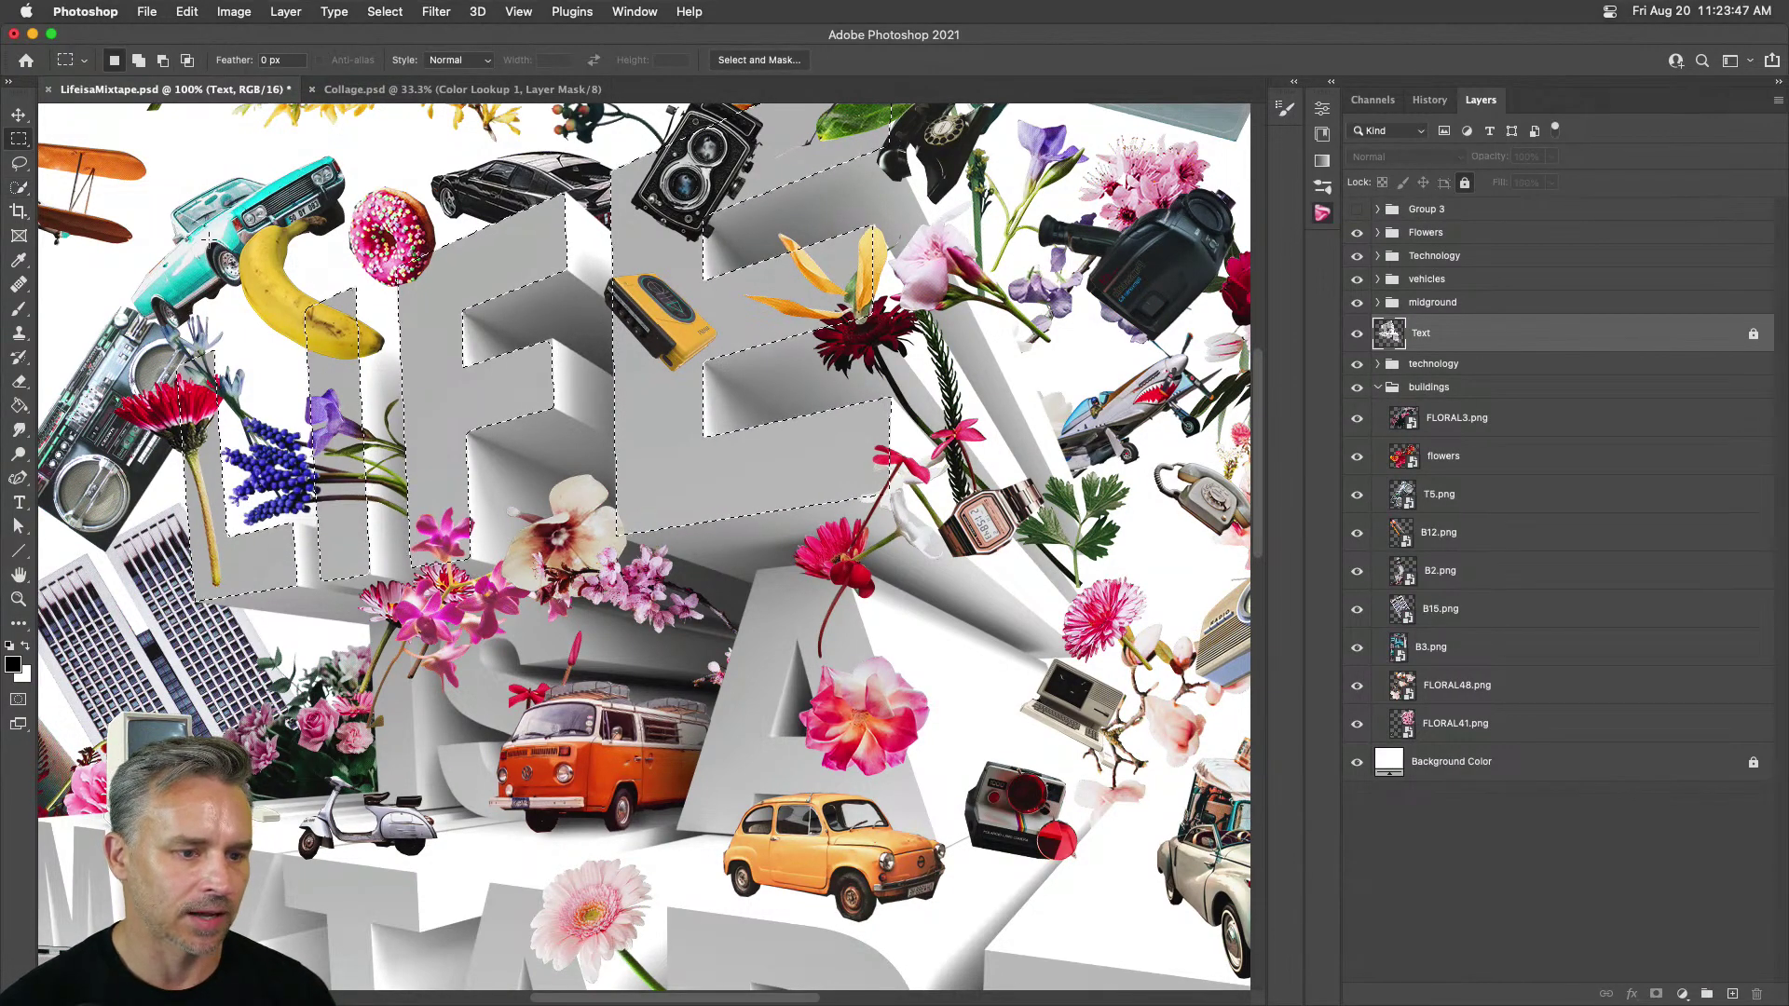
Step: Switch to Collage.psd and hide the layers from Color Lookup 1 down through Layer 2
{"action": "left_click", "coordinate": [361, 94]}
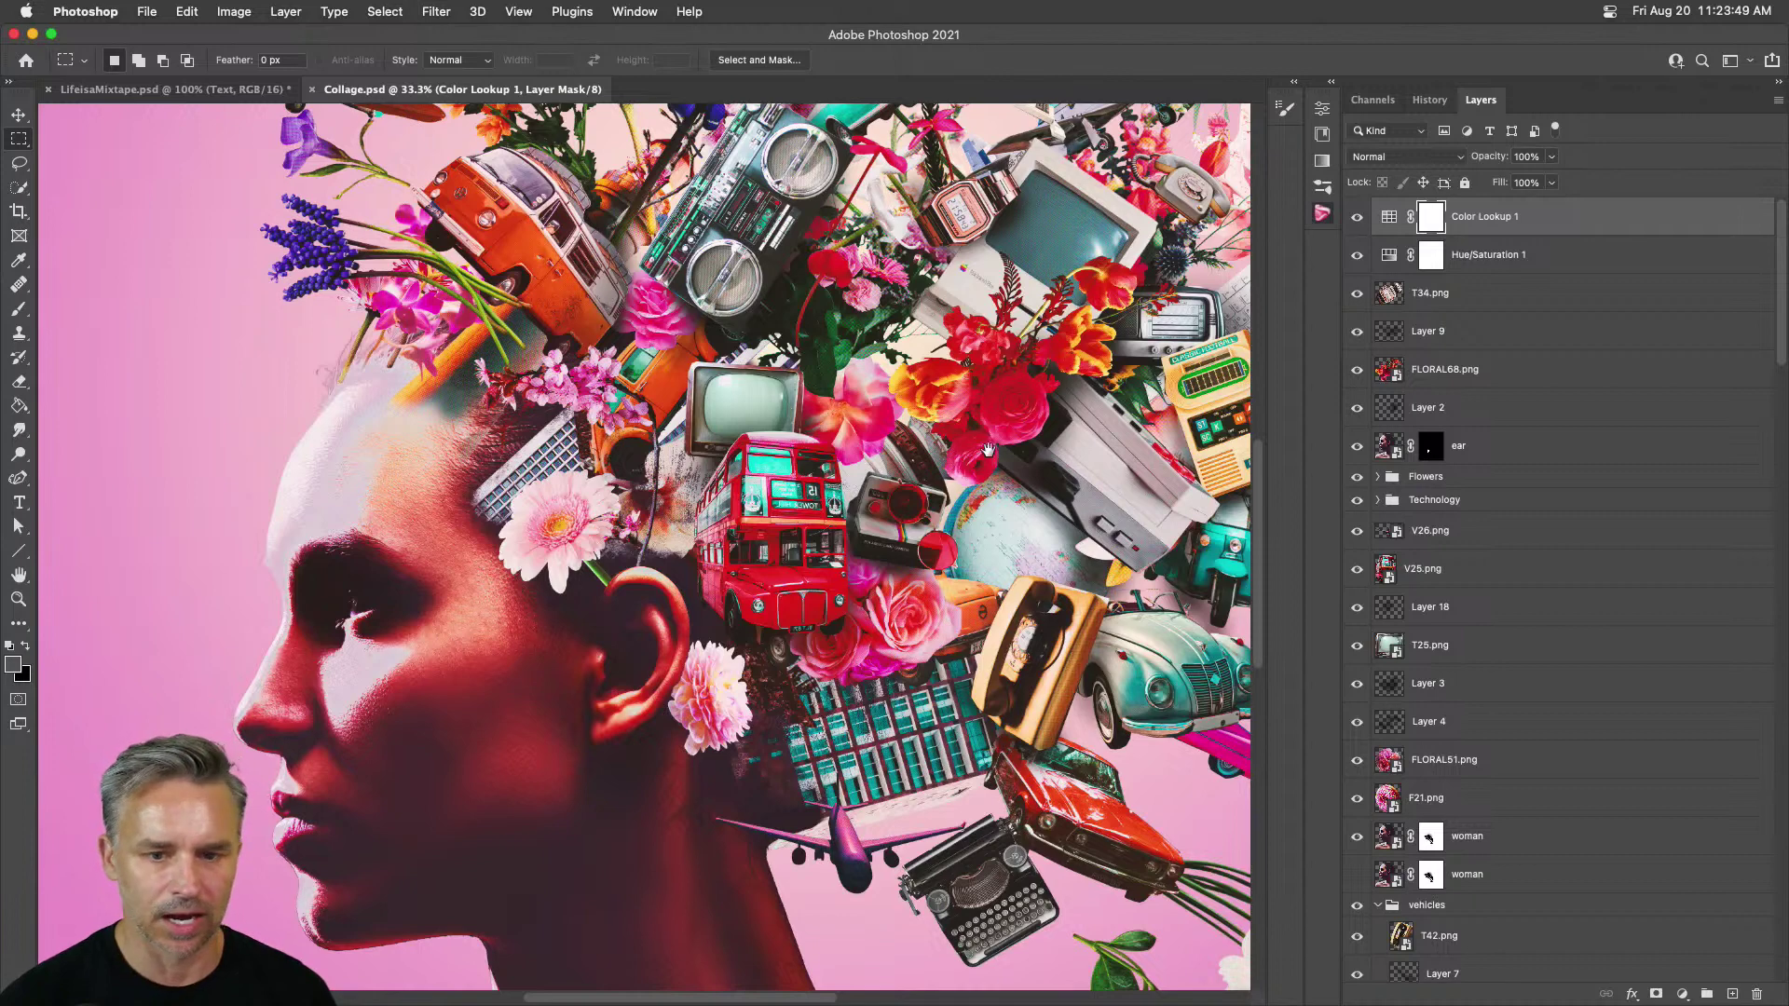
{"action": "scroll", "coordinate": [988, 450], "scroll_direction": "down", "scroll_amount": 3}
{"action": "scroll", "coordinate": [988, 450], "scroll_direction": "right", "scroll_amount": 2}
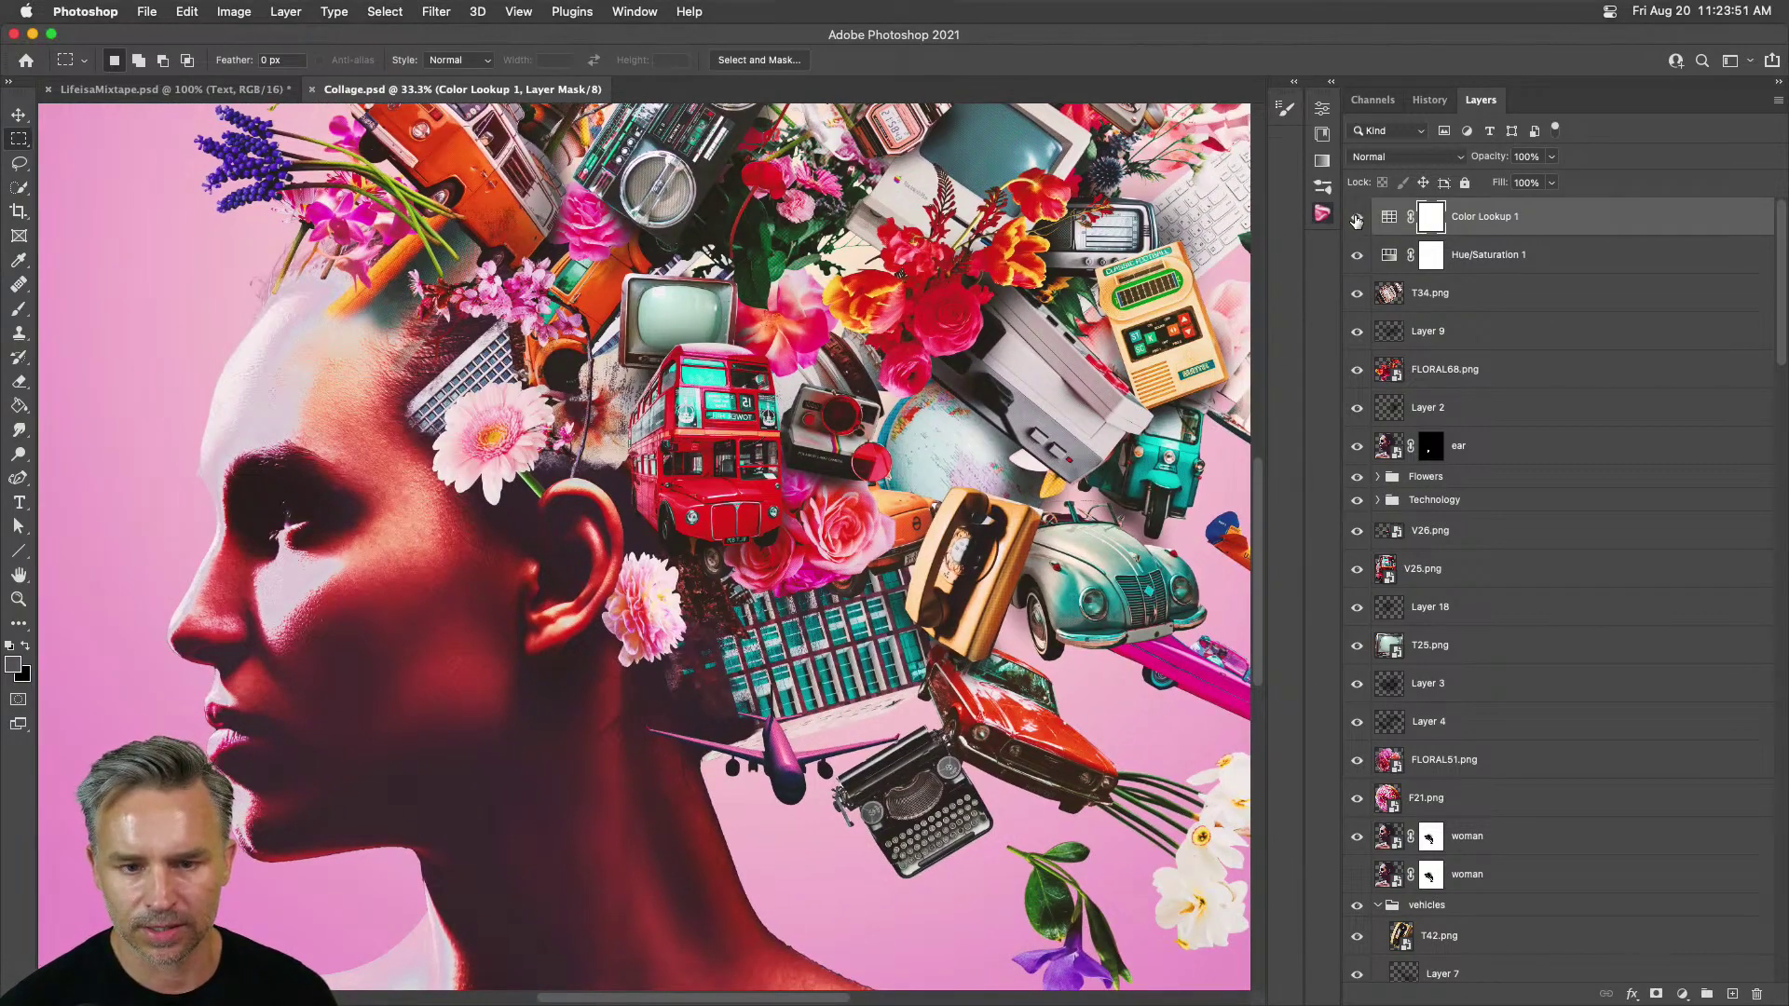
{"action": "left_click_drag", "start_coordinate": [1357, 220], "coordinate": [1338, 432]}
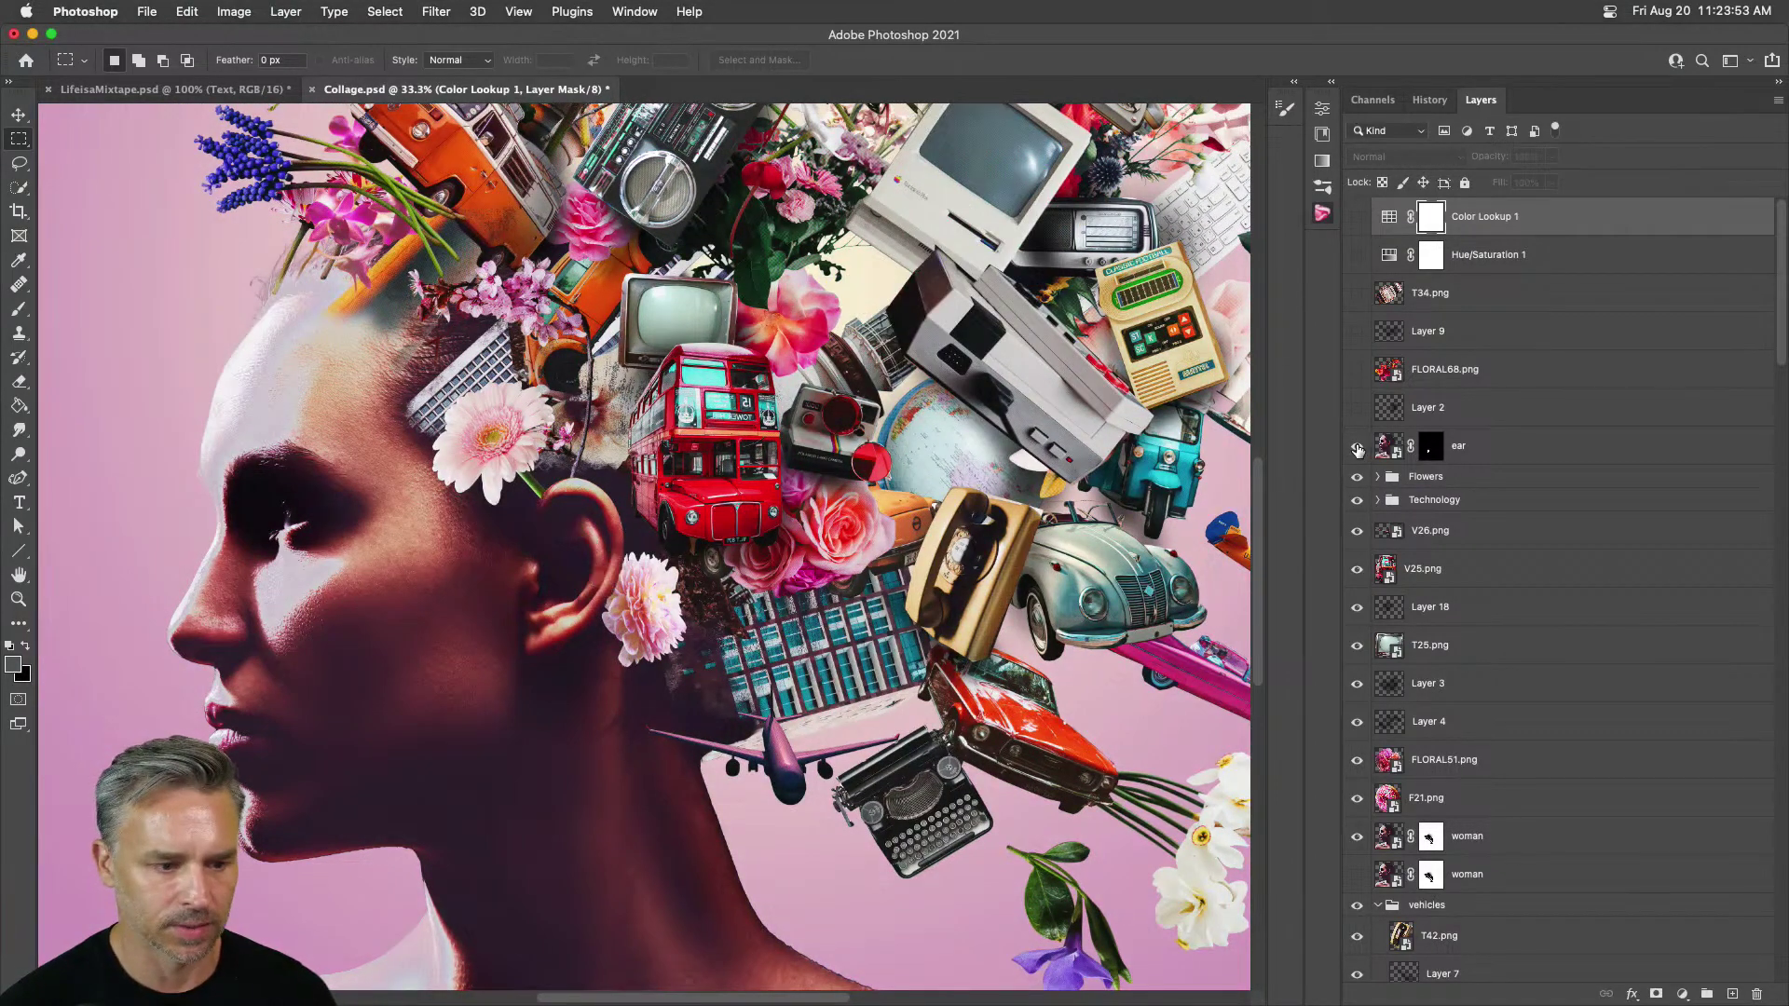
Step: Isolate the ear layer and the visible masked woman layer in turn to examine their cutouts, restoring the other layers each time
{"action": "left_click", "coordinate": [1542, 445]}
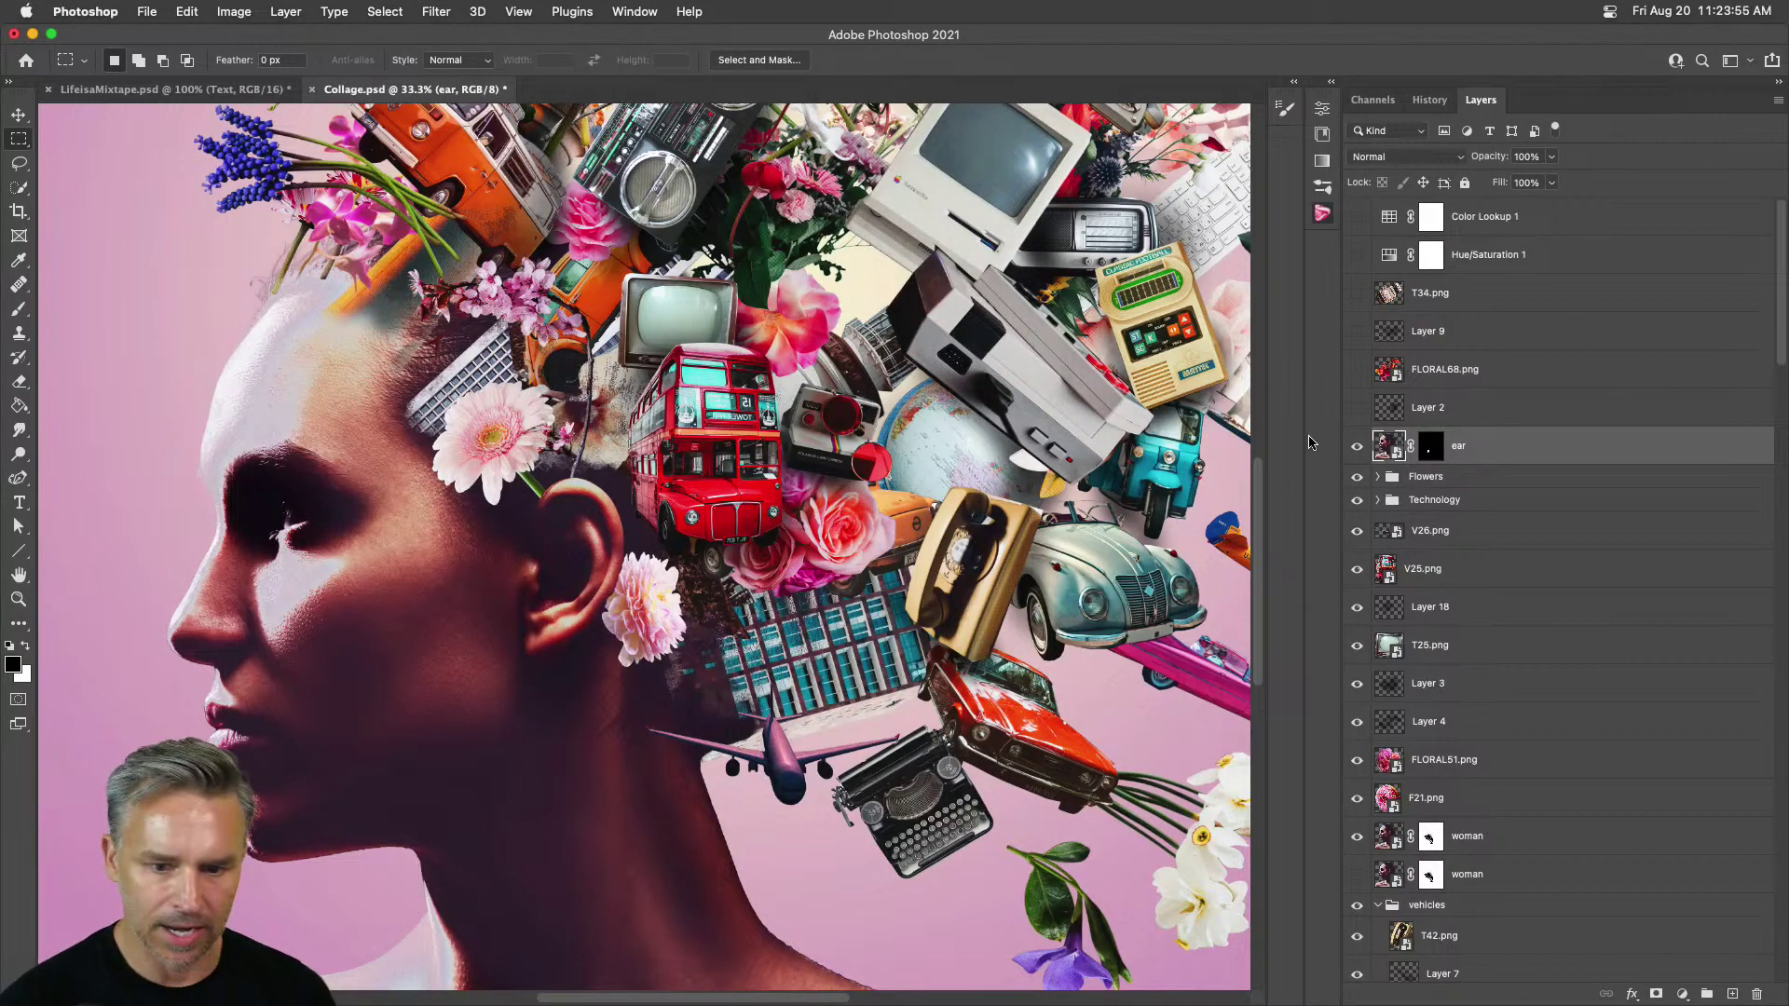
{"action": "left_click", "coordinate": [1356, 449], "text": "alt"}
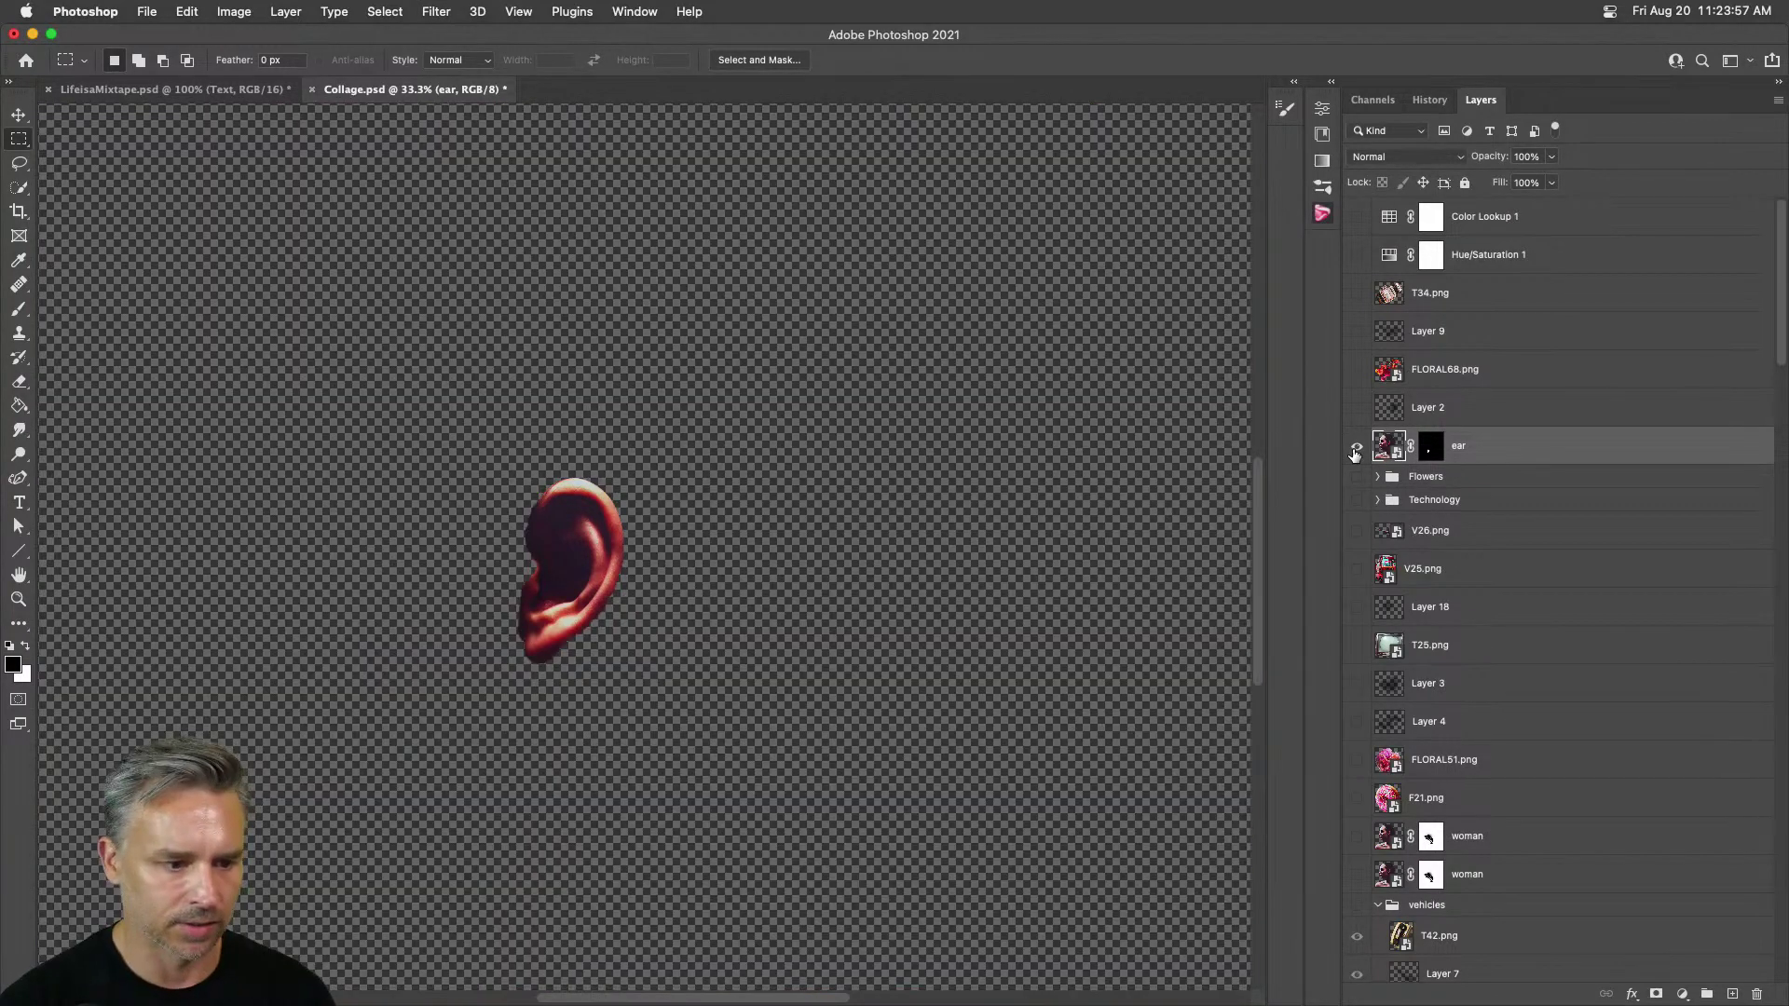
{"action": "left_click", "coordinate": [1355, 451], "text": "alt"}
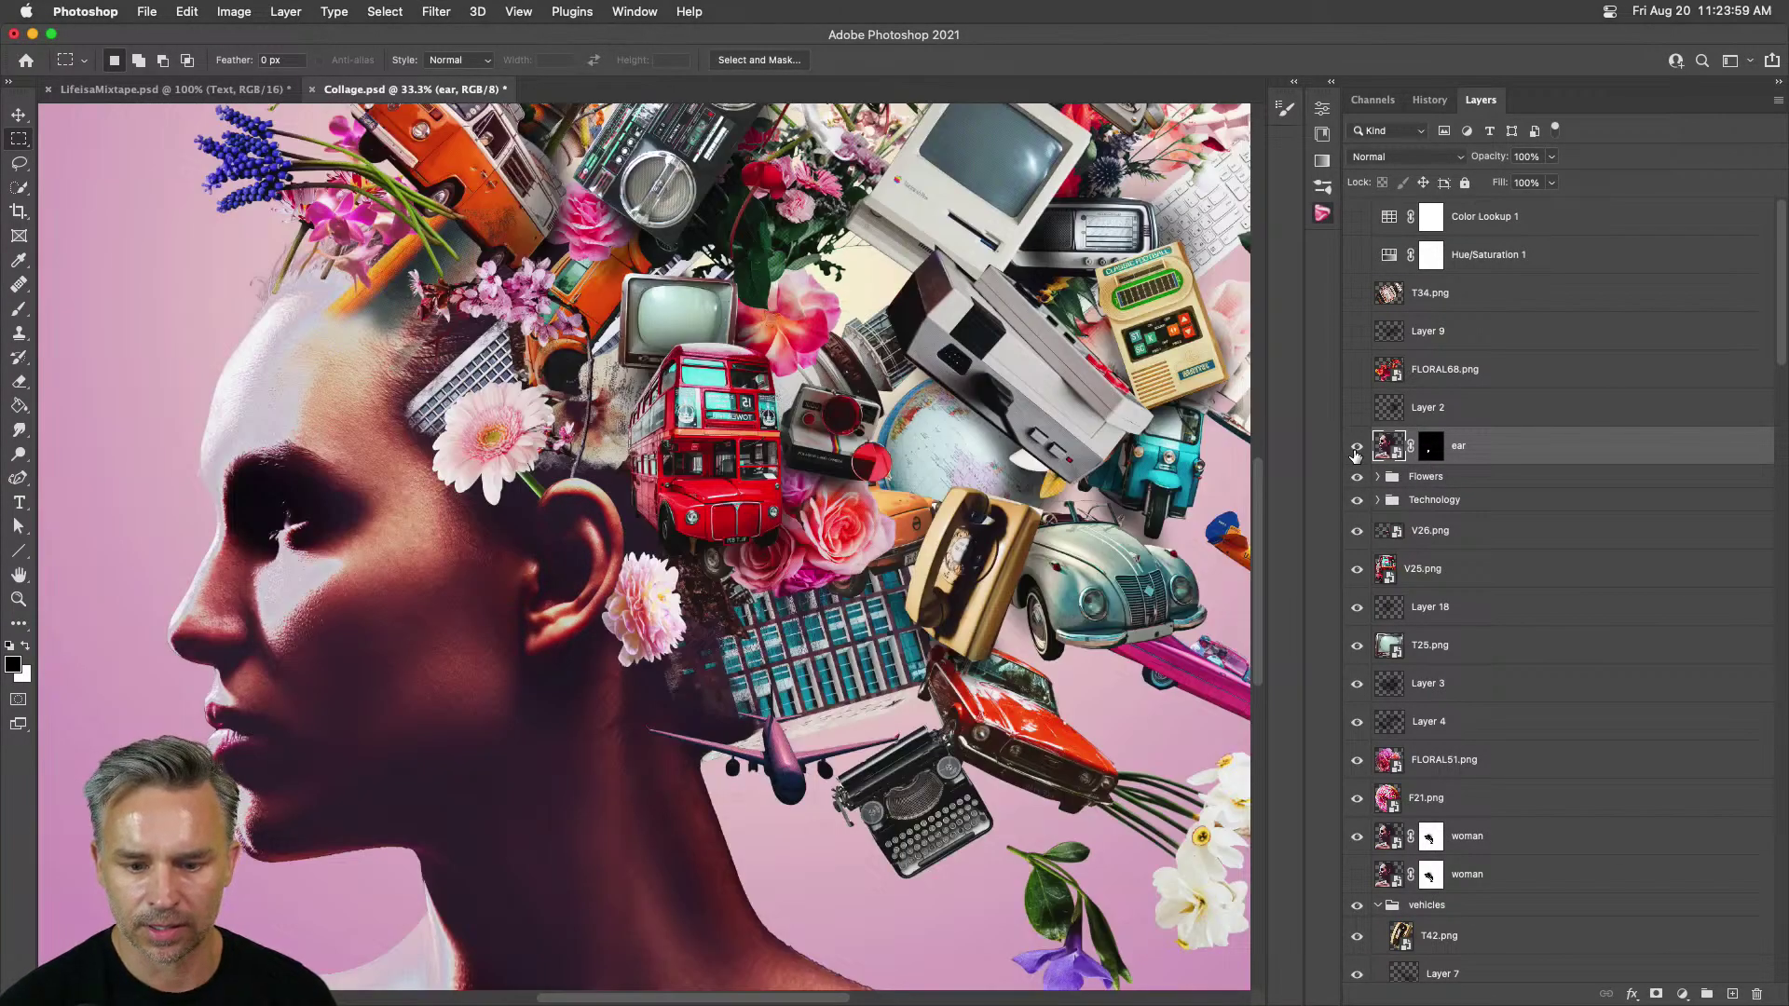
{"action": "scroll", "coordinate": [1355, 453], "scroll_direction": "down", "scroll_amount": 5}
{"action": "left_click", "coordinate": [1459, 351]}
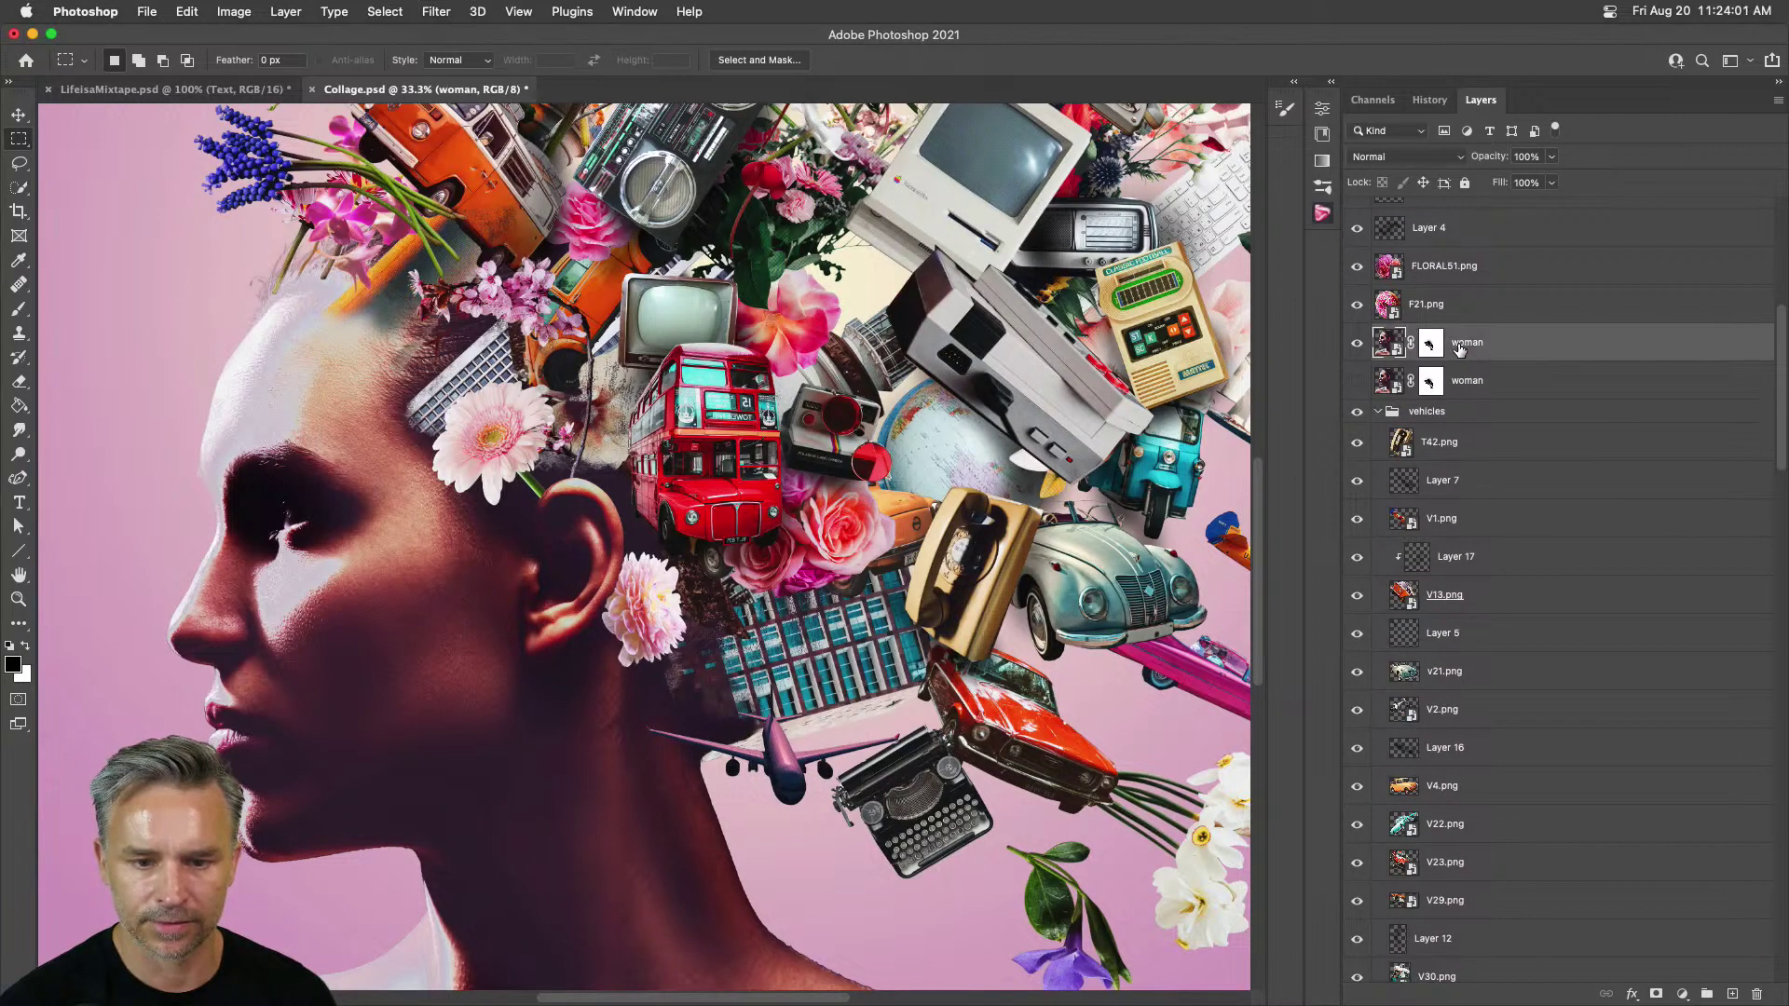
{"action": "left_click", "coordinate": [1356, 346], "text": "alt"}
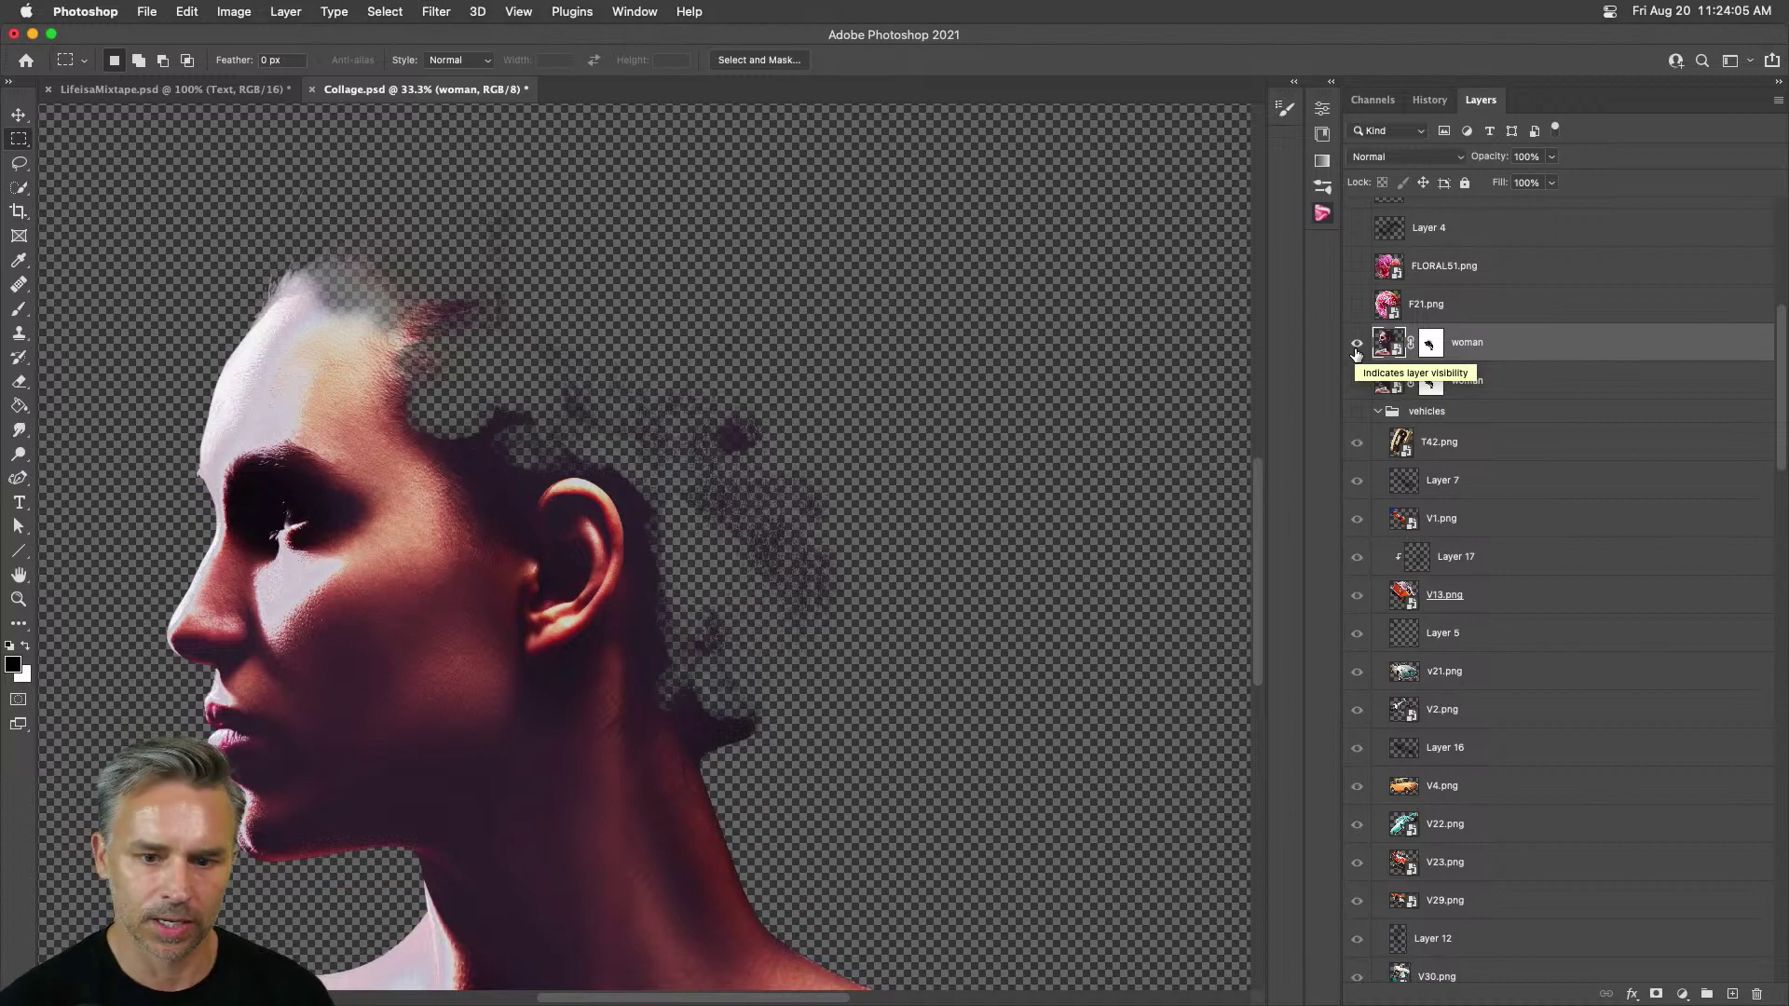
{"action": "left_click", "coordinate": [1357, 347], "text": "alt"}
Step: Select the unmasked woman layer above Gradient Fill 1 and examine the whole collage composition
{"action": "scroll", "coordinate": [1434, 653], "scroll_direction": "down", "scroll_amount": 10}
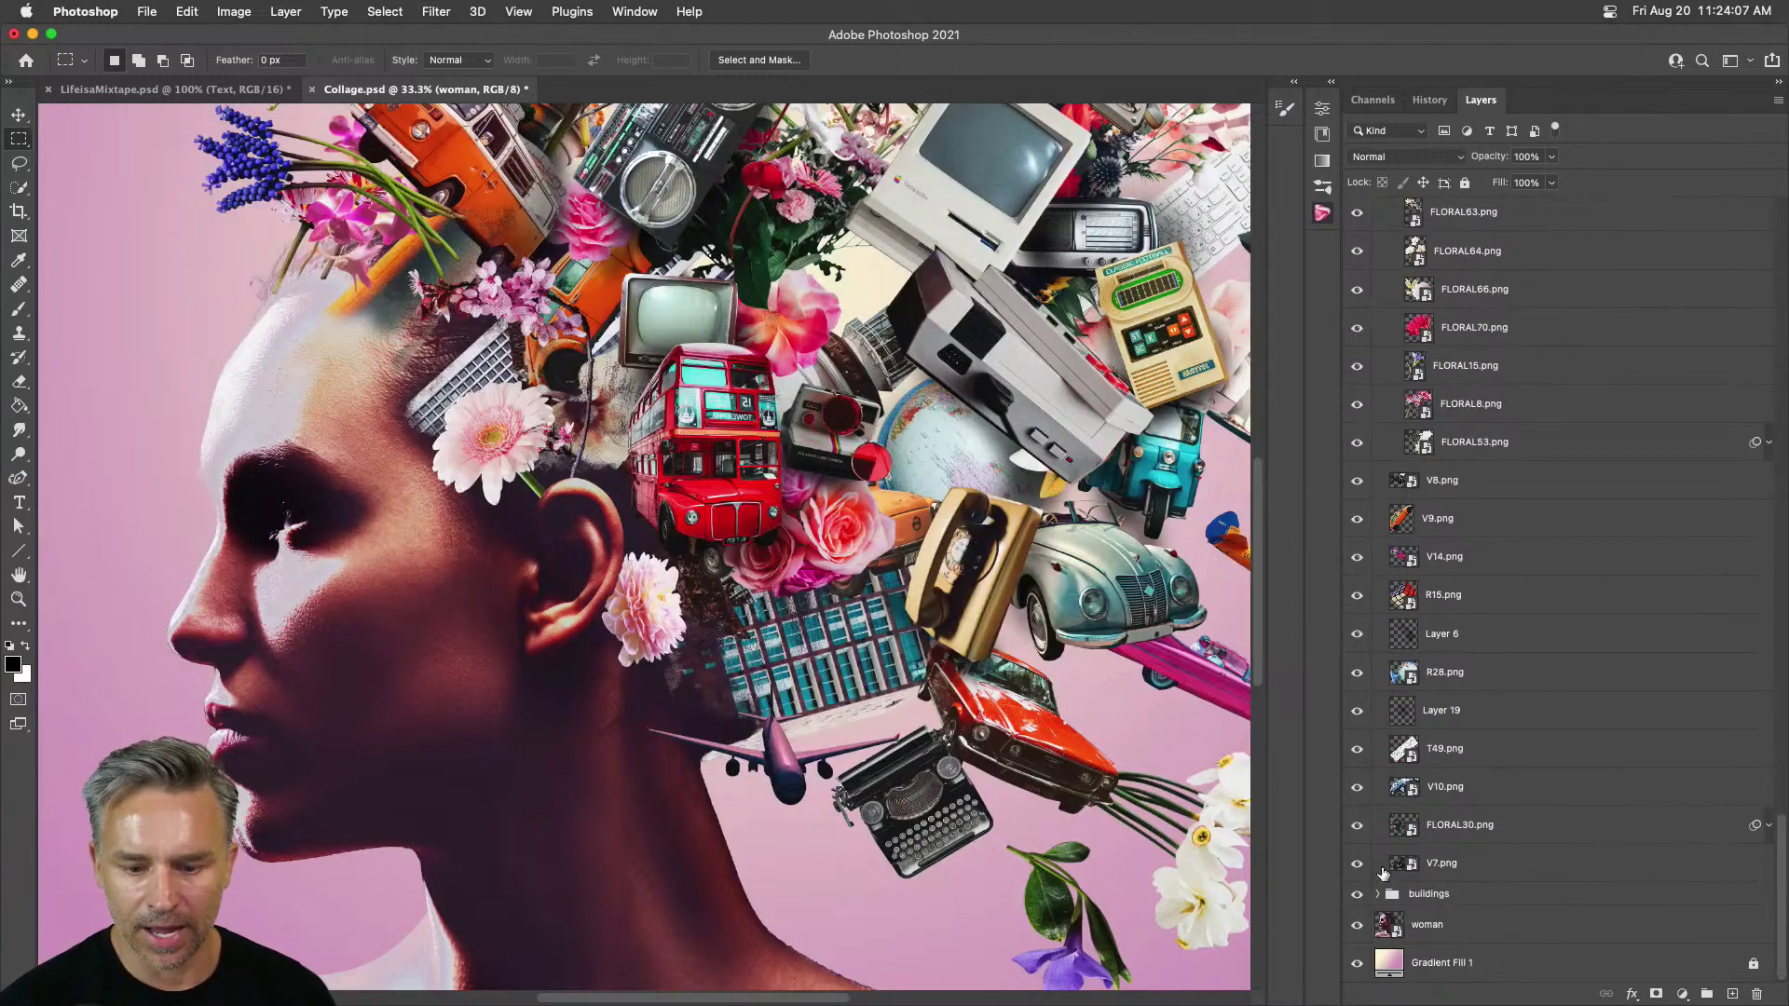
{"action": "left_click", "coordinate": [1415, 932]}
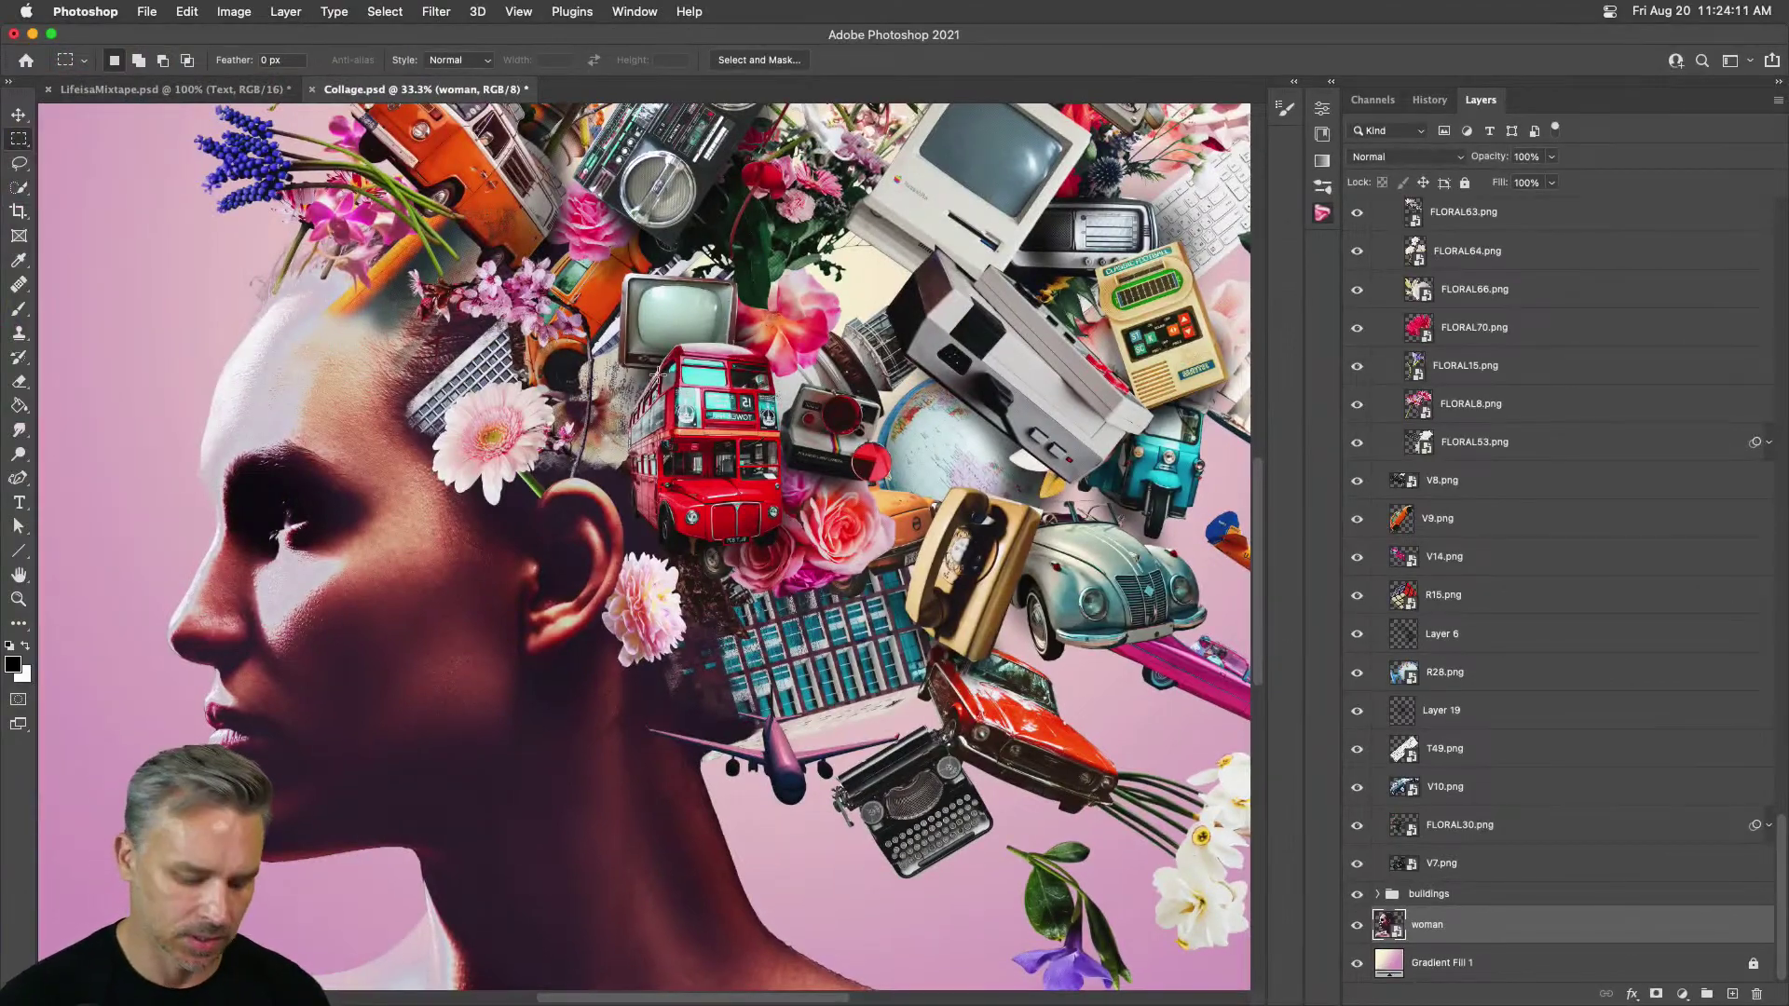
{"action": "key", "text": "super+minus"}
{"action": "key", "text": "super+minus"}
{"action": "left_click_drag", "start_coordinate": [567, 296], "coordinate": [568, 461]}
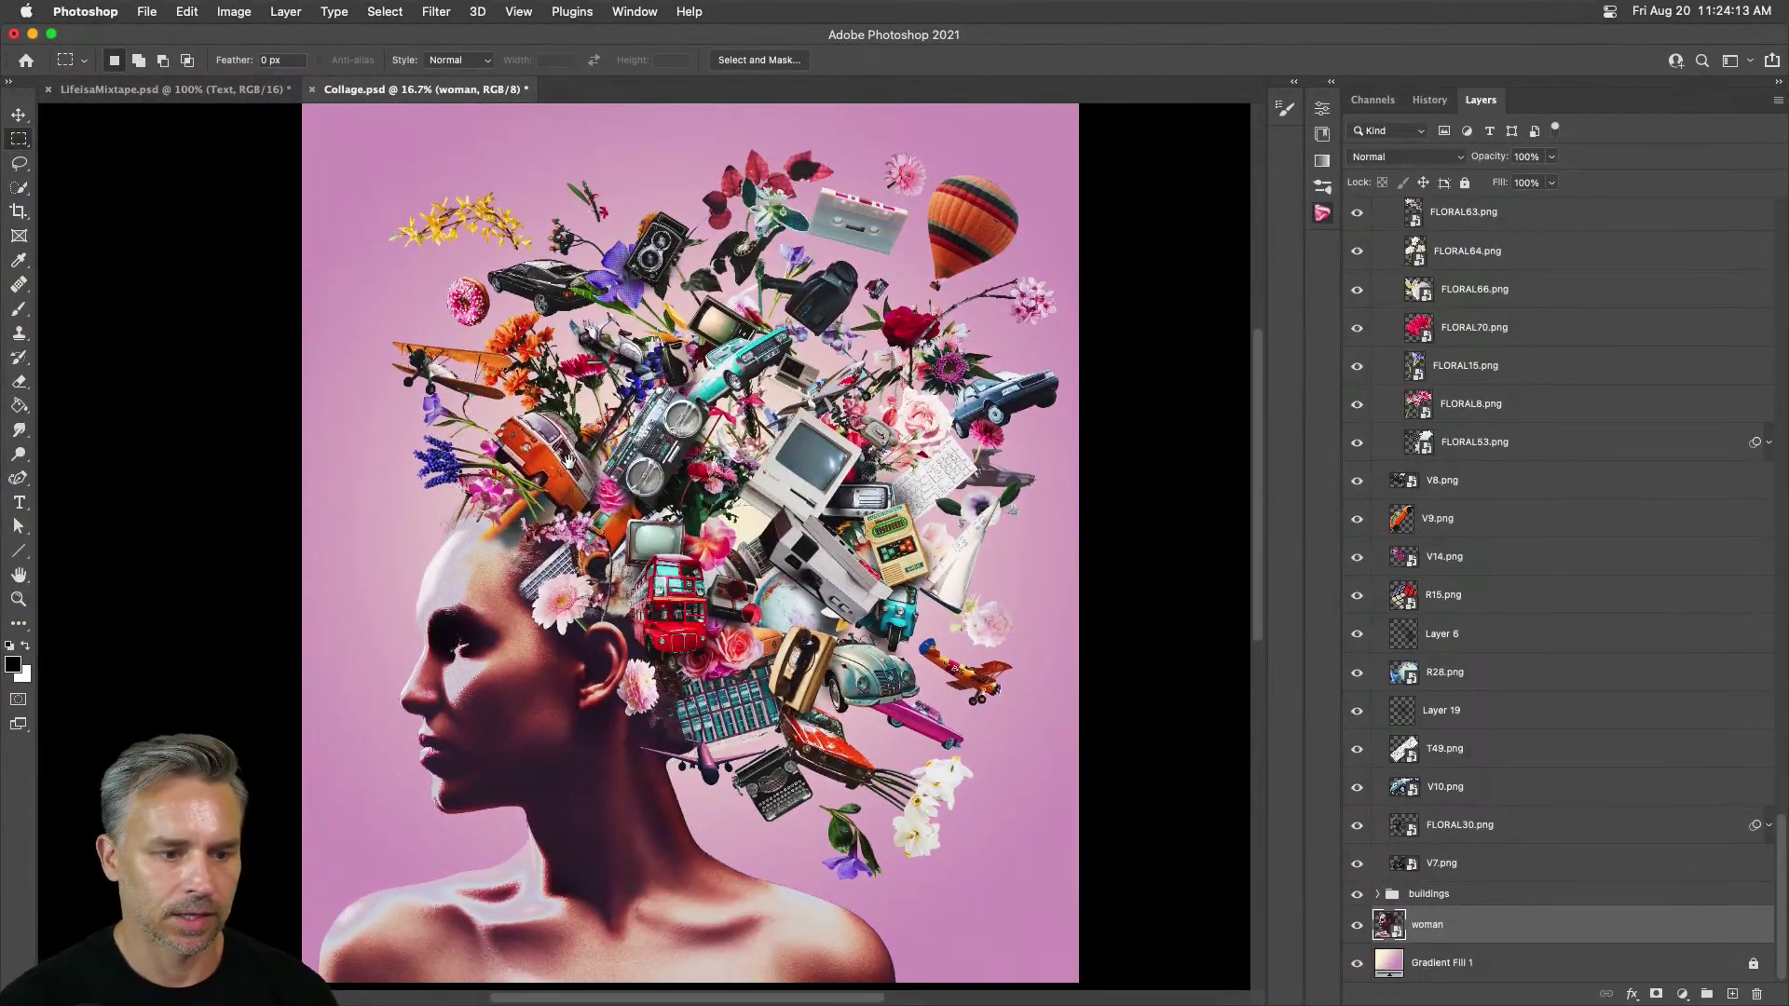
Step: Return to LifeisaMixtape.psd and check its layer count in the document status information, restoring the full-size window when done
{"action": "left_click", "coordinate": [172, 89]}
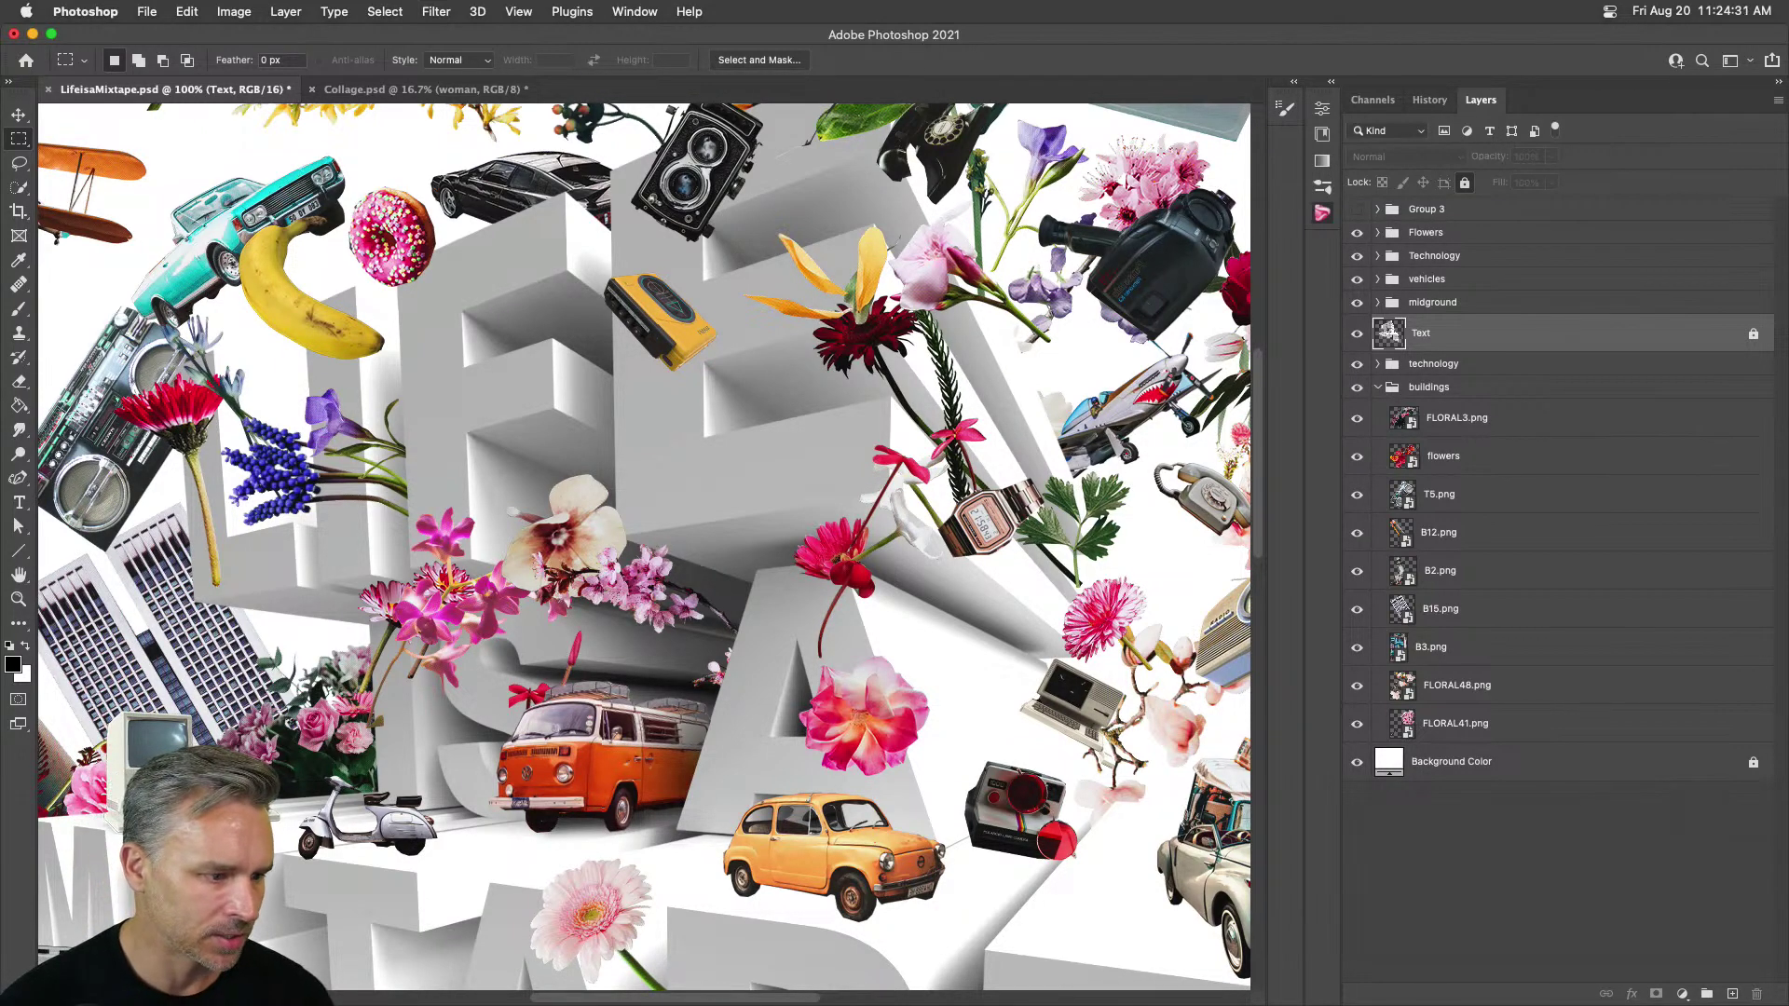
{"action": "mouse_move", "coordinate": [894, 1002]}
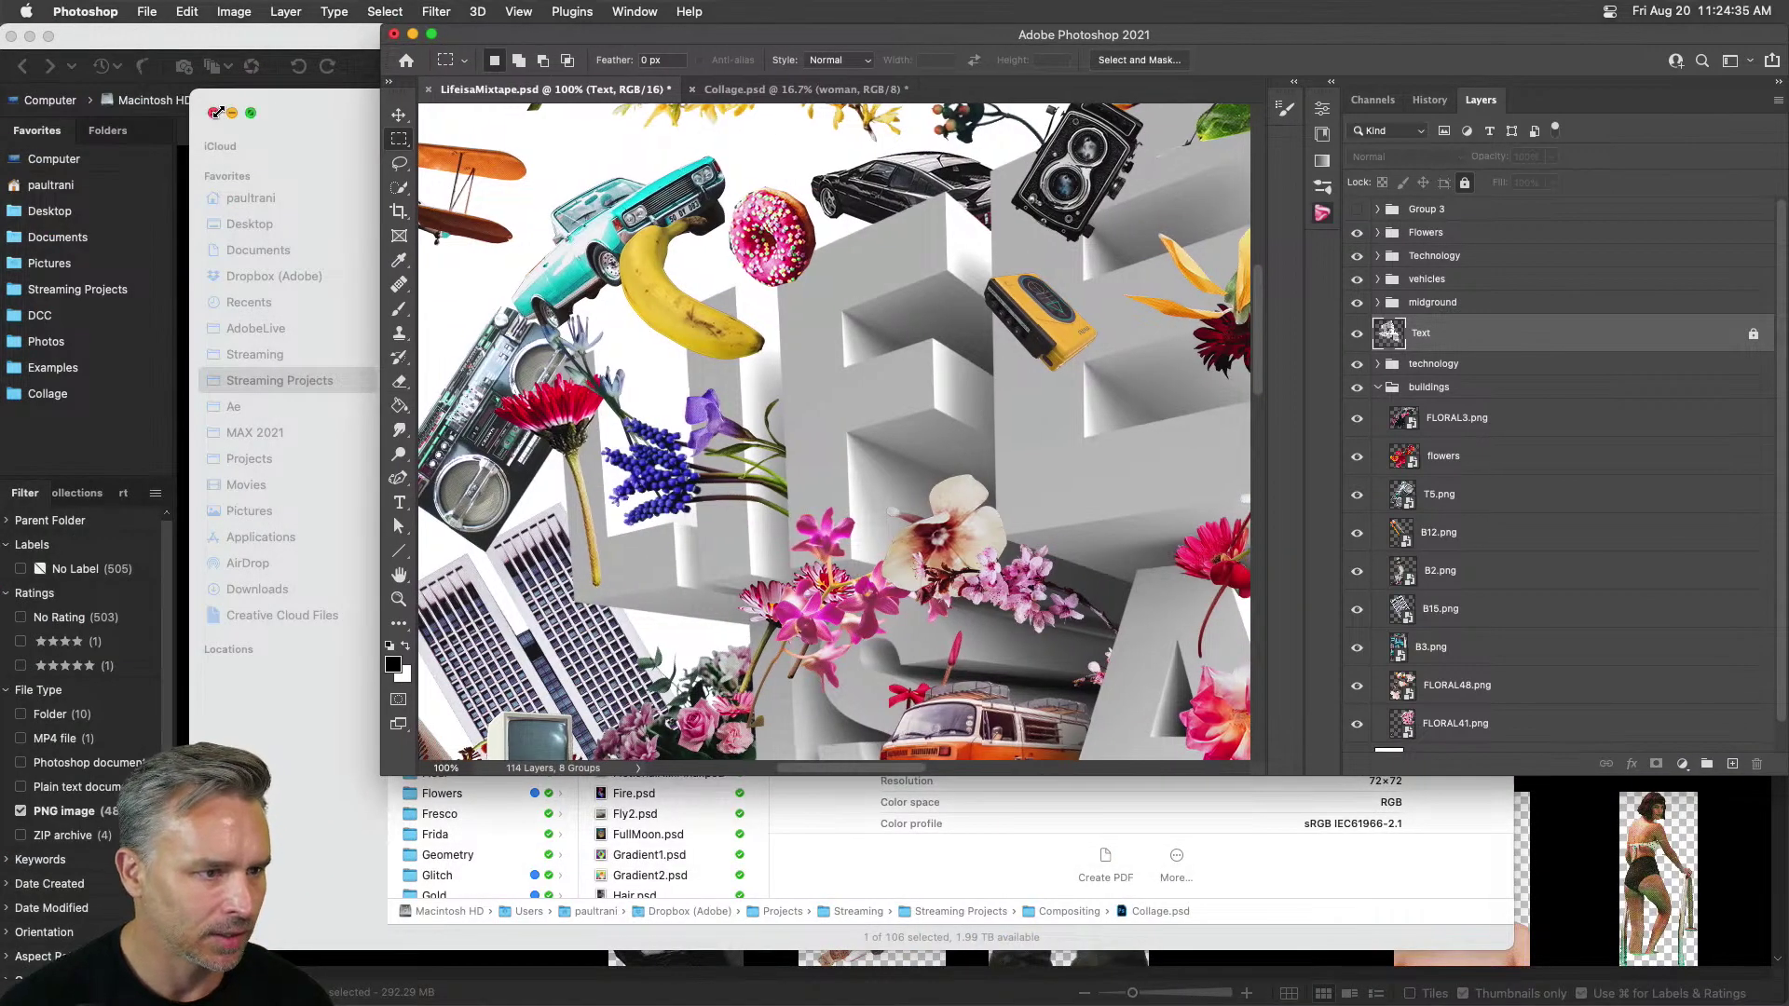
{"action": "left_click", "coordinate": [30, 37]}
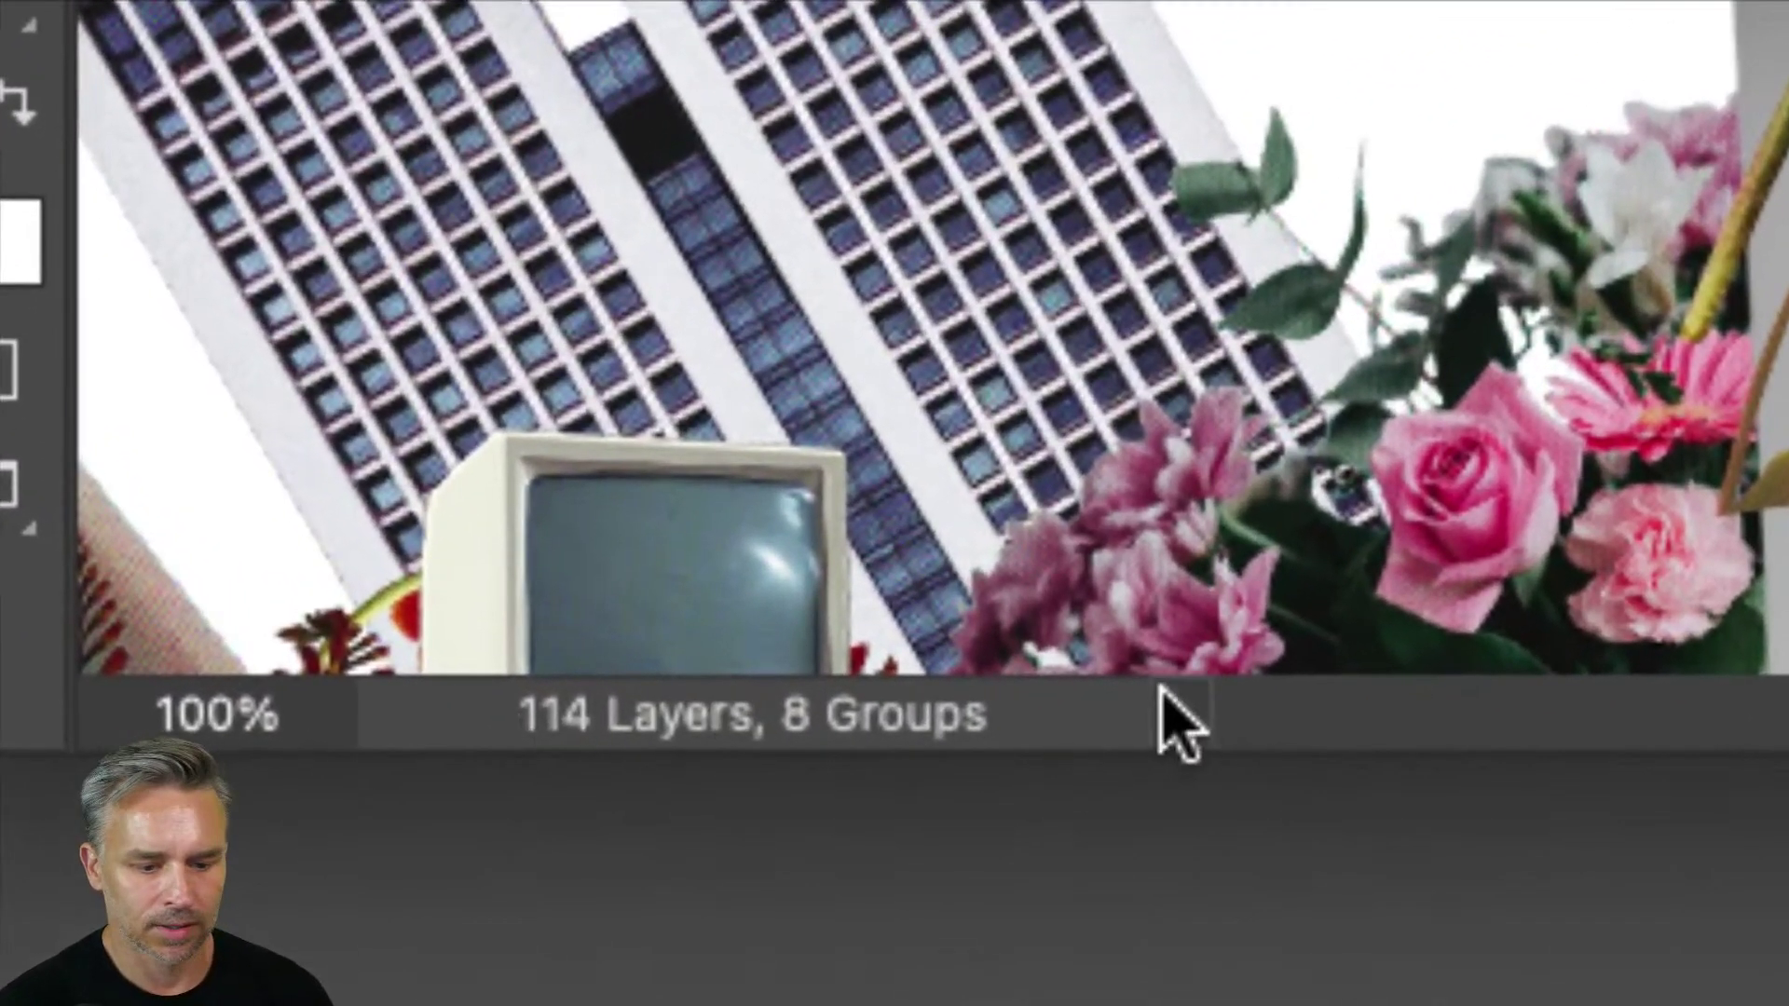
{"action": "left_click", "coordinate": [1159, 718]}
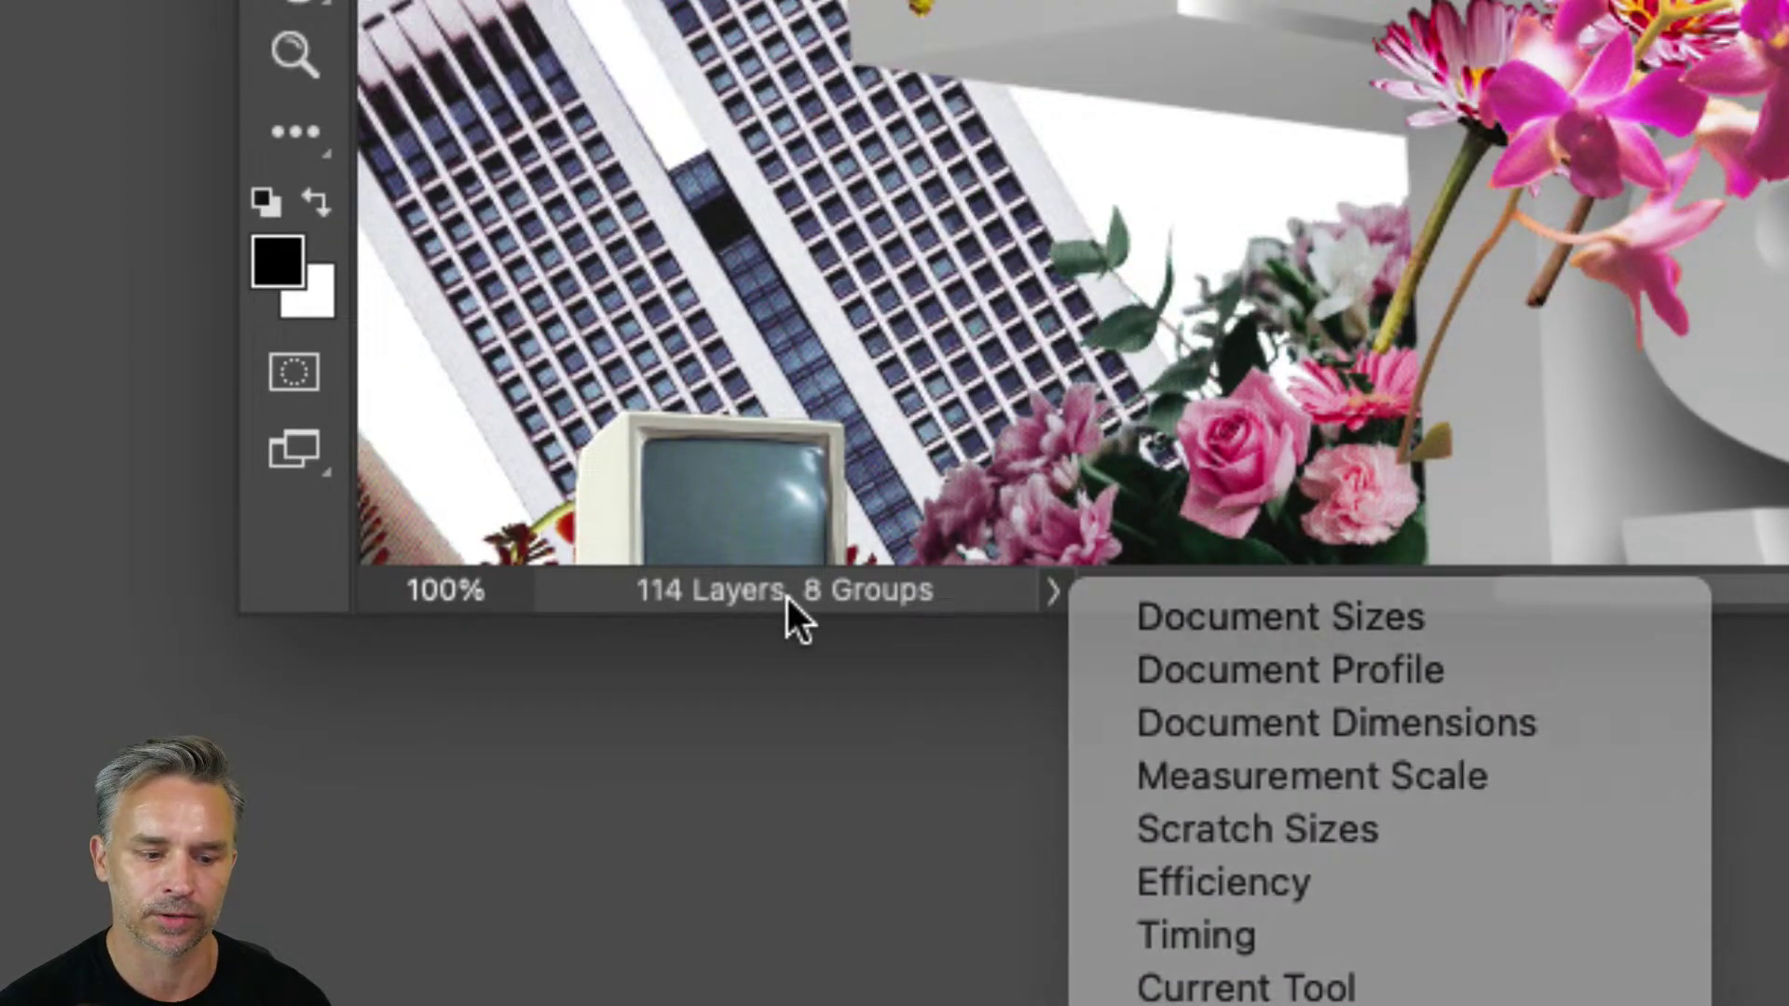
{"action": "left_click", "coordinate": [787, 596]}
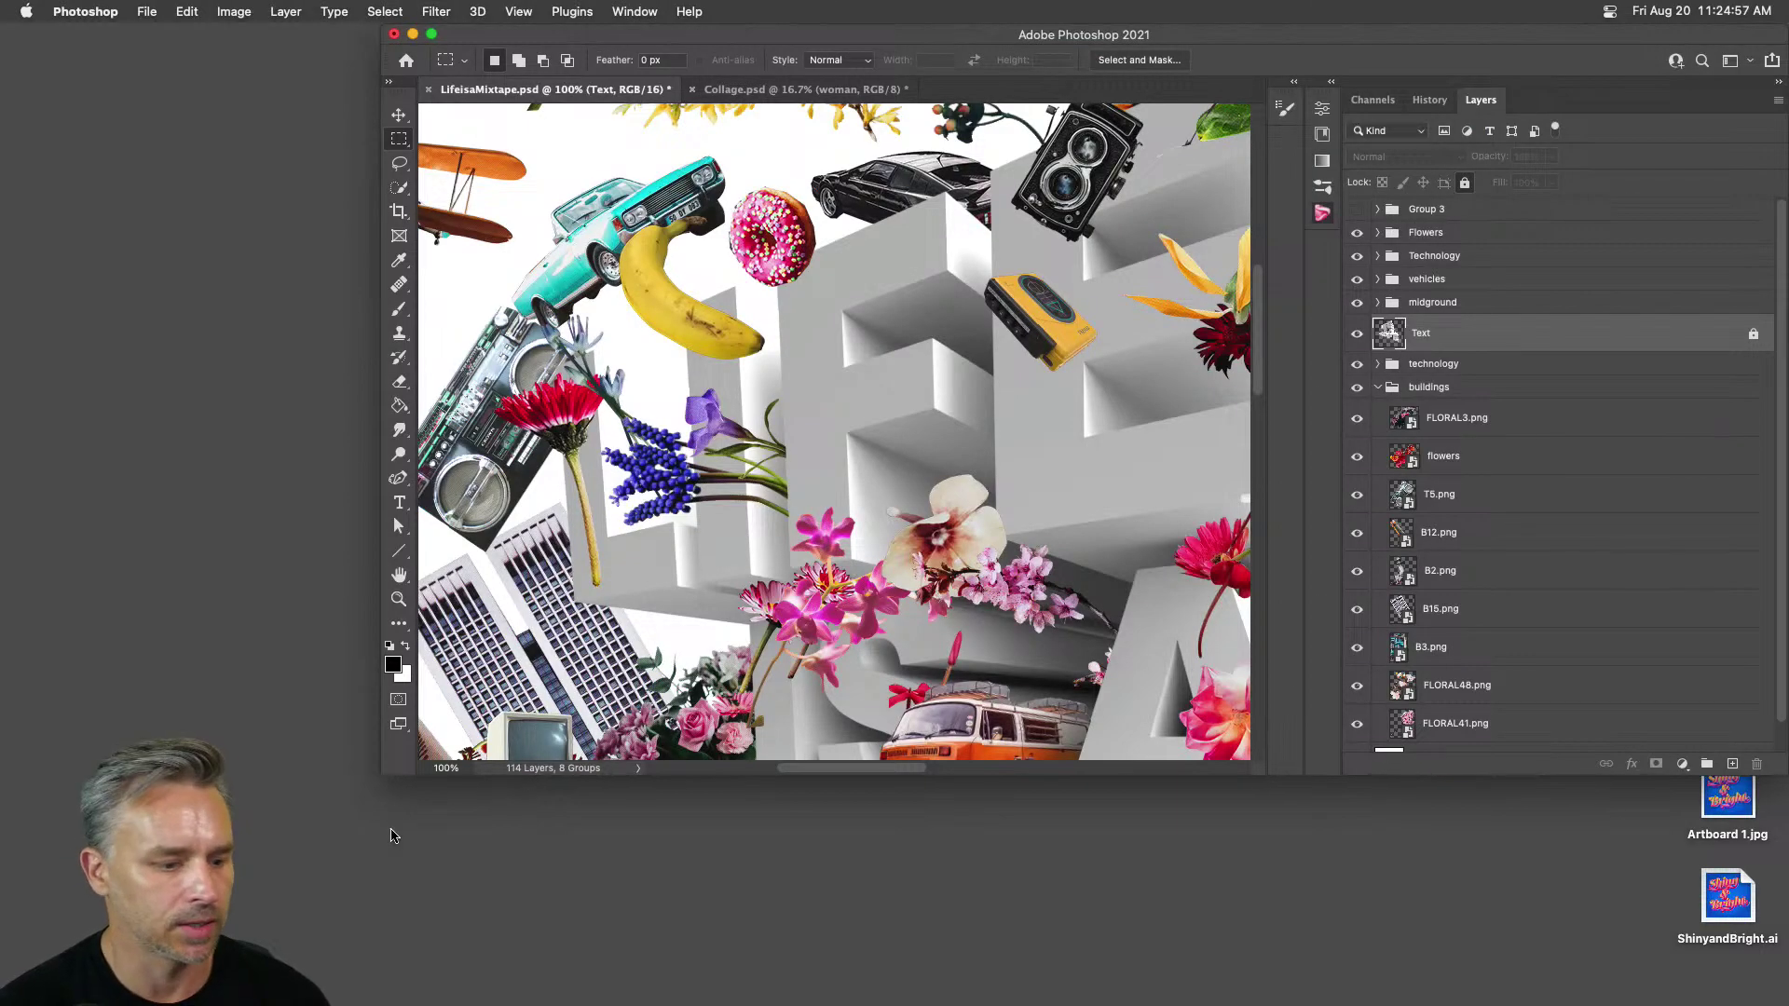
{"action": "double_click", "coordinate": [385, 774]}
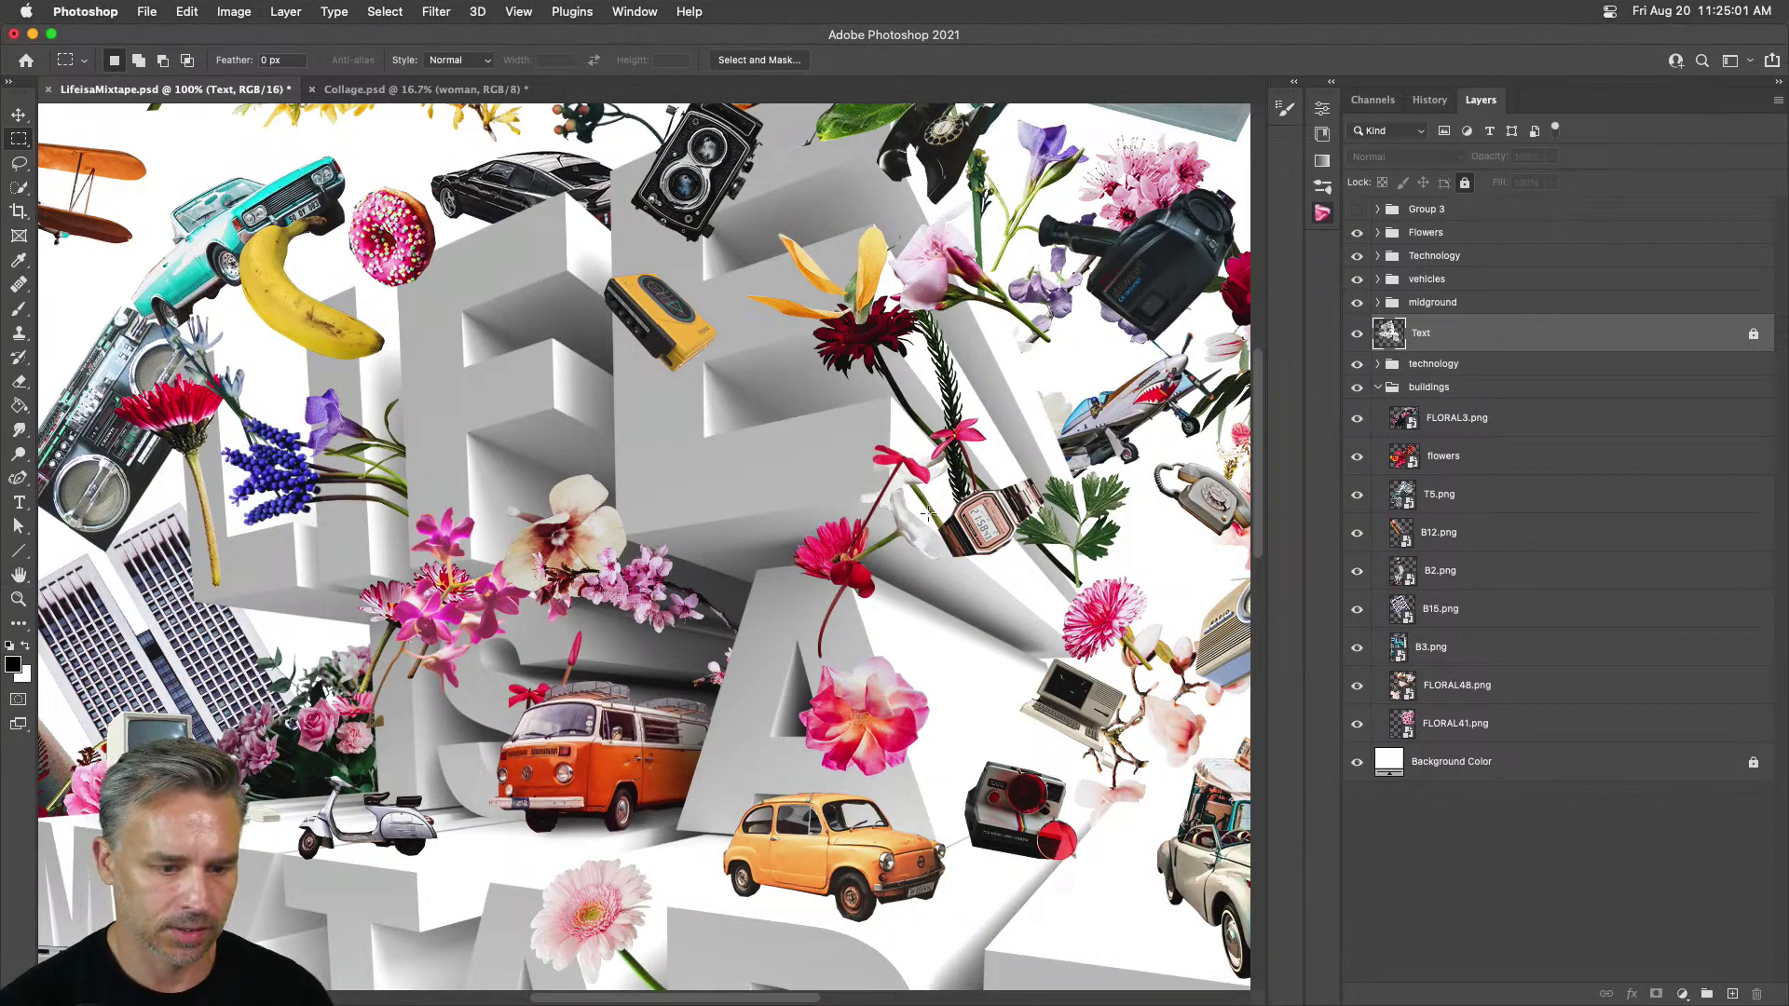
Step: Remove the cream orchid sitting between the lower parts of the F and E in LIFE
{"action": "left_click", "coordinate": [18, 113]}
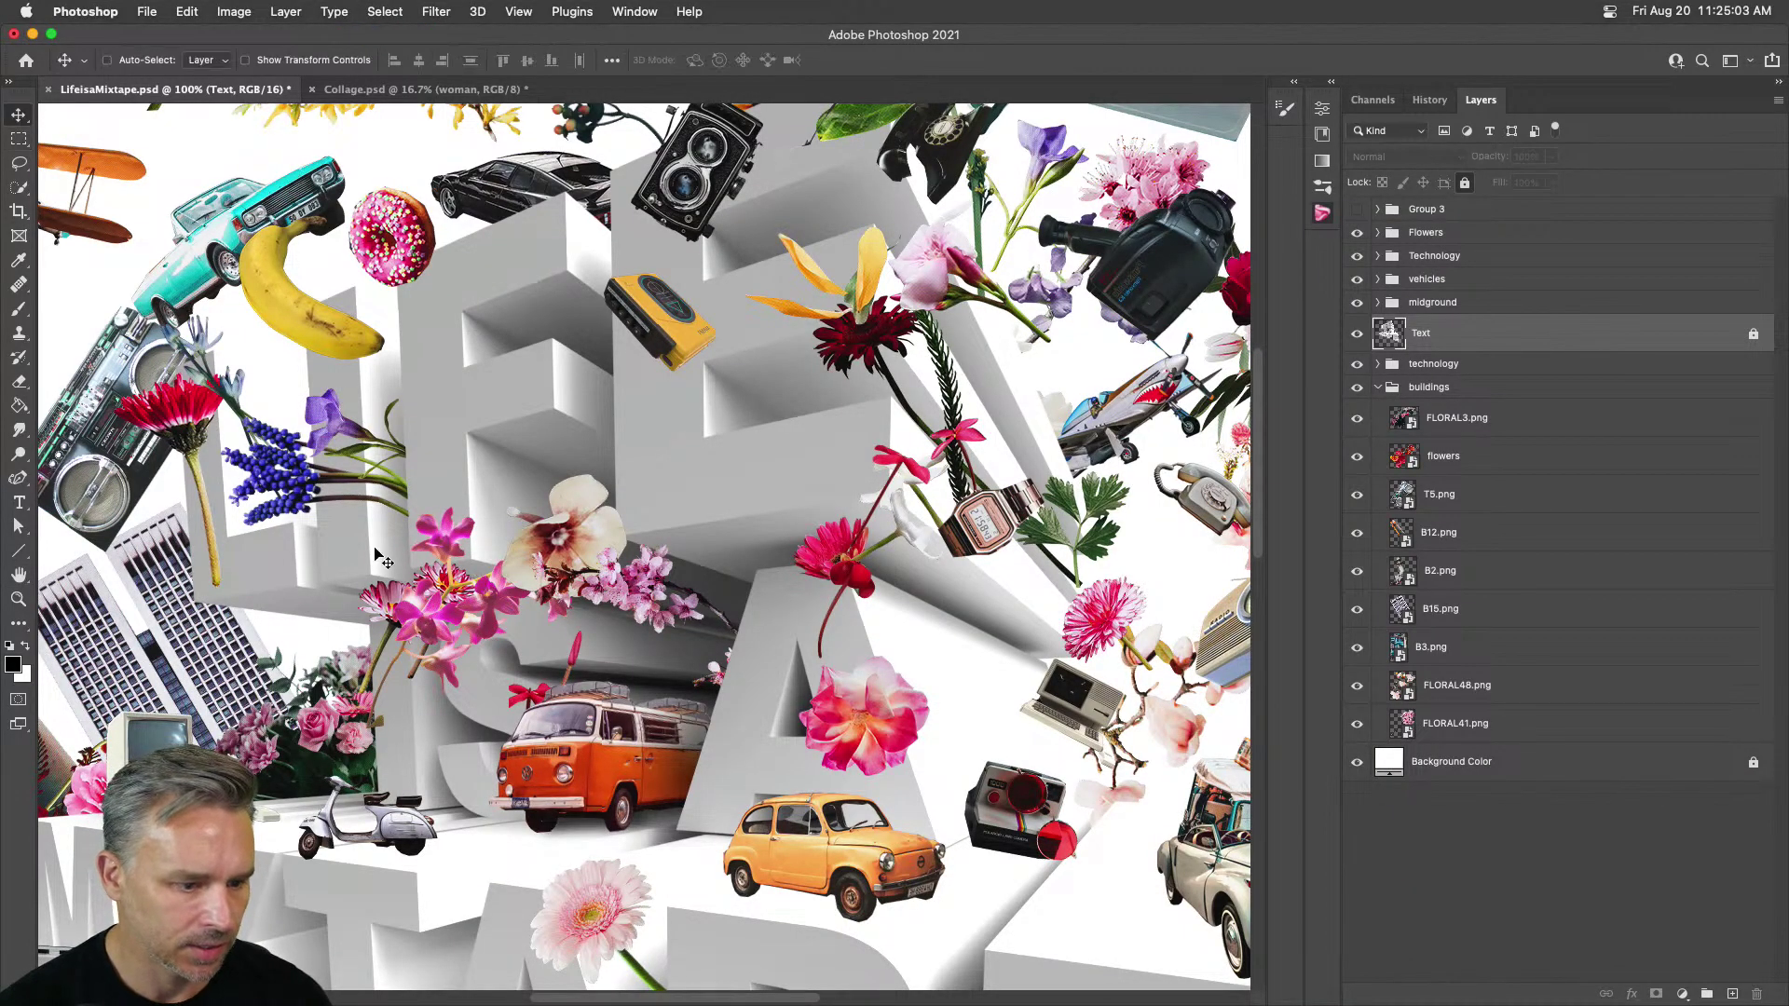
{"action": "left_click", "coordinate": [568, 550]}
{"action": "left_click_drag", "start_coordinate": [568, 550], "coordinate": [568, 471]}
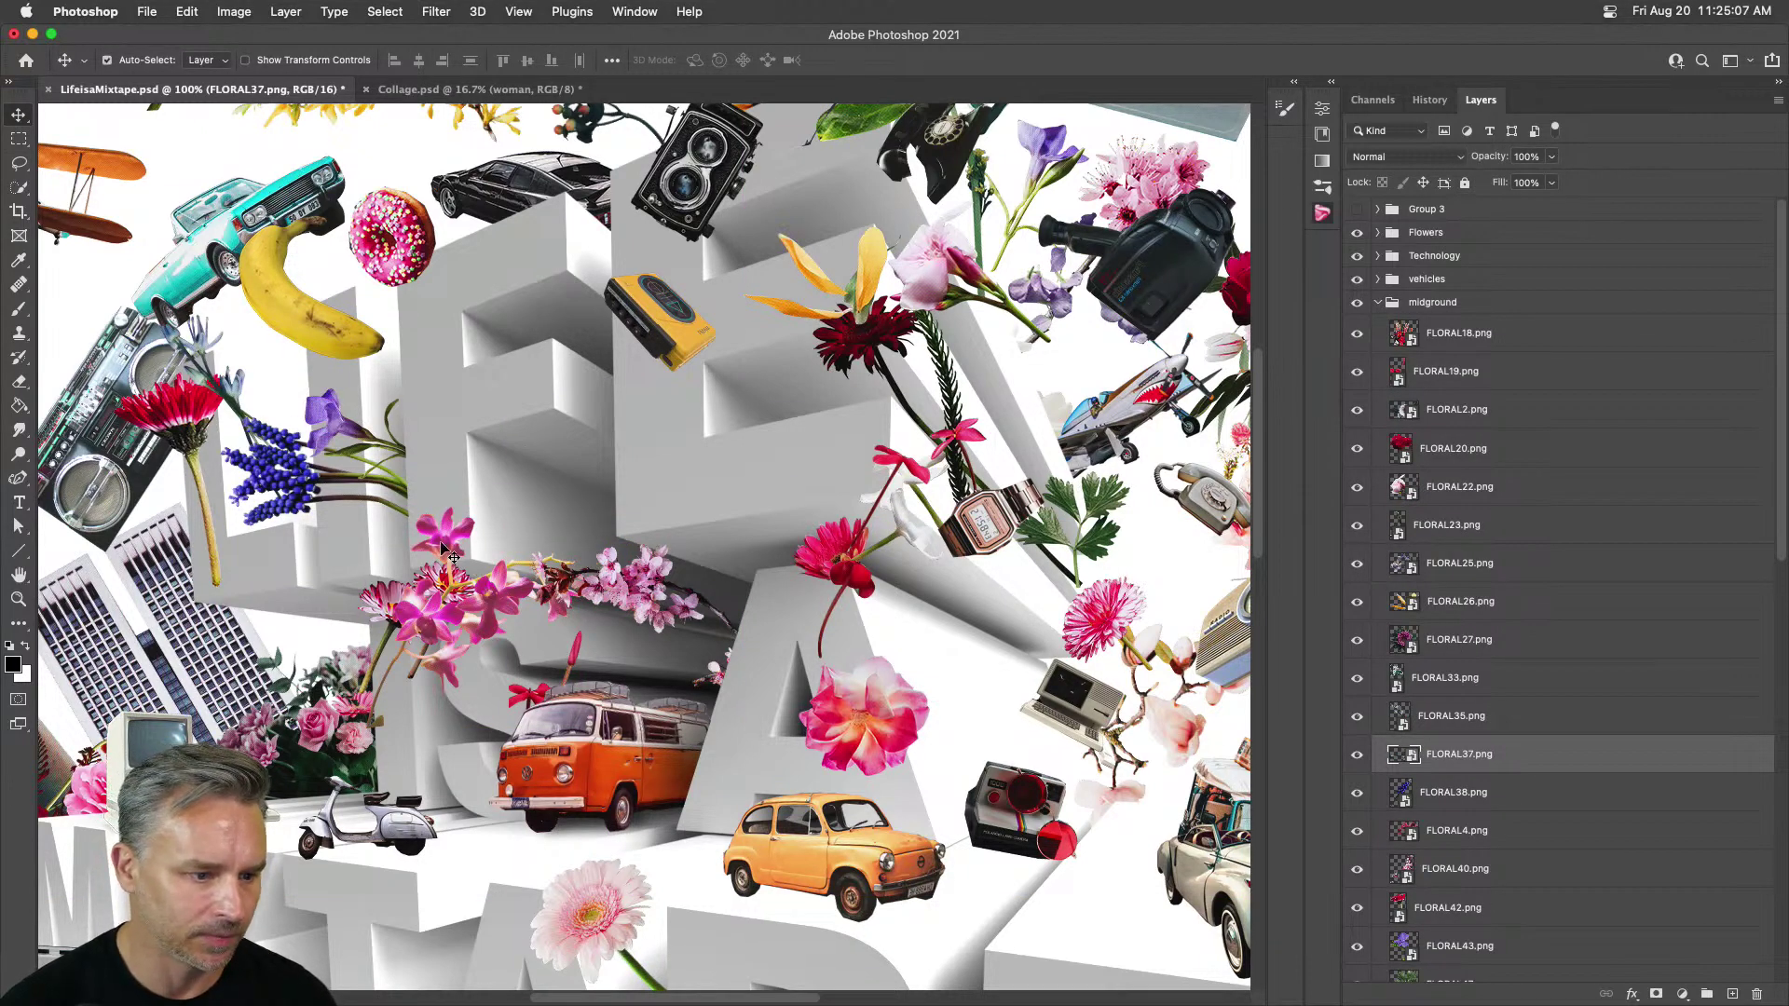
Step: Move the magenta orchid spray FLORAL55.png up between the F and E of LIFE and flip it horizontally
{"action": "left_click_drag", "start_coordinate": [467, 534], "coordinate": [584, 399]}
{"action": "key", "text": "super+t"}
{"action": "right_click", "coordinate": [552, 417]}
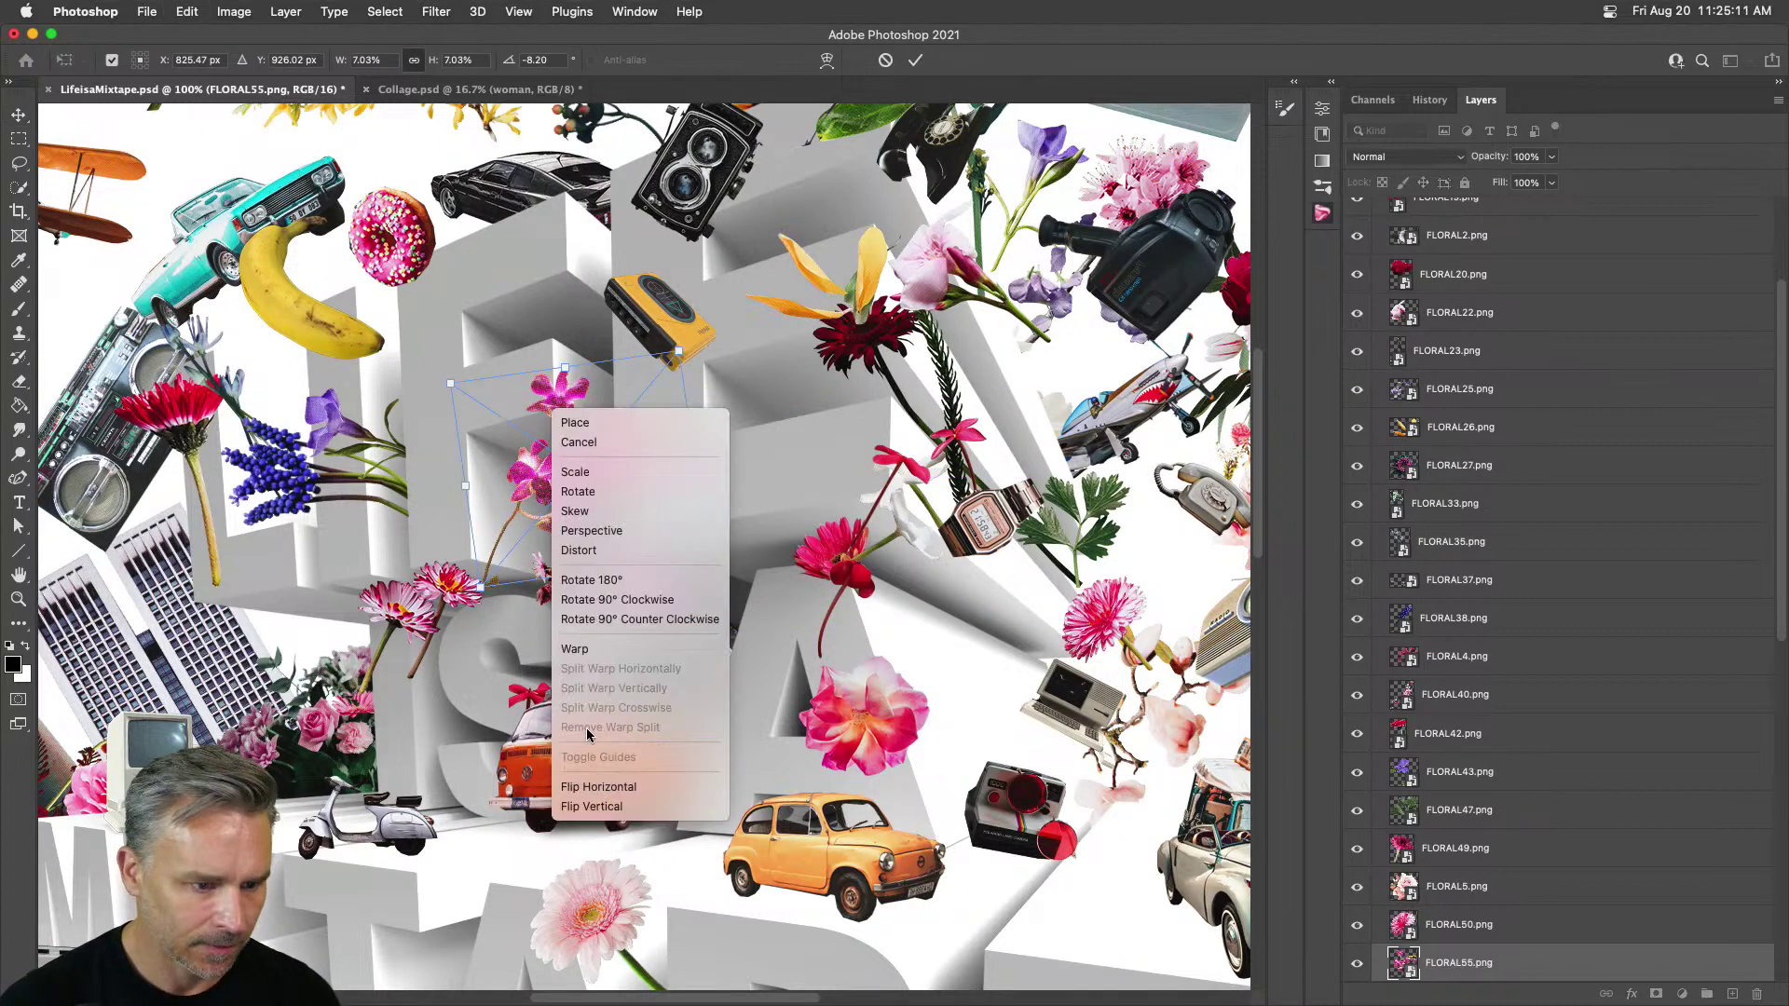
{"action": "left_click", "coordinate": [597, 786]}
{"action": "key", "text": "Return"}
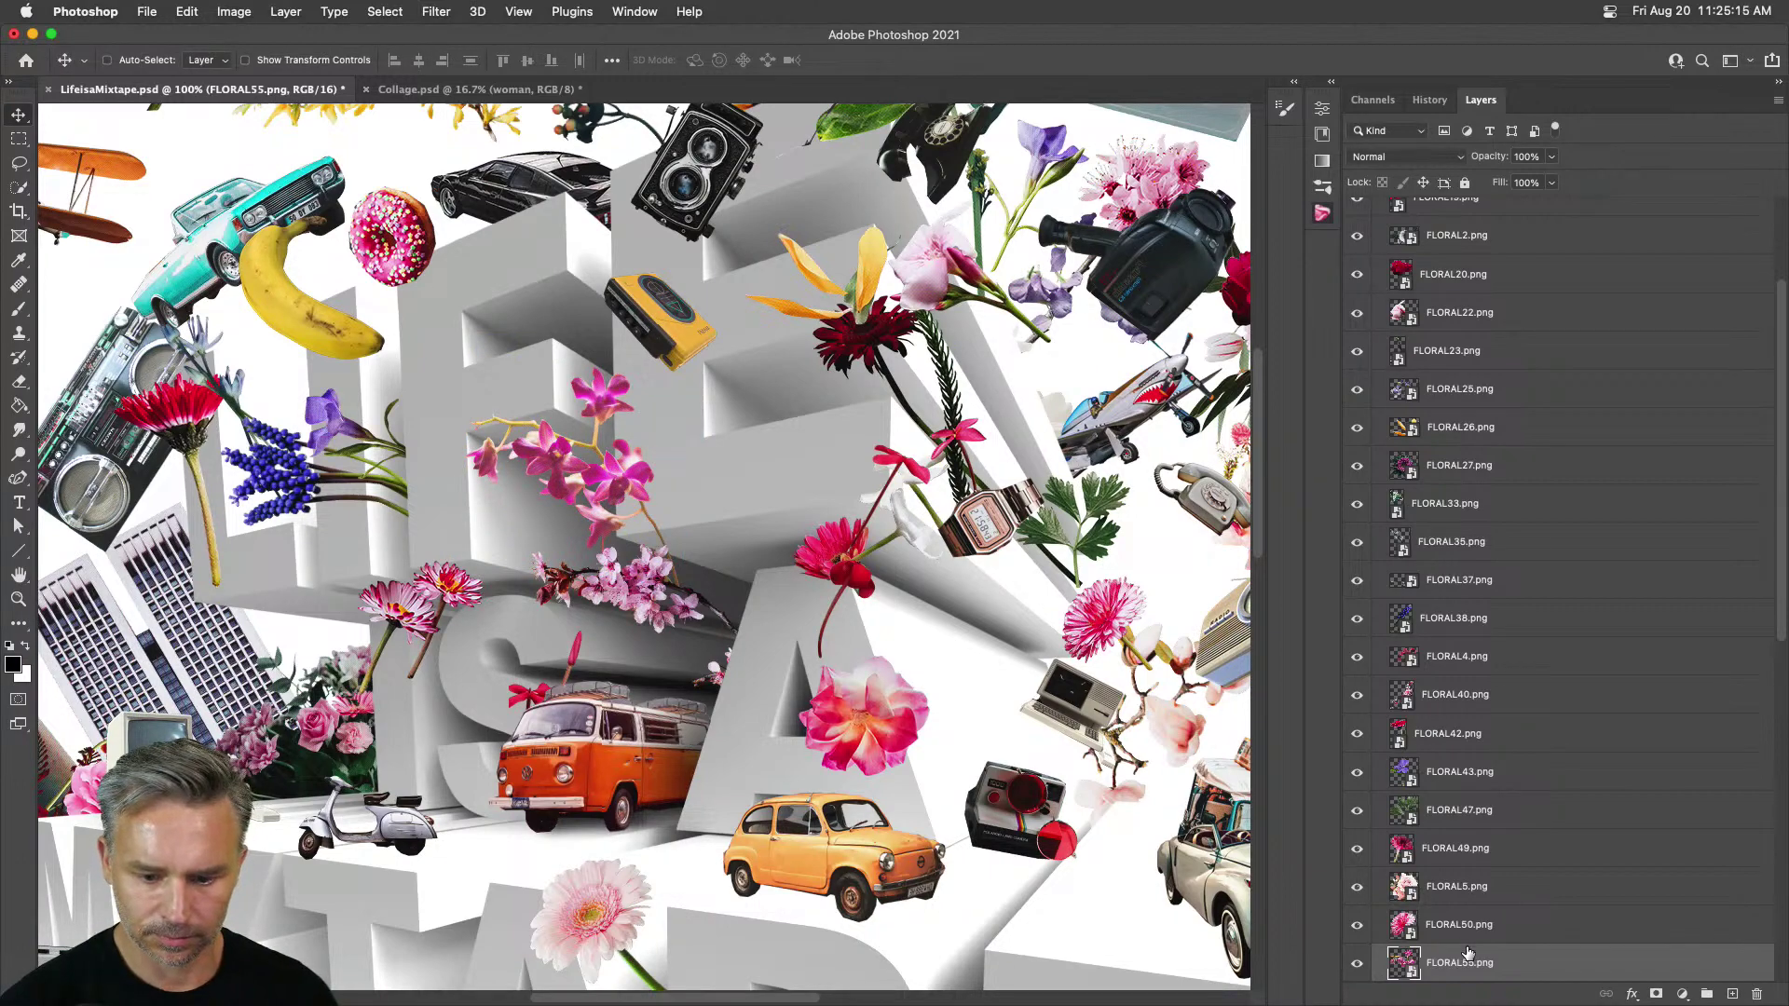
Step: Mask out the part of the FLORAL55.png orchid spray overlapping the E, using a straight-edged lasso selection along the letter's front edge
{"action": "key", "text": "super+plus"}
{"action": "key", "text": "super+plus"}
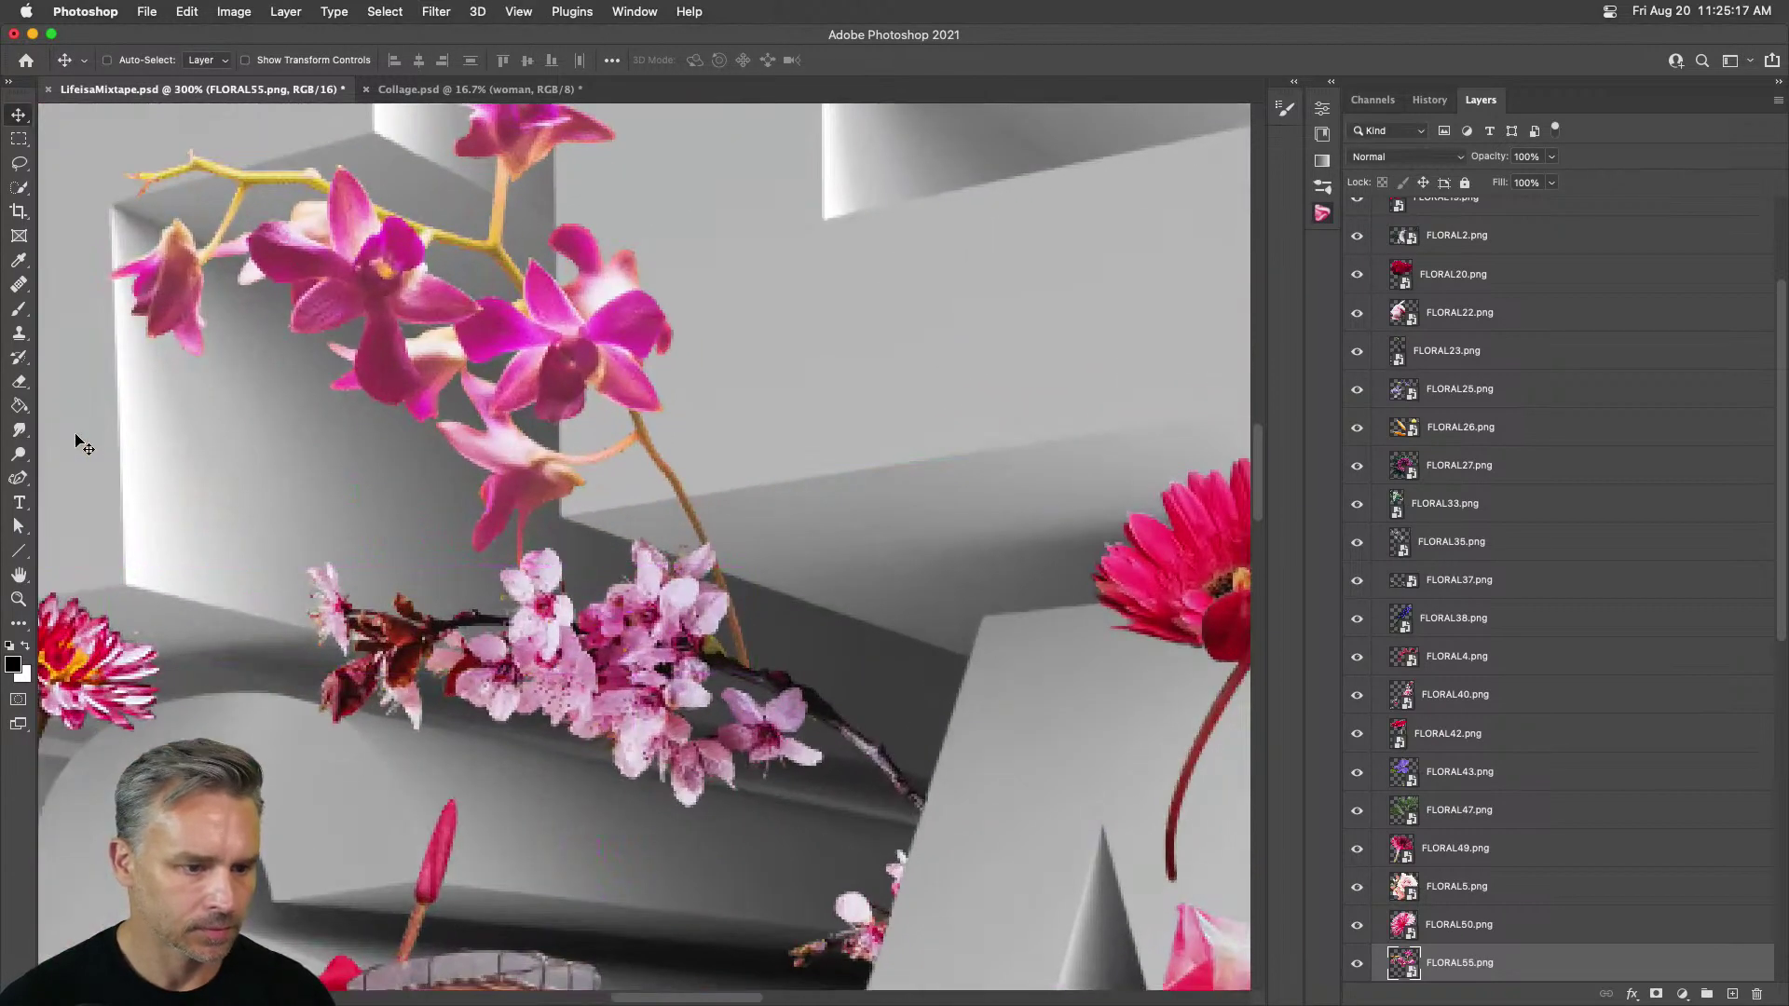
{"action": "left_click_drag", "start_coordinate": [210, 299], "coordinate": [247, 680]}
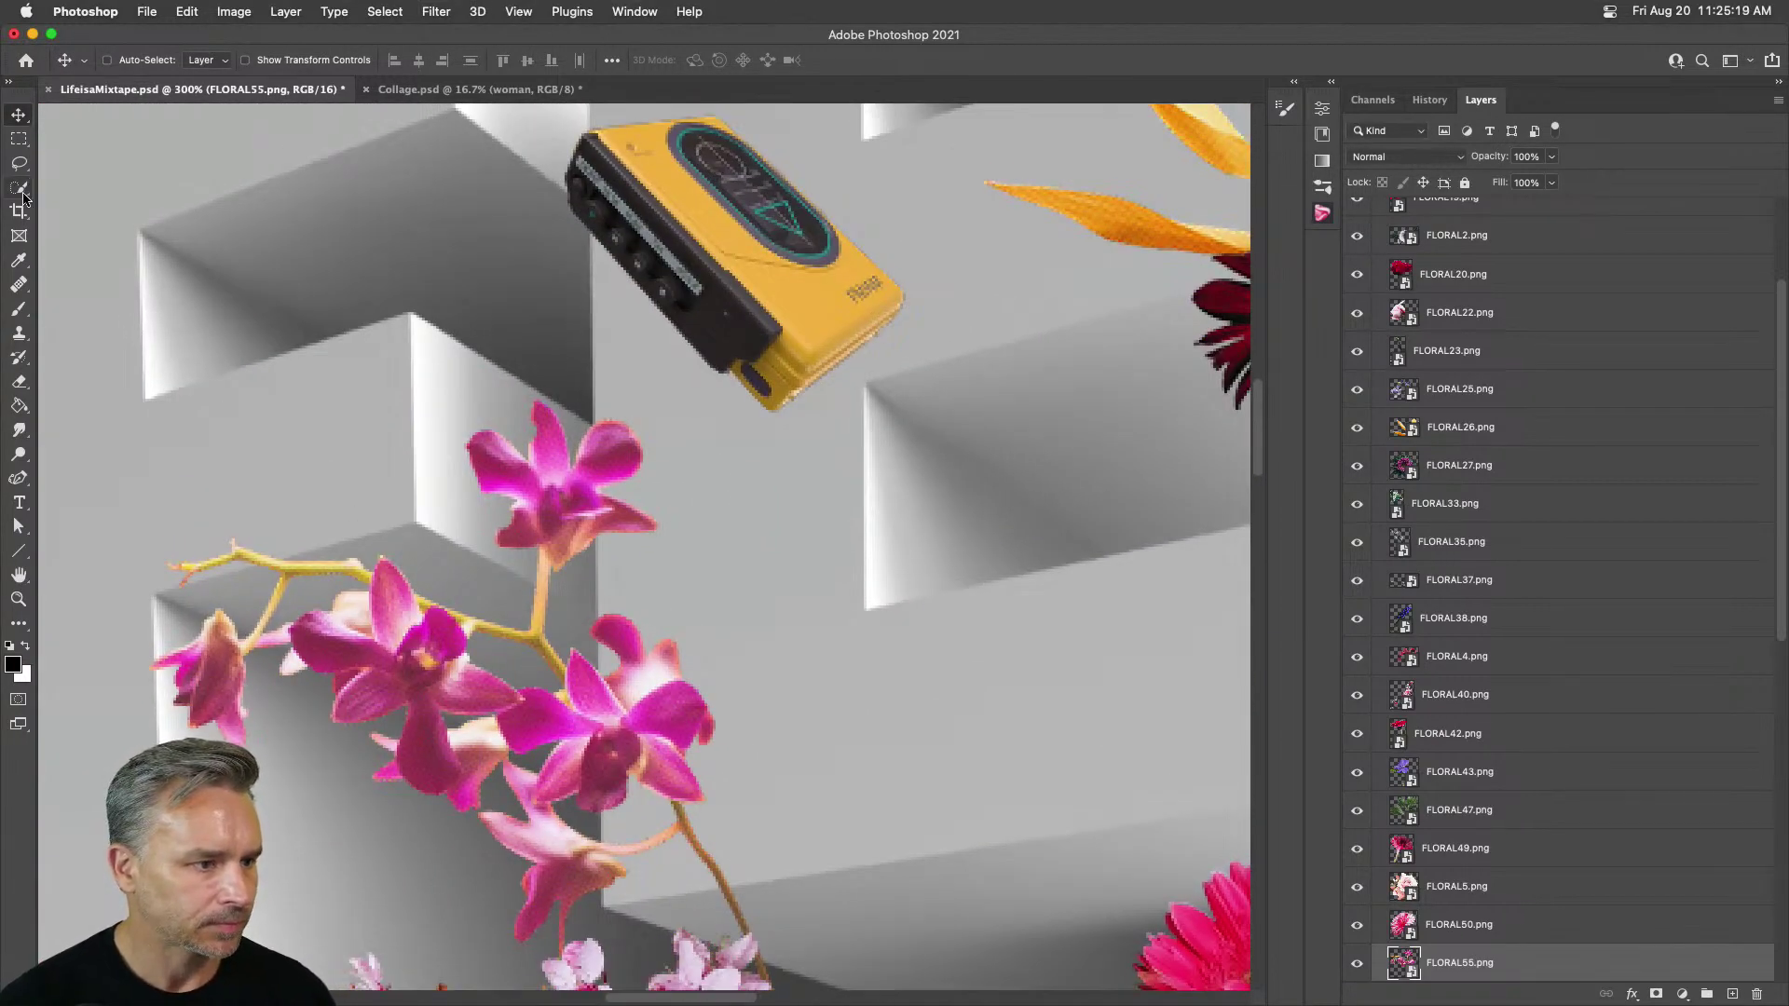
{"action": "key", "text": "l"}
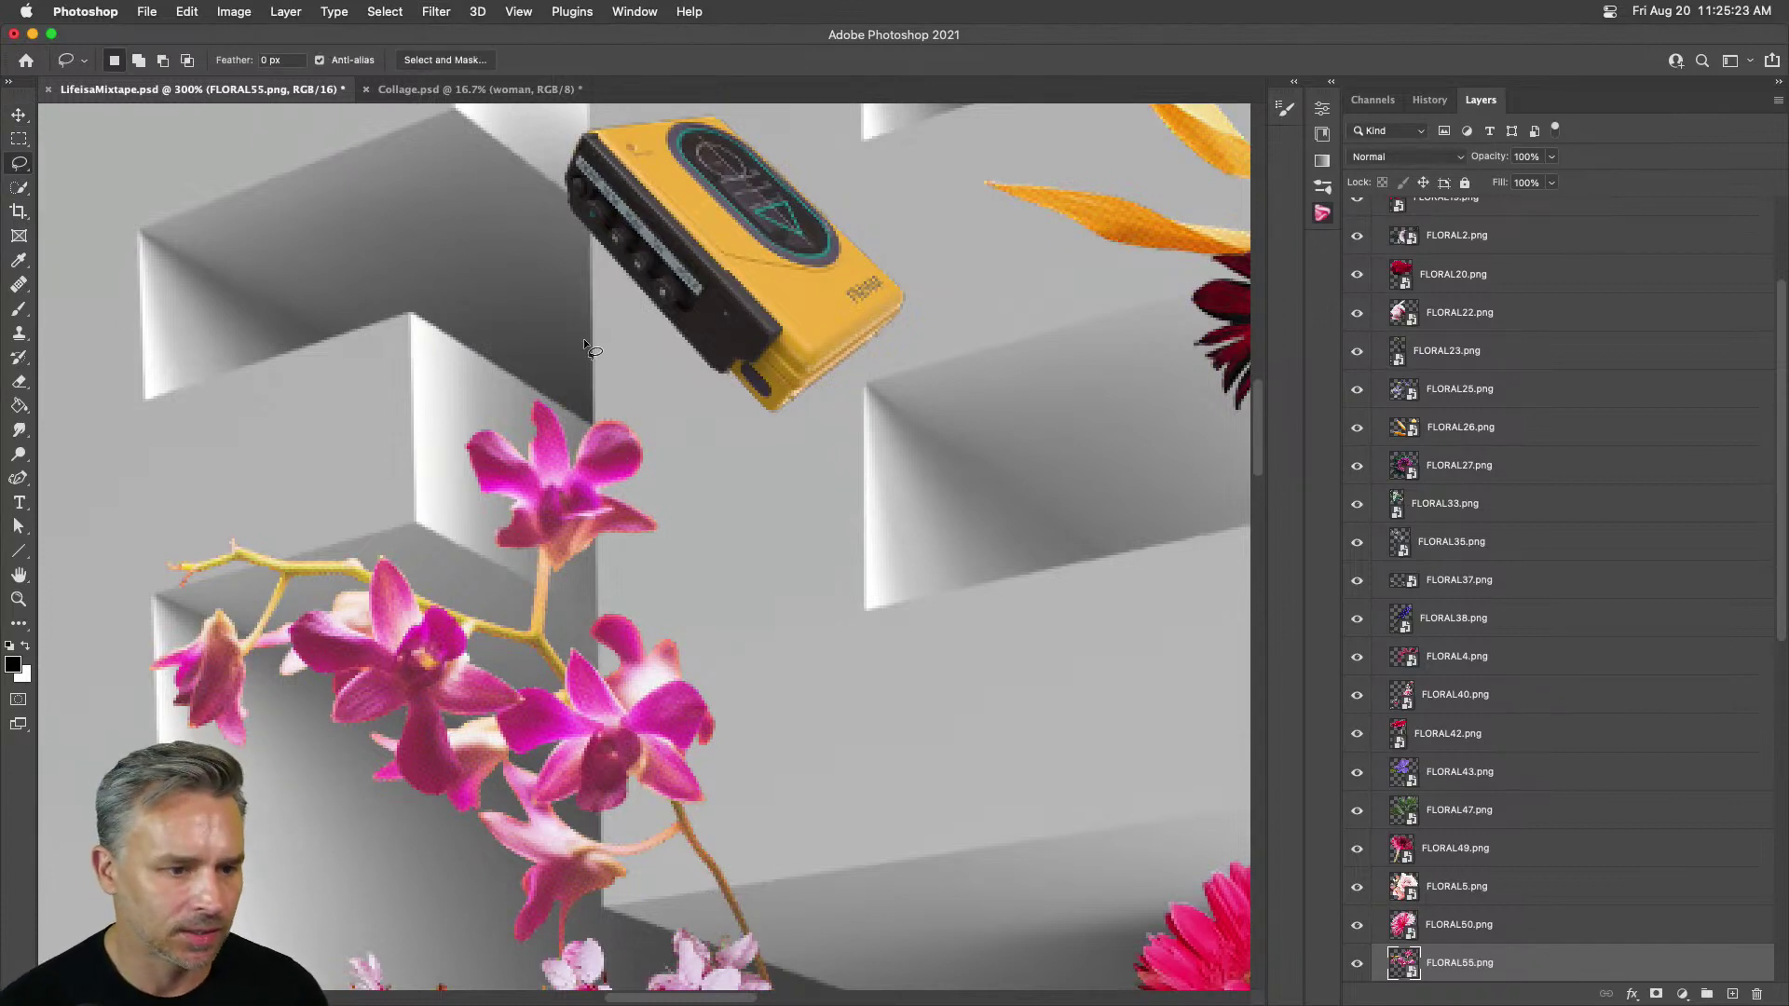
{"action": "left_click", "coordinate": [591, 283], "text": "alt"}
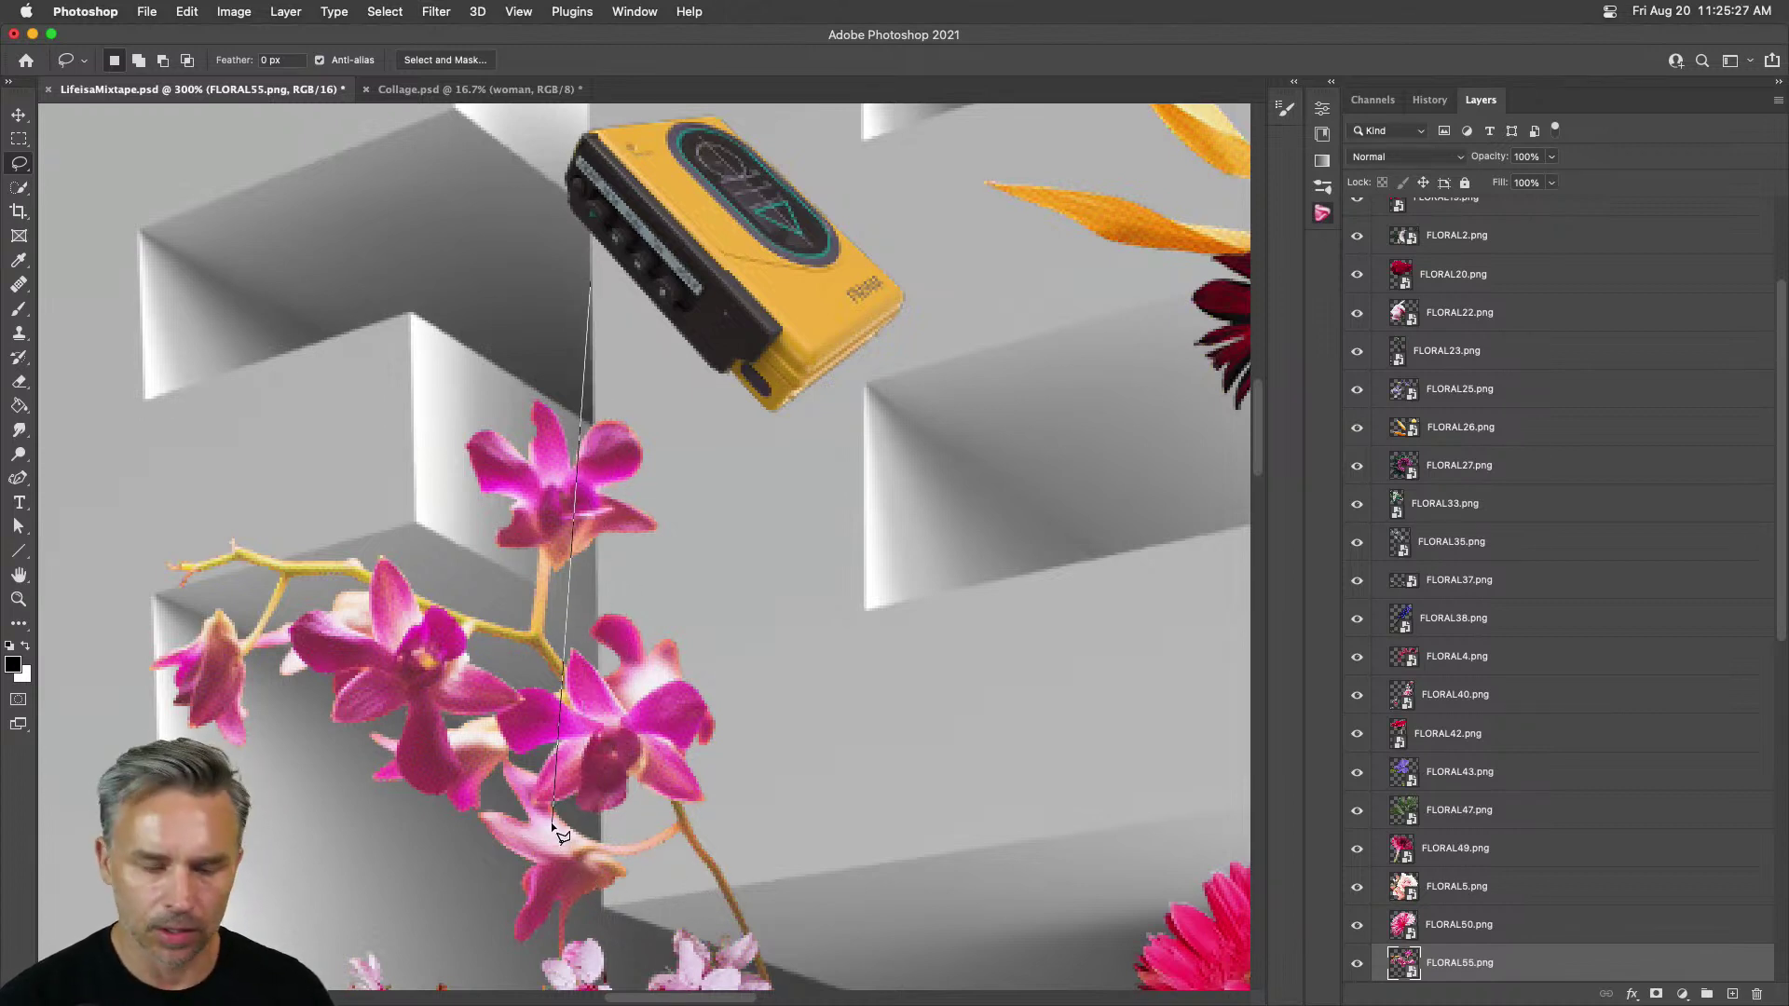
{"action": "left_click", "coordinate": [602, 905], "text": "alt"}
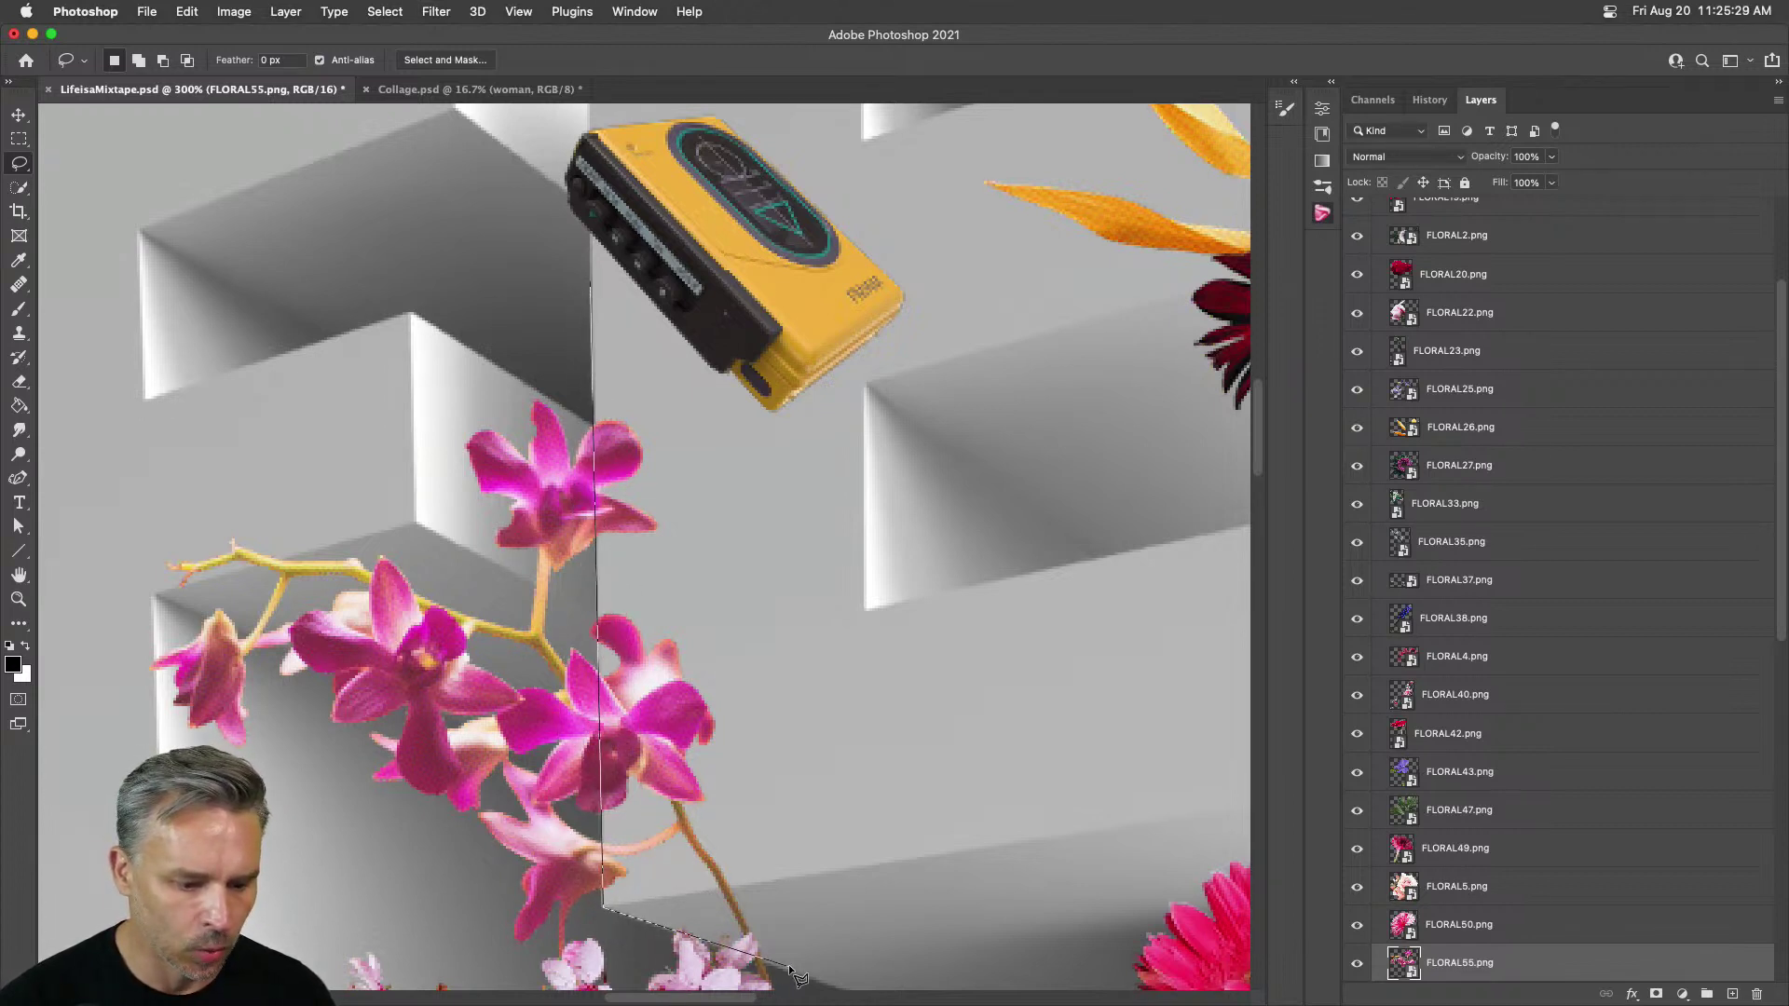
{"action": "left_click", "coordinate": [792, 972], "text": "alt"}
{"action": "left_click", "coordinate": [1101, 652], "text": "alt"}
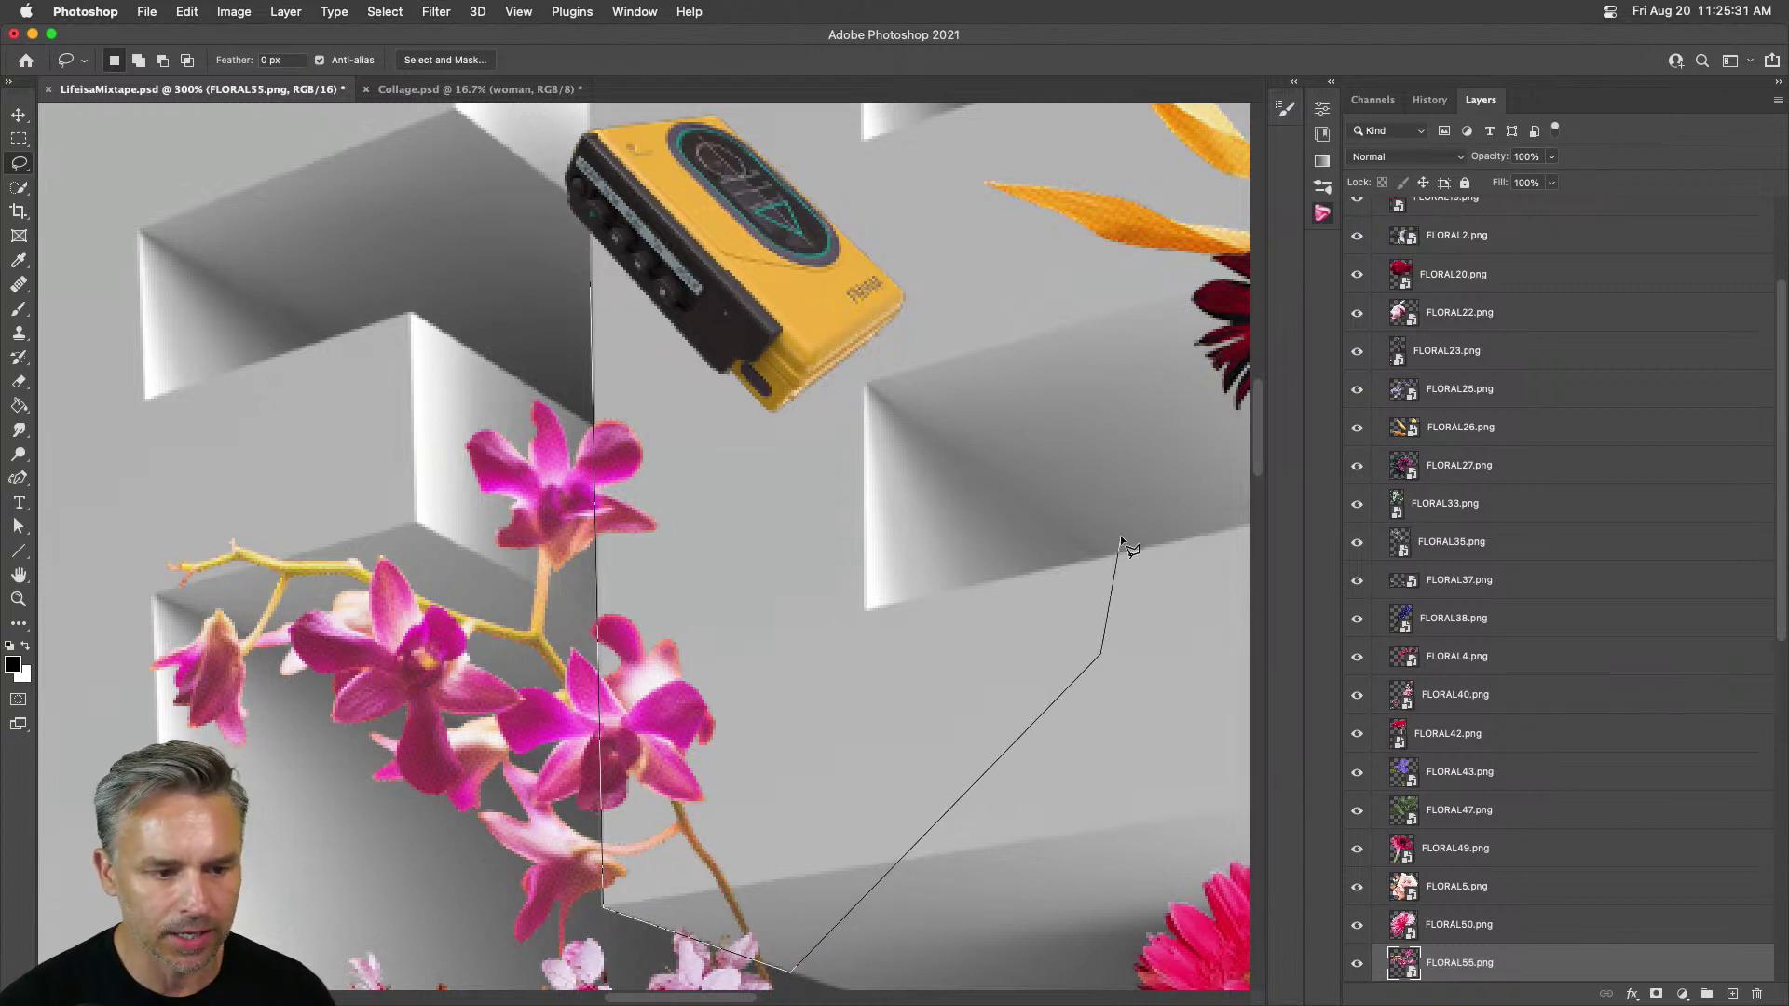
{"action": "left_click", "coordinate": [1119, 536], "text": "alt"}
{"action": "scroll", "coordinate": [1483, 809], "scroll_direction": "down", "scroll_amount": 5}
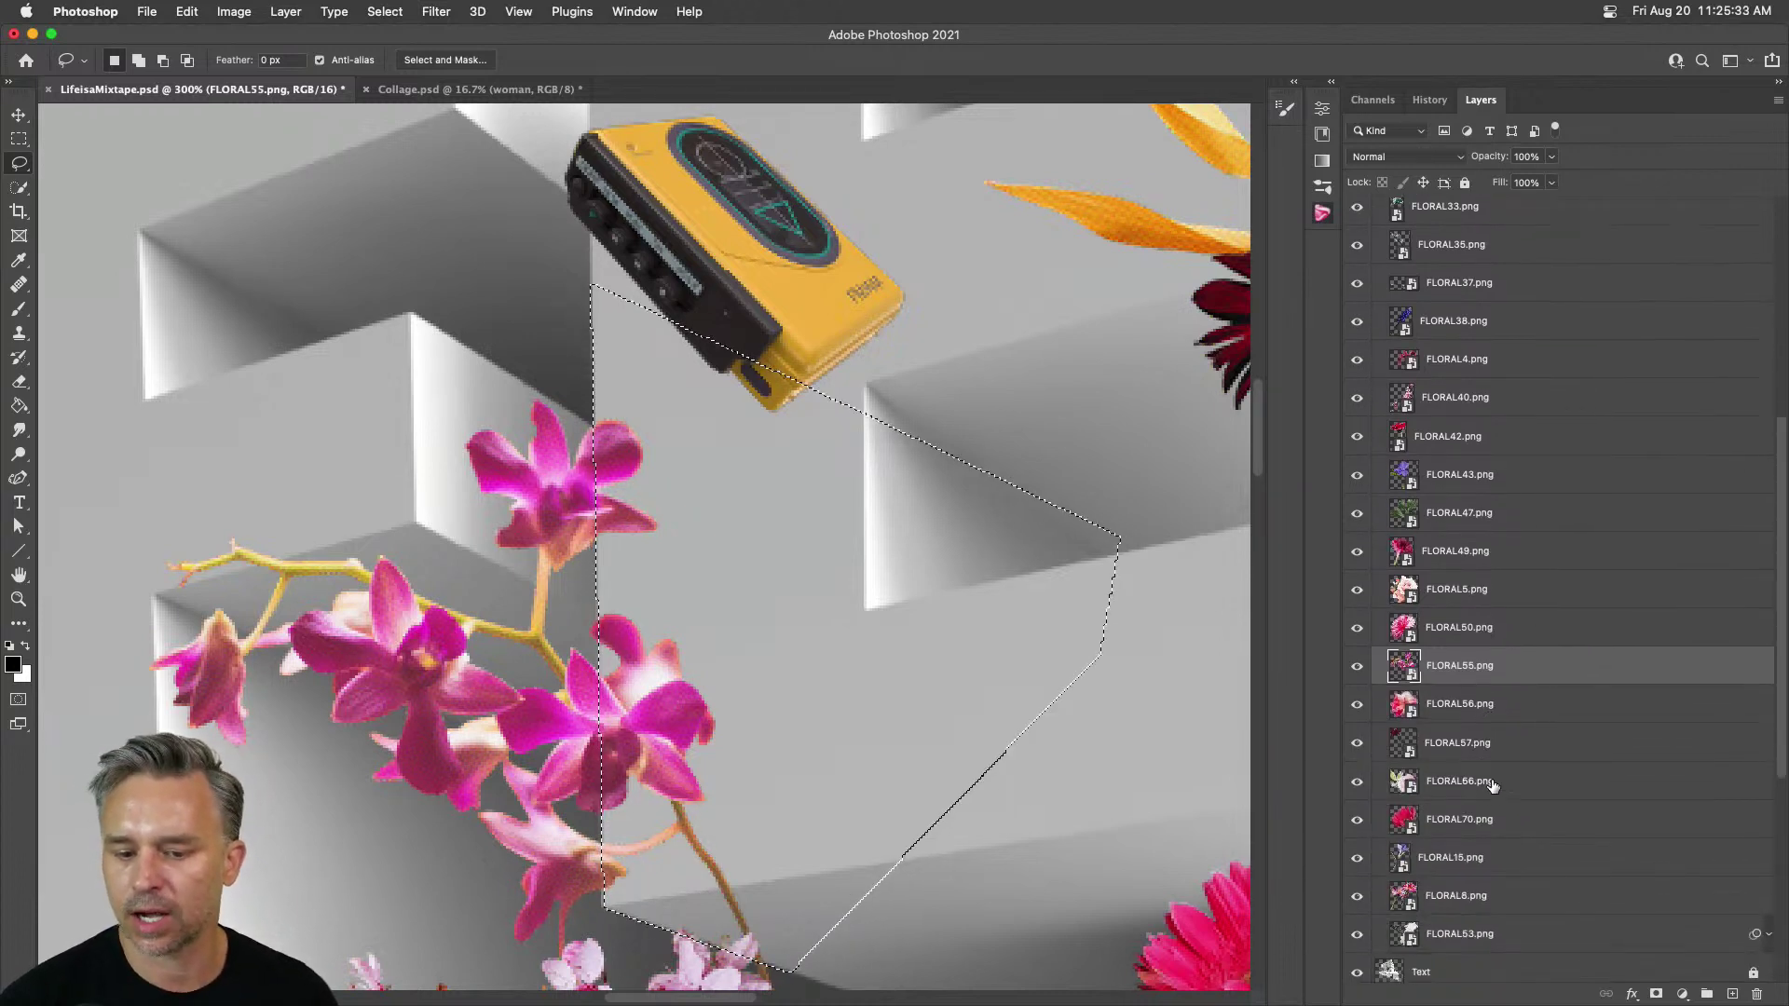
{"action": "left_click", "coordinate": [1658, 994]}
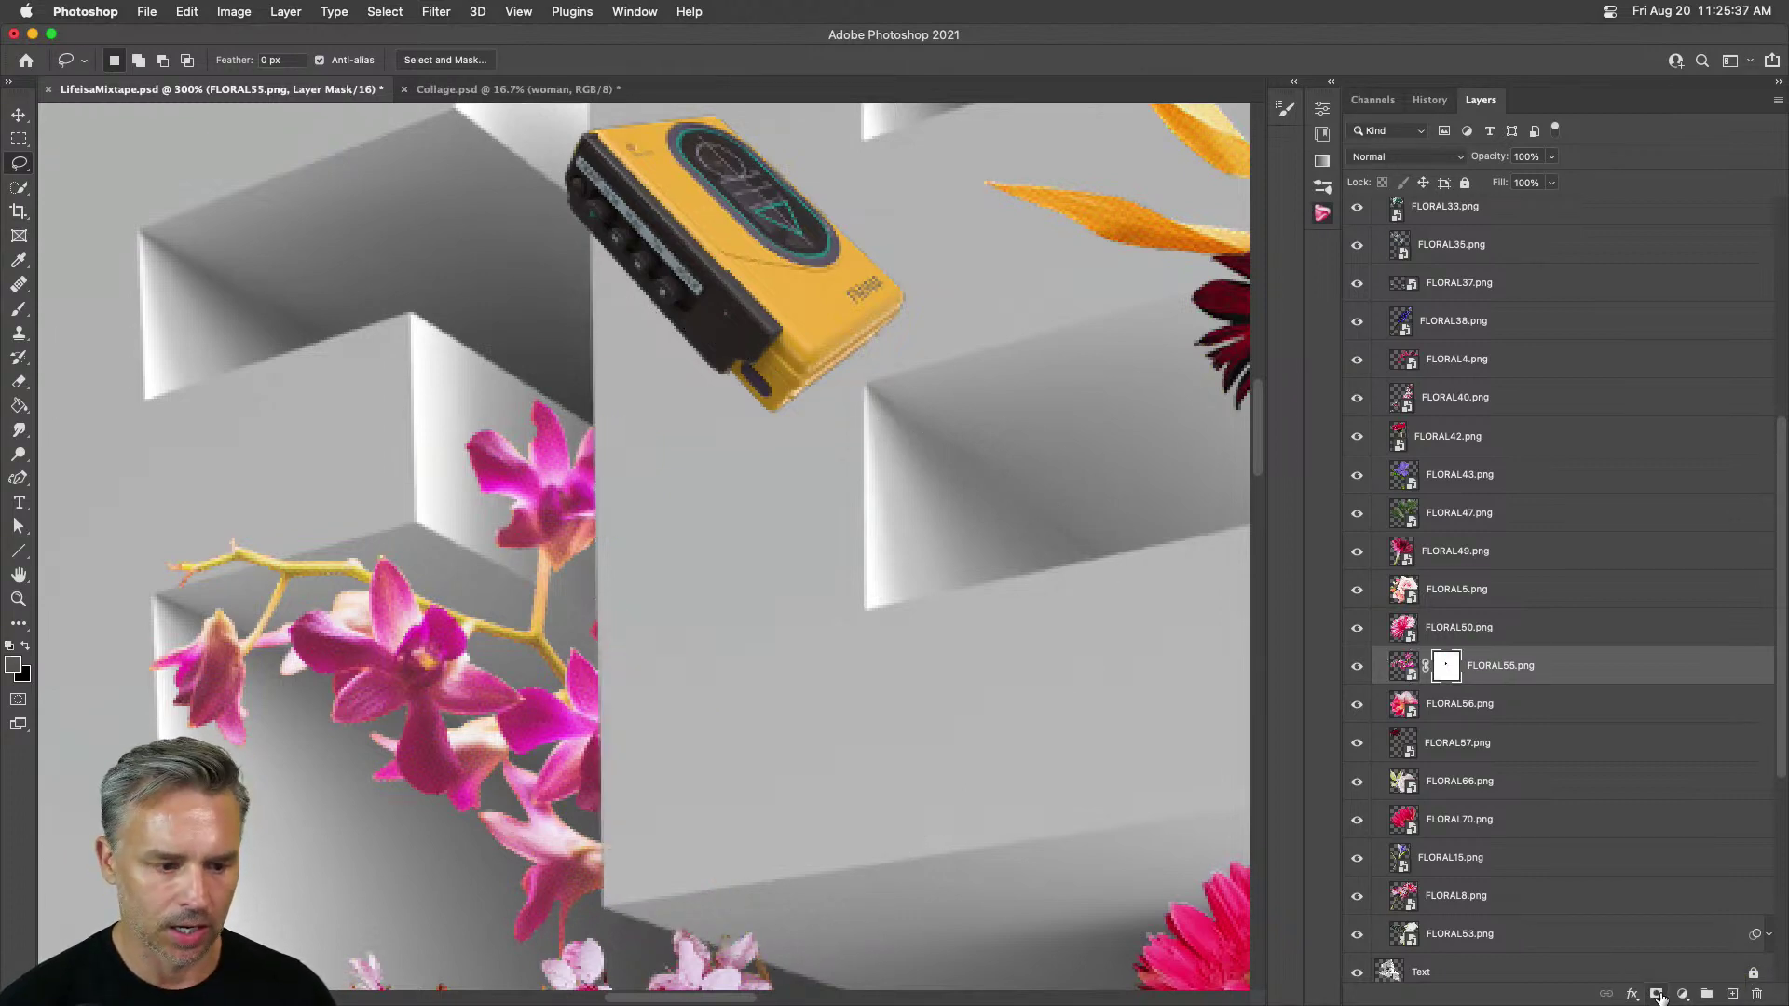
{"action": "key", "text": "super+0"}
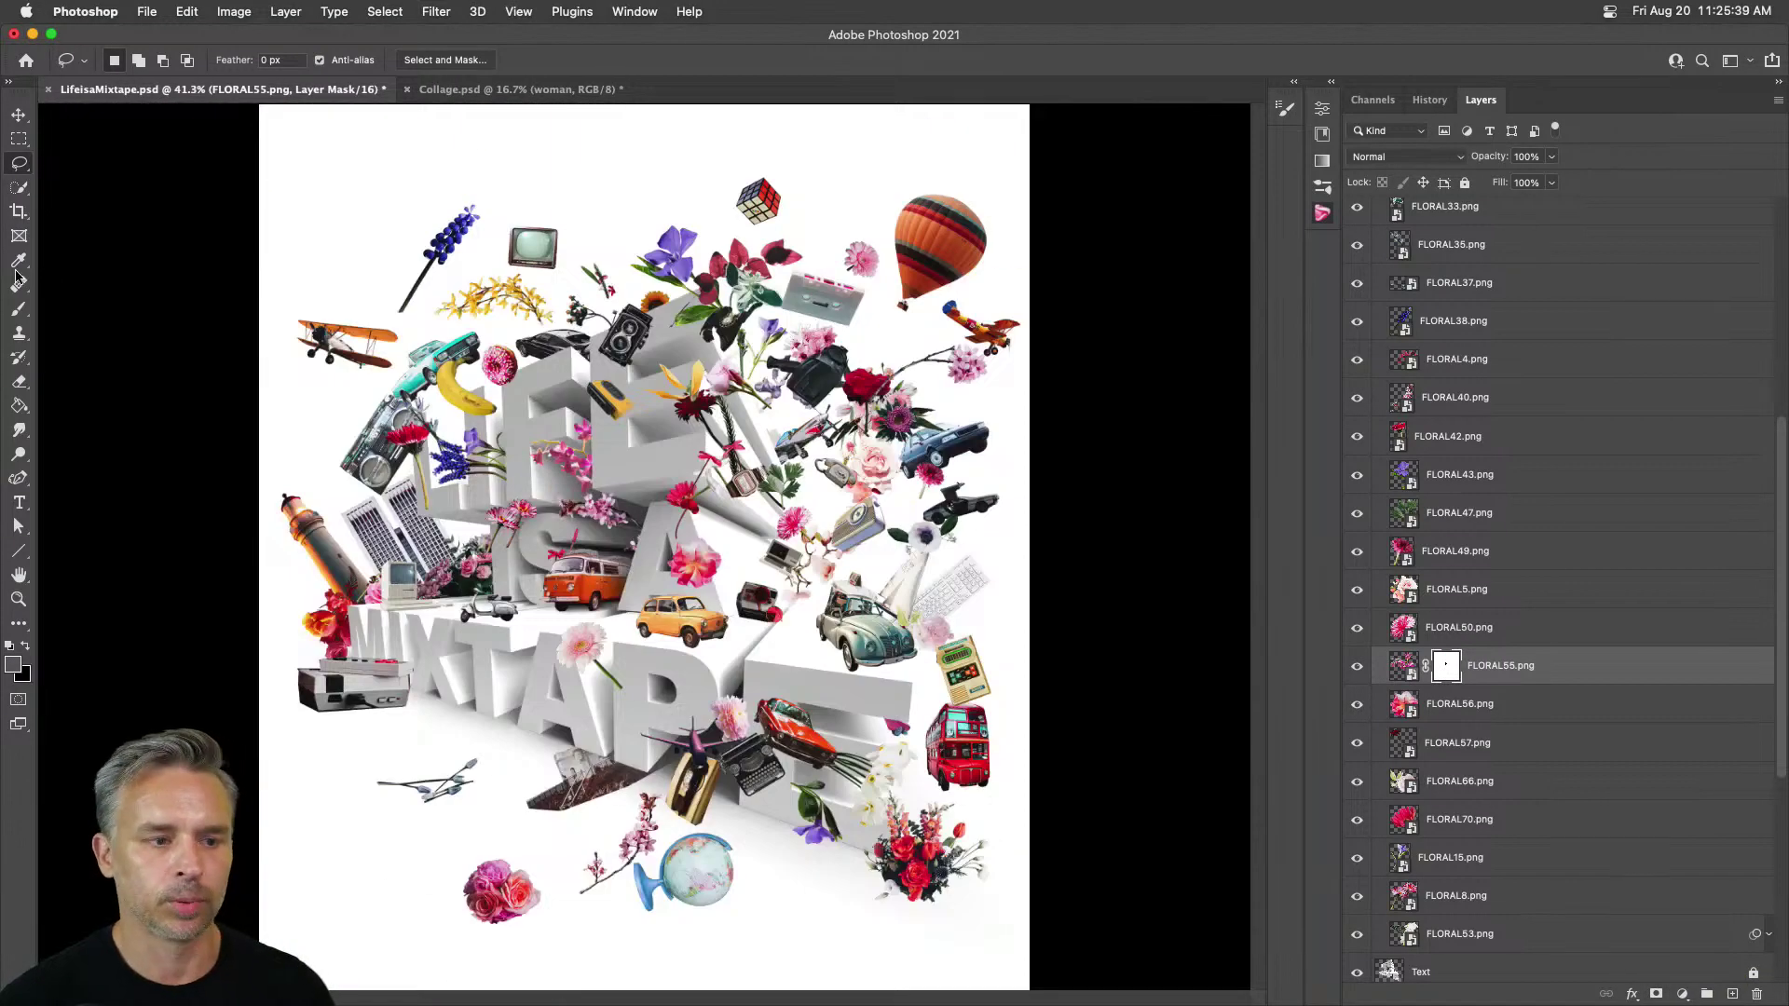
Step: Switch to Collage.psd and make the Hue/Saturation 1 and Color Lookup 1 adjustment layers visible
{"action": "left_click", "coordinate": [472, 90]}
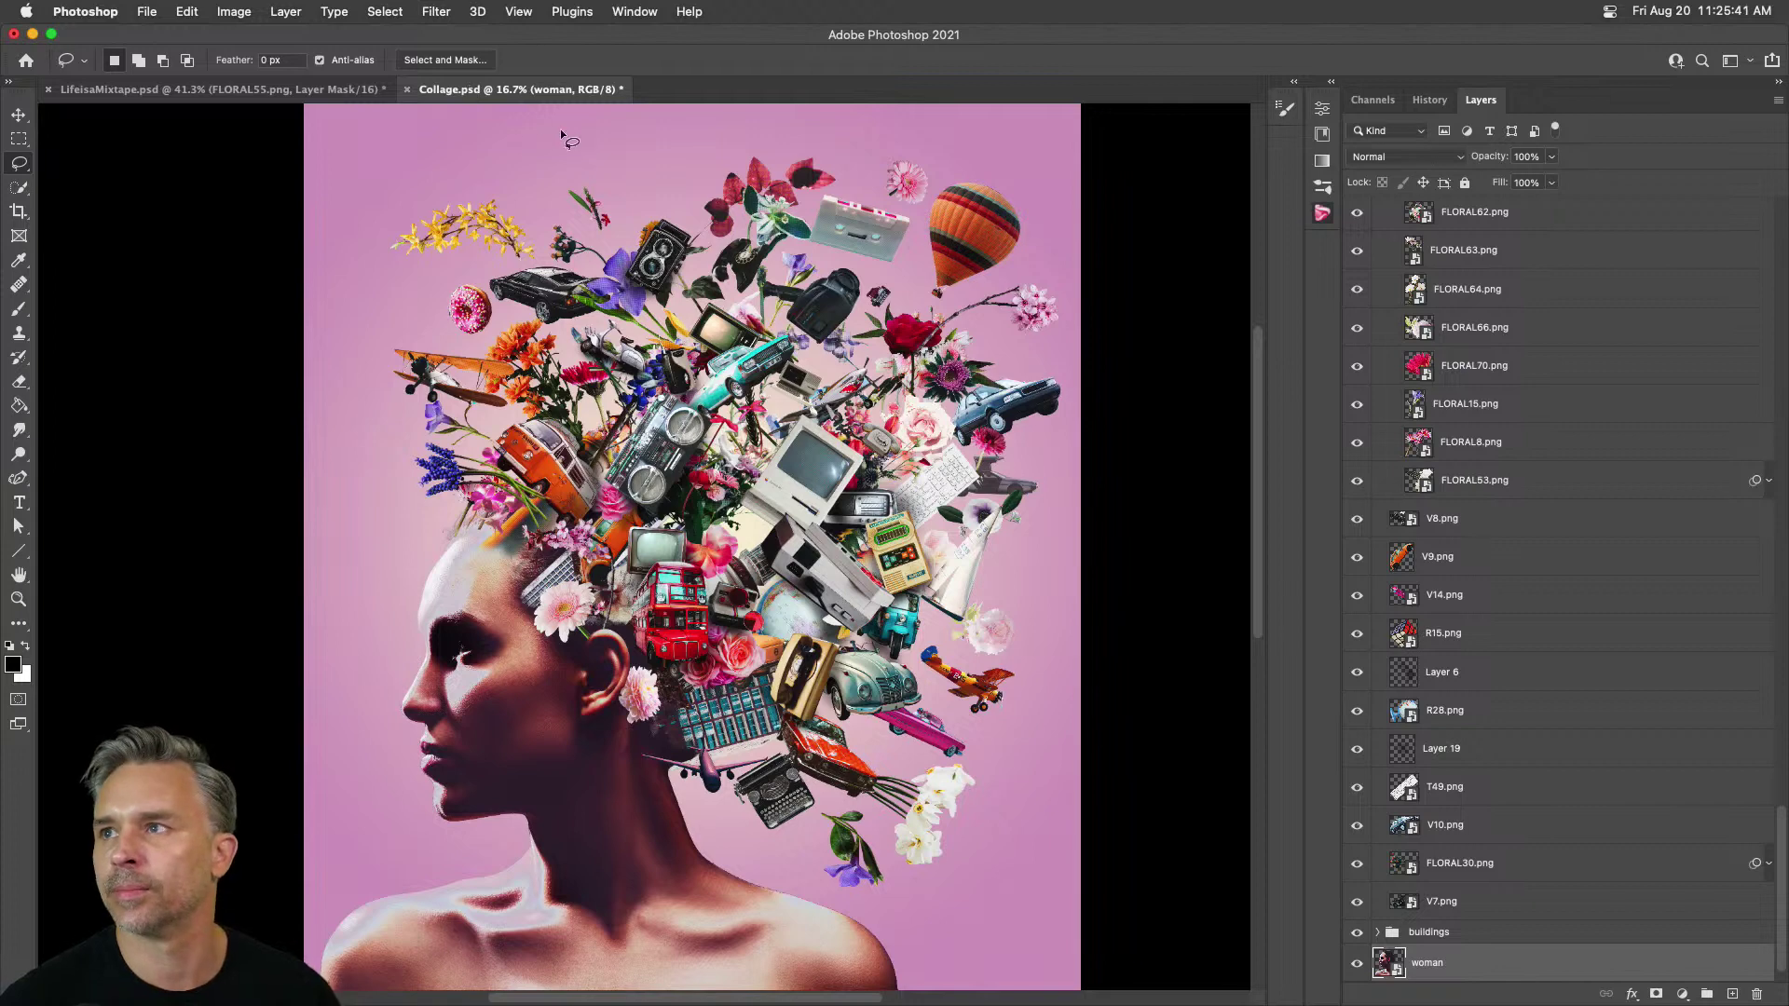
{"action": "scroll", "coordinate": [1676, 336], "scroll_direction": "up", "scroll_amount": 15}
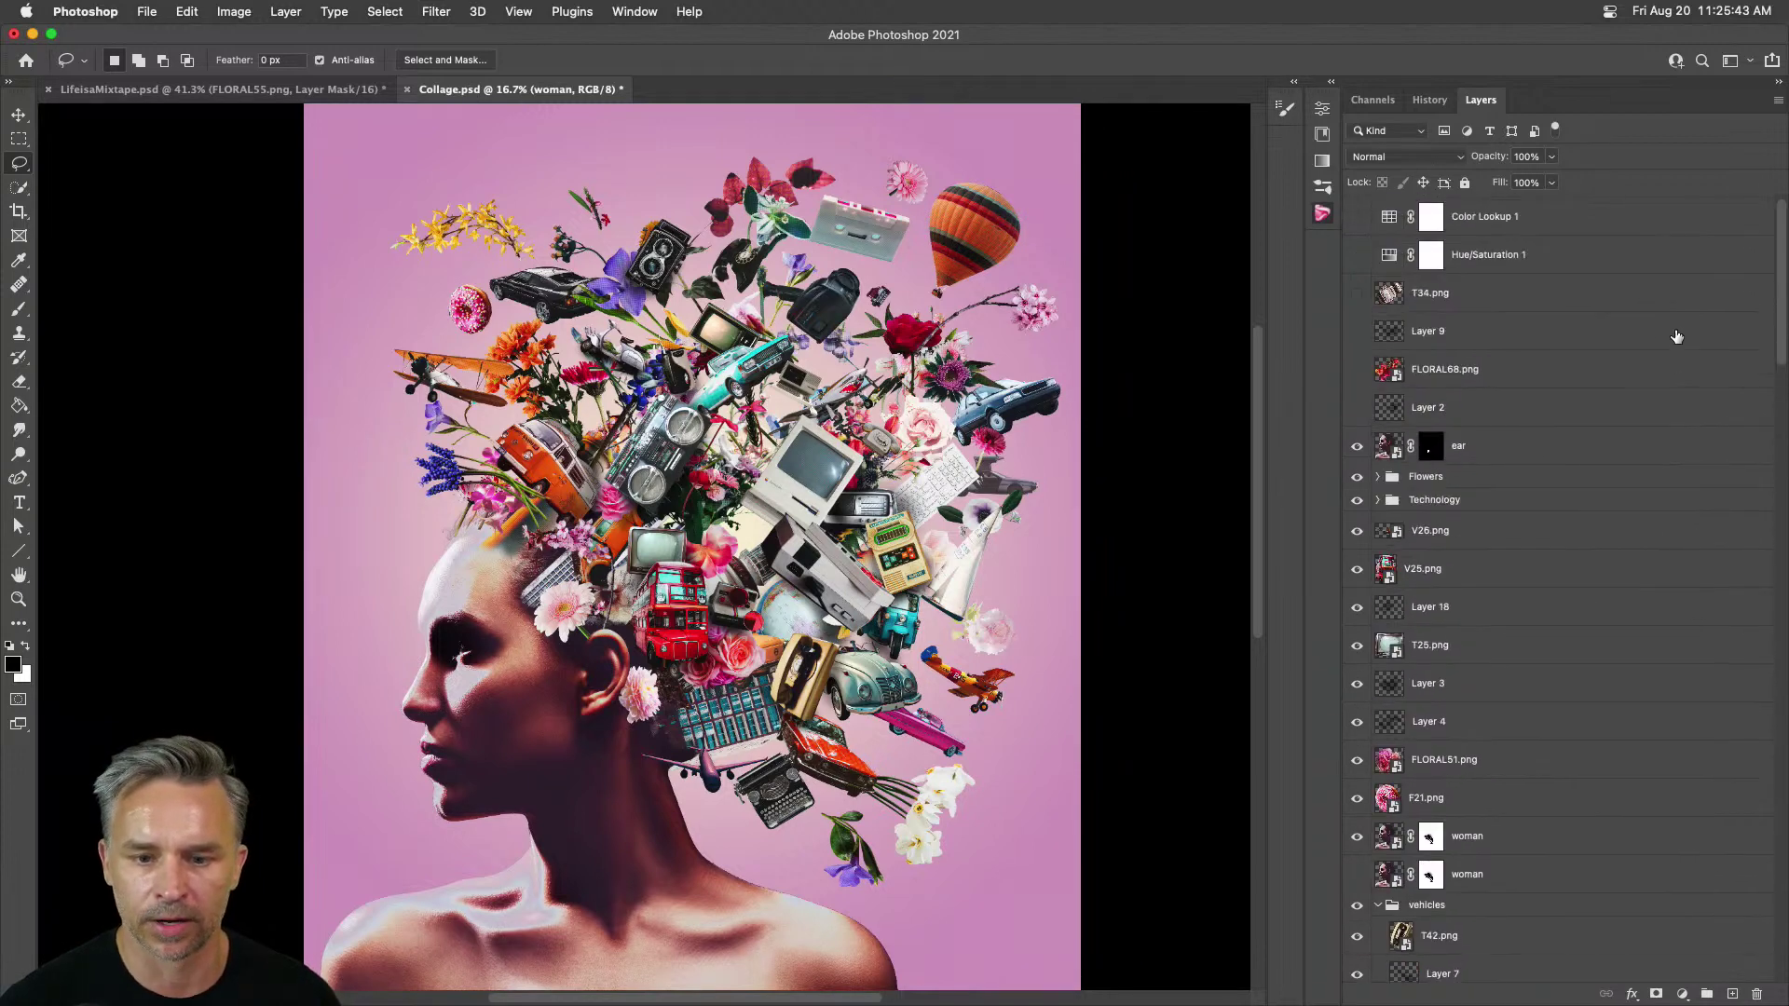
{"action": "left_click", "coordinate": [1504, 264]}
{"action": "left_click", "coordinate": [1480, 489]}
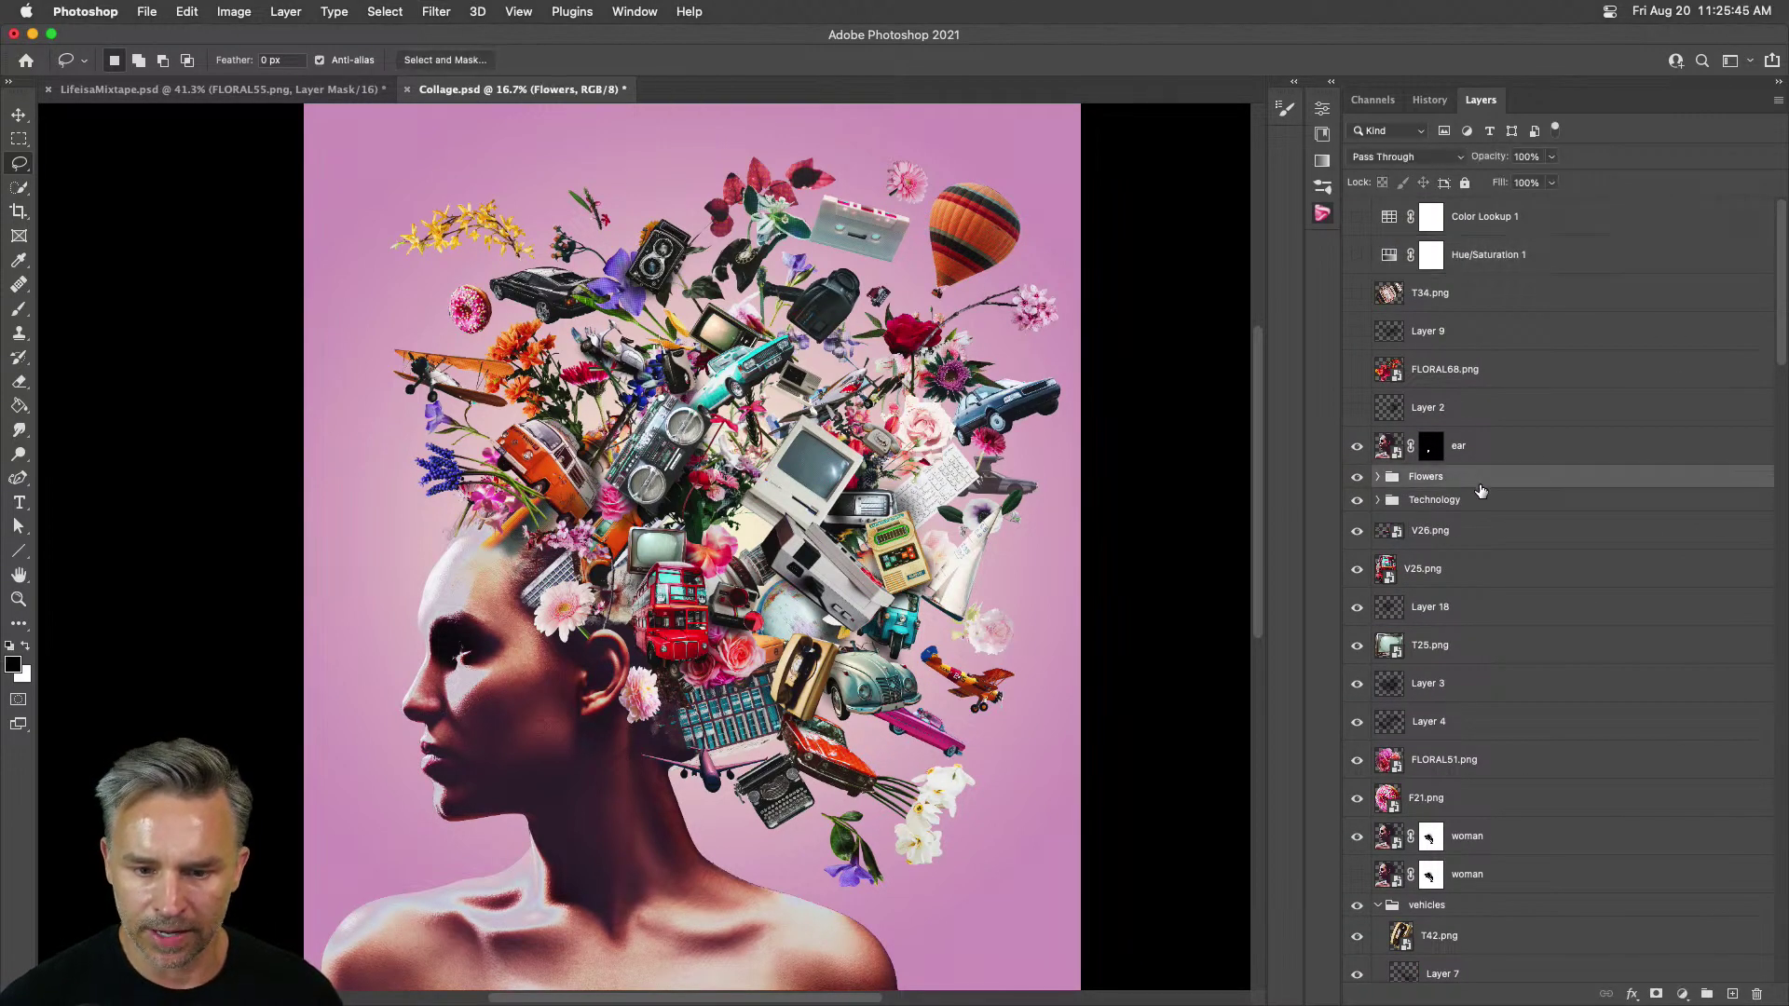
{"action": "left_click", "coordinate": [1356, 256]}
{"action": "left_click", "coordinate": [1358, 218]}
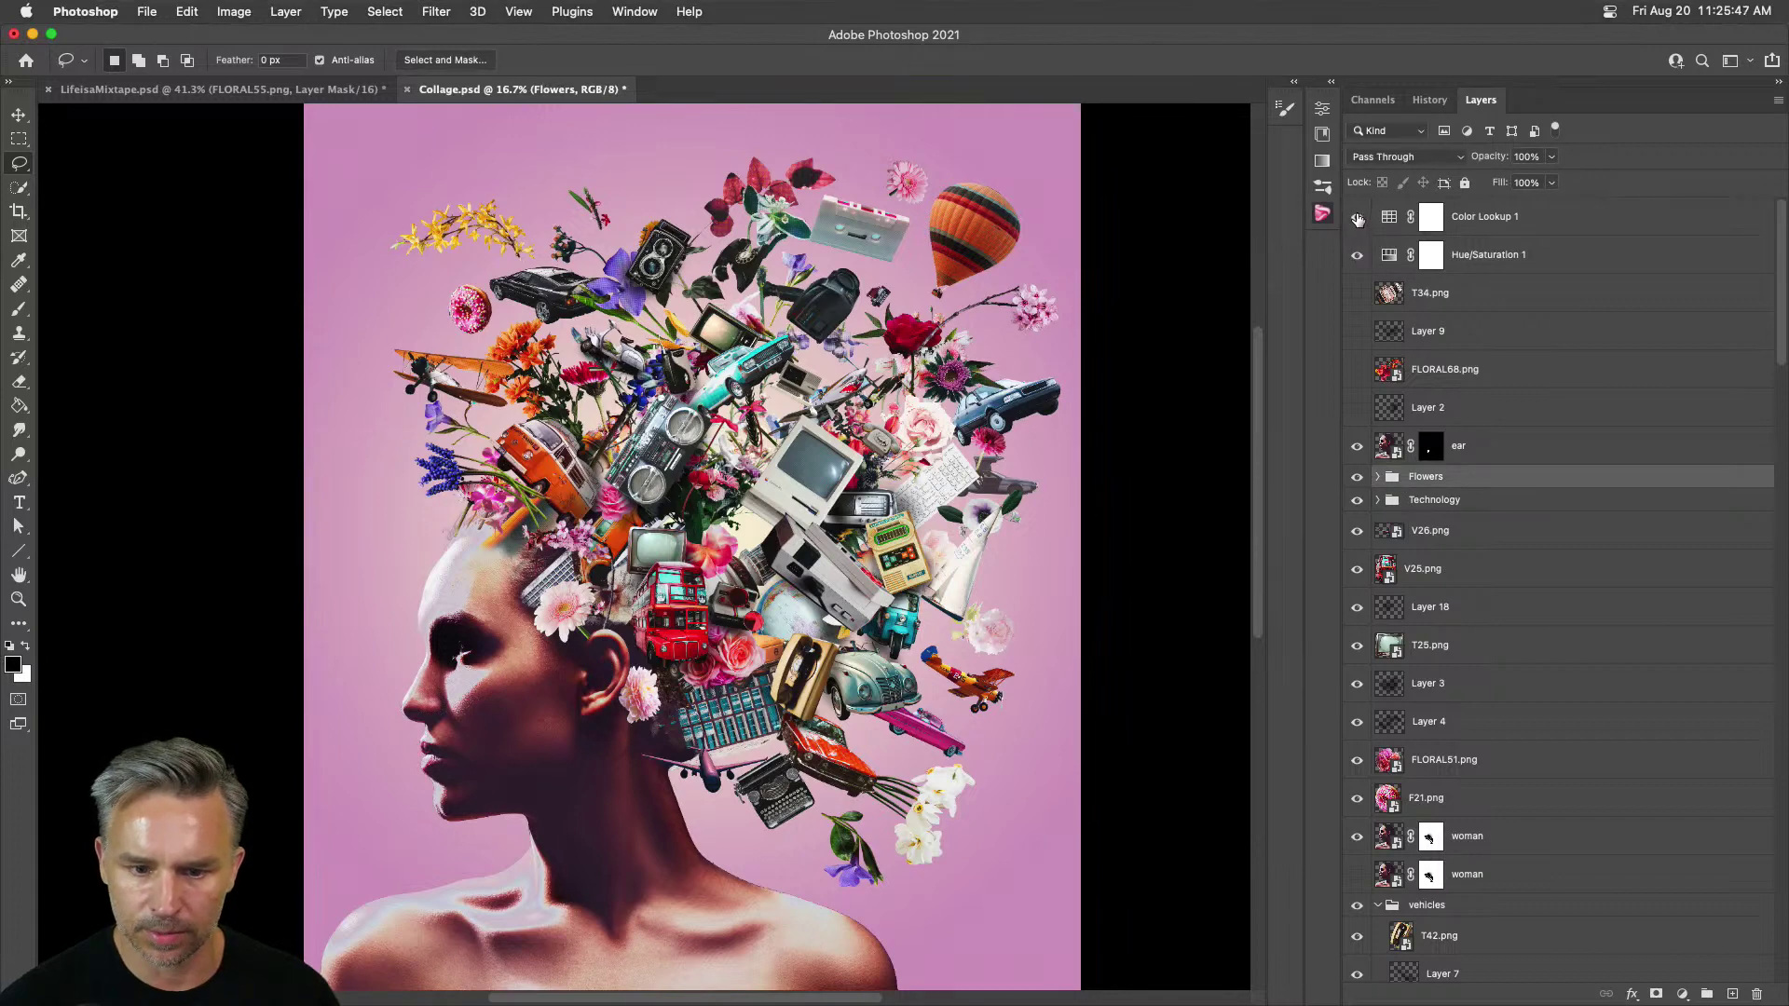
Step: Compare the woman collage with and without the Hue/Saturation 1 adjustment, leaving the layer visible
{"action": "left_click", "coordinate": [1357, 256]}
{"action": "left_click", "coordinate": [1356, 255]}
{"action": "left_click", "coordinate": [1357, 255]}
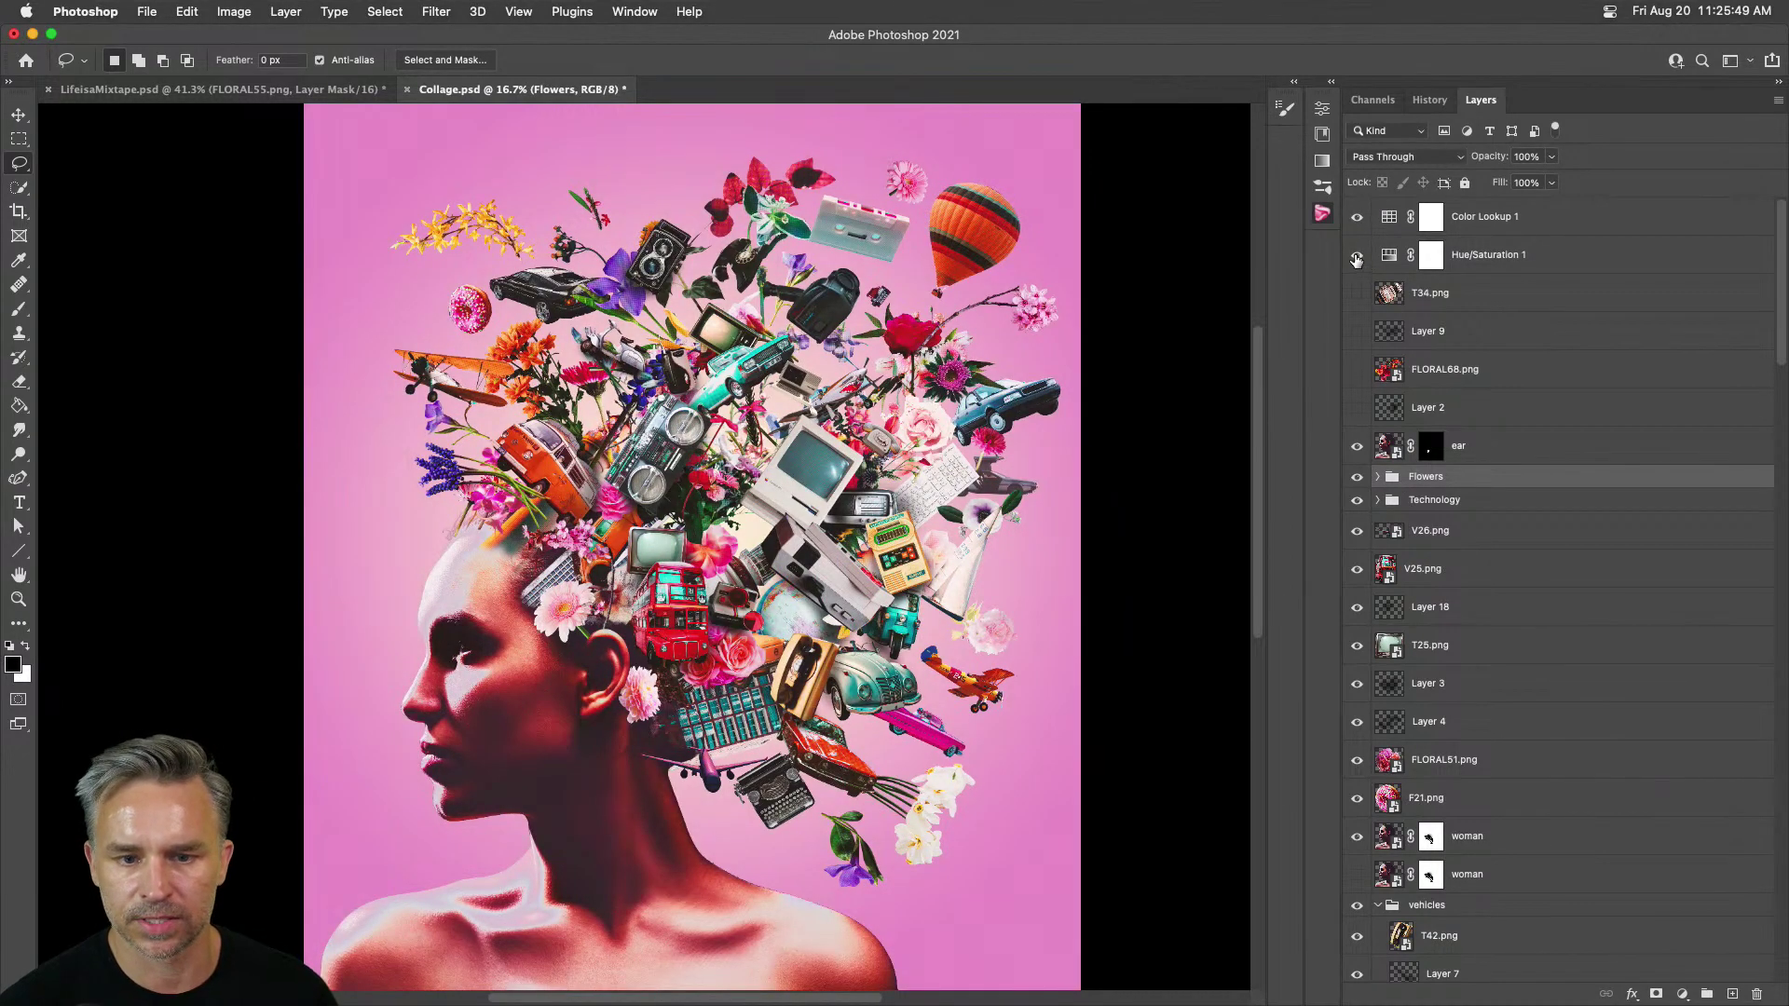
{"action": "left_click", "coordinate": [1356, 257]}
Step: Examine the color-graded objects and flowers up close and compare them with LifeisaMixtape.psd, returning to Collage.psd
{"action": "key", "text": "super+equal"}
{"action": "key", "text": "super+equal"}
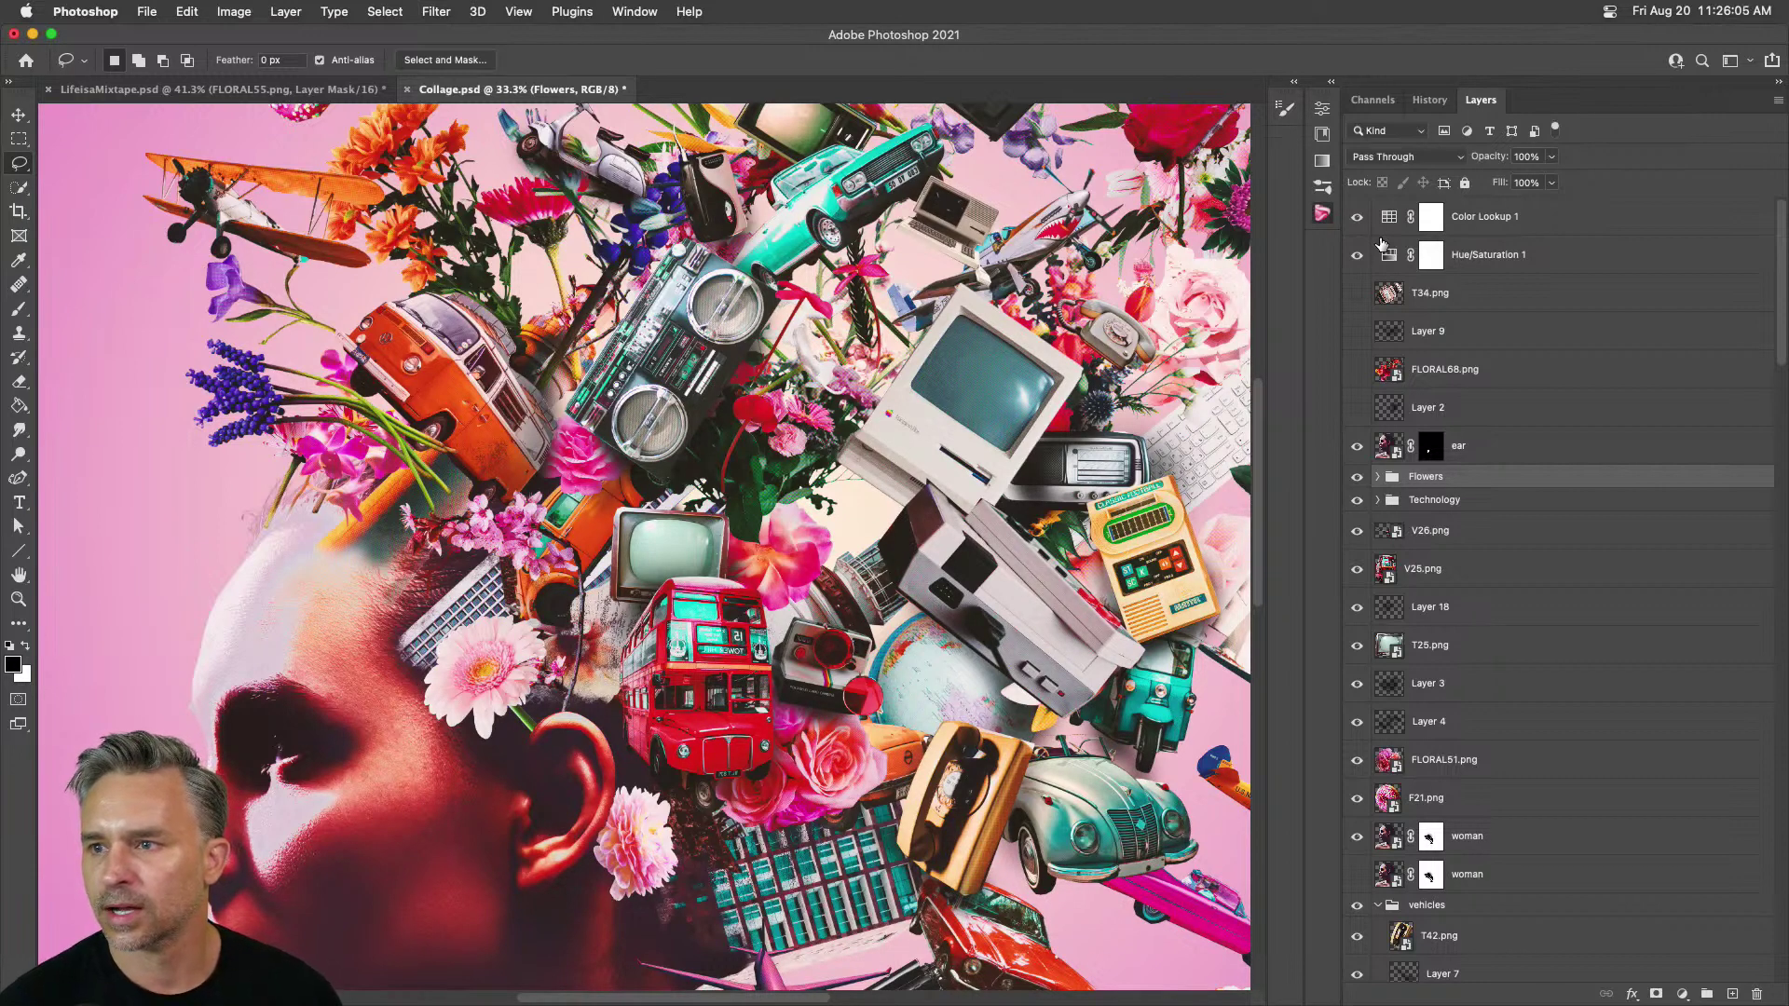
{"action": "left_click", "coordinate": [314, 87]}
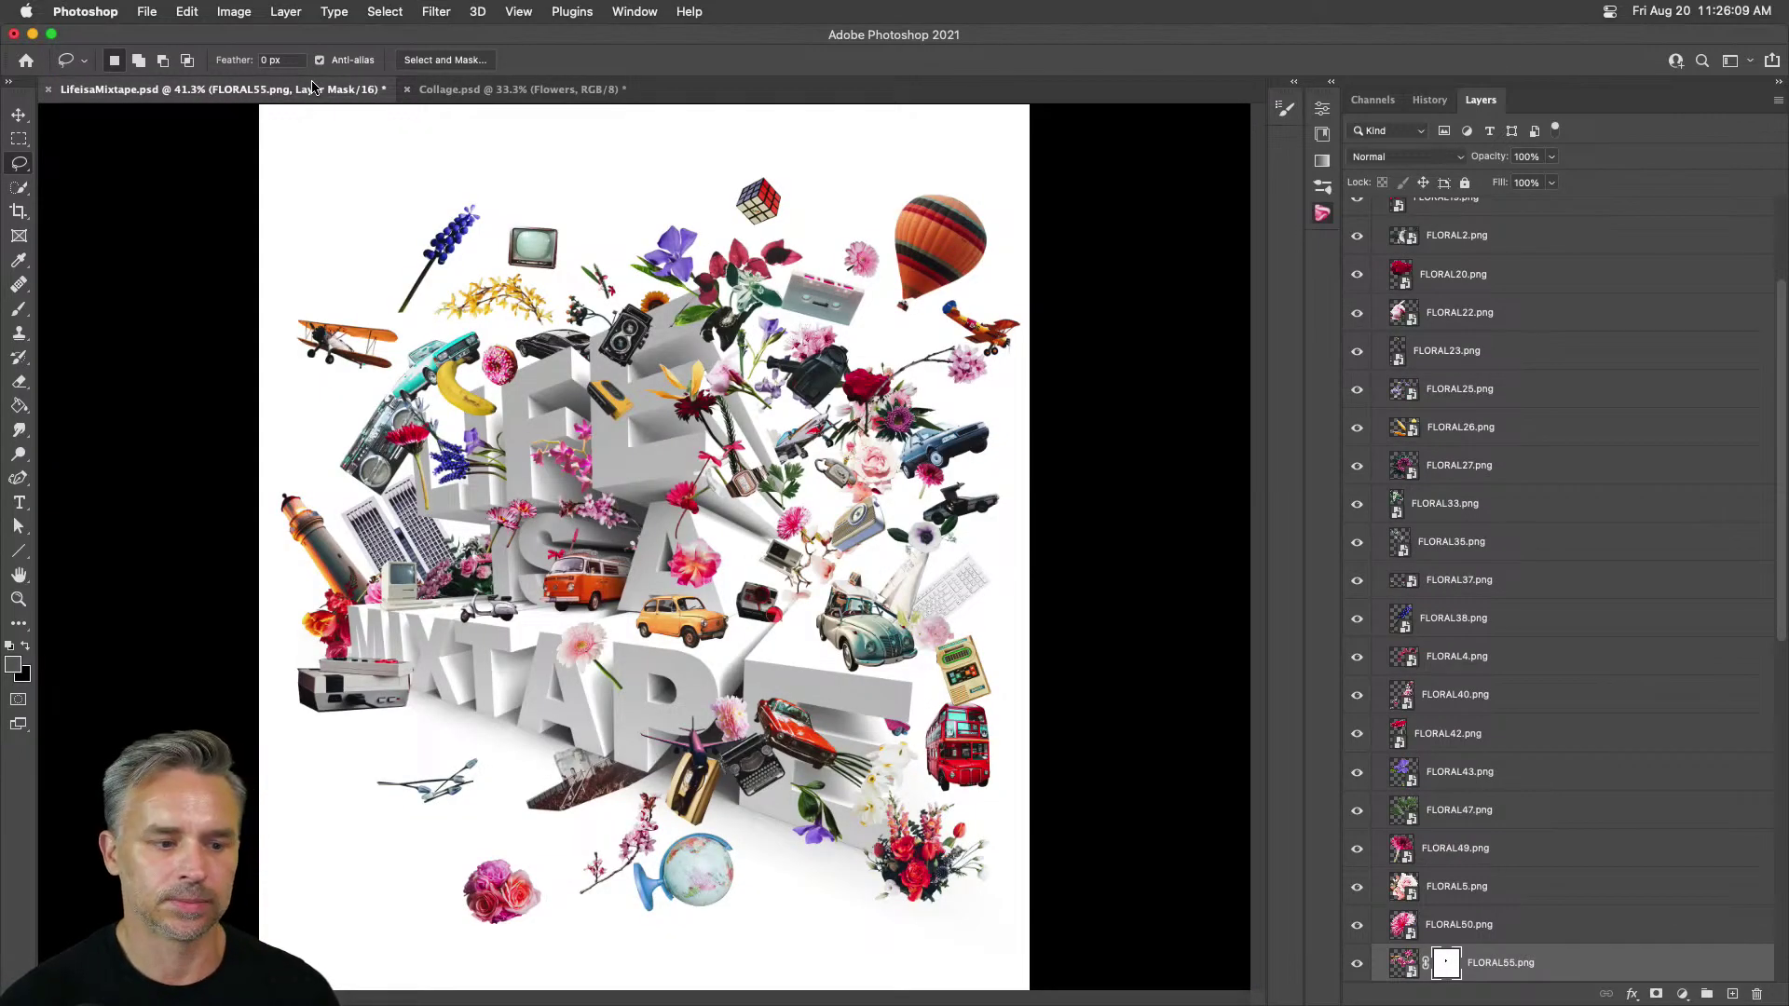
{"action": "left_click", "coordinate": [453, 91]}
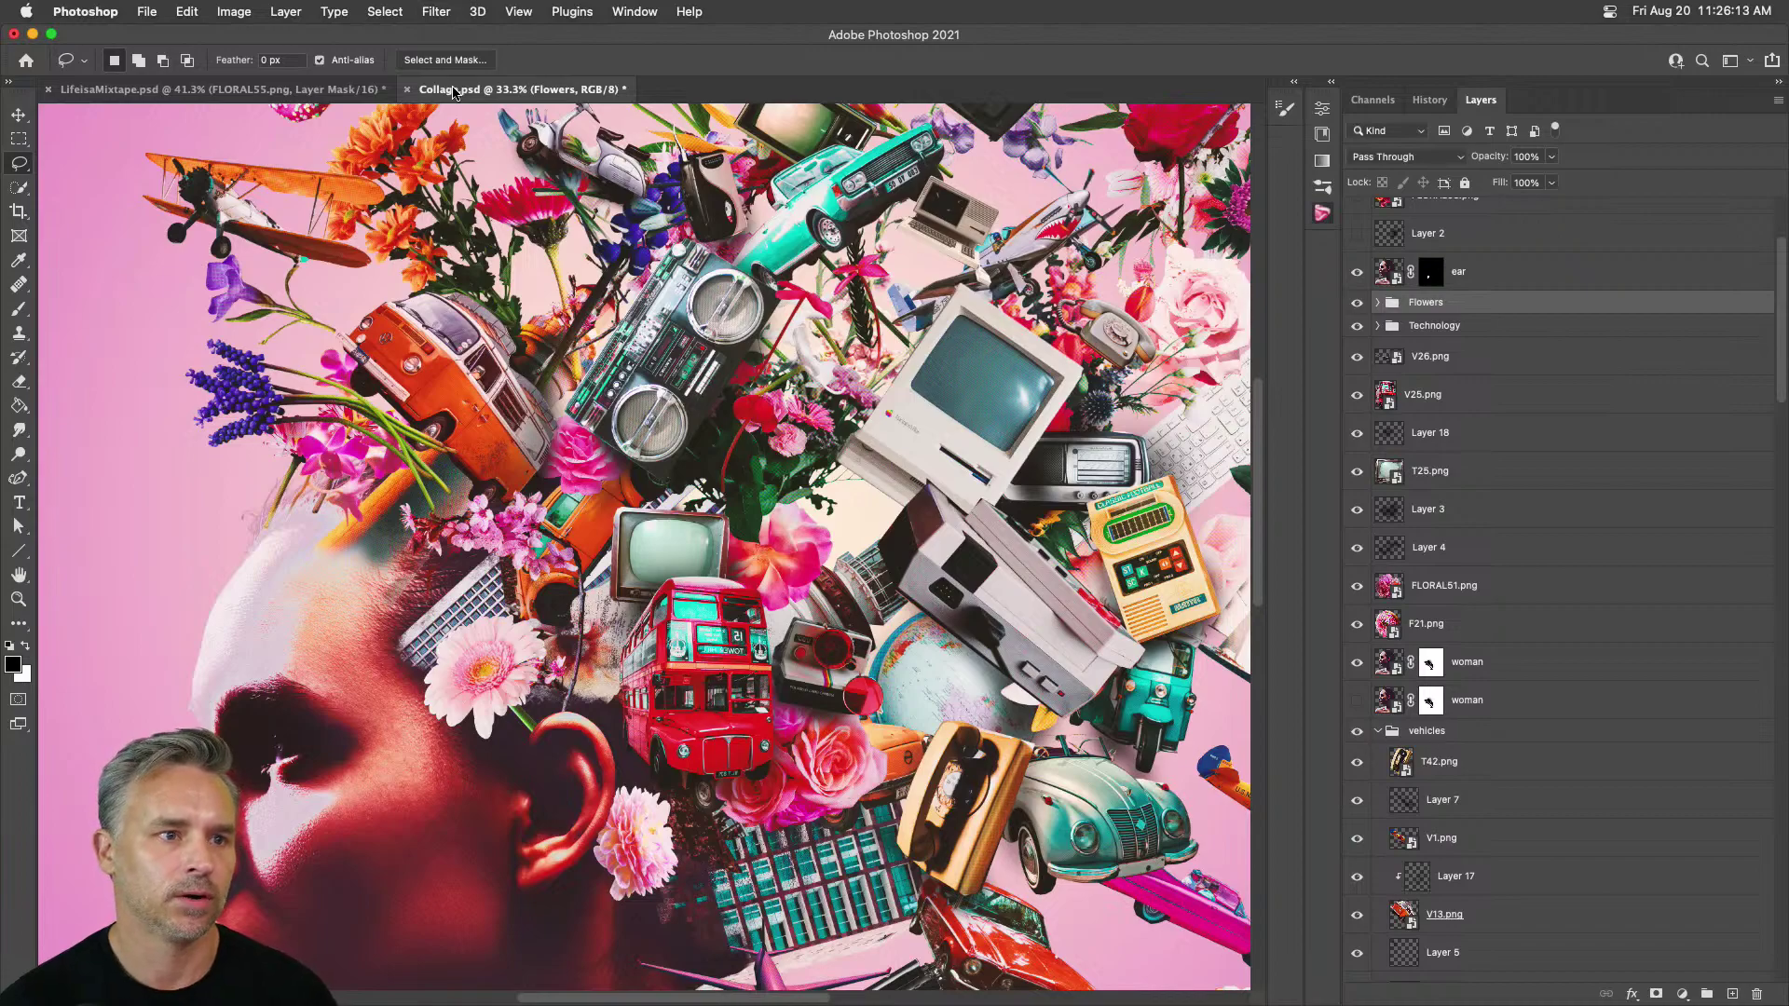